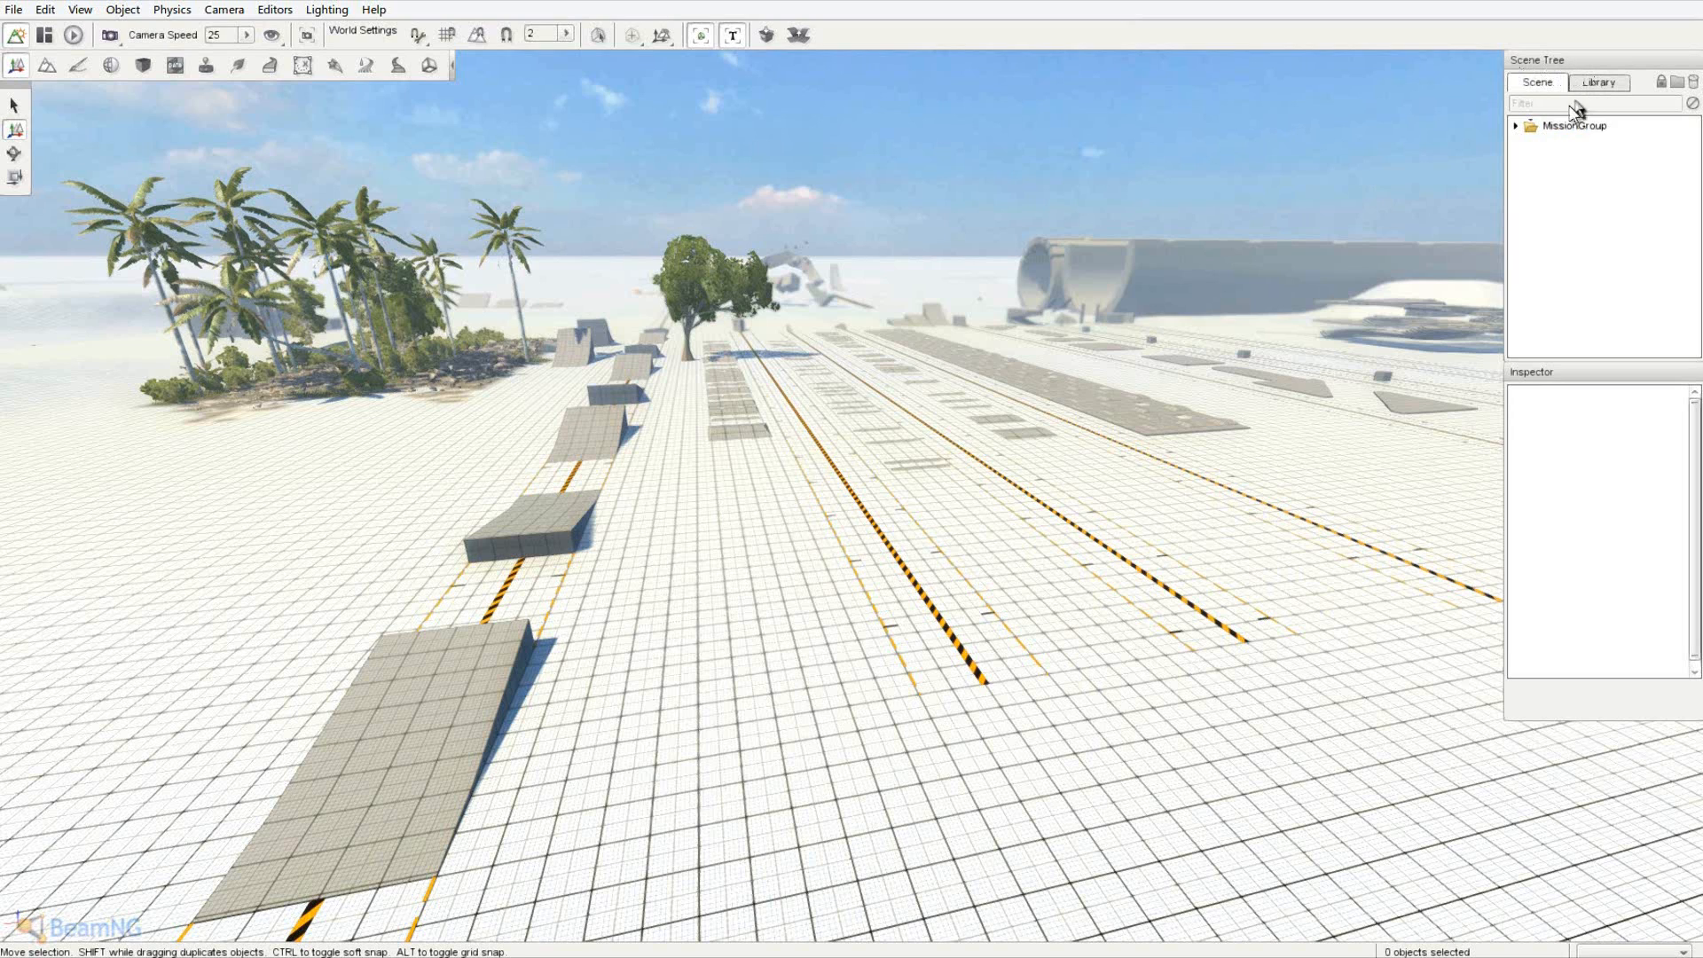
- Expand MissionGroup and inspect the Sky object and the PlayerDropPoints spawn sphere
left_click(1517, 127)
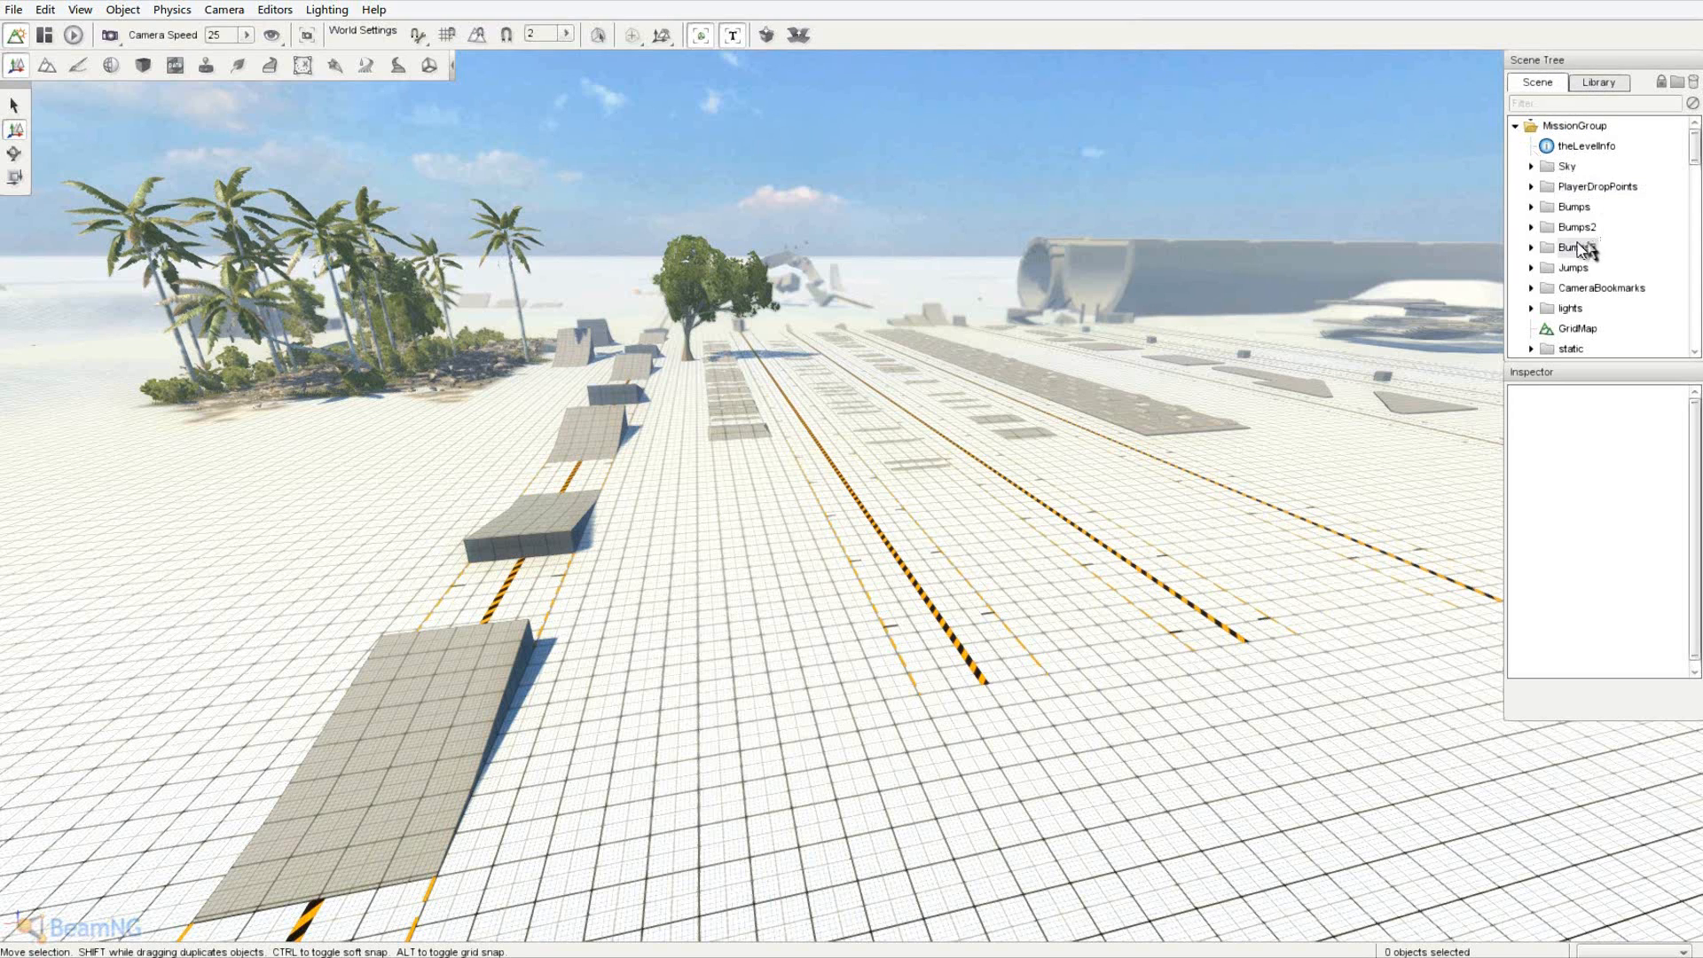
left_click(1566, 168)
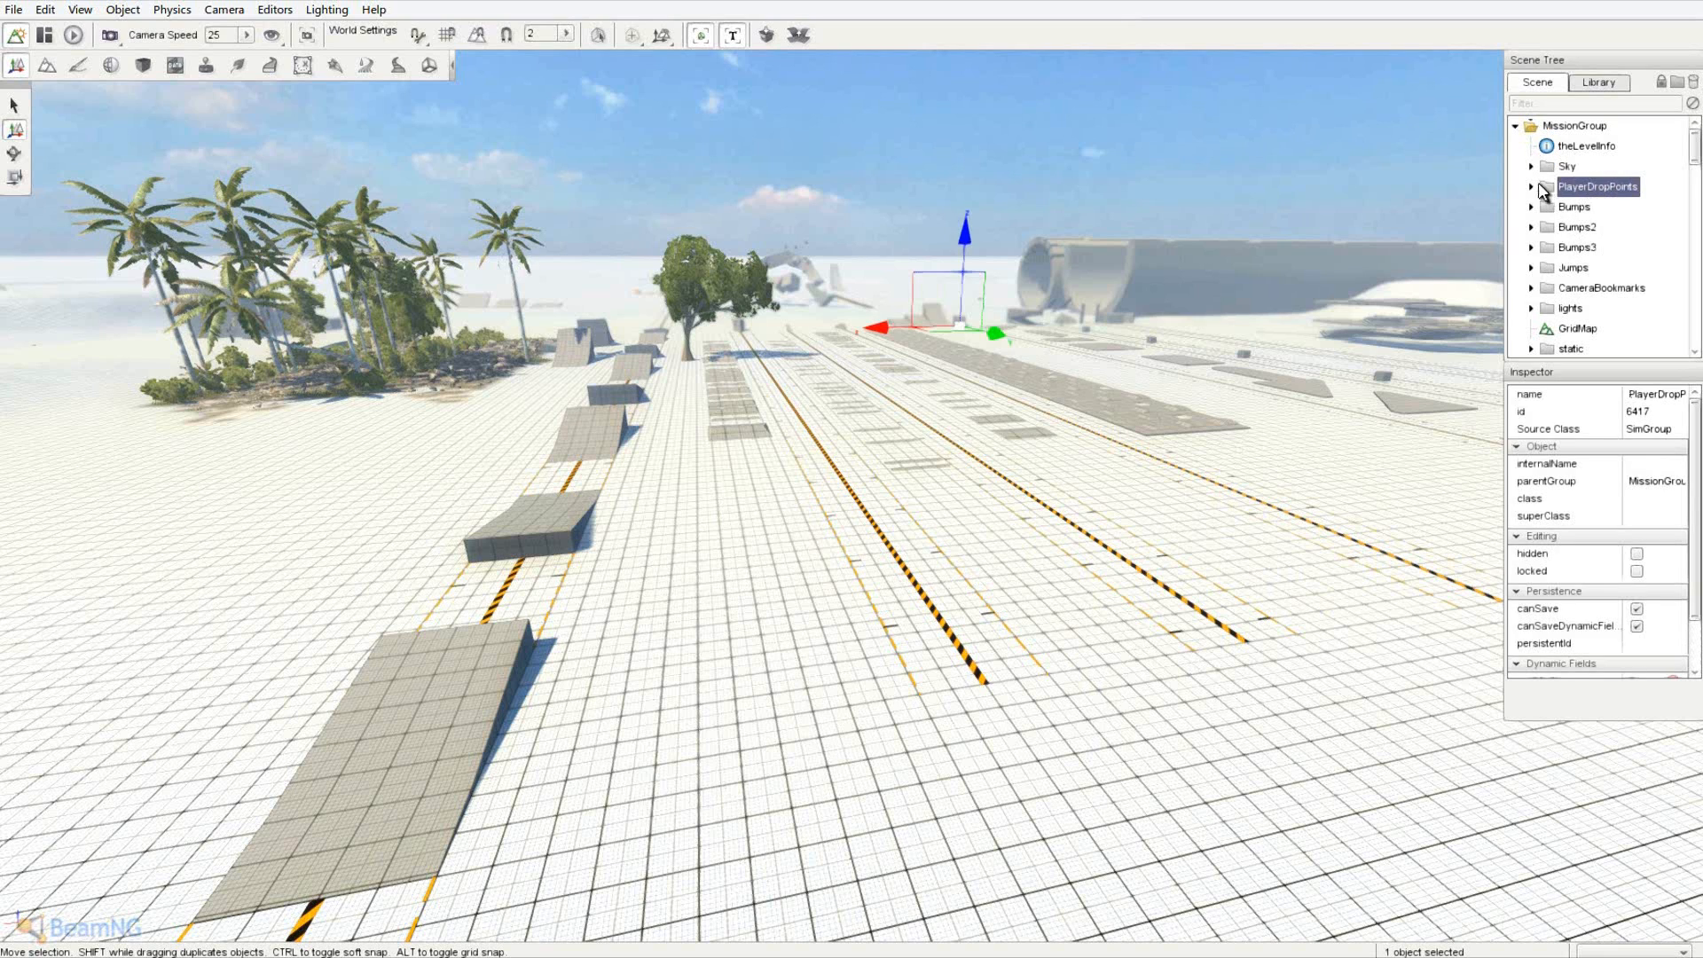
left_click(1532, 188)
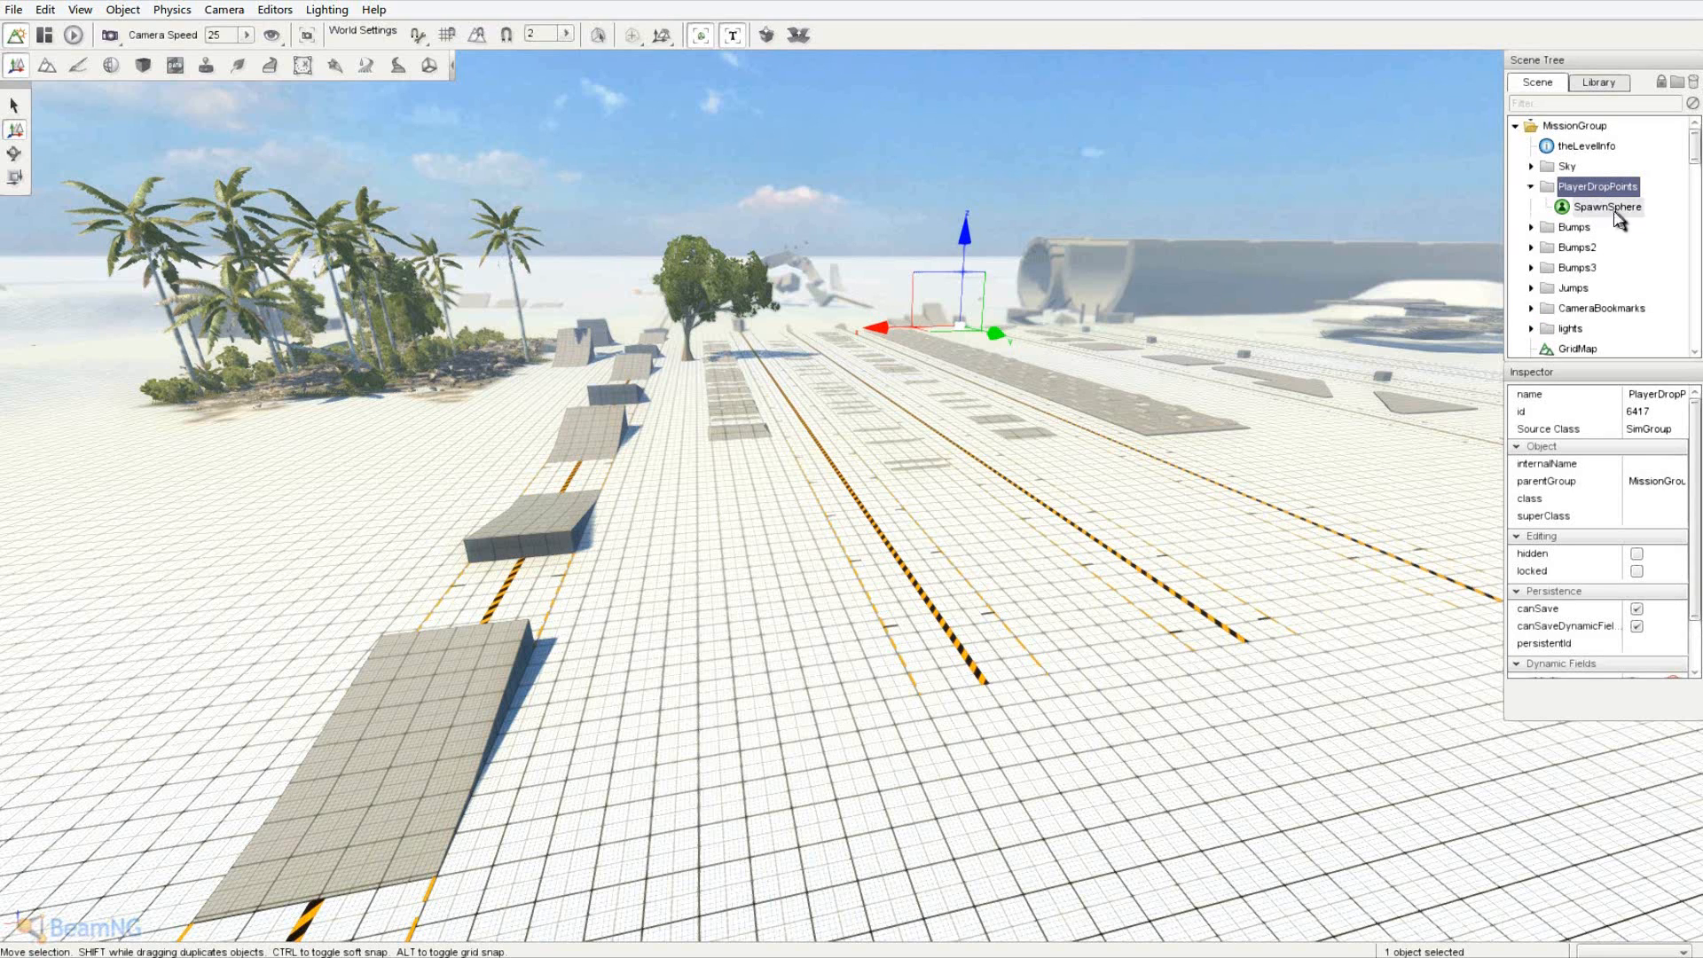
left_click(1532, 188)
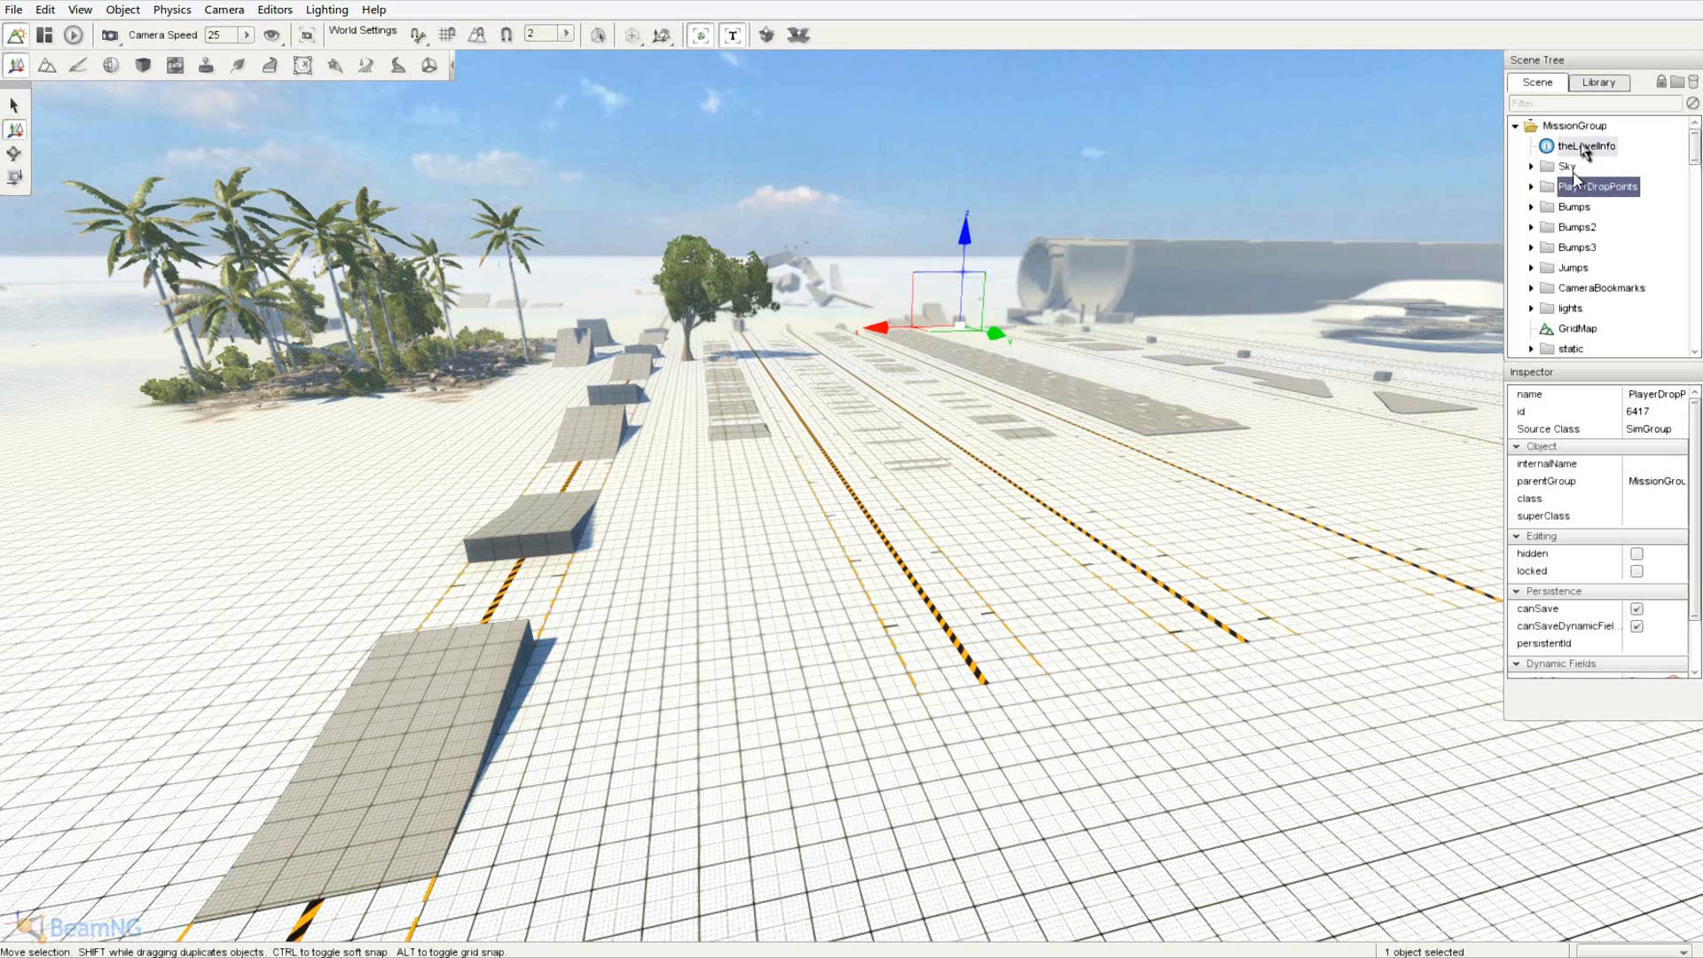
- Inspect the Bumps3, theLevelInfo, PlayerDropPoints and Physics entries in the Inspector
left_click(1576, 248)
scroll(1568, 262, "down", 5)
scroll(1568, 262, "down", 2)
scroll(1597, 275, "up", 6)
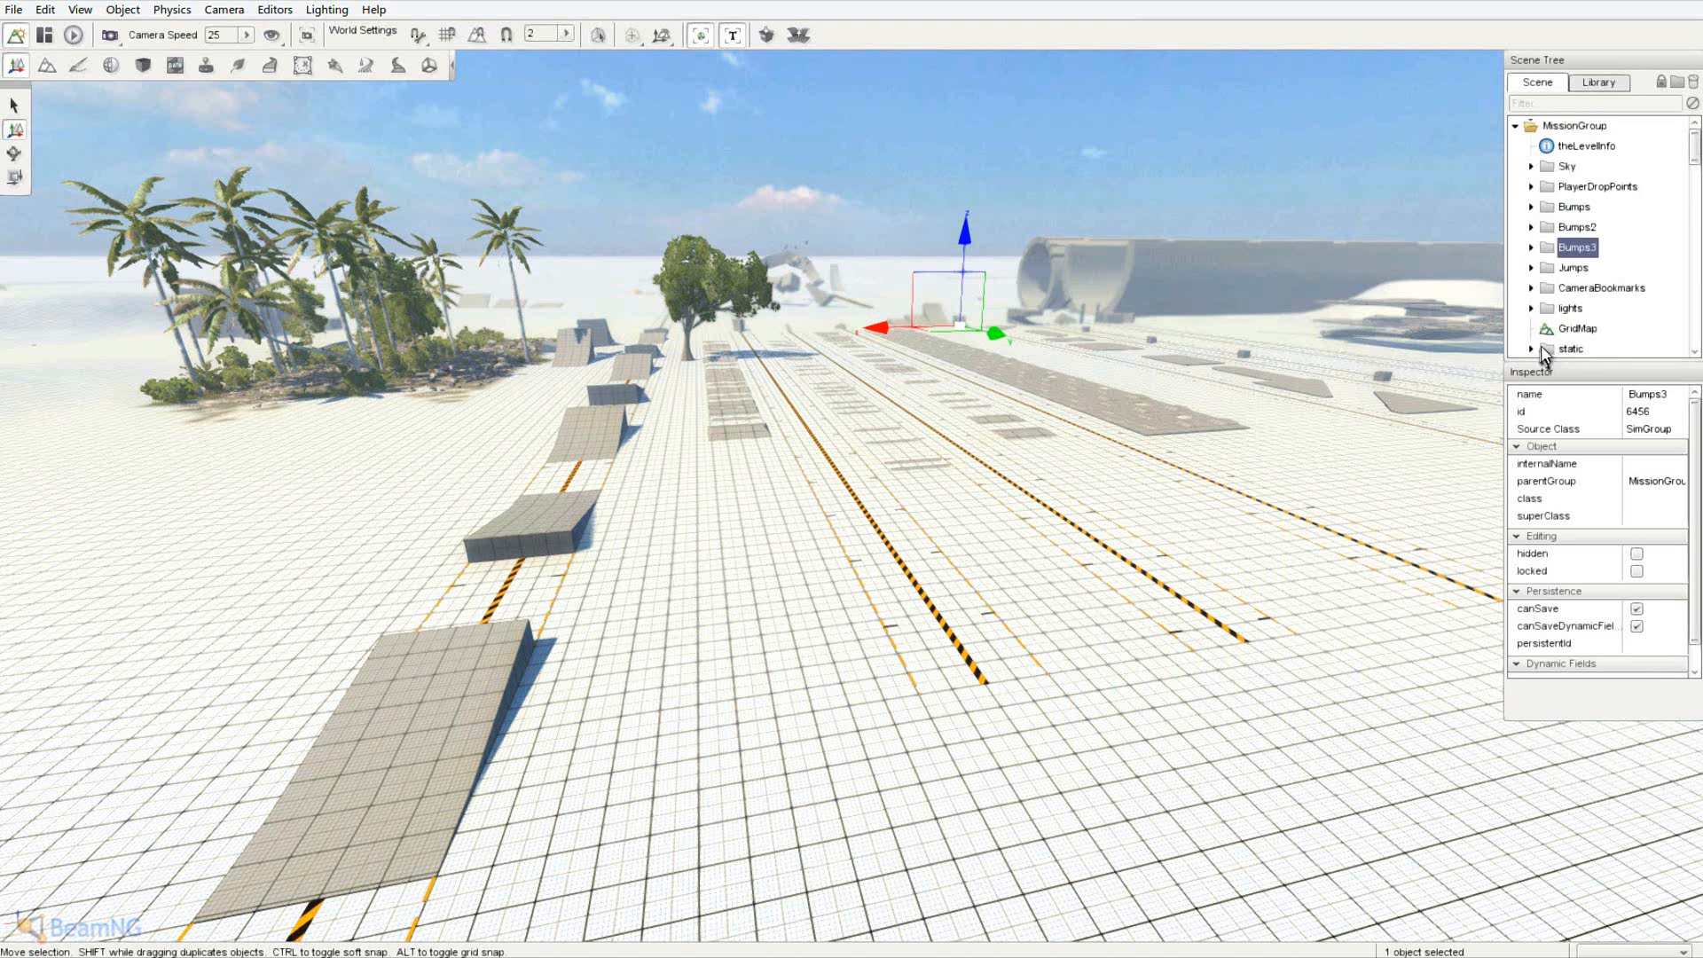
left_click(1580, 147)
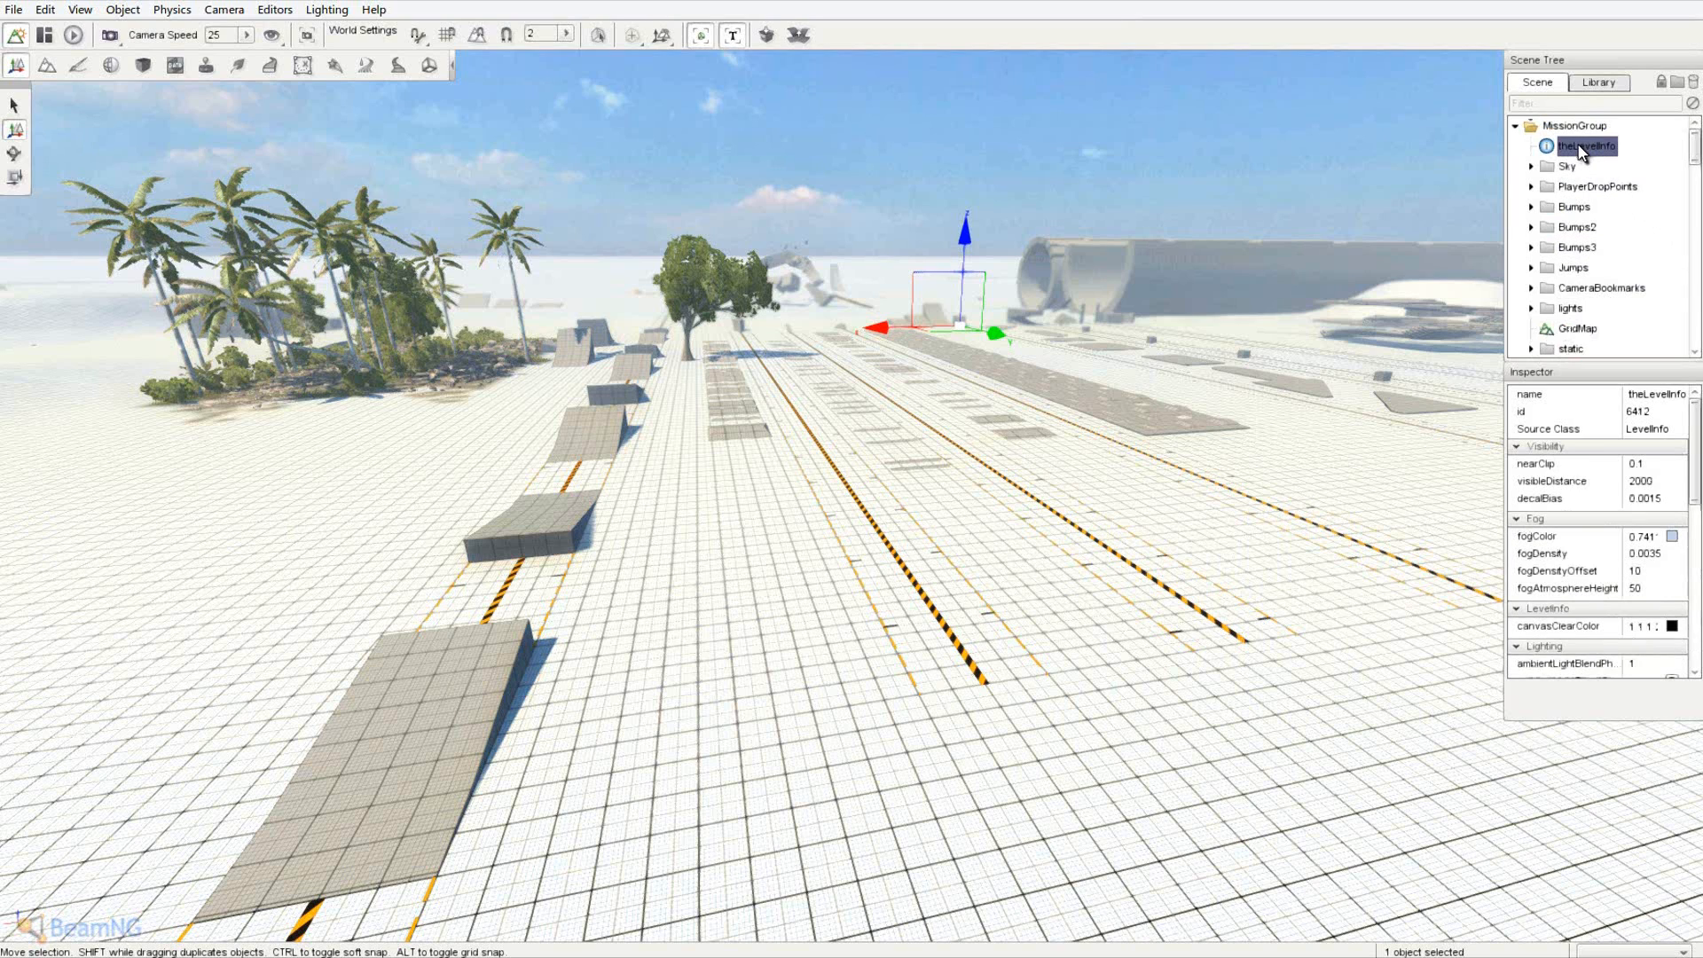
left_click(1569, 168)
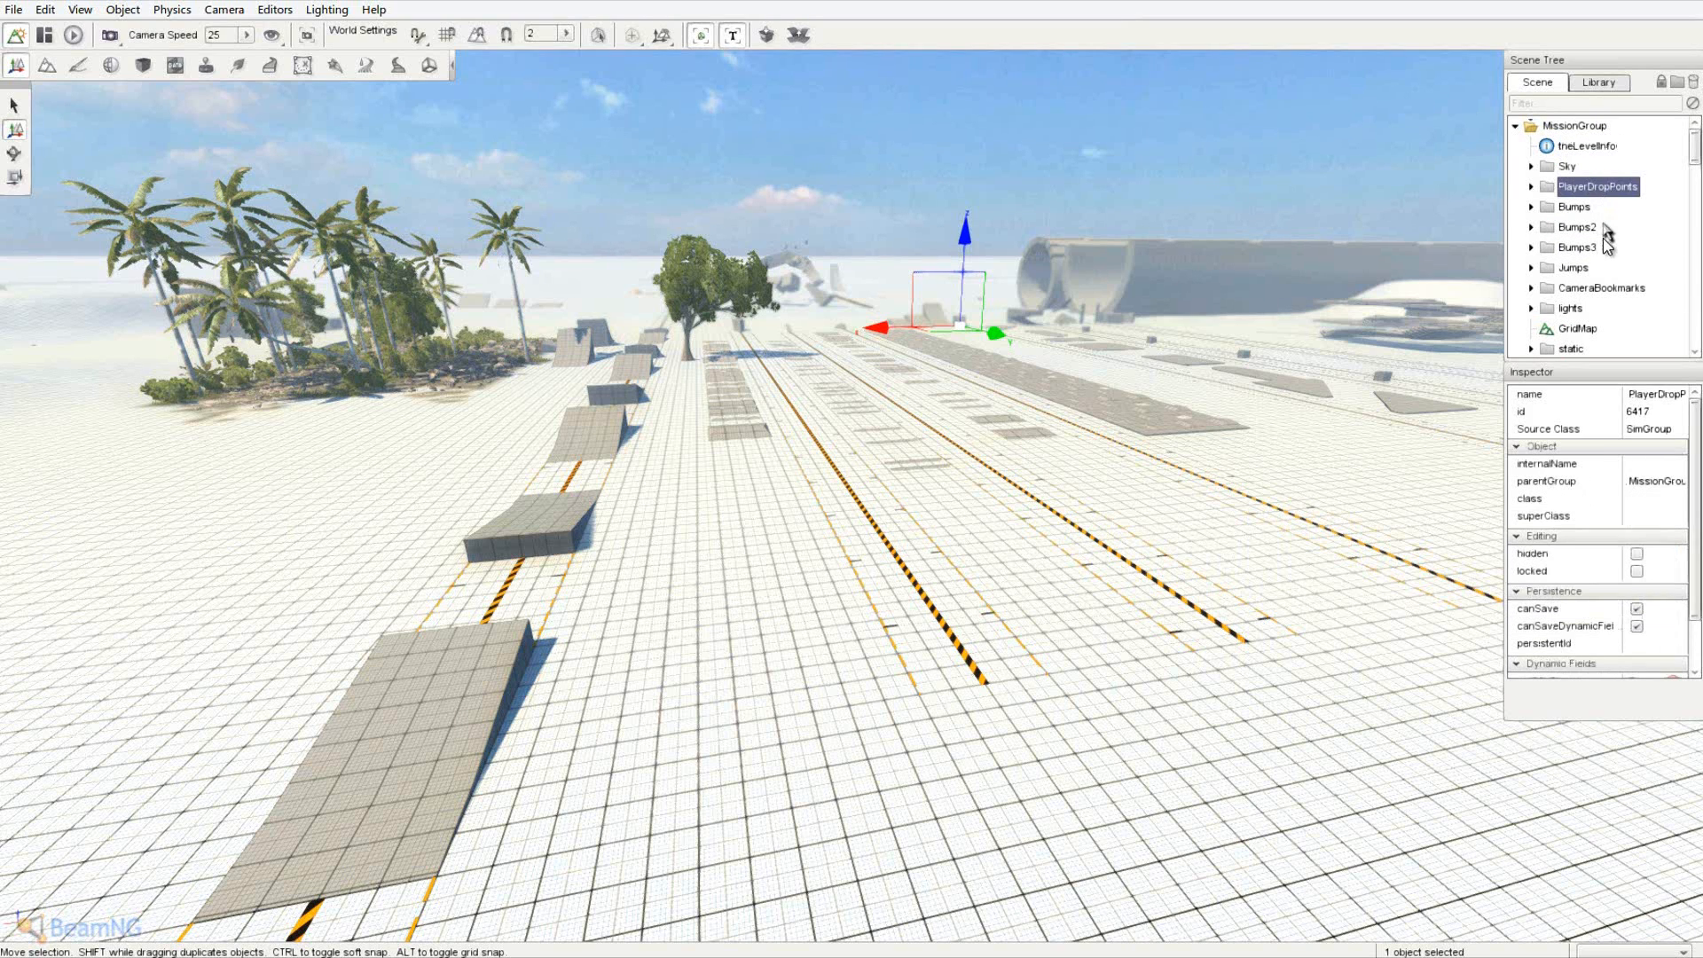
scroll(1607, 271, "down", 2)
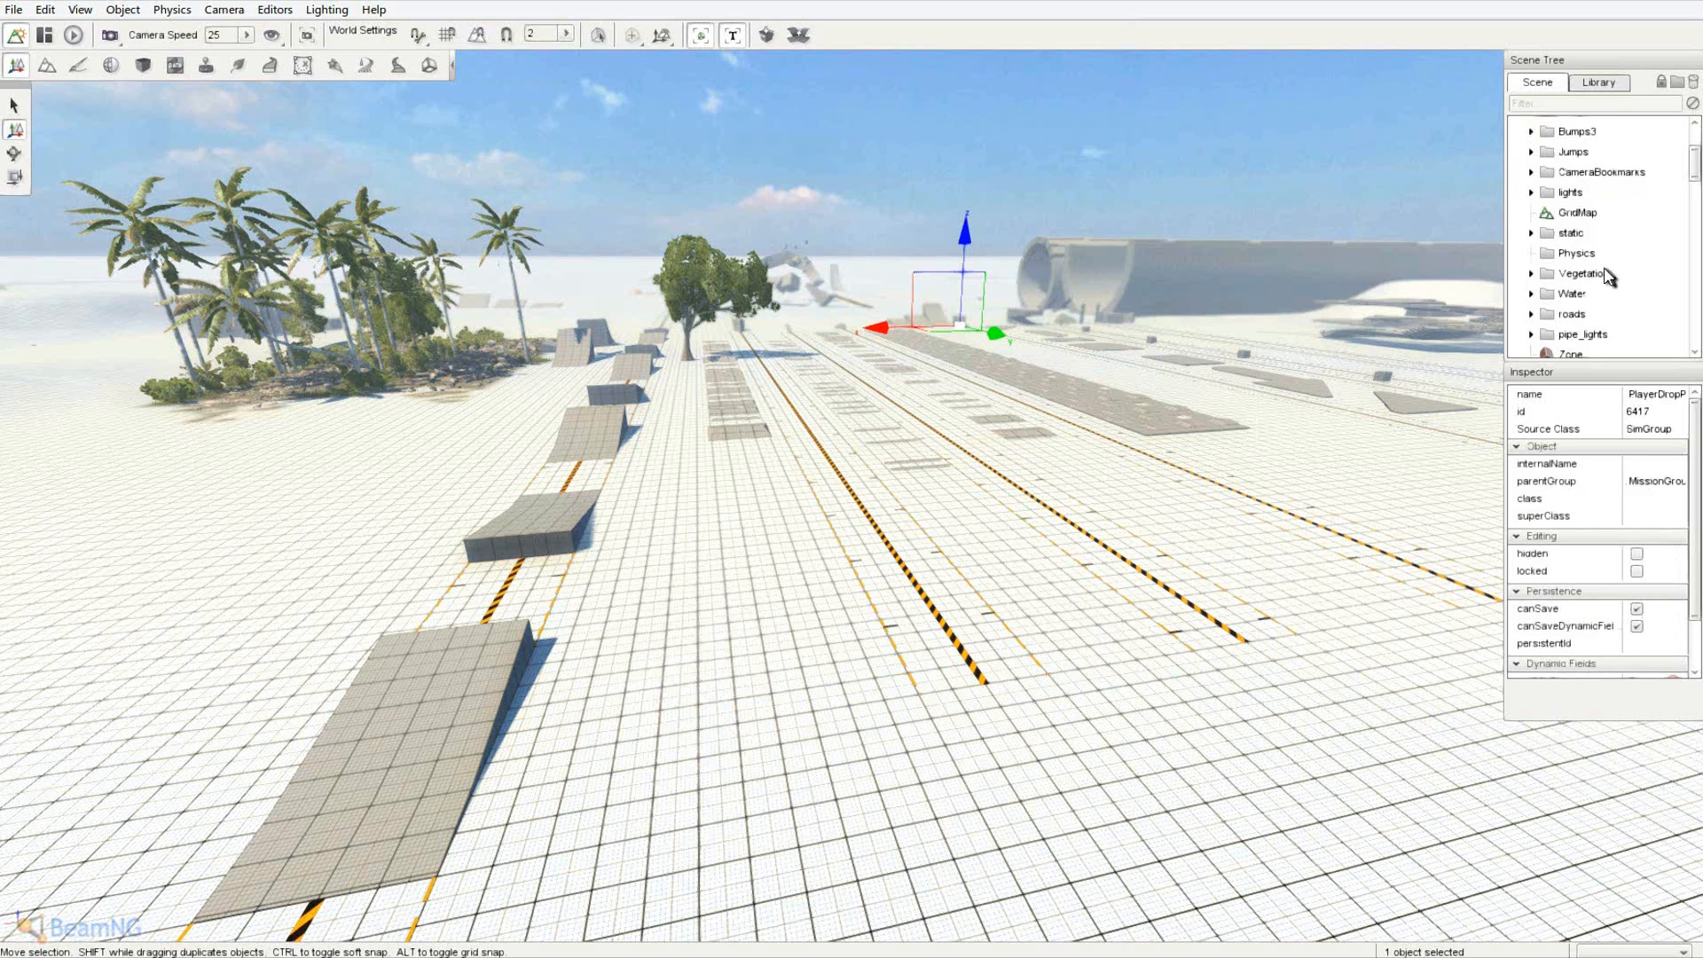
left_click(1586, 252)
scroll(1608, 289, "up", 2)
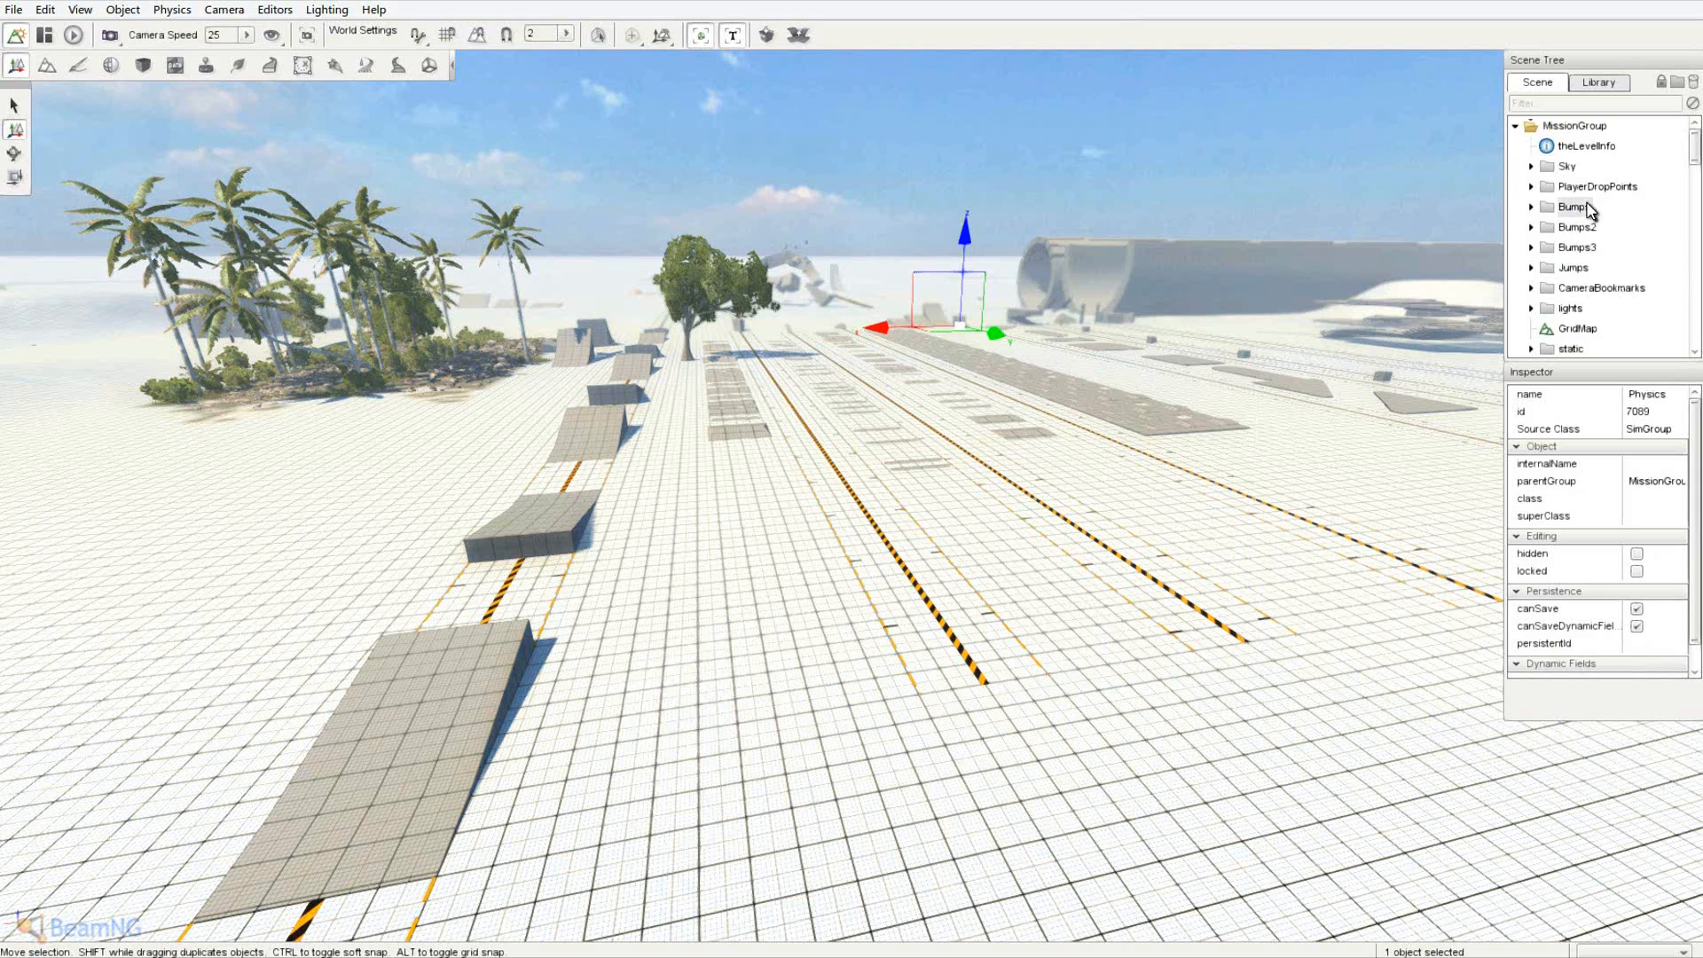
- Delete the Bumps, Bumps2, Bumps3, Jumps and CameraBookmarks groups
key("Delete")
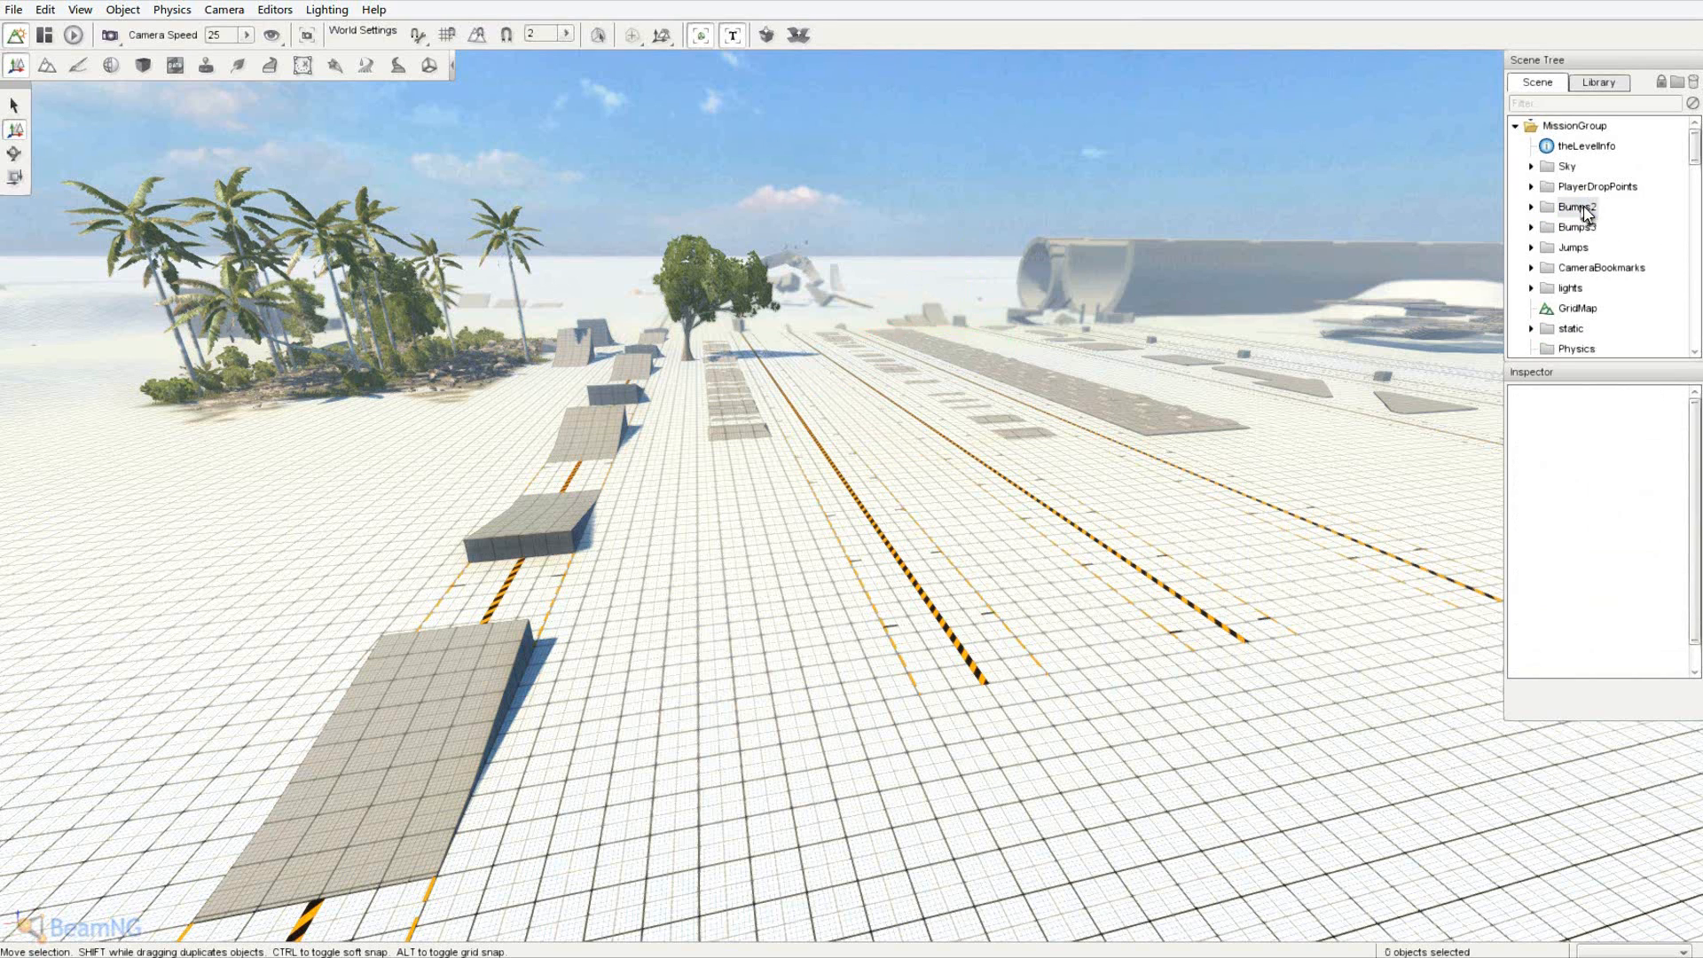
left_click(1583, 207)
key("Delete")
left_click(1584, 207)
key("Delete")
left_click(1585, 207)
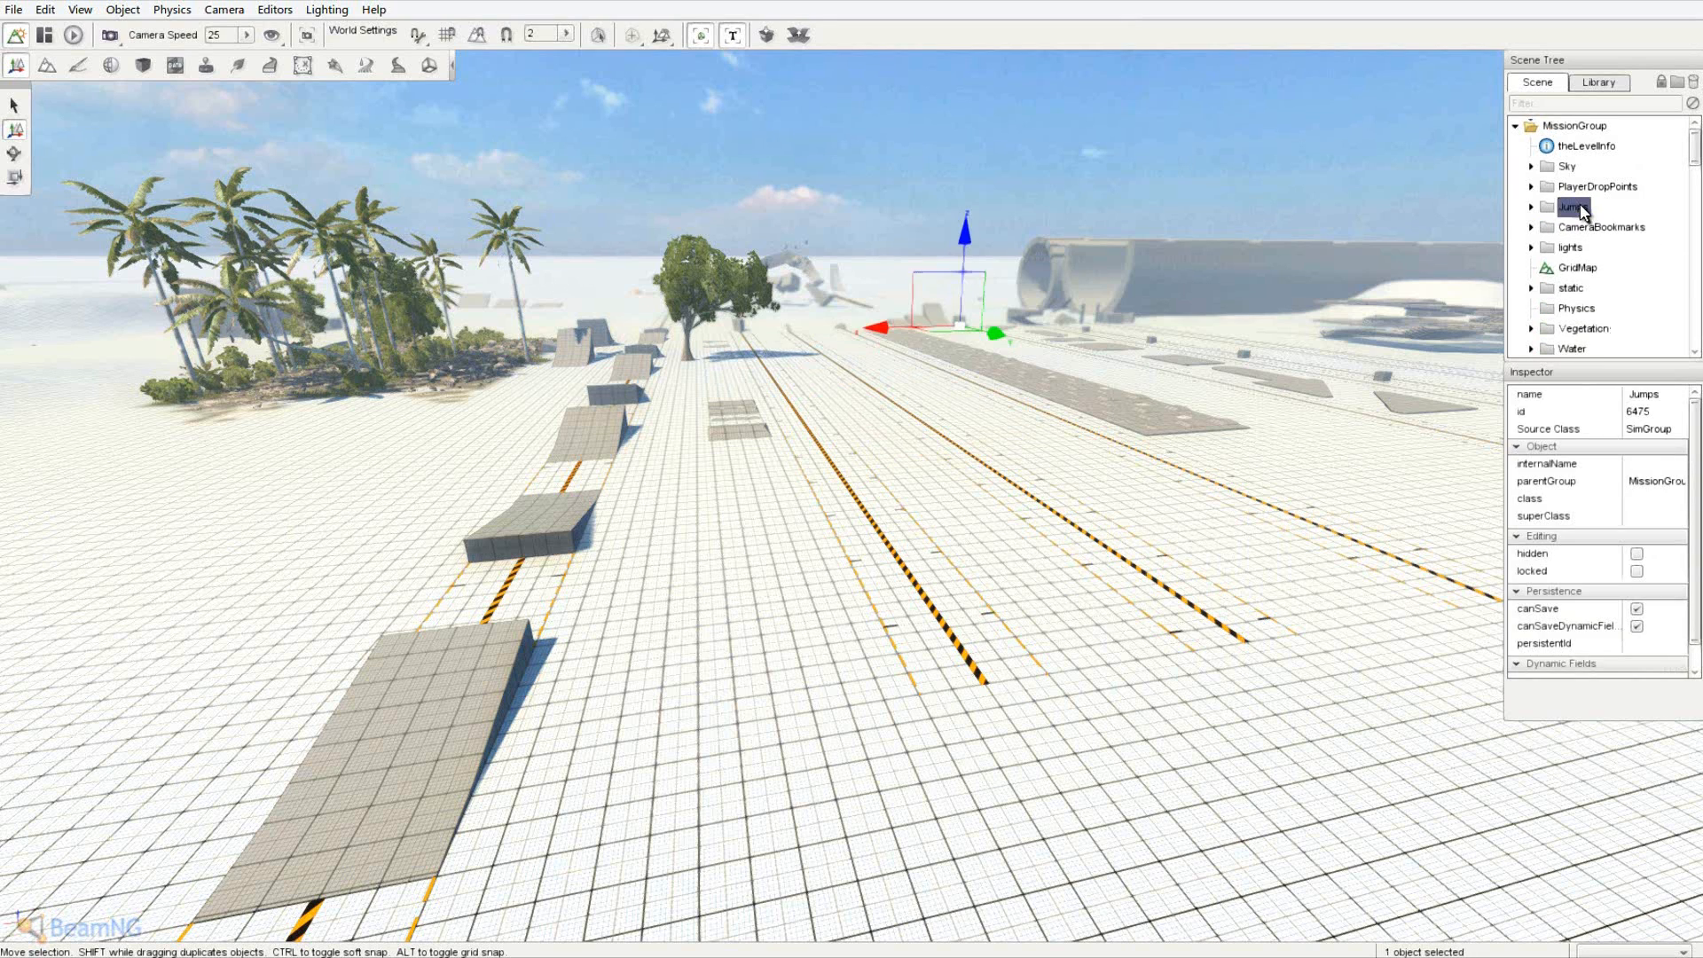
key("Delete")
left_click(1601, 208)
key("Delete")
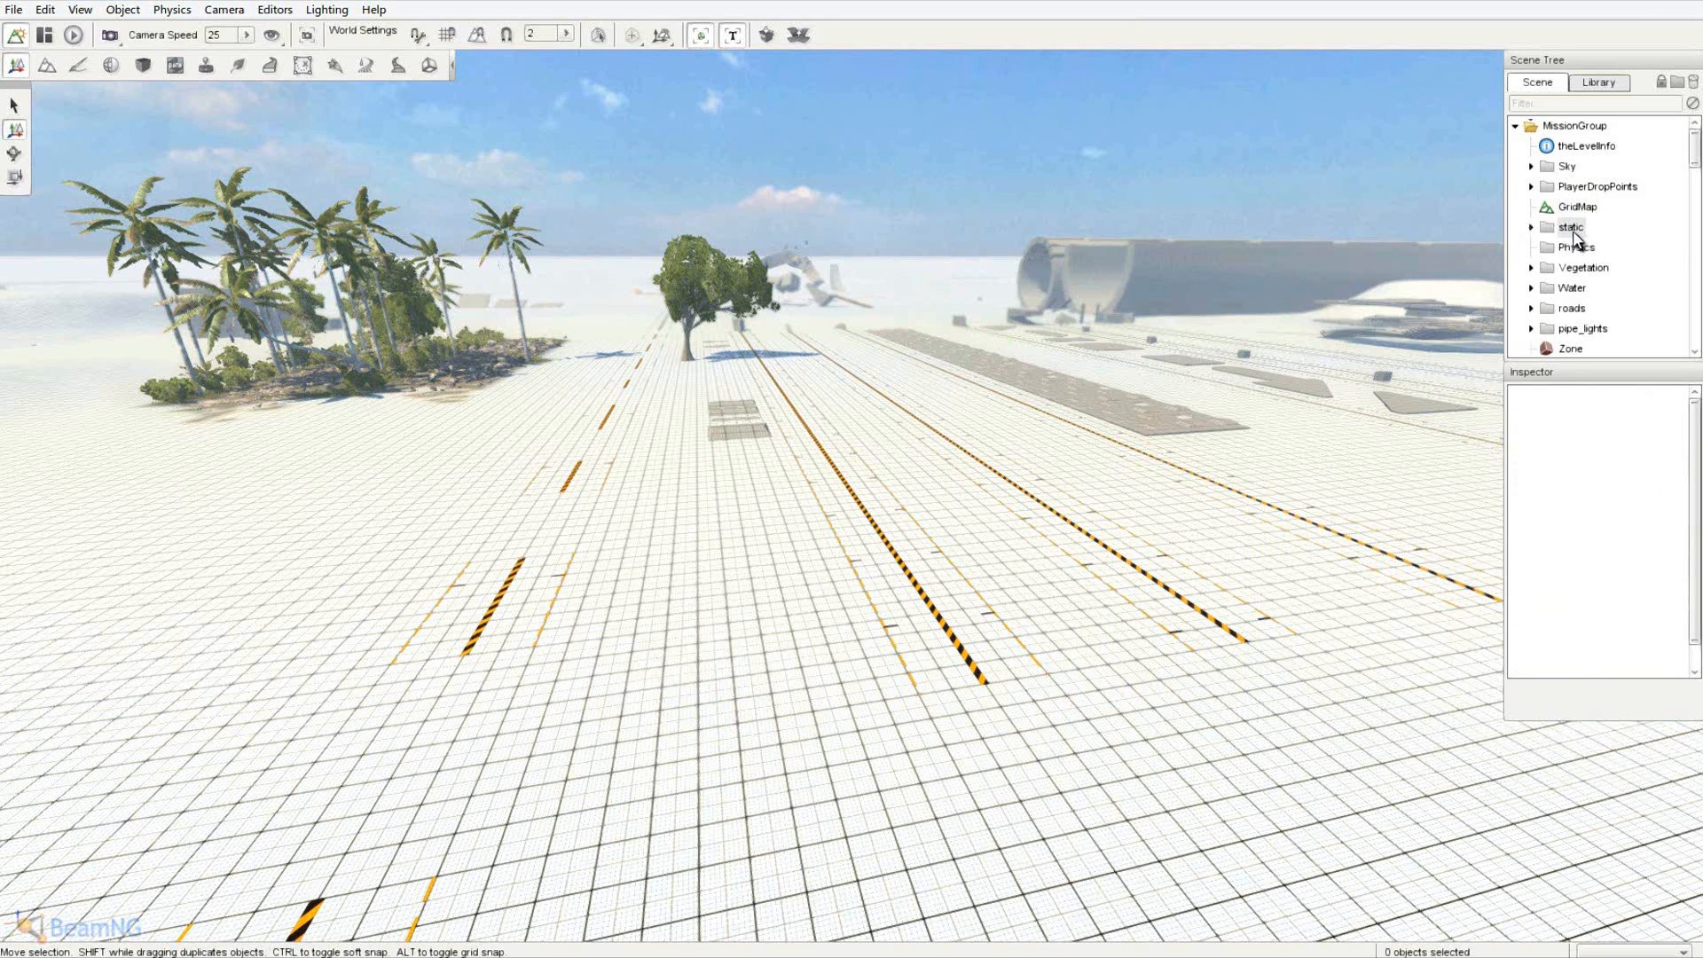
- Delete the static, Water, roads and pipe_lights groups
left_click(1572, 228)
key("Delete")
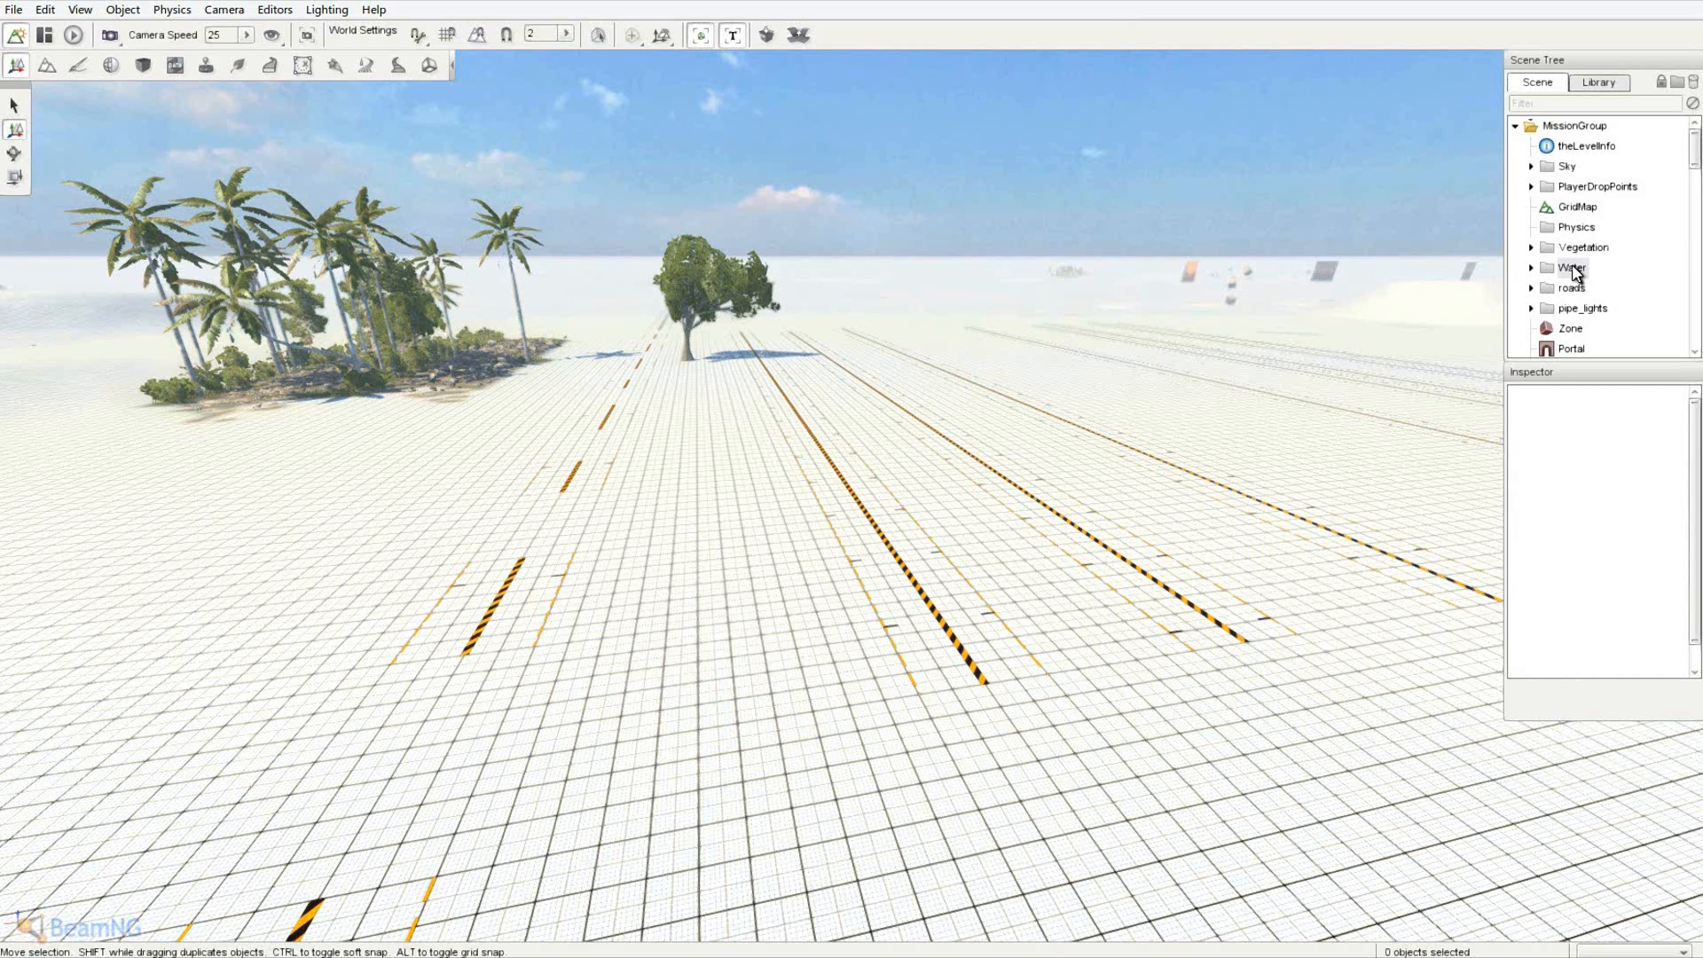
left_click(1572, 268)
key("Delete")
left_click(1575, 268)
key("Delete")
left_click(1572, 269)
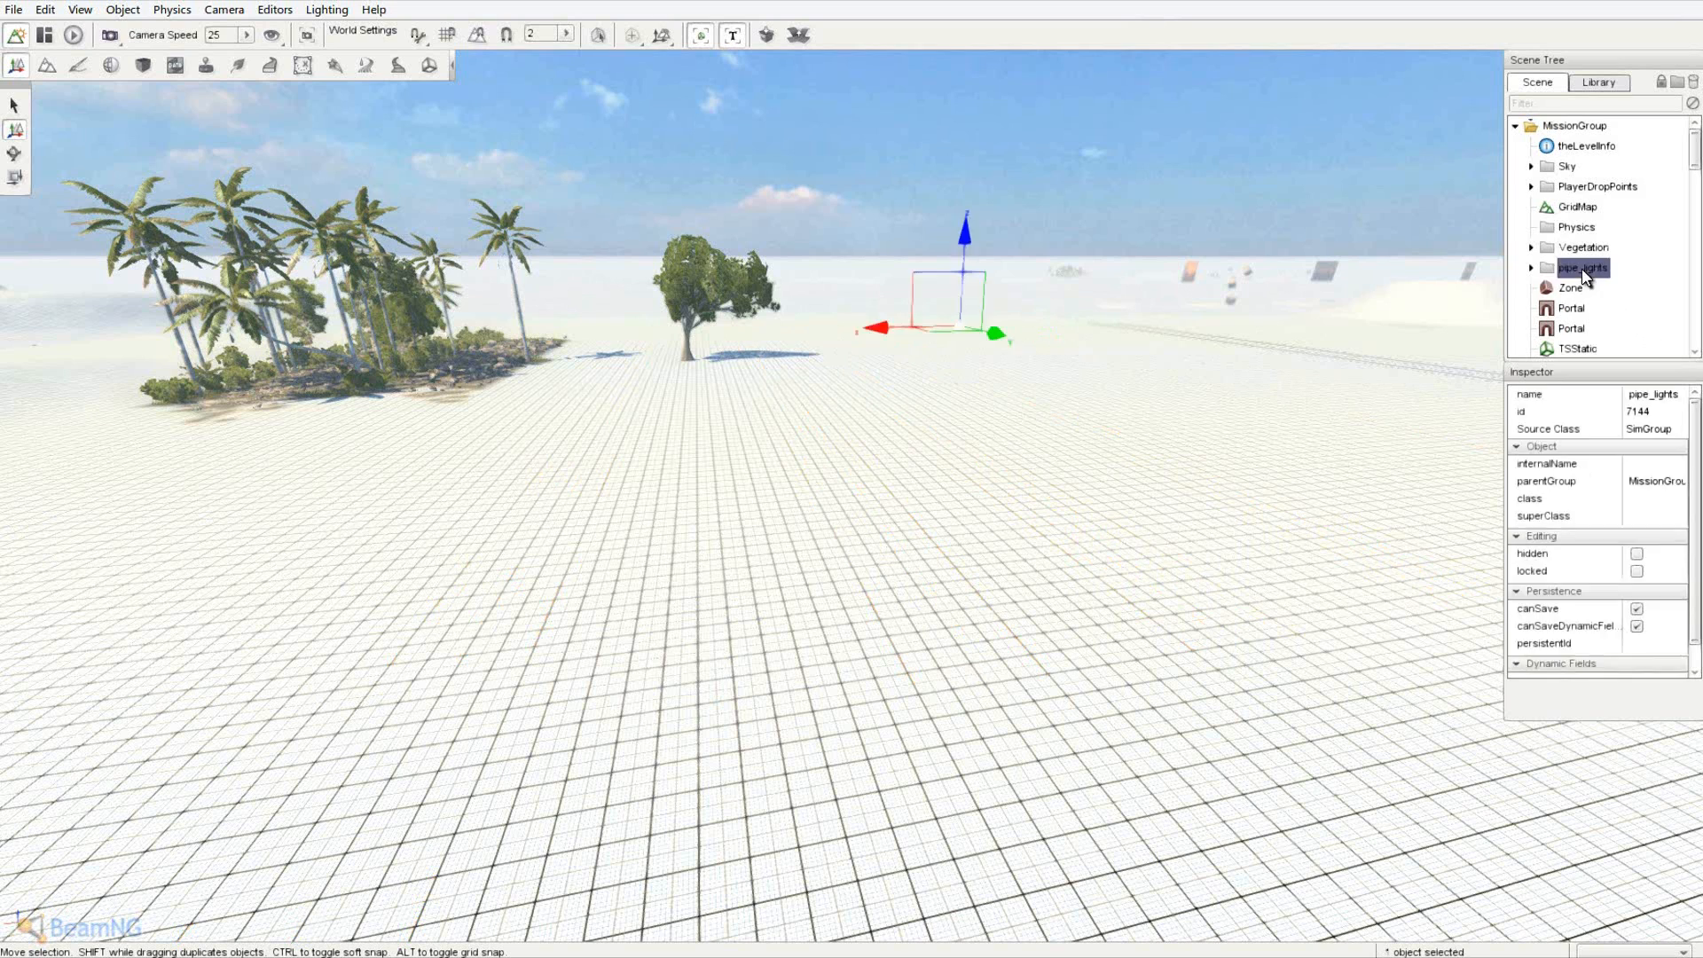
key("Delete")
- Delete the Zone object and the two portals
left_click(1575, 269)
key("Delete")
left_click(1578, 273)
key("Delete")
left_click(1580, 270)
key("Delete")
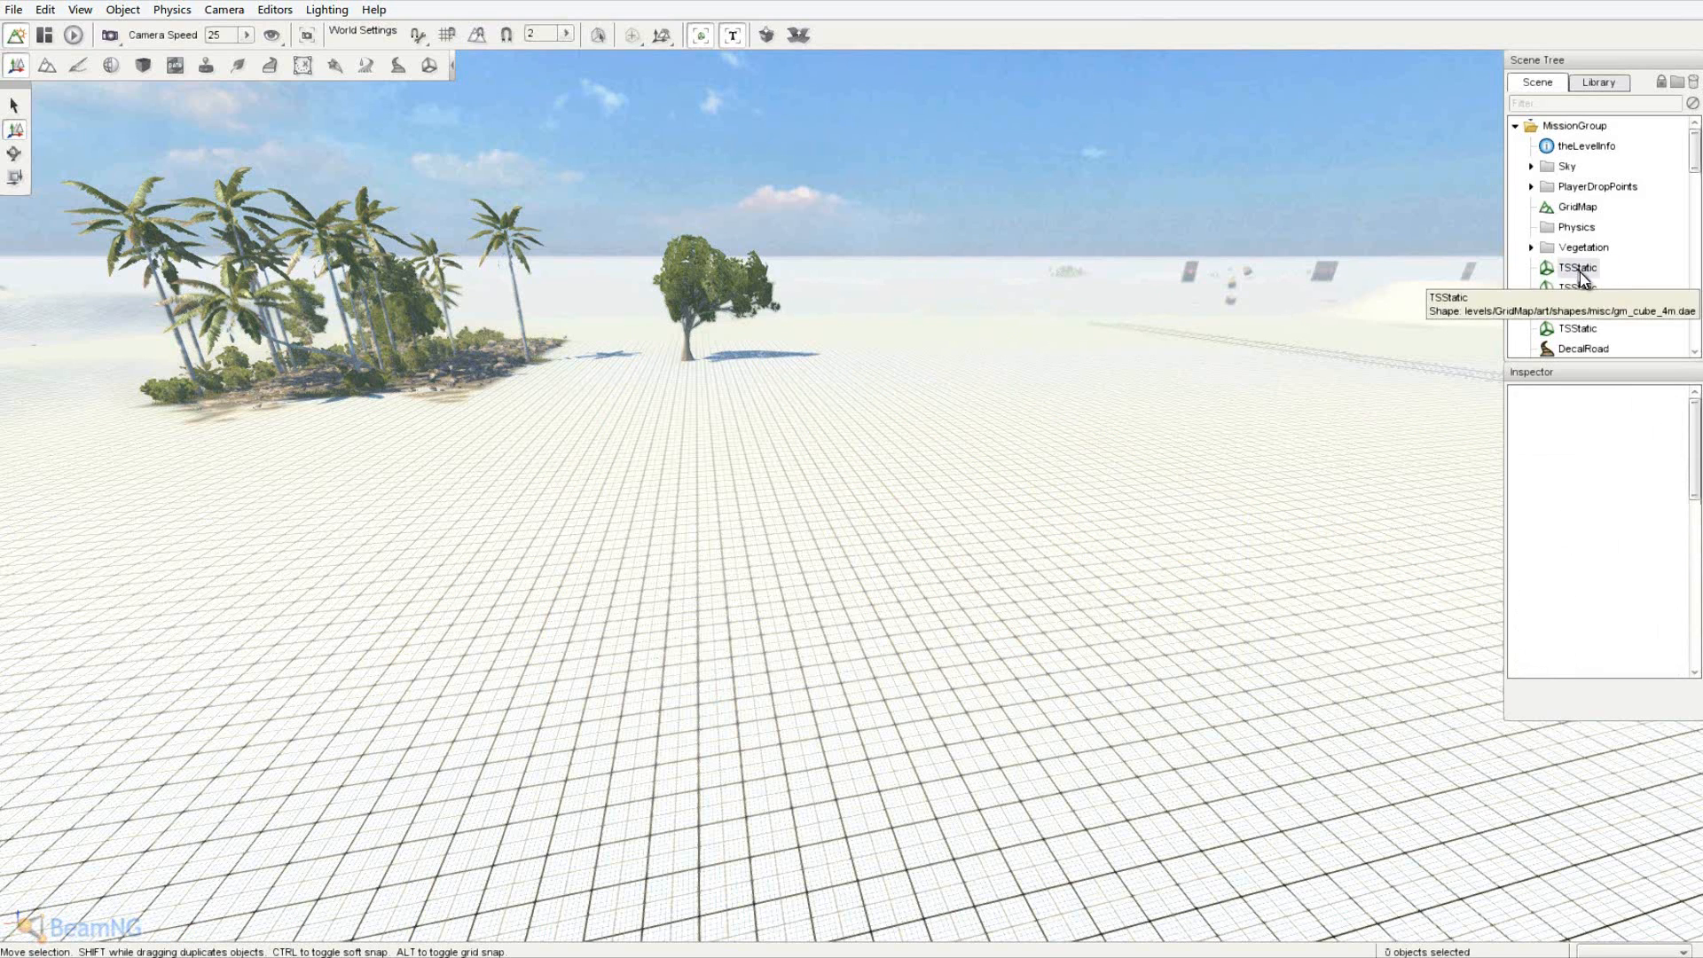
- Delete the next four loose static shapes
left_click(1582, 273)
key("Delete")
left_click(1582, 271)
key("Delete")
left_click(1583, 272)
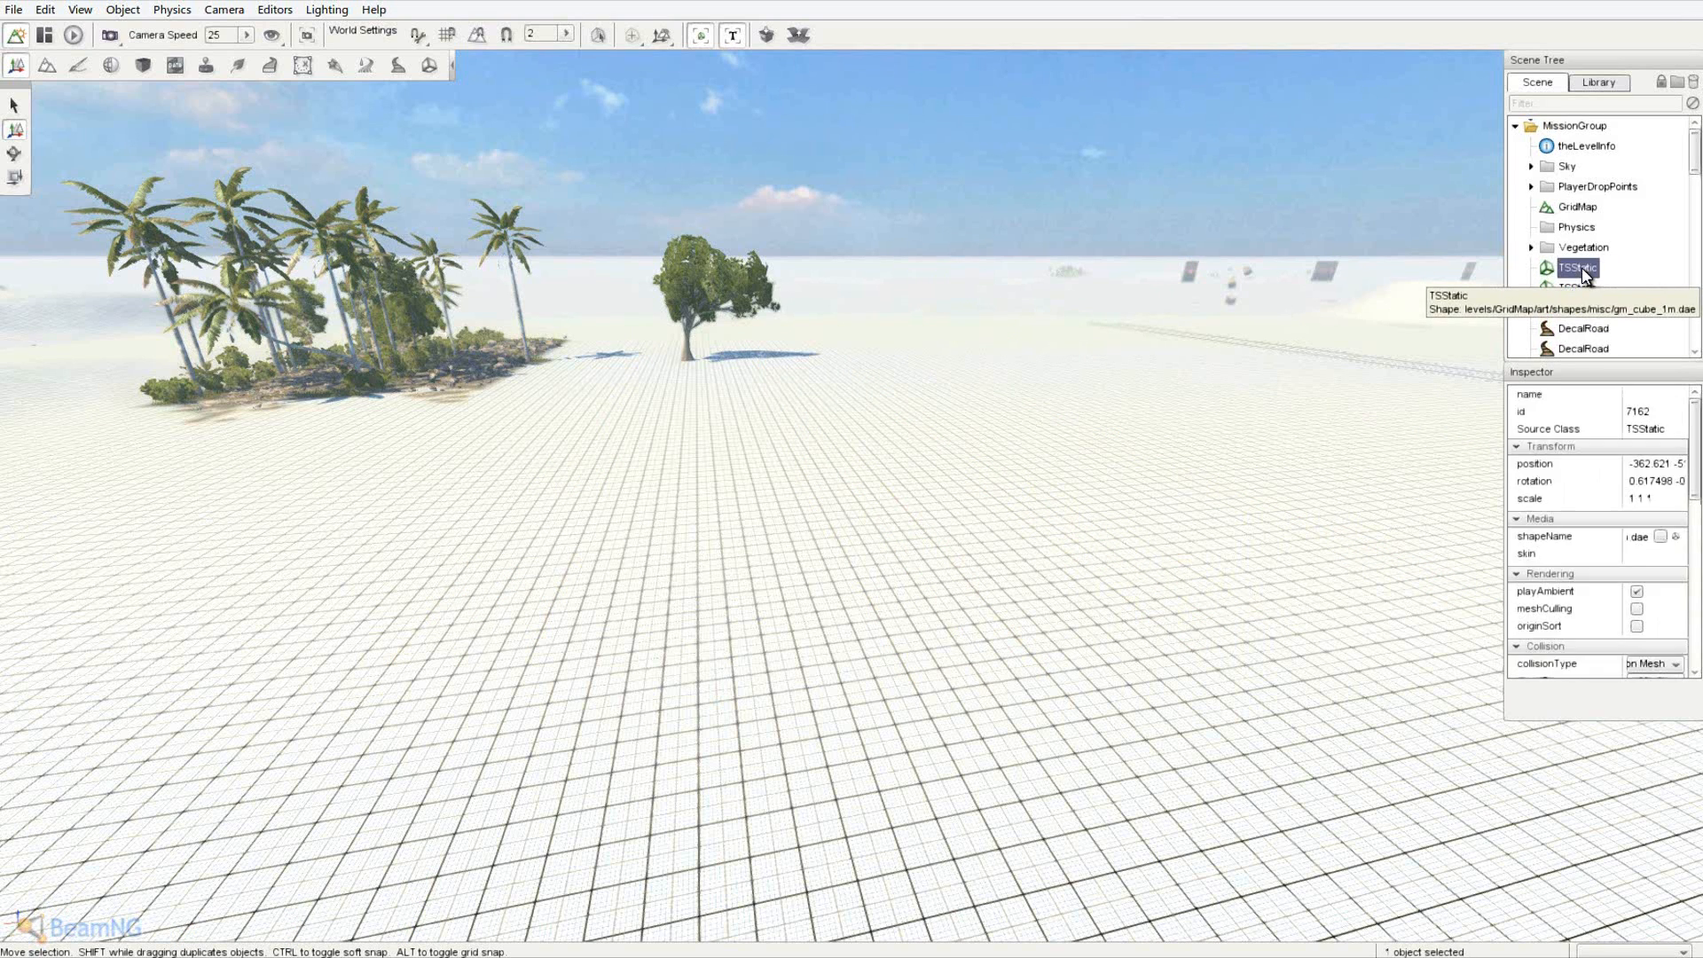
key("Delete")
left_click(1585, 272)
key("Delete")
- Delete the three decal roads
left_click(1585, 273)
key("Delete")
left_click(1586, 274)
key("Delete")
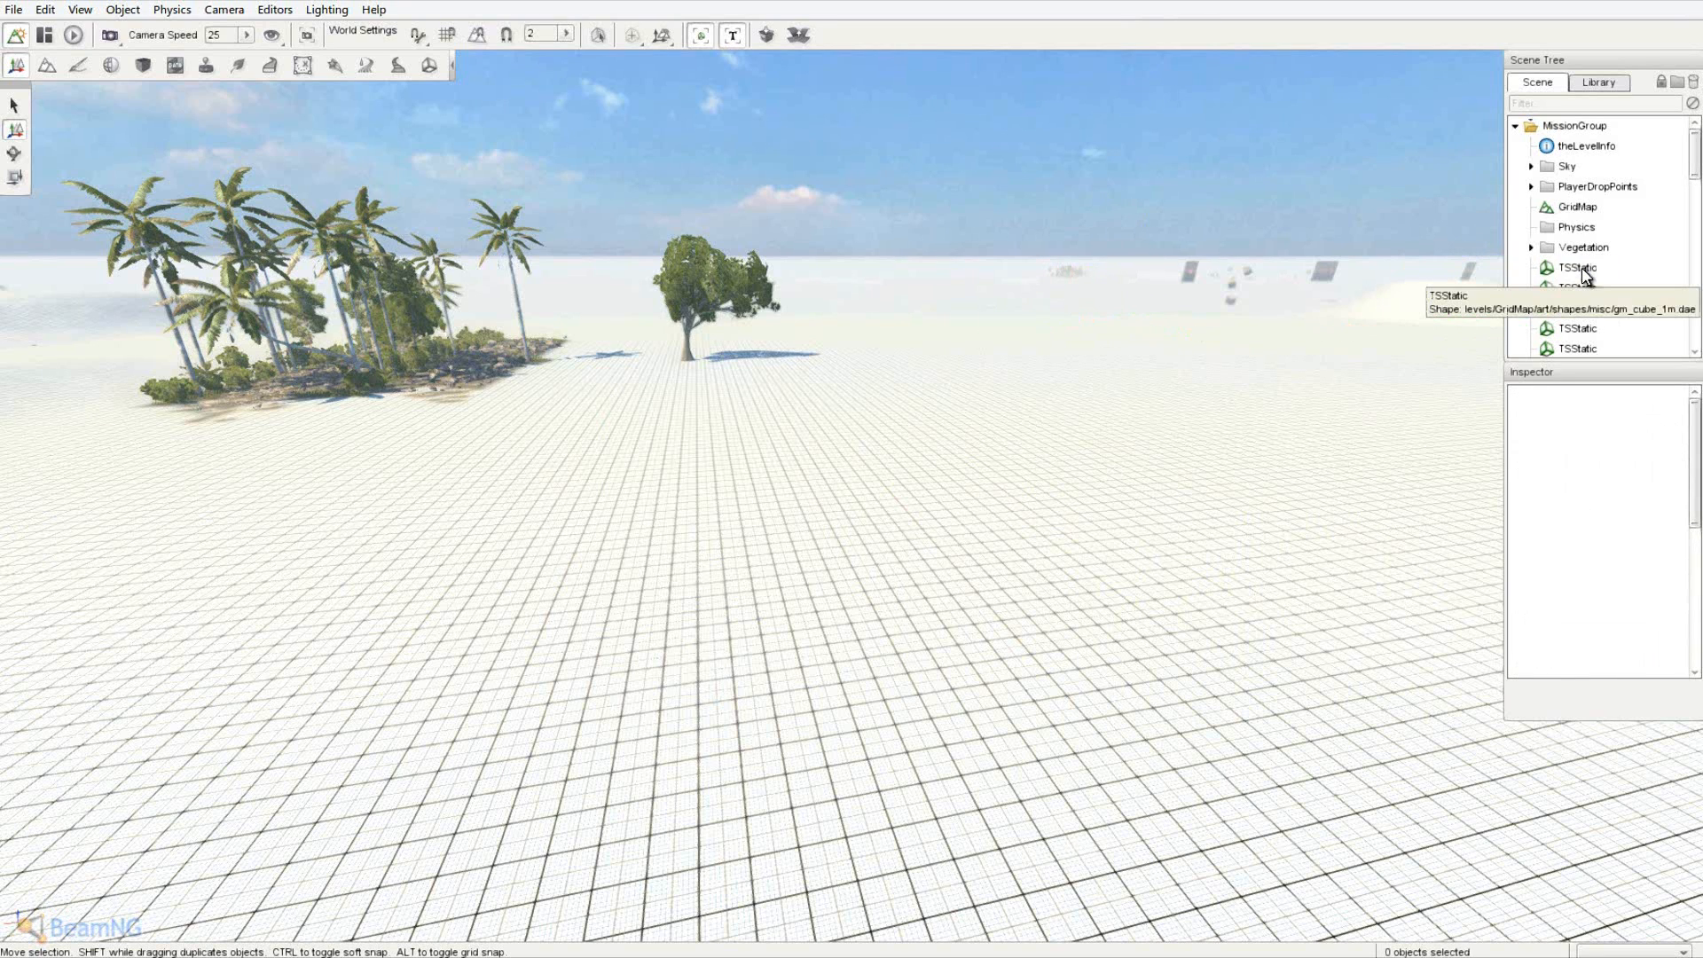
left_click(1586, 275)
key("Delete")
- Delete the remaining loose static shapes in the list
left_click(1586, 275)
key("Delete")
left_click(1586, 275)
key("Delete")
key("Delete")
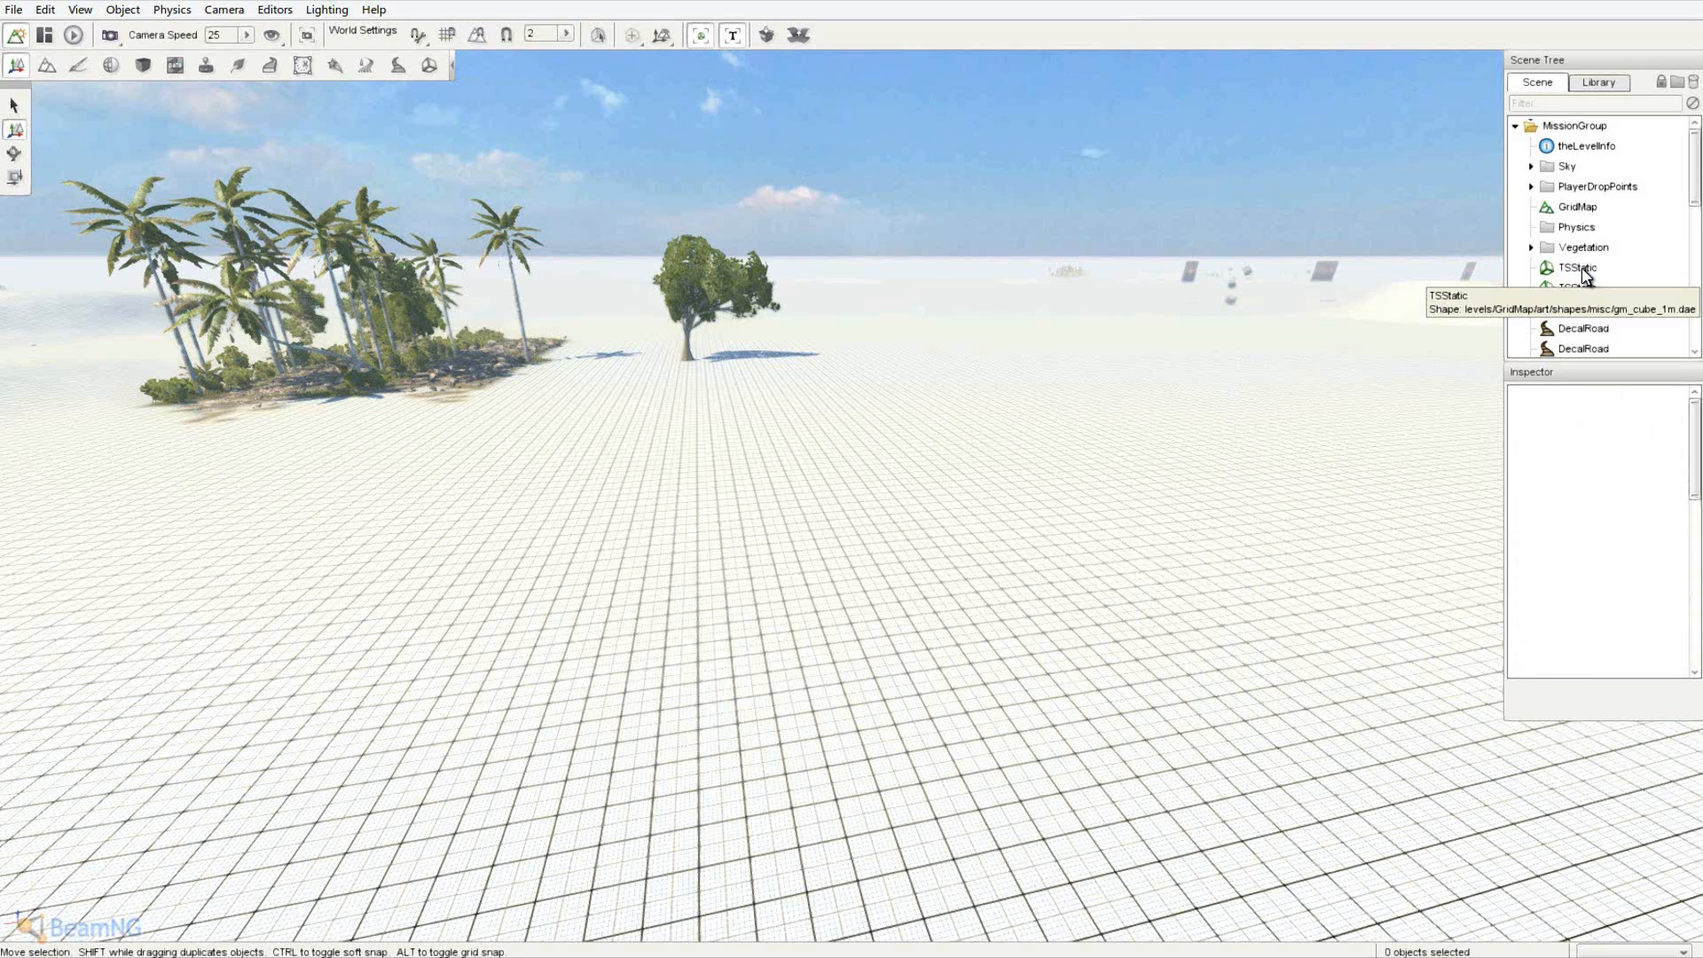
- Delete the leftover static shapes from the Scene Tree
left_click(1585, 271)
key("Delete")
left_click(1586, 271)
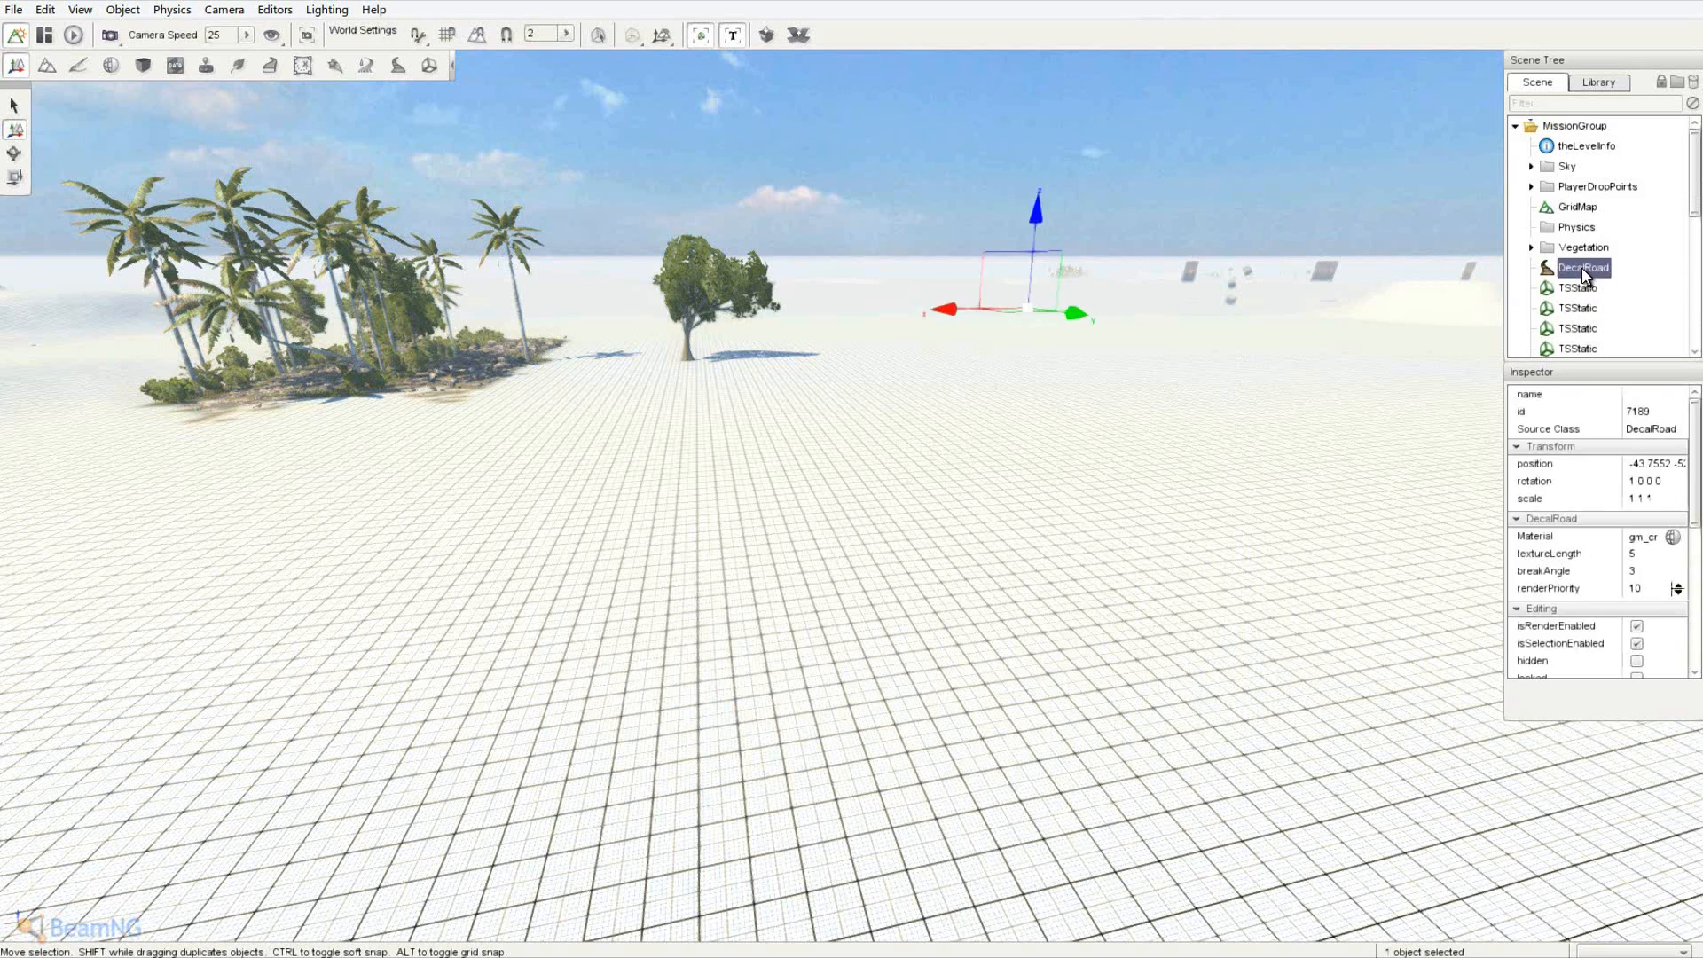
key("Delete")
left_click(1586, 271)
key("Delete")
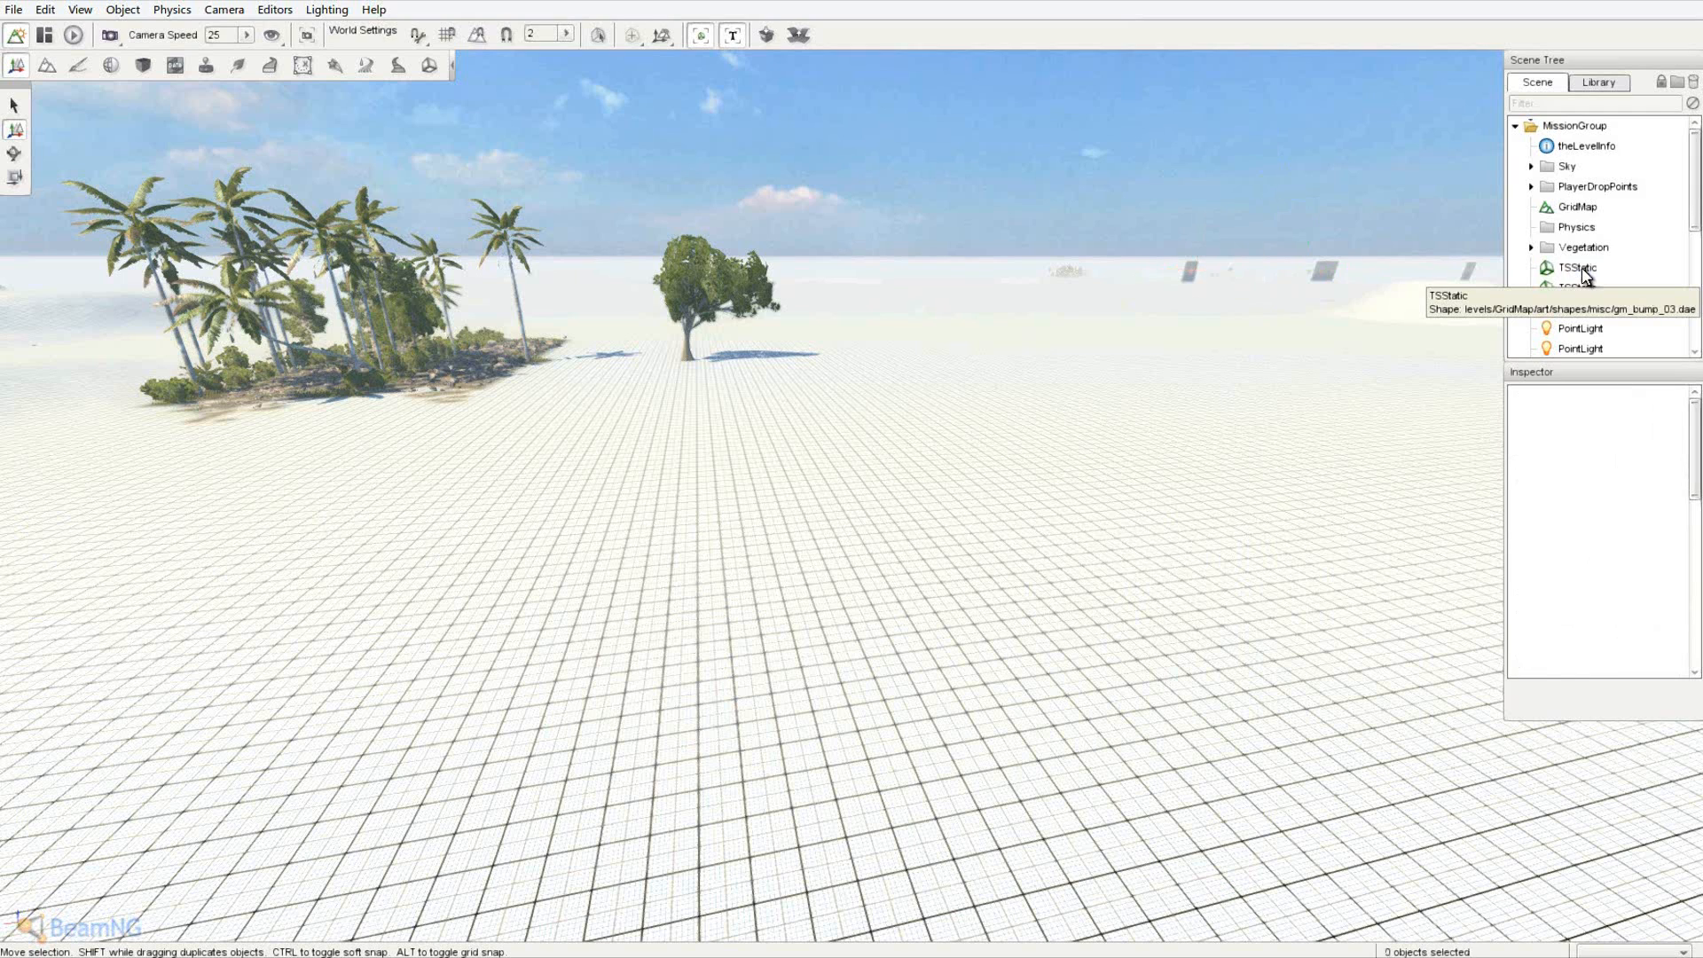
left_click(1585, 272)
key("Delete")
left_click(1584, 269)
key("Delete")
left_click(1584, 269)
- Delete the leftover point lights
key("Delete")
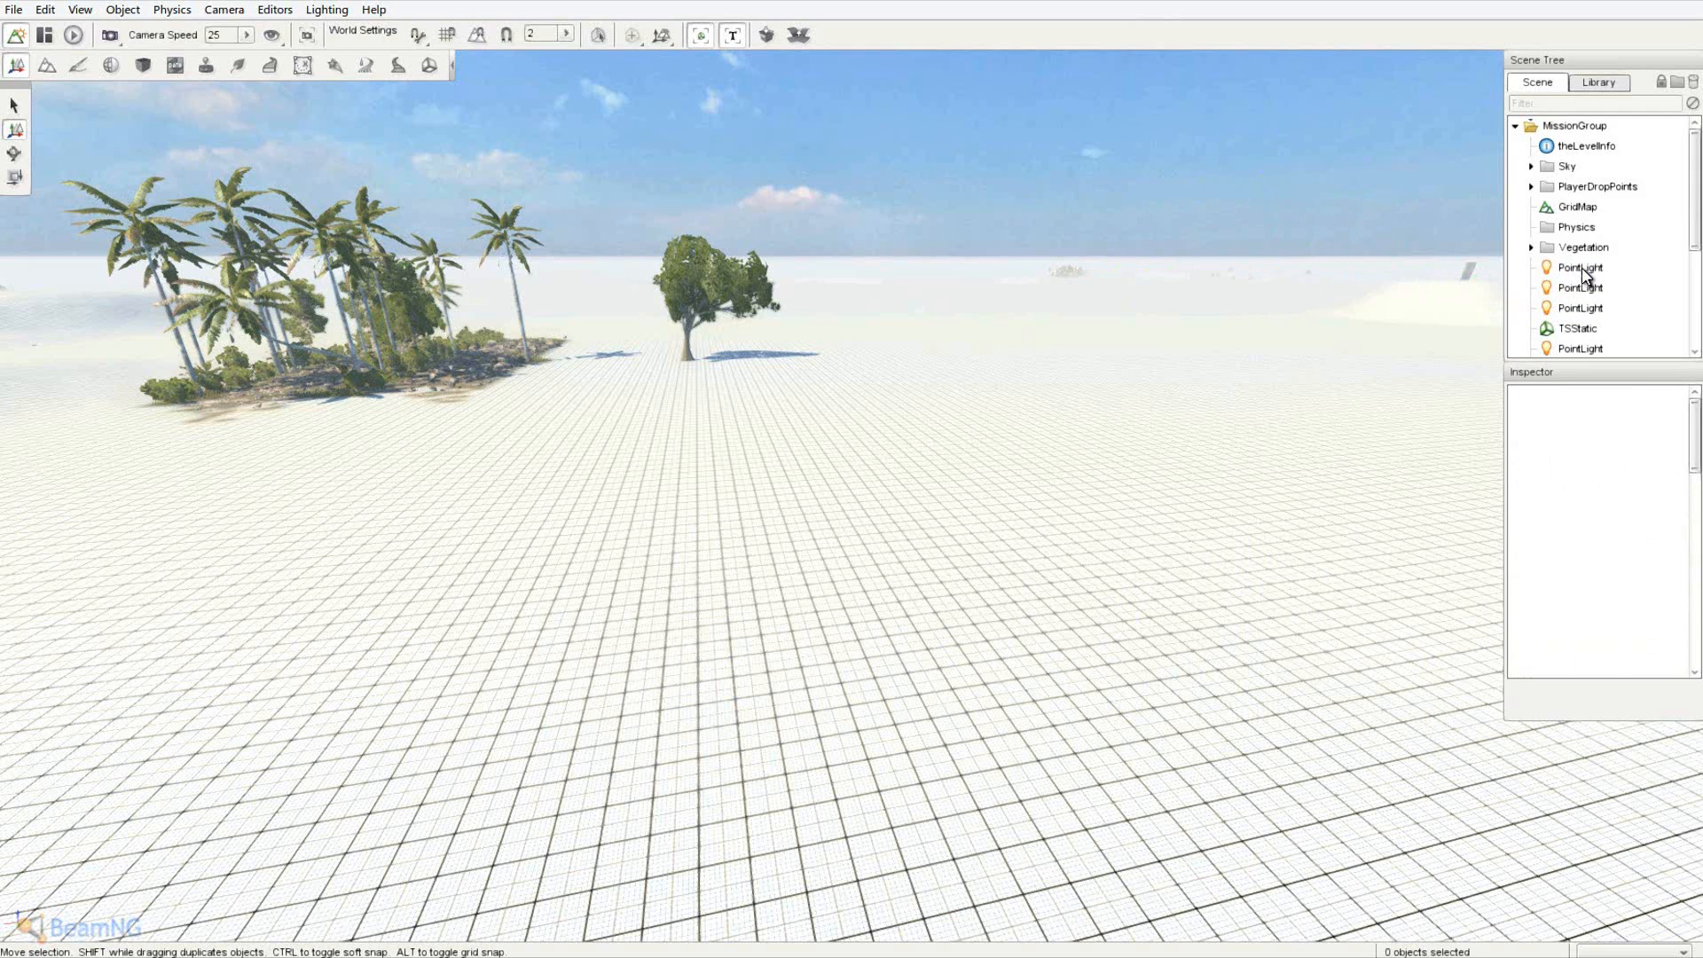
left_click(1584, 269)
key("Delete")
left_click(1583, 268)
key("Delete")
left_click(1582, 268)
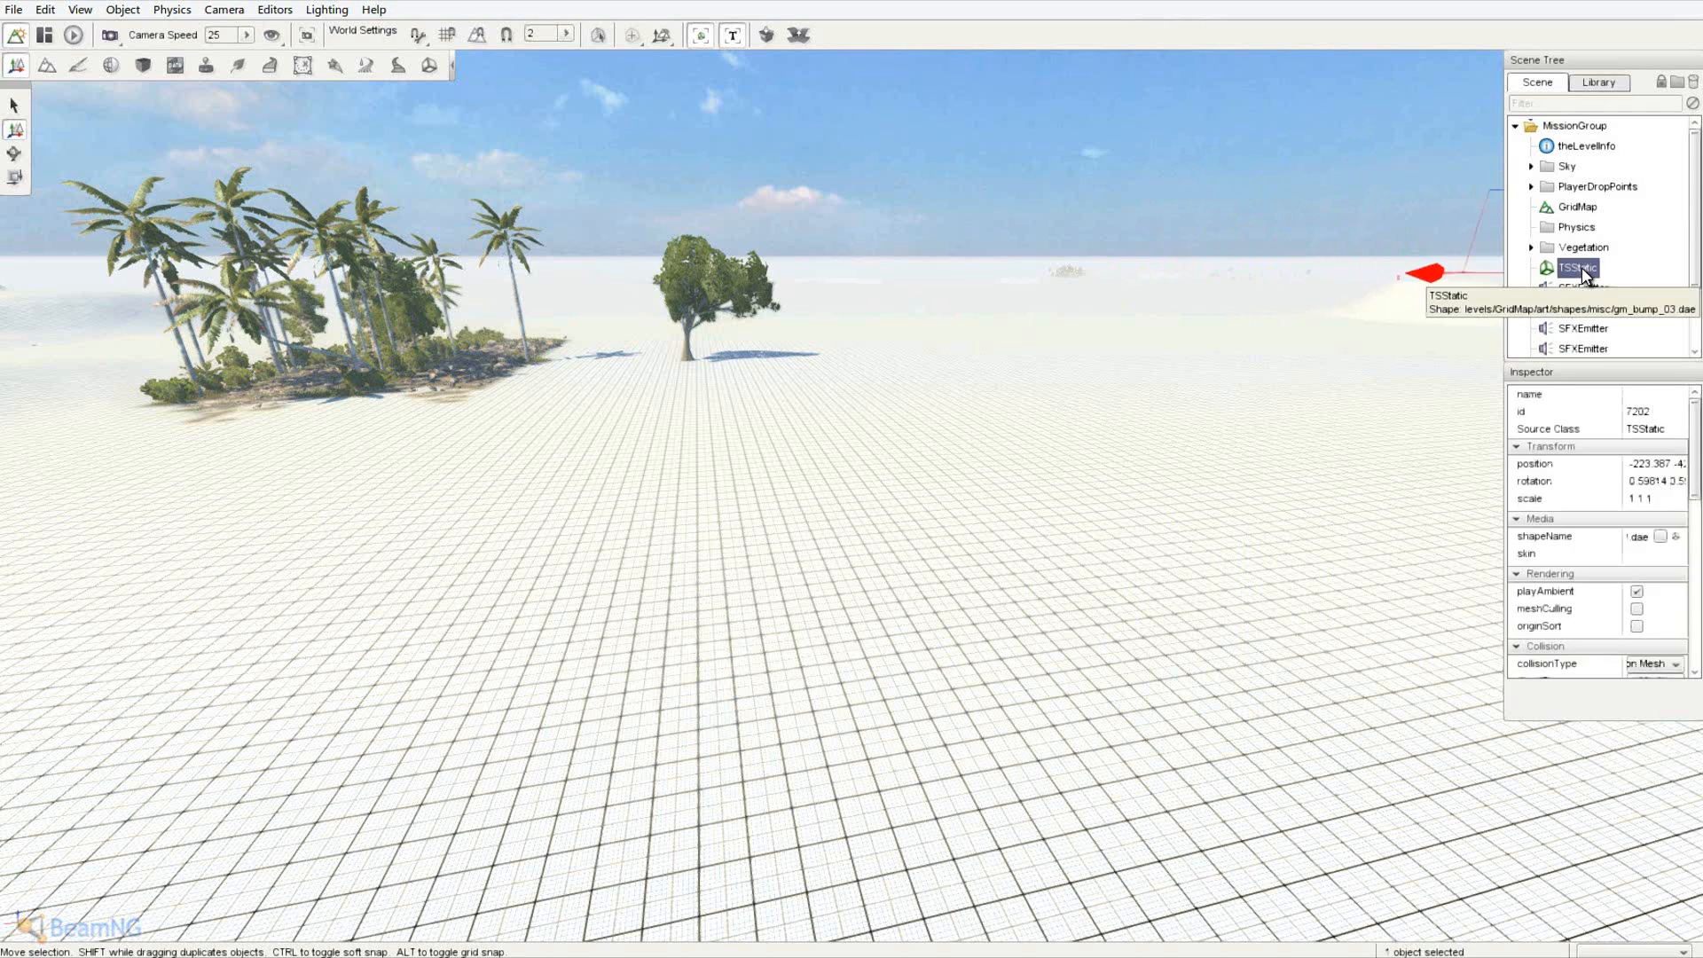
key("Delete")
left_click(1583, 268)
- Delete all remaining sound emitters, leaving only the core groups and Vegetation
key("Delete")
left_click(1583, 268)
key("Delete")
left_click(1583, 268)
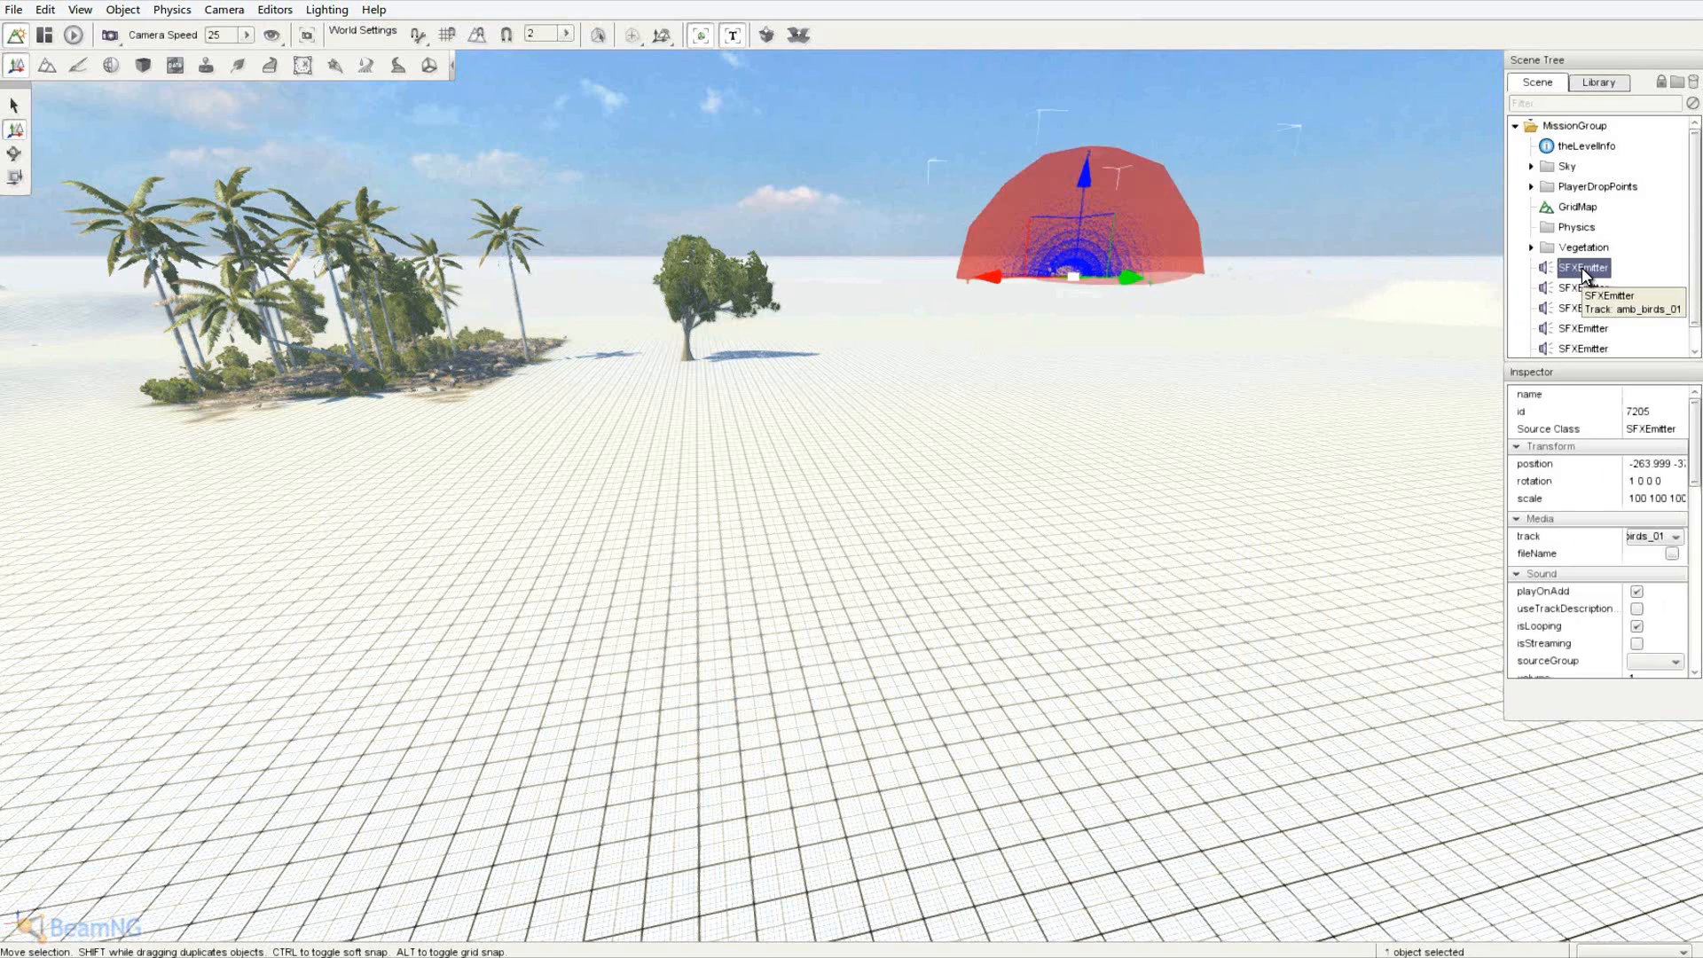
key("Delete")
left_click(1582, 268)
key("Delete")
left_click(1583, 267)
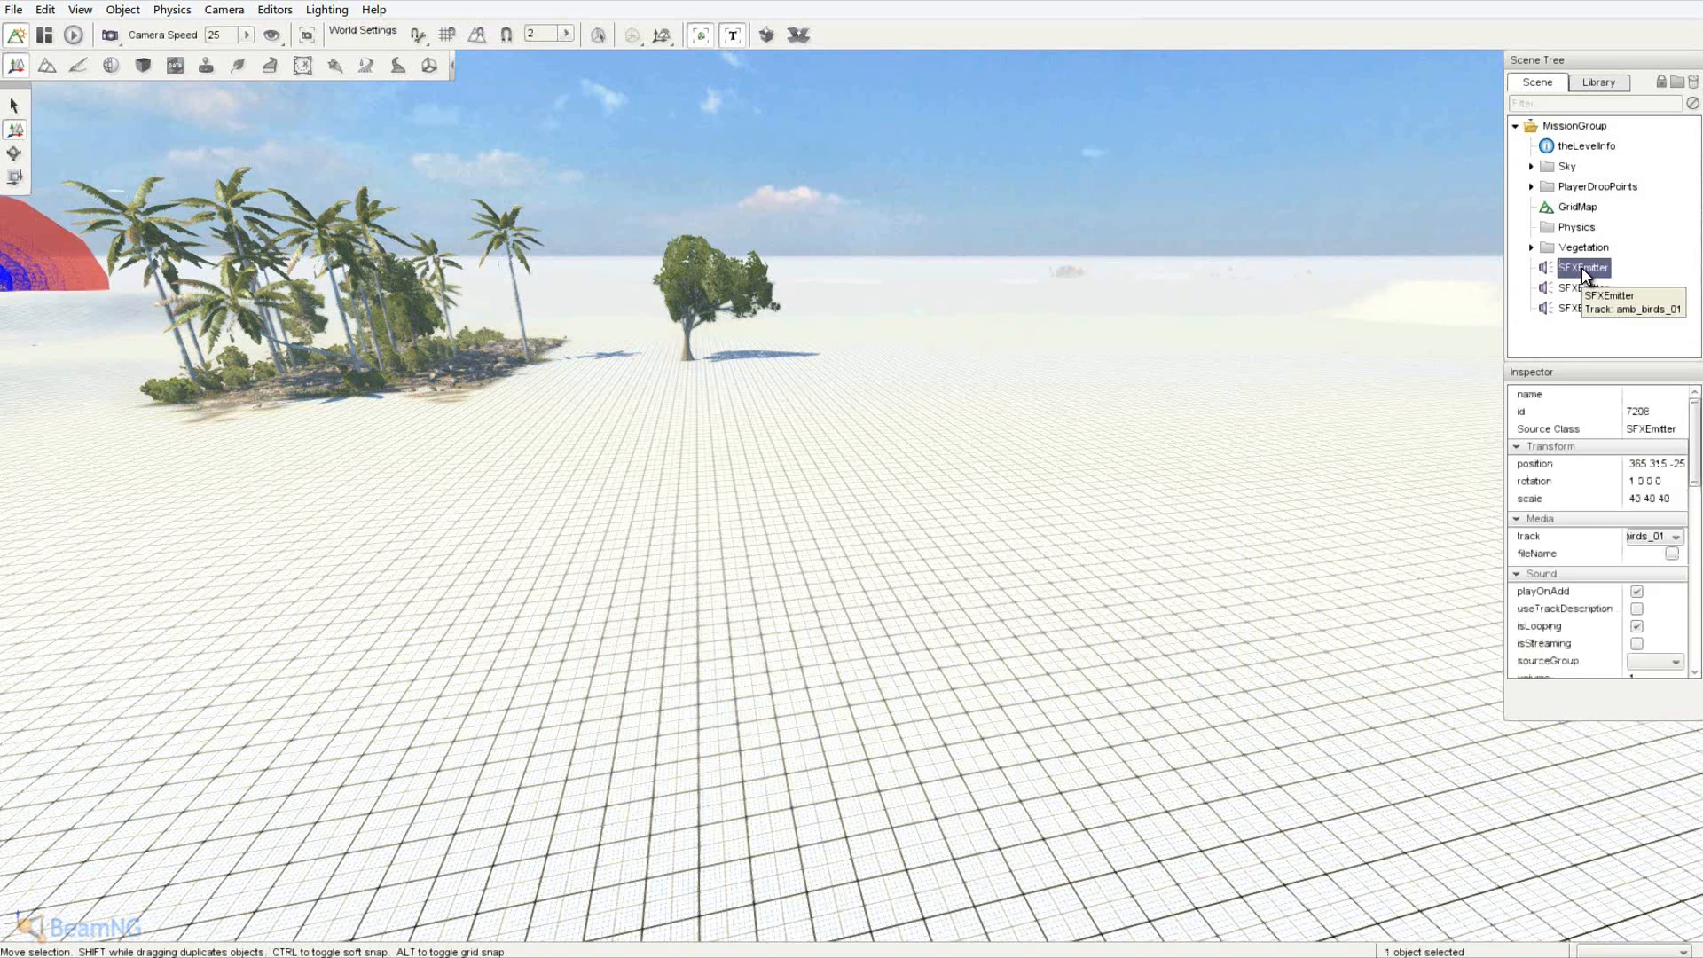
key("Delete")
left_click(1583, 268)
key("Delete")
left_click(1583, 268)
key("Delete")
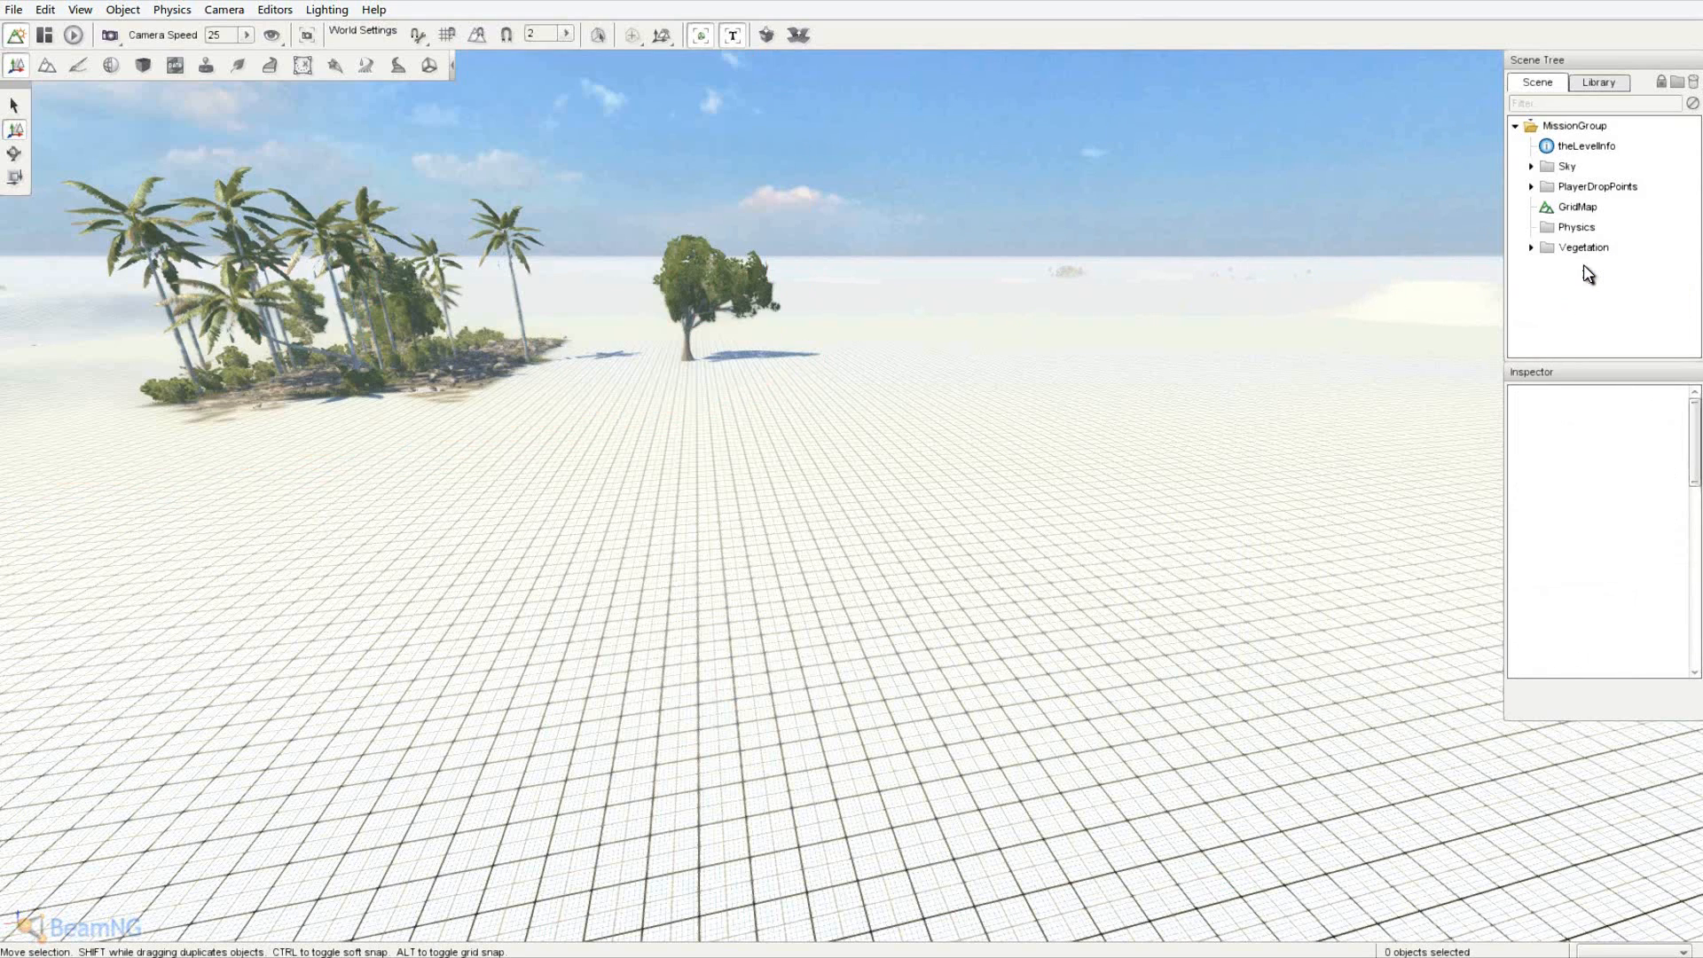
right_click_drag(1365, 282, 852, 472)
- Expand Vegetation to show theForest, Grass and GrassTop, and fly over to the palm island
key("w")
left_click(1531, 248)
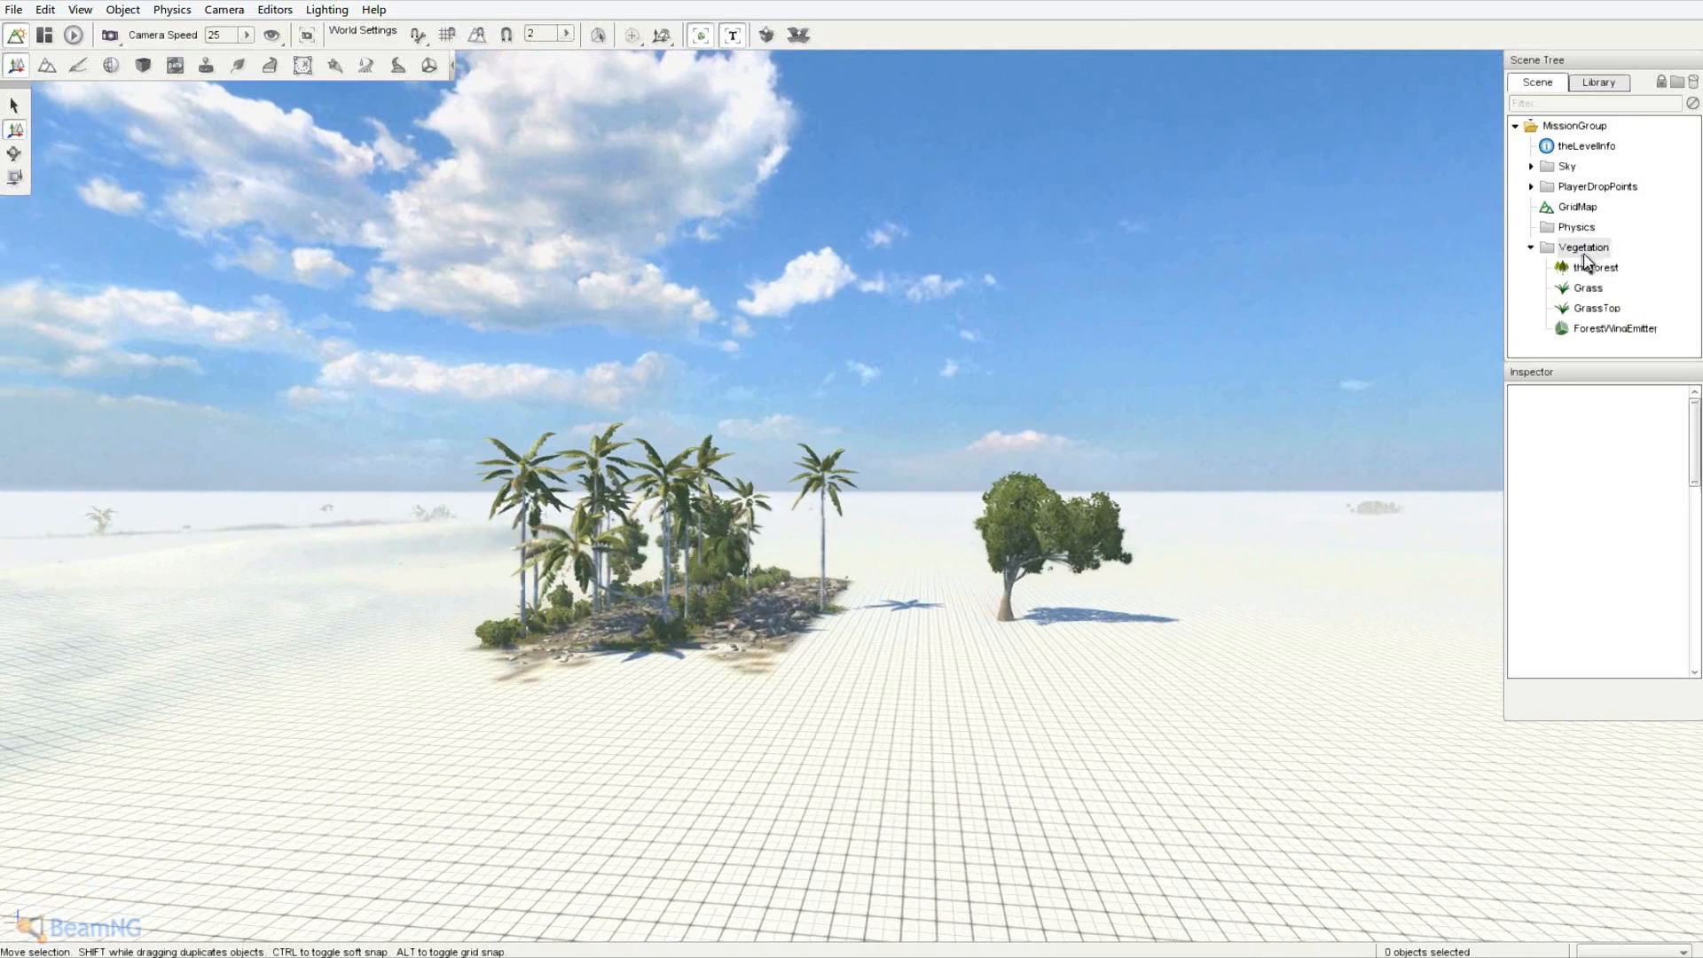
right_click_drag(1446, 426, 1151, 463)
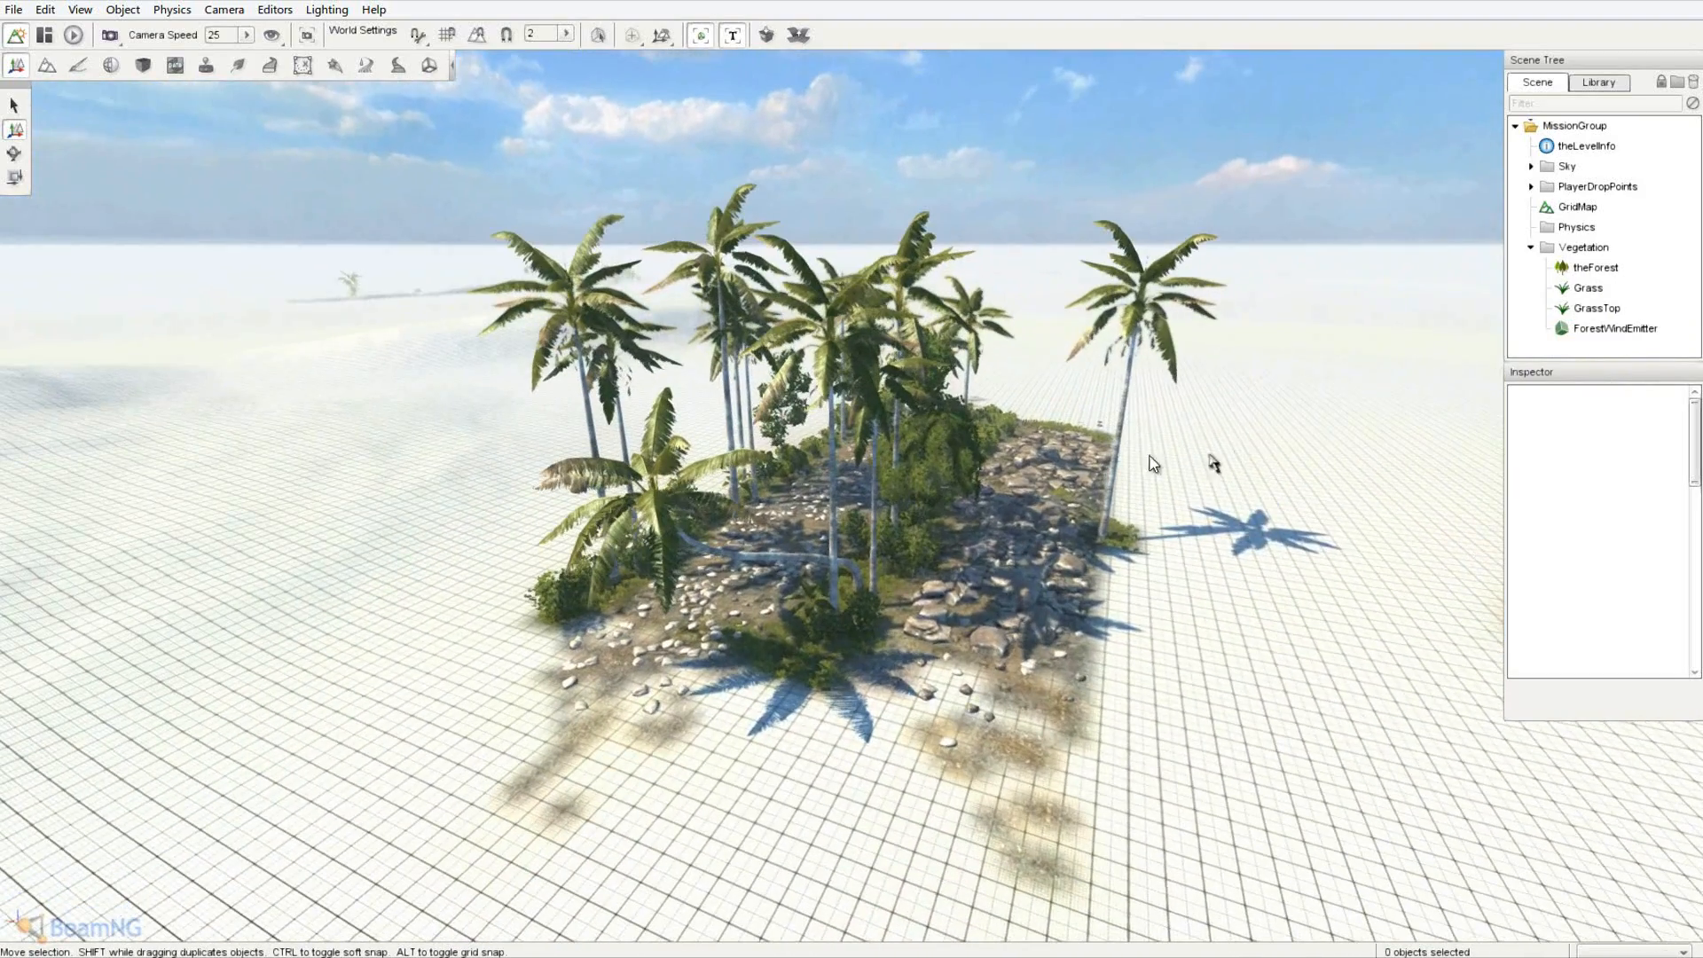
right_click_drag(854, 470, 855, 479)
right_click_drag(749, 153, 855, 479)
key("s")
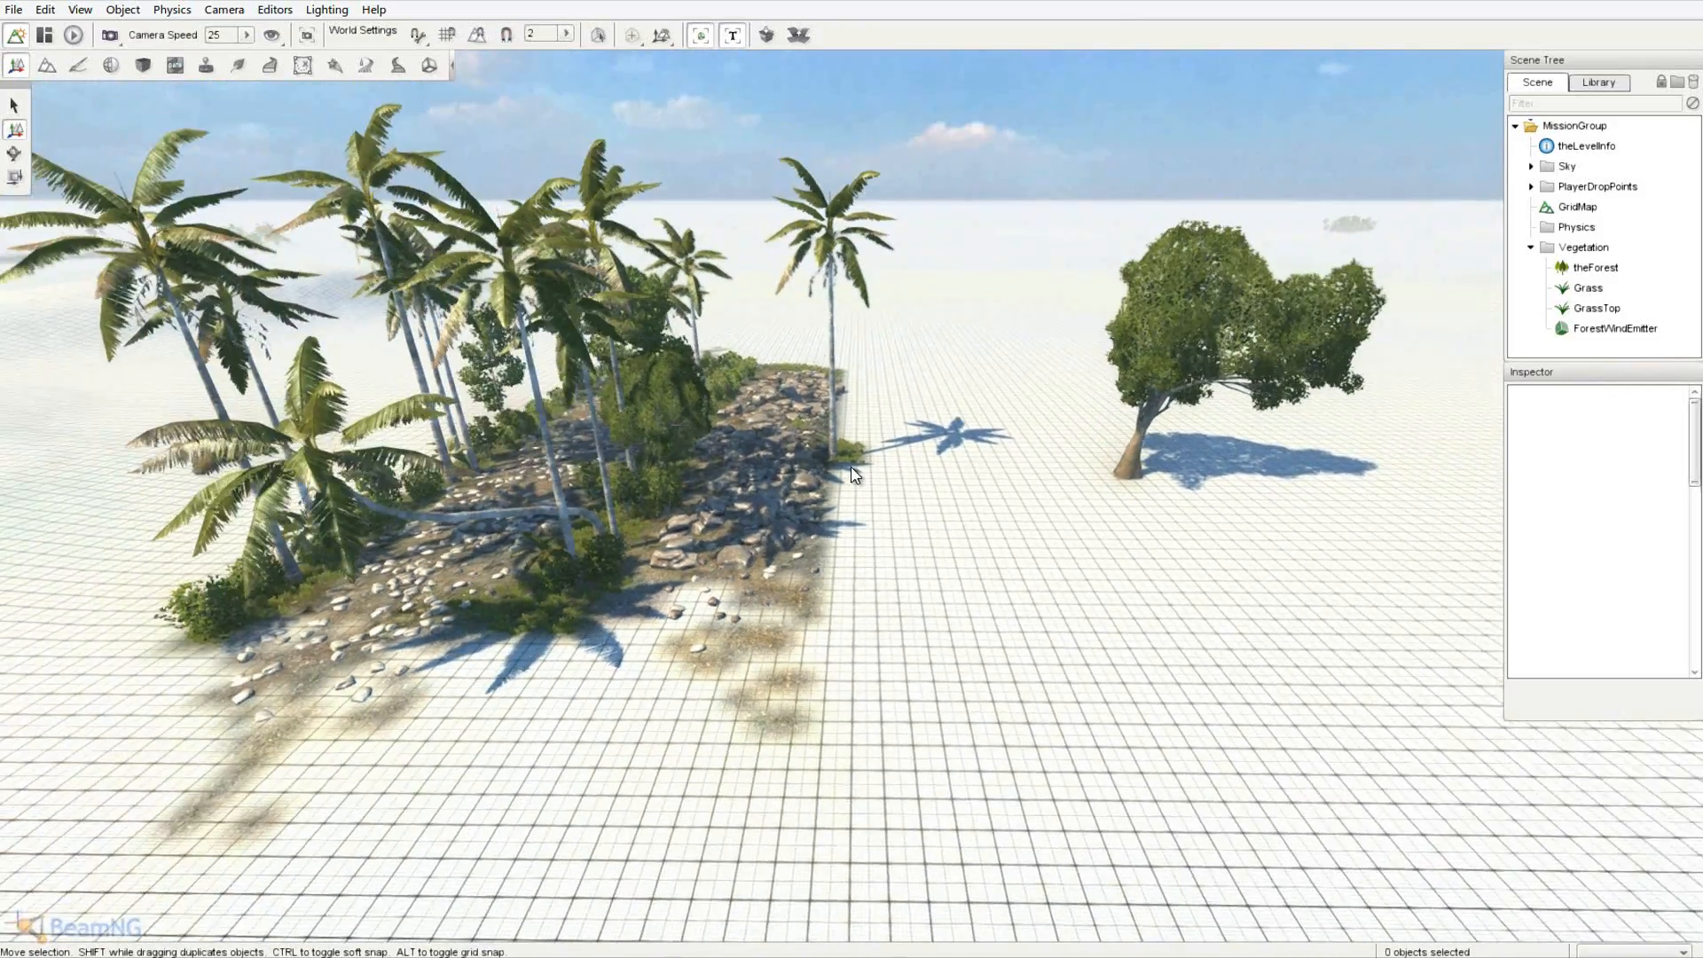
key("w")
- Return to the Object Editor, collapse the Vegetation group and view the empty grid
left_click(240, 67)
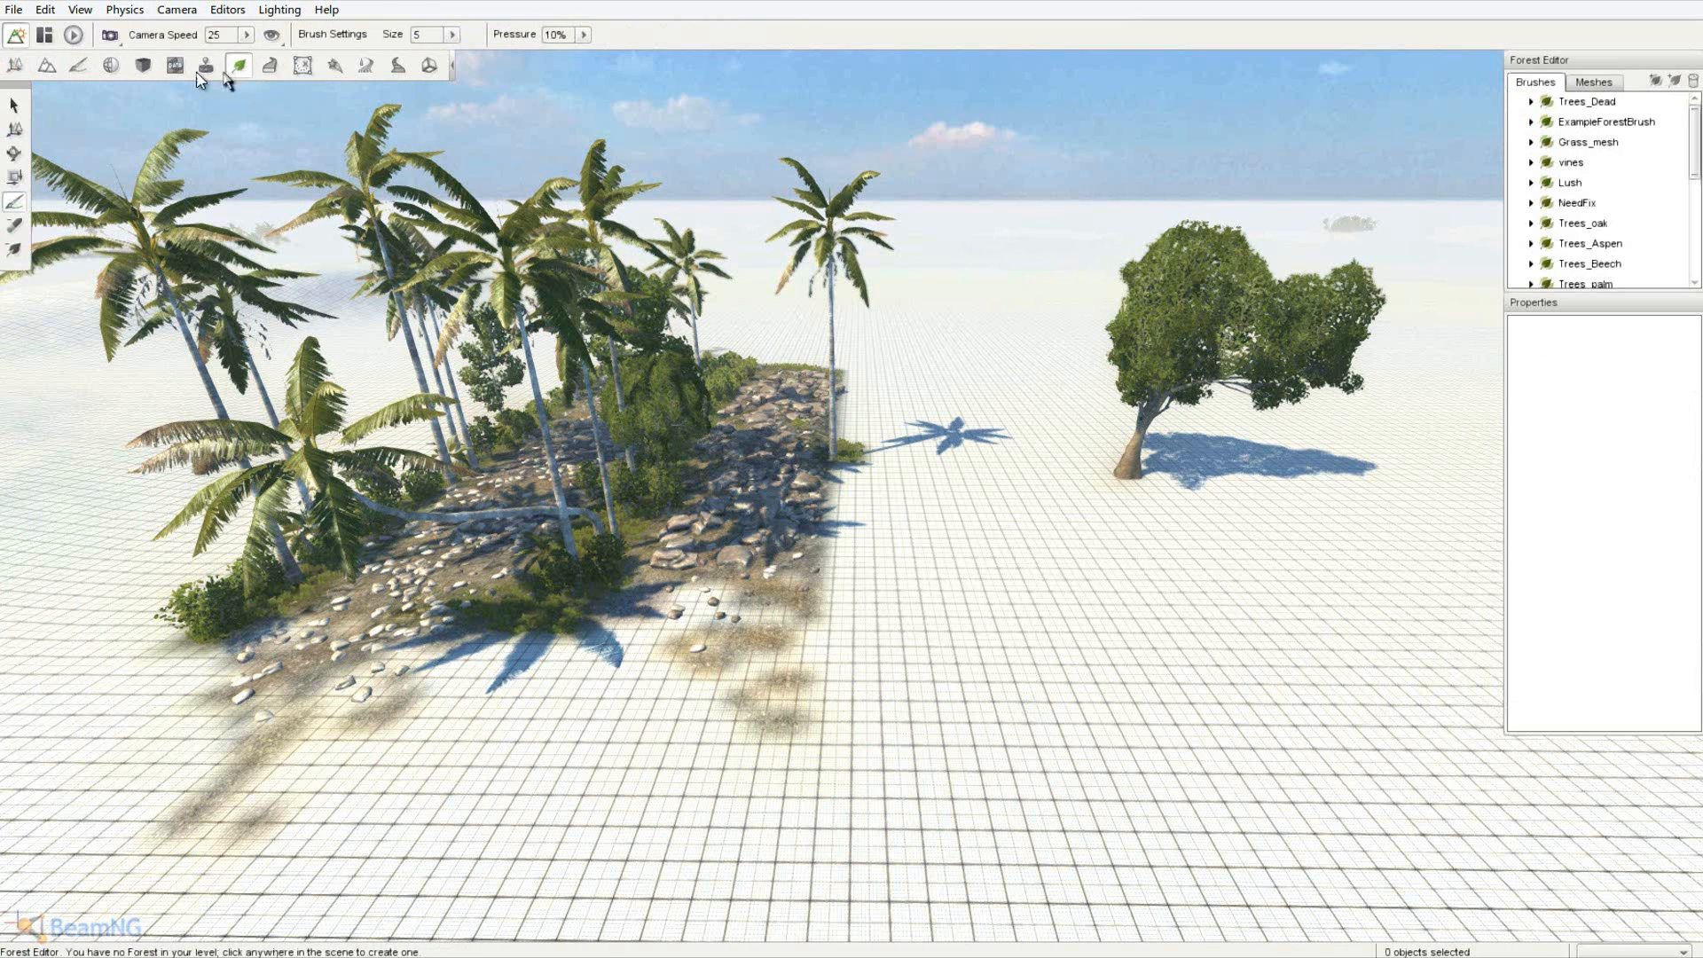
left_click(8, 69)
key("d")
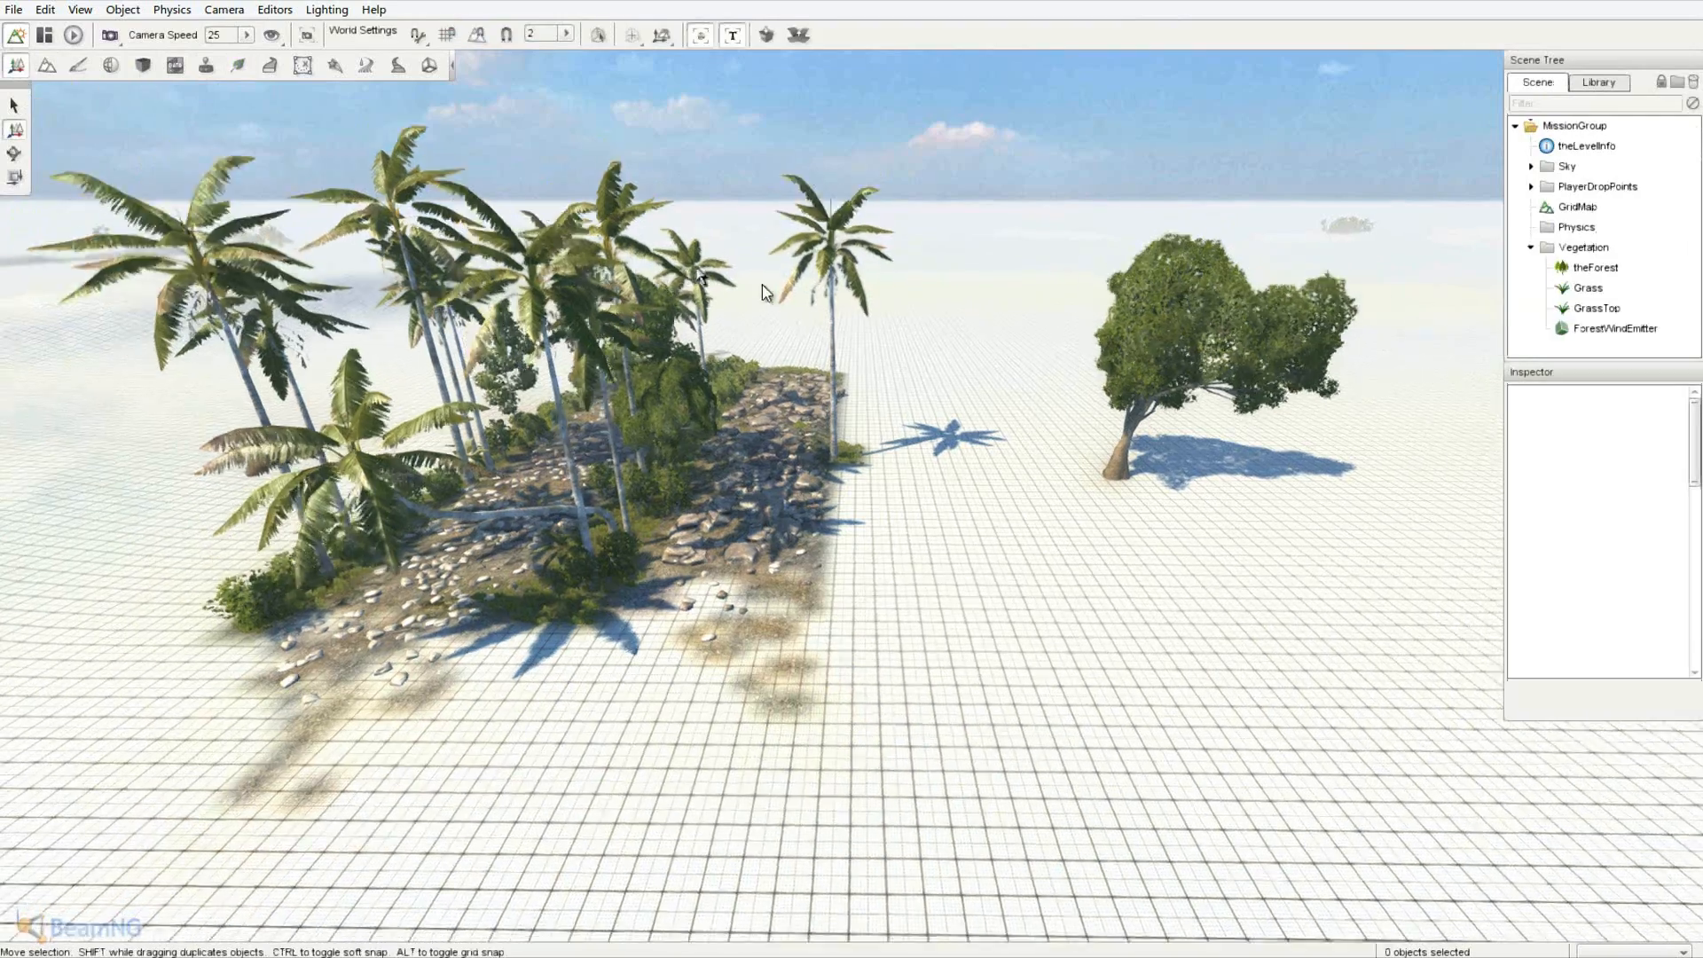
right_click_drag(764, 287, 852, 479)
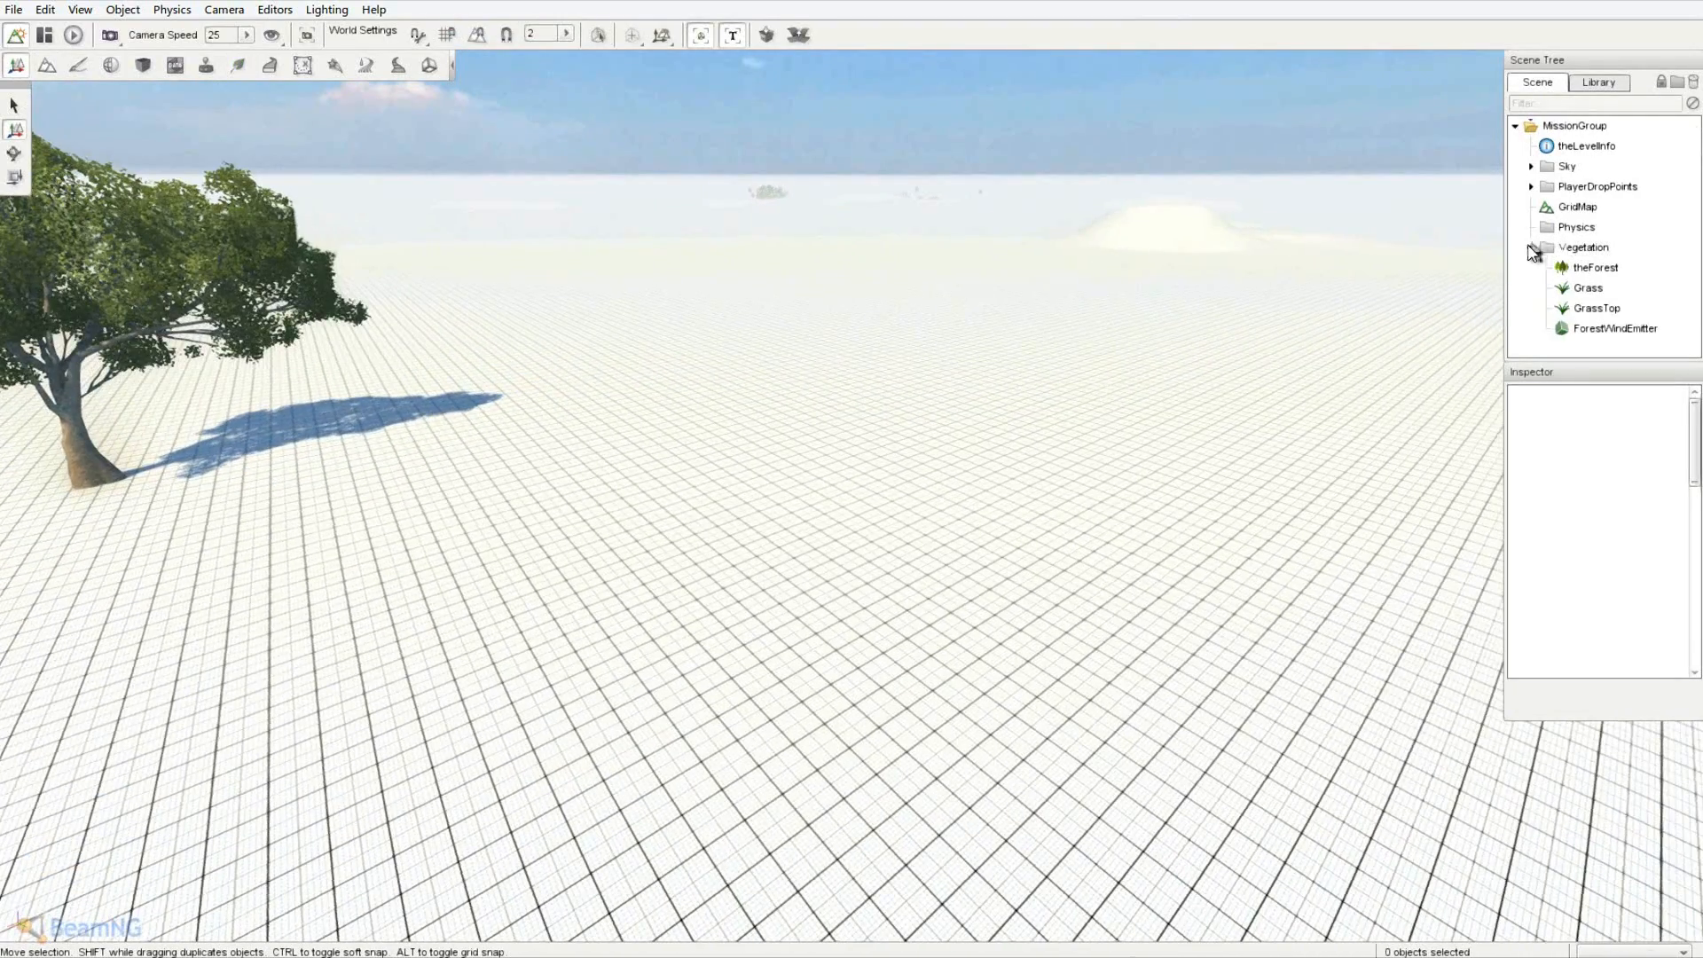
left_click(1529, 246)
right_click_drag(1153, 364, 854, 479)
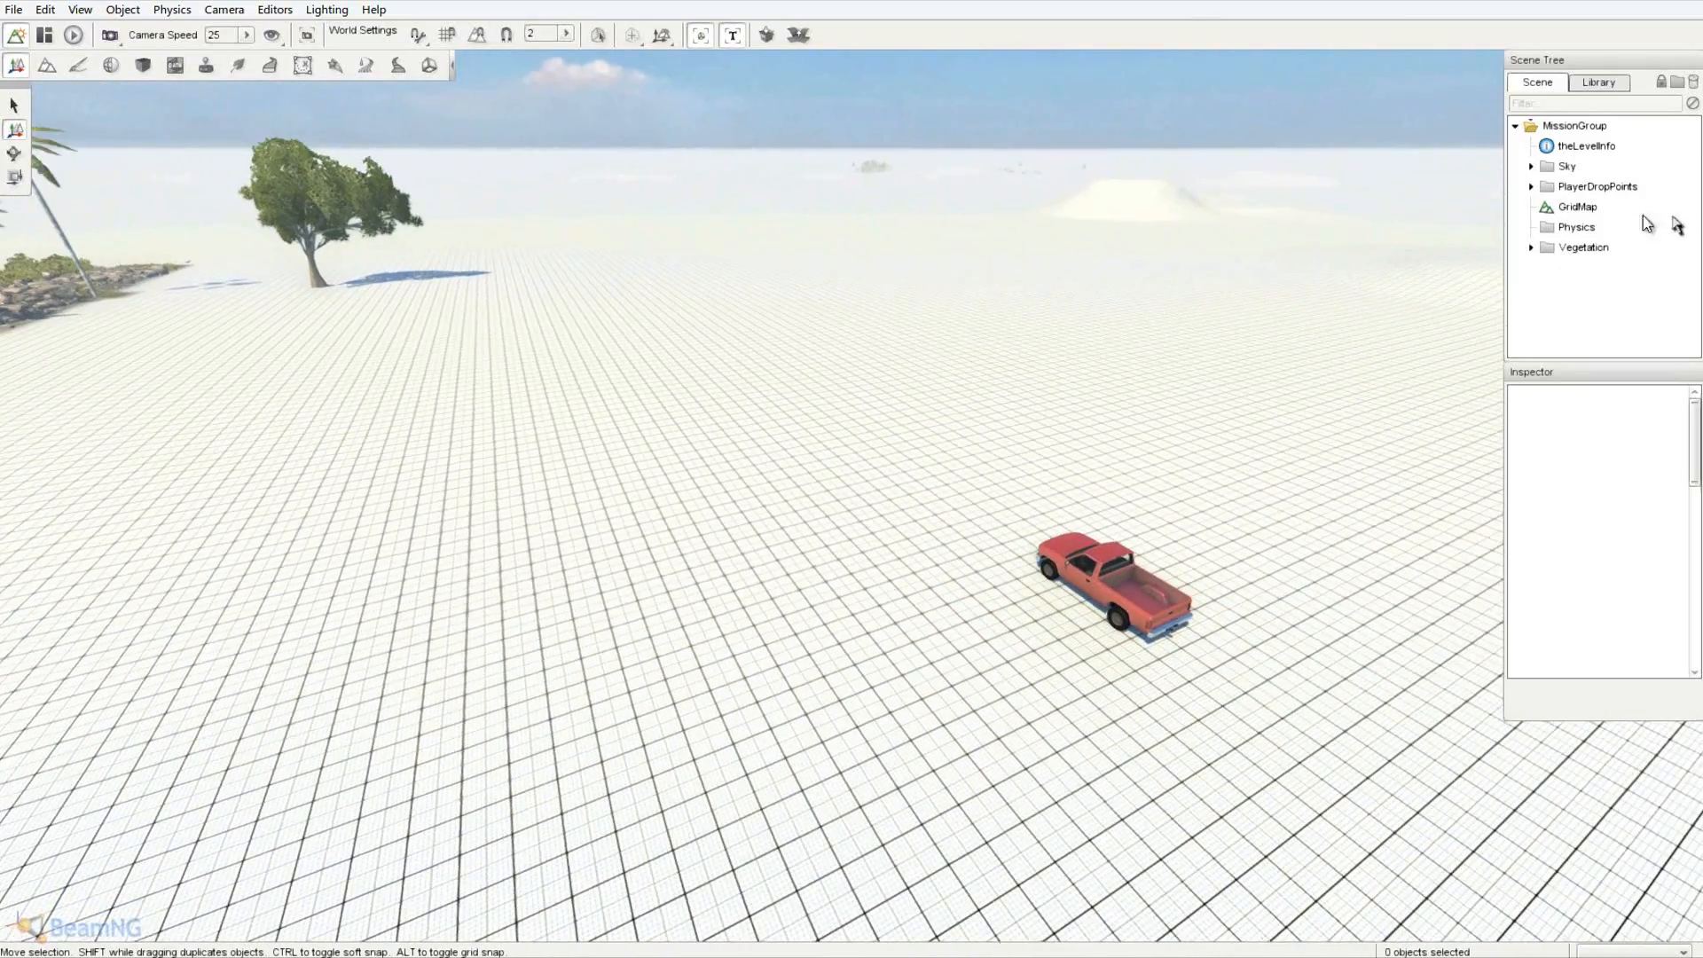
- Delete the GridMap terrain from the level
left_click(1576, 208)
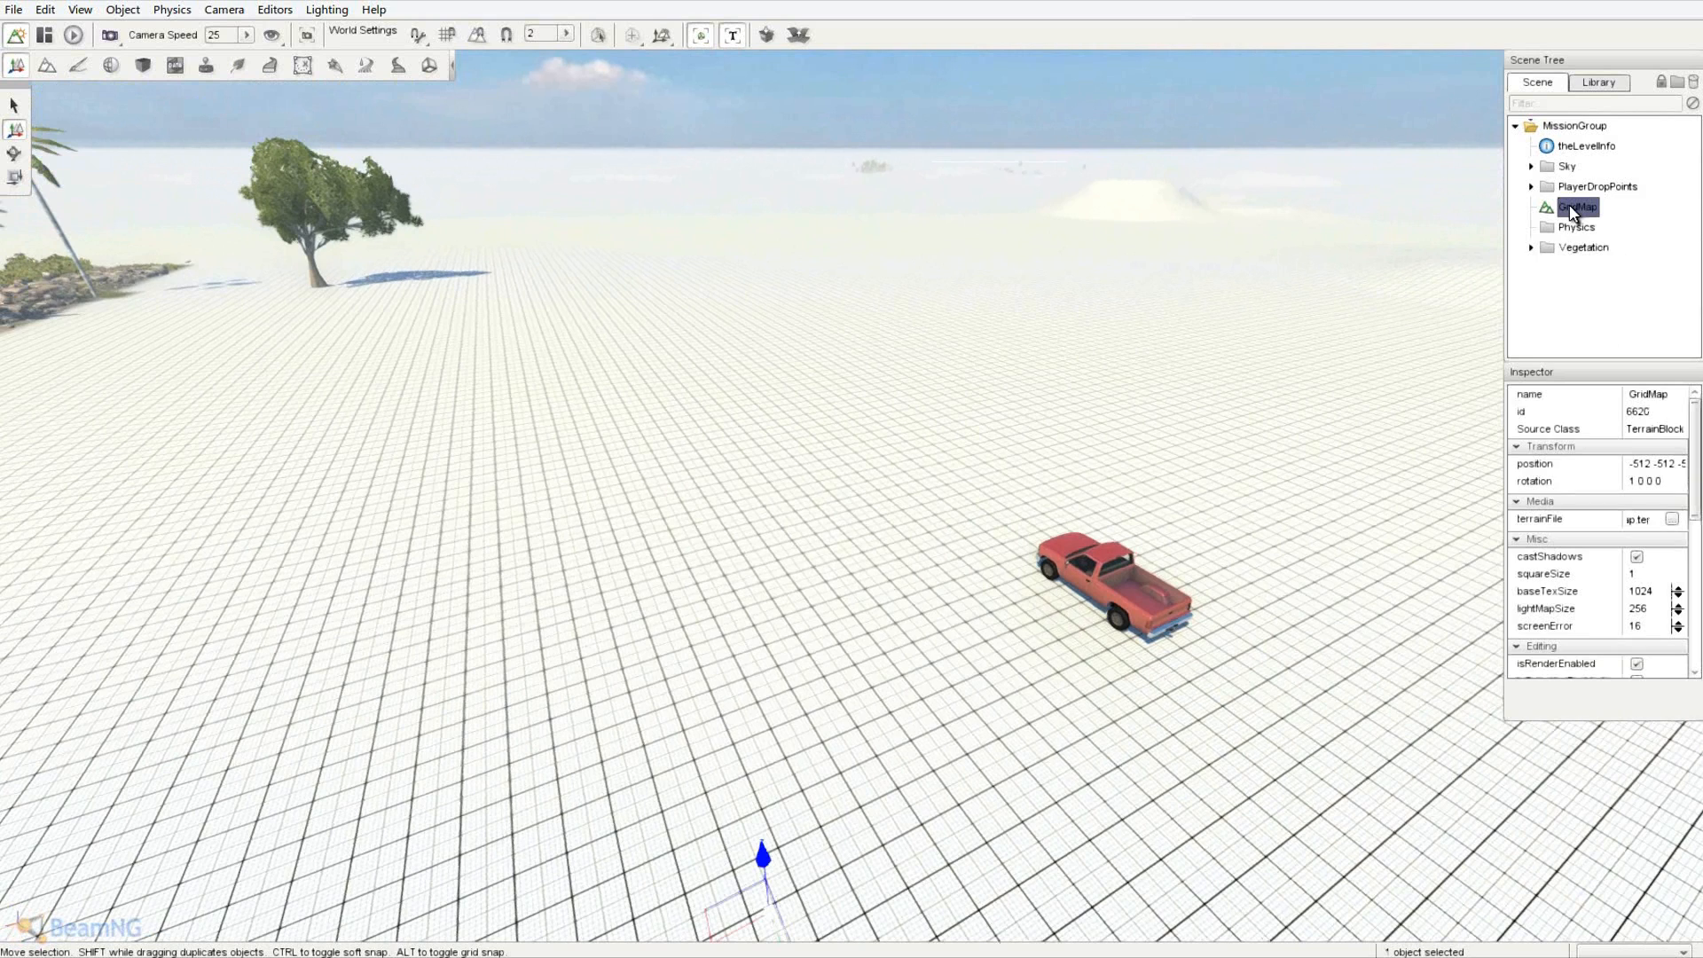
key("Delete")
right_click_drag(1276, 317, 857, 479)
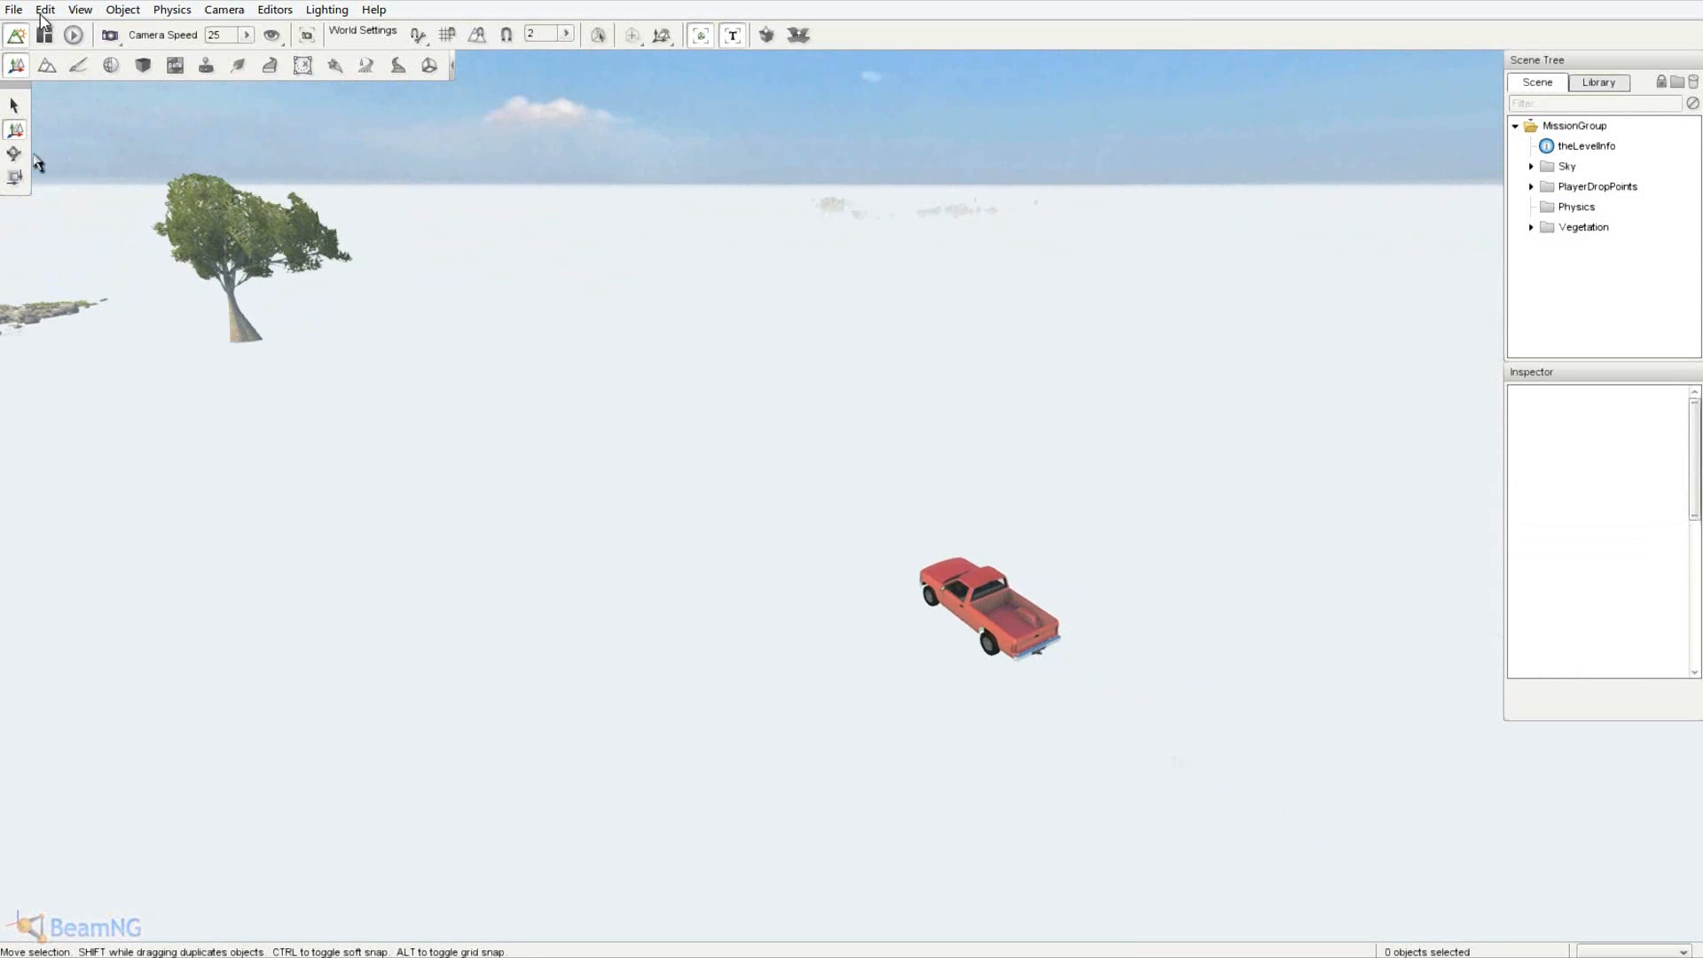
- Create a blank terrain with a name entered, Grid material and 256 resolution
left_click(13, 11)
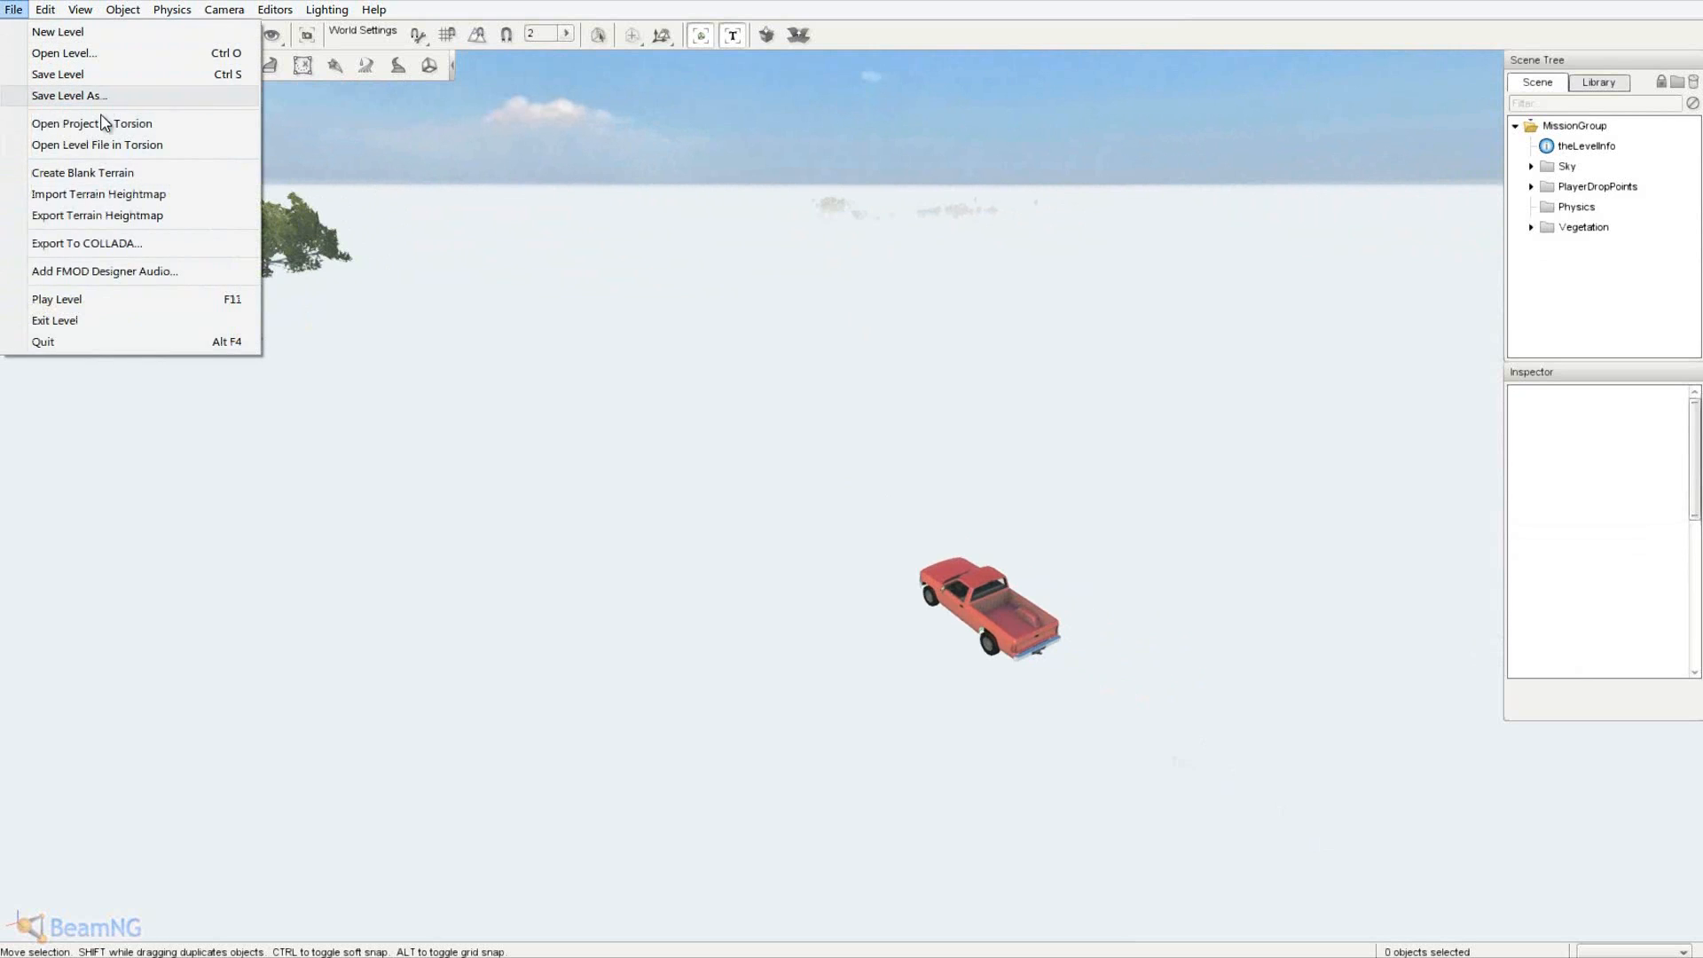
left_click(115, 173)
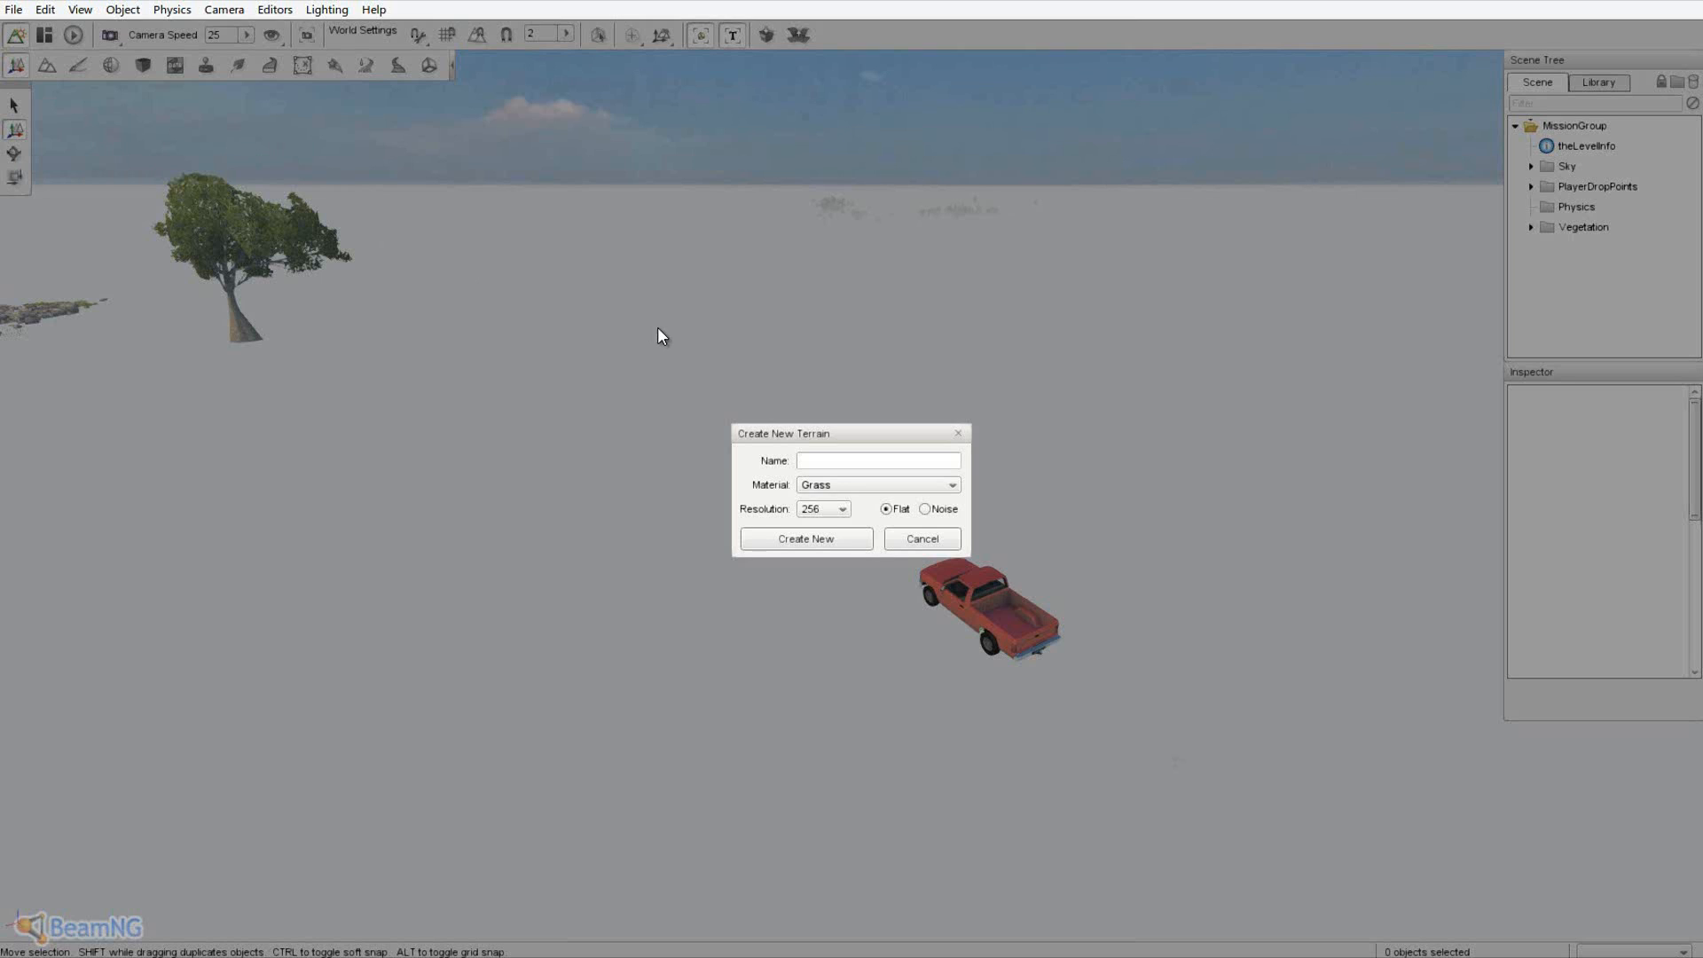
type("LCBradley3k")
left_click(837, 487)
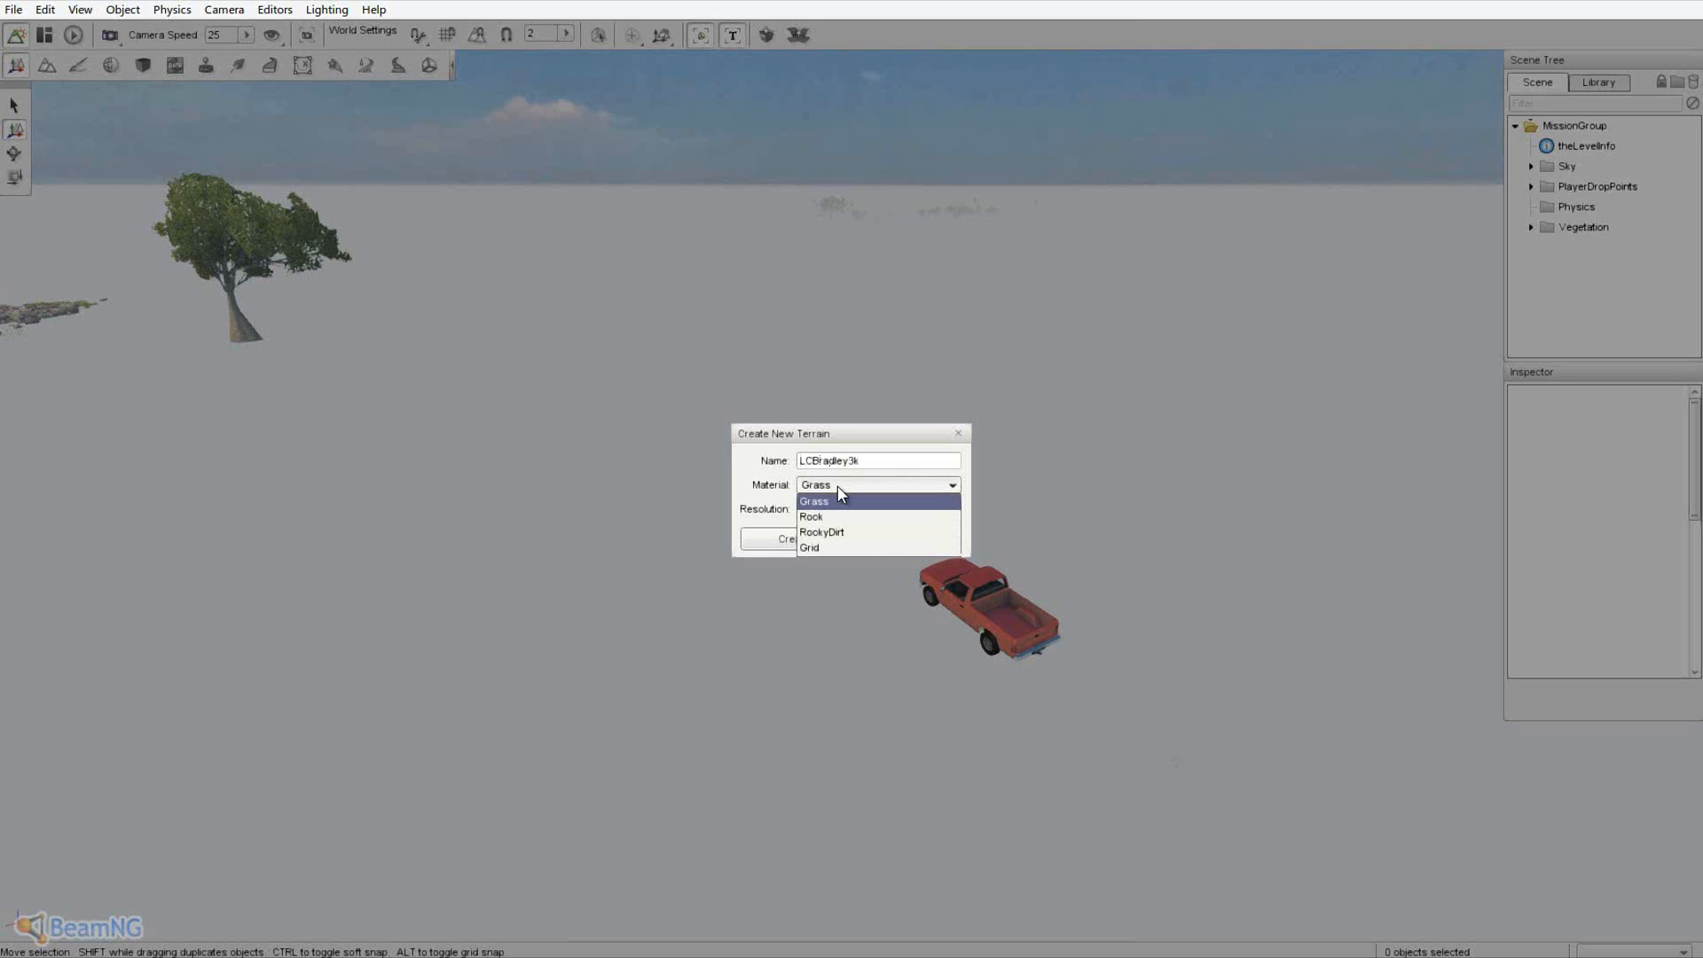
left_click(827, 548)
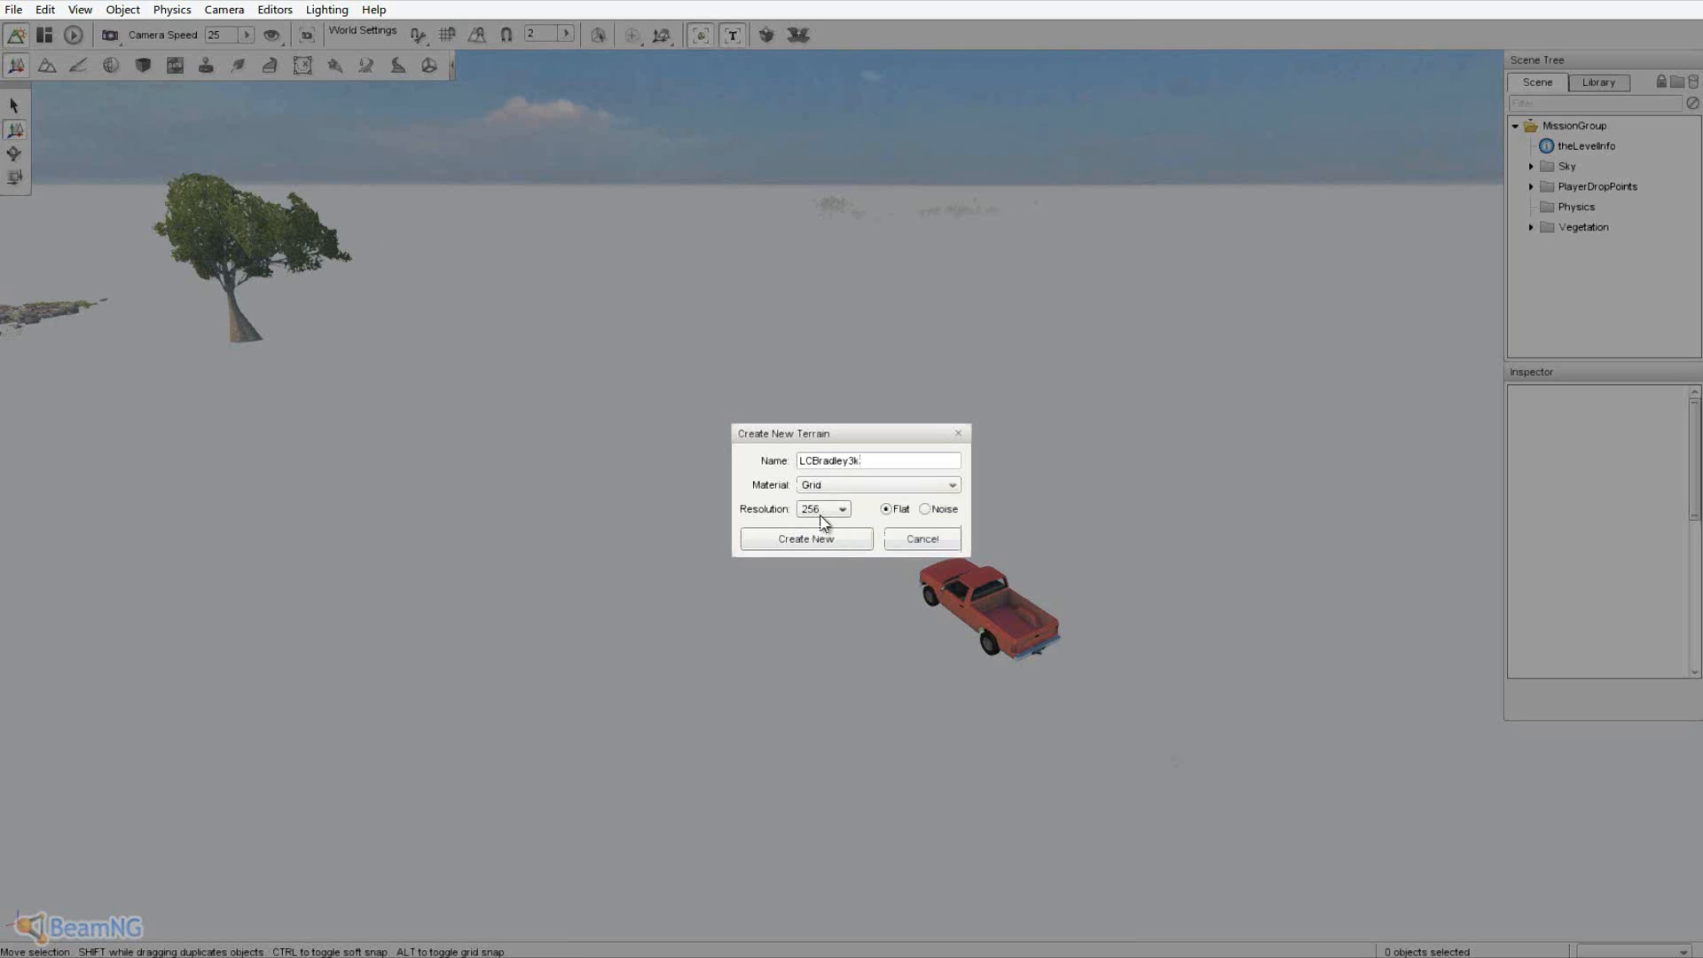
left_click(825, 511)
- Create the new flat Grid terrain and raise it along the gizmo's Z arrow
left_click(826, 545)
key("s")
key("a")
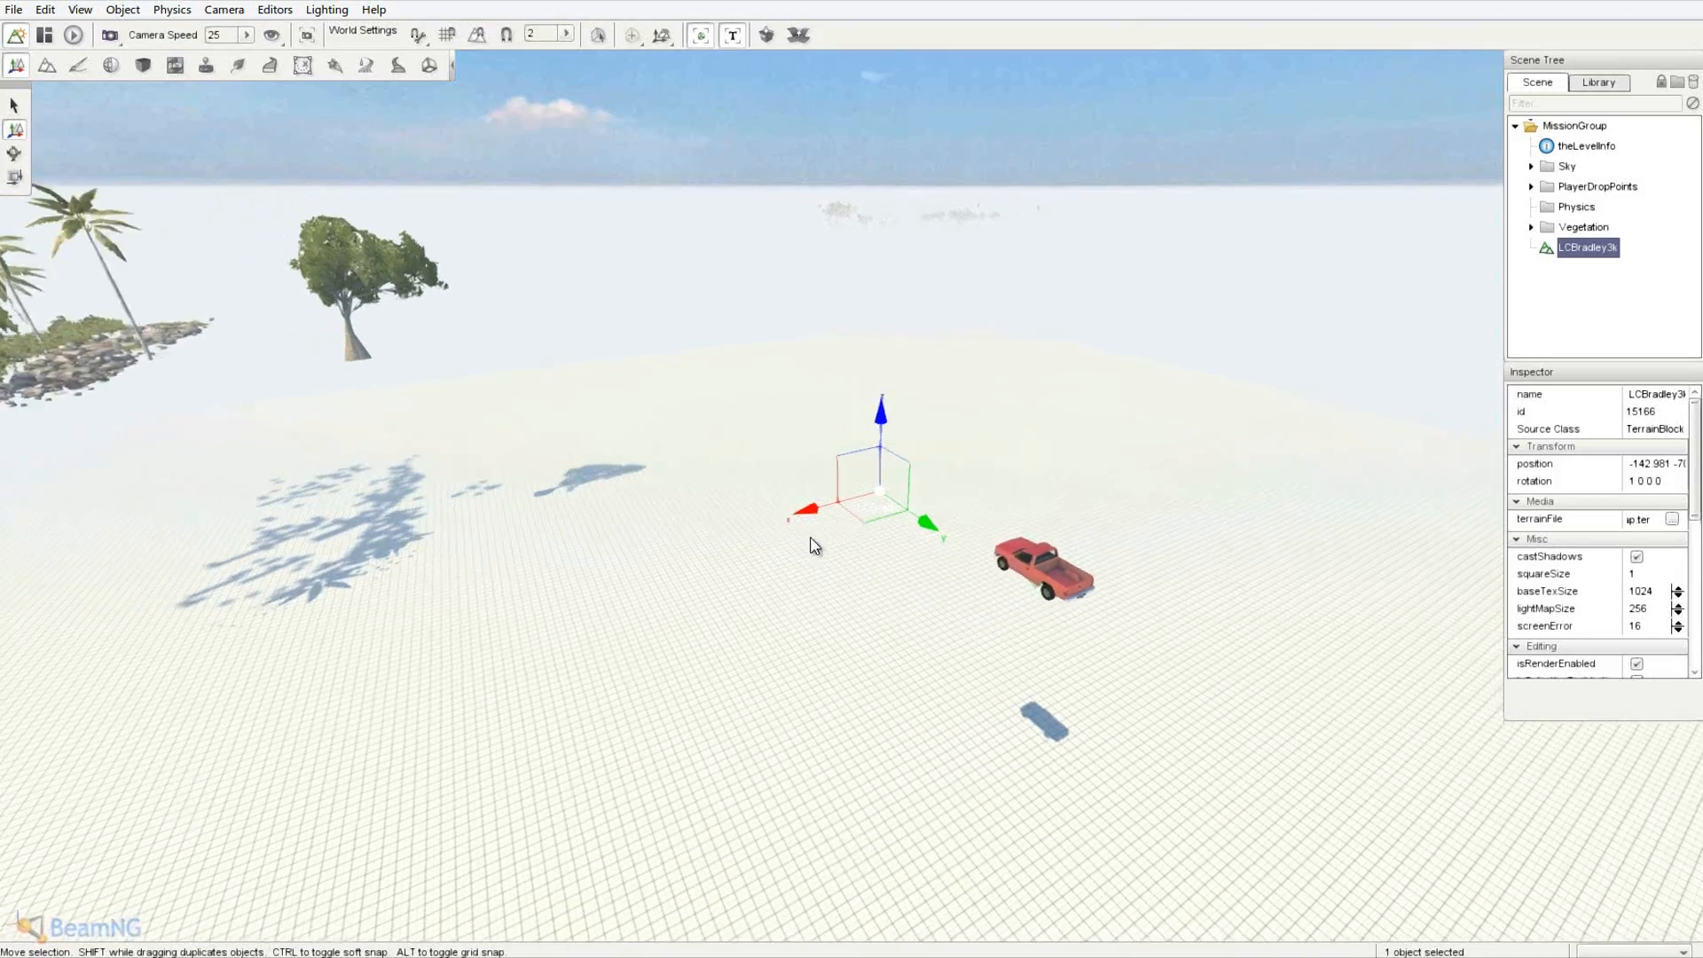
right_click_drag(811, 542, 775, 554)
key("w")
key("a")
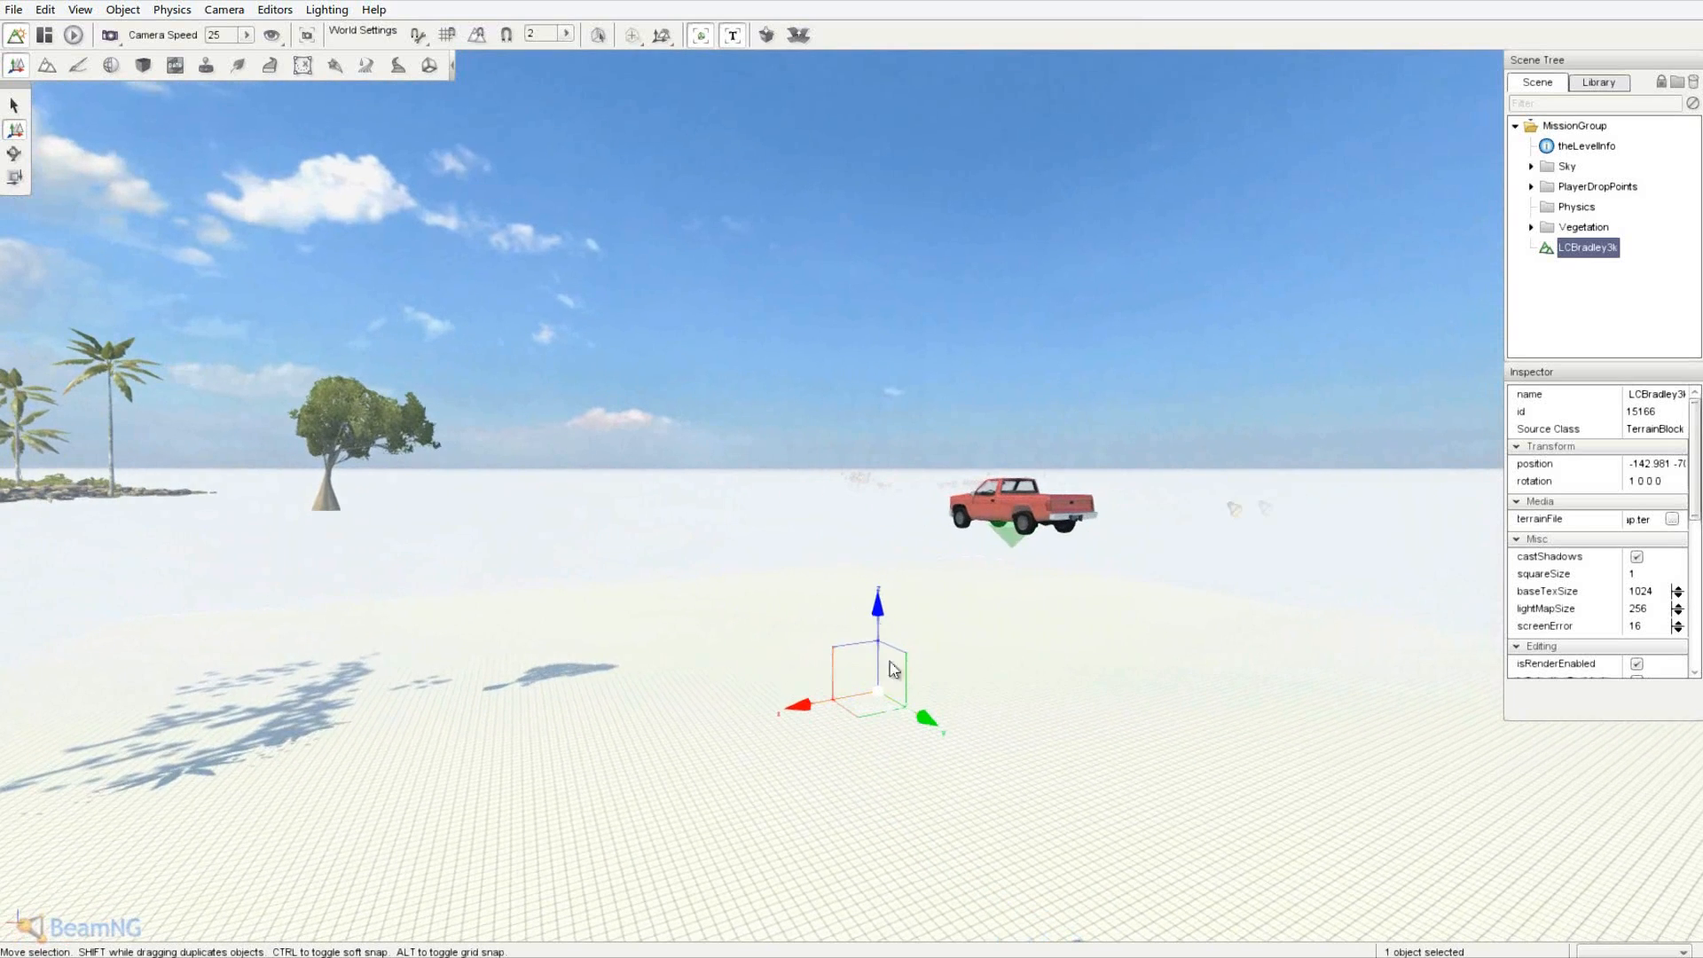
left_click_drag(878, 619, 907, 412)
- Fly the camera around the red pickup truck to check the raised terrain
key("w")
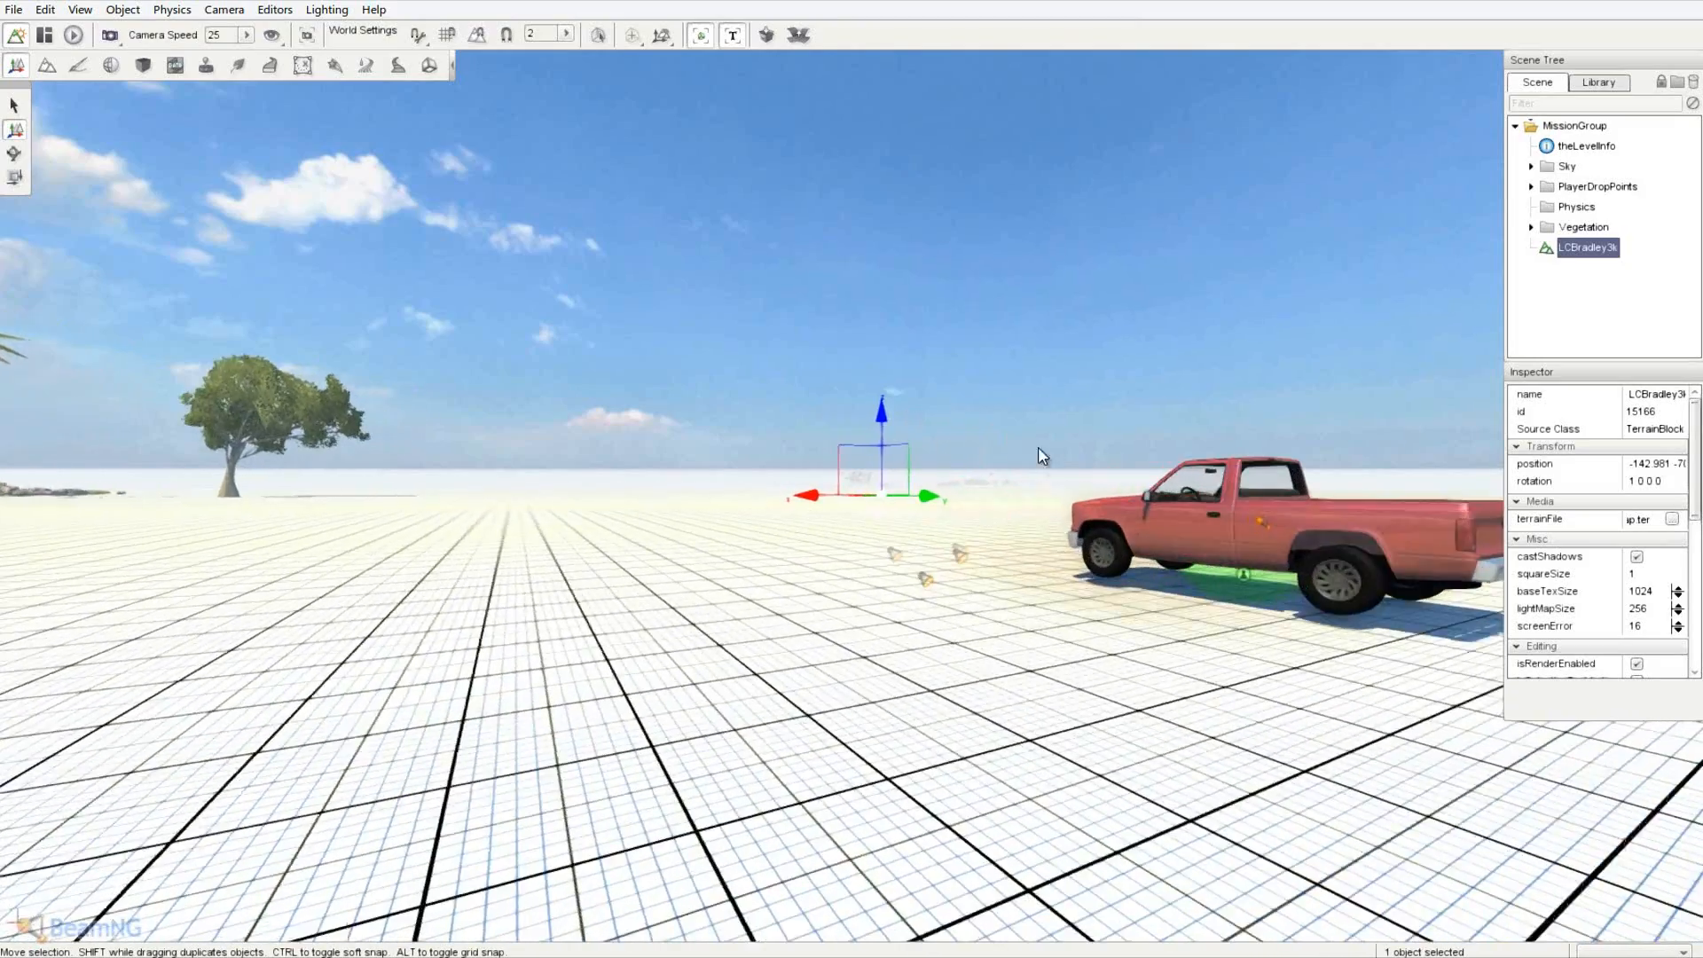
right_click_drag(1037, 447, 854, 479)
key("s")
key("w")
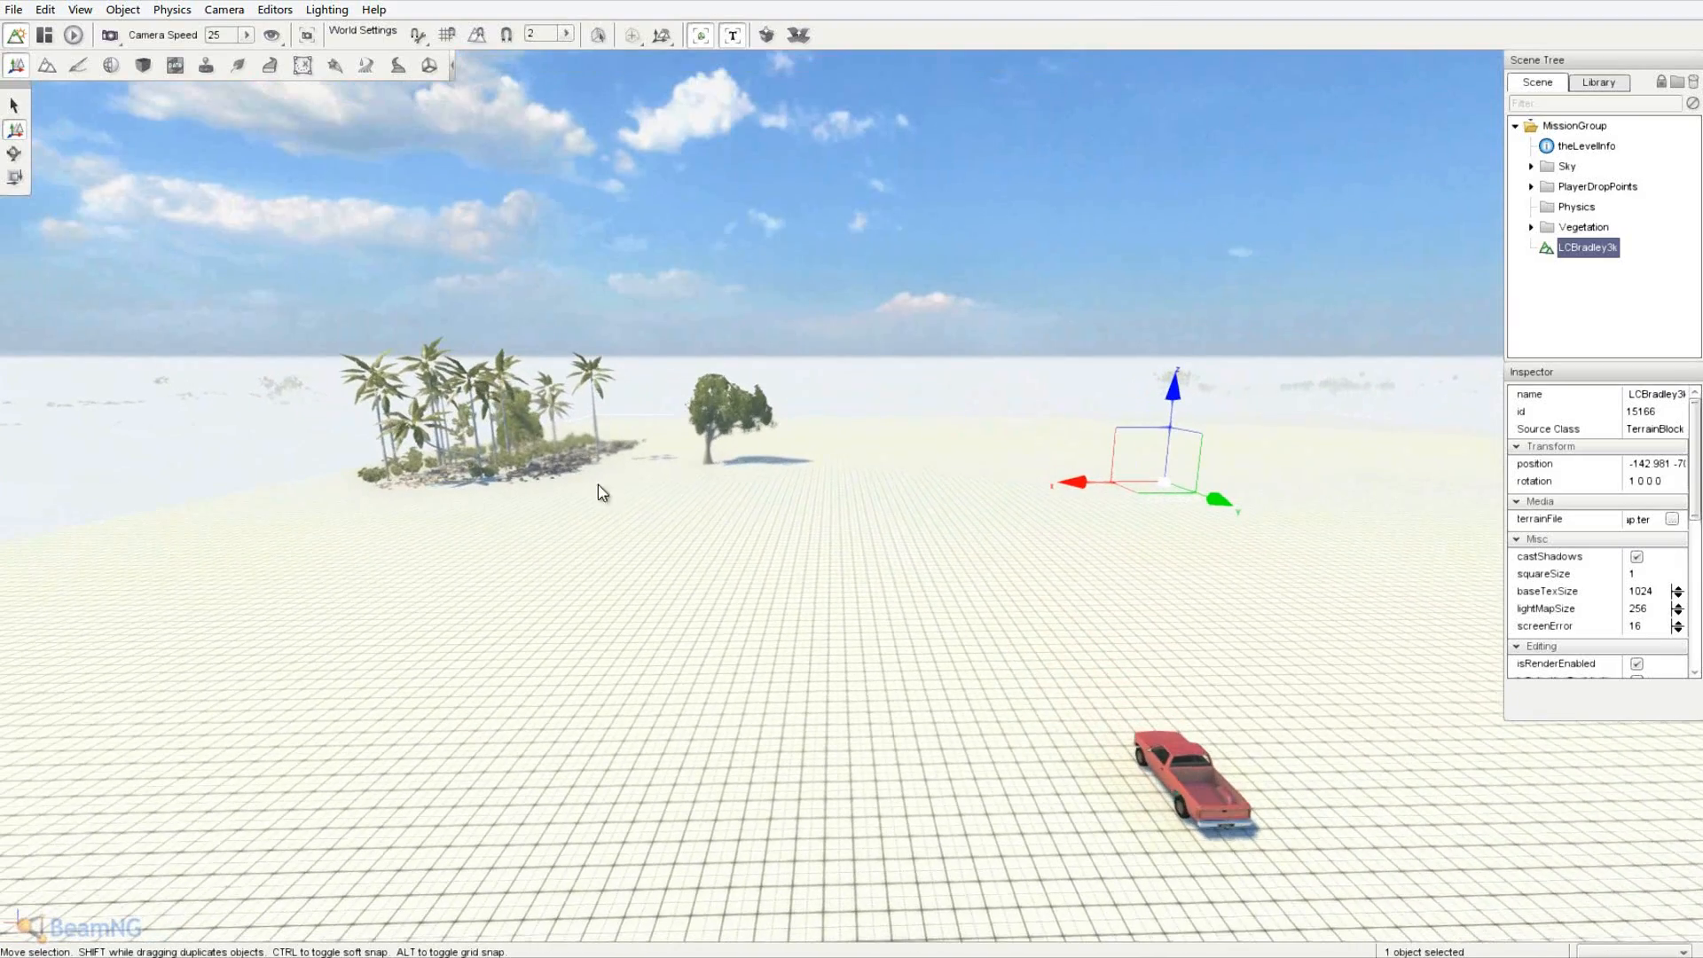
key("s")
right_click_drag(1053, 607, 854, 480)
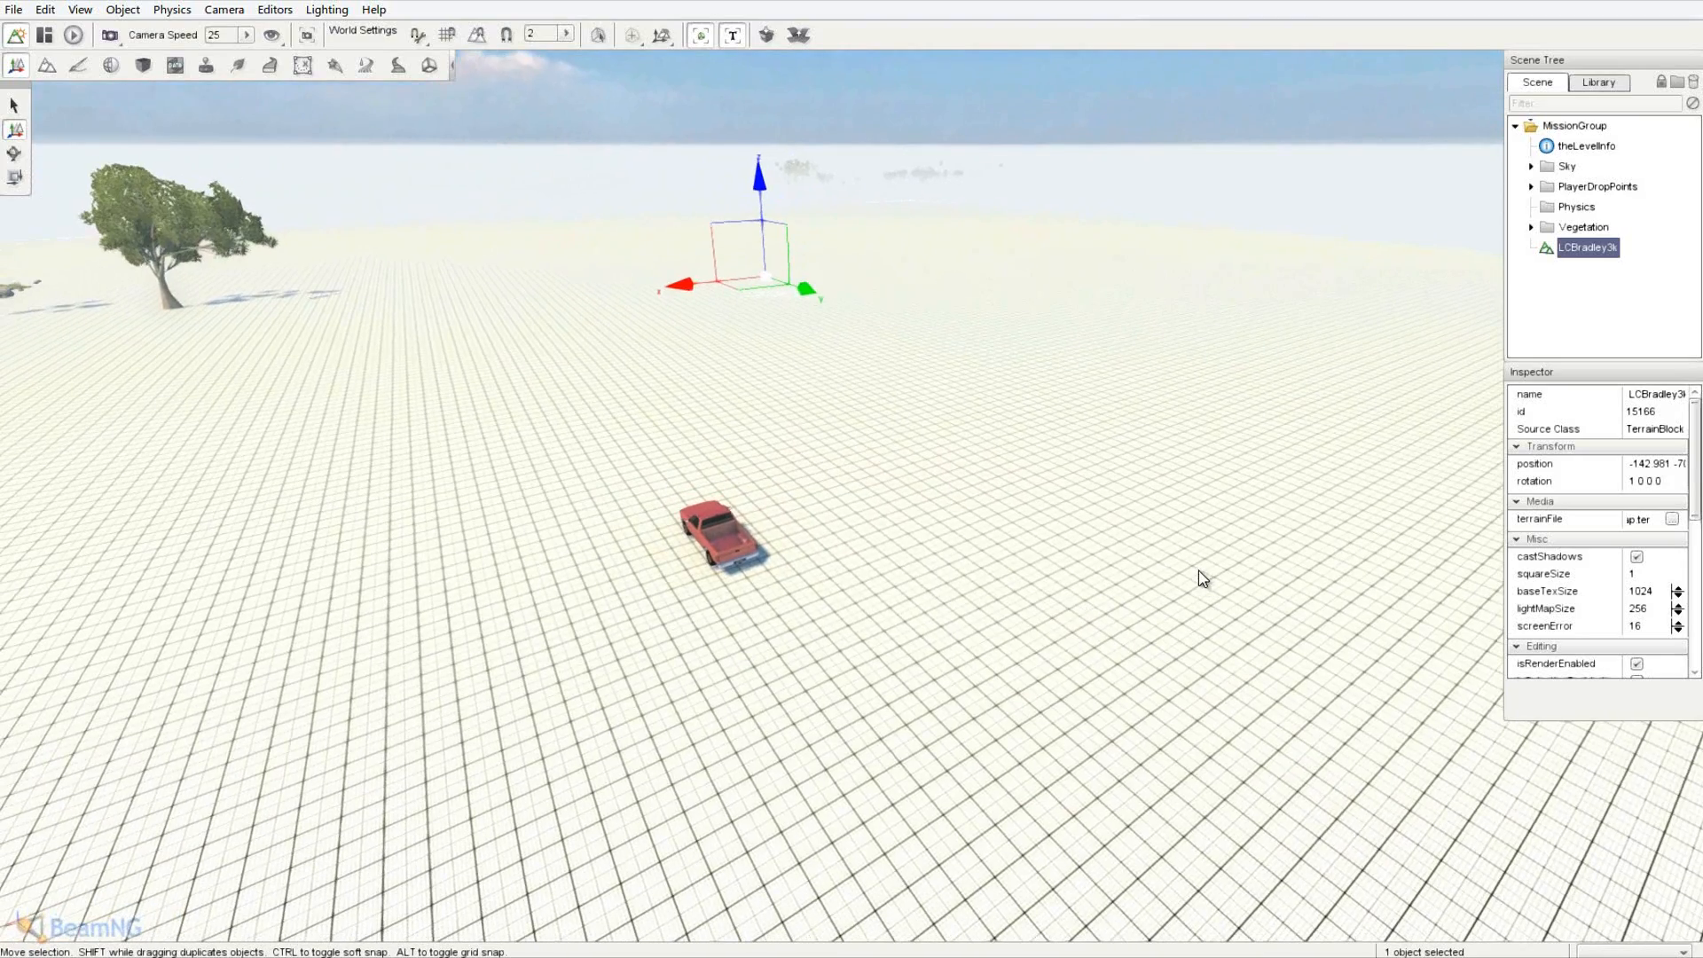
key("s")
key("d")
right_click_drag(1199, 571, 851, 472)
key("s")
key("a")
key("d")
right_click_drag(899, 378, 856, 480)
key("d")
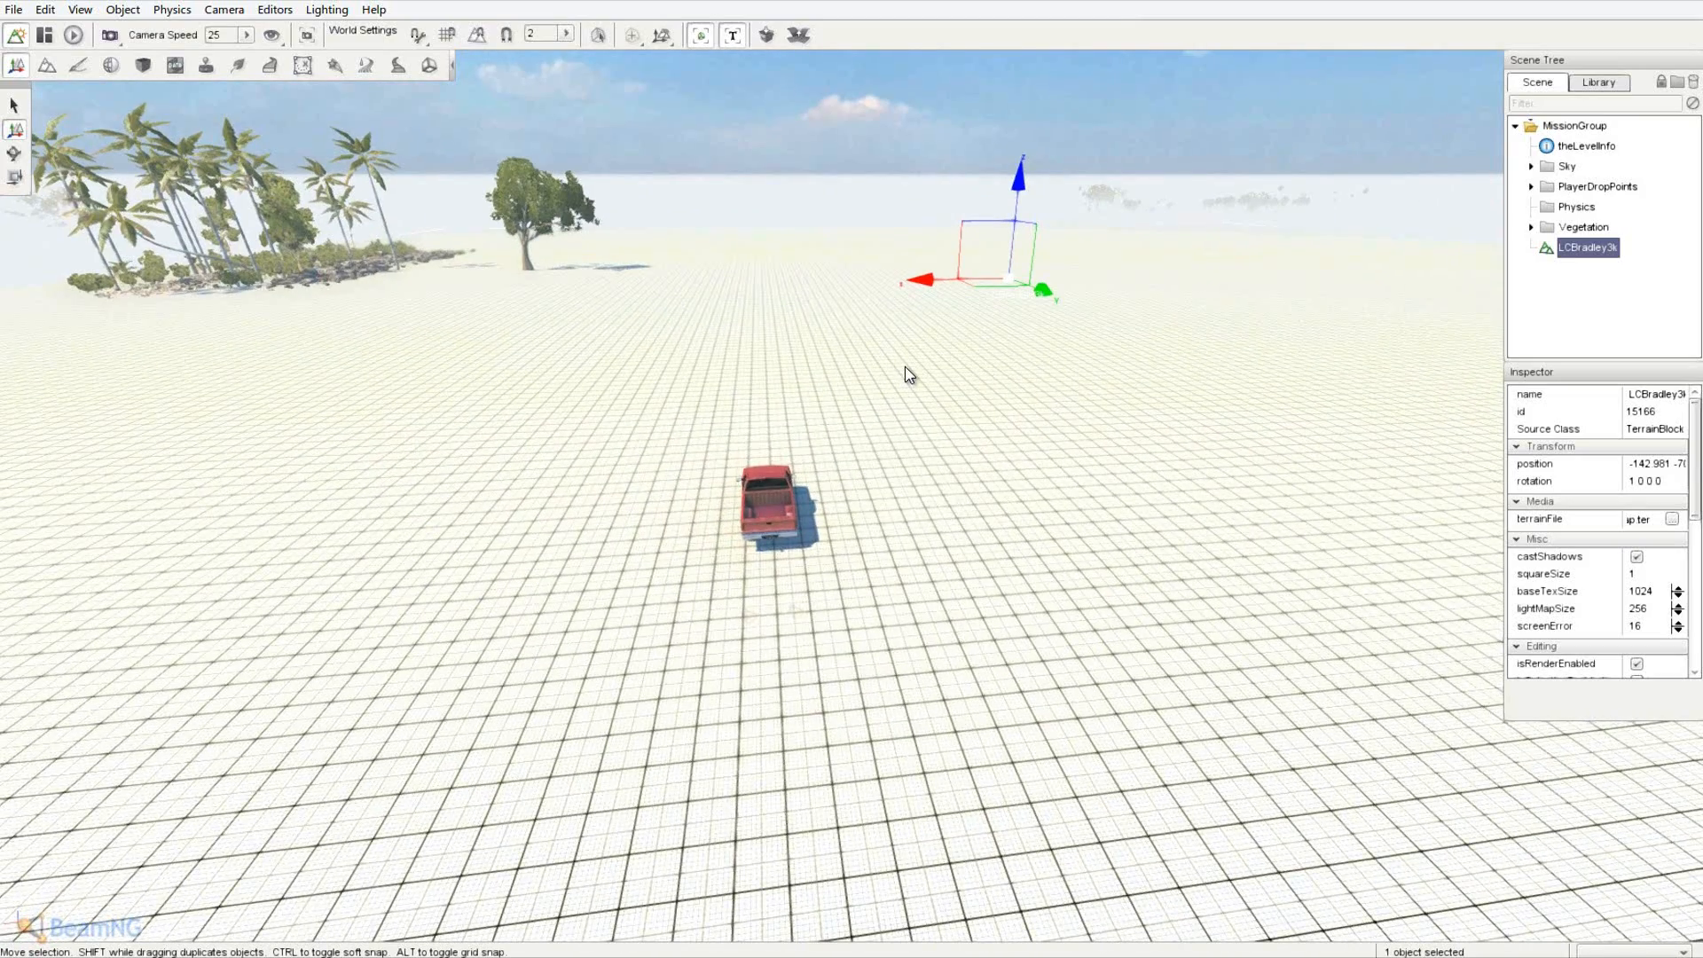
key("a")
key("d")
key("d")
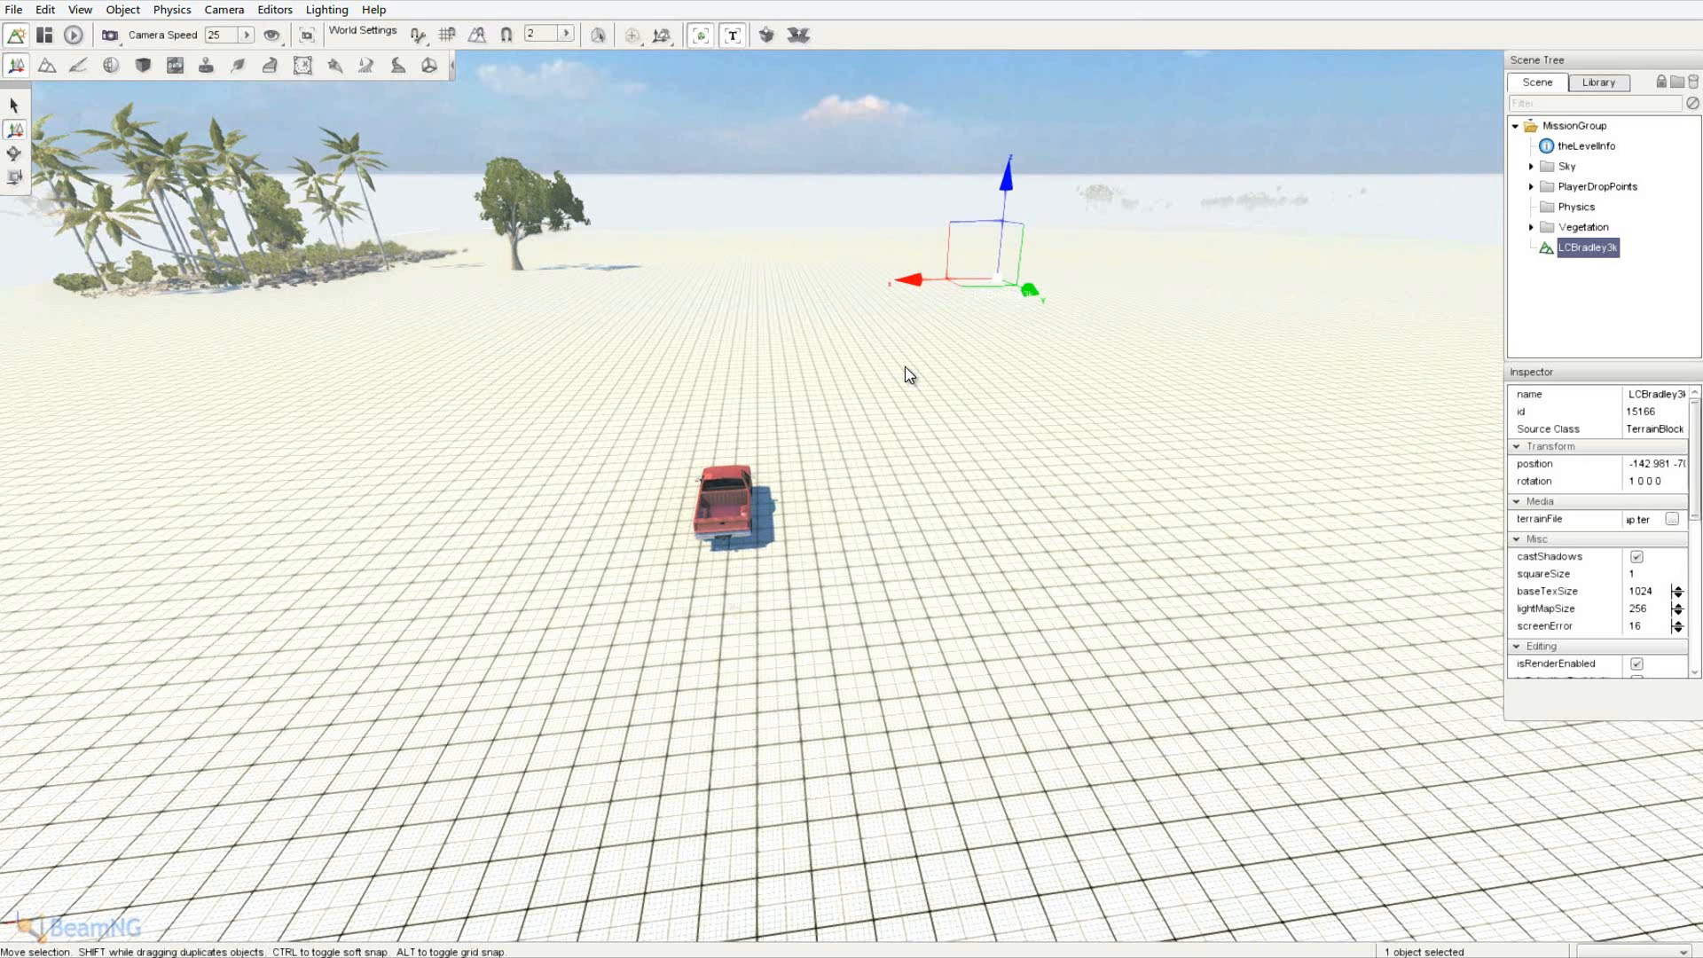
- Fly toward the palm island and survey the new terrain from the side
right_click_drag(905, 366, 859, 429)
key("w")
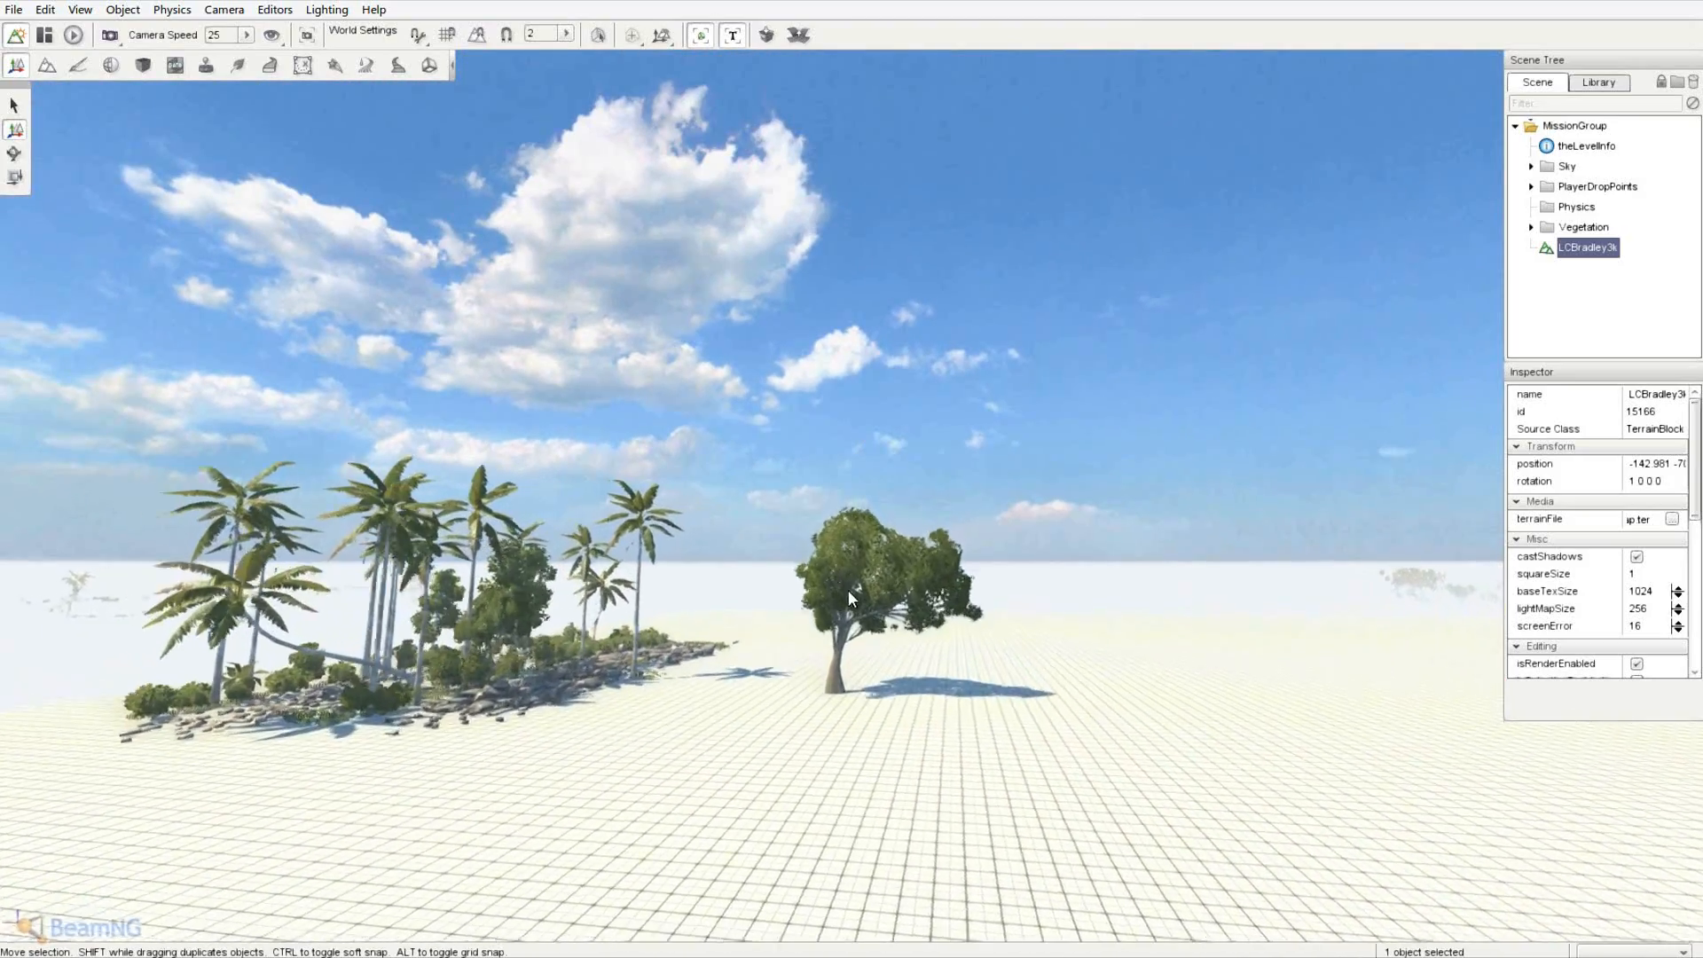
key("w")
right_click_drag(502, 743, 851, 472)
right_click_drag(856, 480, 857, 479)
key("w")
key("d")
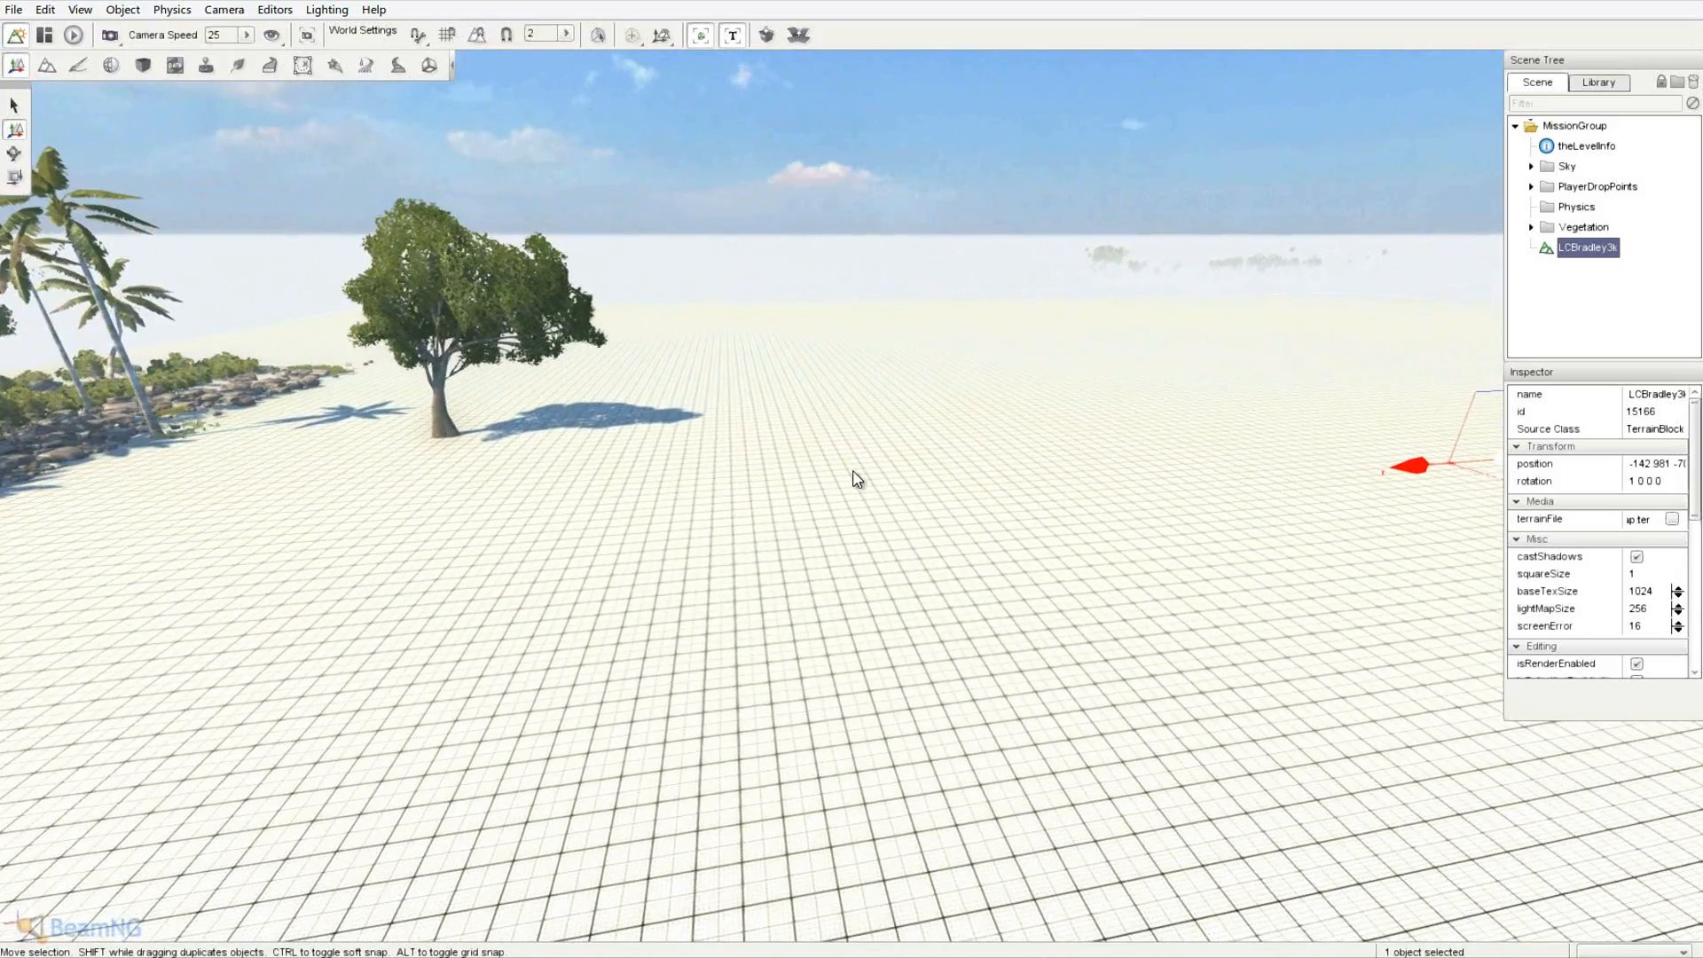
key("d")
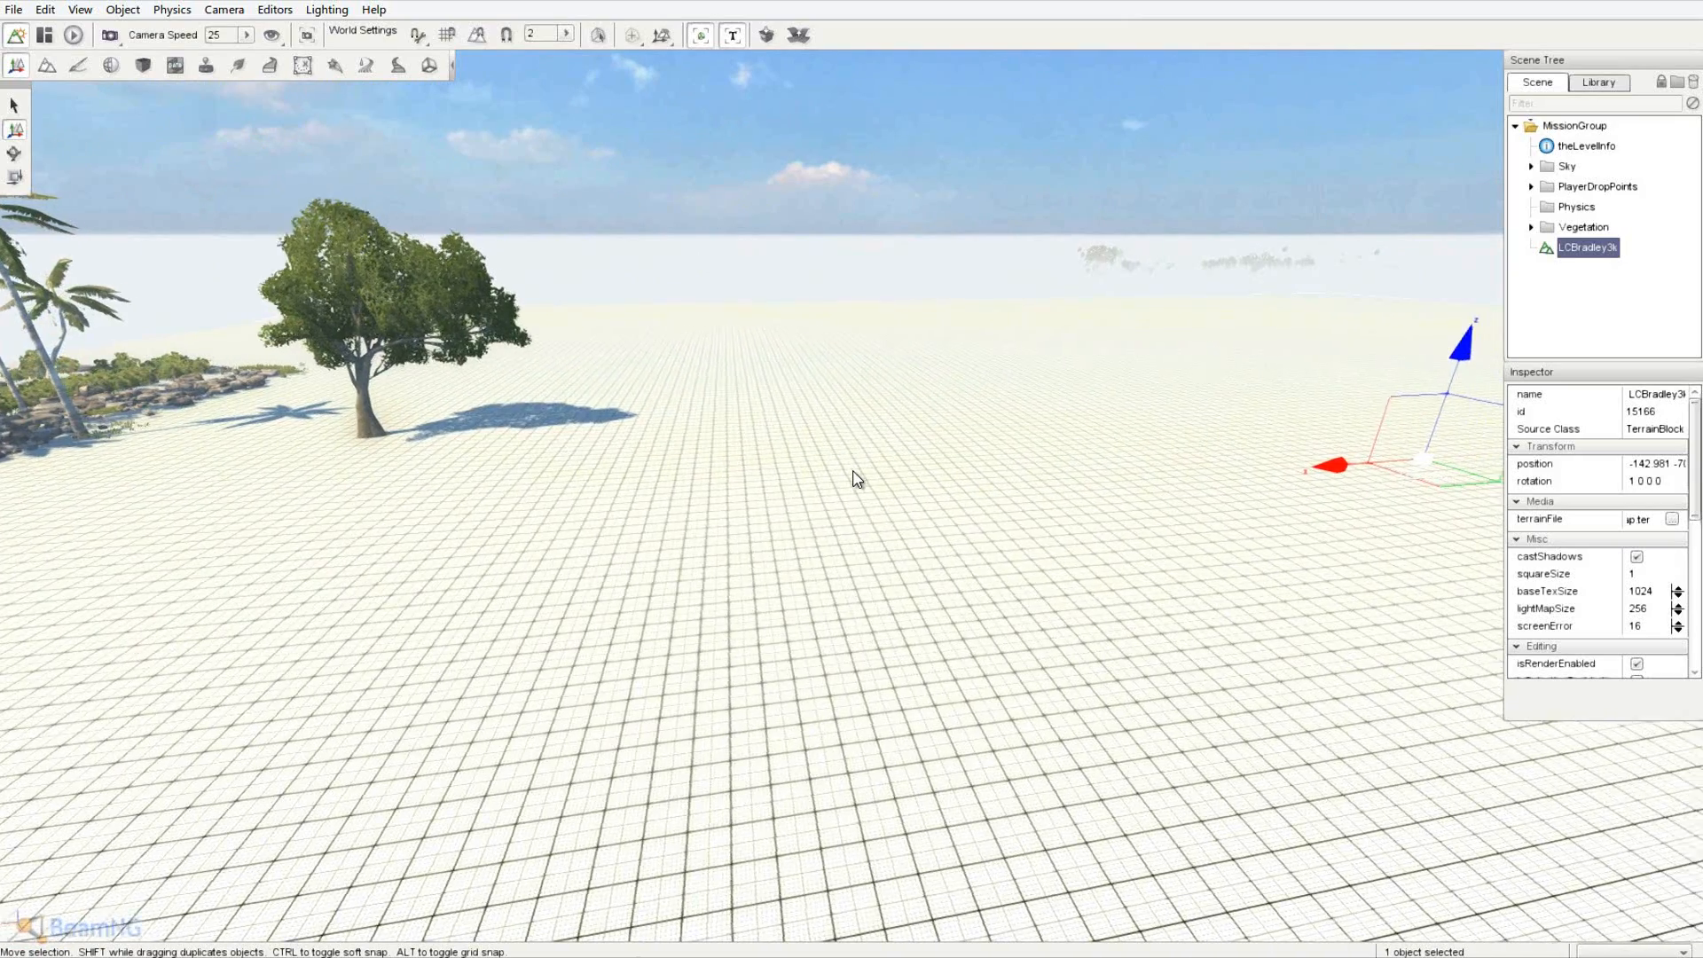
key("d")
right_click_drag(851, 471, 853, 472)
key("a")
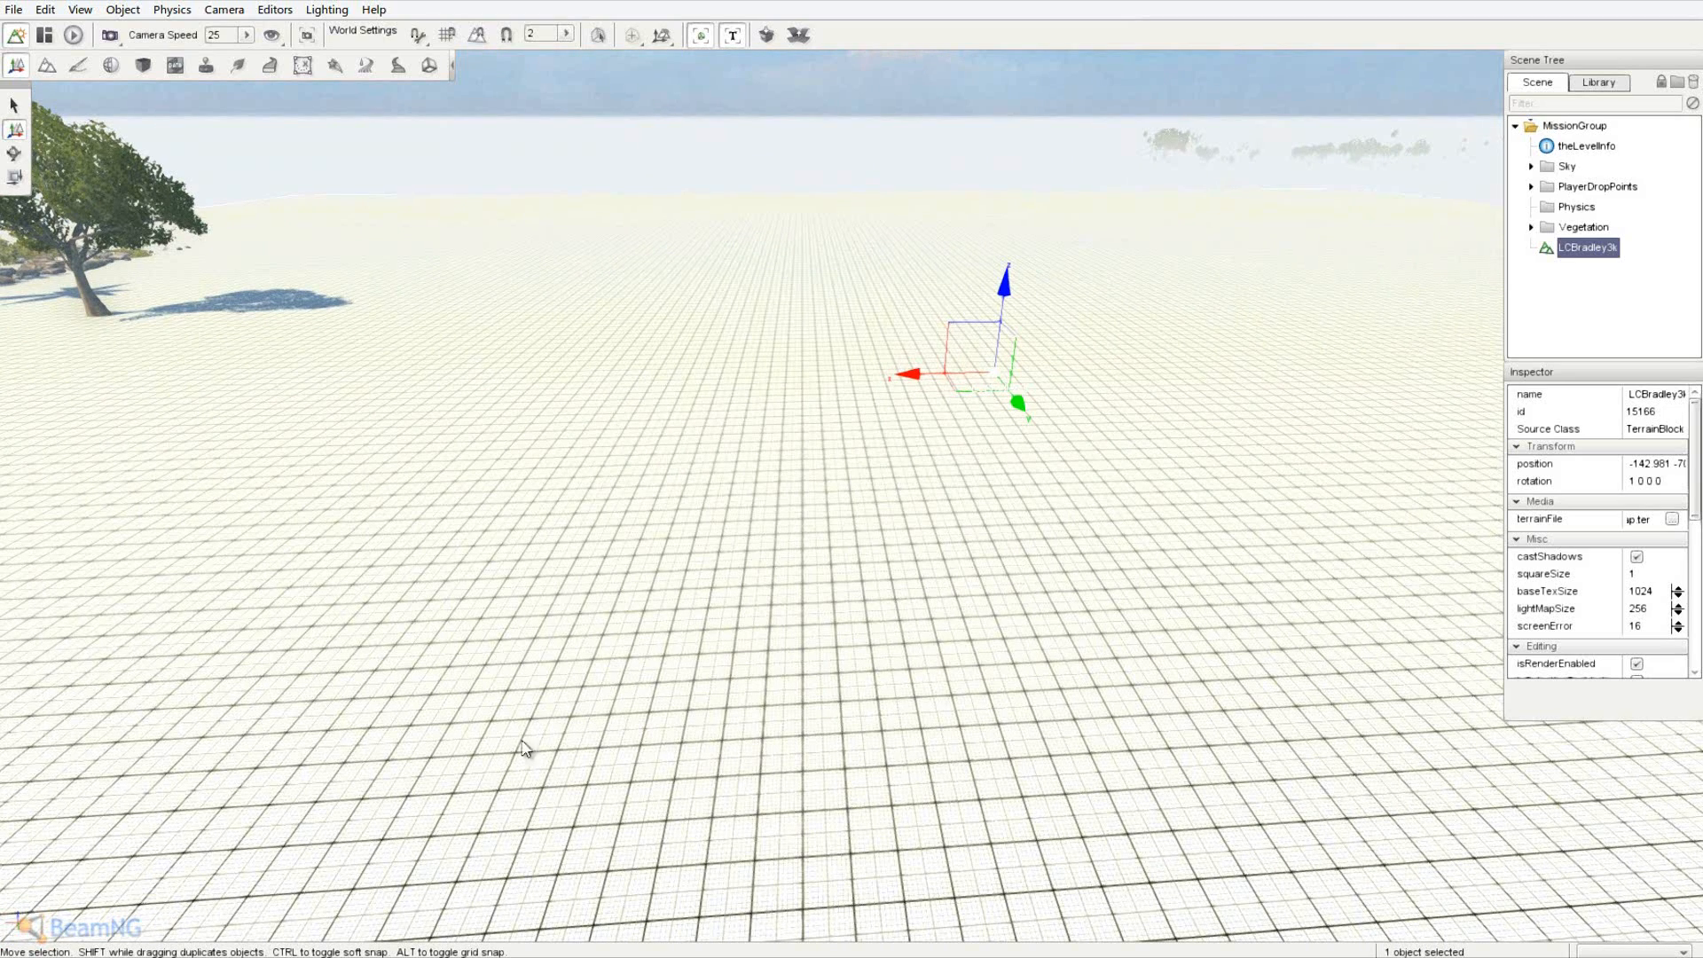
key("d")
right_click_drag(522, 741, 784, 544)
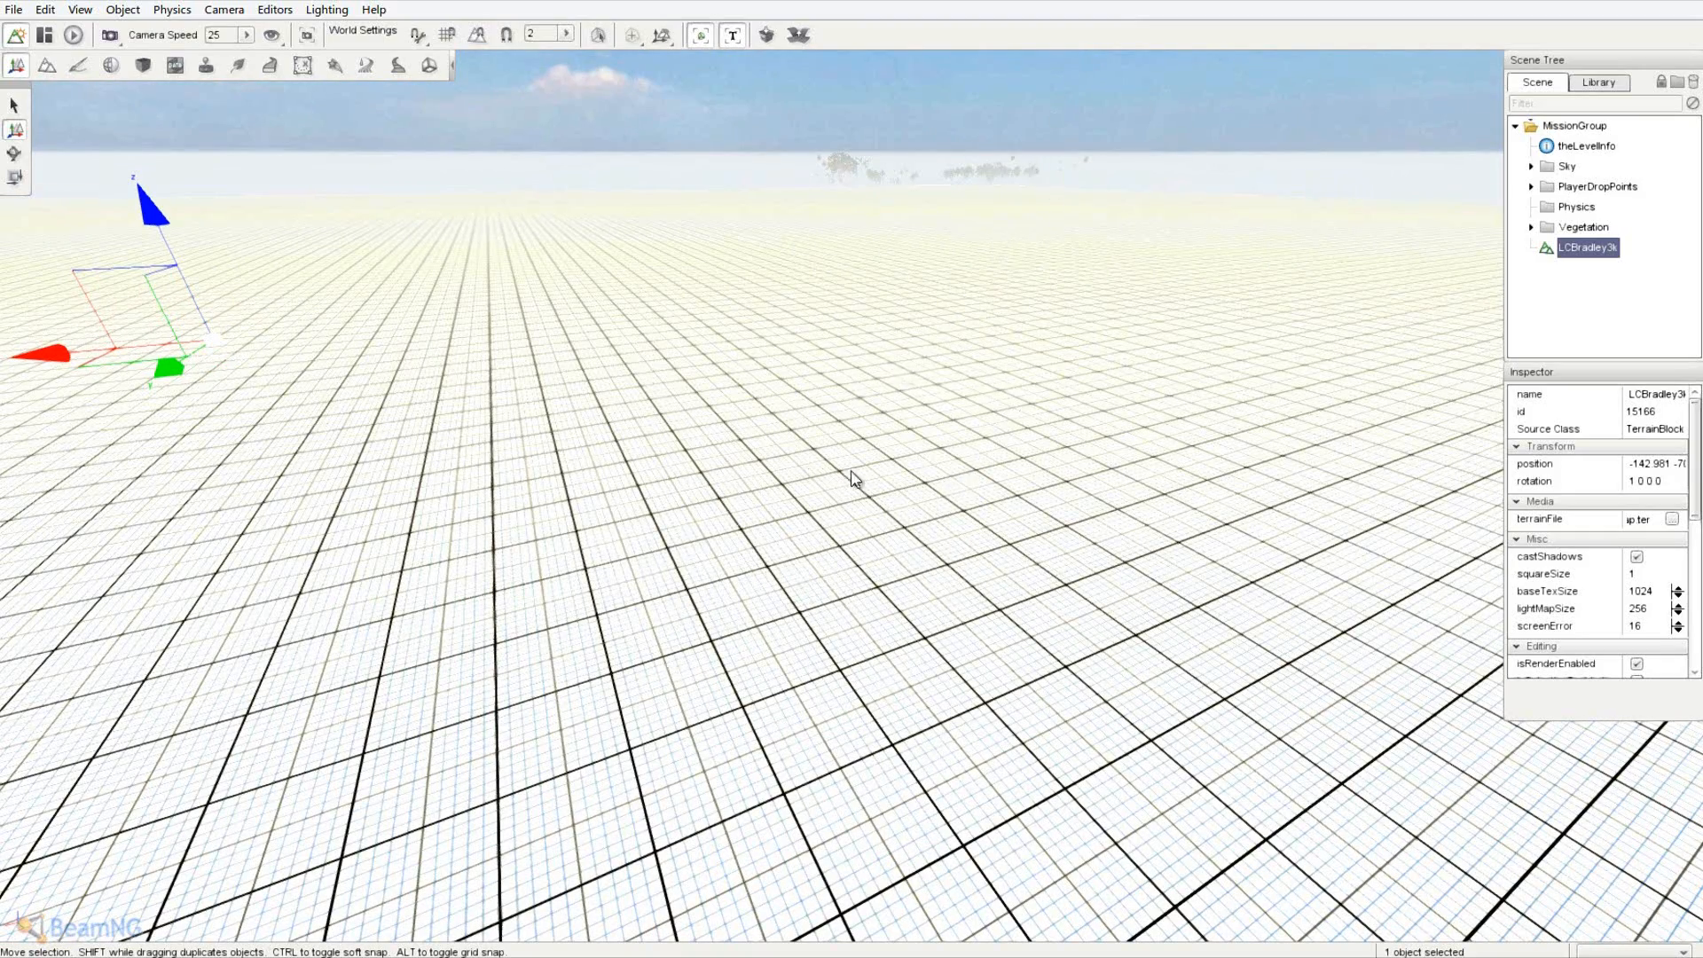
right_click_drag(853, 478, 852, 478)
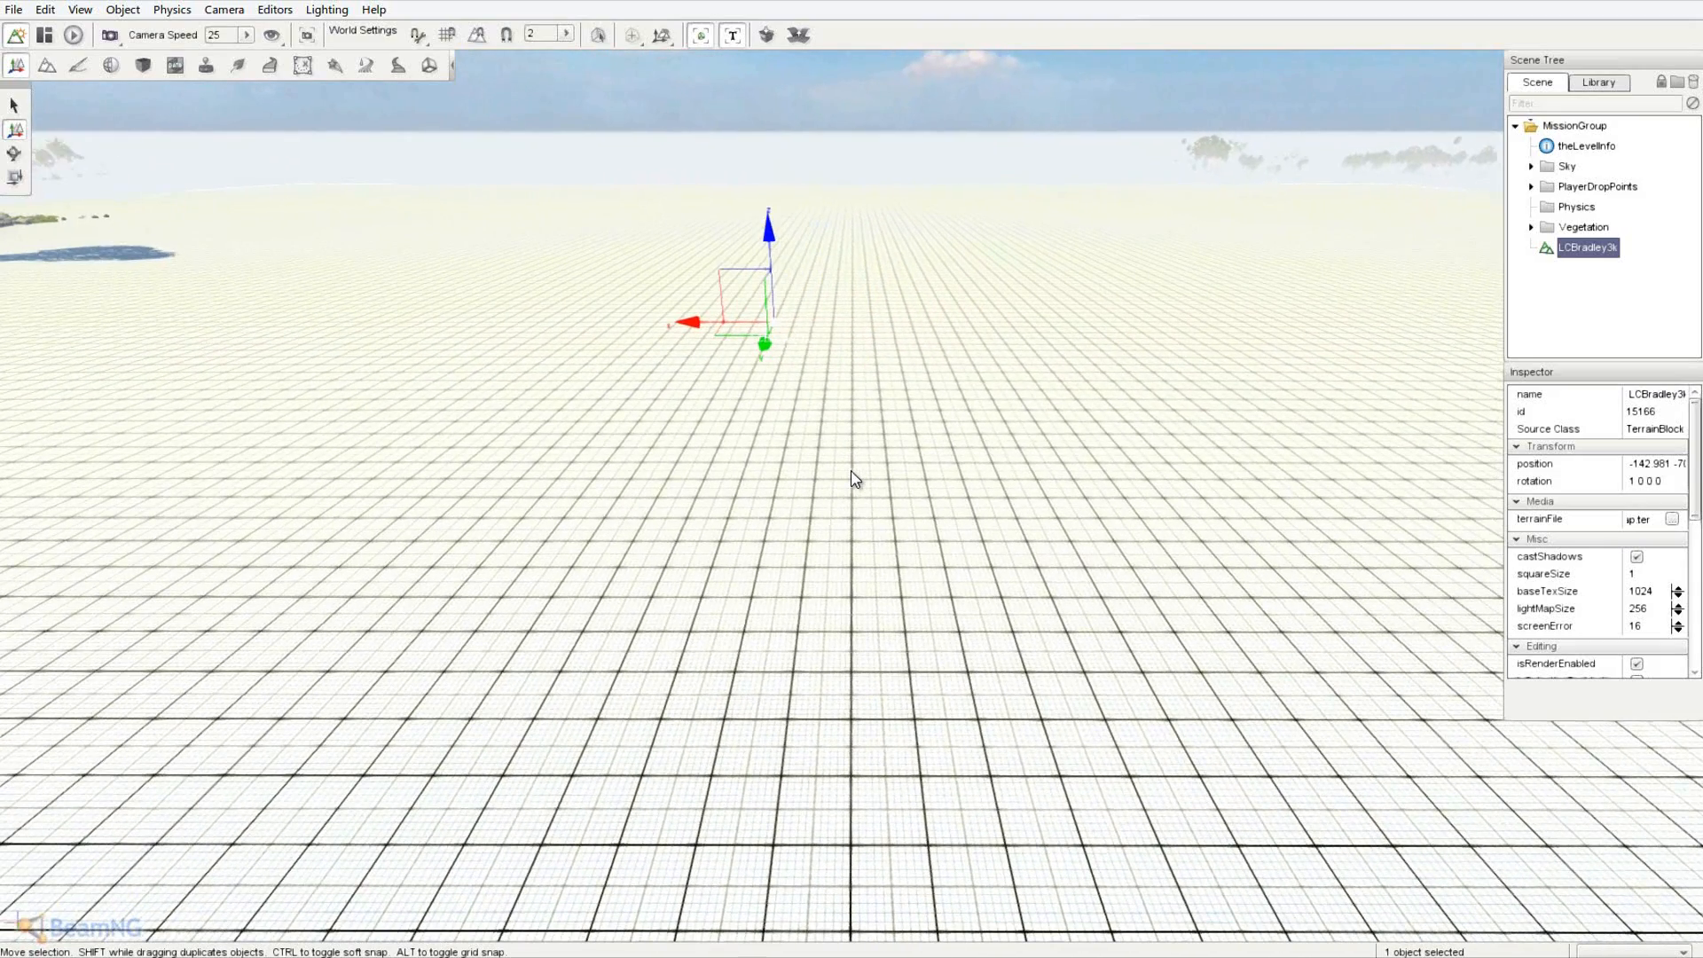
right_click_drag(851, 472, 854, 479)
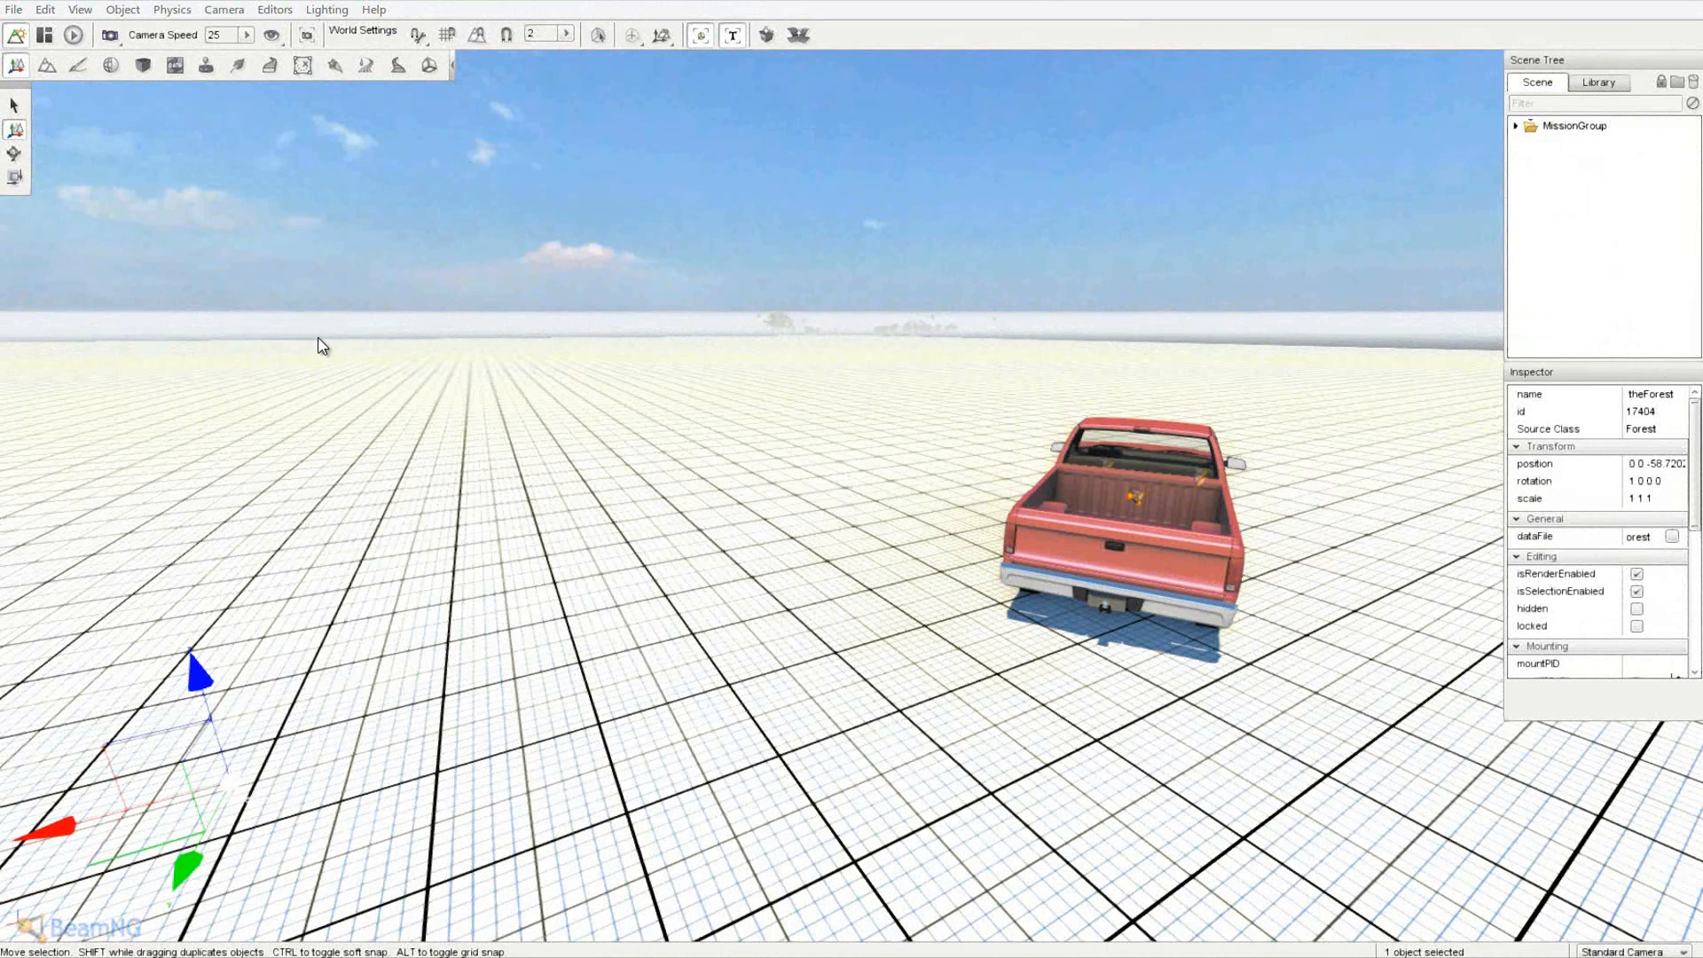
left_click(11, 11)
left_click(95, 103)
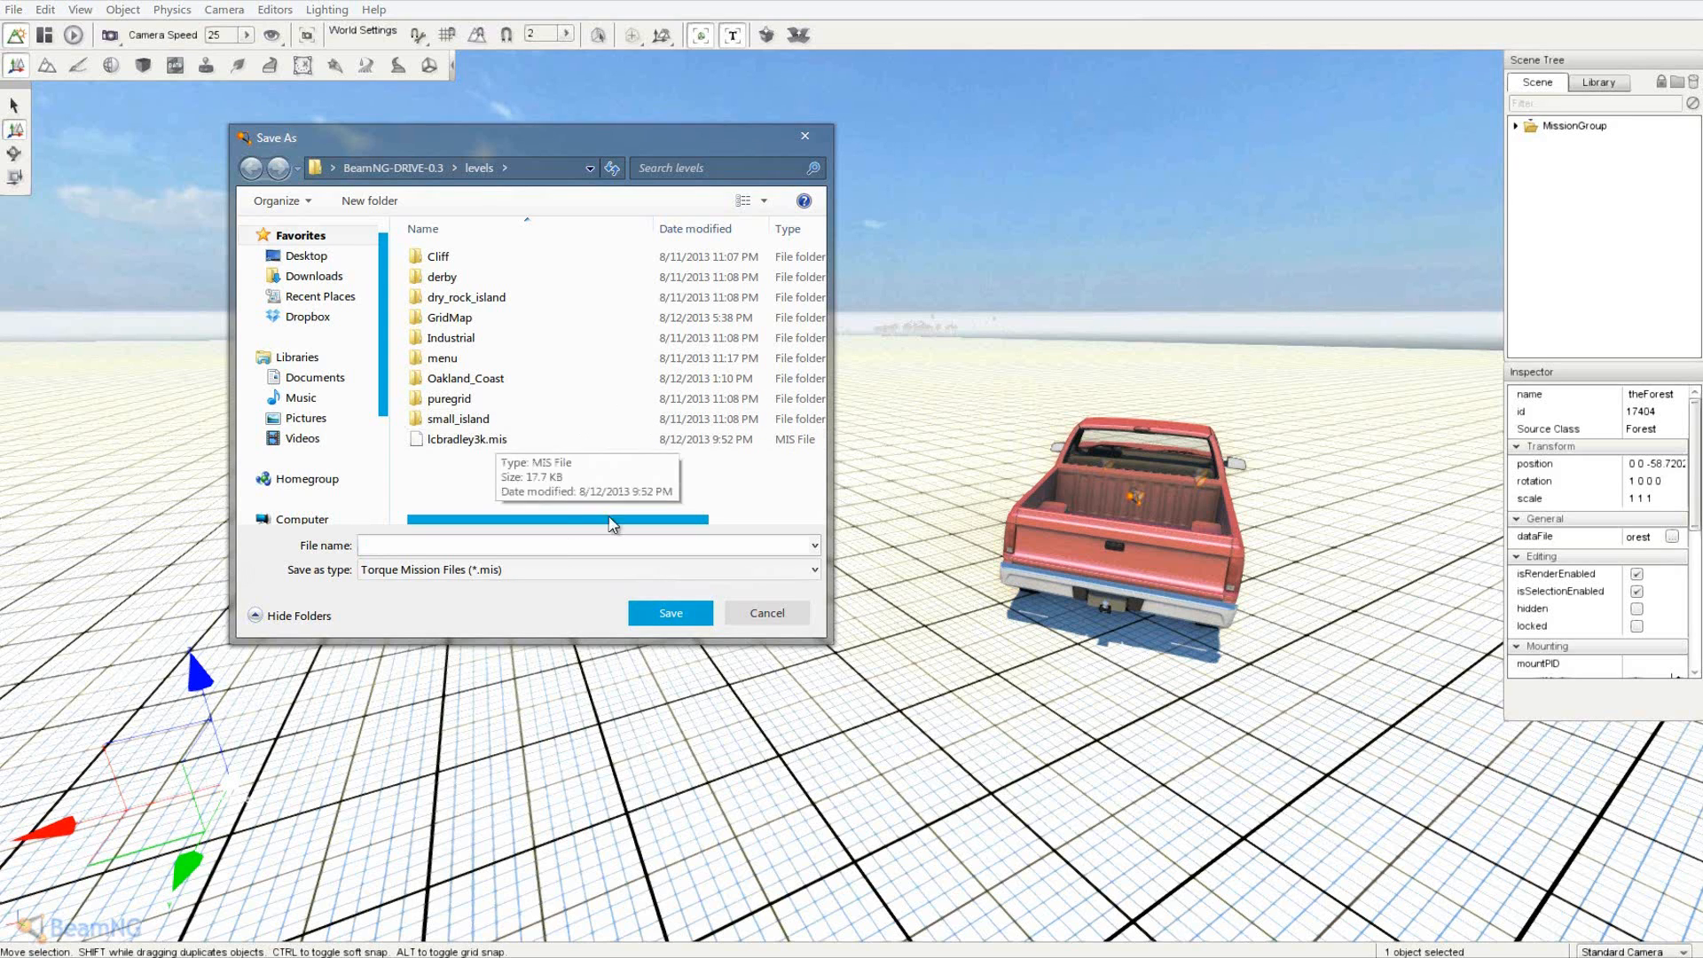
left_click(782, 613)
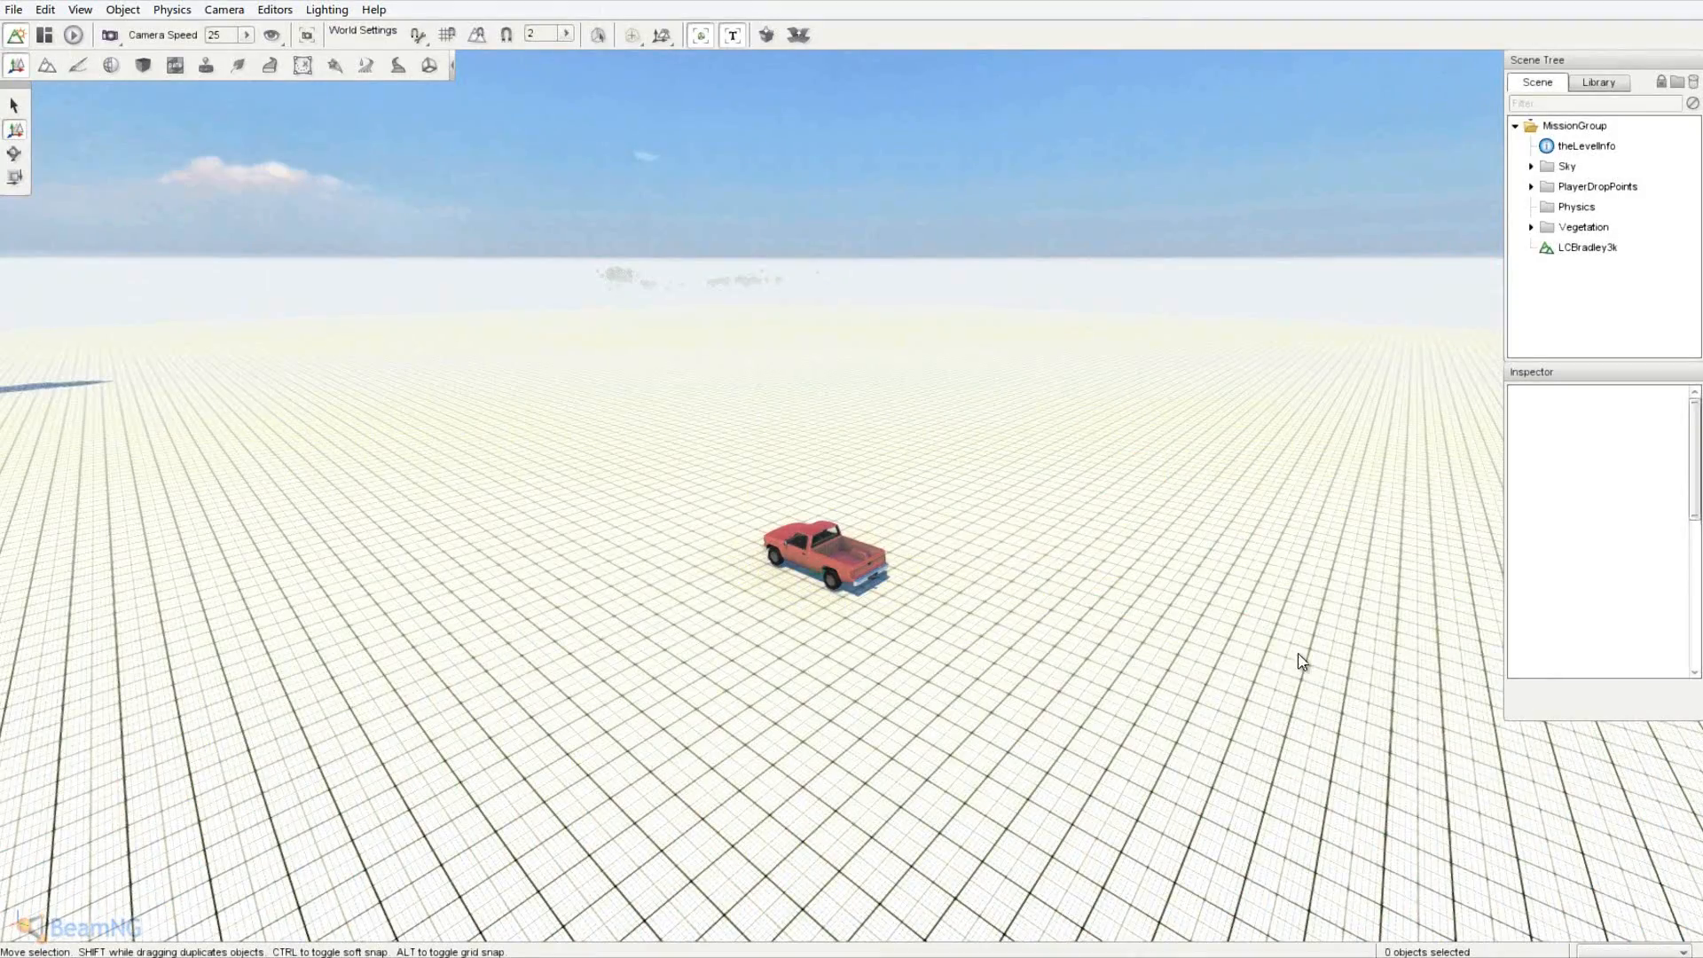
right_click_drag(1299, 655, 852, 472)
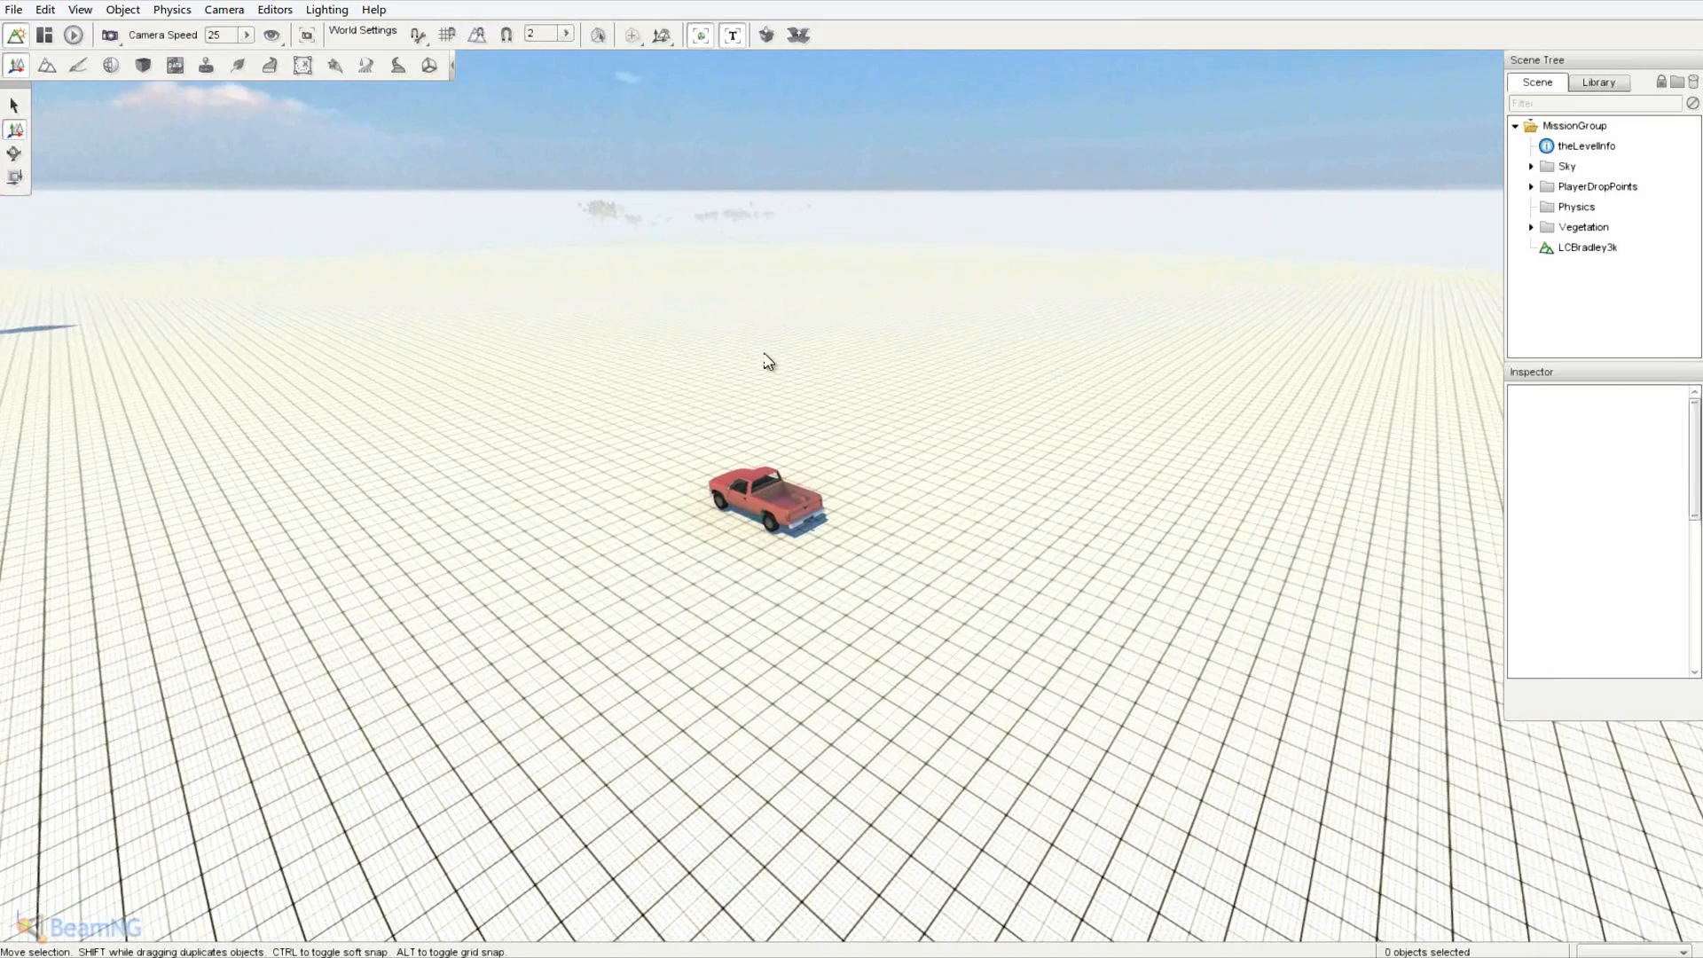
right_click_drag(769, 362, 852, 472)
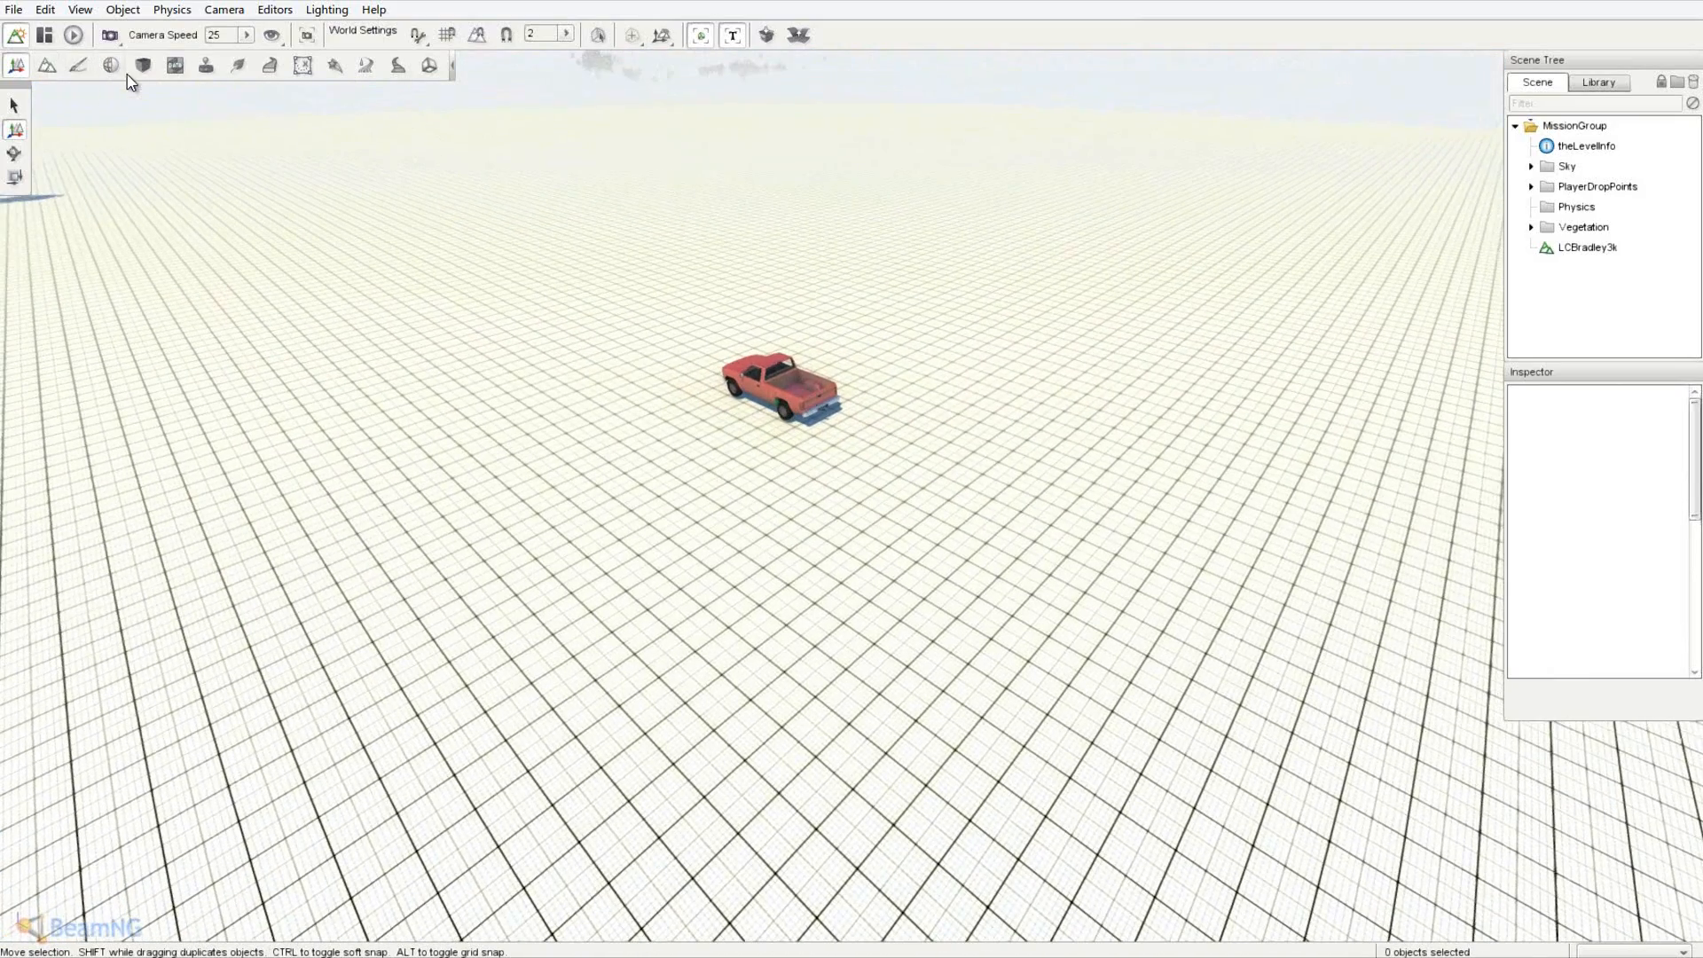
key("w")
right_click_drag(304, 110, 854, 479)
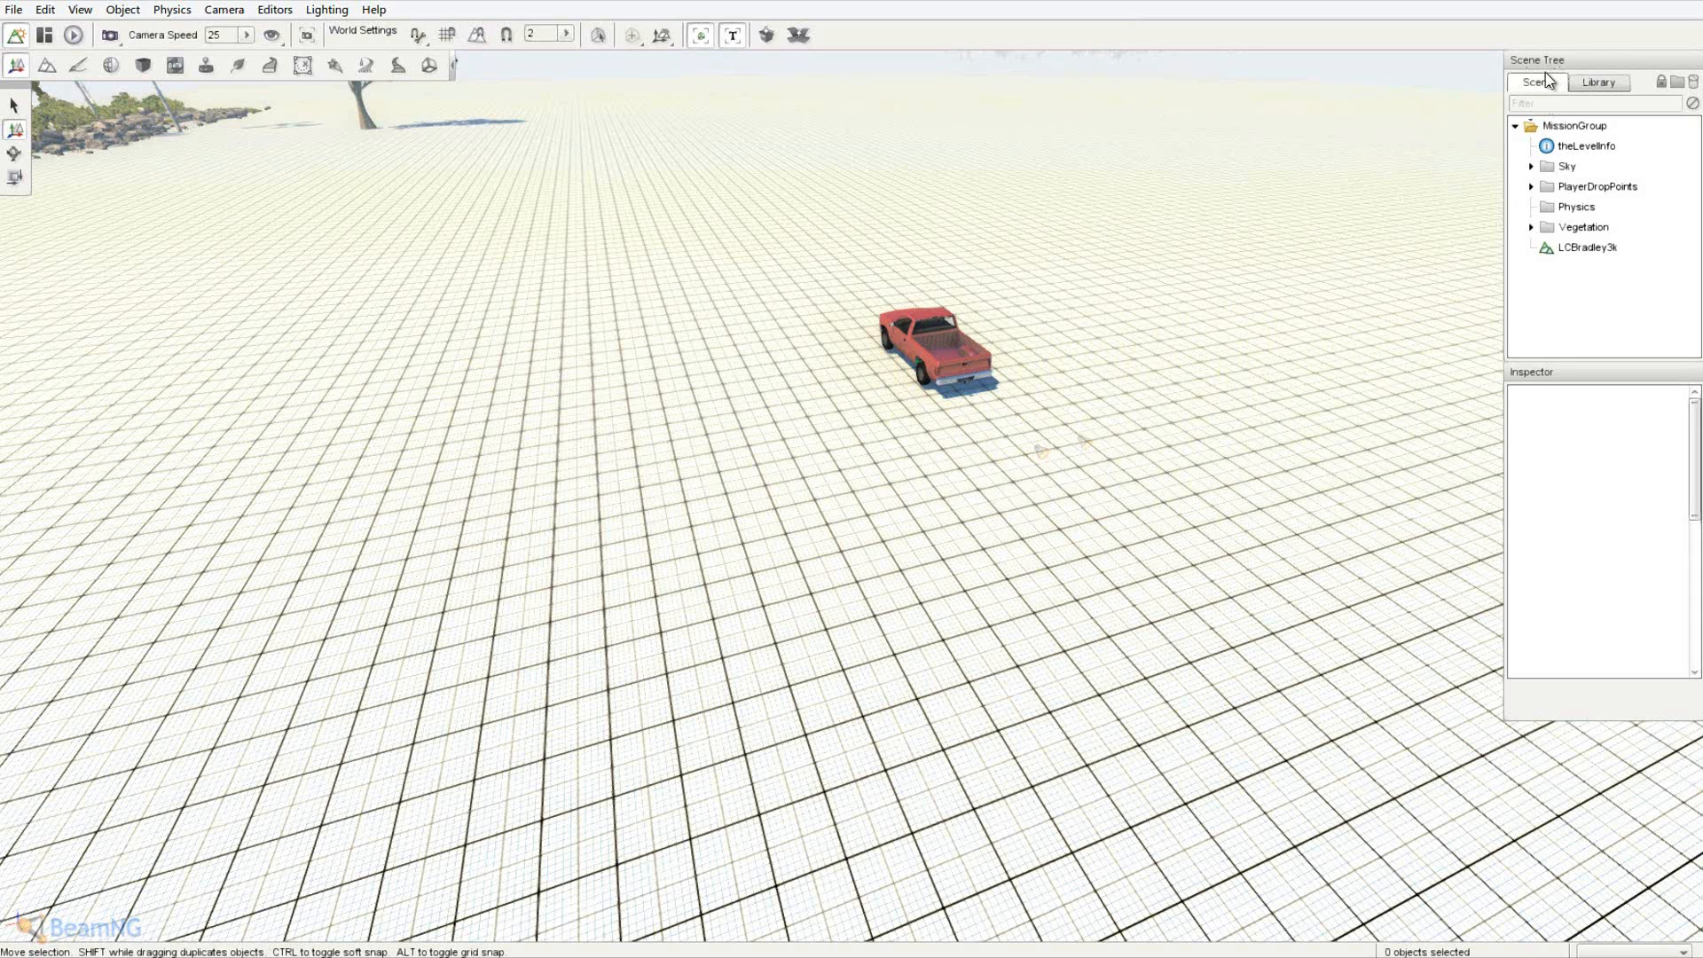
- Browse the Oakland_Coast groundcover meshes in the Library's Meshes section
left_click(1590, 83)
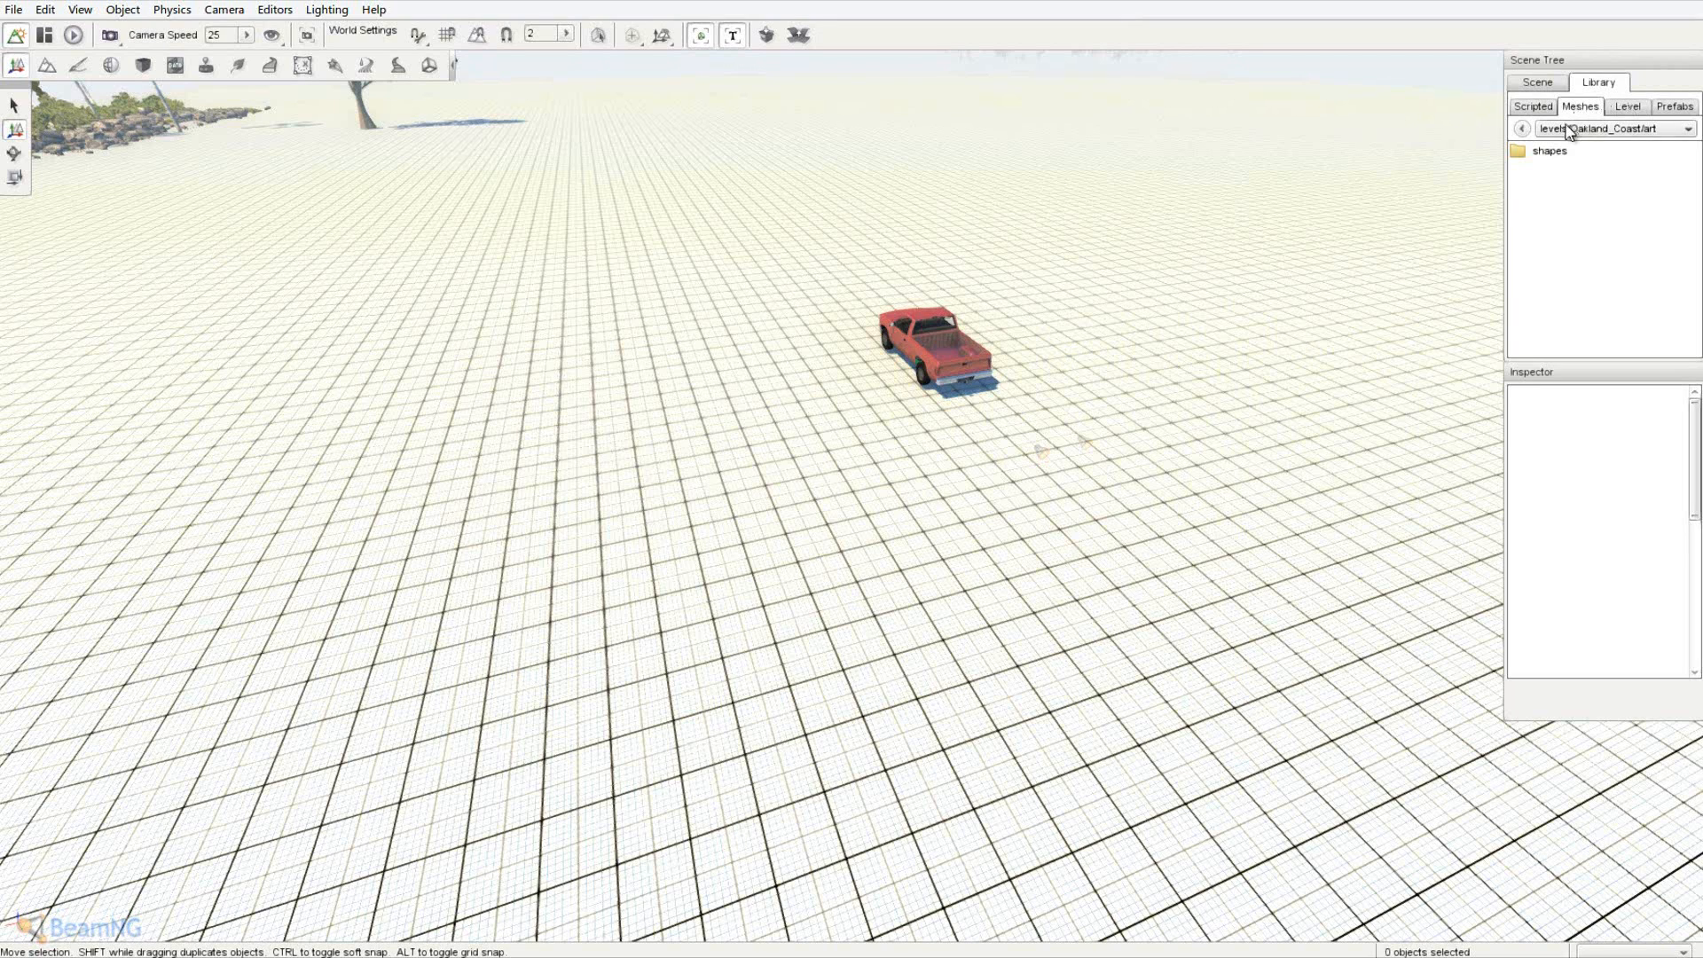
left_click(1528, 107)
left_click(1572, 107)
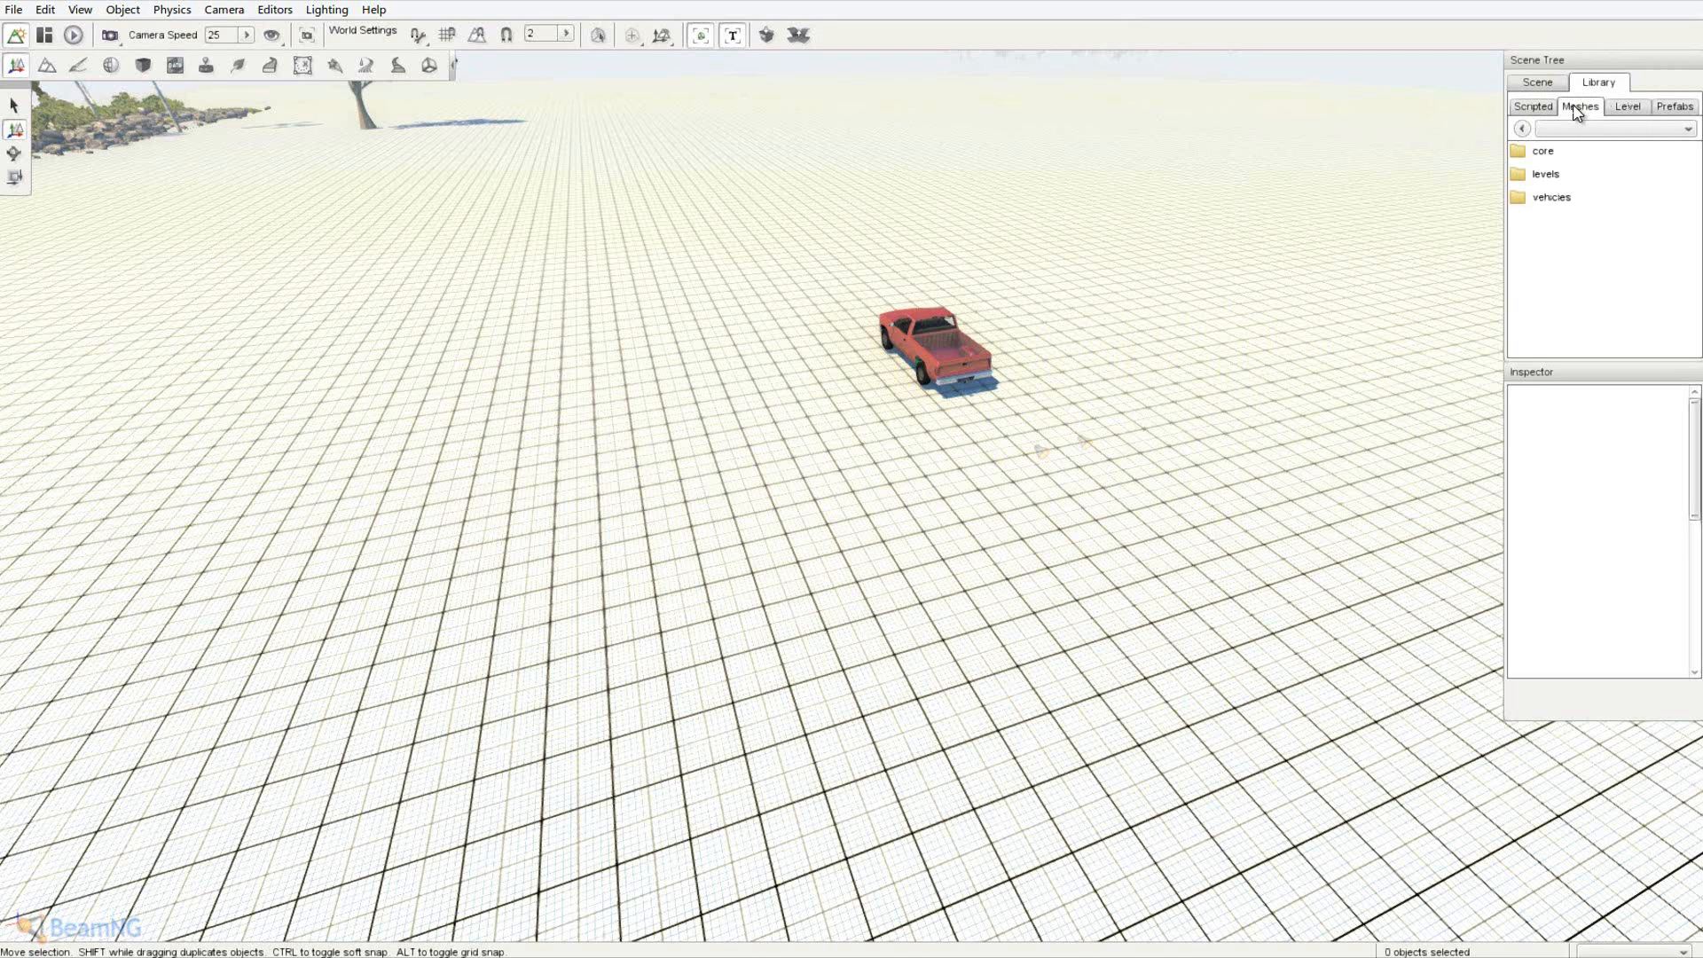
double_click(1561, 175)
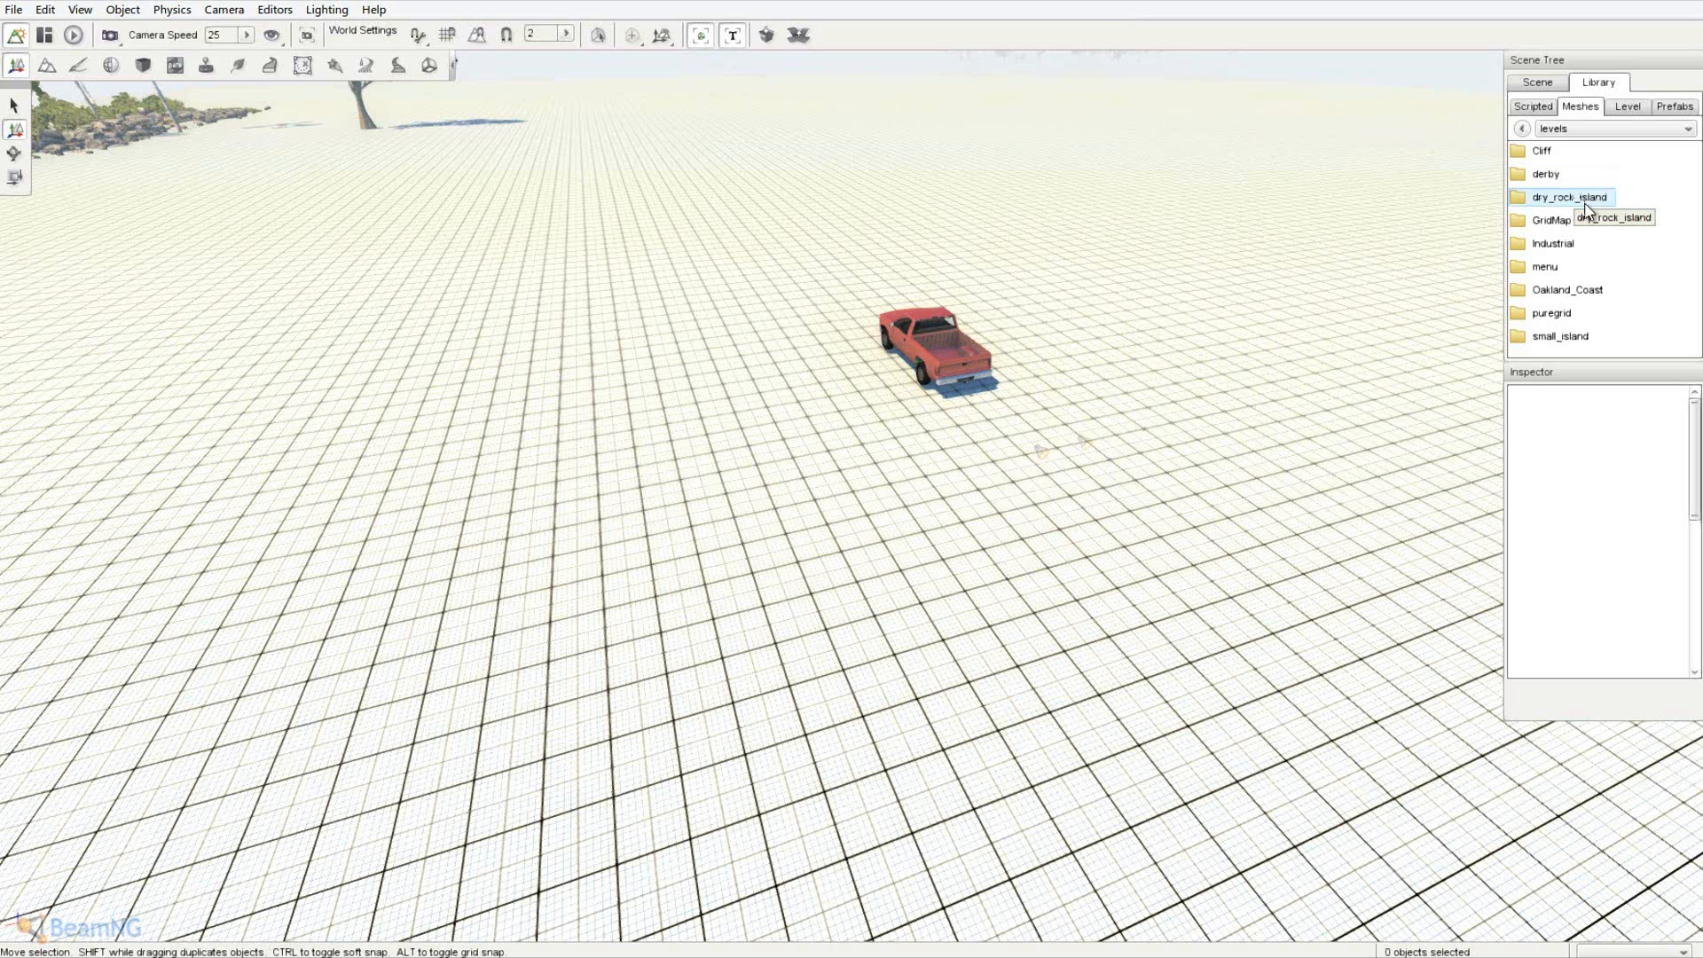
double_click(1579, 290)
double_click(1530, 151)
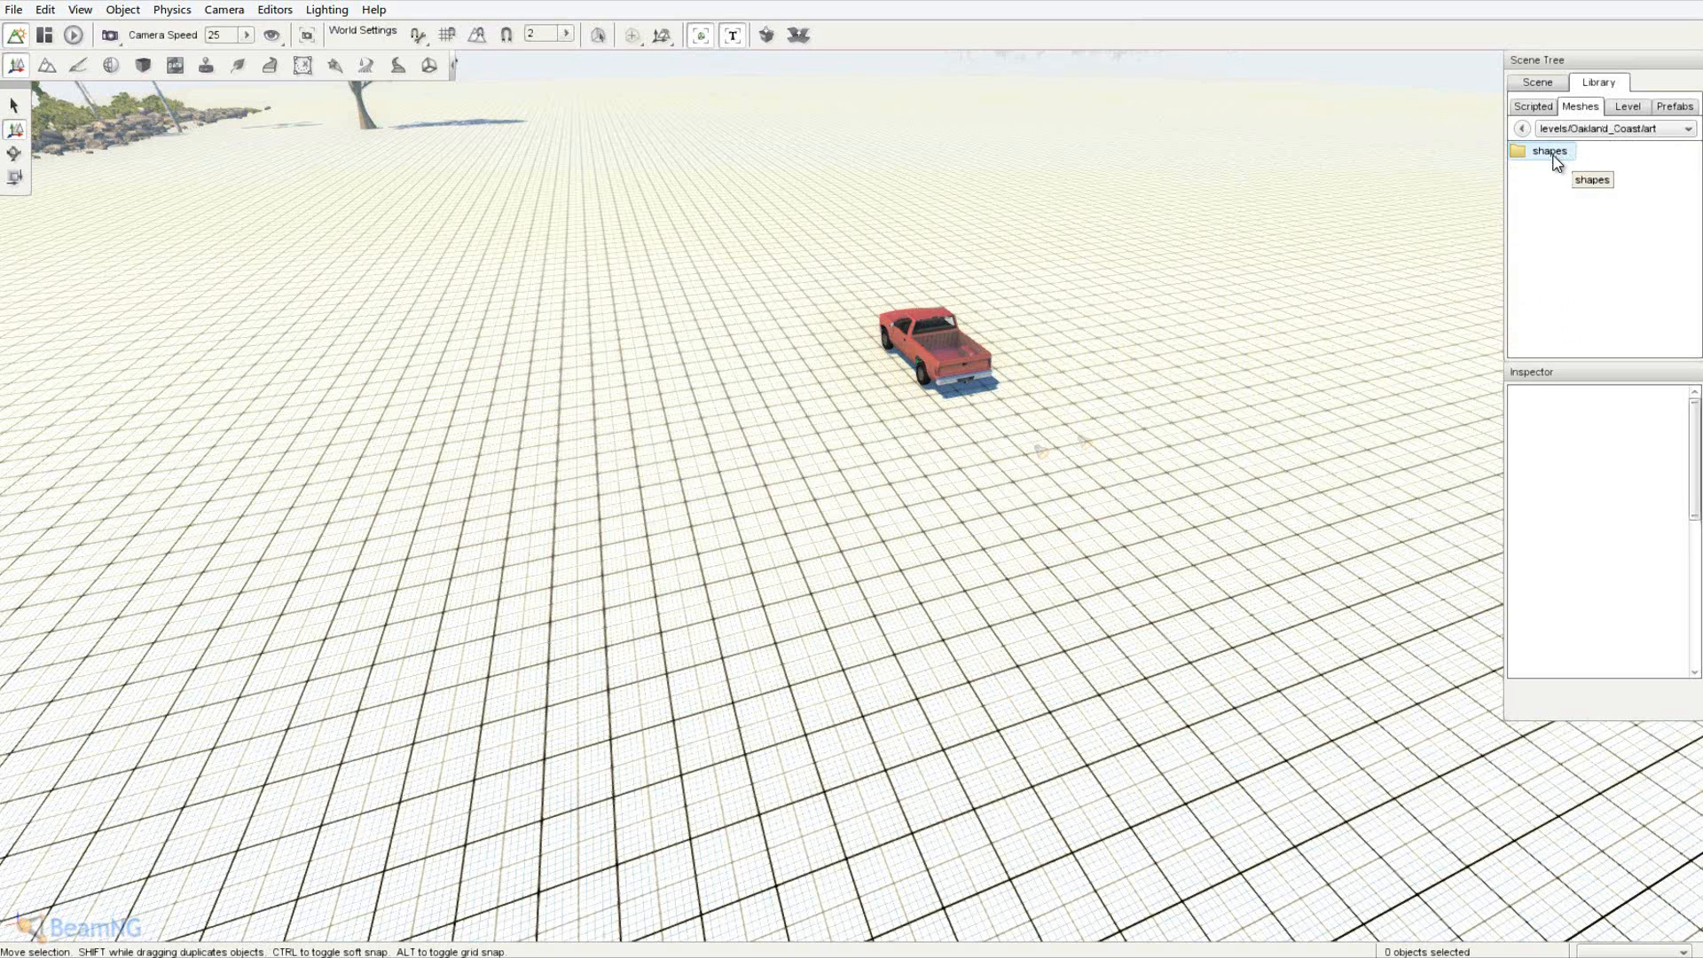
double_click(1552, 155)
double_click(1558, 176)
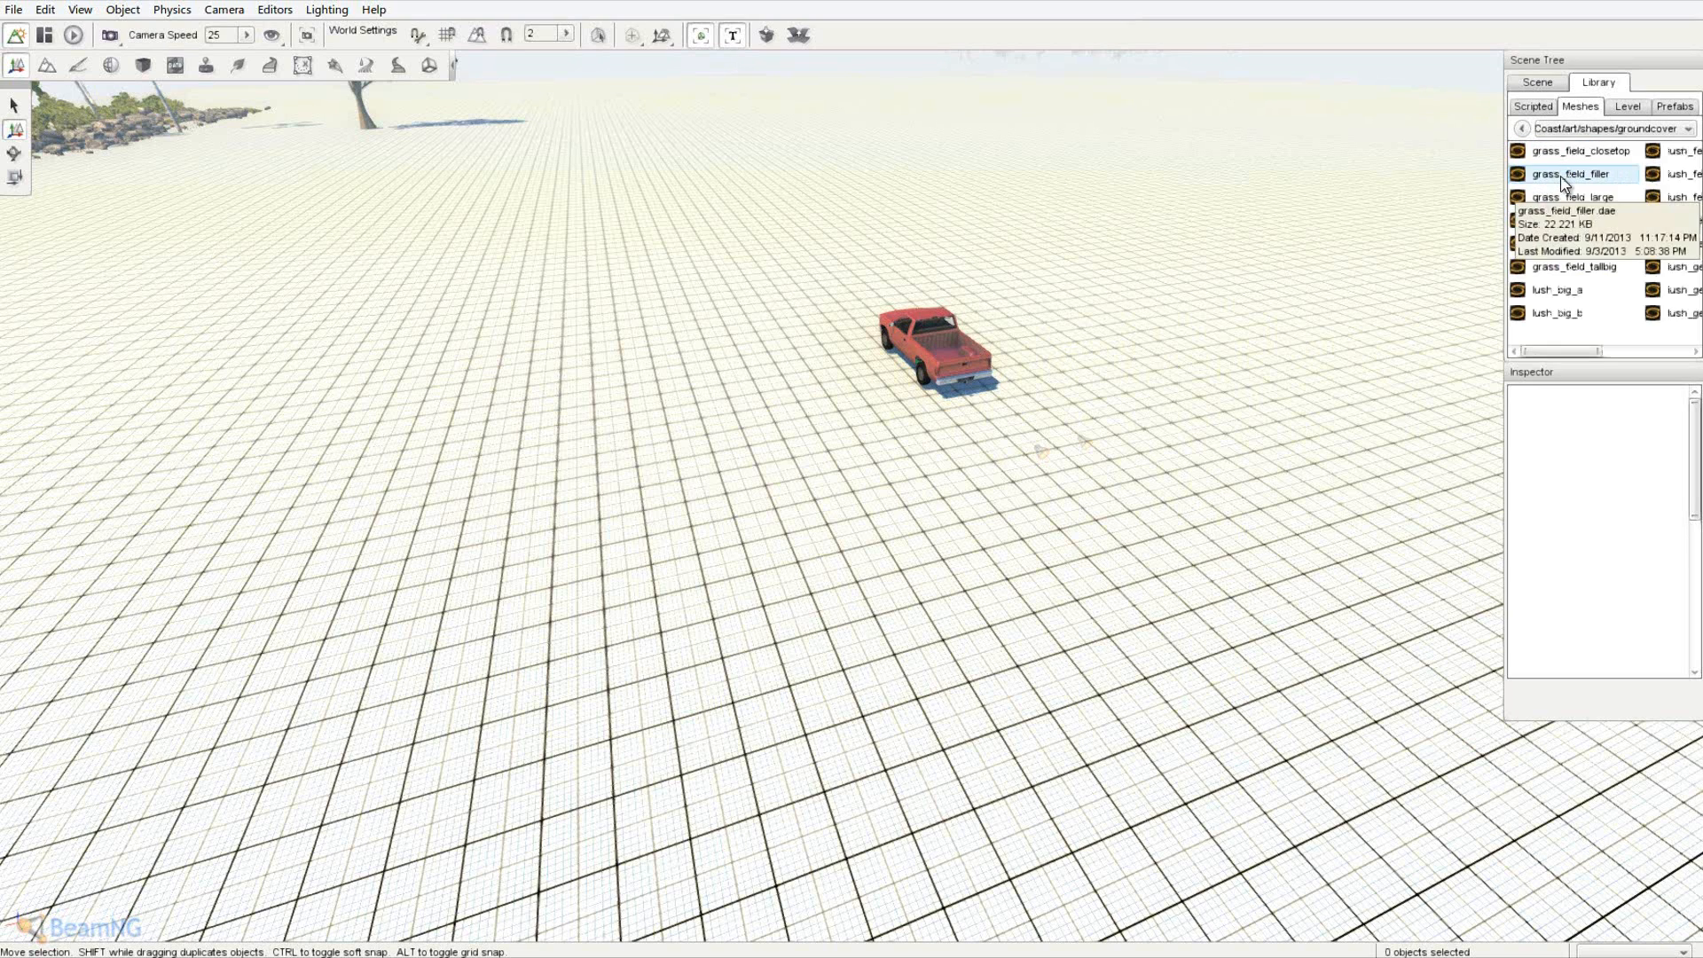
mouse_move(1578, 352)
left_mouse_down()
mouse_move(1684, 353)
mouse_move(1585, 372)
left_mouse_up()
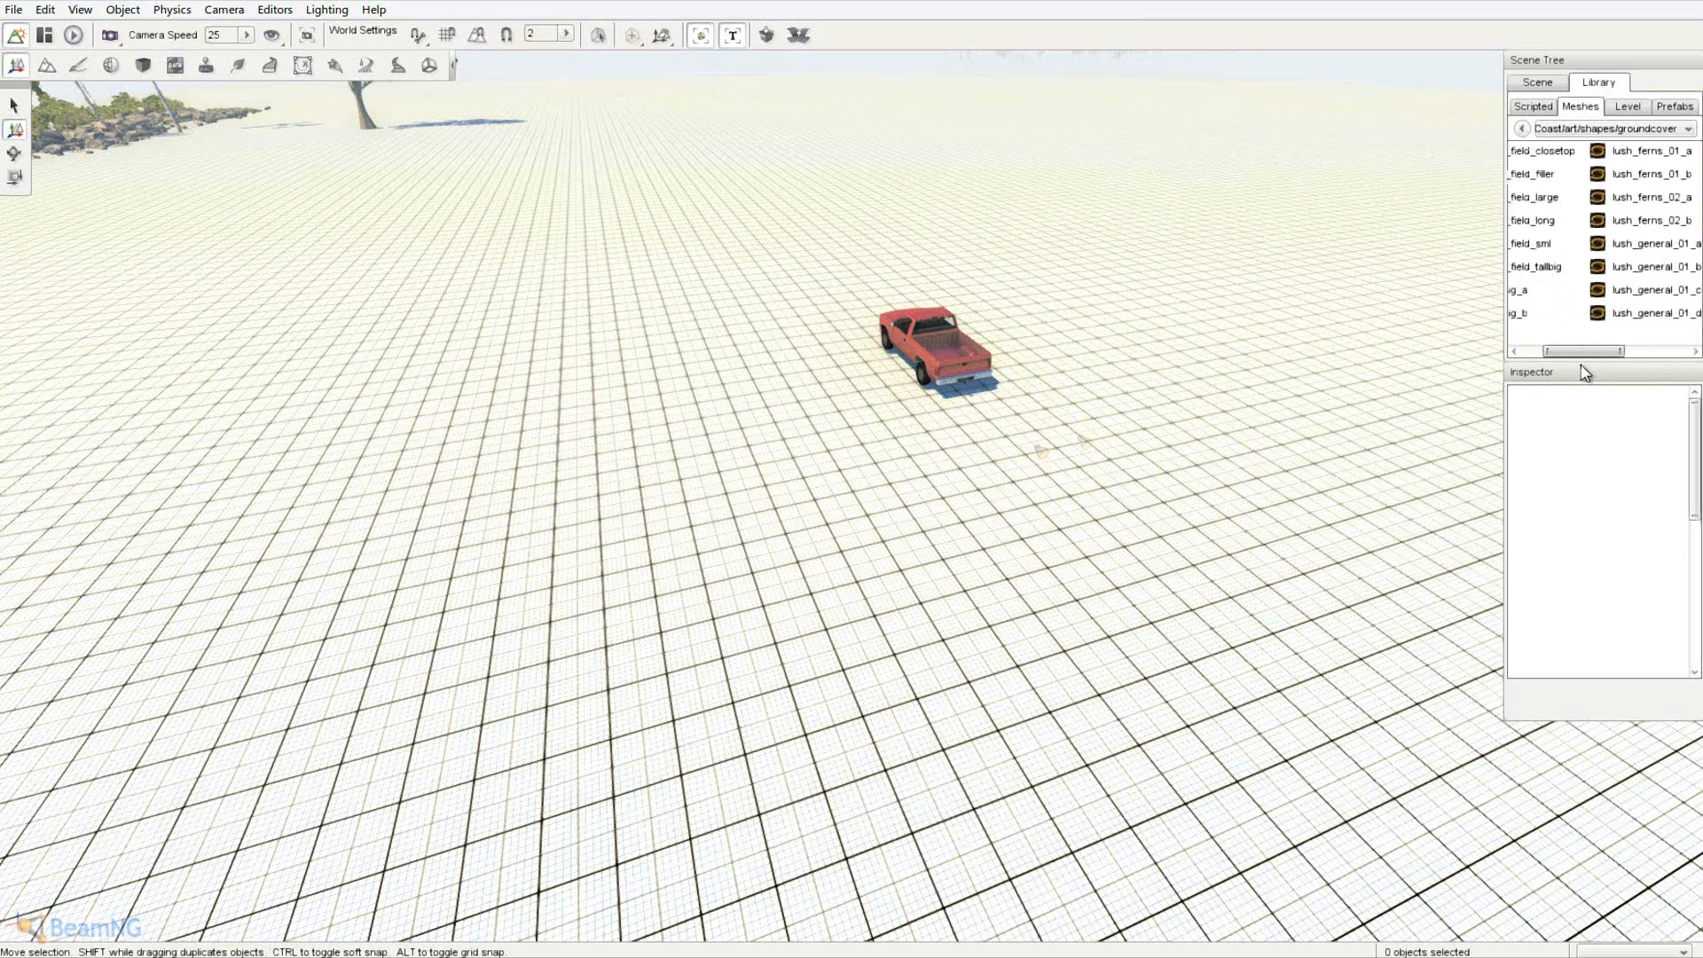
- Go back up from groundcover to the list of level folders
left_click(1523, 130)
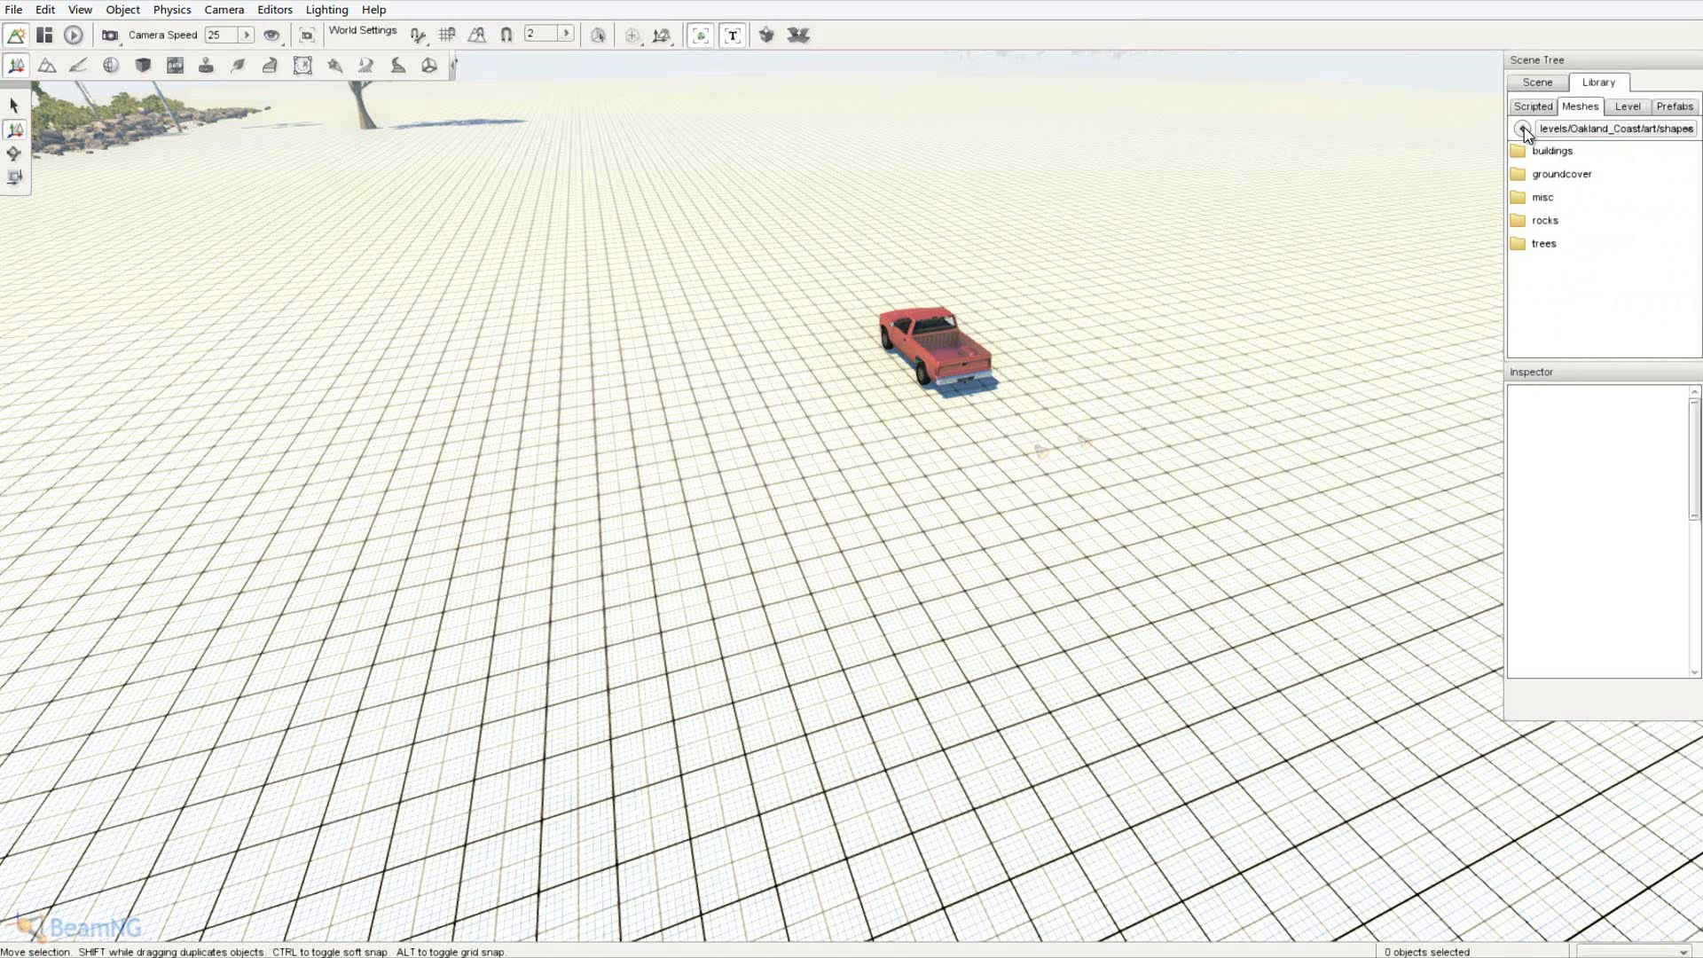
left_click(1524, 128)
left_click(1524, 129)
left_click(1523, 128)
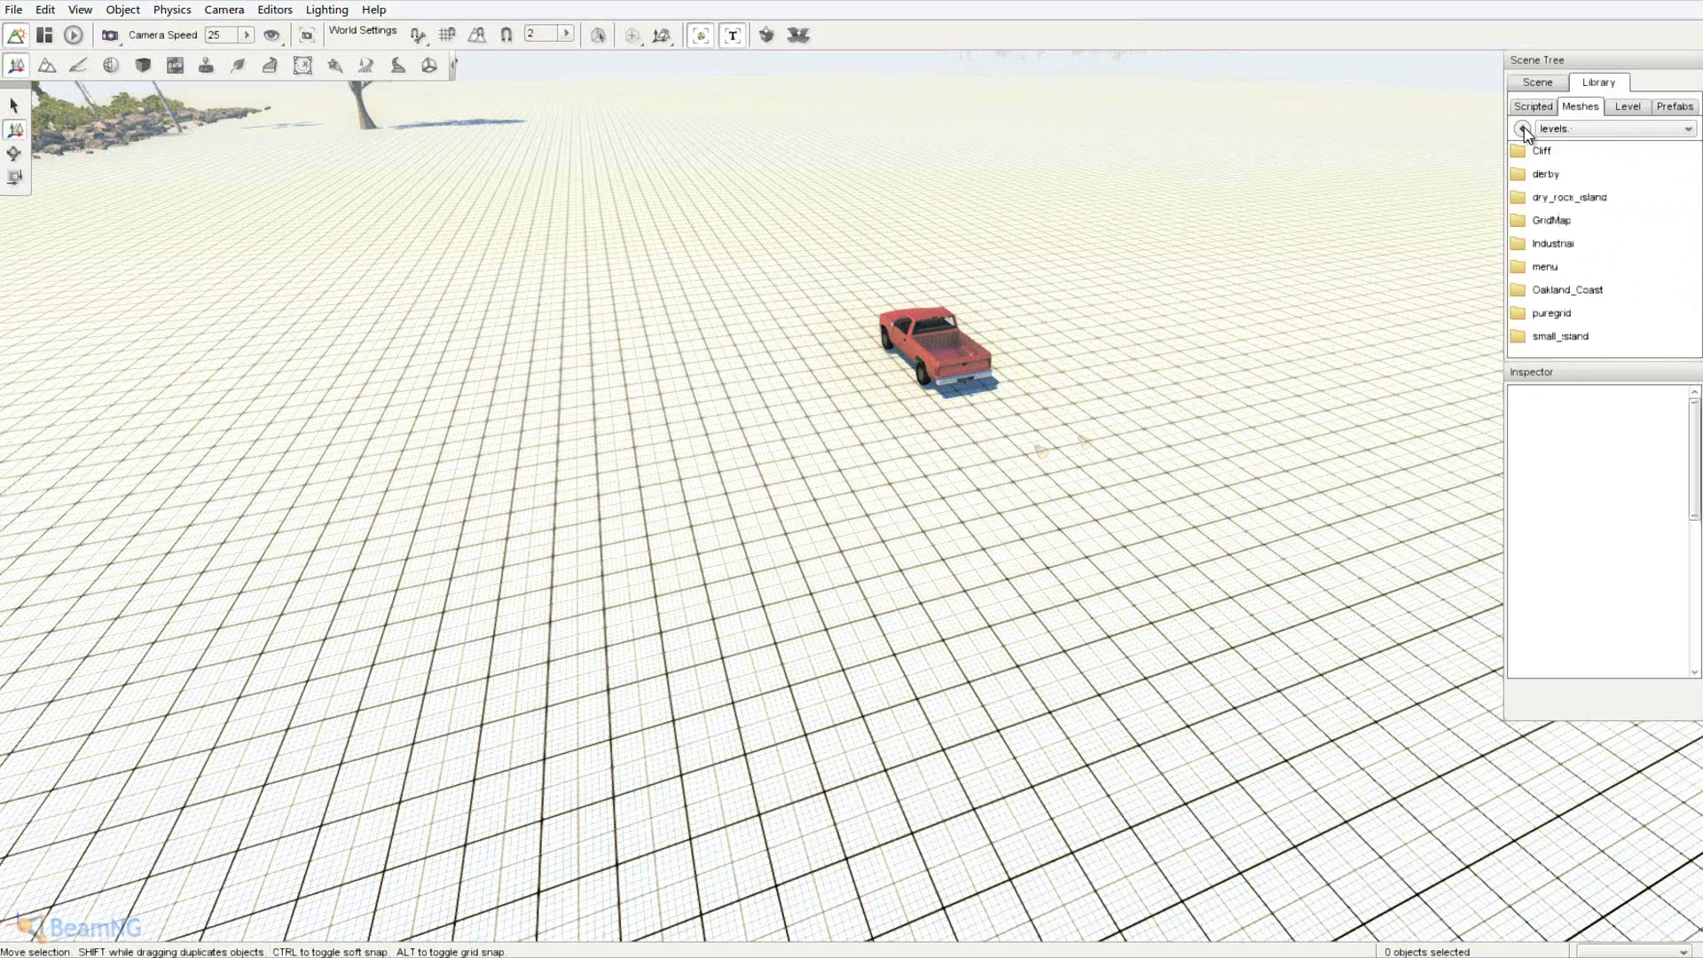
key("a")
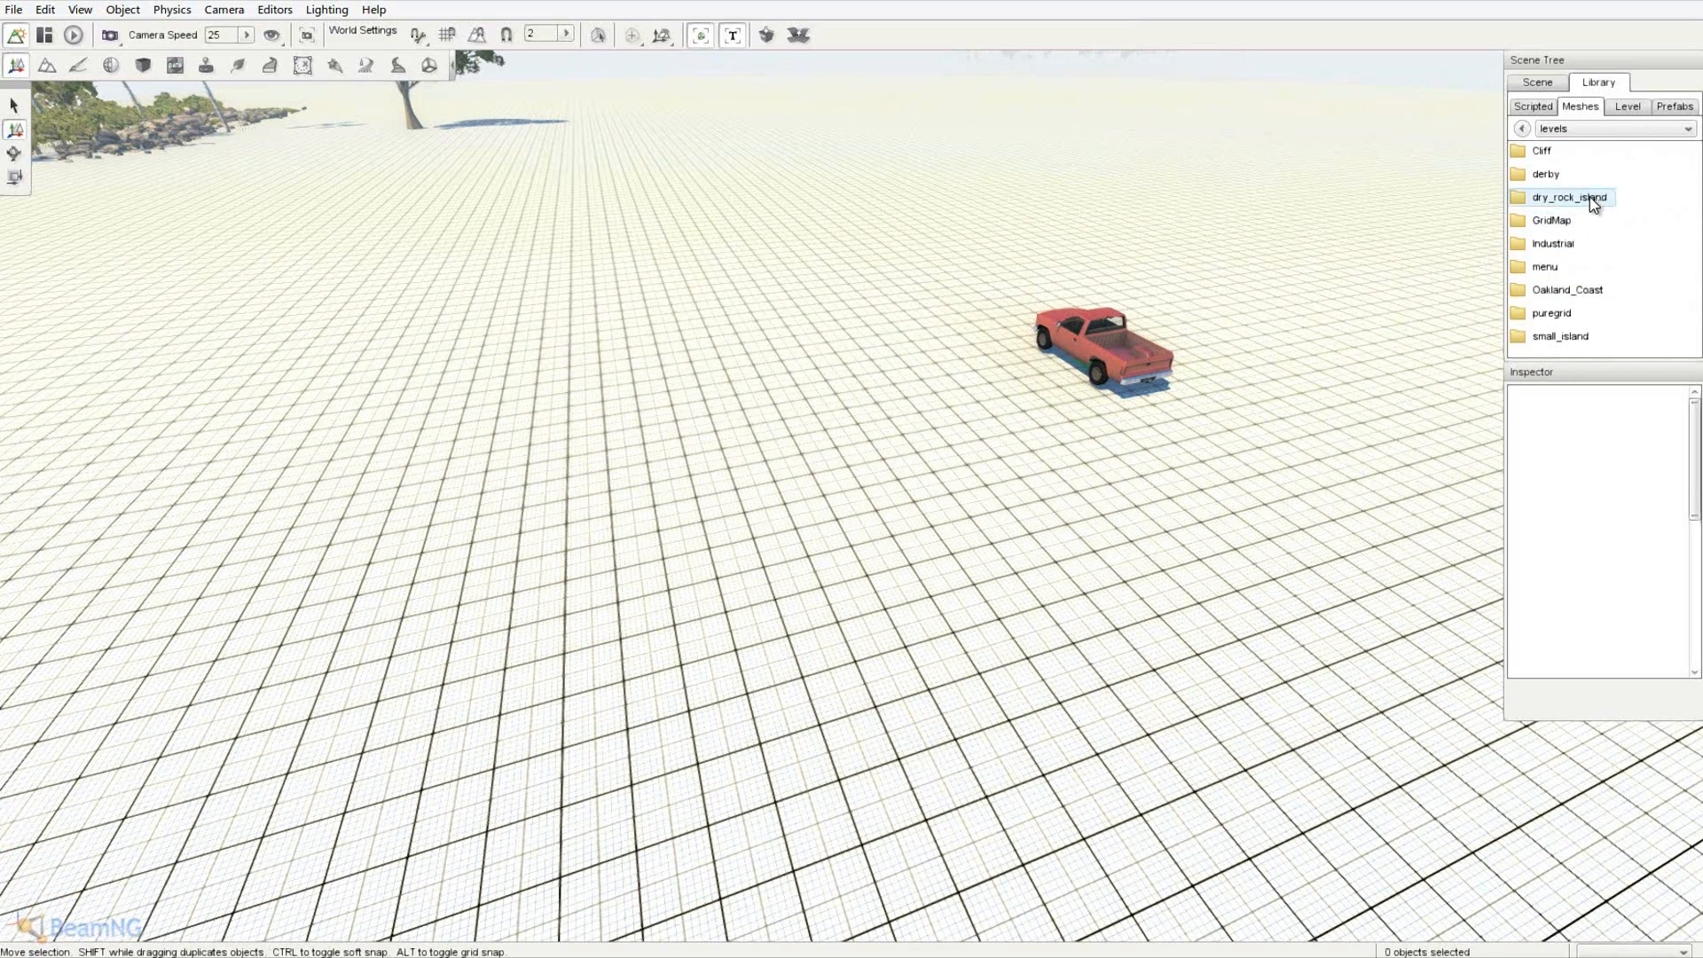
- Open dry_rock_island > art > shapes > buildings to list its building meshes
double_click(1595, 203)
double_click(1546, 151)
double_click(1548, 150)
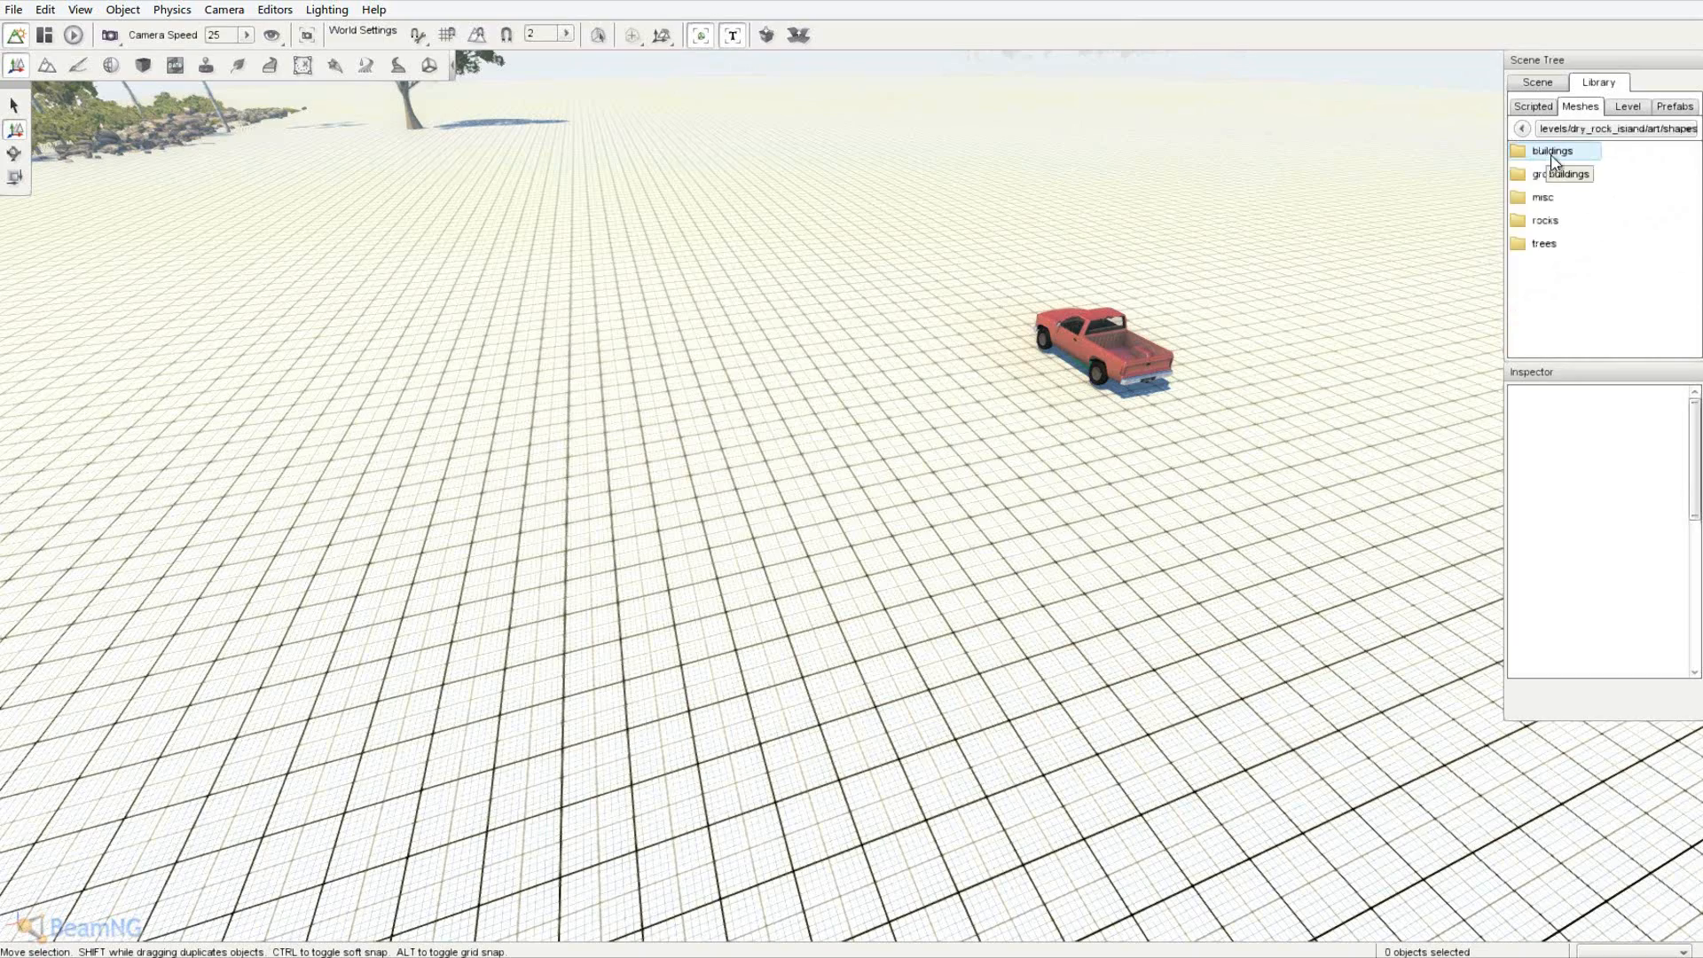
key("w")
key("d")
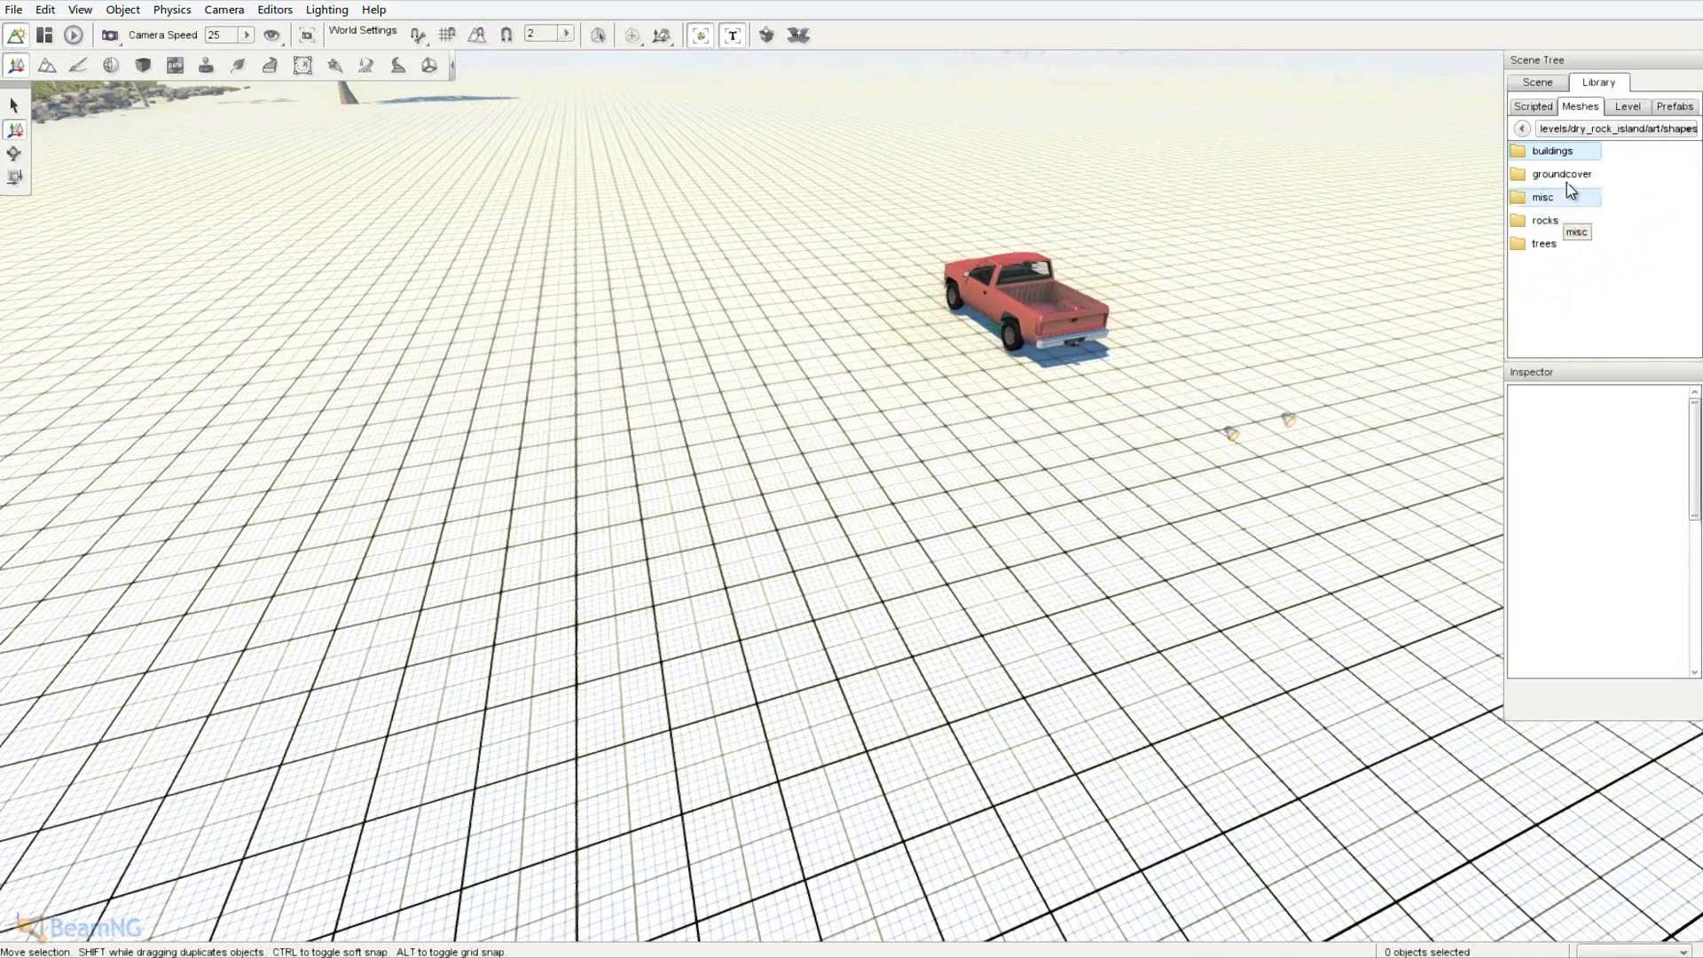
double_click(1580, 158)
key("a")
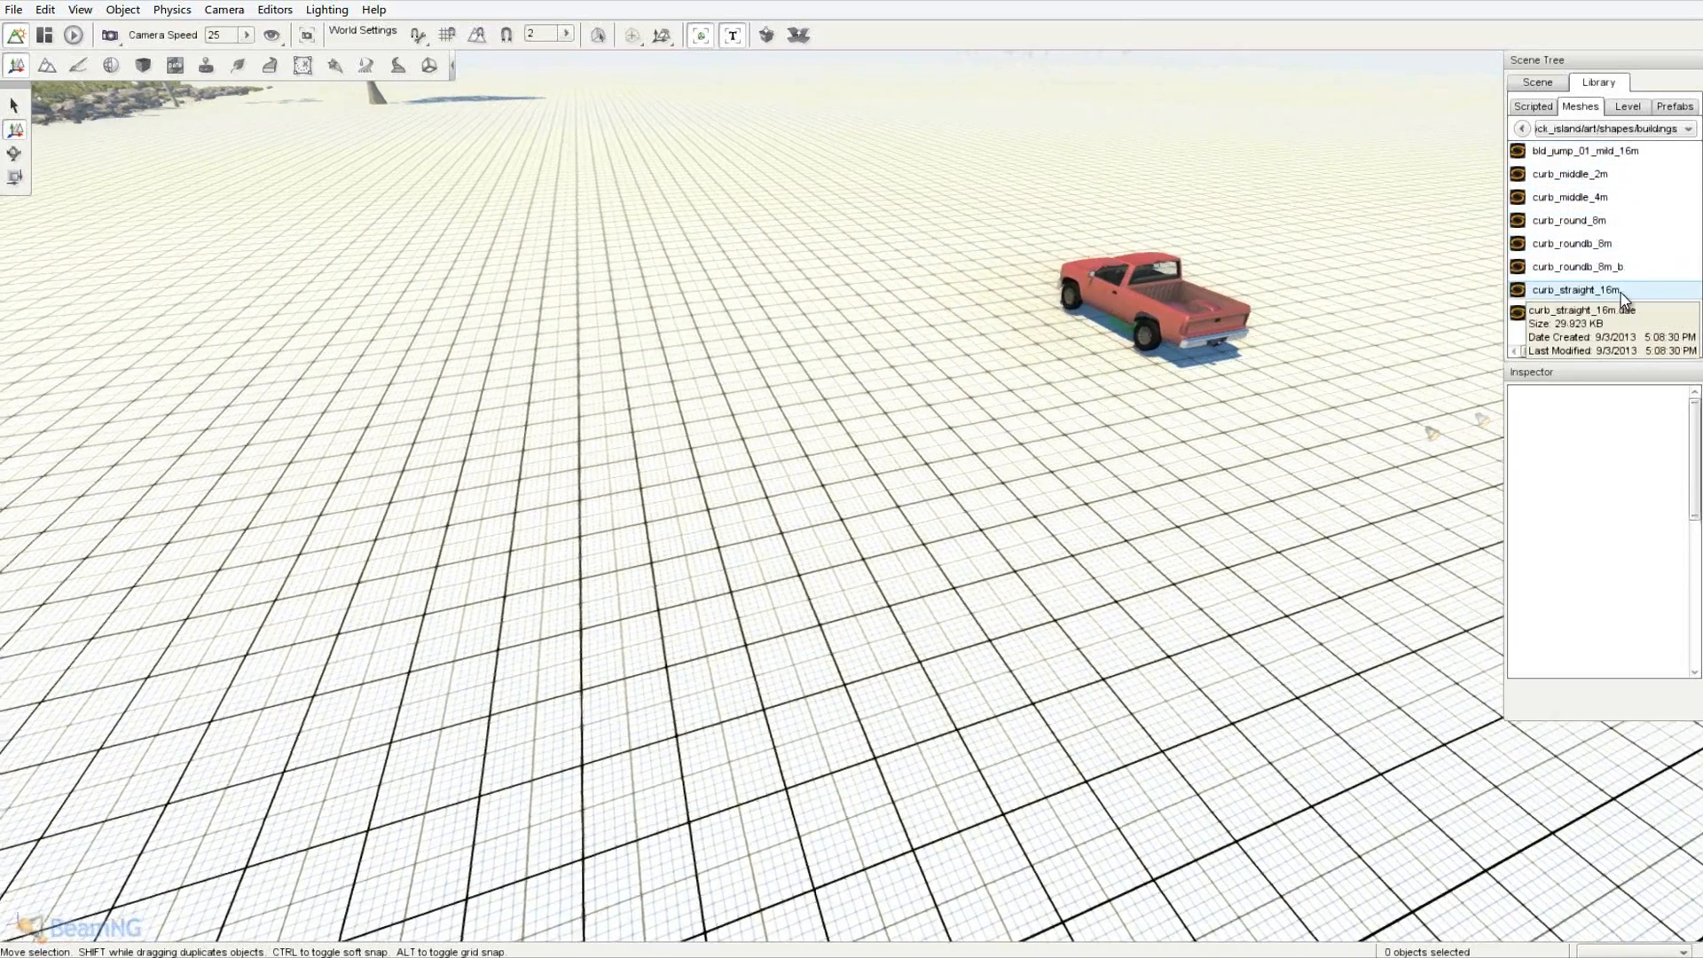
key("w")
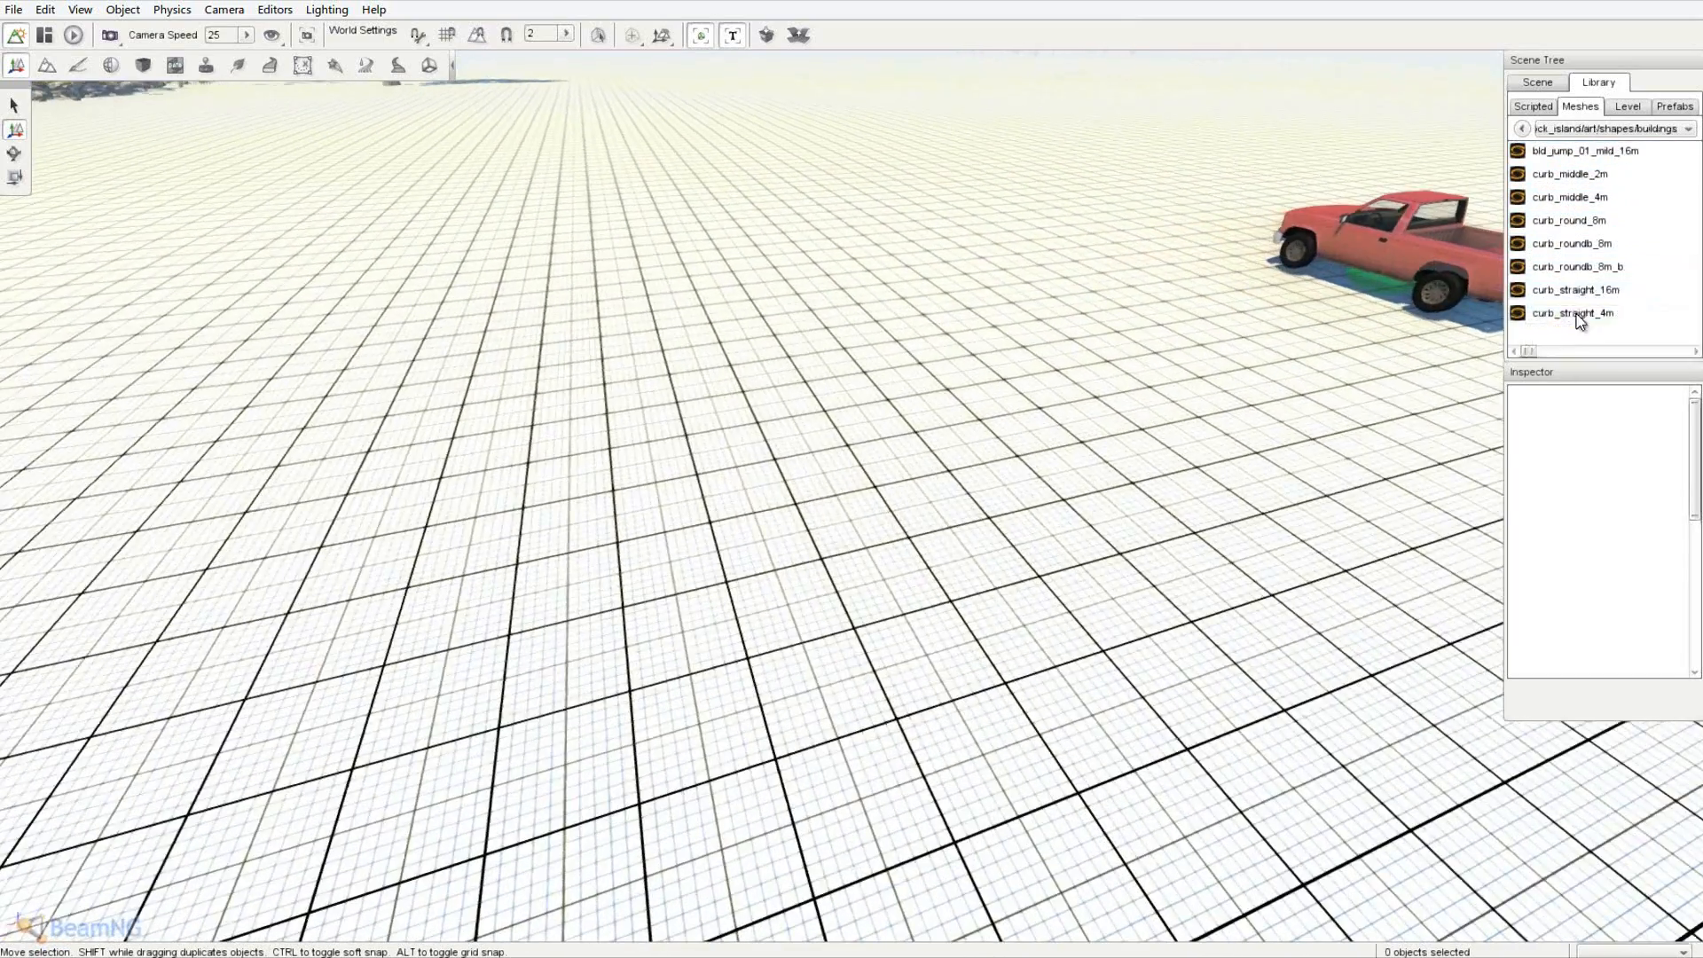
- Place the bld_jump_01_mild_16m ramp, raising it out of the ground and sliding it along X
double_click(1621, 151)
key("s")
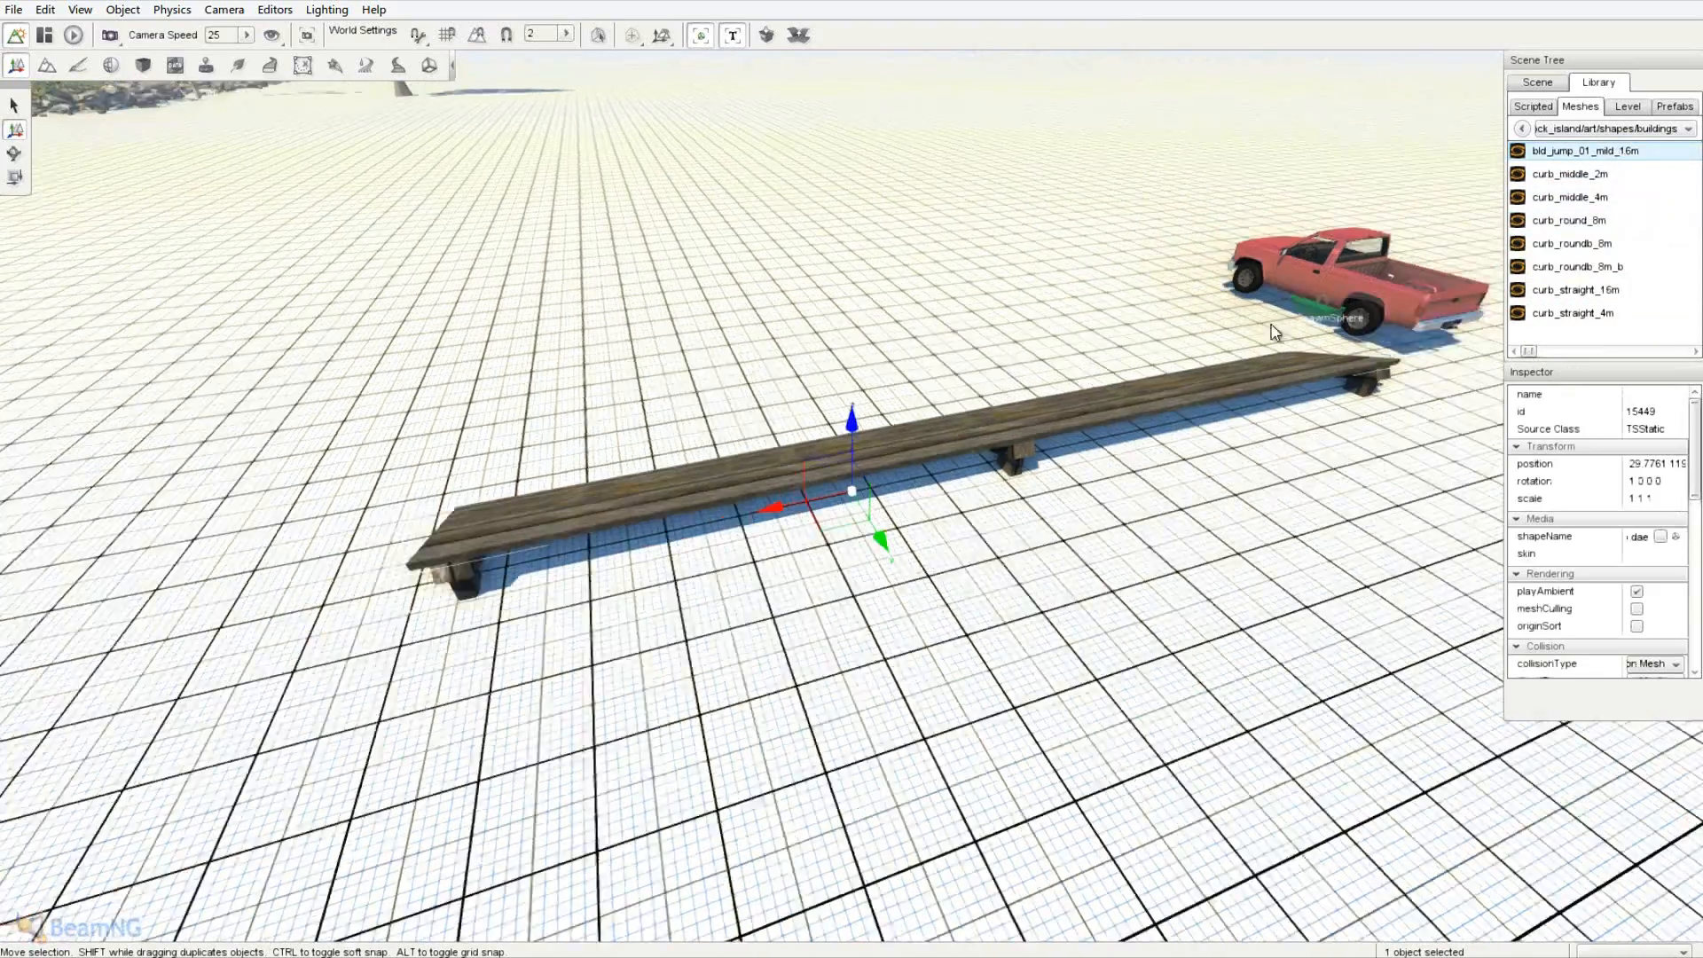
key("a")
right_click_drag(1272, 328, 853, 472)
left_click_drag(676, 491, 689, 413)
key("d")
right_click_drag(690, 410, 852, 472)
left_click_drag(664, 435, 583, 472)
key("s")
right_click_drag(581, 472, 850, 471)
key("w")
key("d")
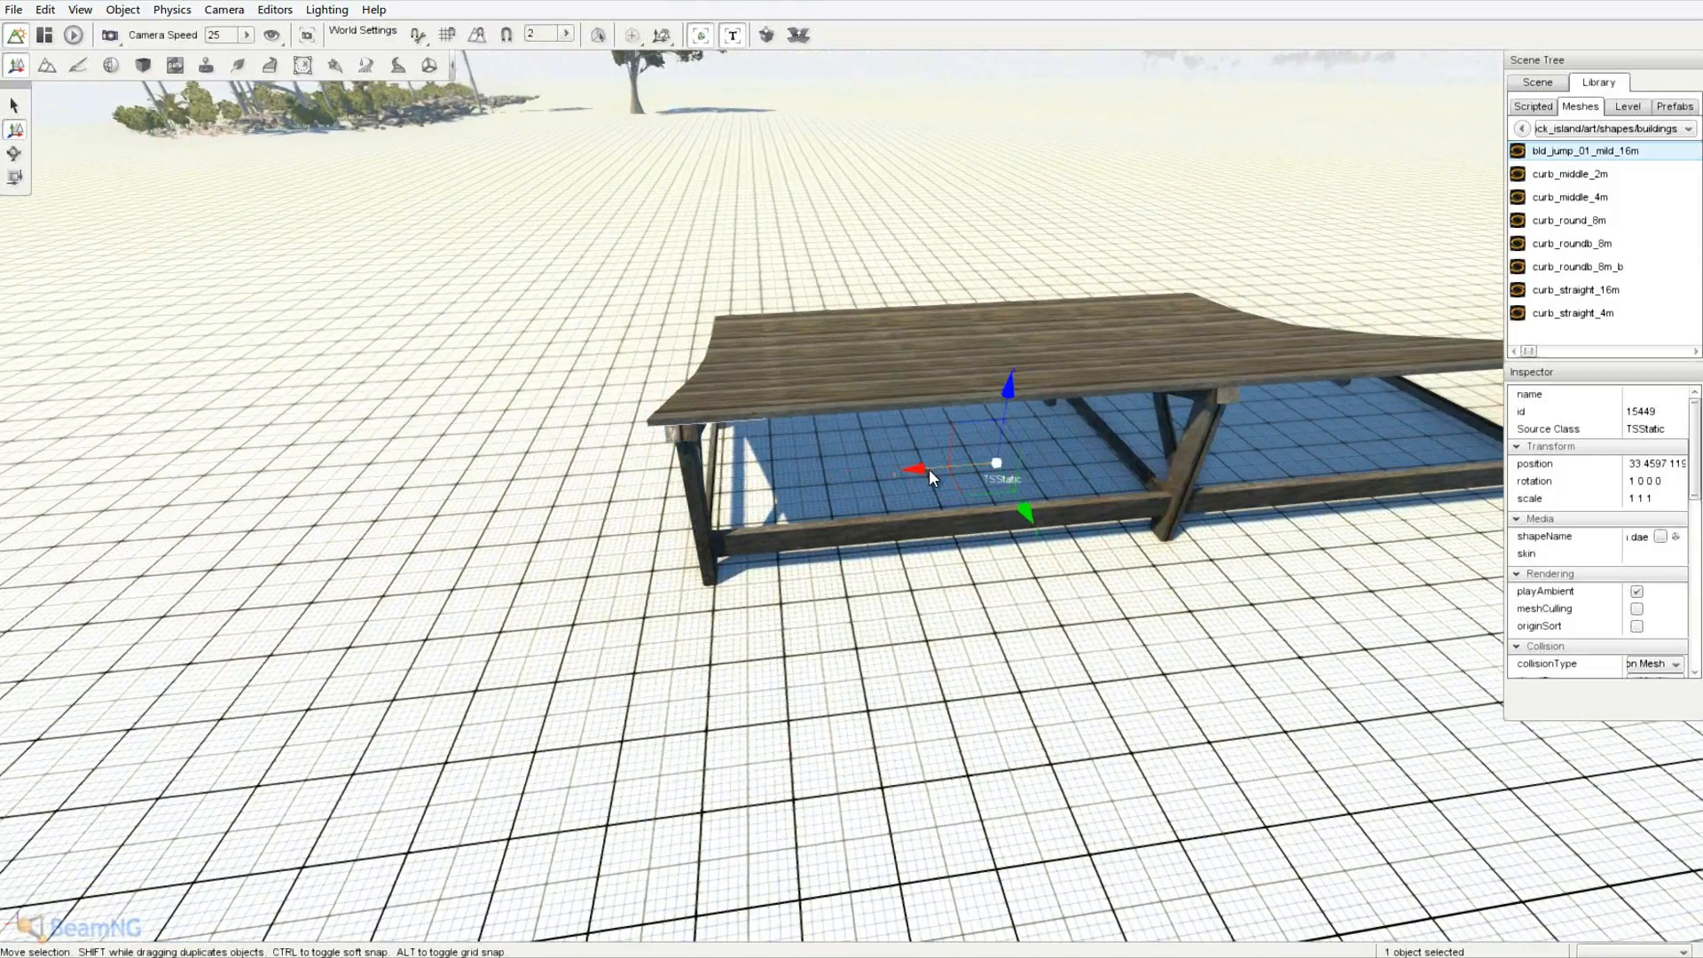
- Duplicate the ramp beside the original and rotate the copy about 44 degrees
left_click_drag(929, 469, 310, 496, "shift")
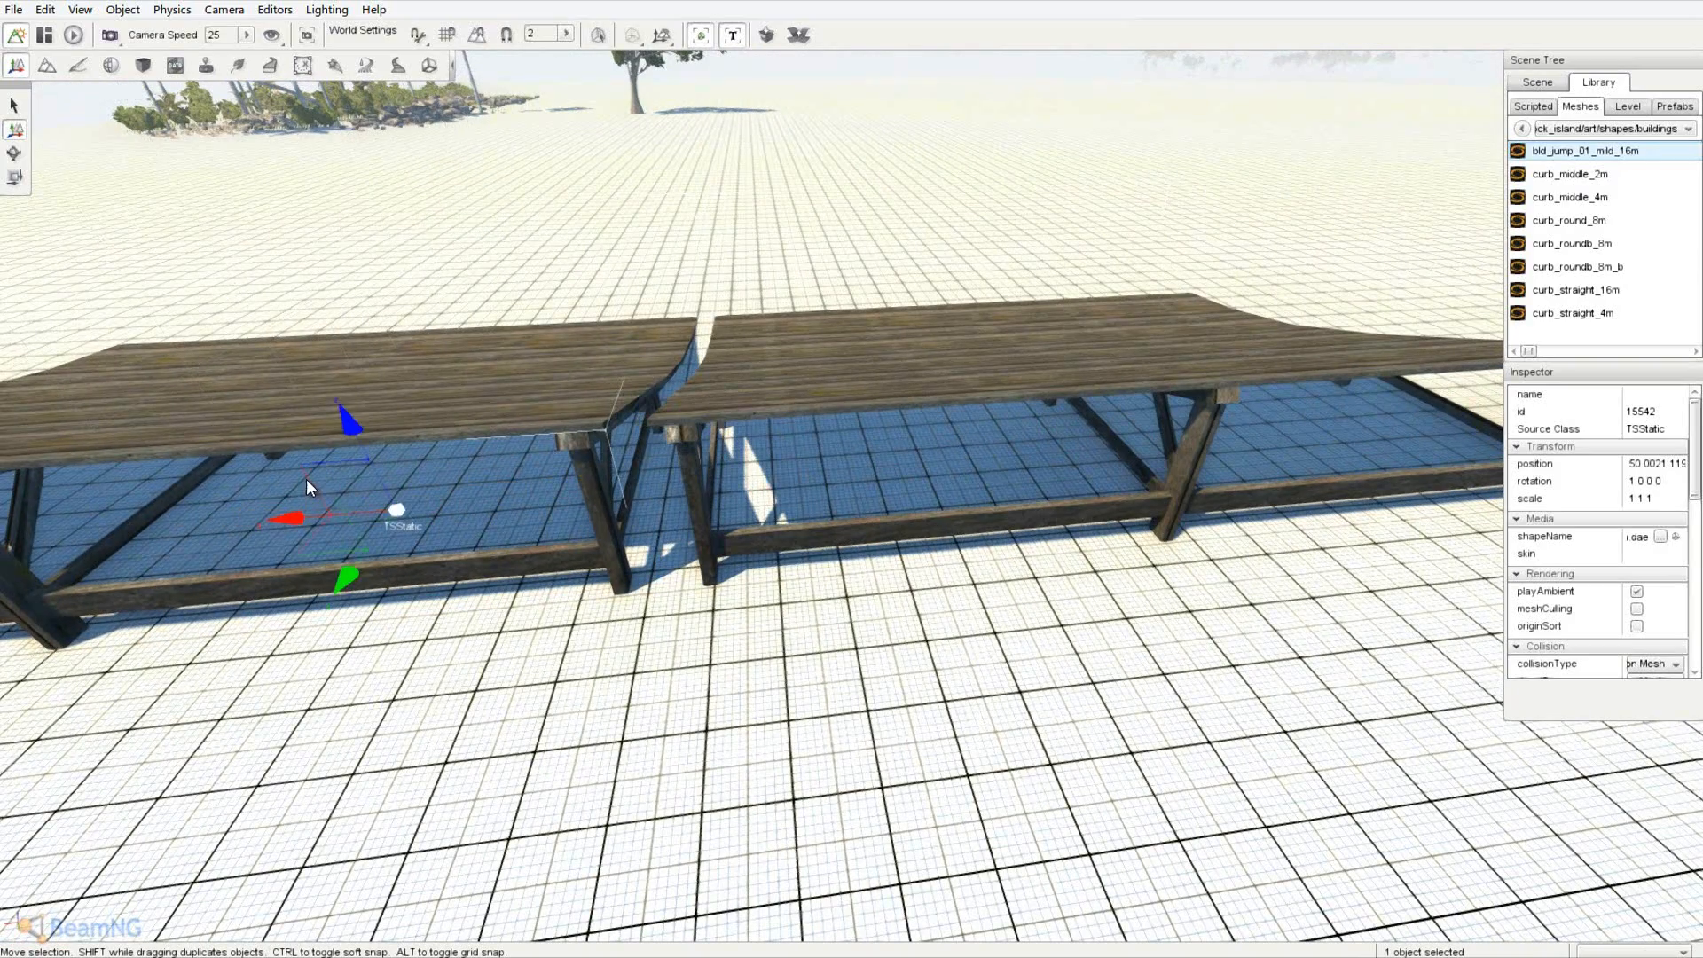
key("a")
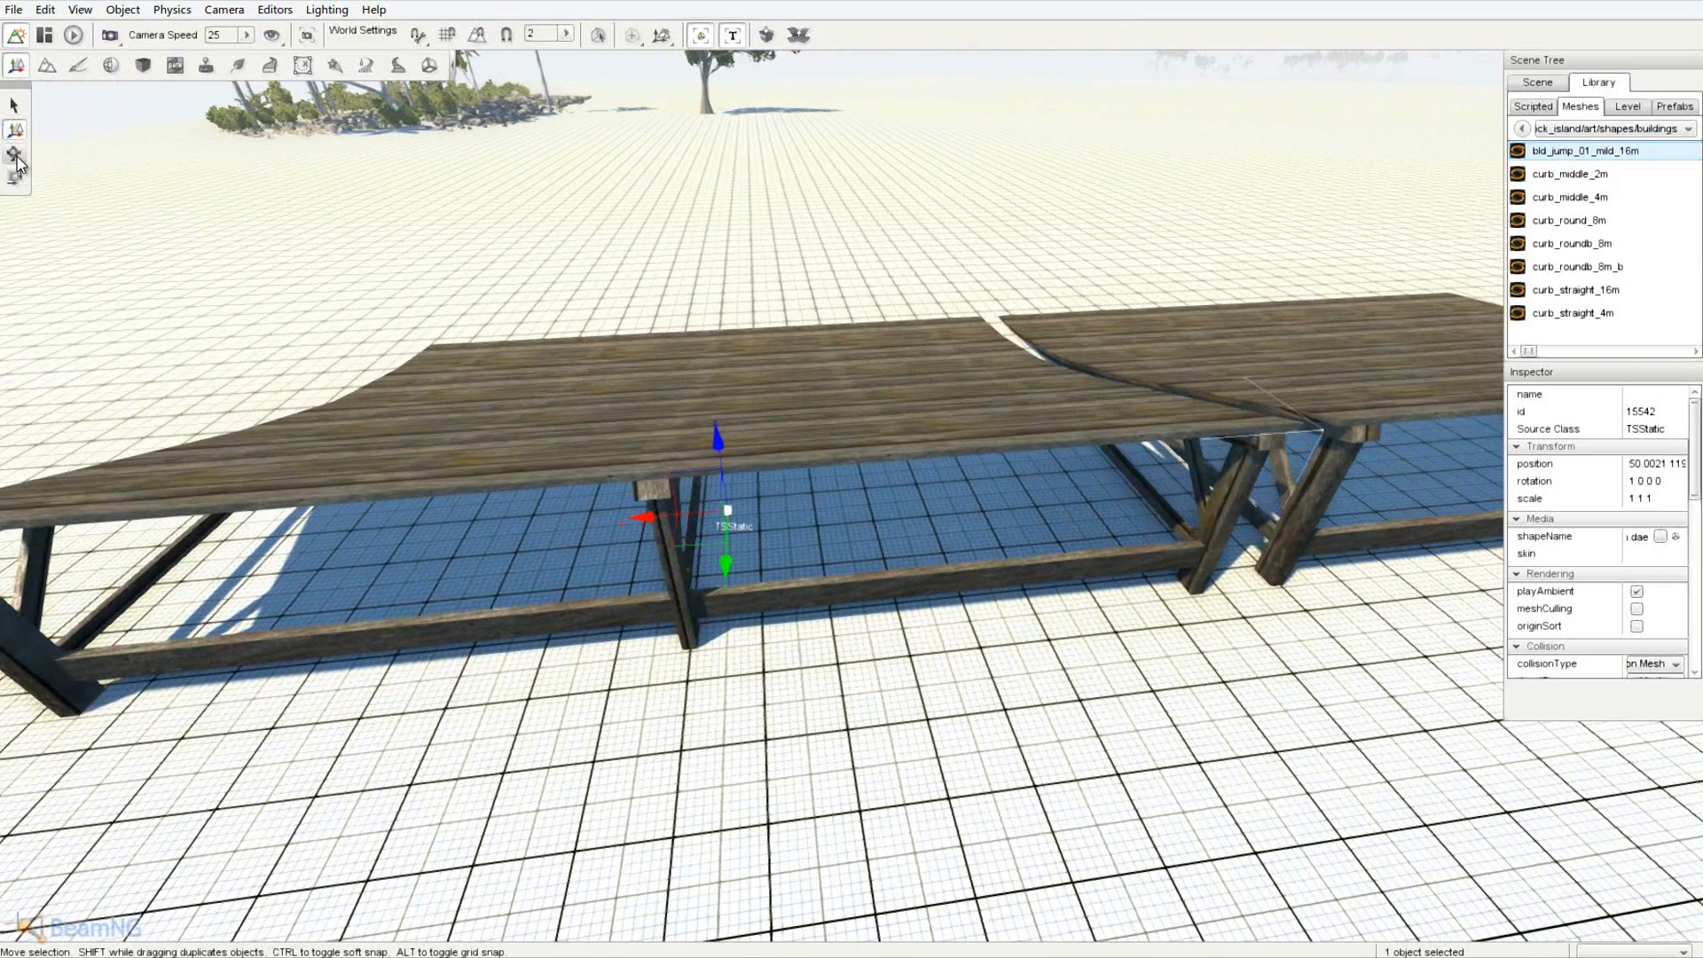
left_click(15, 154)
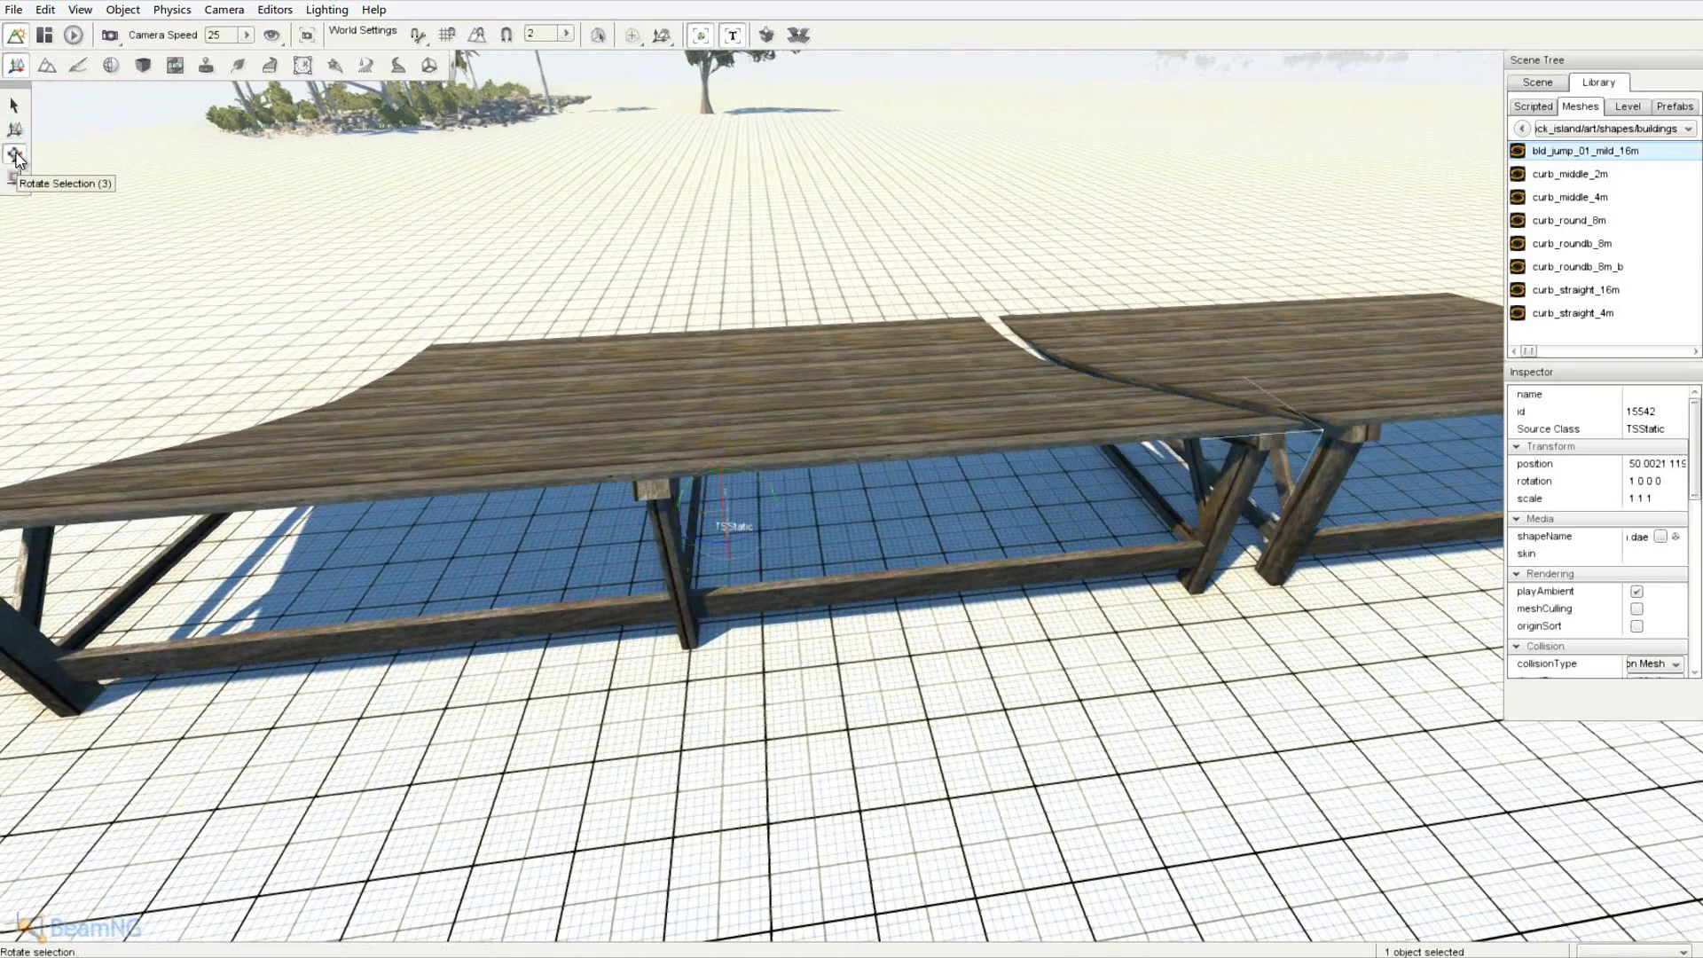
key("a")
right_click_drag(863, 479, 706, 505)
left_click_drag(717, 540, 667, 540)
key("a")
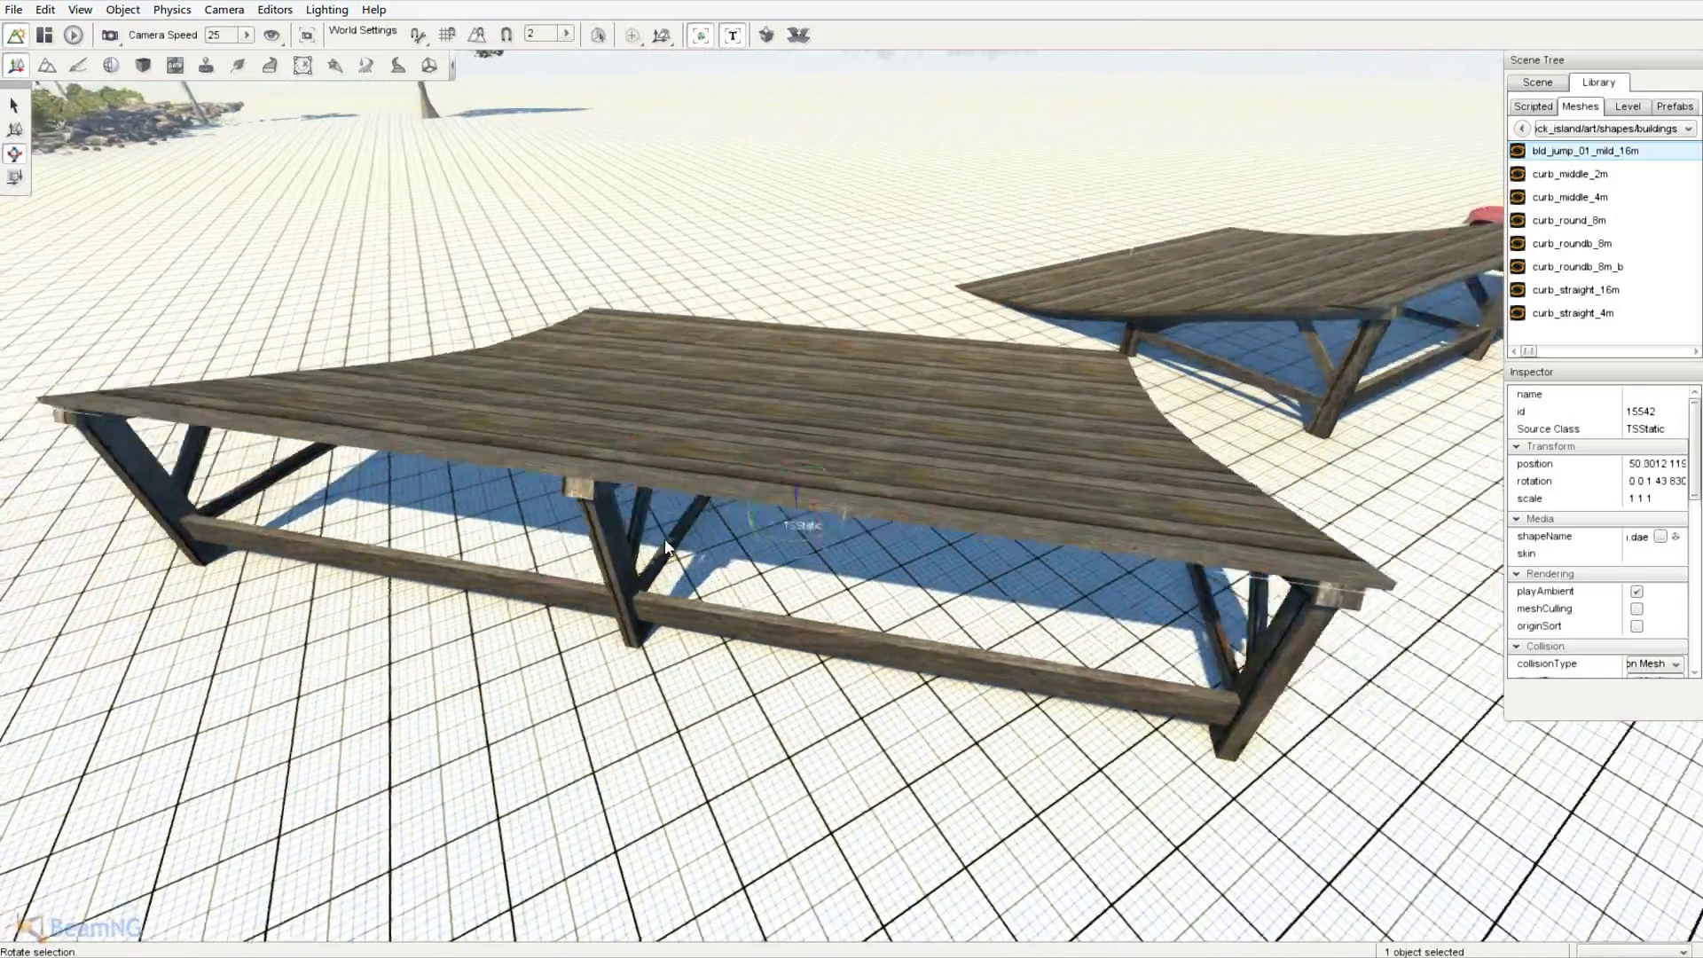
right_click_drag(668, 540, 640, 459)
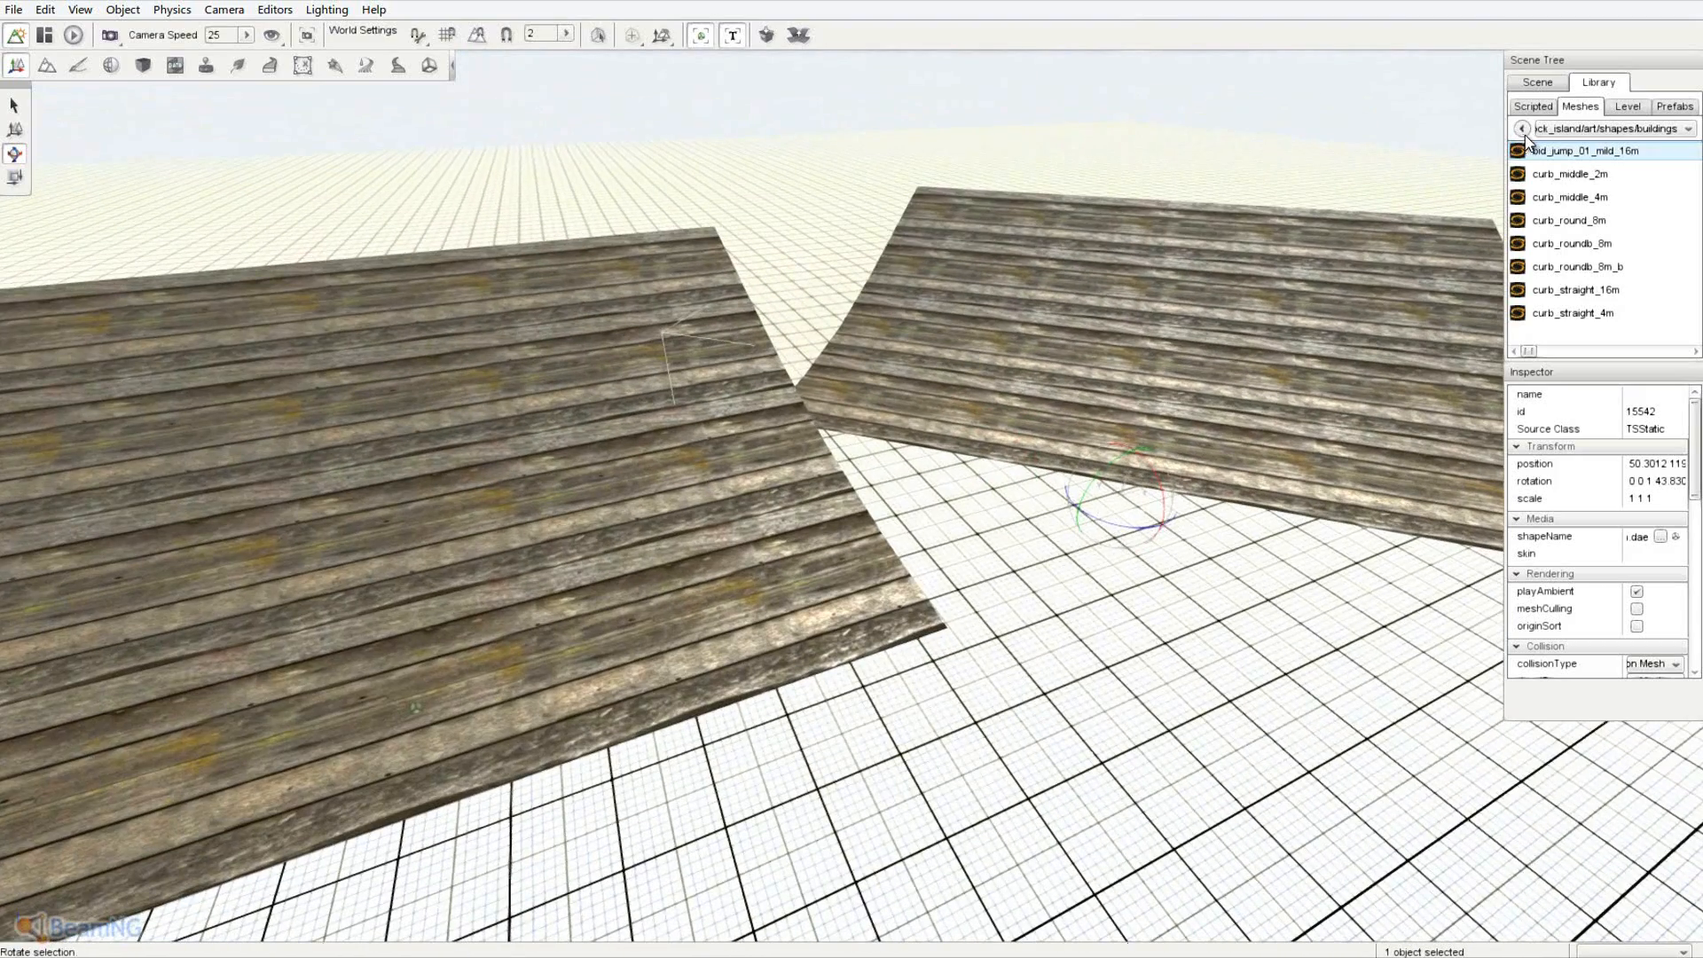
- Browse dry_rock_island's groundcover, rocks and misc meshes, then return to its art folder
left_click(1522, 129)
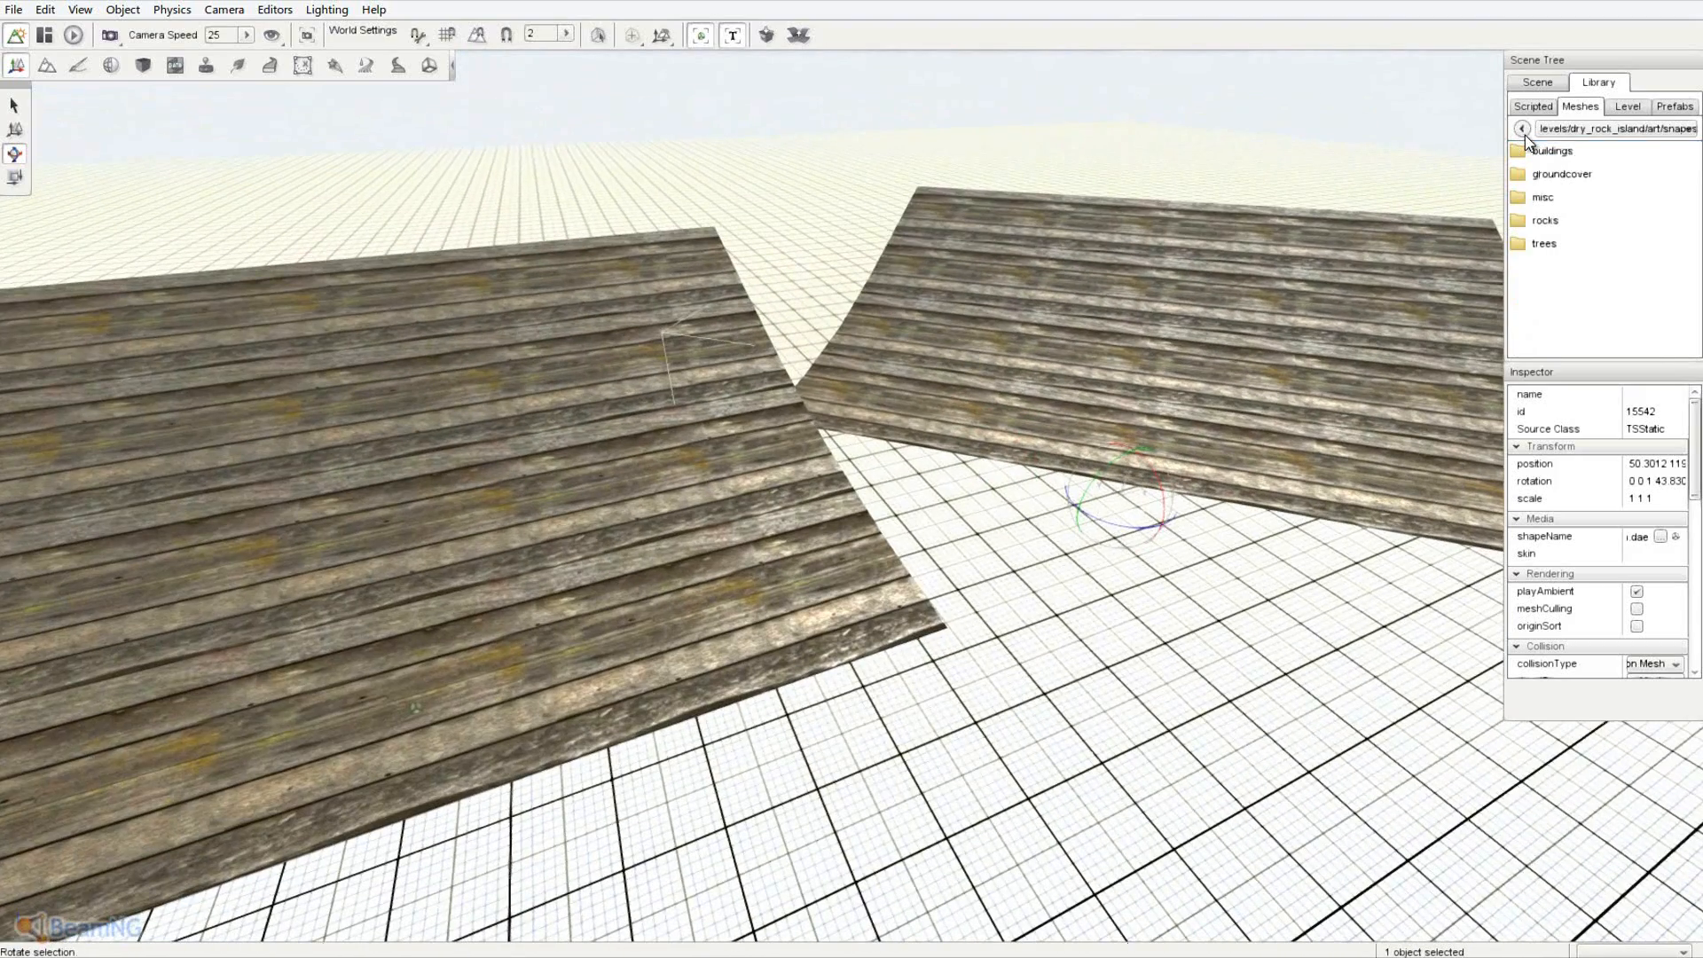
double_click(1564, 175)
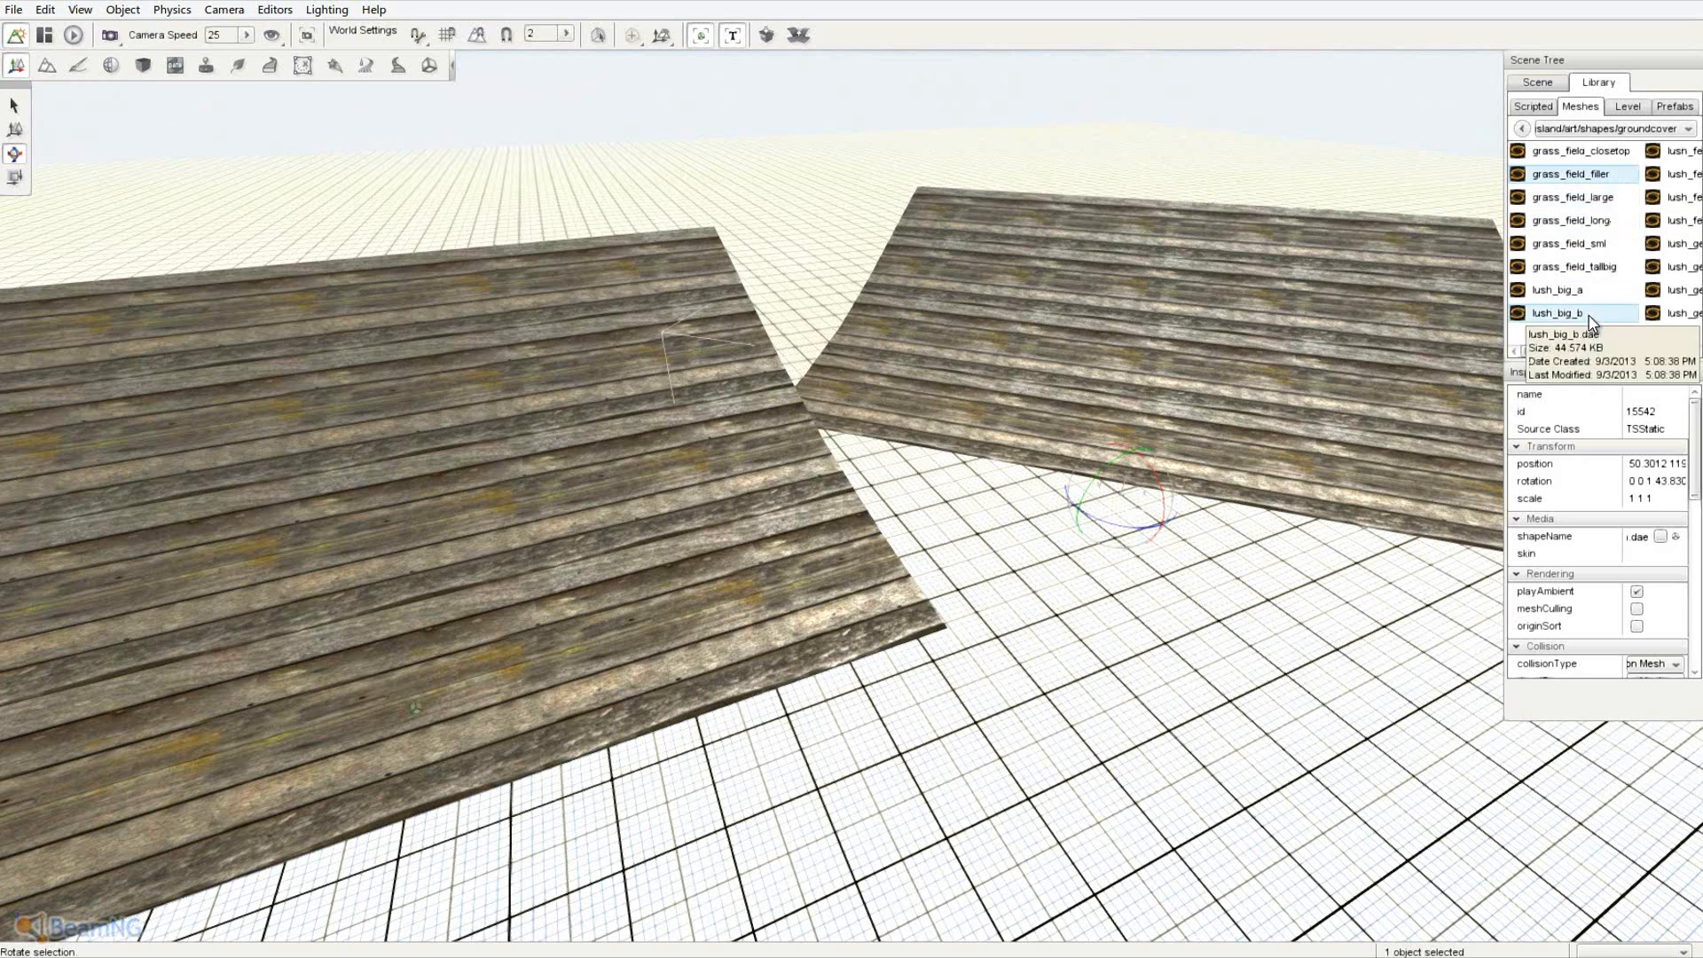
left_click(1522, 130)
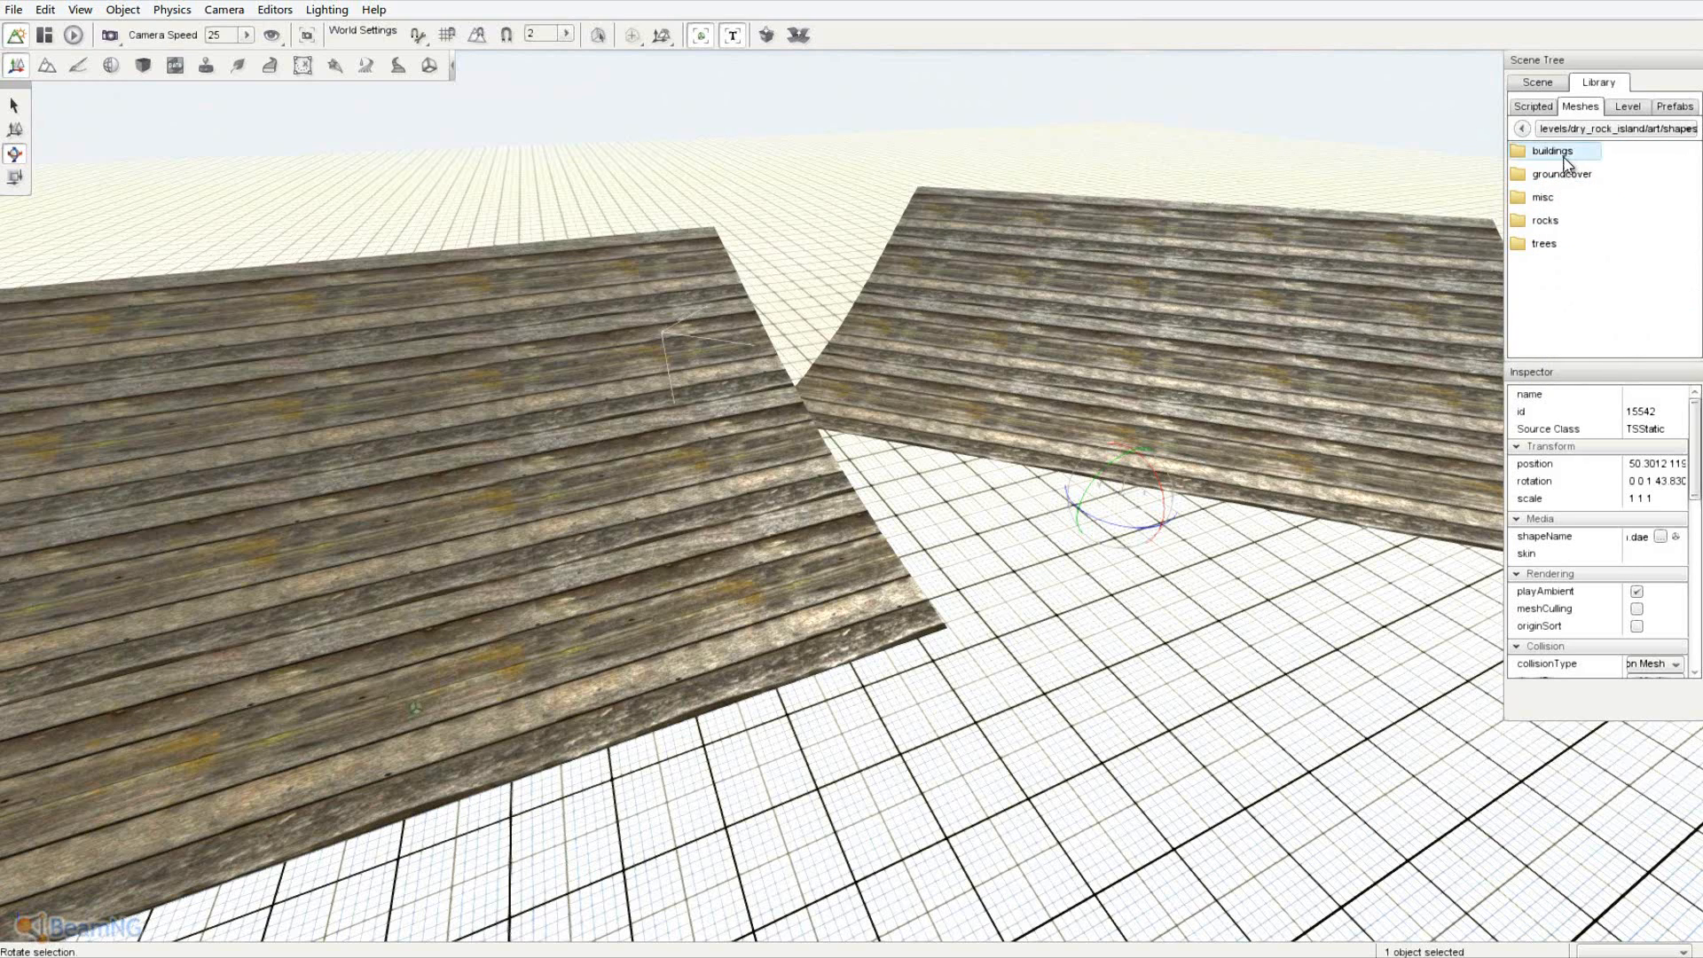
double_click(1578, 227)
left_click(1522, 128)
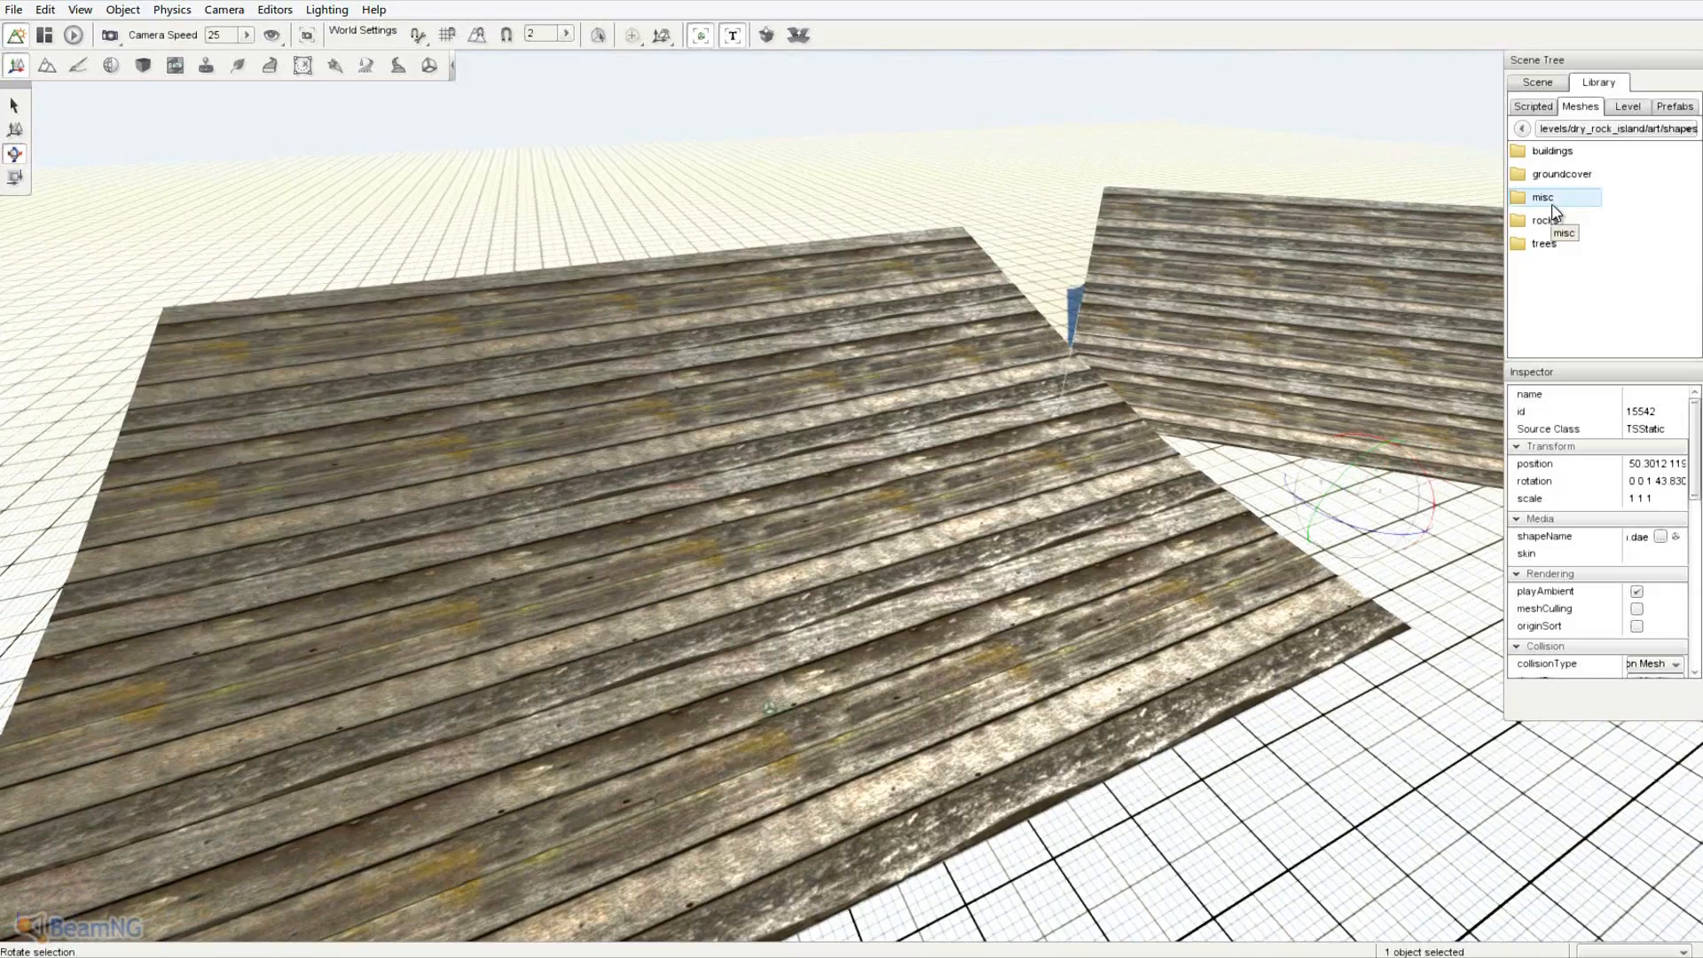
double_click(1544, 197)
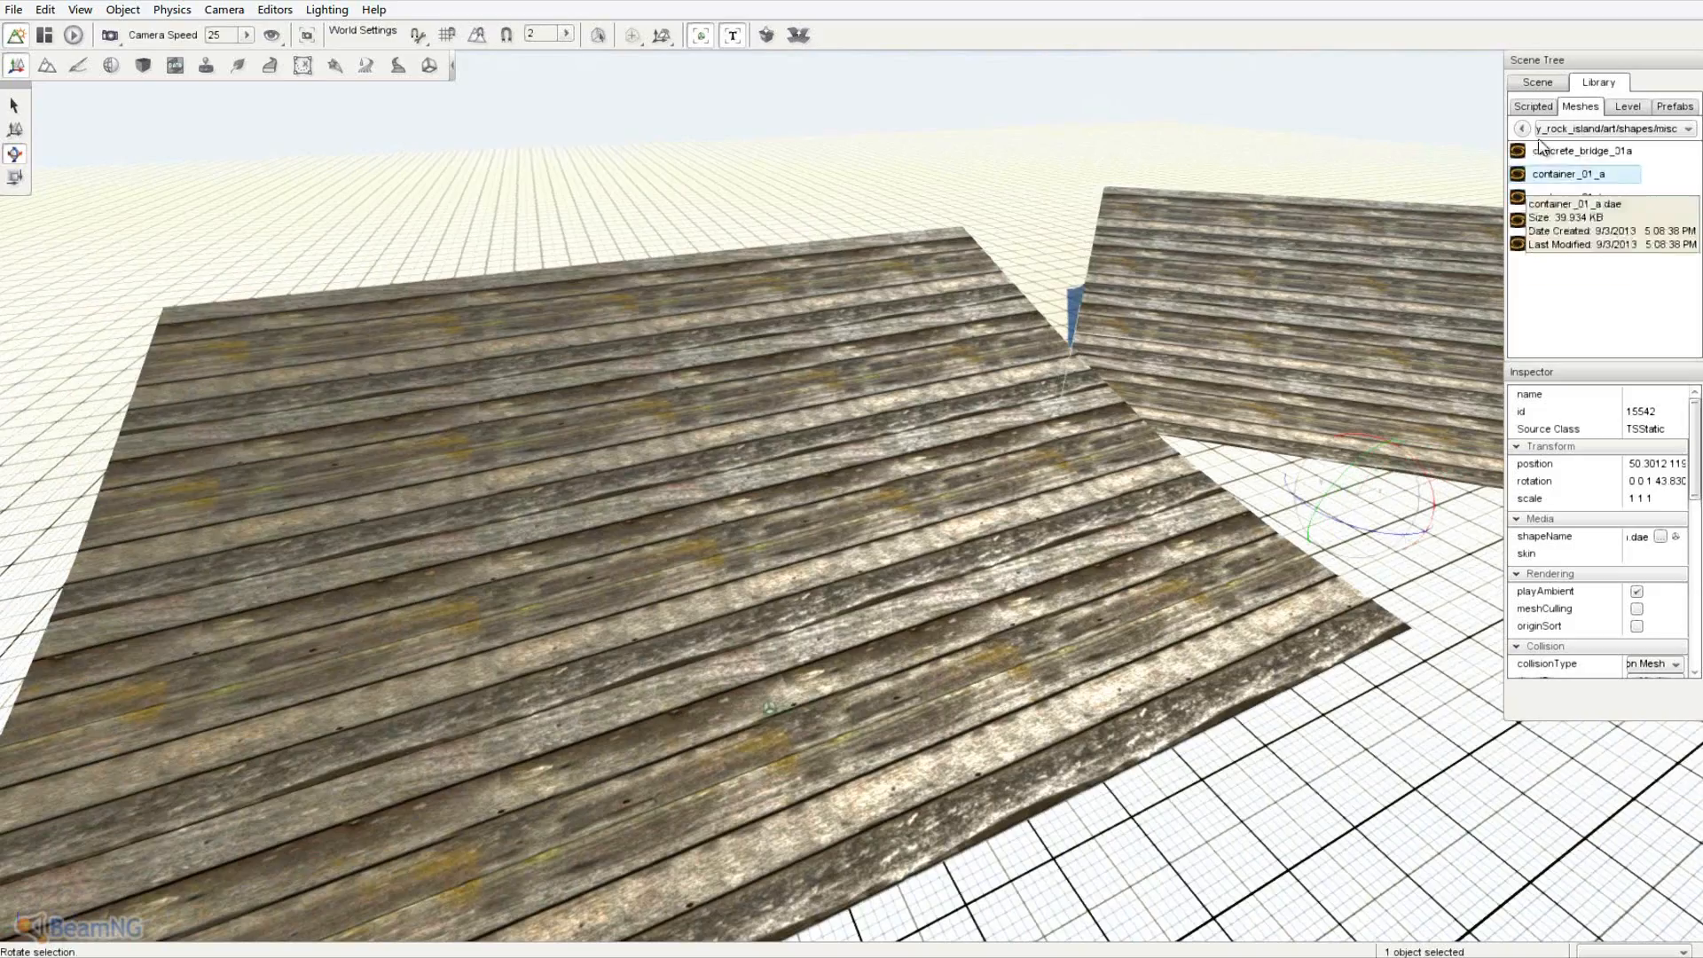
left_click(1523, 129)
left_click(1527, 132)
- Switch to Move Selection and select the original wooden ramp
key("a")
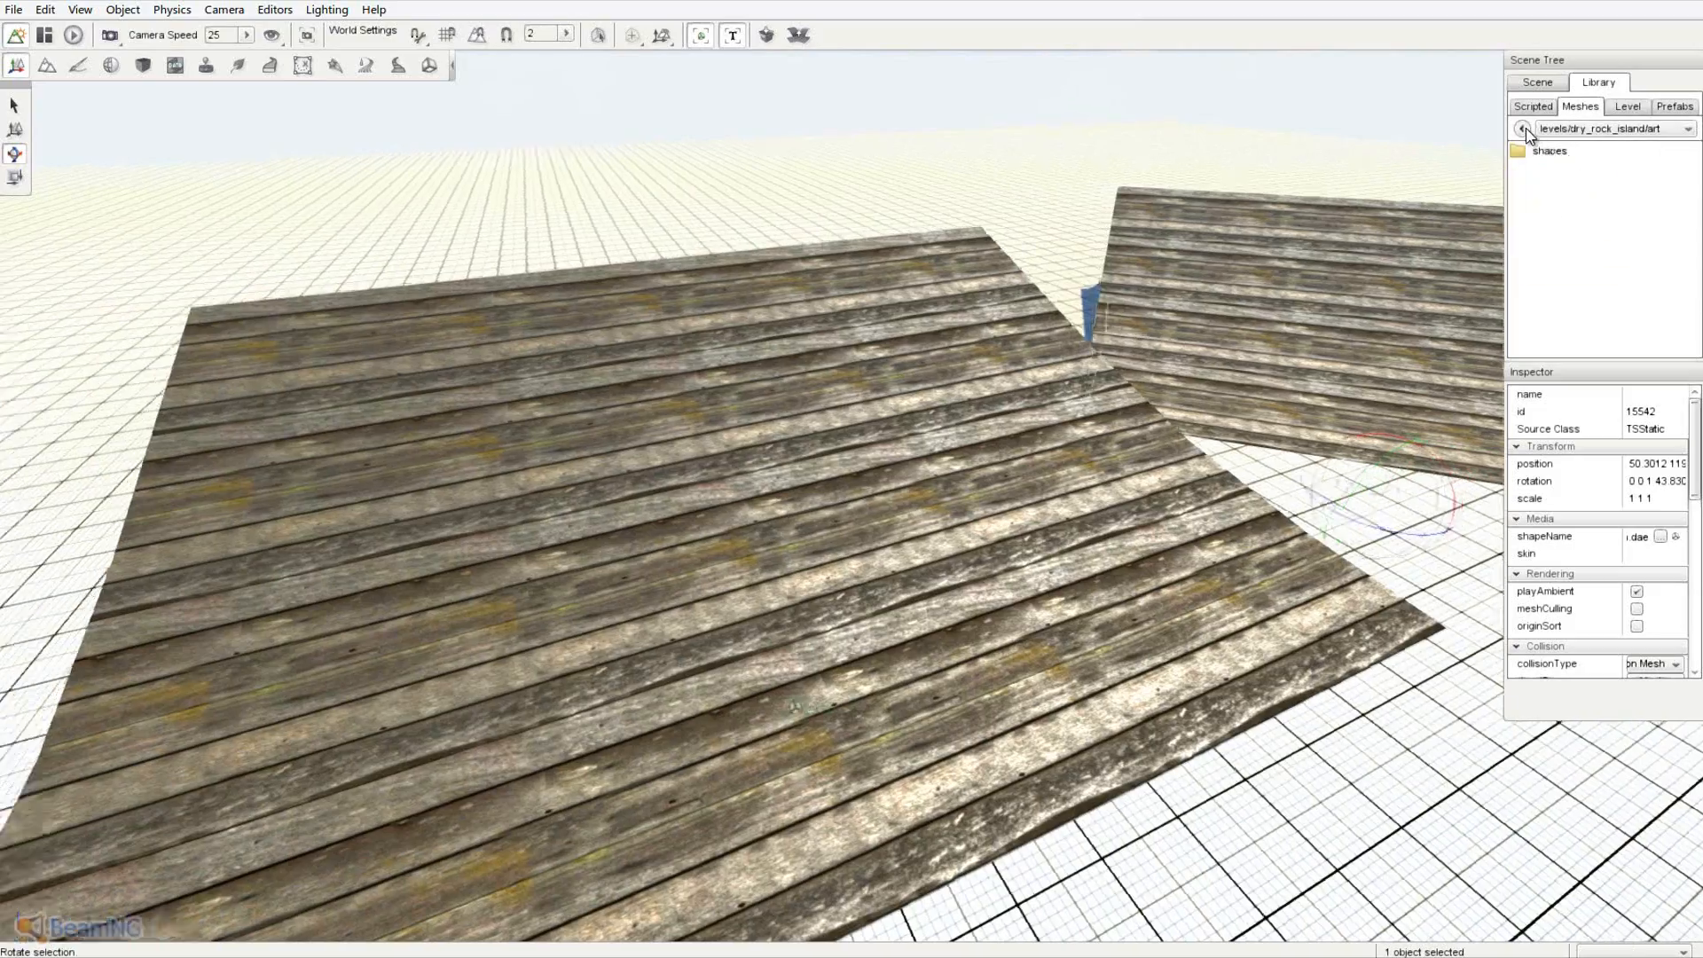
right_click_drag(1153, 320, 852, 470)
key("w")
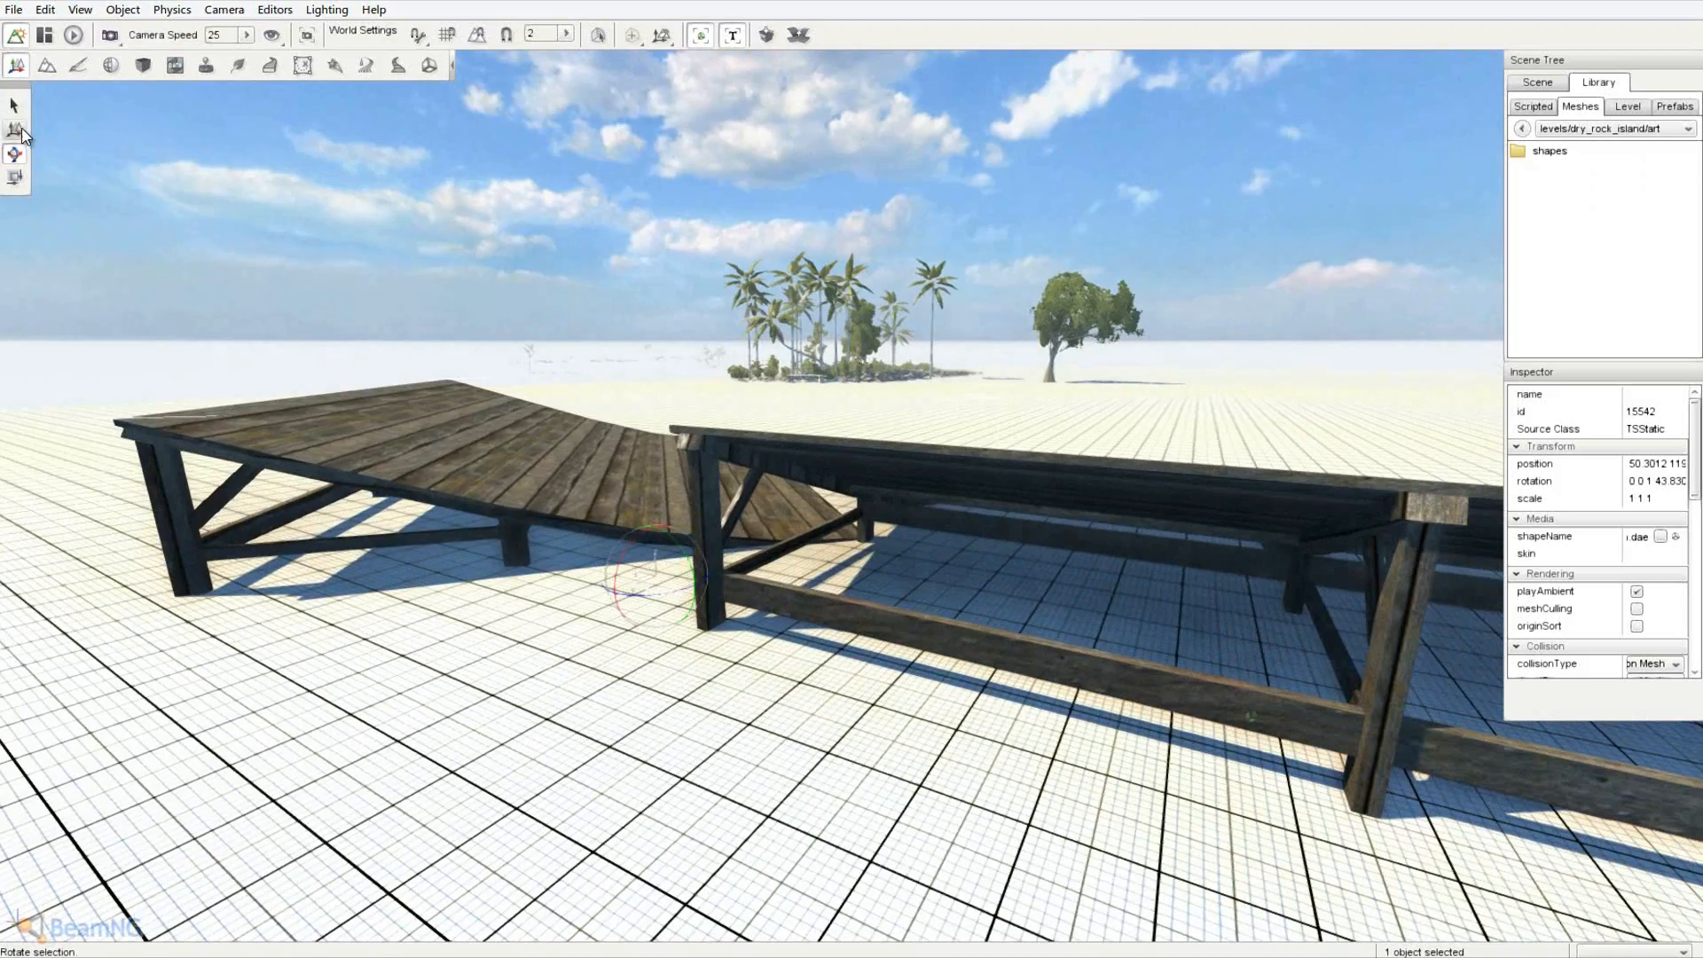
left_click(21, 135)
right_click_drag(487, 312, 855, 477)
key("s")
key("d")
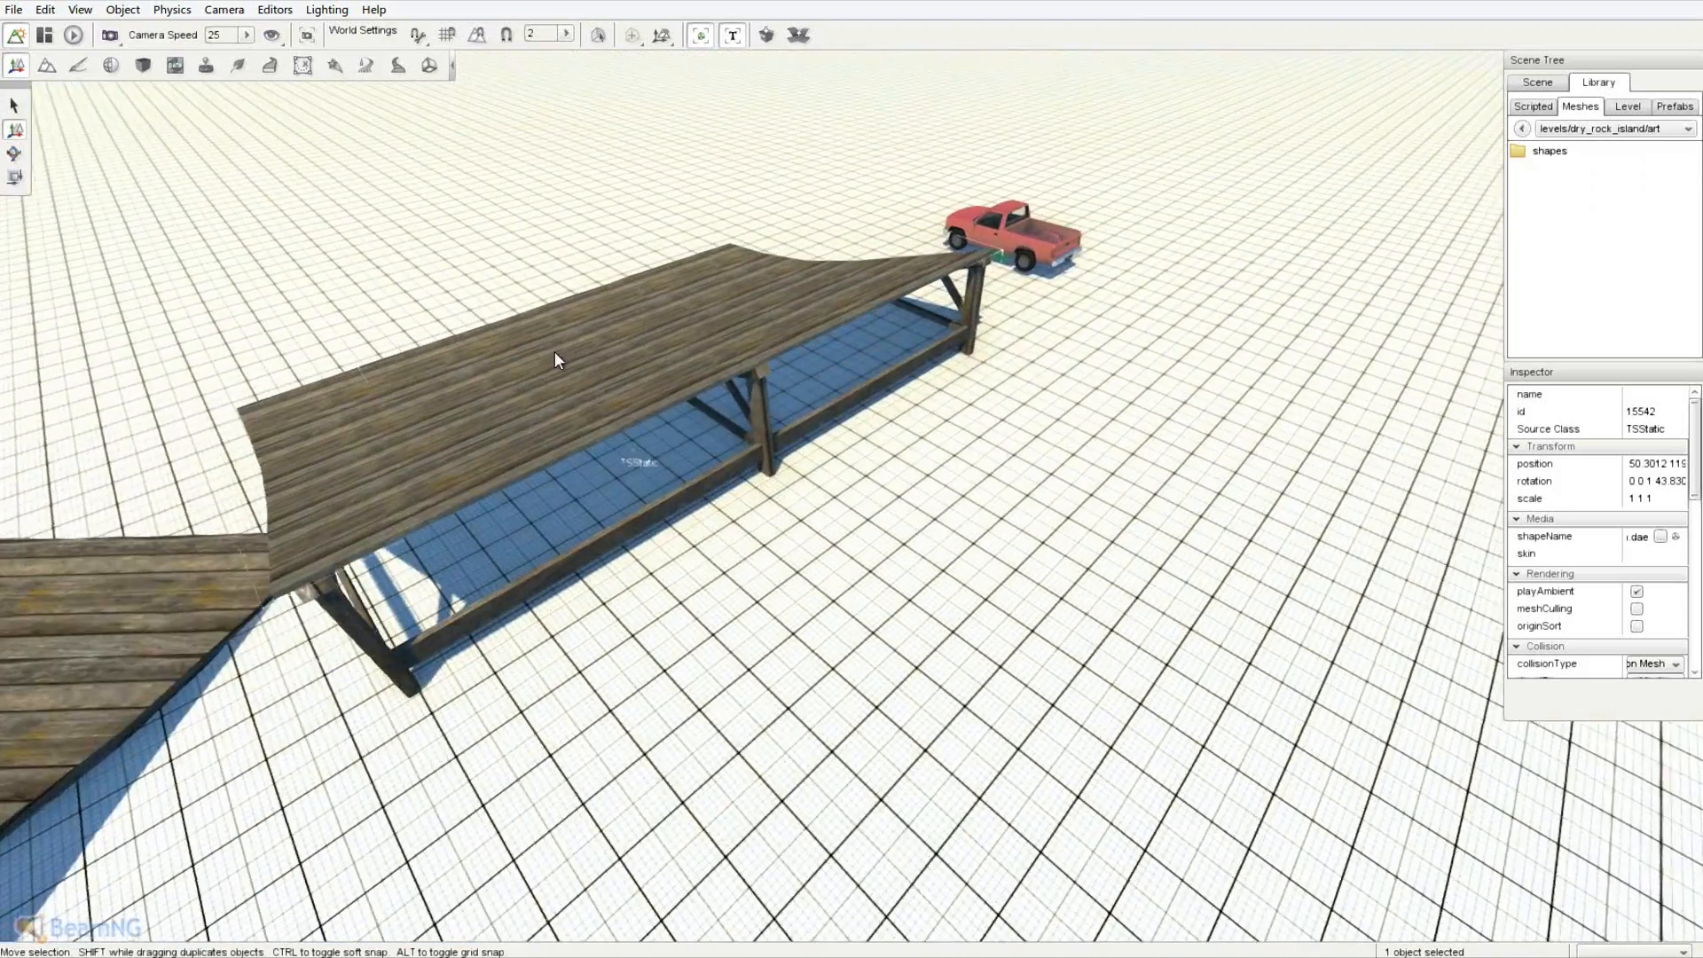
key("w")
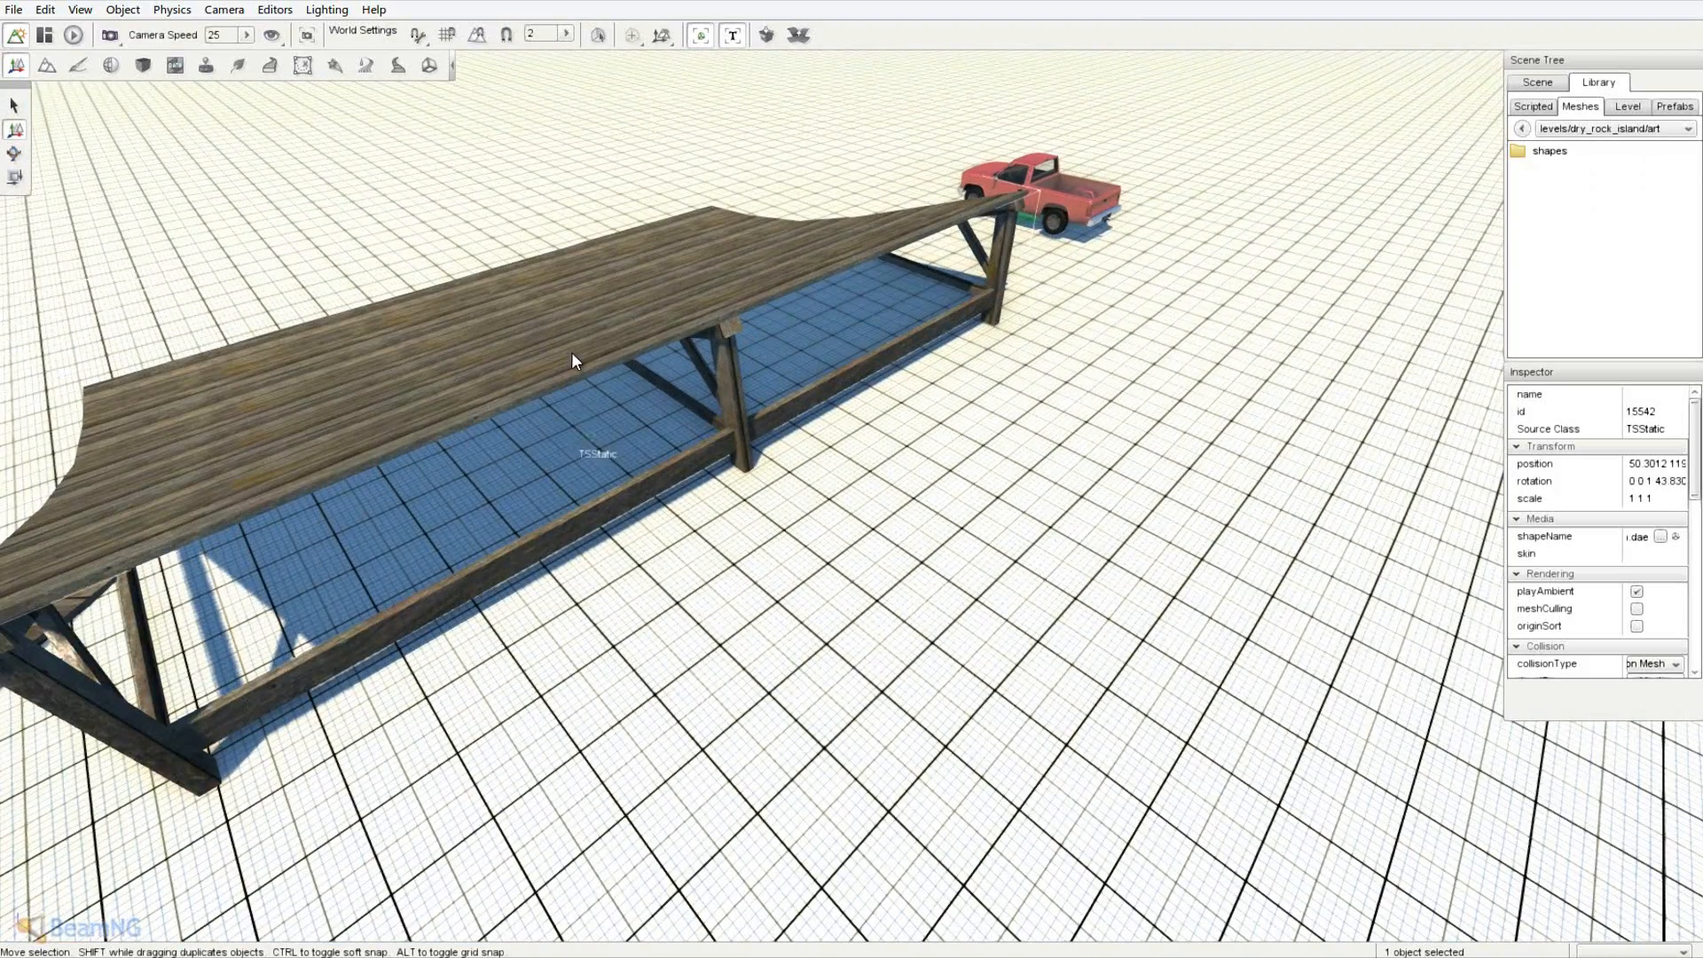
left_click(592, 438)
key("s")
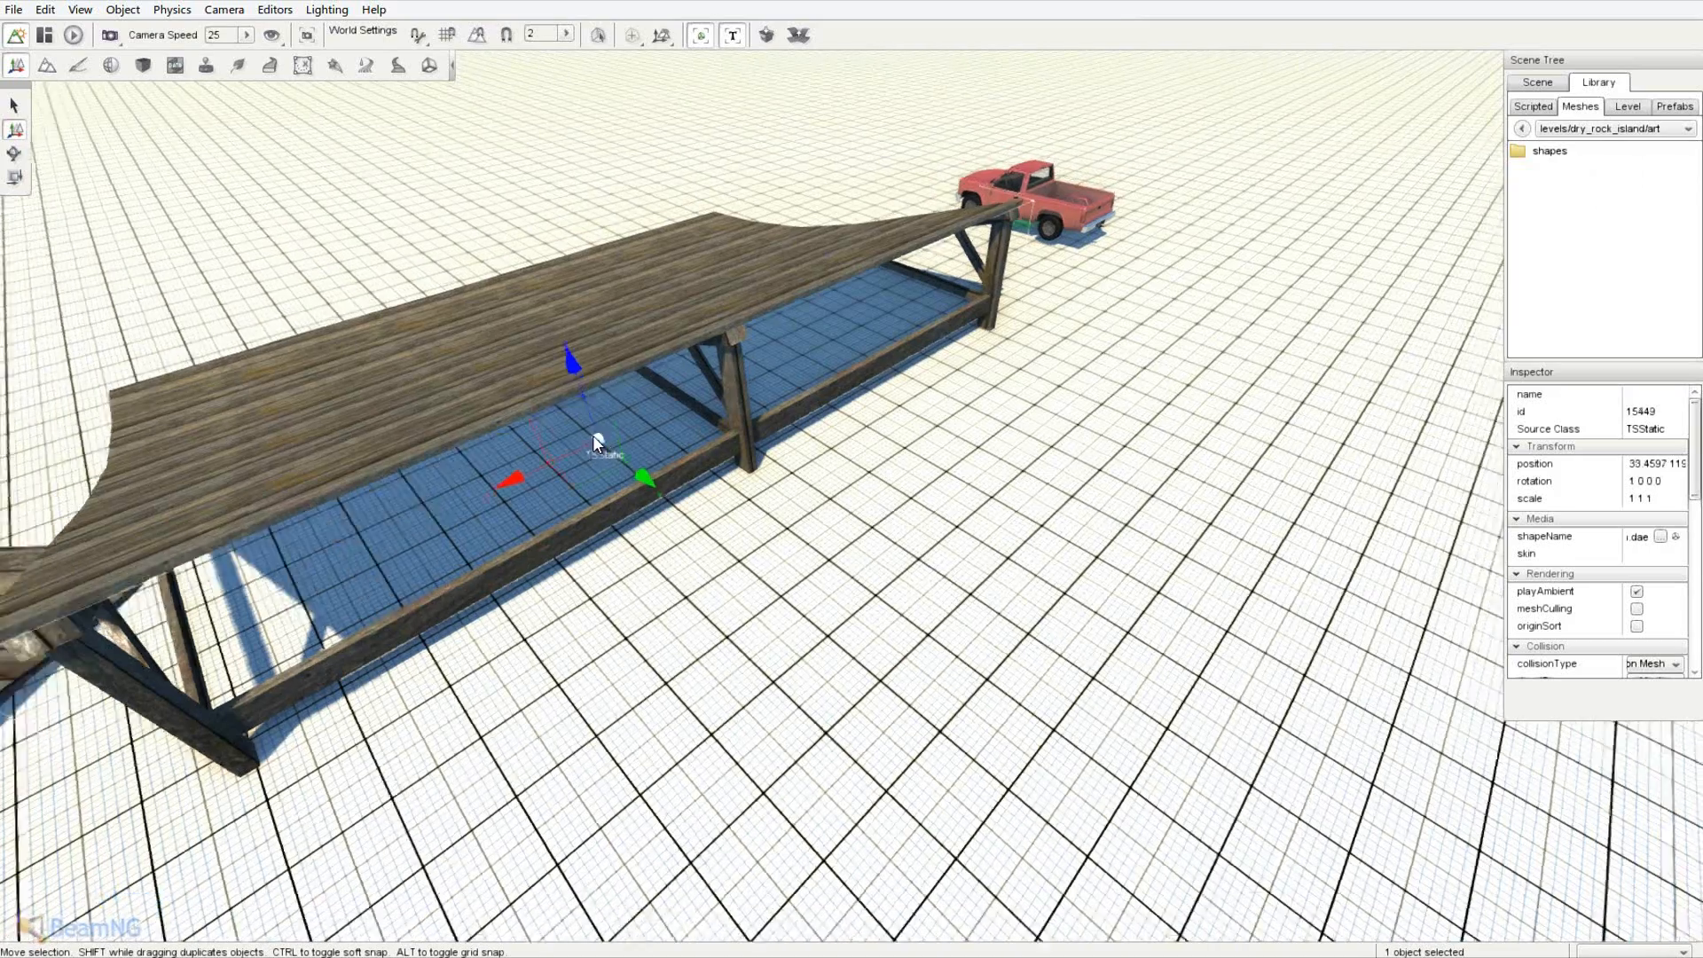
key("a")
right_click_drag(552, 366, 428, 266)
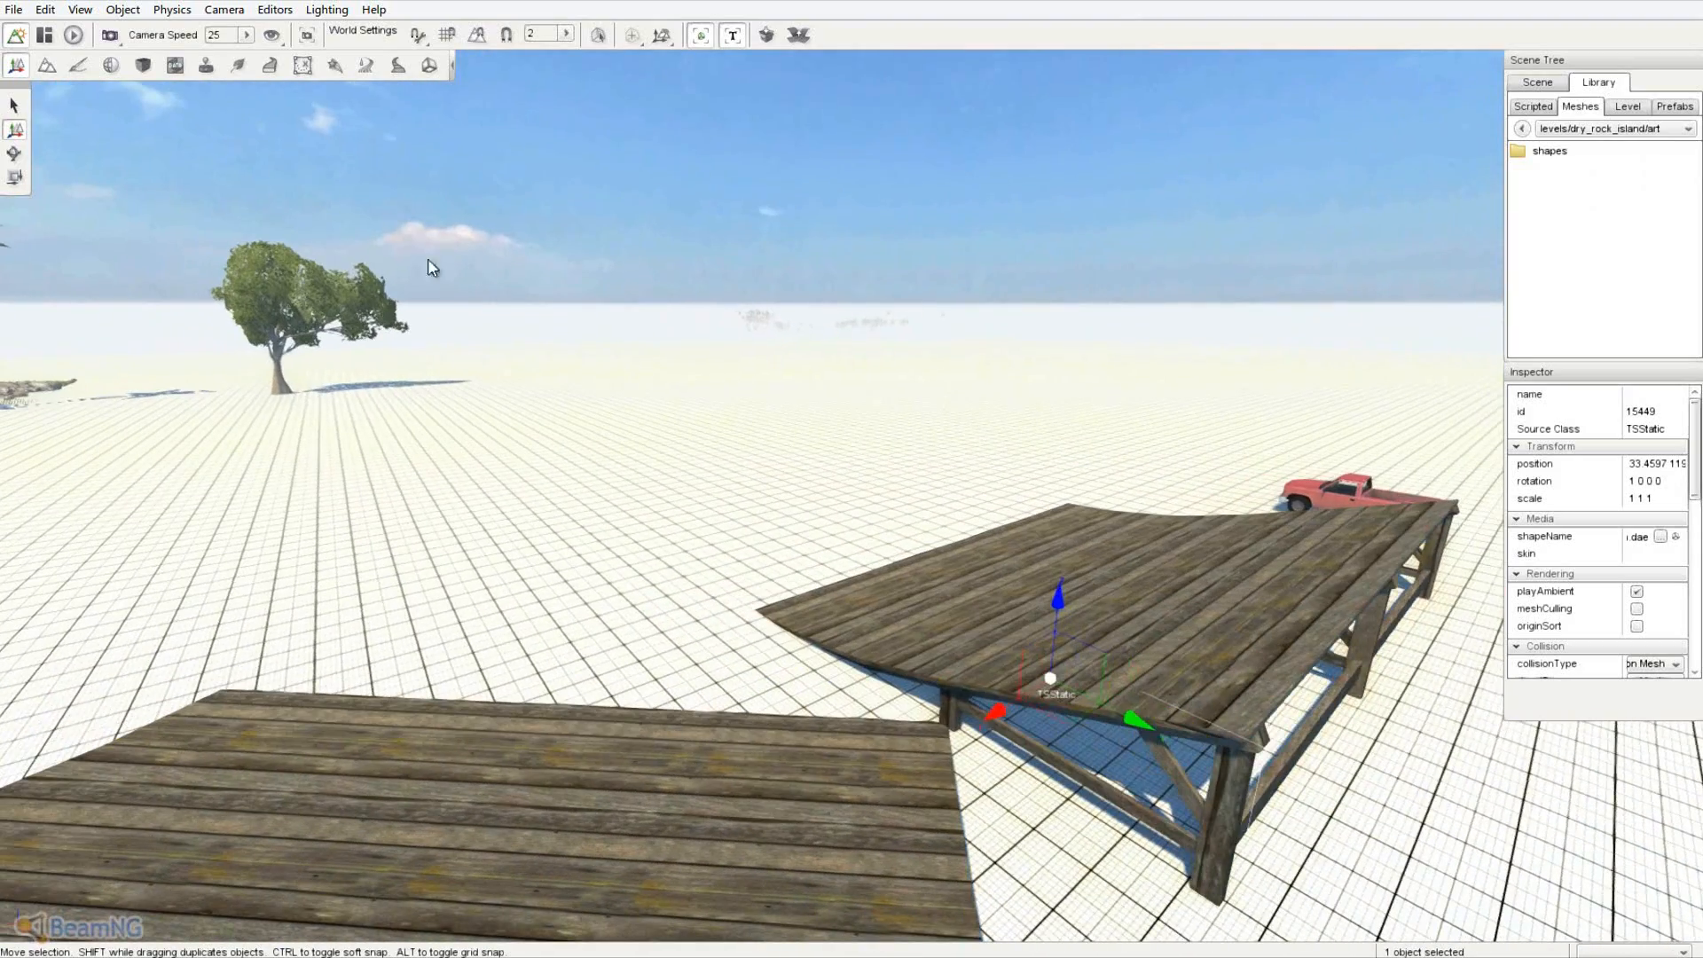
- Raise a tall terrain spike near the truck and ramps with the Raise Height tool
left_click(45, 67)
right_click_drag(621, 399, 852, 469)
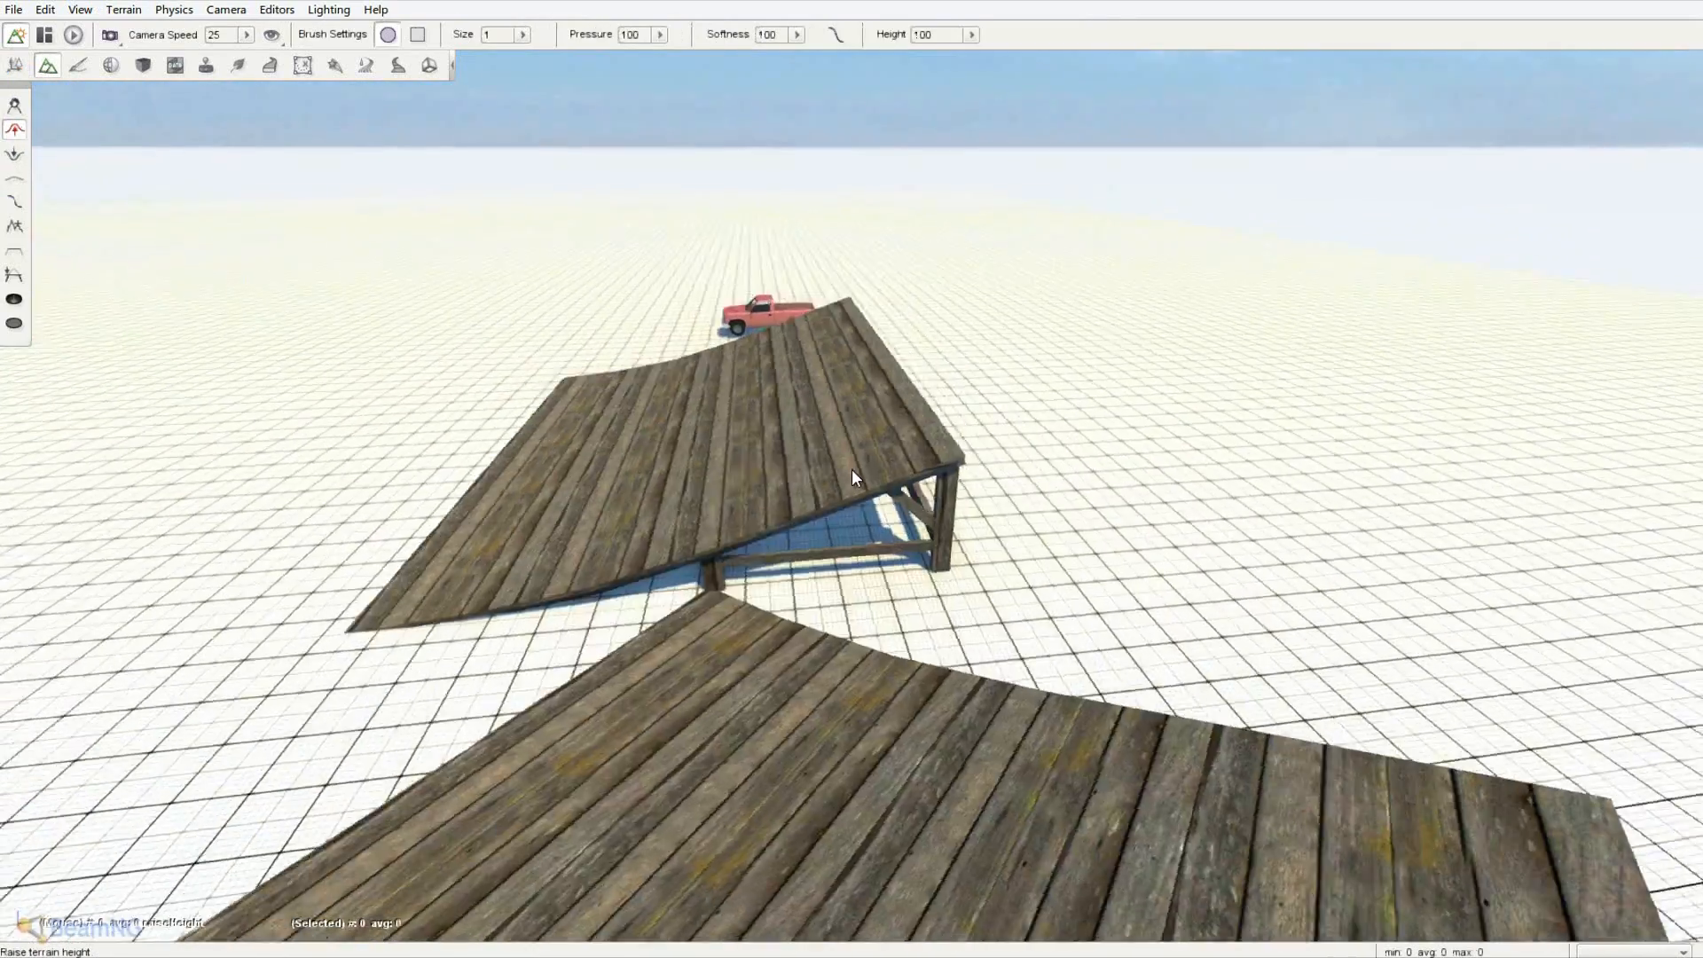
key("a")
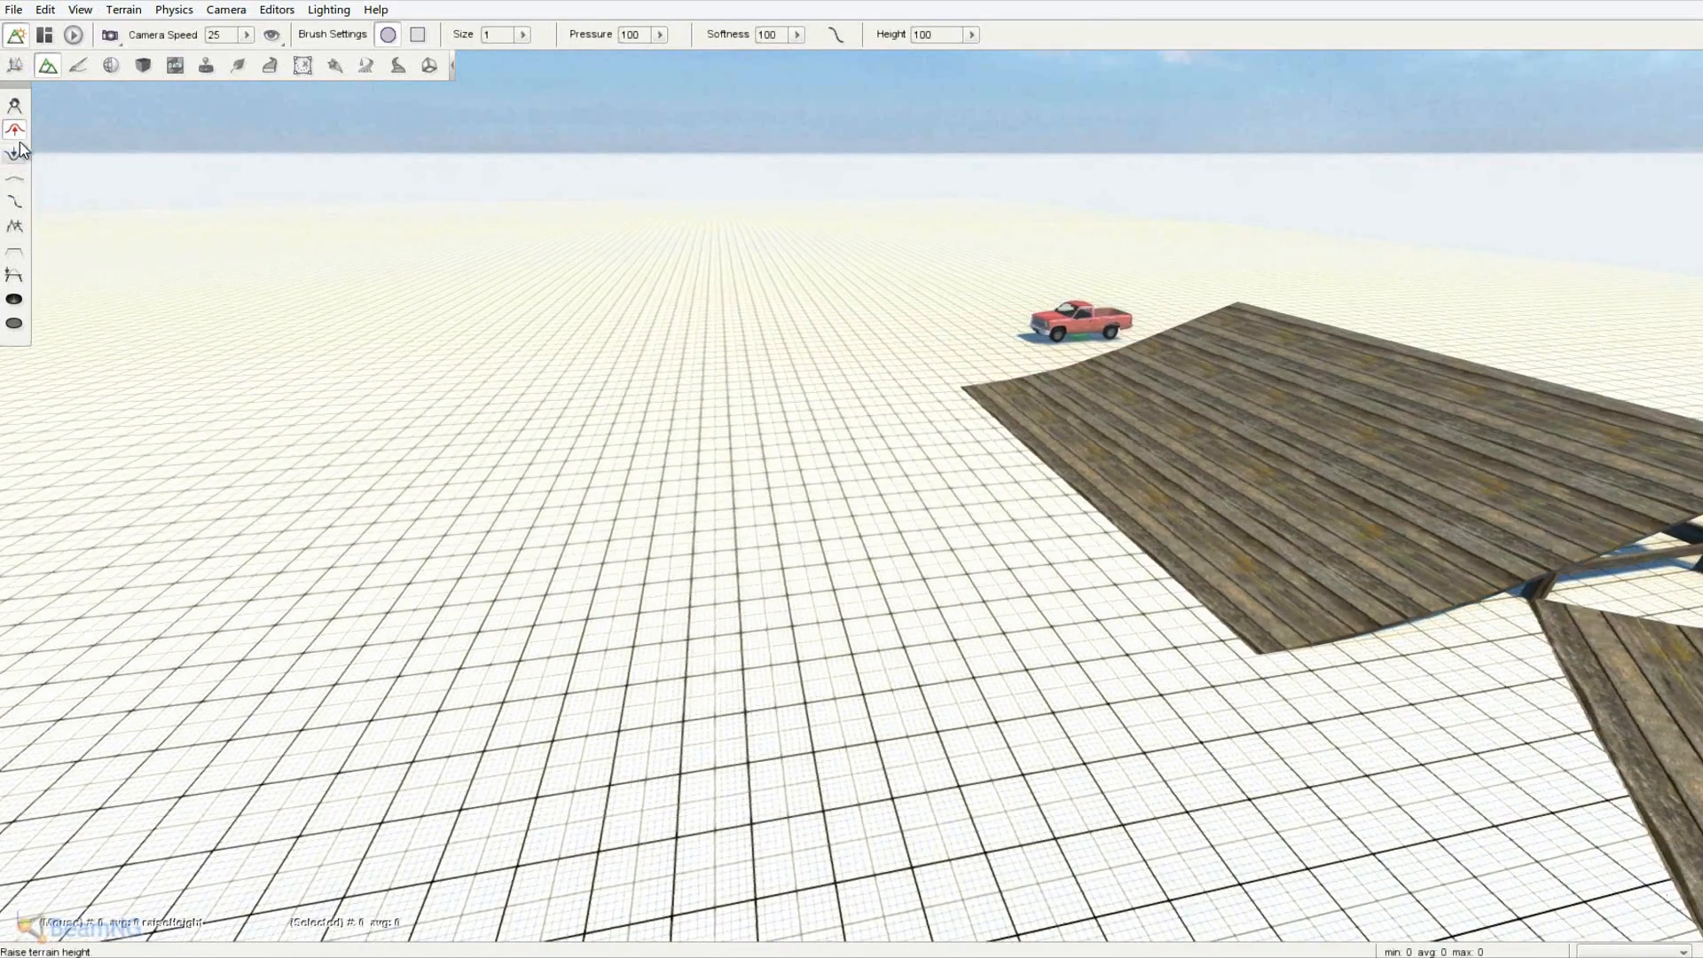
key("a")
key("s")
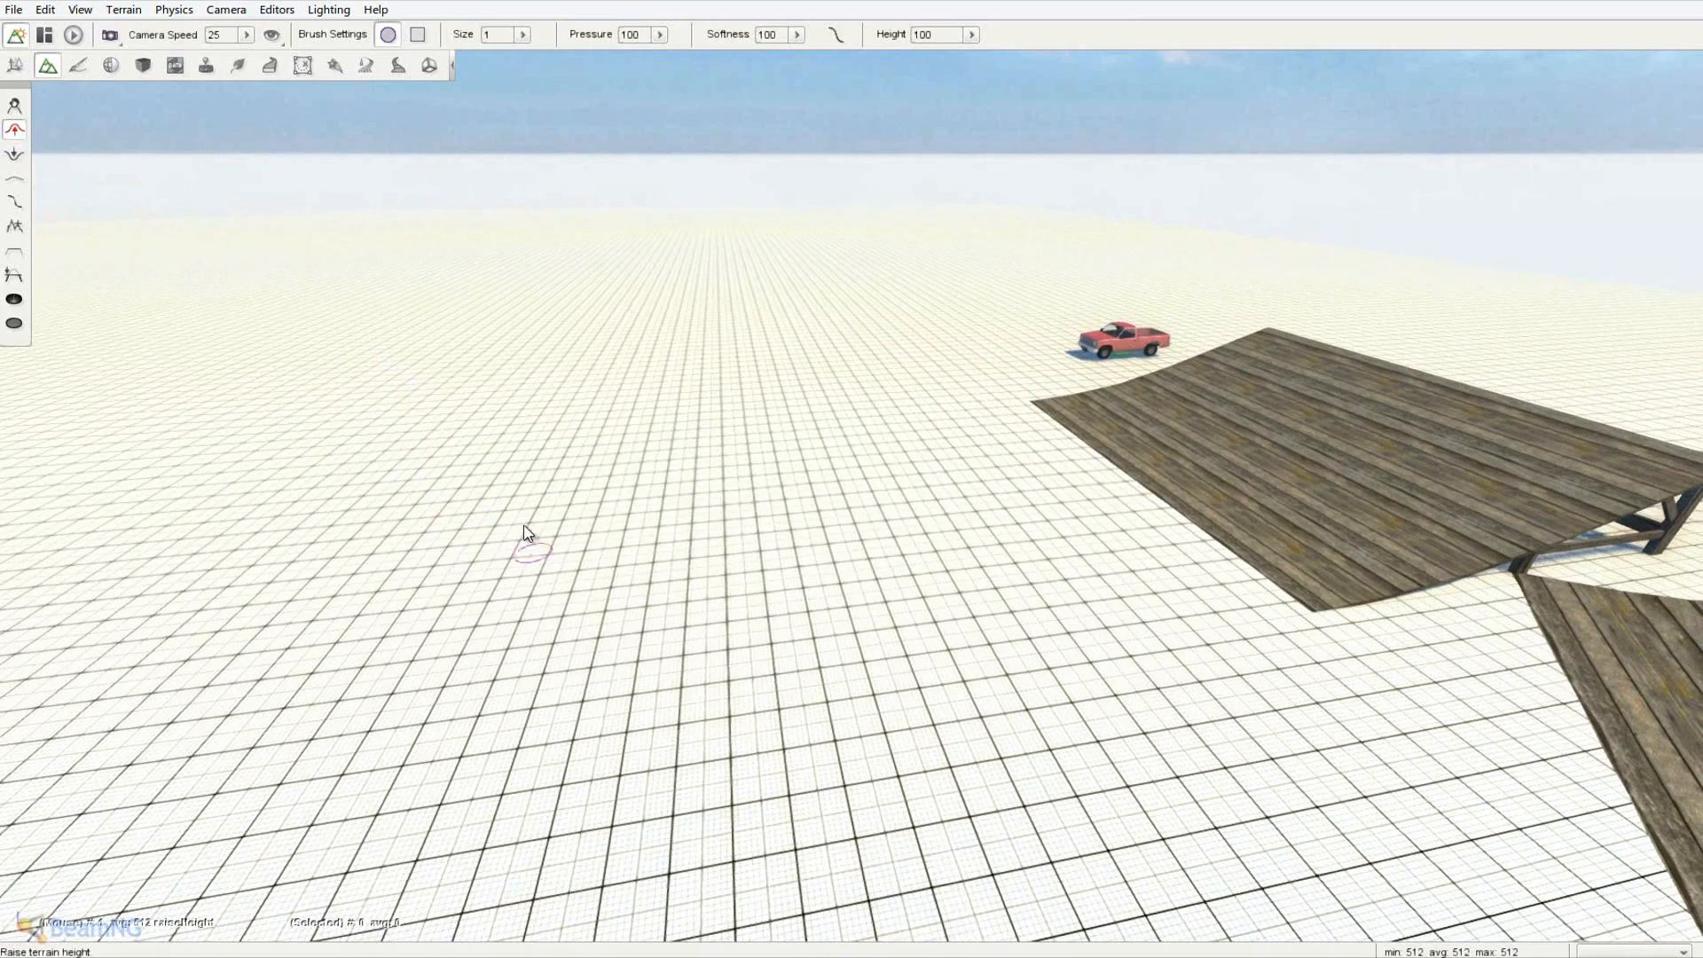
key("w")
right_click_drag(600, 560, 654, 503)
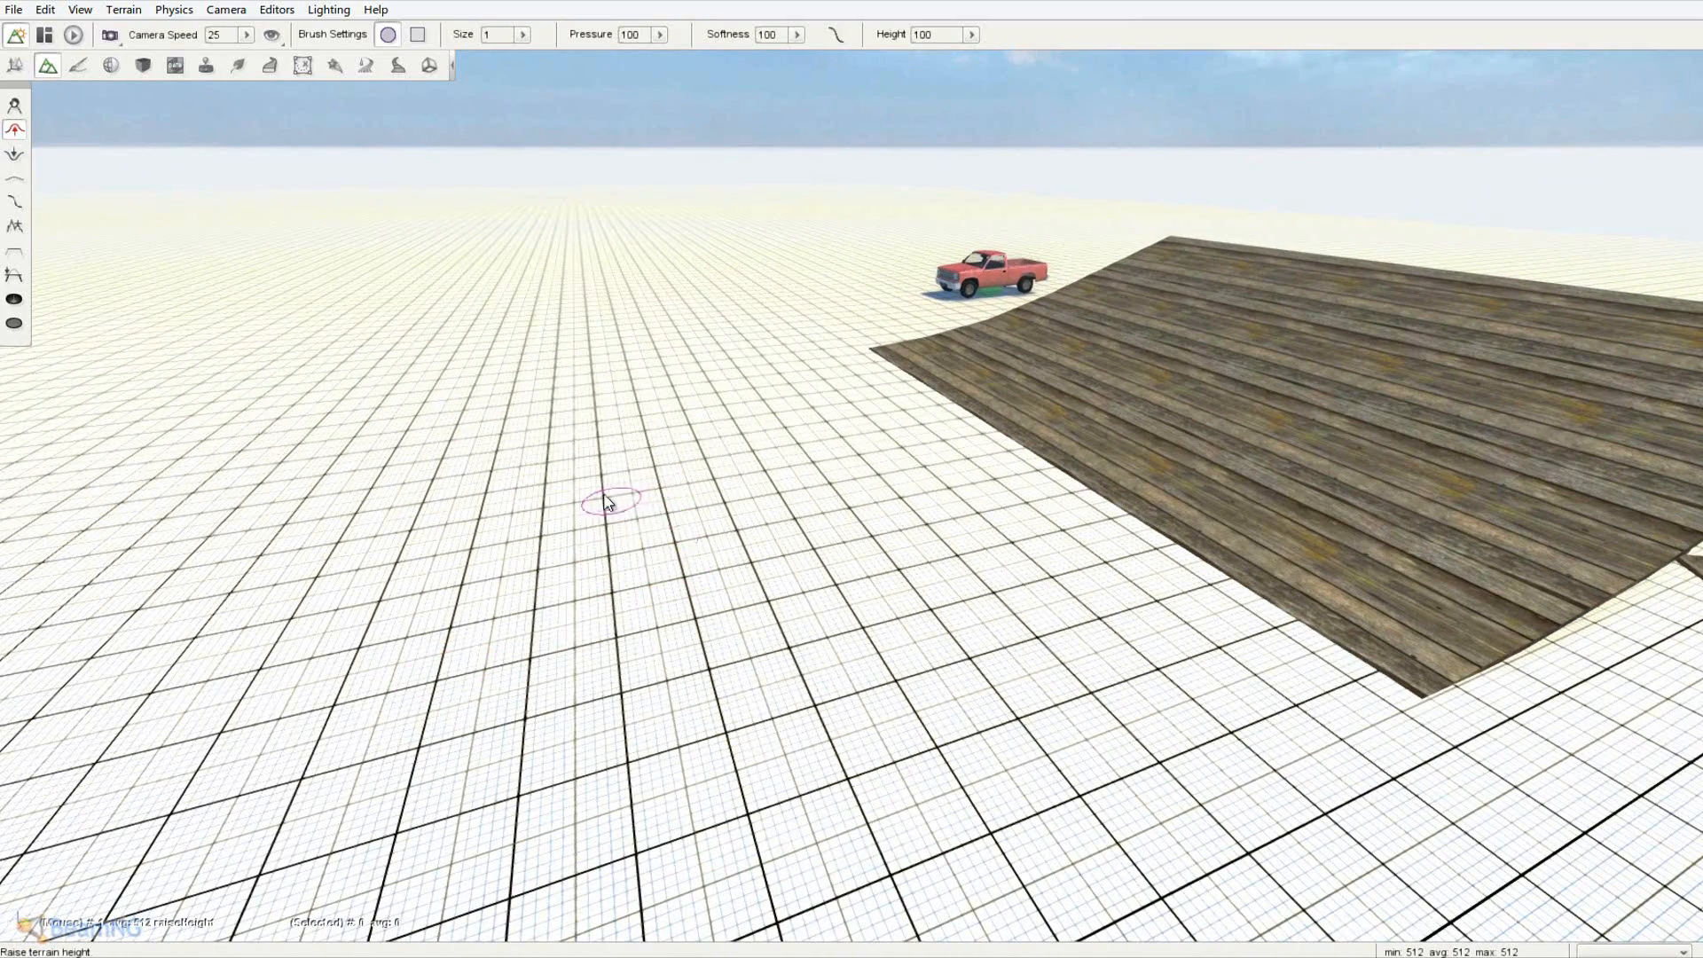
left_click_drag(604, 501, 605, 502)
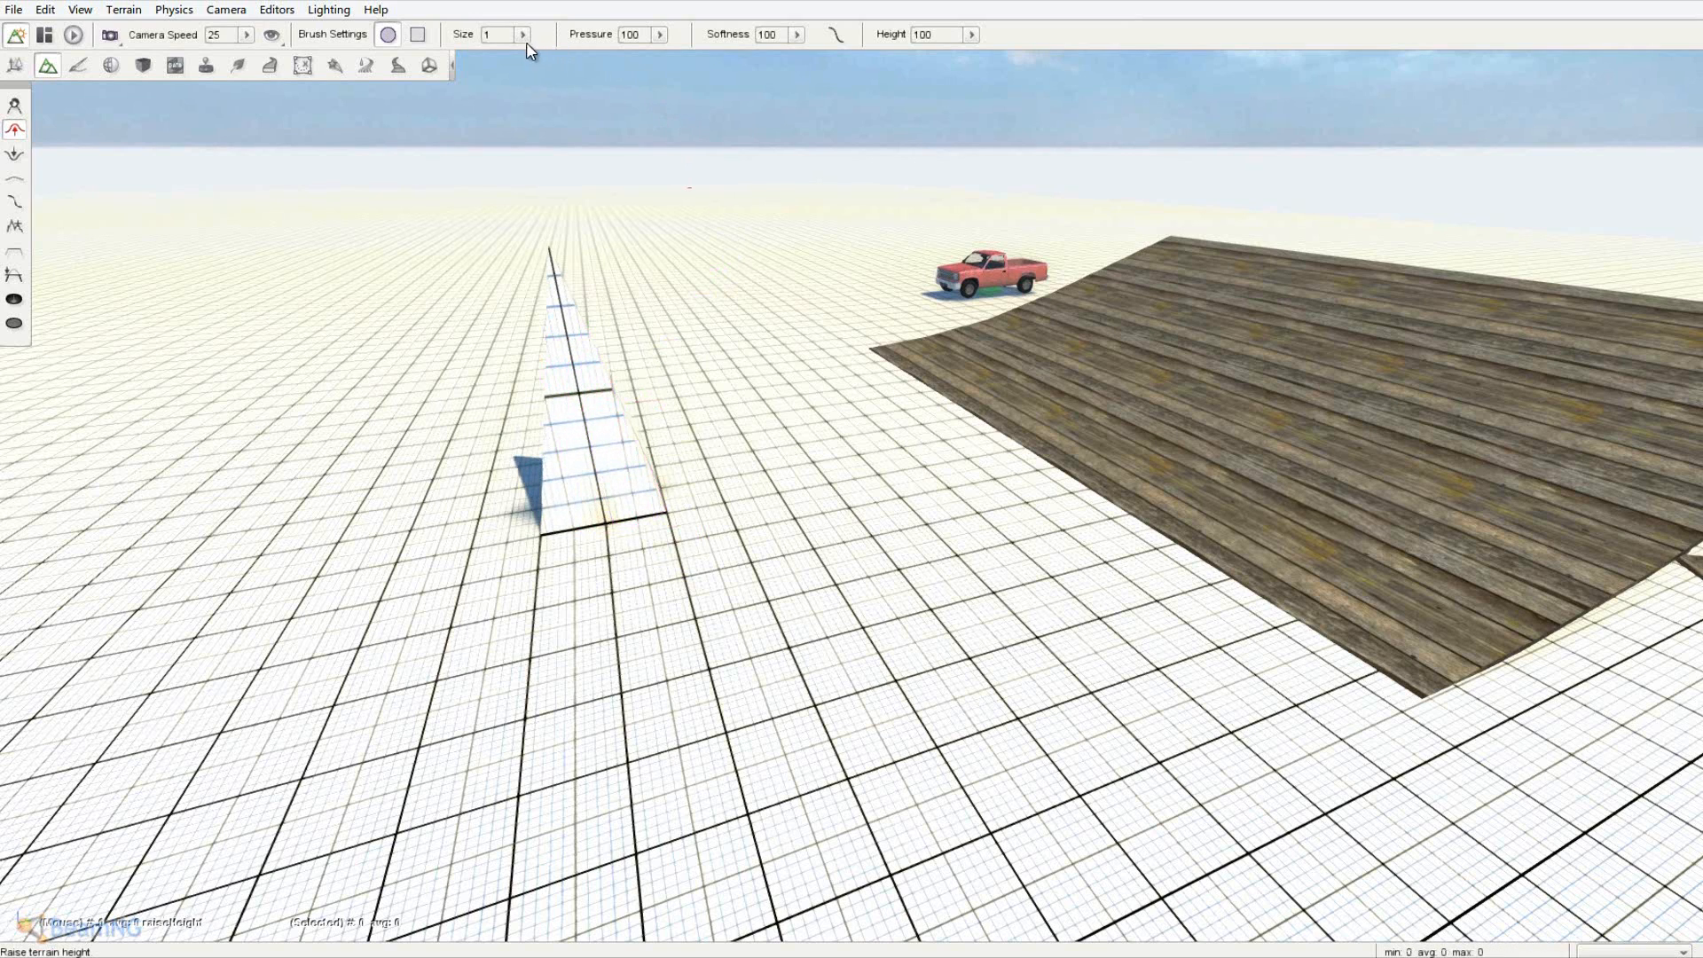
- Enlarge the terrain brush size and build up a rounded mound
left_click_drag(473, 57, 494, 59)
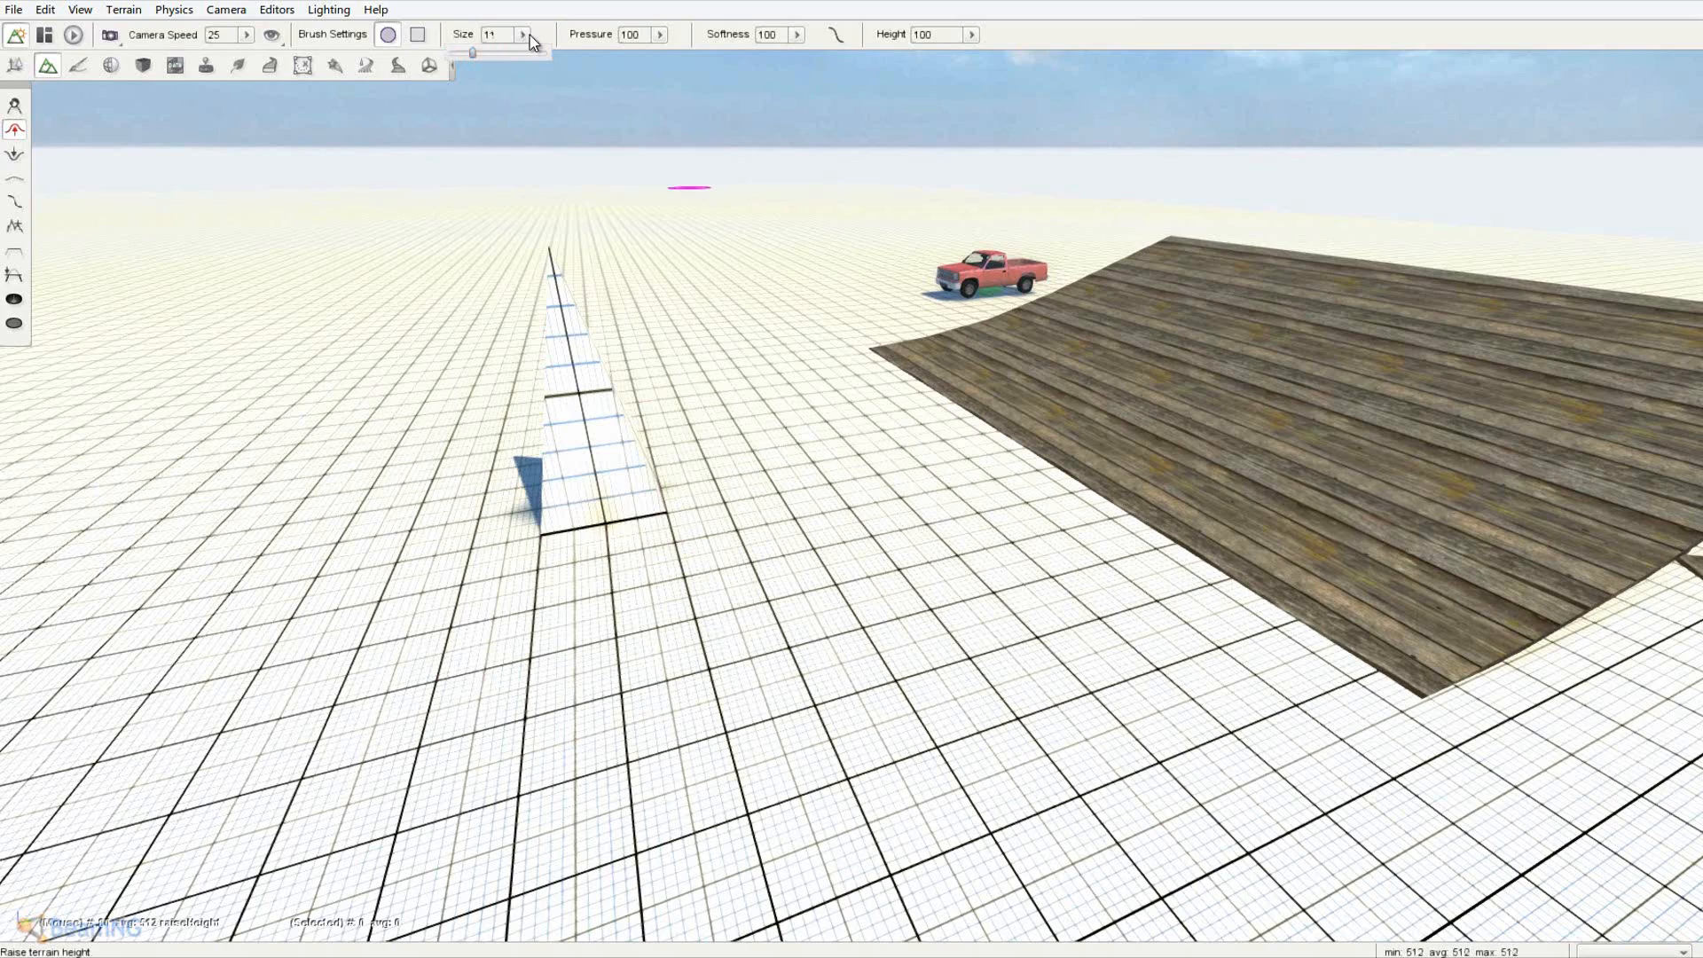
left_click(530, 35)
key("a")
right_click_drag(467, 188, 855, 474)
key("s")
mouse_move(535, 272)
left_mouse_down()
mouse_move(506, 338)
mouse_move(593, 407)
mouse_move(487, 399)
mouse_move(372, 360)
left_mouse_up()
key("d")
right_click_drag(355, 293, 850, 470)
key("w")
key("d")
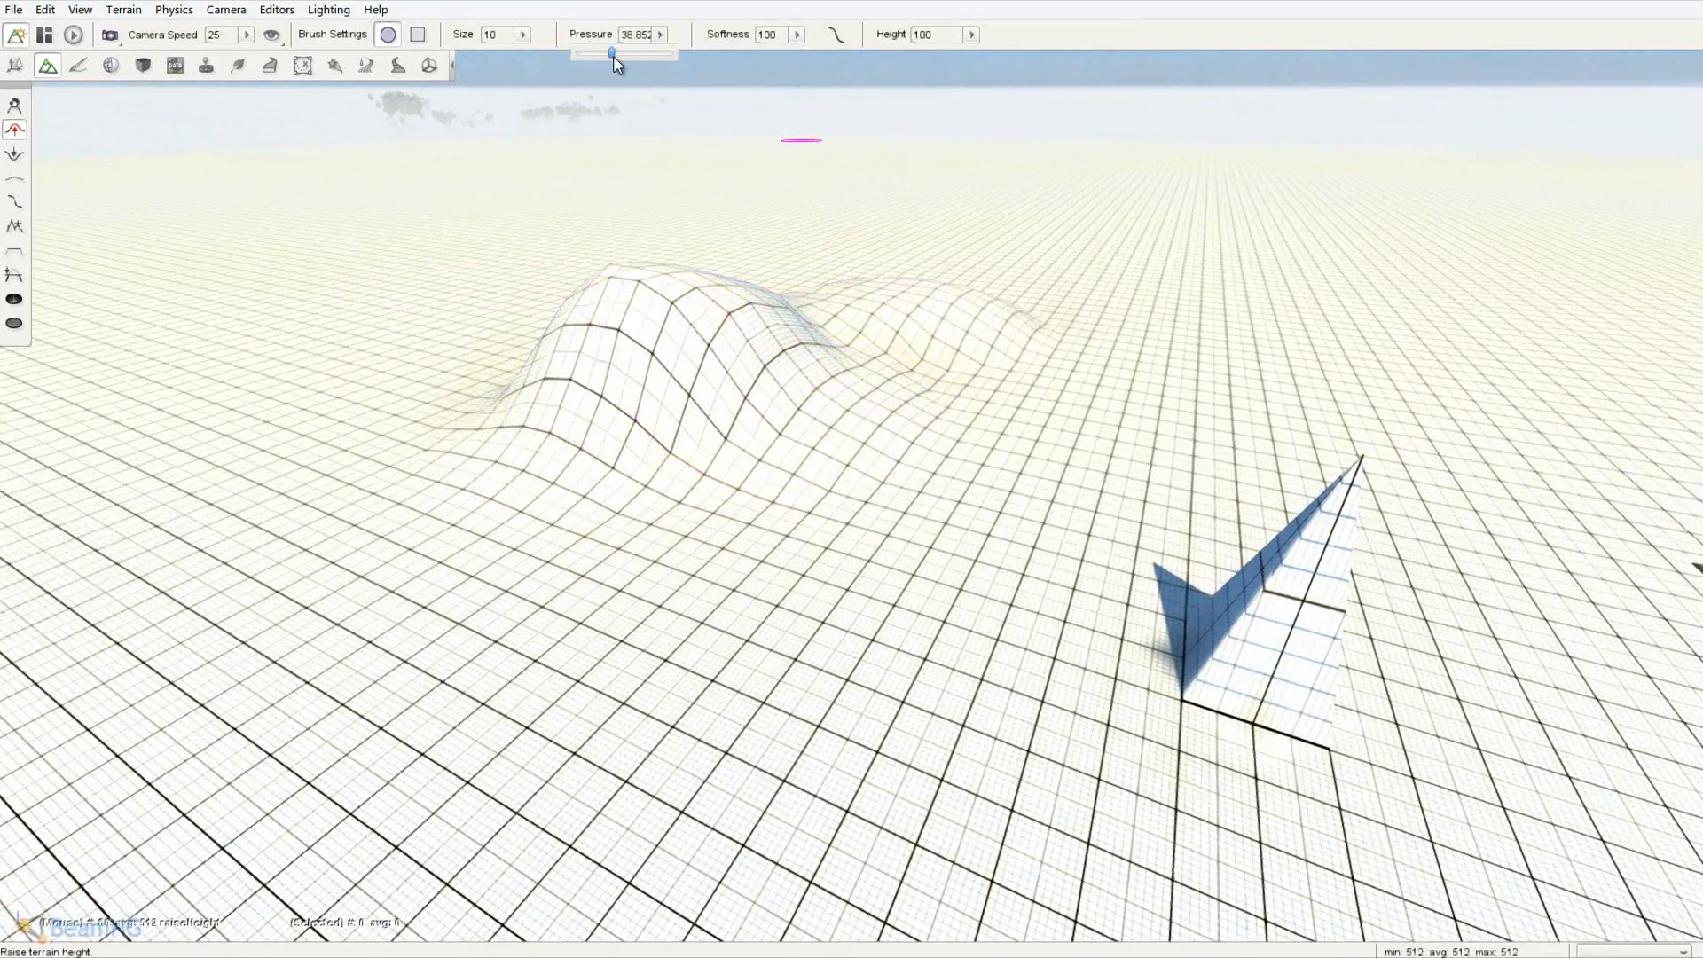
- Lower brush pressure to 20.411 and raise more hills around the mound
left_click_drag(598, 59, 593, 58)
left_click(662, 35)
right_click_drag(675, 195, 852, 472)
mouse_move(605, 196)
left_mouse_down()
mouse_move(605, 232)
mouse_move(460, 282)
mouse_move(445, 325)
mouse_move(482, 362)
left_mouse_up()
key("a")
right_click_drag(538, 367, 851, 472)
key("d")
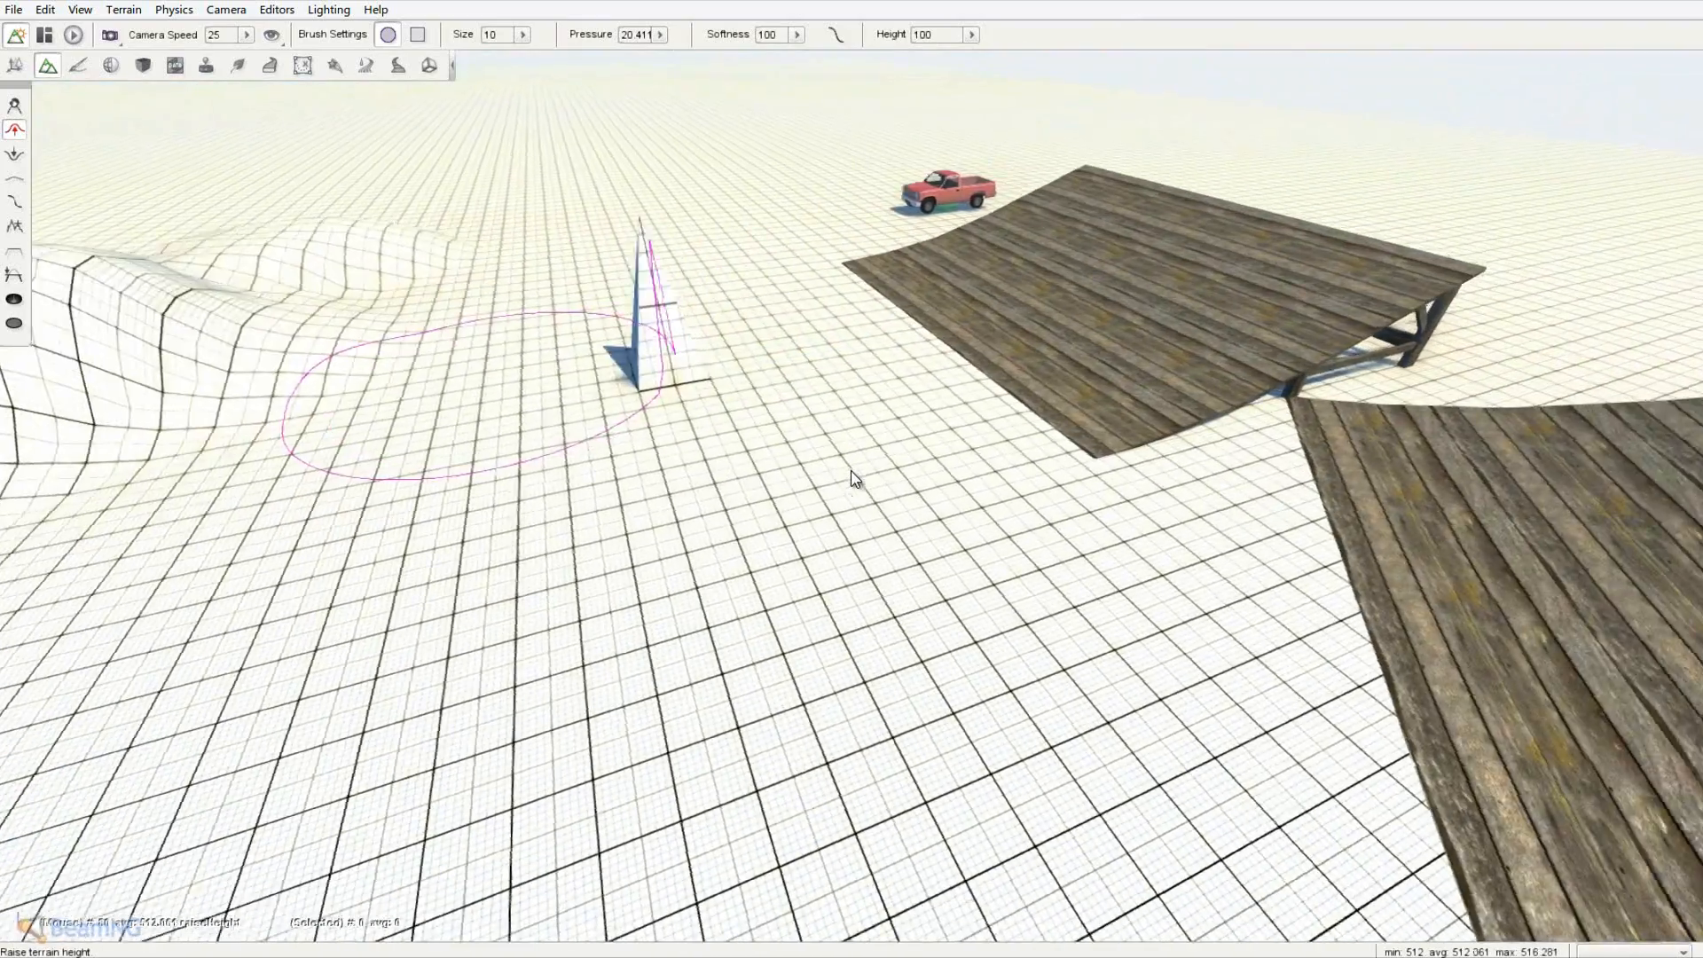
left_click(14, 157)
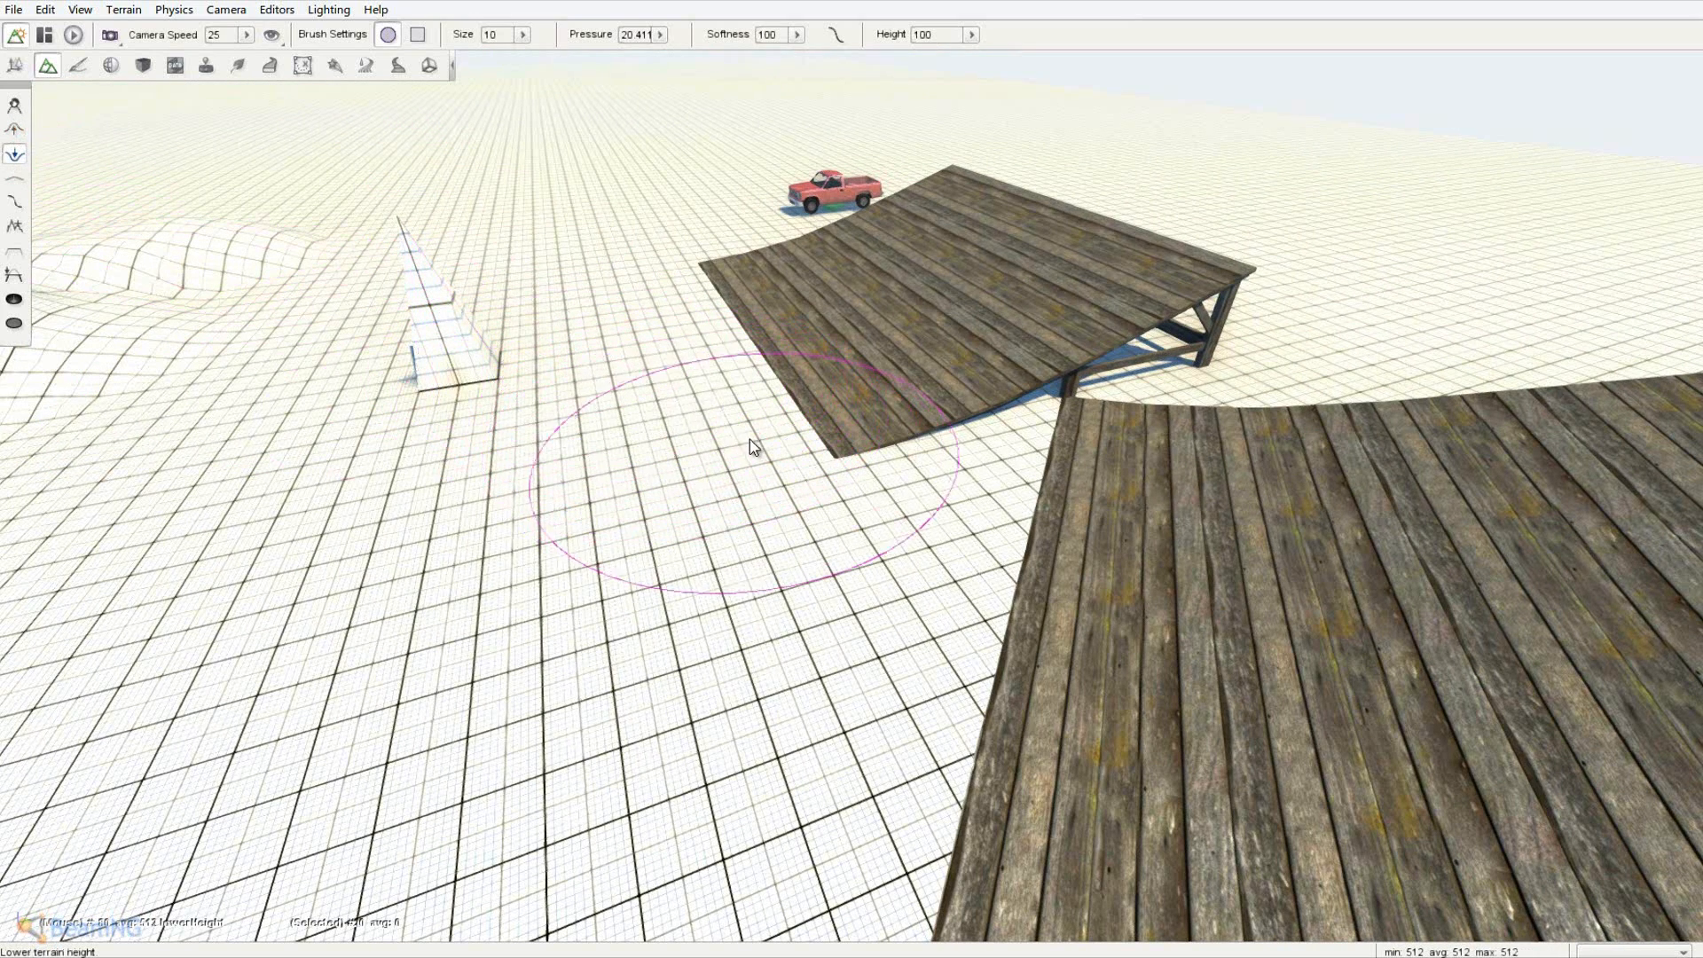
- Lower the ground beside the wooden ramp, including its left end
left_click_drag(748, 439, 590, 319)
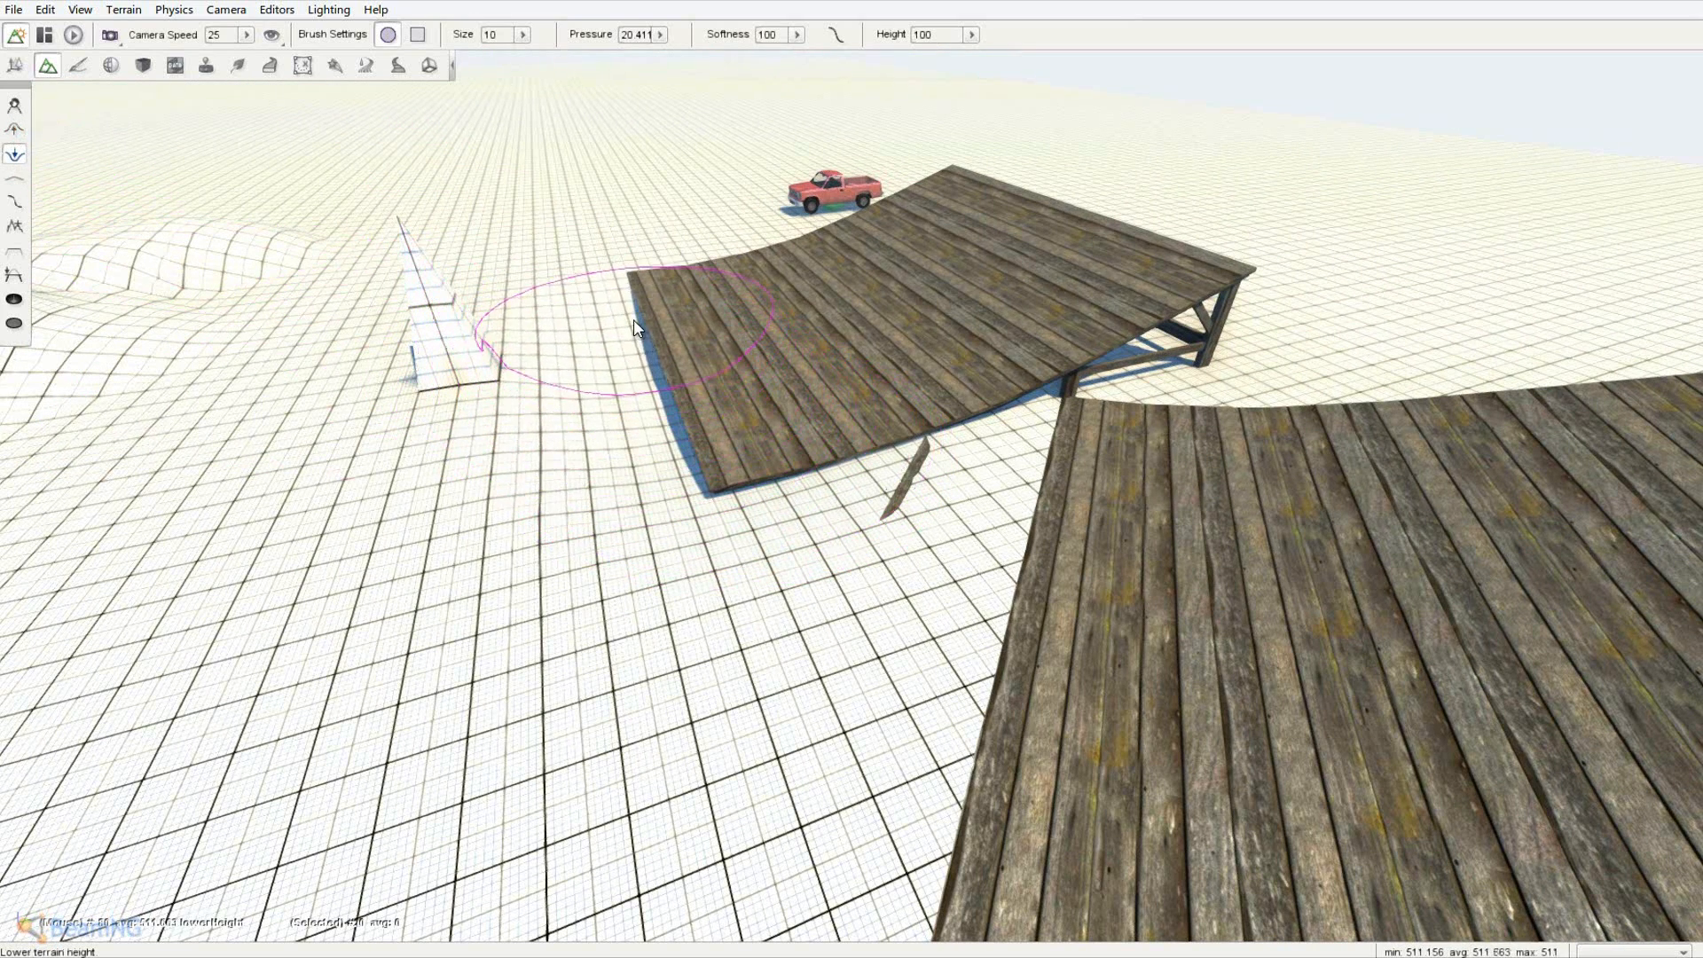
key("a")
right_click_drag(590, 319, 853, 479)
key("s")
key("w")
key("d")
key("w")
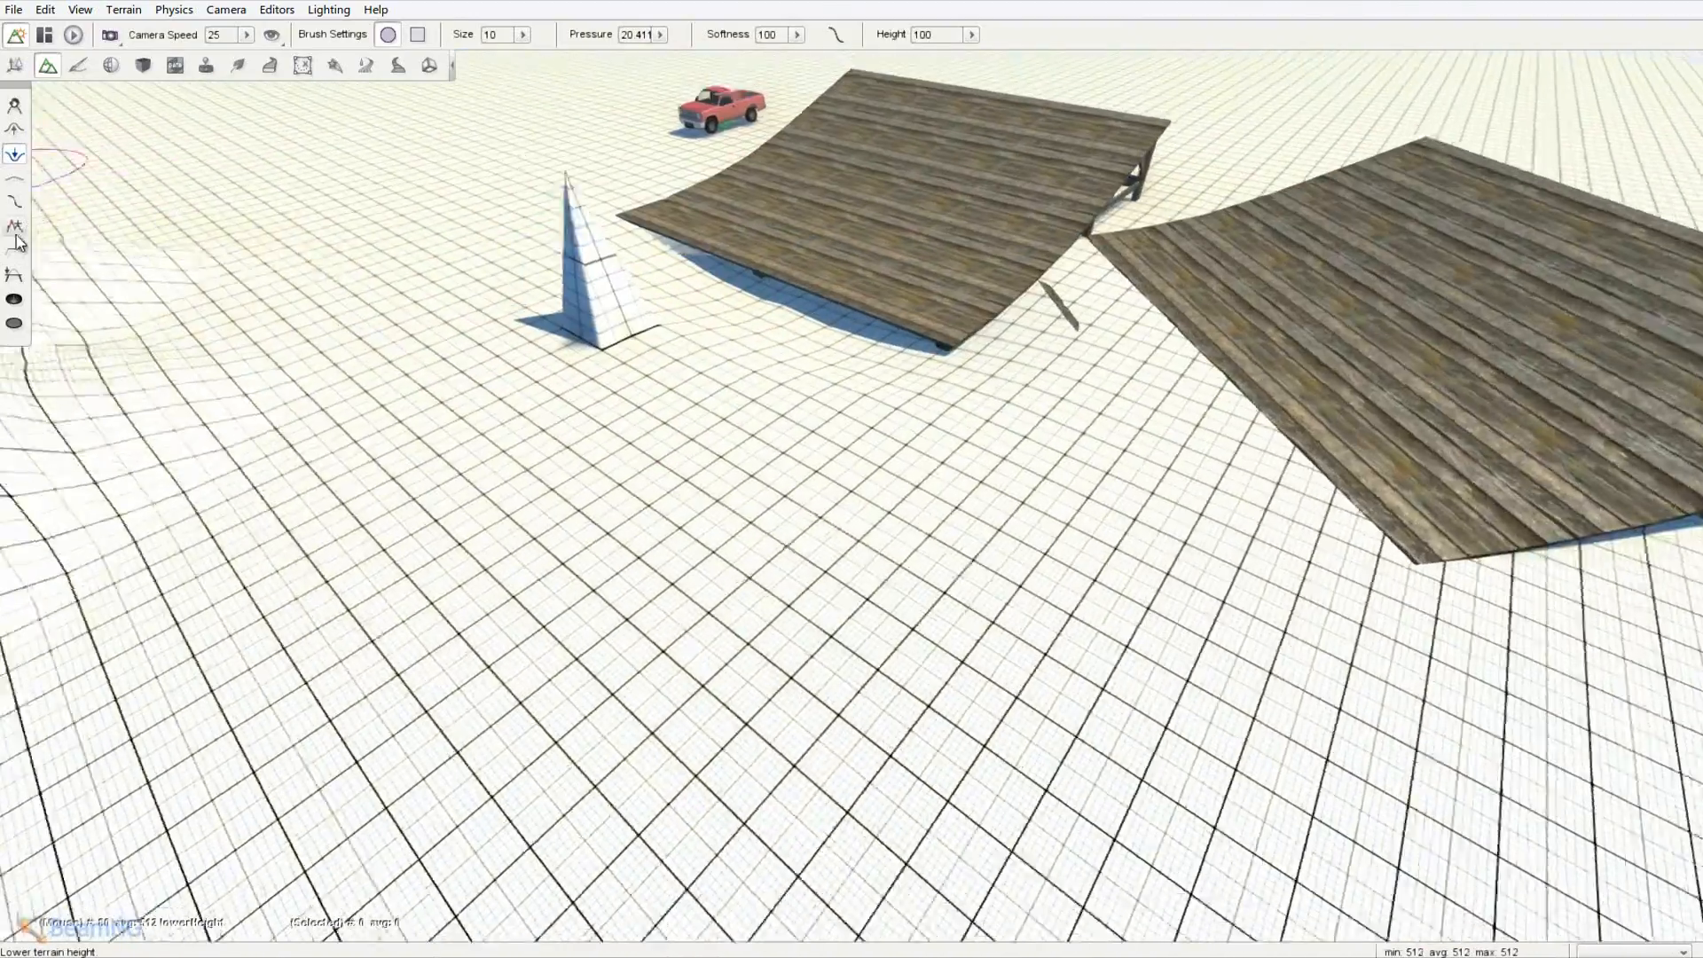
- Flatten the top and back of the large hill into a plateau with the Flatten tool
left_click(12, 251)
key("a")
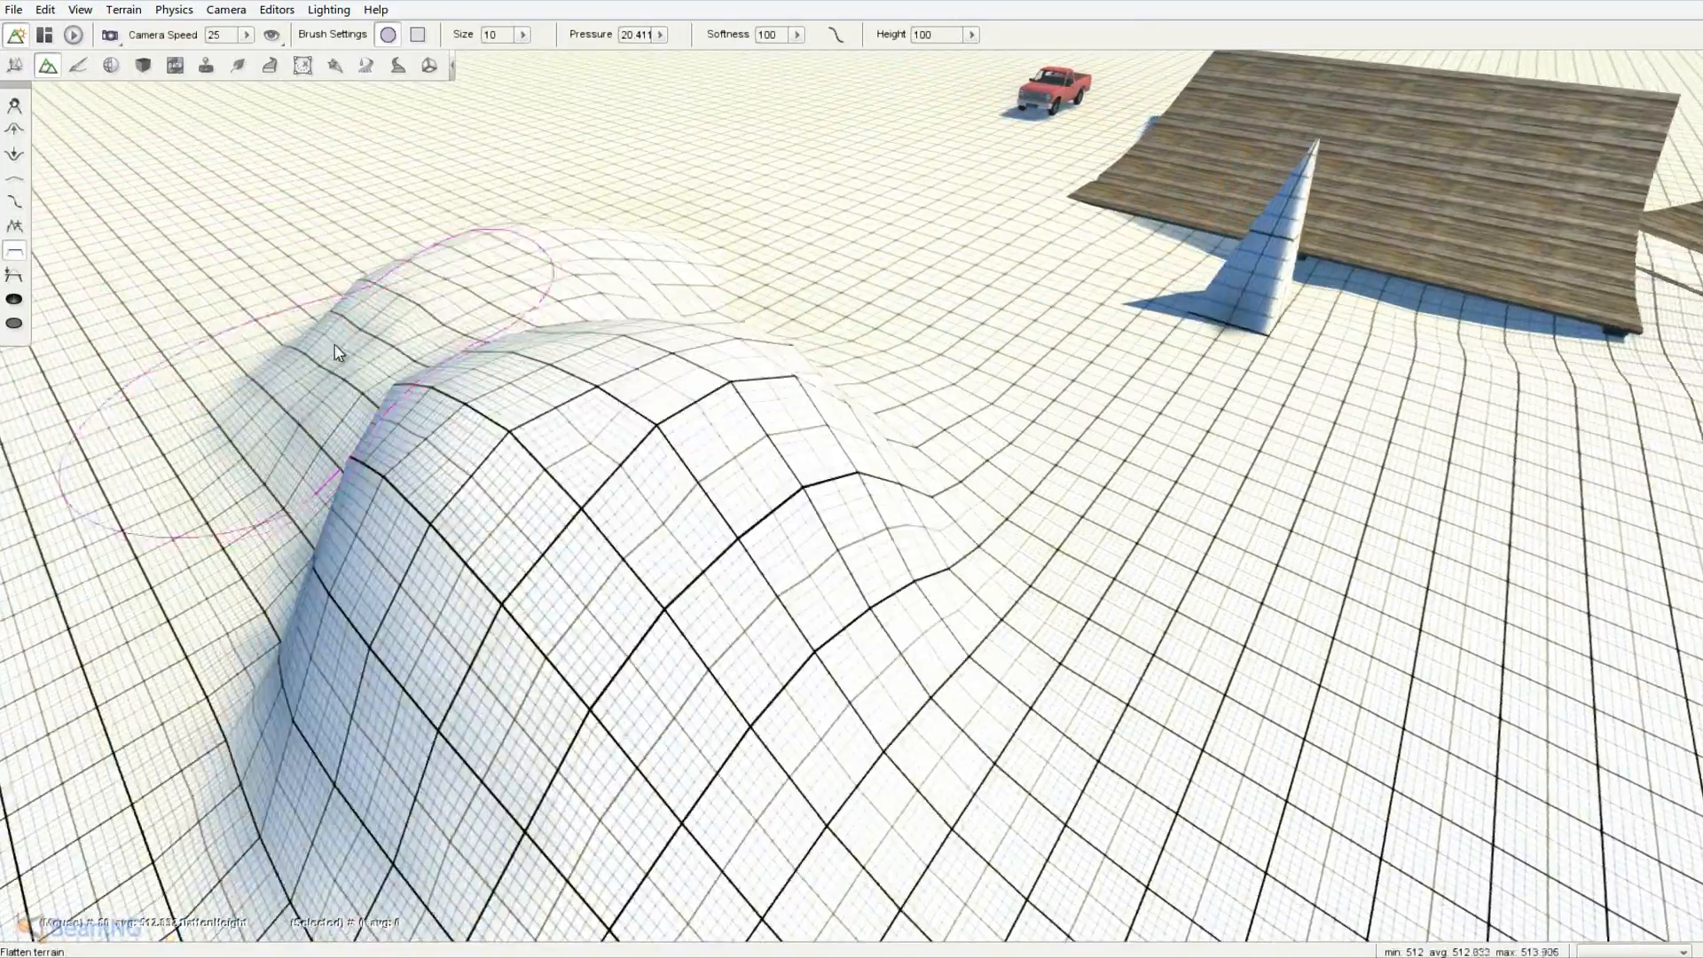
key("s")
left_click_drag(605, 463, 536, 333)
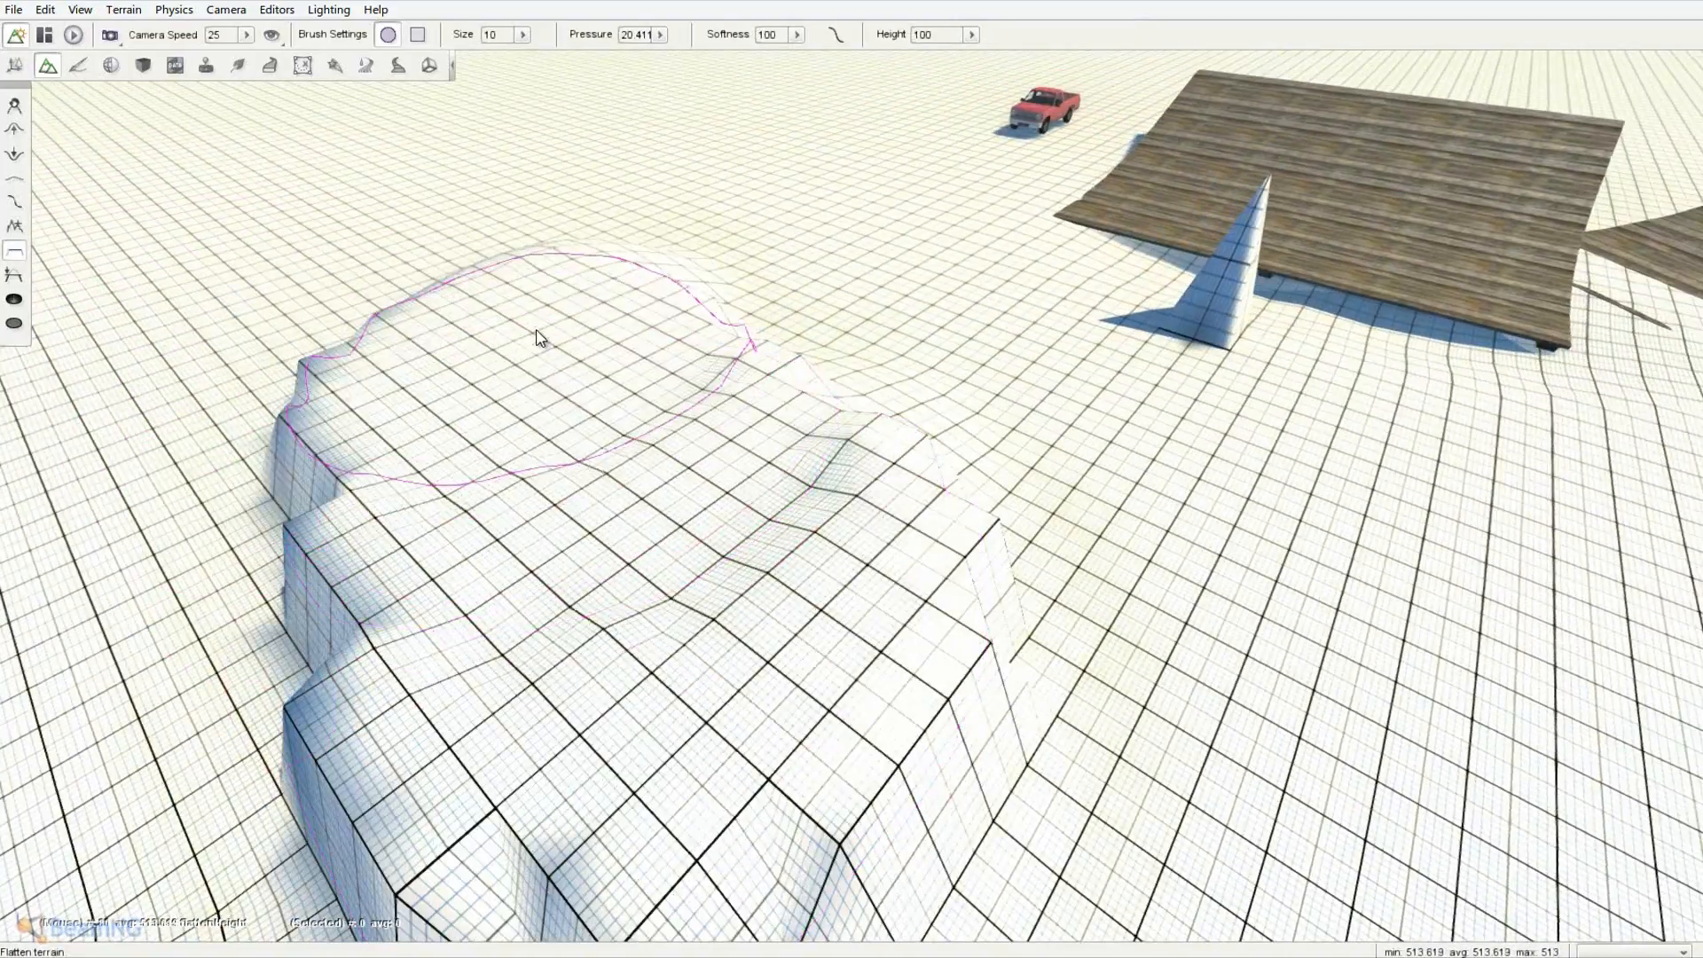
key("w")
right_click_drag(536, 333, 854, 478)
key("a")
key("s")
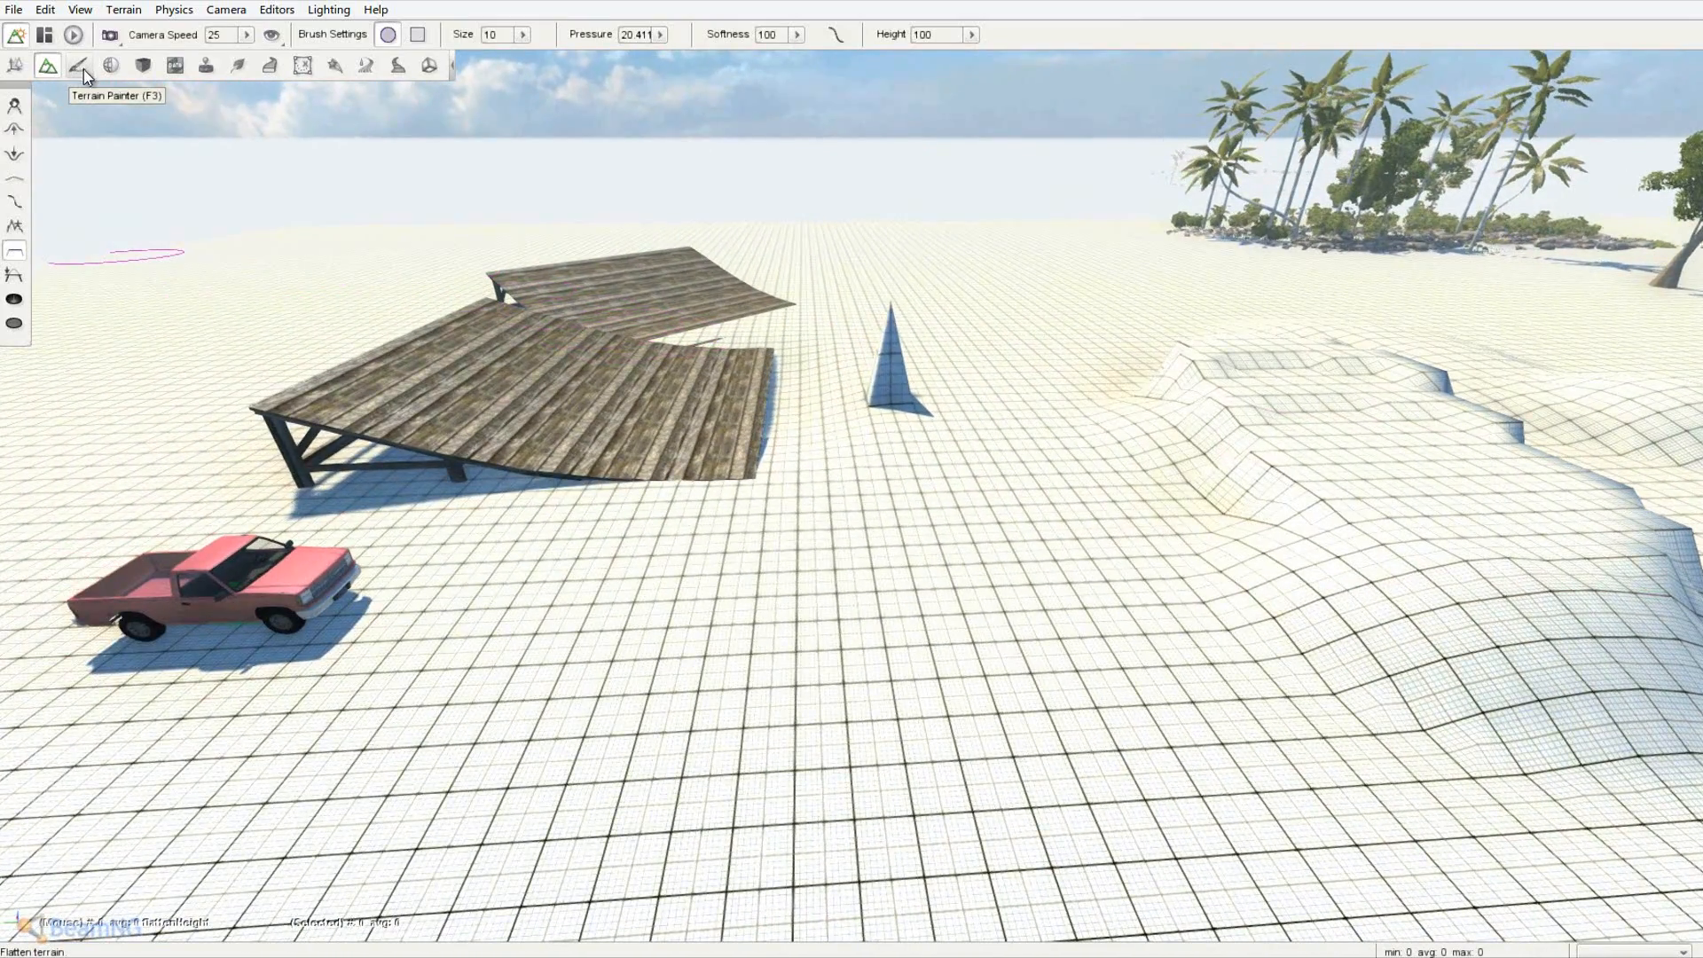
- Switch to the Terrain Painter and pull back to see the whole scene
left_click(83, 69)
right_click_drag(556, 259, 852, 471)
key("s")
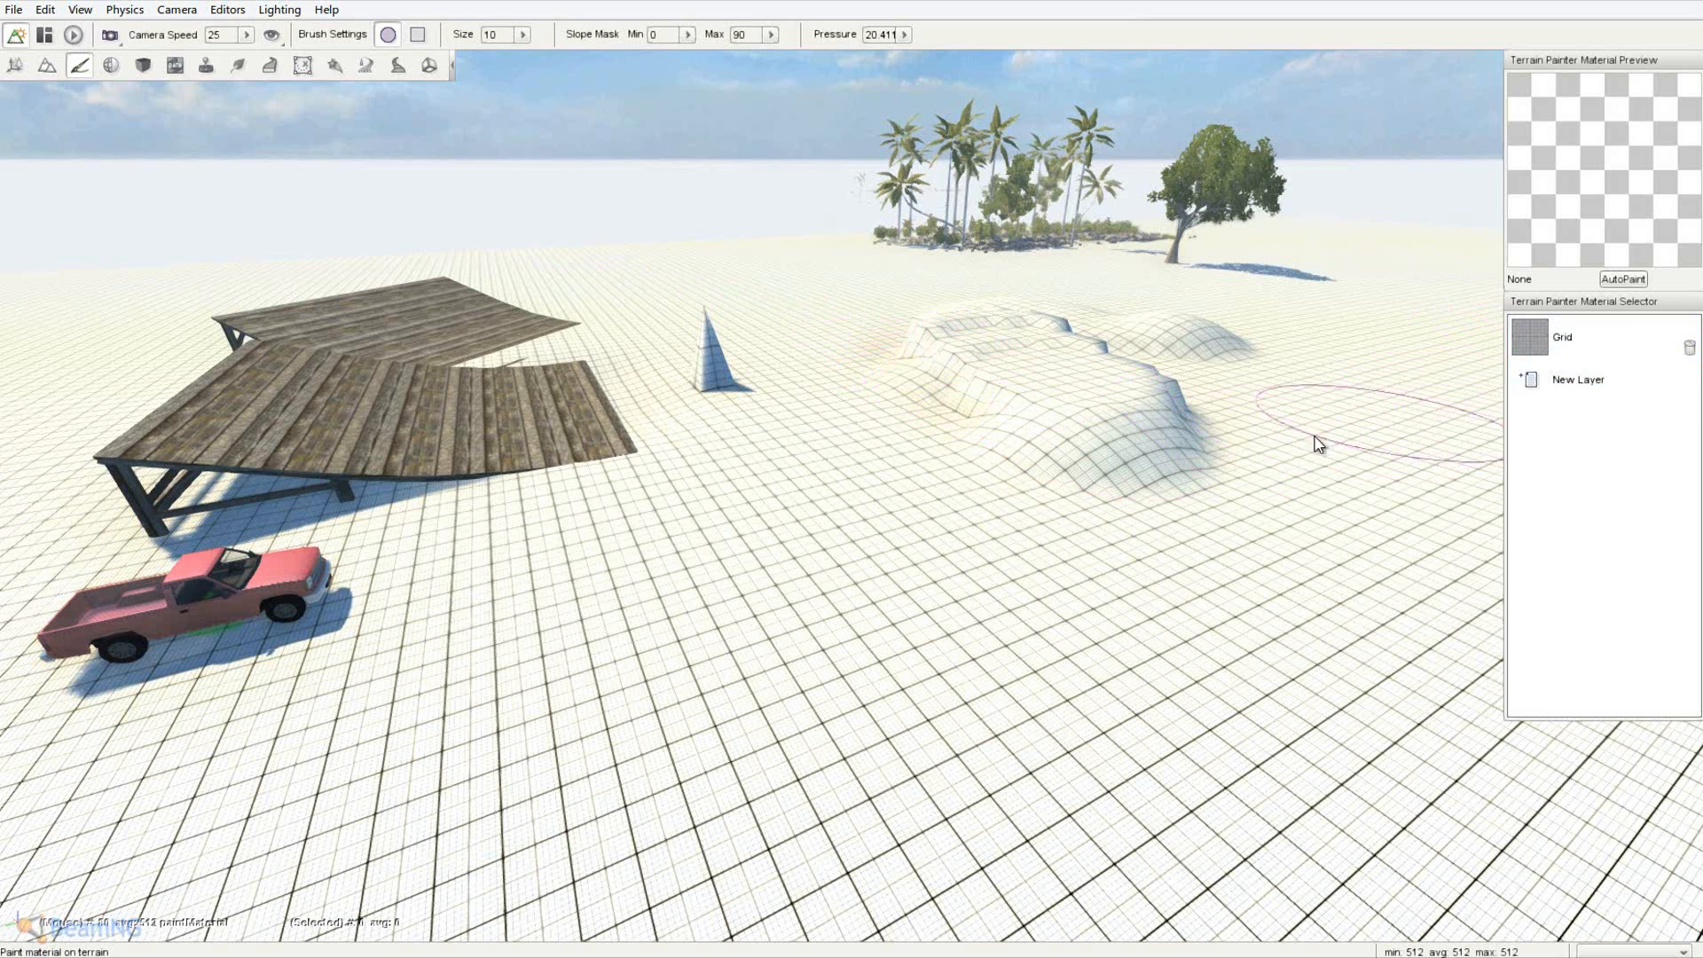
- Add the second Grass material as a new paint layer after comparing Rock, RockyDirt and Grid
left_click(1583, 396)
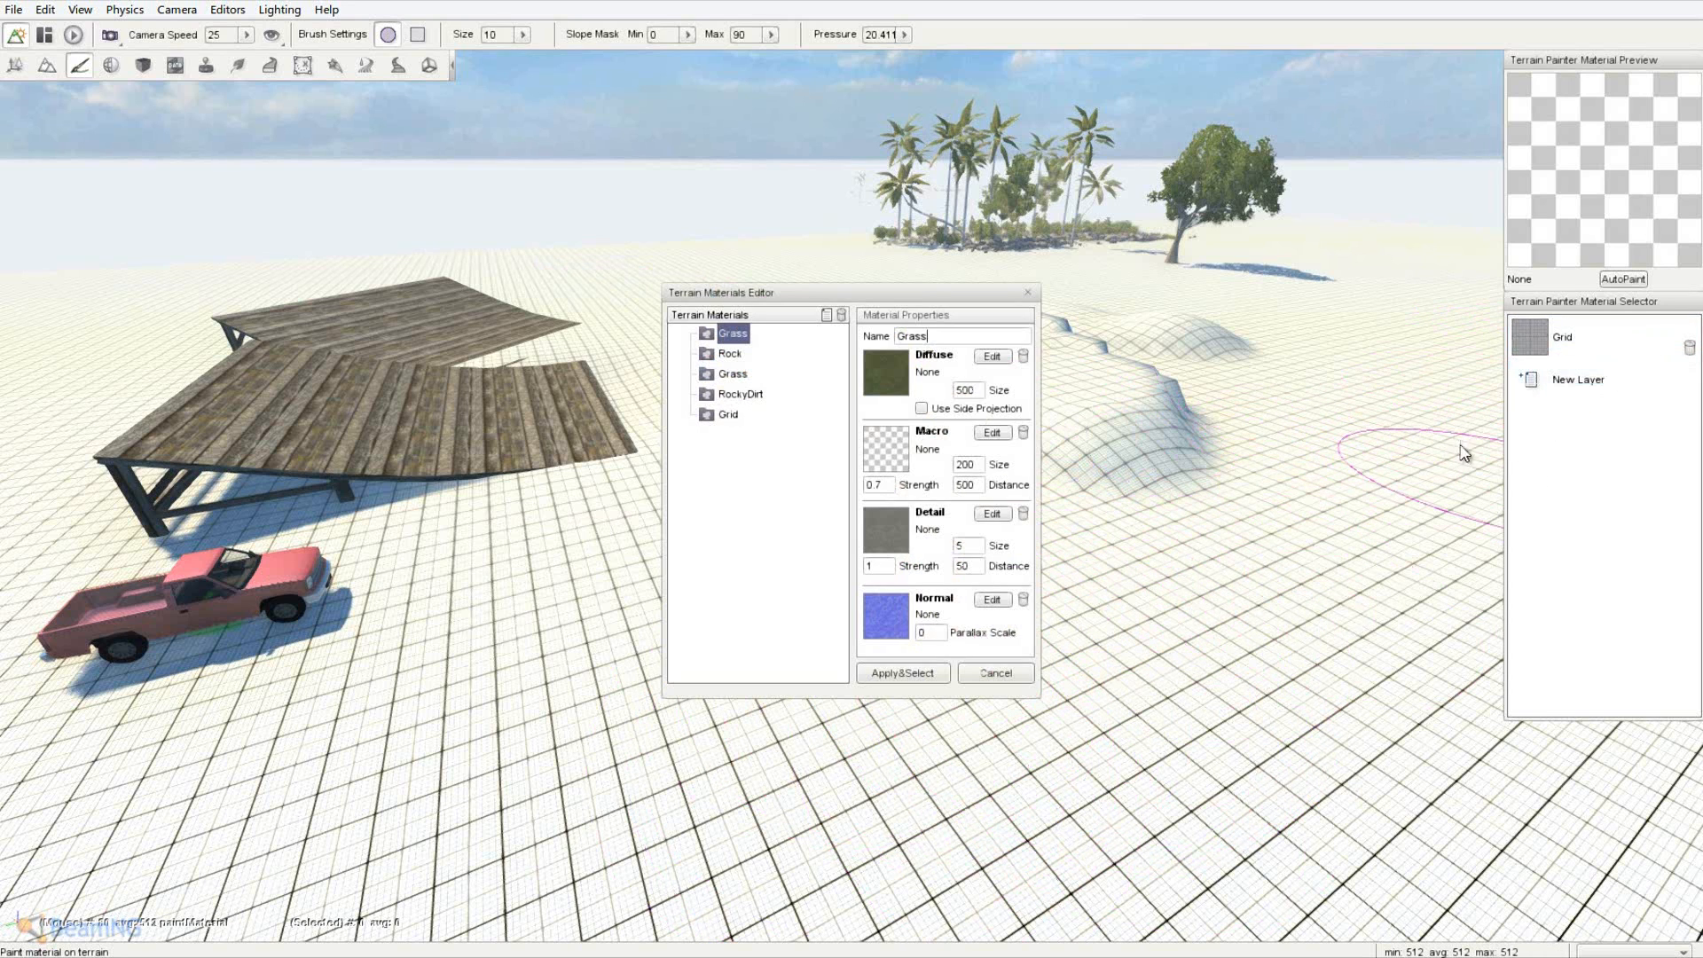
left_click(730, 354)
left_click(733, 375)
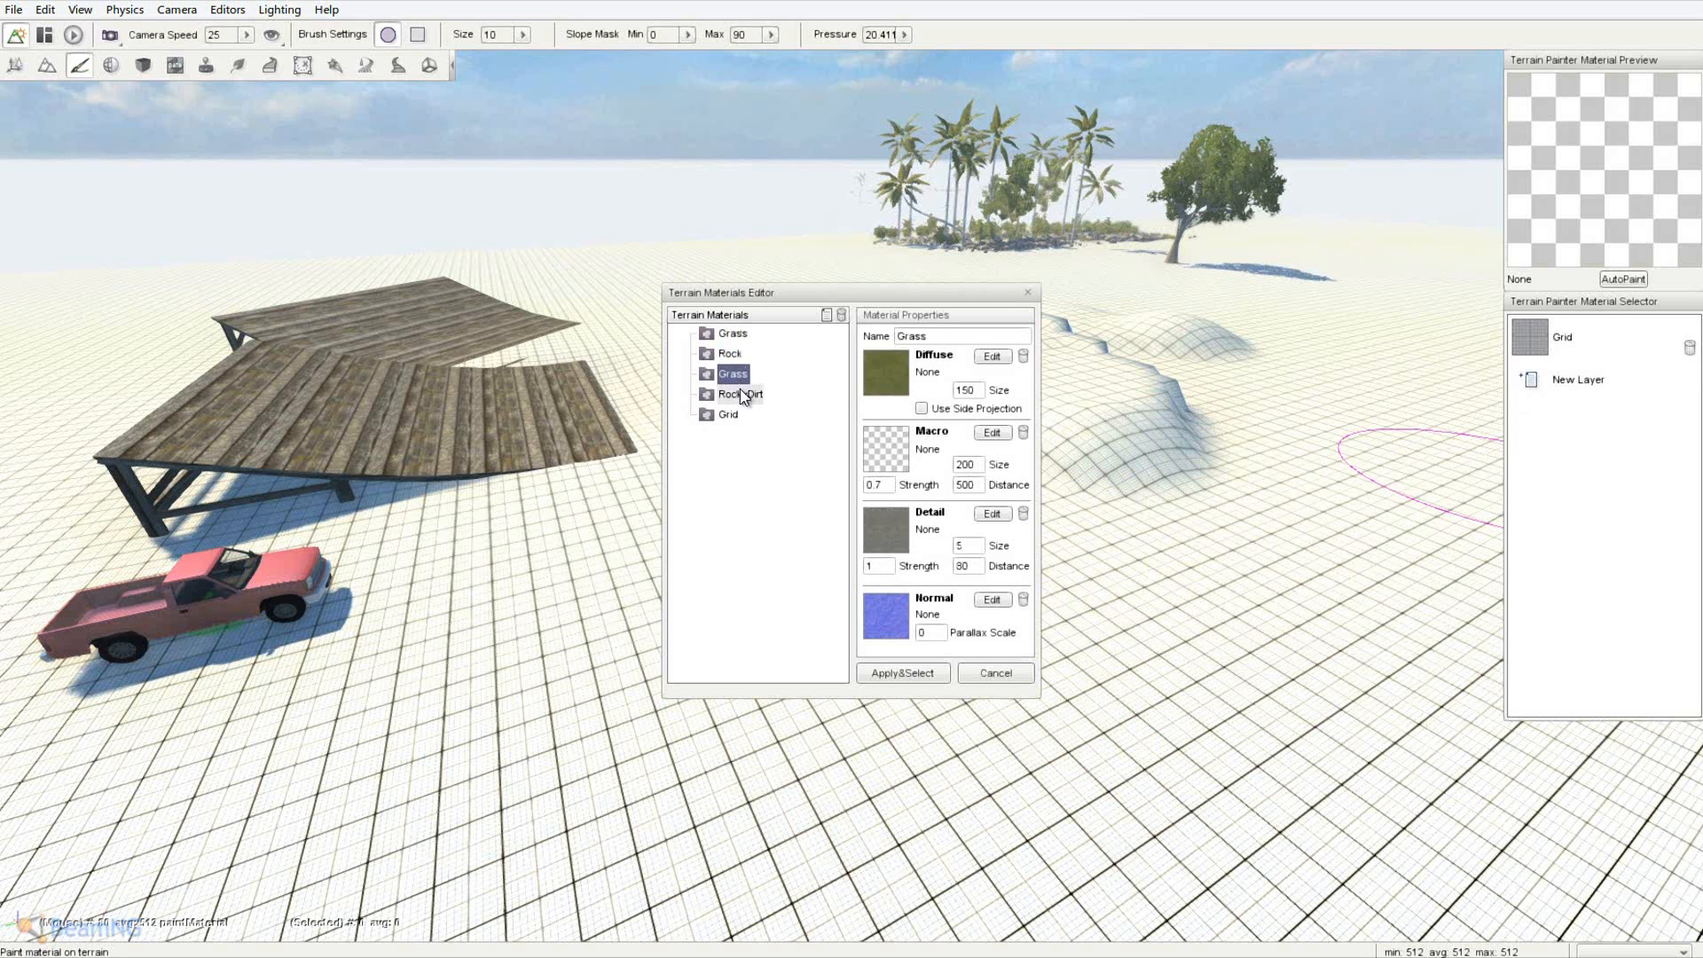
left_click(740, 394)
left_click(728, 415)
left_click(732, 393)
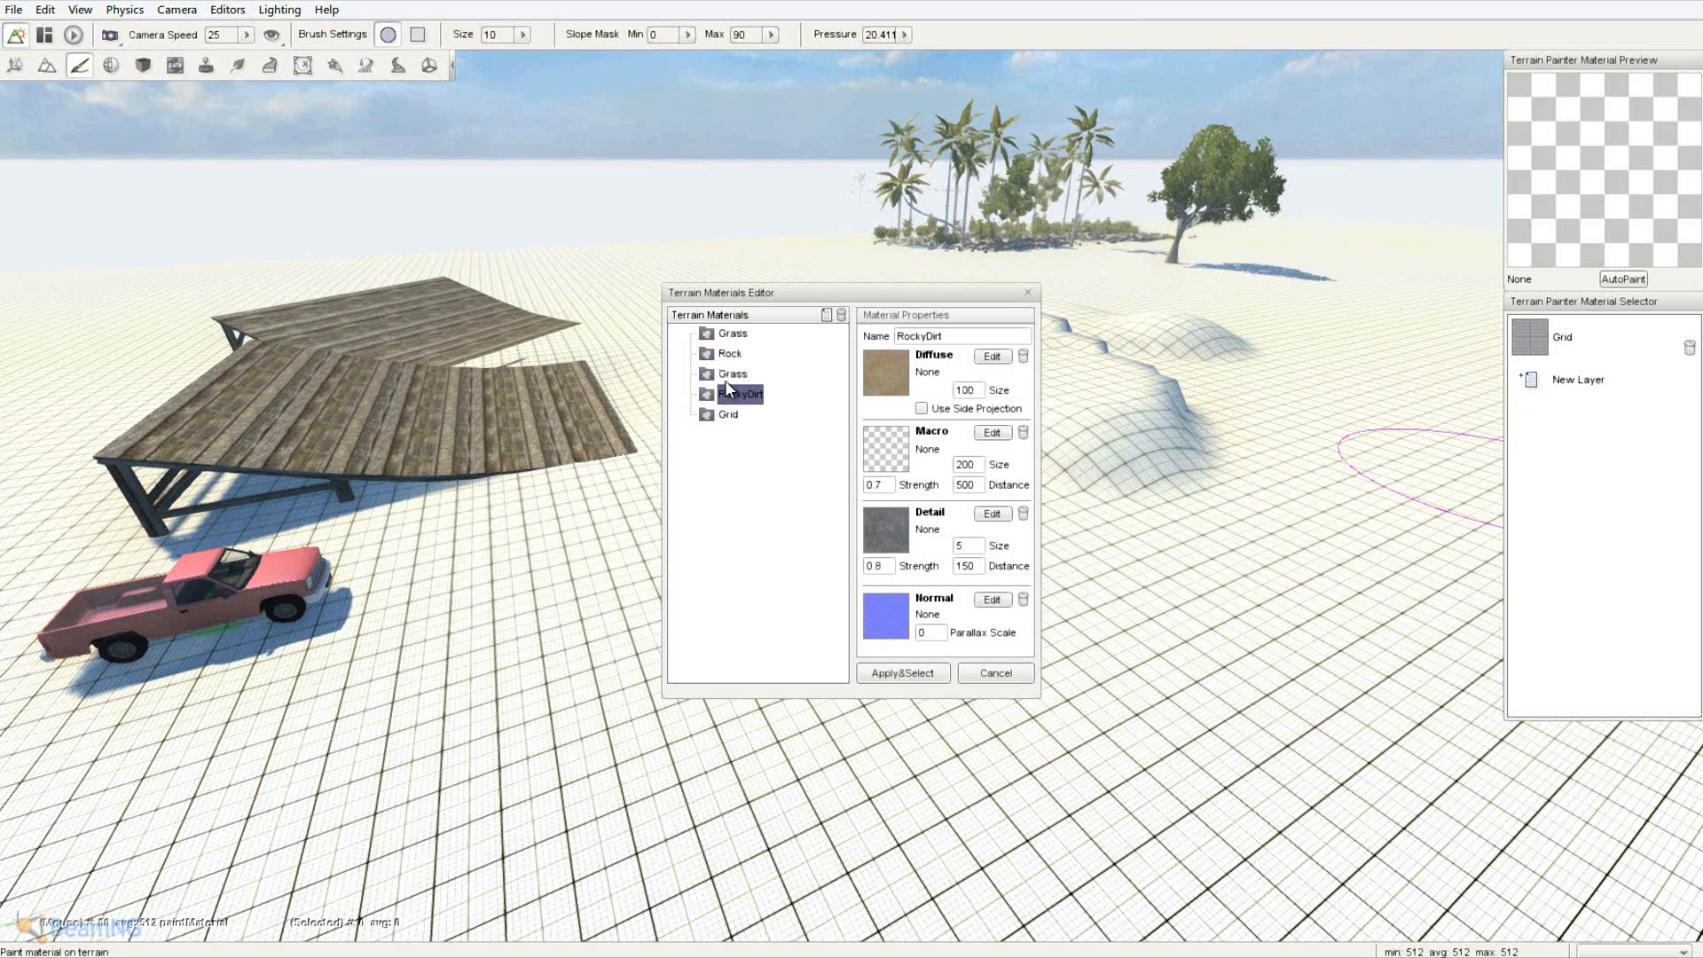
left_click(733, 373)
left_click(730, 354)
left_click(732, 373)
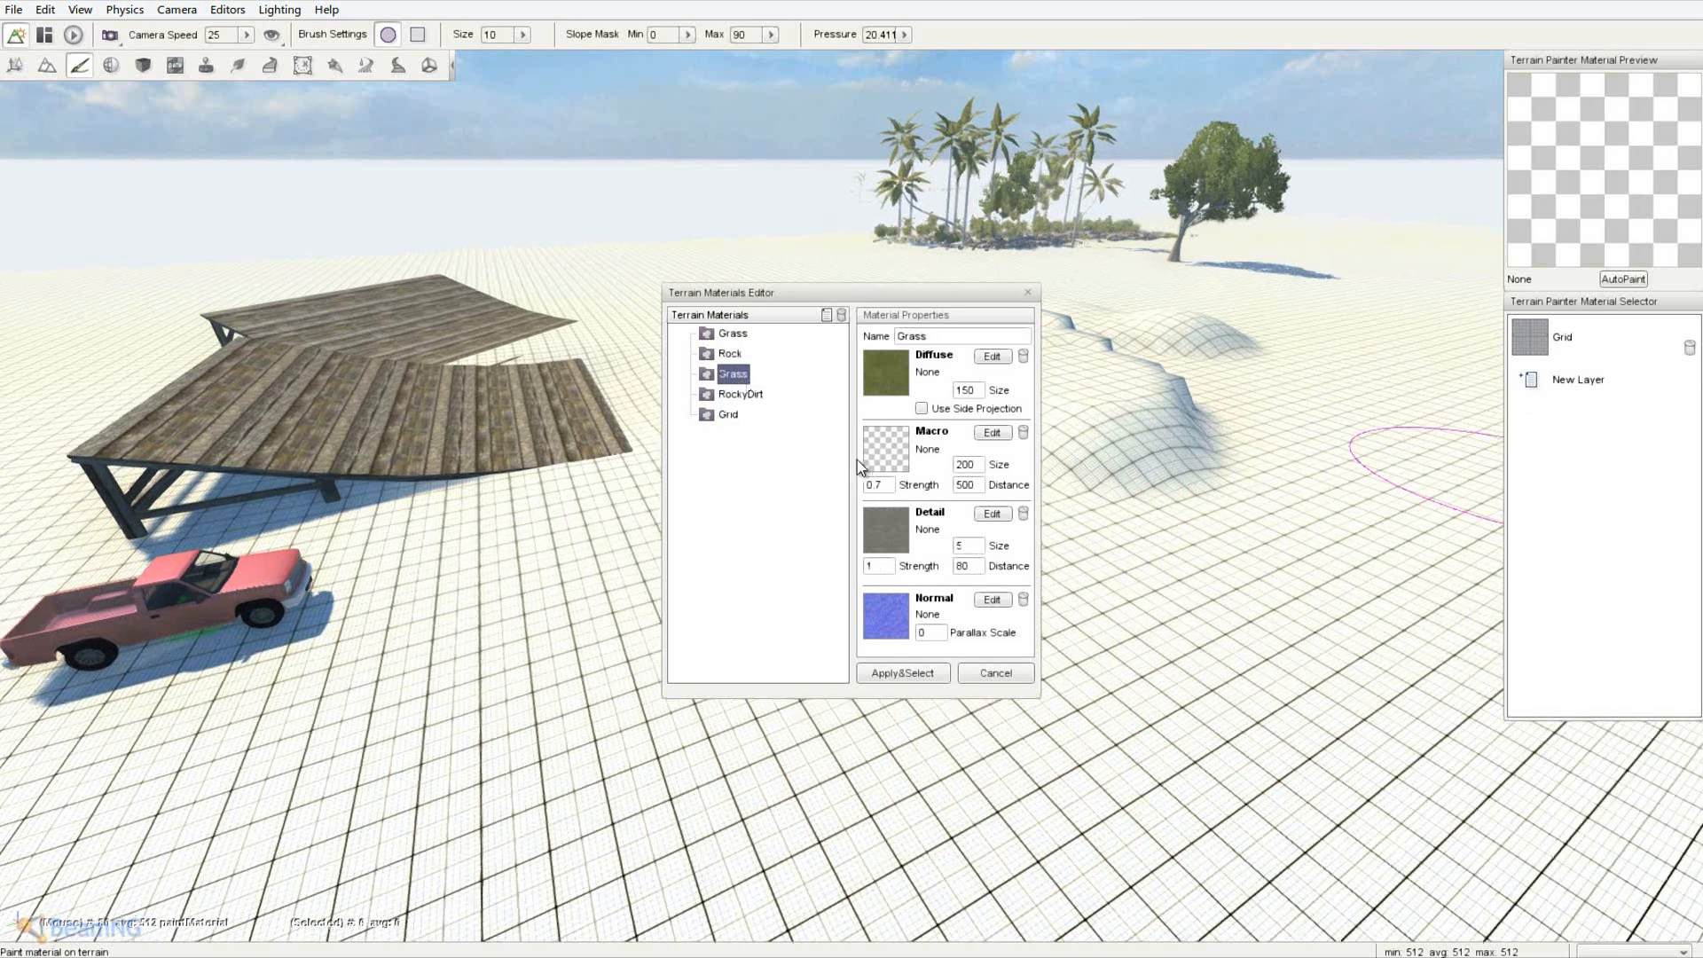
key("w")
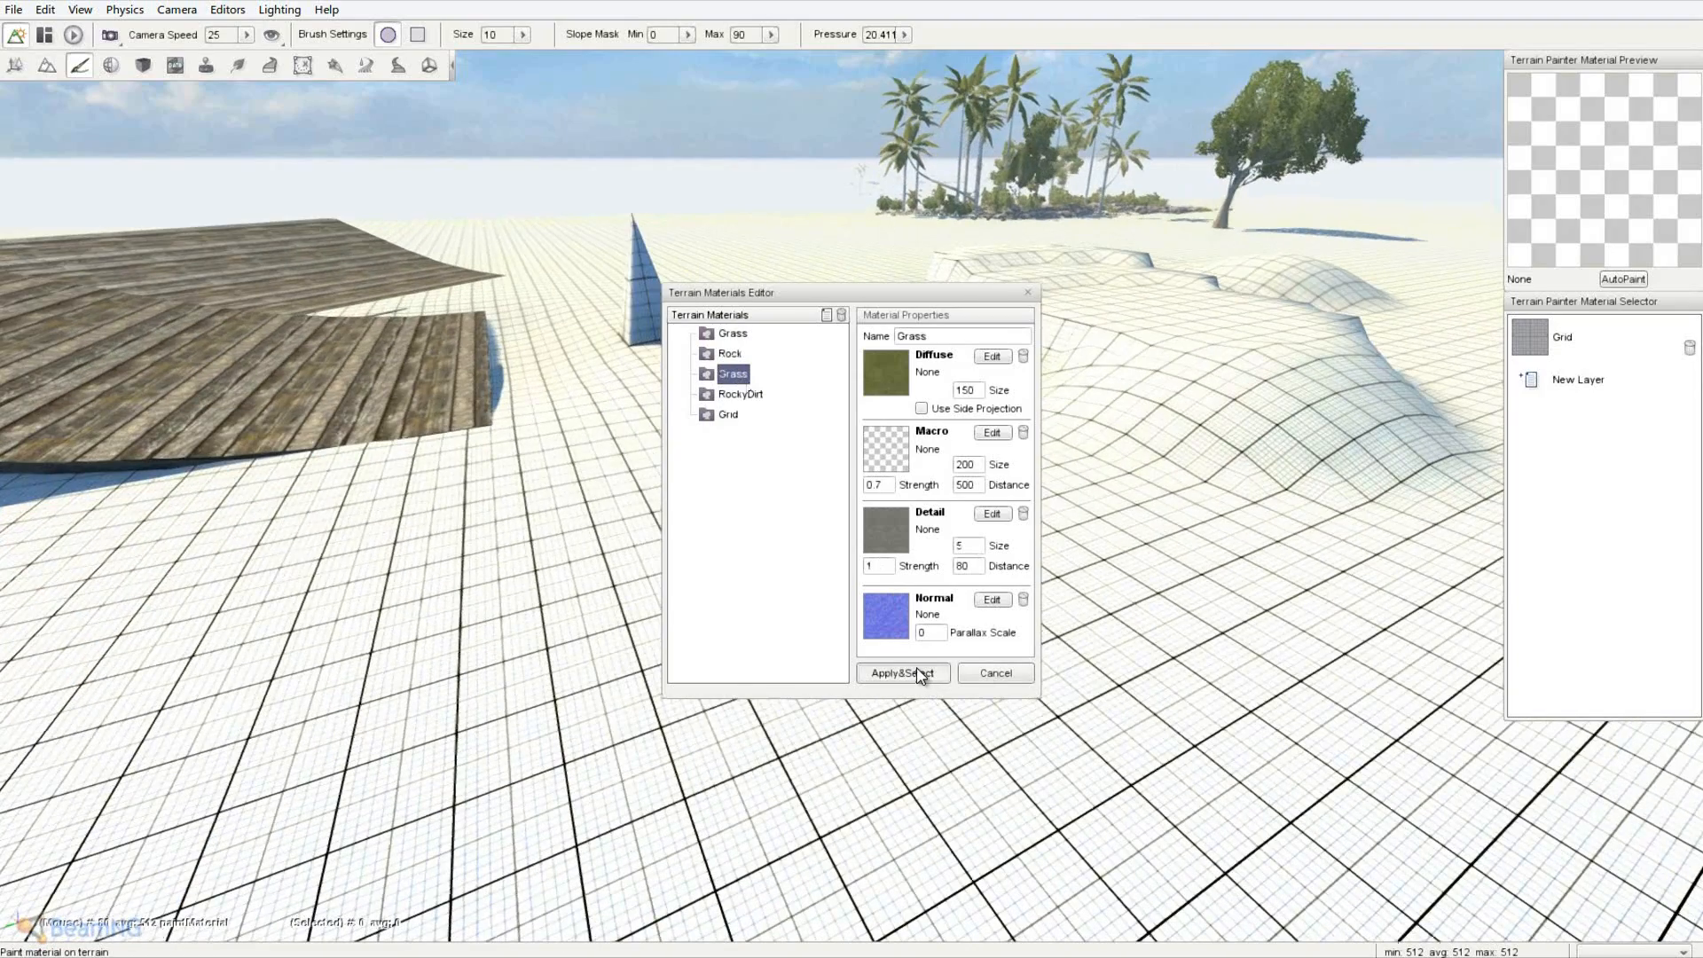
left_click(919, 674)
- Paint grass across the ground, along the wall and up the hill
key("w")
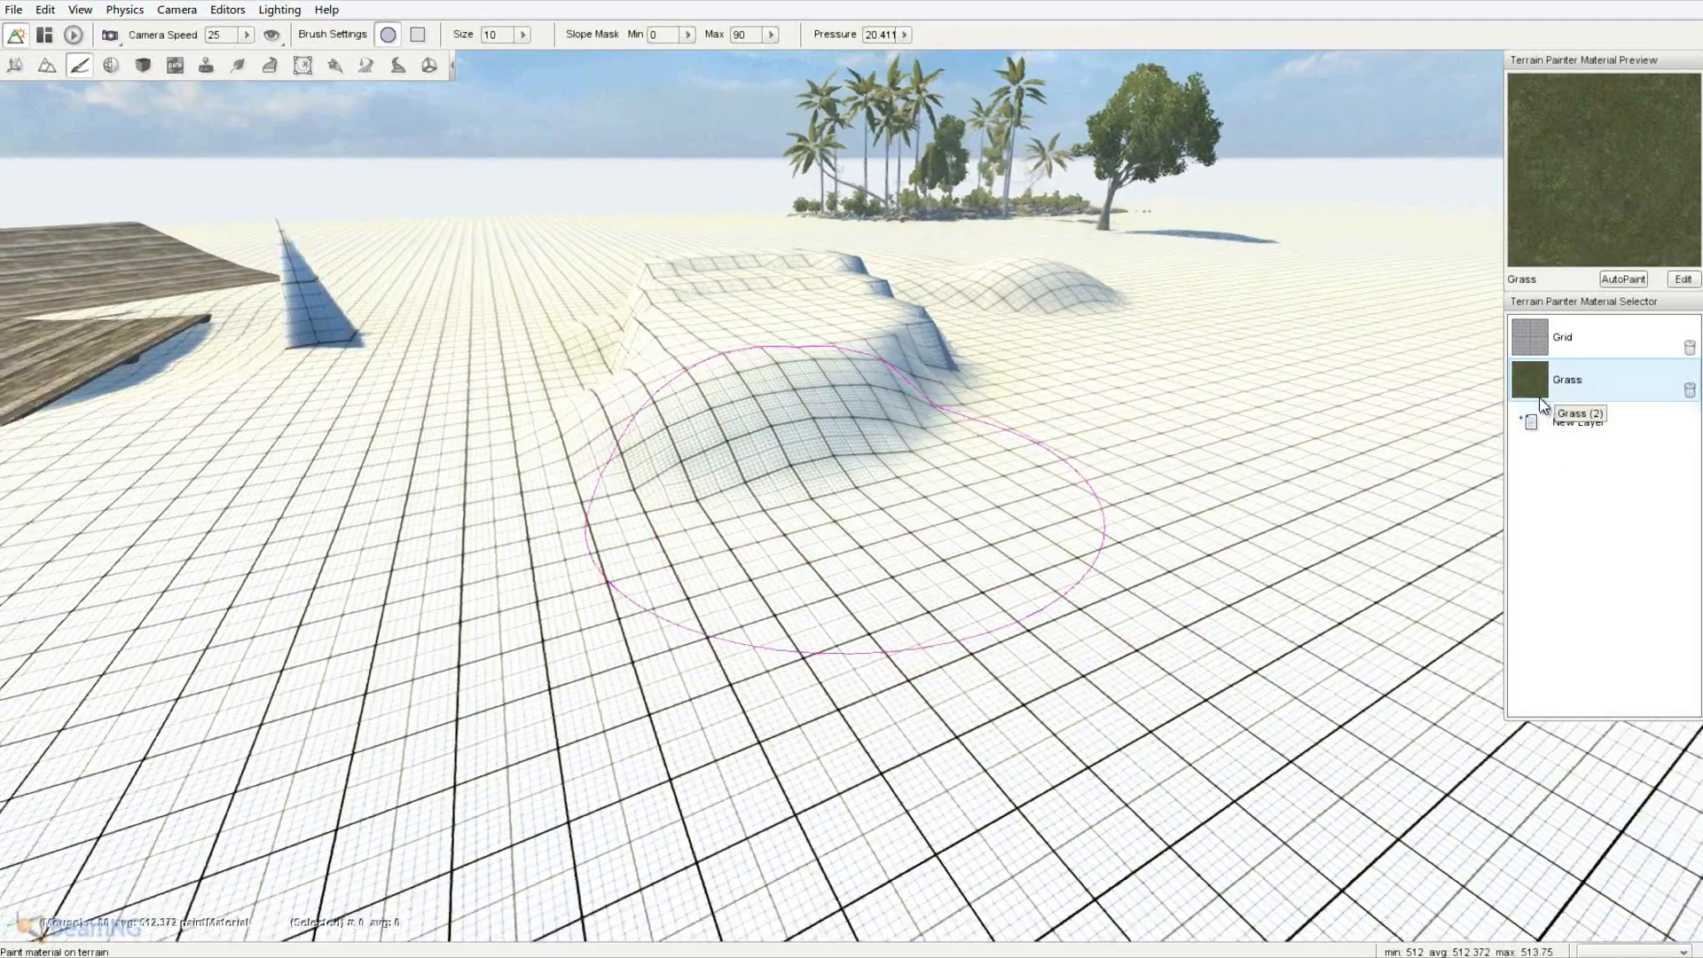
right_click_drag(852, 479, 853, 471)
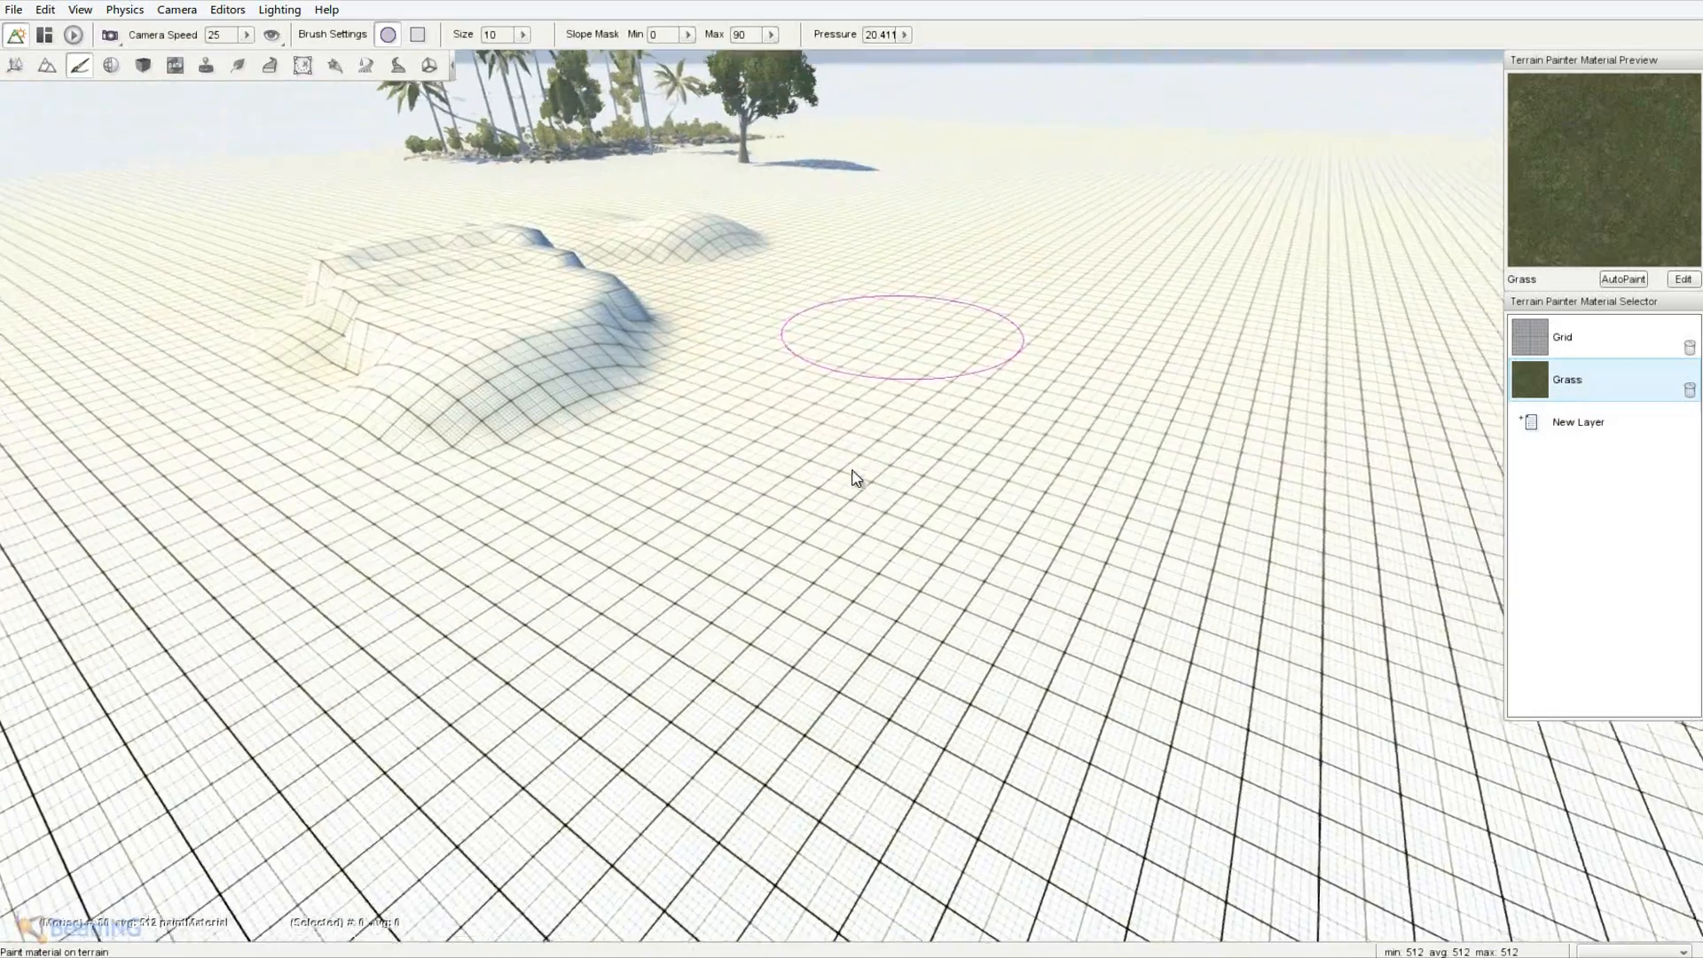
key("w")
mouse_move(843, 497)
left_mouse_down()
mouse_move(1159, 506)
mouse_move(1187, 458)
mouse_move(616, 425)
mouse_move(502, 506)
left_mouse_up()
mouse_move(502, 506)
right_mouse_down()
mouse_move(850, 470)
mouse_move(658, 461)
right_mouse_up()
key("d")
mouse_move(657, 462)
left_mouse_down()
mouse_move(673, 435)
mouse_move(1059, 408)
left_mouse_up()
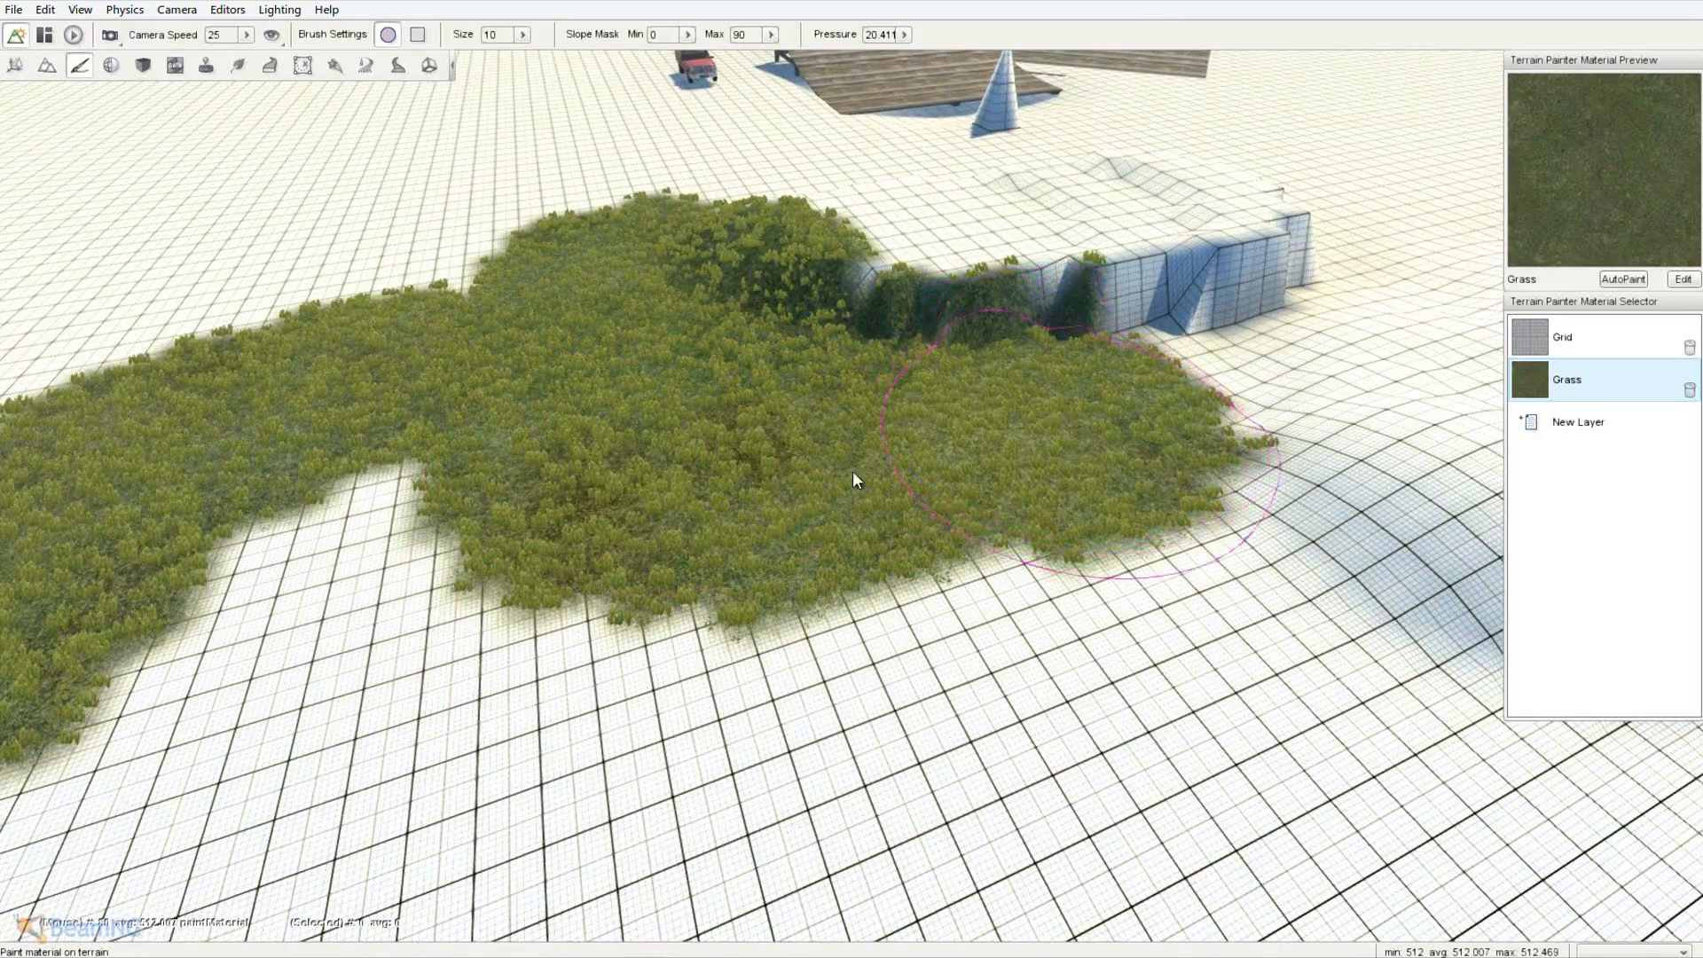
key("d")
right_click_drag(854, 472, 849, 470)
mouse_move(993, 438)
left_mouse_down()
mouse_move(699, 412)
mouse_move(850, 445)
mouse_move(1297, 402)
left_mouse_up()
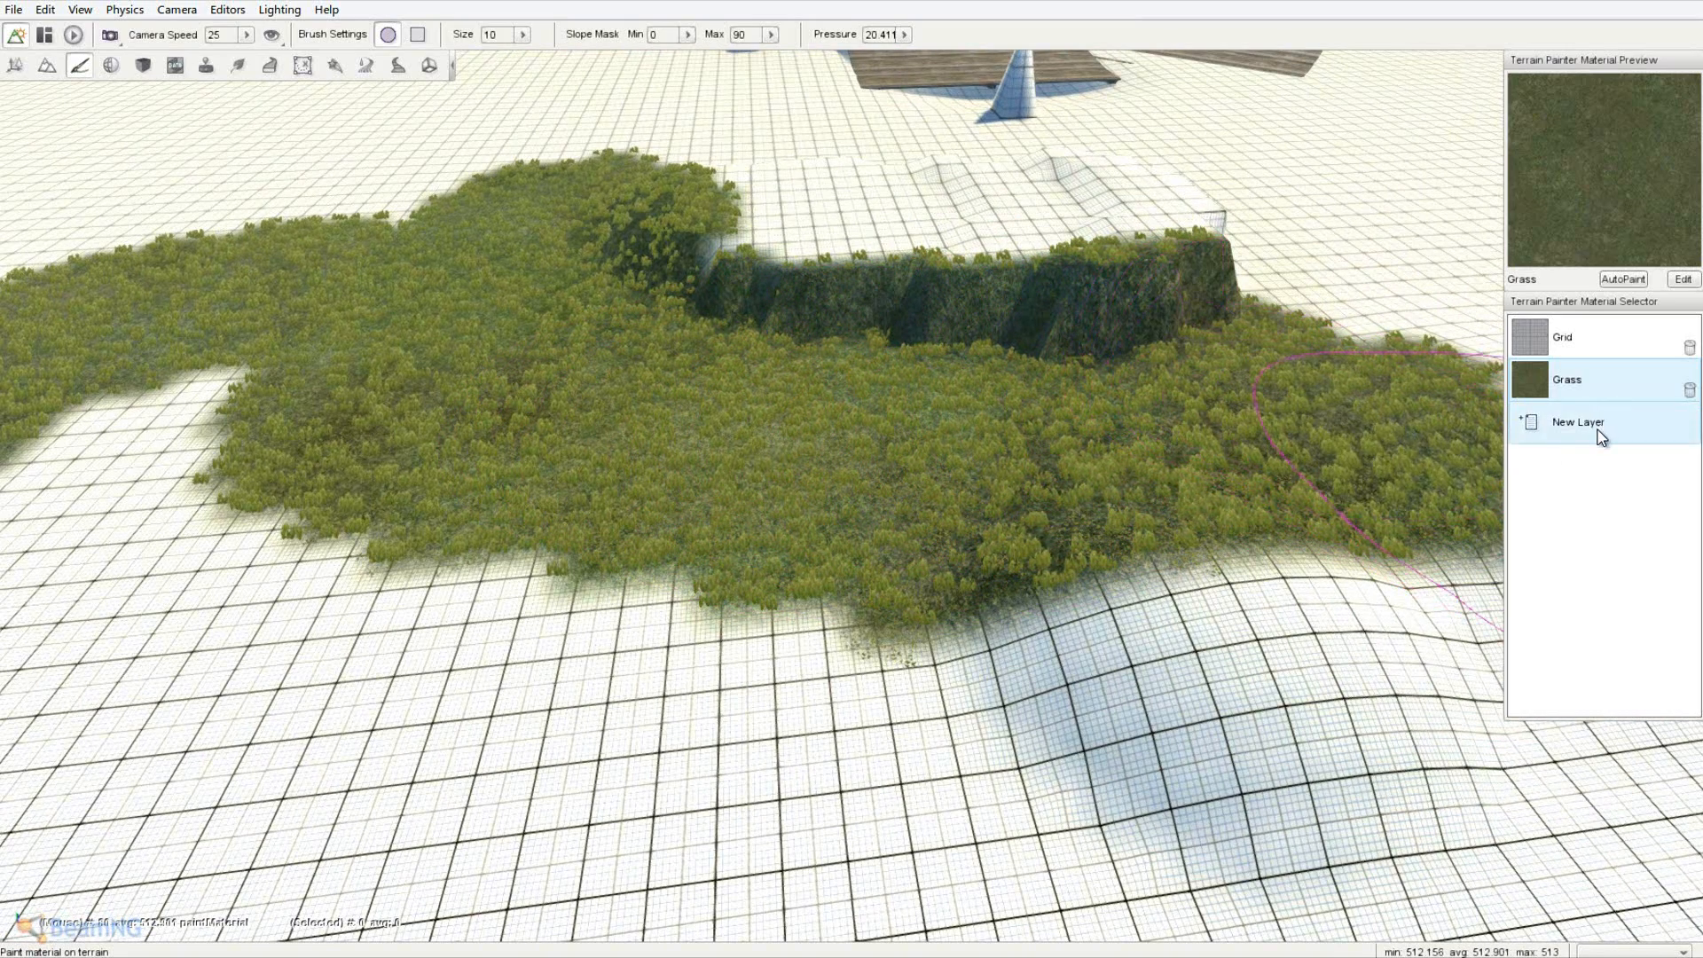
- Add RockyDirt as a new paint layer
left_click(1600, 435)
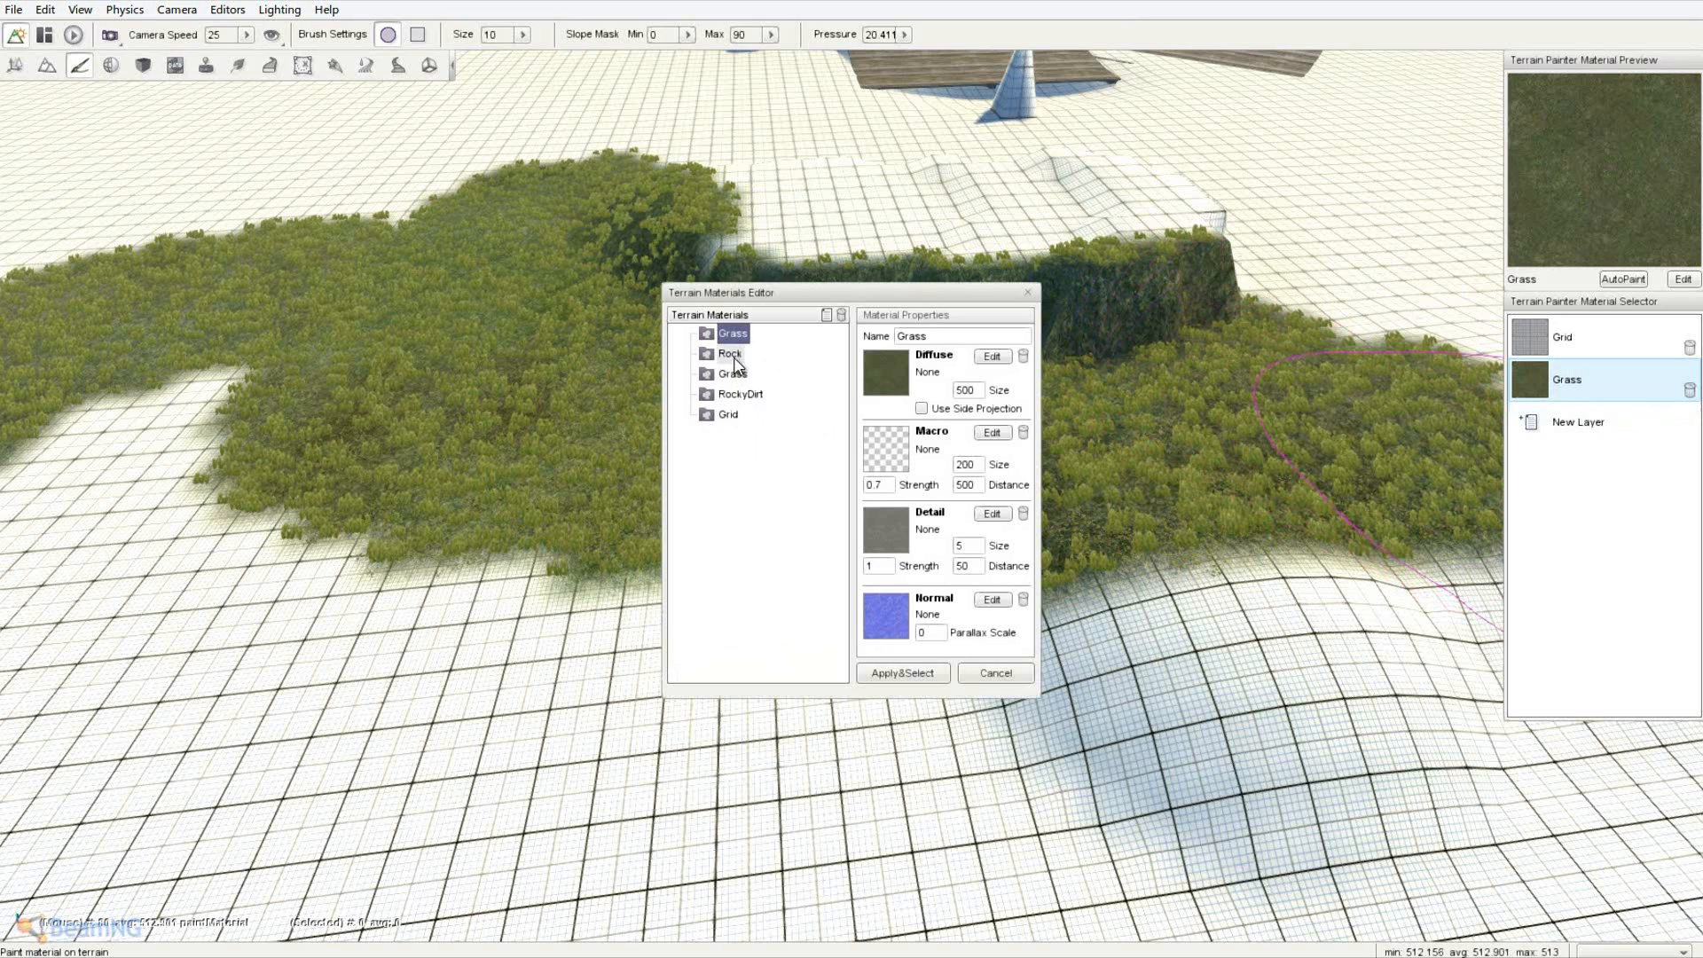
left_click(741, 395)
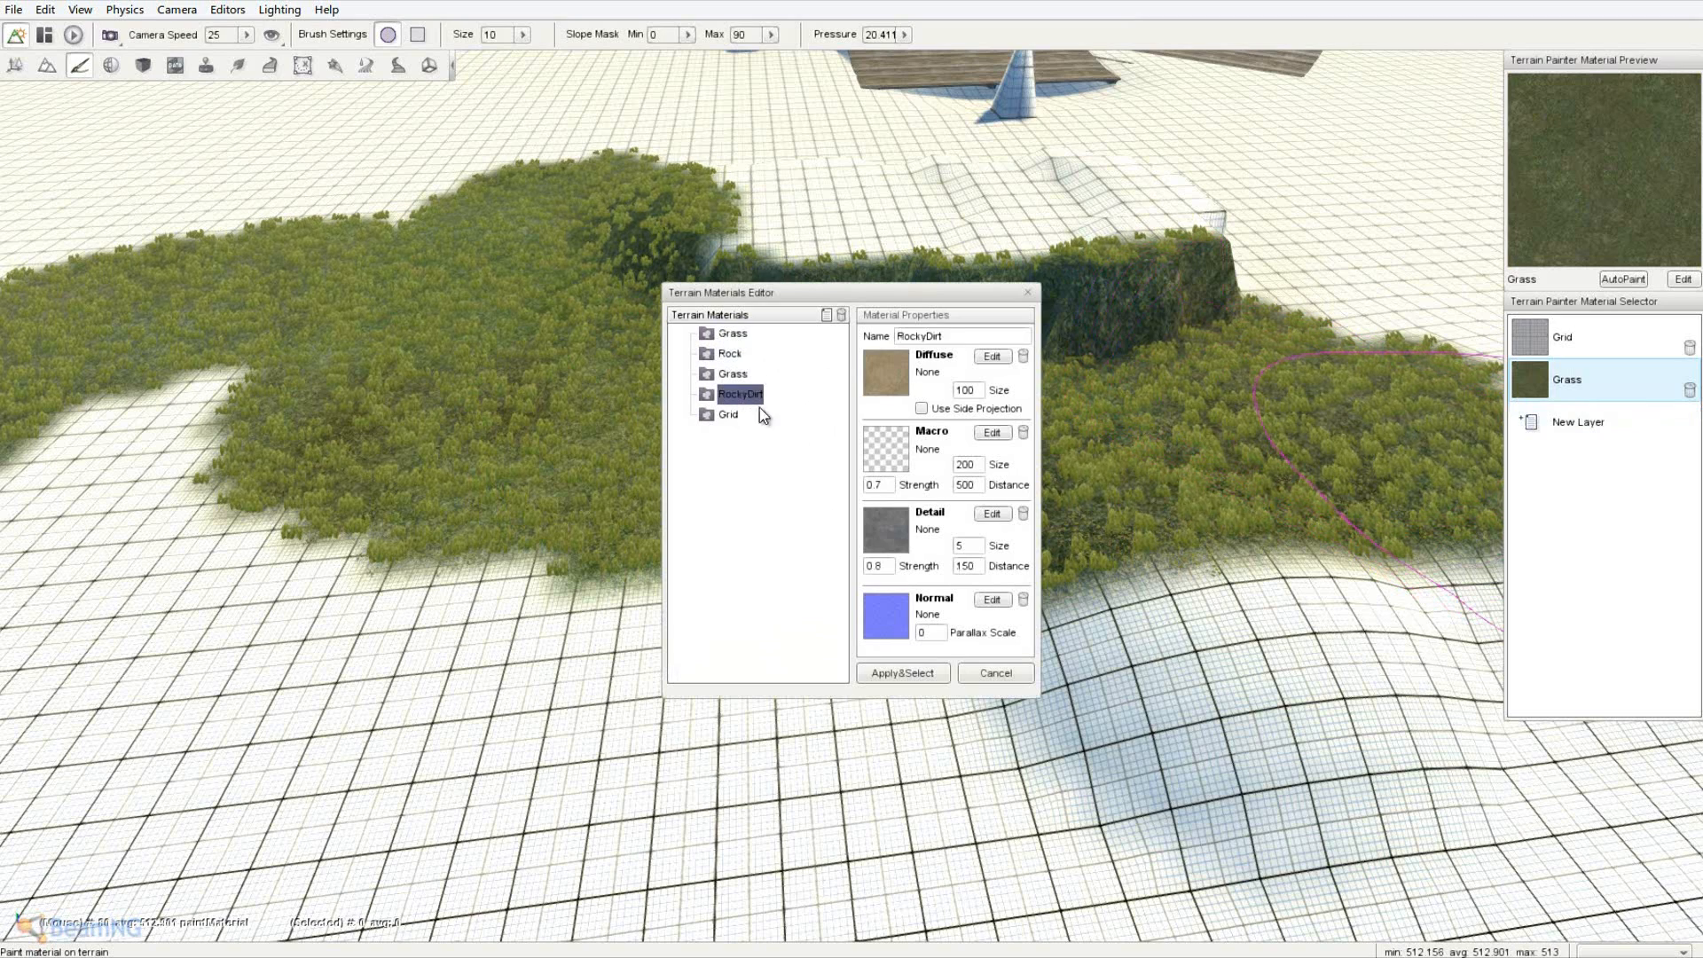
left_click(912, 677)
- Set the brush size to 6 and paint a RockyDirt patch on the grass
left_click(524, 40)
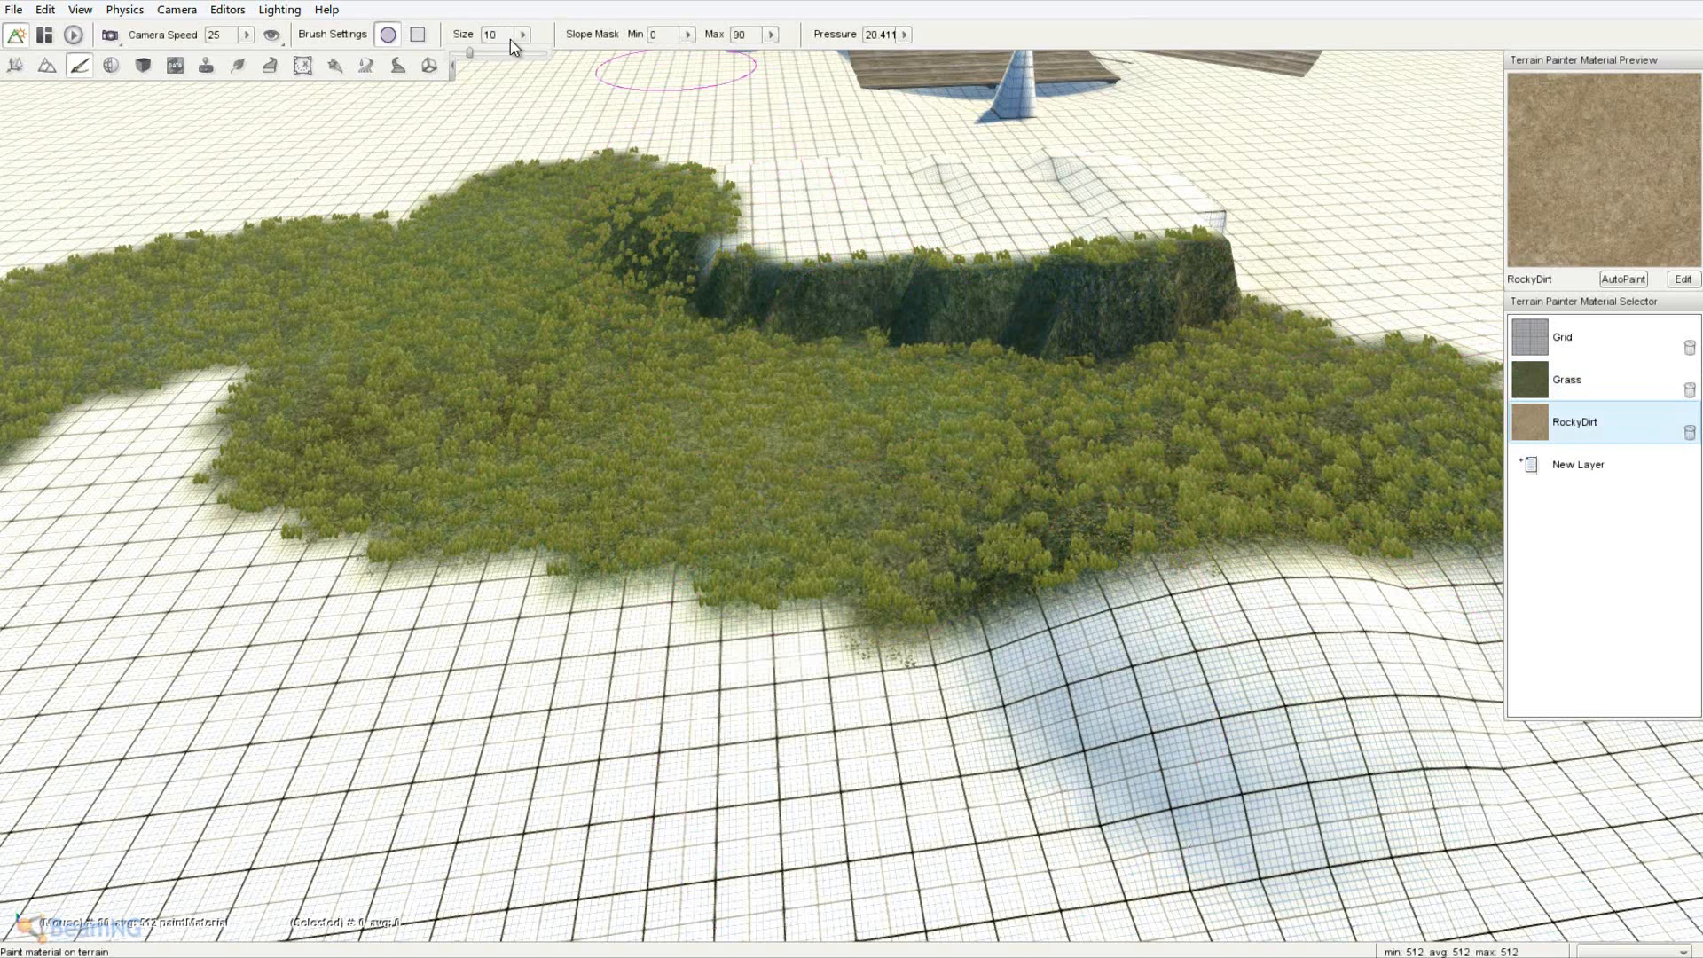
left_click_drag(465, 52, 462, 51)
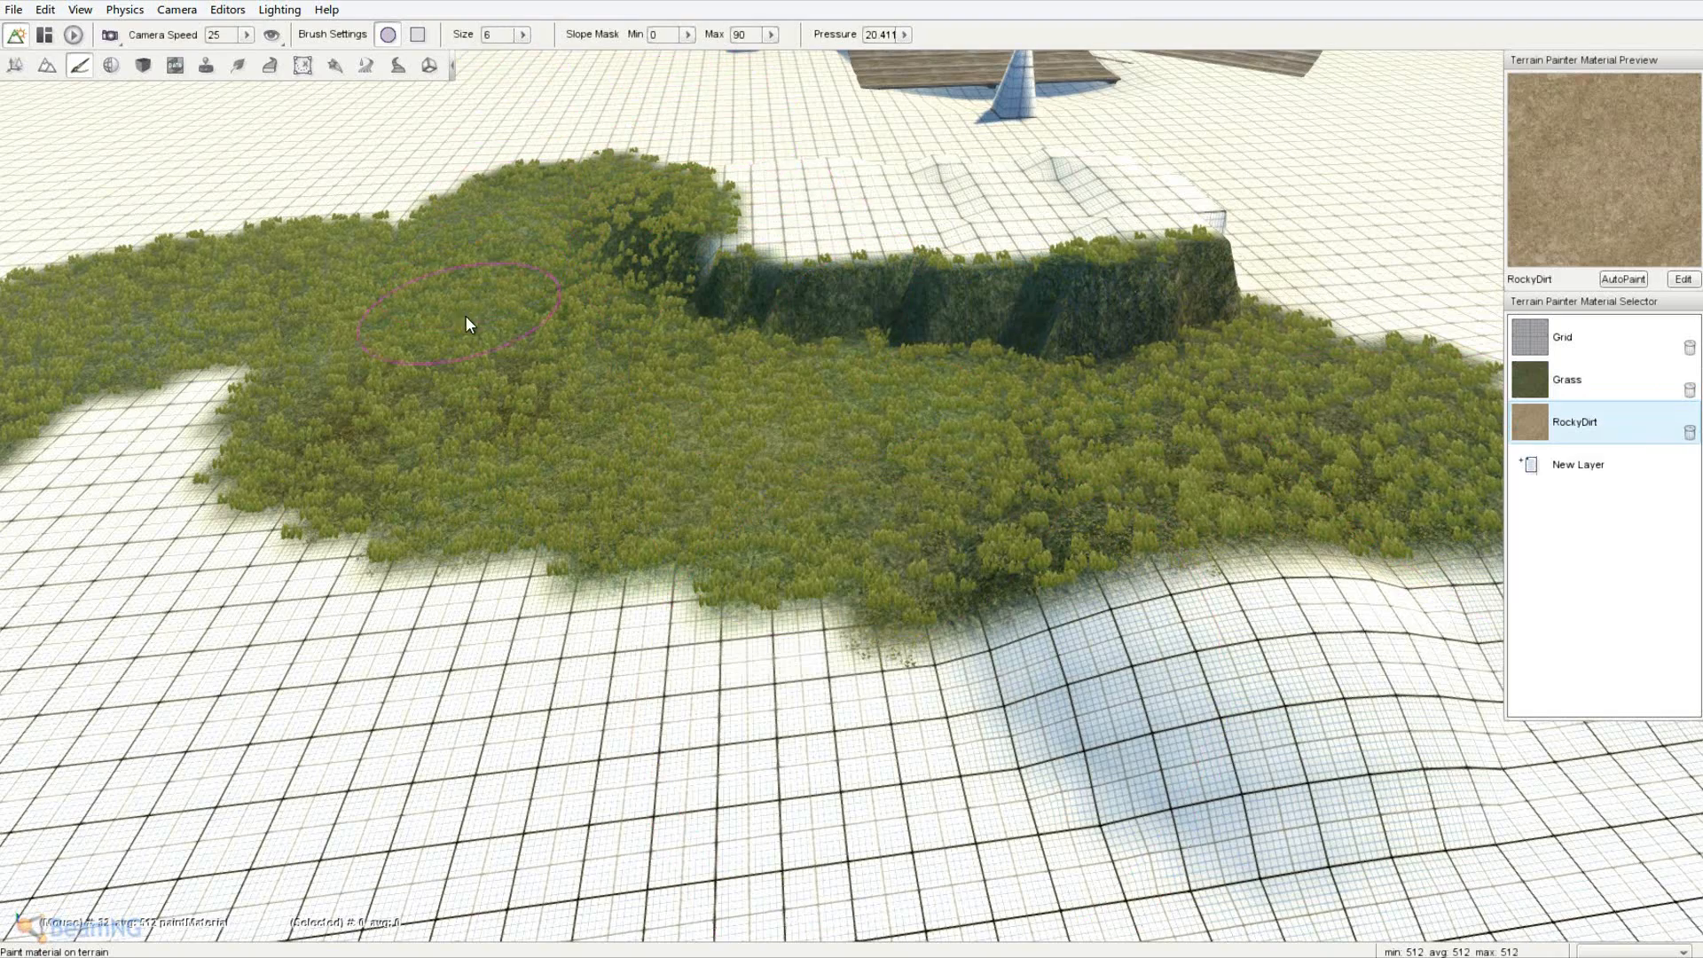
left_click_drag(465, 316, 547, 381)
key("d")
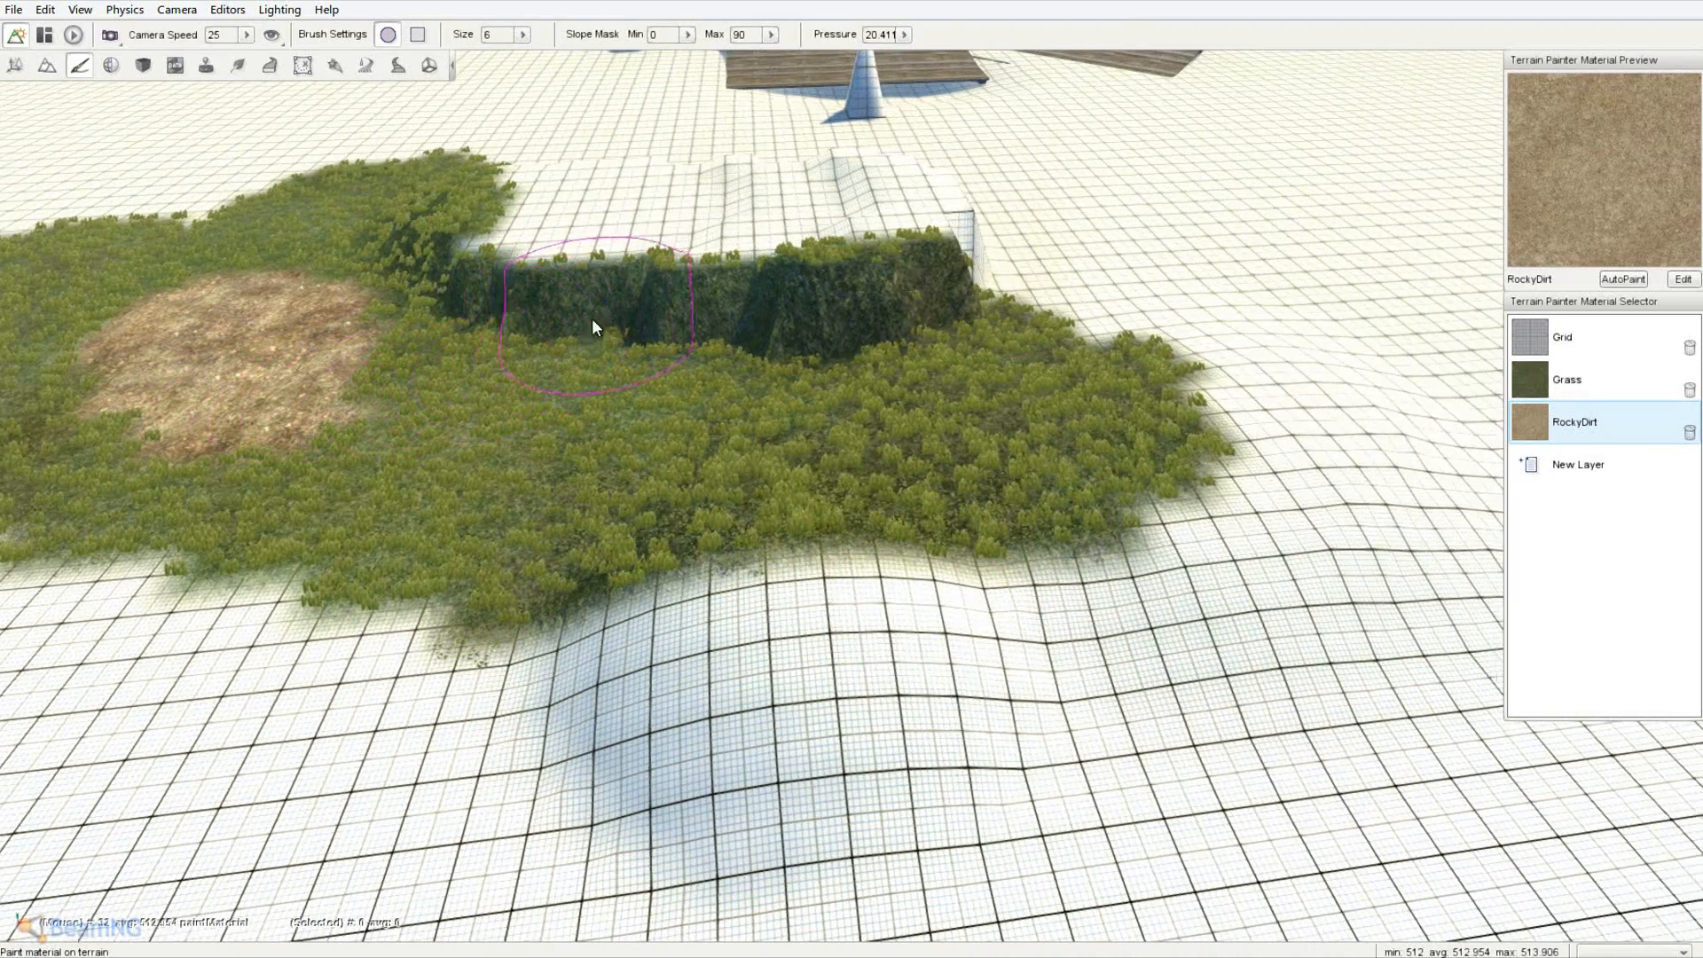
key("a")
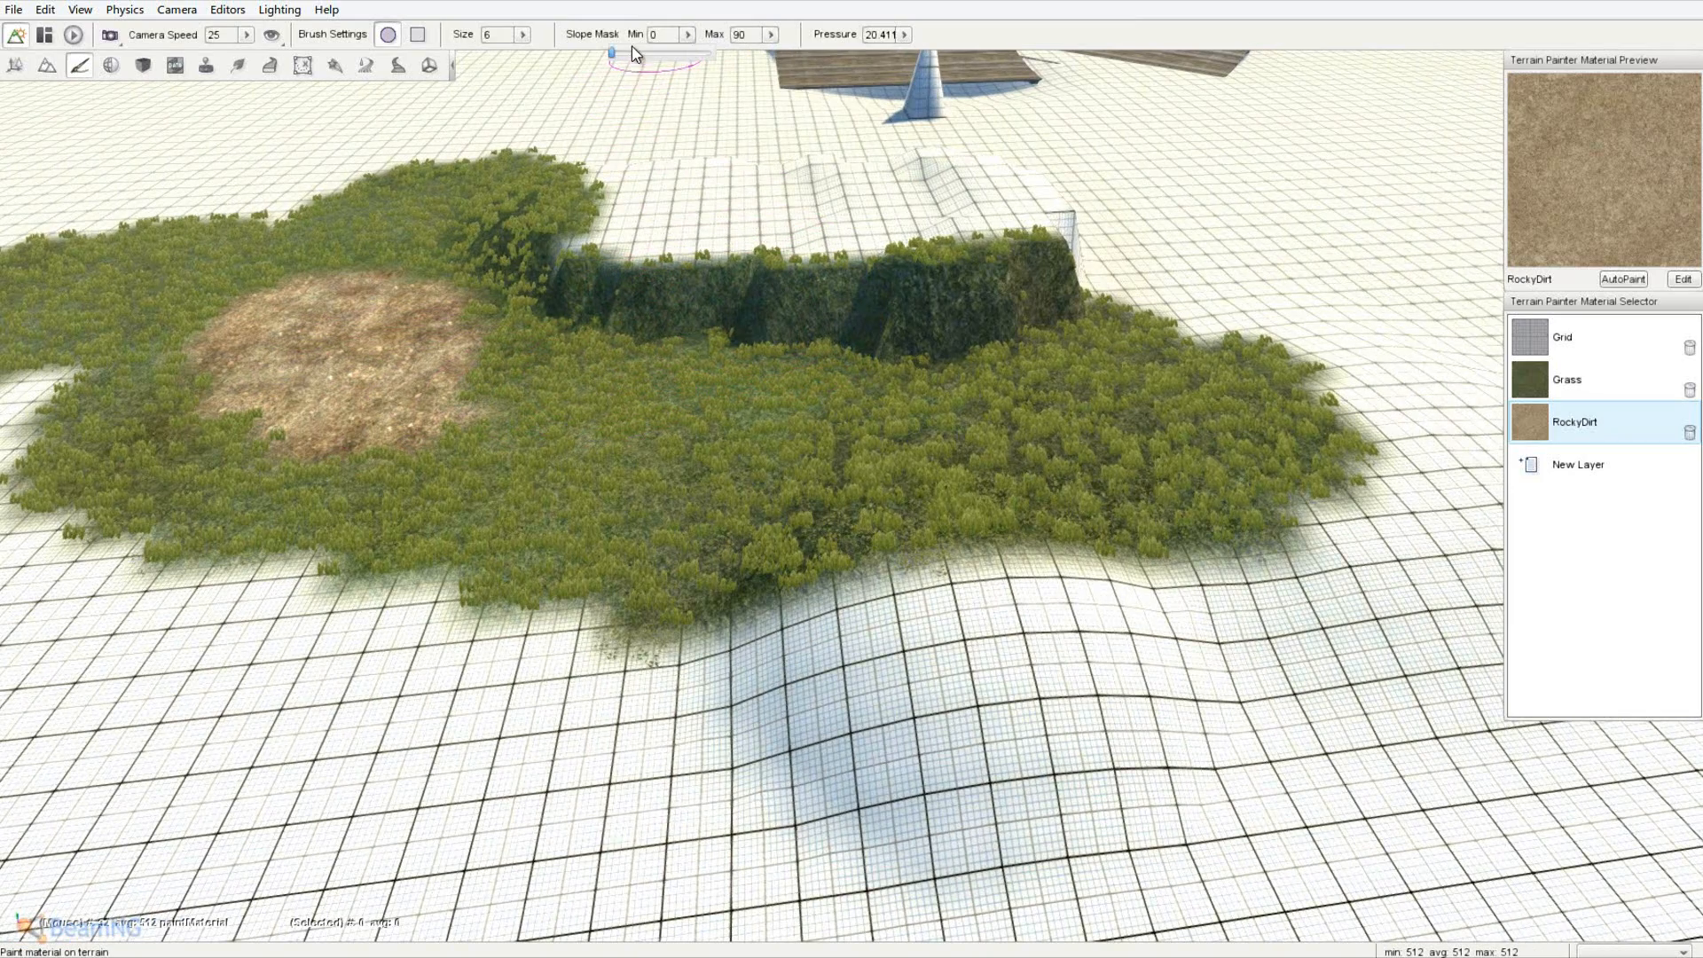
key("w")
- Raise Slope Mask Min to 31.7 and reopen the terrain materials list
left_click(689, 34)
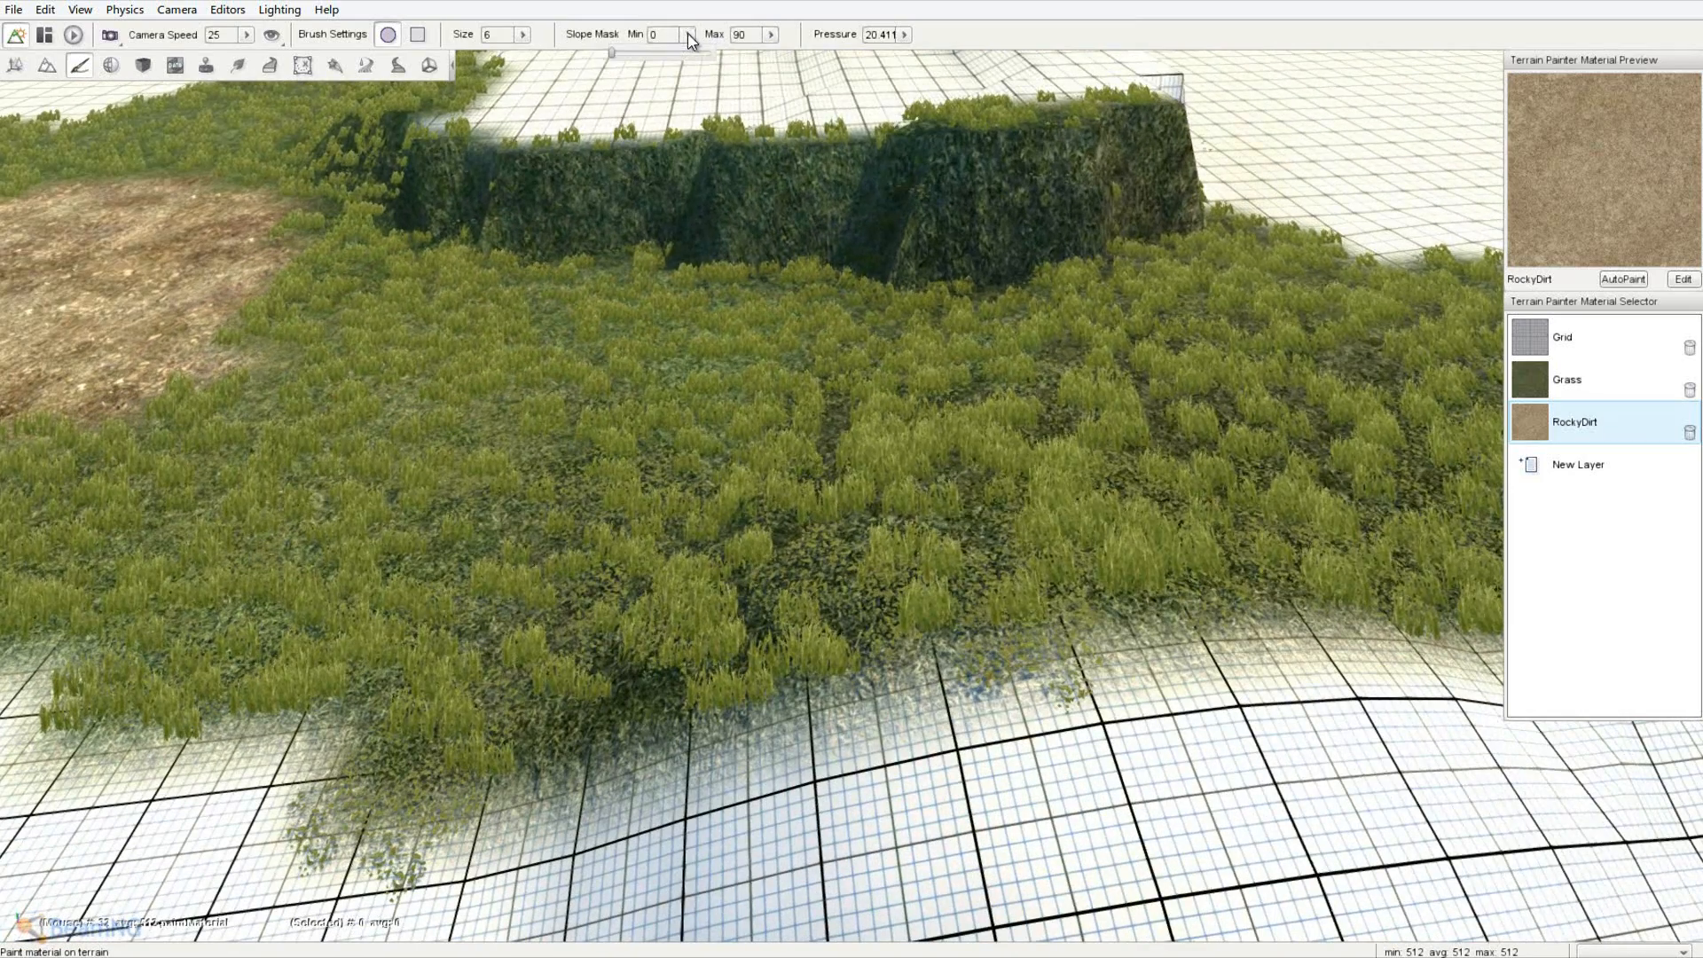
left_click_drag(651, 56, 649, 60)
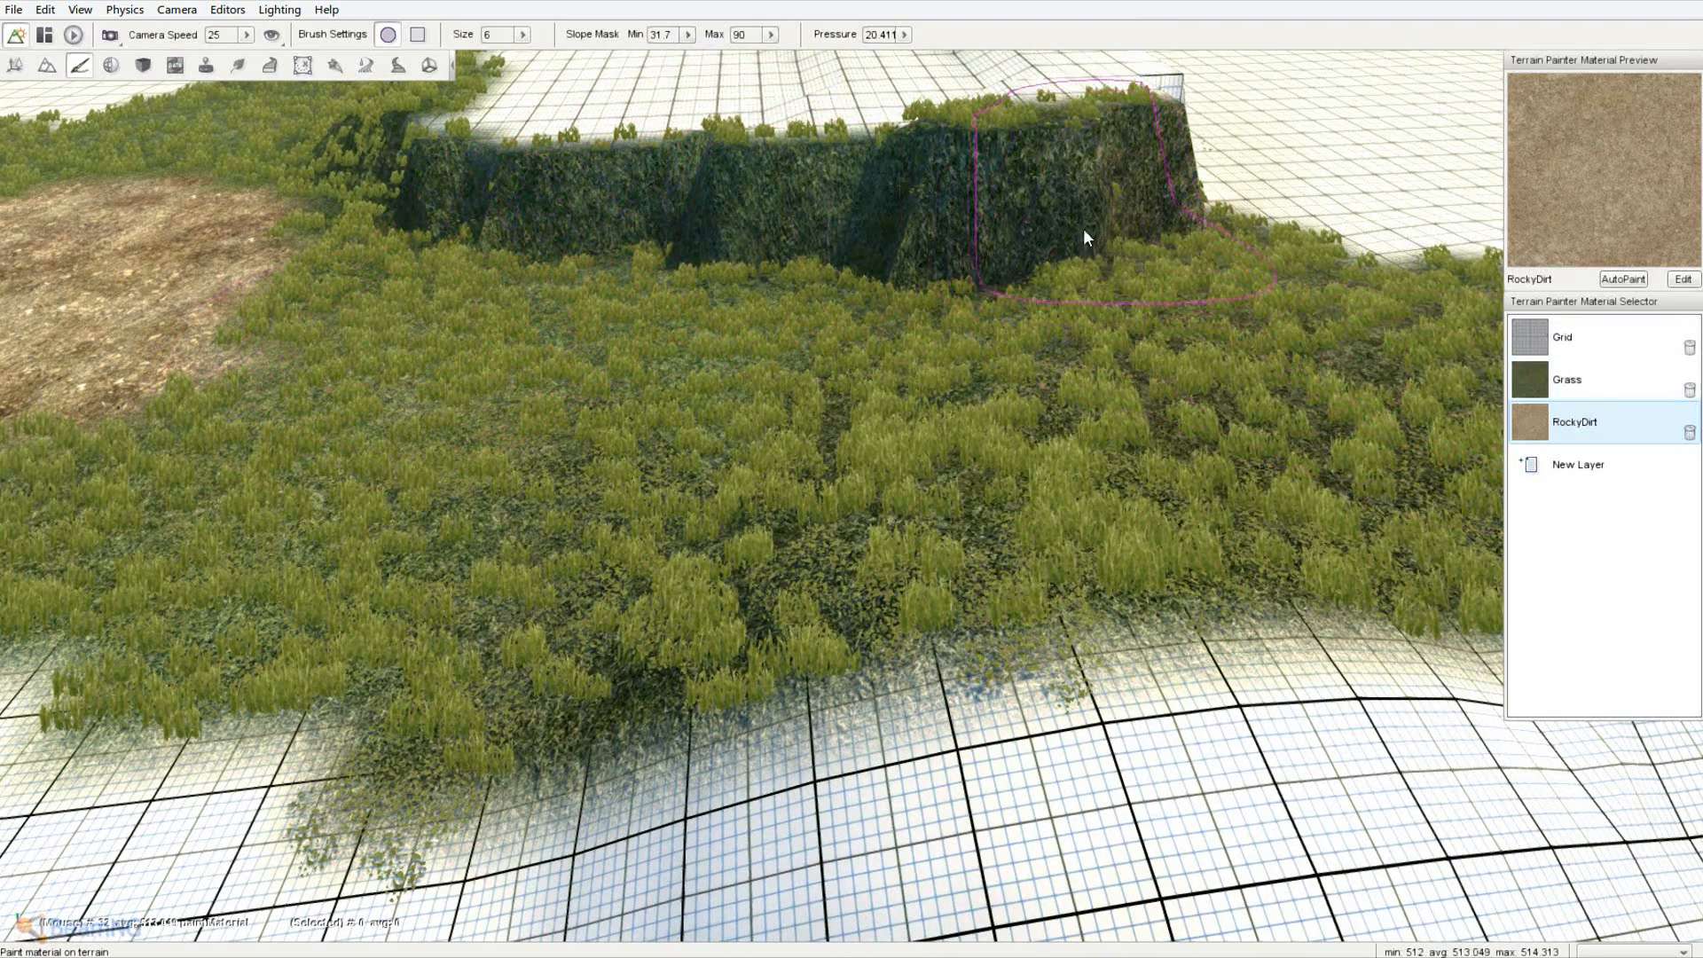
left_click(1580, 463)
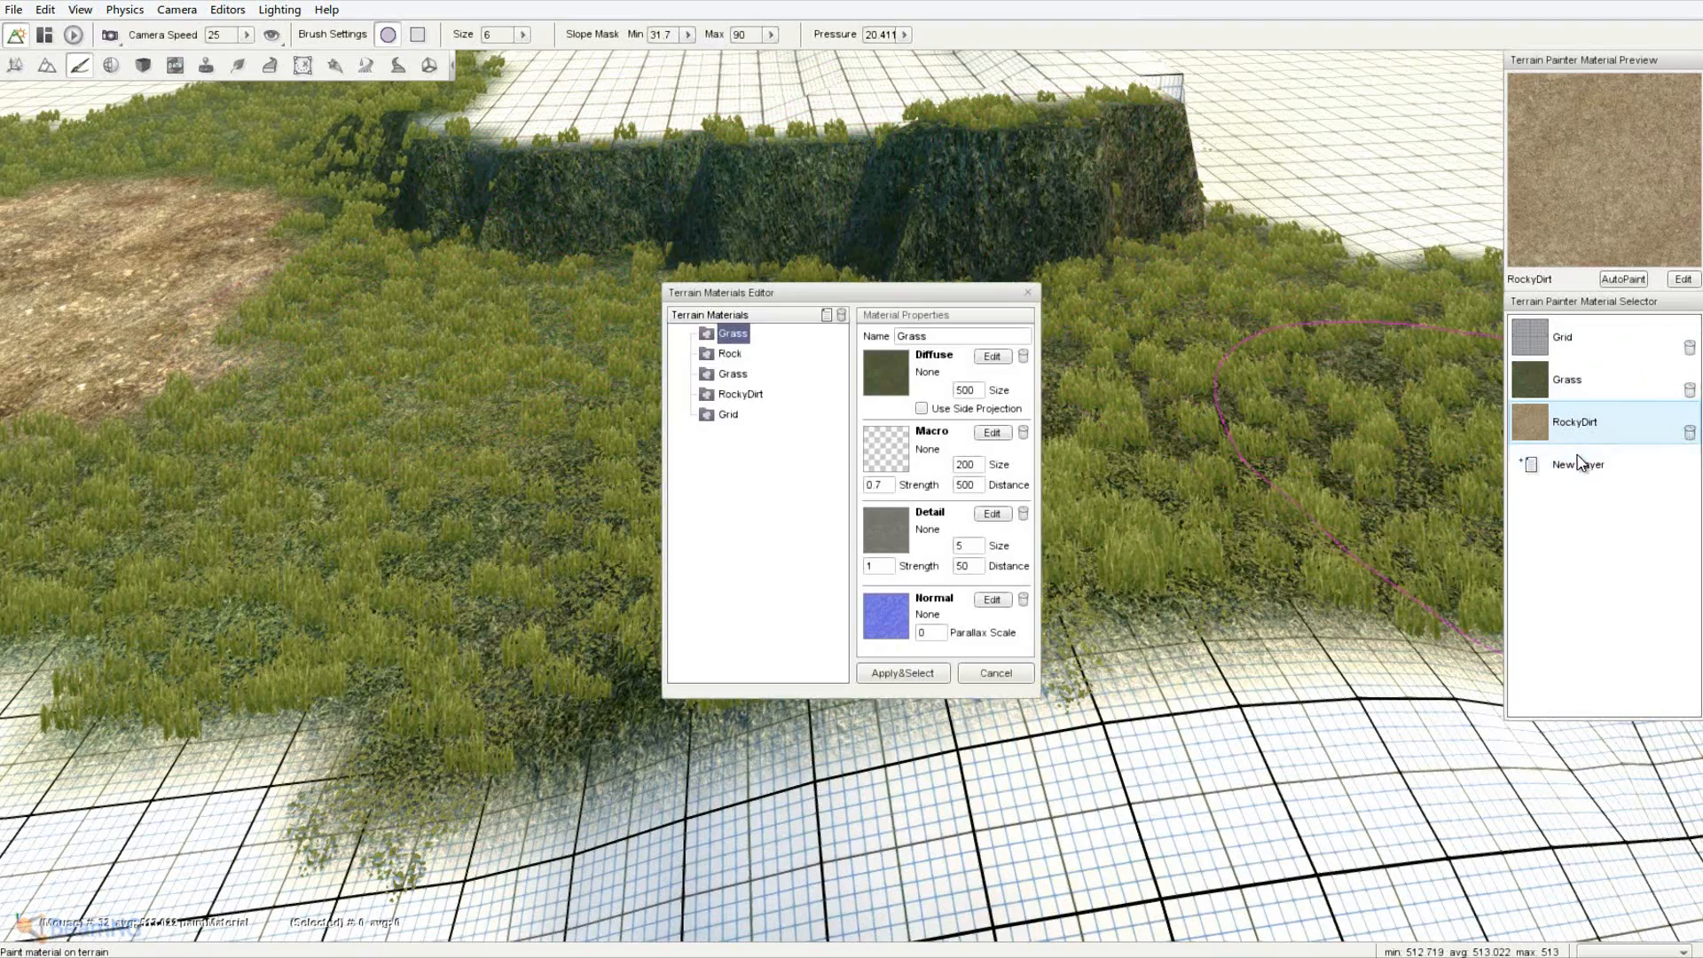
- Add Rock as a paint layer and paint it over the grassy and right cliff faces
left_click(723, 354)
left_click(916, 673)
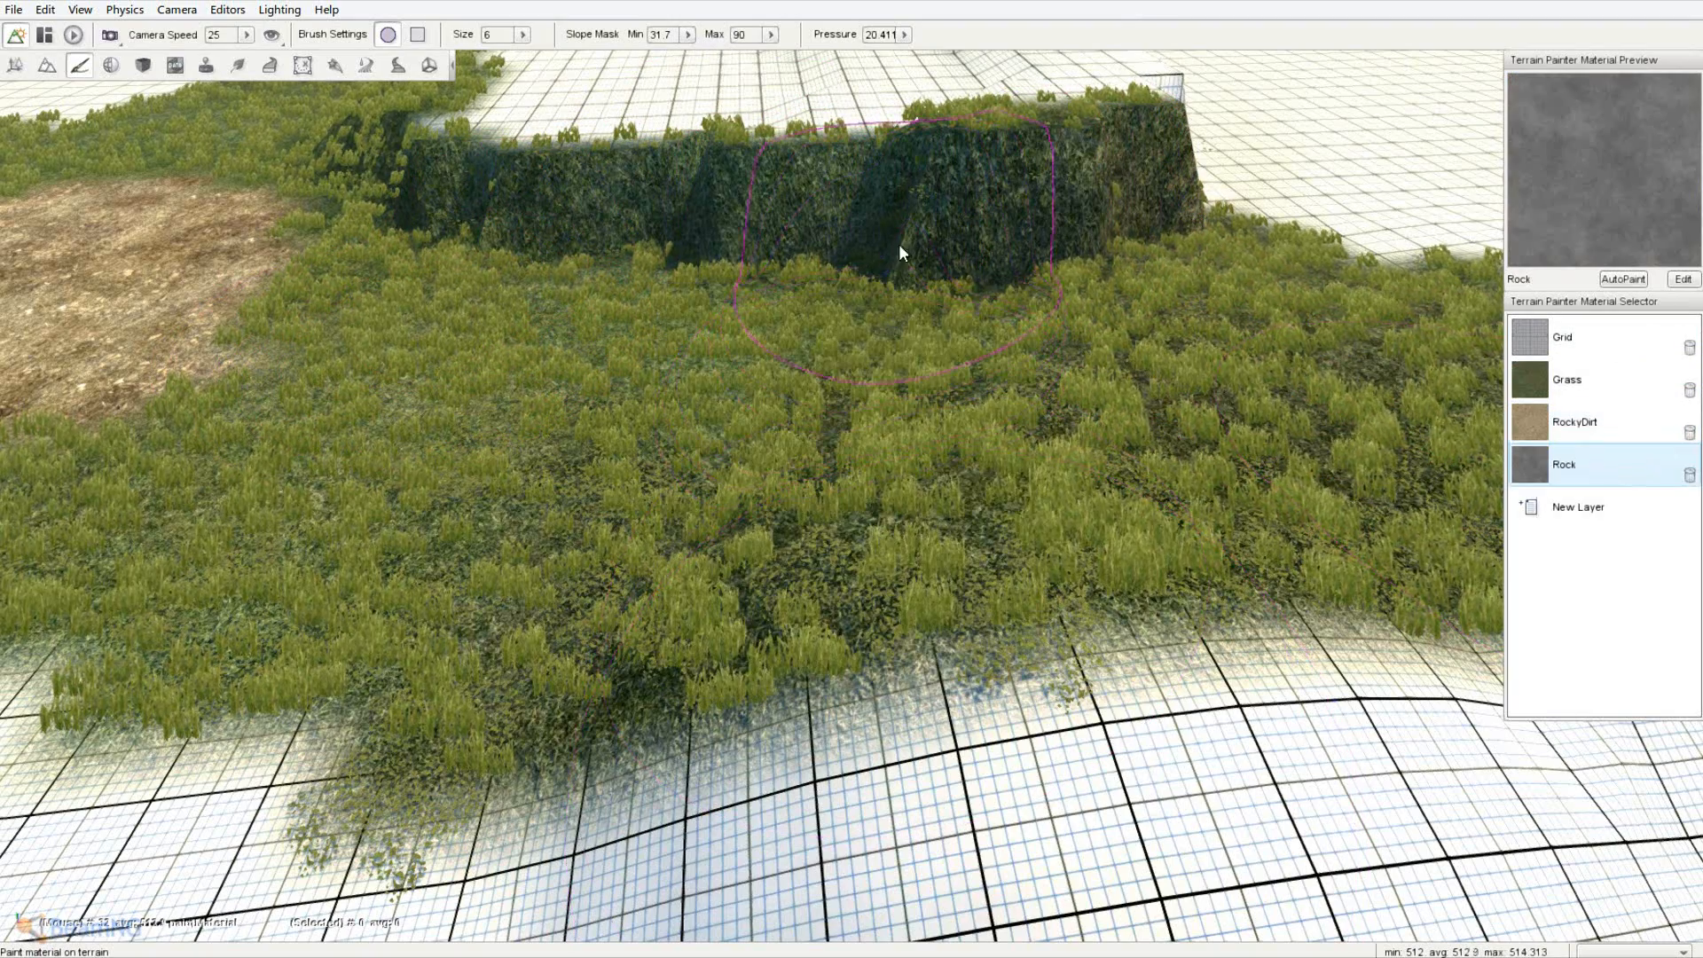
mouse_move(901, 253)
left_mouse_down()
mouse_move(943, 239)
mouse_move(795, 243)
mouse_move(650, 198)
mouse_move(693, 218)
mouse_move(1030, 206)
left_mouse_up()
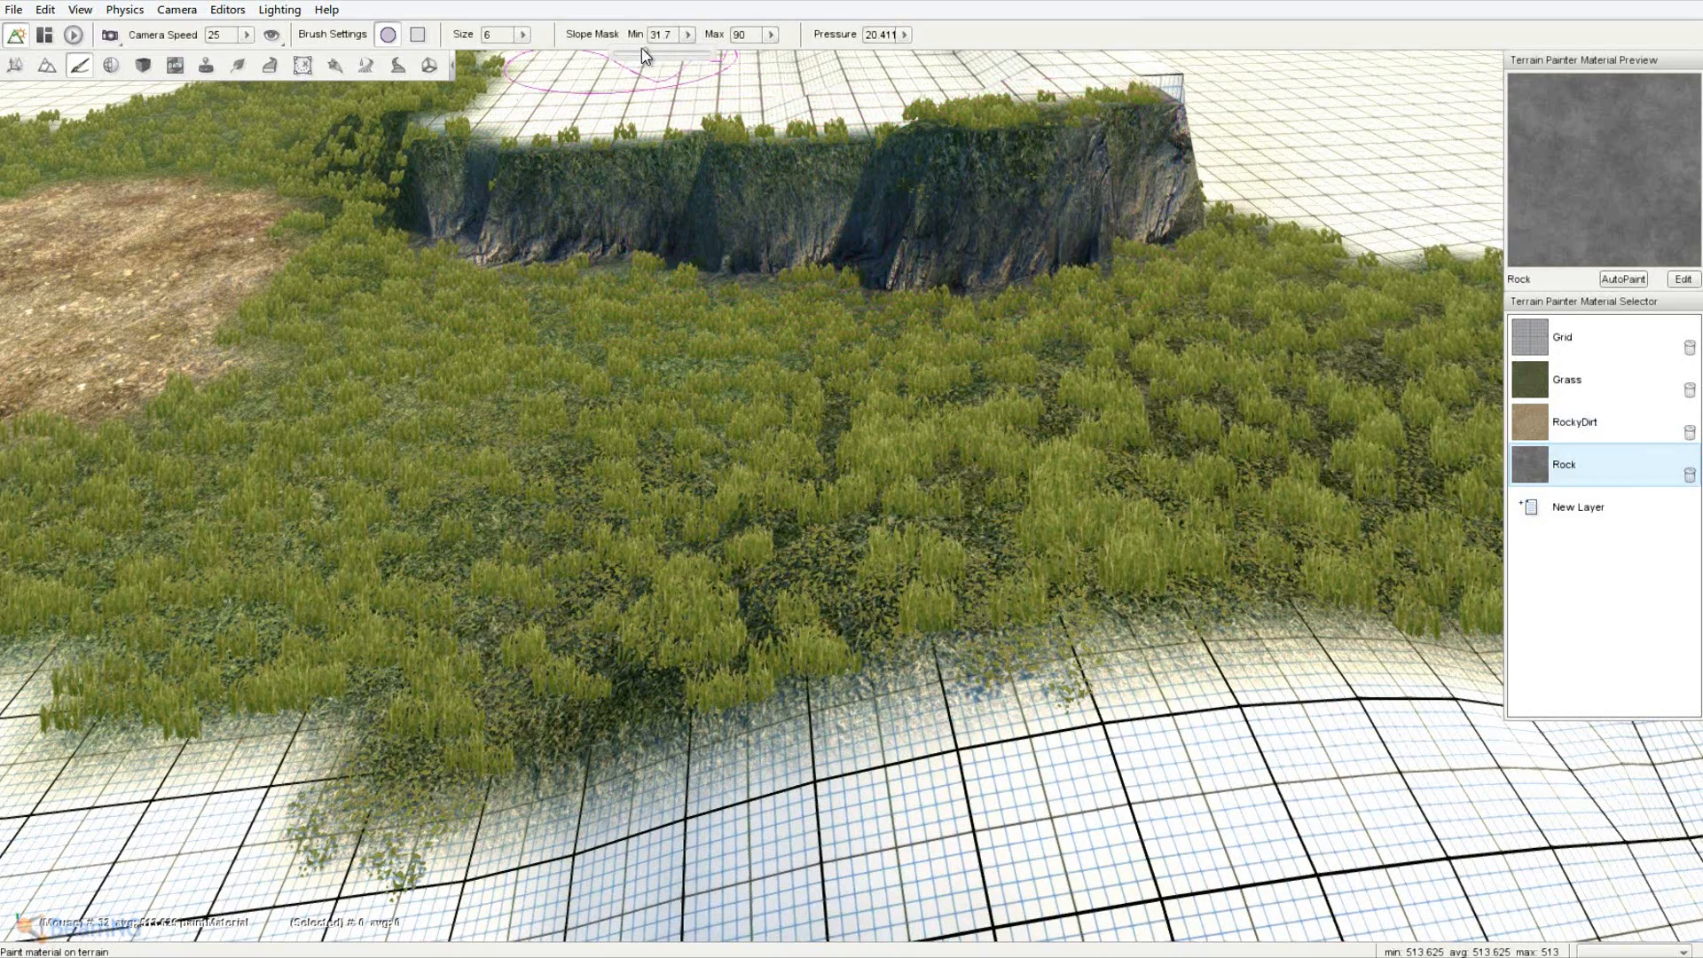
left_click(683, 39)
mouse_move(736, 197)
left_mouse_down()
mouse_move(898, 176)
mouse_move(852, 124)
left_mouse_up()
- Lower the slope mask minimum further and paint rock across the middle cliff and ridge
left_click(683, 39)
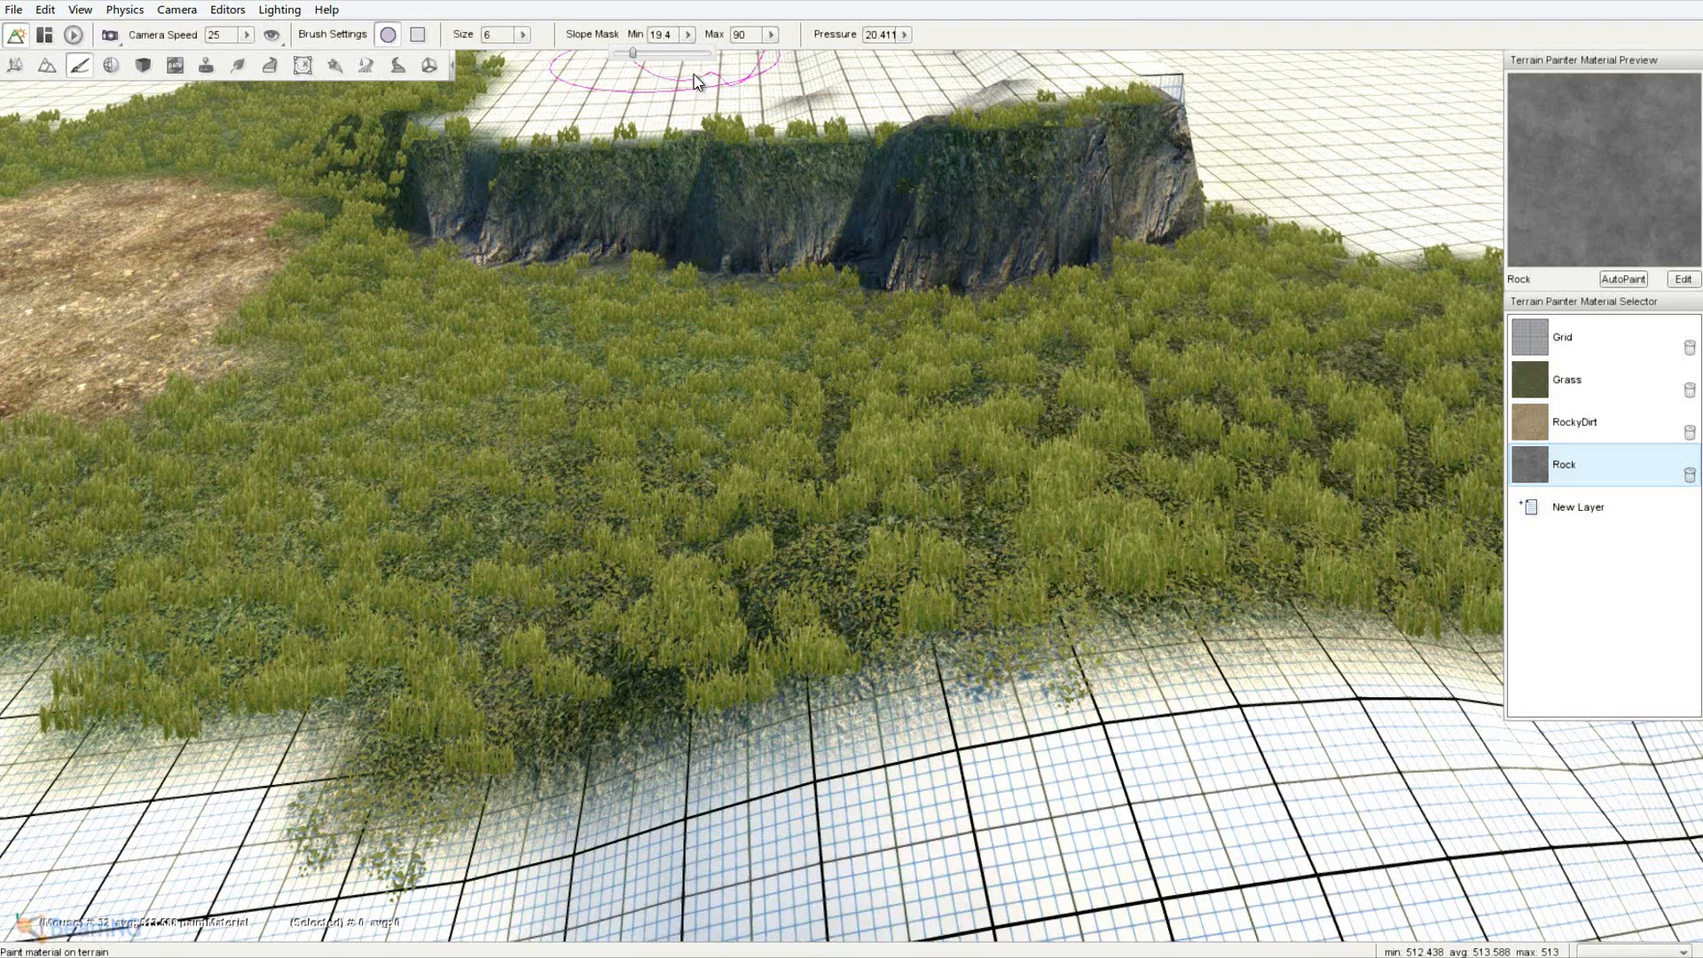
left_click(683, 37)
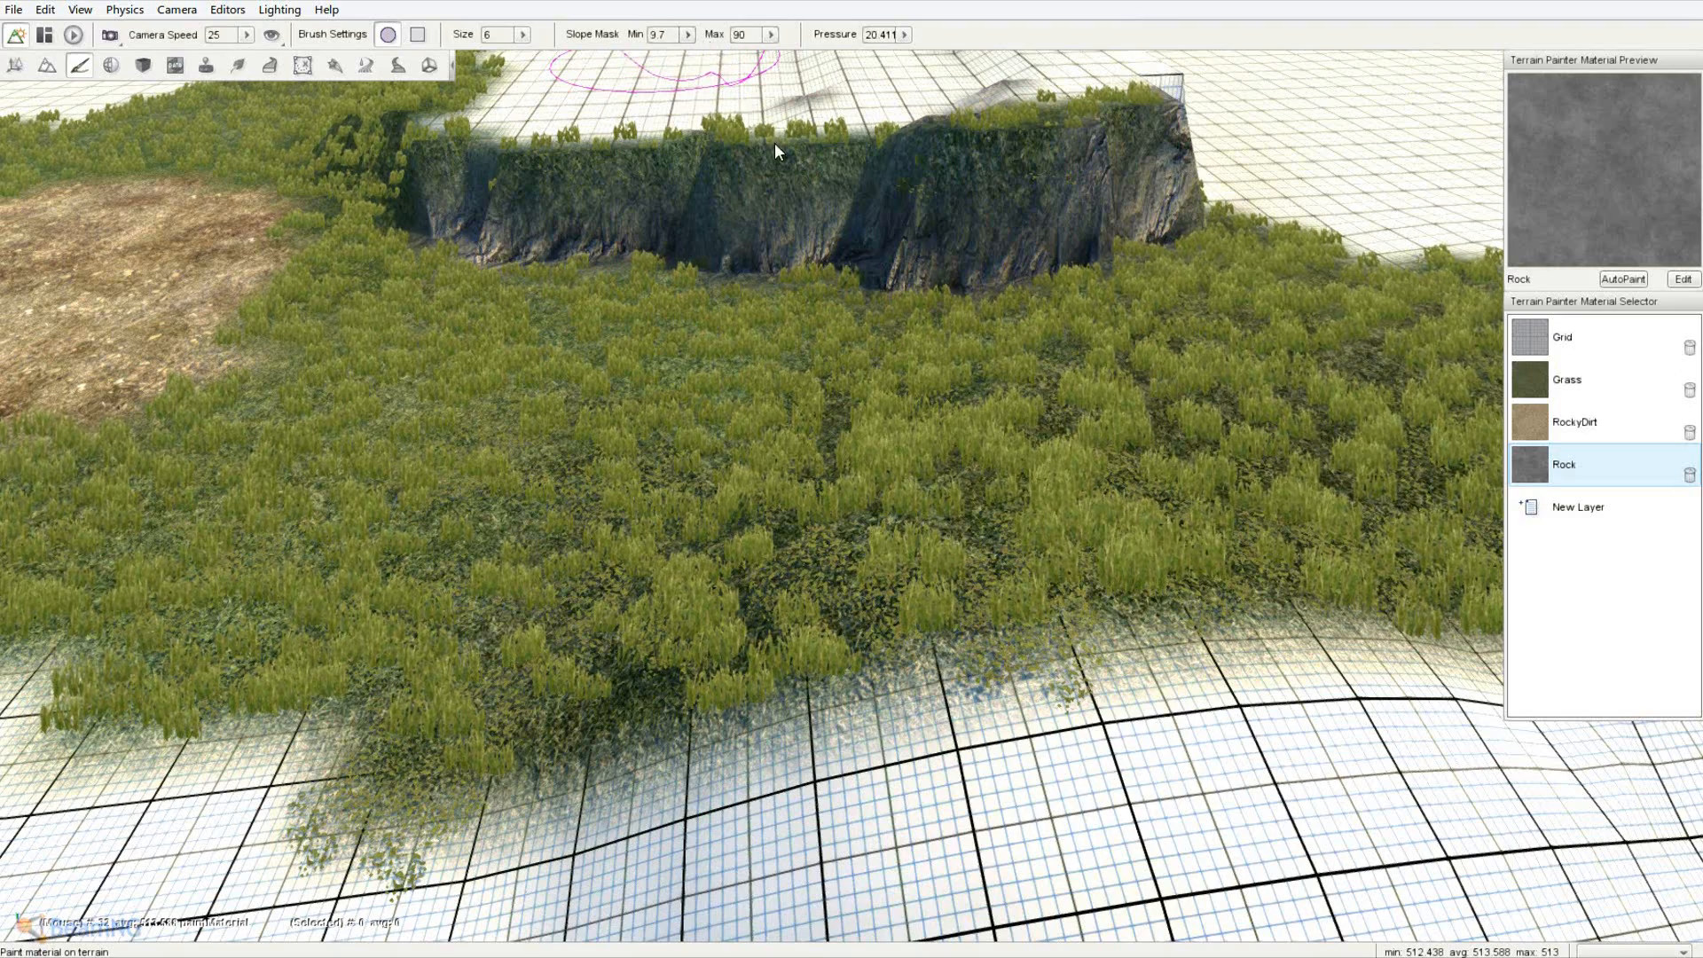
mouse_move(775, 144)
left_mouse_down()
mouse_move(745, 173)
mouse_move(573, 184)
mouse_move(991, 209)
left_mouse_up()
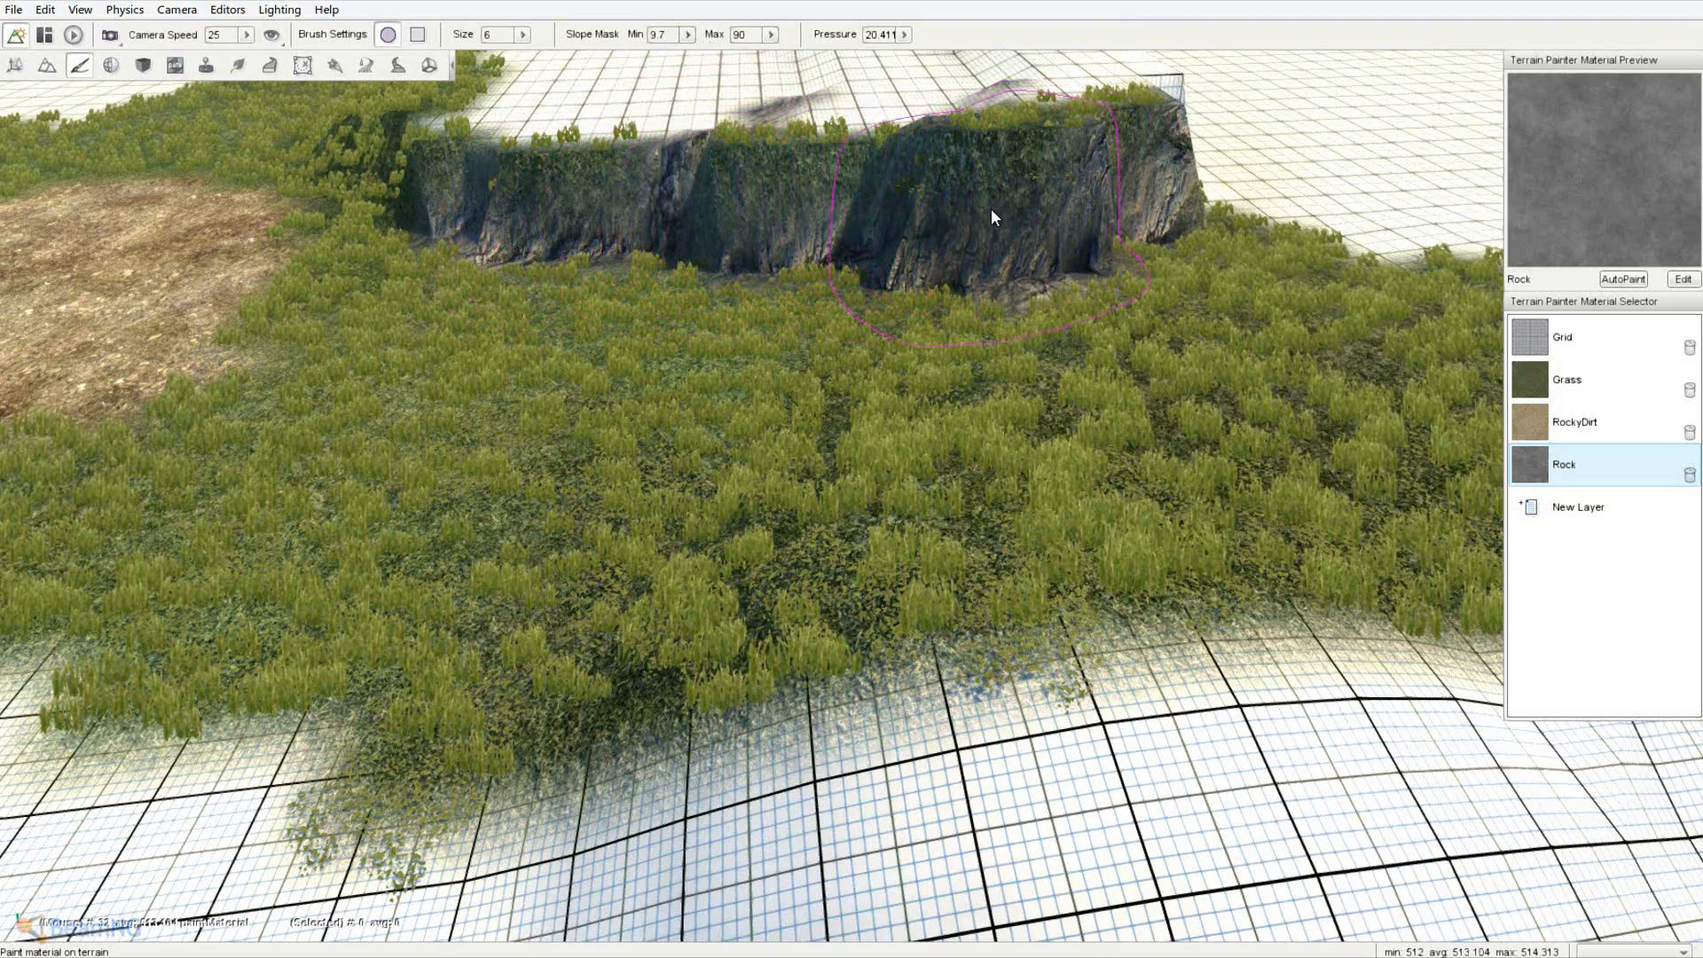
key("s")
right_click_drag(992, 209, 855, 466)
key("a")
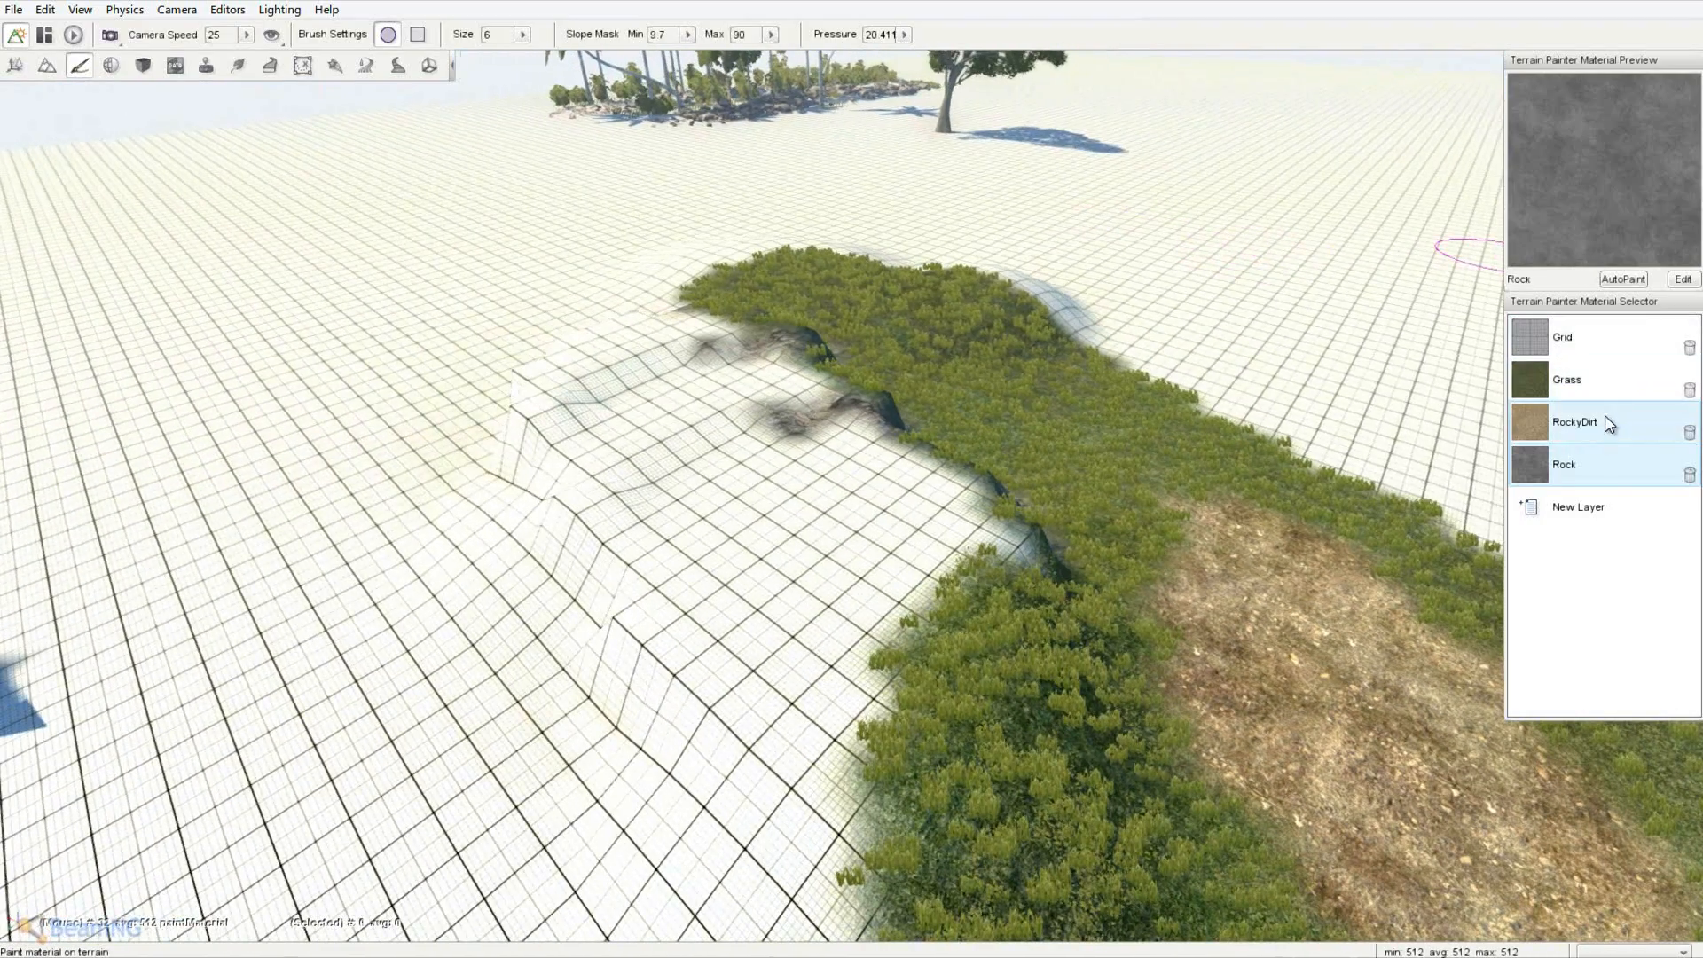
- Paint RockyDirt on the ridge top and Grass over the bare grid terrain
left_click(1609, 424)
mouse_move(656, 497)
left_mouse_down()
mouse_move(742, 487)
mouse_move(803, 532)
mouse_move(850, 530)
mouse_move(637, 367)
mouse_move(880, 503)
left_mouse_up()
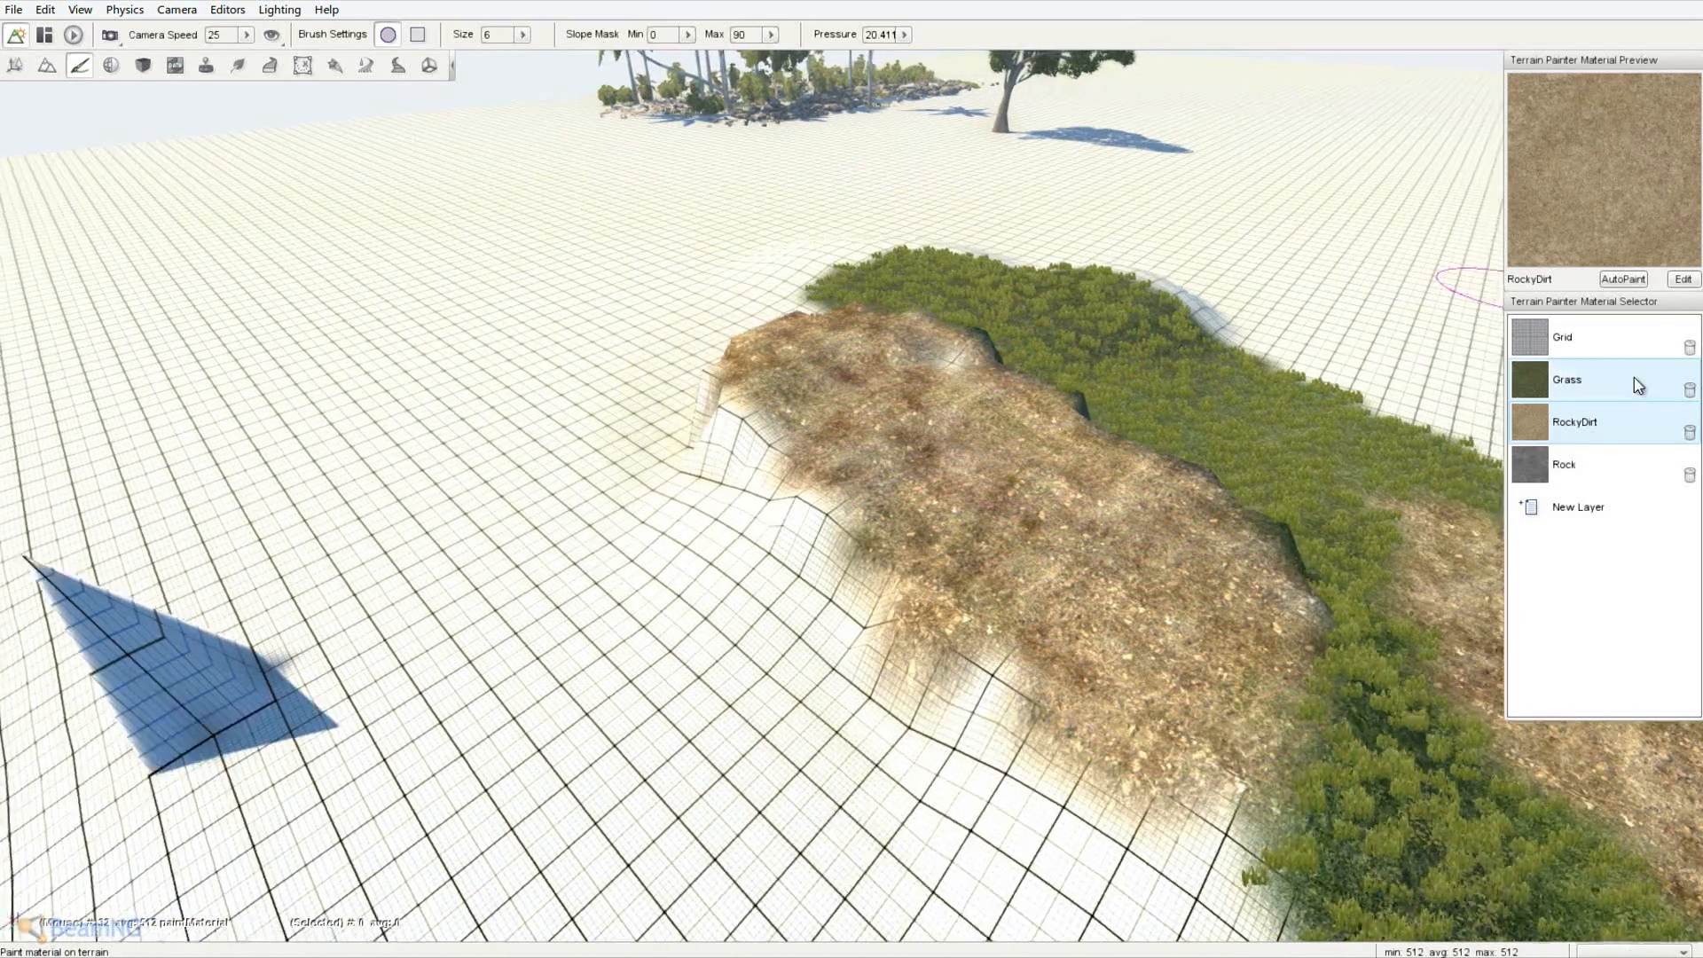
left_click(1634, 379)
mouse_move(770, 412)
left_mouse_down()
mouse_move(699, 483)
mouse_move(1046, 800)
mouse_move(1188, 875)
mouse_move(713, 548)
mouse_move(985, 507)
left_mouse_up()
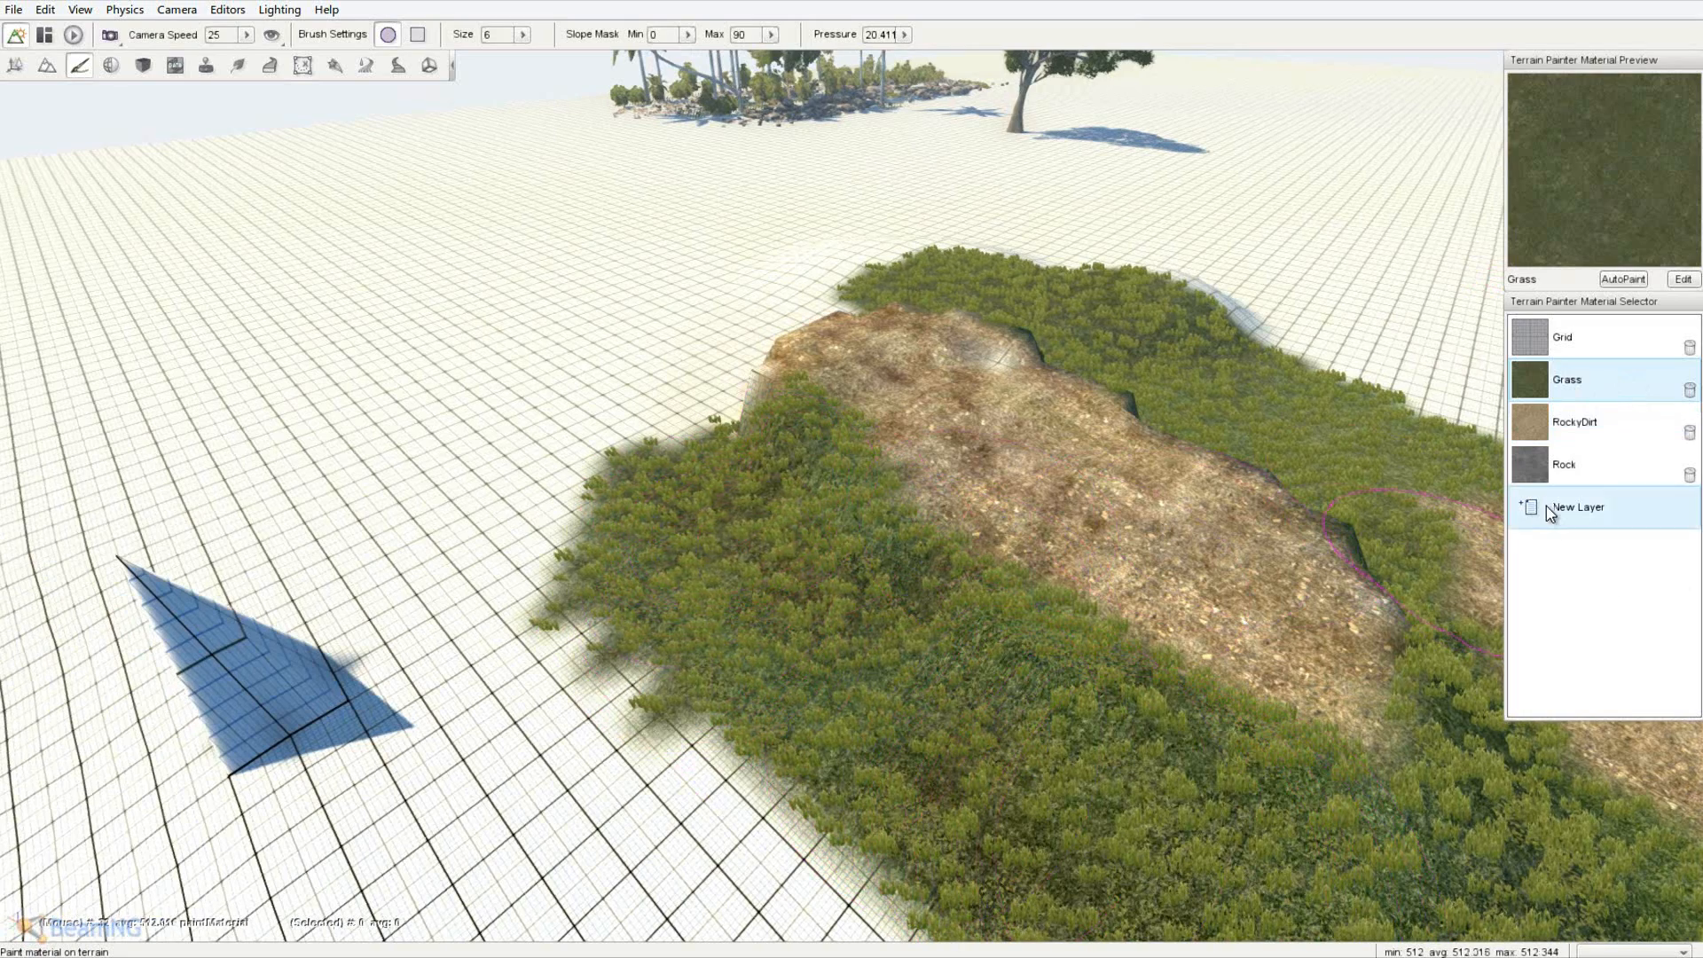
- Create a new blank terrain material named Concrete after reviewing RockyDirt, Grass and Rock
left_click(1548, 507)
left_click(744, 395)
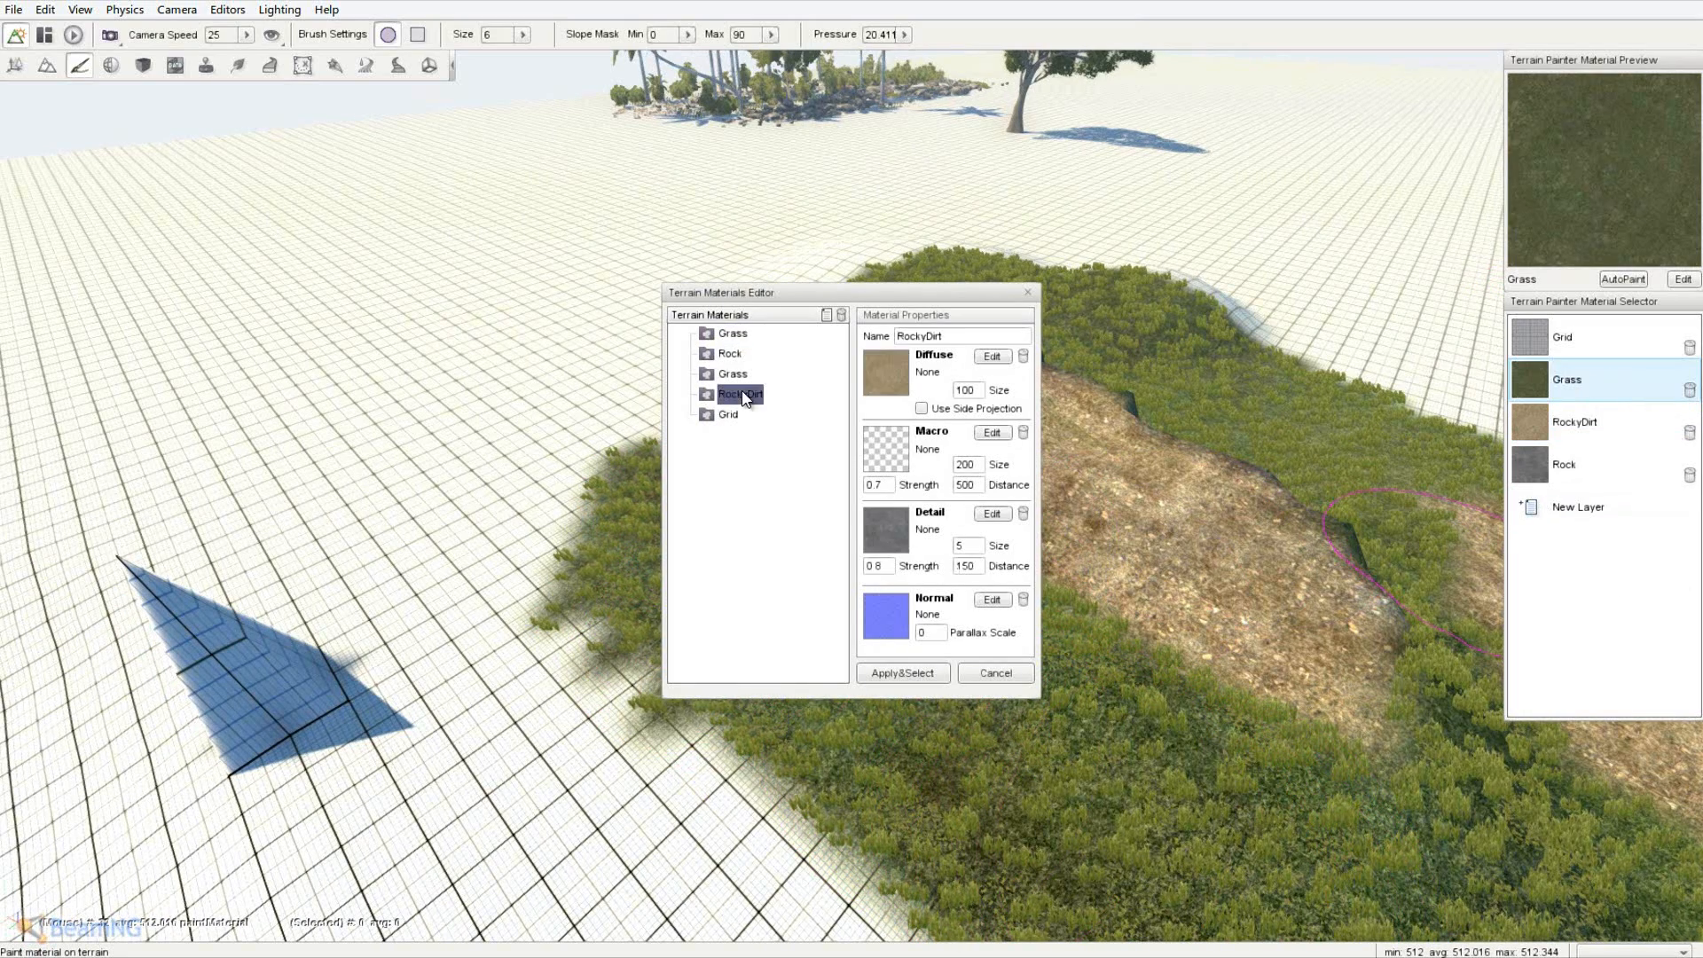
left_click(733, 373)
left_click(729, 355)
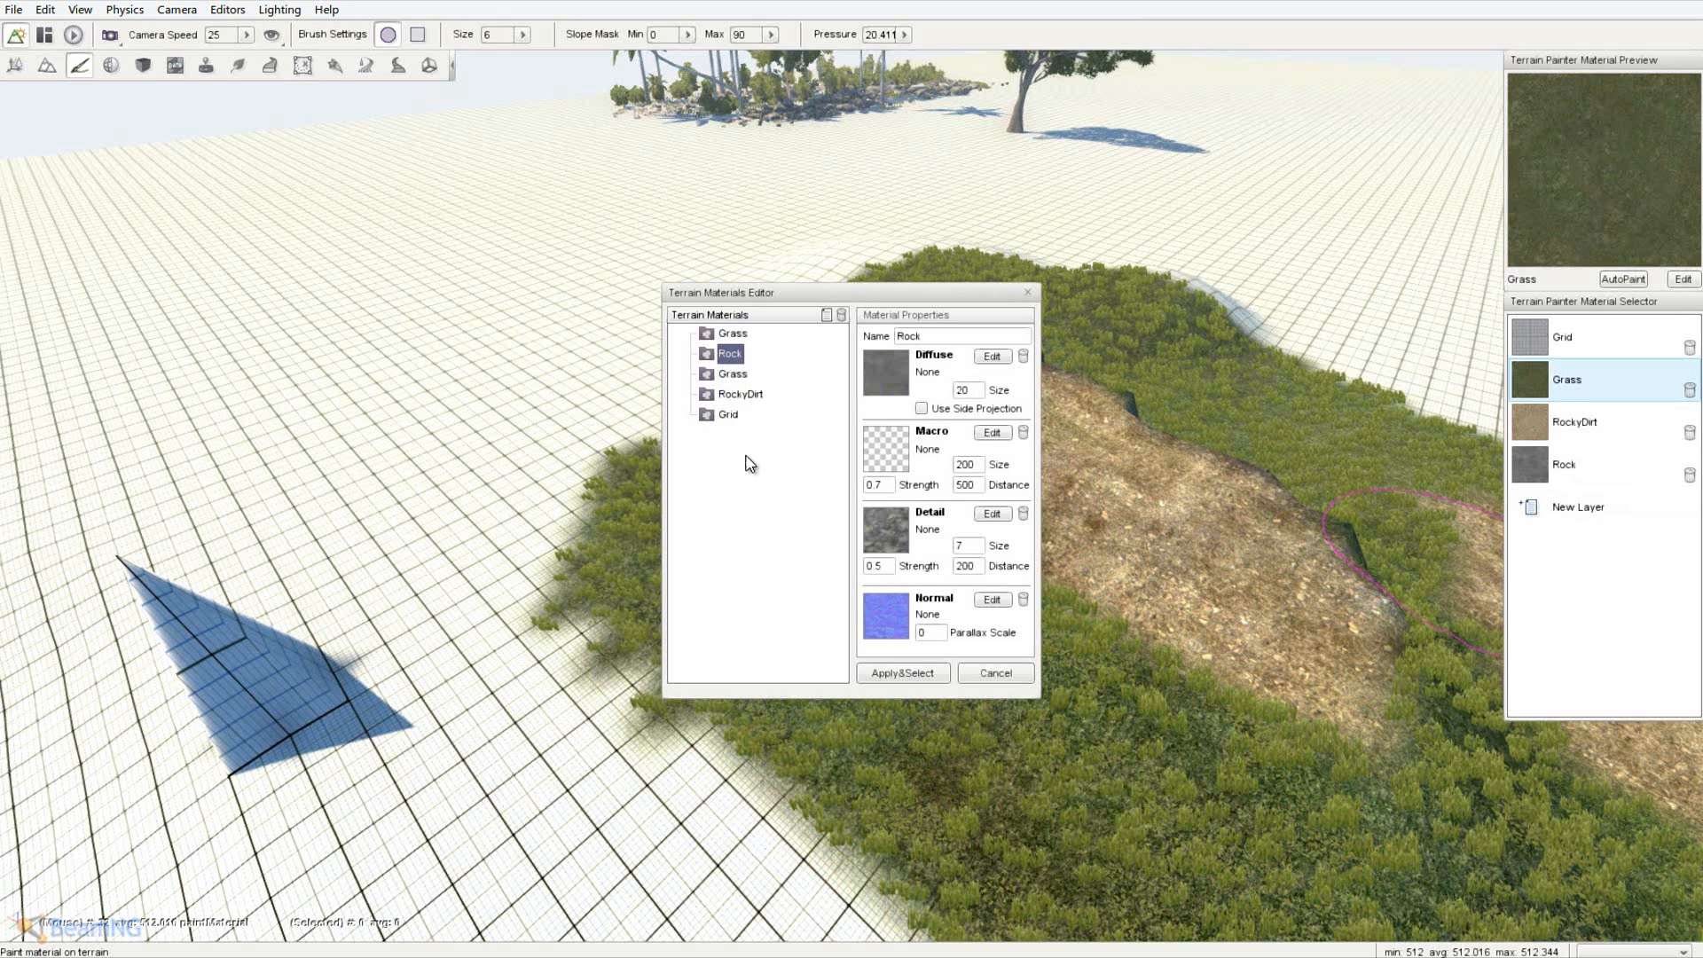
left_click(826, 315)
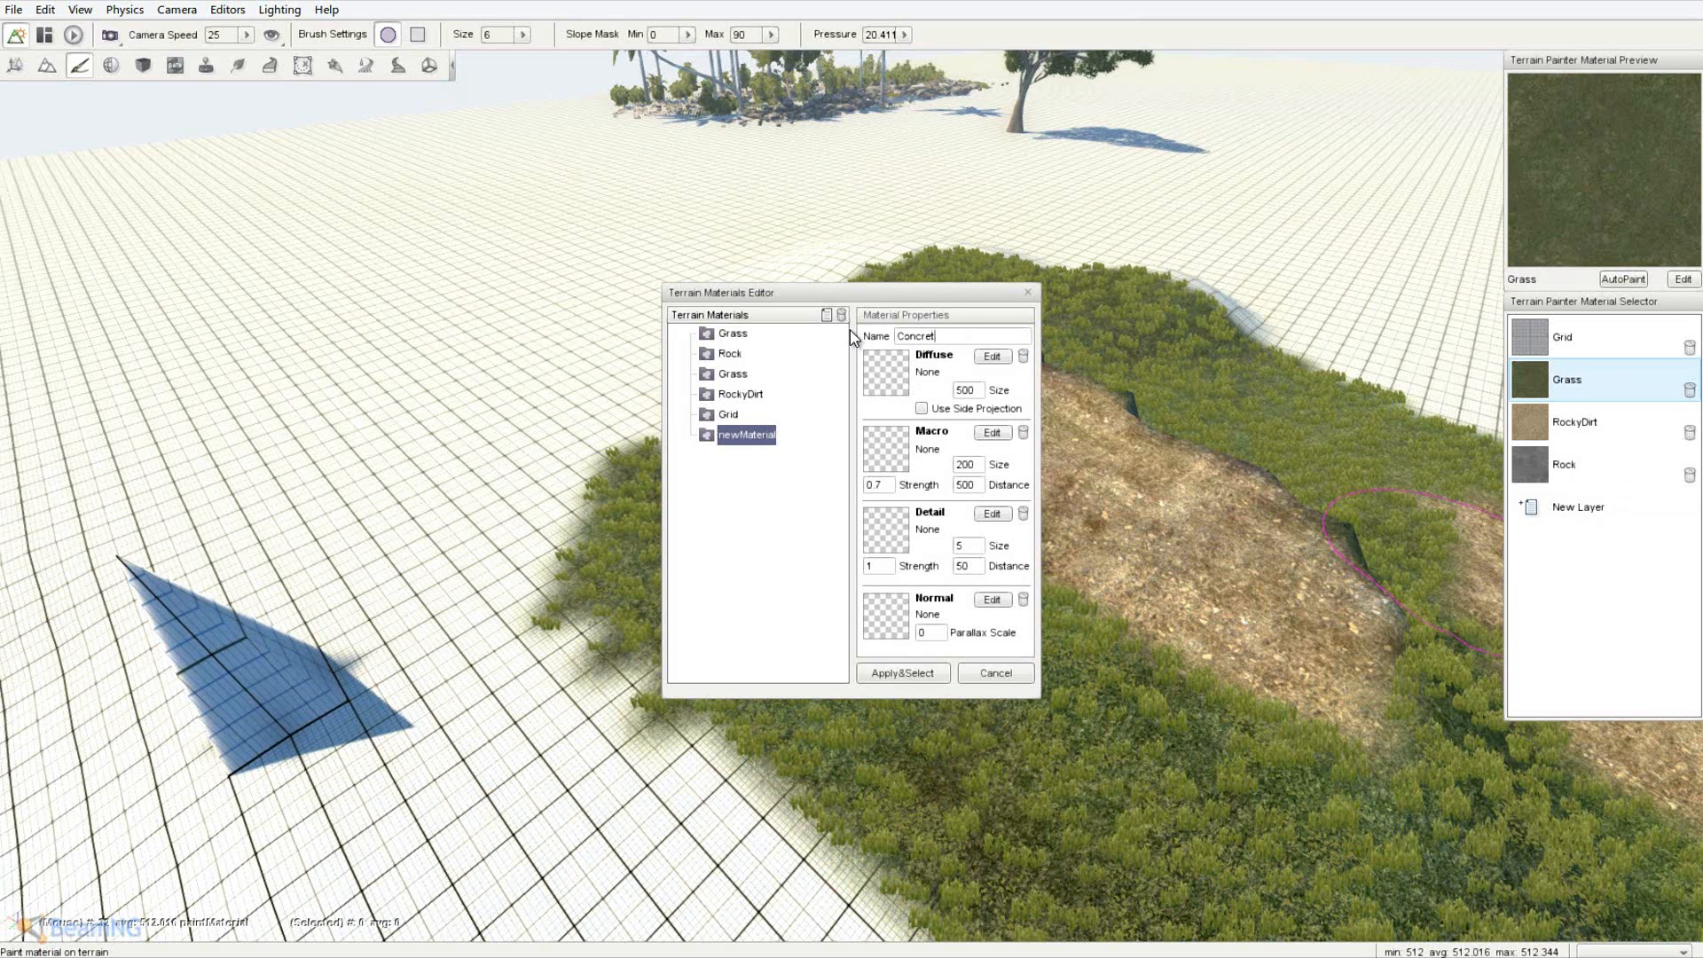
- Browse to the dry_rock_island level's art/terrains folder for the diffuse texture
left_click(892, 386)
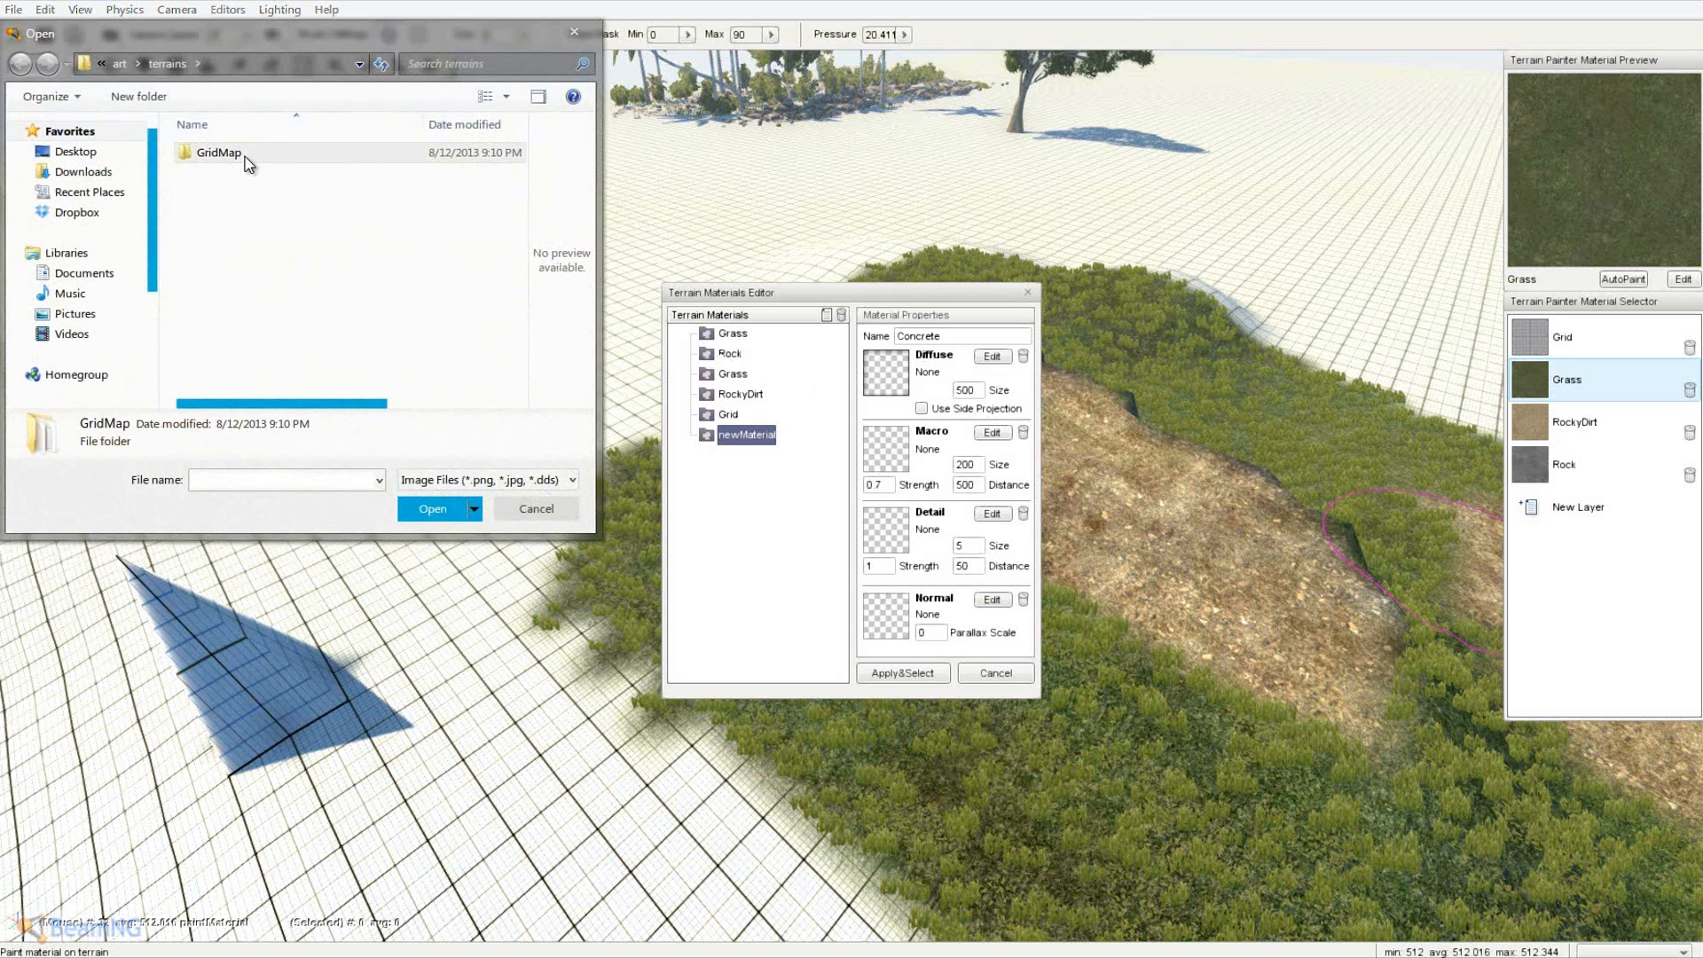
double_click(248, 160)
left_click(119, 64)
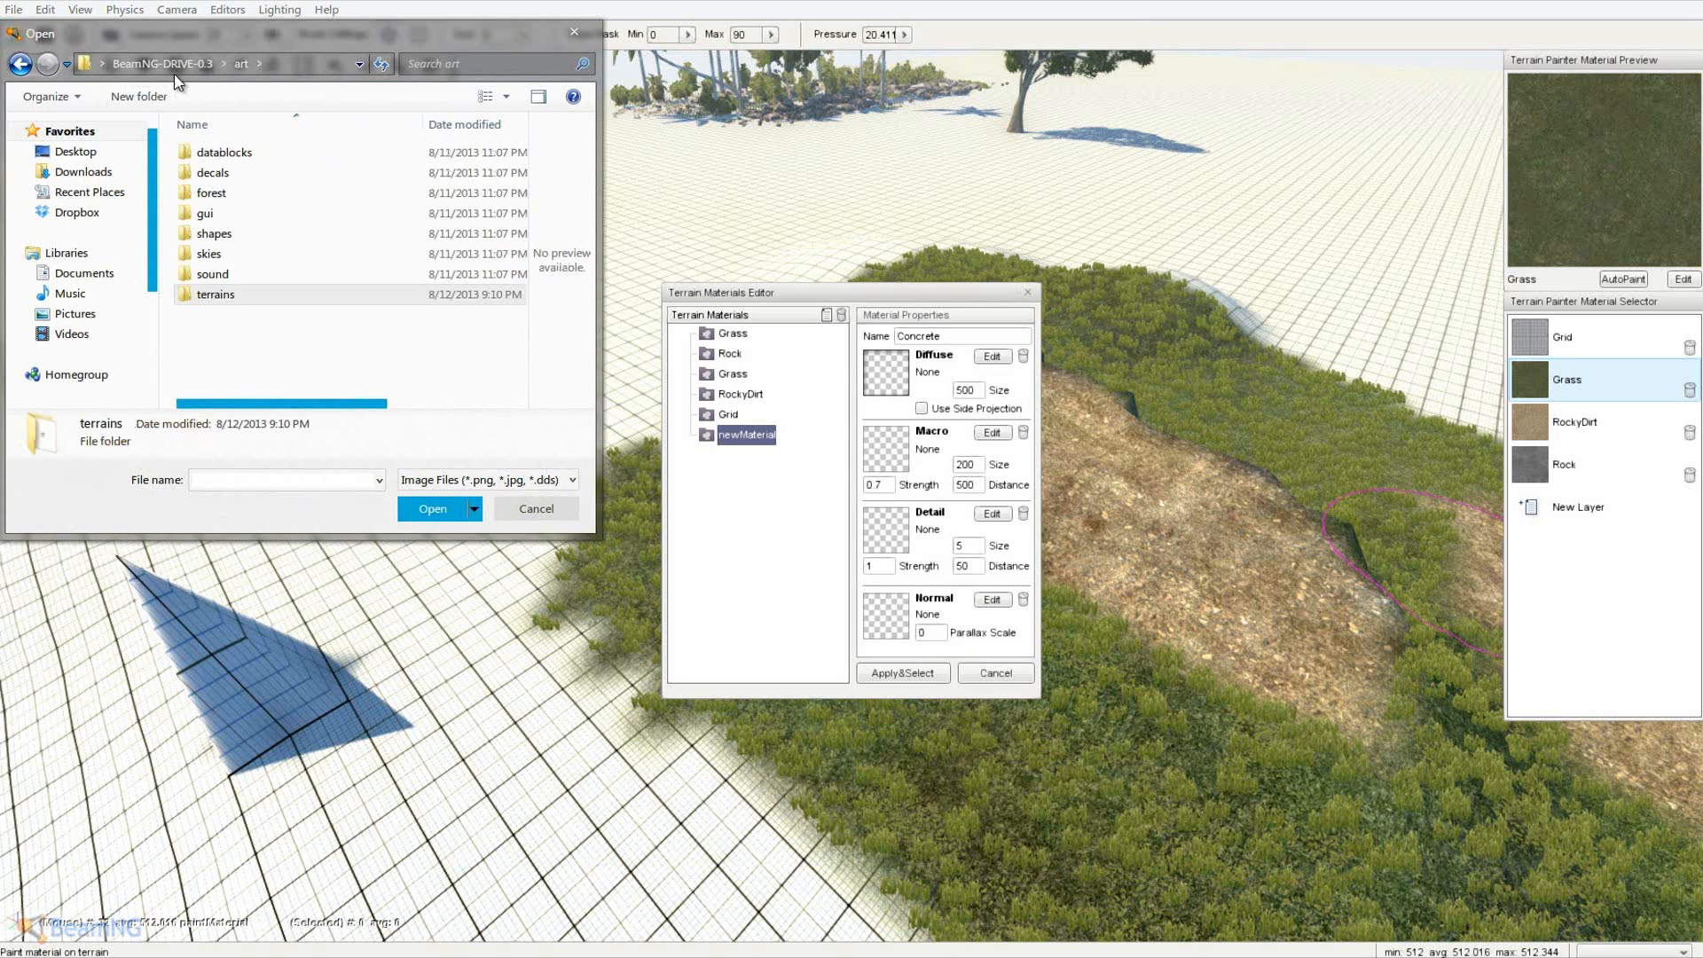
left_click(203, 69)
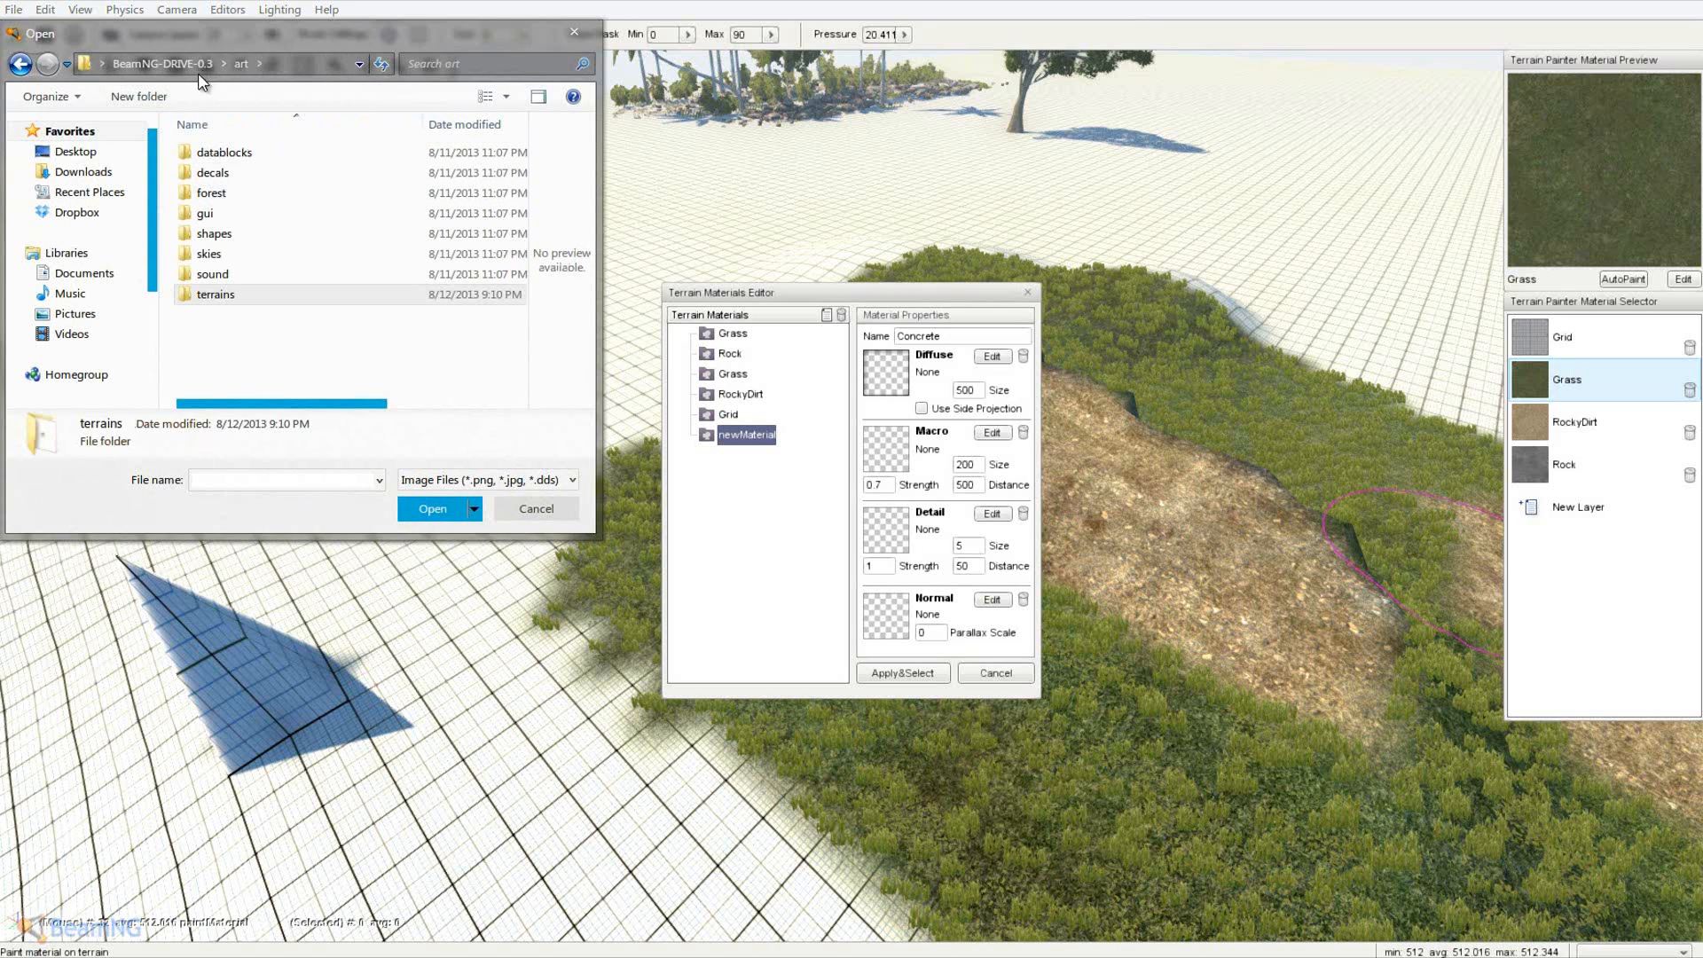
double_click(212, 194)
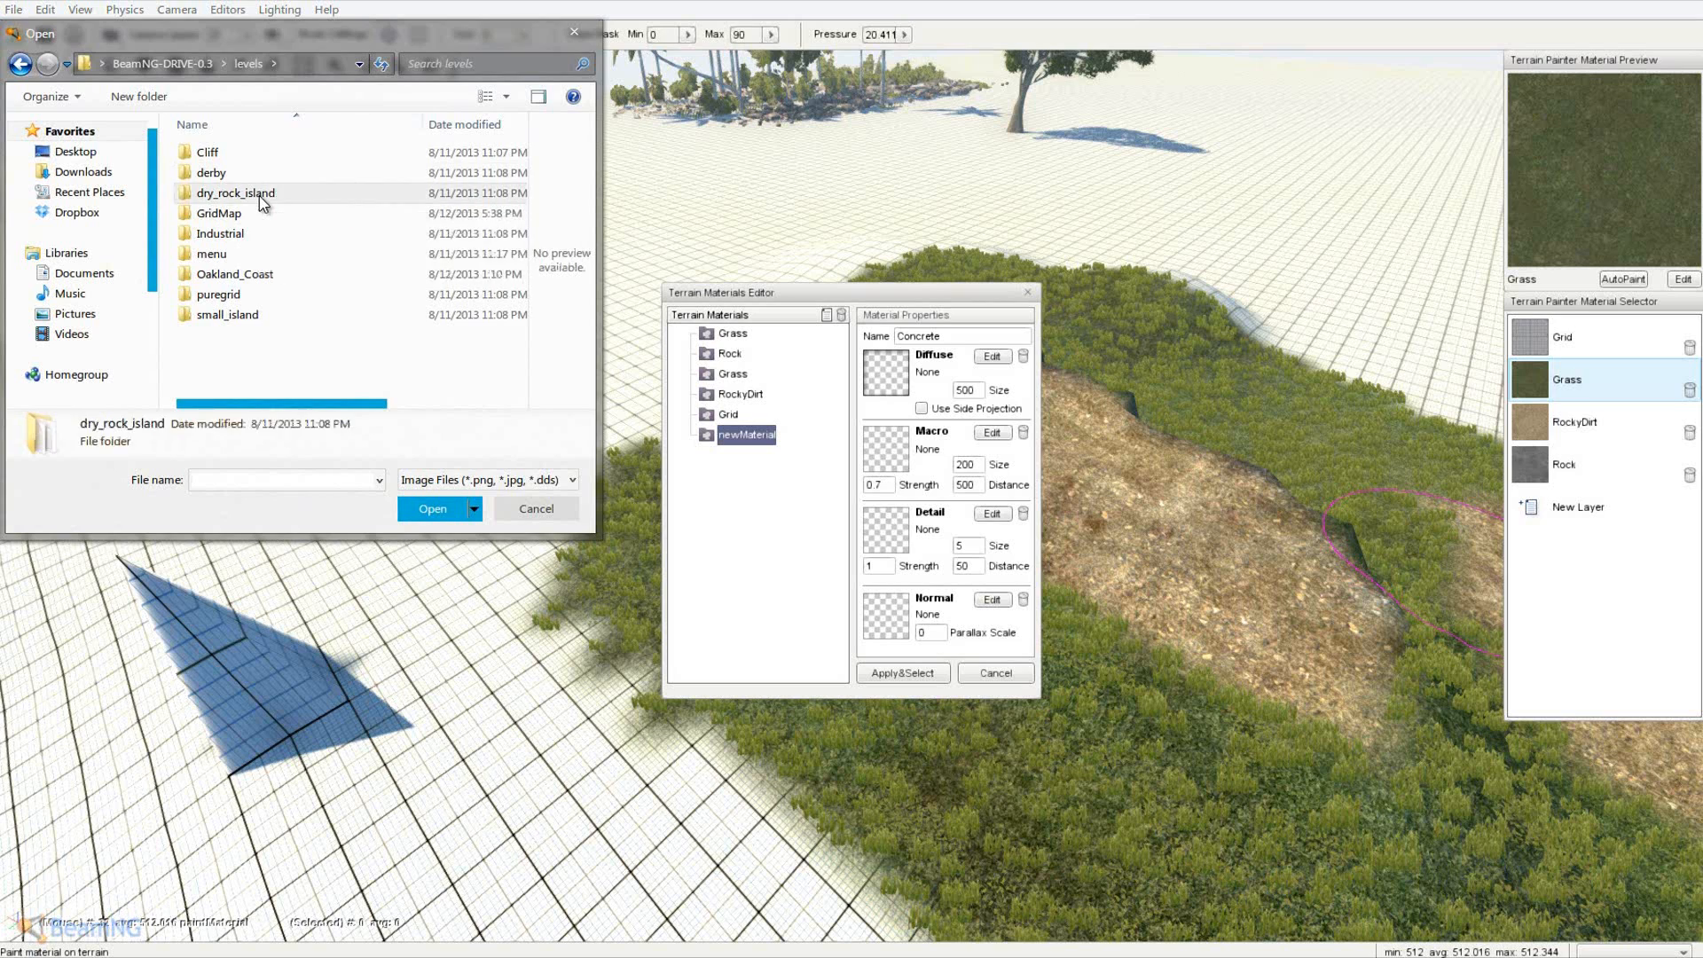
double_click(258, 193)
double_click(222, 182)
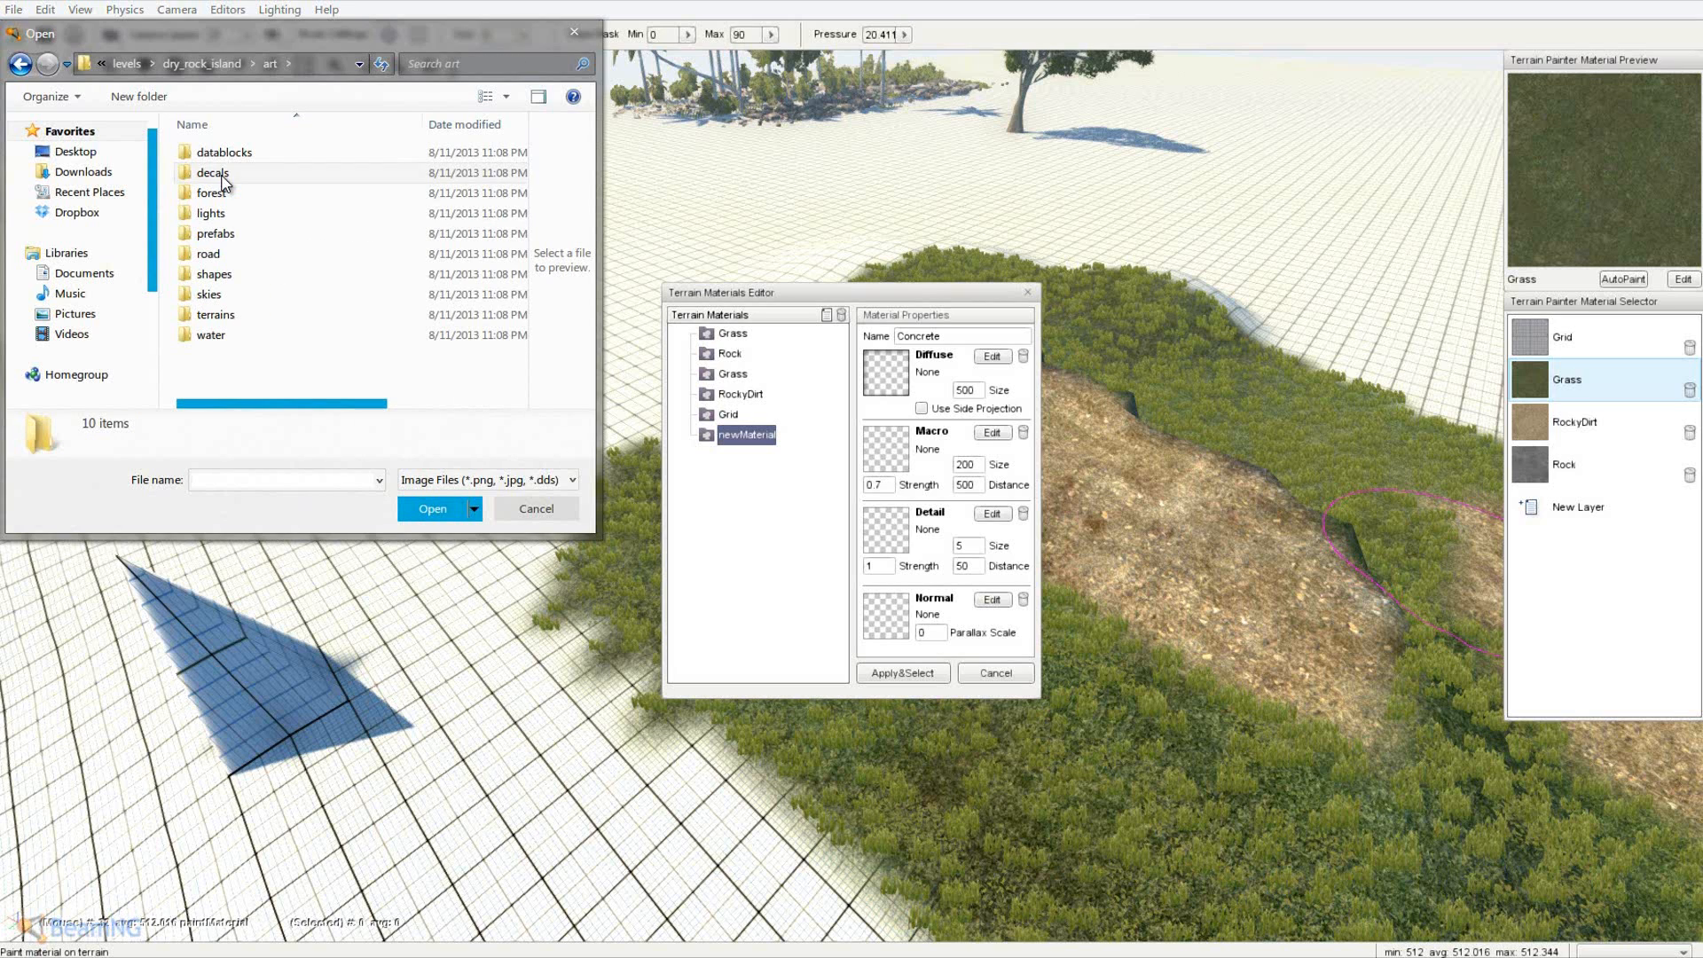
double_click(216, 315)
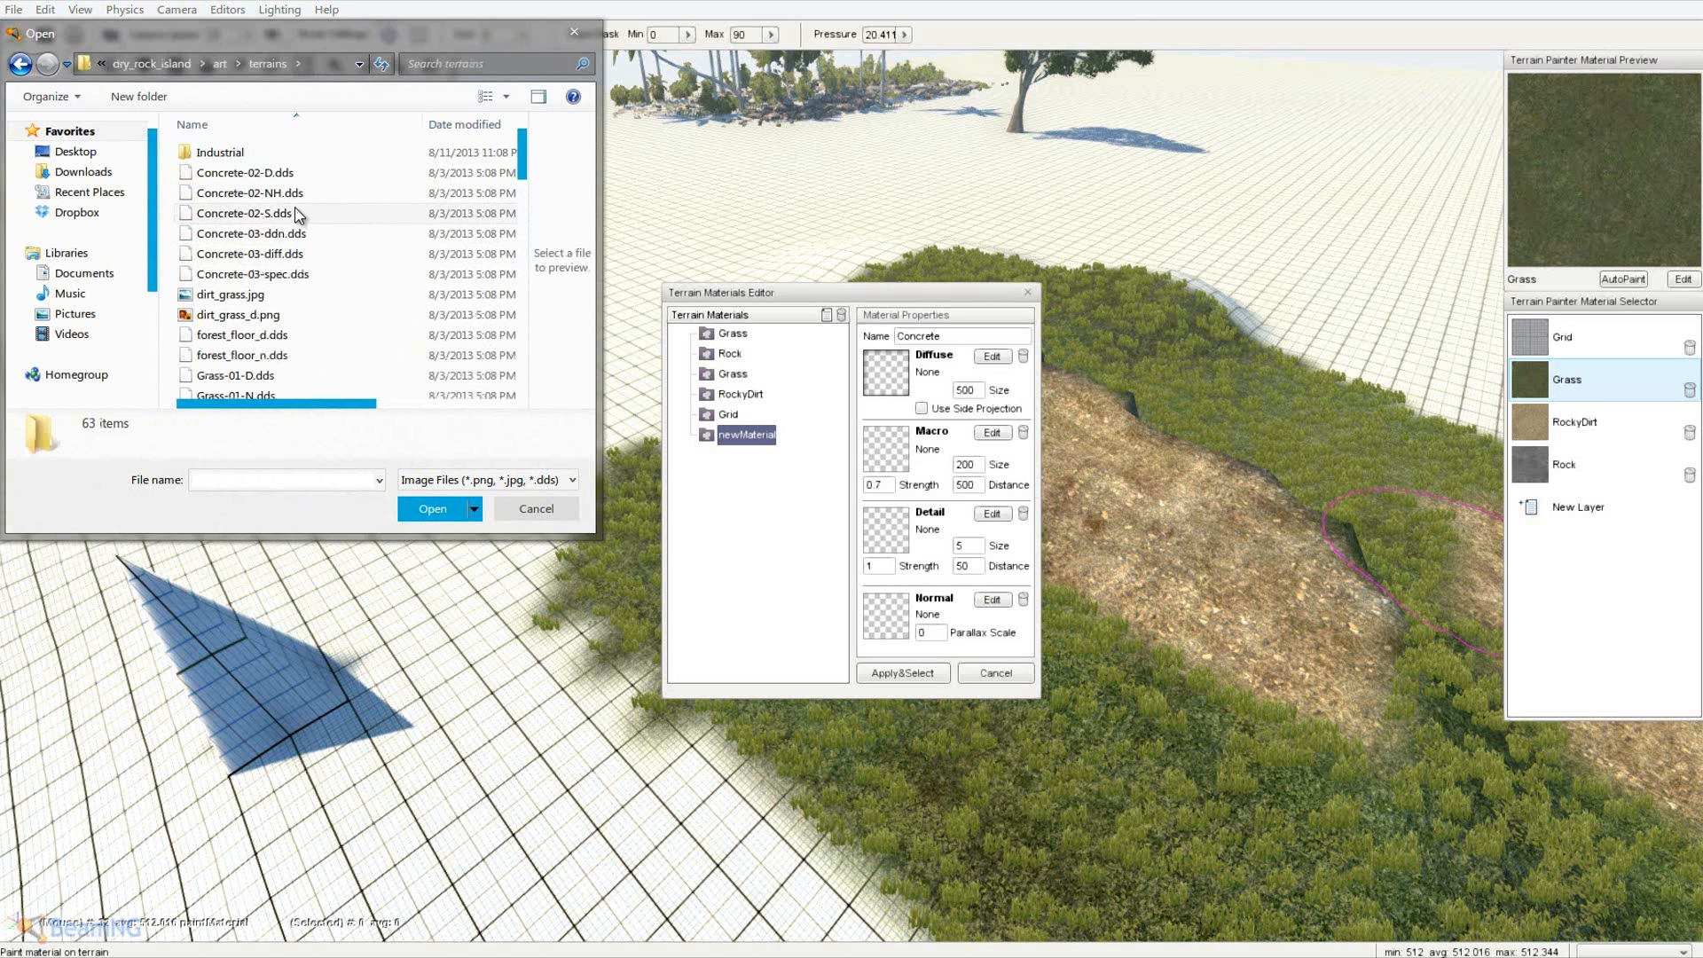
- Set Concrete-02-D.dds as the Concrete material's diffuse texture
left_click(299, 216)
left_click(273, 177)
left_click(265, 196)
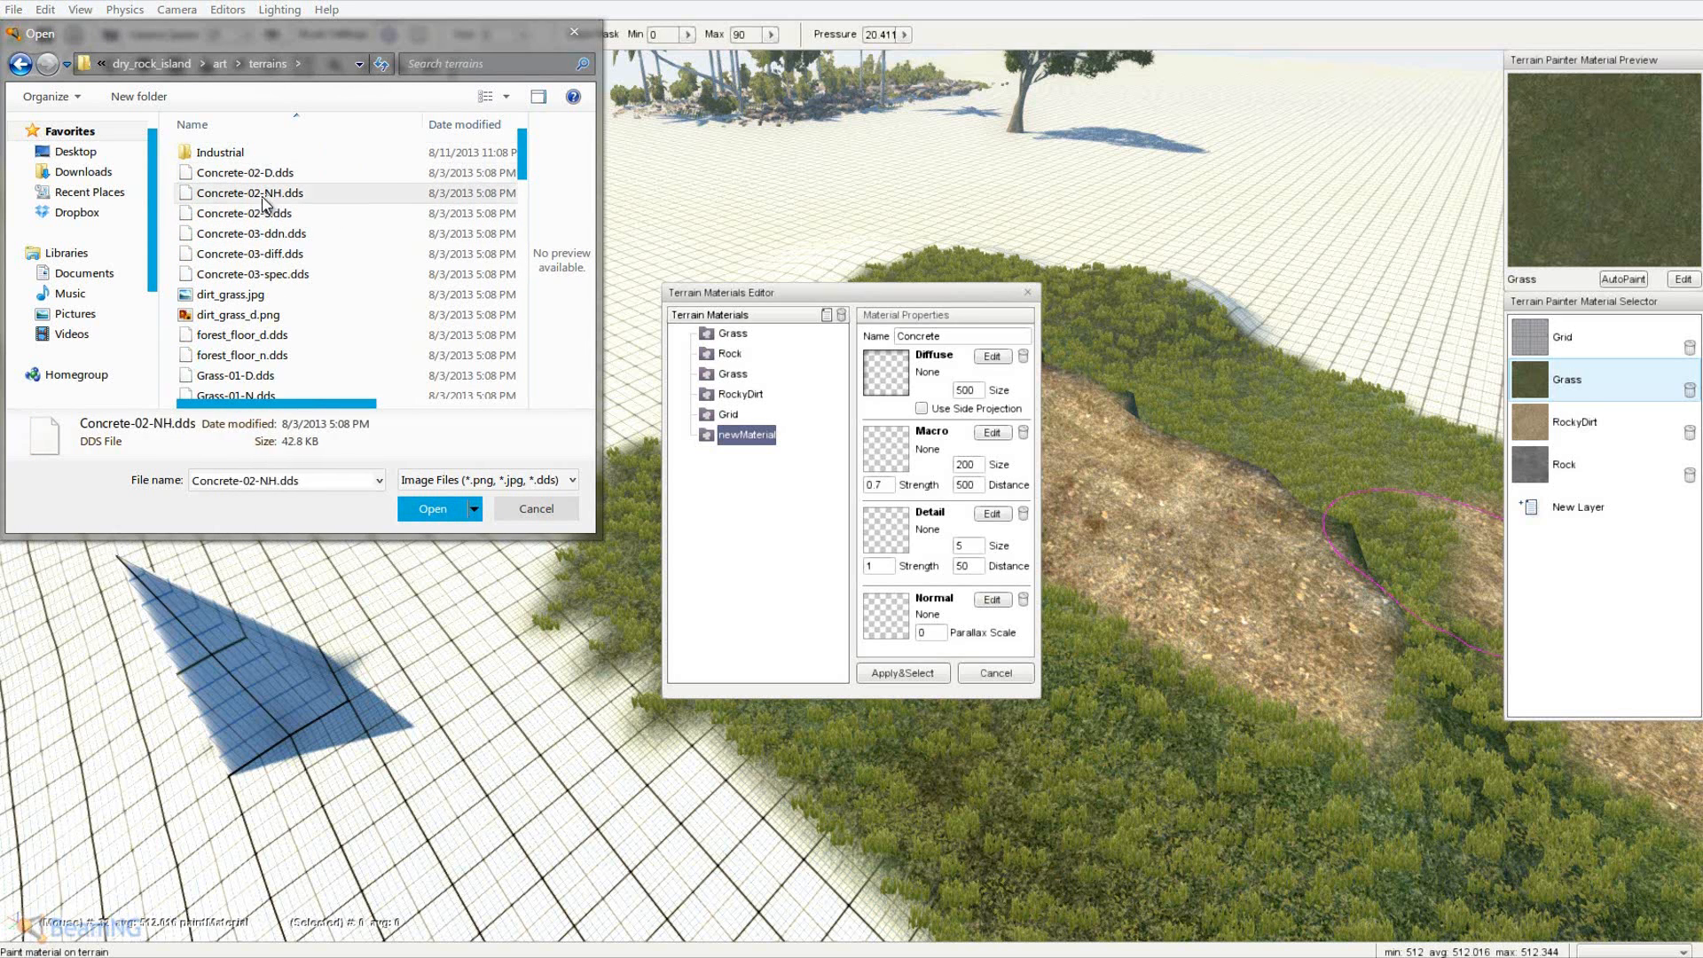
left_click(260, 176)
left_click(254, 196)
left_click(257, 176)
left_click(258, 193)
left_click(323, 206)
left_click(322, 188)
double_click(260, 174)
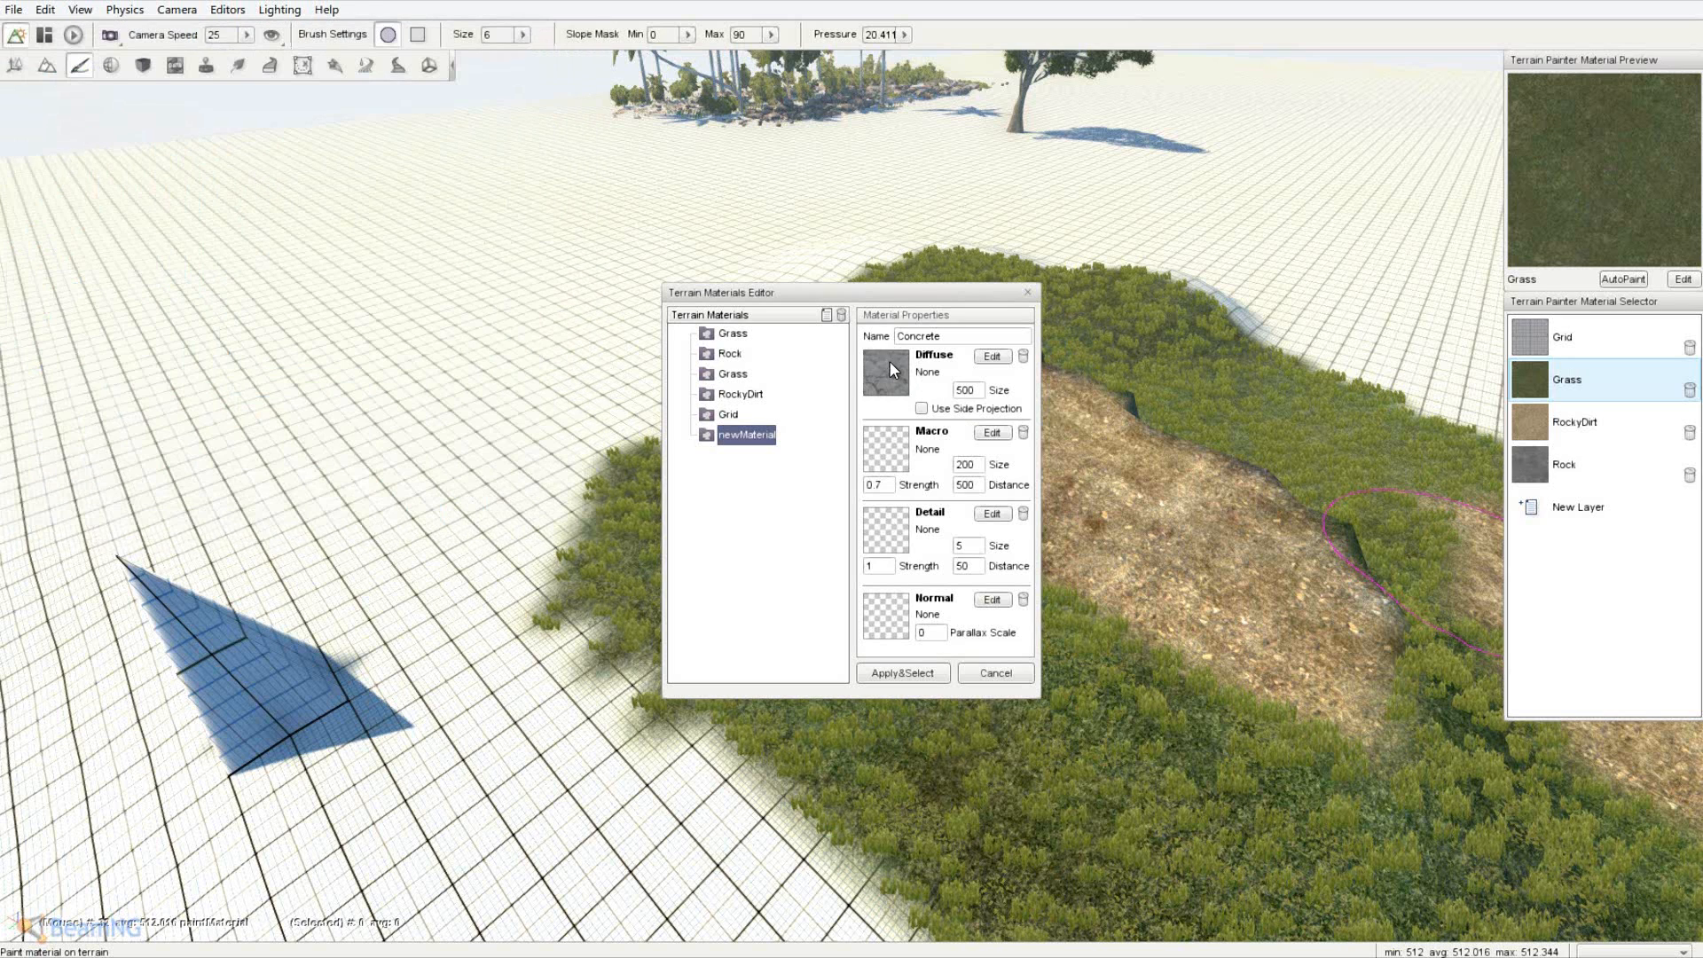
- Set Concrete-02-NH.dds as normal map and Concrete-02-S.dds as detail, then apply the material
left_click(879, 536)
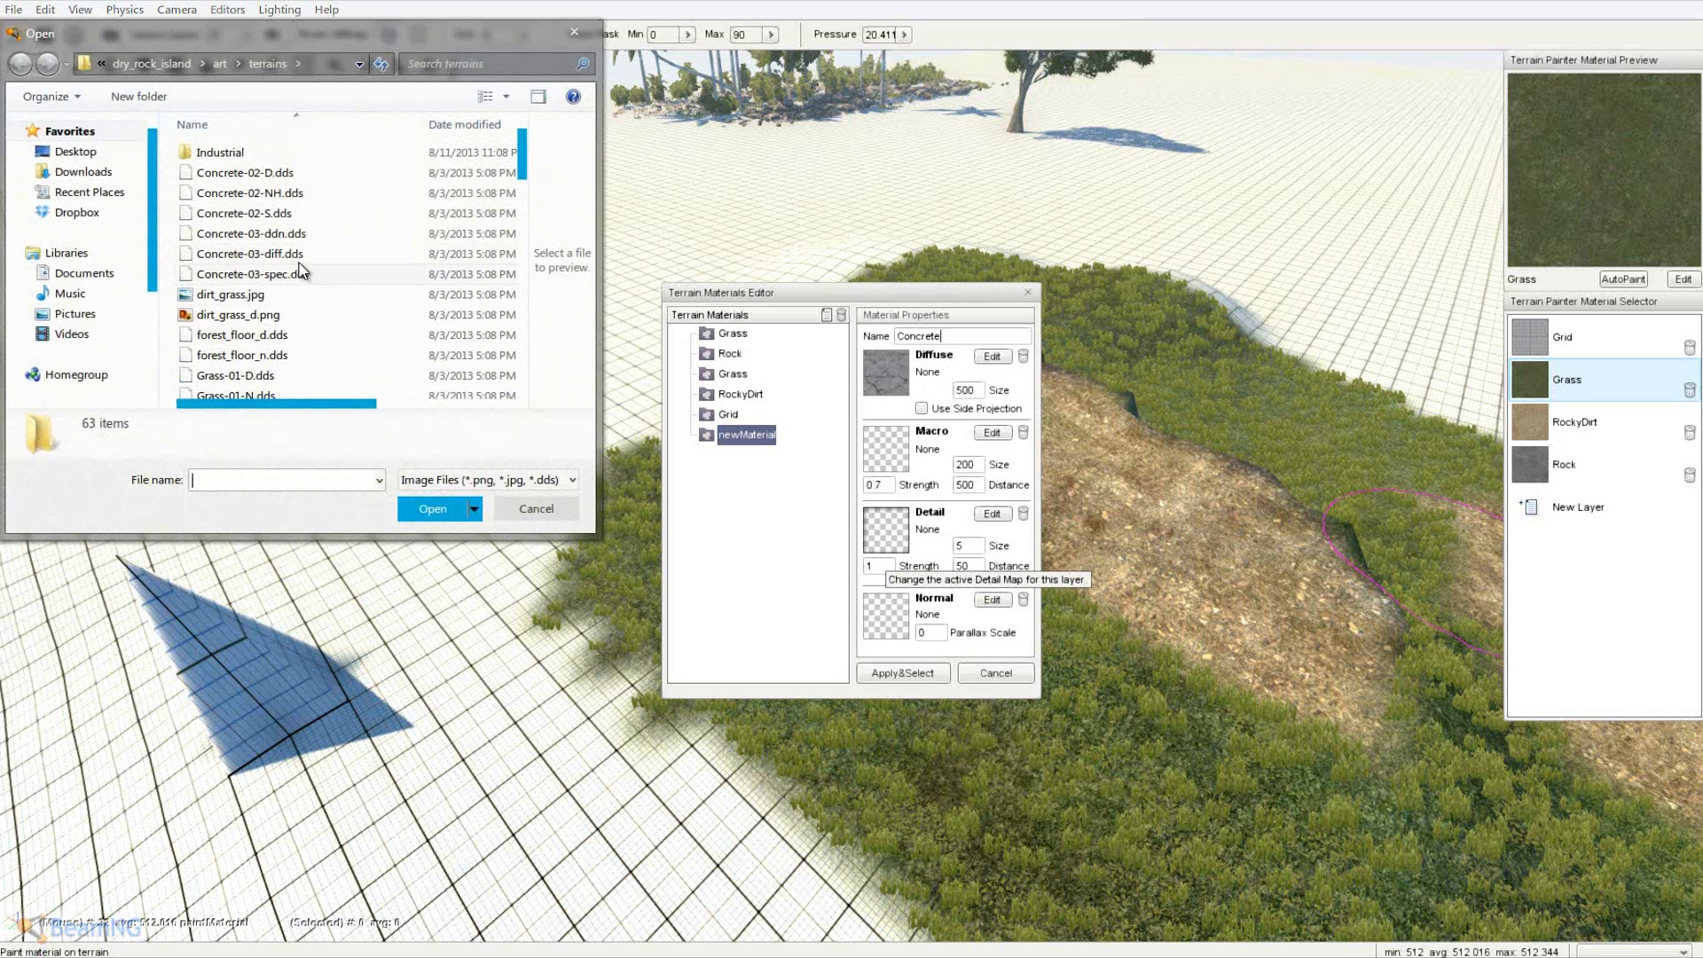
double_click(266, 193)
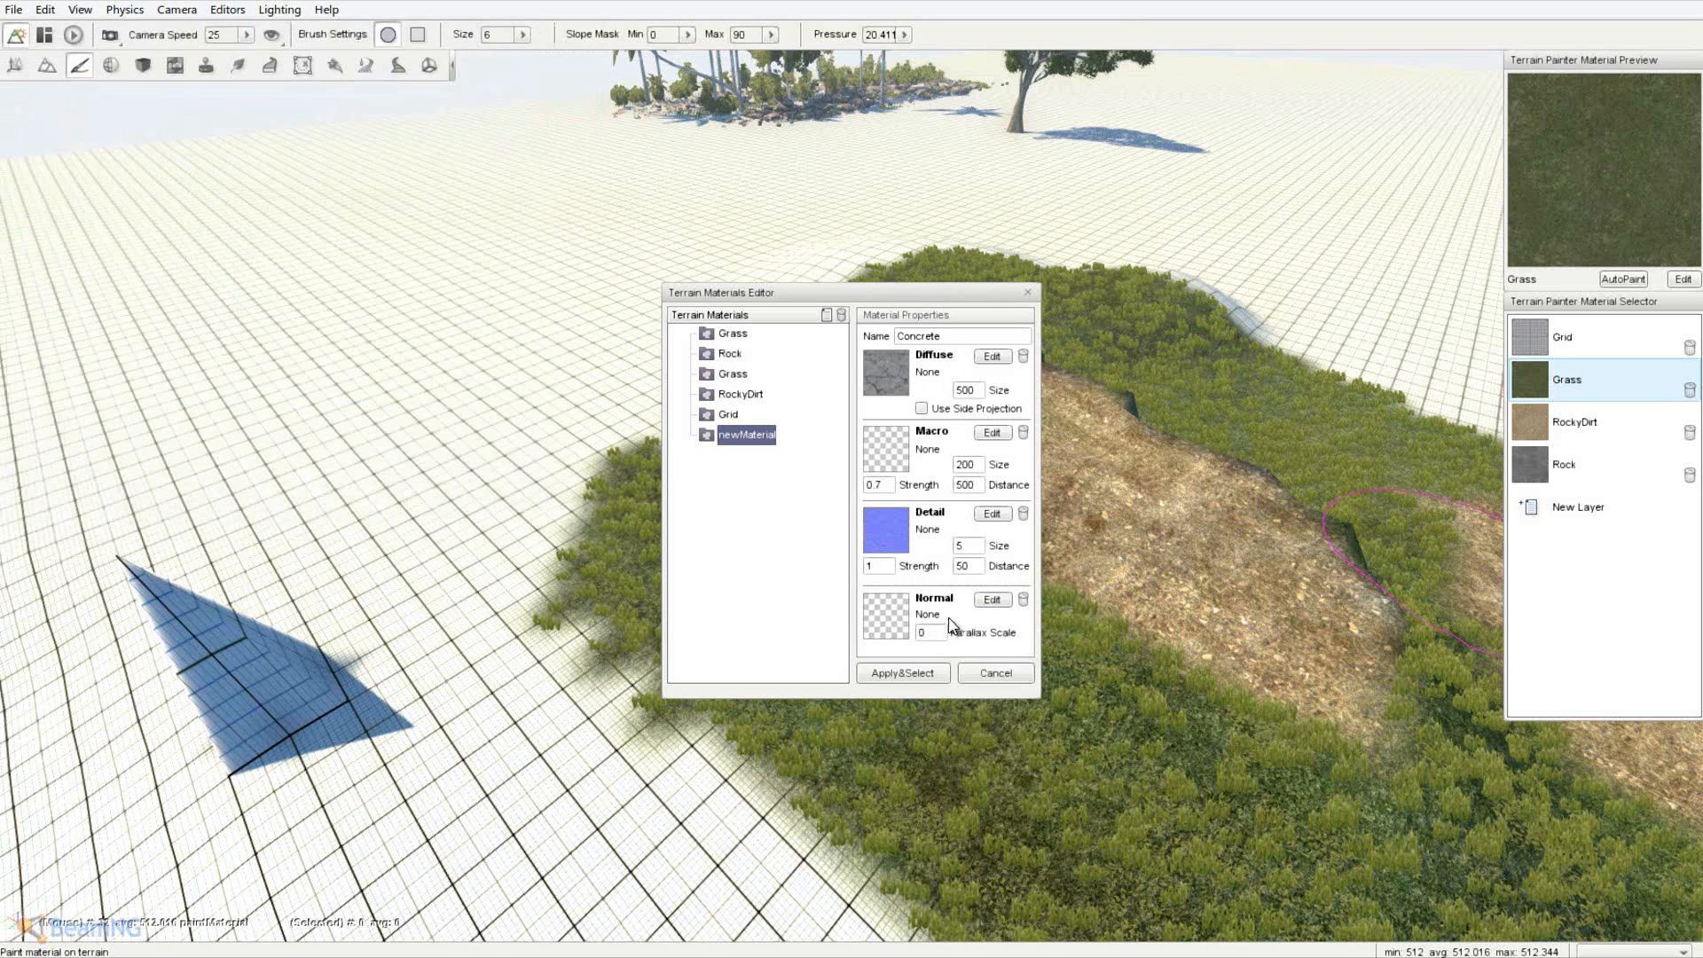
left_click(894, 615)
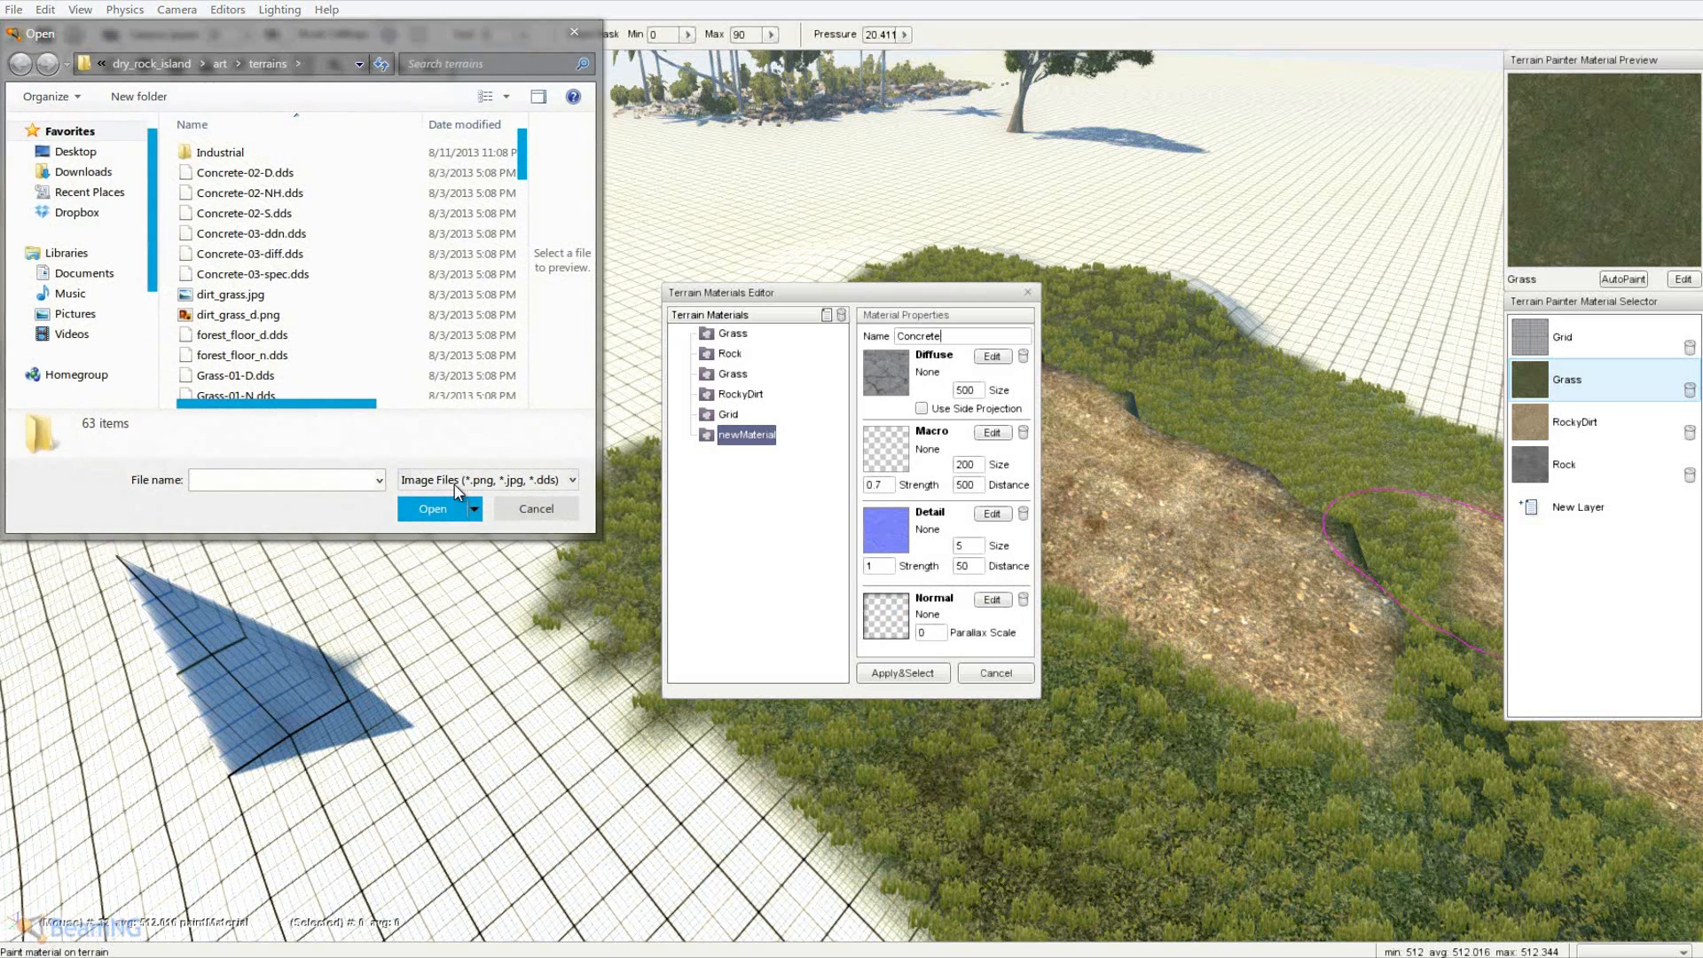
double_click(250, 192)
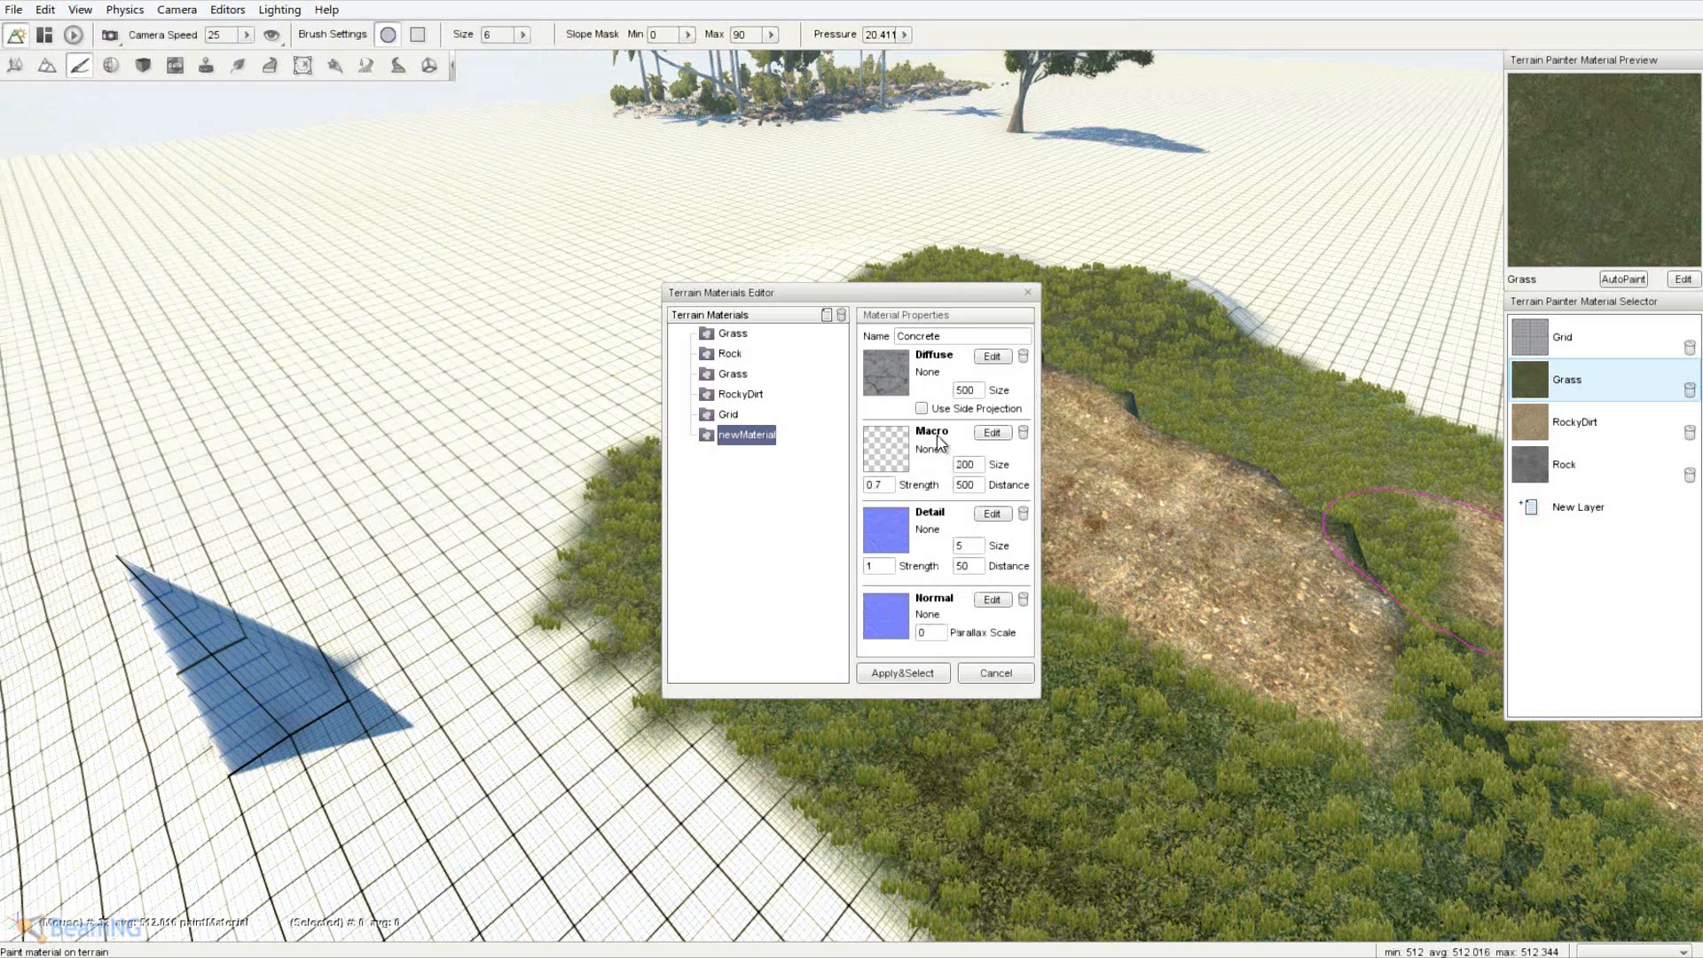
left_click(887, 529)
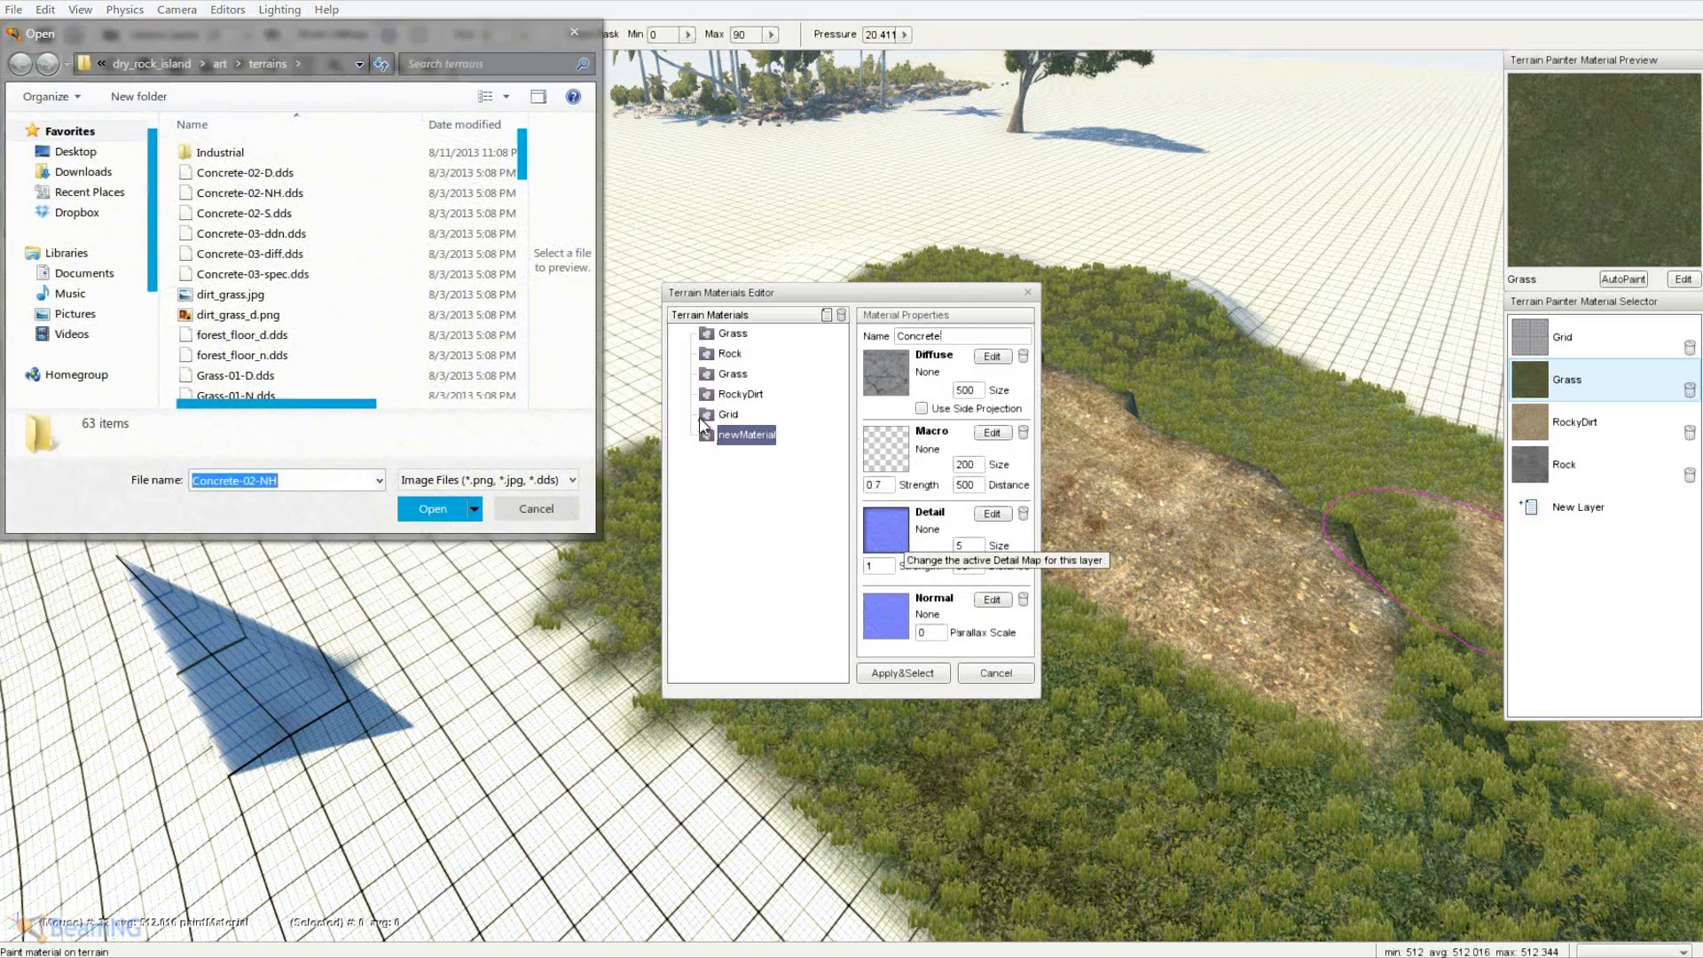
left_click(283, 214)
double_click(284, 213)
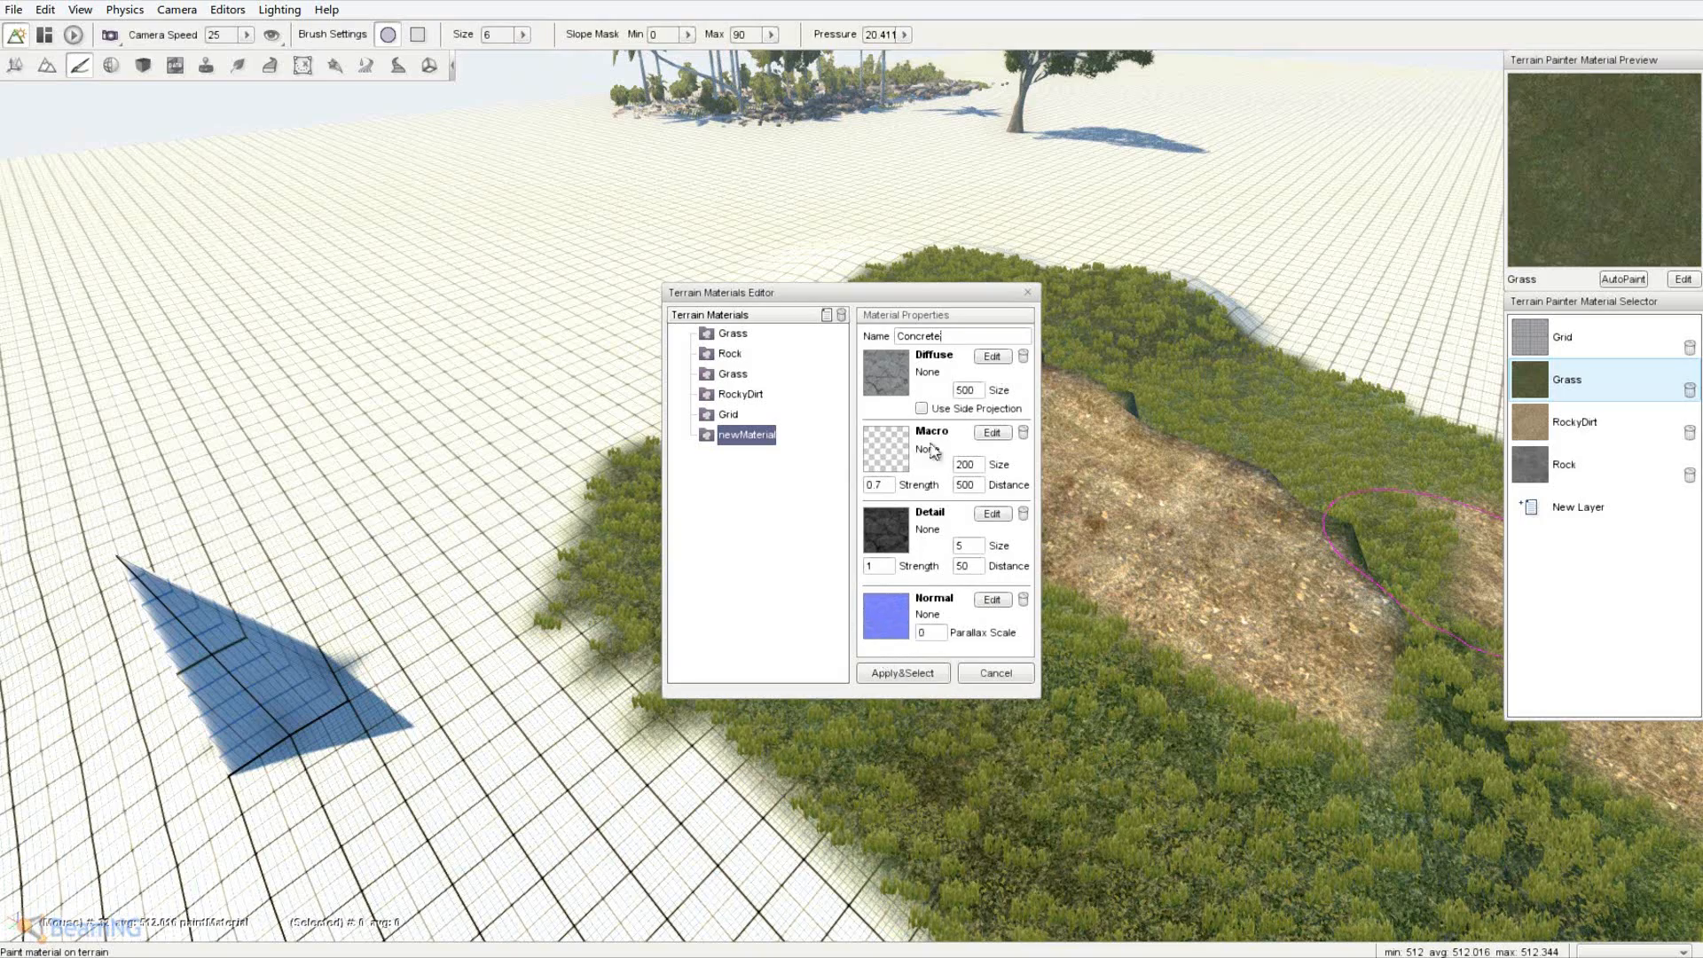
left_click(902, 673)
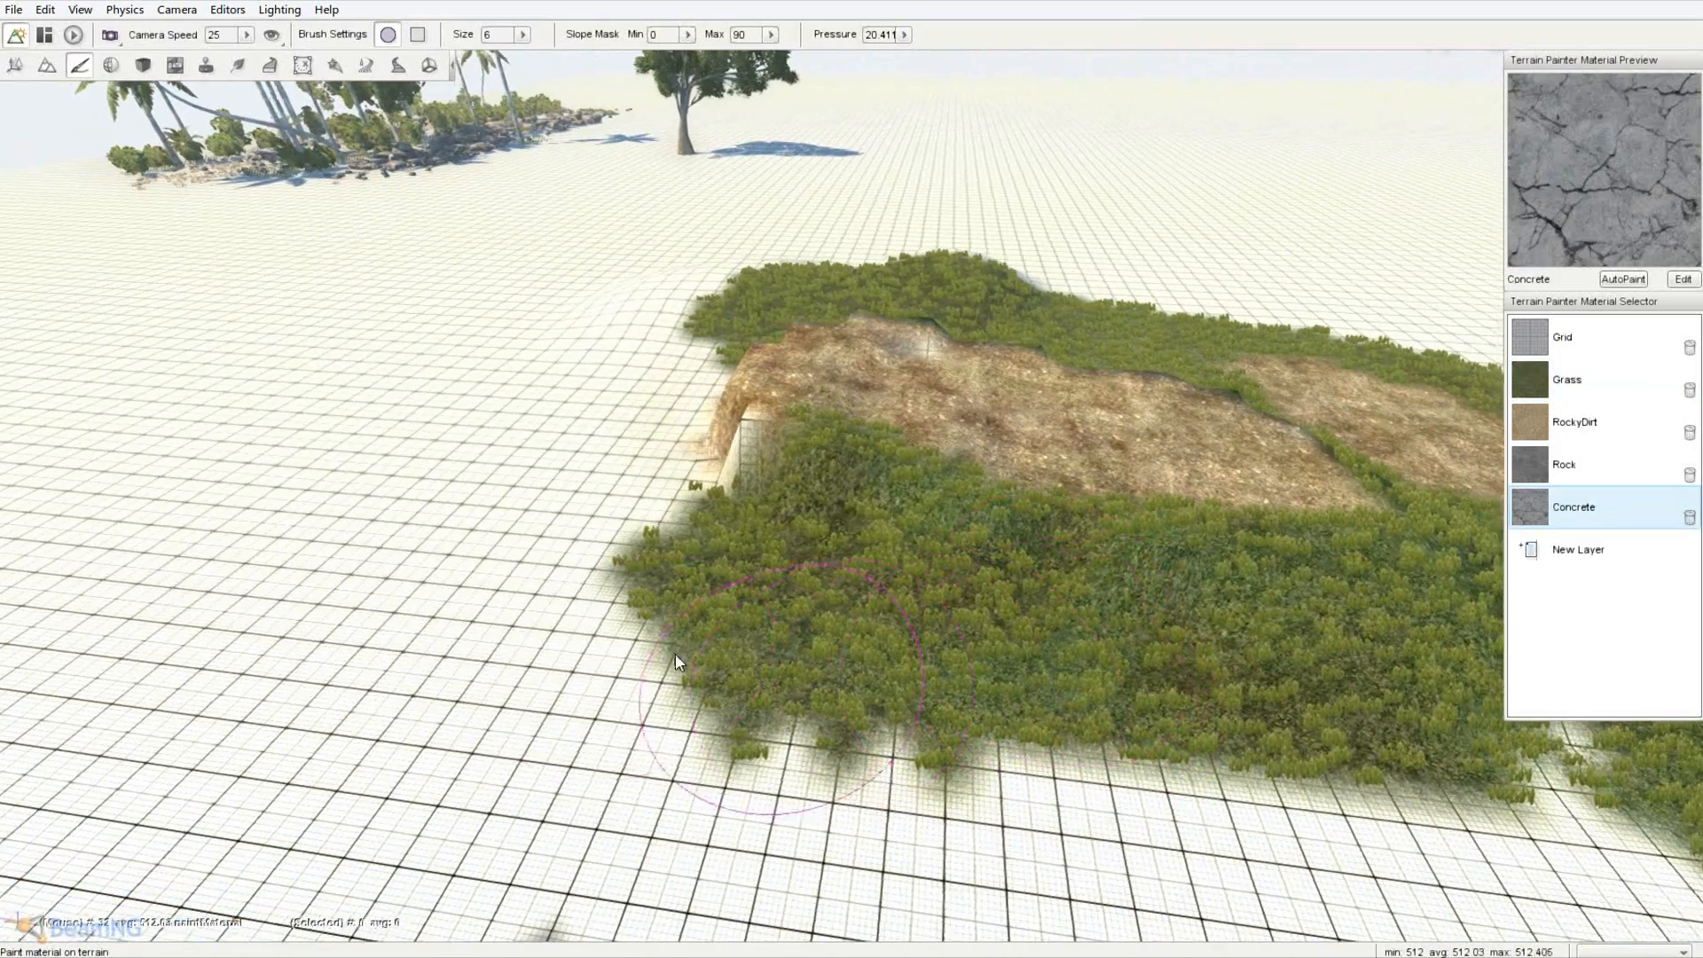
- Paint concrete left of the grass and select the Concrete material in the materials editor
left_click_drag(674, 661, 164, 587)
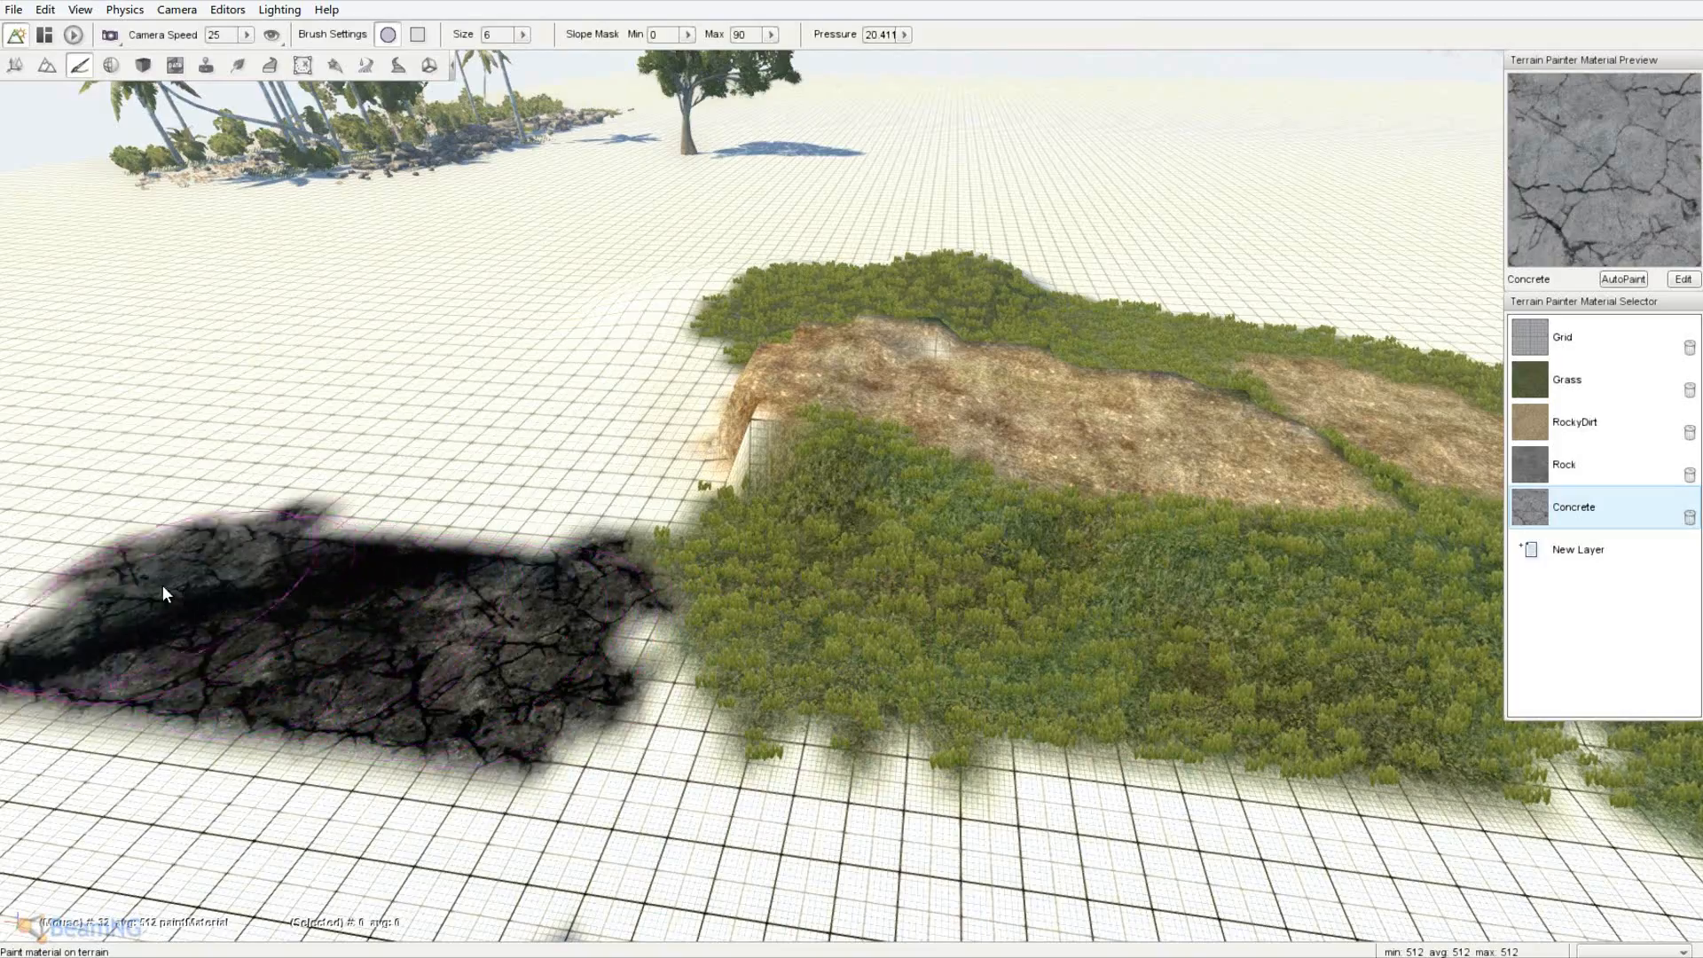
right_click_drag(163, 585, 851, 467)
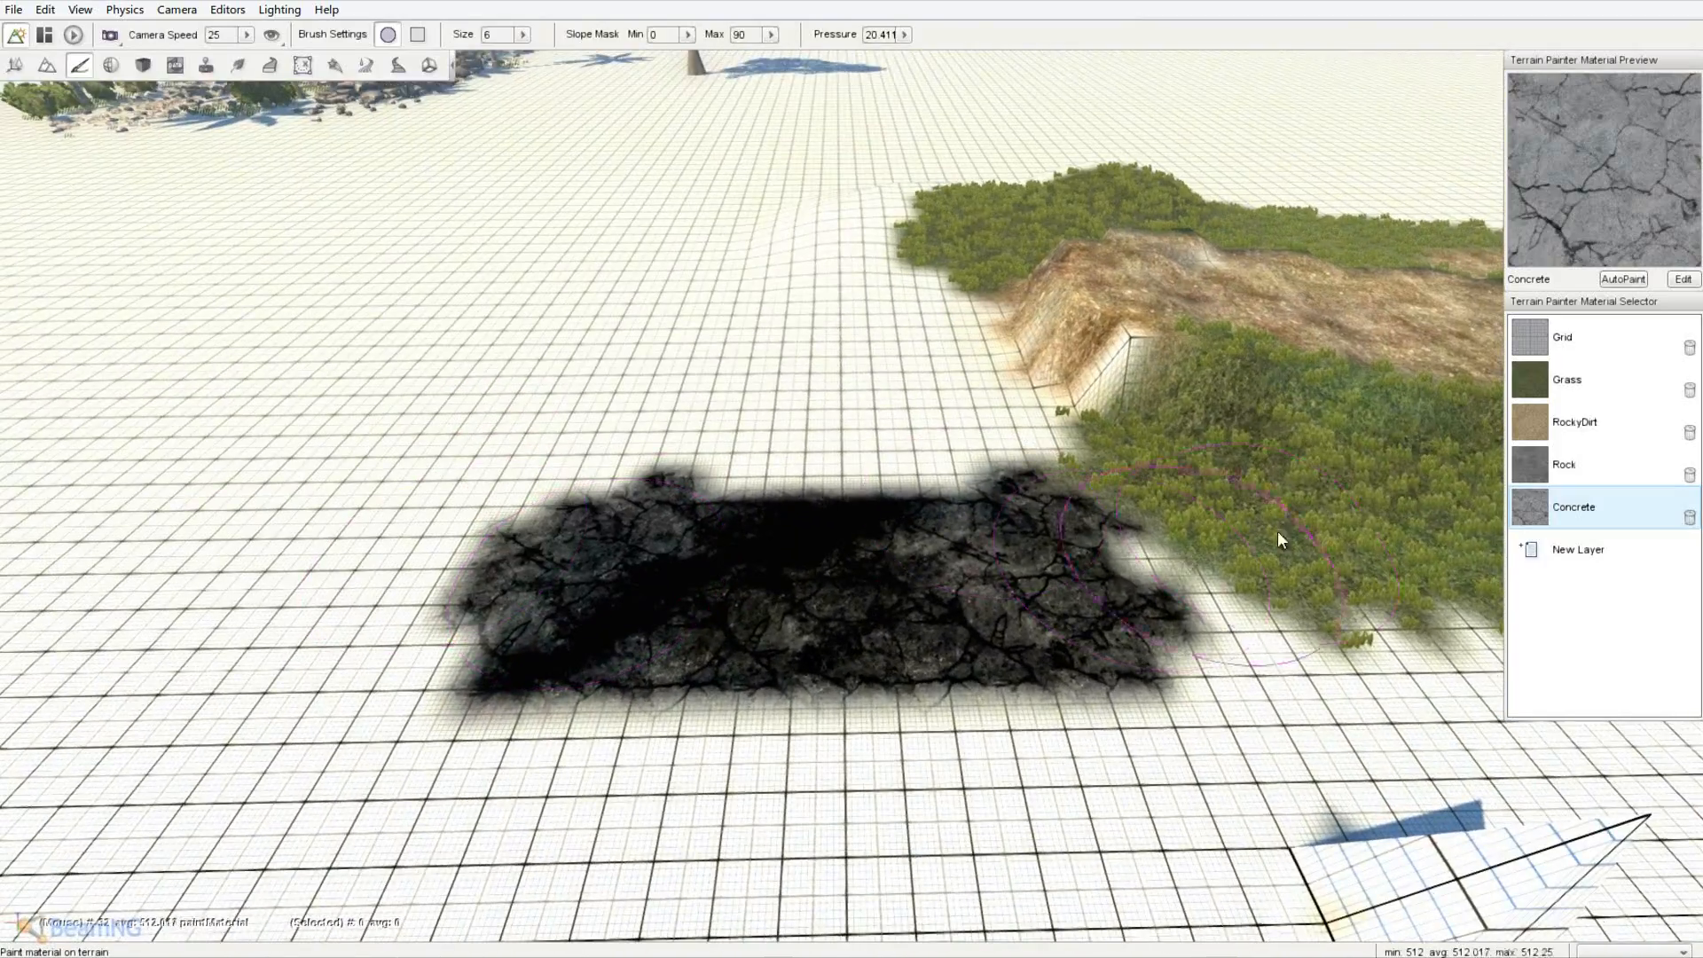
left_click(1575, 554)
left_click(736, 435)
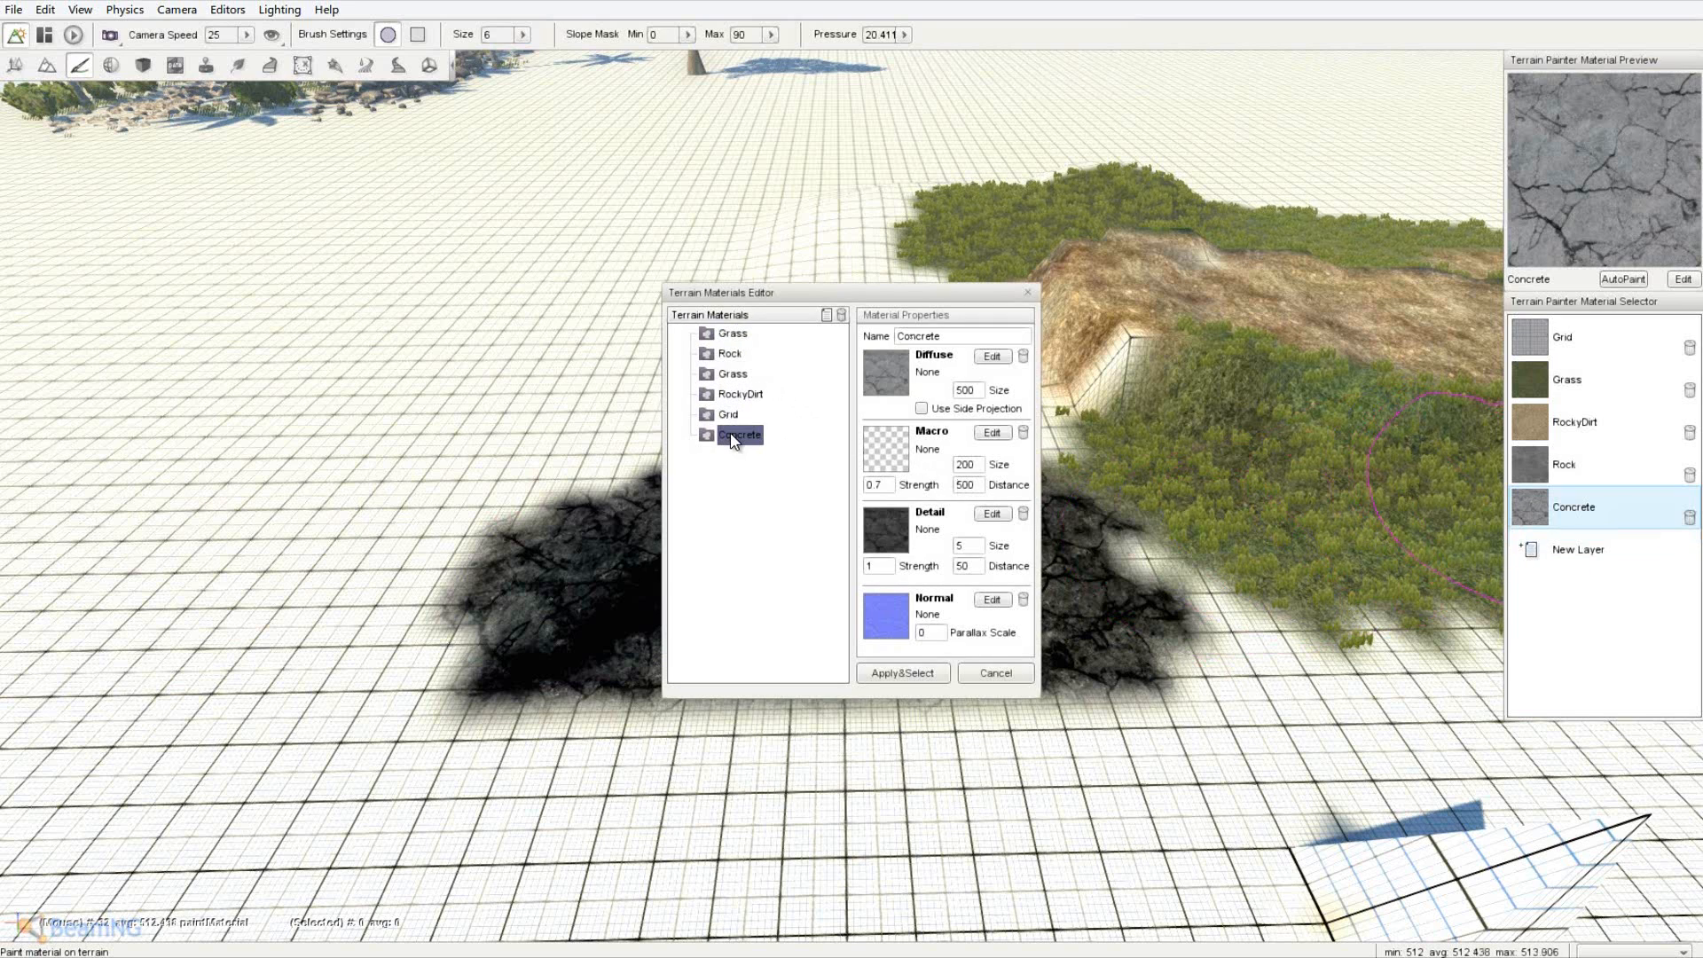
left_click(881, 383)
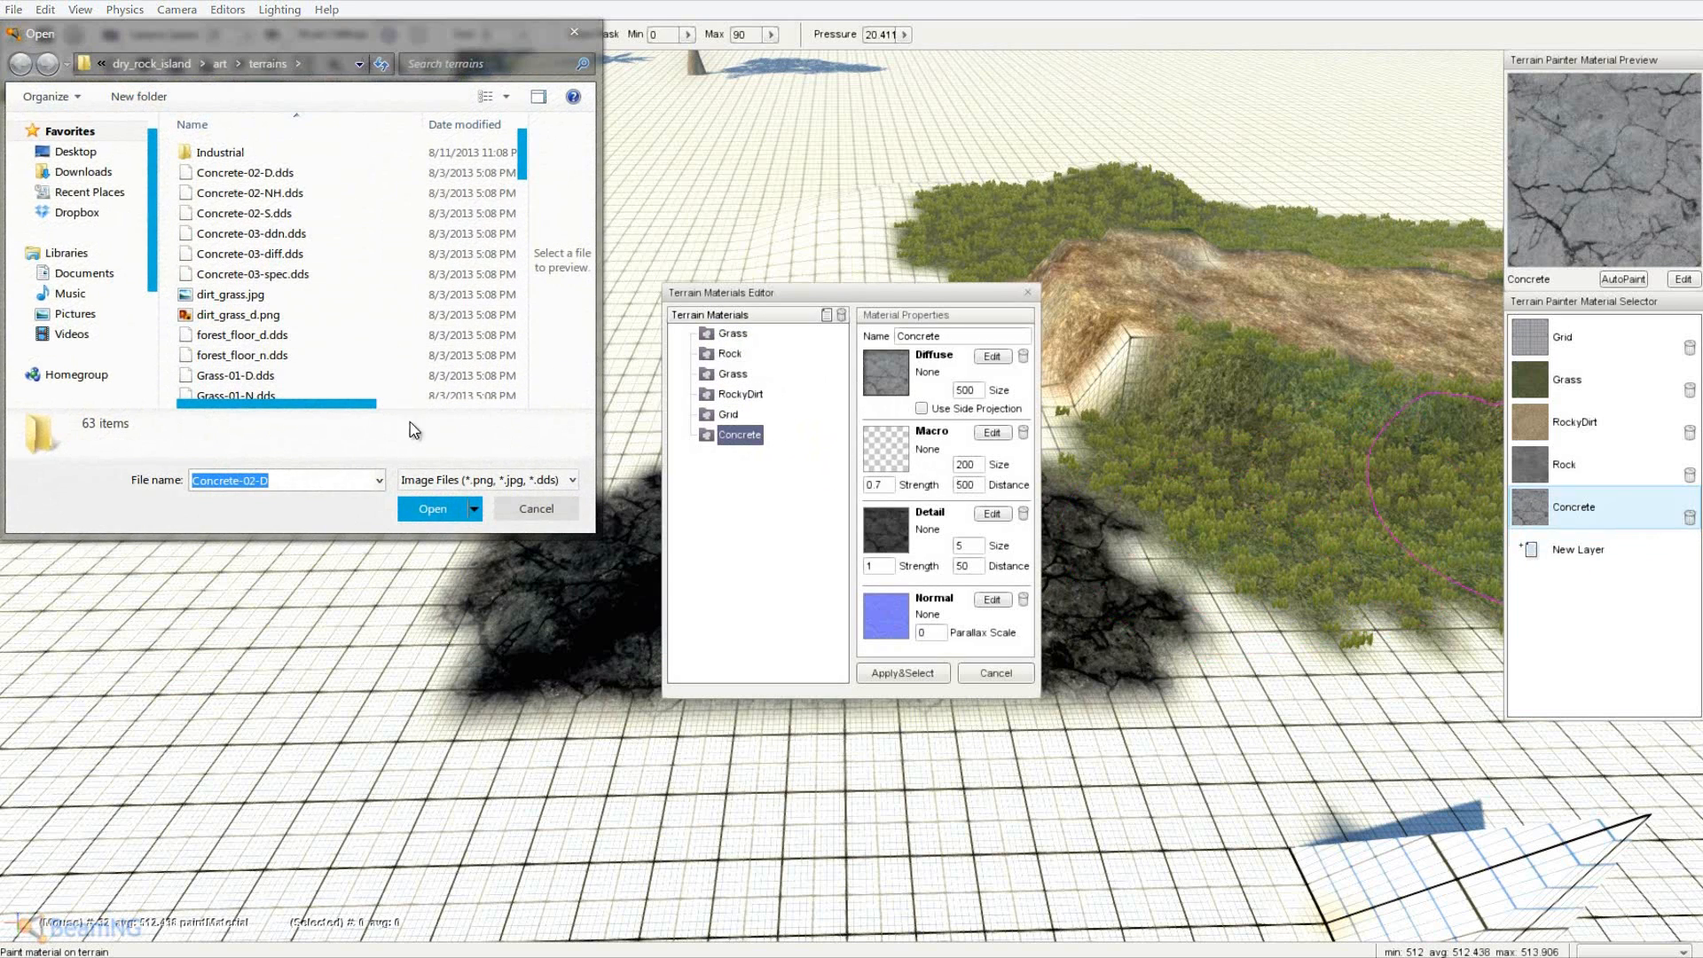
left_click(549, 512)
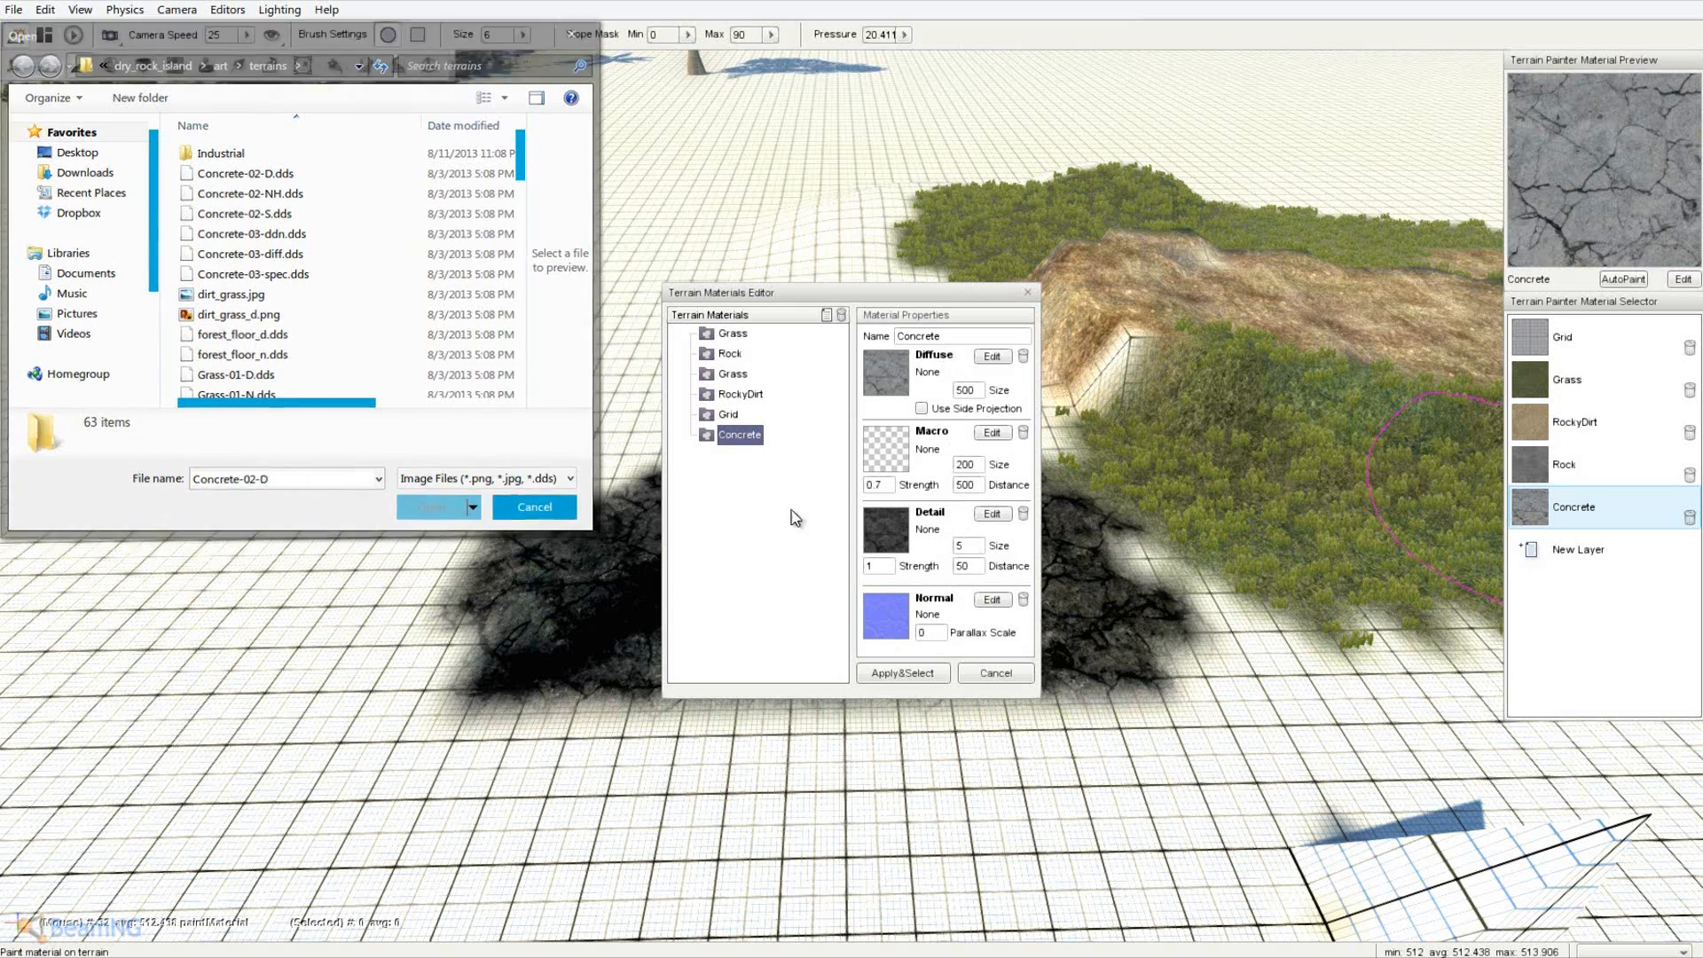
- Give Concrete a cracked concrete detail texture, apply it, and paint the patch's lower edge
left_click(885, 537)
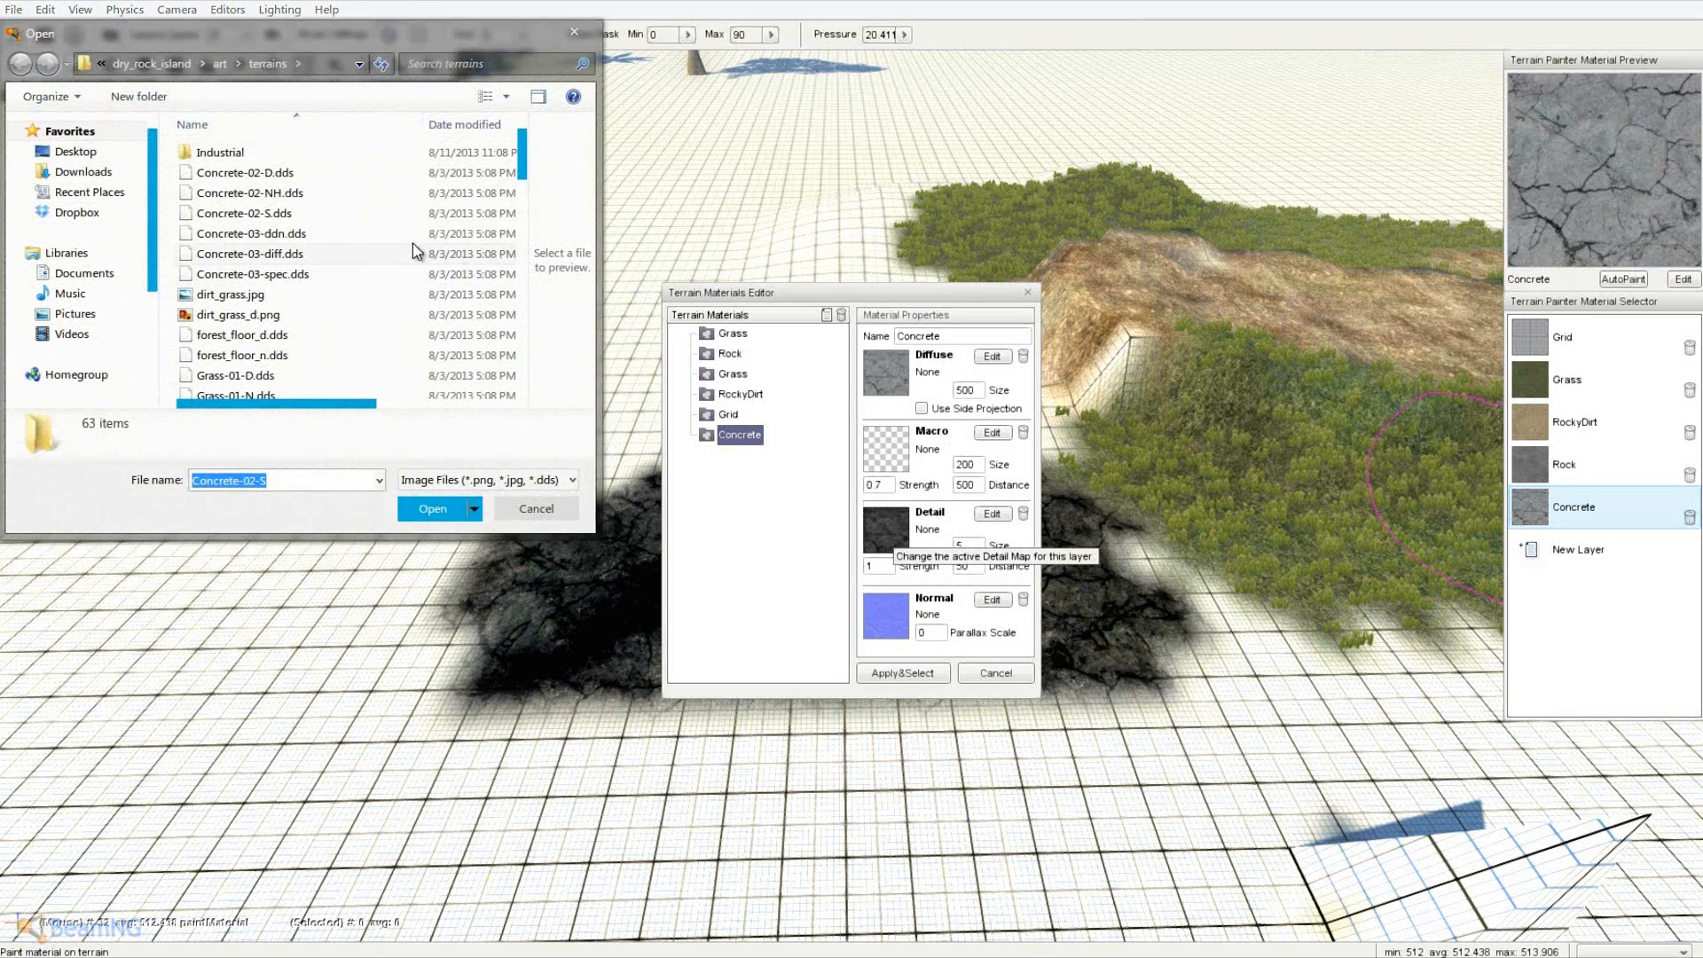
double_click(298, 175)
left_click(903, 672)
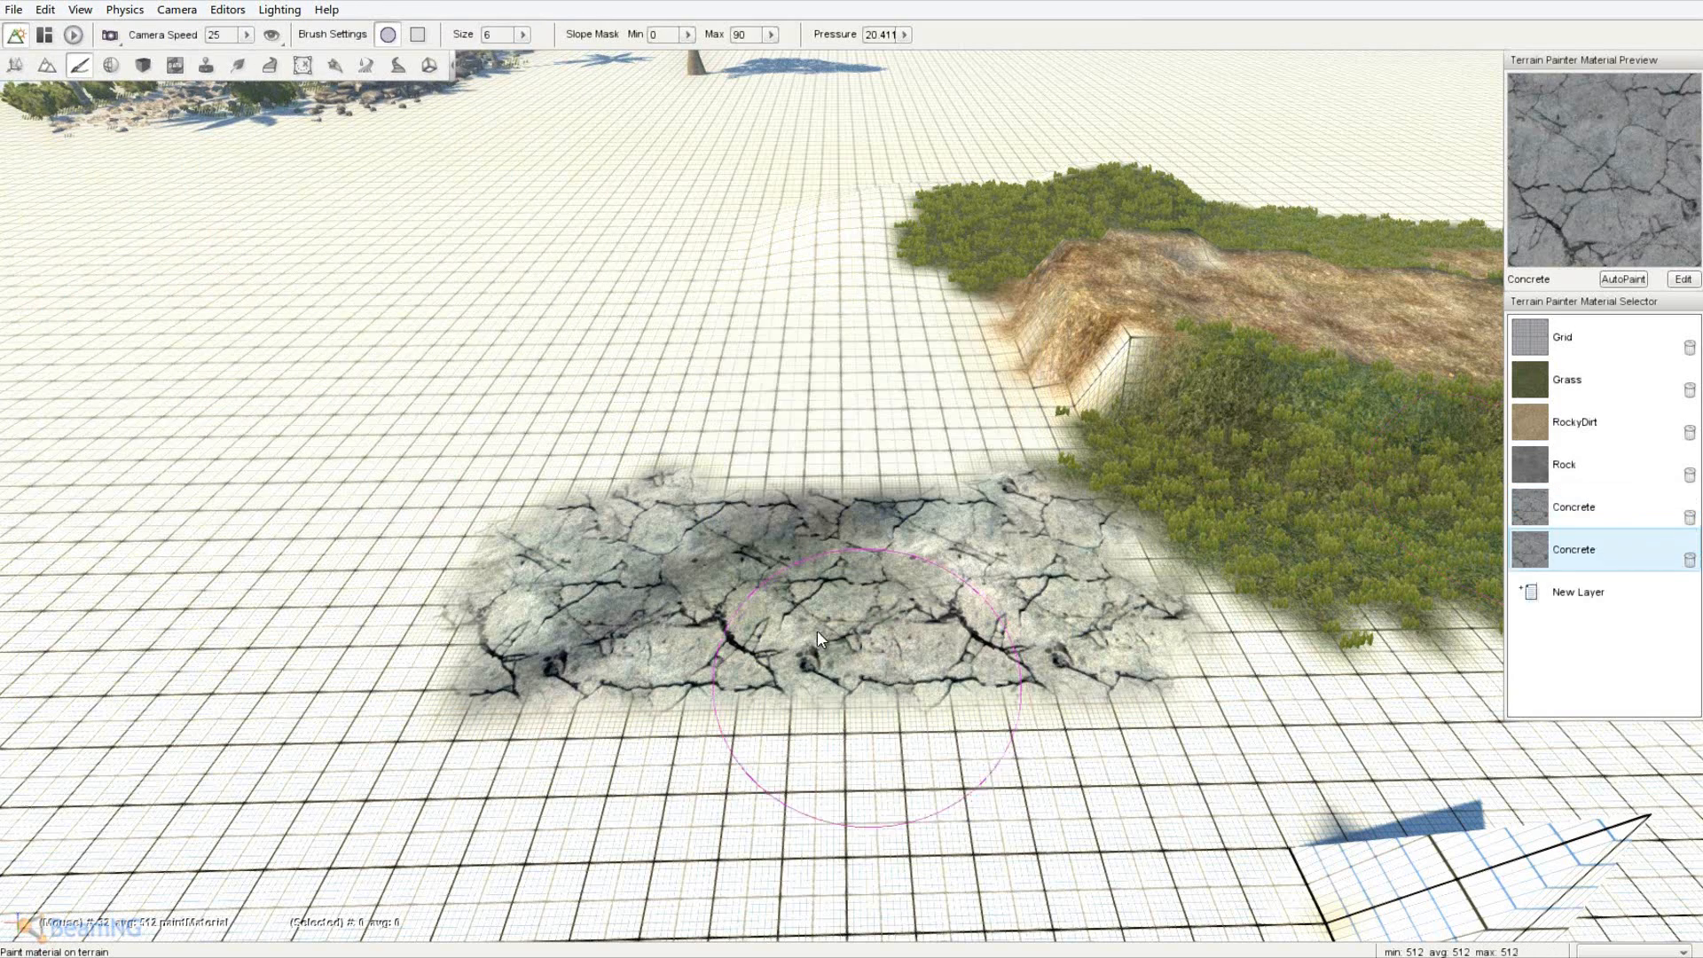
left_click_drag(770, 594, 657, 577)
- Set Concrete-03-diff as the Concrete material's diffuse texture
key("d")
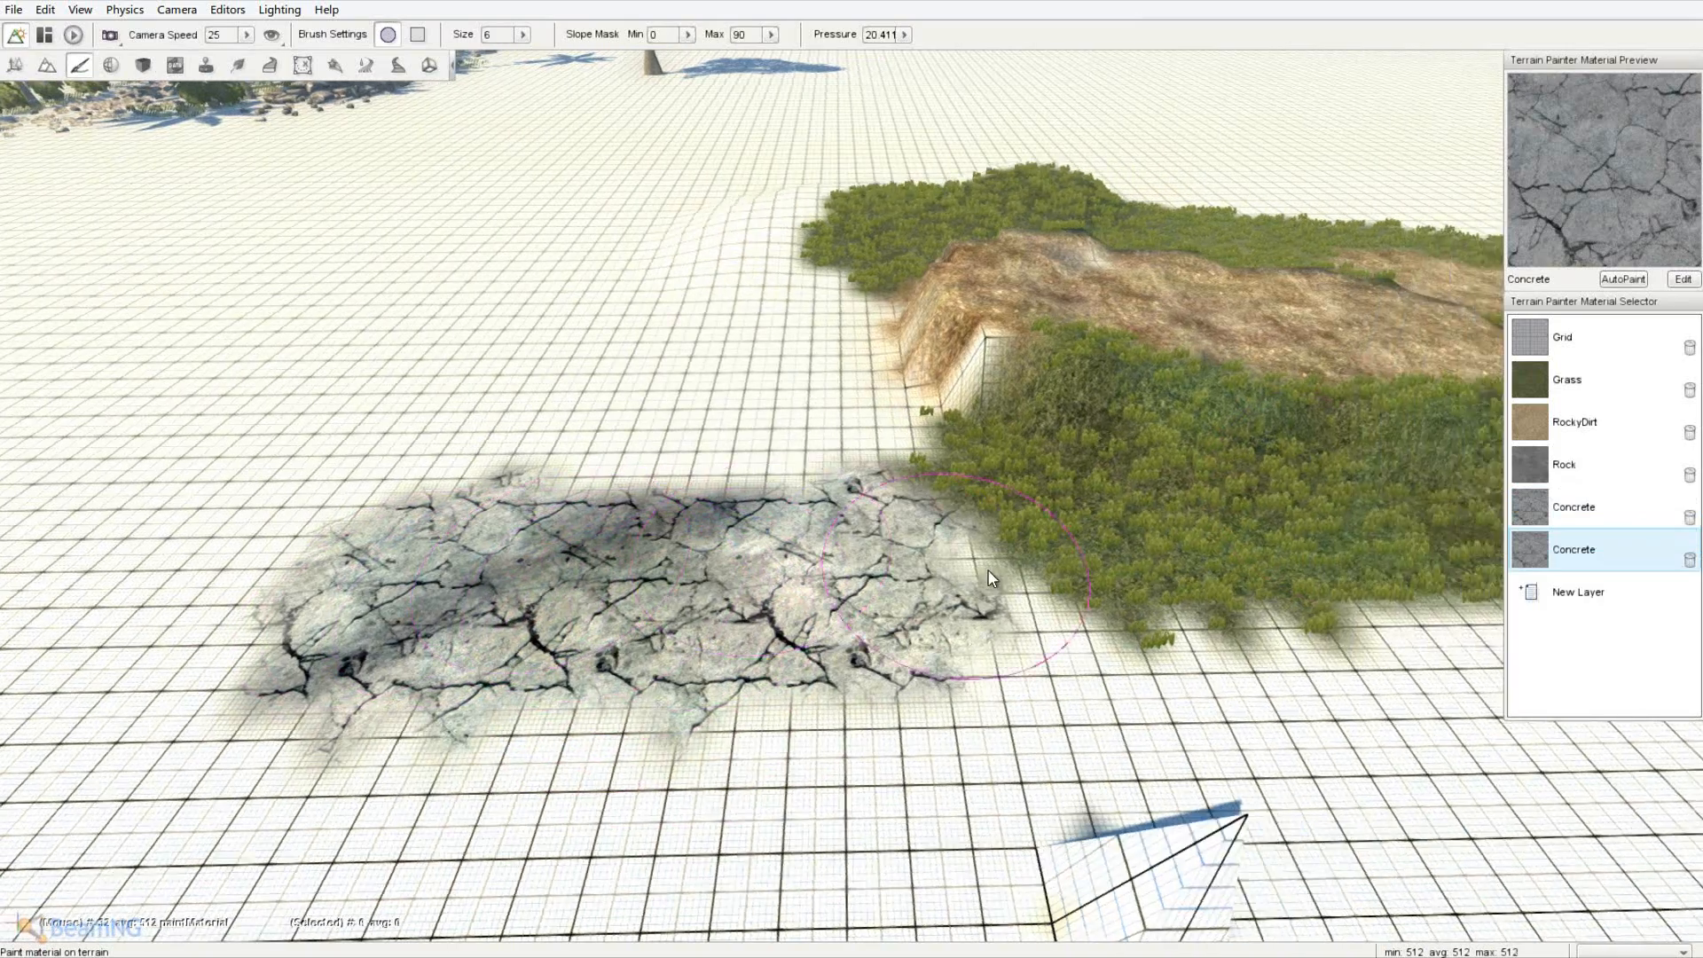
key("a")
double_click(1599, 549)
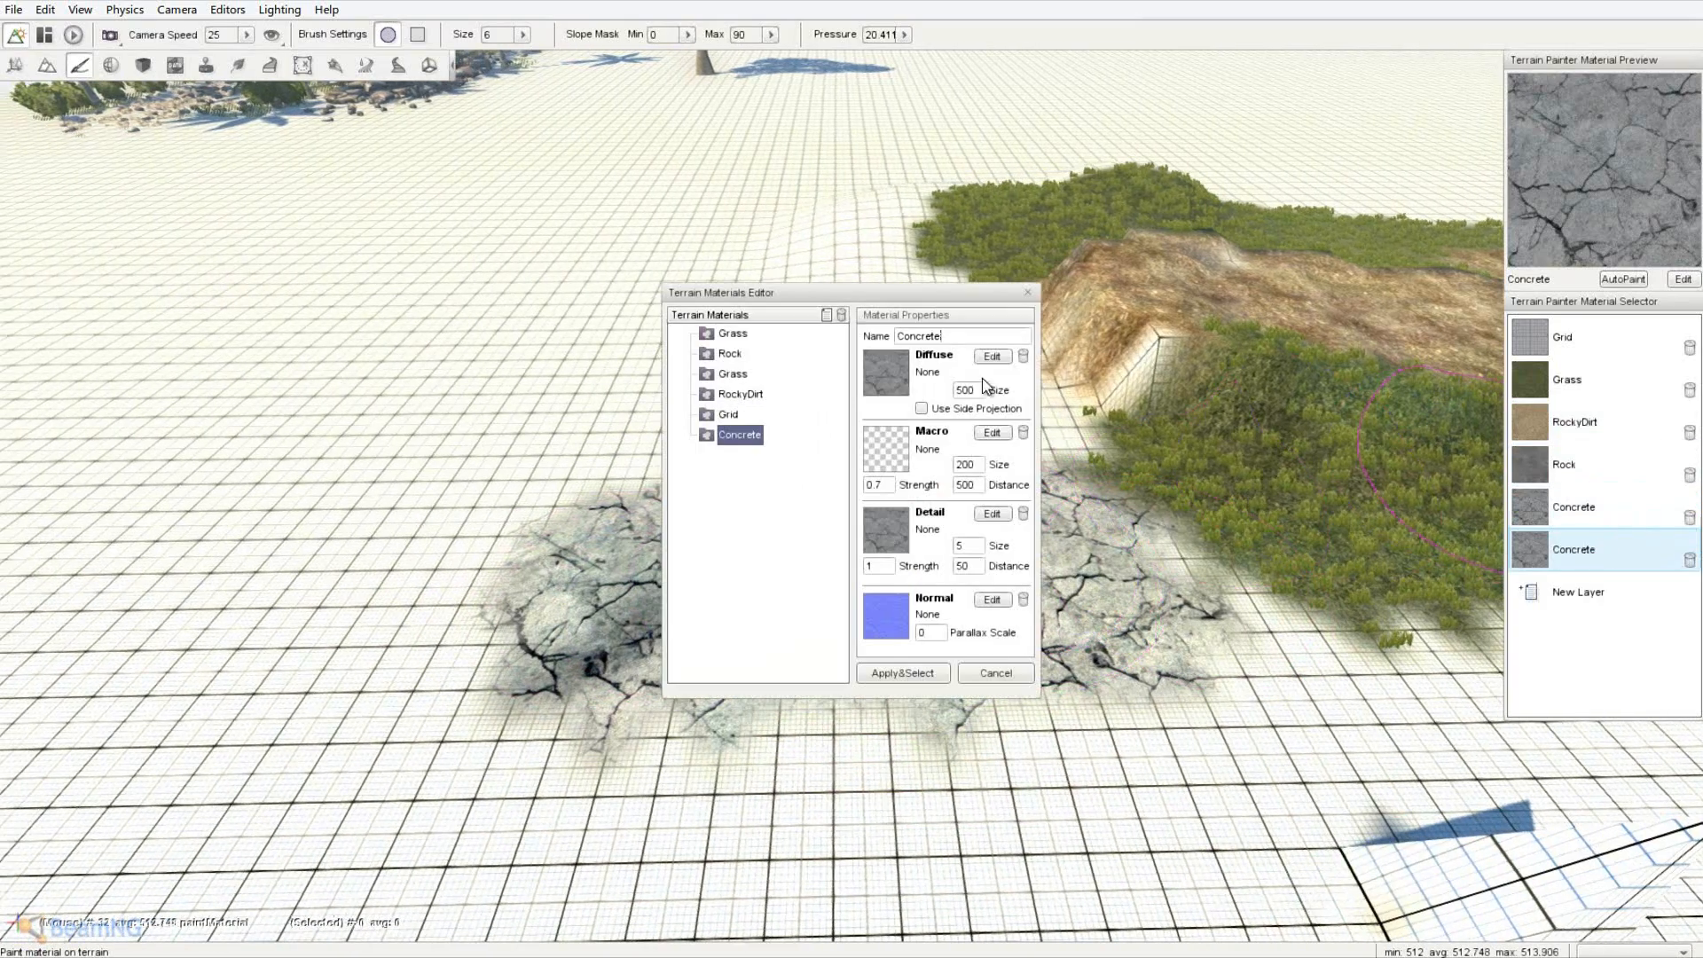
left_click(905, 379)
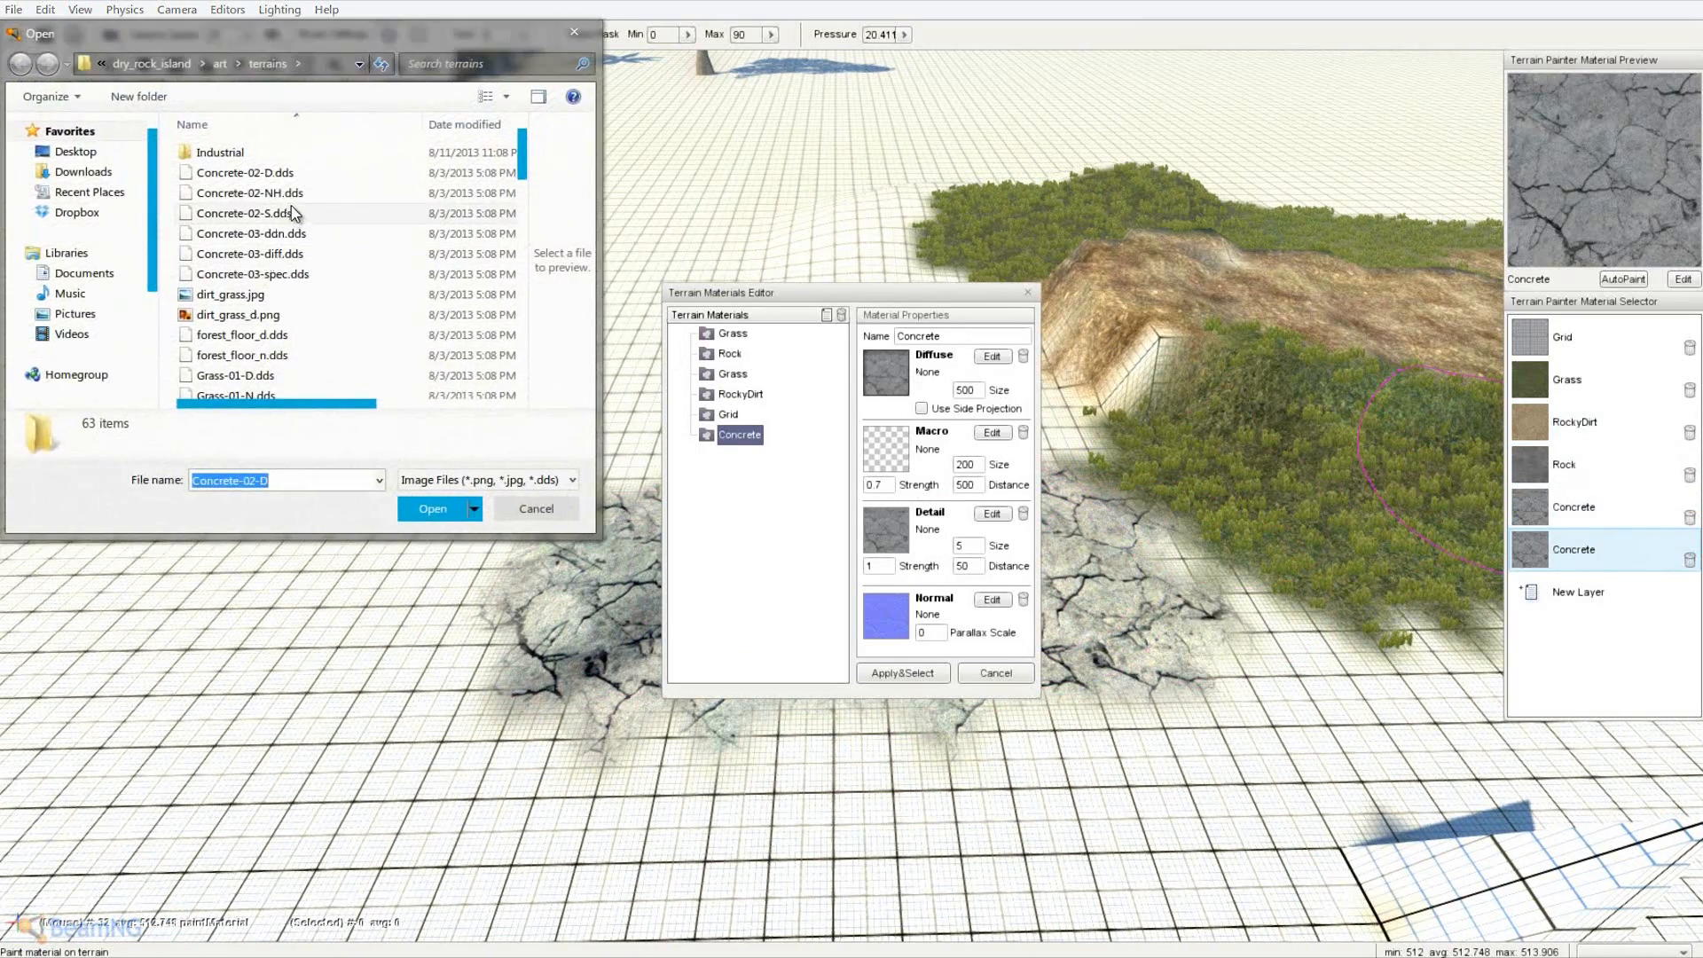
double_click(284, 236)
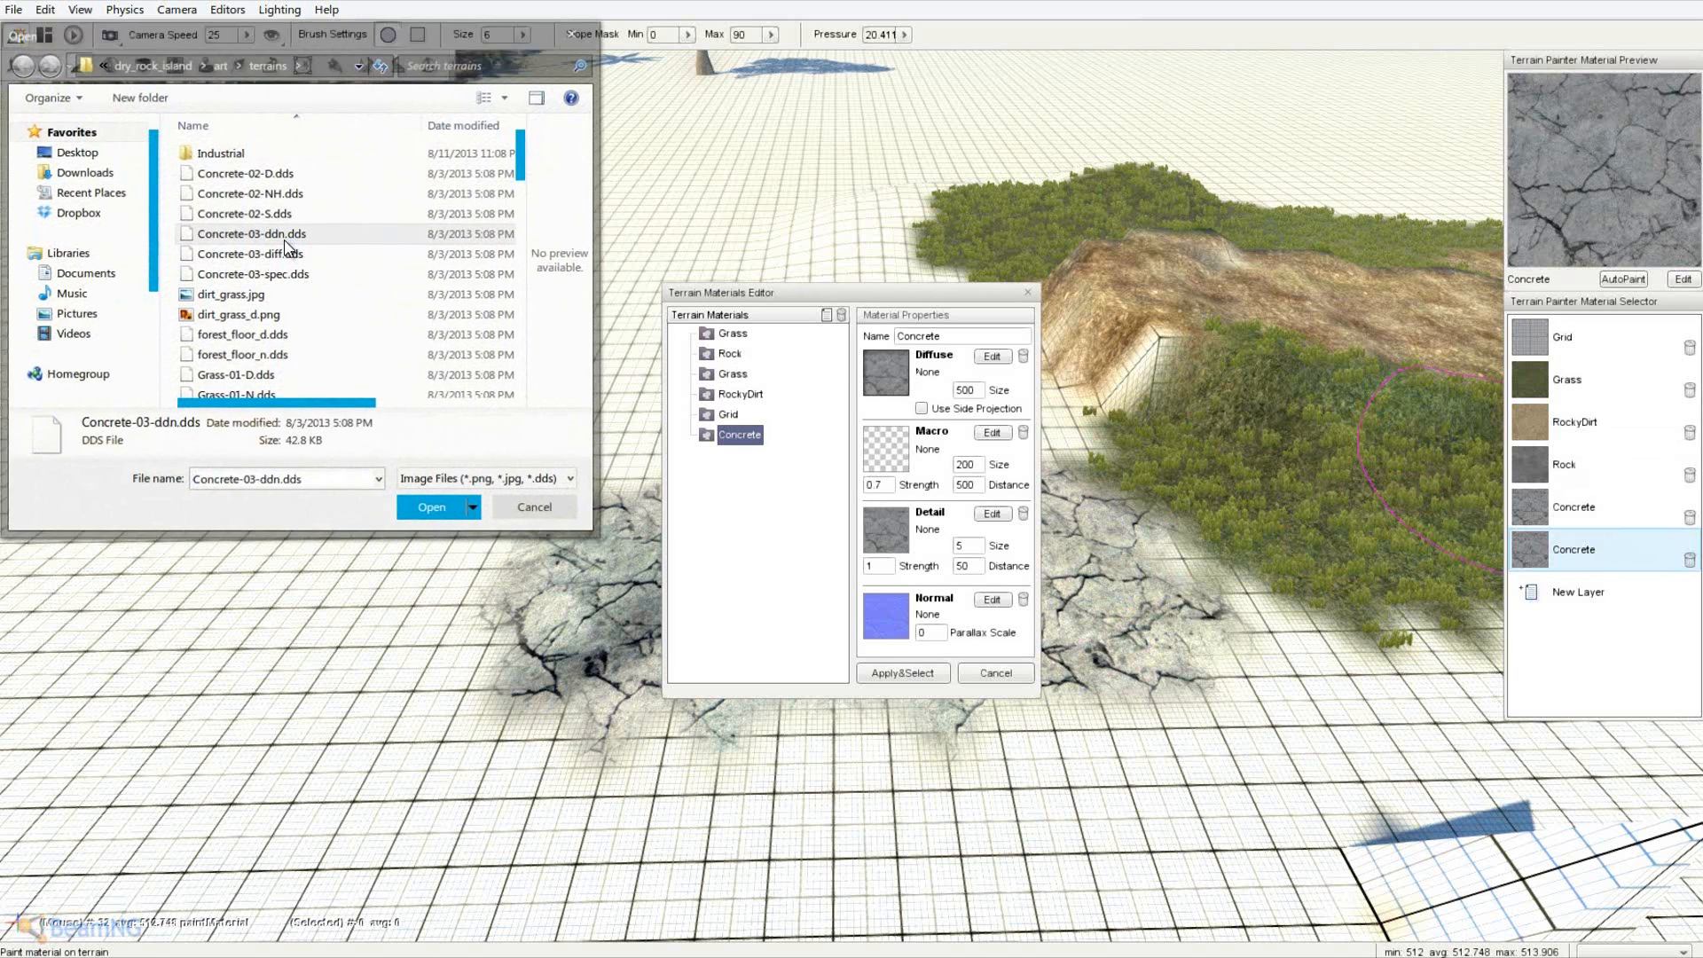
left_click(903, 376)
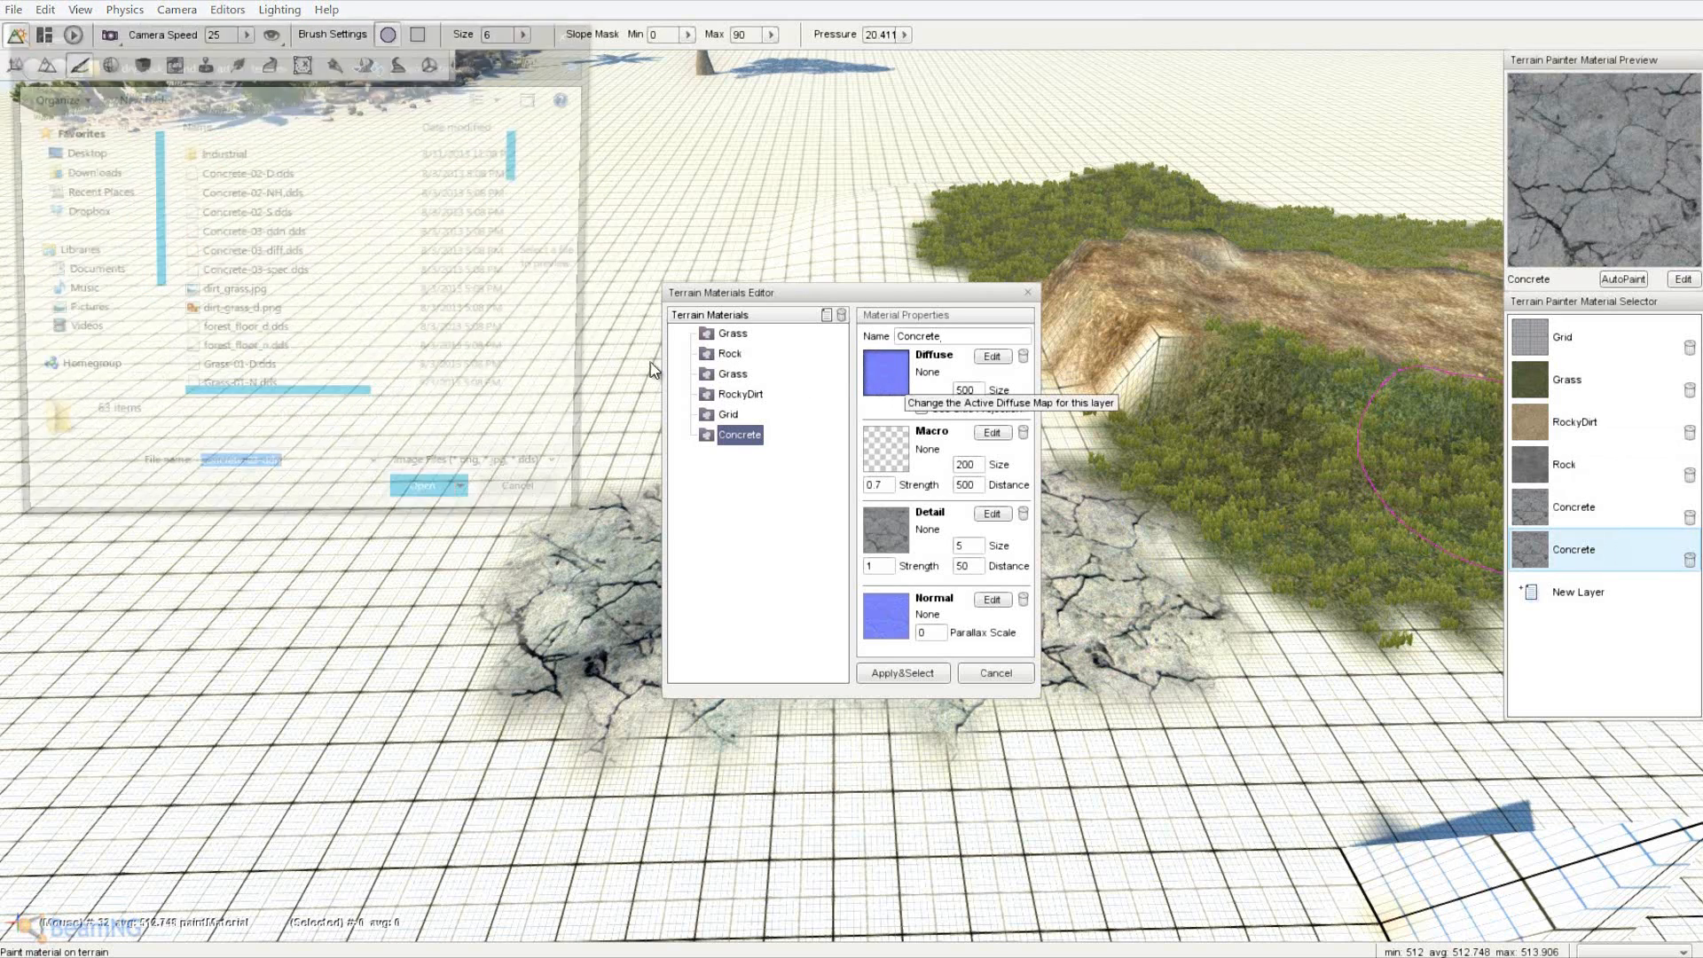
double_click(318, 252)
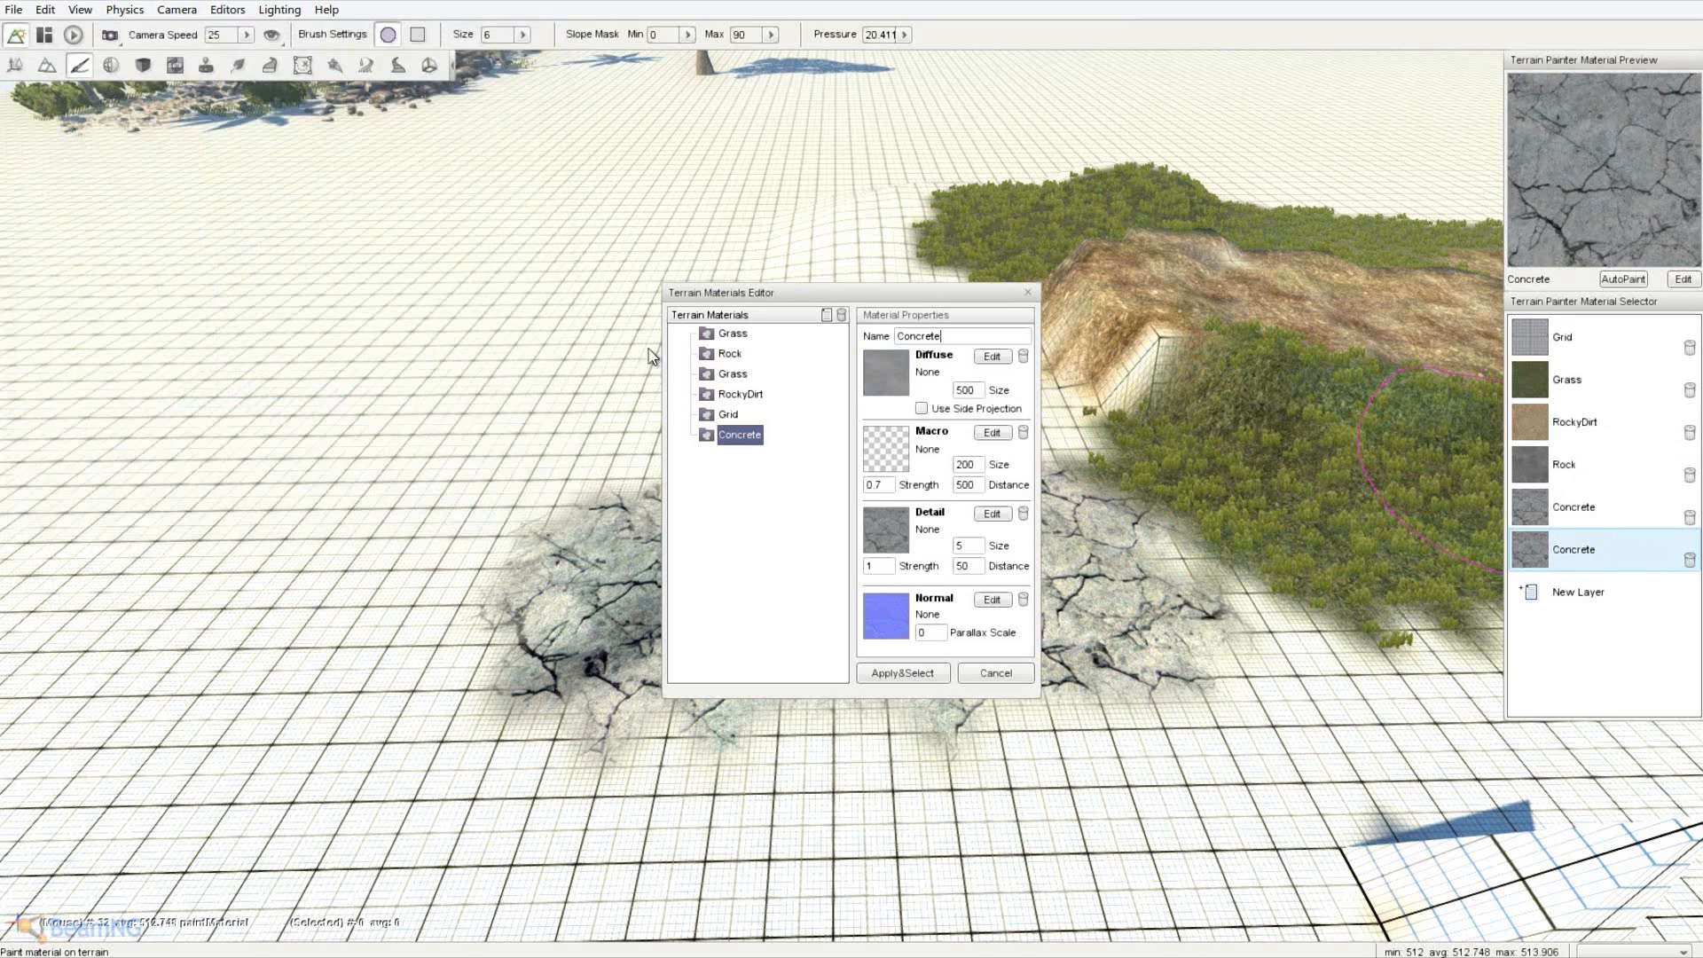
- Set a grey concrete detail texture and a concrete normal map on the material
left_click(892, 529)
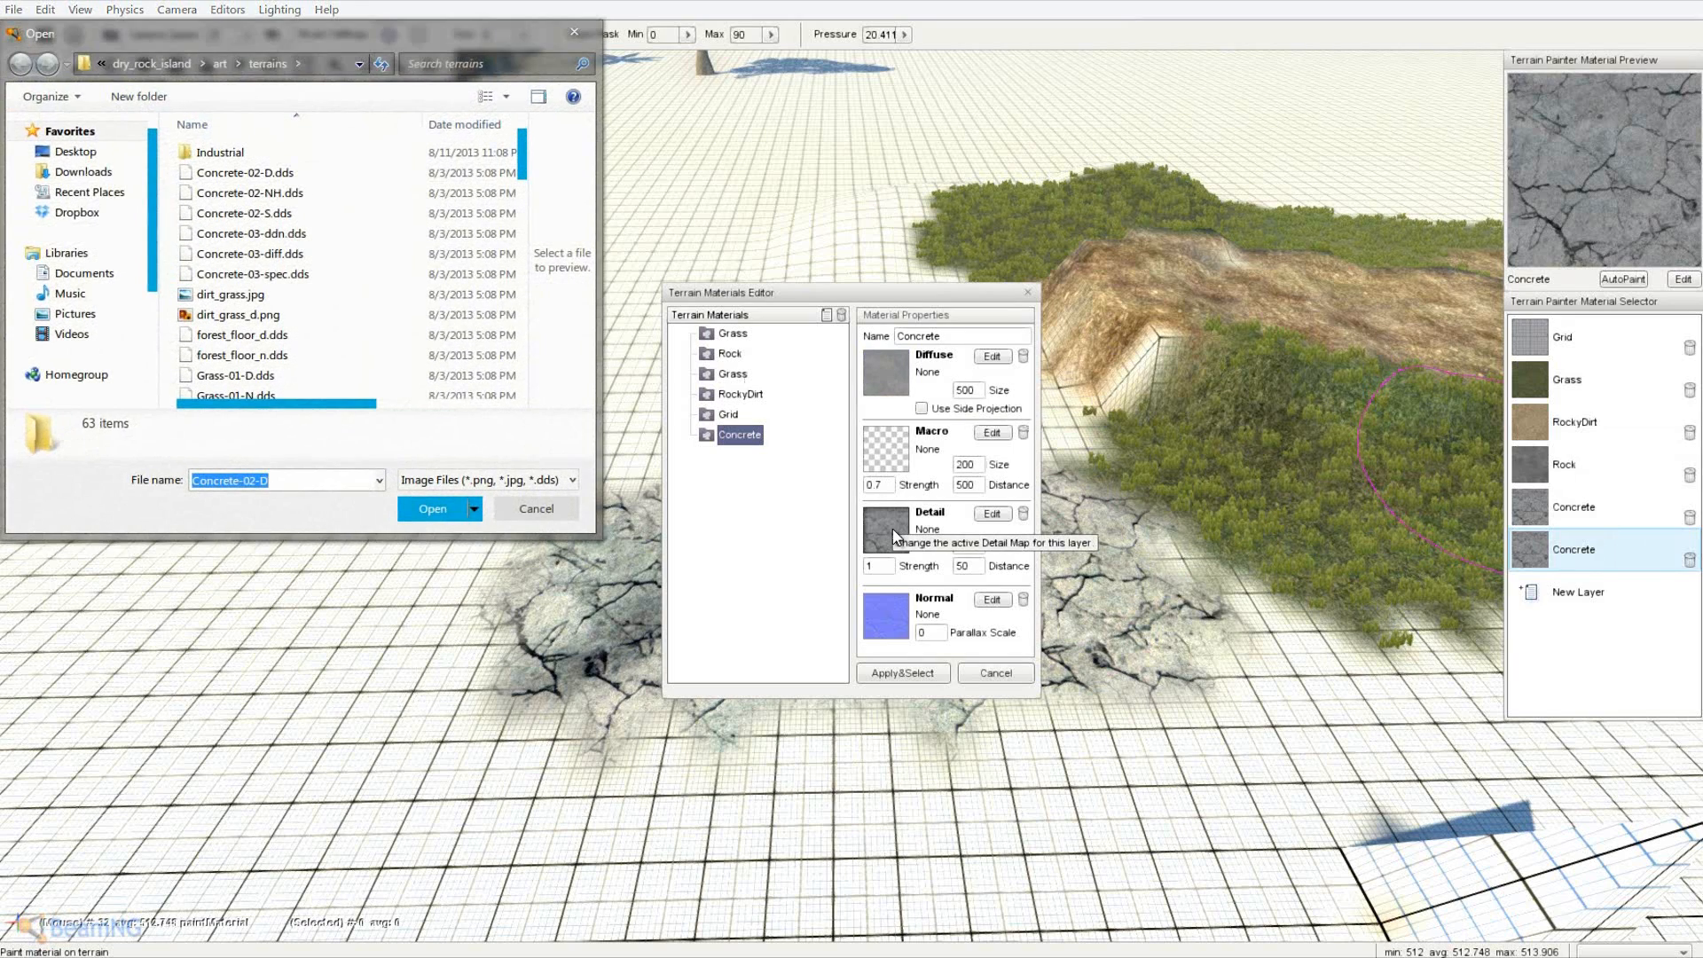
double_click(319, 274)
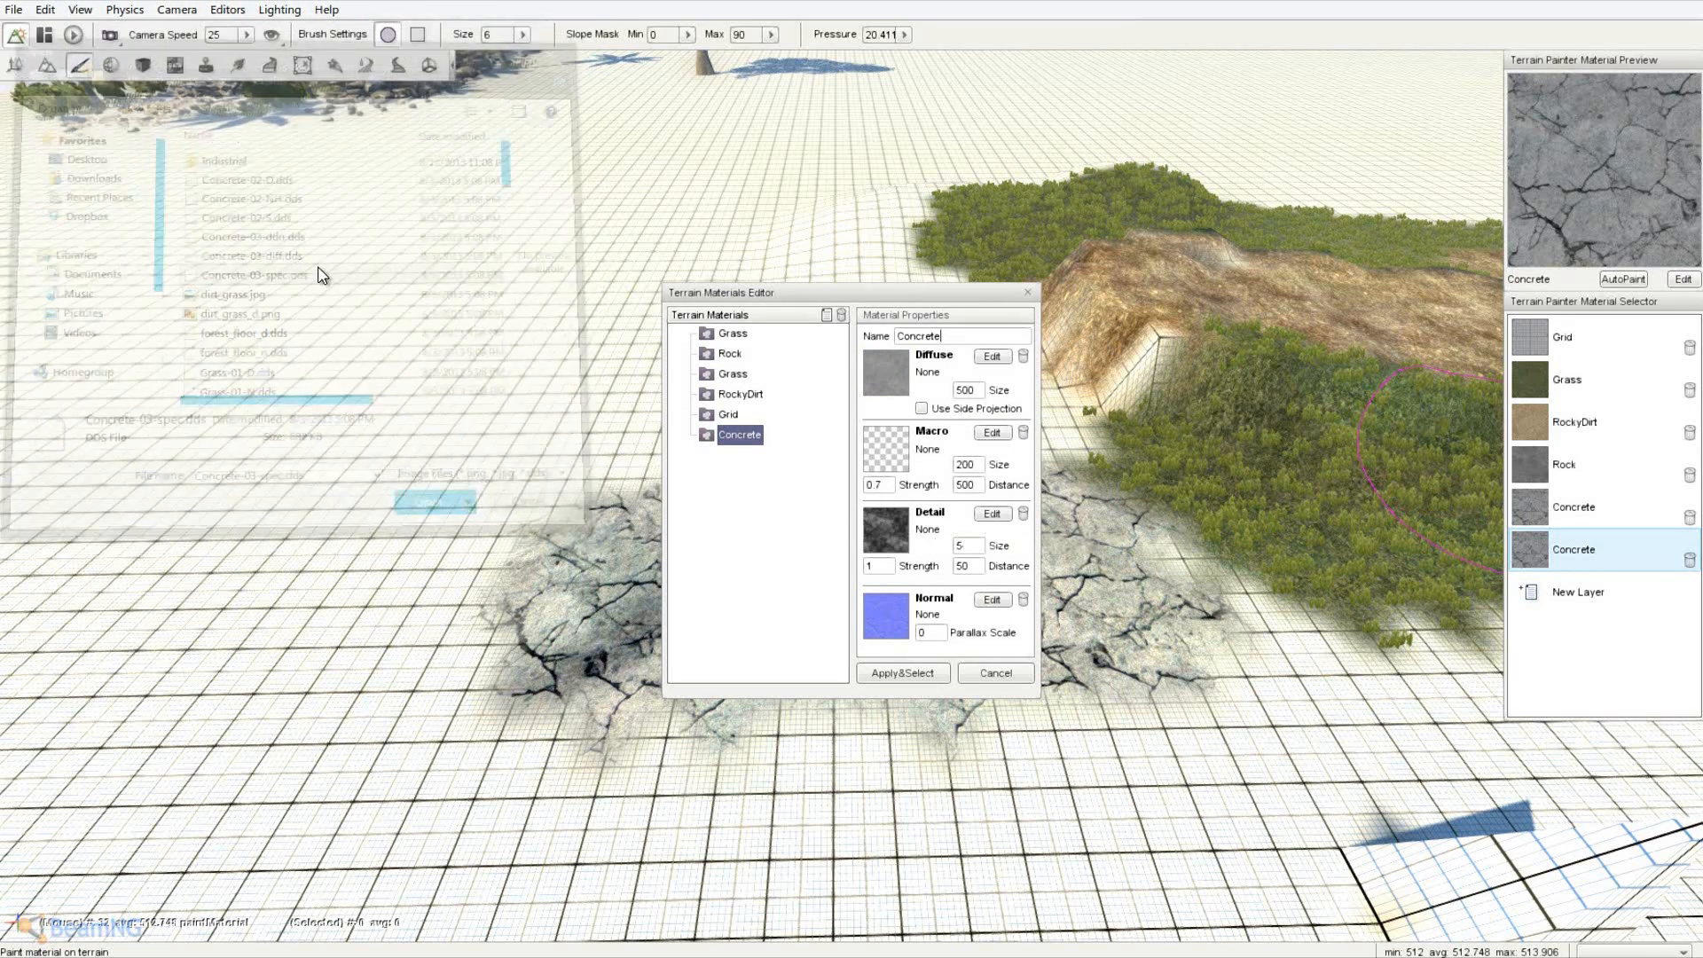
left_click(881, 546)
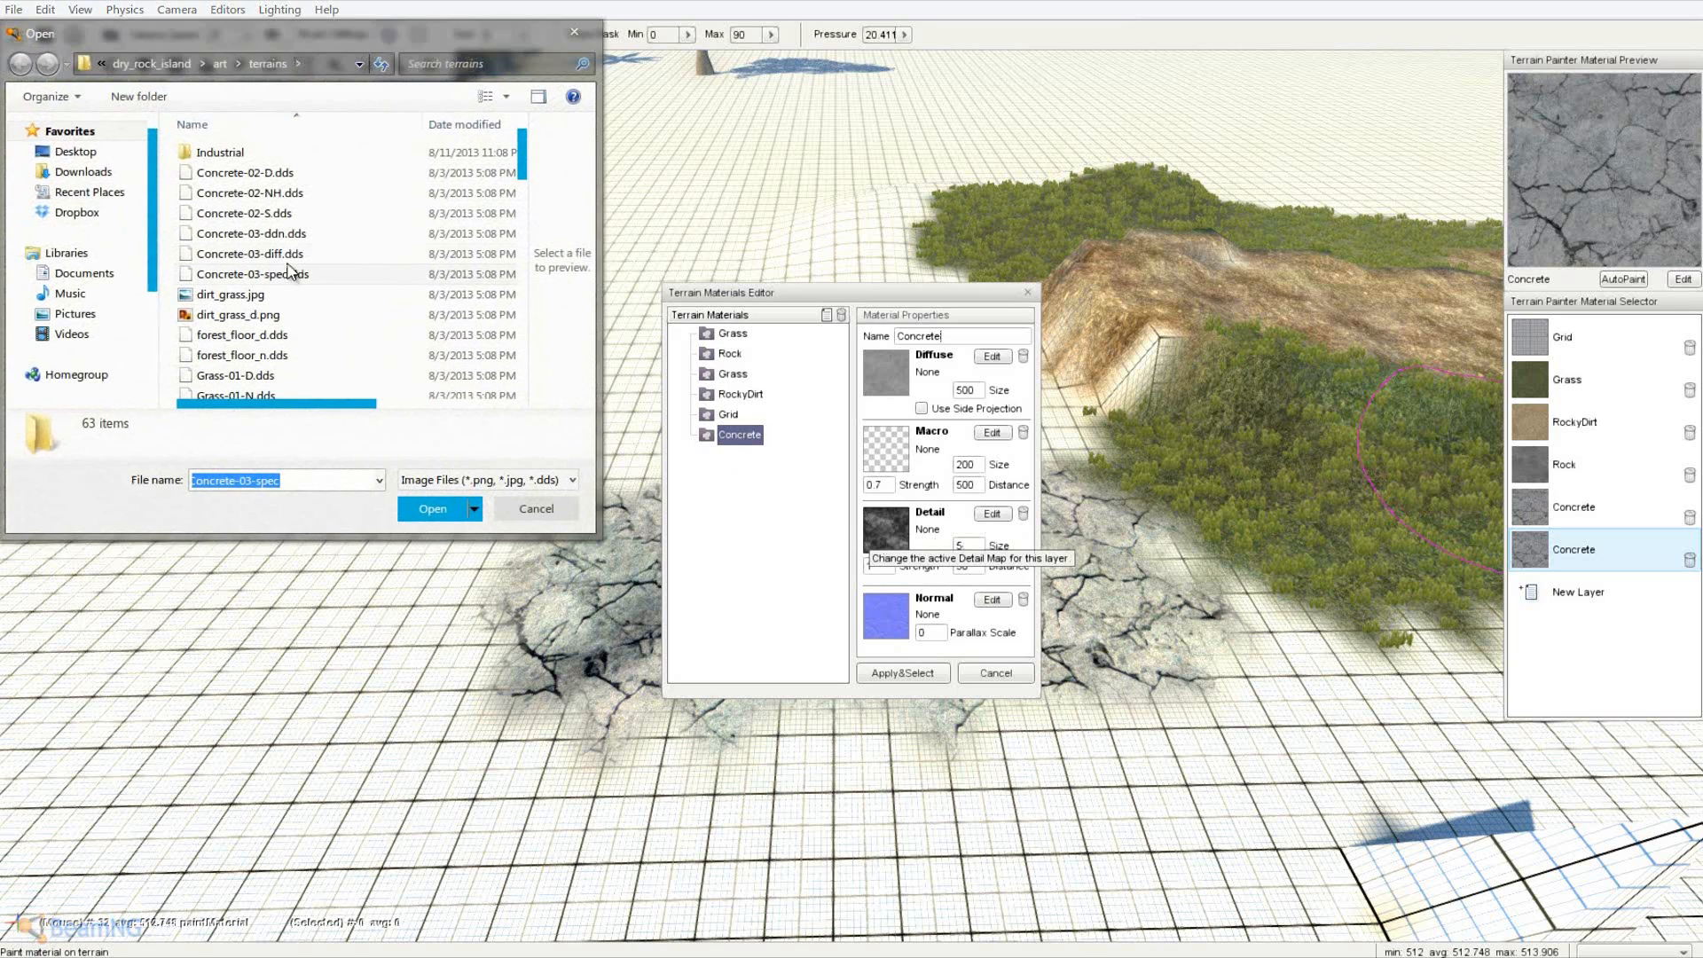
double_click(305, 232)
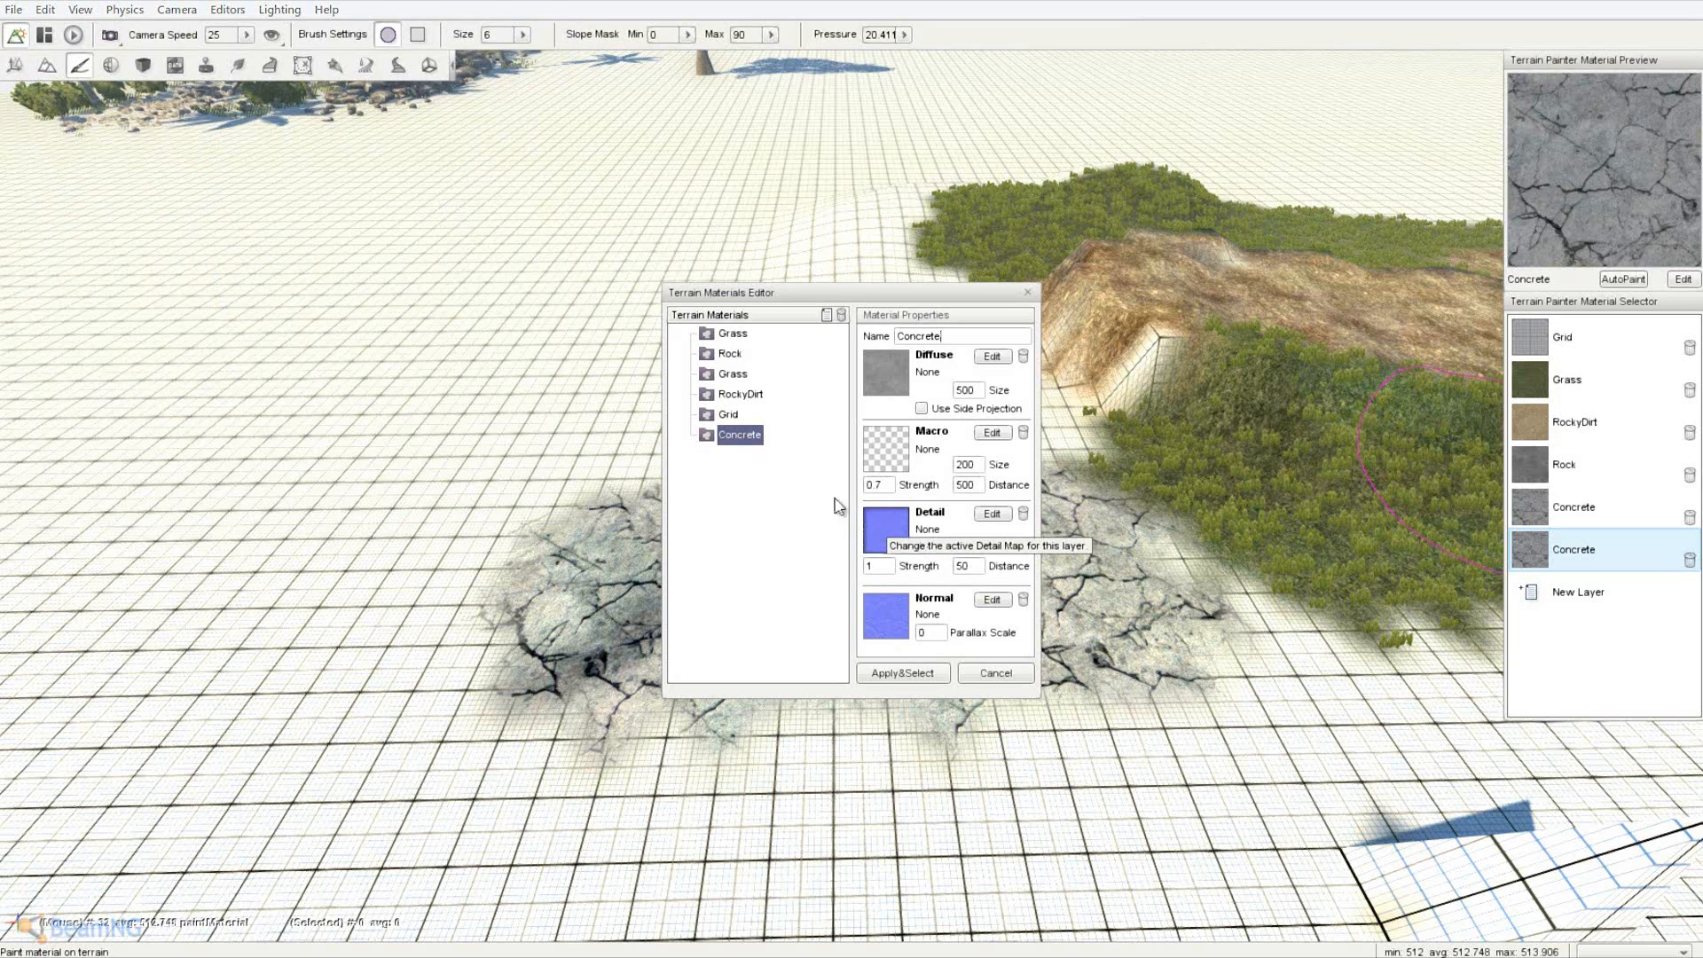
double_click(322, 257)
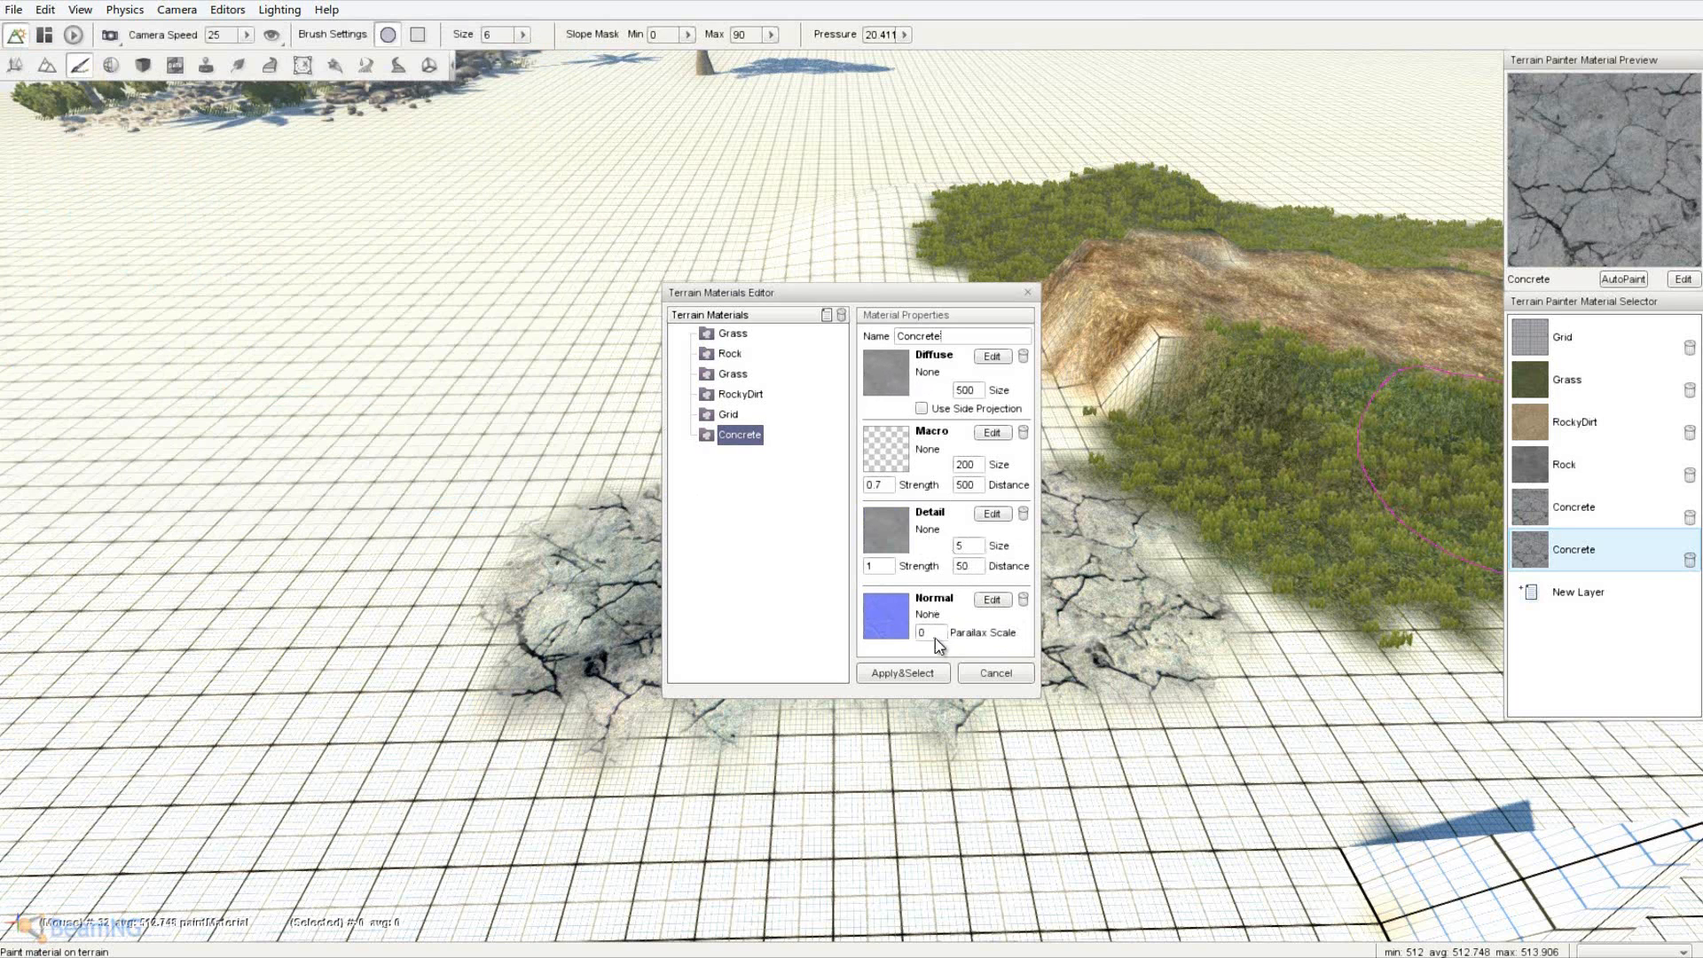
left_click(869, 605)
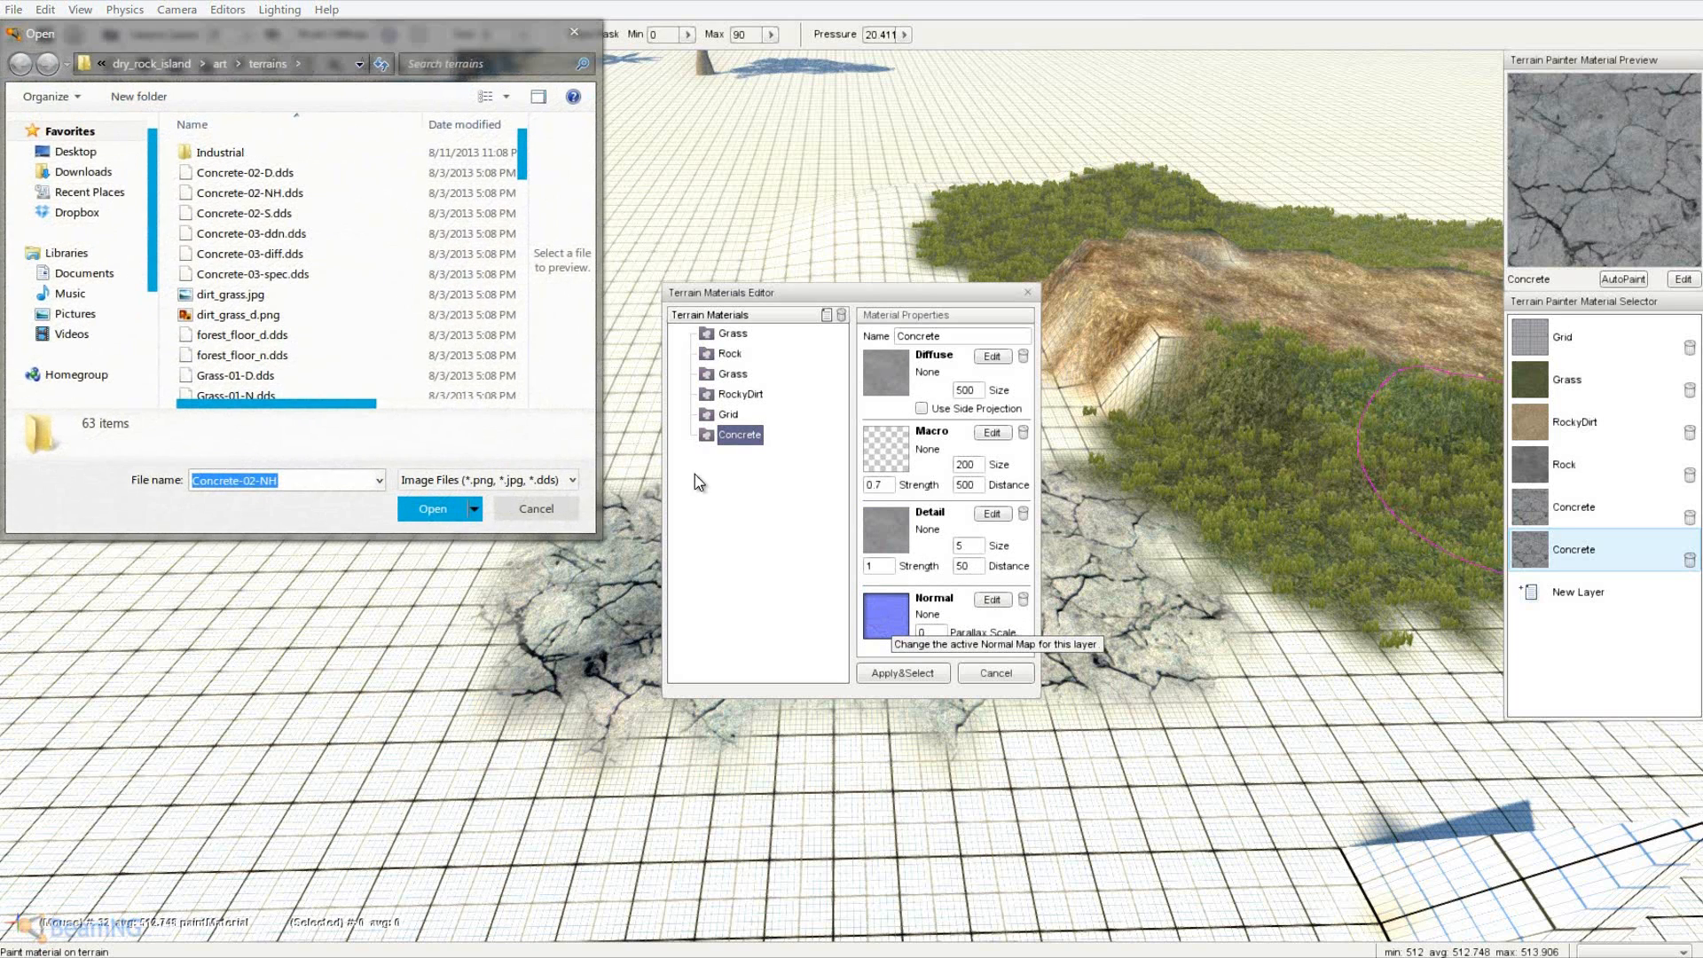
double_click(297, 236)
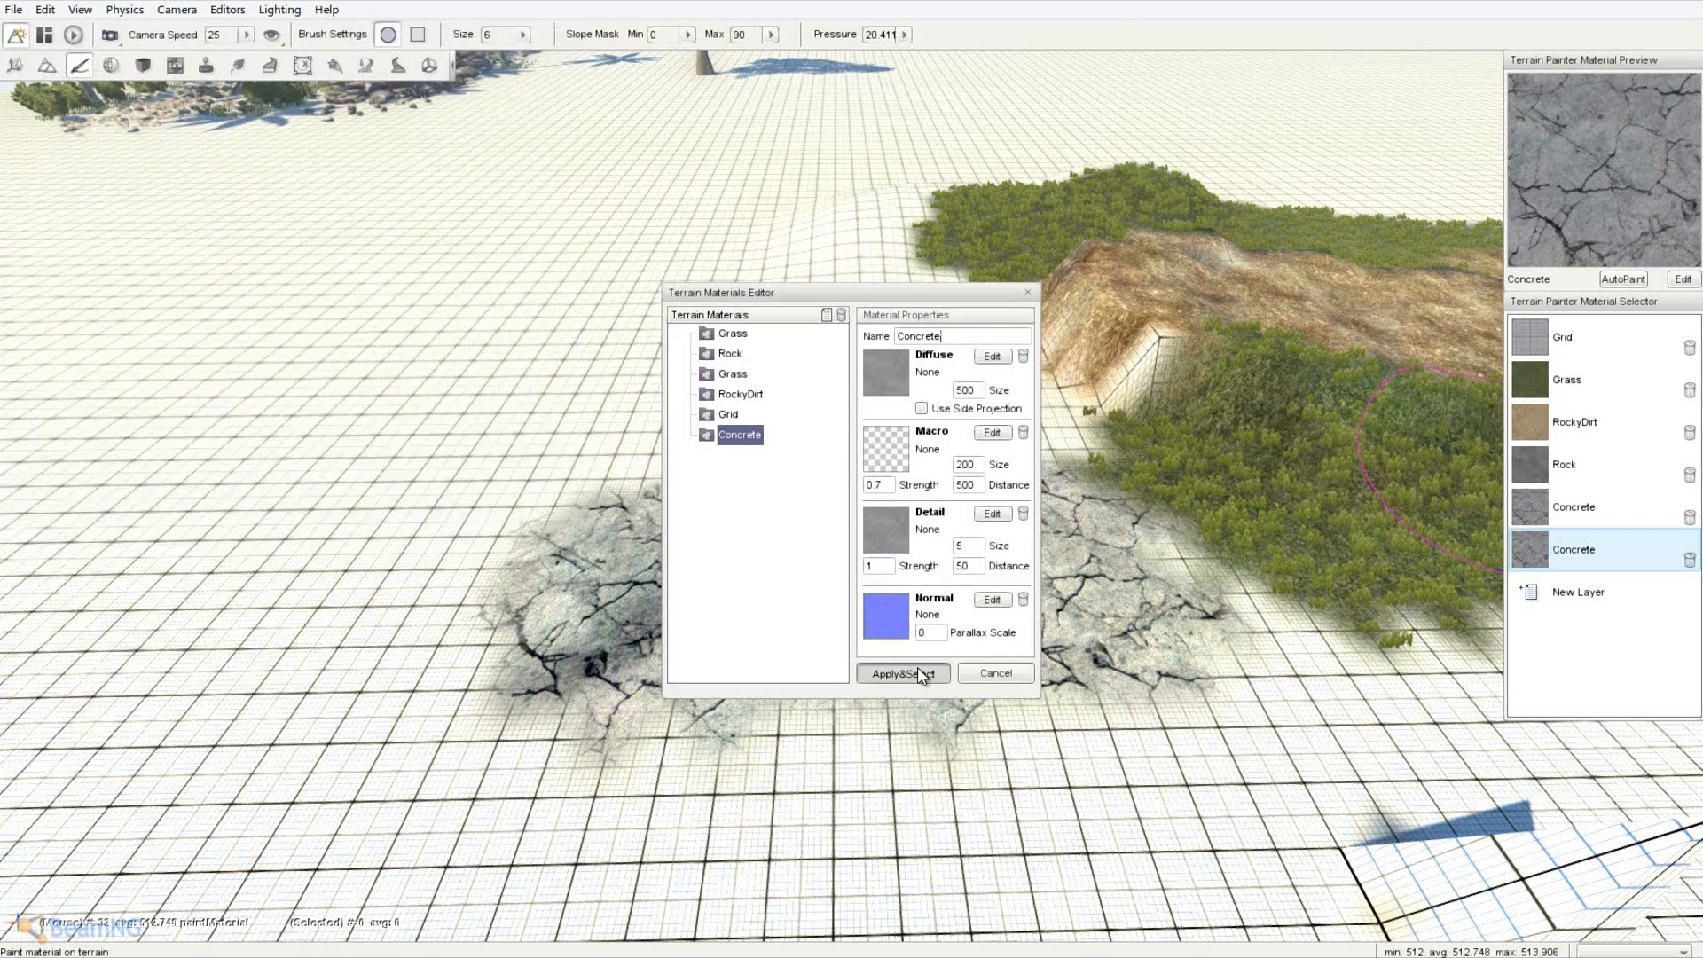
- Apply the retextured Concrete, extend the patch, and paint a wide grass strip below it
left_click(923, 676)
mouse_move(783, 609)
left_mouse_down()
mouse_move(444, 593)
mouse_move(865, 599)
left_mouse_up()
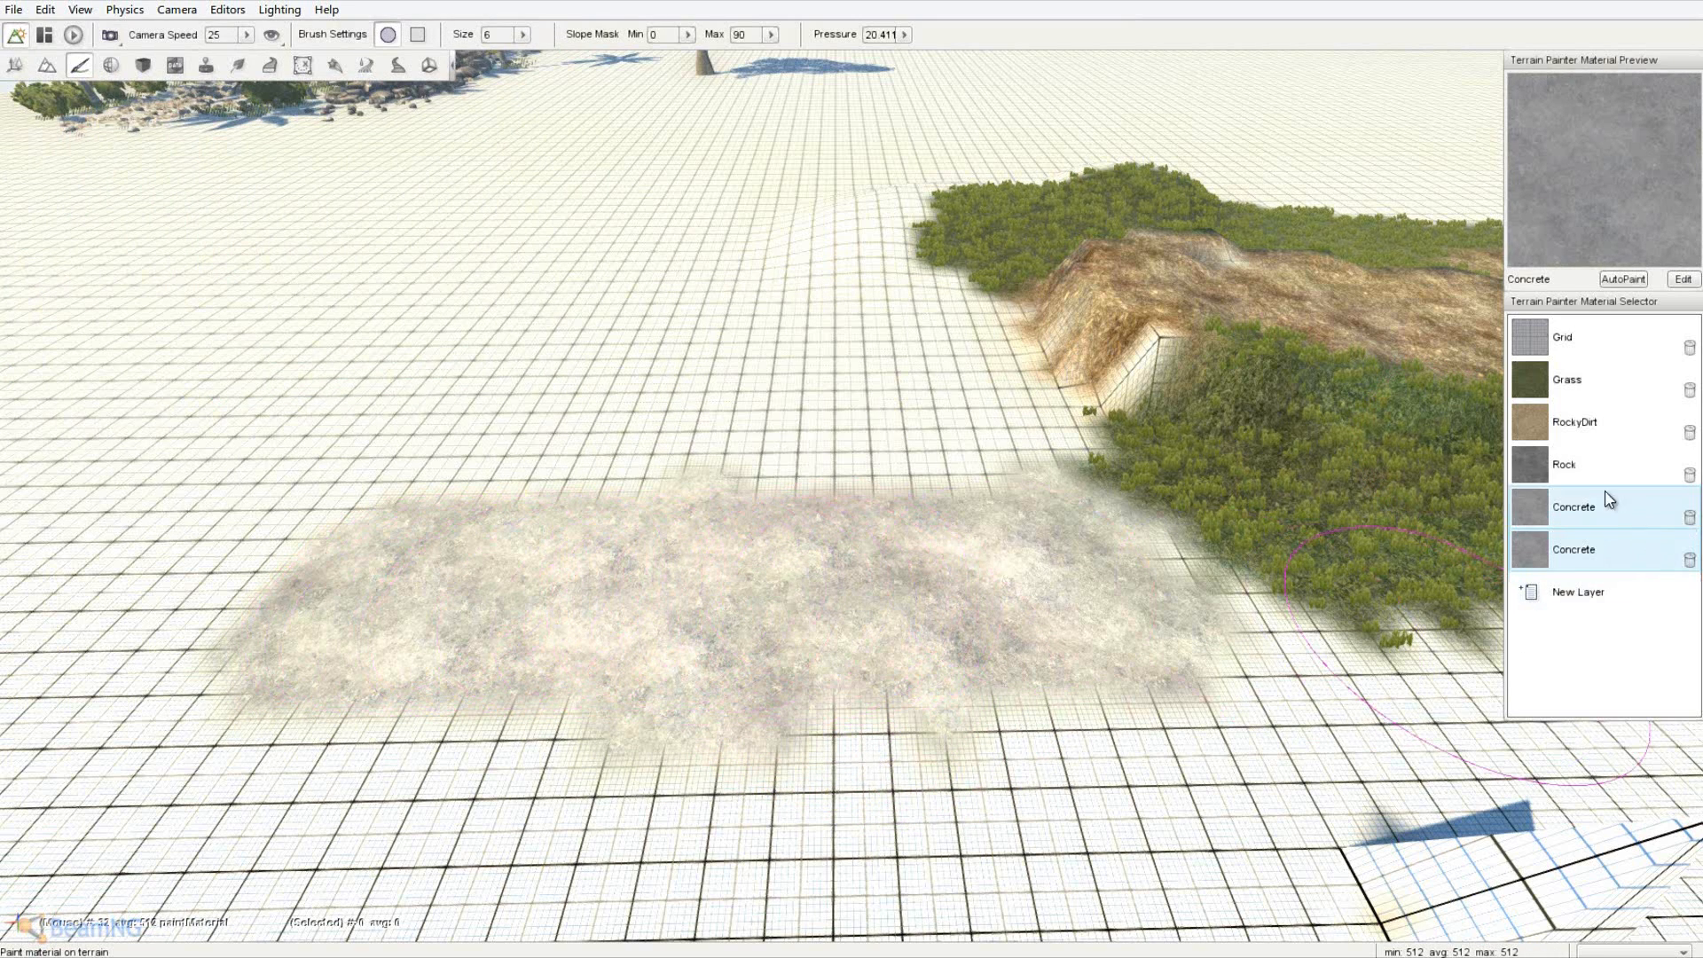
left_click(1588, 393)
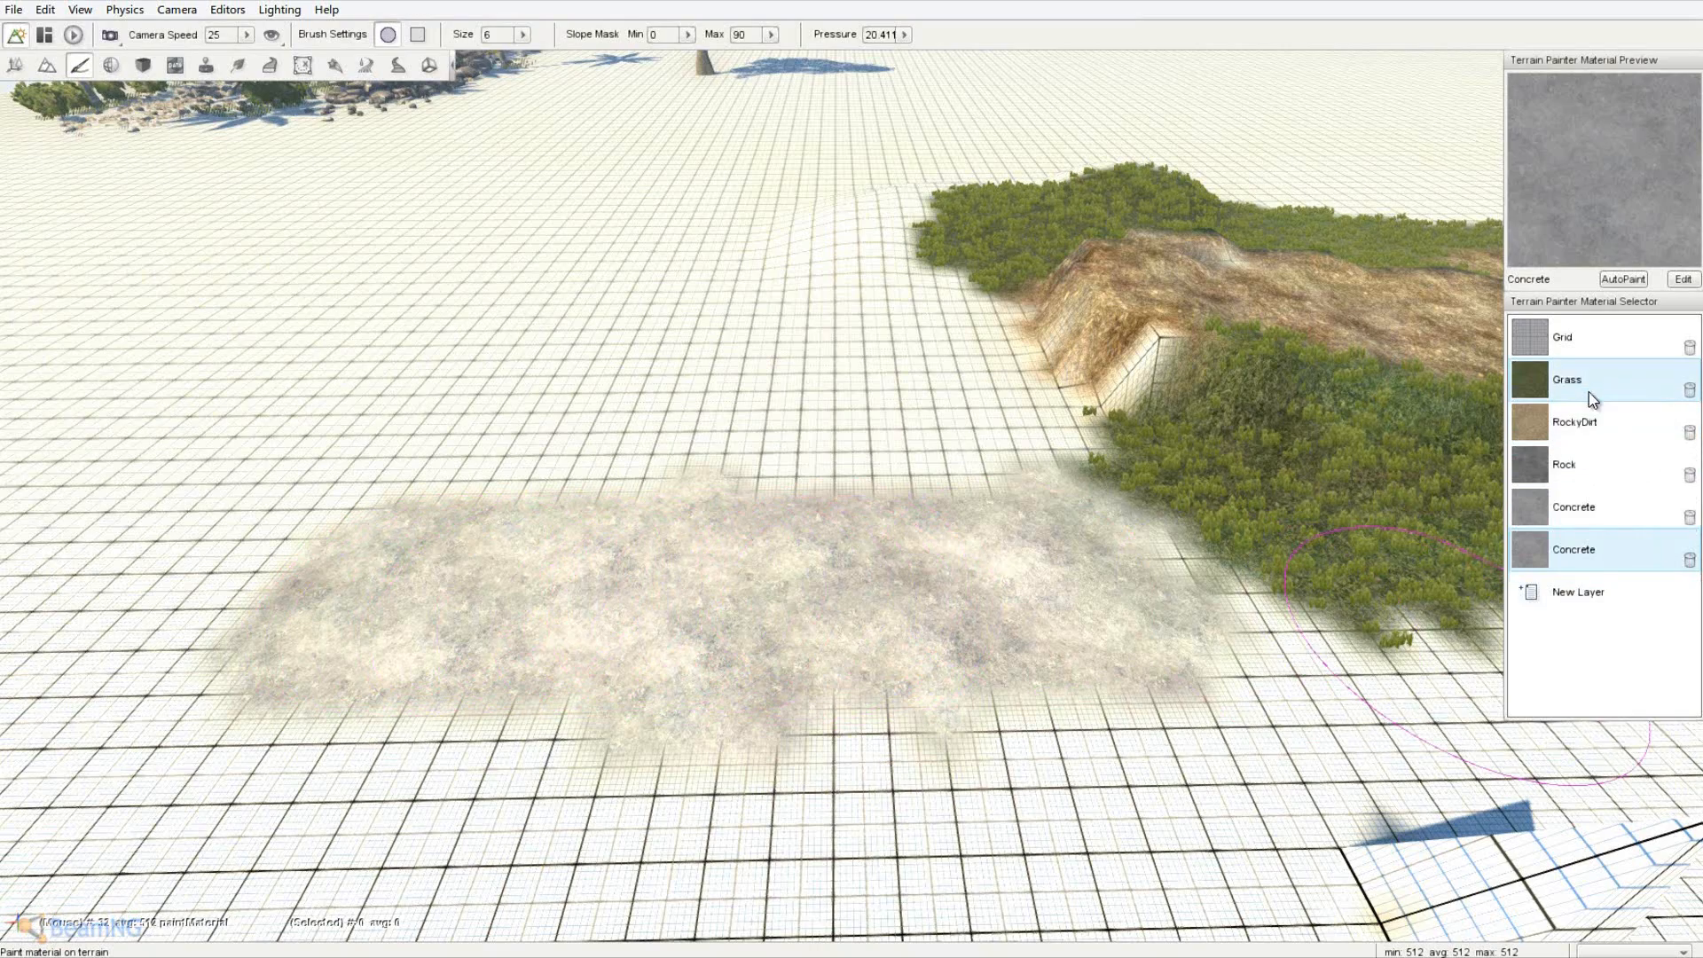
mouse_move(784, 450)
left_mouse_down()
mouse_move(449, 433)
mouse_move(1026, 434)
mouse_move(1112, 407)
left_mouse_up()
key("s")
mouse_move(1064, 721)
left_mouse_down()
mouse_move(353, 706)
mouse_move(889, 721)
mouse_move(1195, 706)
left_mouse_up()
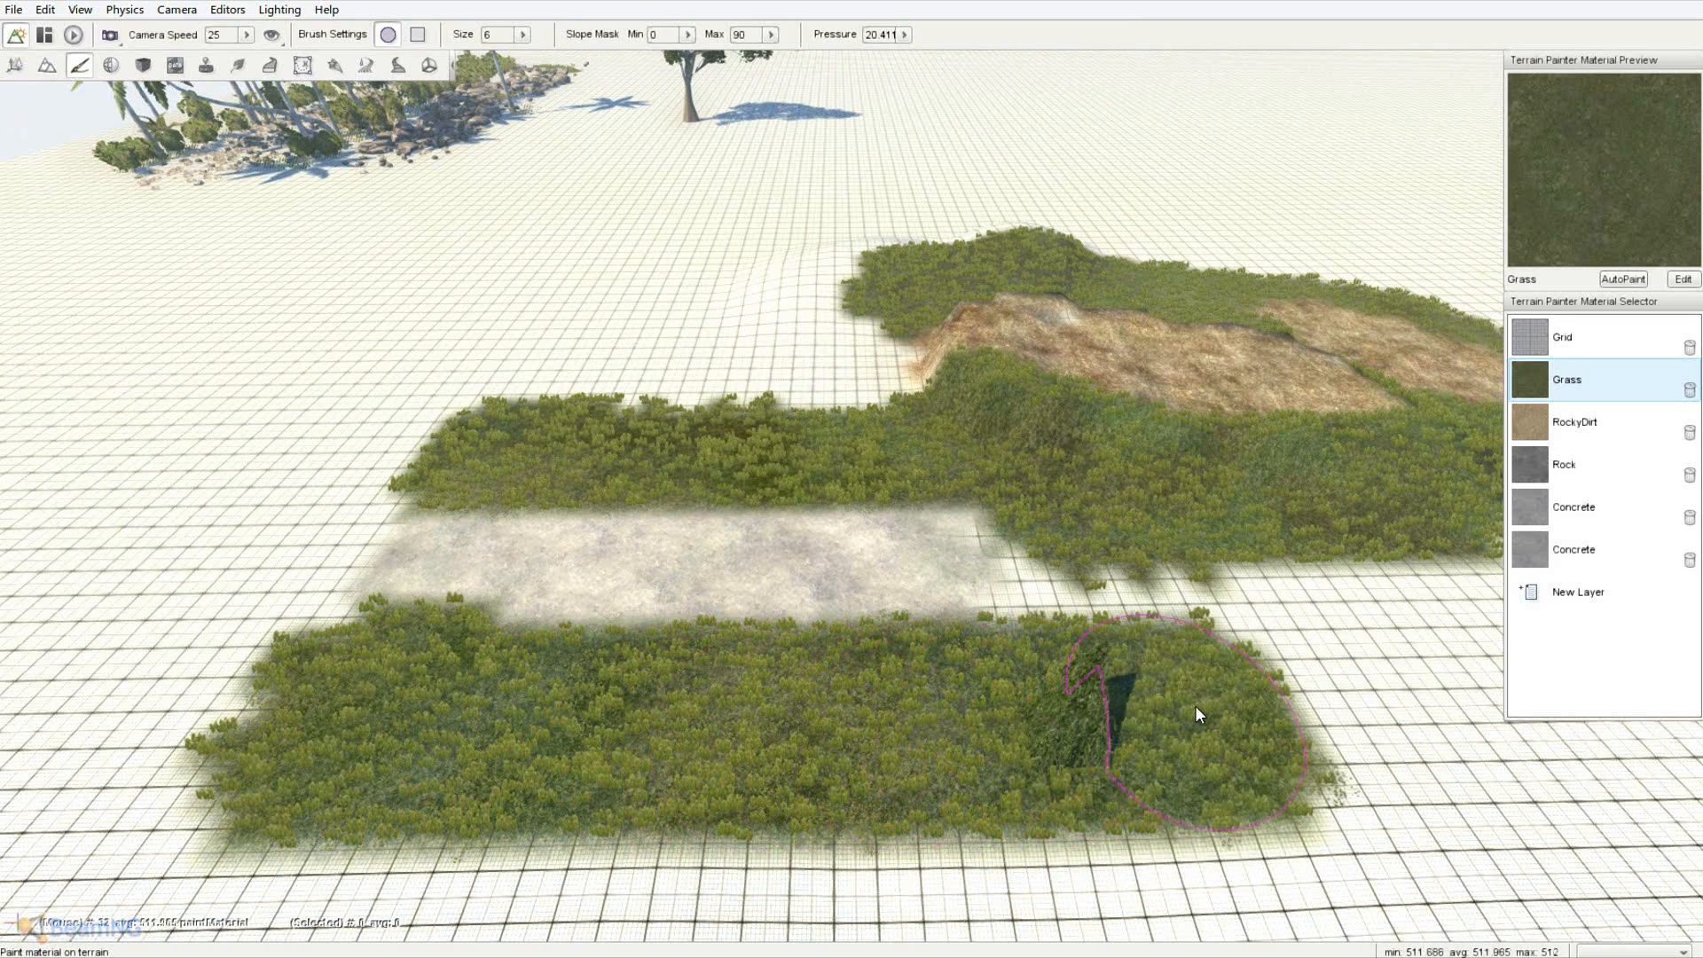
- Paint a long concrete path with the second Concrete layer across and past the grass
left_click(1588, 507)
left_click(1573, 552)
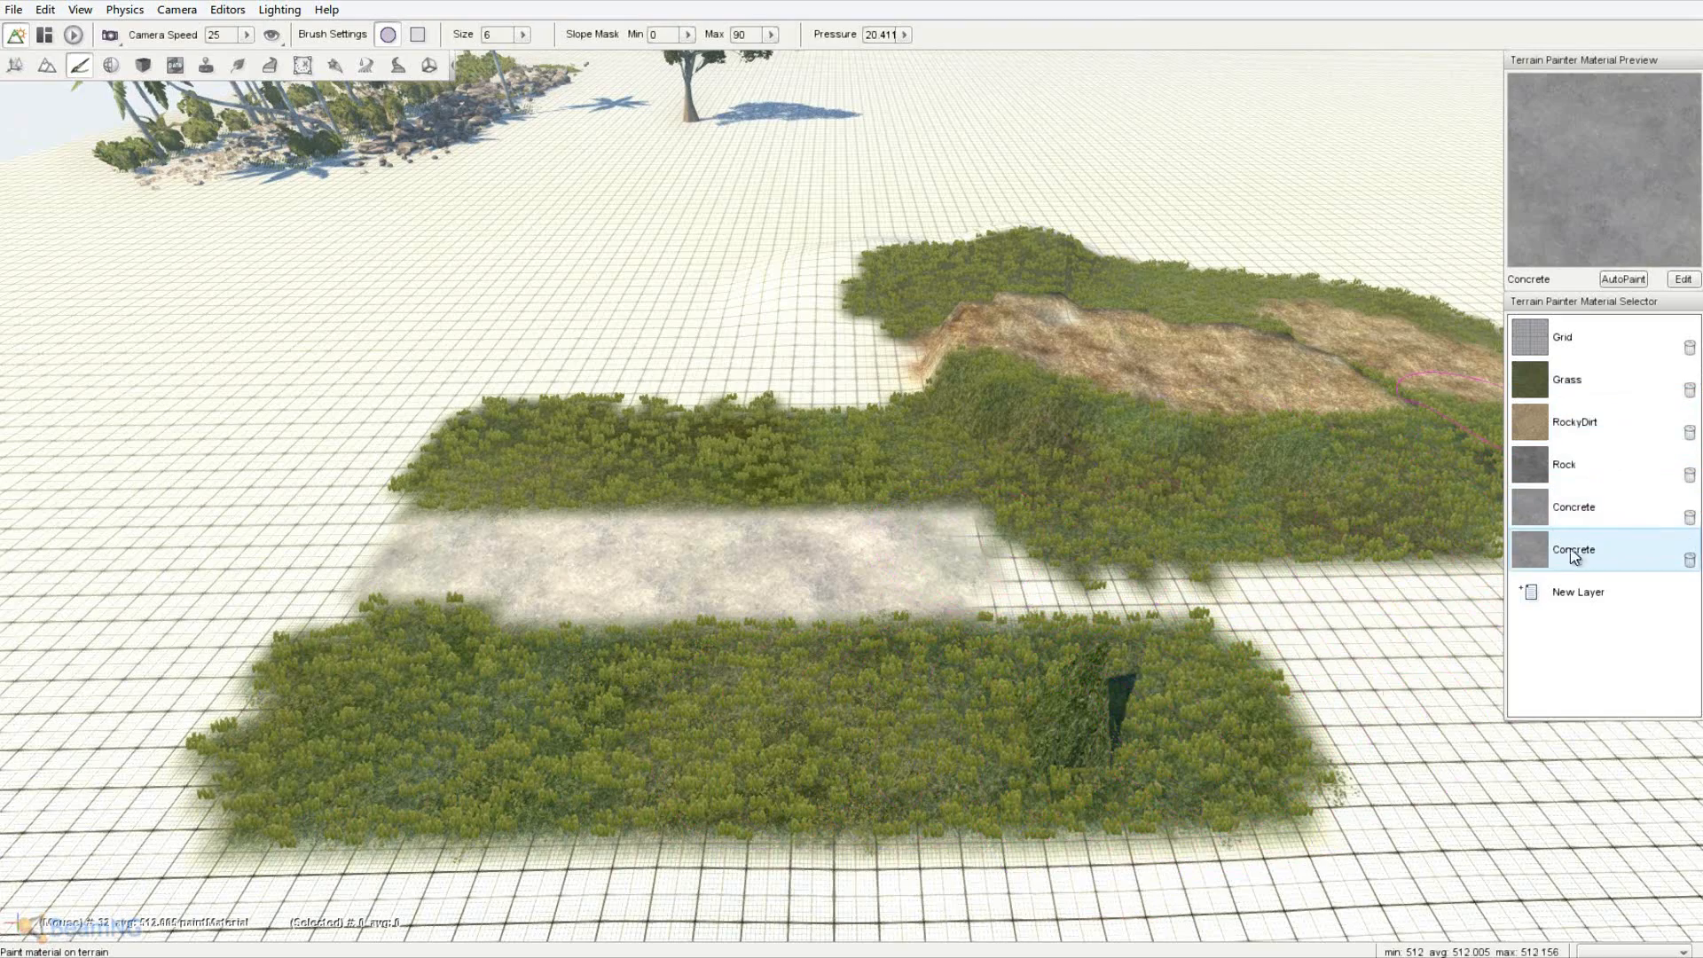
mouse_move(1018, 564)
left_mouse_down()
mouse_move(1038, 572)
mouse_move(354, 582)
mouse_move(291, 599)
left_mouse_up()
key("a")
mouse_move(287, 590)
right_mouse_down()
mouse_move(855, 472)
mouse_move(679, 575)
right_mouse_up()
mouse_move(679, 574)
left_mouse_down()
mouse_move(384, 641)
mouse_move(335, 531)
left_mouse_up()
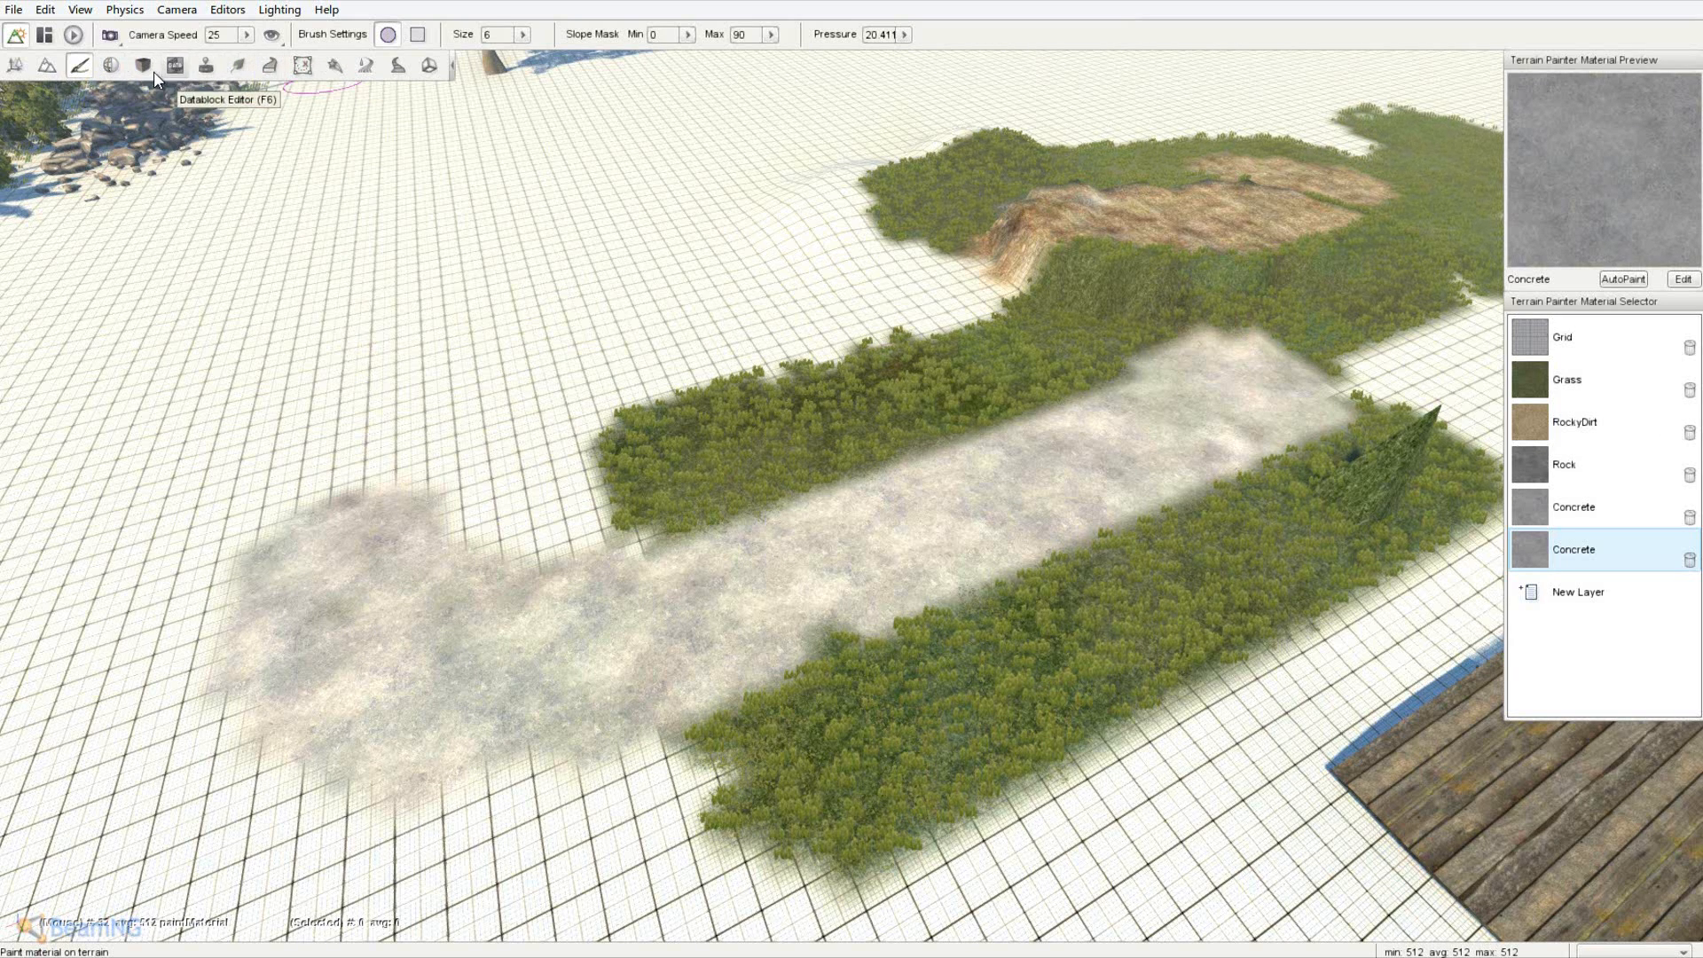
- Open the Forest Editor, select lush_grass_01_c, and list its ForestItemData meshes
left_click(114, 67)
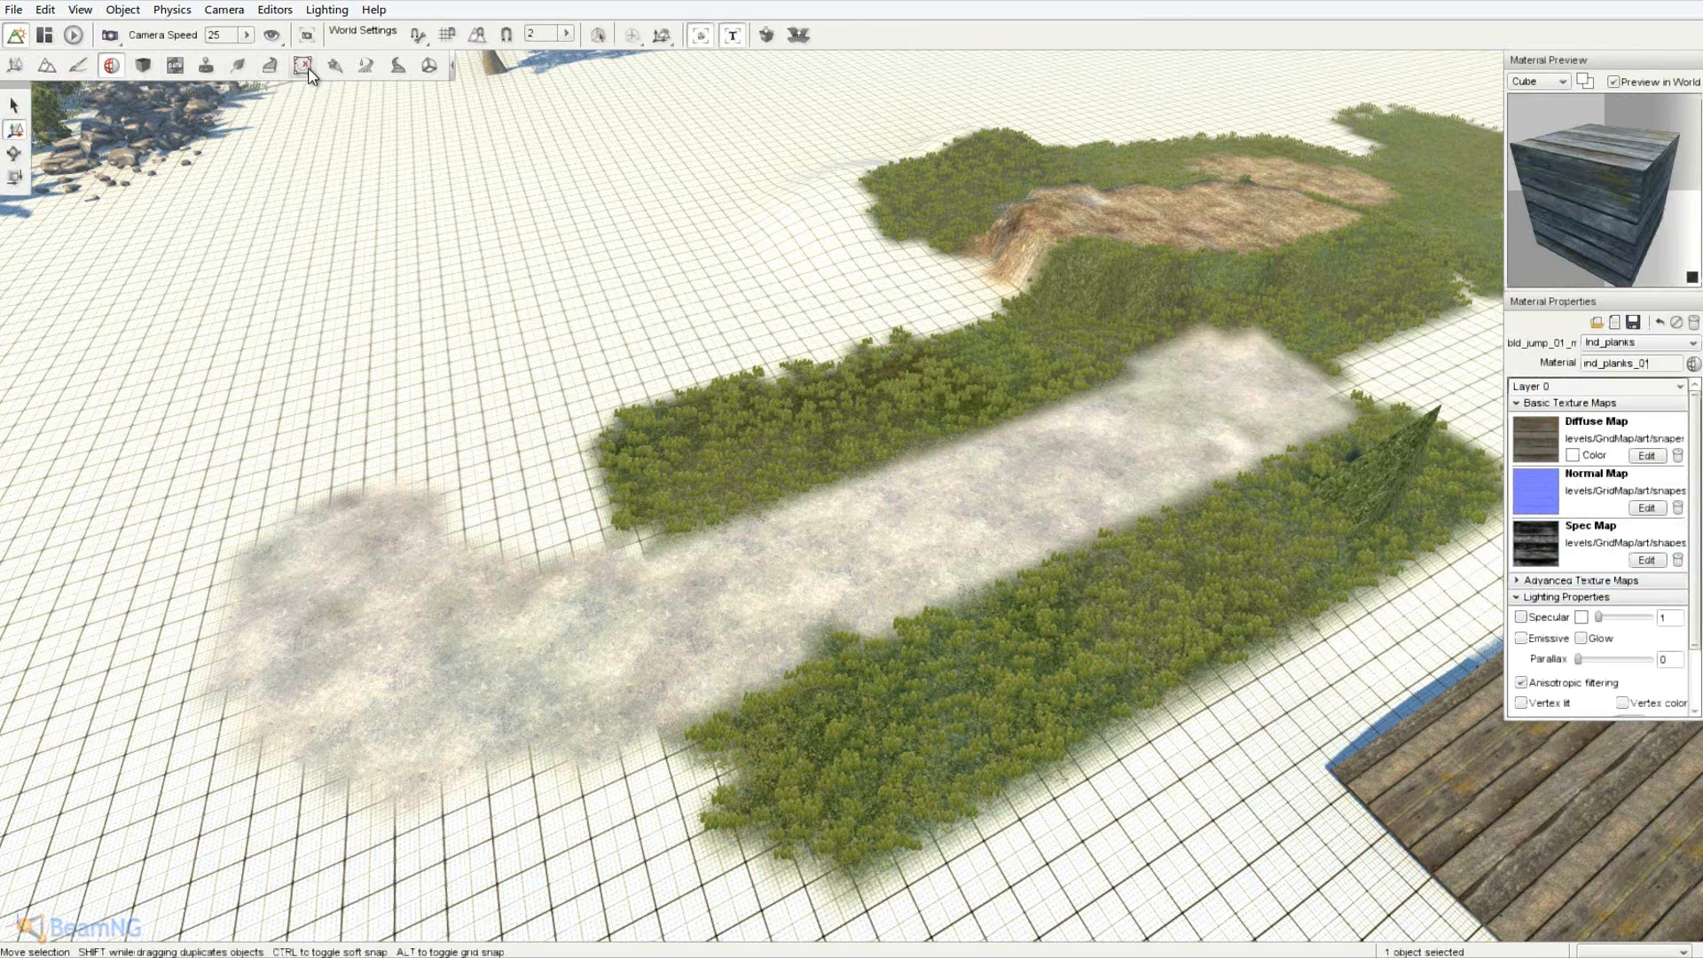
left_click(239, 67)
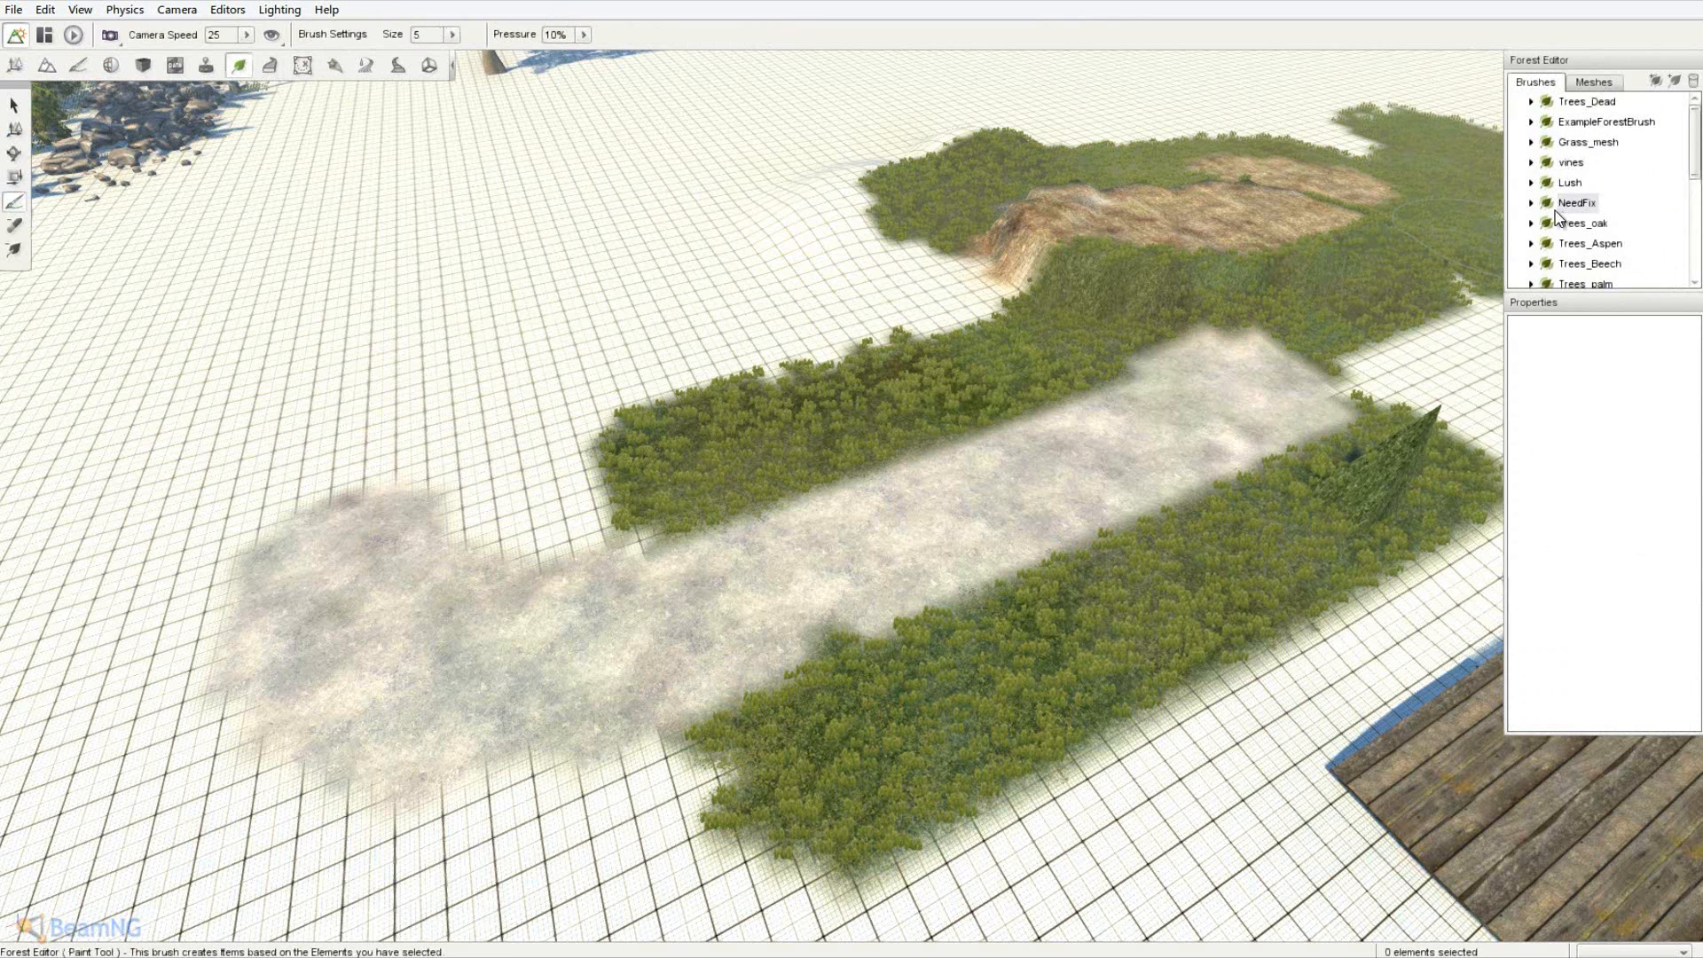
left_click(1593, 224)
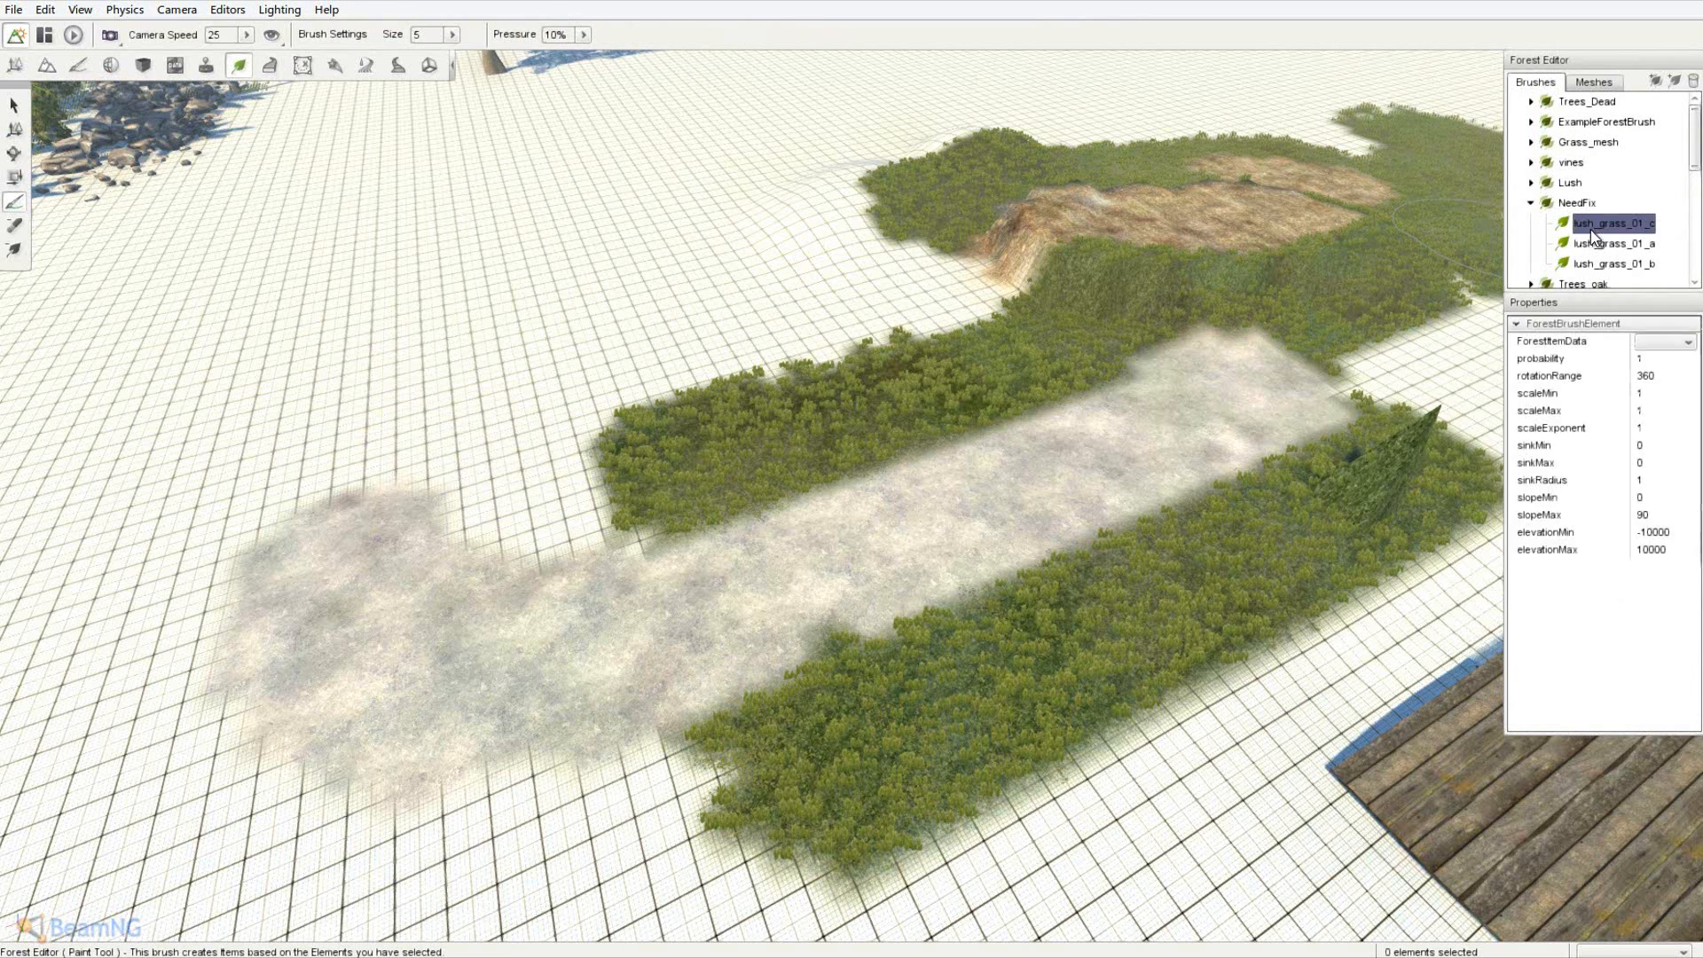
left_click(1664, 344)
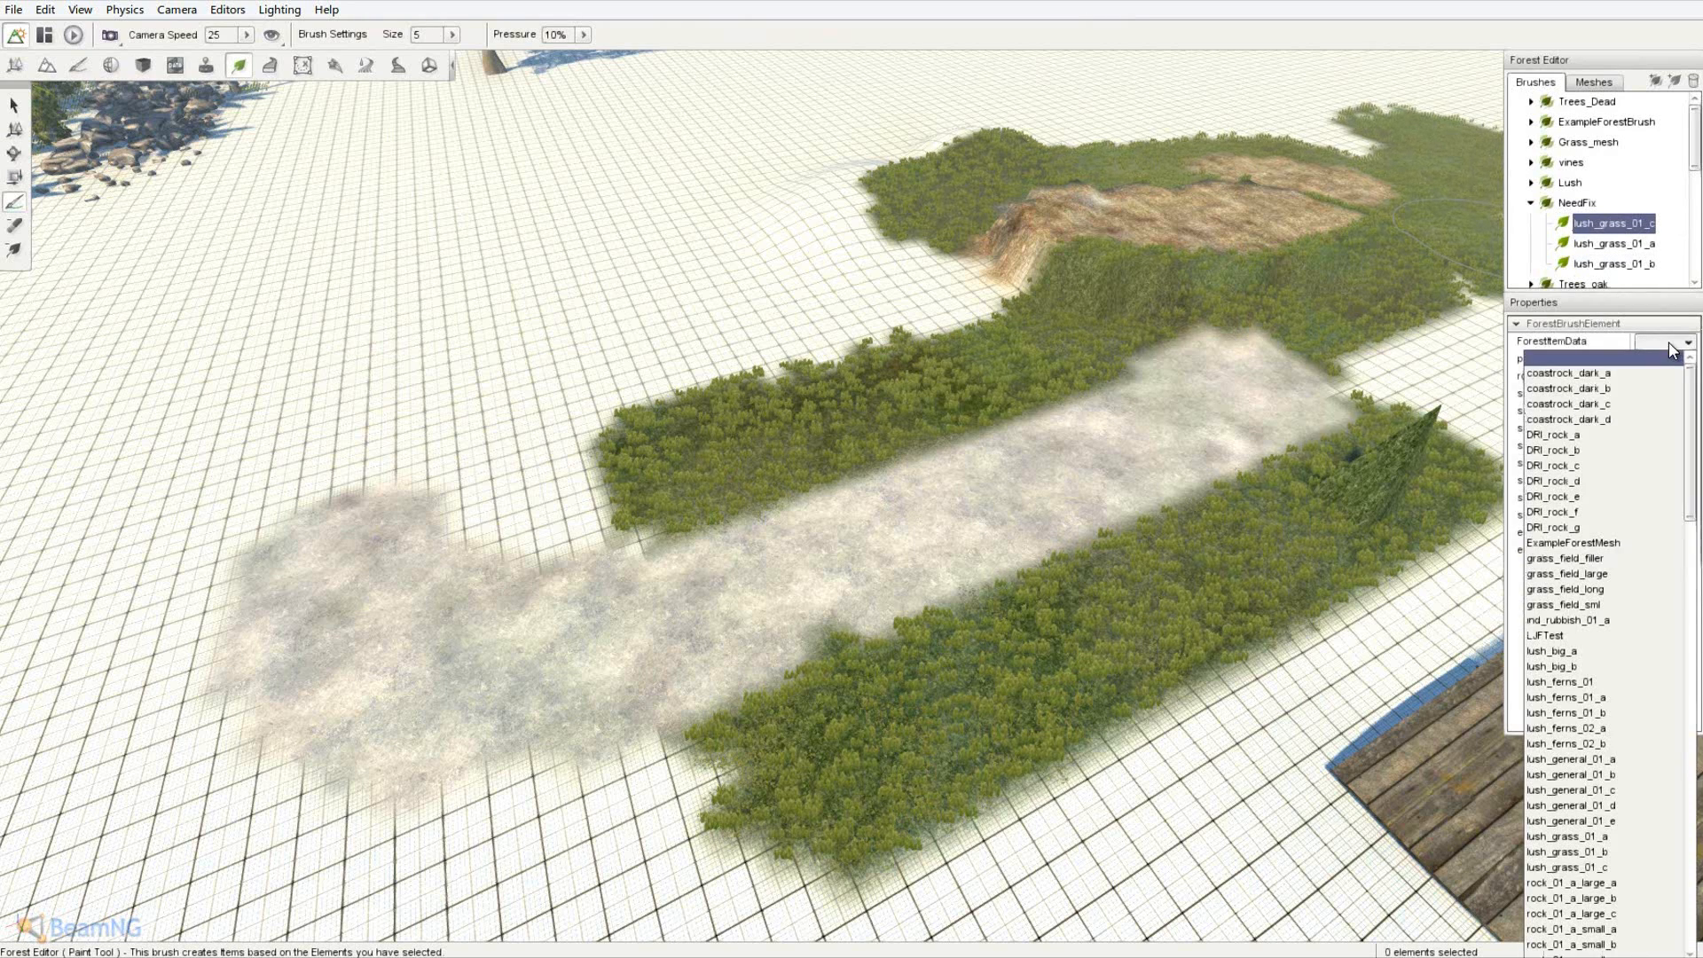
scroll(1637, 496, "down", 5)
- Set the brush mesh to tree_palm_b and paint palms along the grass and hill
scroll(1637, 495, "down", 15)
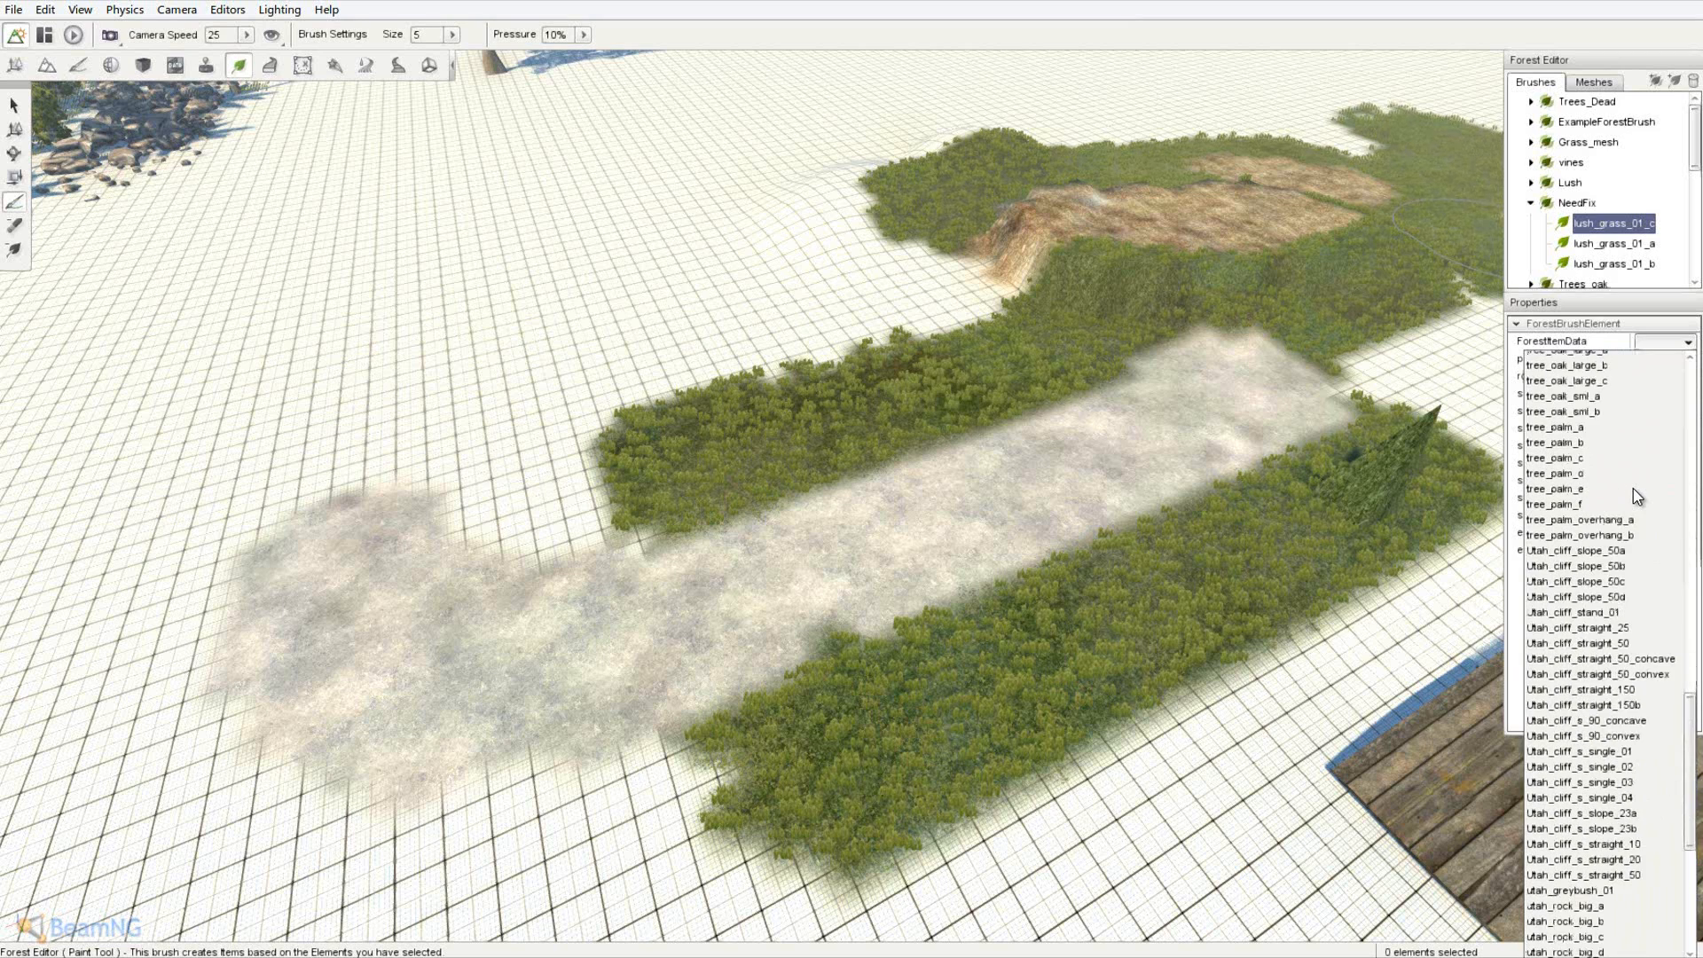
scroll(1635, 630, "up", 5)
scroll(1601, 498, "up", 5)
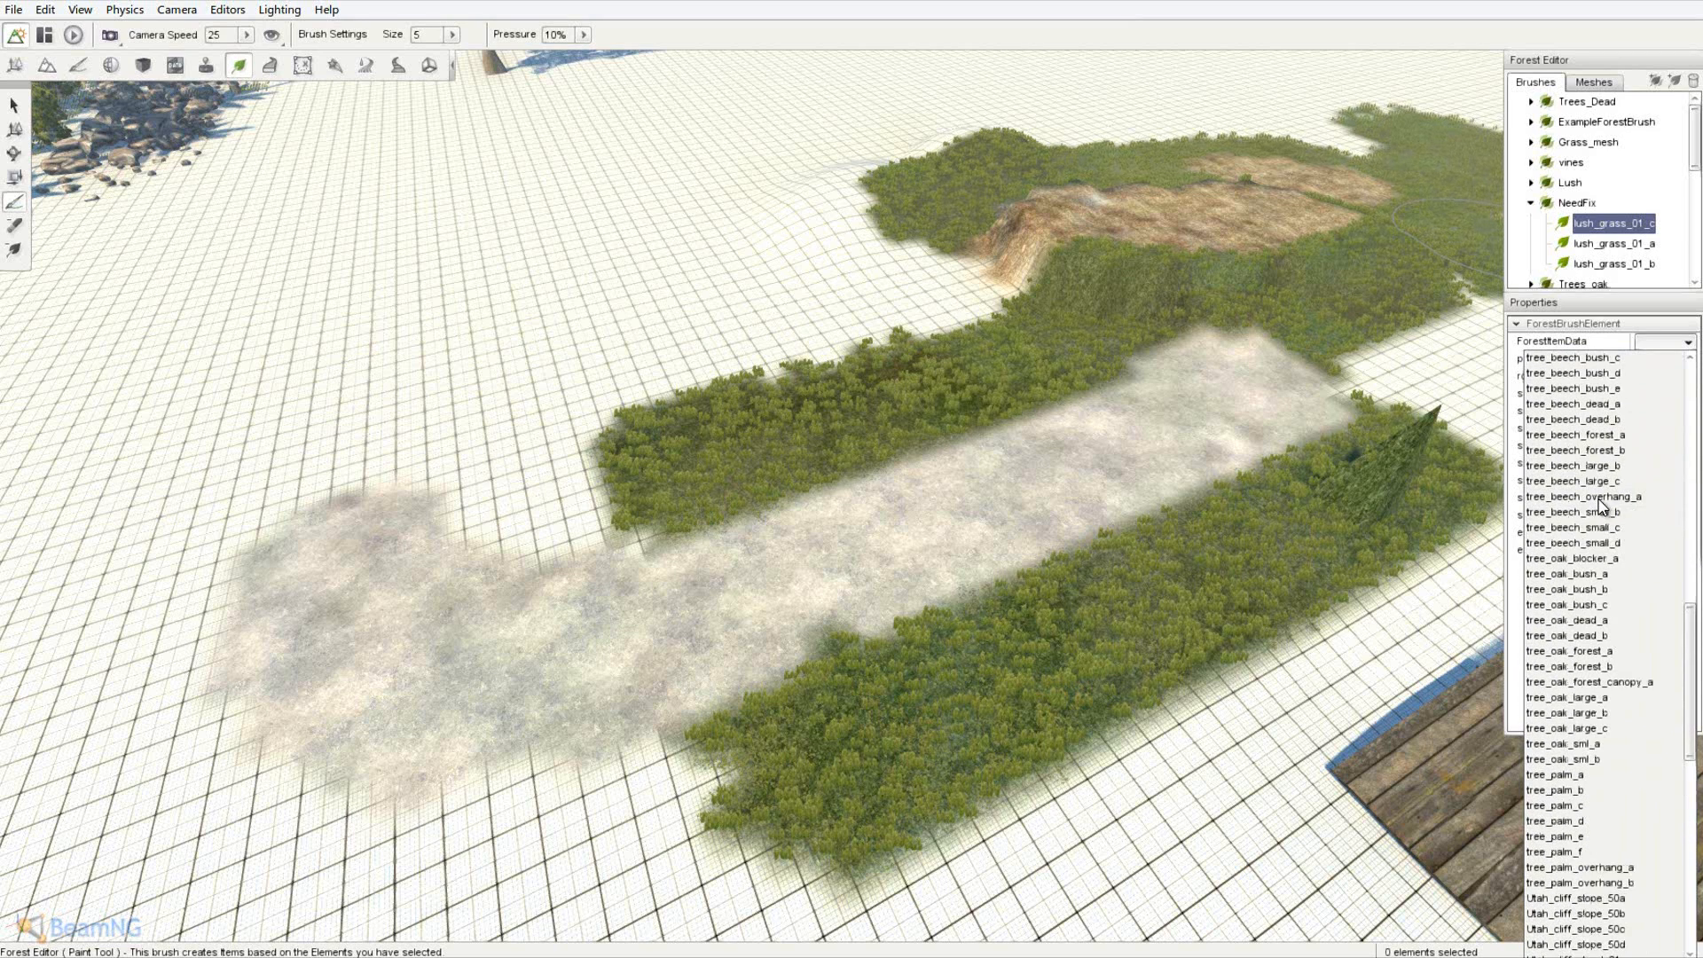
left_click(1589, 797)
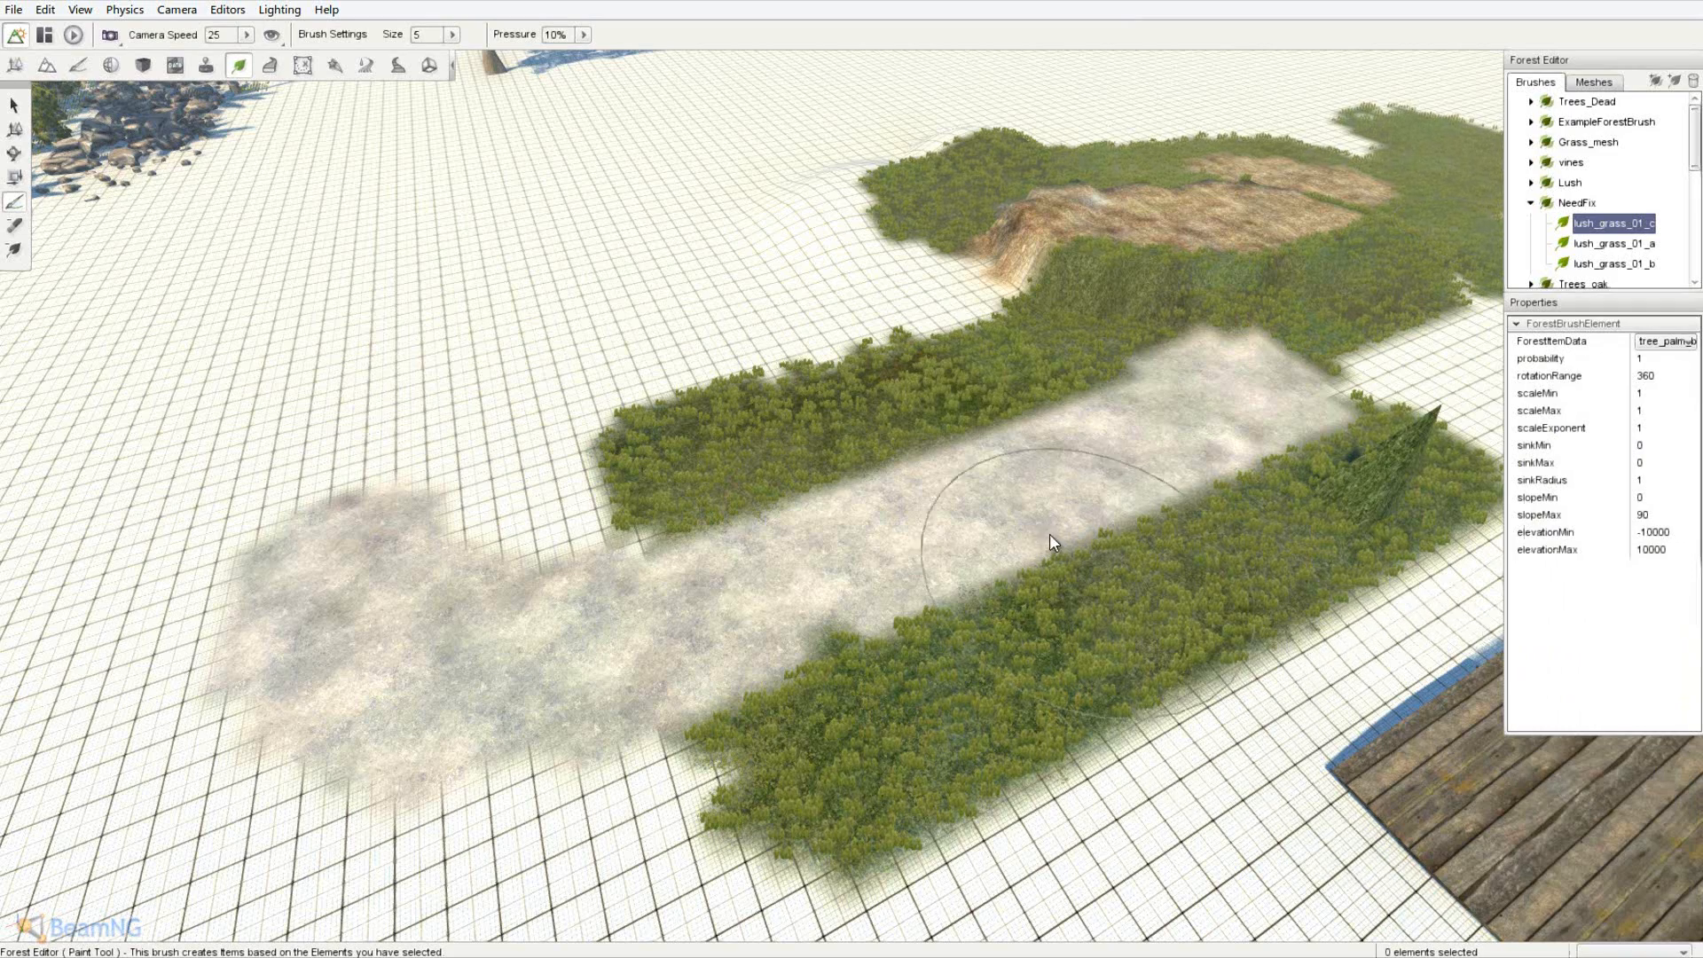
left_click(835, 422)
key("d")
right_click_drag(835, 424, 851, 472)
key("d")
mouse_move(799, 444)
left_mouse_down()
mouse_move(1003, 451)
mouse_move(1200, 204)
mouse_move(1444, 354)
left_mouse_up()
- Paint more palm trees below and left of the path, lining it with palms
key("d")
key("s")
mouse_move(1252, 570)
left_mouse_down()
mouse_move(901, 537)
mouse_move(776, 575)
left_mouse_up()
key("a")
mouse_move(754, 705)
left_mouse_down()
mouse_move(600, 715)
mouse_move(284, 678)
left_mouse_up()
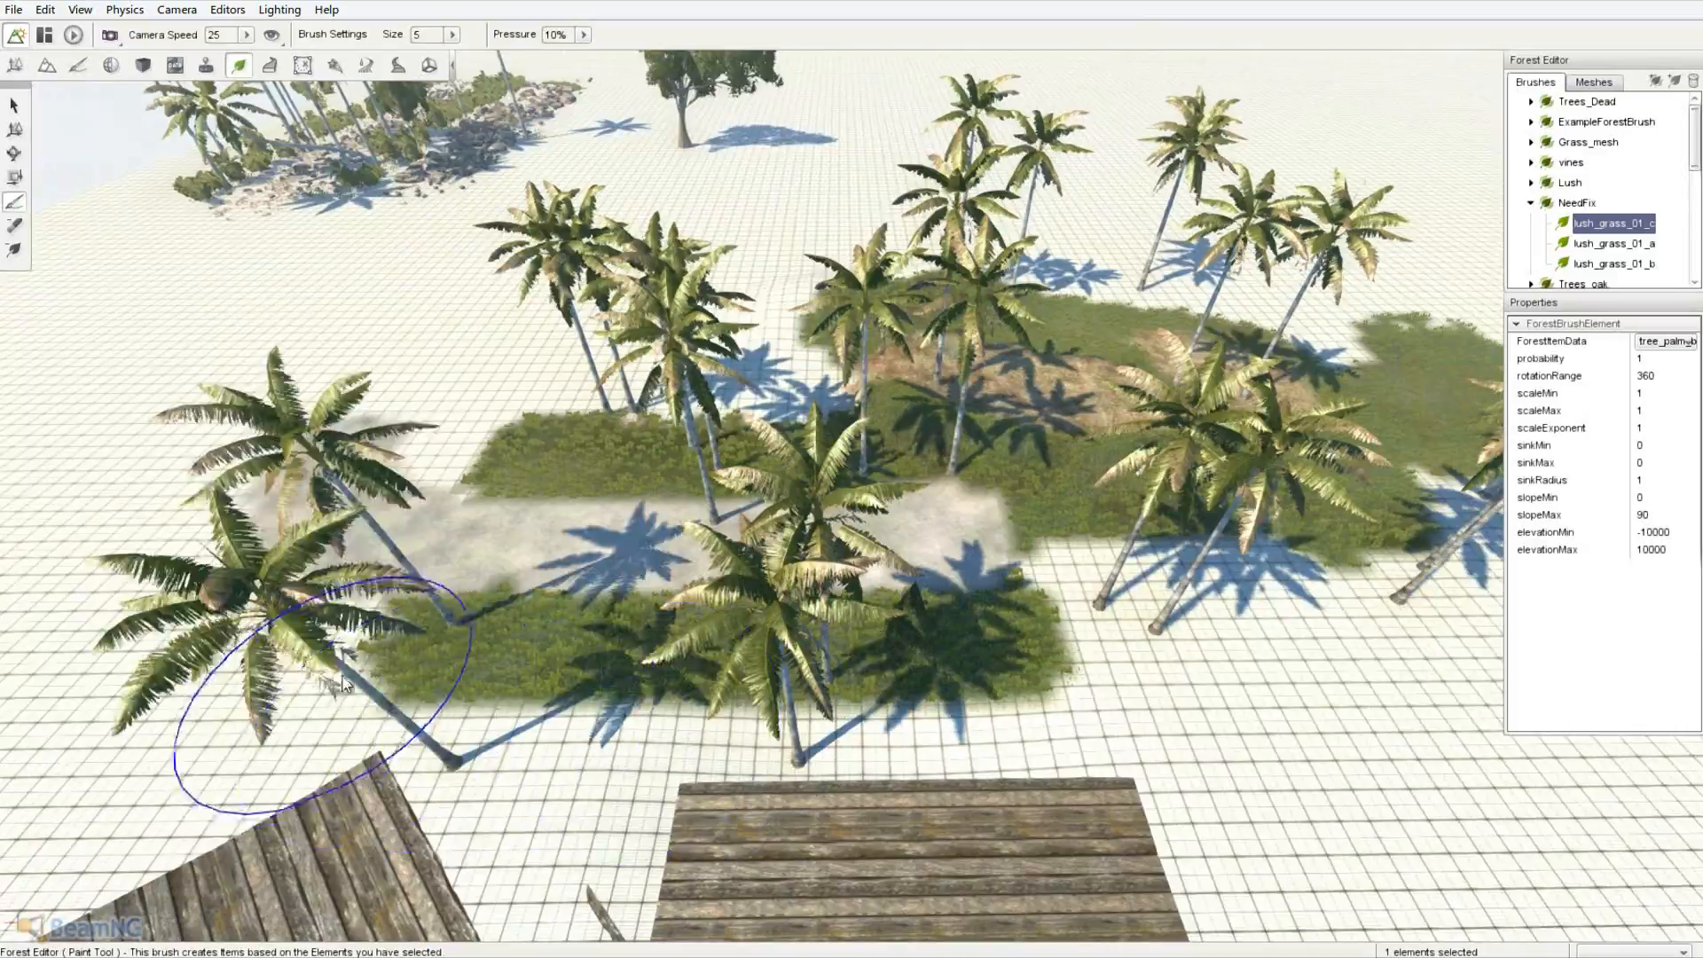
key("a")
mouse_move(284, 679)
right_mouse_down()
mouse_move(853, 470)
mouse_move(786, 566)
right_mouse_up()
key("w")
key("s")
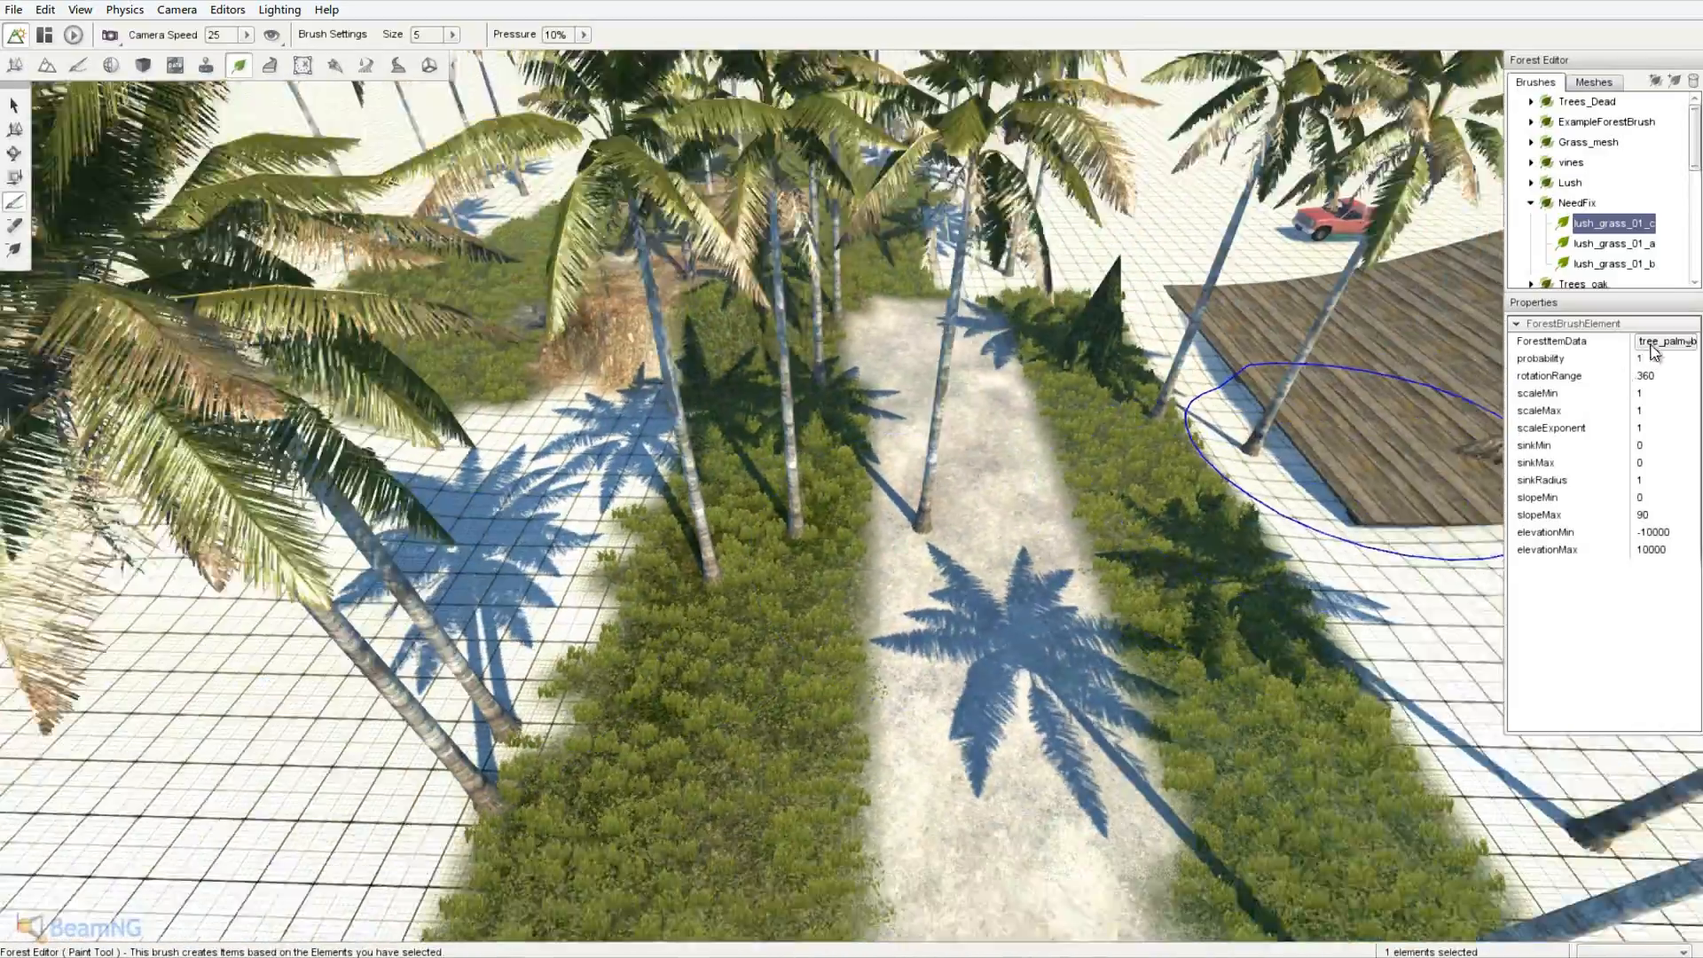
- Switch the brush item to tree_beech_bush_b and paint bushes on the left grass strip
left_click(1667, 342)
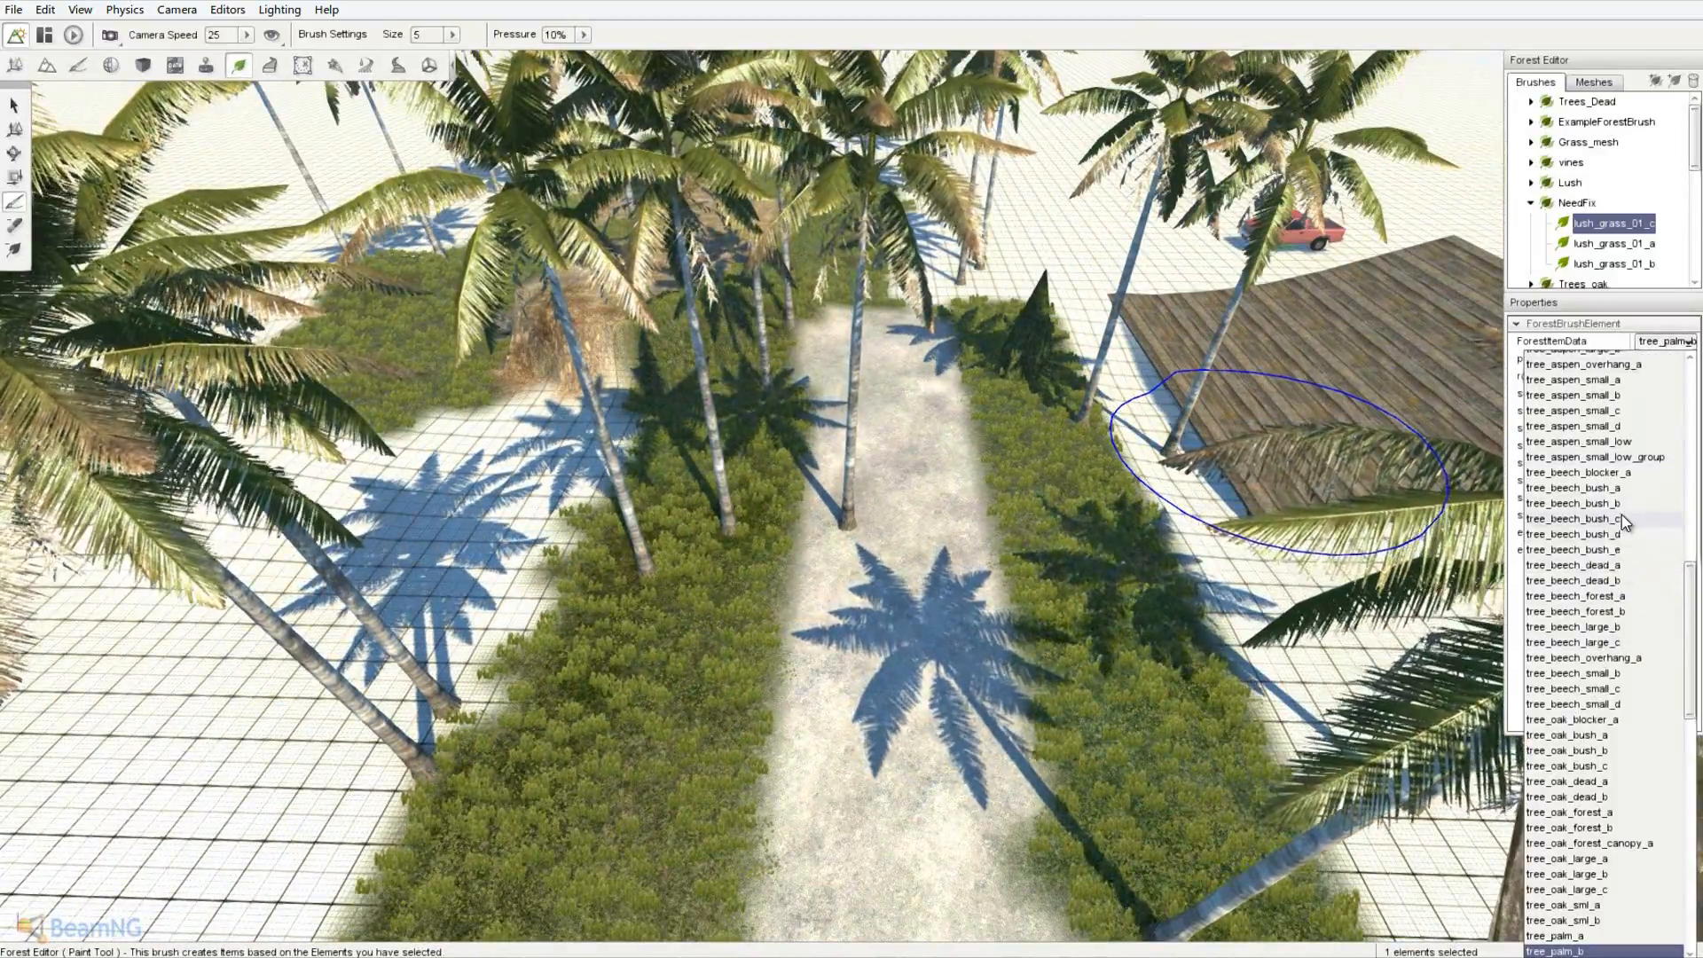
left_click(1622, 506)
mouse_move(598, 630)
left_mouse_down()
mouse_move(678, 367)
mouse_move(610, 607)
left_mouse_up()
key("s")
right_click_drag(609, 606, 1144, 388)
key("w")
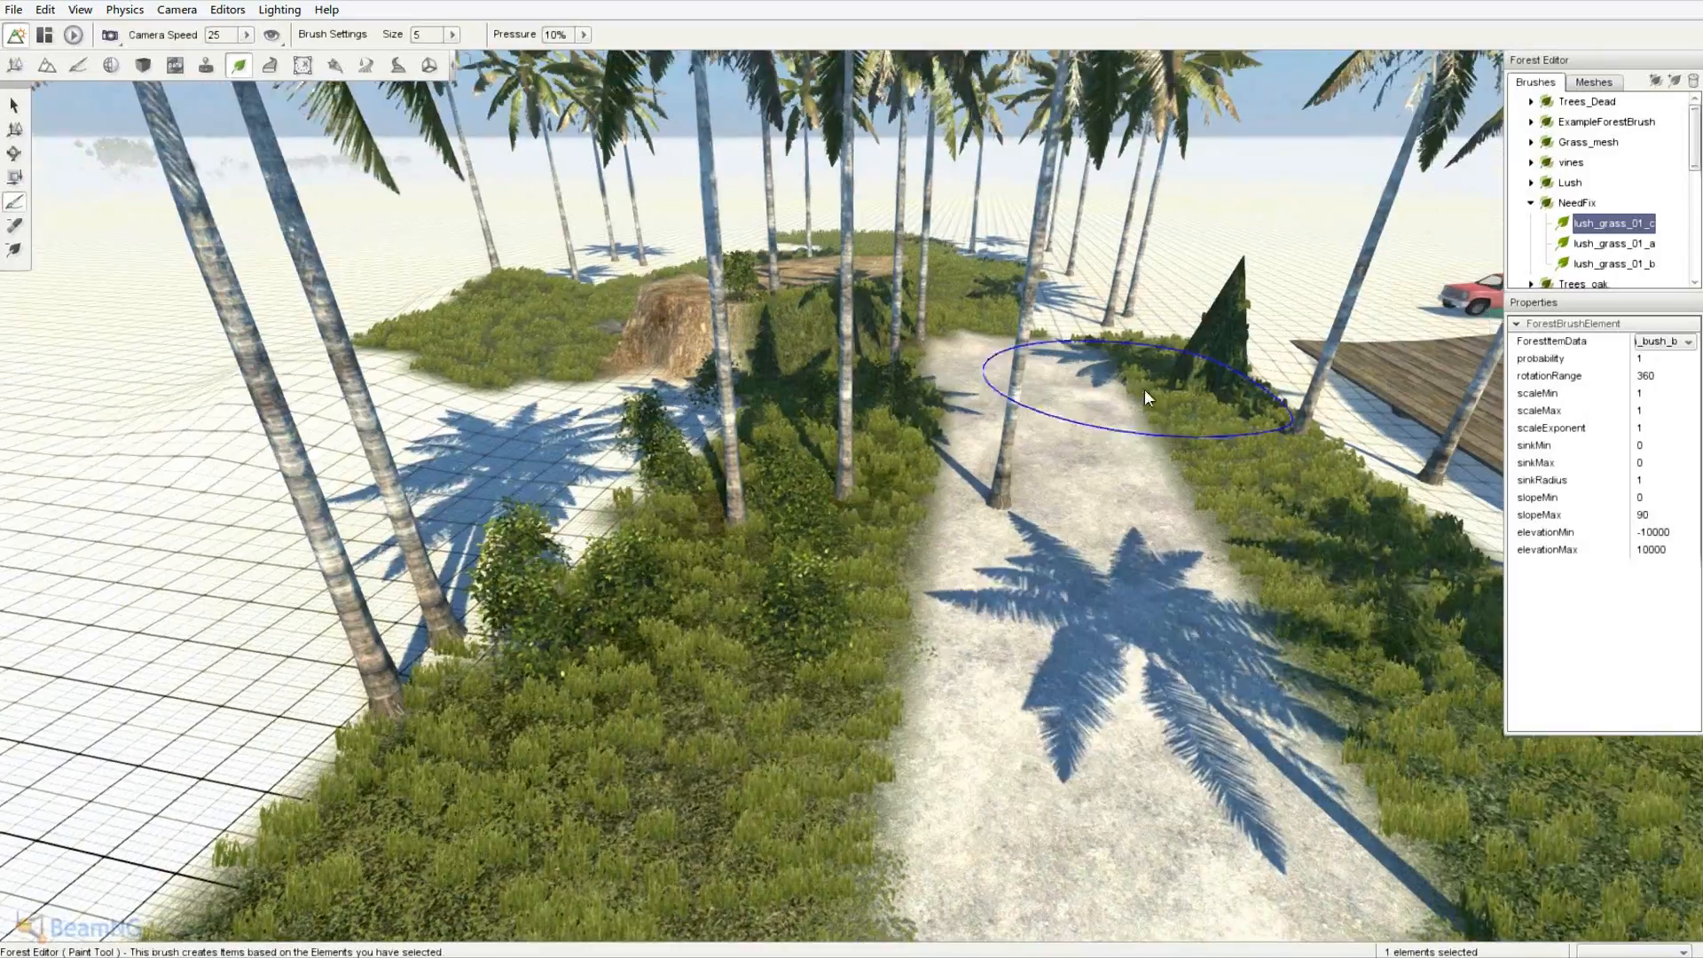
- Try painting lush_grass_01_a clumps across the grid, then undo them
left_click(1662, 342)
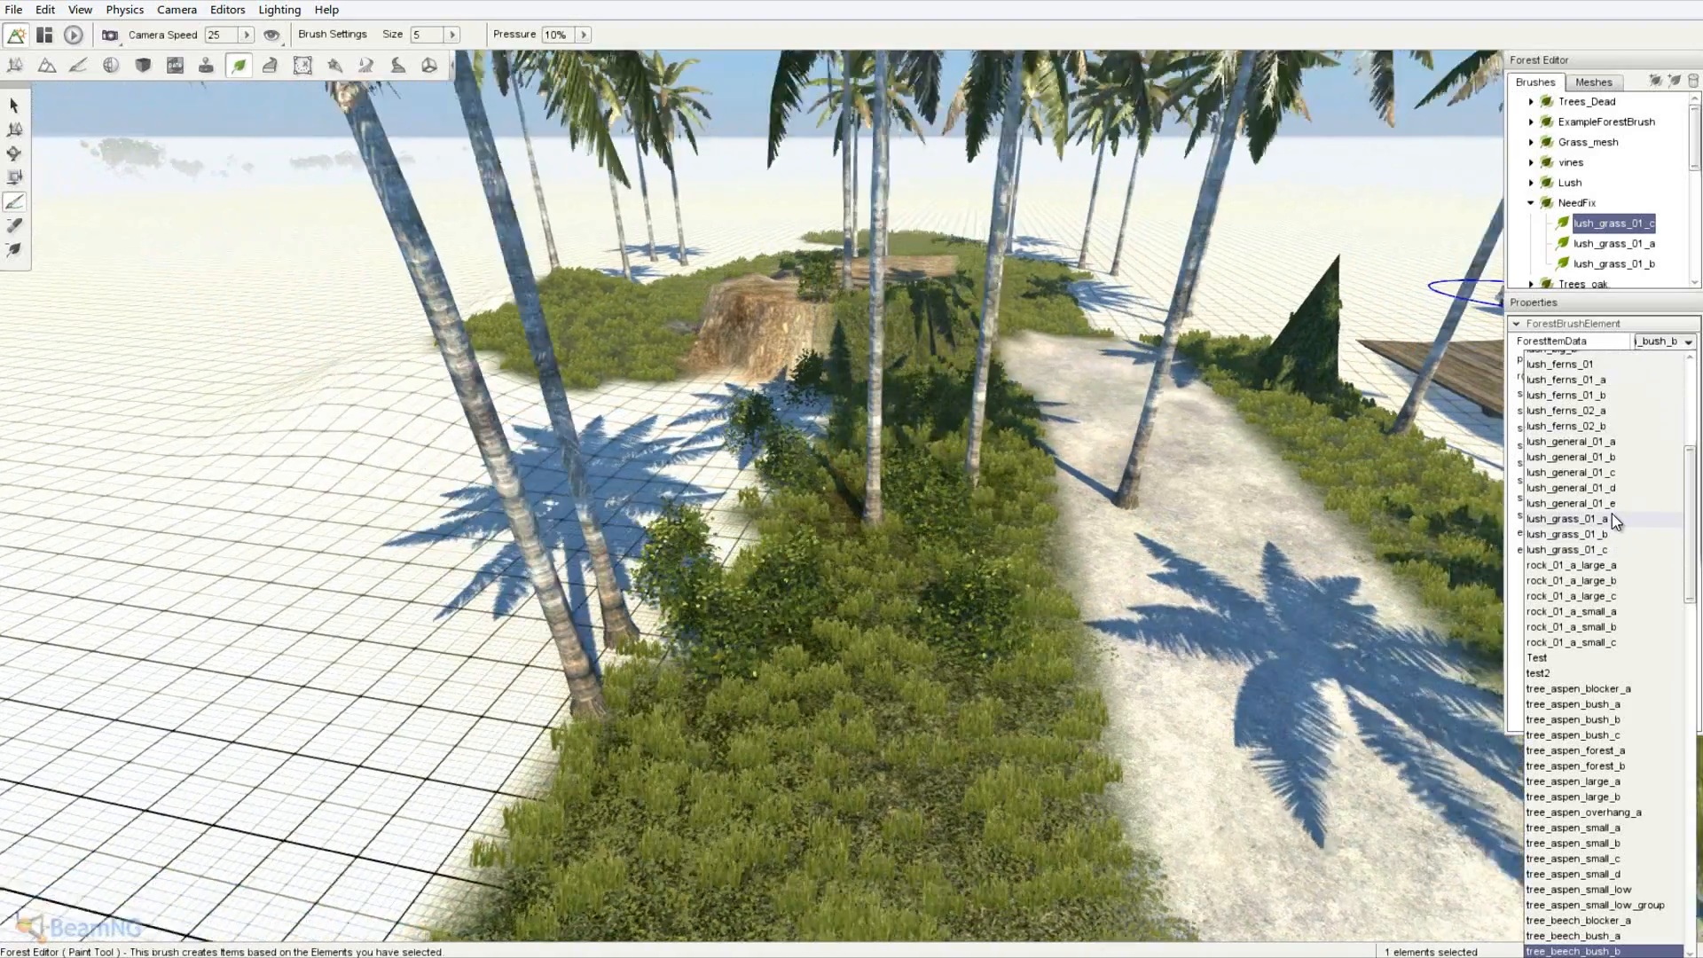
left_click(1611, 517)
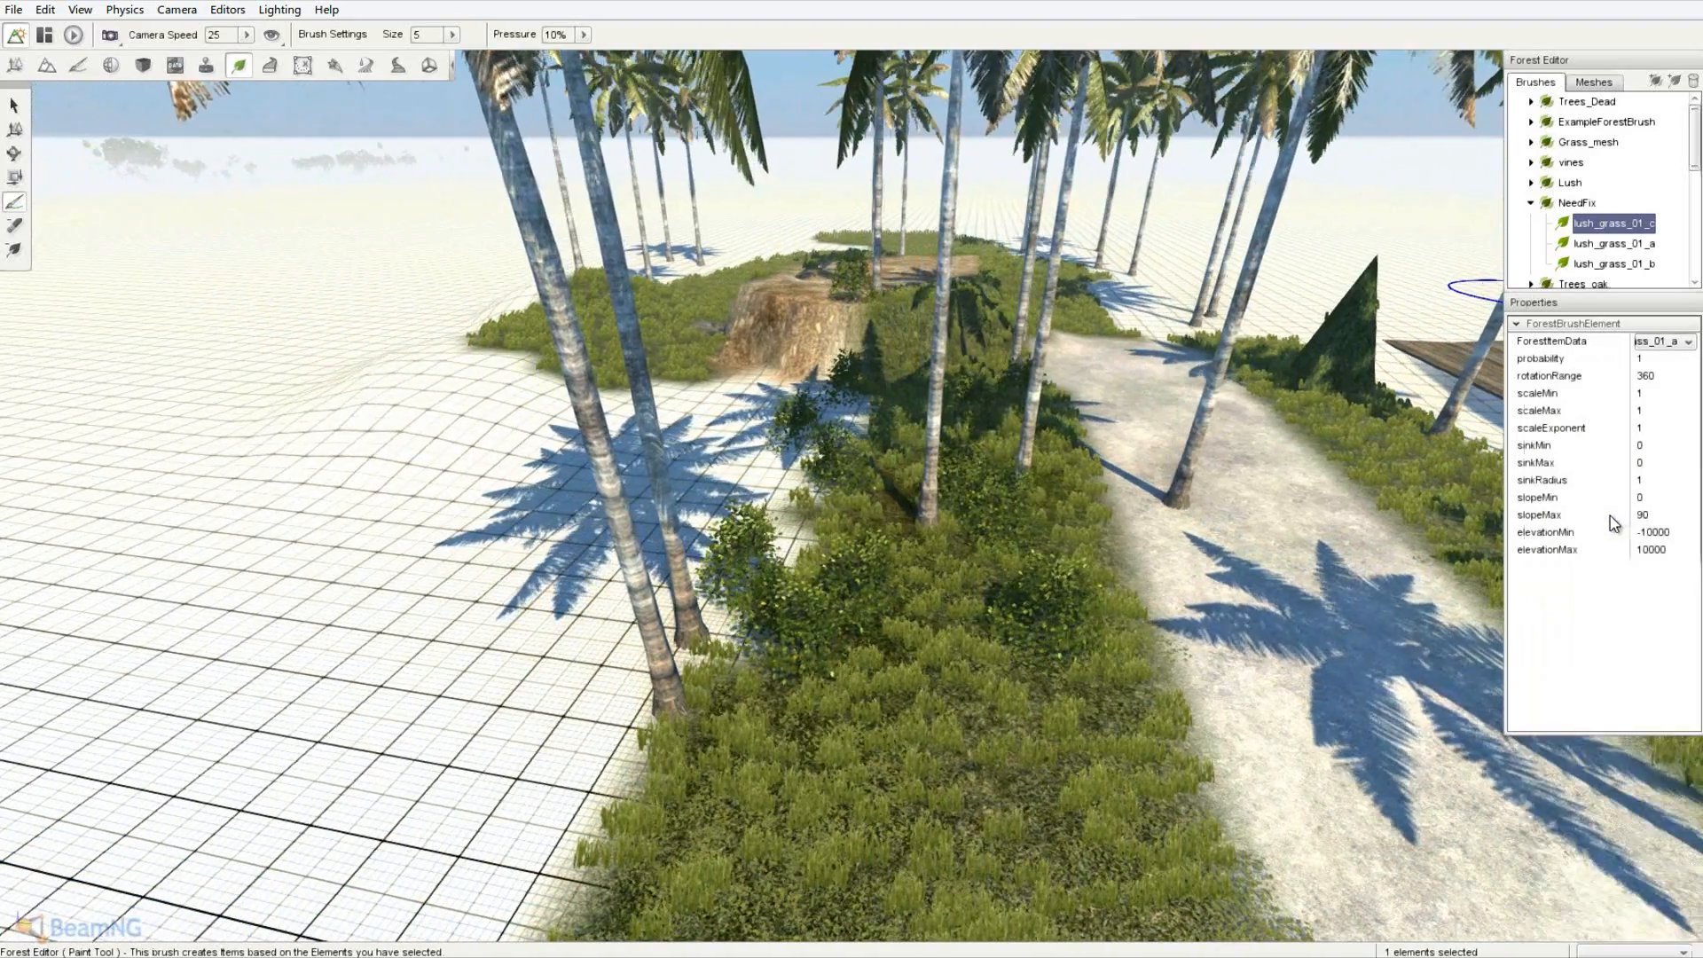
mouse_move(691, 539)
left_mouse_down()
mouse_move(641, 566)
mouse_move(617, 647)
mouse_move(792, 530)
left_mouse_up()
key("ctrl+z")
- Select tree_oak_large_c as the brush's forest item
left_click(1666, 345)
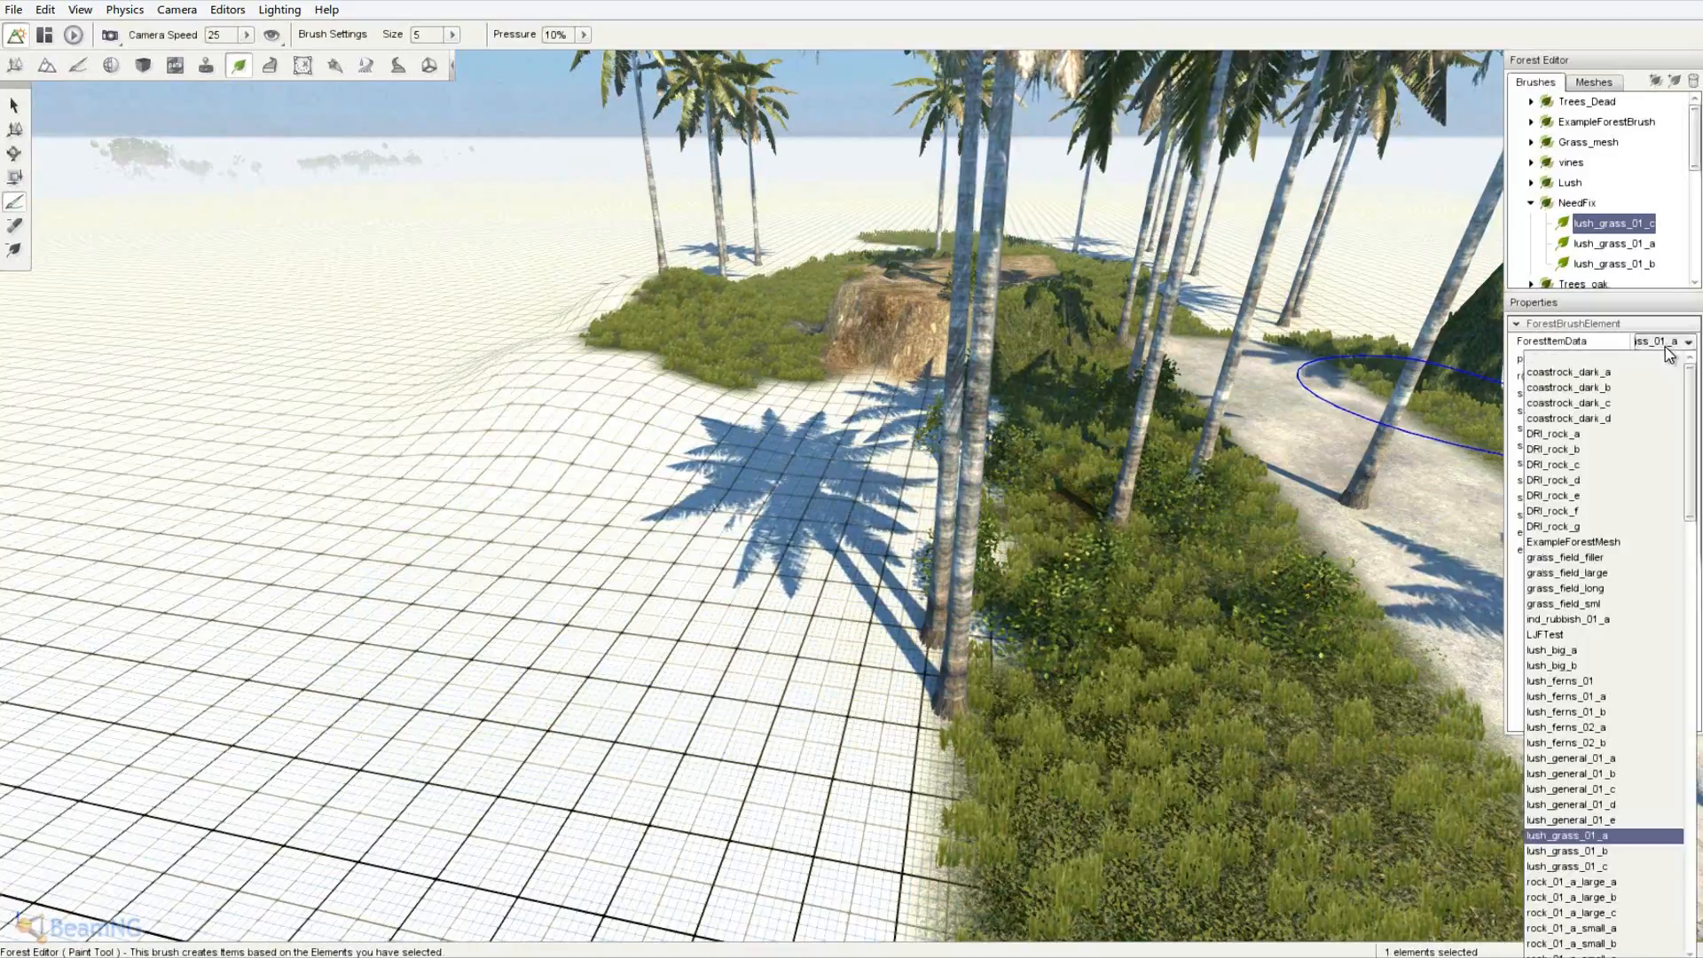
key("d")
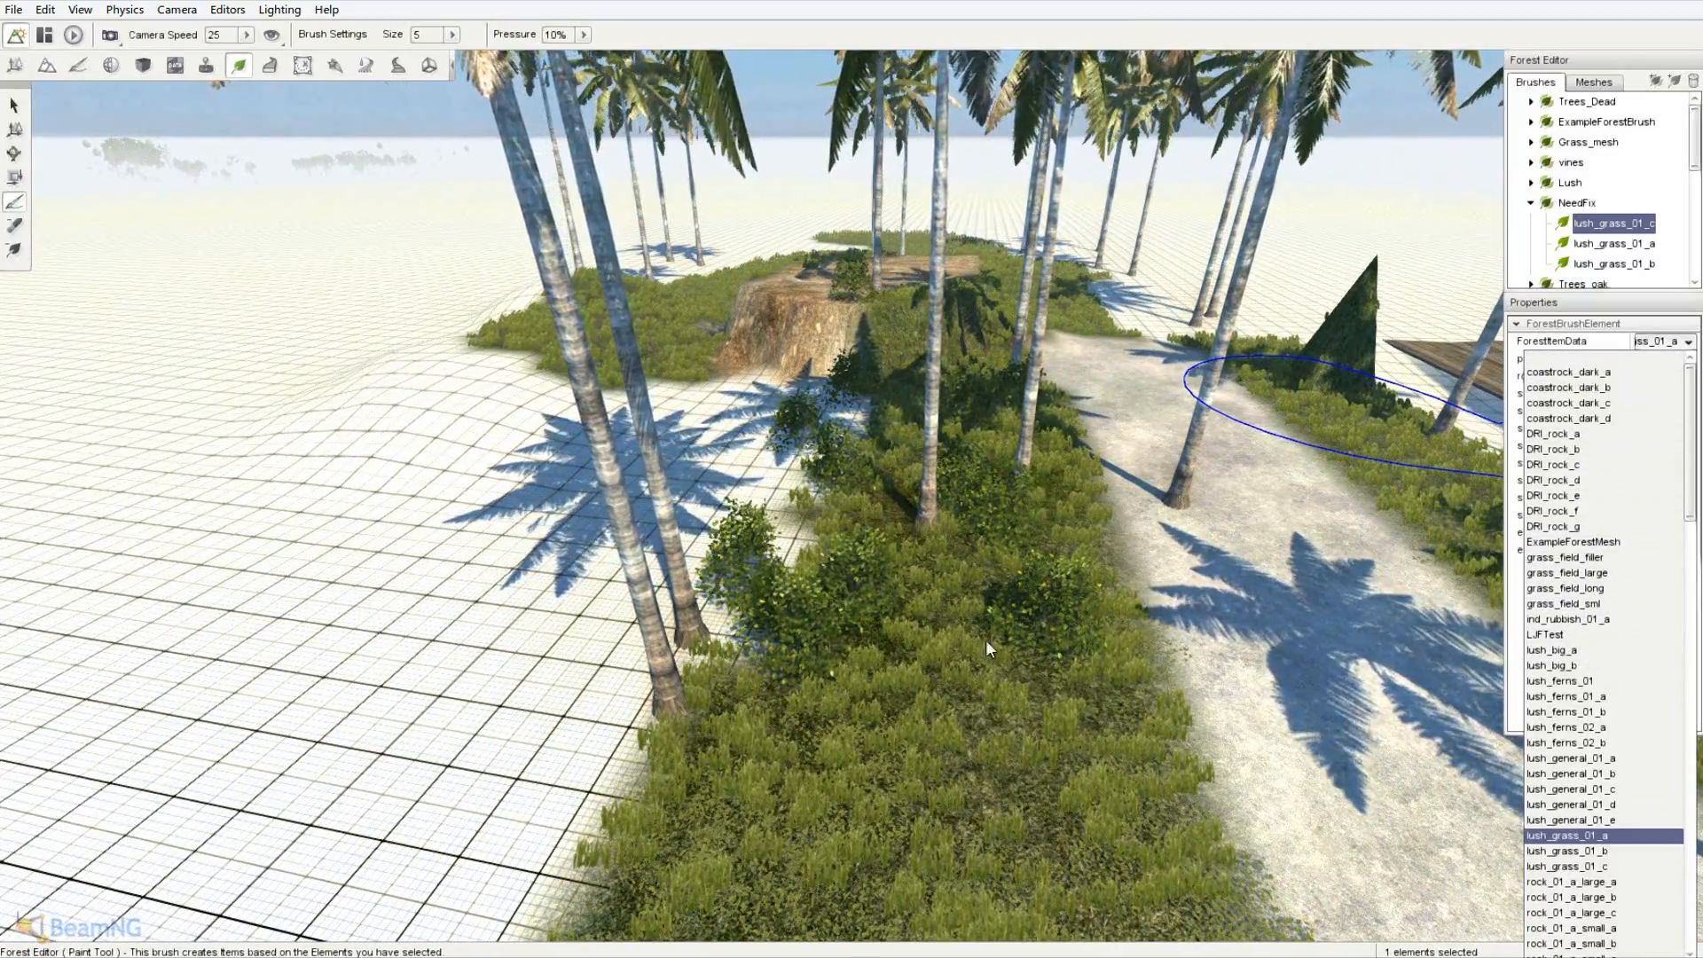
key("w")
key("d")
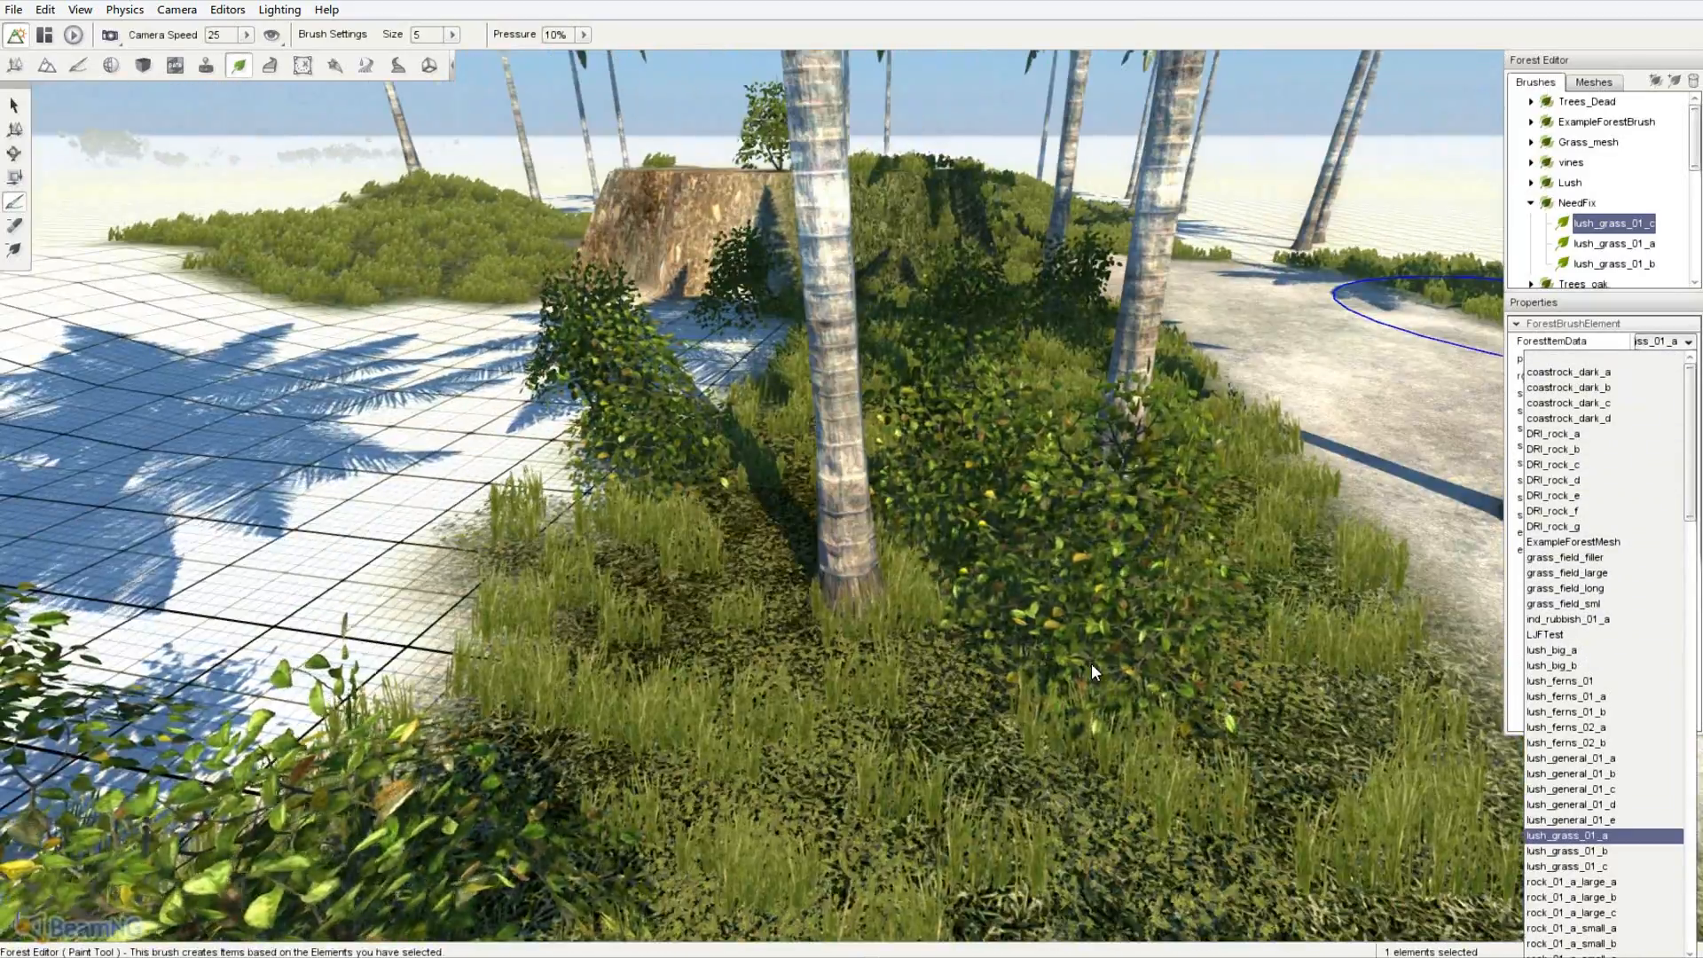
key("s")
key("s")
scroll(1606, 665, "down", 7)
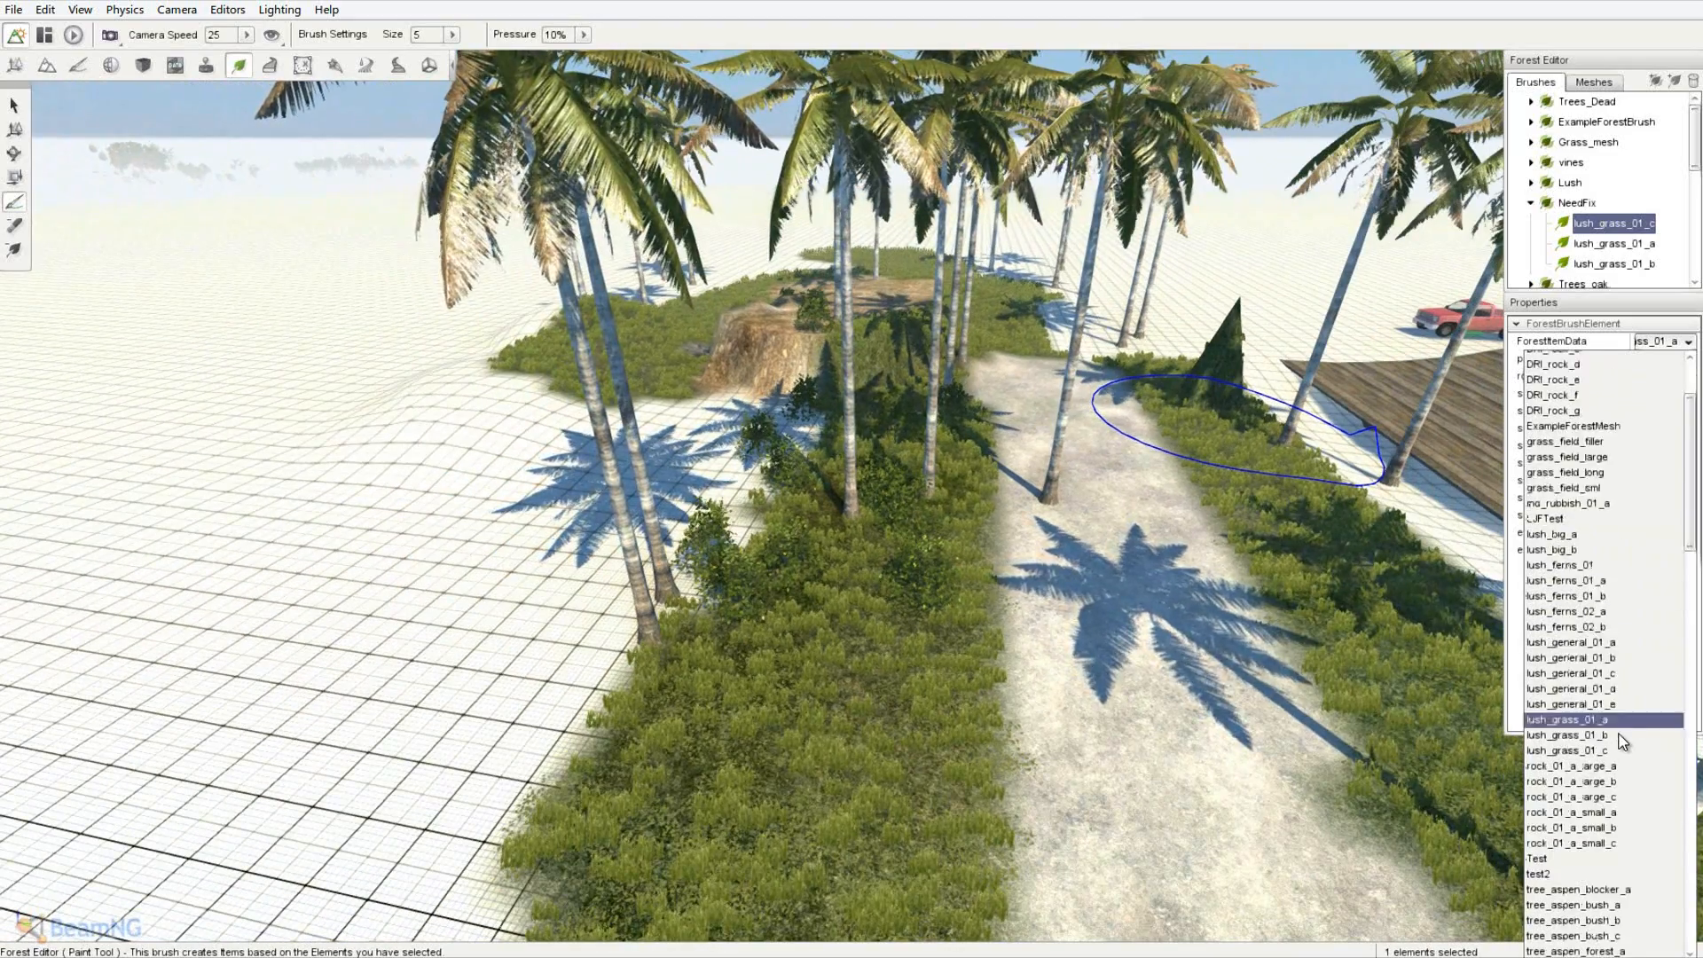
scroll(1621, 741, "down", 3)
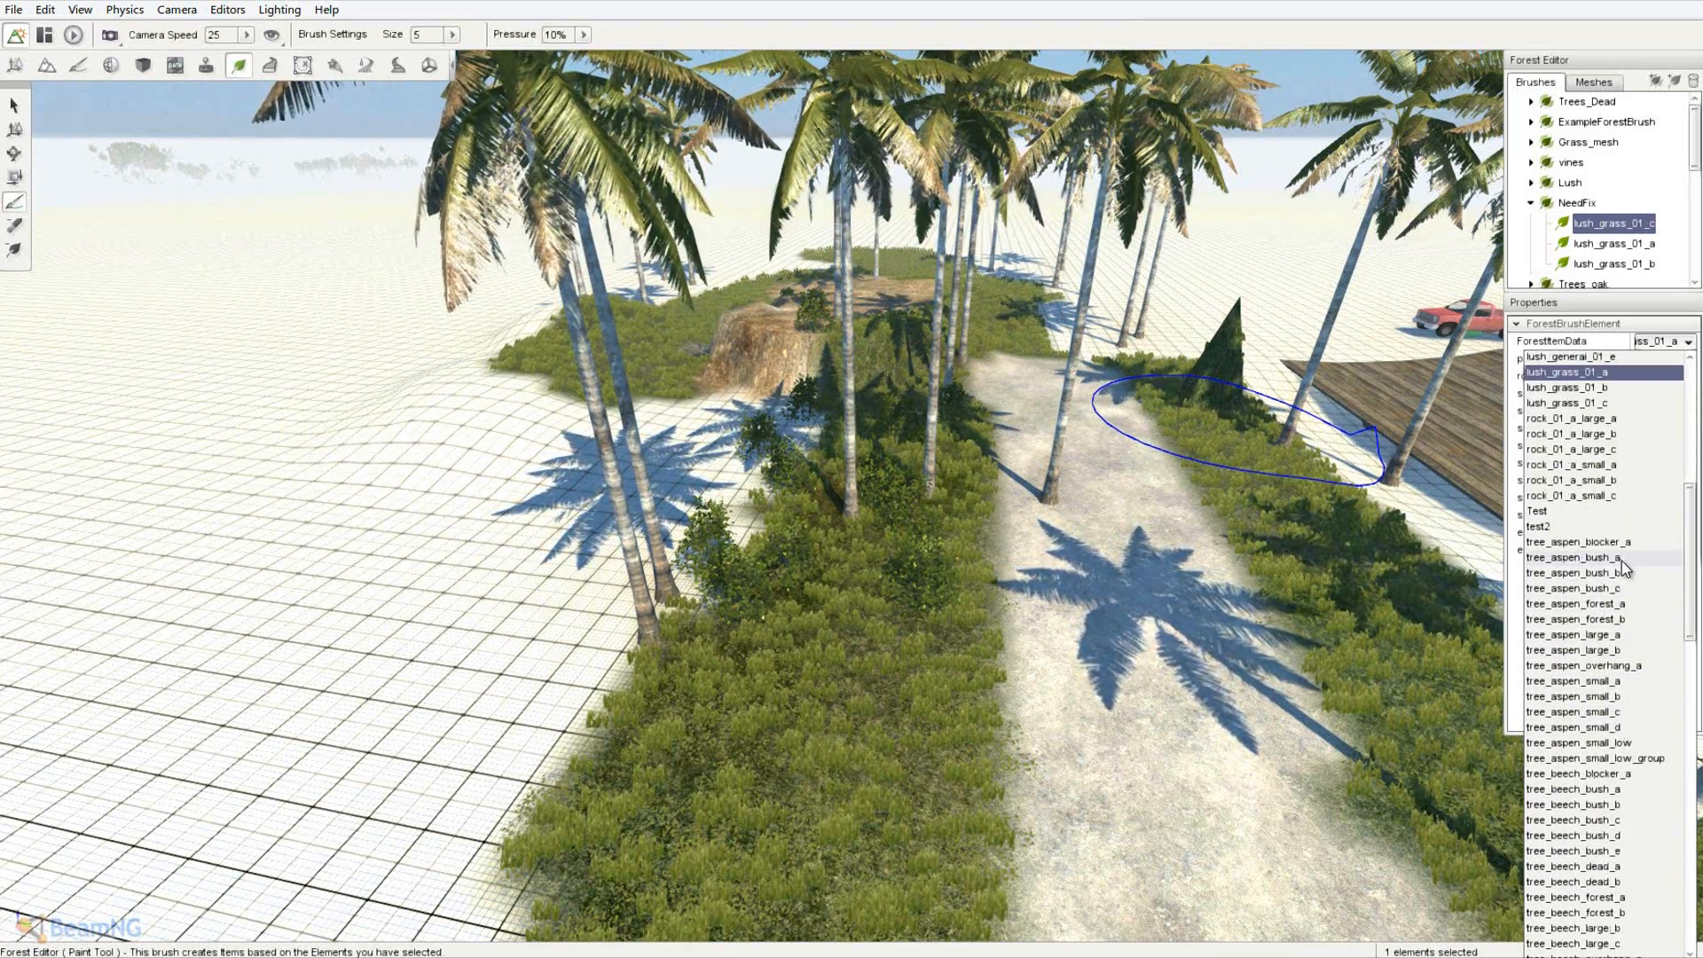
scroll(1600, 721, "down", 7)
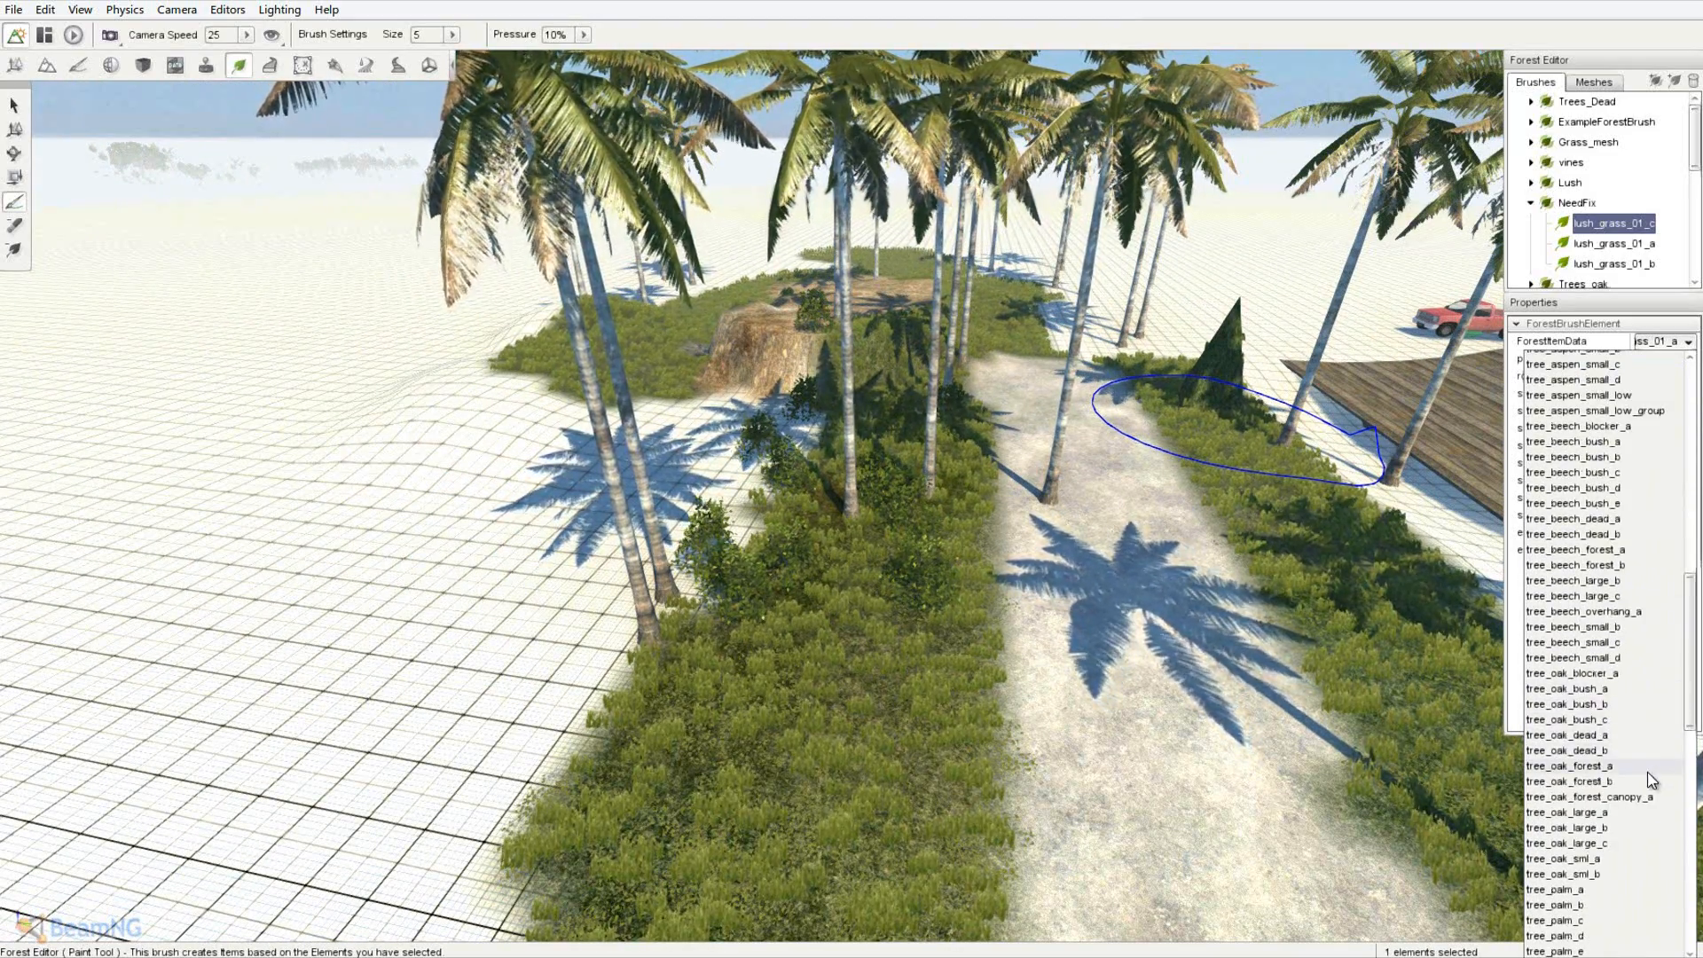
left_click(1631, 850)
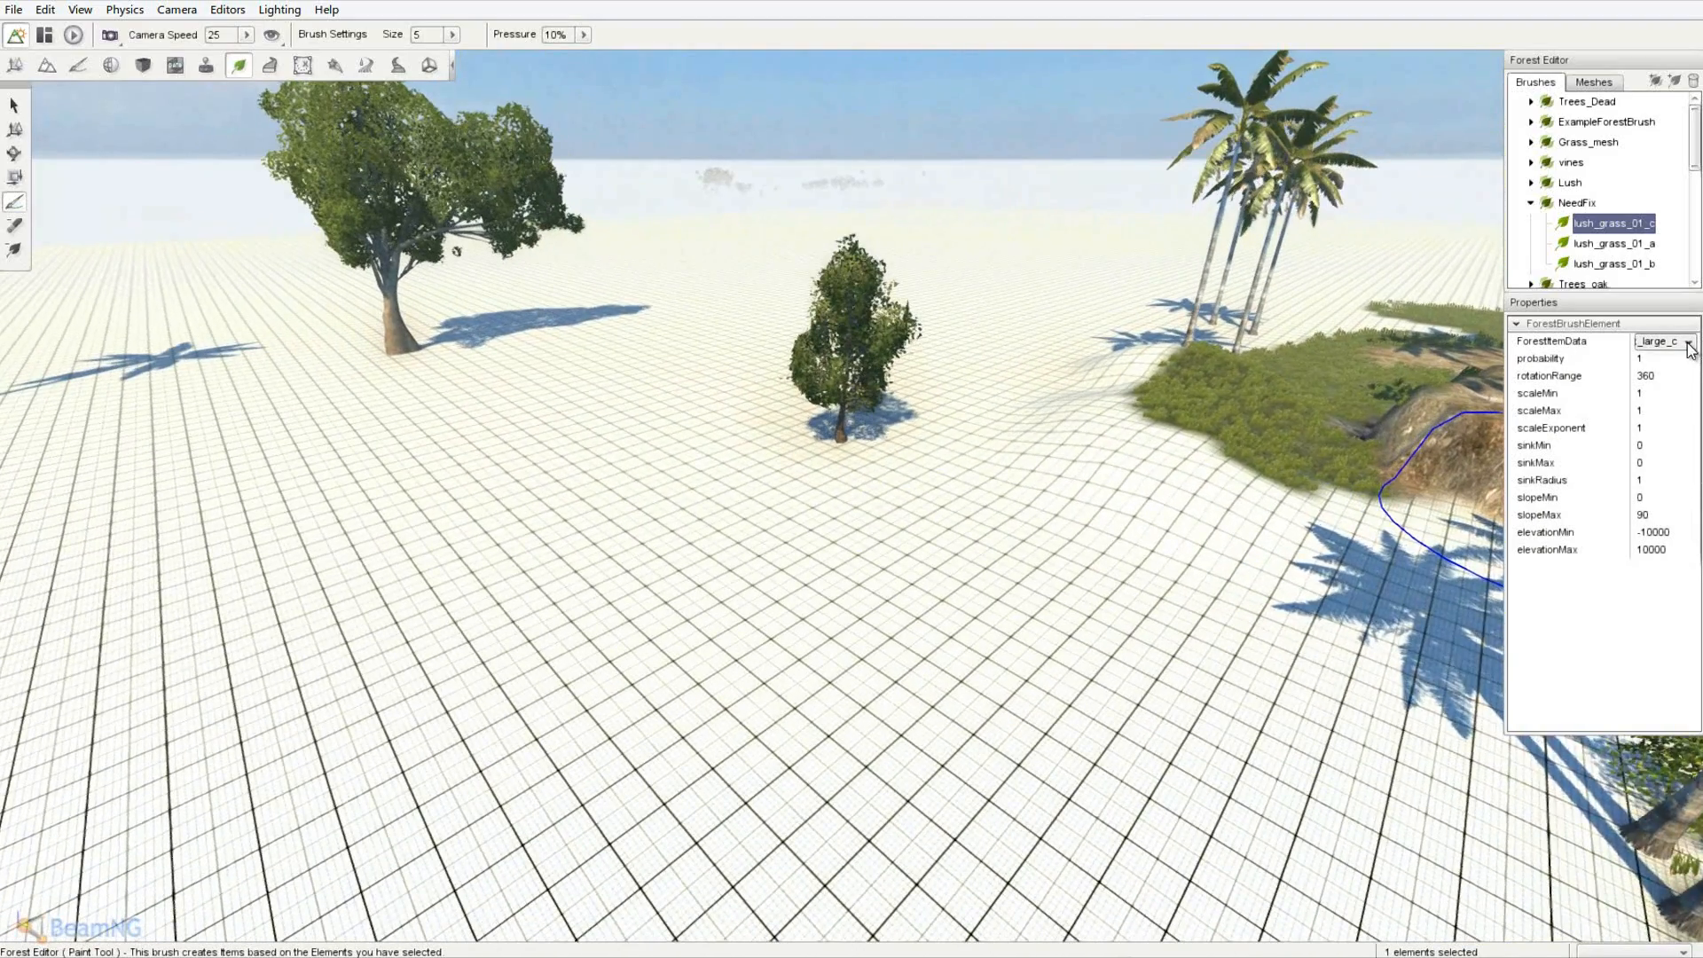
- Plant large oaks on the open ground using tree_oak_large_b and tree_oak_large_a
left_click(1689, 342)
left_click(1597, 936)
left_click(533, 543)
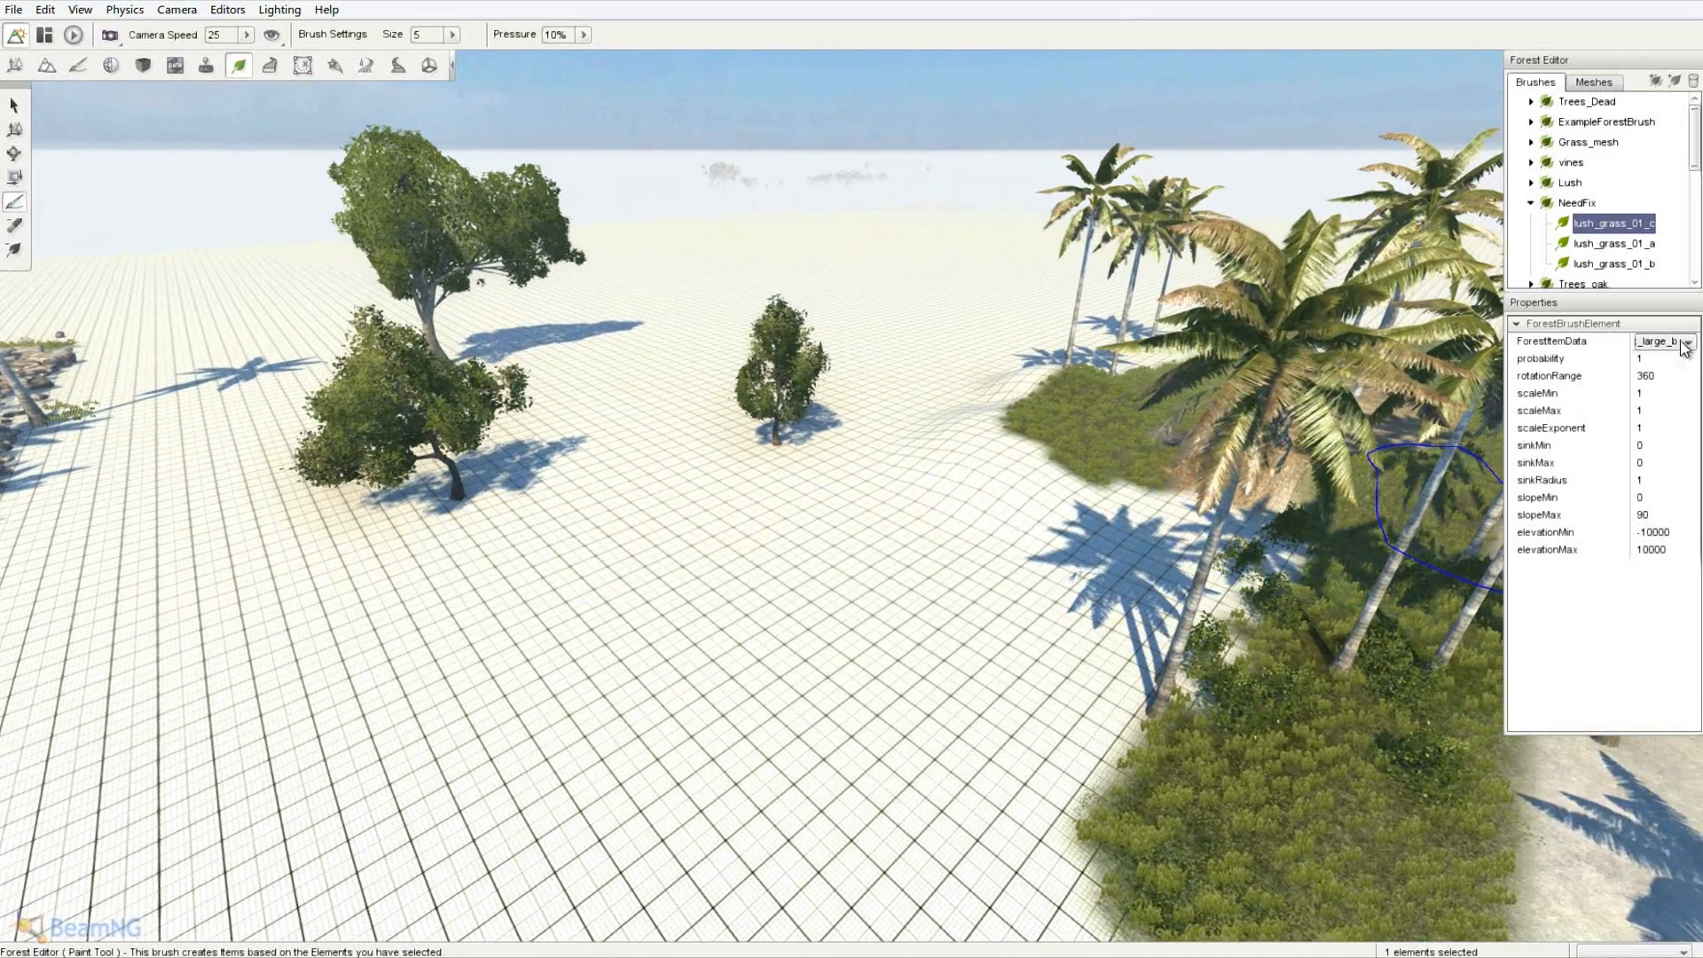
left_click(1688, 342)
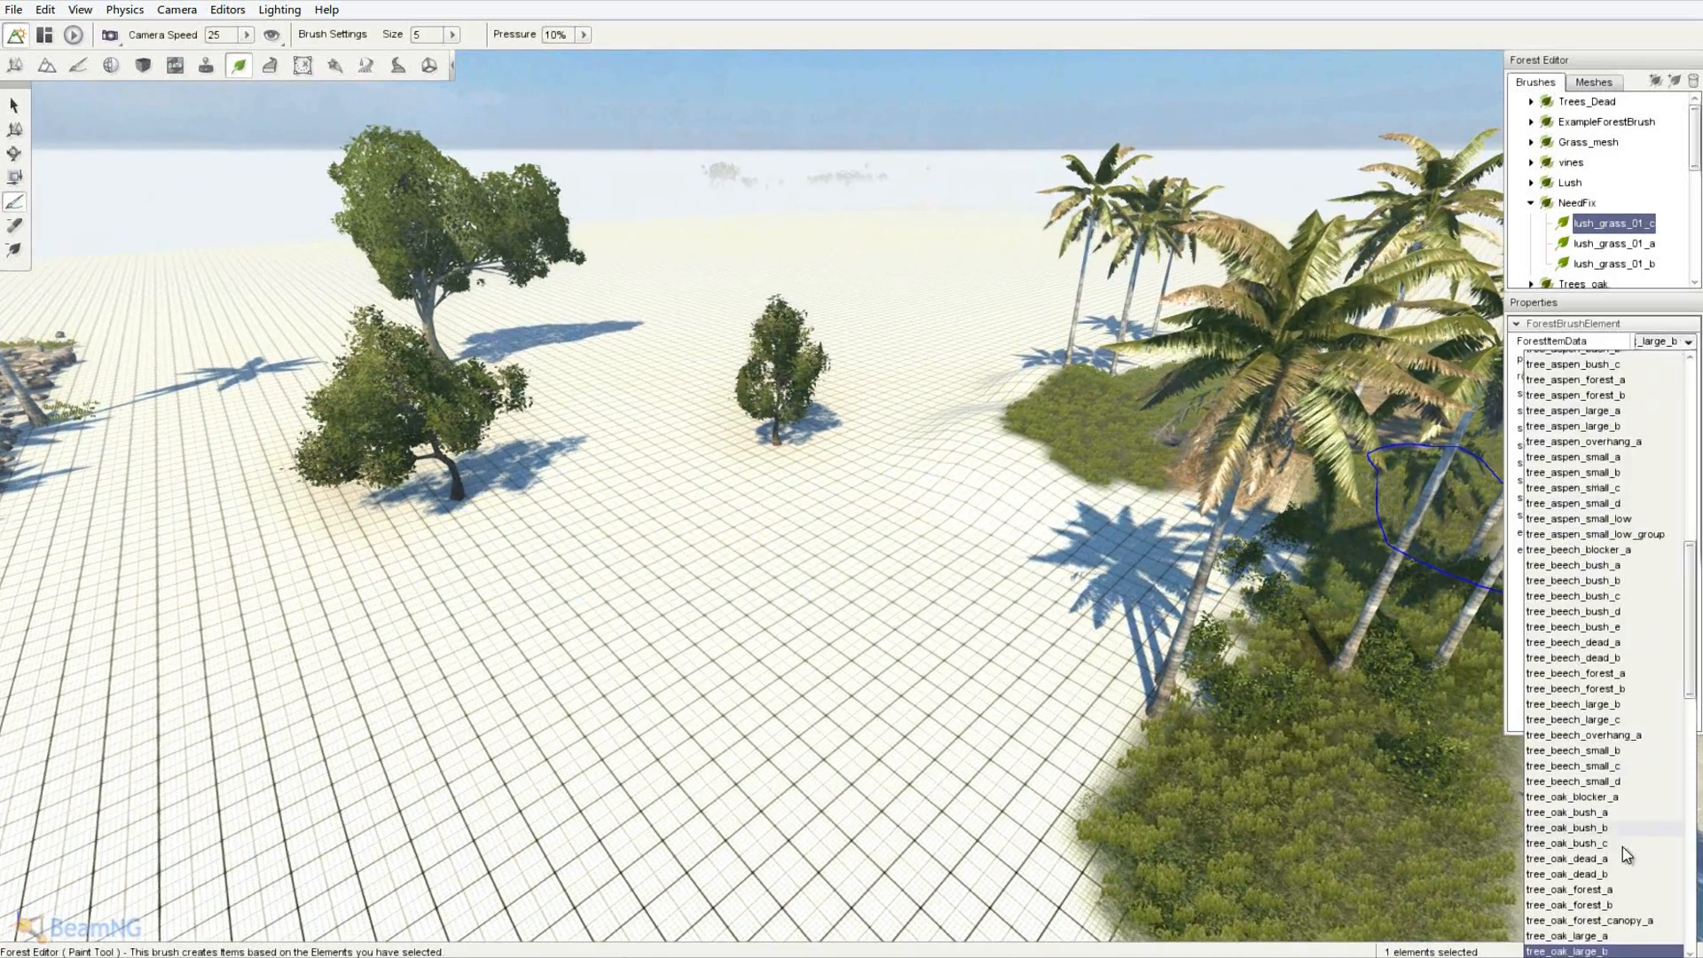
left_click(1605, 937)
left_click(552, 555)
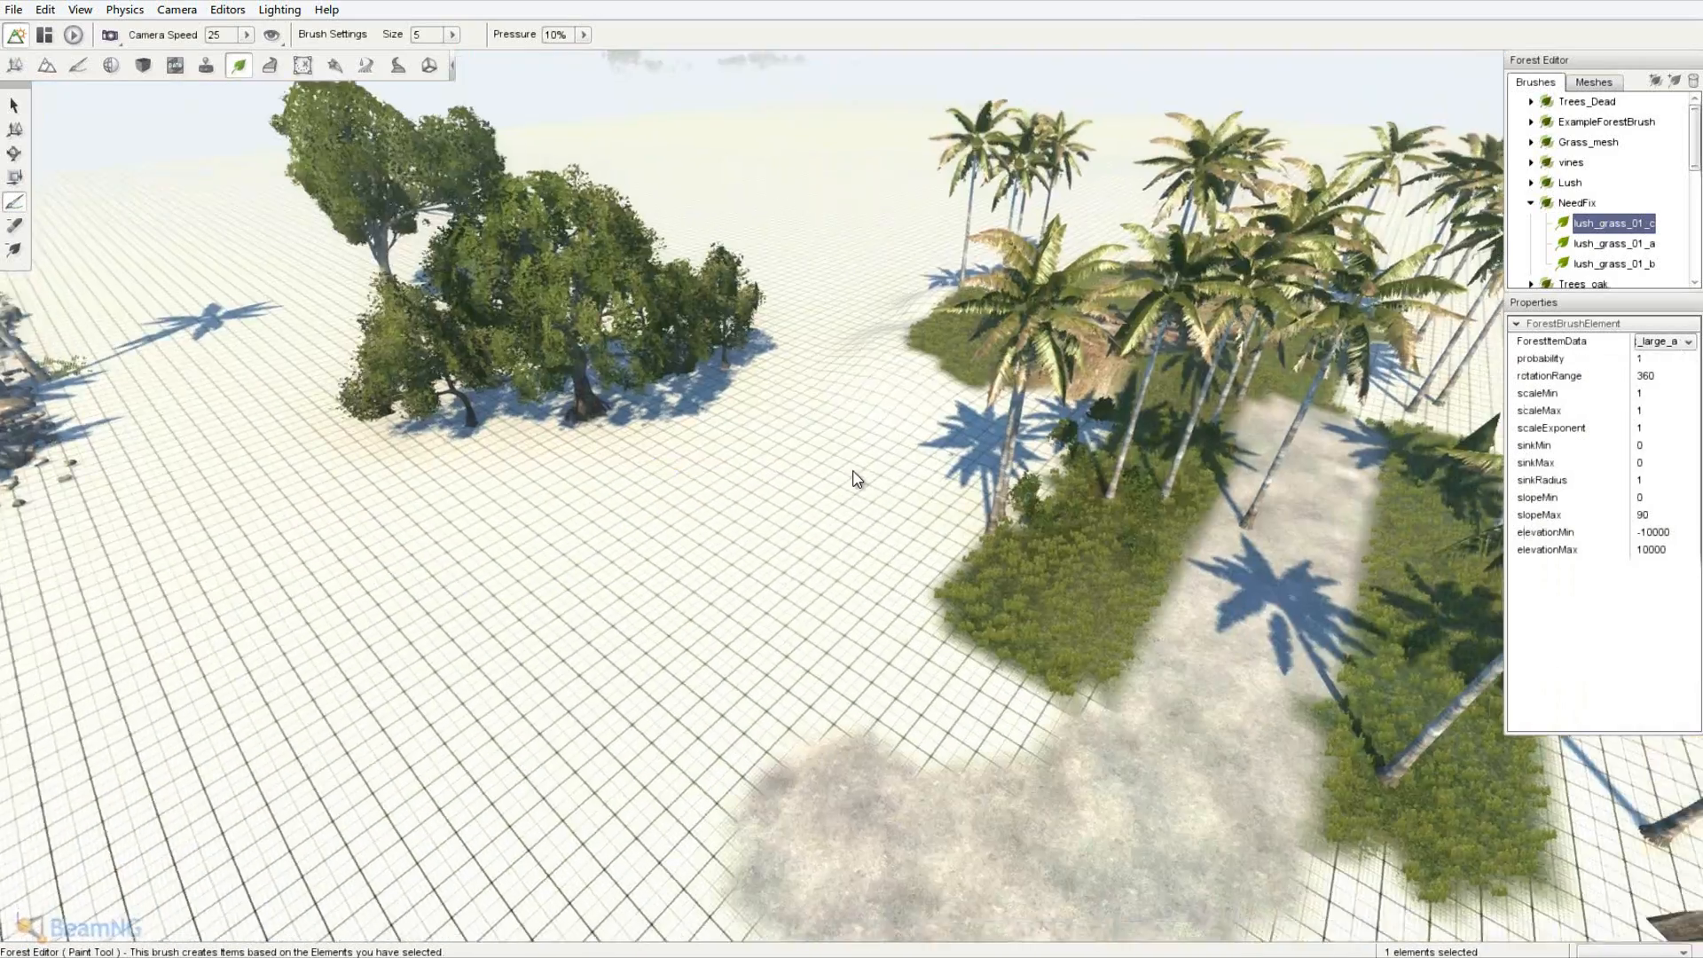
- Plant more clusters of large oaks near the grass and open ground
key("s")
right_click_drag(854, 472, 789, 482)
left_click(1029, 543)
left_click(569, 524)
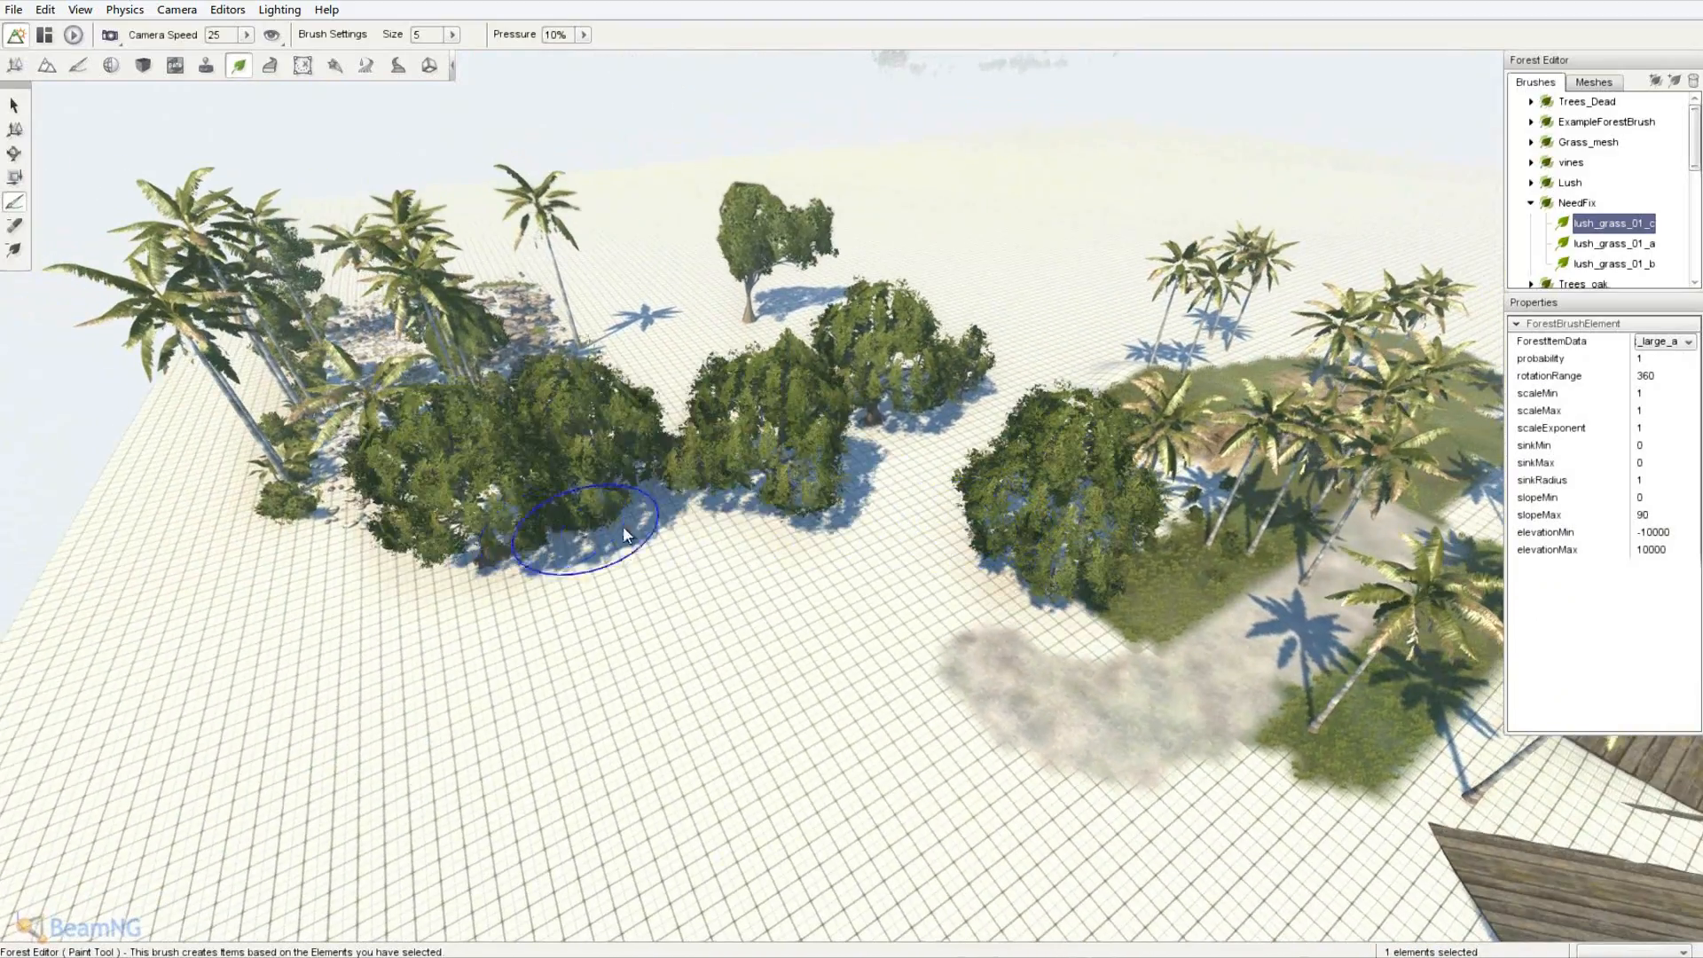
- Review the oaks beside the palms and switch from forest painting to the Object Editor
key("d")
key("w")
mouse_move(886, 571)
right_mouse_down()
mouse_move(856, 469)
mouse_move(839, 469)
mouse_move(854, 471)
right_mouse_up()
key("w")
key("s")
key("w")
key("s")
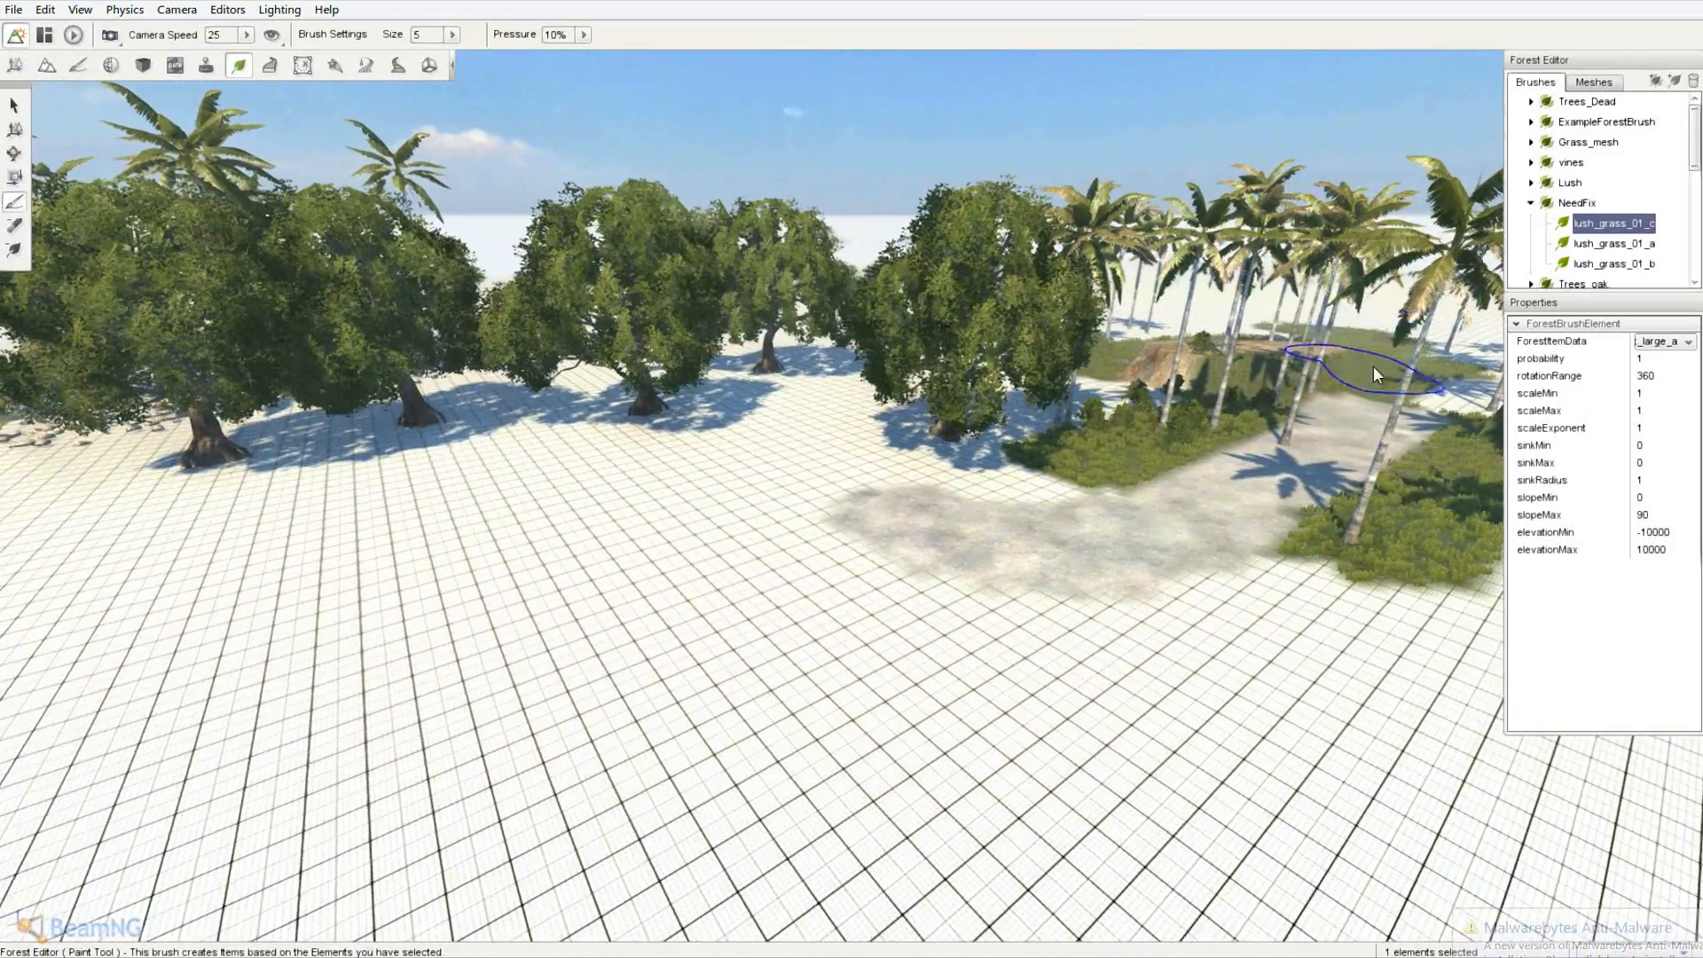
key("s")
key("d")
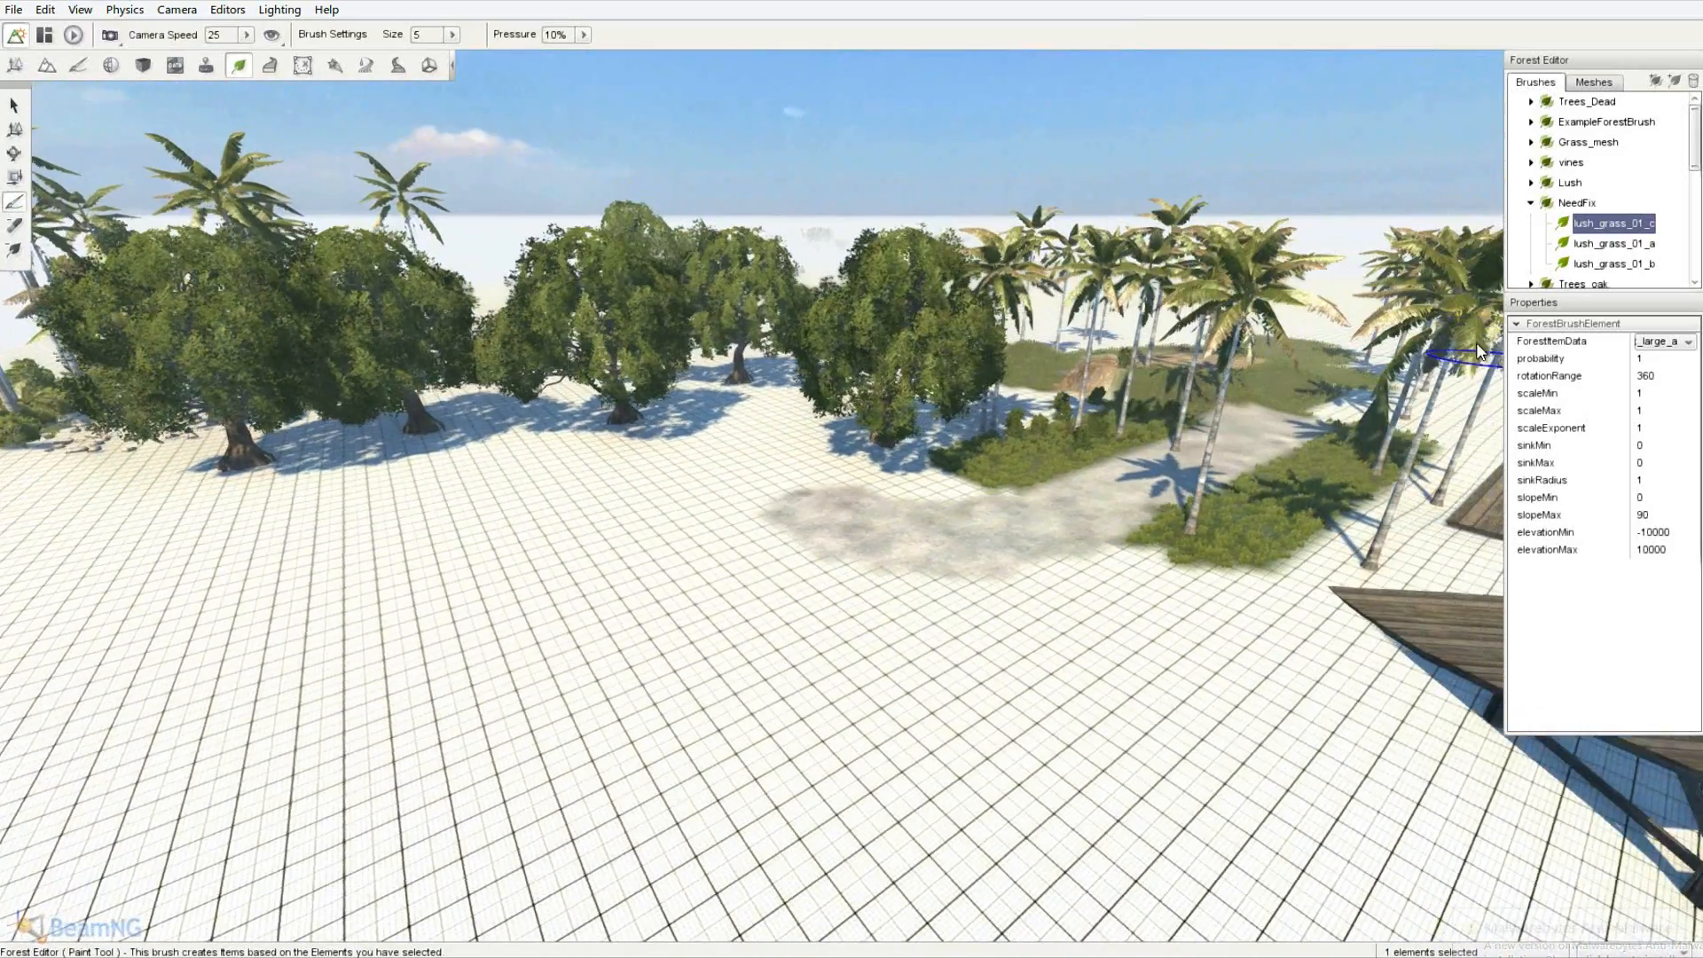
left_click(27, 68)
key("s")
right_click_drag(1065, 571, 850, 470)
- Create a Water Plane named Ocean from the Library's Environment category
key("w")
key("a")
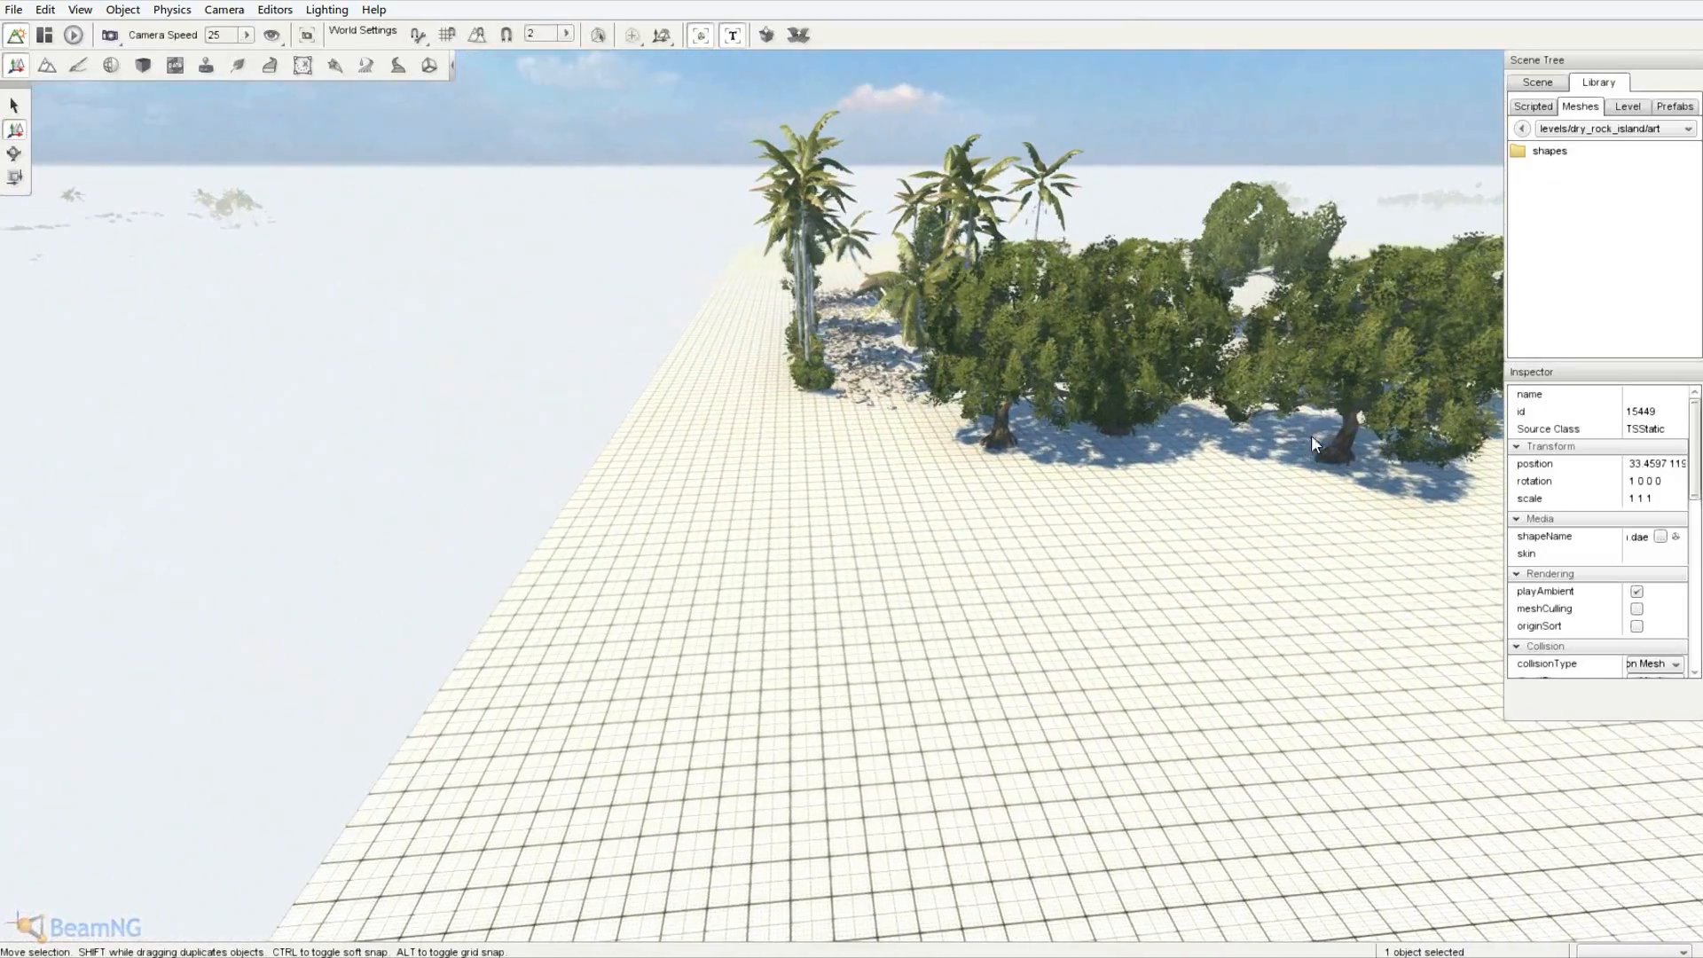
left_click(1628, 107)
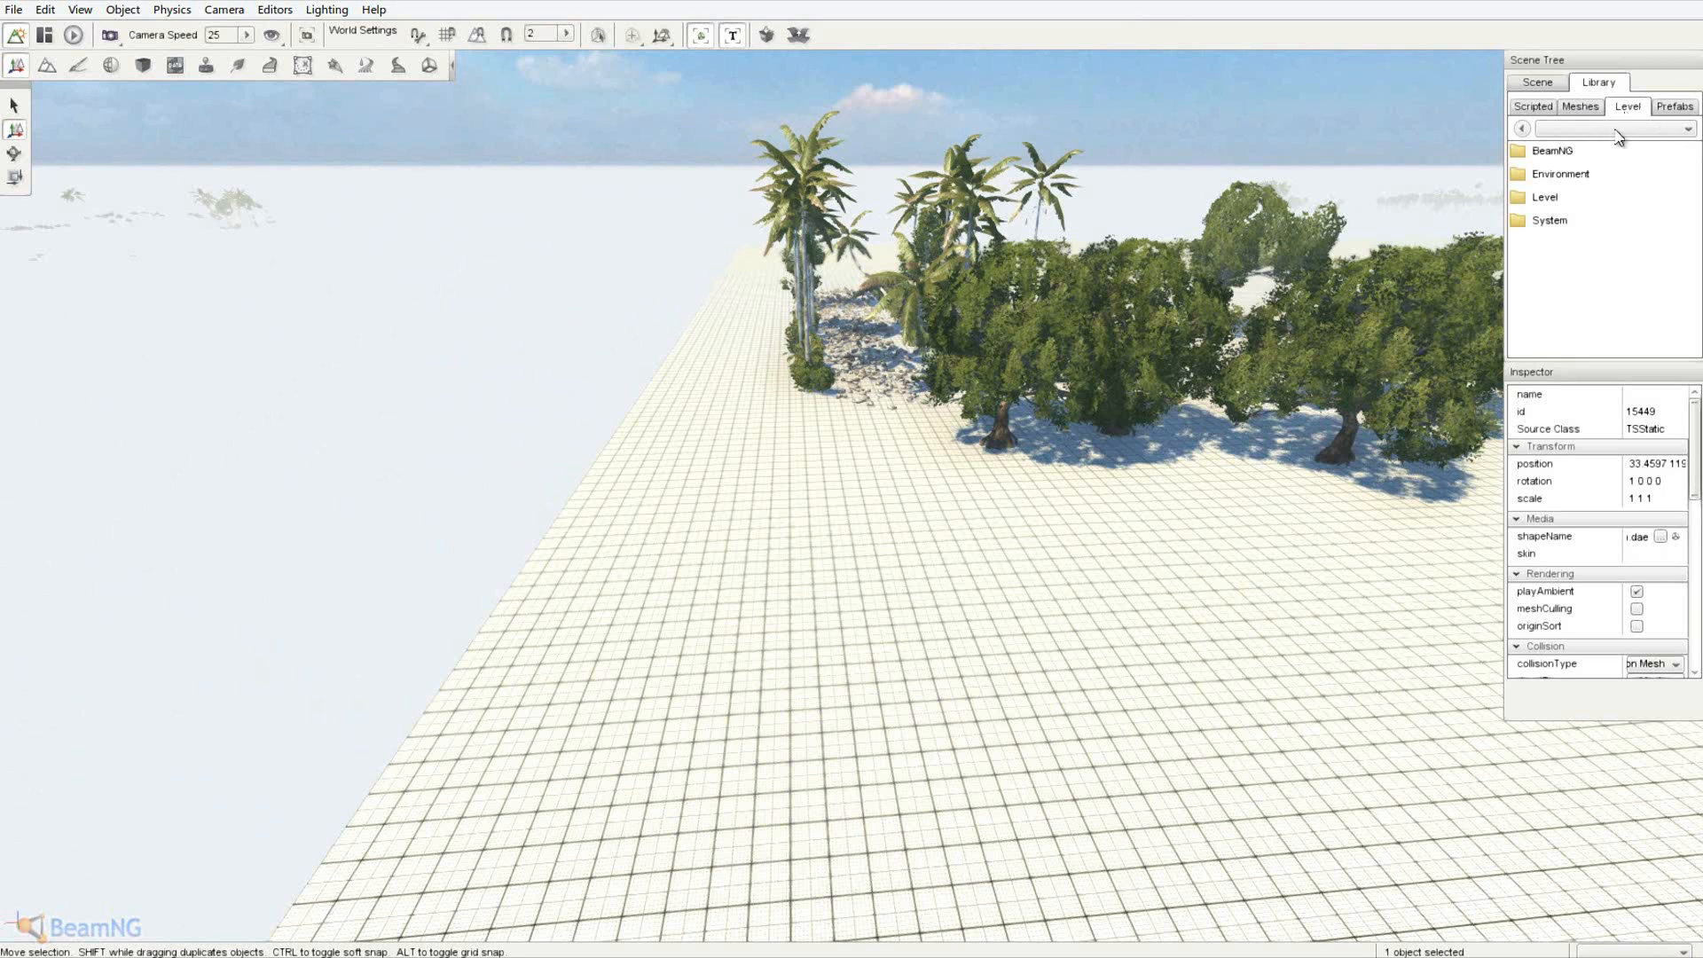
double_click(1577, 178)
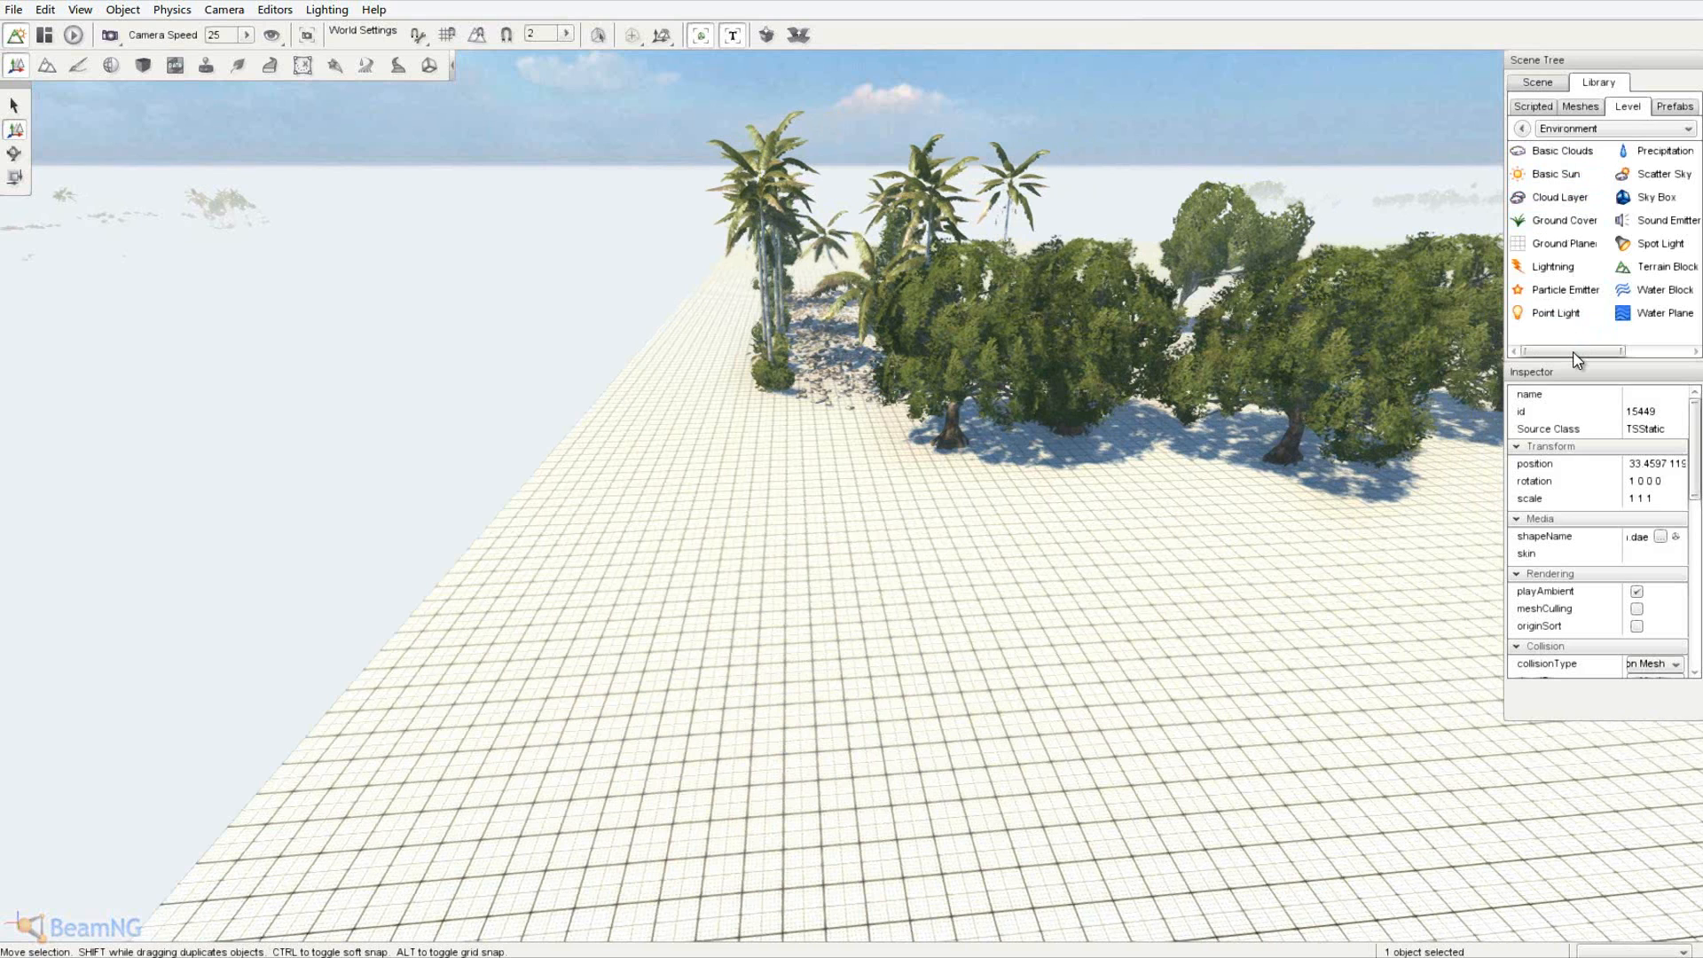
double_click(1666, 313)
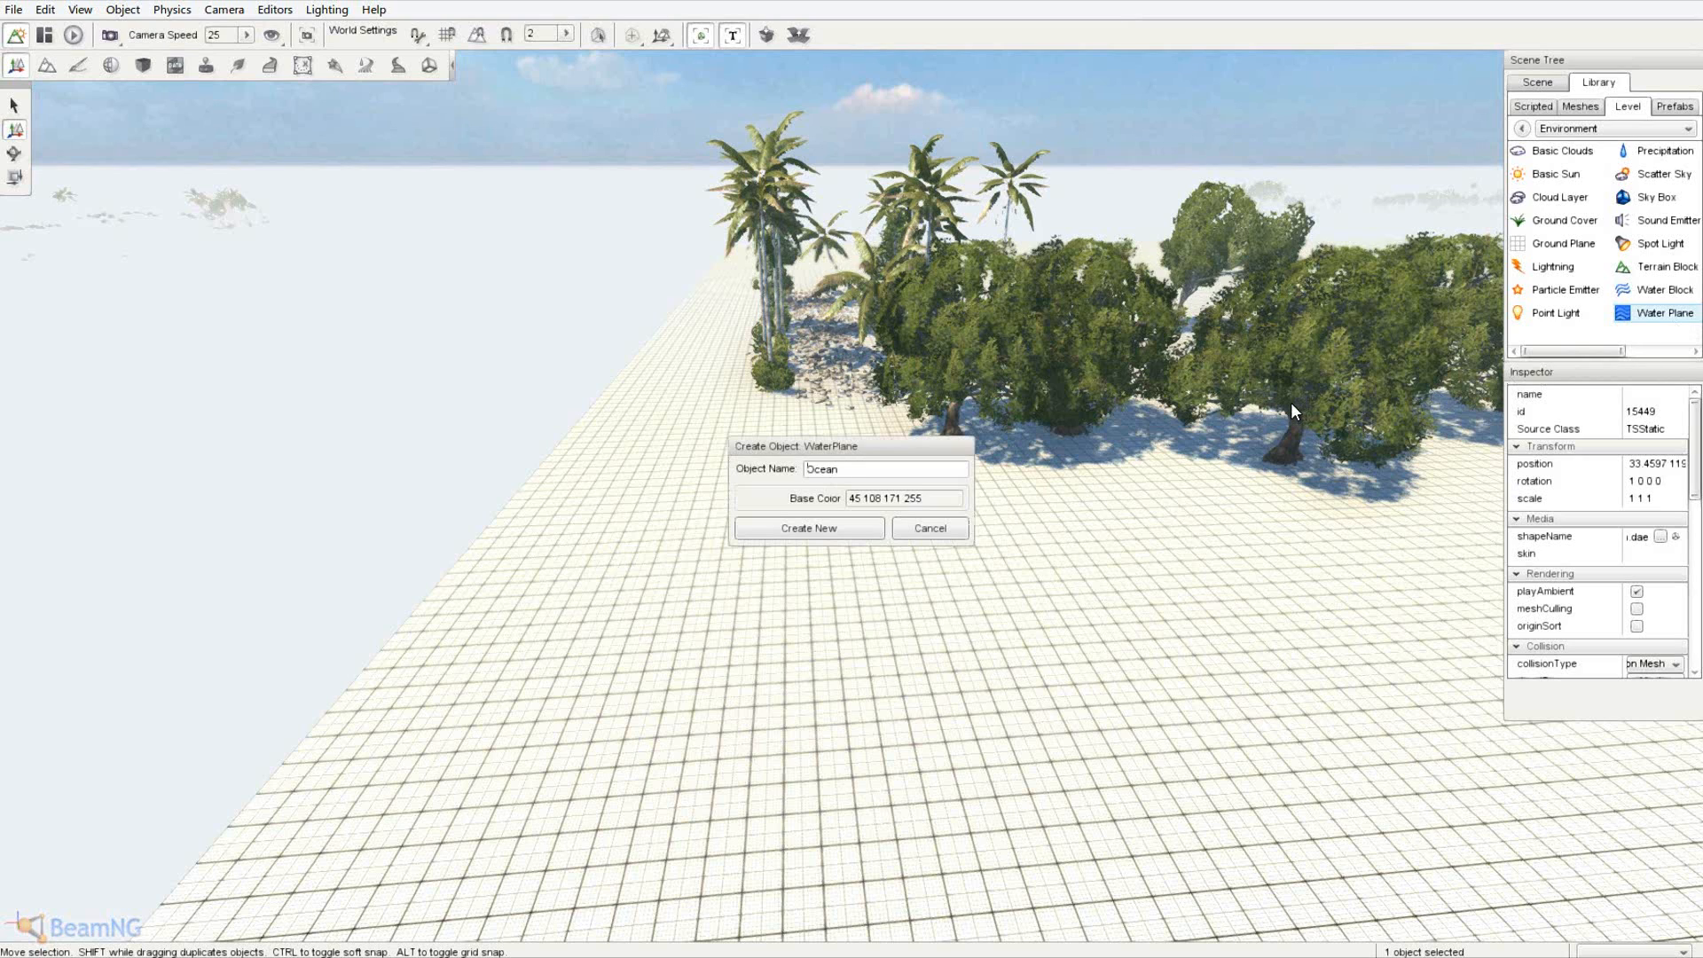
left_click(865, 528)
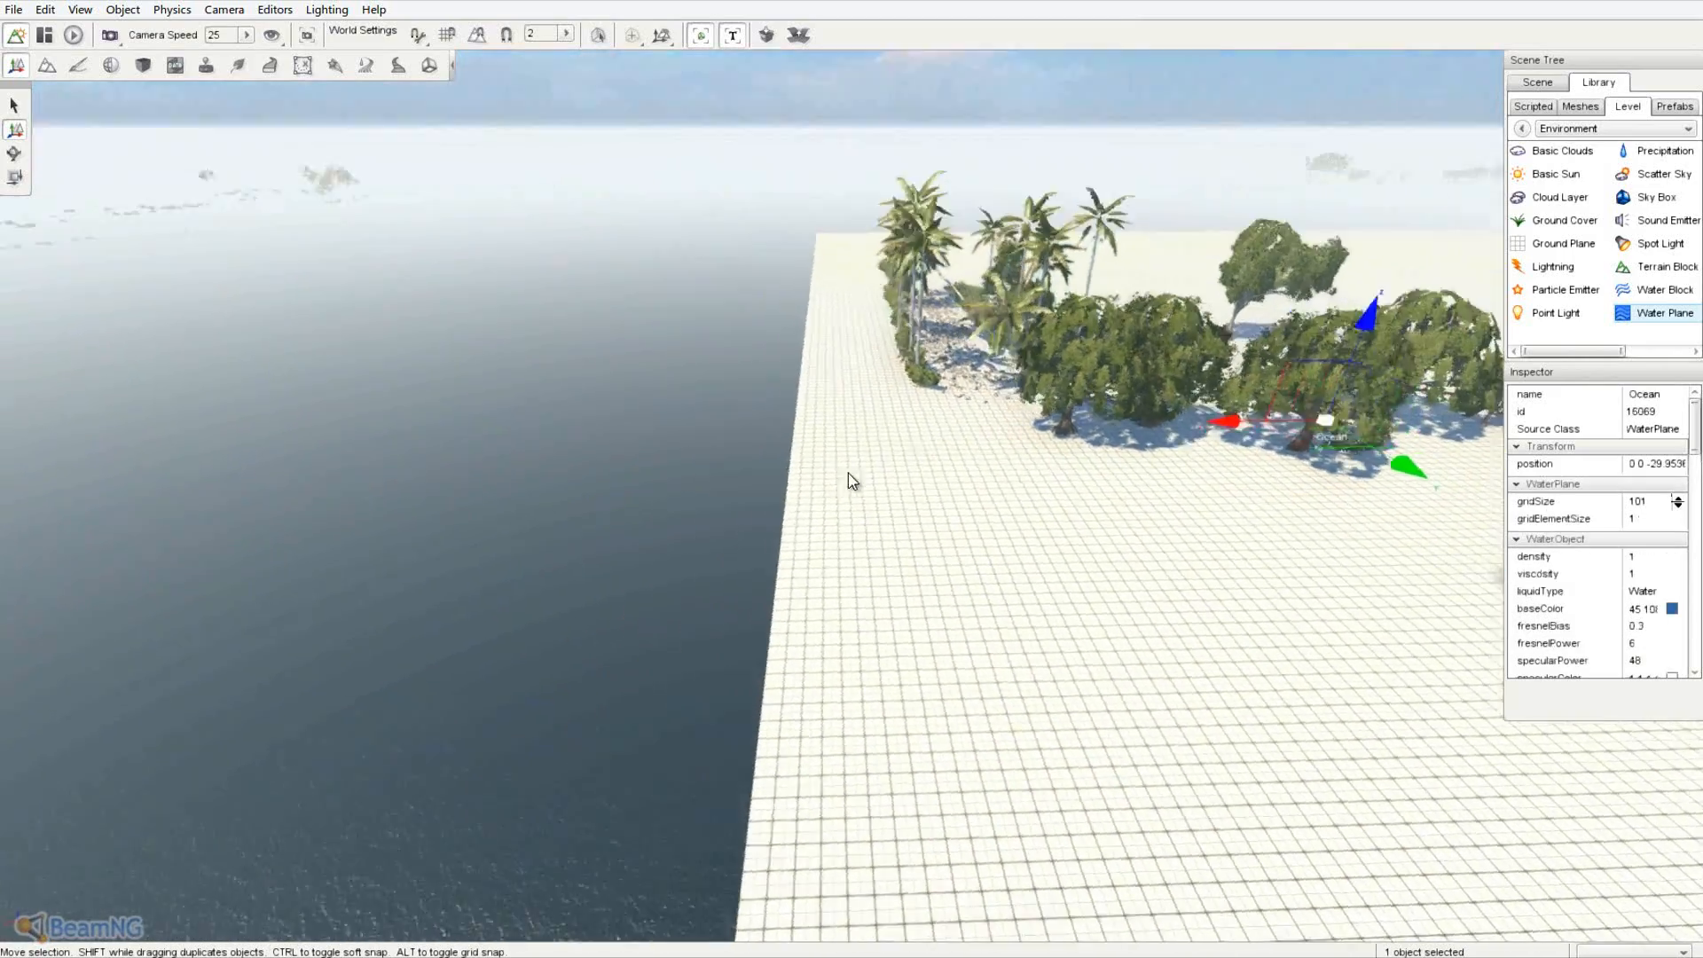
- Raise the Ocean plane to about -4.9, just below the ground edge, and inspect the shoreline
right_click_drag(848, 472, 855, 466)
left_click_drag(807, 280, 811, 190)
key("w")
right_click_drag(811, 190, 851, 472)
key("s")
key("d")
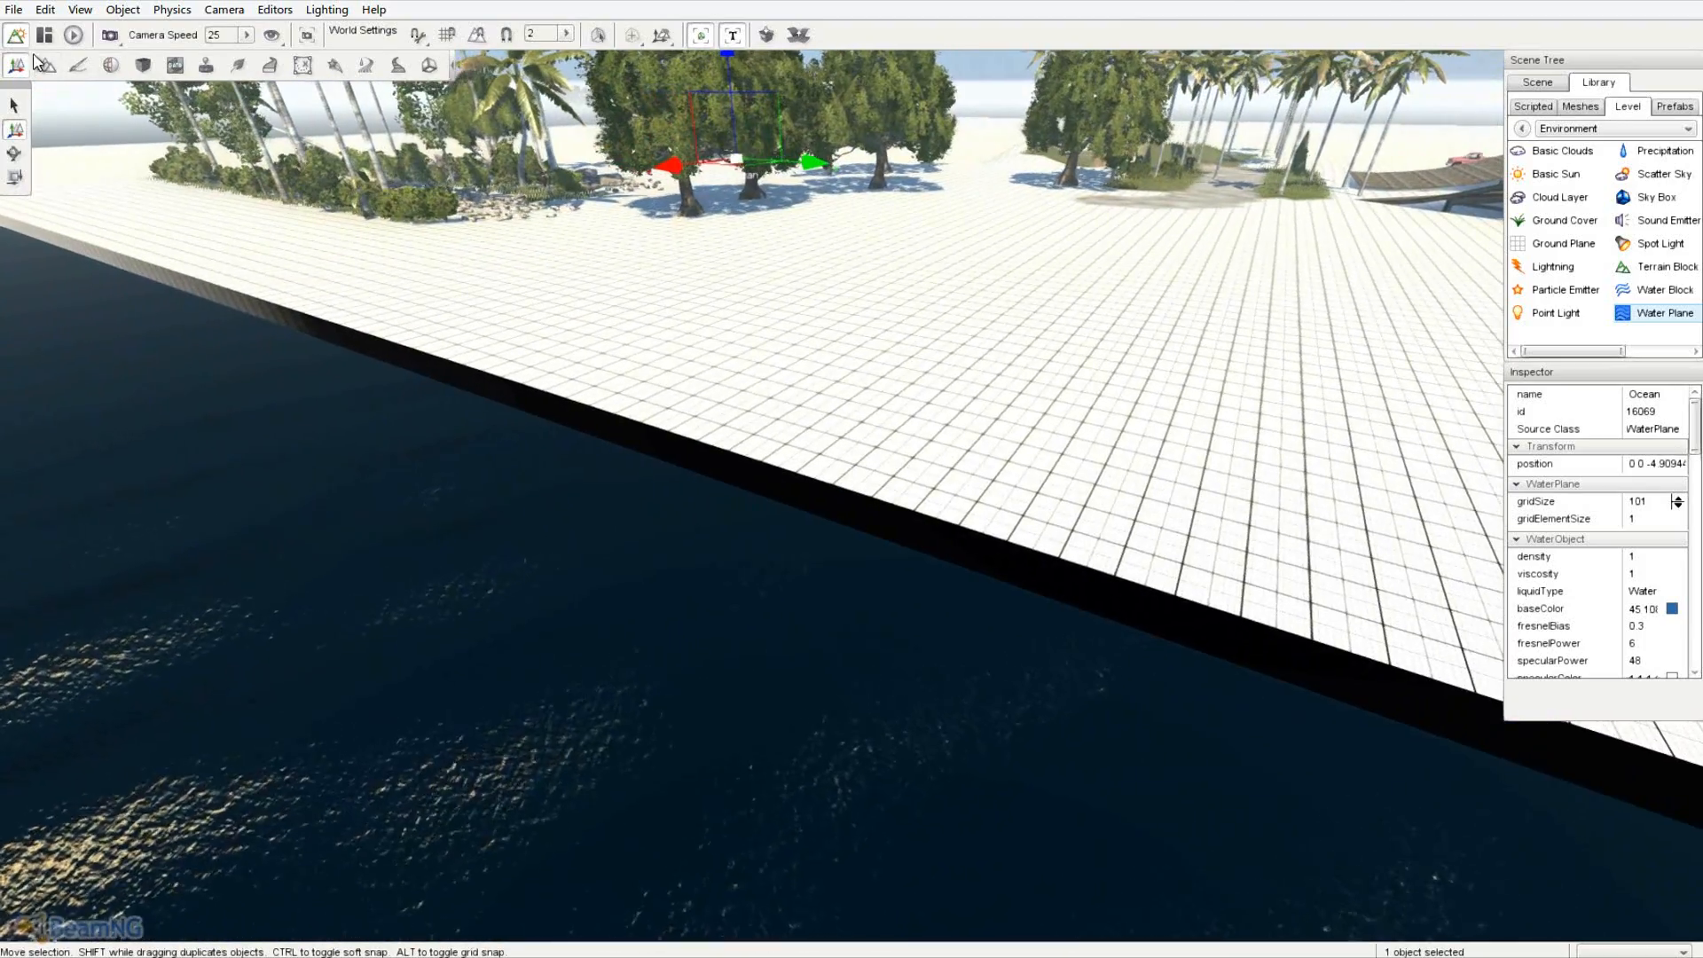
key("a")
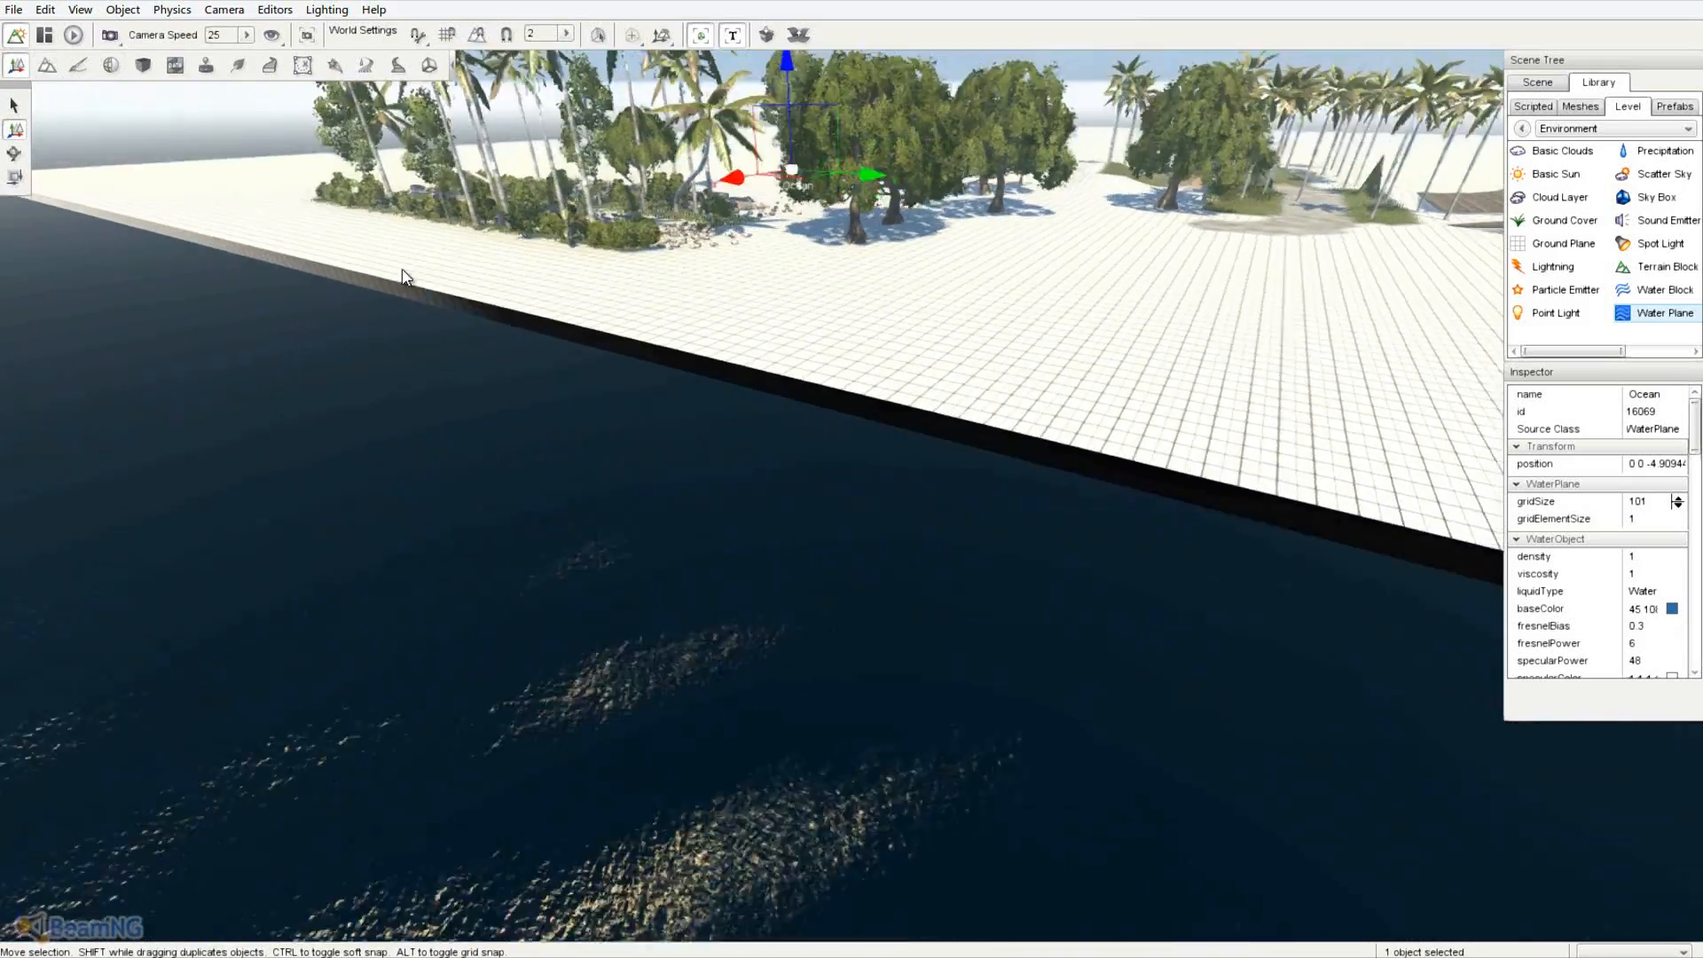
right_click_drag(852, 470, 850, 470)
key("d")
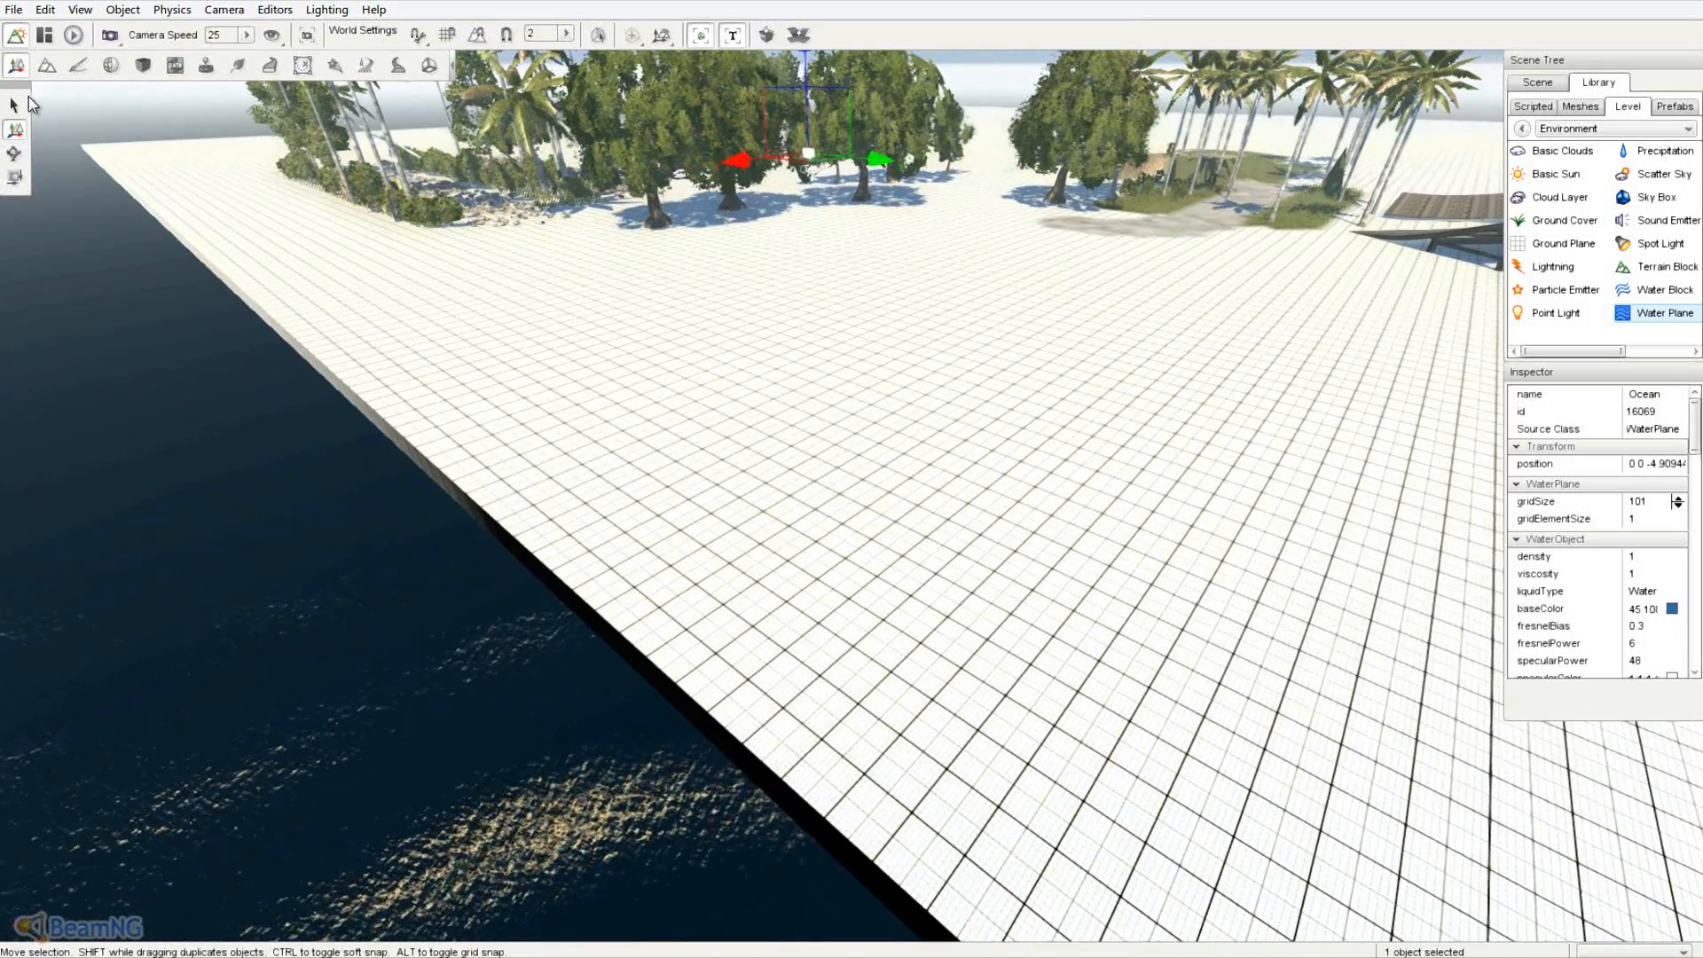
- Set the terrain height brush to size 19 and pressure about 58
left_click(48, 65)
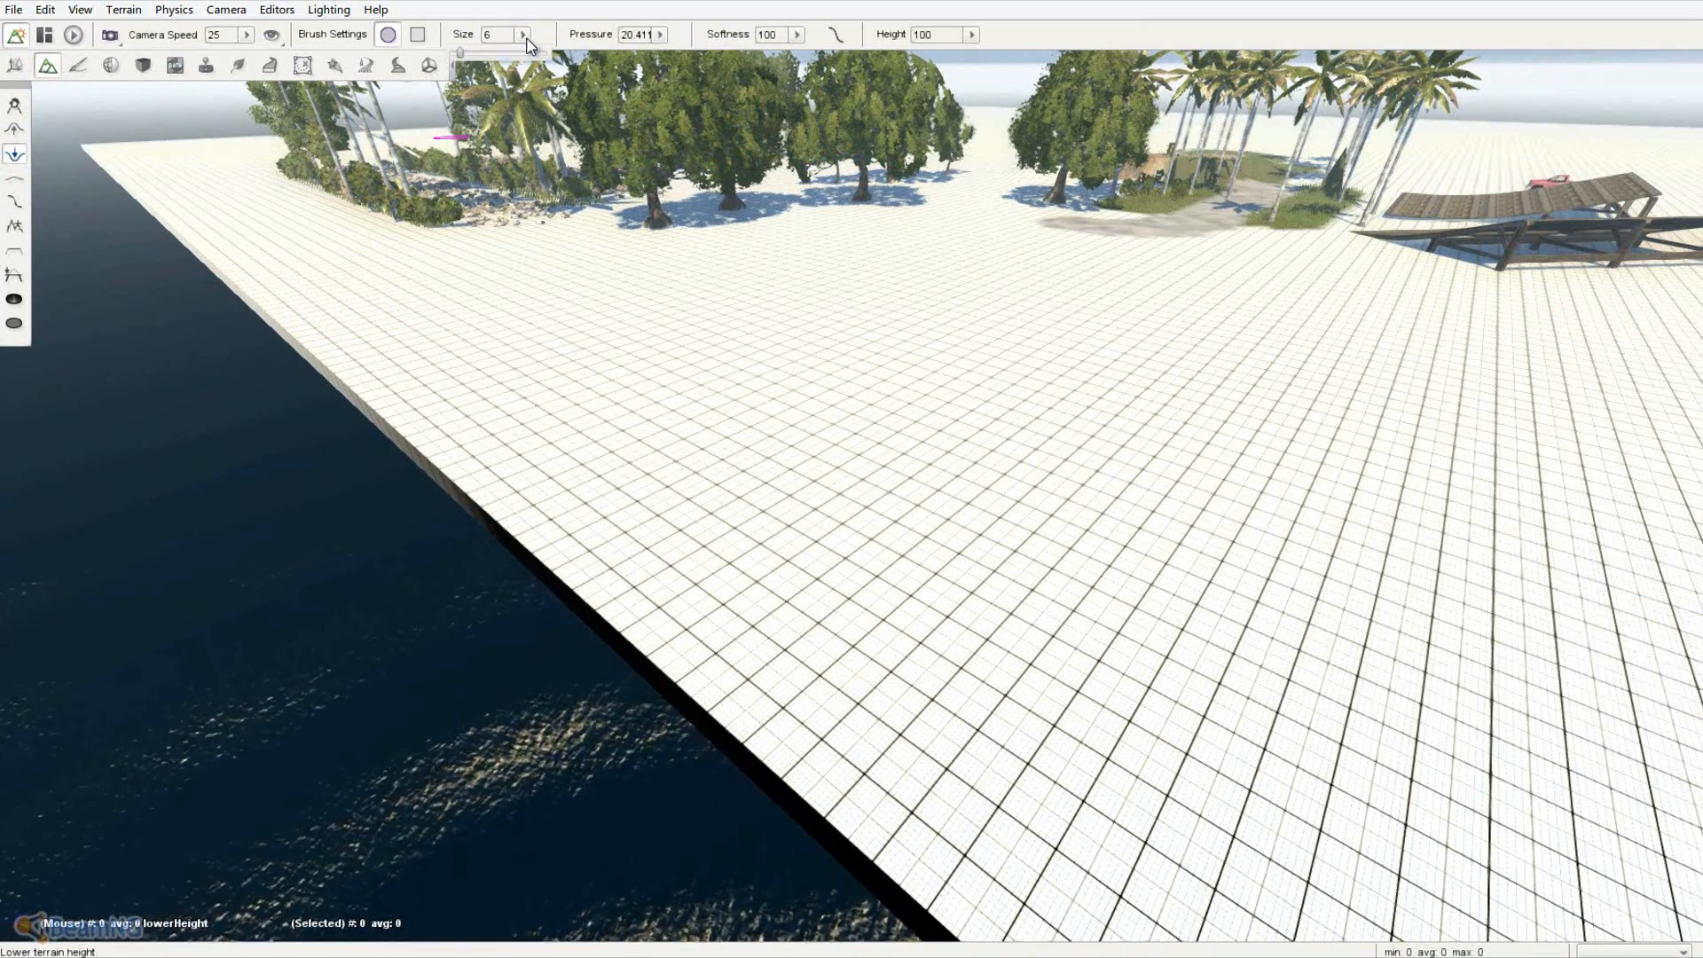
left_click(479, 53)
left_click_drag(489, 58, 497, 59)
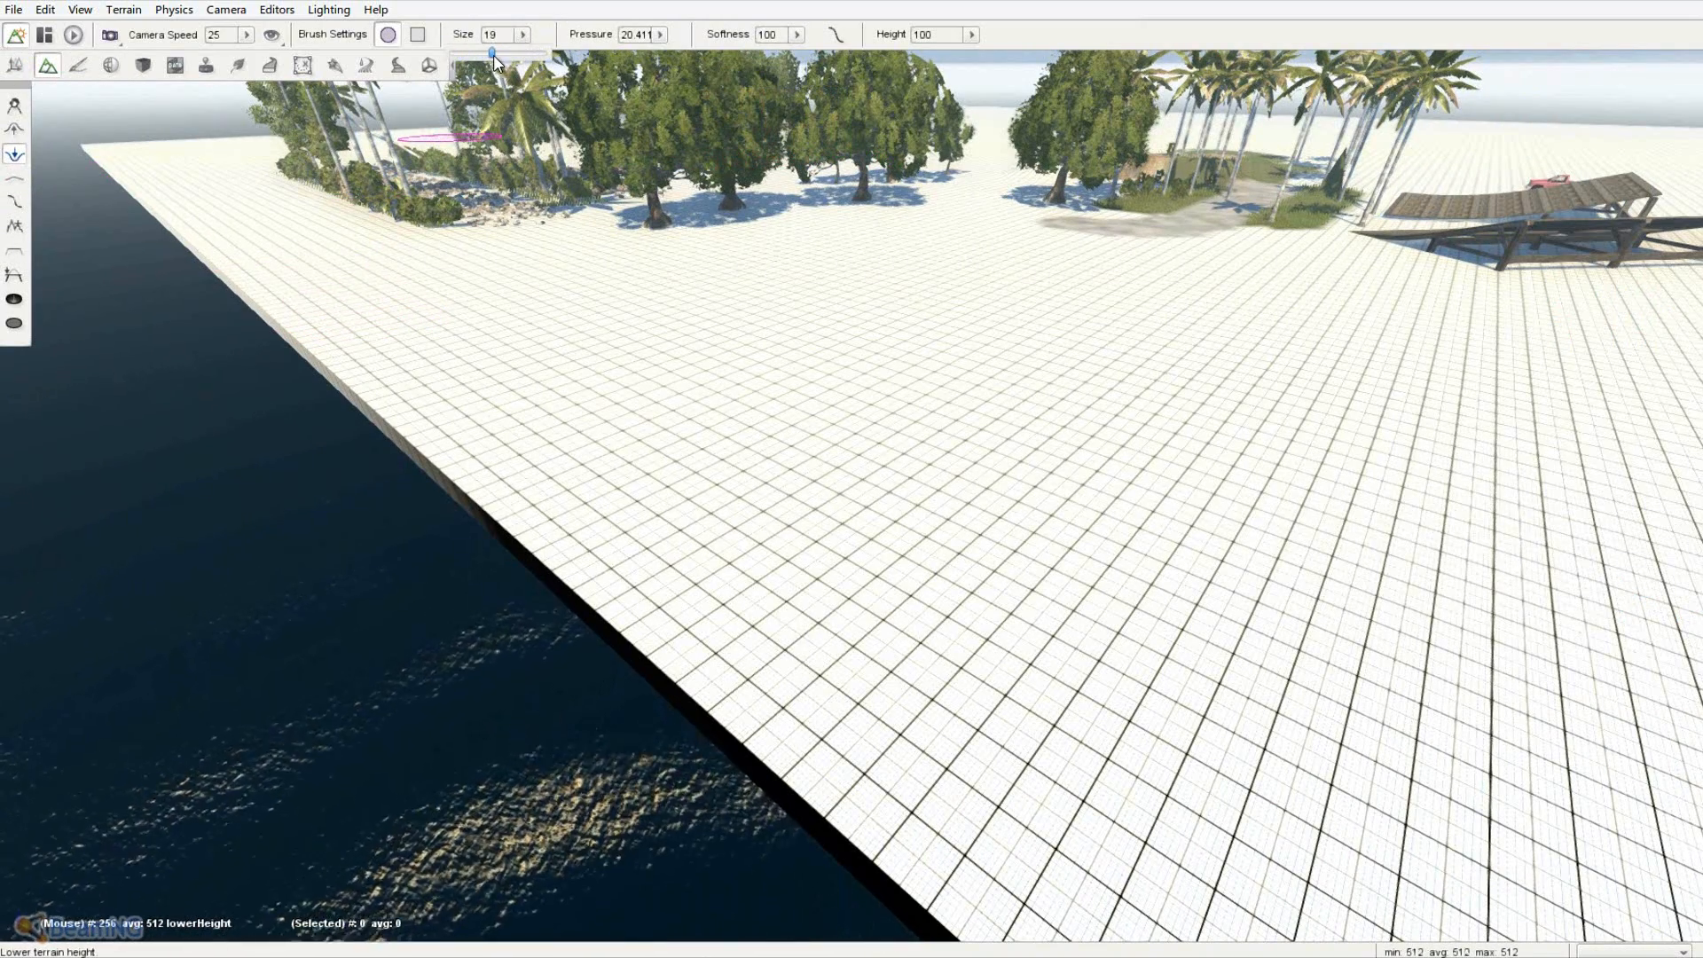
left_click(450, 162)
key("d")
right_click_drag(449, 162, 852, 472)
right_click_drag(498, 232, 857, 481)
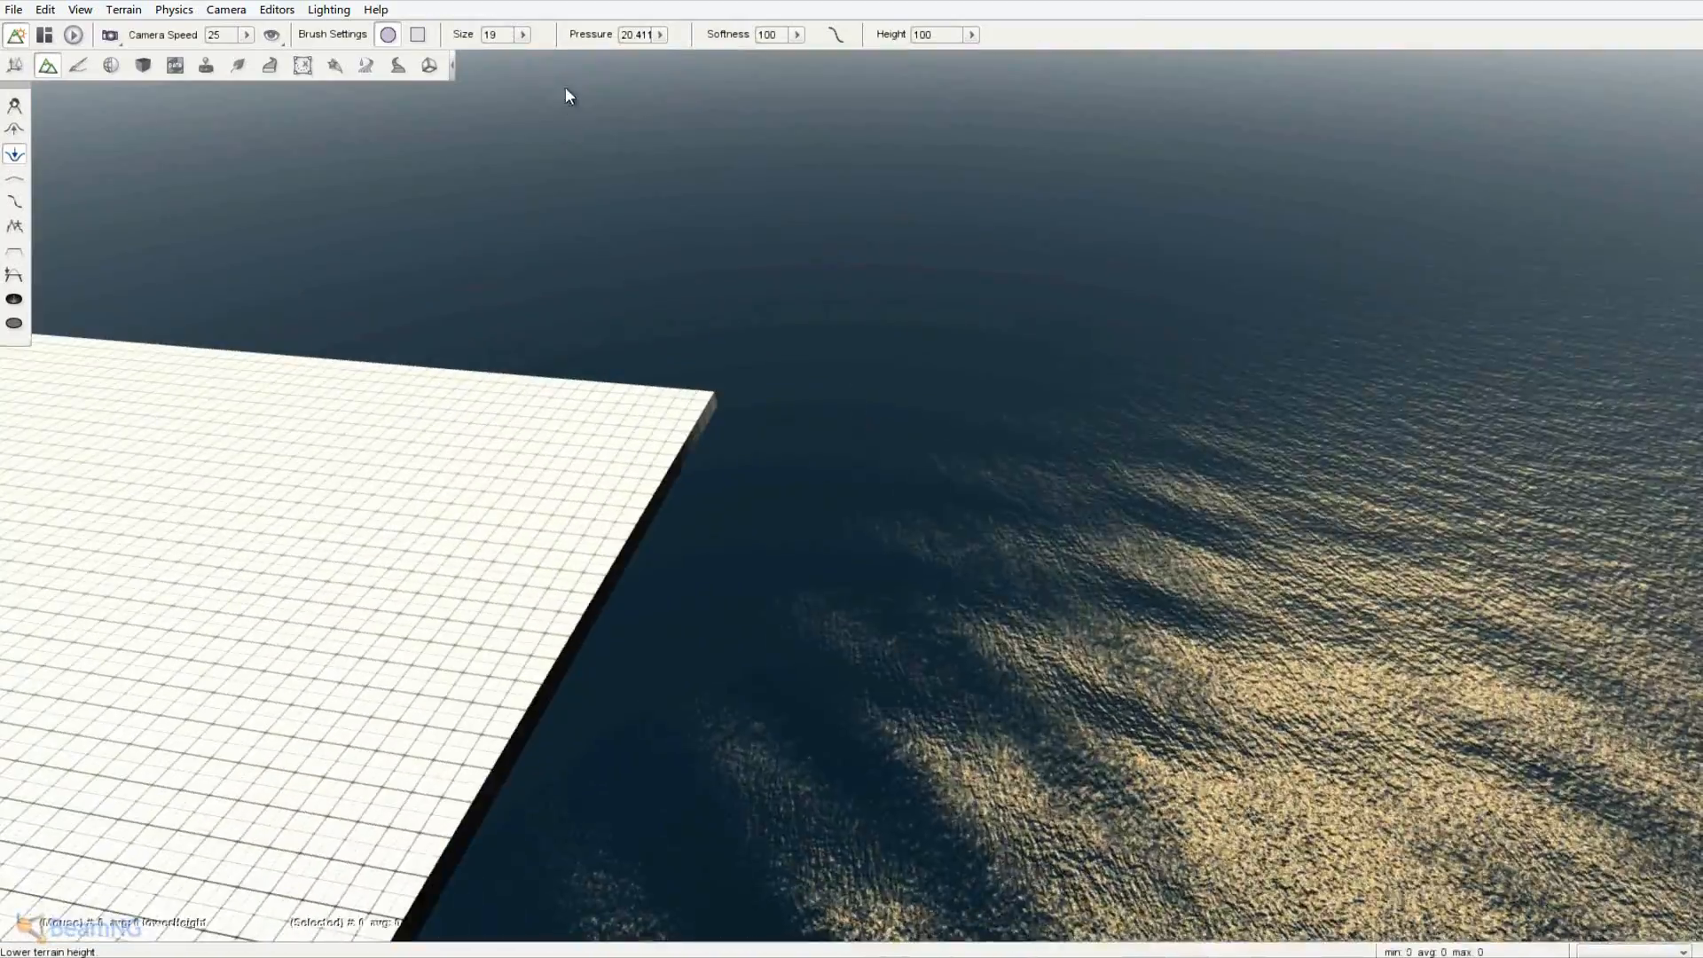
left_click(660, 34)
left_click(631, 53)
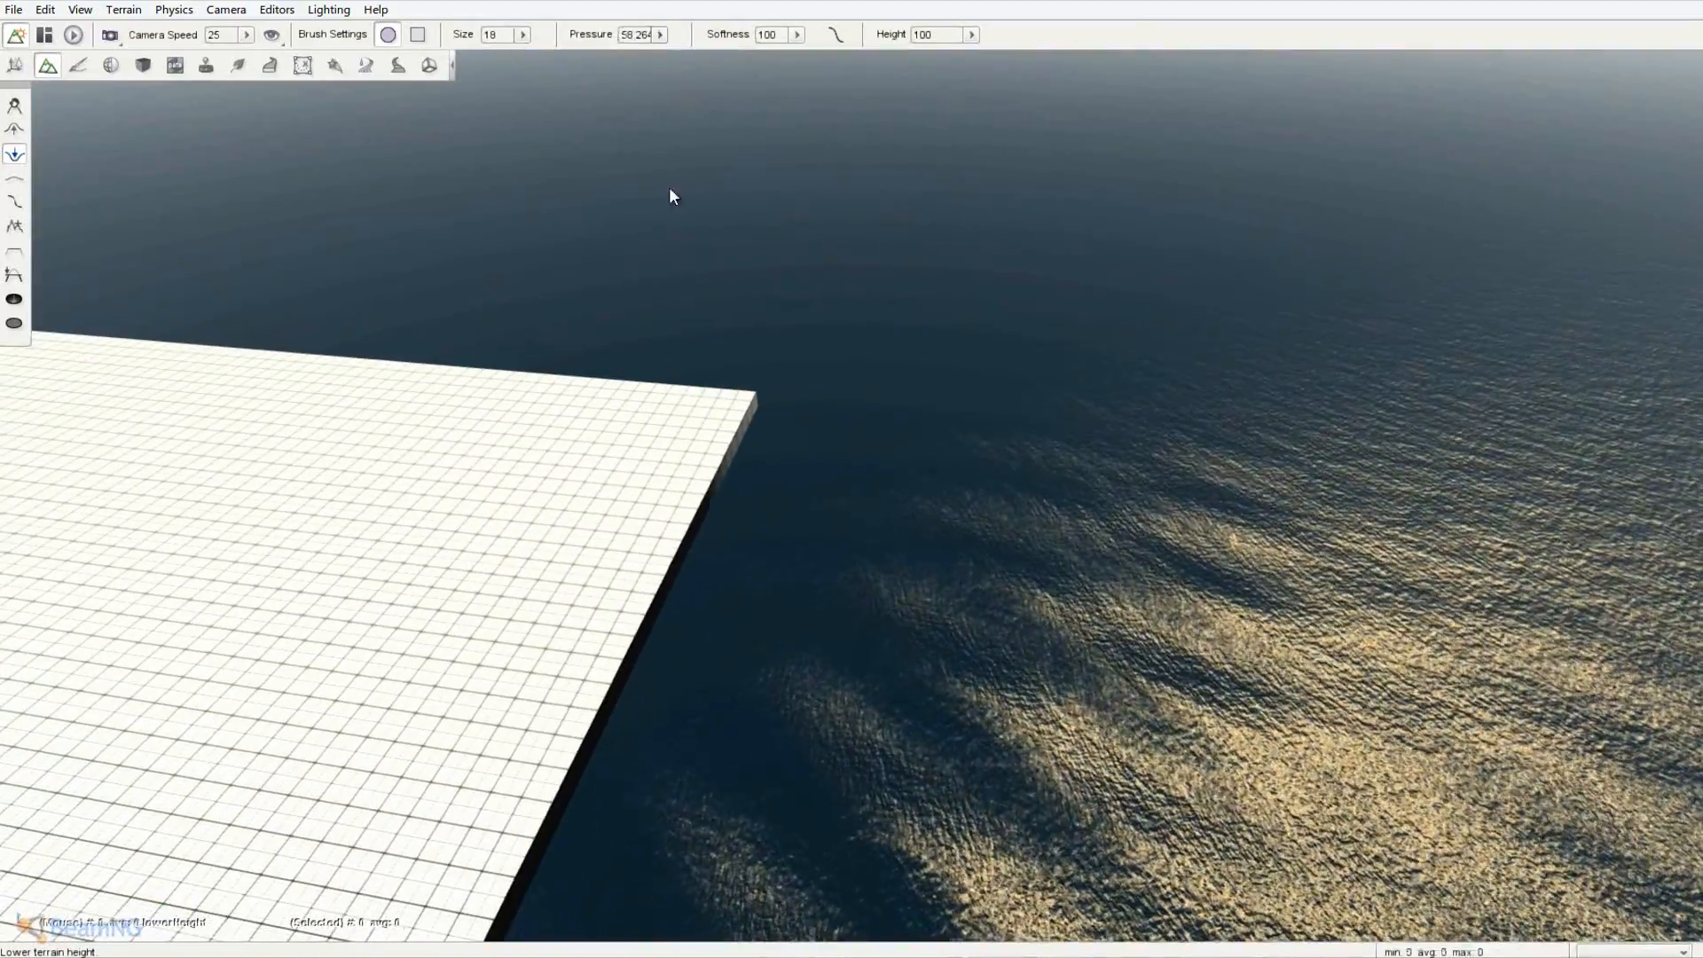
- Lower the terrain along the right corner and front edge
mouse_move(707, 456)
left_mouse_down()
mouse_move(643, 580)
mouse_move(701, 676)
mouse_move(779, 639)
mouse_move(666, 665)
mouse_move(689, 639)
left_mouse_up()
right_click_drag(689, 639, 849, 471)
mouse_move(850, 472)
left_mouse_down()
mouse_move(647, 476)
mouse_move(732, 520)
left_mouse_up()
key("a")
mouse_move(634, 418)
left_mouse_down()
mouse_move(498, 454)
mouse_move(369, 557)
mouse_move(602, 628)
mouse_move(1056, 506)
mouse_move(981, 601)
mouse_move(692, 589)
mouse_move(318, 689)
left_mouse_up()
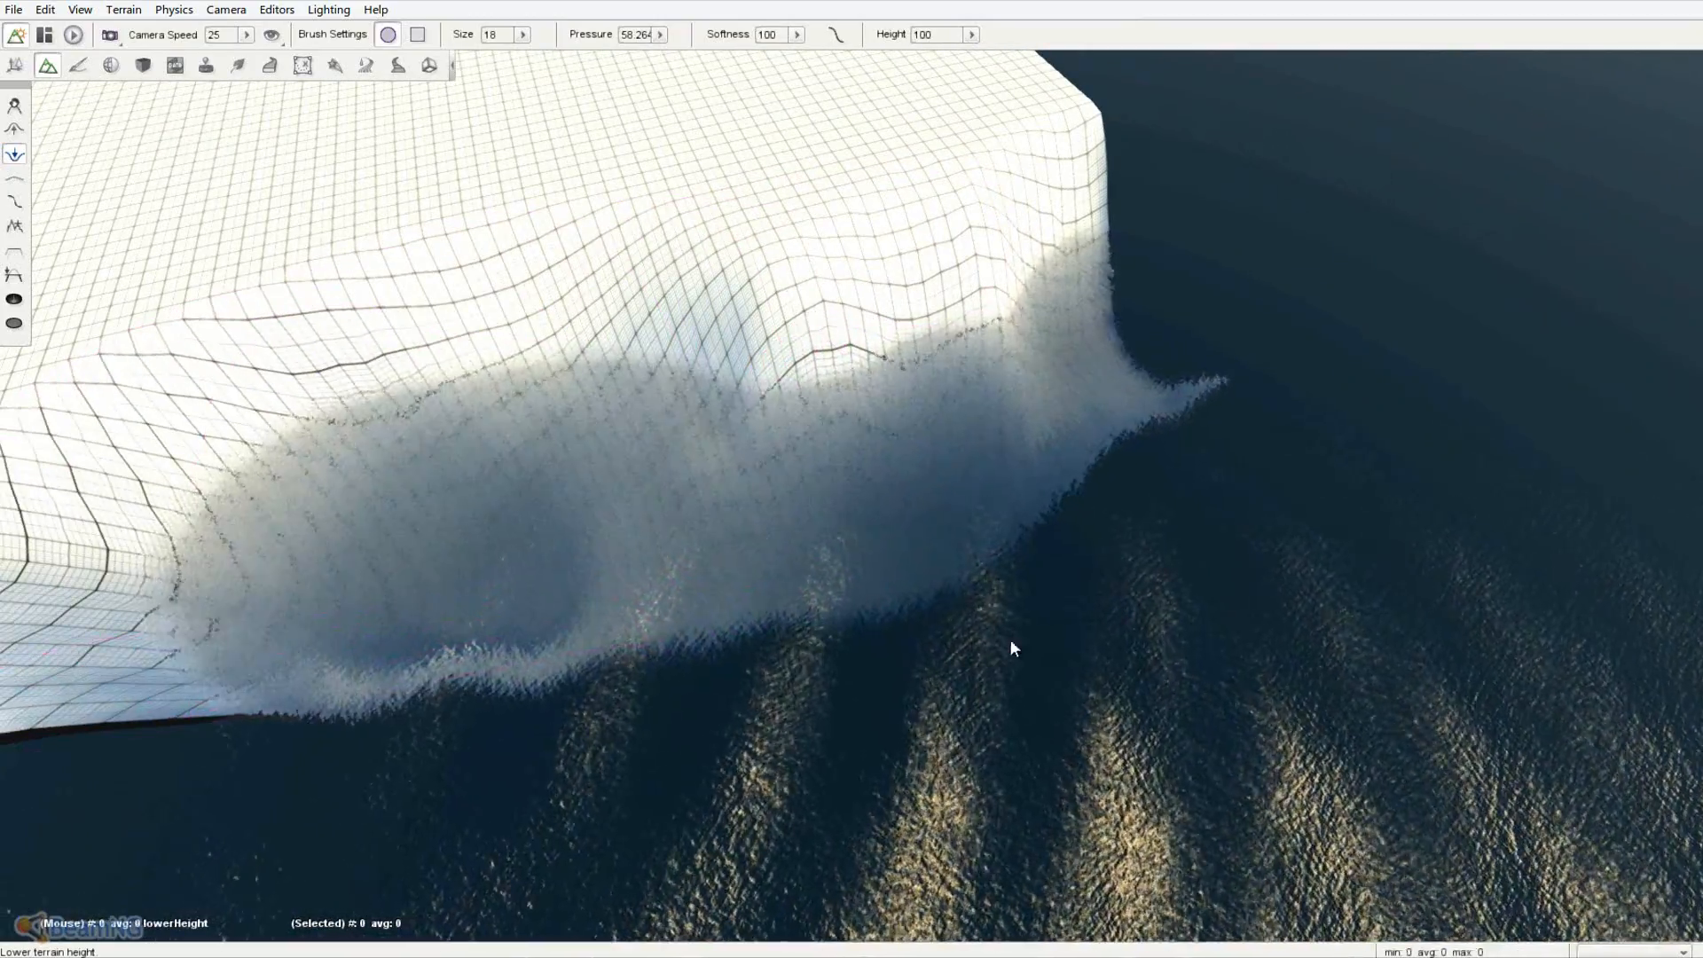
- Dig the front edge and corner deeper into a slope beneath the ocean
mouse_move(1009, 639)
right_mouse_down()
mouse_move(857, 469)
mouse_move(934, 449)
right_mouse_up()
mouse_move(806, 387)
left_mouse_down()
mouse_move(817, 286)
mouse_move(945, 720)
mouse_move(796, 540)
mouse_move(992, 734)
mouse_move(829, 530)
left_mouse_up()
key("a")
mouse_move(1236, 600)
right_mouse_down()
mouse_move(861, 471)
mouse_move(731, 450)
right_mouse_up()
key("d")
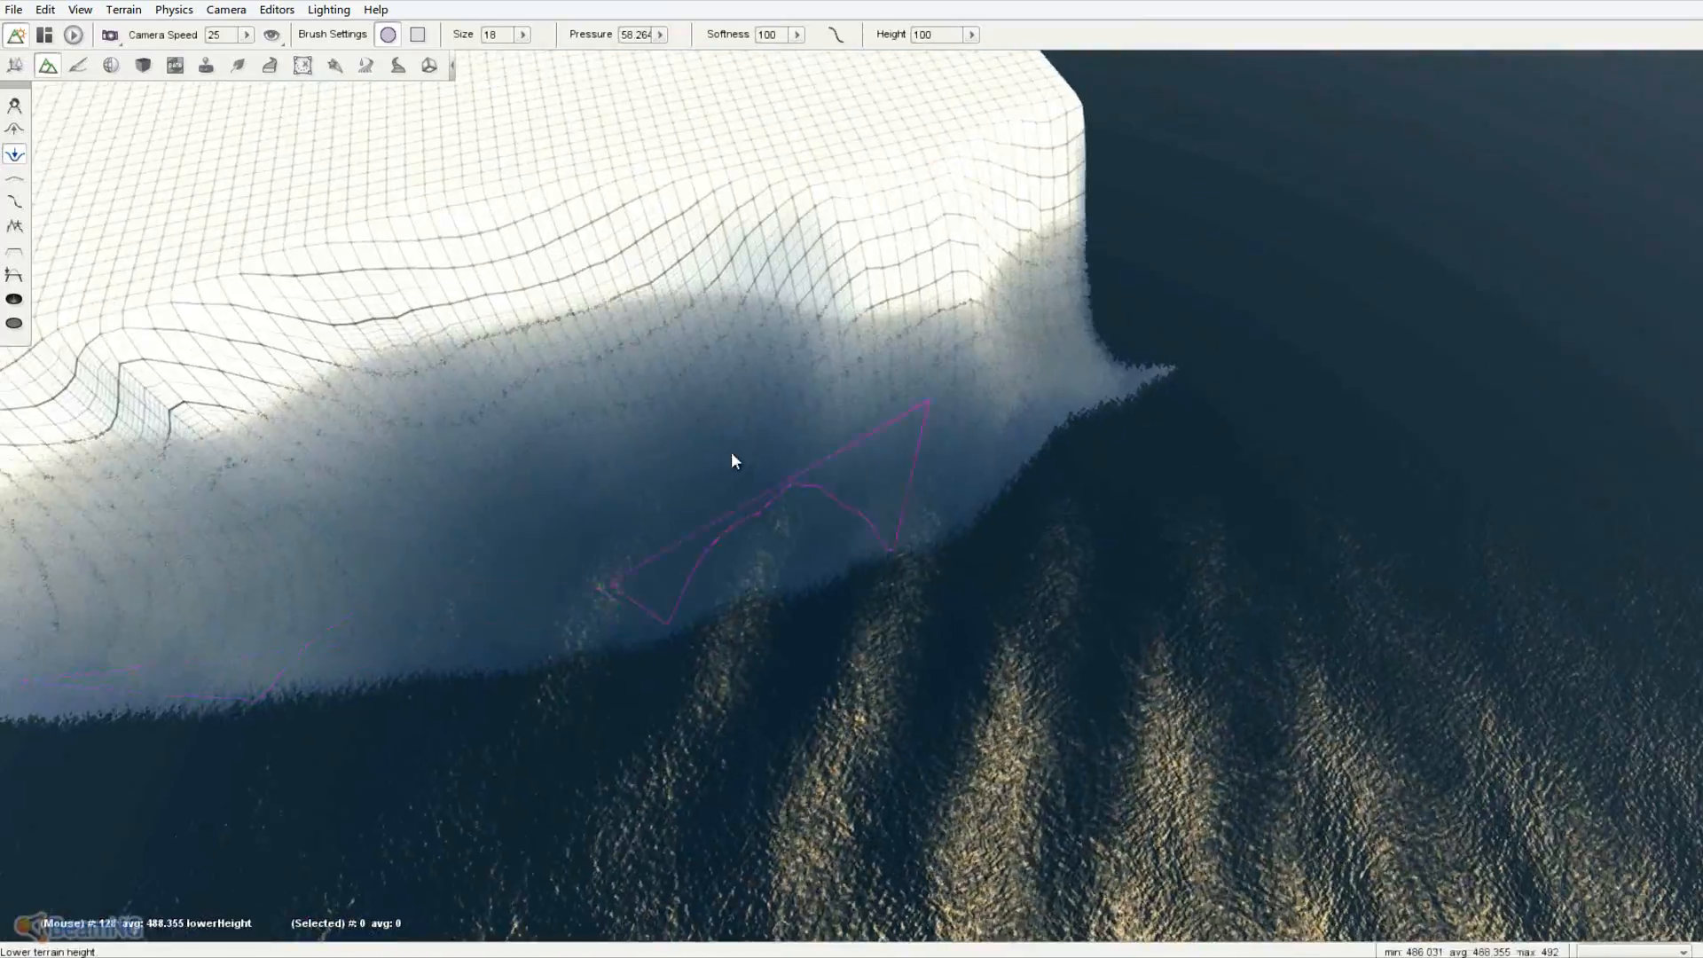
mouse_move(779, 388)
left_mouse_down()
mouse_move(946, 355)
mouse_move(854, 438)
left_mouse_up()
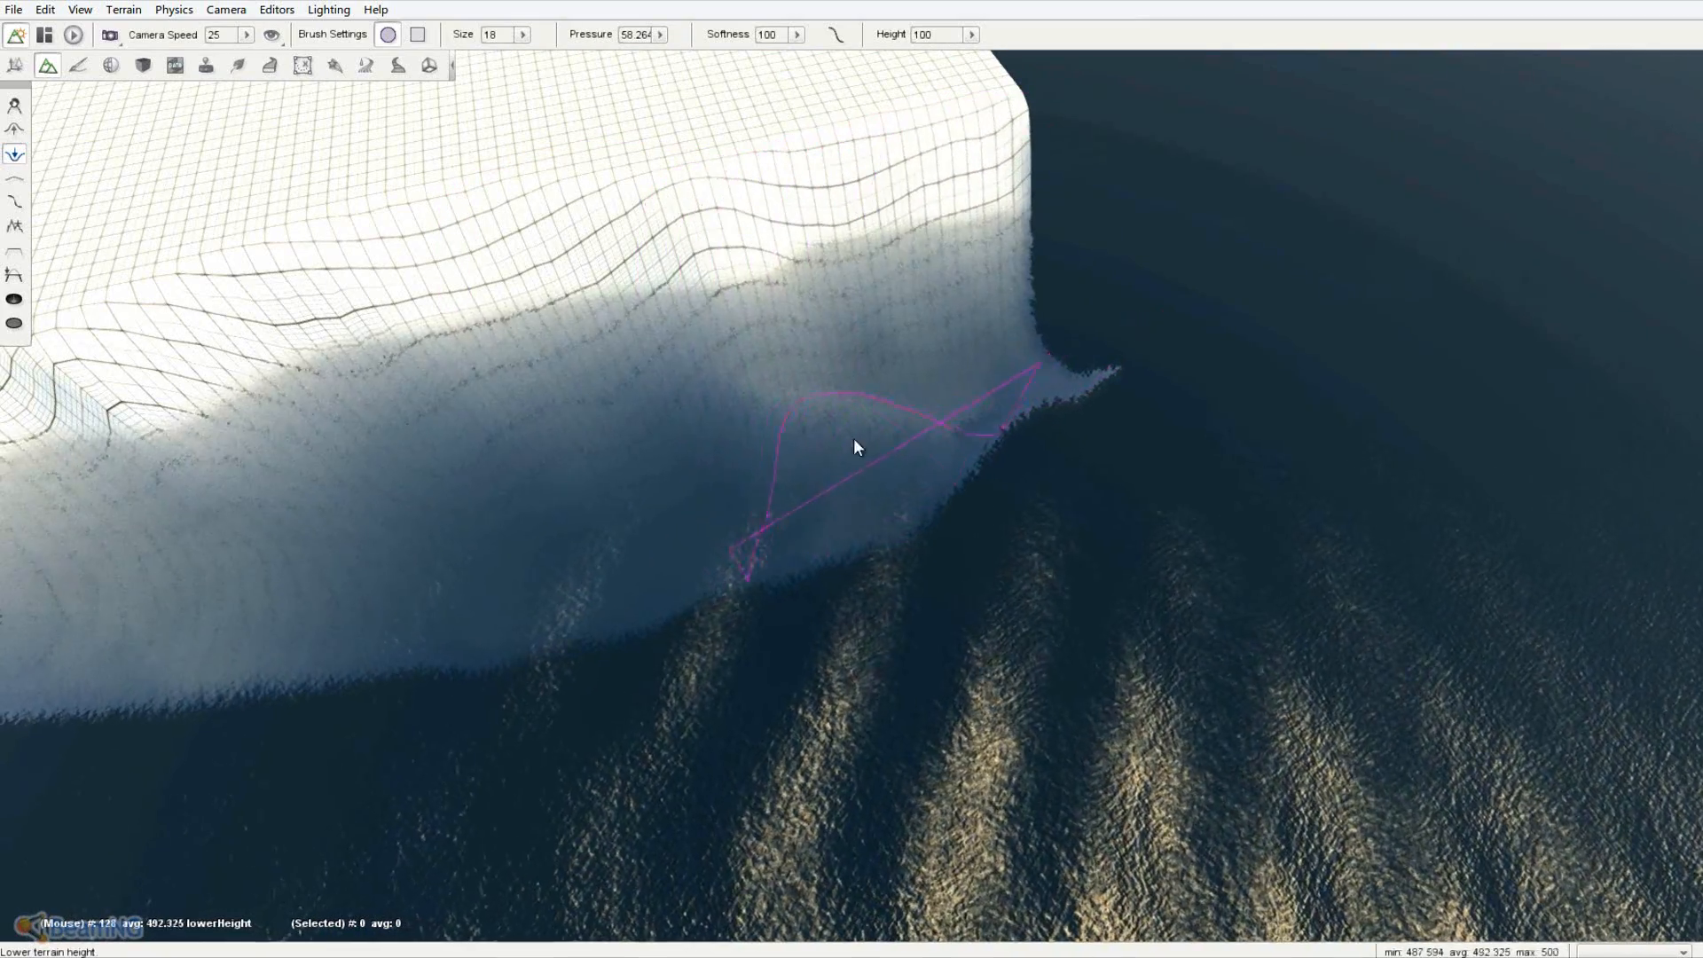
mouse_move(853, 438)
right_mouse_down()
mouse_move(844, 468)
mouse_move(445, 428)
right_mouse_up()
left_click(78, 65)
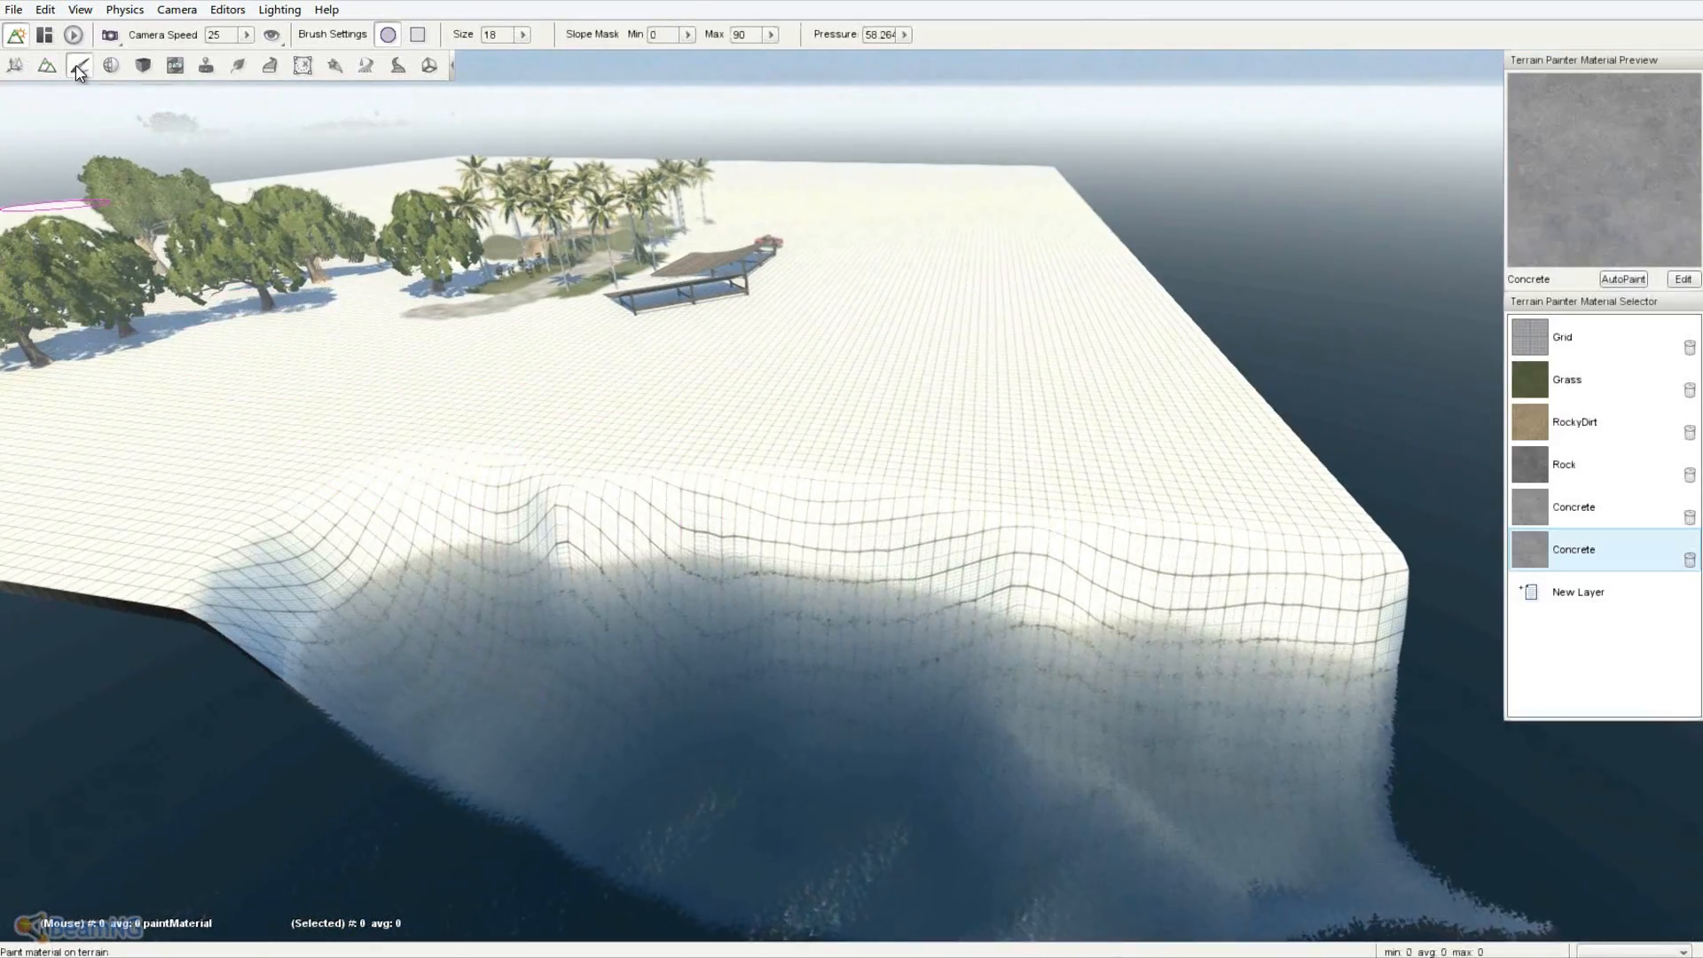
- Paint the Rock material across the cliff face
left_click(1594, 464)
mouse_move(1120, 765)
left_mouse_down()
mouse_move(419, 711)
mouse_move(745, 696)
mouse_move(1313, 736)
left_mouse_up()
right_click_drag(836, 476, 1232, 726)
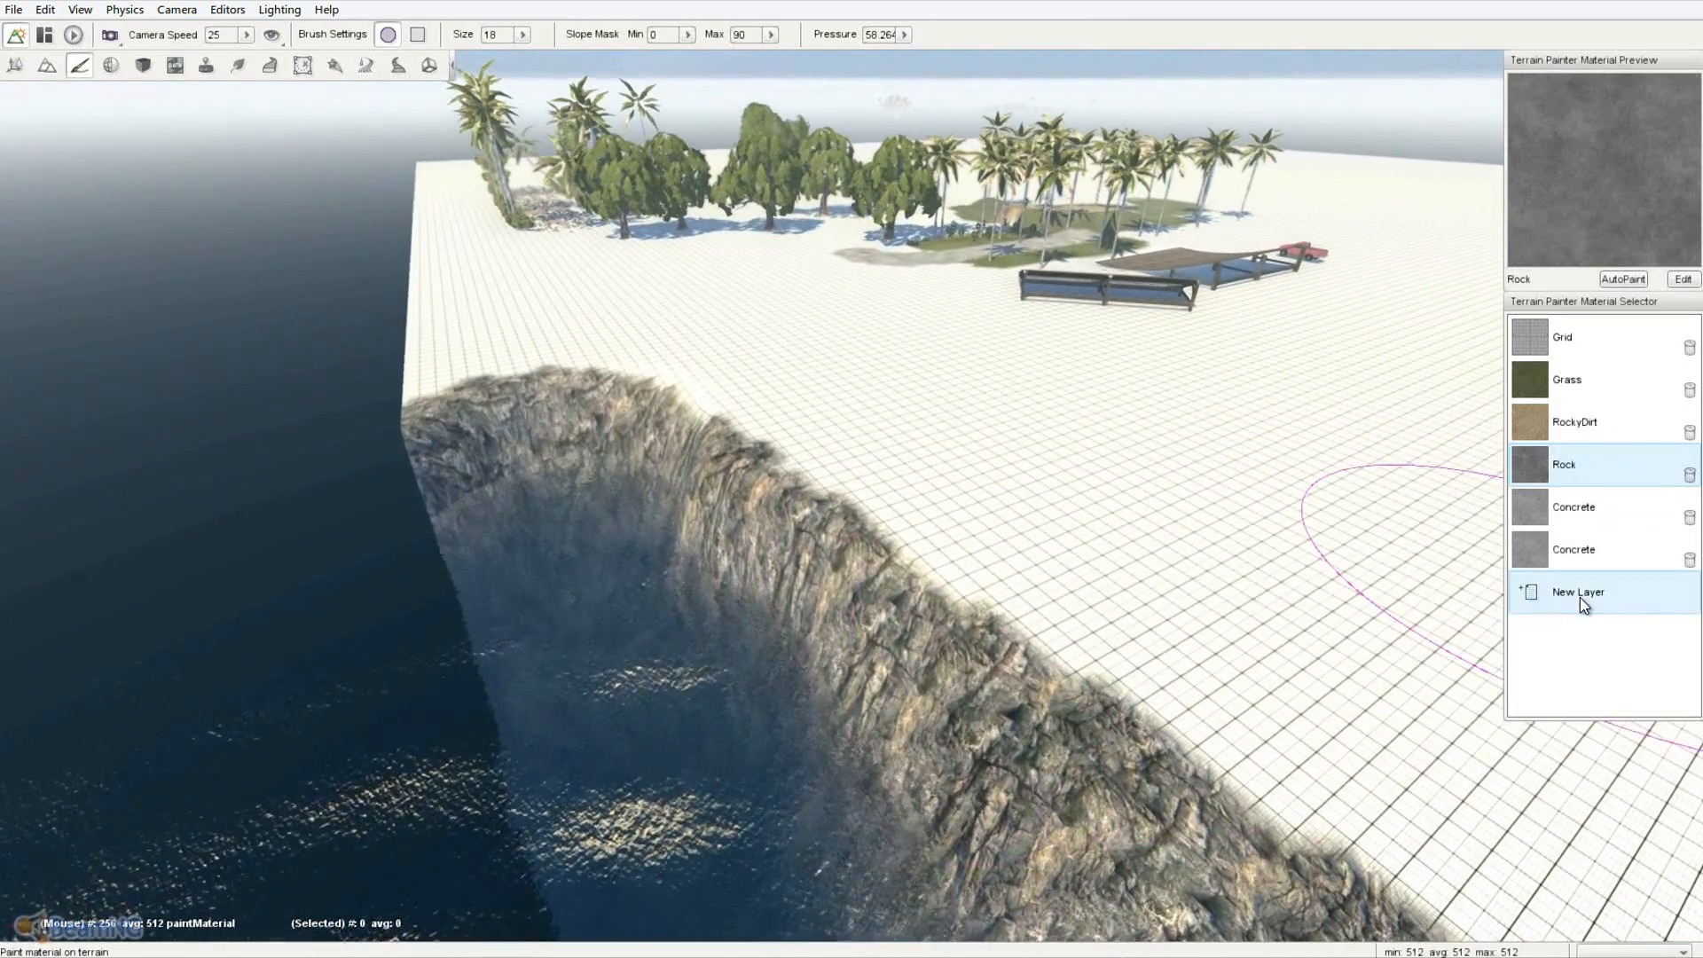
- Create a new terrain material named Sand
left_click(1579, 595)
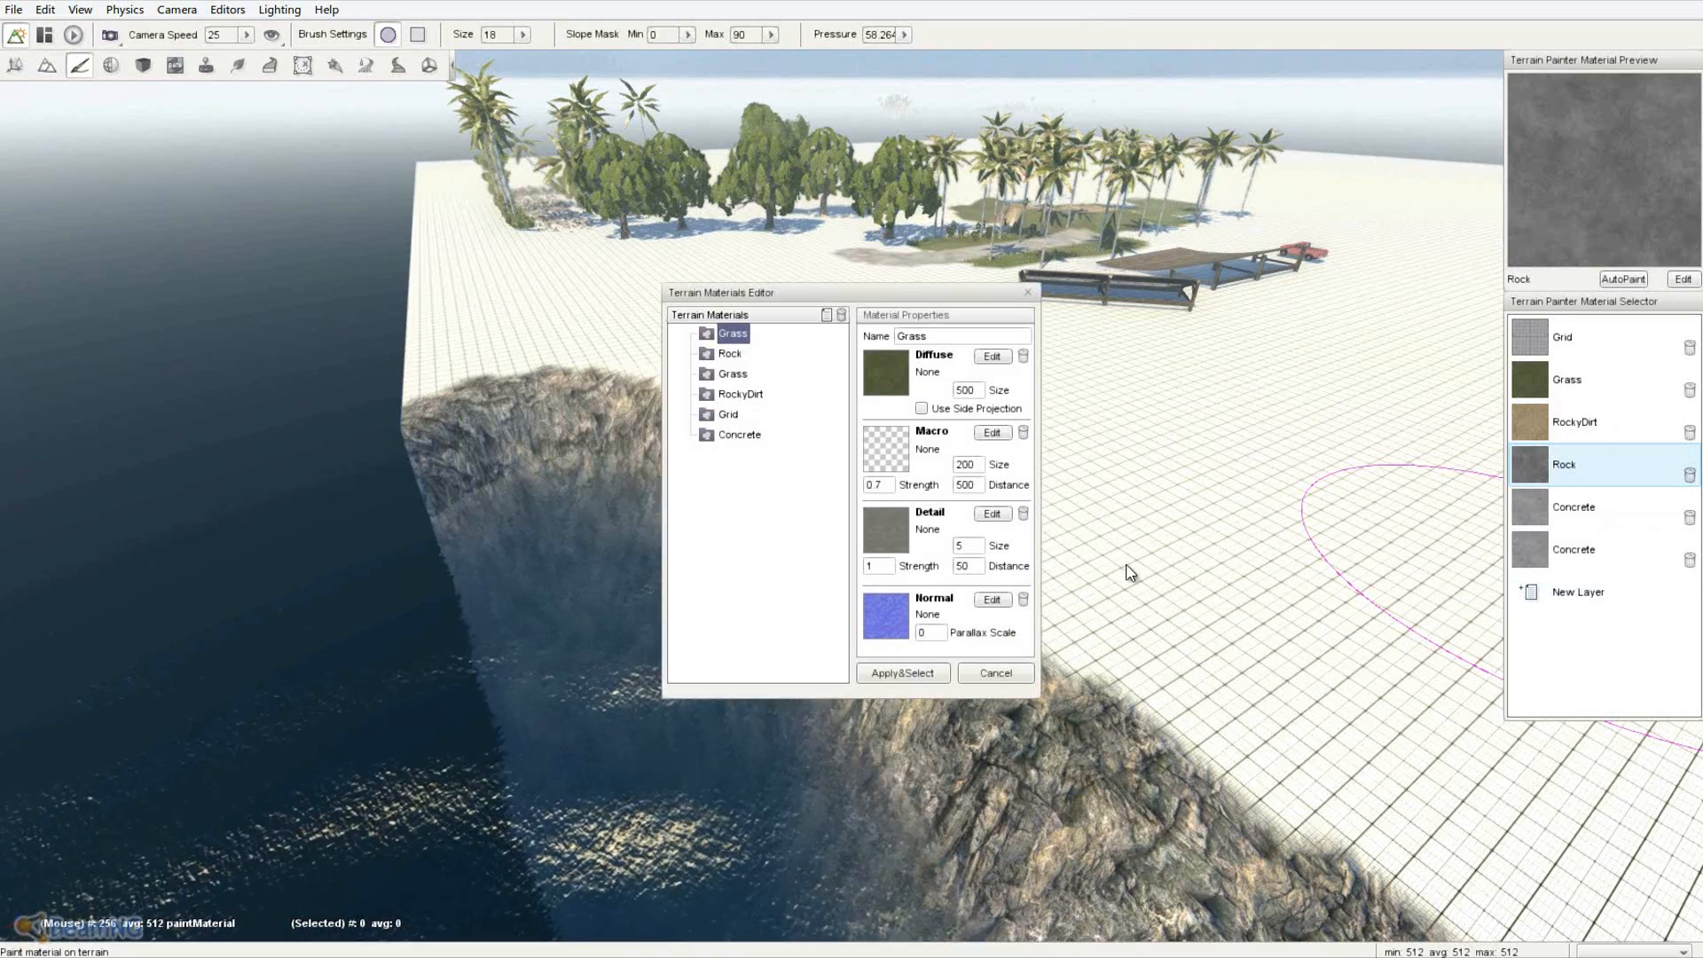
left_click(826, 315)
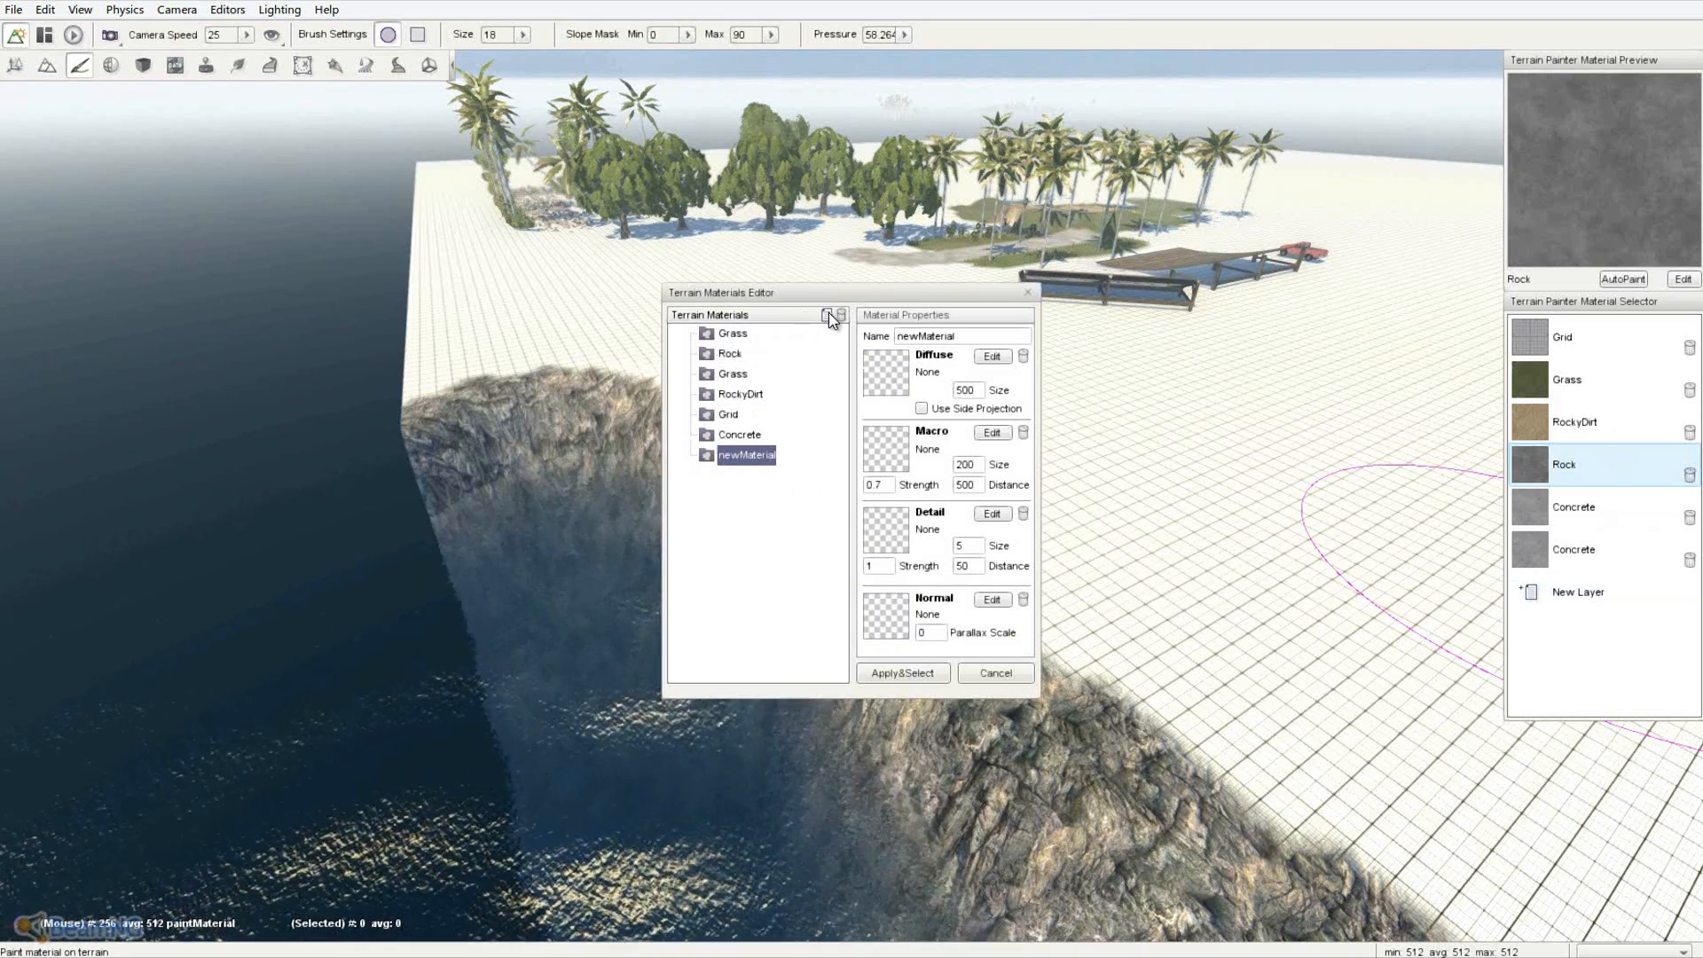
double_click(971, 335)
type("Sand")
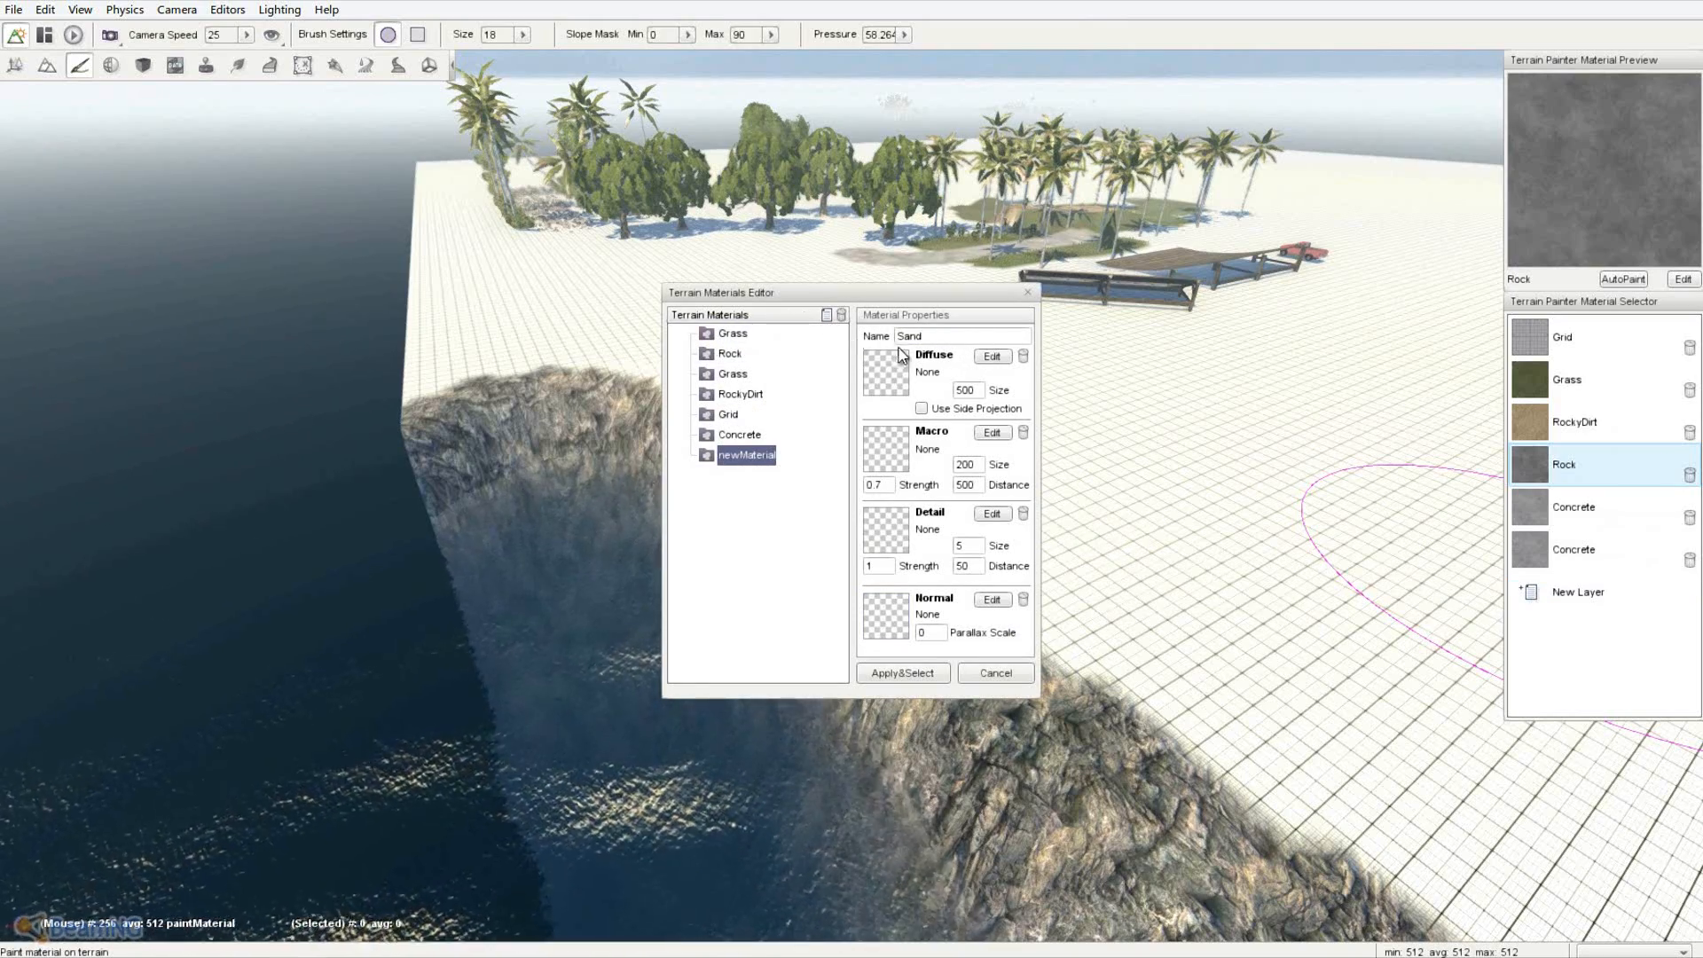
- Assign Sand-01-D.dds as the diffuse texture and Sand-01-N.dds as the normal map
left_click(892, 385)
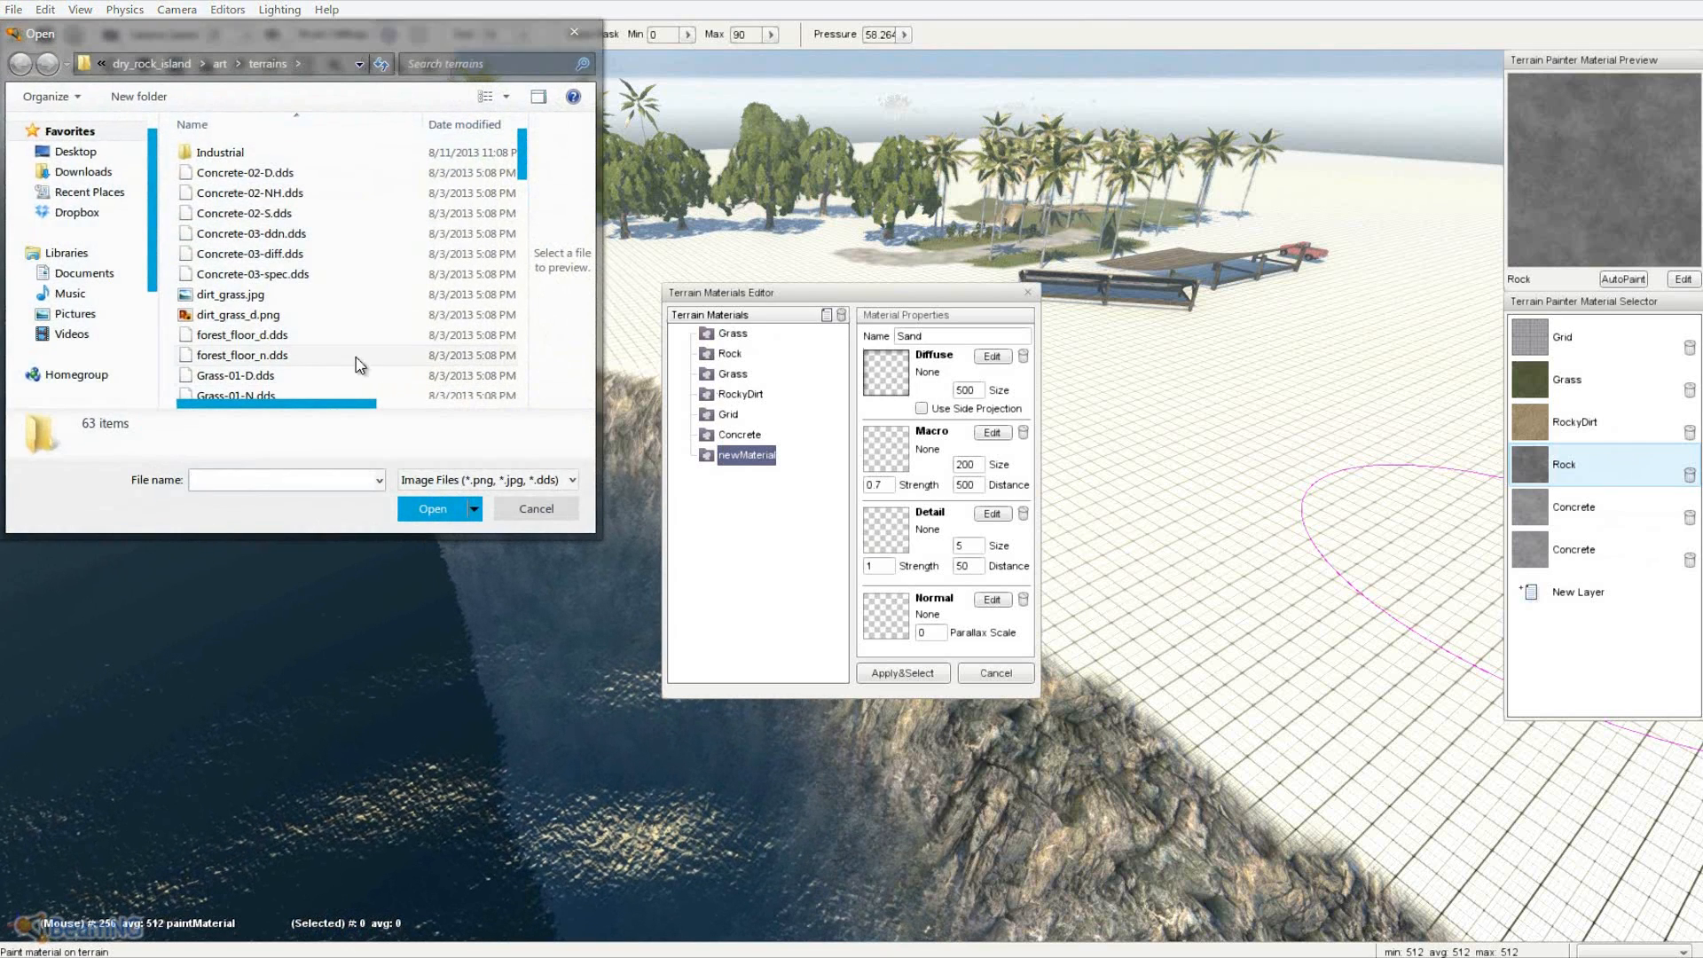
scroll(388, 294, "down", 7)
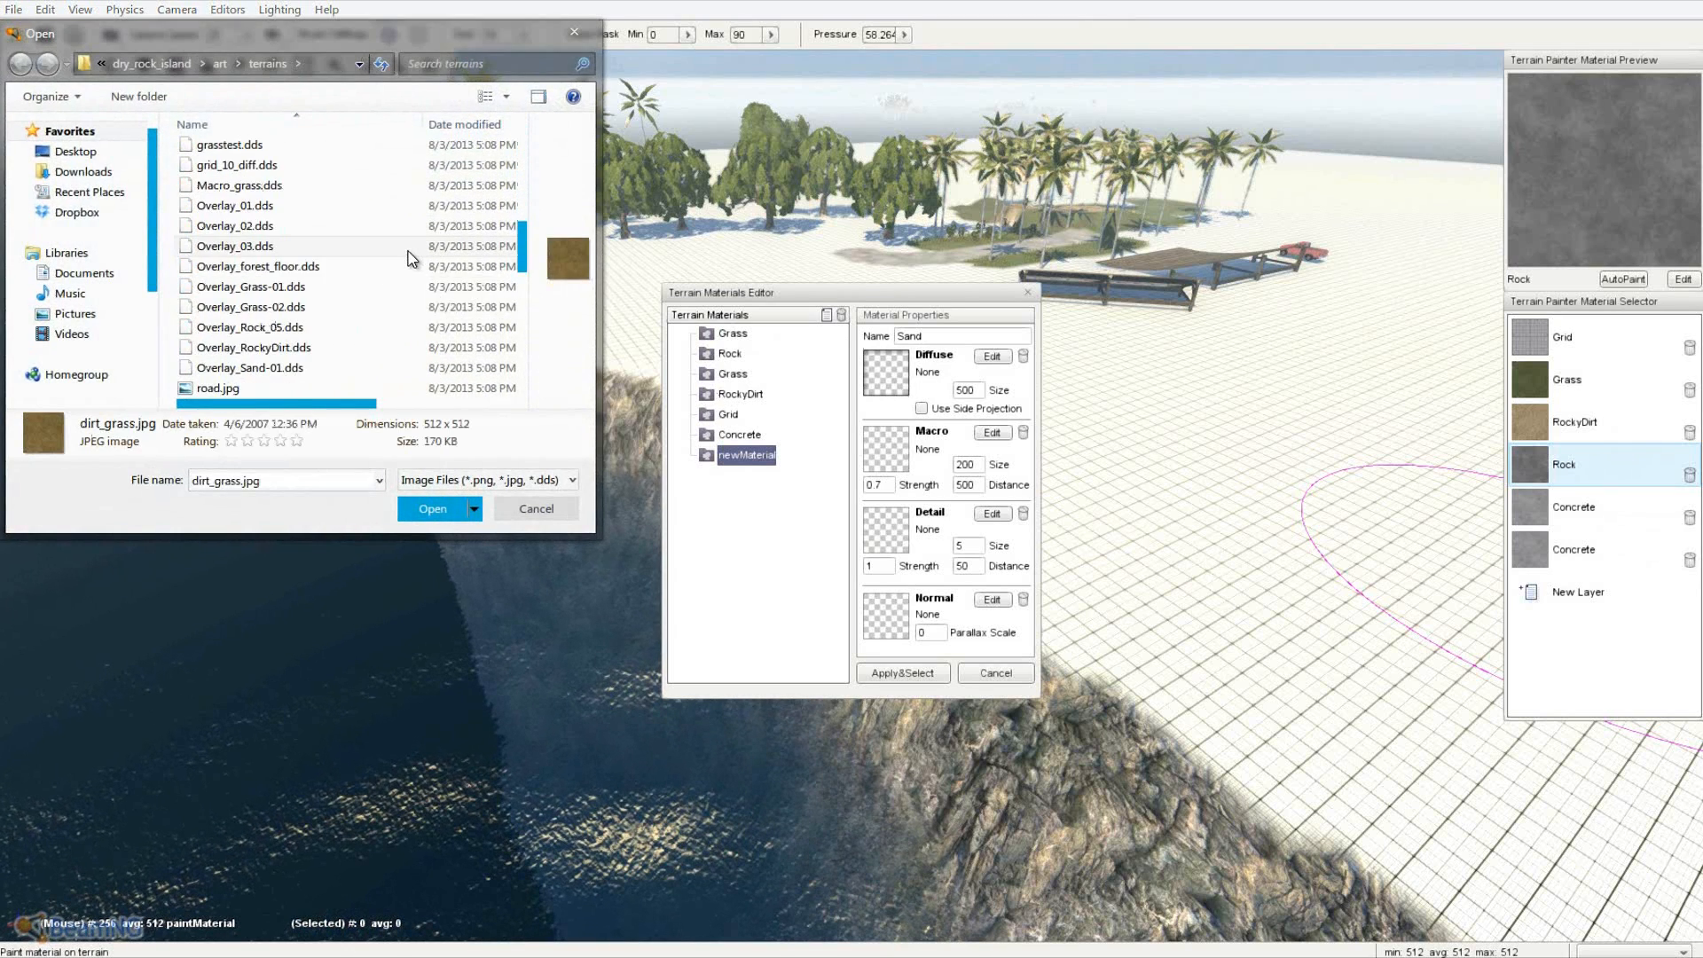
left_click(273, 311)
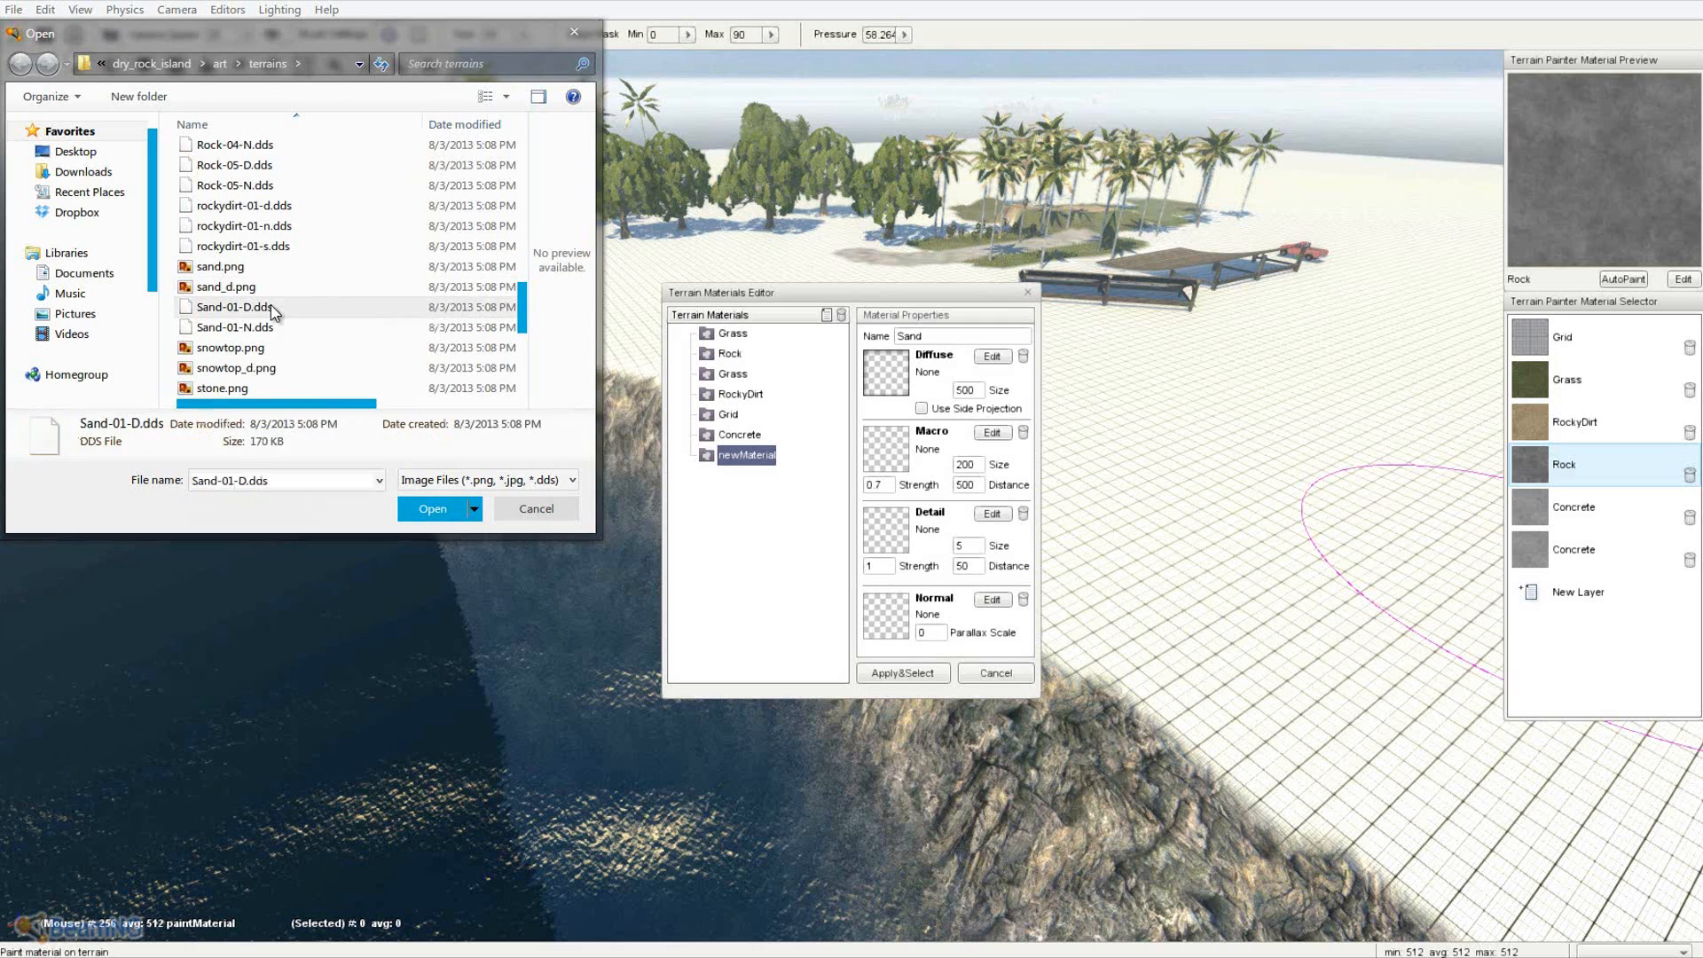
double_click(275, 308)
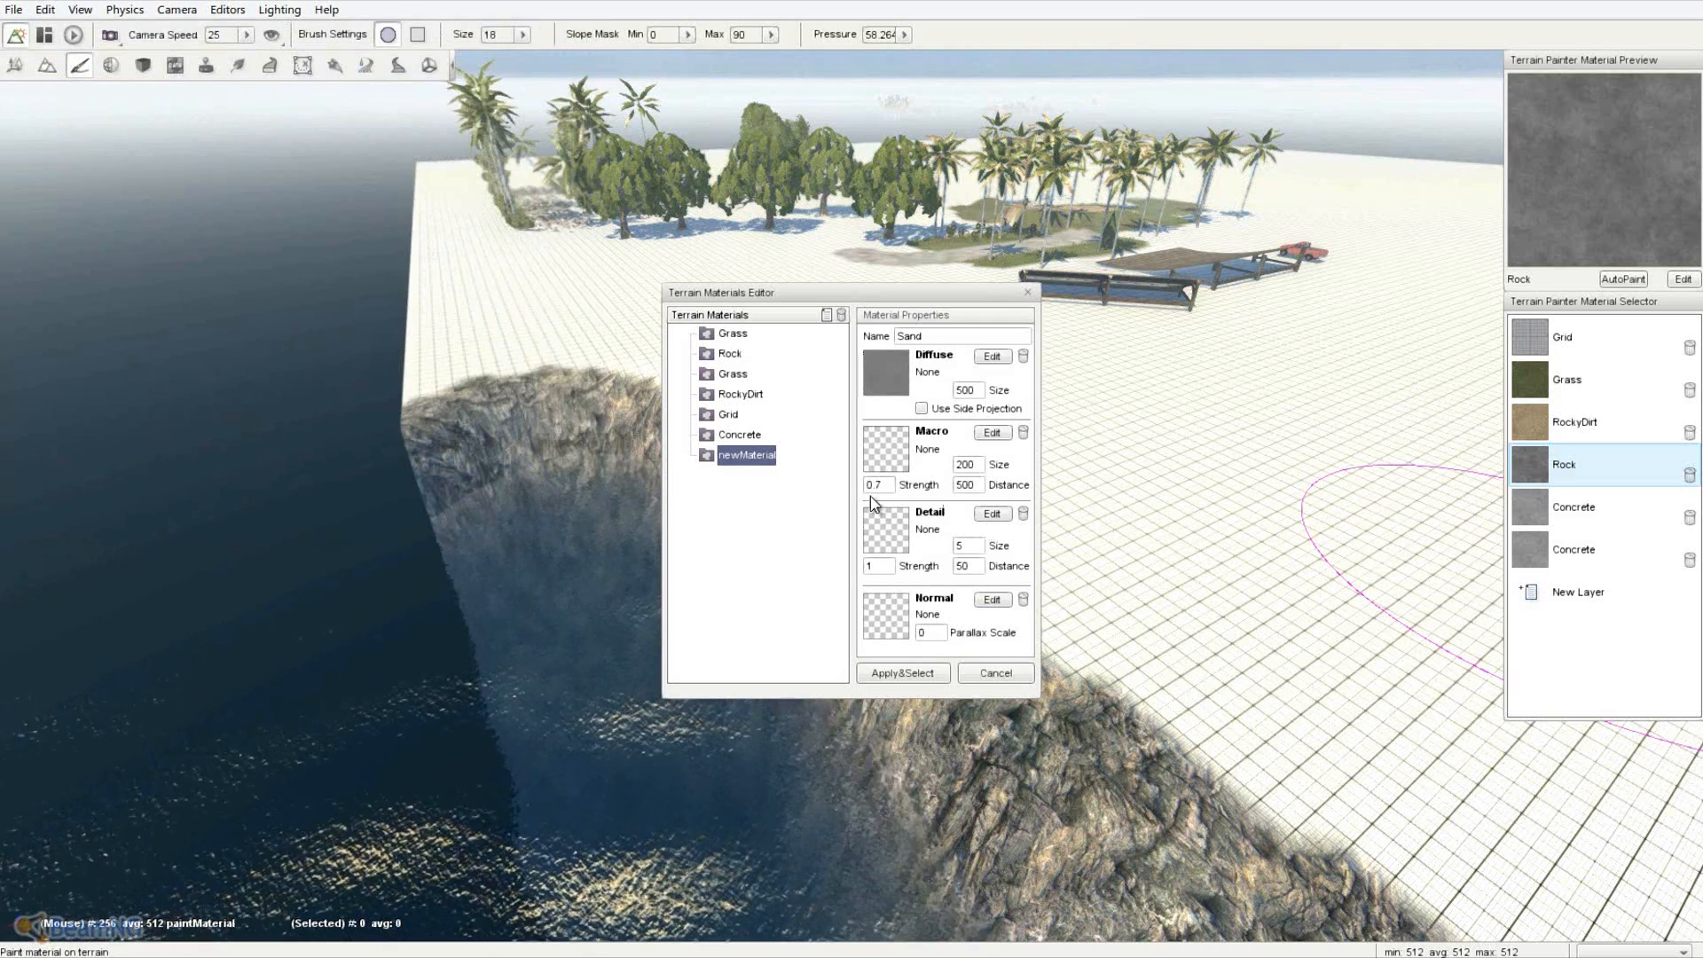
left_click(881, 366)
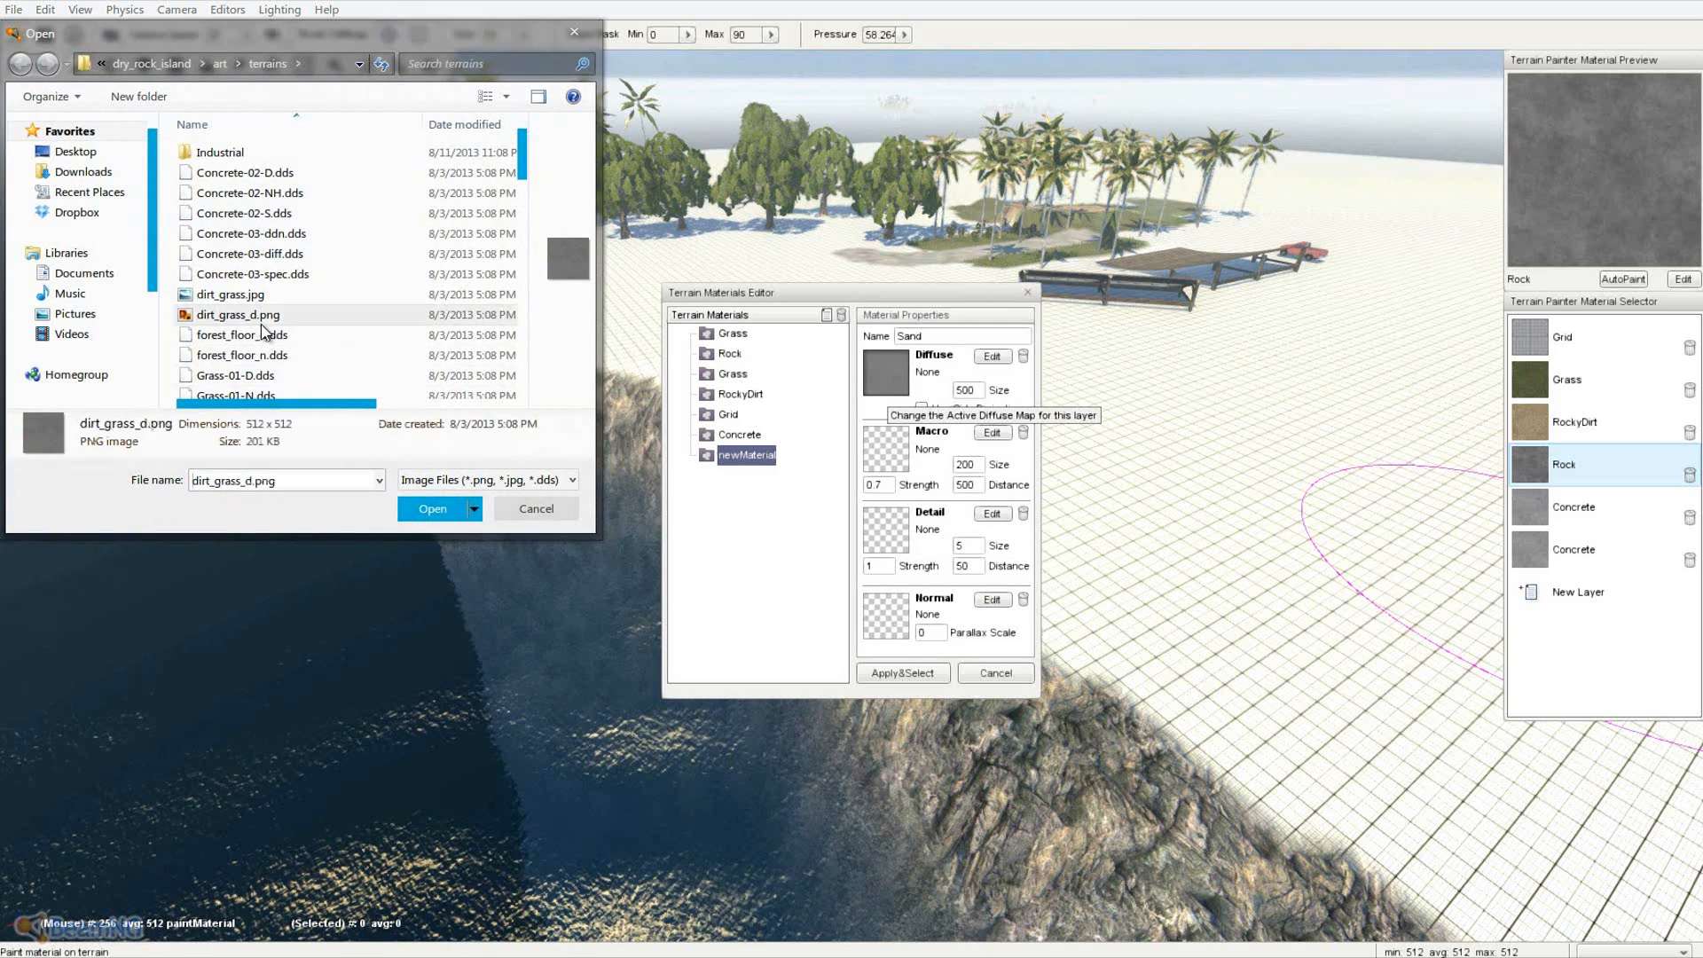
scroll(262, 325, "down", 5)
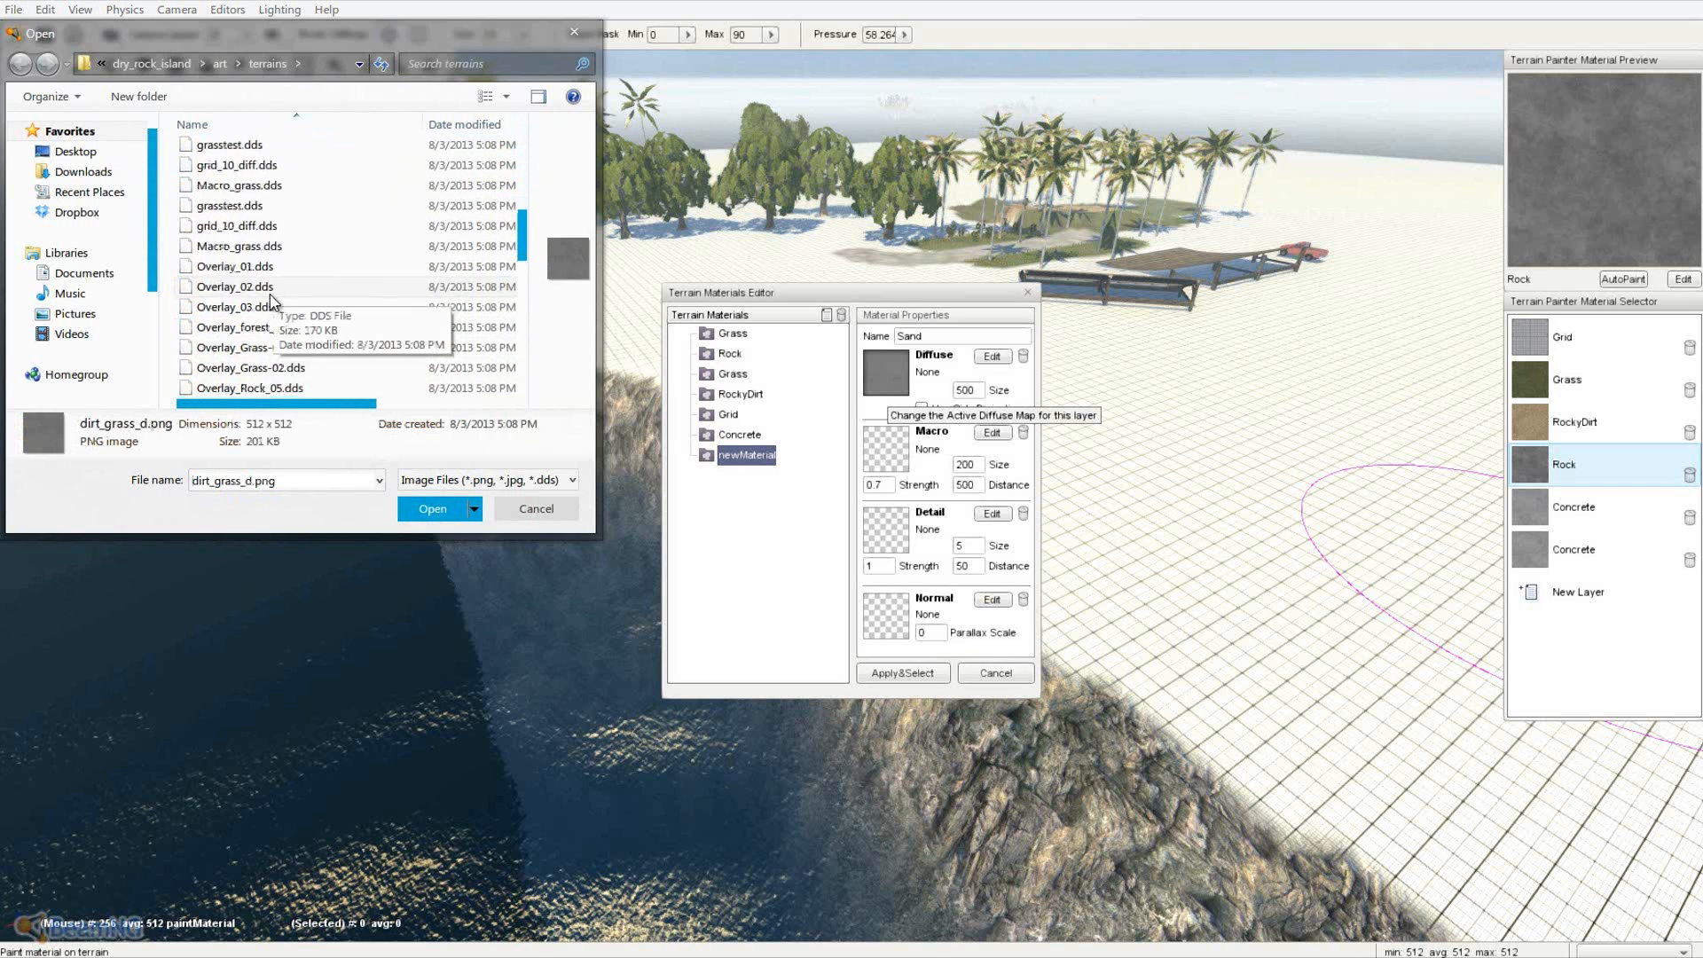
scroll(266, 306, "down", 6)
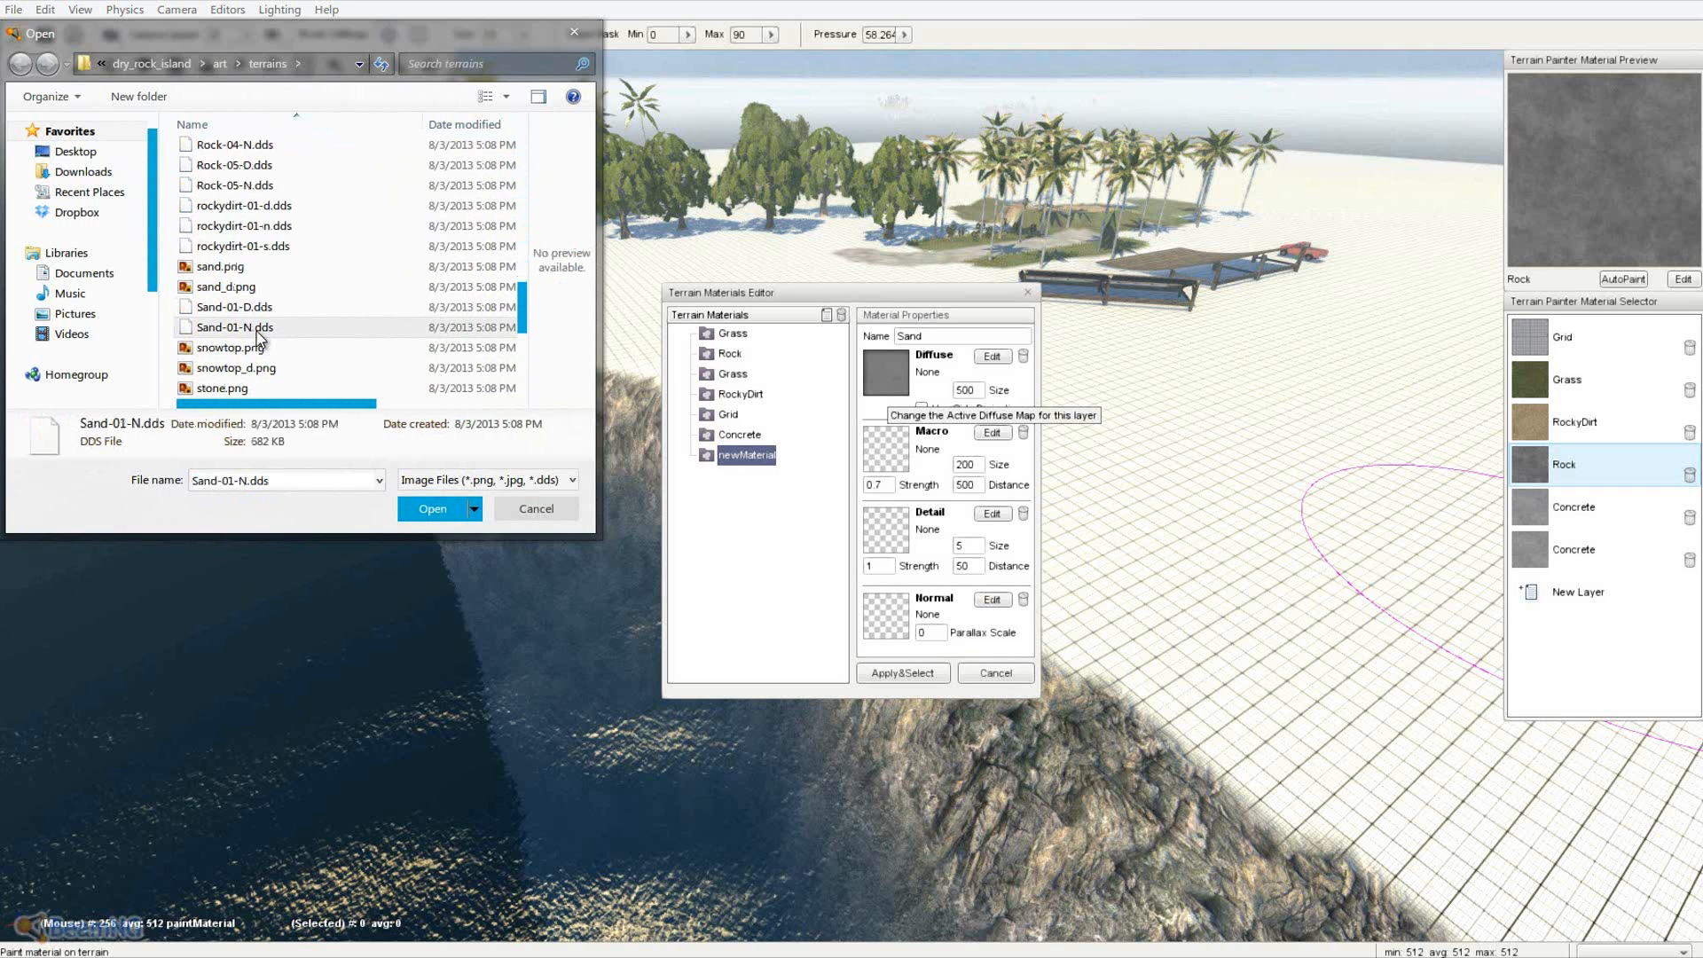
double_click(267, 328)
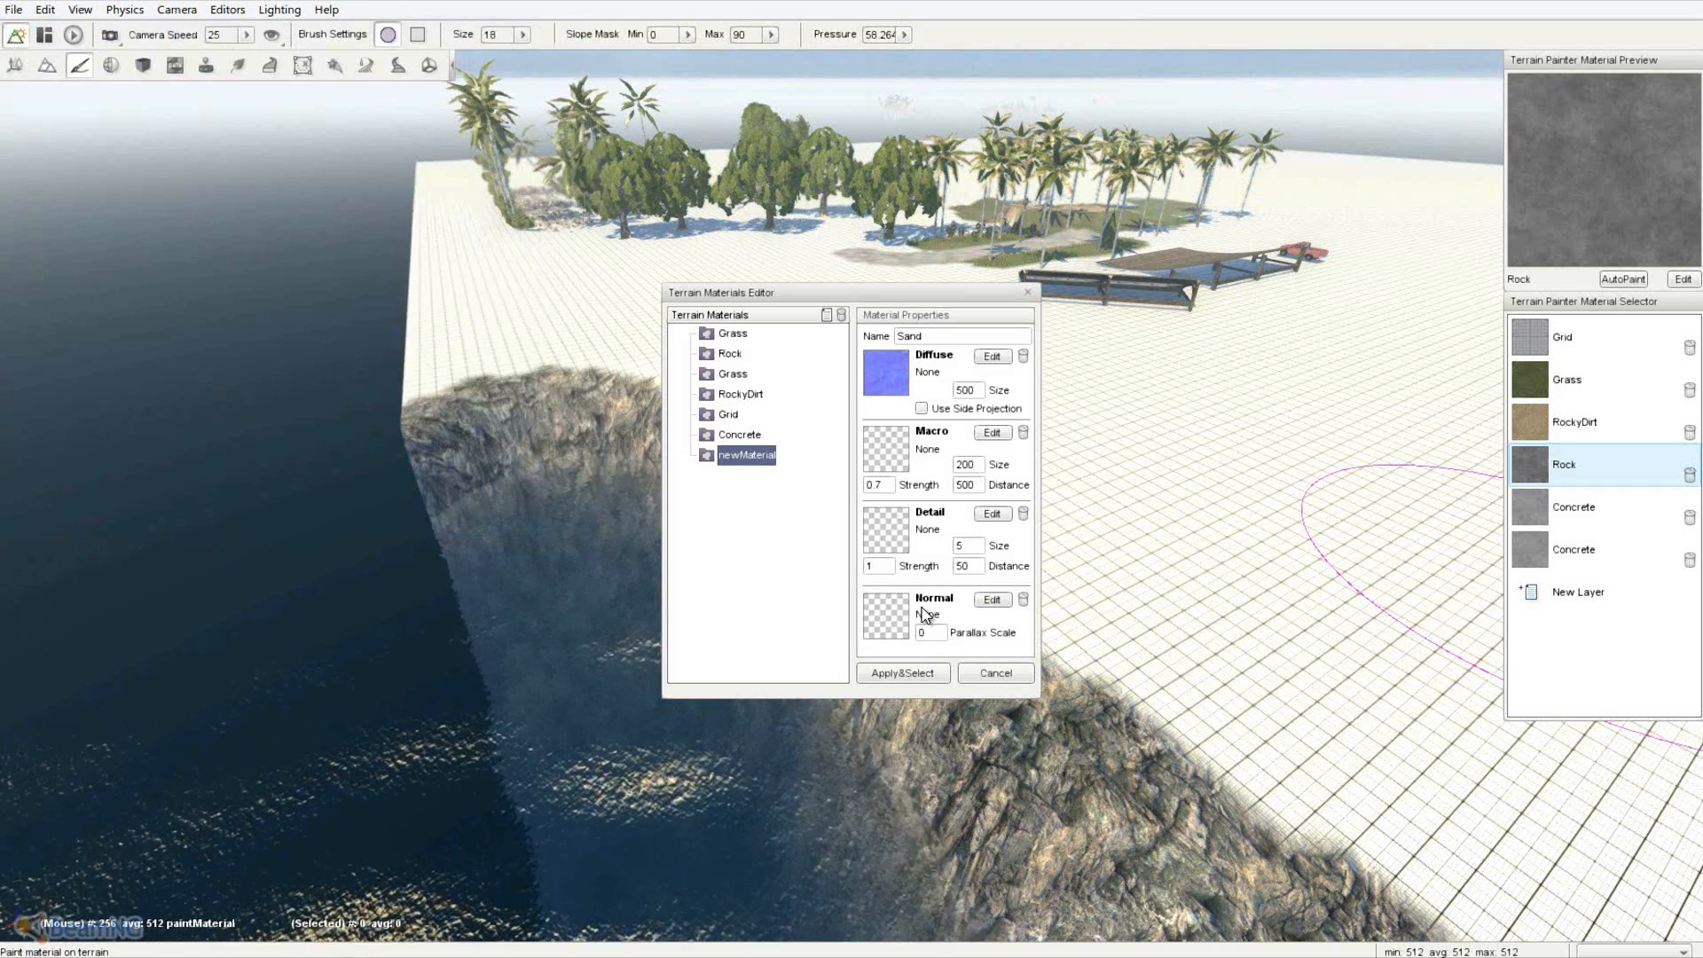
left_click(863, 601)
left_click(244, 330)
scroll(280, 384, "down", 5)
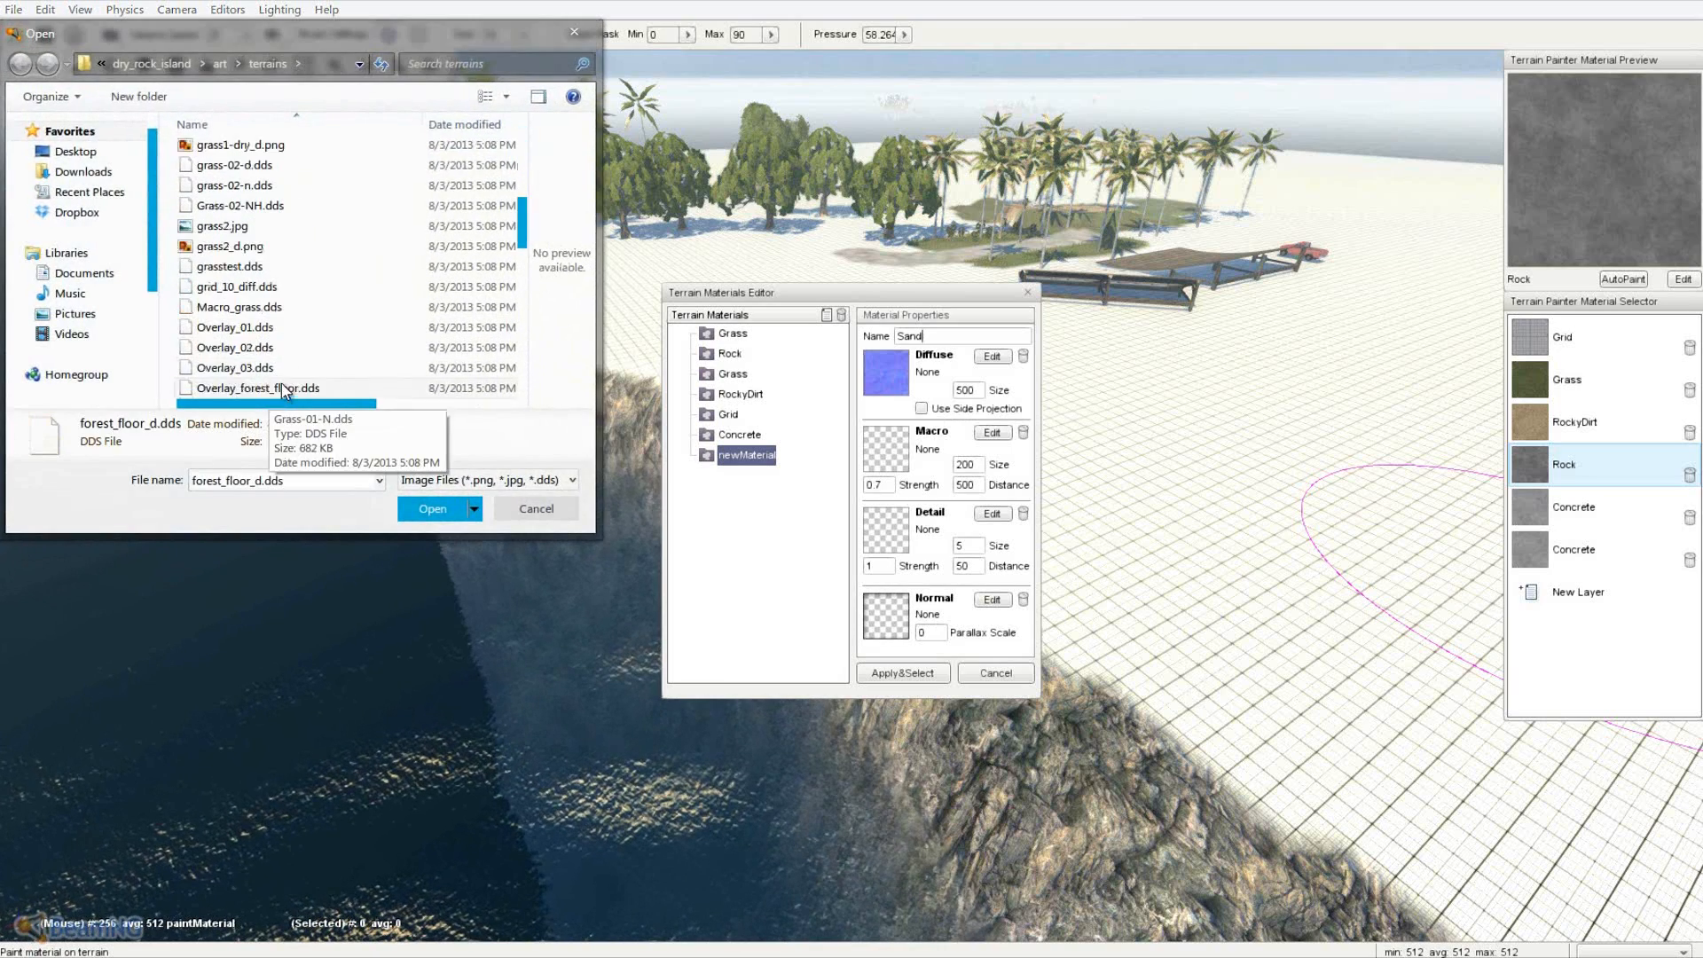
double_click(300, 328)
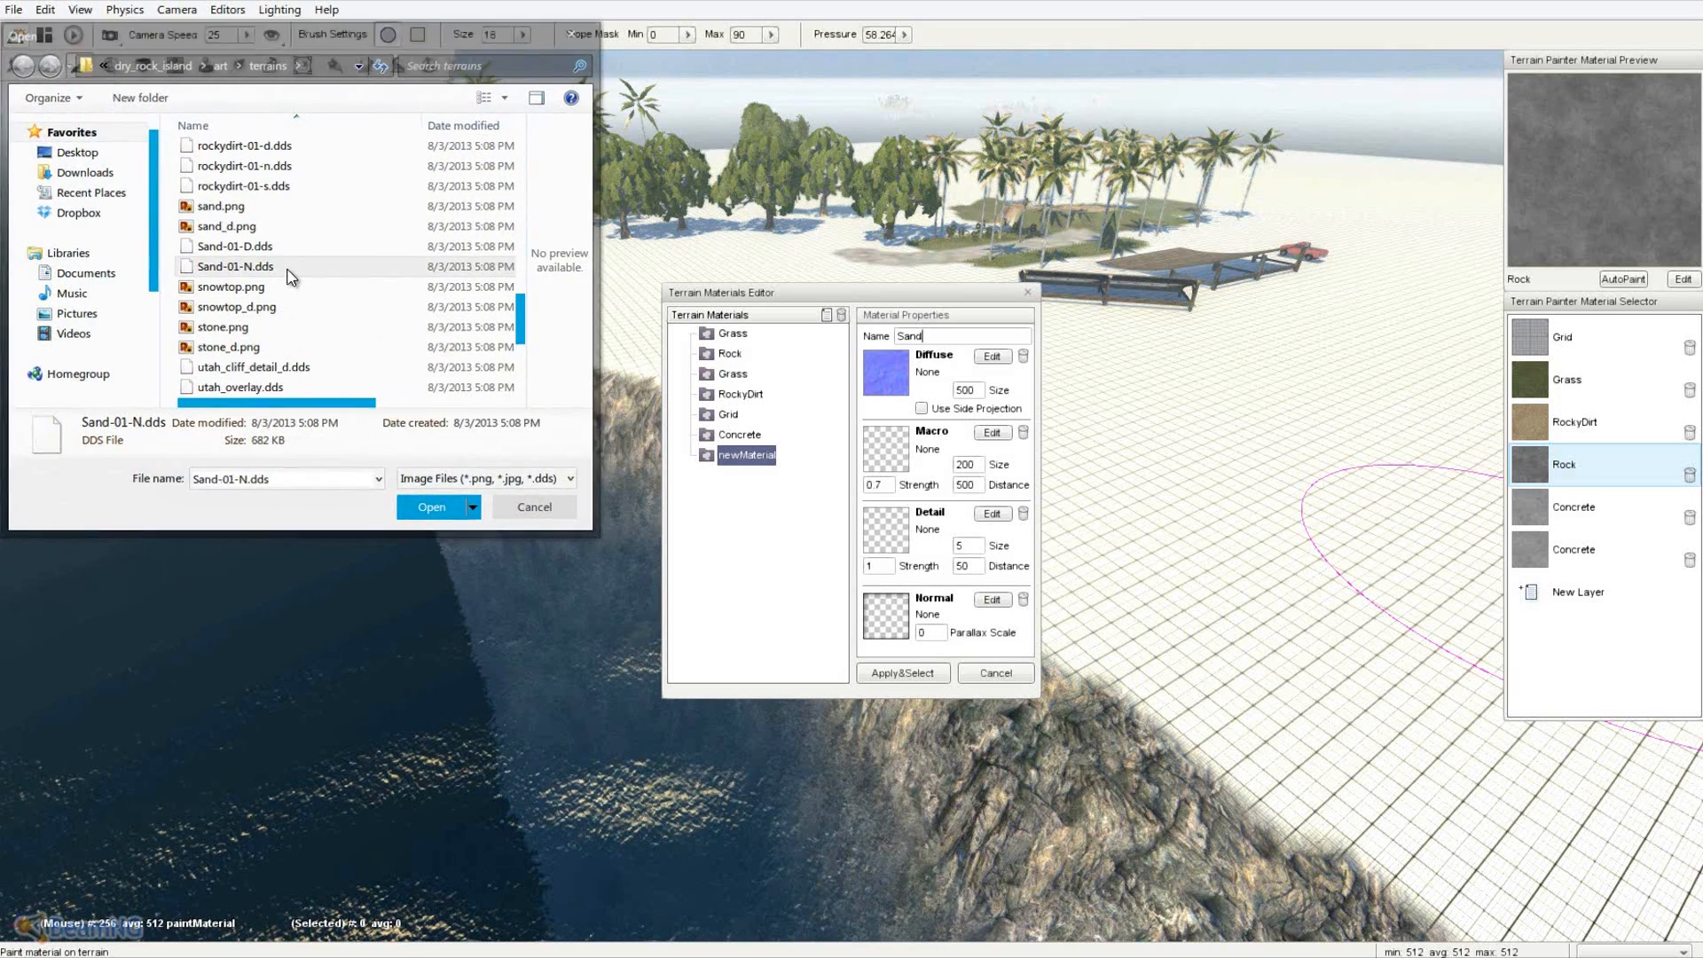
- Swap in another sand diffuse image and a grey detail texture, then Apply&Select the material
left_click(885, 380)
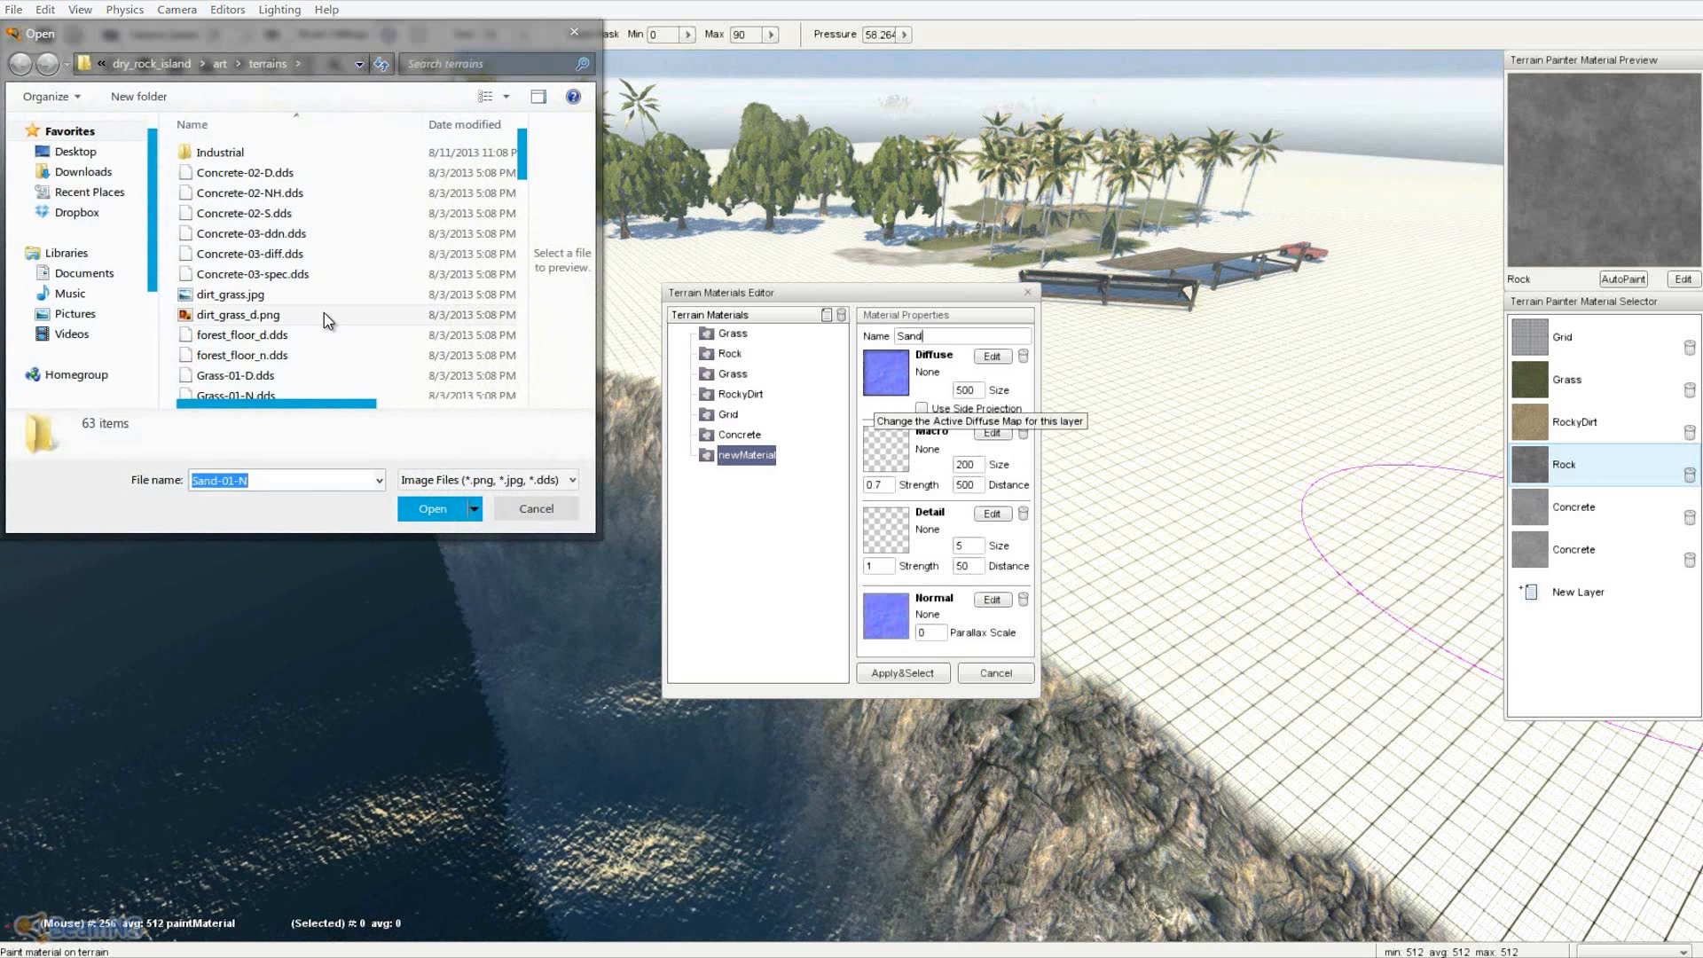
left_click(238, 315)
scroll(328, 319, "down", 8)
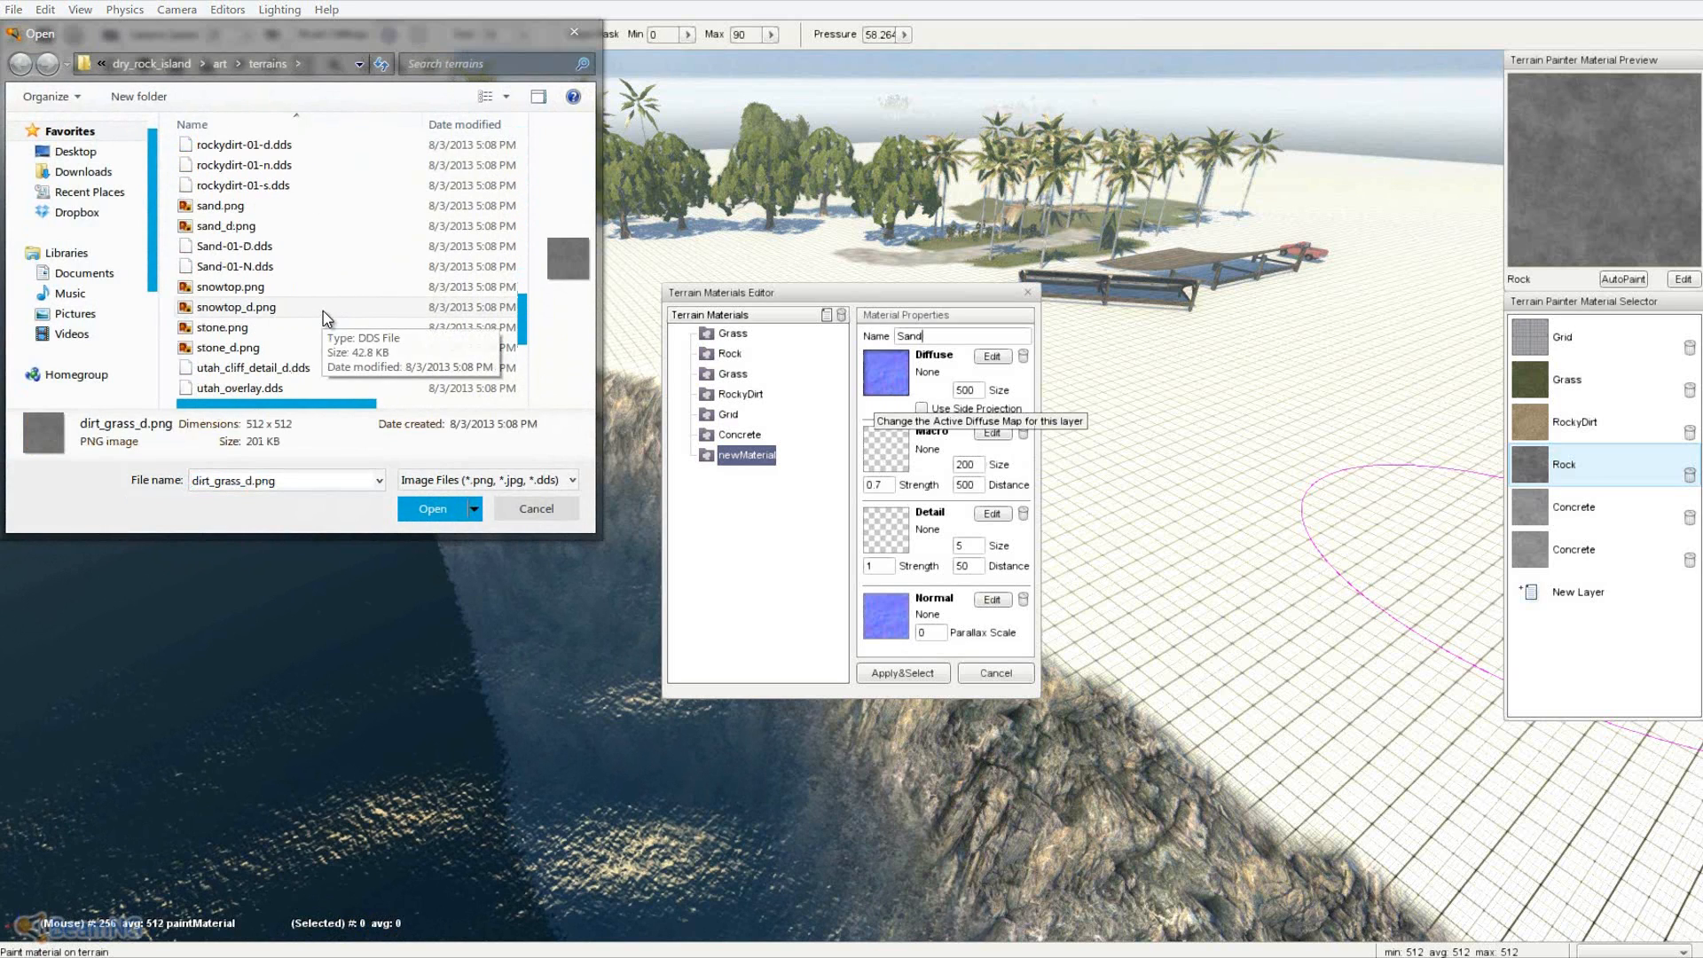
double_click(286, 210)
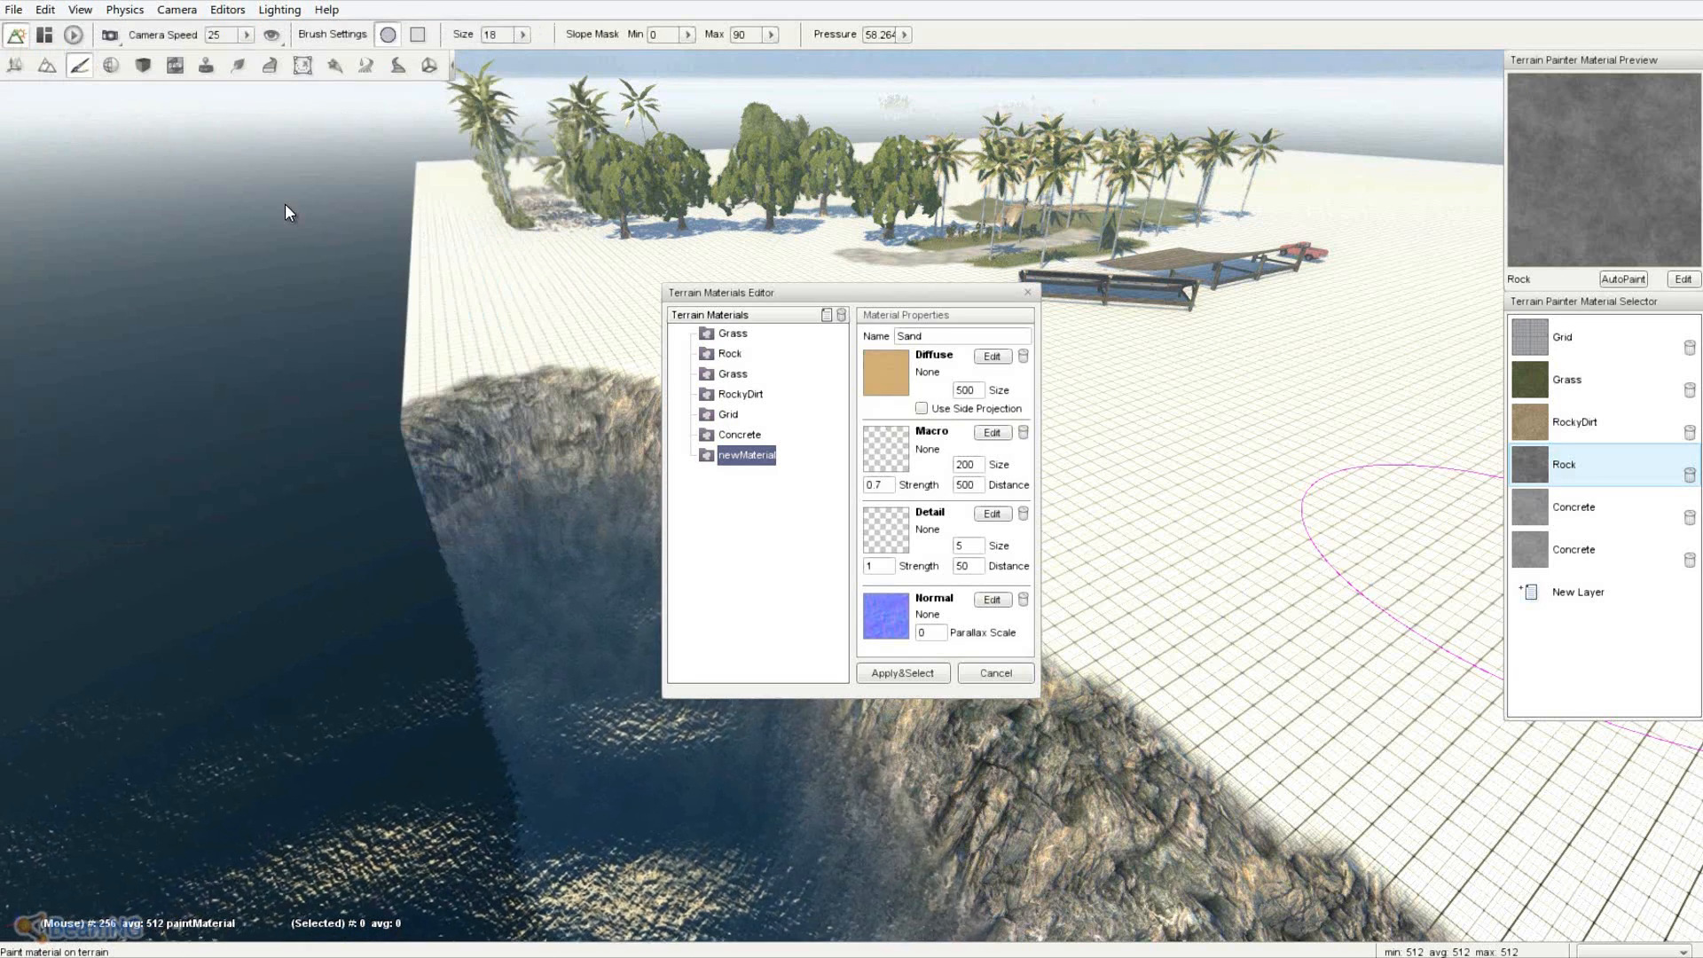
left_click(903, 528)
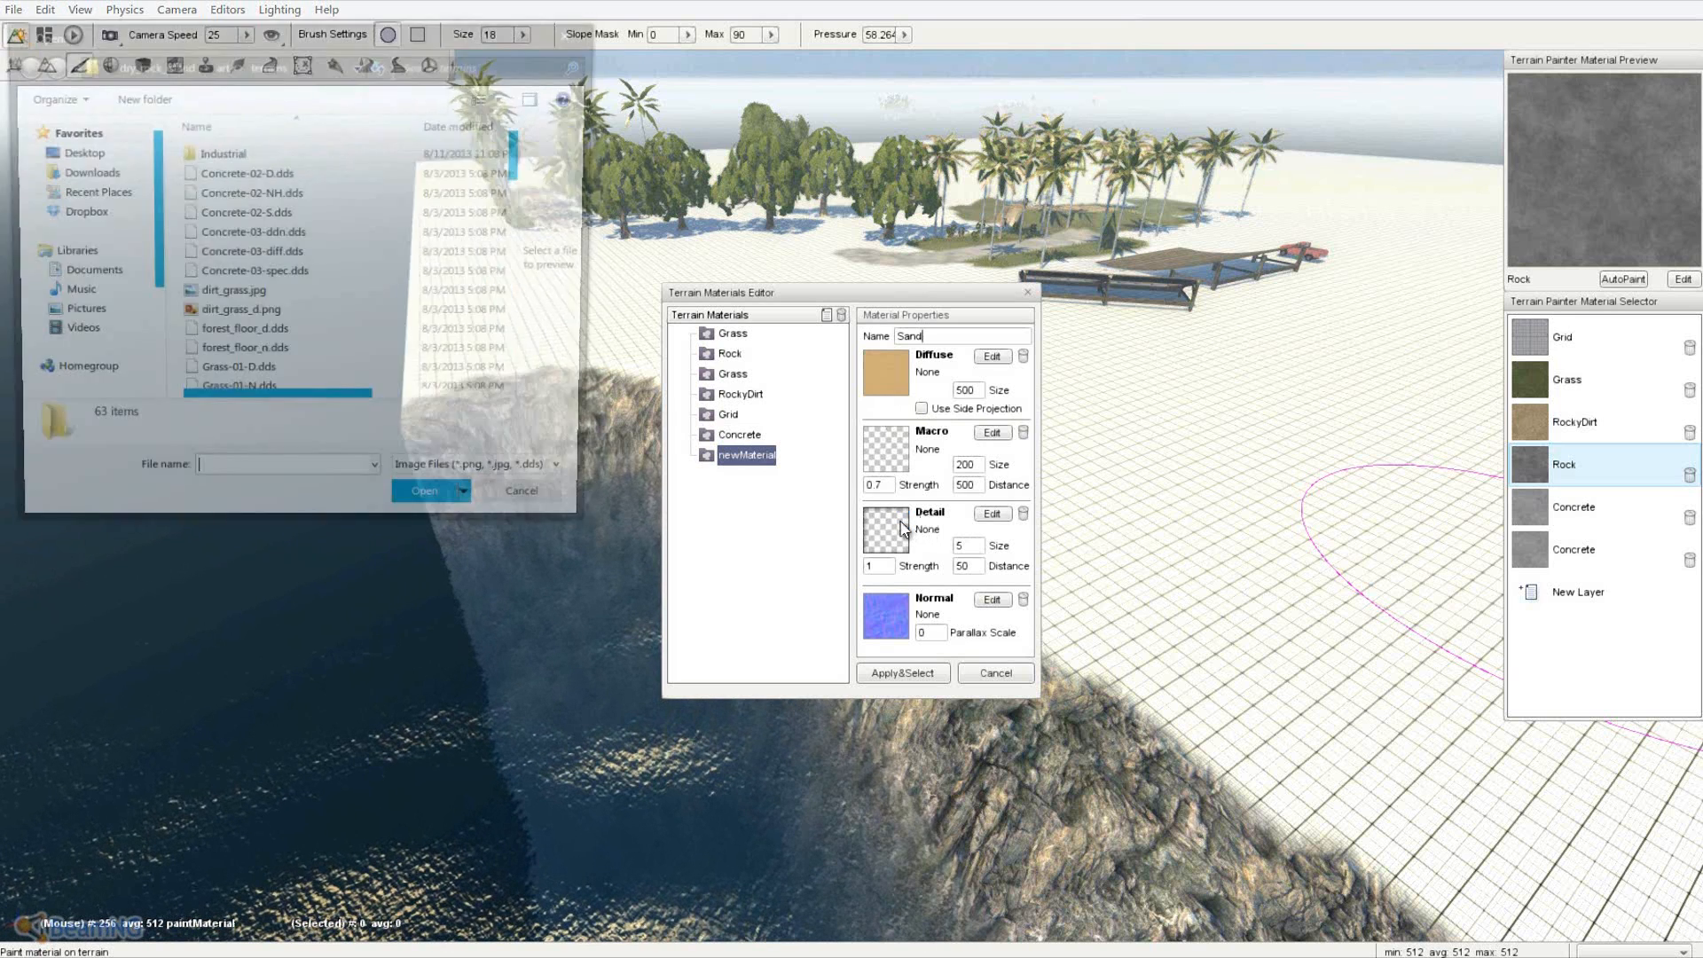
left_click(300, 255)
scroll(301, 260, "down", 3)
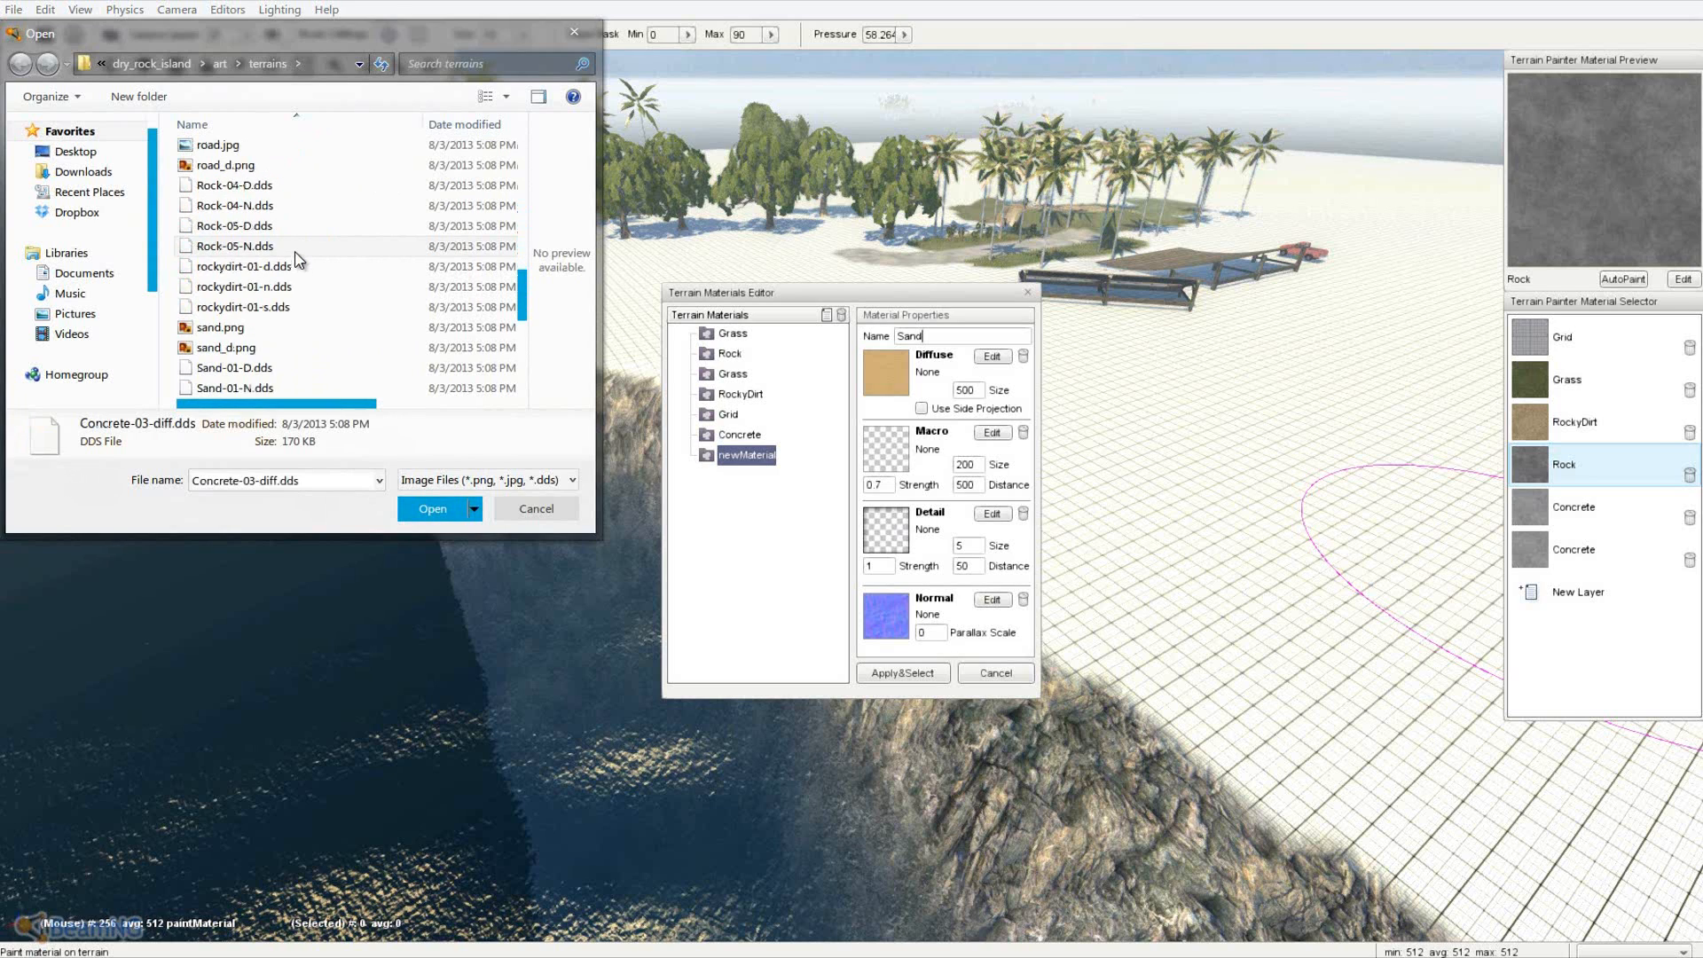
scroll(299, 258, "down", 1)
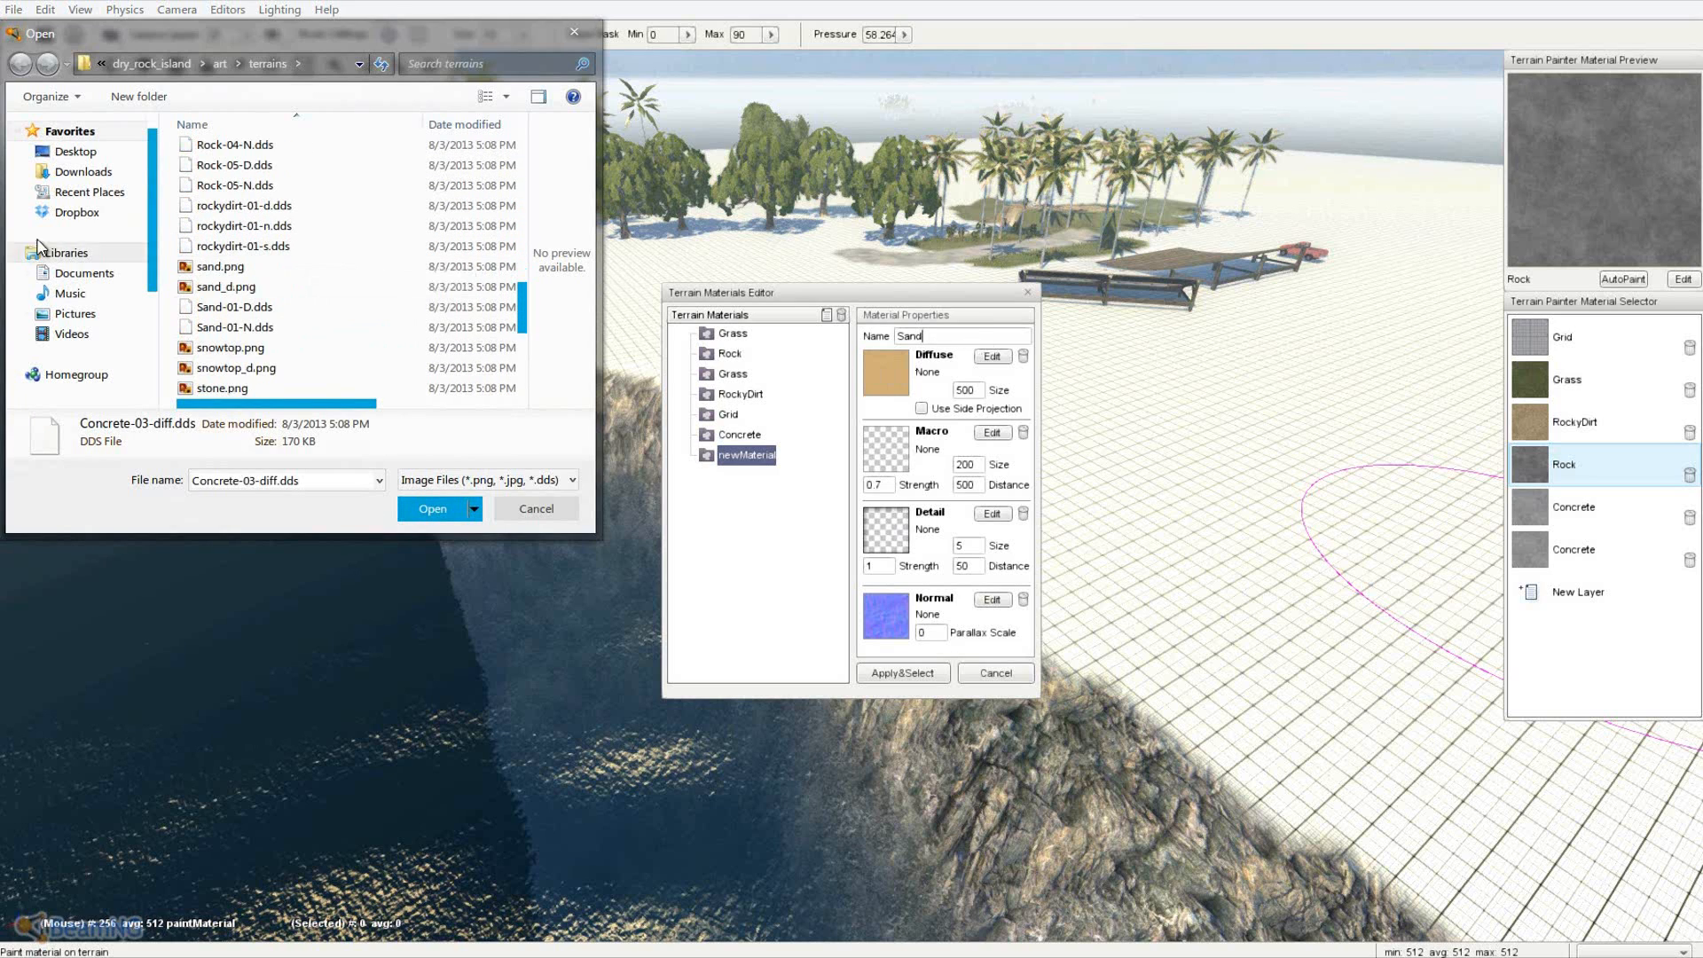
double_click(238, 308)
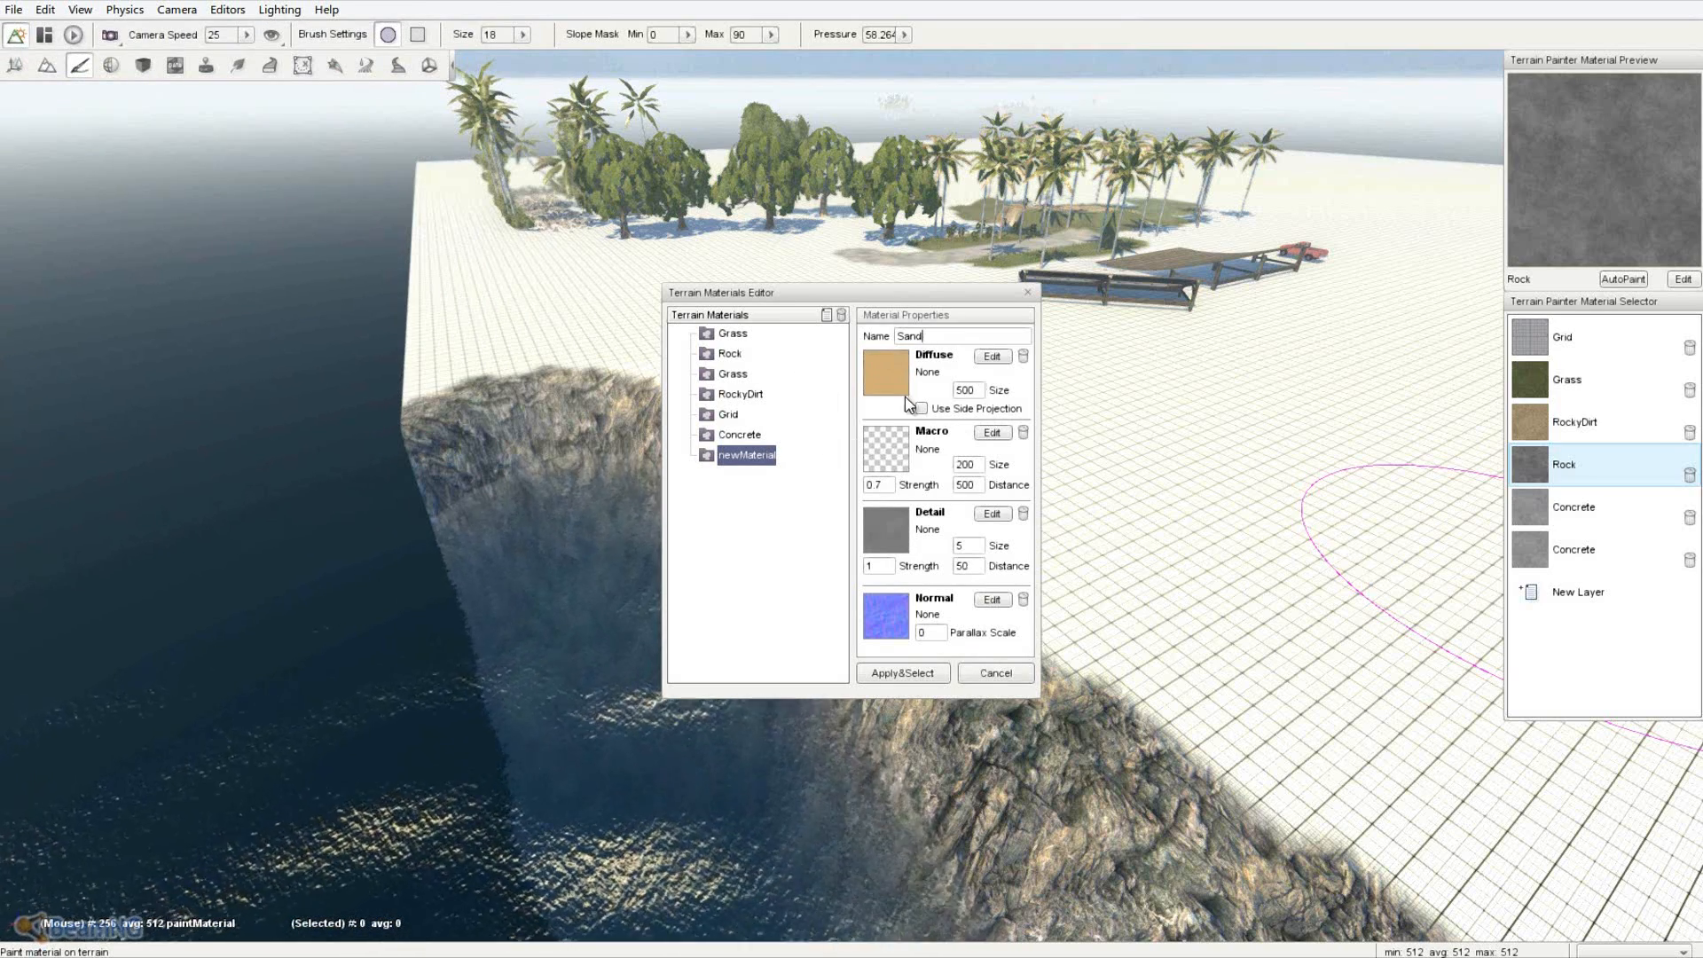
left_click(992, 356)
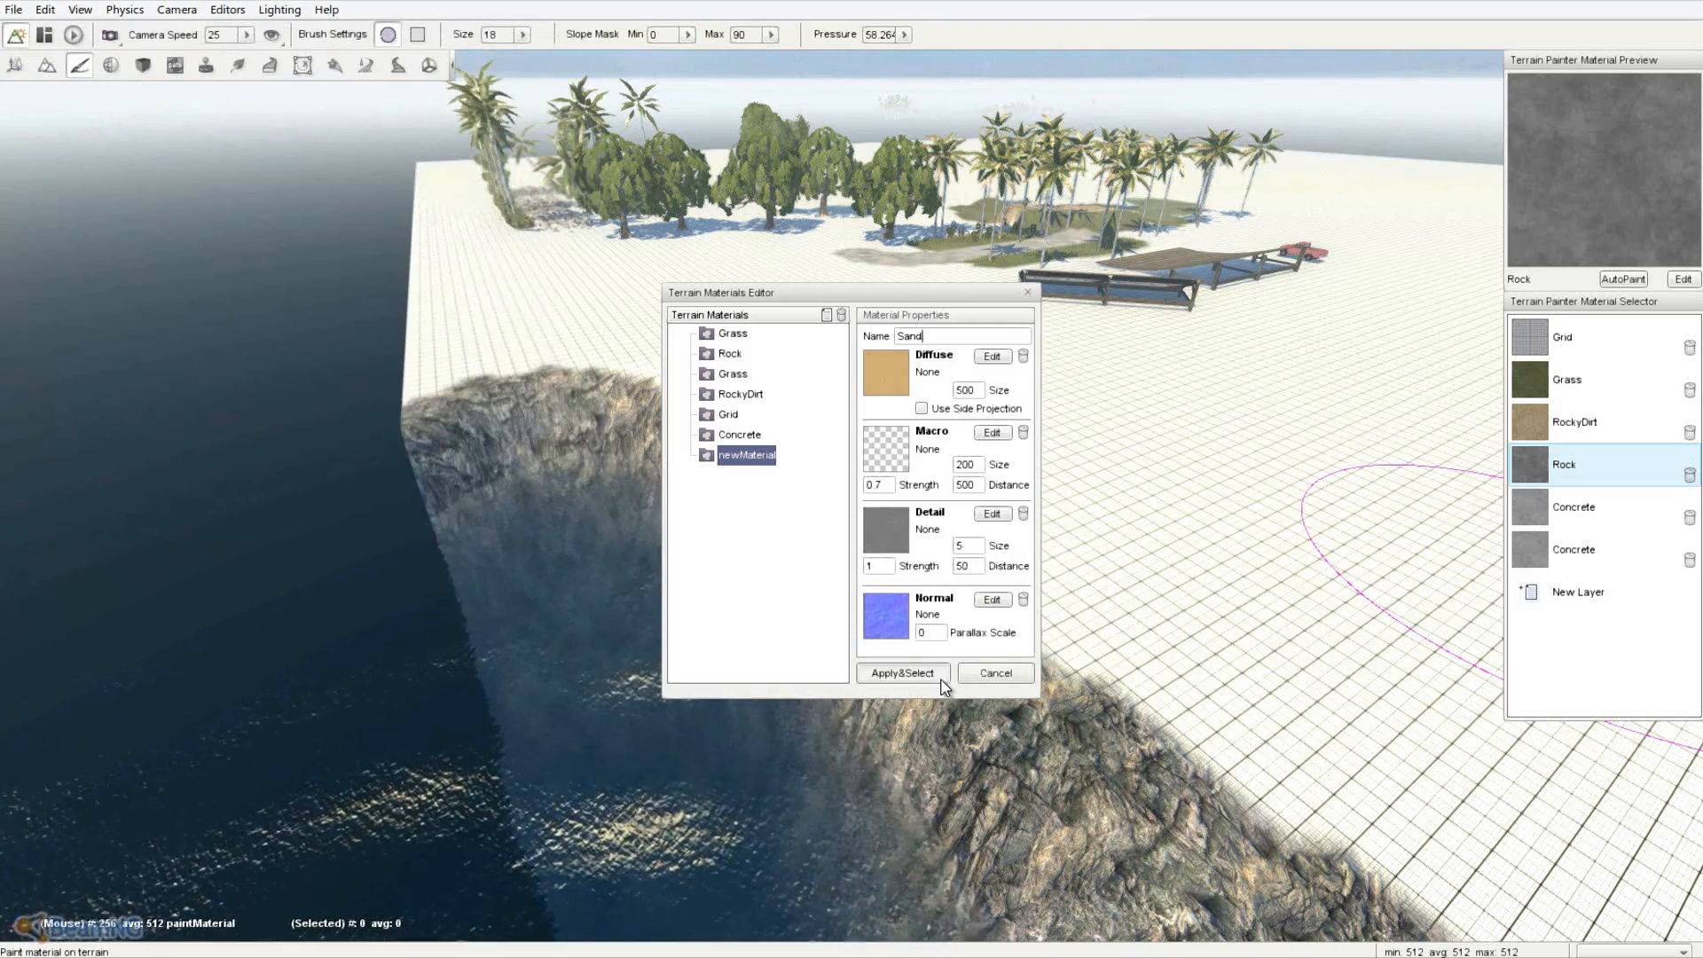
left_click(935, 675)
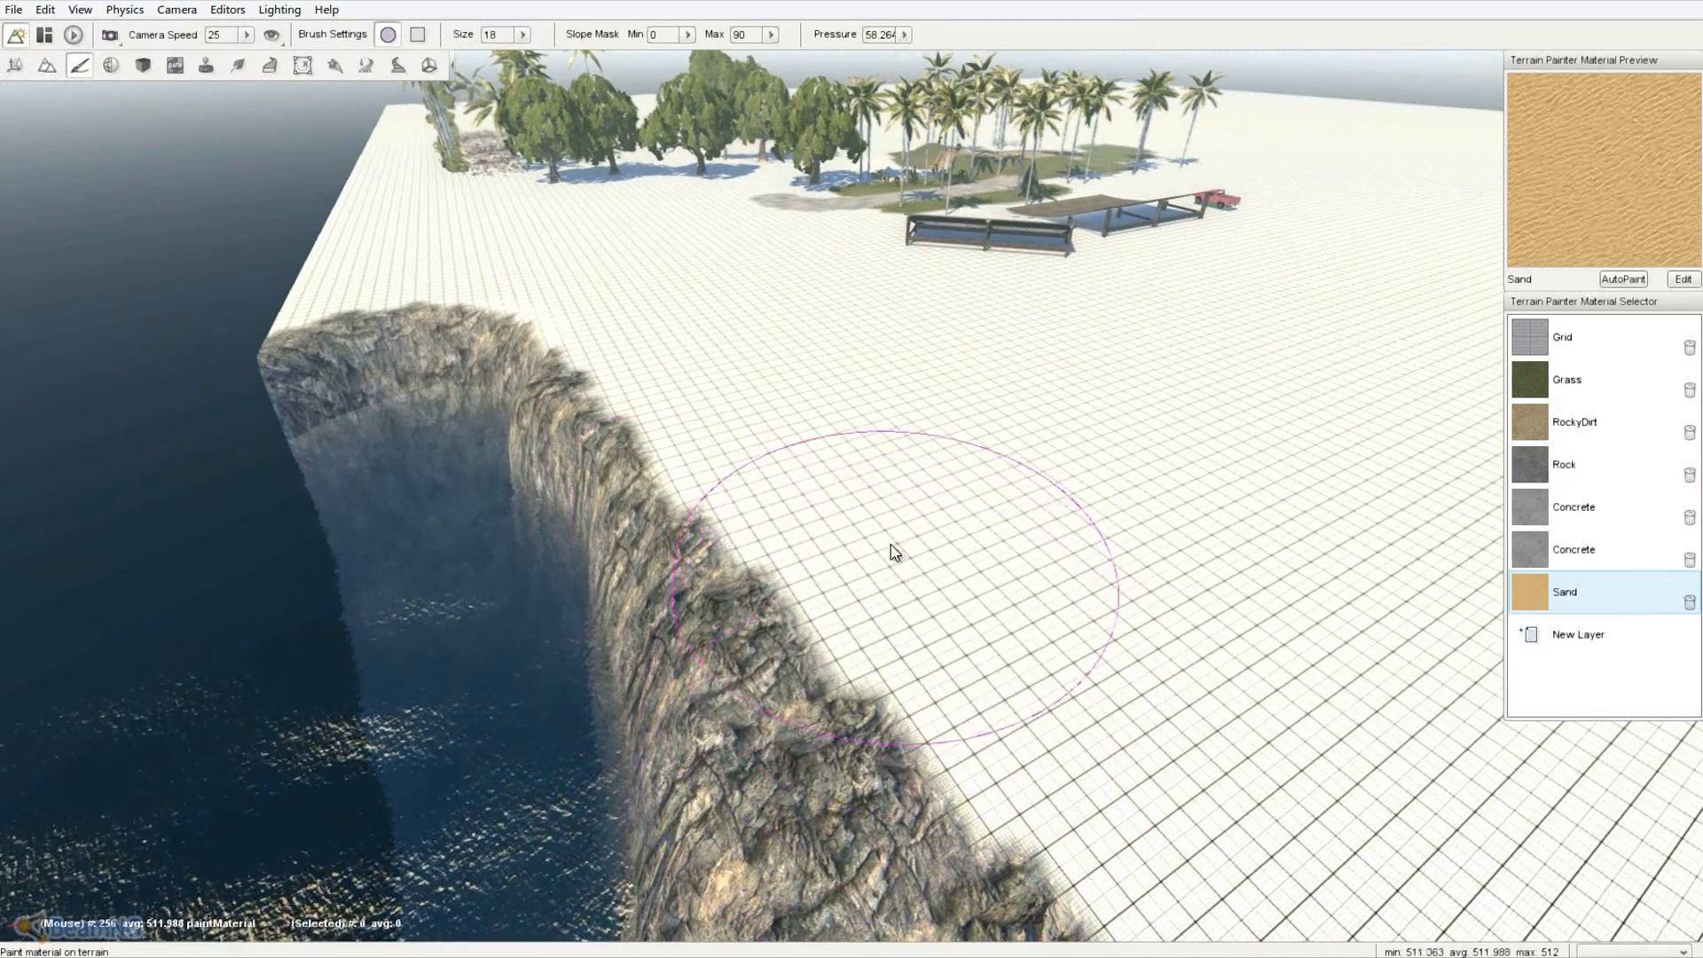
mouse_move(893, 551)
left_mouse_down()
mouse_move(818, 419)
mouse_move(681, 318)
left_mouse_up()
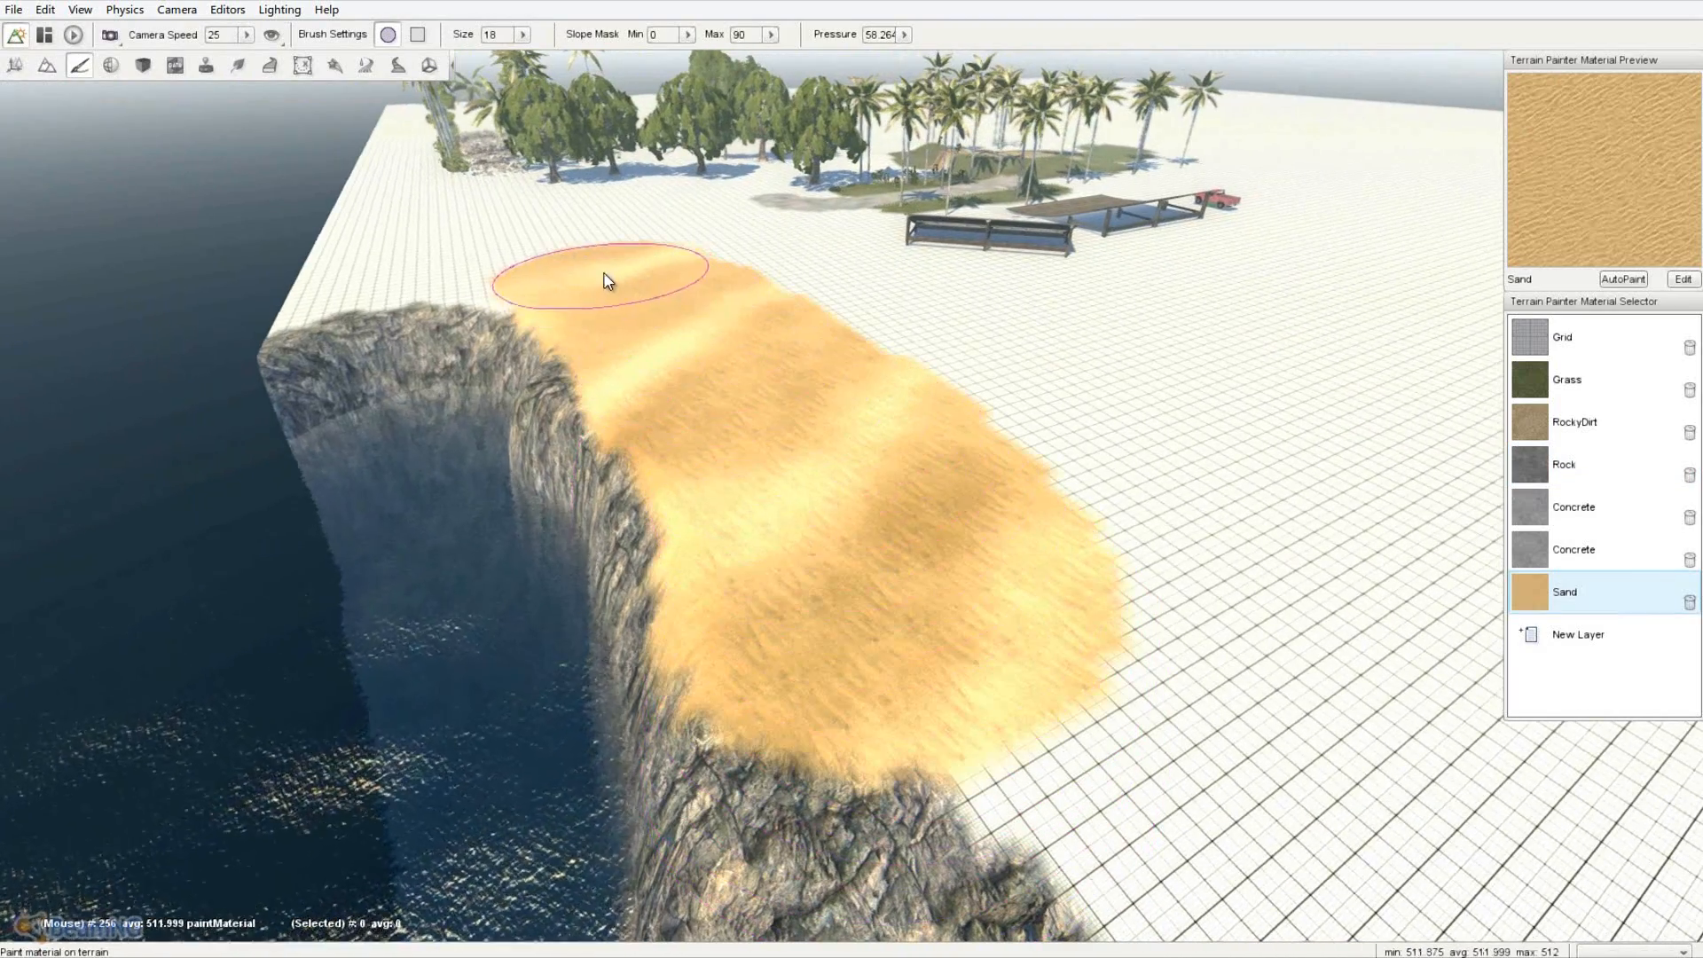
right_click_drag(609, 301, 585, 390)
left_click_drag(513, 313, 348, 372)
mouse_move(341, 381)
right_mouse_down()
mouse_move(864, 472)
mouse_move(236, 476)
right_mouse_up()
mouse_move(239, 483)
left_mouse_down()
mouse_move(528, 559)
mouse_move(787, 483)
left_mouse_up()
right_click_drag(787, 482, 856, 479)
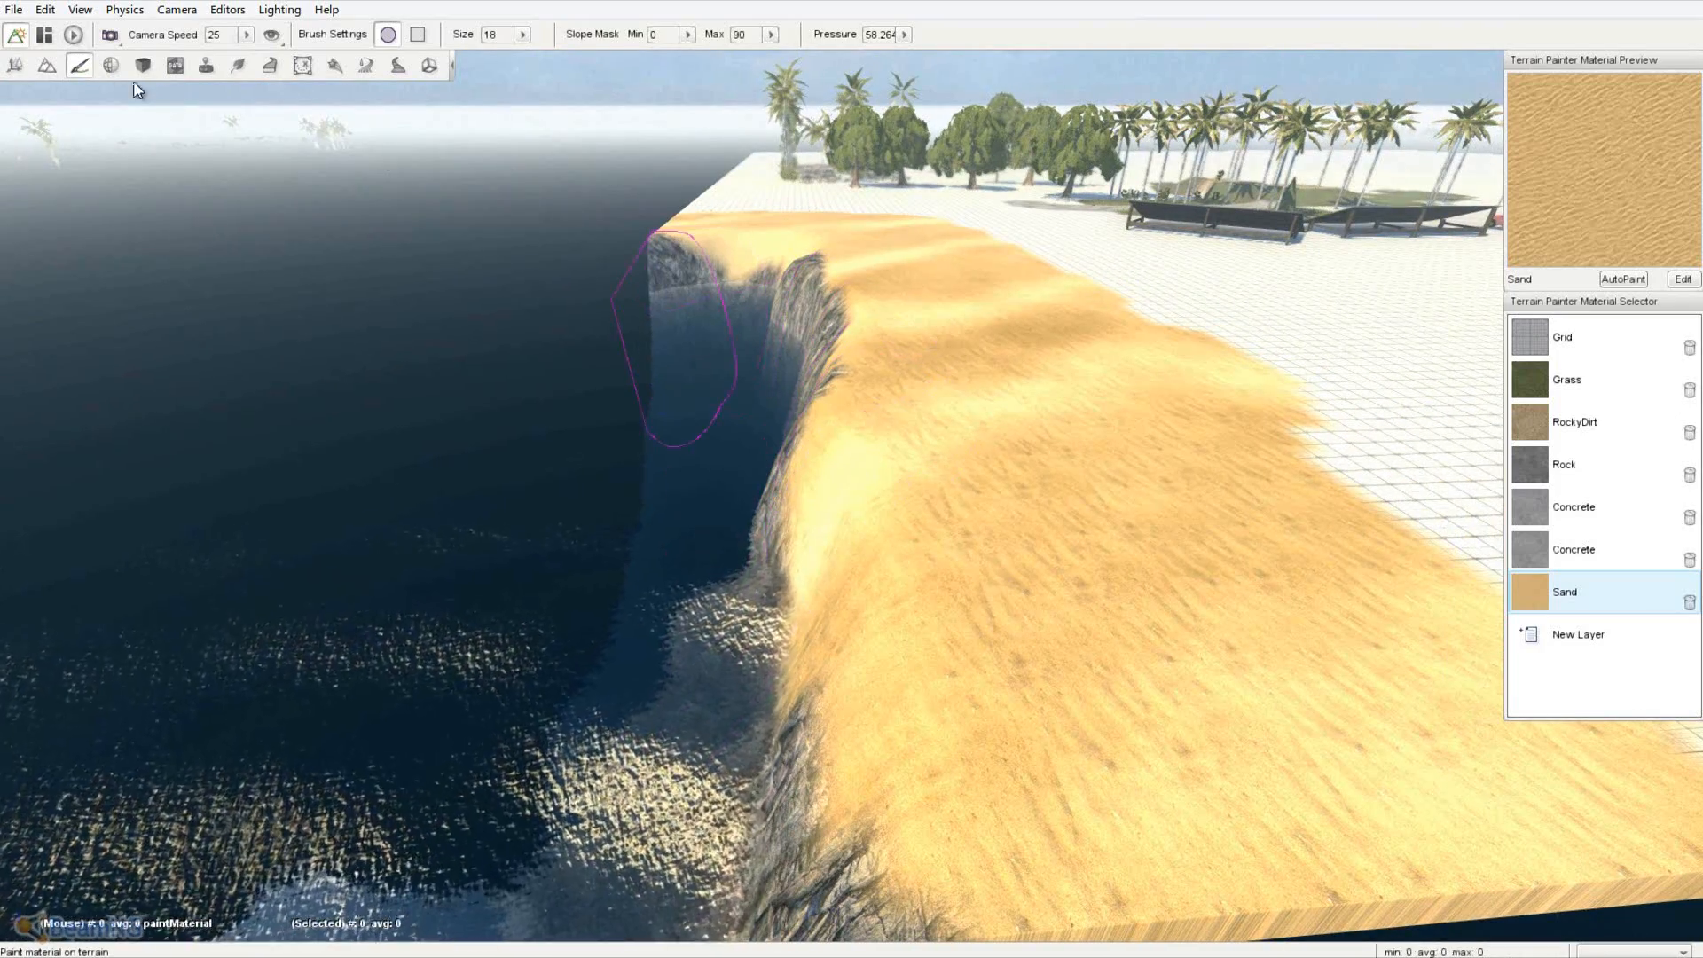
left_click(47, 65)
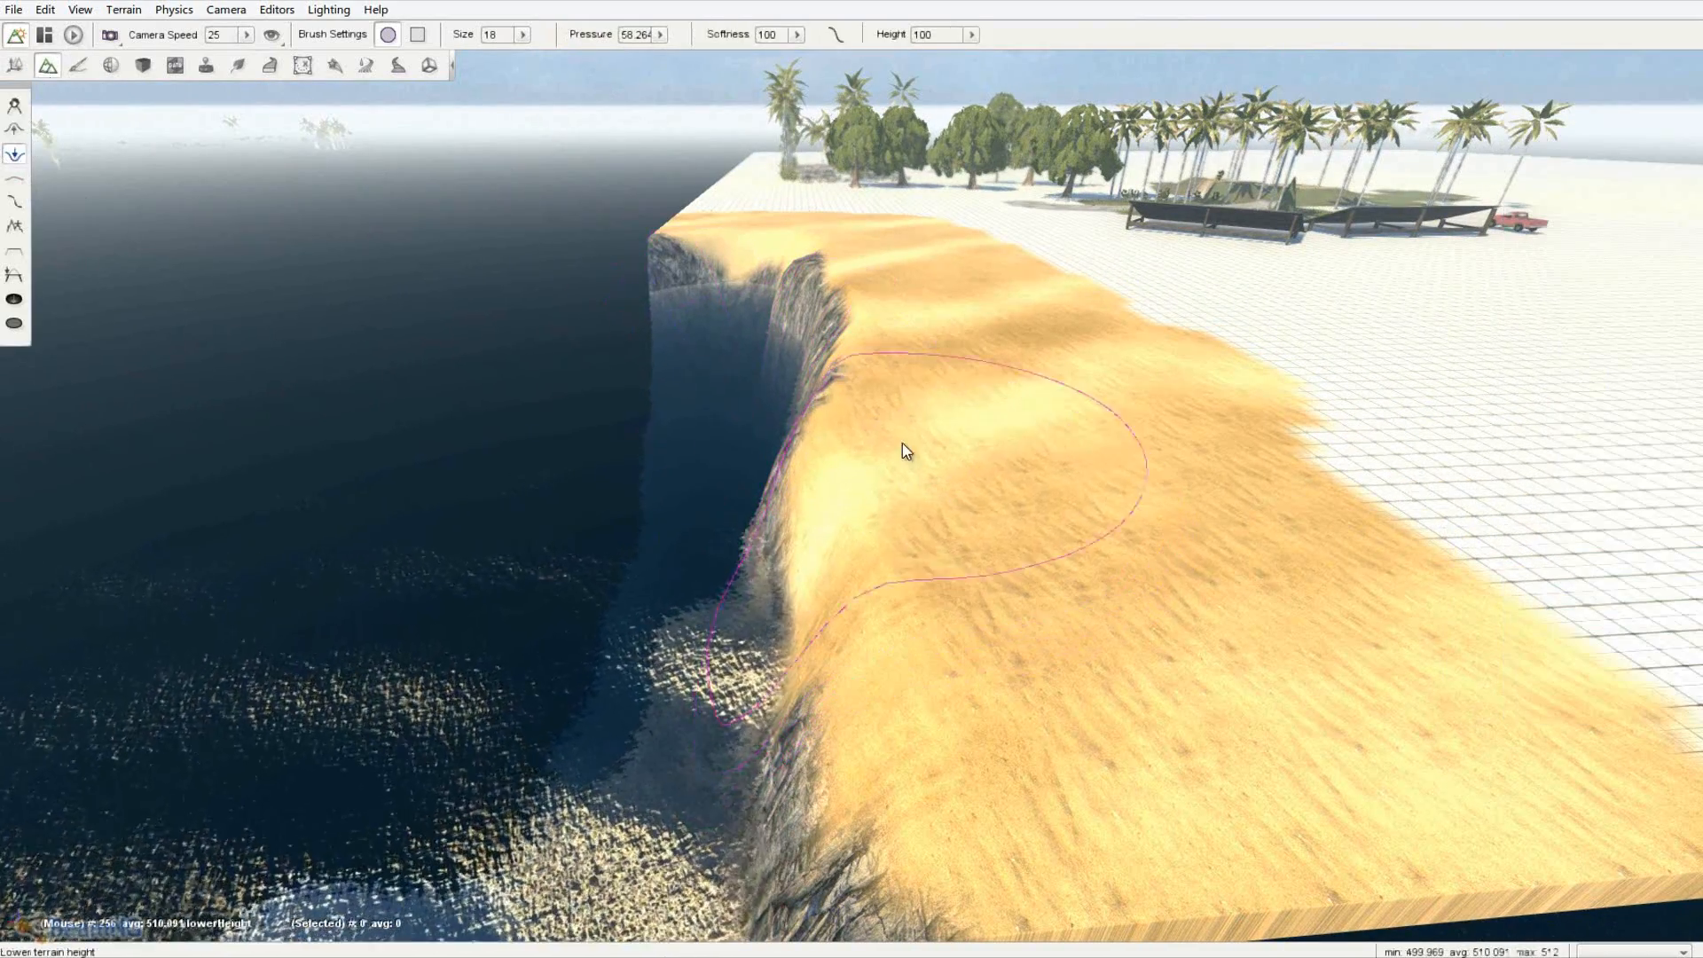
mouse_move(848, 408)
left_mouse_down()
mouse_move(867, 536)
mouse_move(940, 750)
mouse_move(974, 749)
mouse_move(1034, 701)
mouse_move(1041, 593)
mouse_move(1009, 455)
mouse_move(951, 362)
mouse_move(1003, 475)
mouse_move(905, 342)
mouse_move(889, 464)
left_mouse_up()
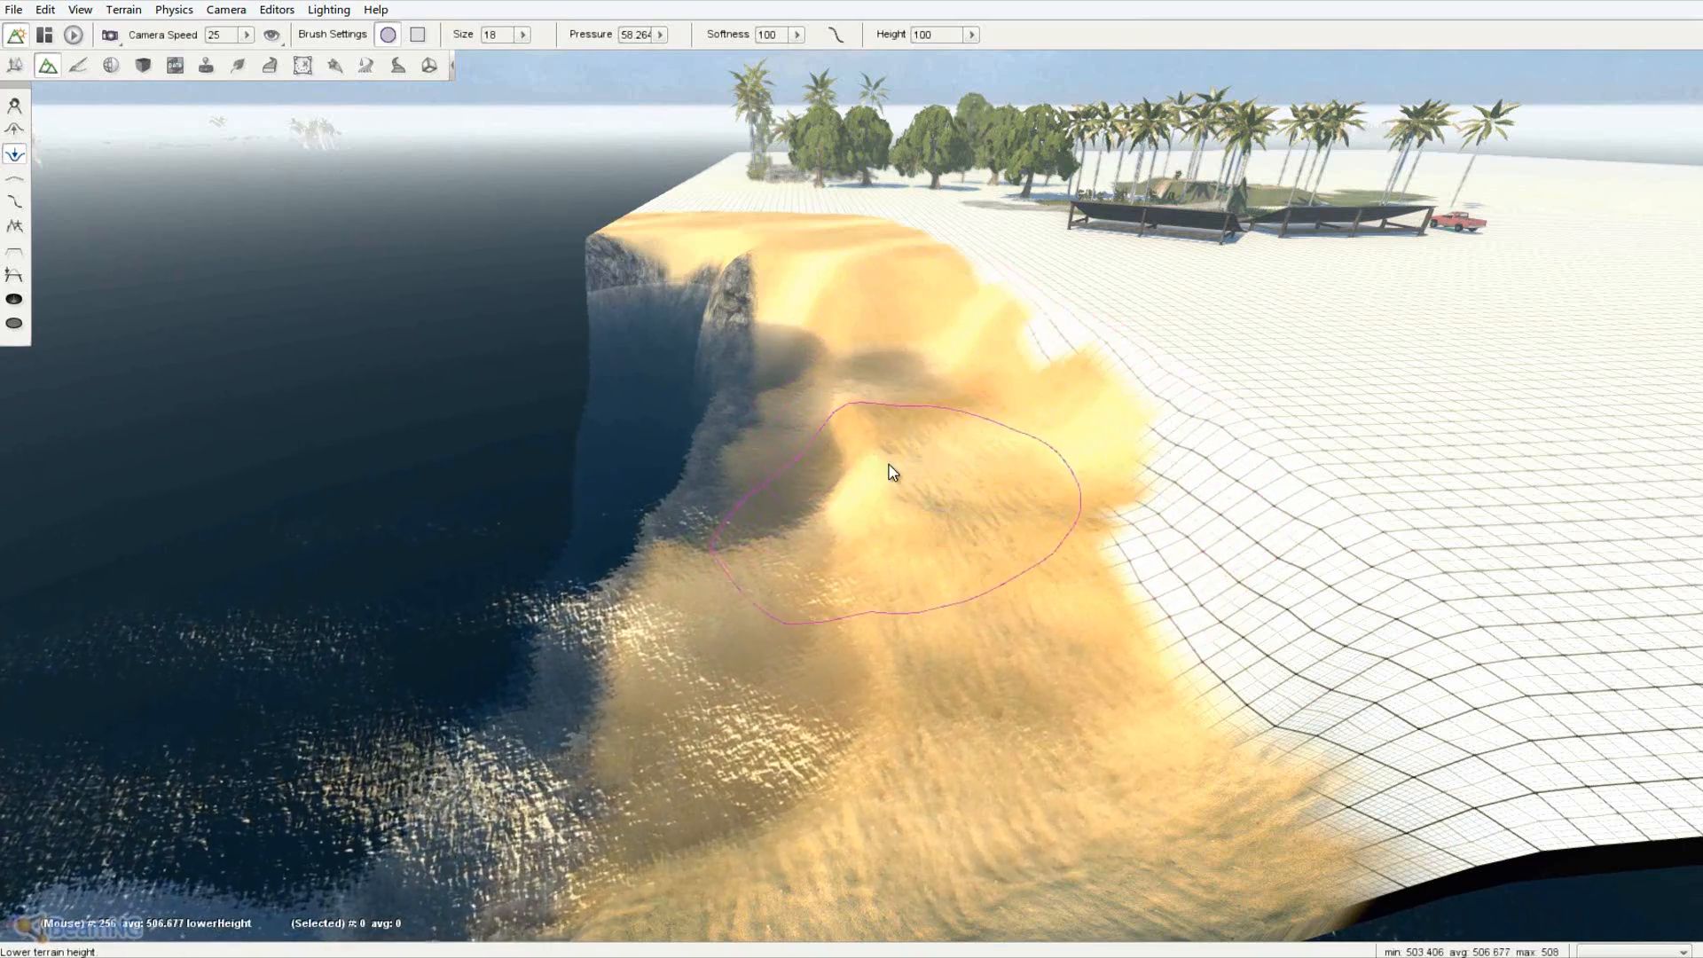
key("d")
key("s")
key("w")
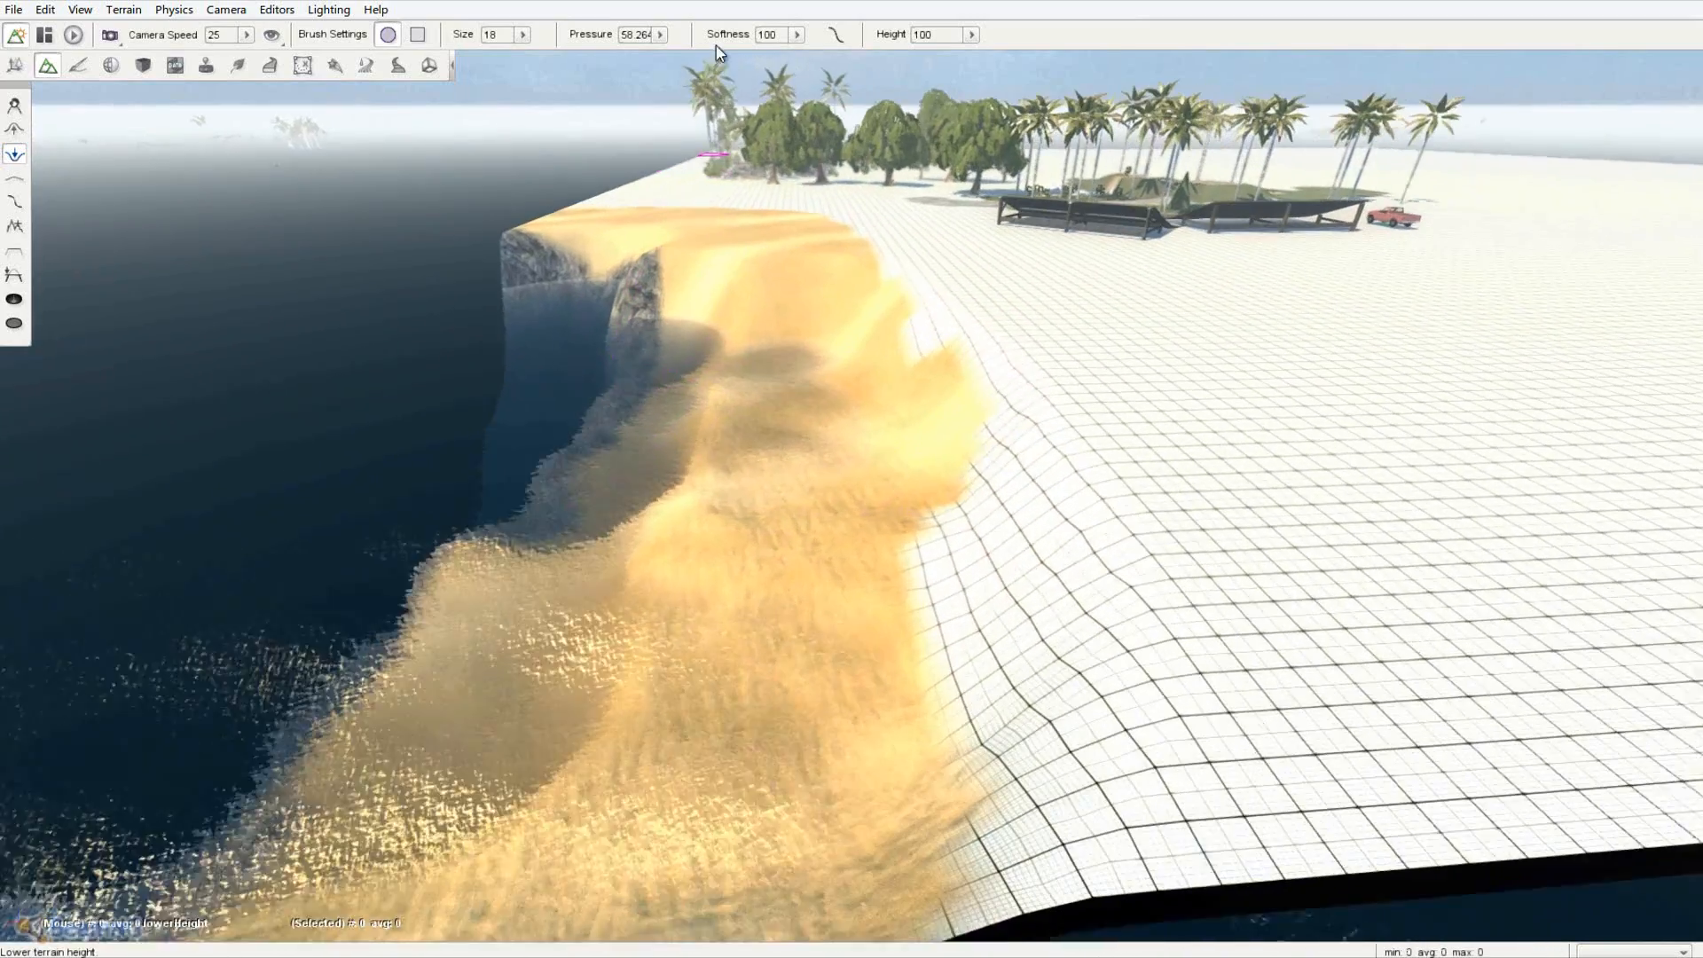
key("w")
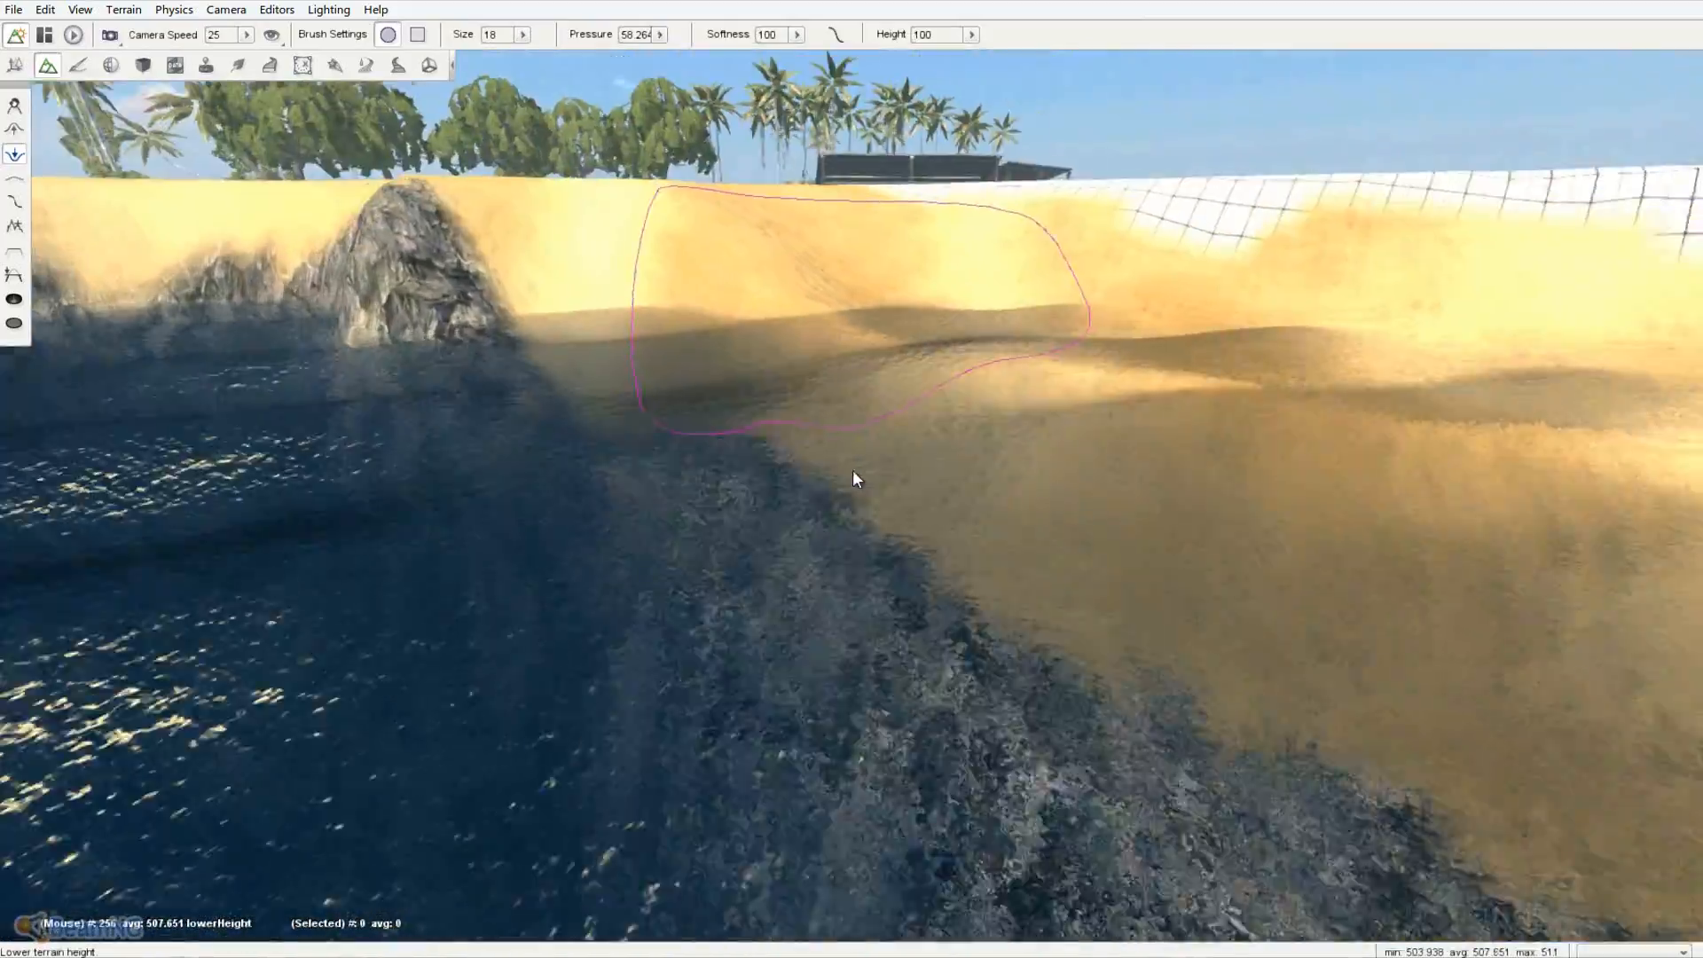
right_click_drag(854, 471, 733, 295)
key("s")
key("w")
- Use the Forest Editor's Erase tool to brush away the trees, including the large one on the left
left_click(241, 67)
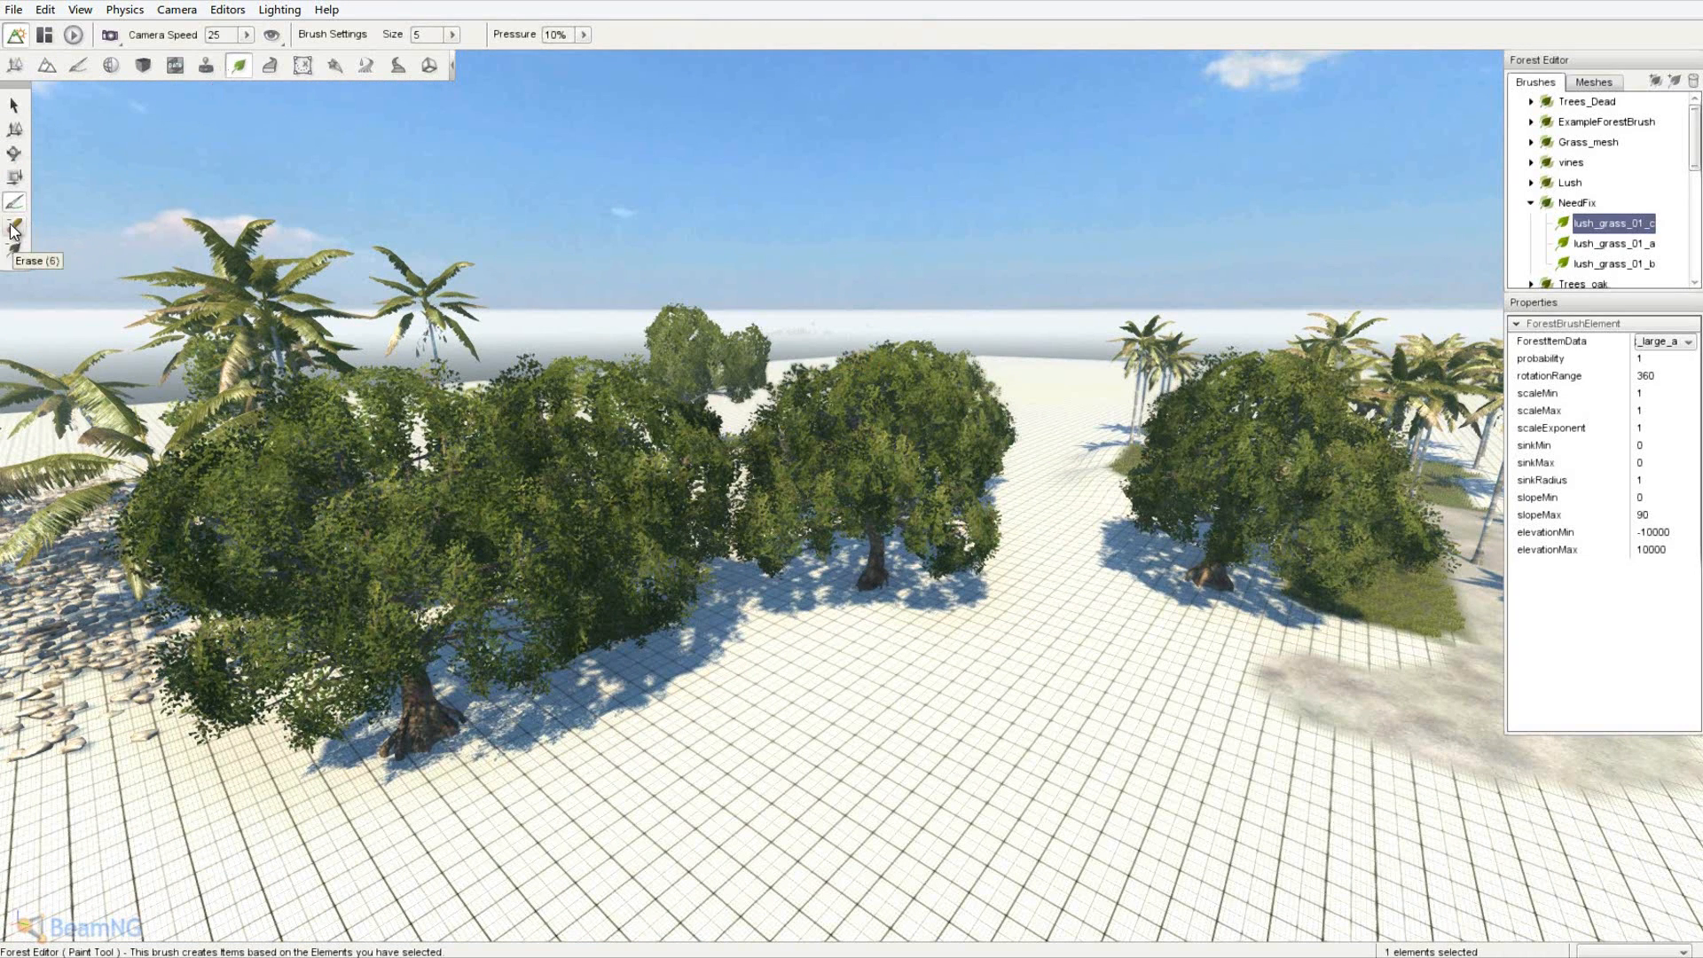
key("d")
right_click_drag(74, 235, 854, 478)
mouse_move(856, 387)
left_mouse_down()
mouse_move(573, 362)
mouse_move(423, 401)
left_mouse_up()
key("a")
right_click_drag(423, 401, 850, 470)
- Erase the palm cluster, central trees, bush and the last palm with its nearby rocks
key("a")
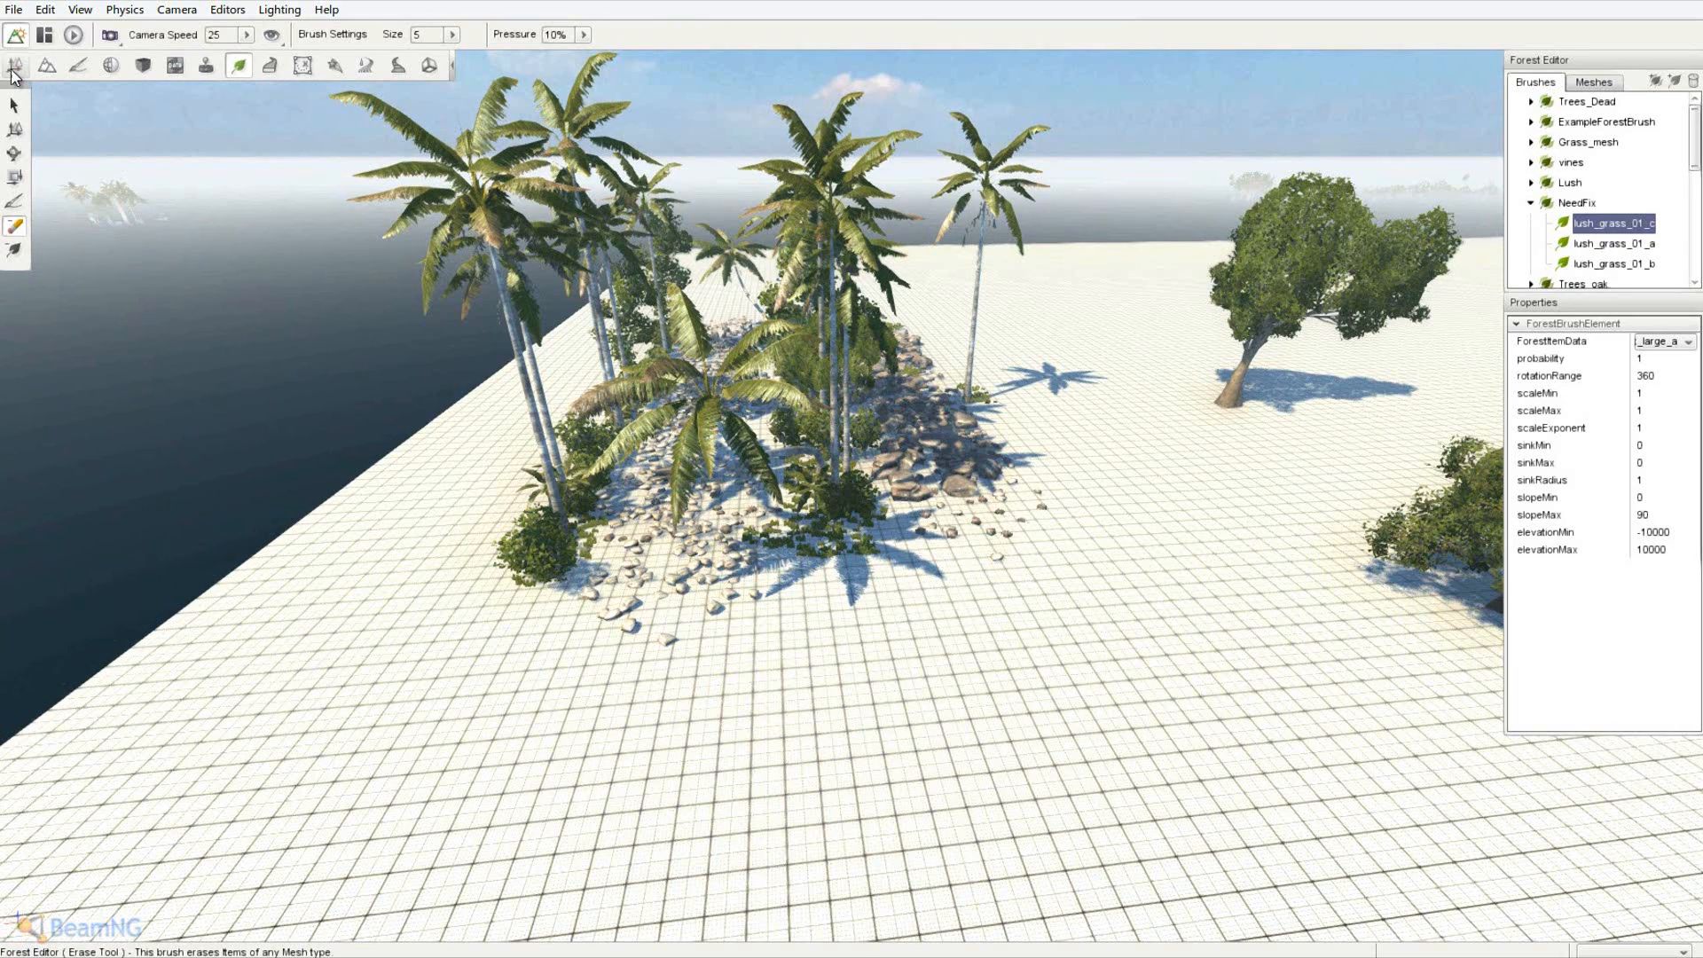
key("w")
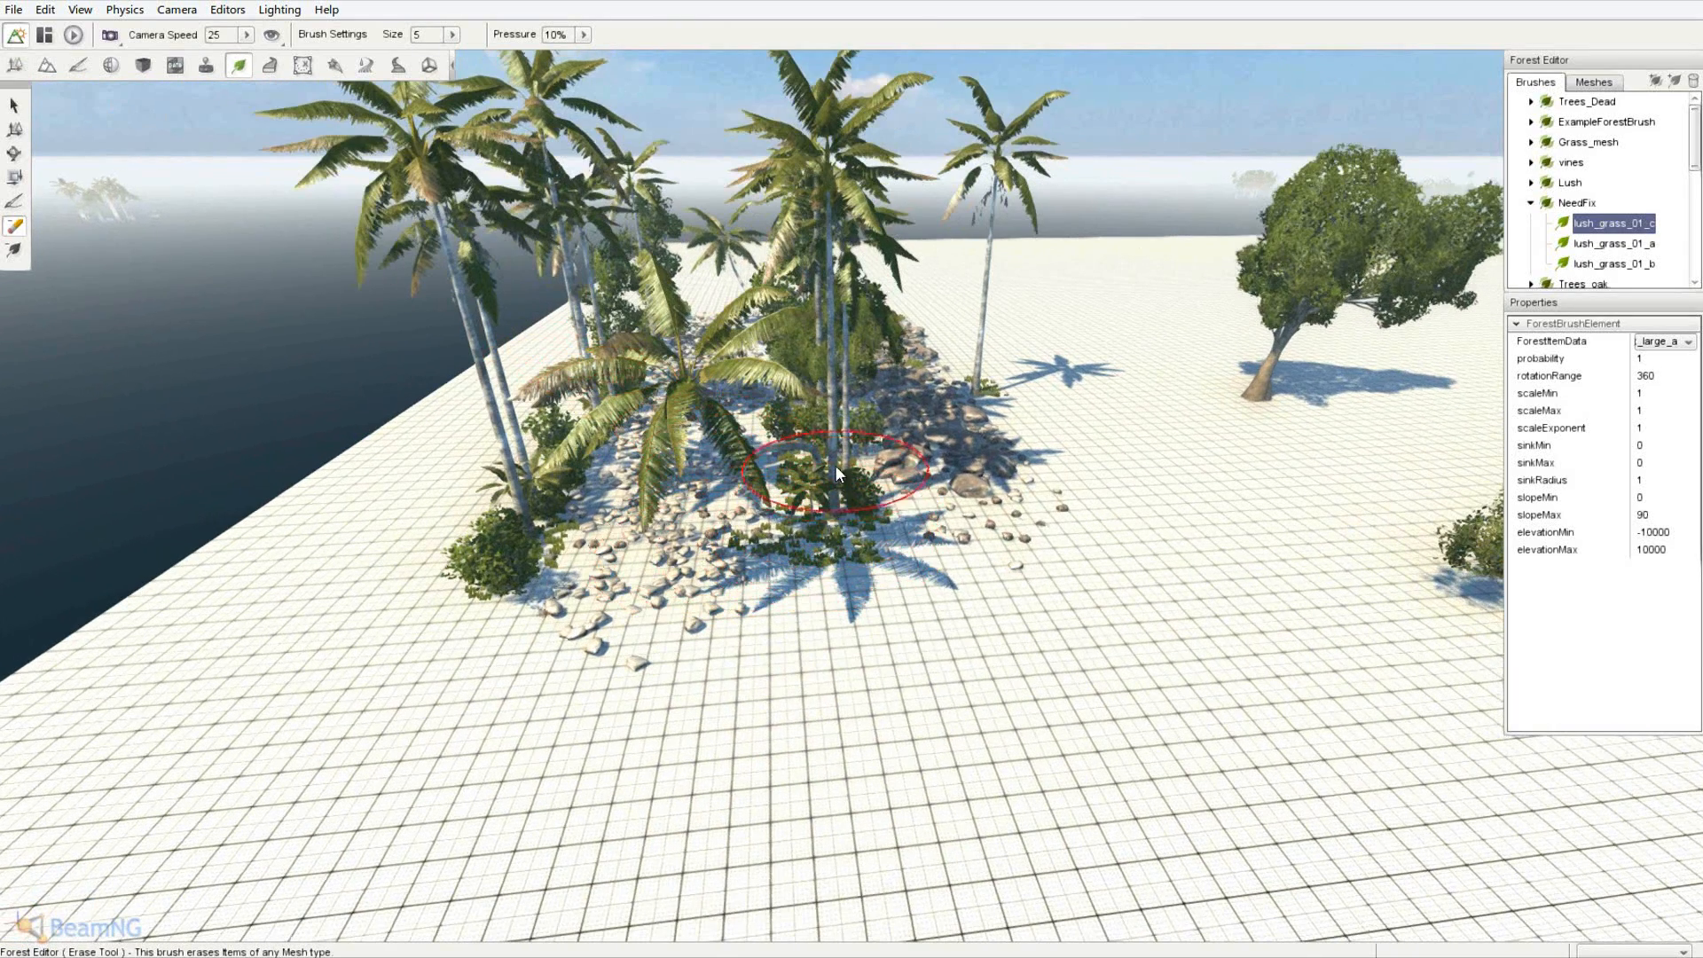
left_click_drag(567, 530, 541, 516)
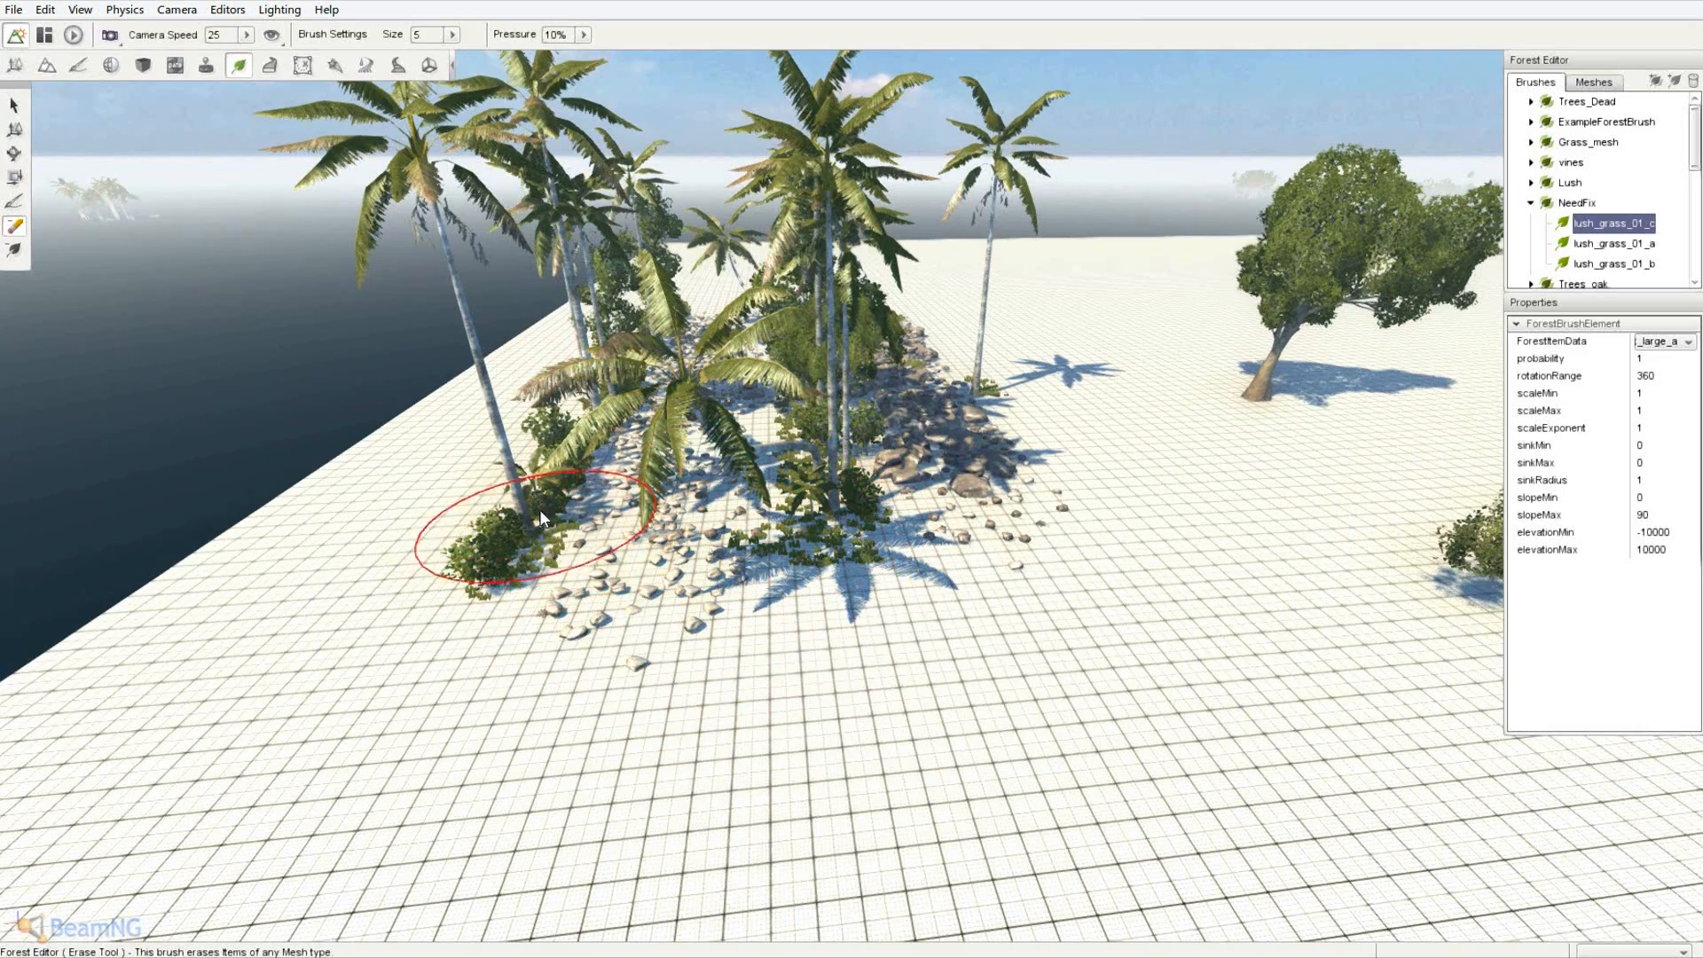
key("a")
key("w")
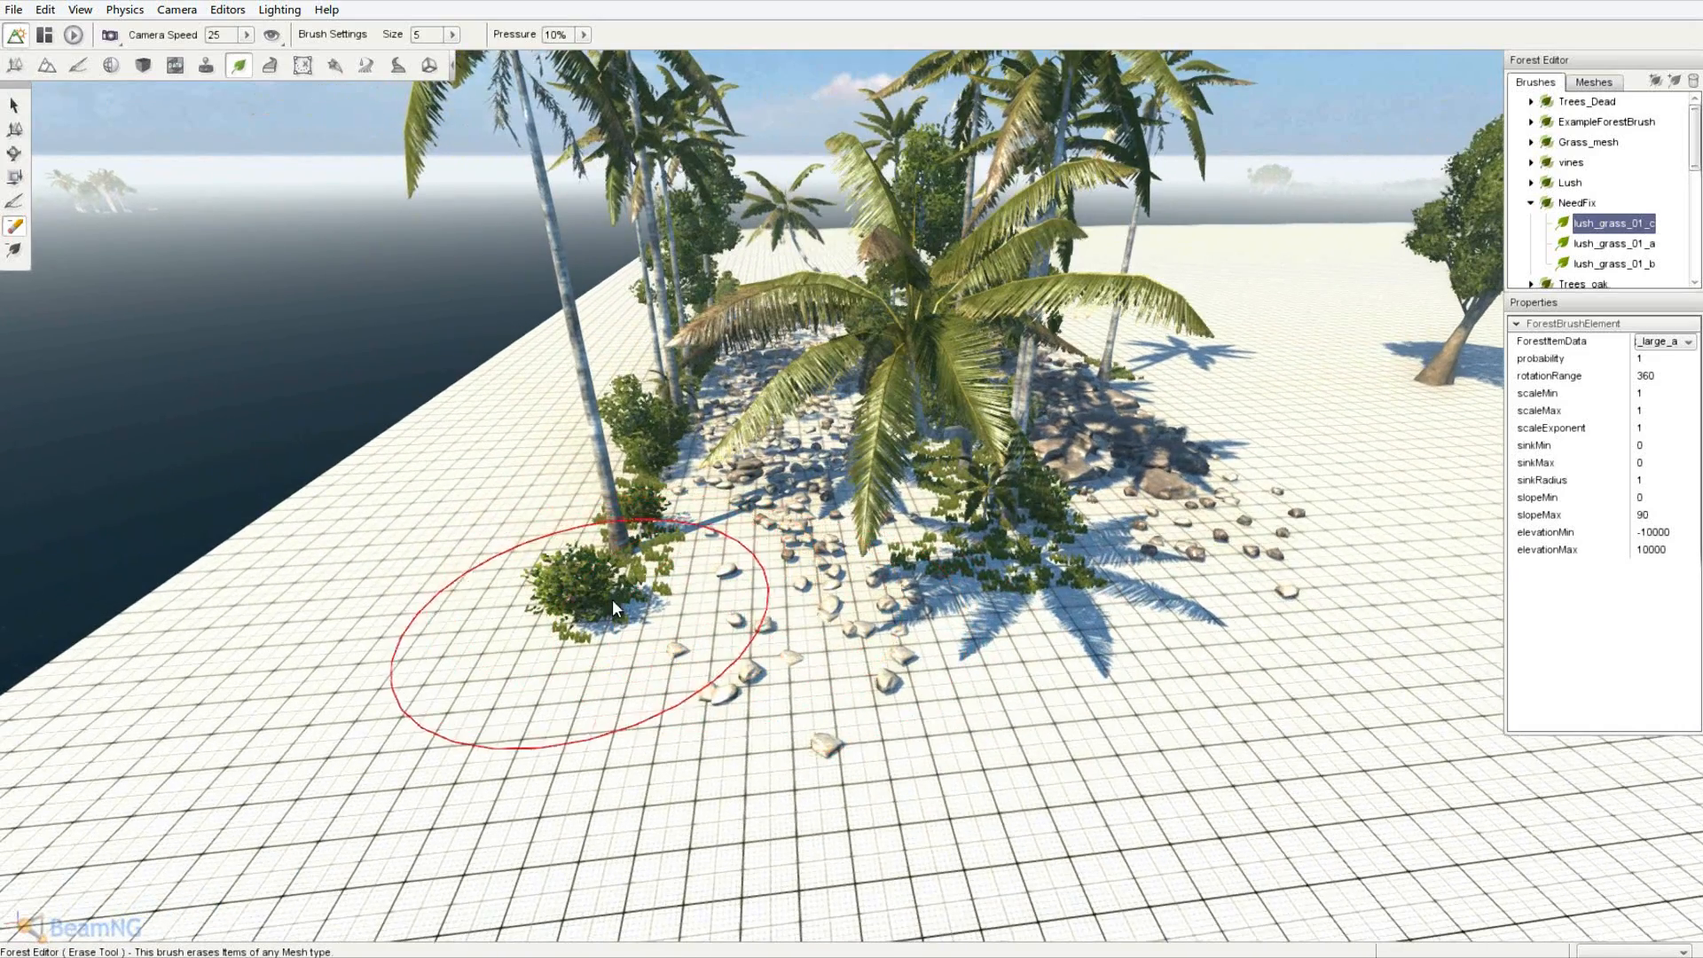
left_click_drag(647, 498, 683, 635)
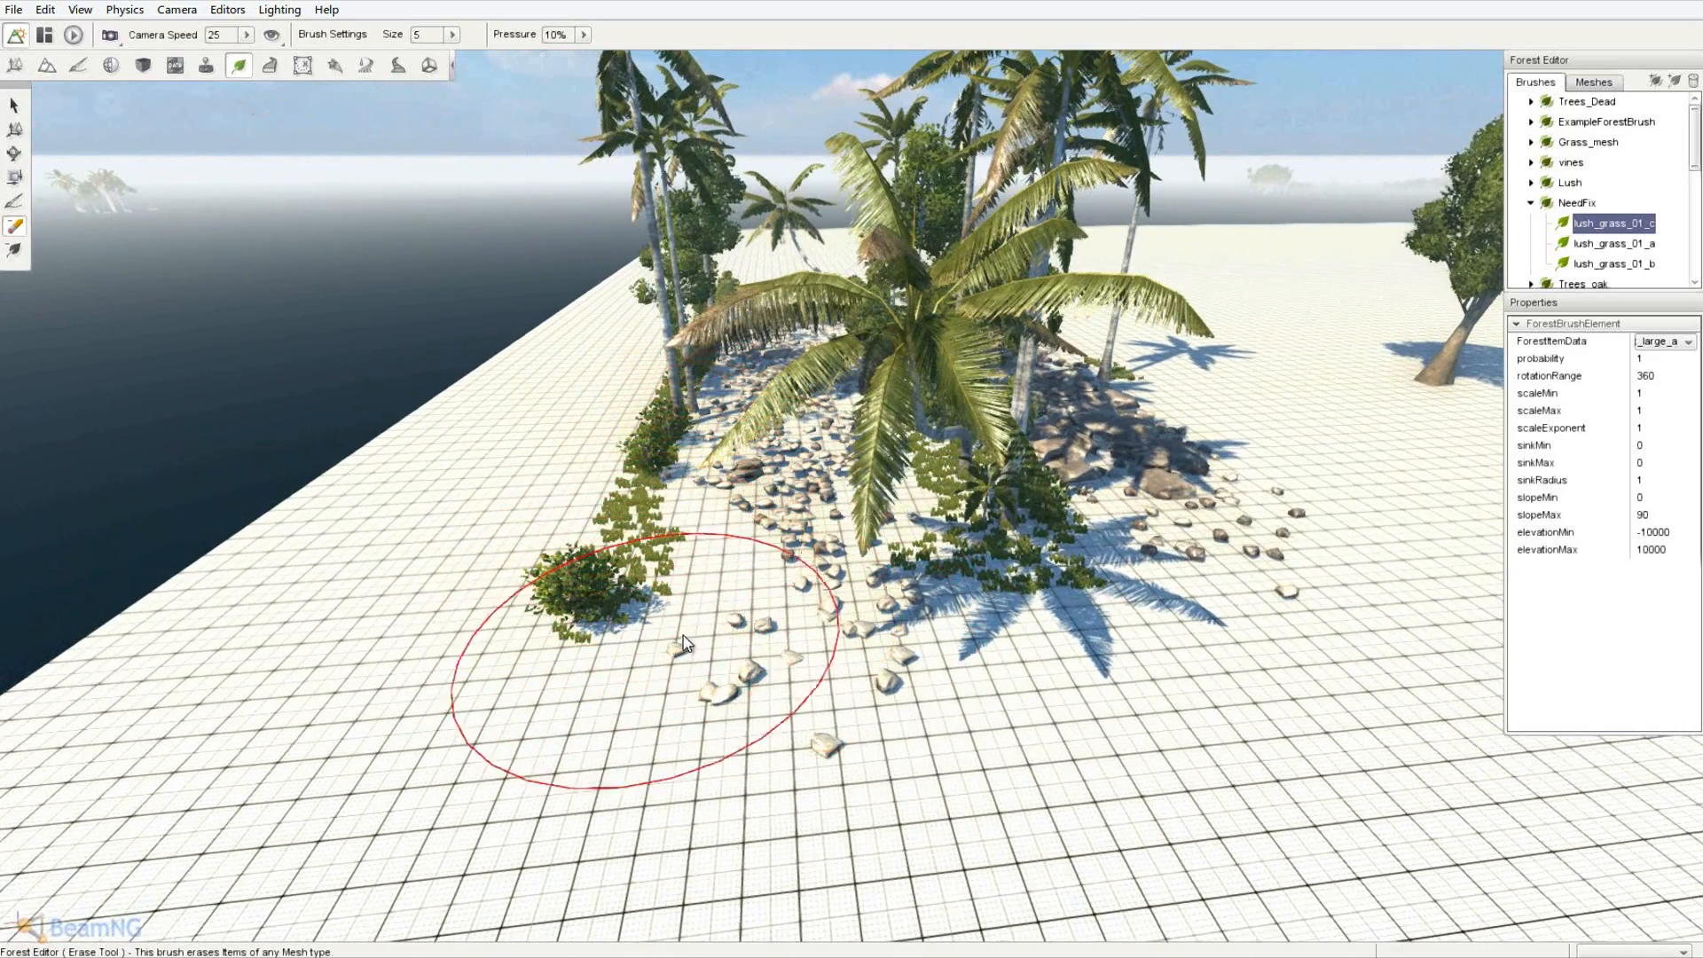
mouse_move(854, 609)
left_mouse_down()
mouse_move(914, 483)
mouse_move(987, 440)
mouse_move(972, 450)
left_mouse_up()
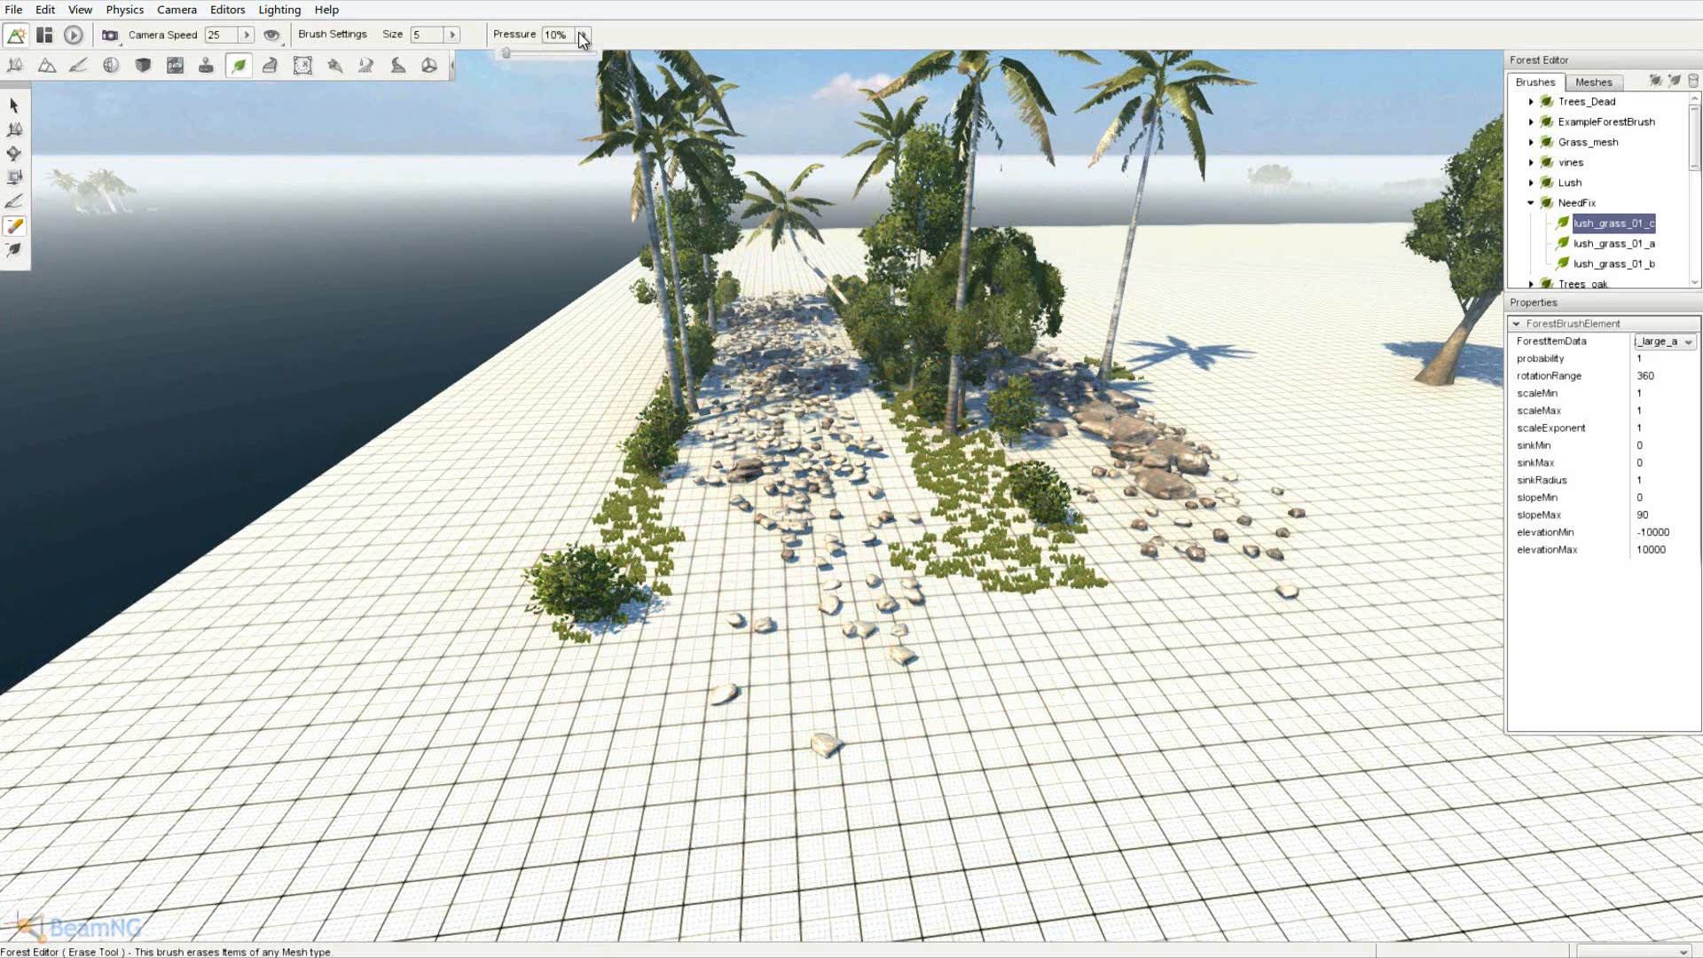
left_click_drag(931, 448, 940, 541)
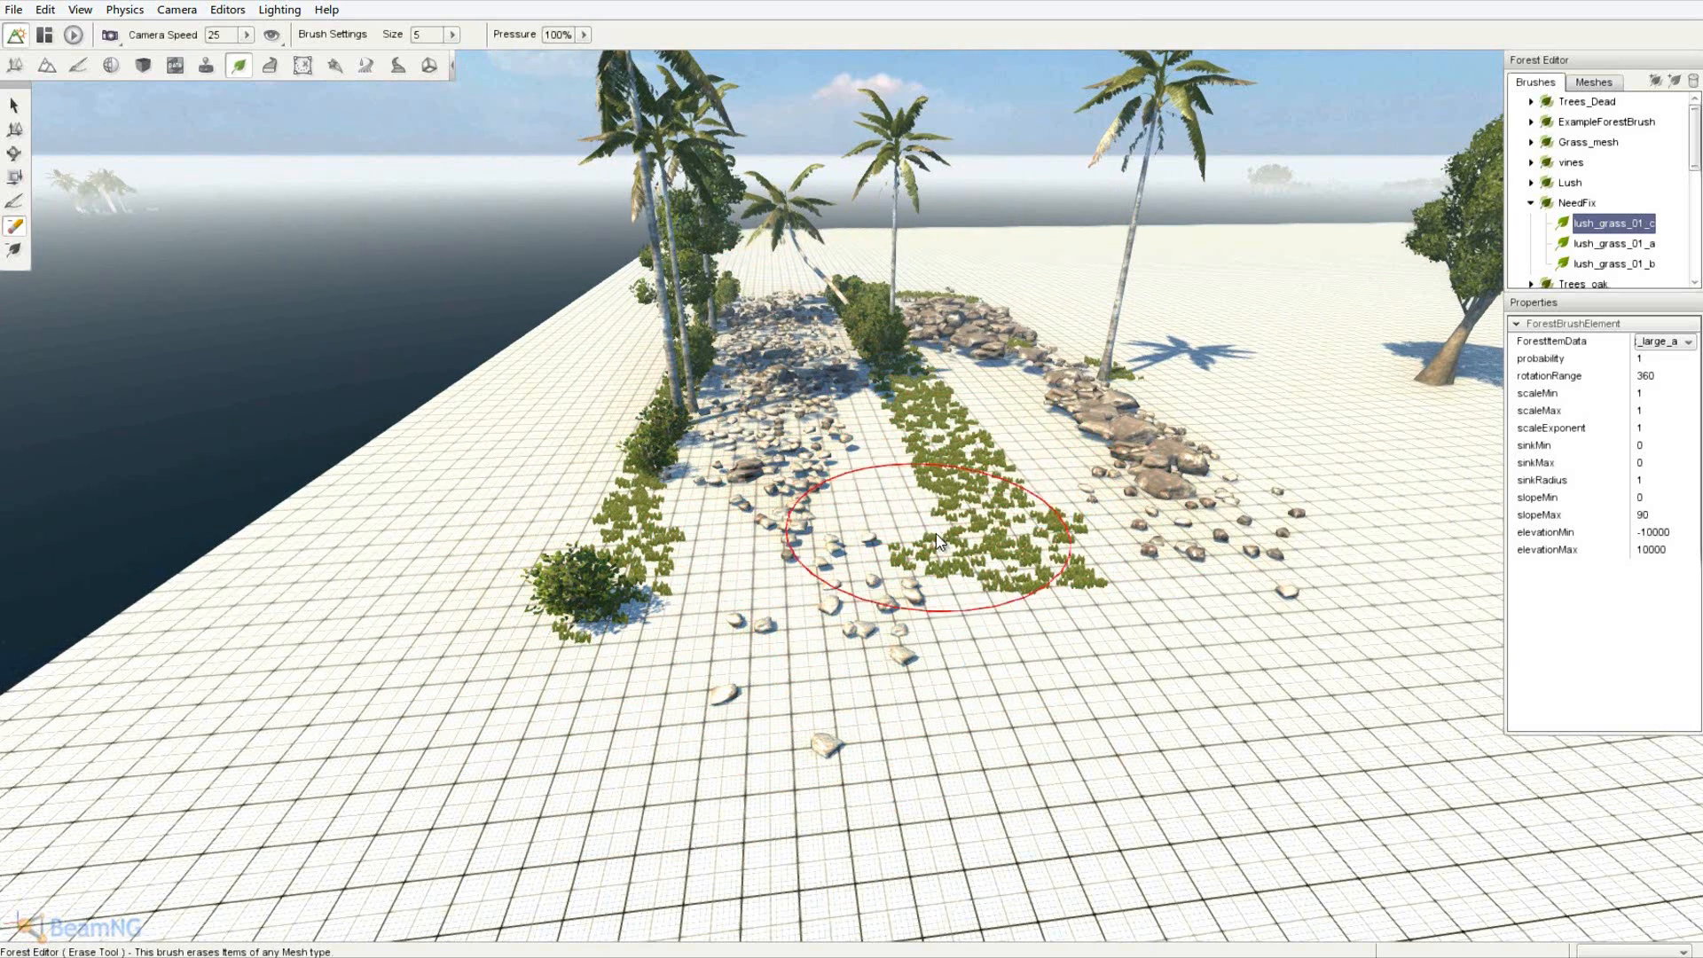
left_click_drag(750, 583, 796, 476)
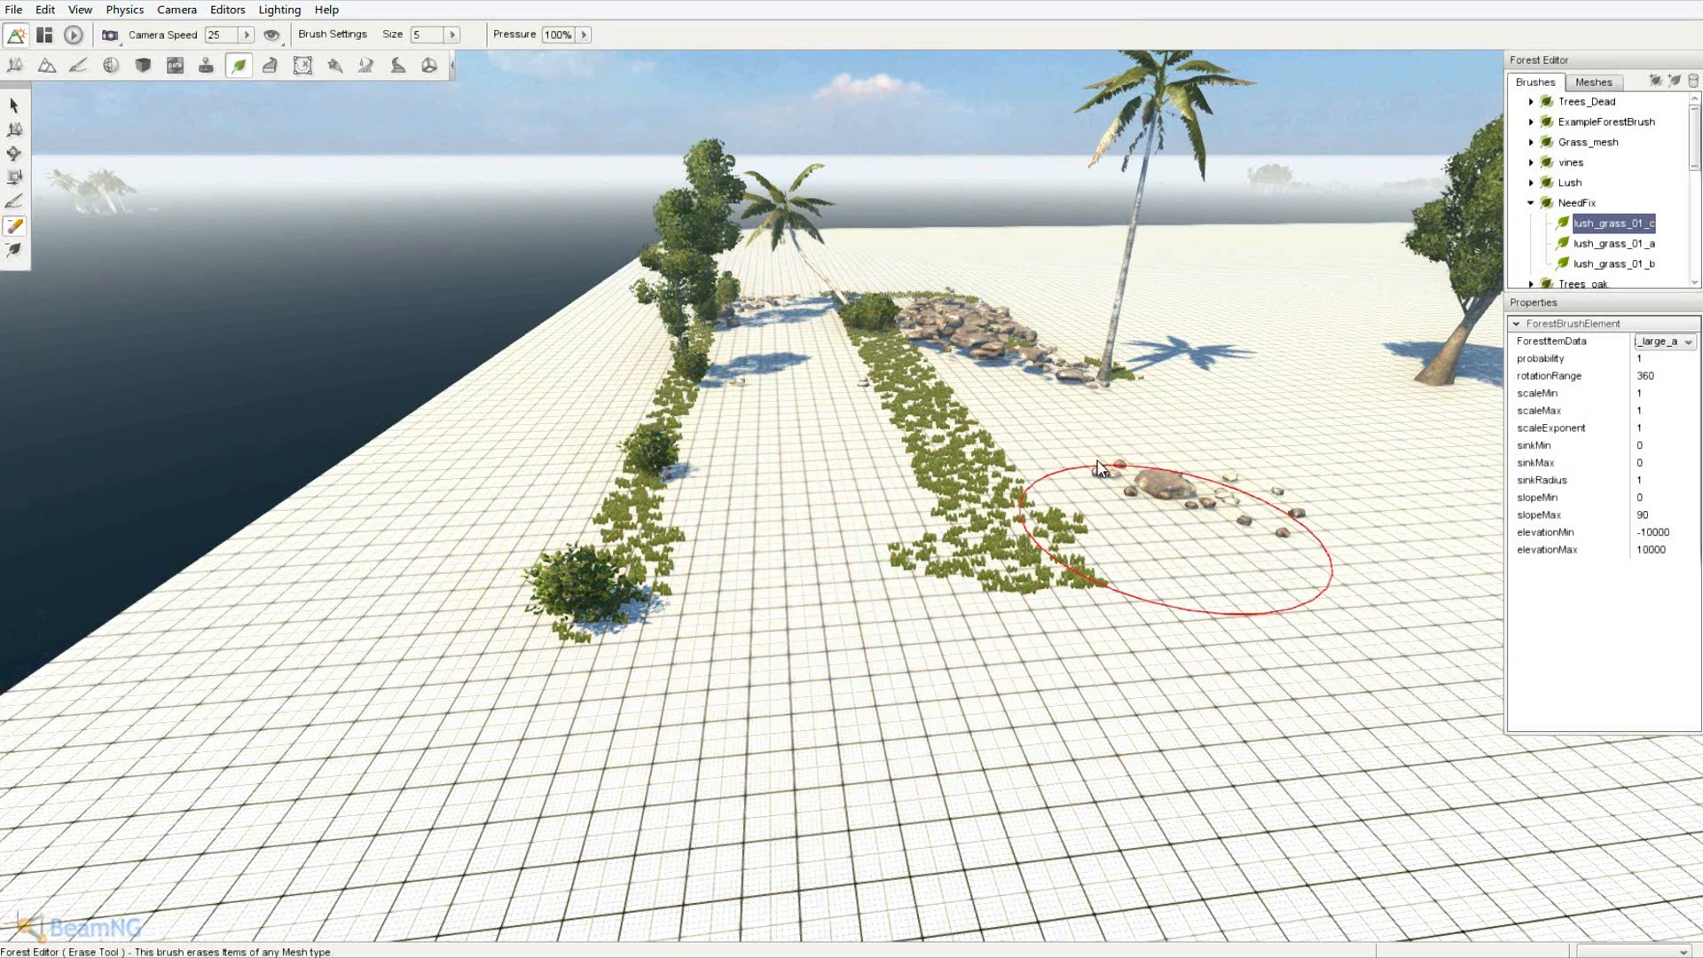
left_click_drag(955, 383, 983, 327)
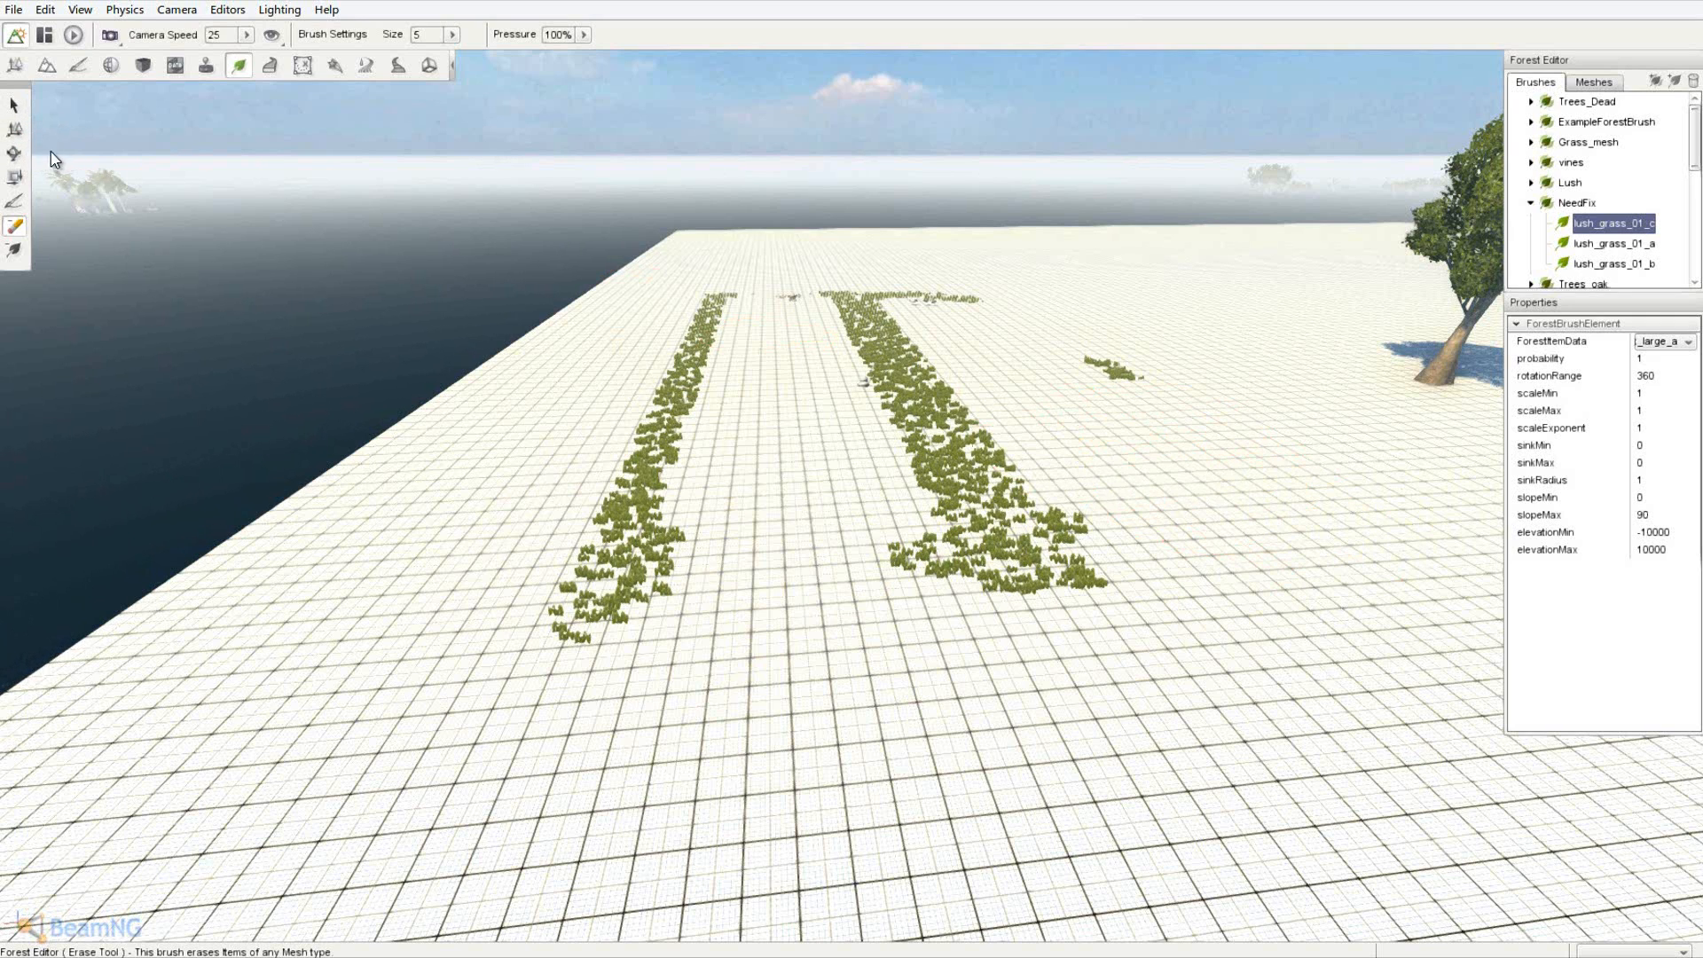
- Paint a RockyDirt patch on the ground with the Terrain Painter
left_click(86, 66)
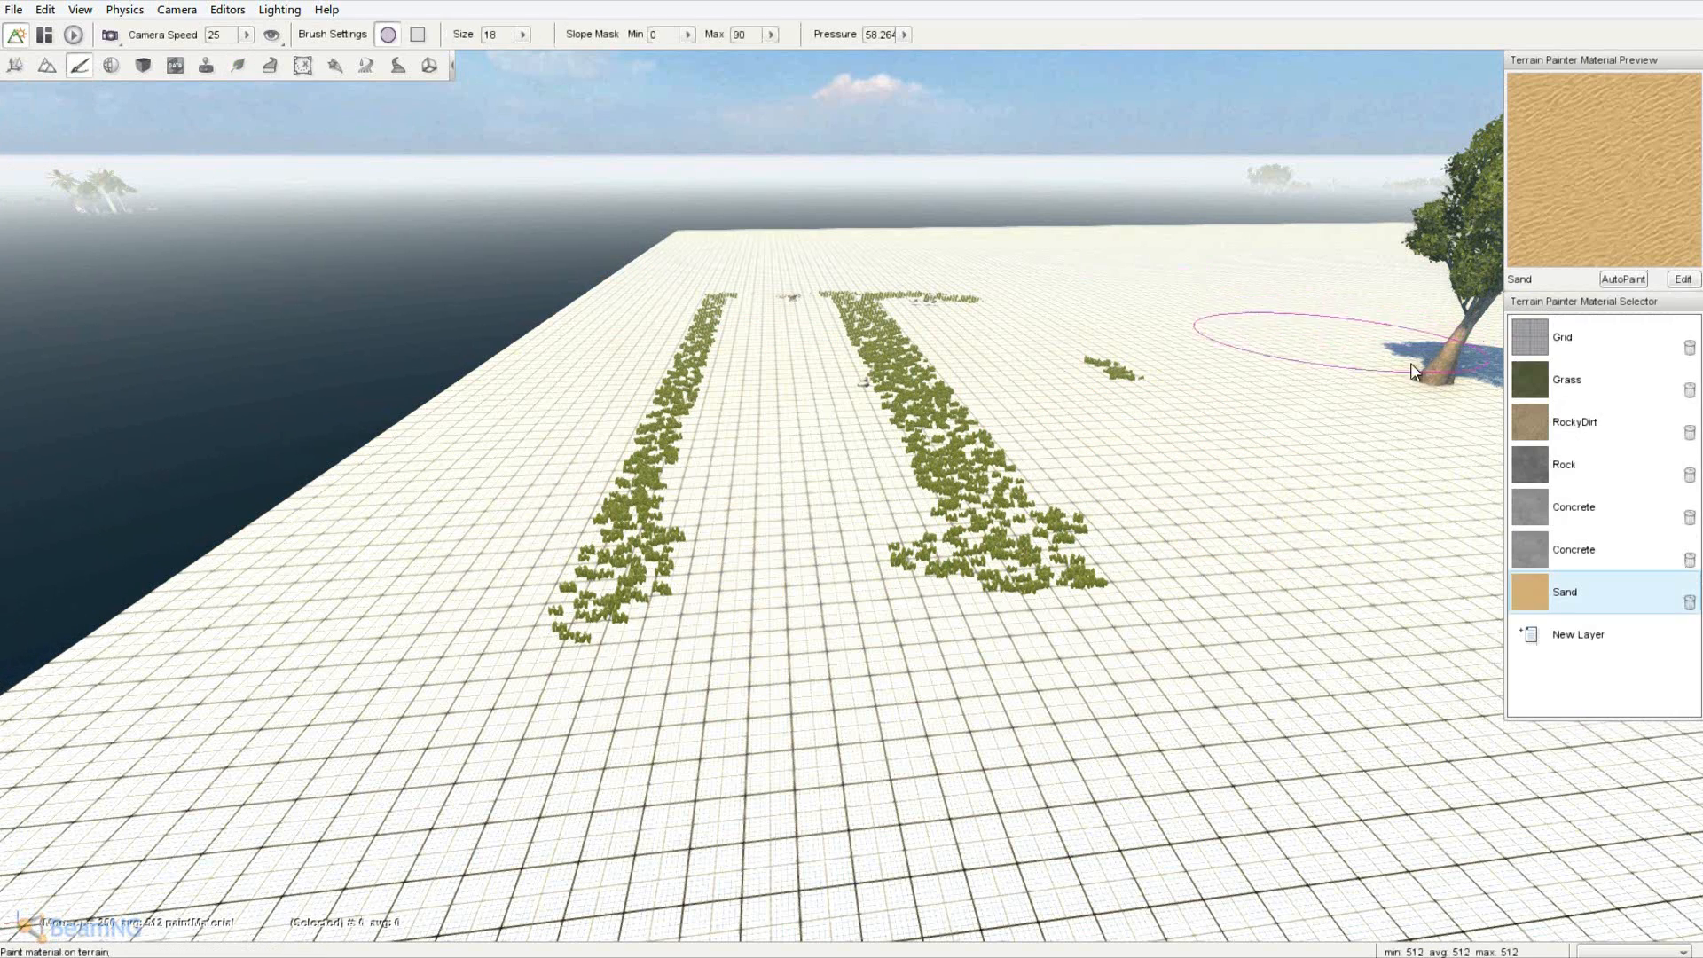
left_click(1588, 424)
left_click_drag(1055, 639, 997, 455)
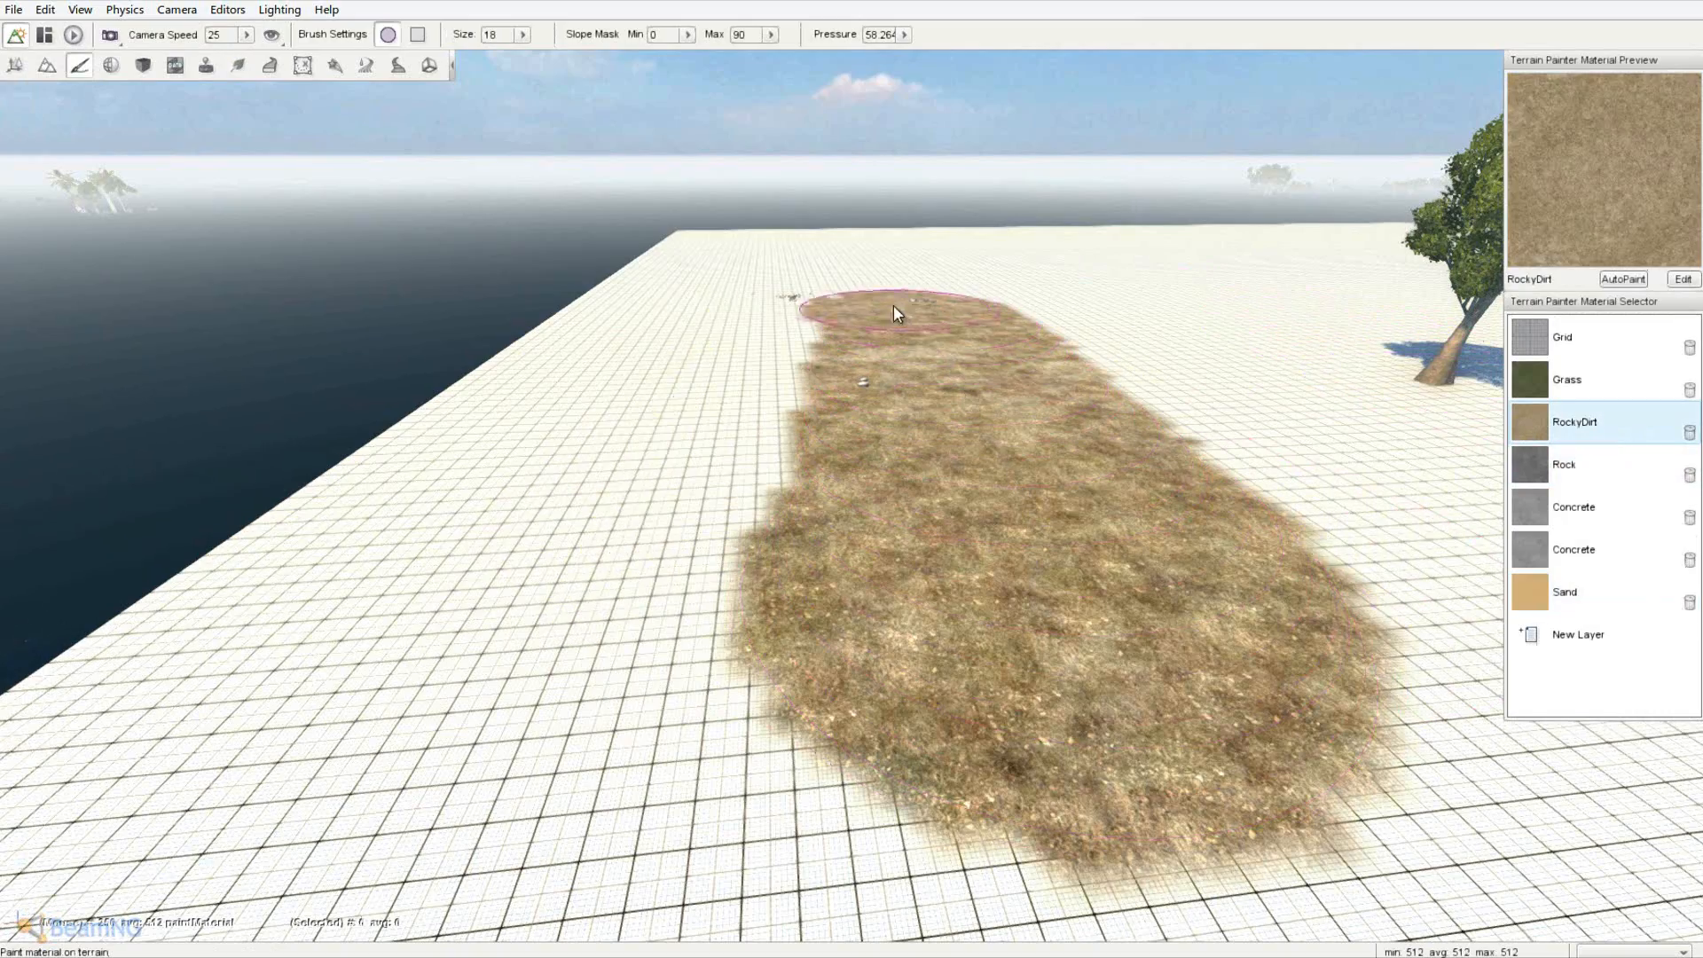
mouse_move(894, 307)
left_mouse_down()
mouse_move(848, 519)
mouse_move(848, 307)
left_mouse_up()
right_click_drag(848, 307, 848, 473)
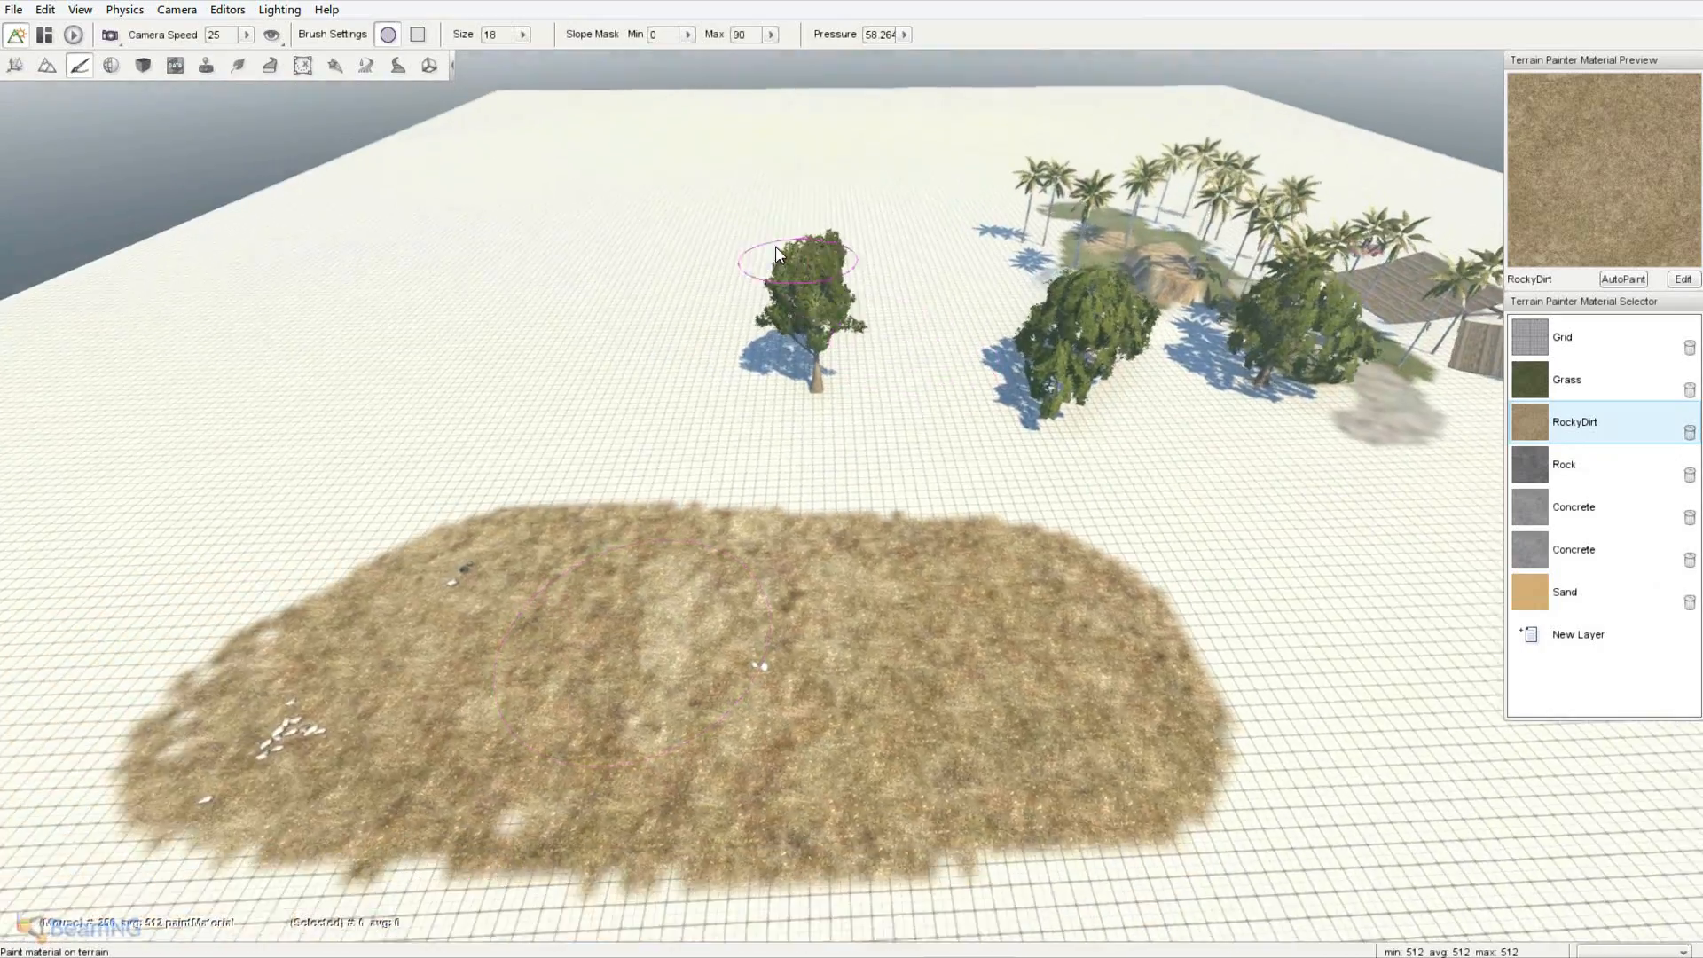
key("s")
right_click_drag(567, 444, 851, 473)
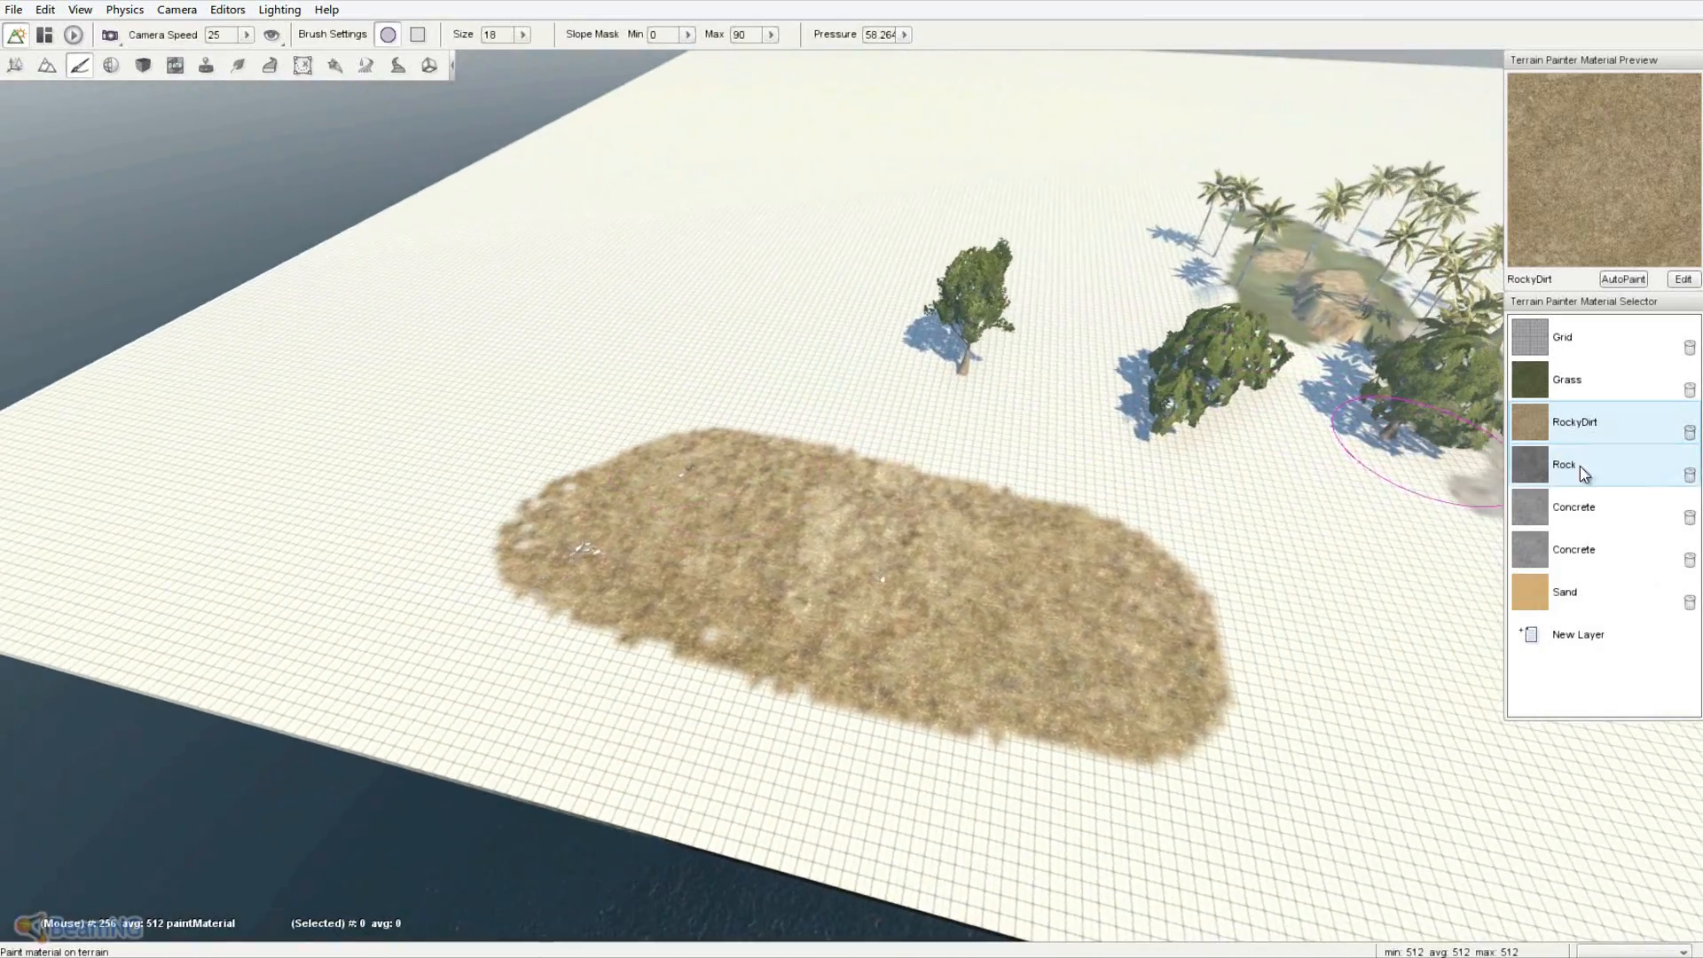
- Paint a Rock material strip along the shoreline between the sand and water
left_click(1582, 470)
right_click_drag(1162, 592, 851, 473)
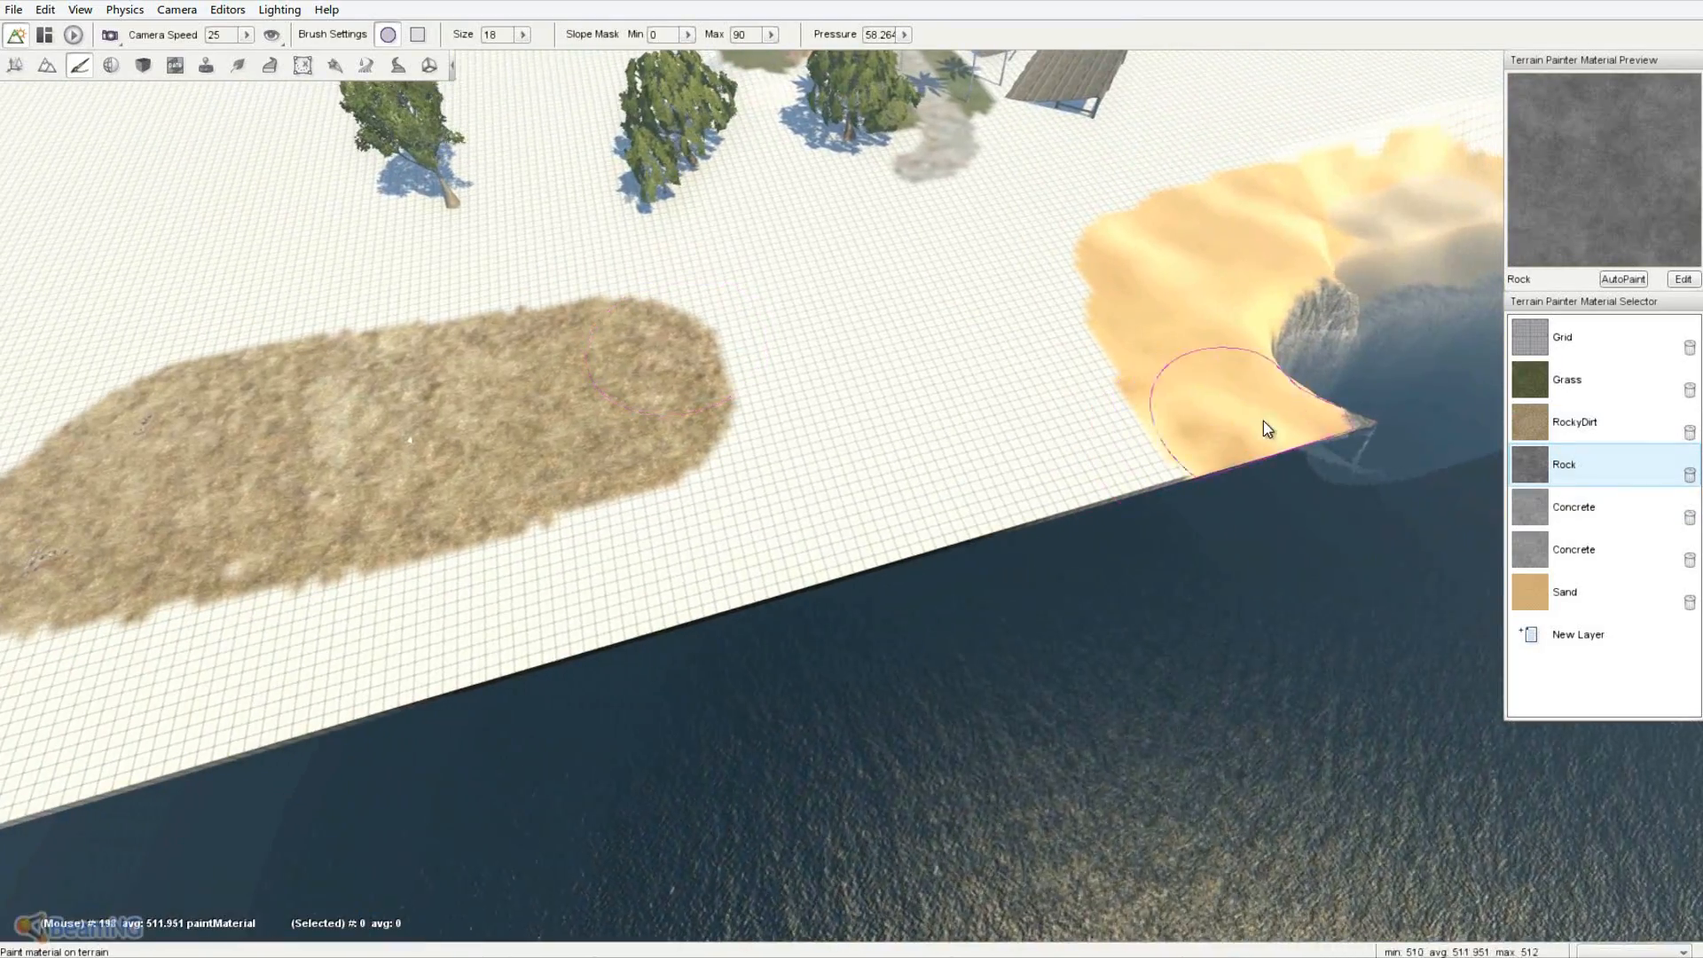
mouse_move(1247, 441)
left_mouse_down()
mouse_move(1046, 475)
mouse_move(611, 618)
mouse_move(24, 759)
left_mouse_up()
right_click_drag(24, 759, 852, 473)
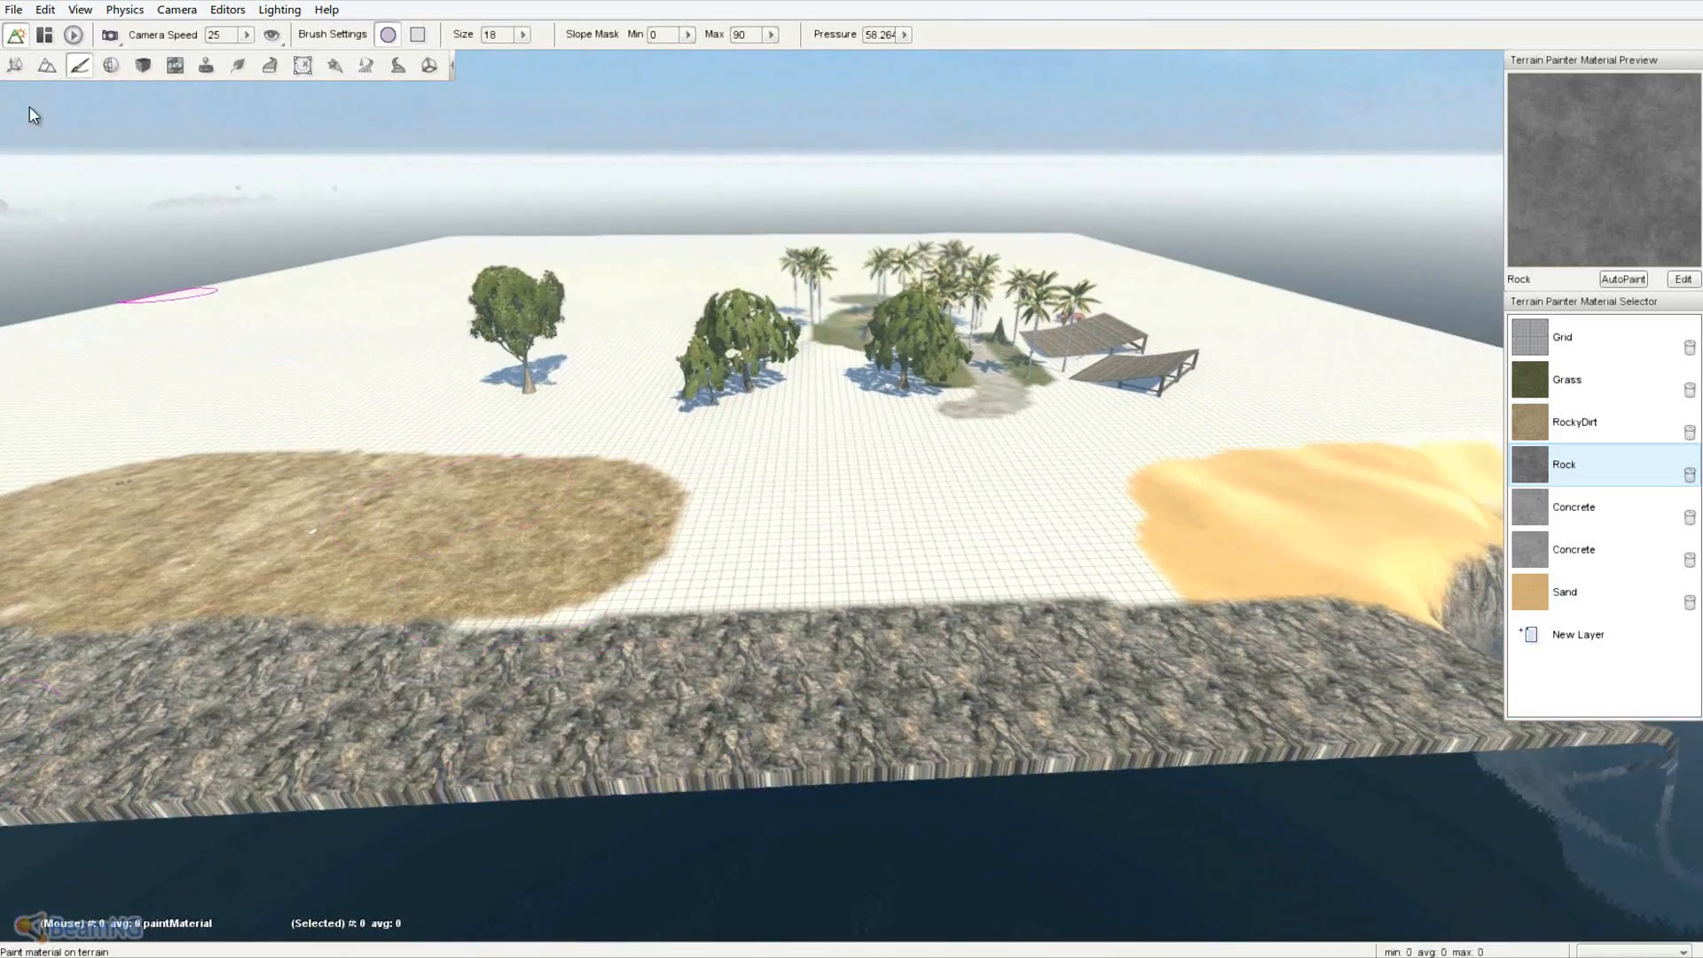
- Lower the terrain height along the front shoreline to form a sunken rocky cliff edge
left_click(49, 66)
mouse_move(1232, 702)
left_mouse_down()
mouse_move(1177, 765)
mouse_move(807, 780)
mouse_move(928, 812)
mouse_move(546, 809)
mouse_move(822, 822)
left_mouse_up()
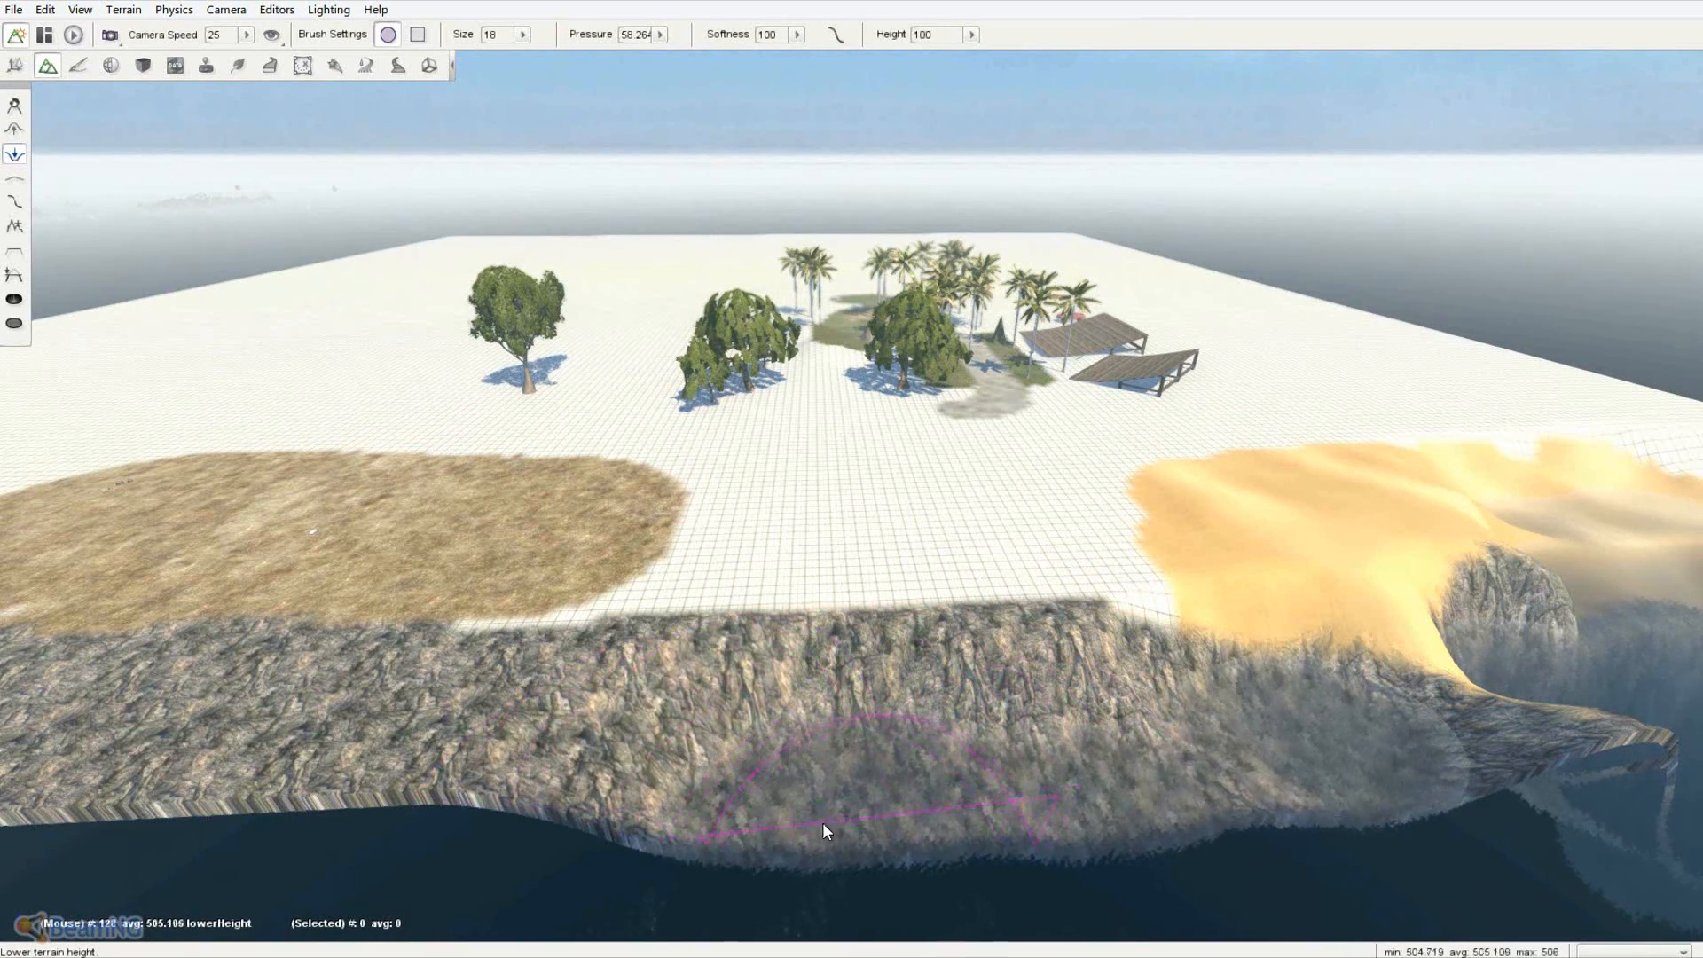
left_click_drag(470, 805, 718, 792)
right_click_drag(1091, 799, 851, 470)
key("w")
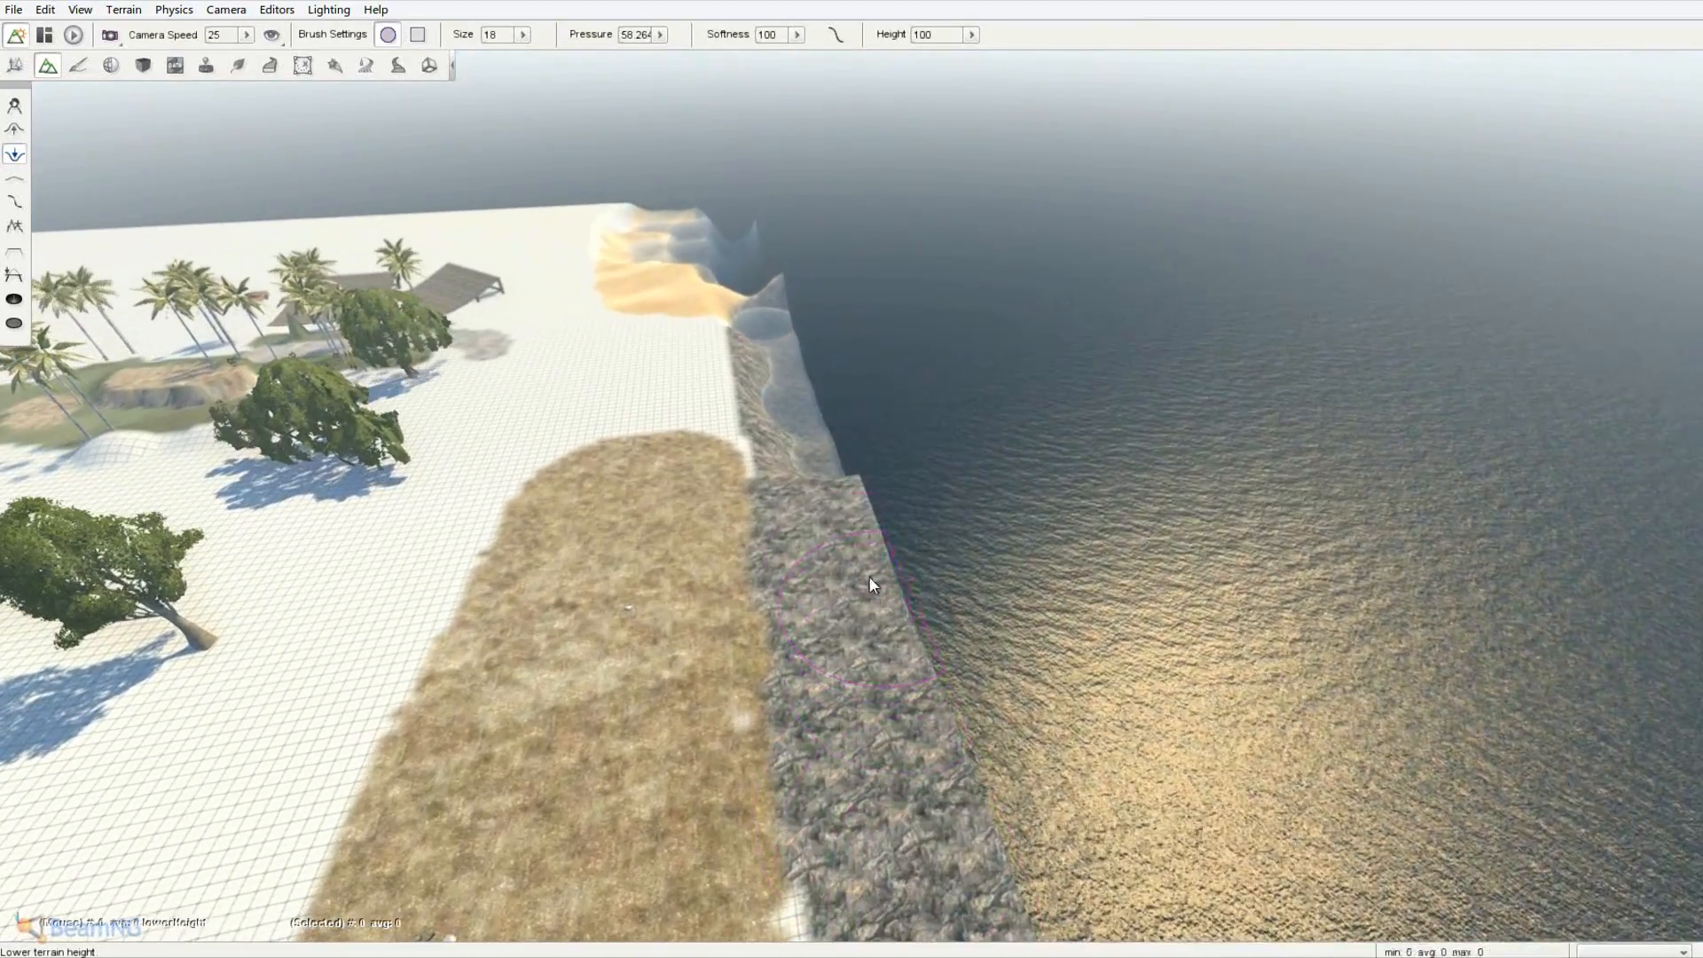
mouse_move(870, 576)
left_mouse_down()
mouse_move(822, 817)
mouse_move(902, 808)
mouse_move(798, 423)
mouse_move(864, 721)
mouse_move(775, 290)
mouse_move(822, 365)
mouse_move(945, 954)
mouse_move(905, 946)
left_mouse_up()
right_click_drag(905, 946, 851, 472)
key("w")
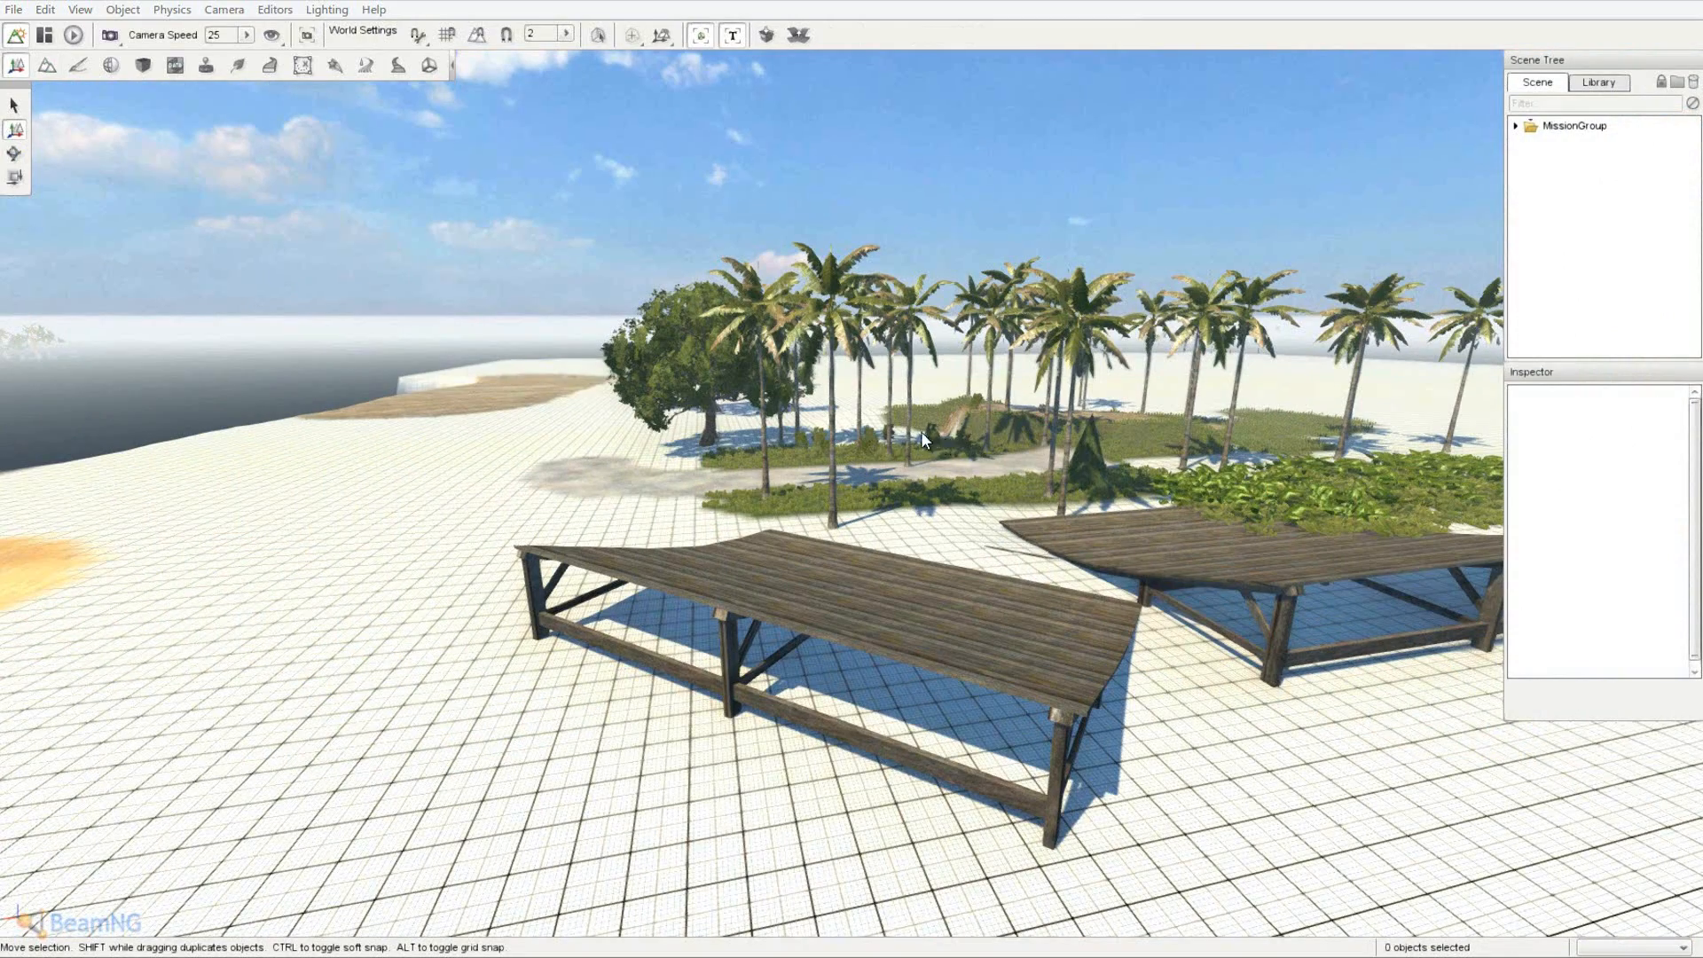
- Open the Object Editor's Library panel to browse addable objects such as water
right_click_drag(656, 243, 854, 475)
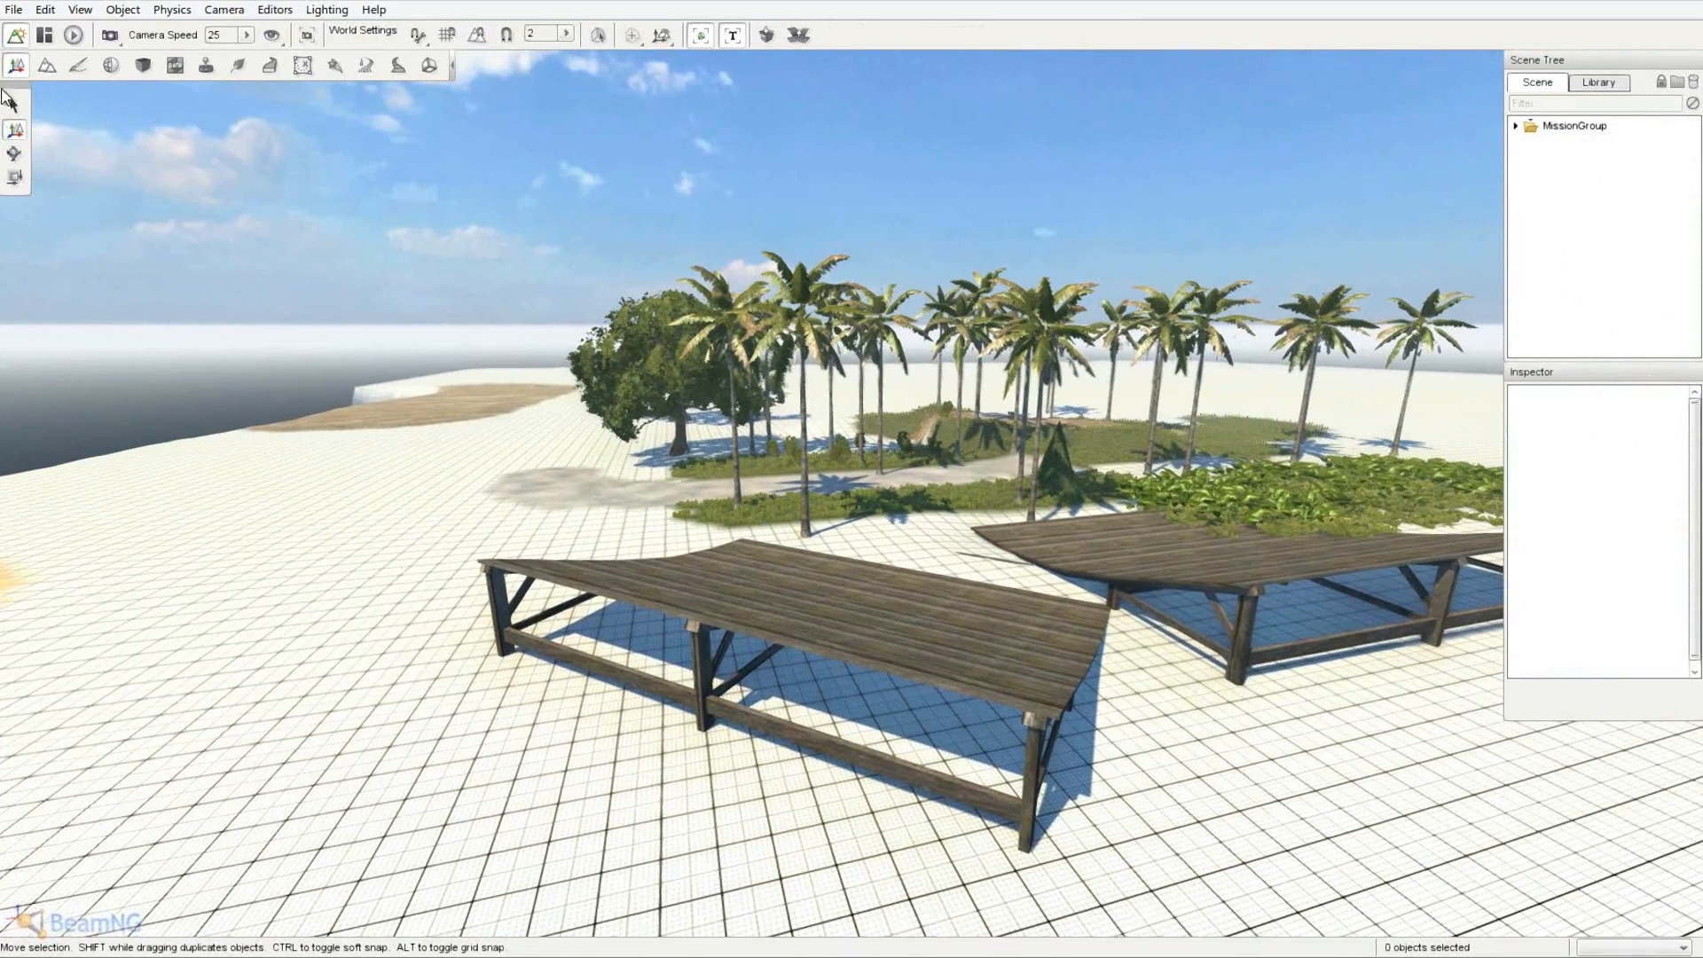
left_click(1602, 84)
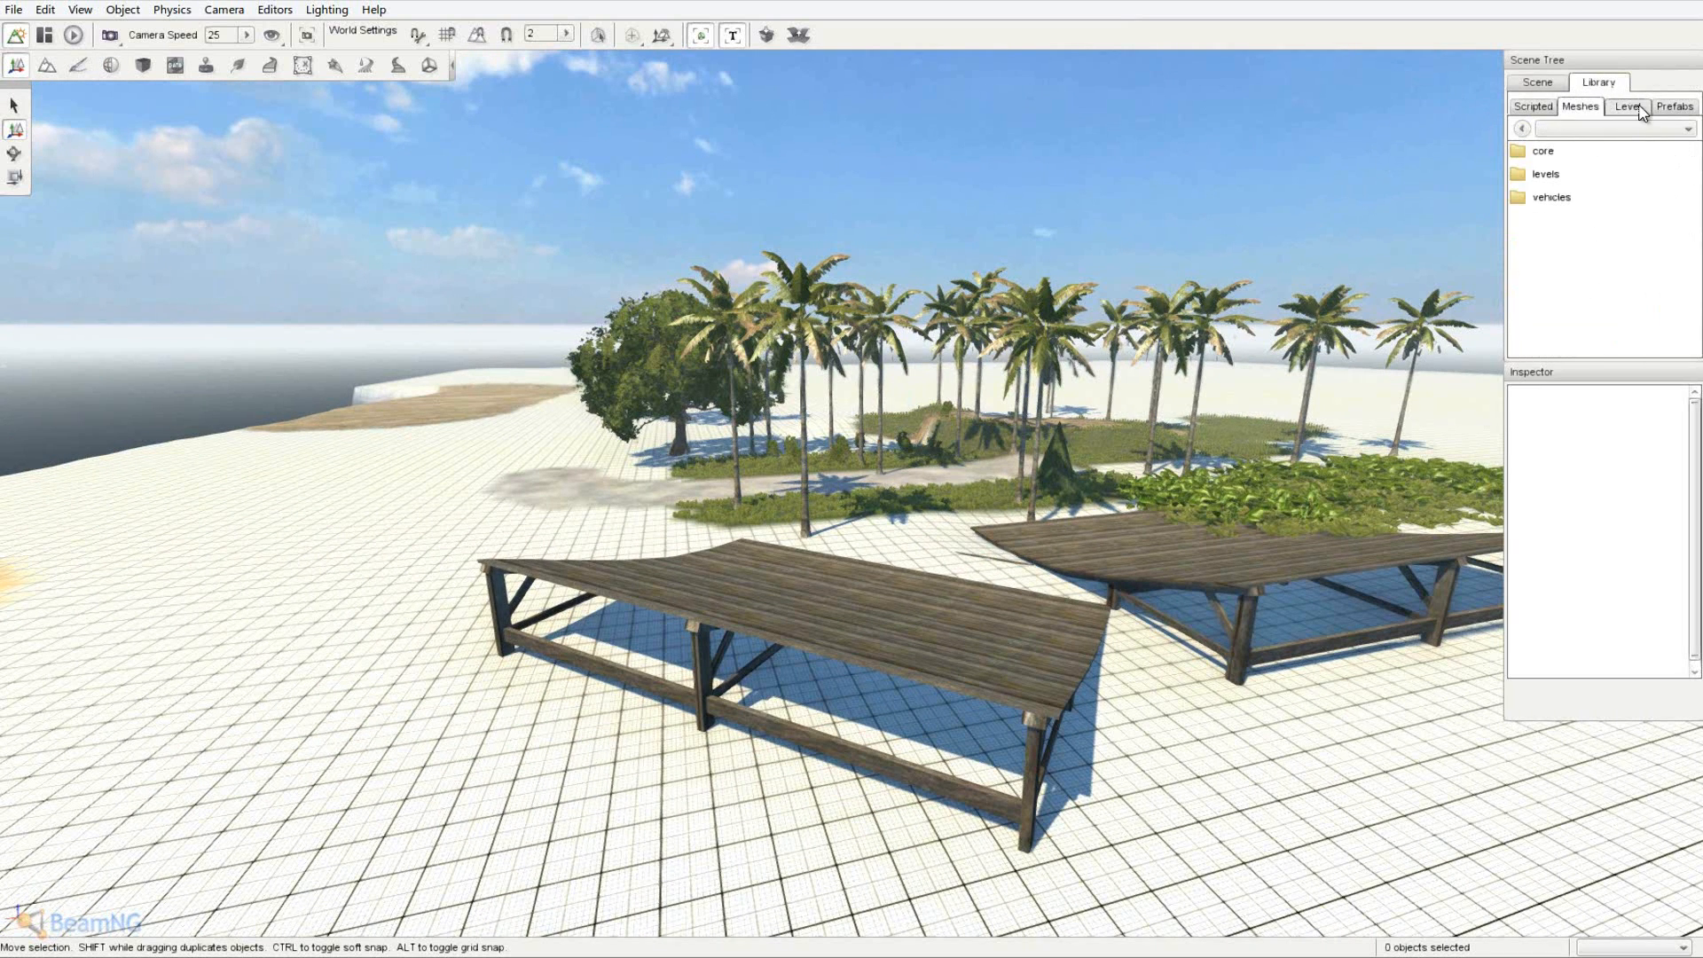
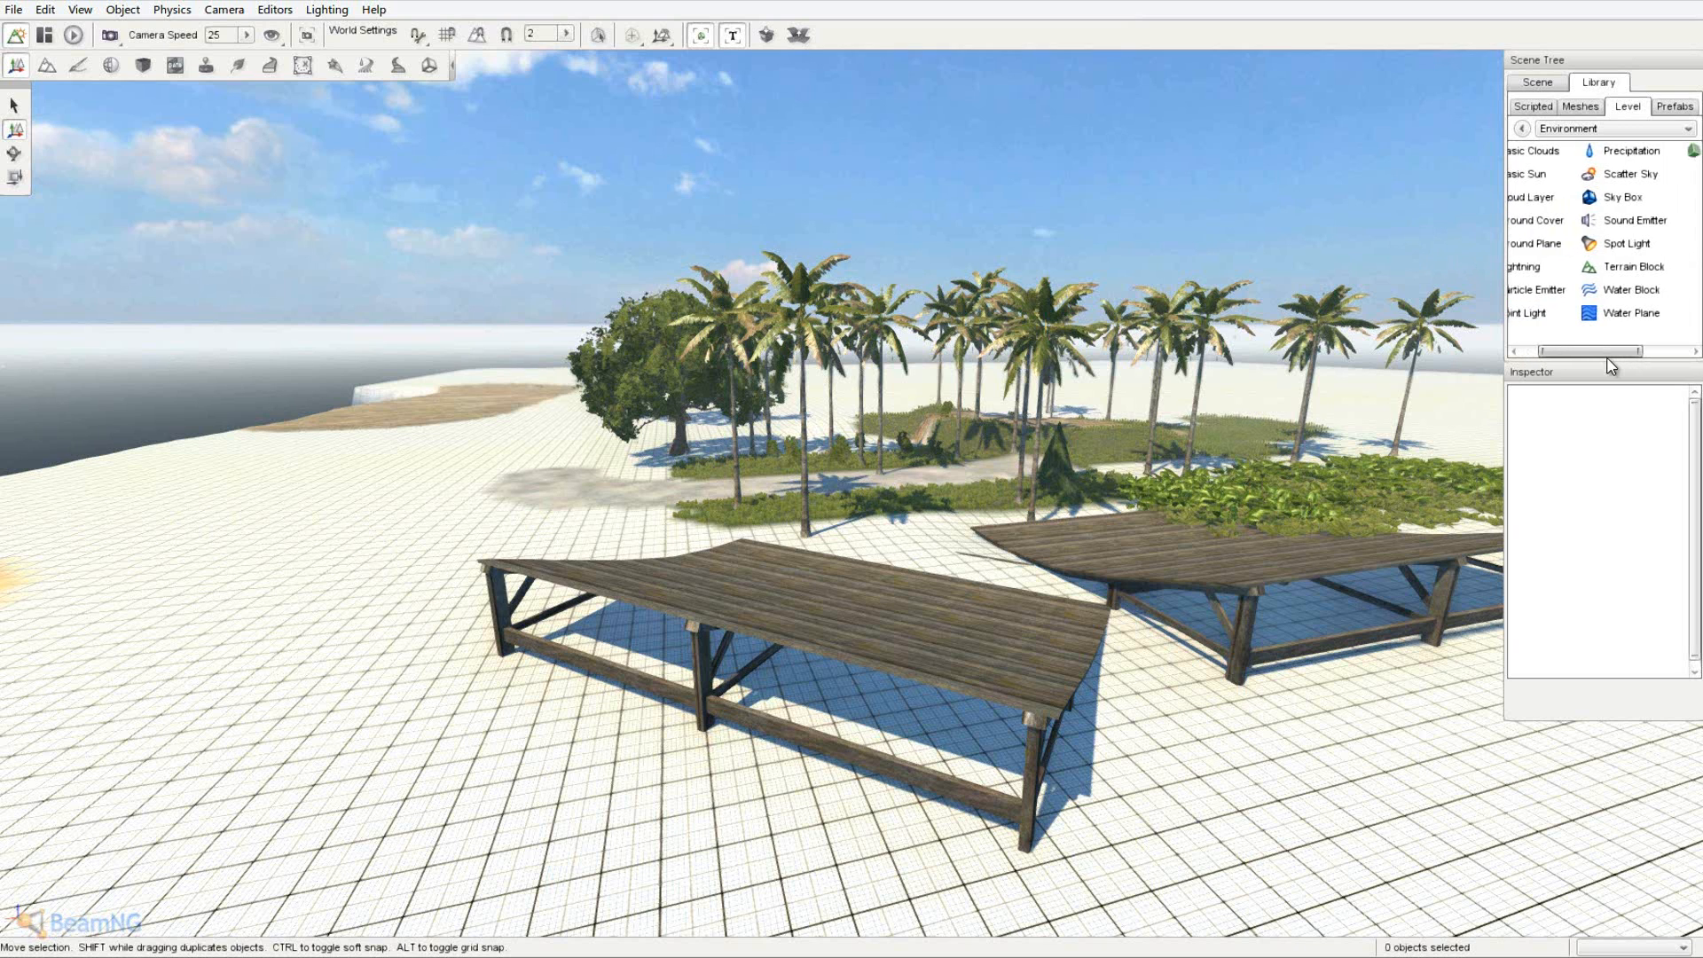
- Add a Sound Emitter beside the palm grove and set its maxDistance to 50
left_click(1613, 233)
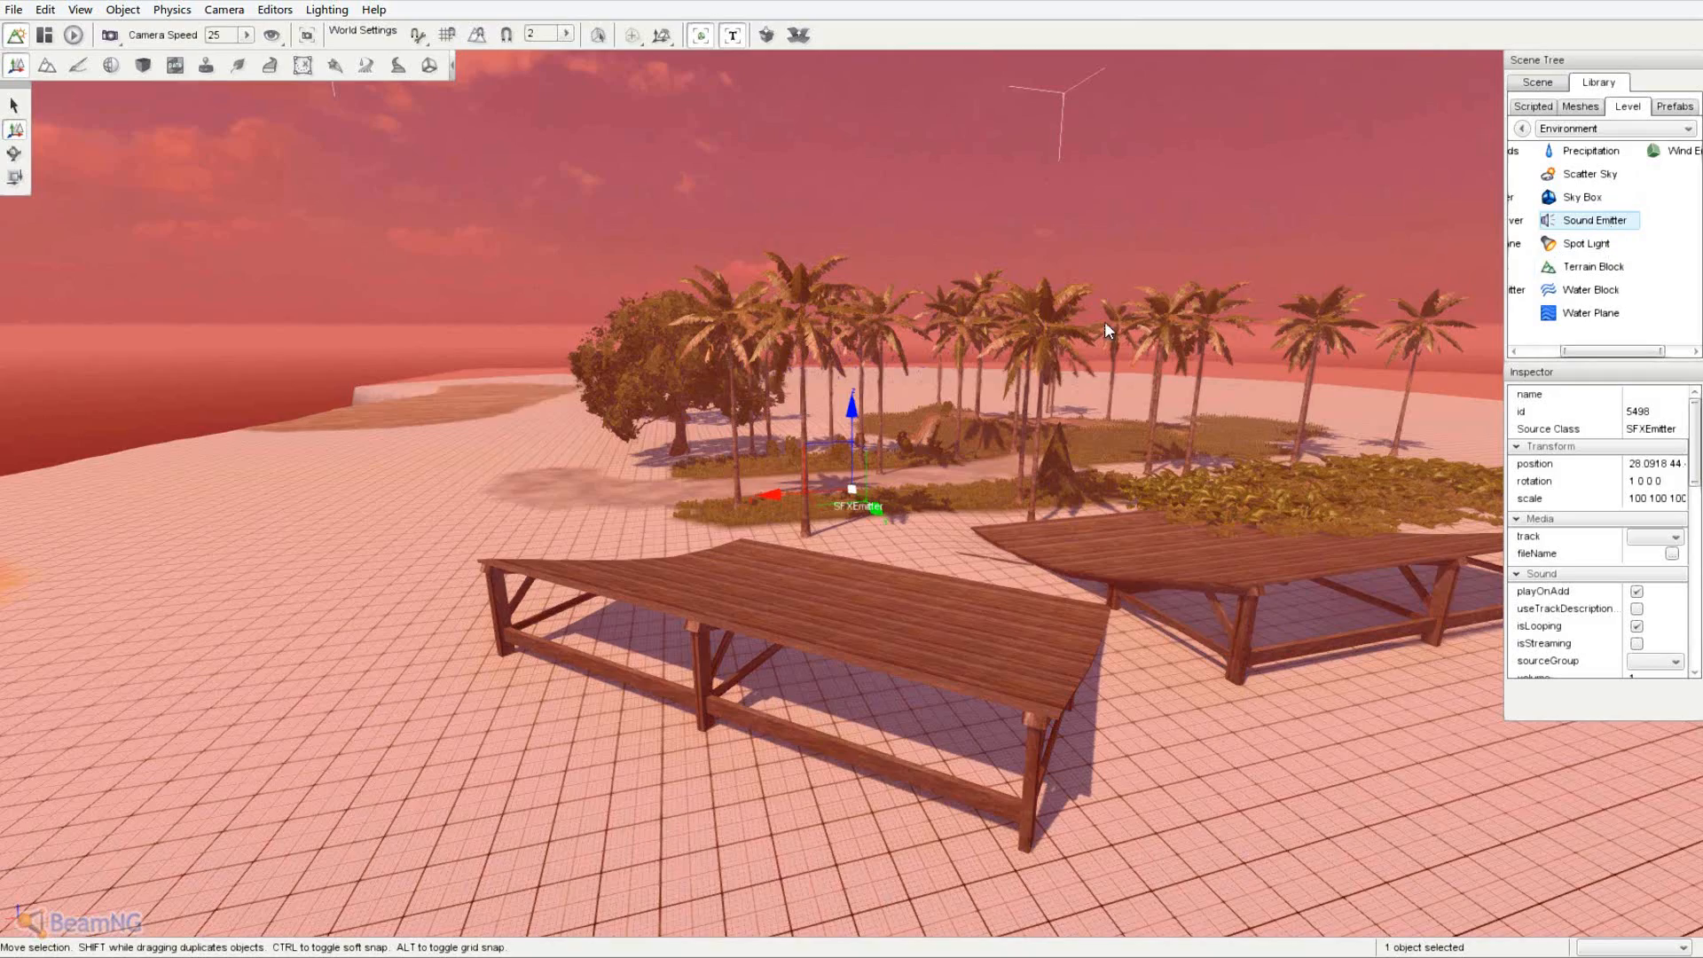
scroll(1104, 321, "down", 10)
key("s")
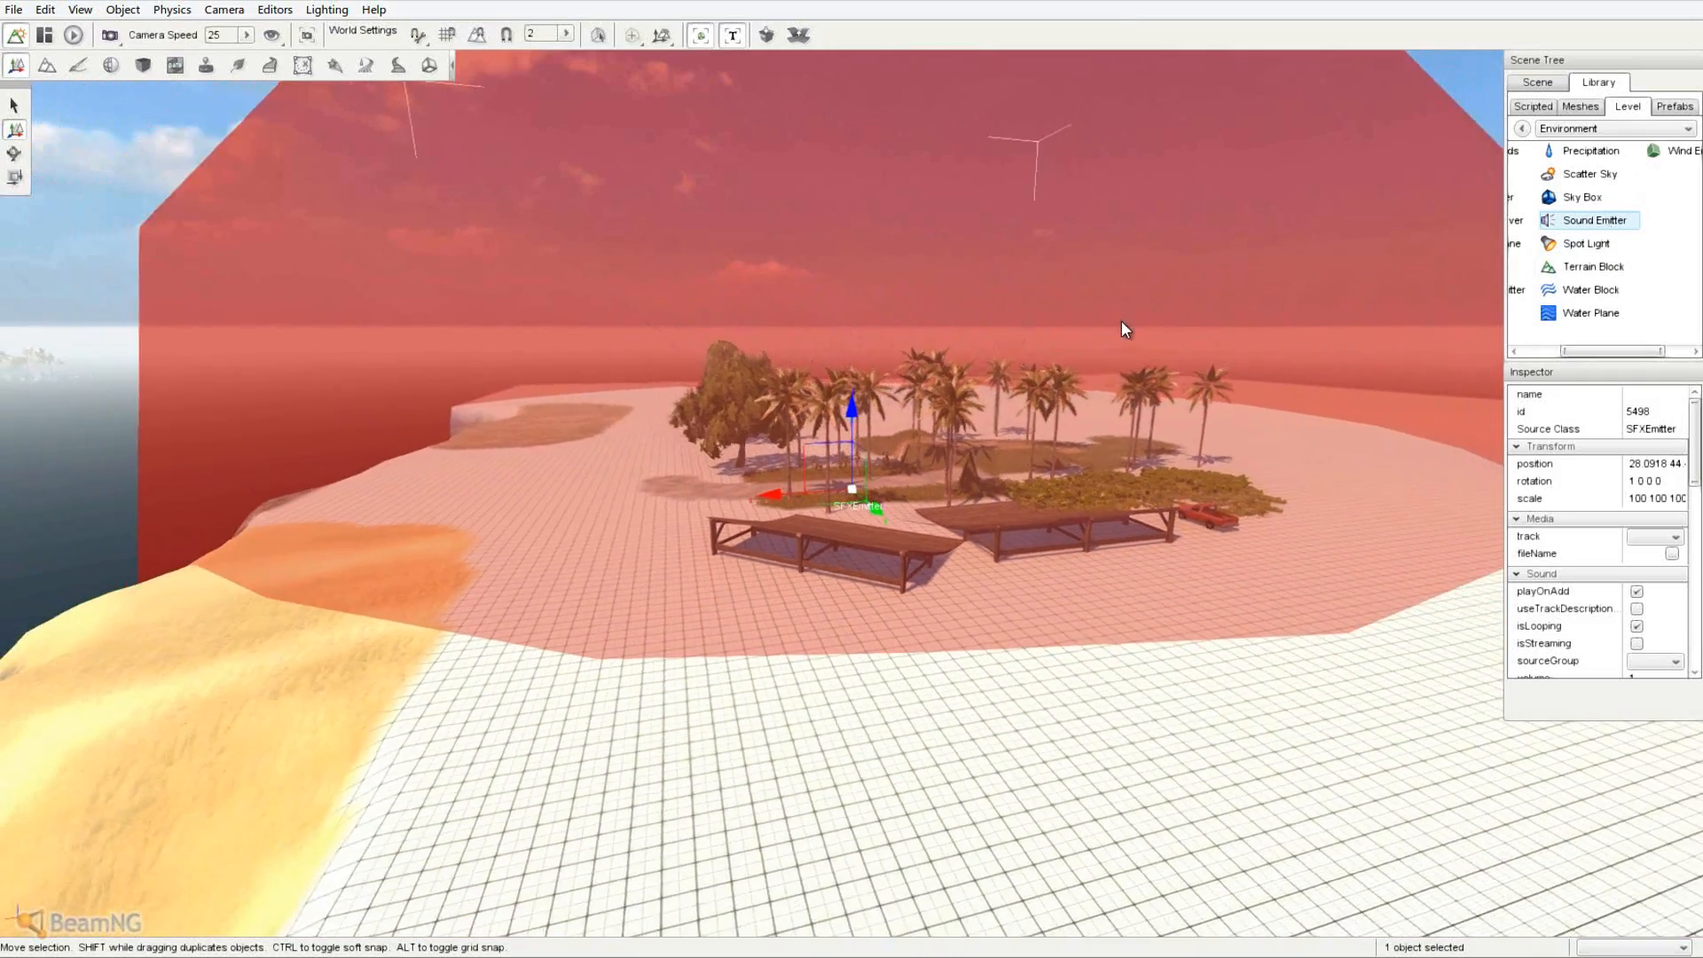
right_click_drag(1122, 321, 852, 476)
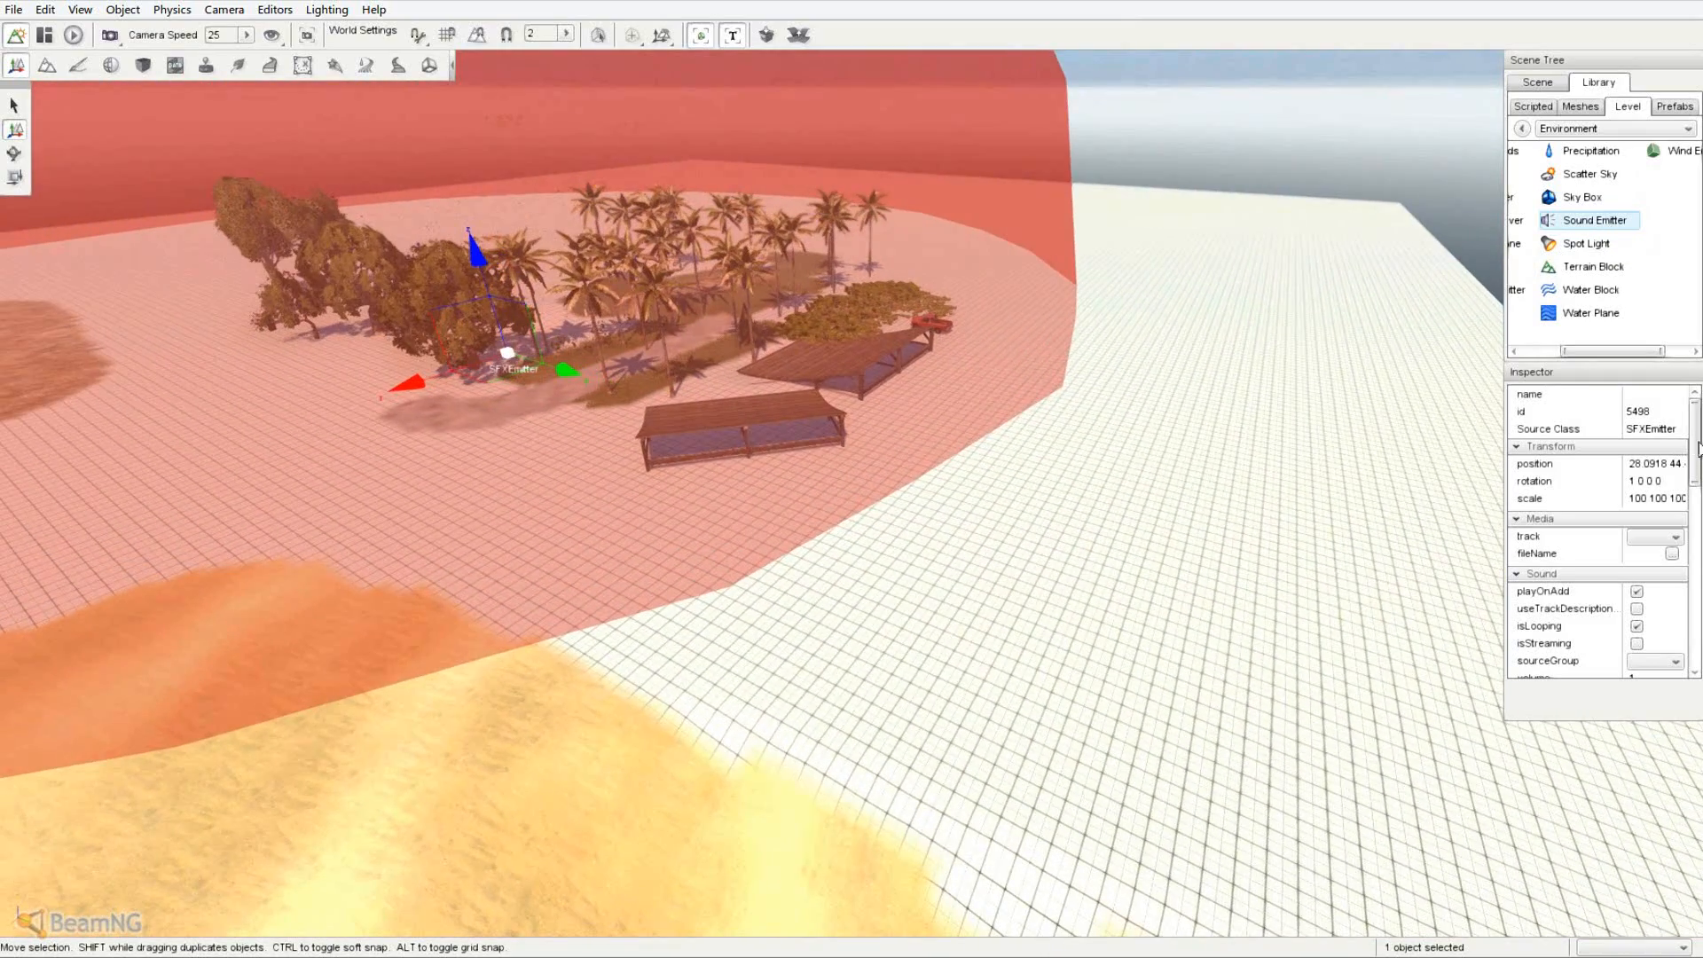
left_click_drag(1696, 457, 1687, 533)
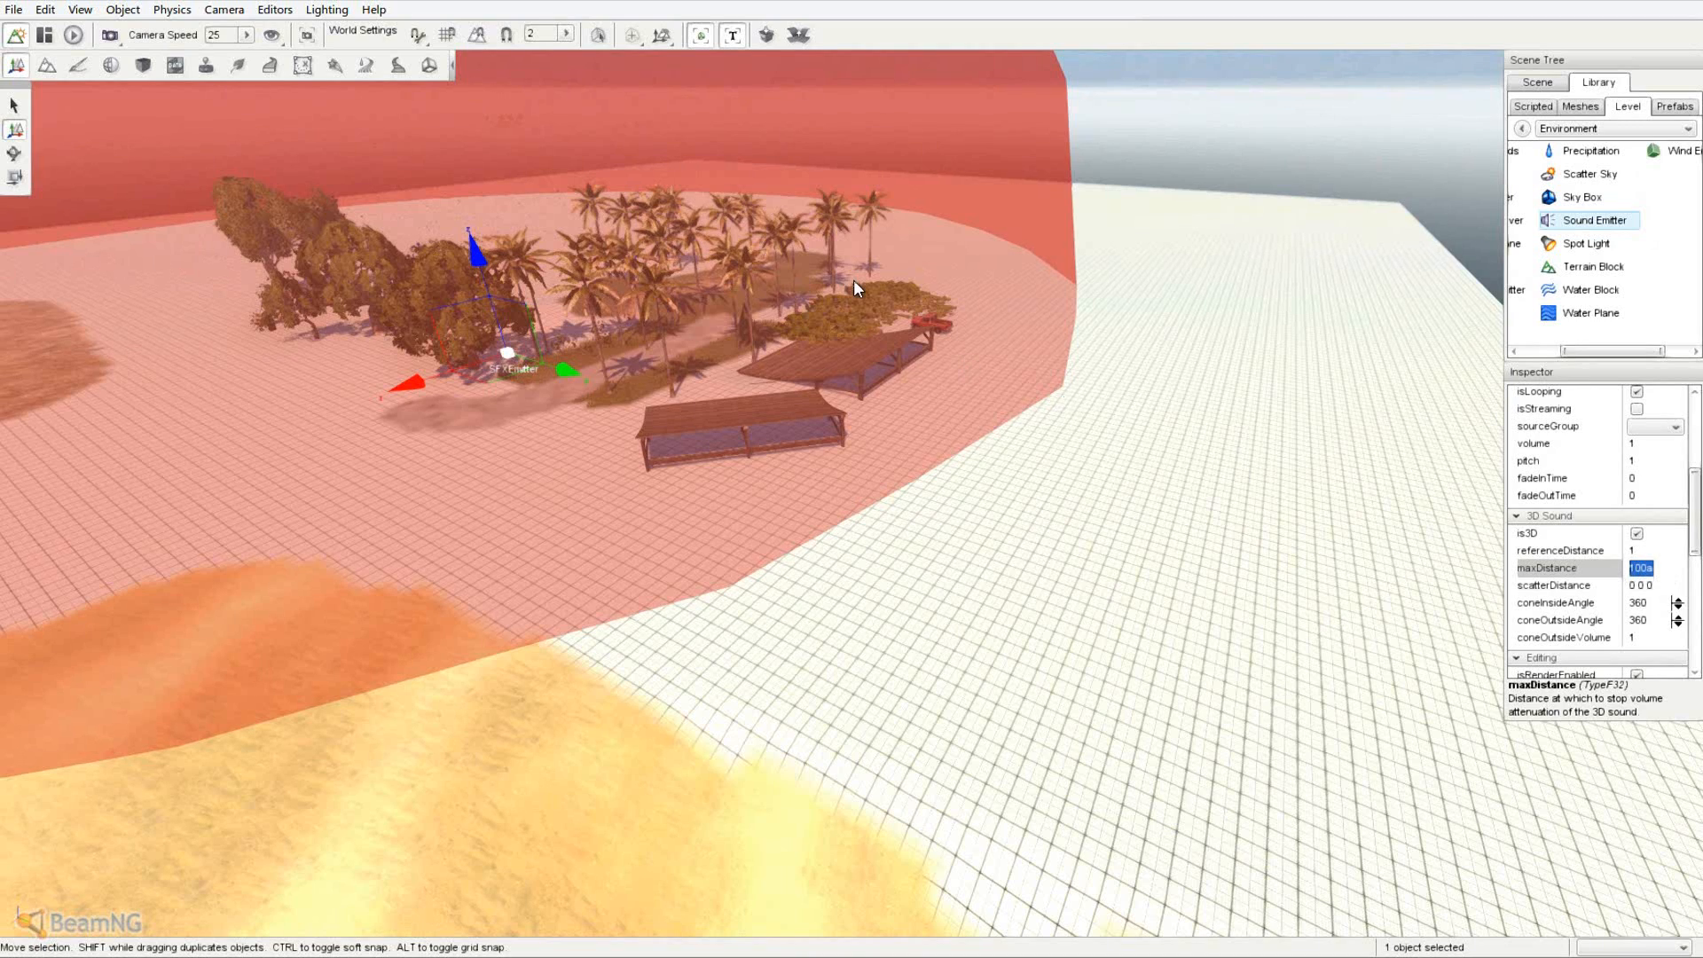
type("0")
key("Return")
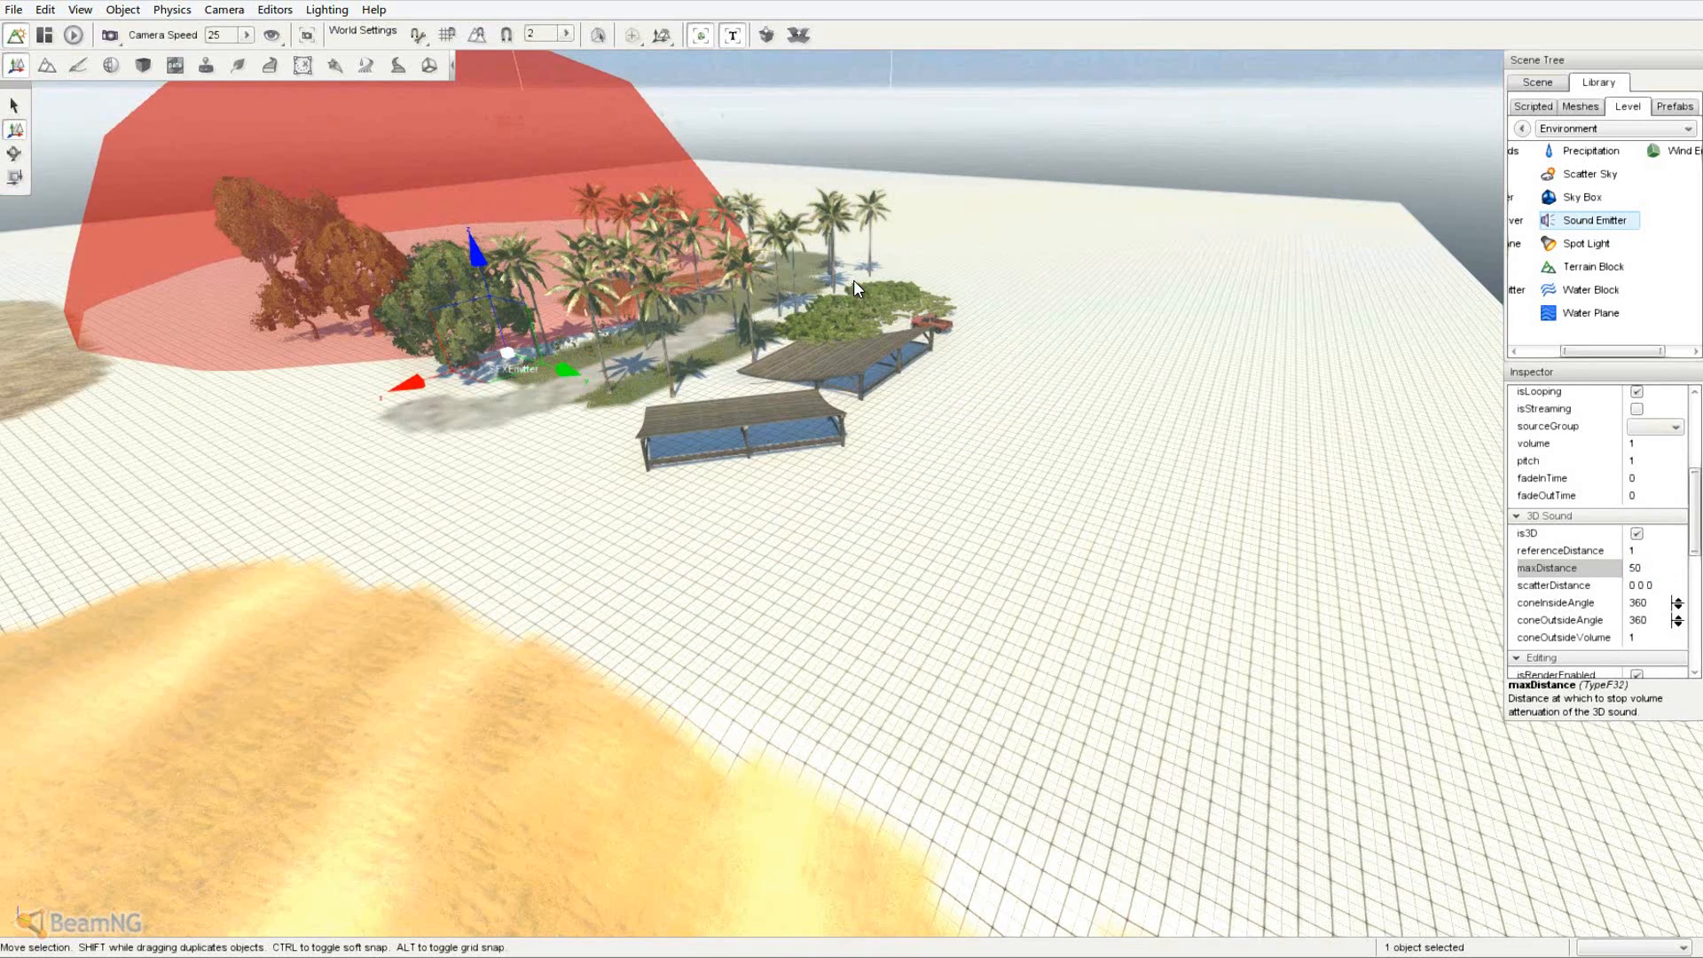
- Shift the emitter sideways across the island and check its red range sphere
key("a")
right_click_drag(854, 280, 664, 445)
left_click_drag(694, 543, 911, 643)
key("w")
right_click_drag(852, 470, 1038, 676)
key("s")
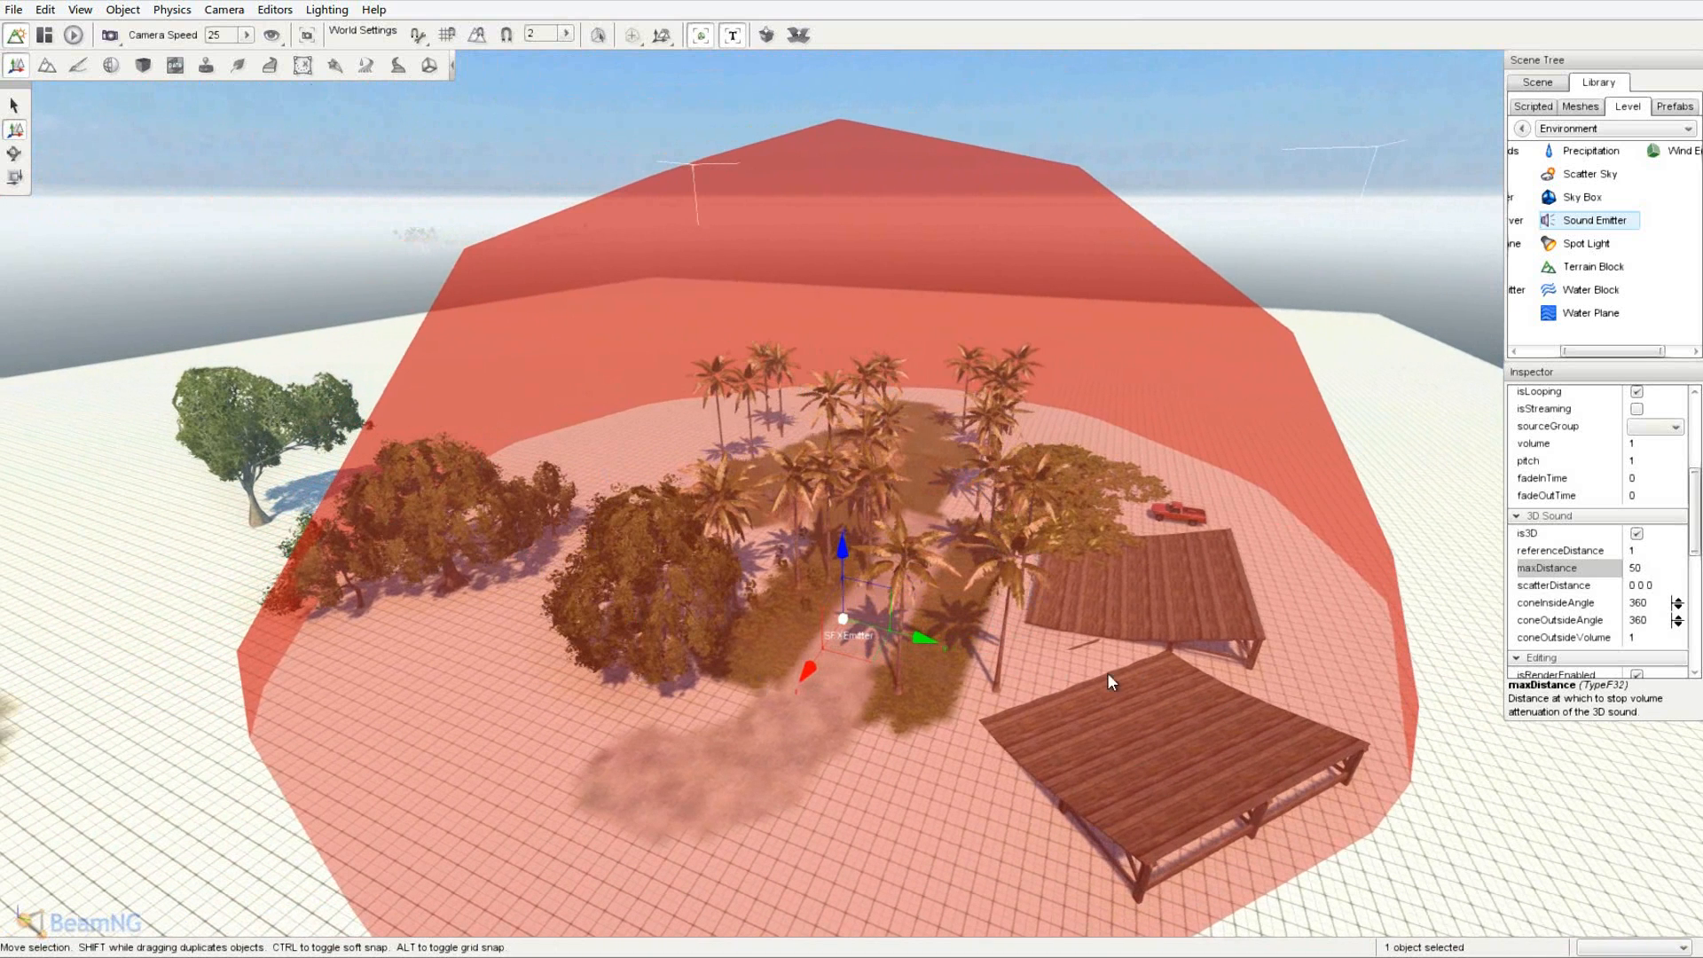
- Set the palm-grove emitter's track to amb_birds_01
left_click_drag(1694, 535, 1698, 484)
left_click(1655, 478)
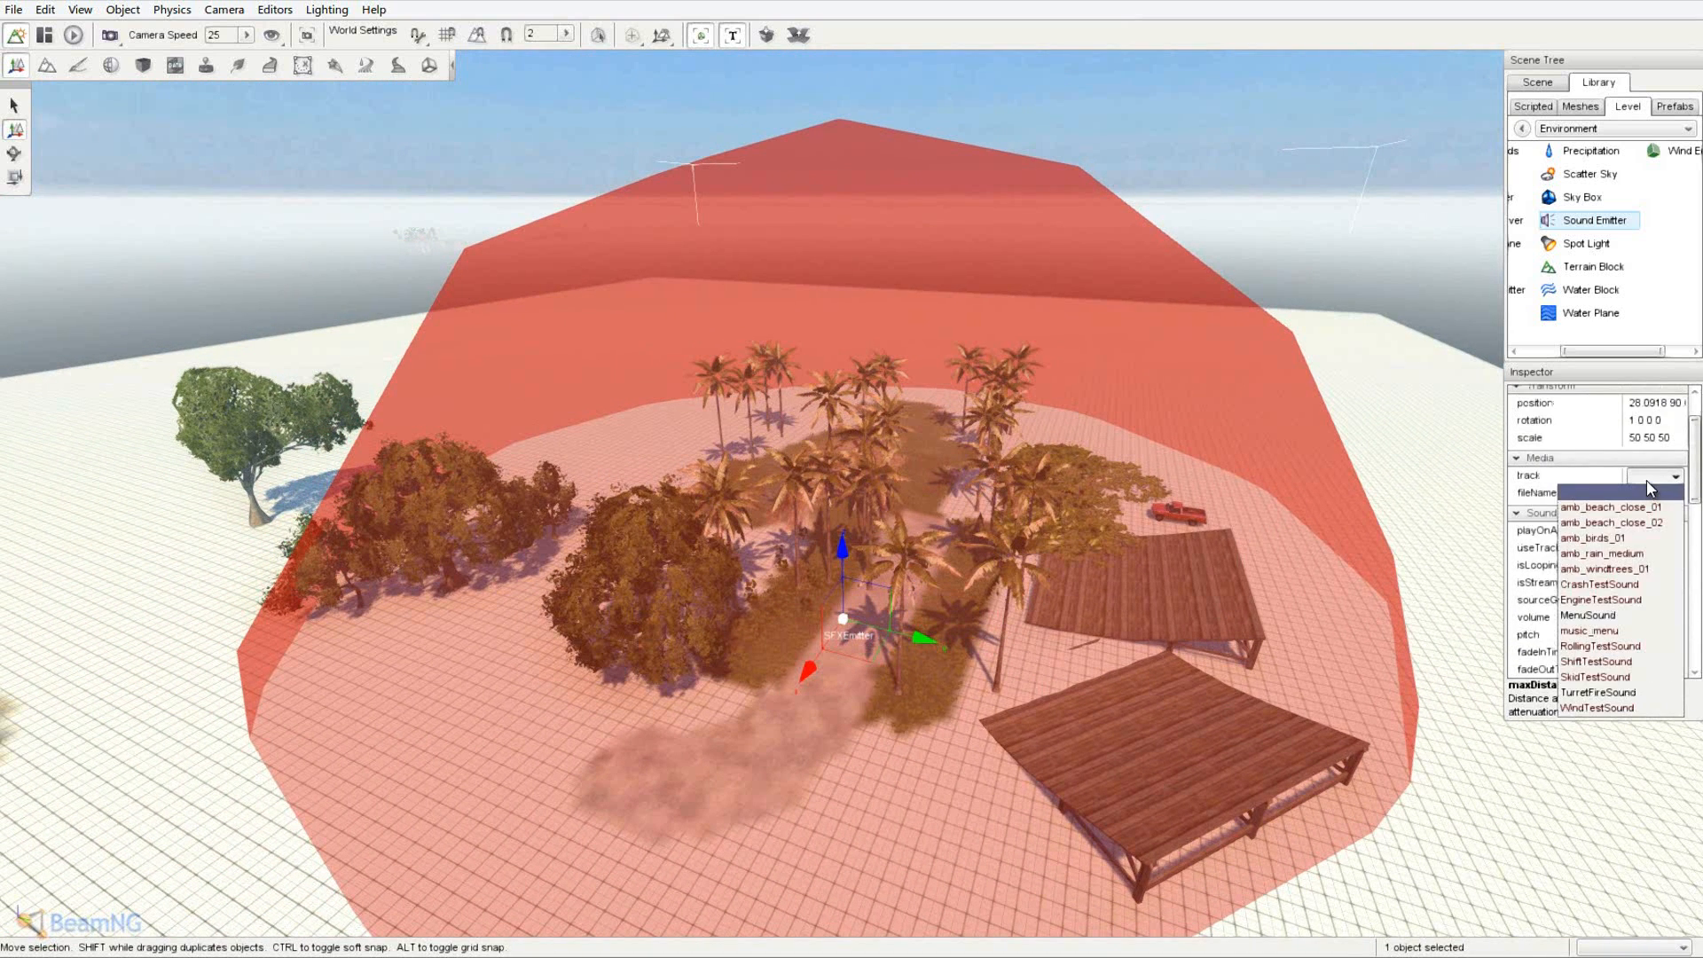
left_click(1634, 537)
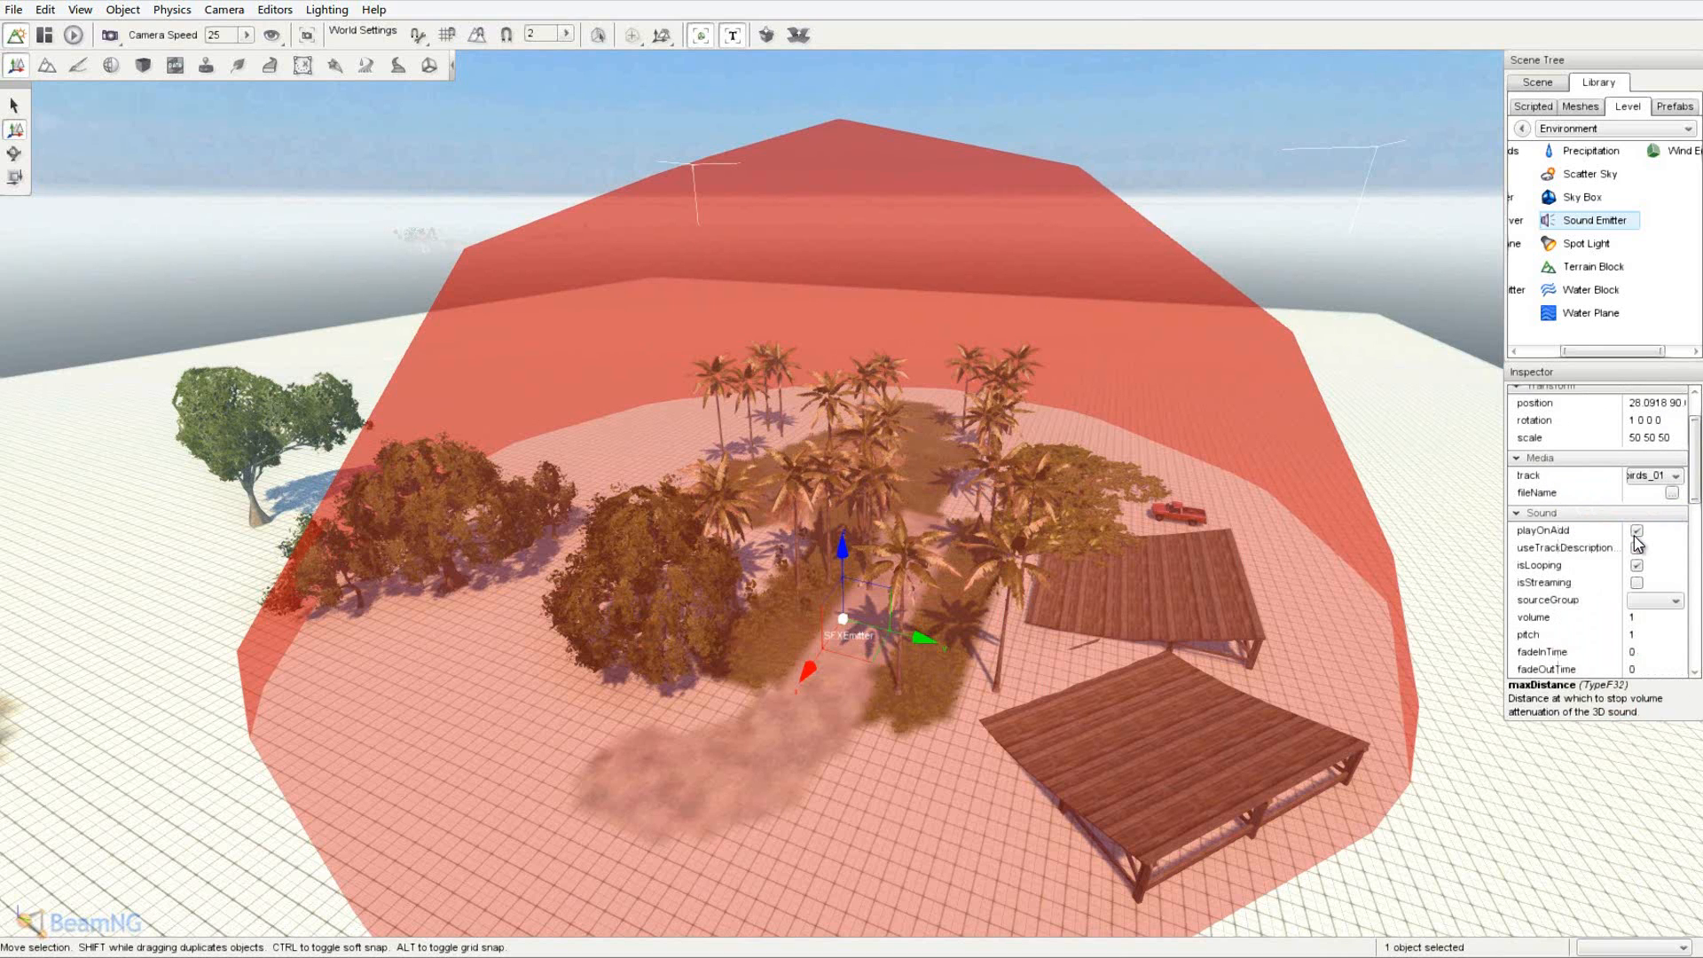
- Fly around the island to check the emitter's range sphere
key("w")
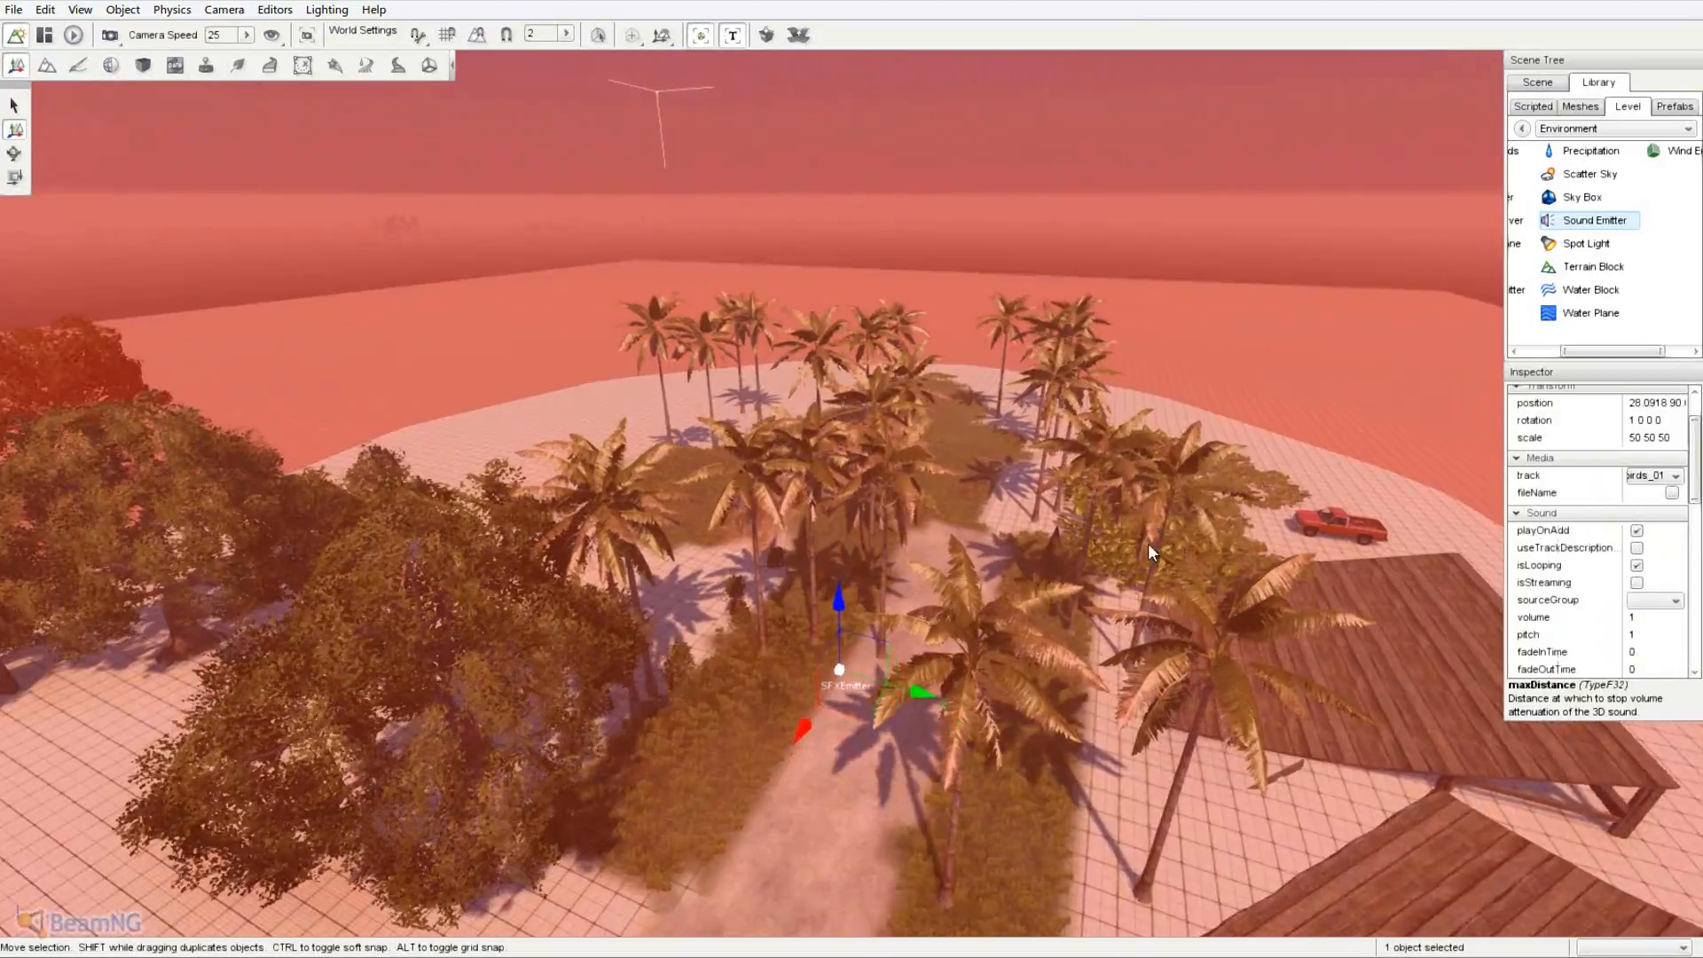
right_click_drag(1147, 543, 1151, 548)
key("w")
key("w")
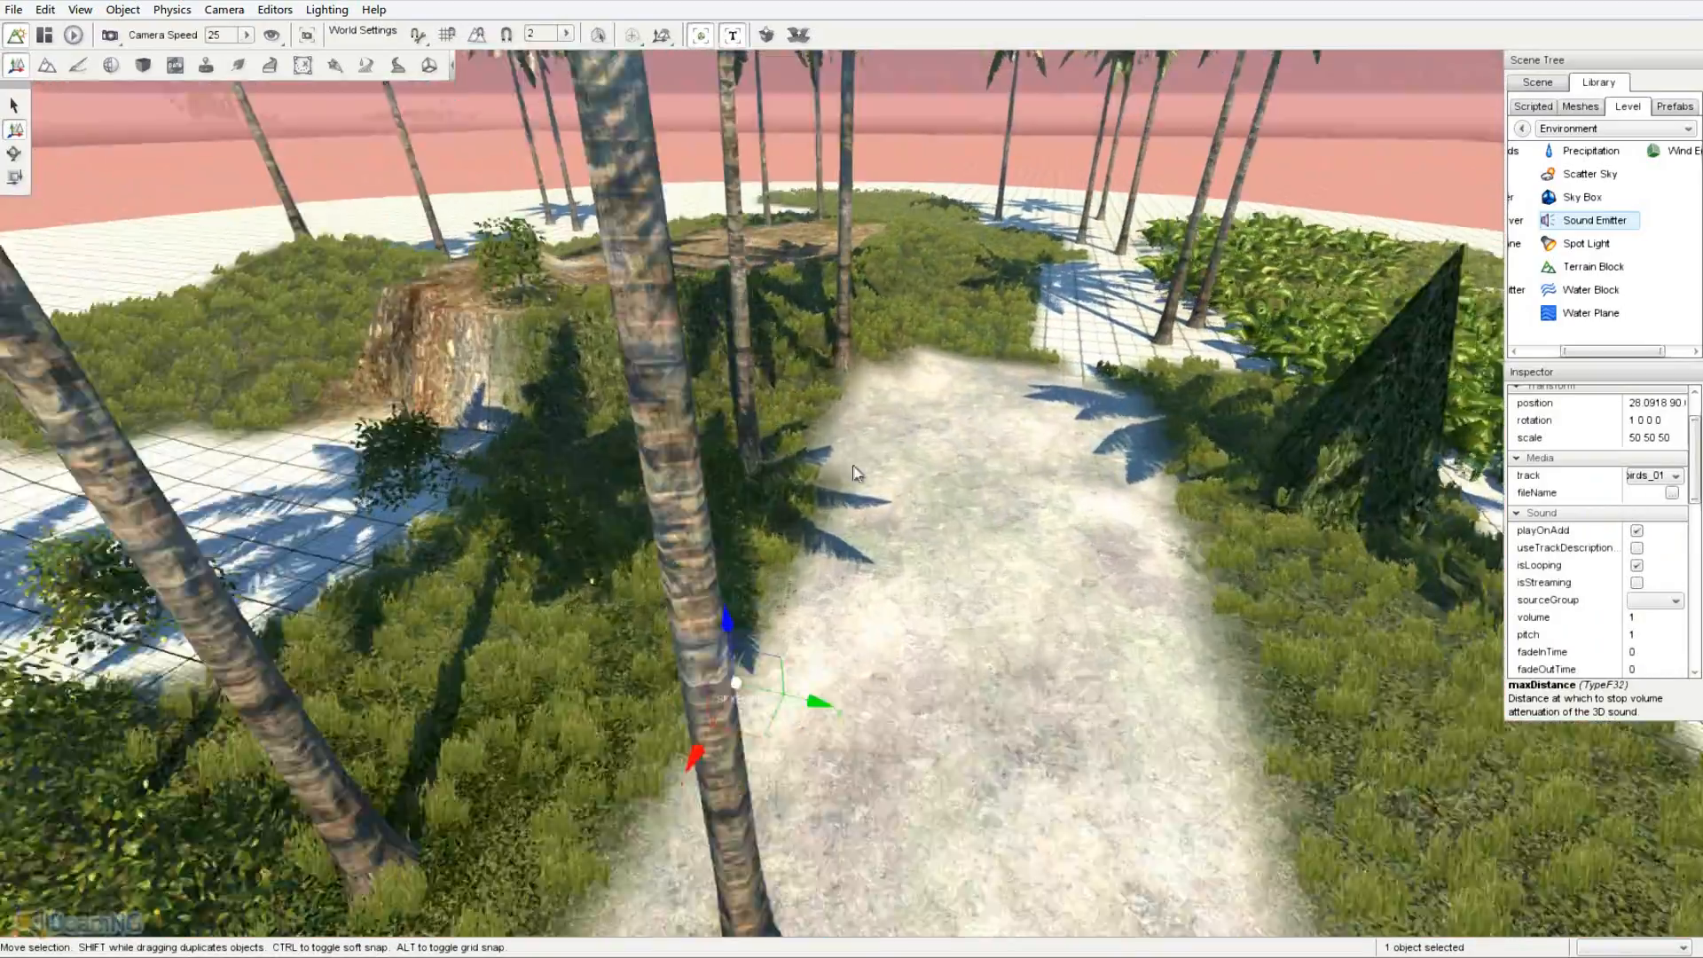
right_click_drag(855, 474, 854, 475)
key("a")
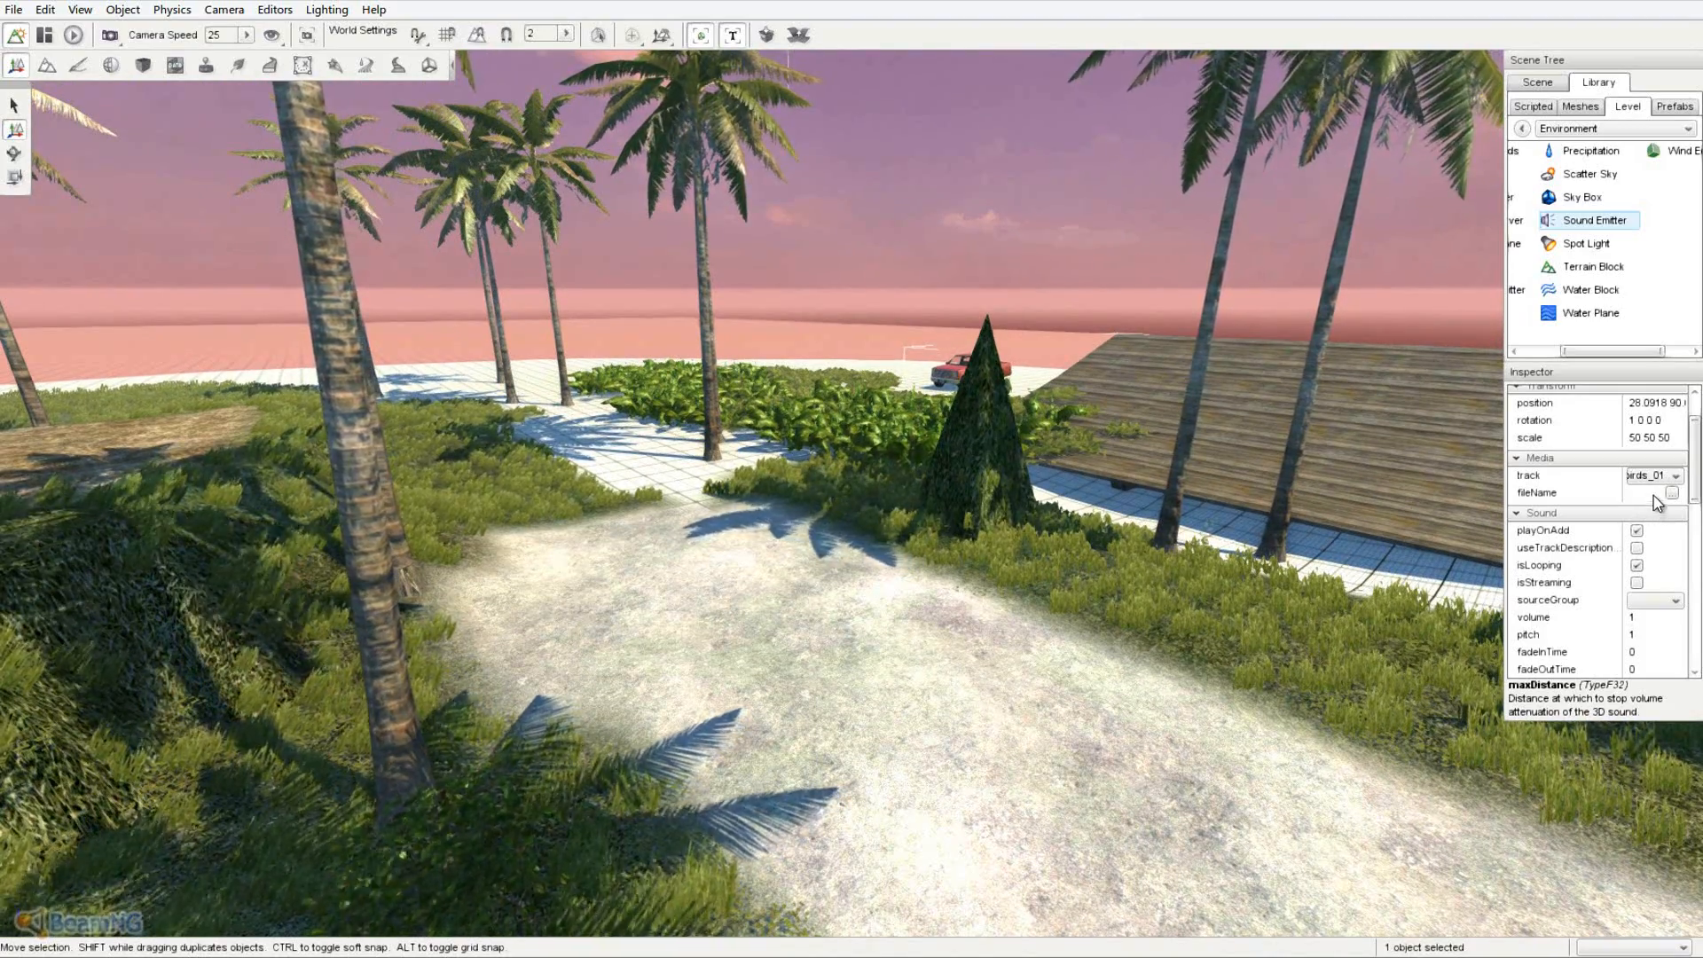
key("s")
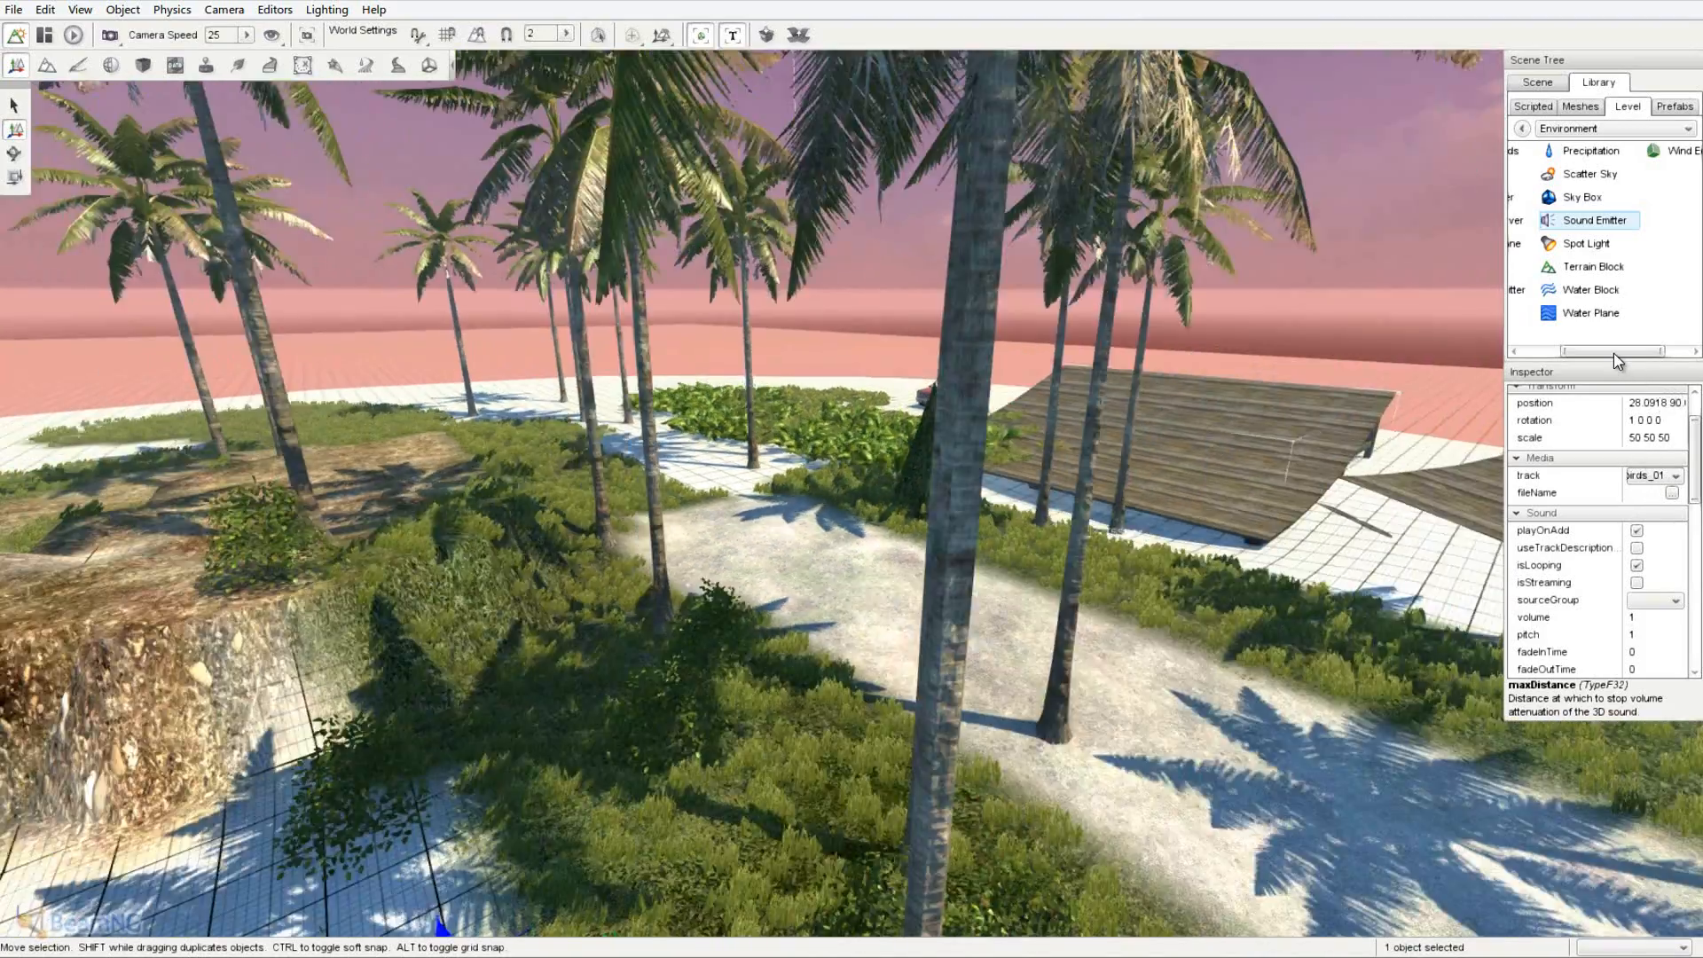
key("s")
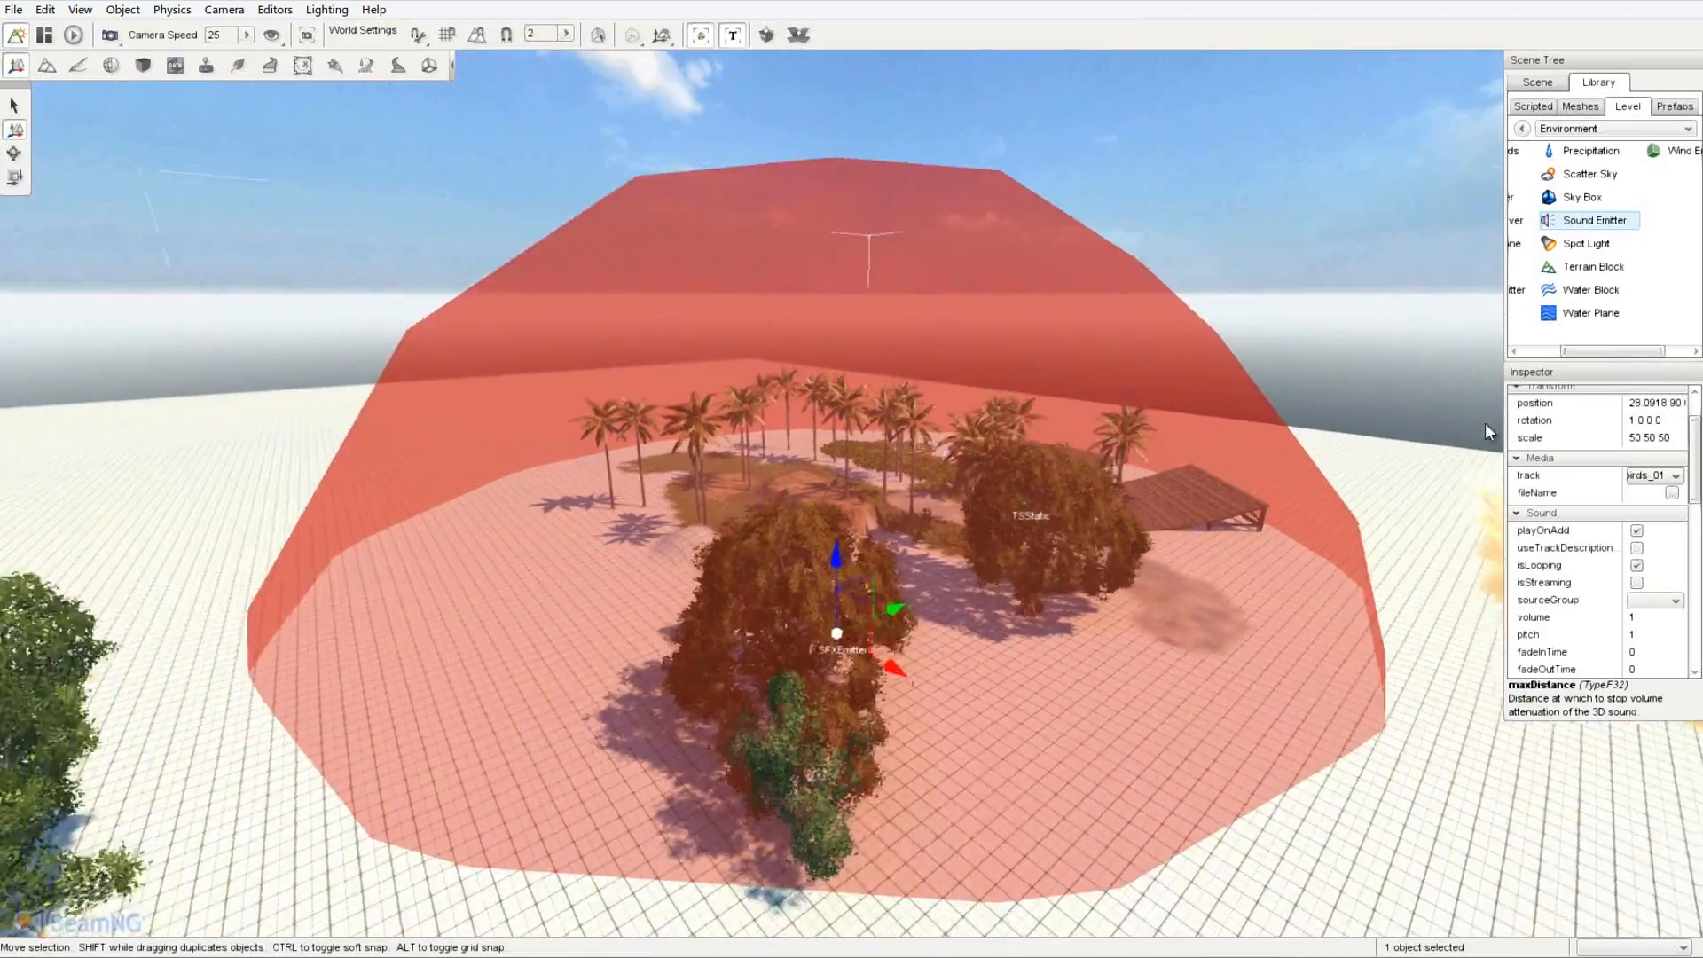
- Drag out an emitter toward the sandy cliff
right_click_drag(1420, 435, 849, 480)
key("w")
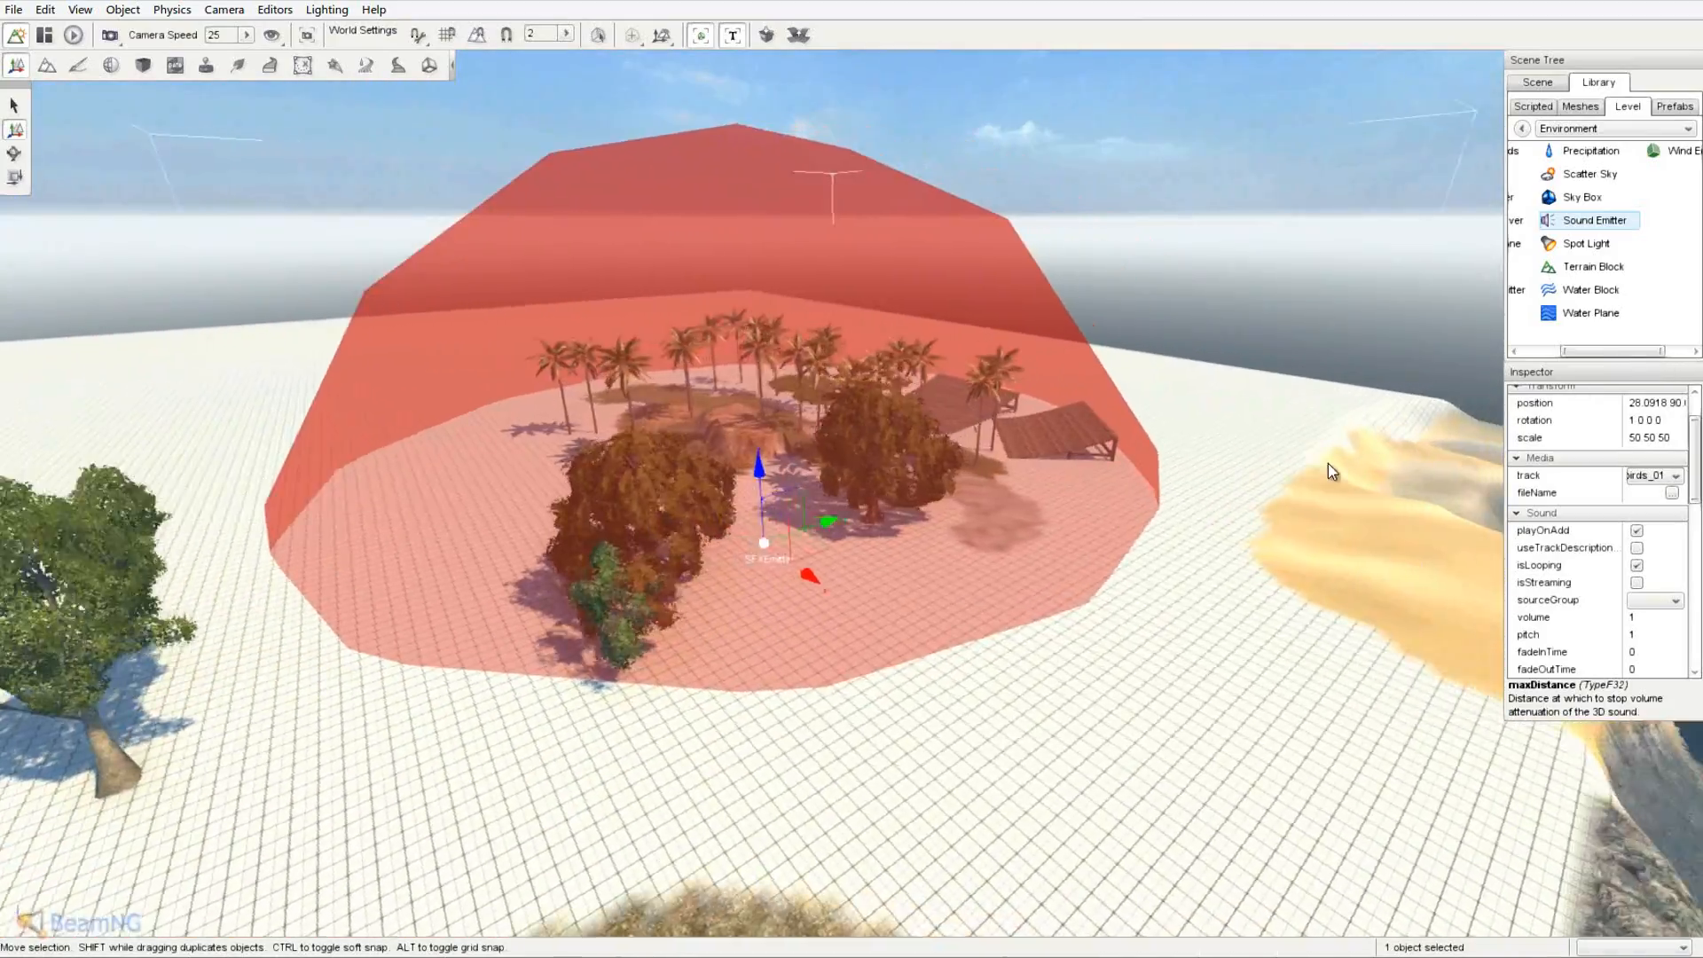
key("s")
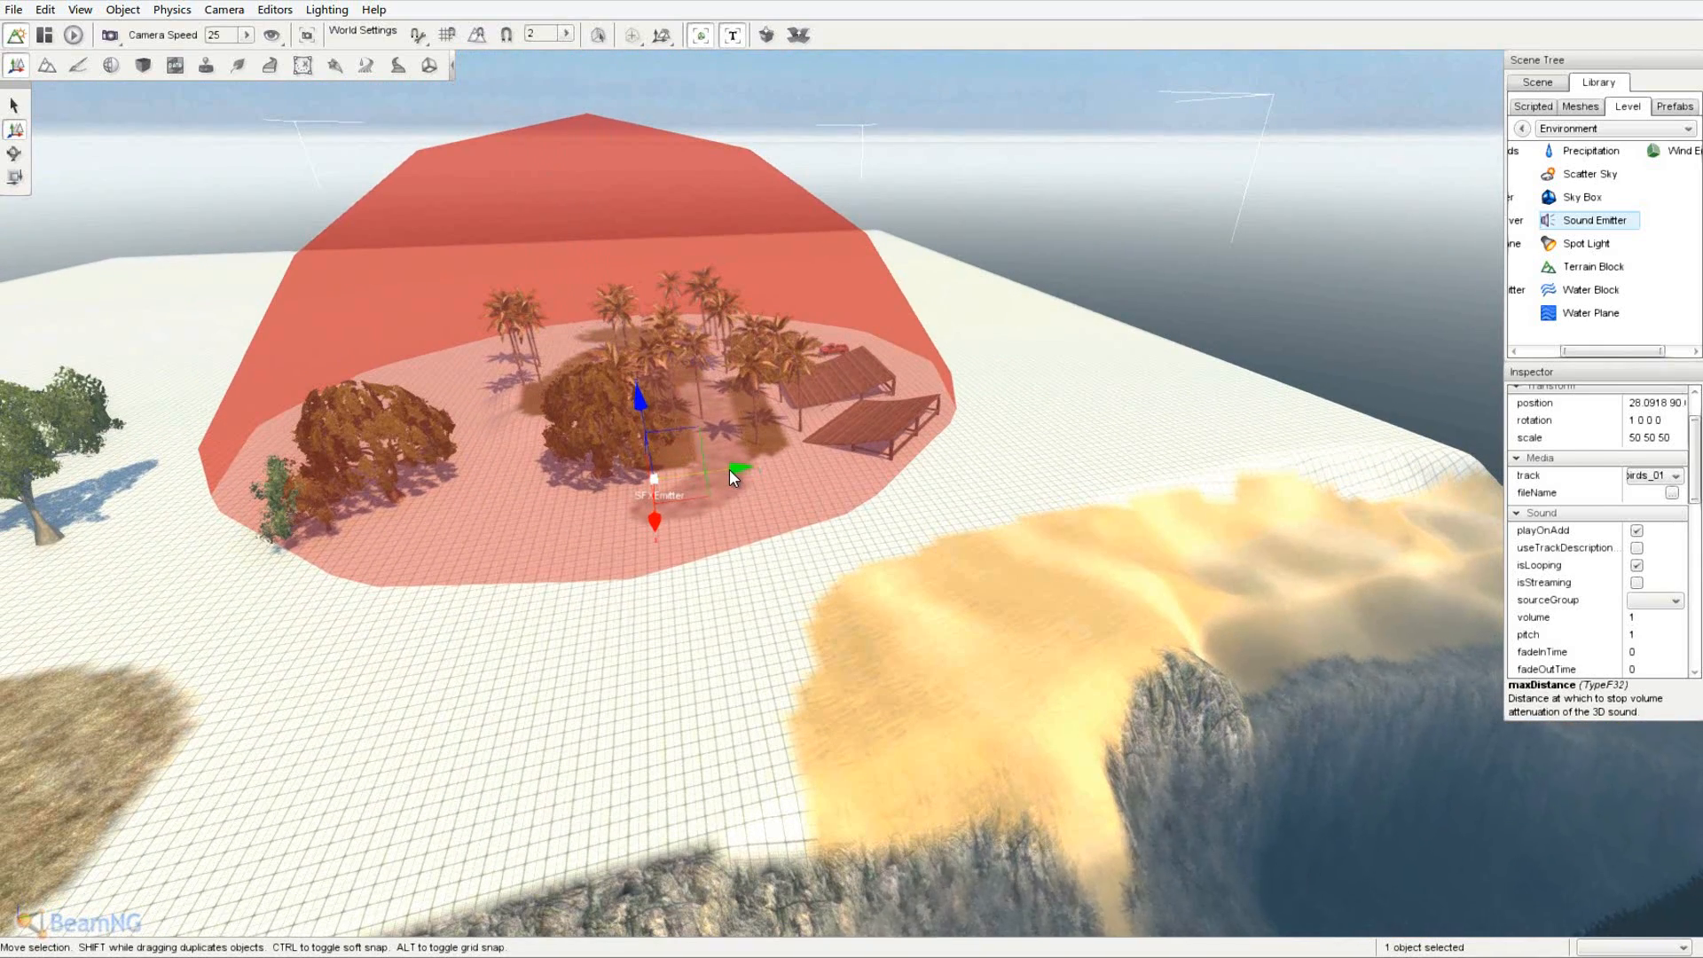
left_click_drag(731, 470, 1067, 437)
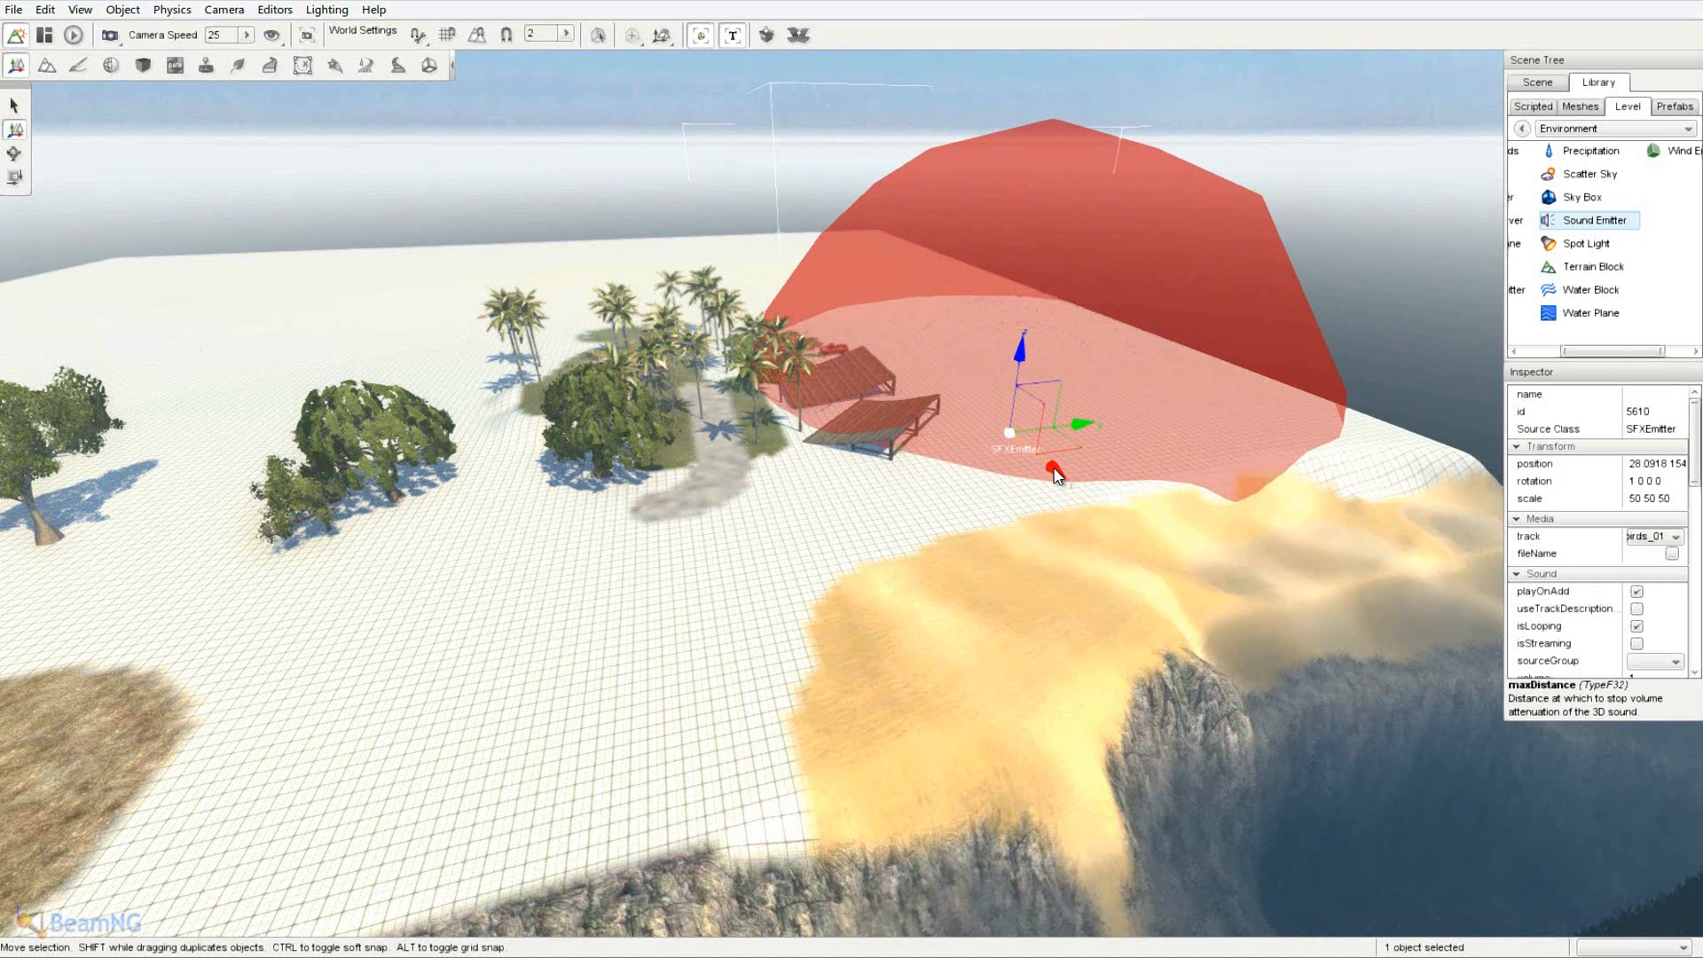
- Move the second emitter out over the beach and set its track to amb_beach_close_01
left_click_drag(1054, 470, 1275, 797)
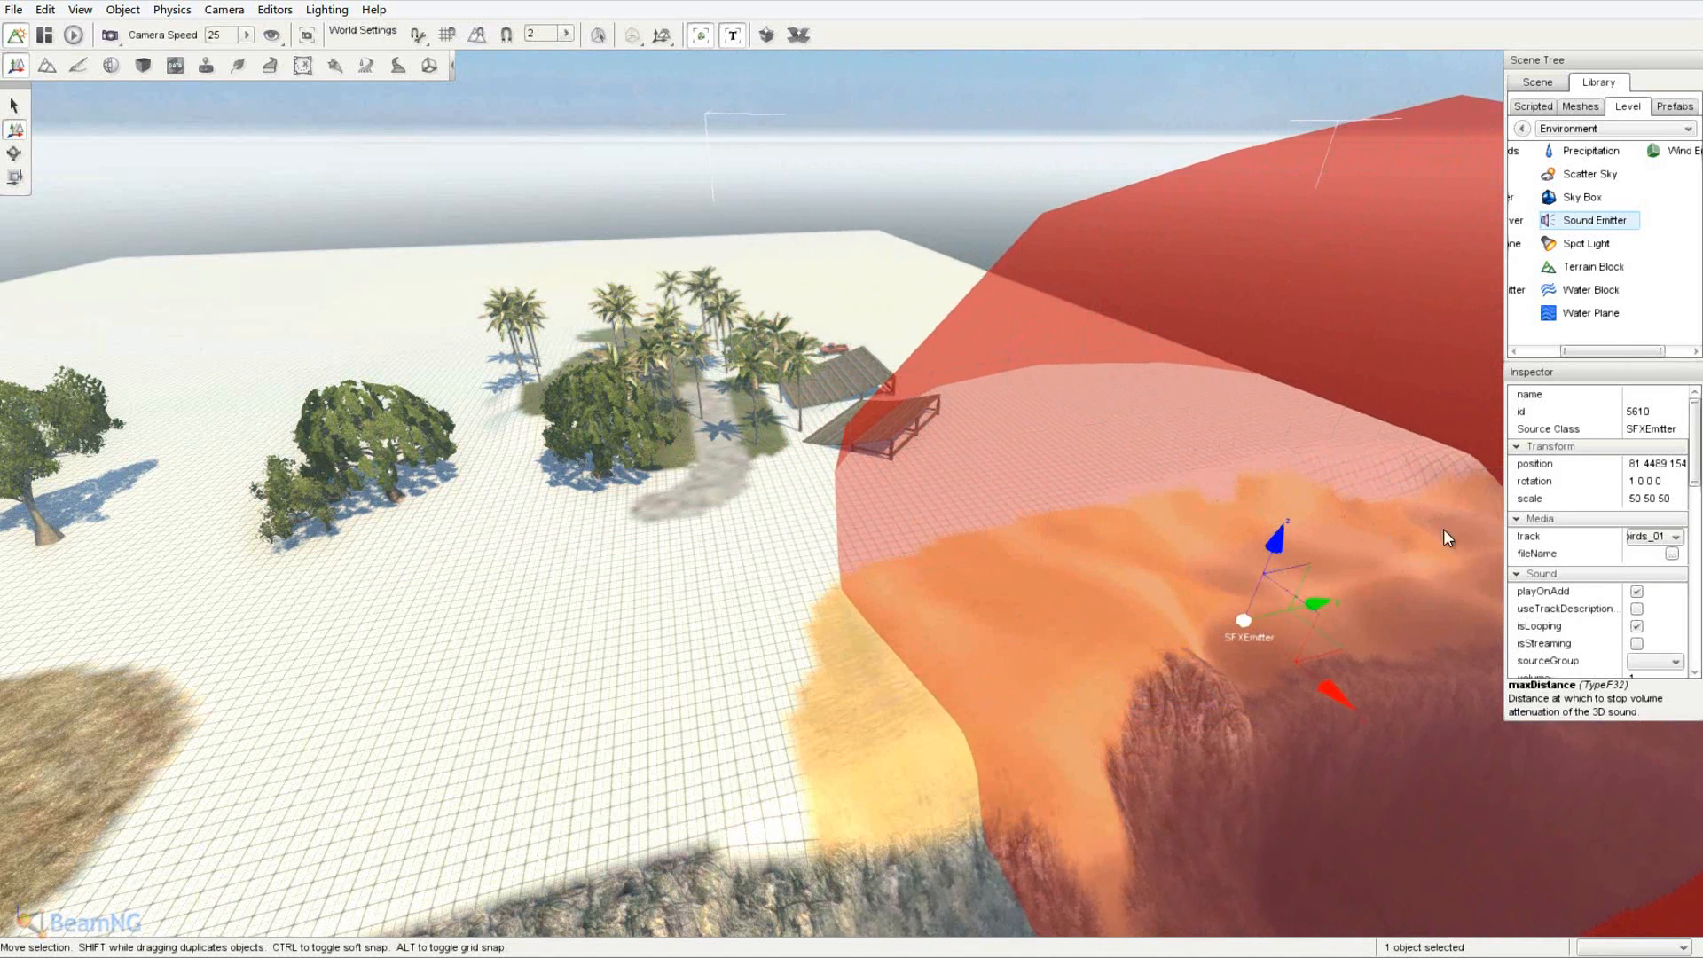
left_click(1671, 541)
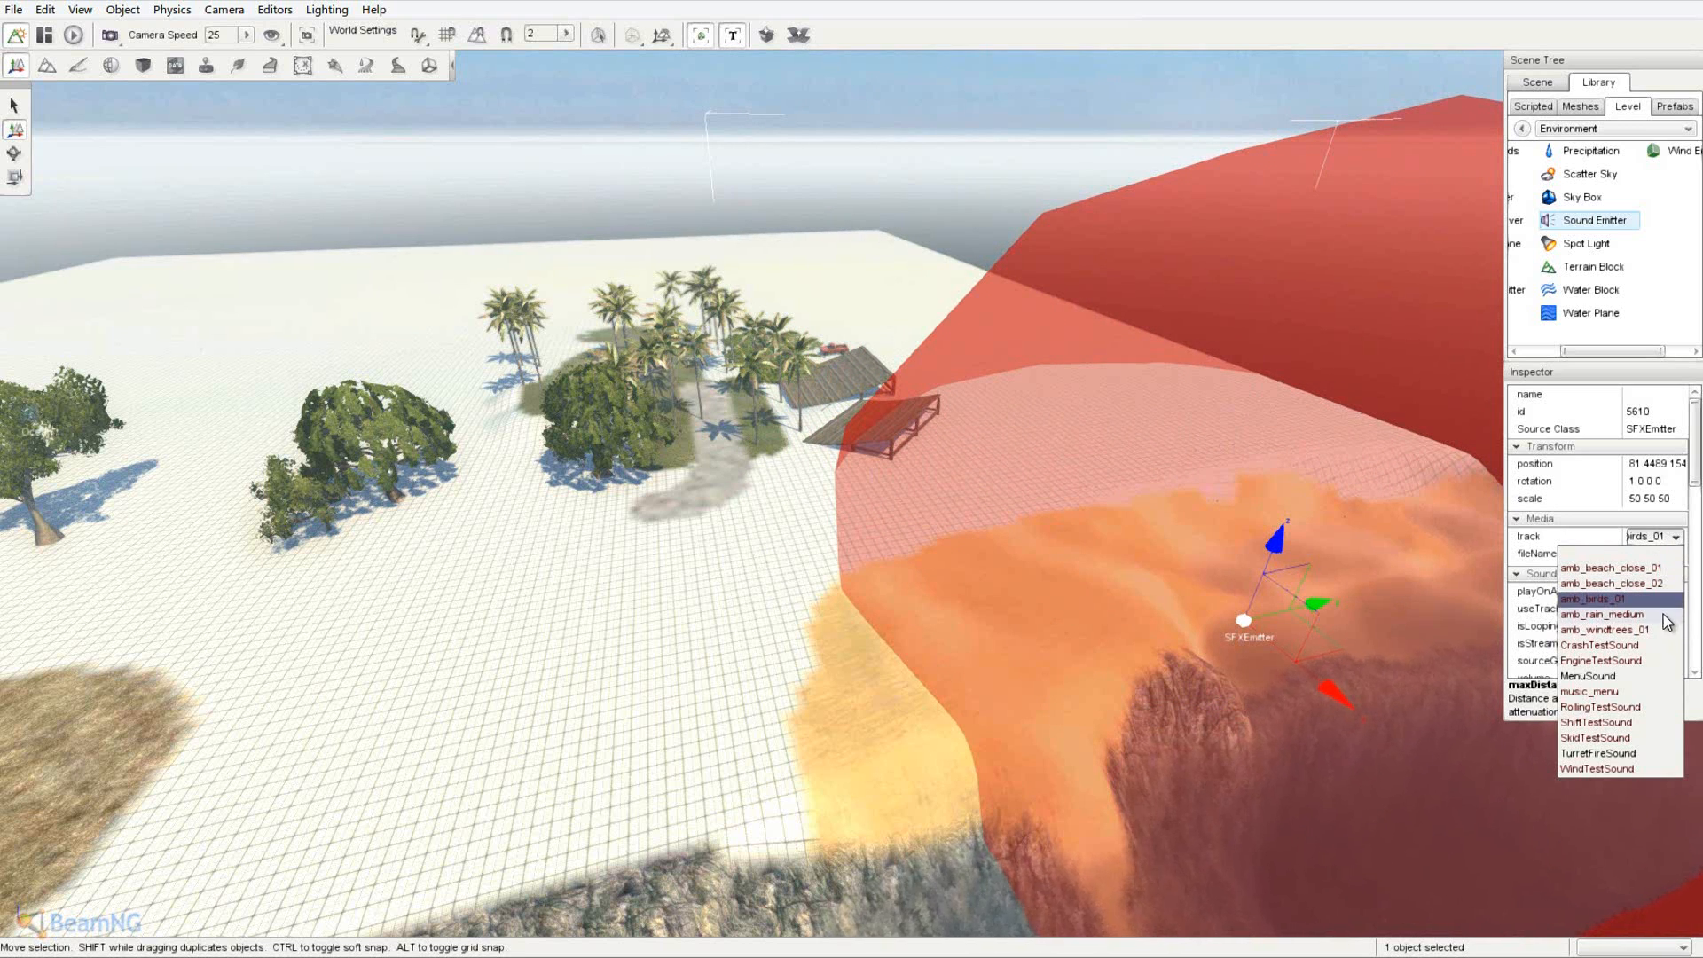
left_click(1664, 569)
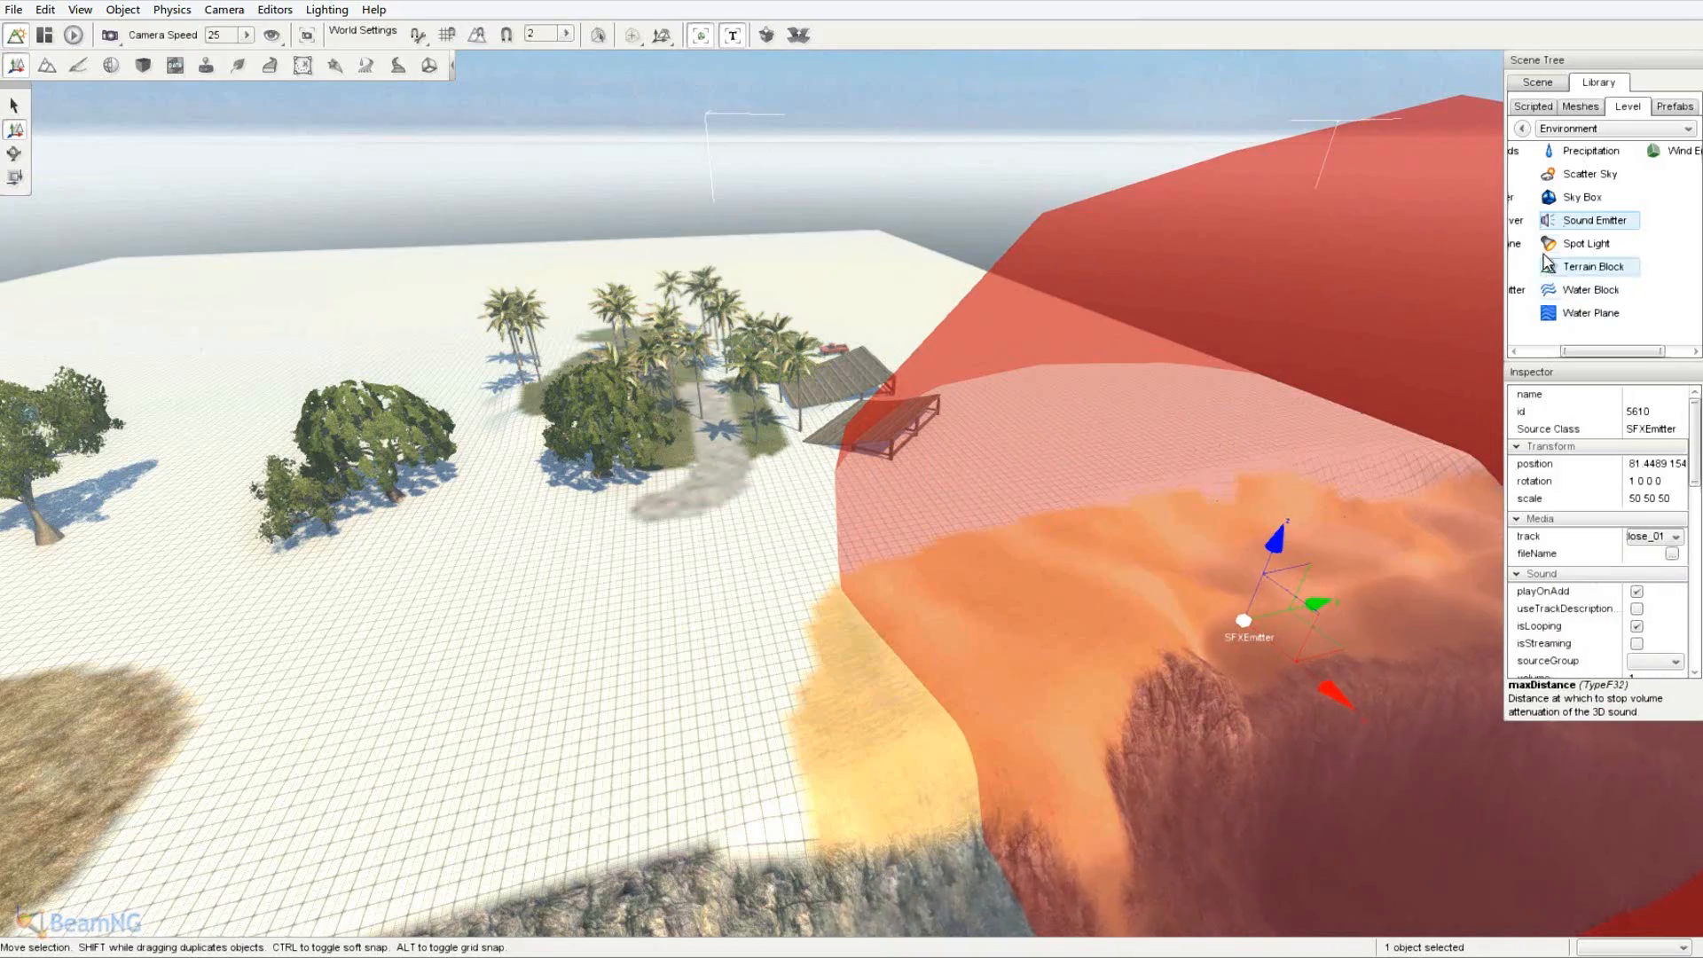
key("w")
right_click_drag(1201, 357, 854, 479)
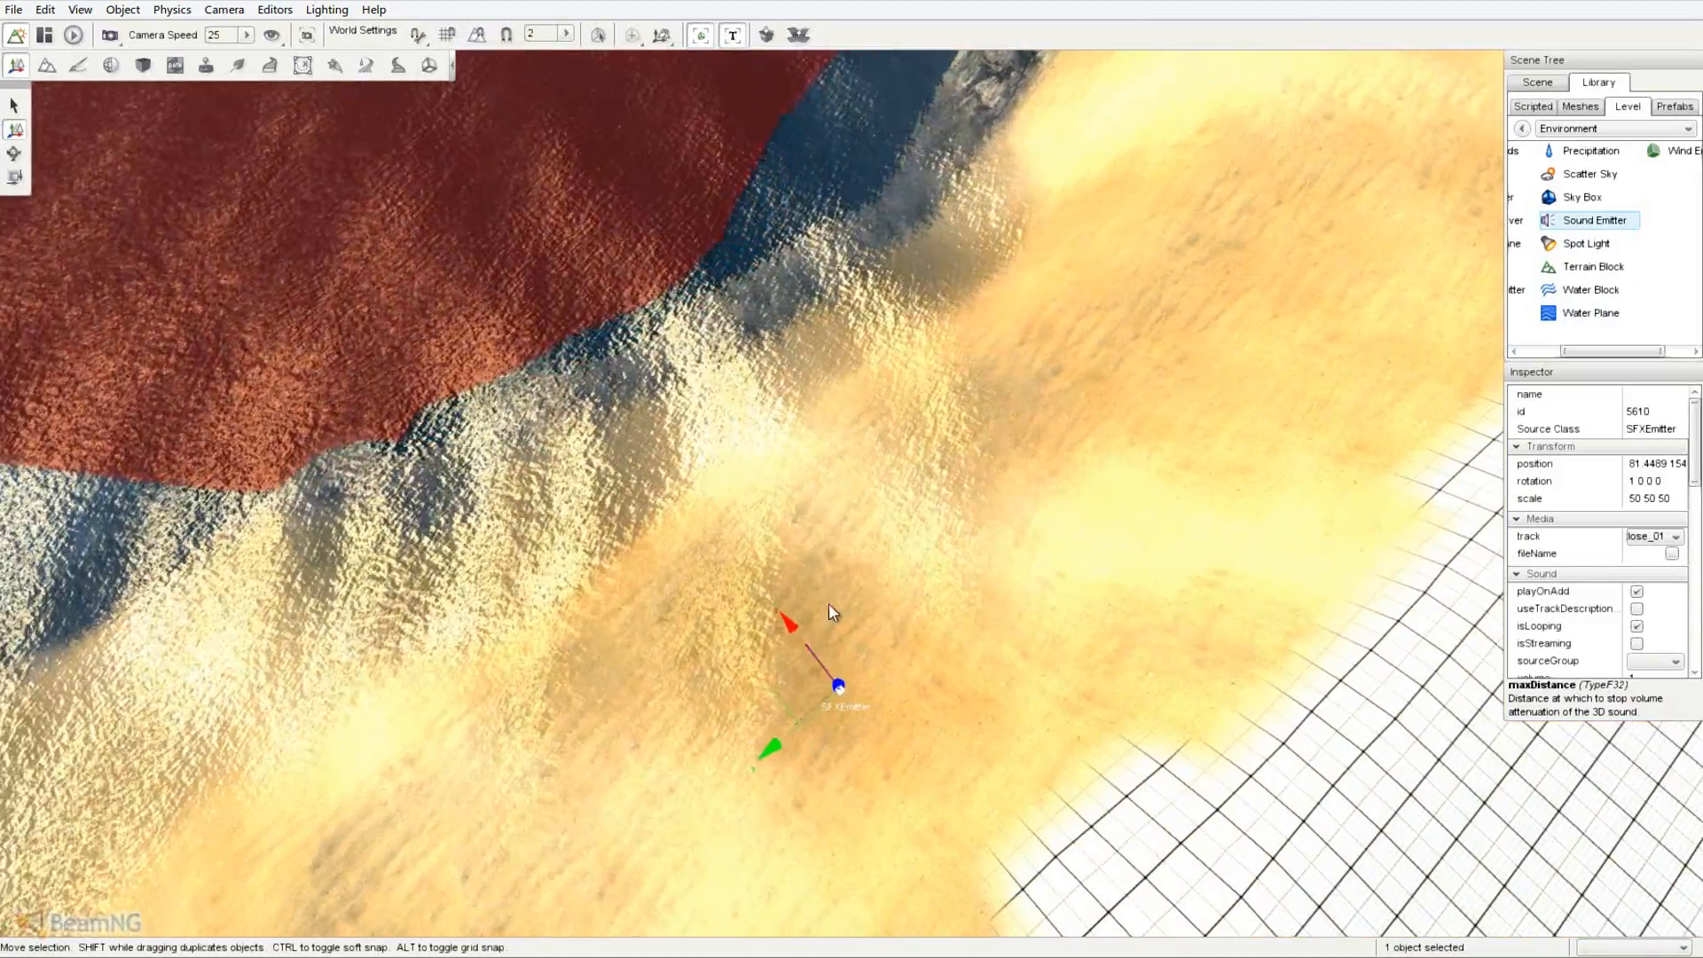
key("s")
right_click_drag(924, 644, 853, 479)
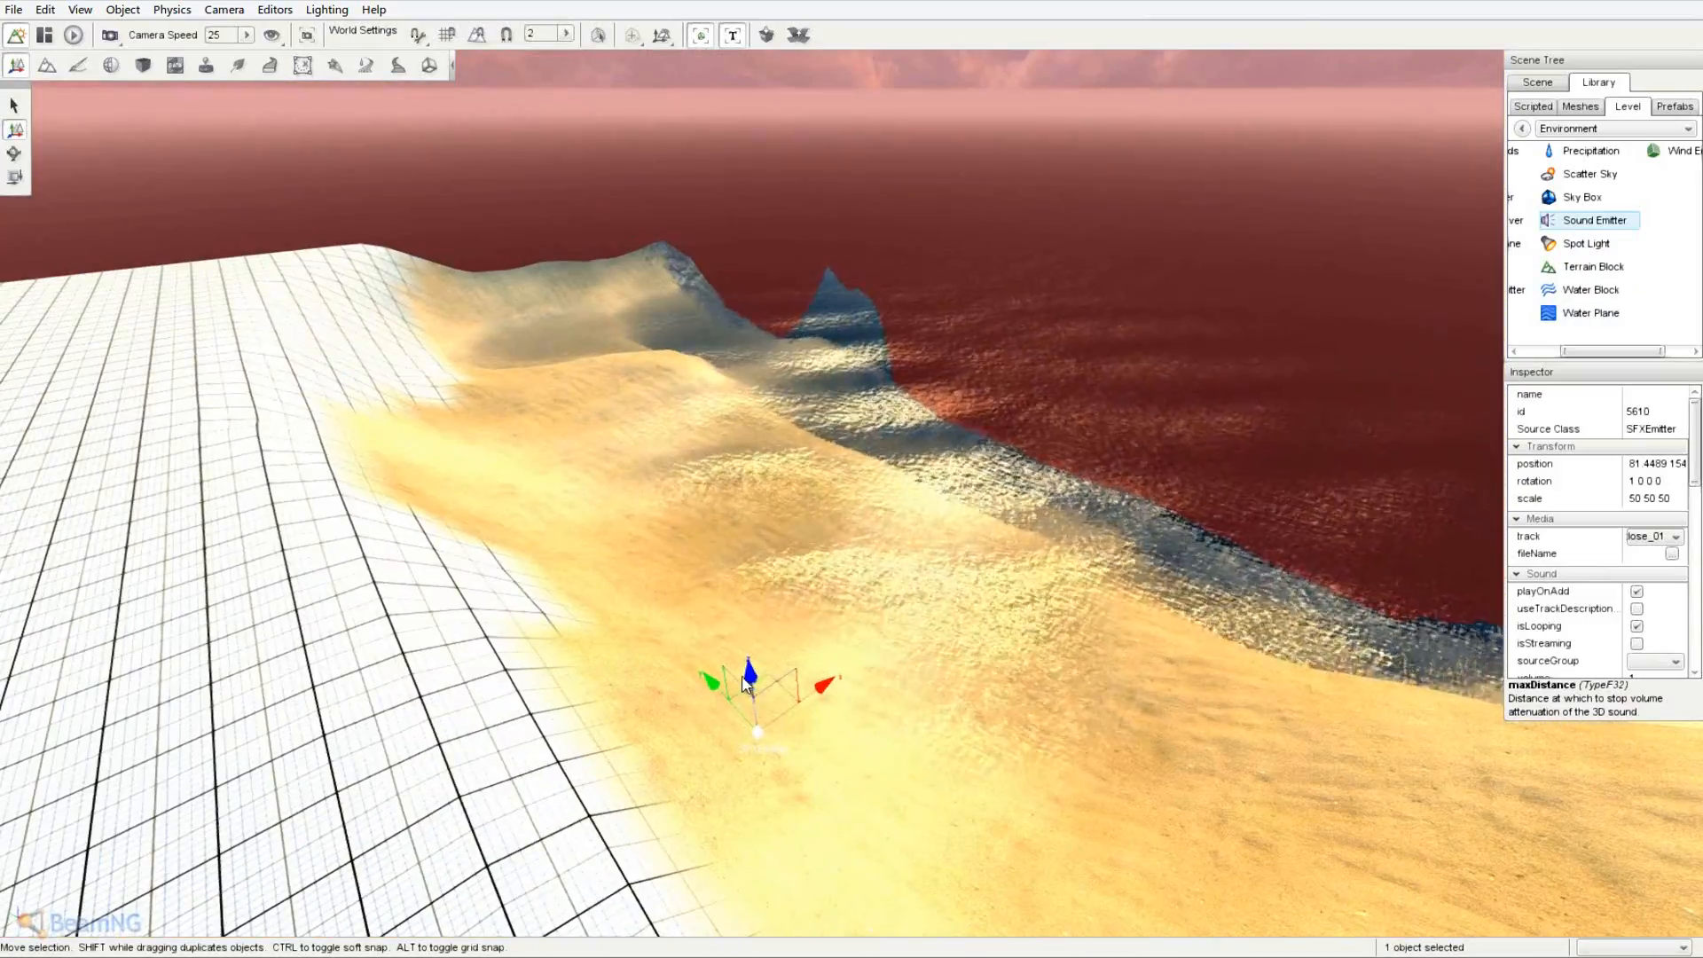
- Raise the beach emitter up the sandy slope and view it from around the coast
left_click_drag(754, 667, 759, 314)
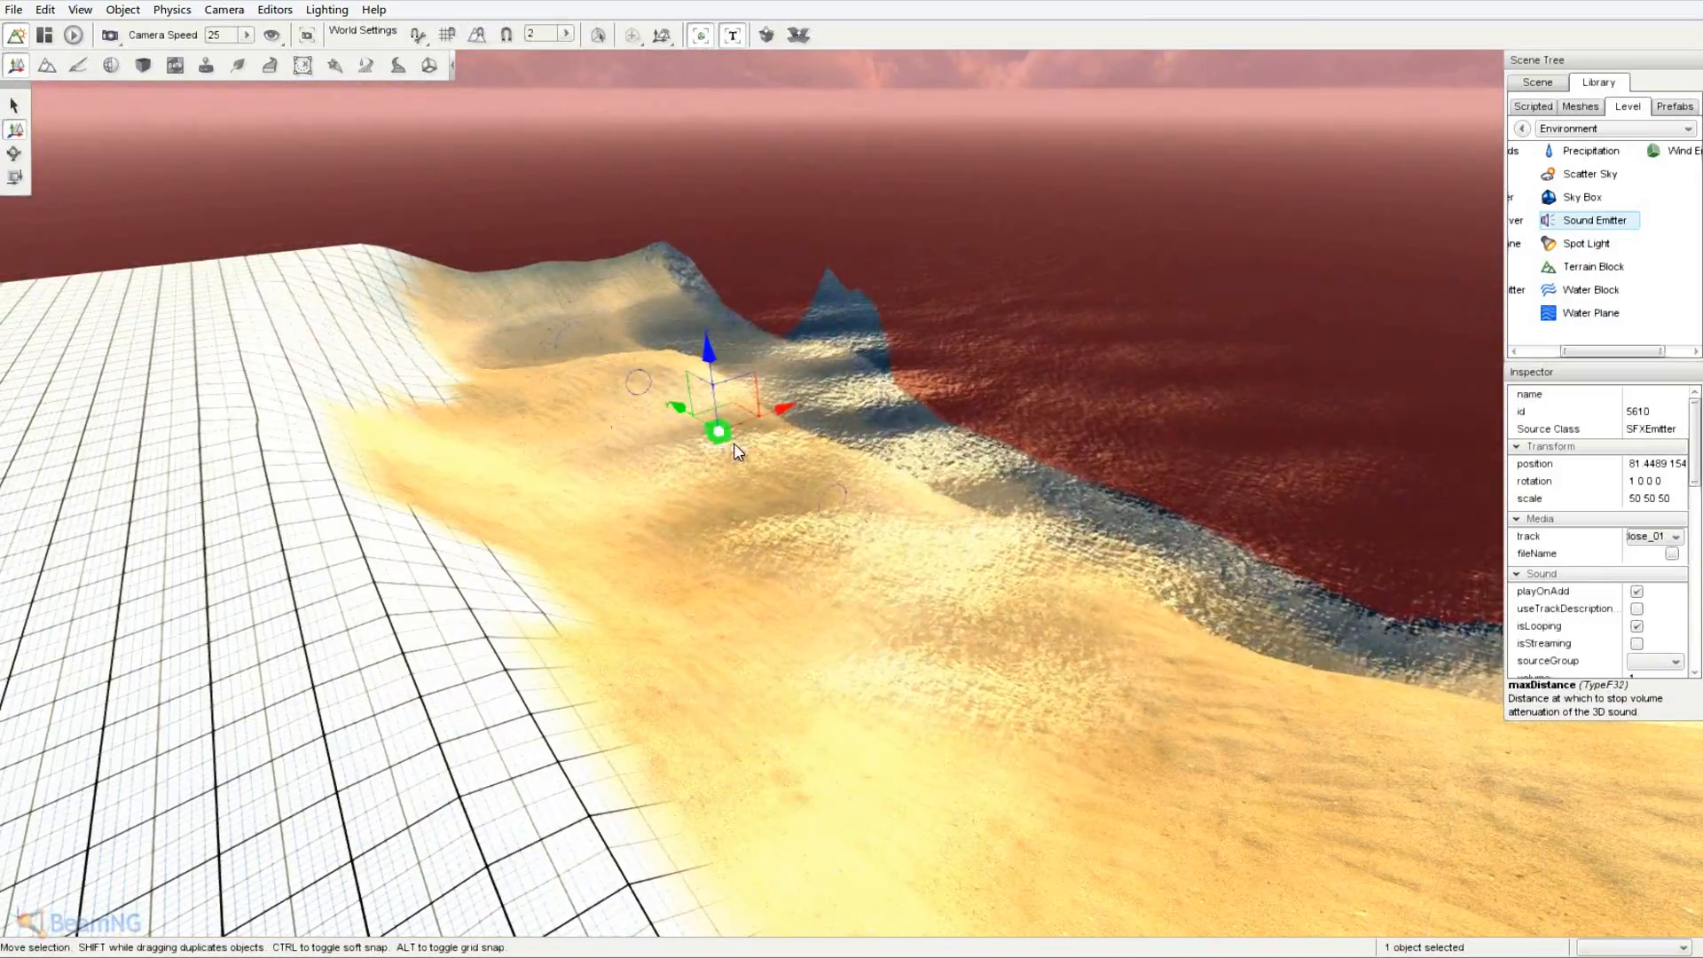
key("w")
key("a")
right_click_drag(737, 451, 856, 477)
key("w")
key("w")
key("a")
key("s")
key("s")
key("d")
key("a")
key("s")
key("a")
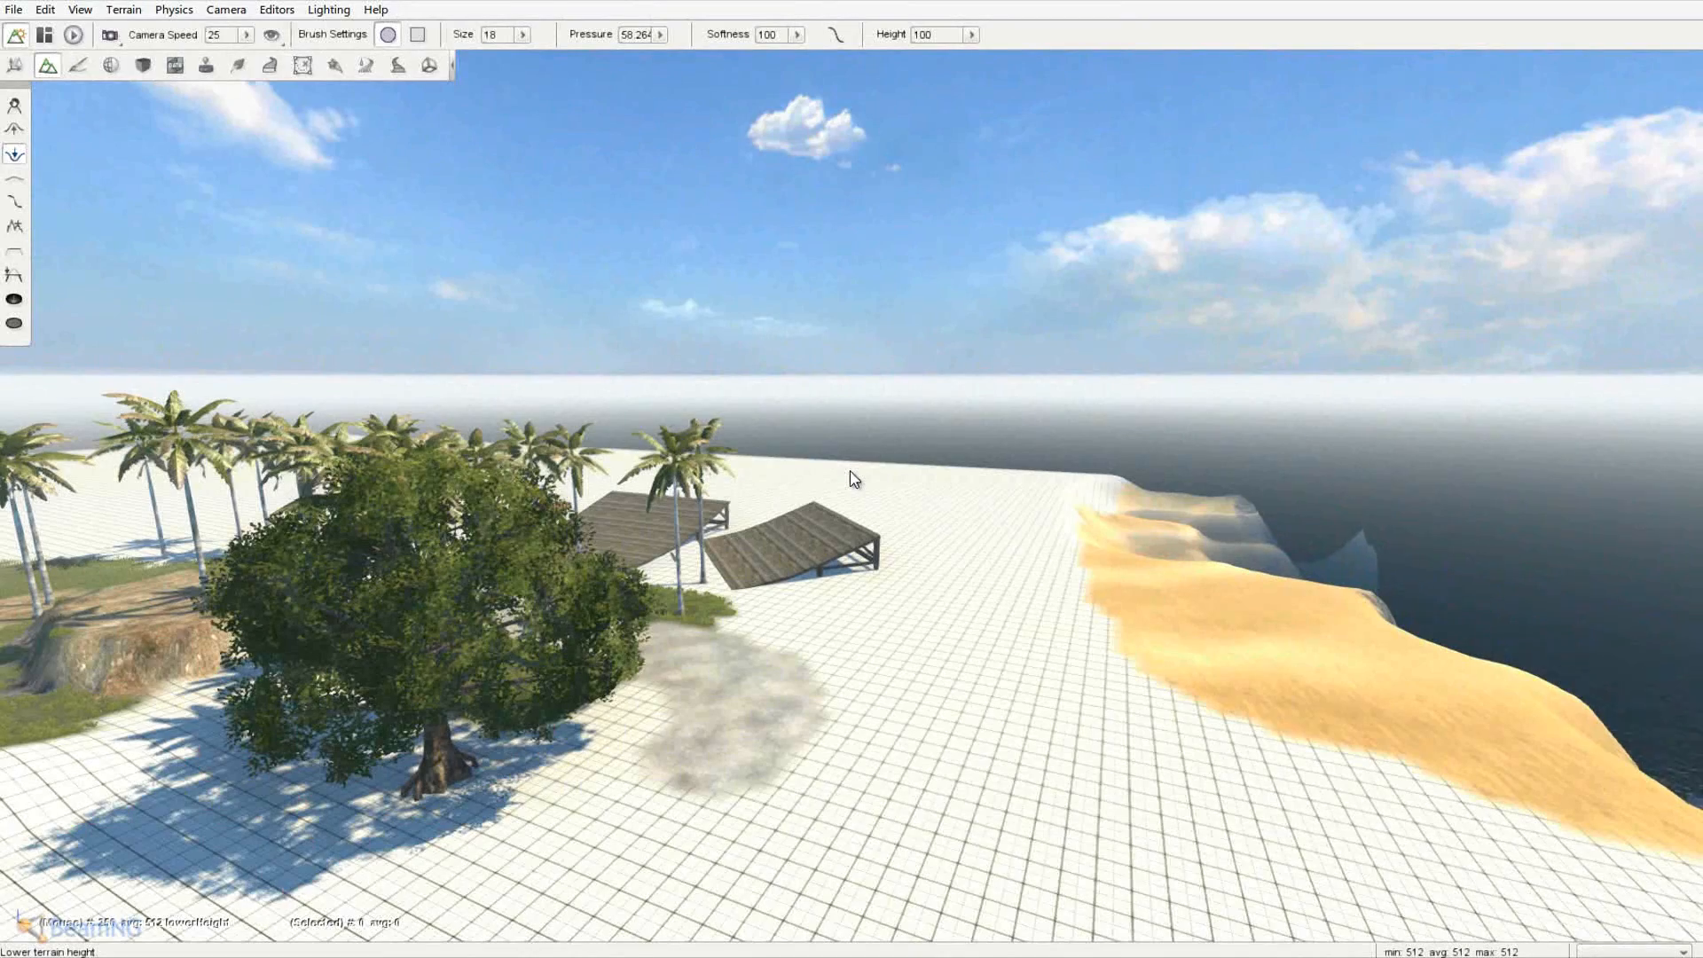
- Fly the camera over the ramps and pull back to reveal the beach
key("w")
right_click_drag(850, 471, 850, 472)
key("d")
right_click_drag(780, 722, 851, 472)
key("s")
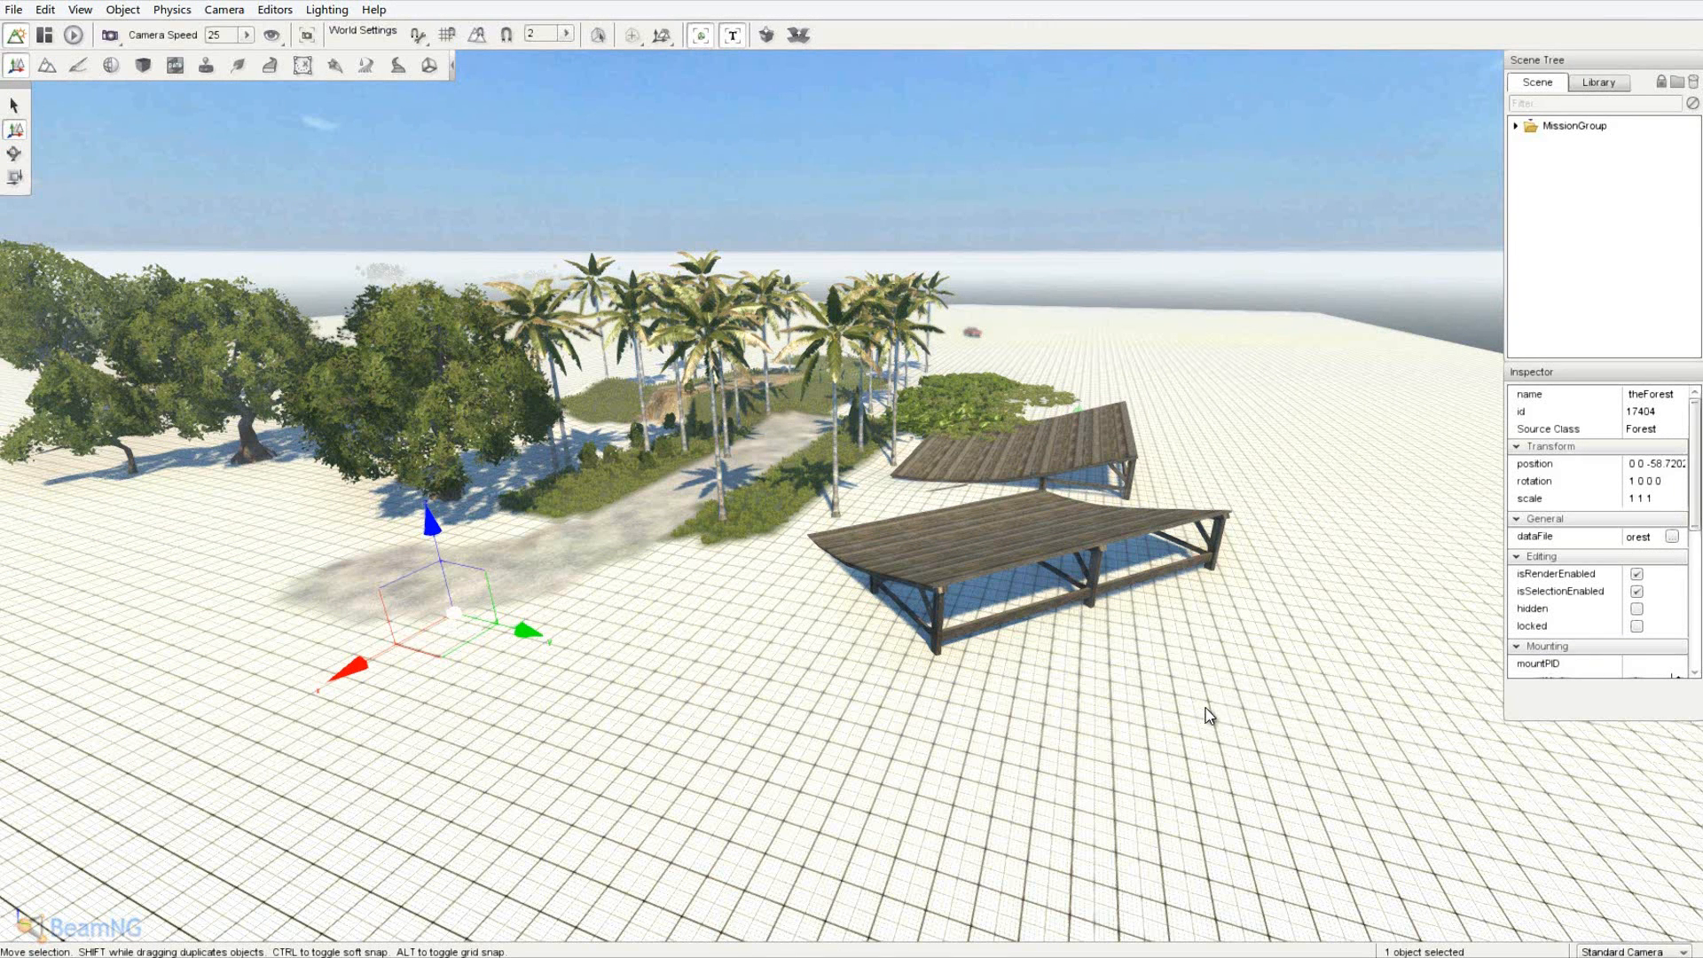
right_click_drag(1230, 709, 852, 471)
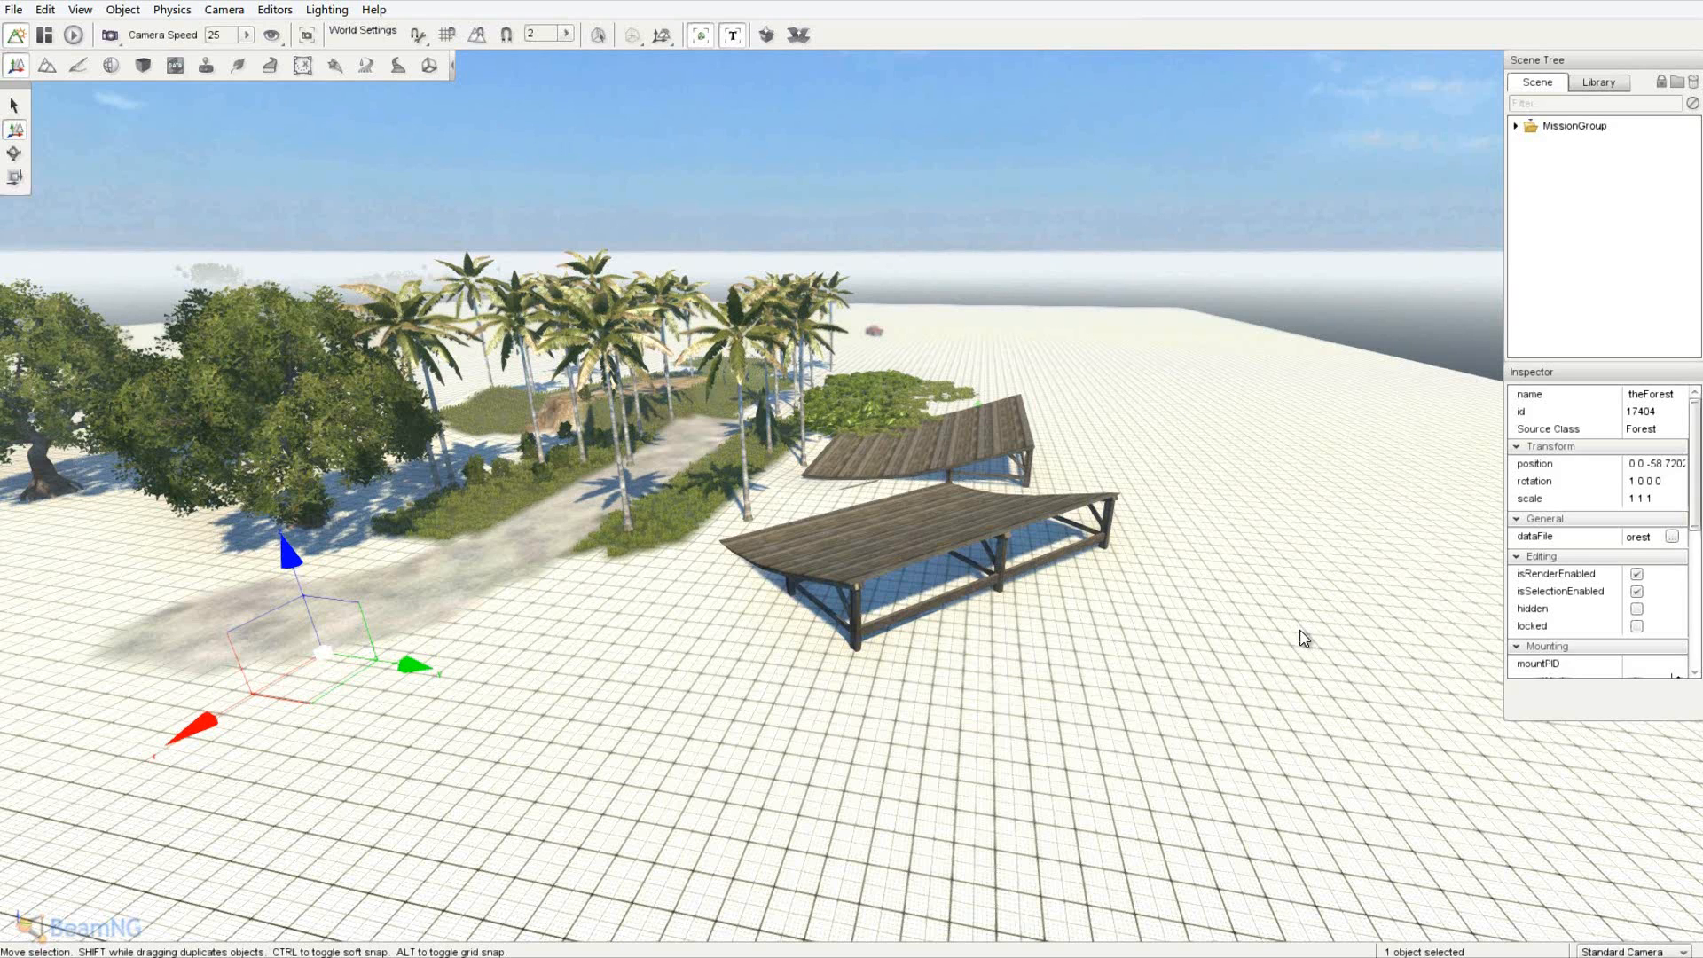
key("d")
right_click_drag(1189, 655, 857, 479)
key("a")
key("a")
key("a")
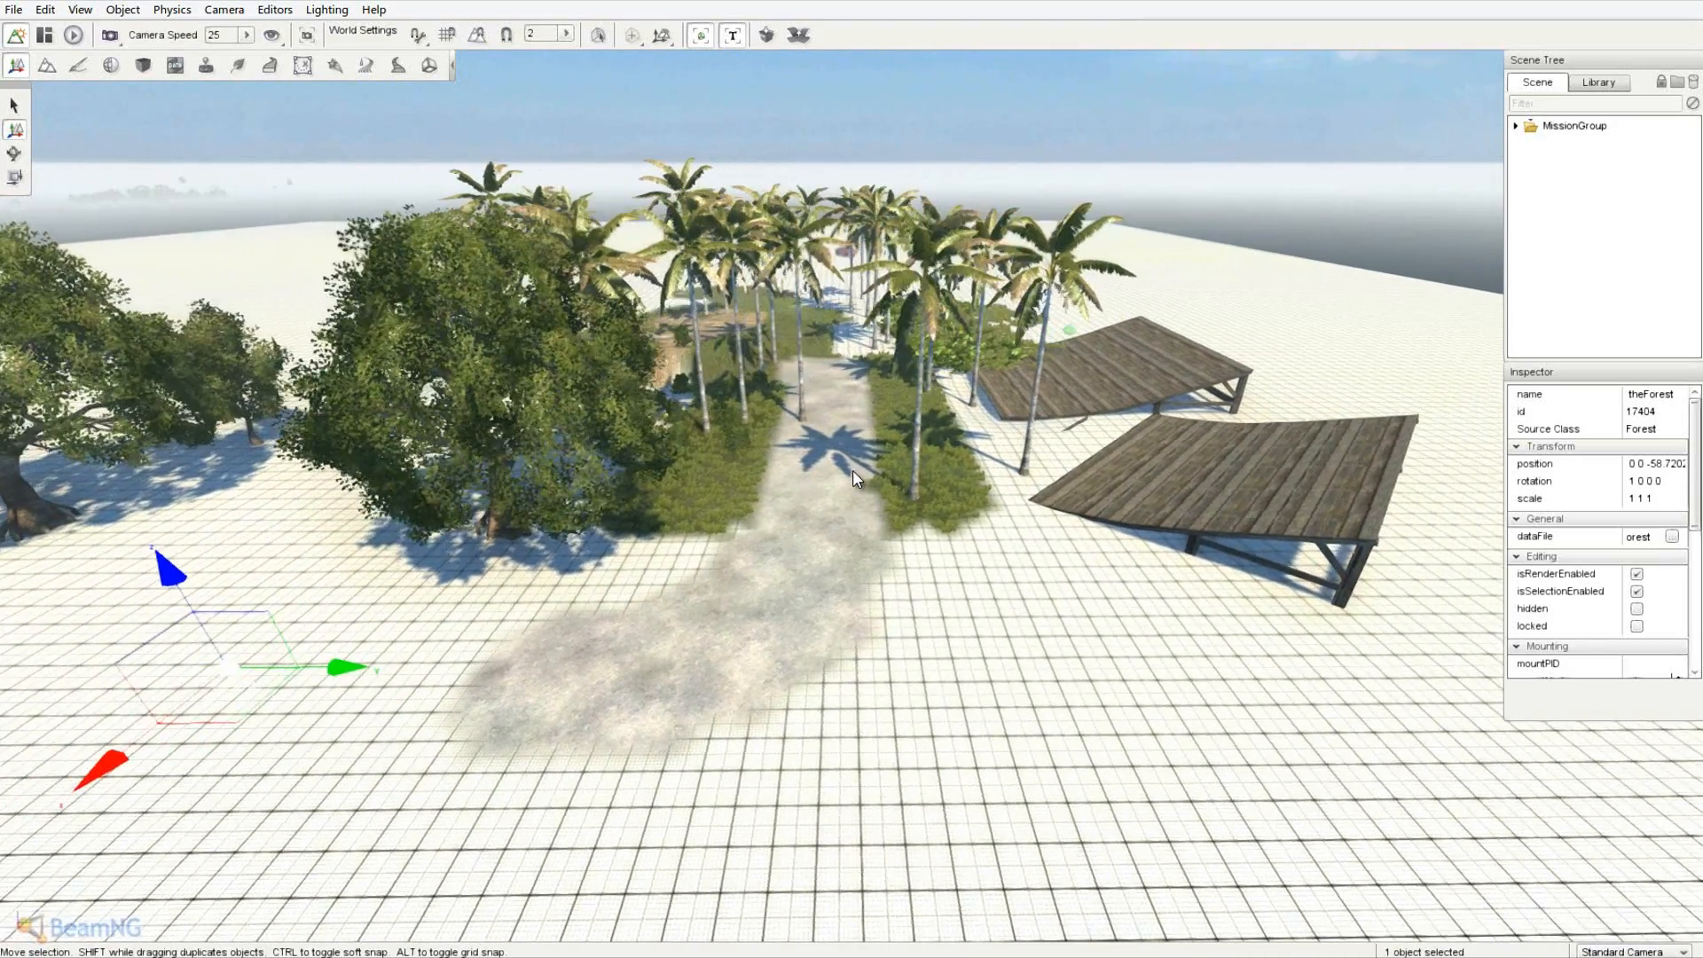
key("d")
right_click_drag(1186, 653, 1012, 677)
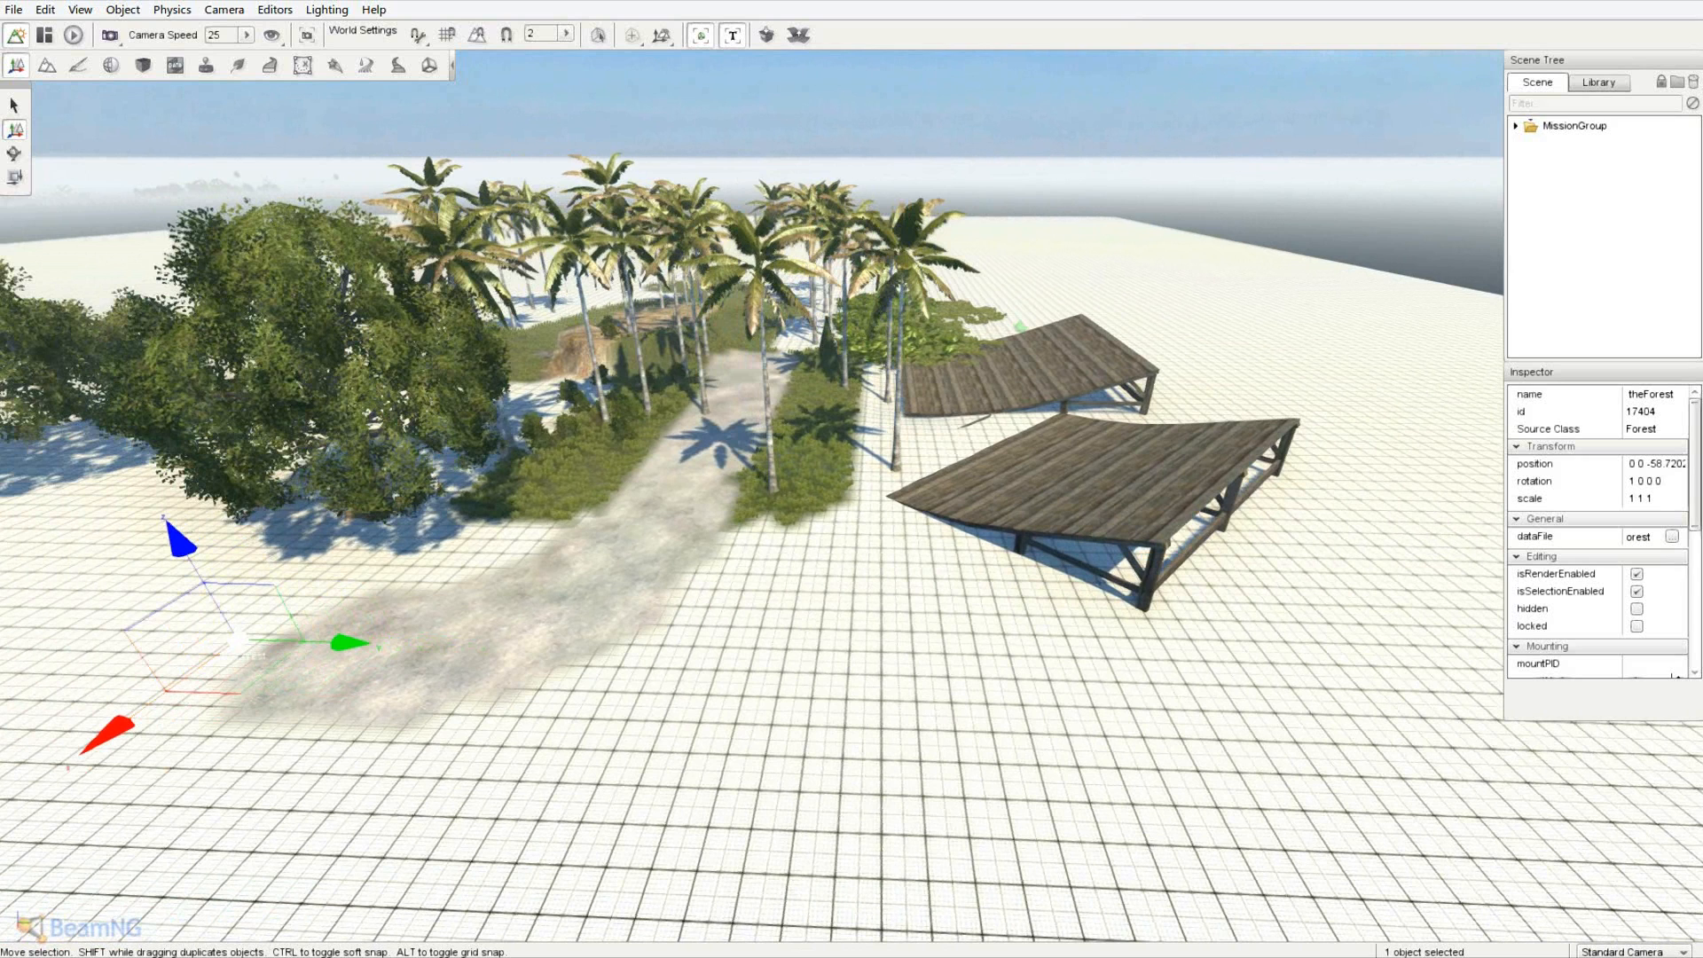
left_click(150, 947)
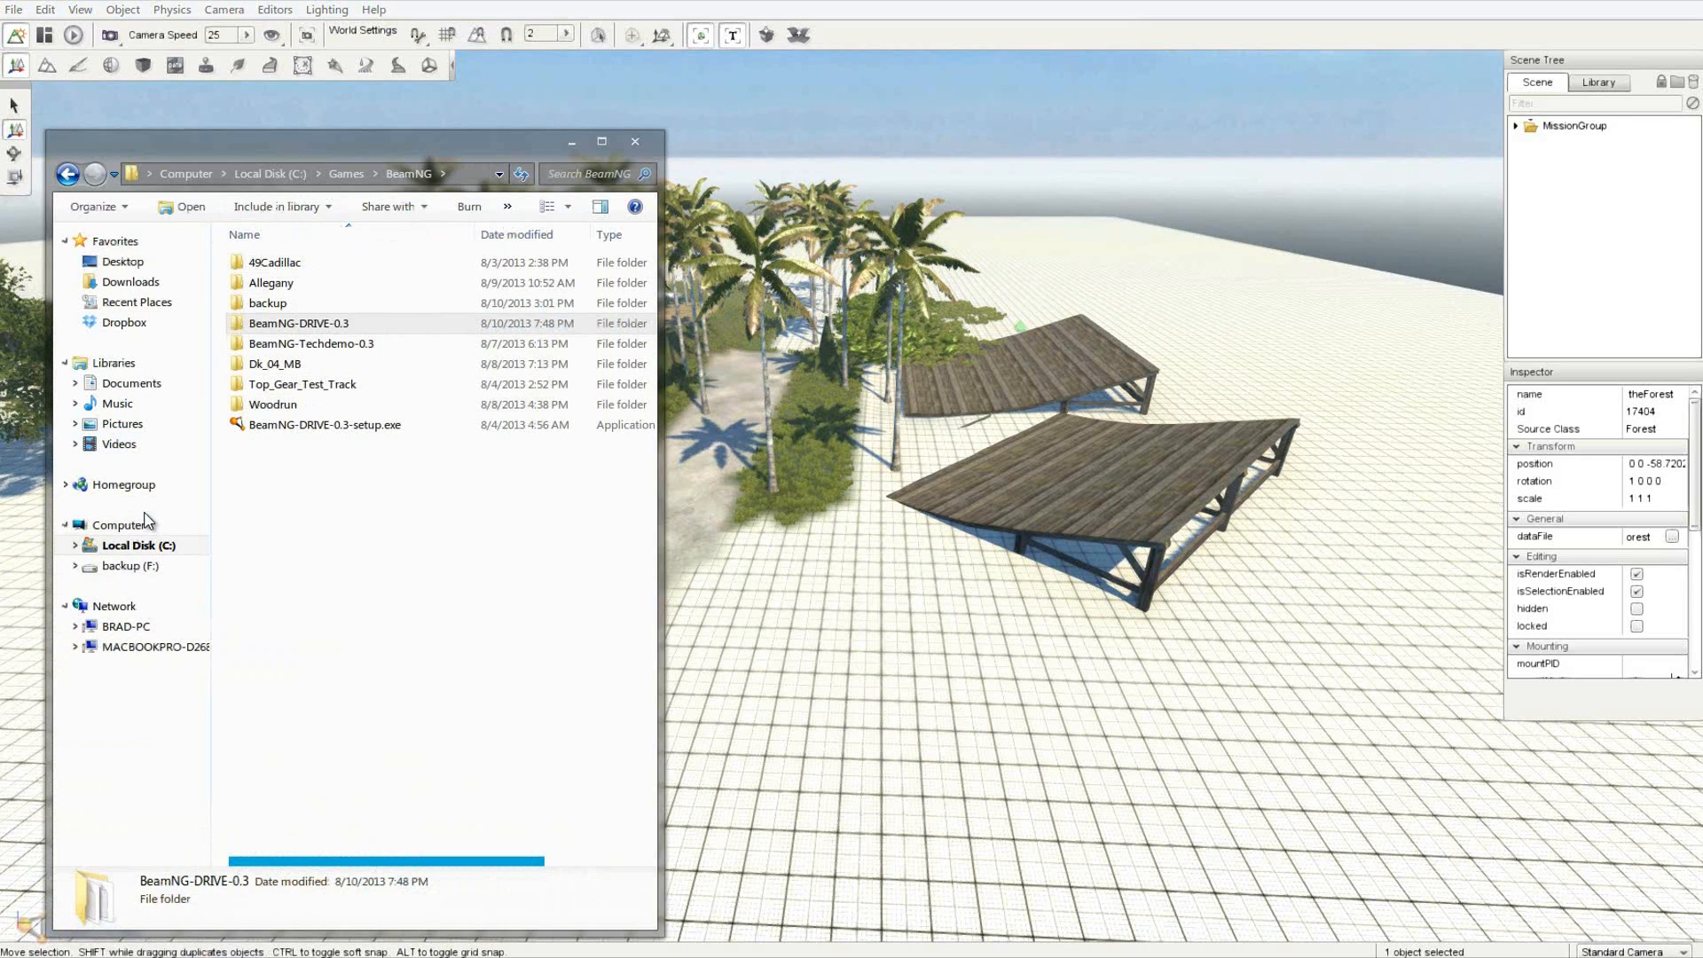
- Open the BeamNG-DRIVE-0.3 levels folder and check lcbradley3k.mis and Oakland_Coast.rar
left_click_drag(422, 144, 0, 143)
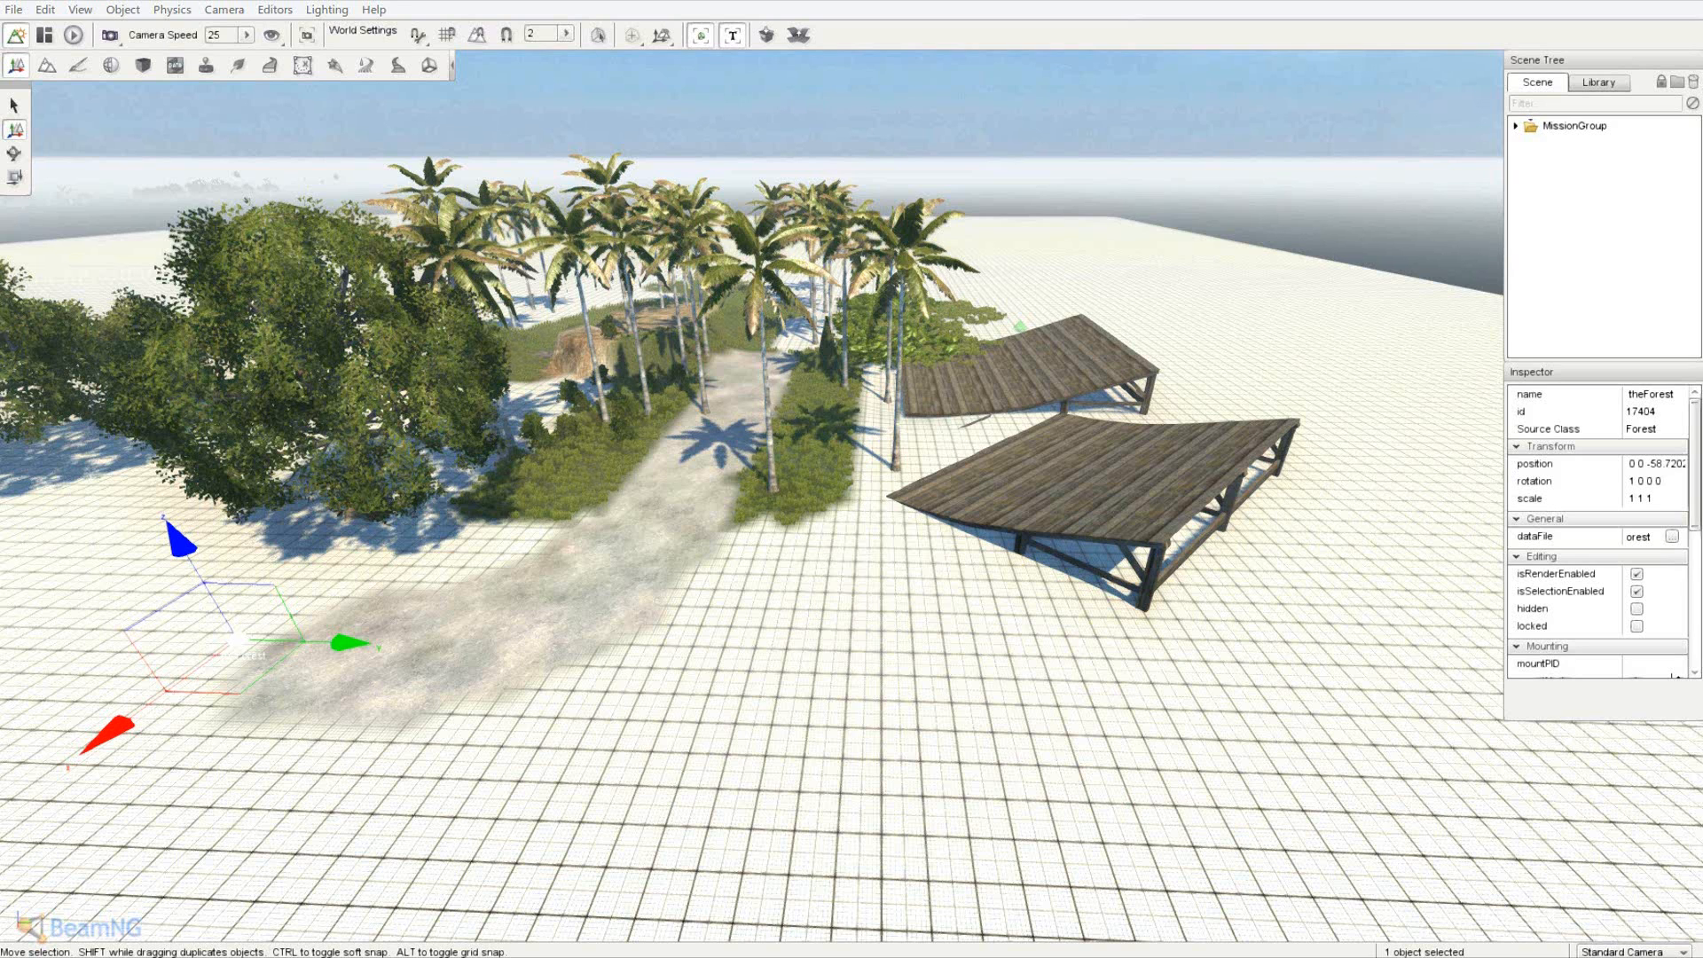
left_click_drag(0, 109, 333, 131)
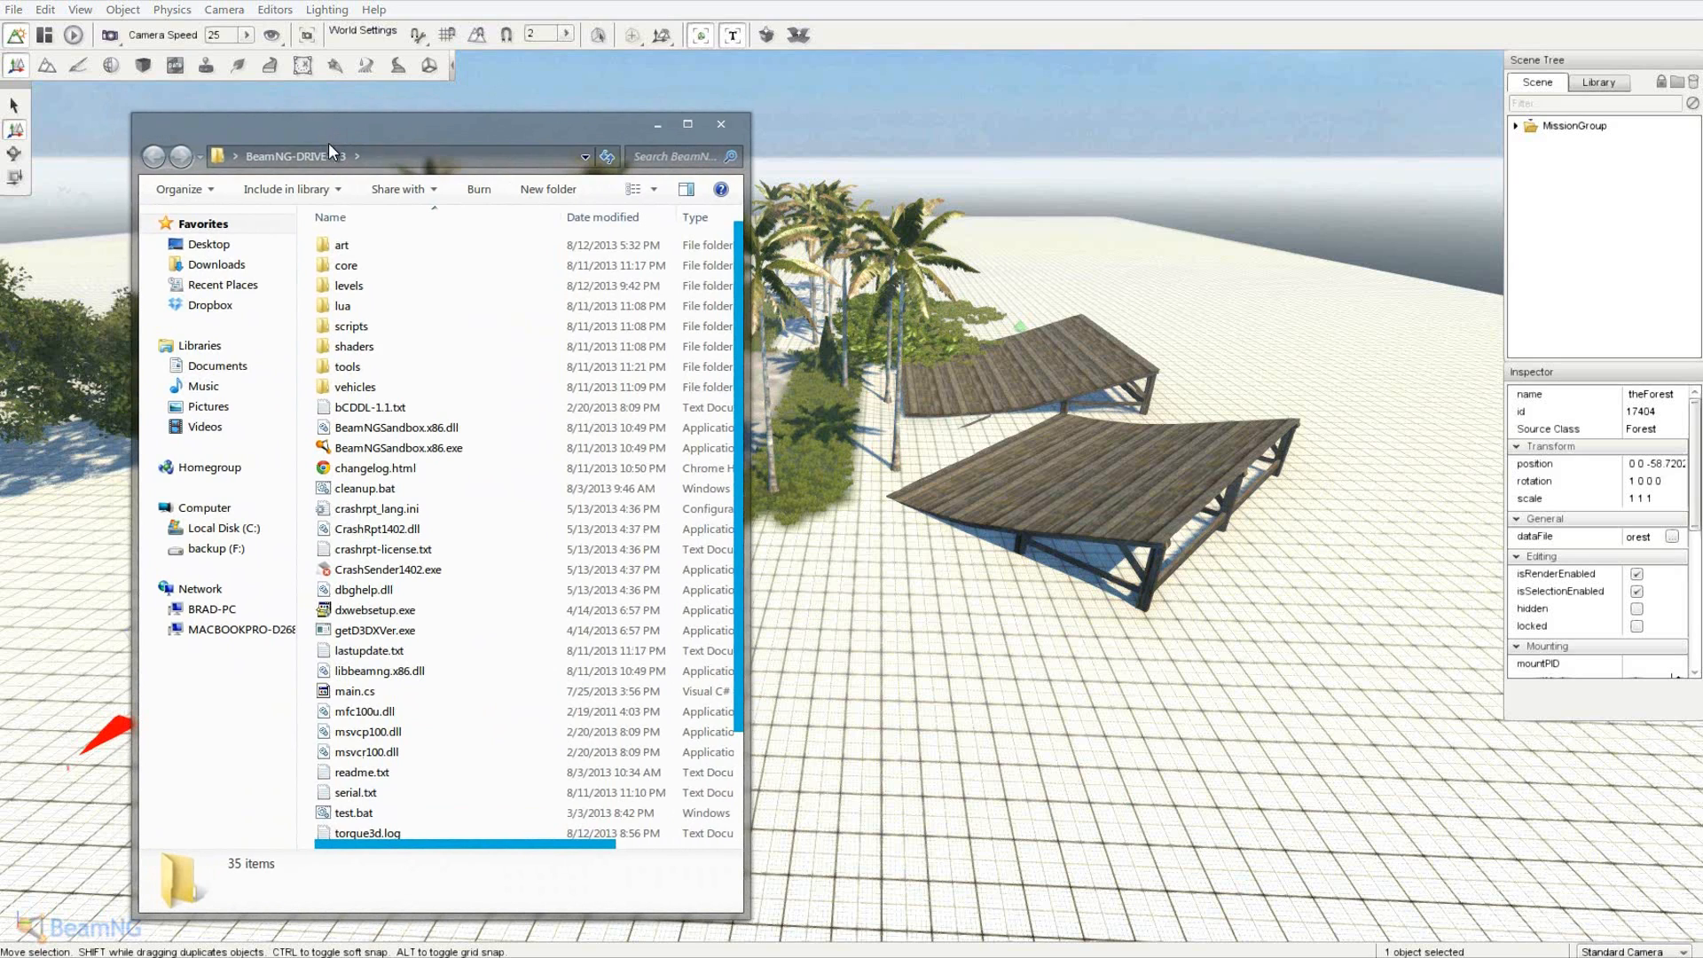
double_click(409, 297)
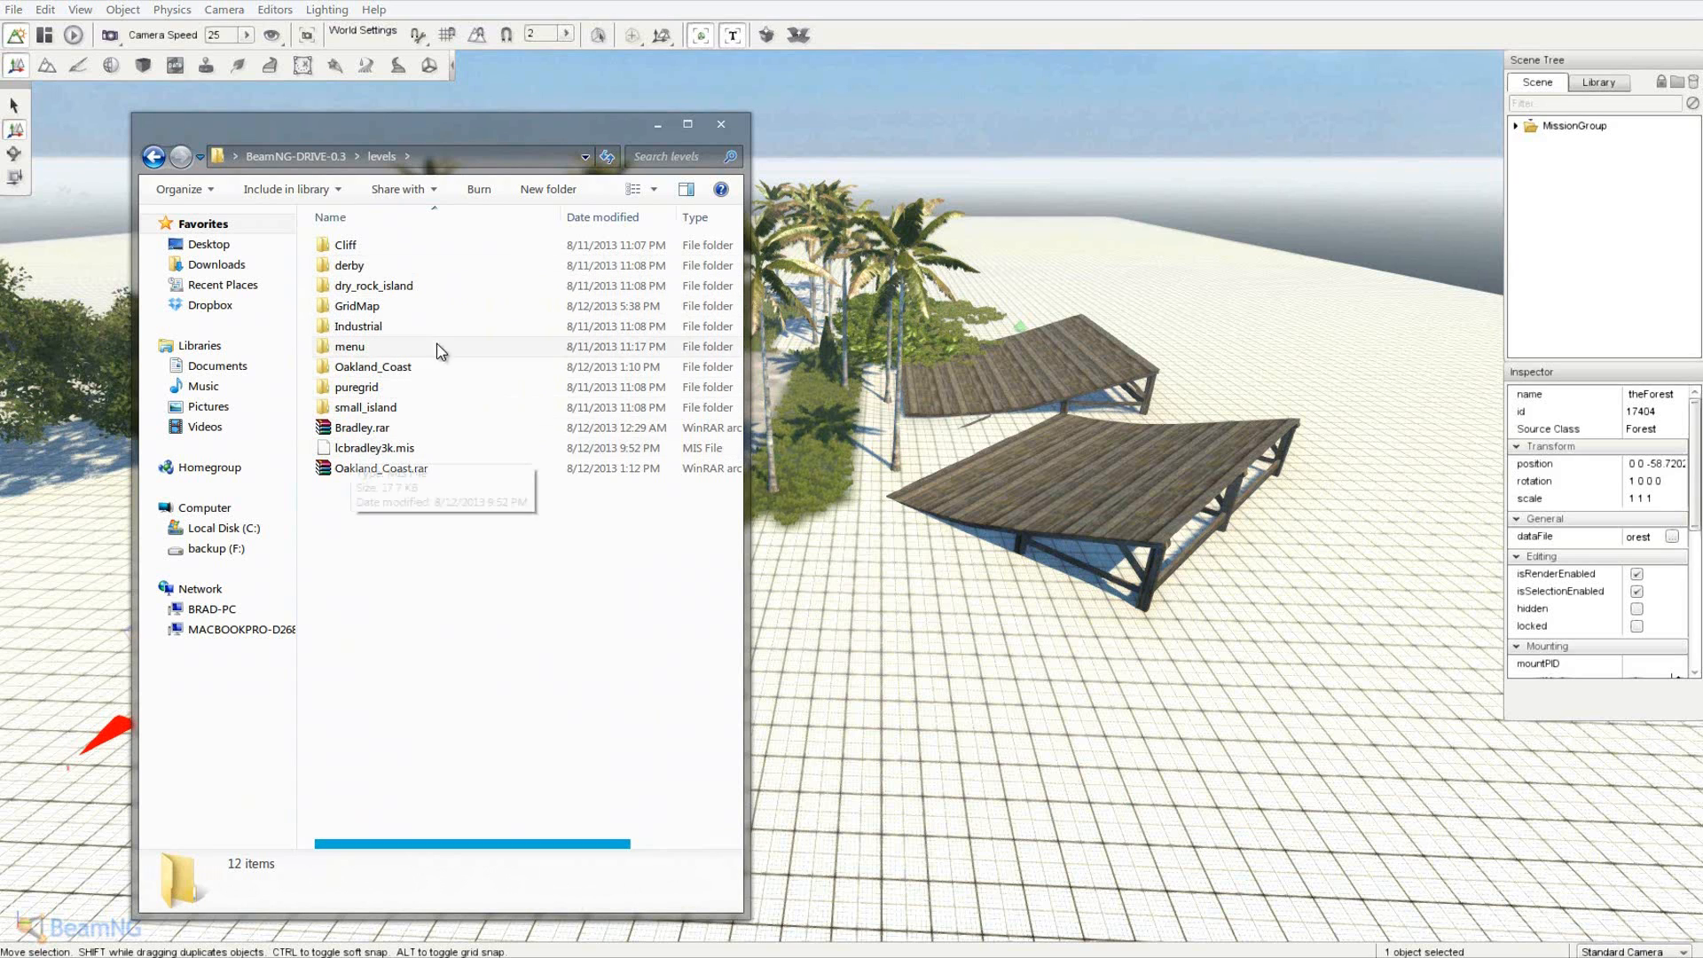
left_click(369, 449)
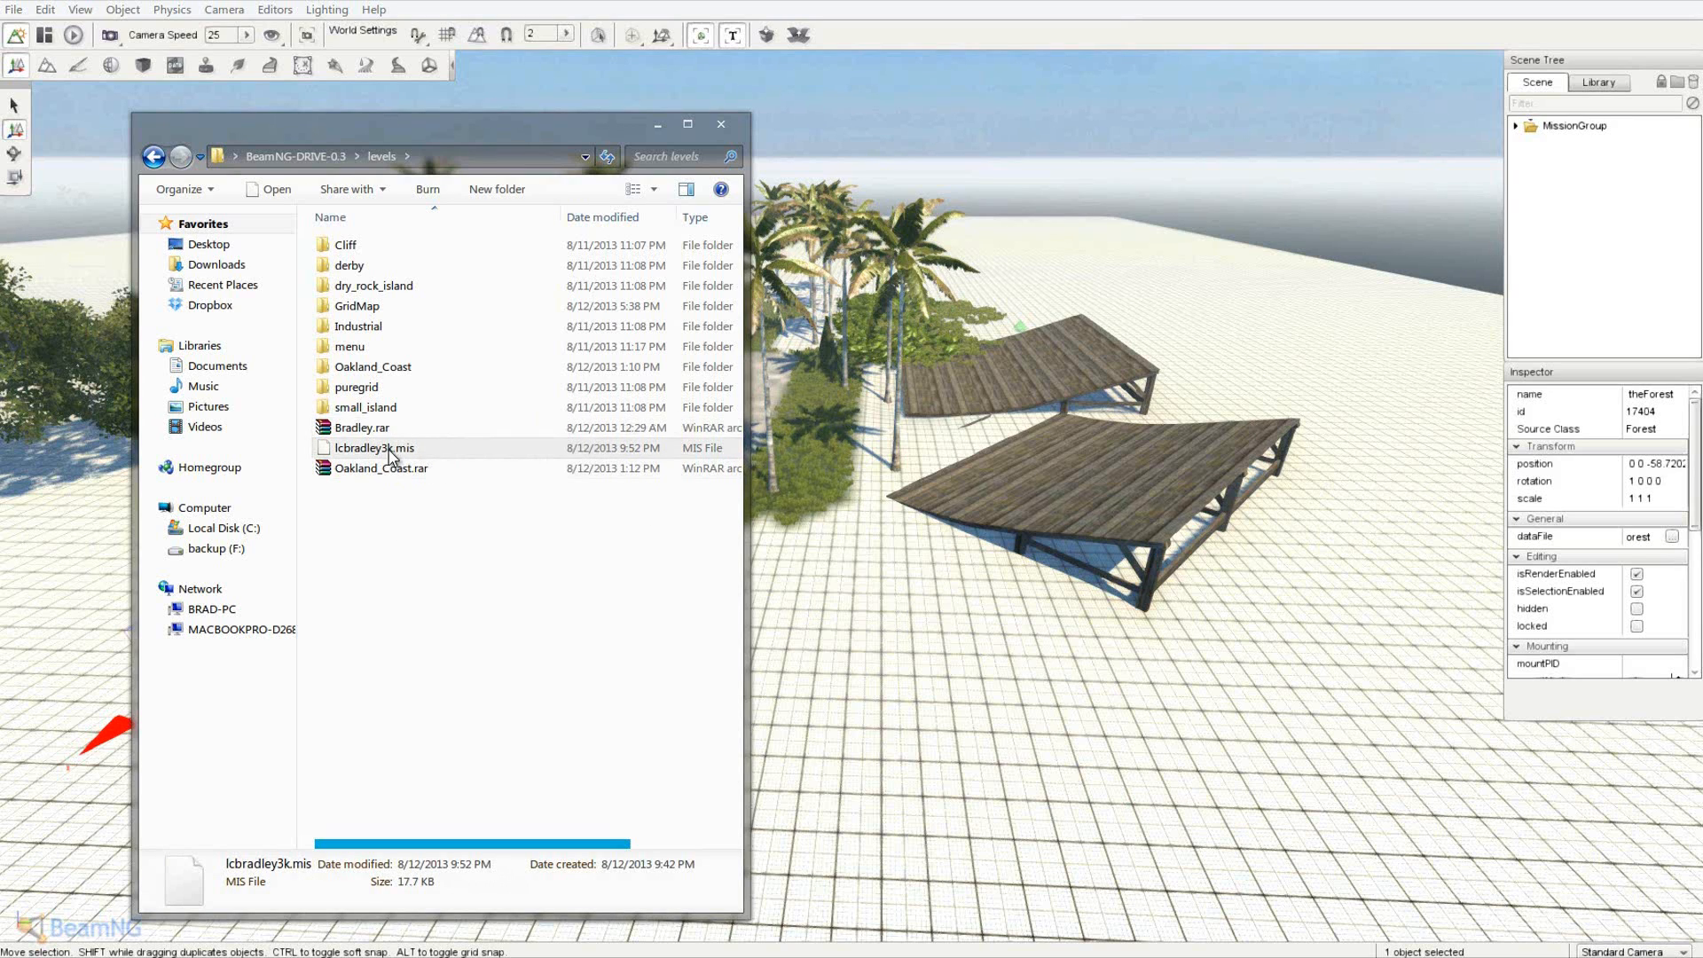
left_click(380, 471)
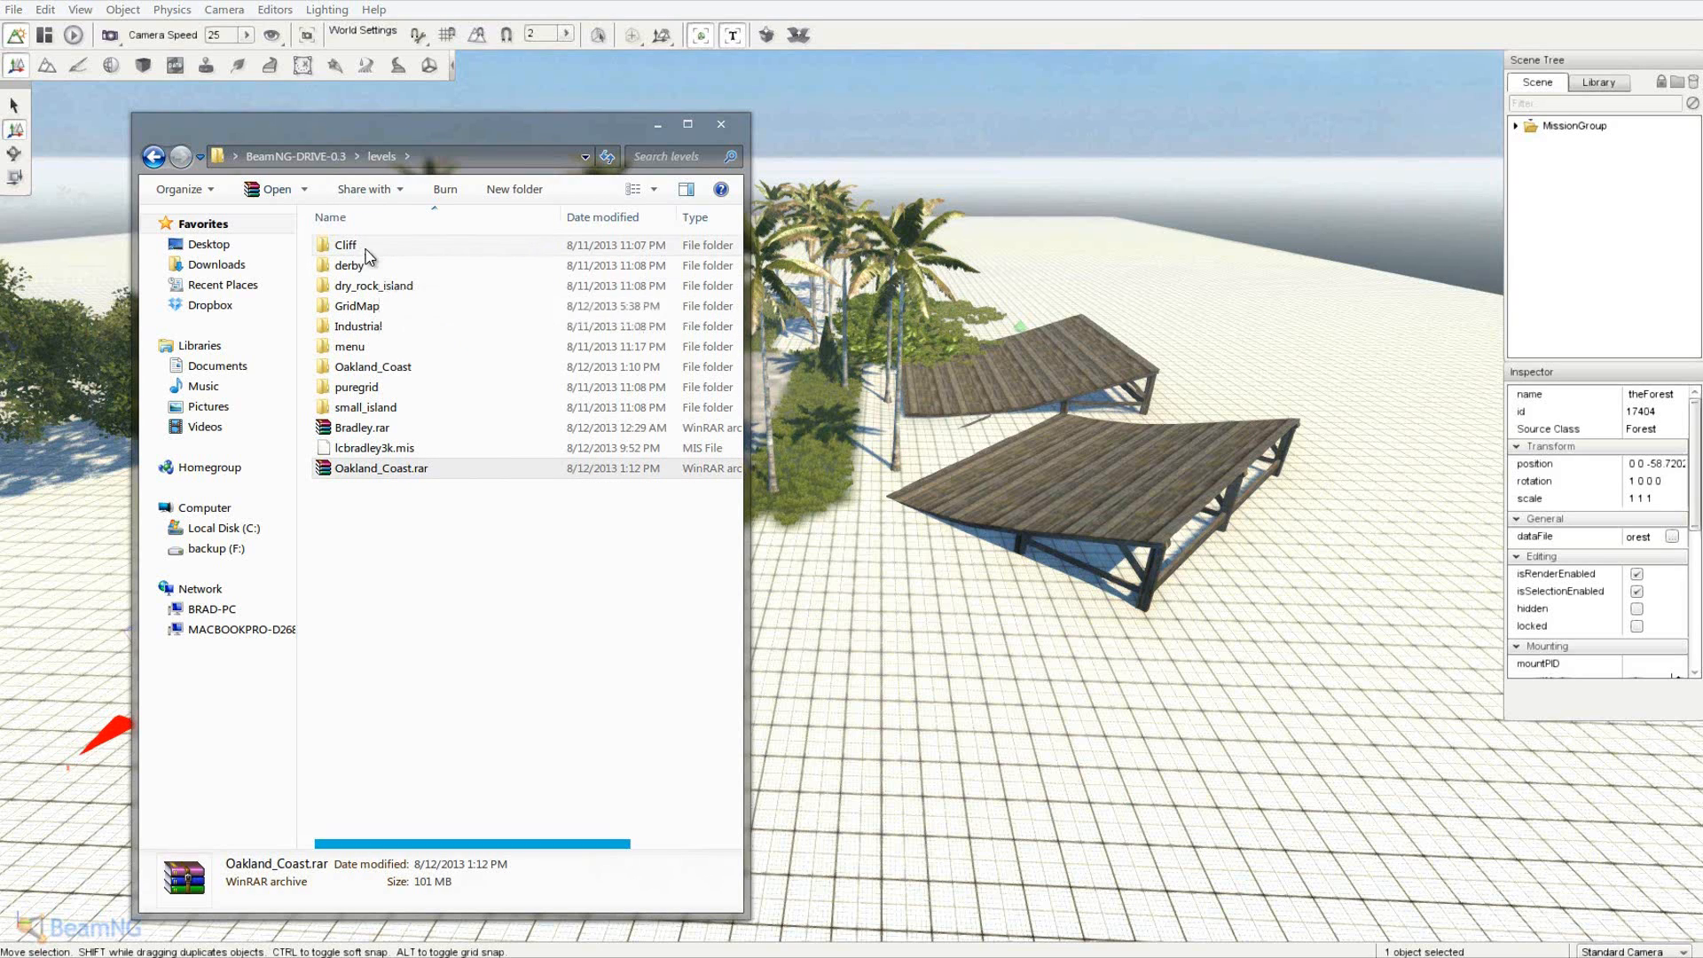
- Copy lcbradley3k.ter from art\terrains\GridMap
left_click(309, 157)
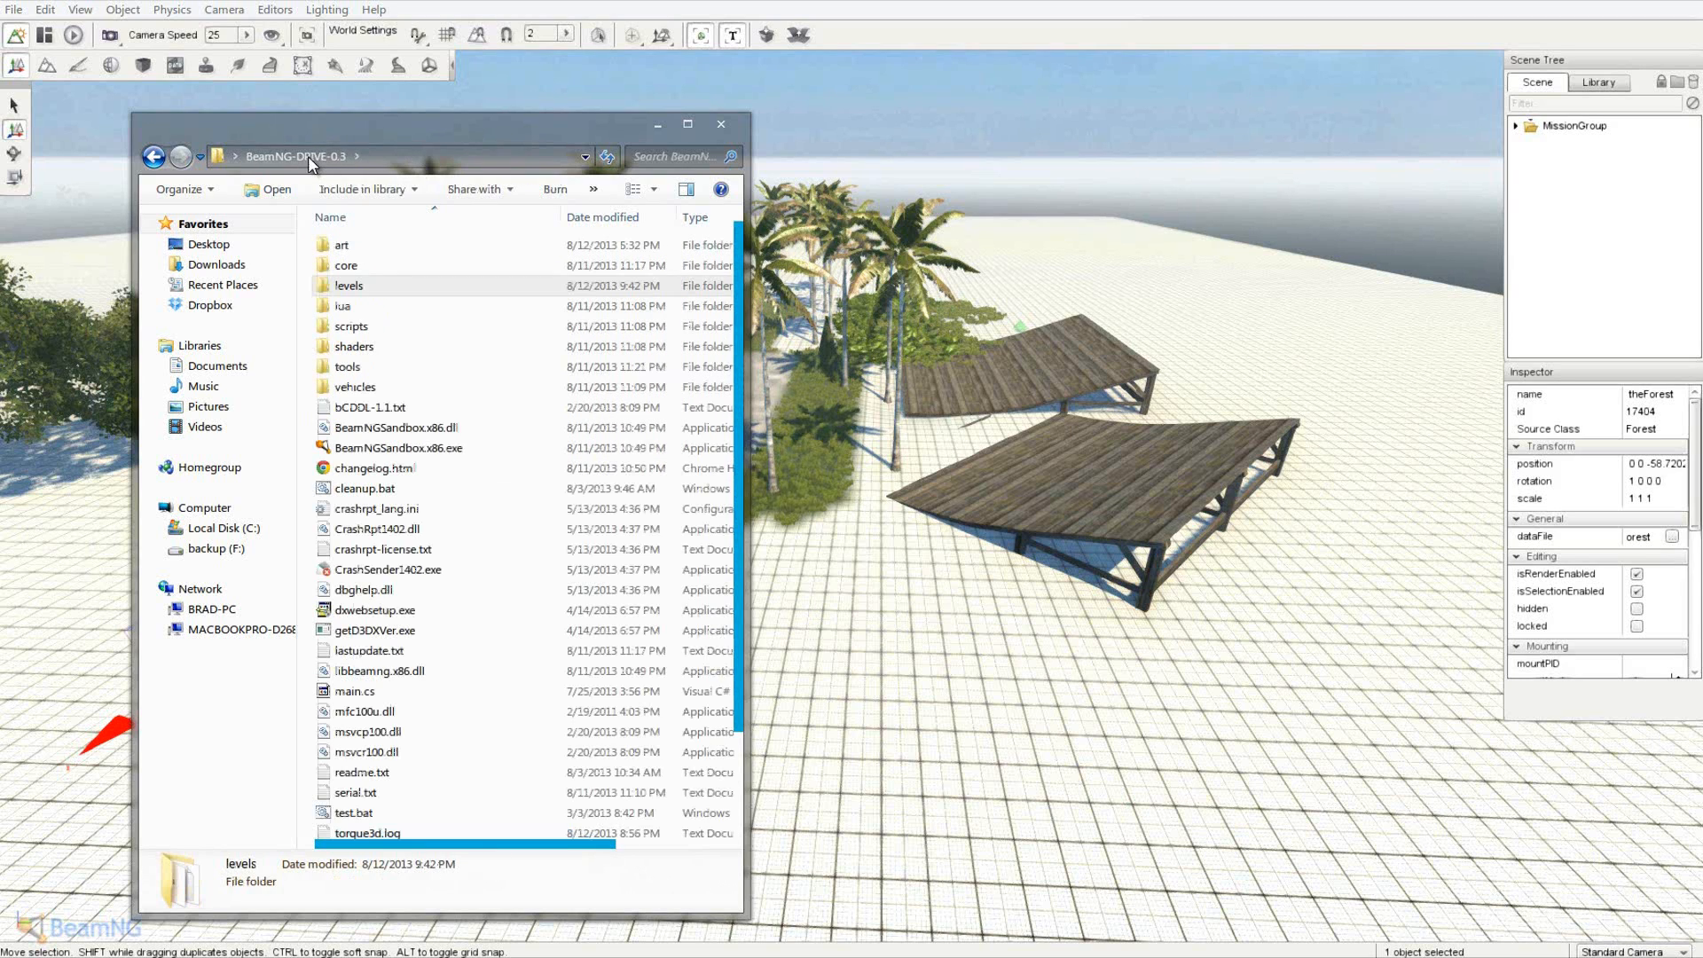
double_click(361, 245)
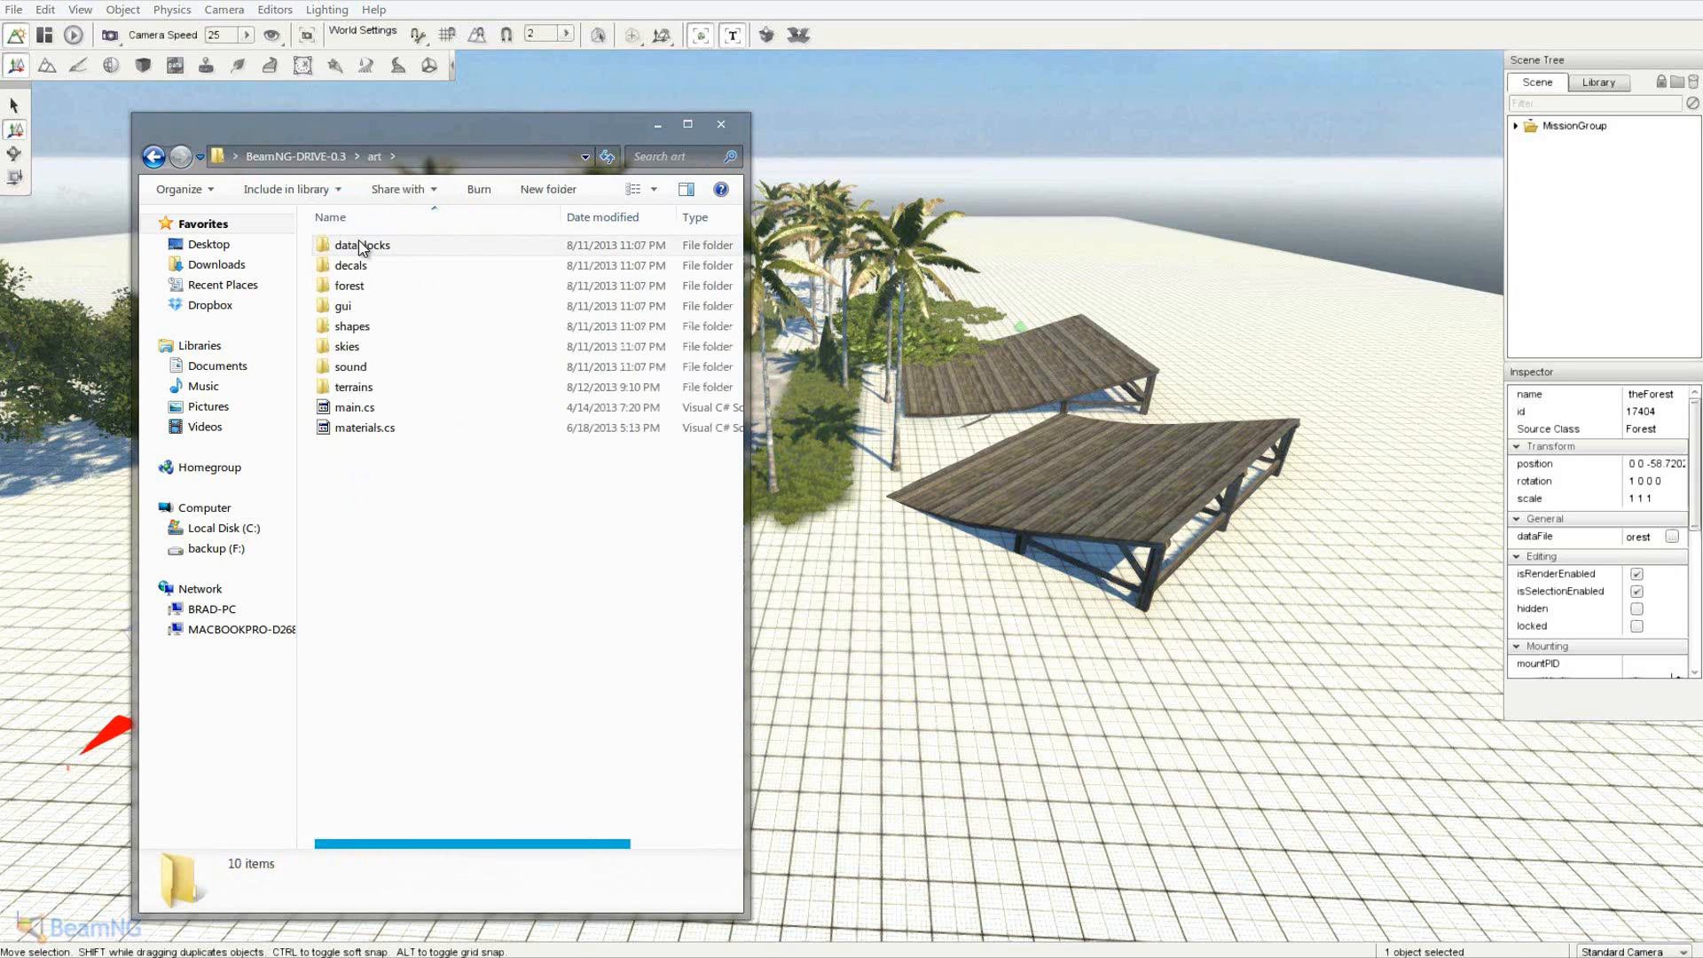
double_click(376, 387)
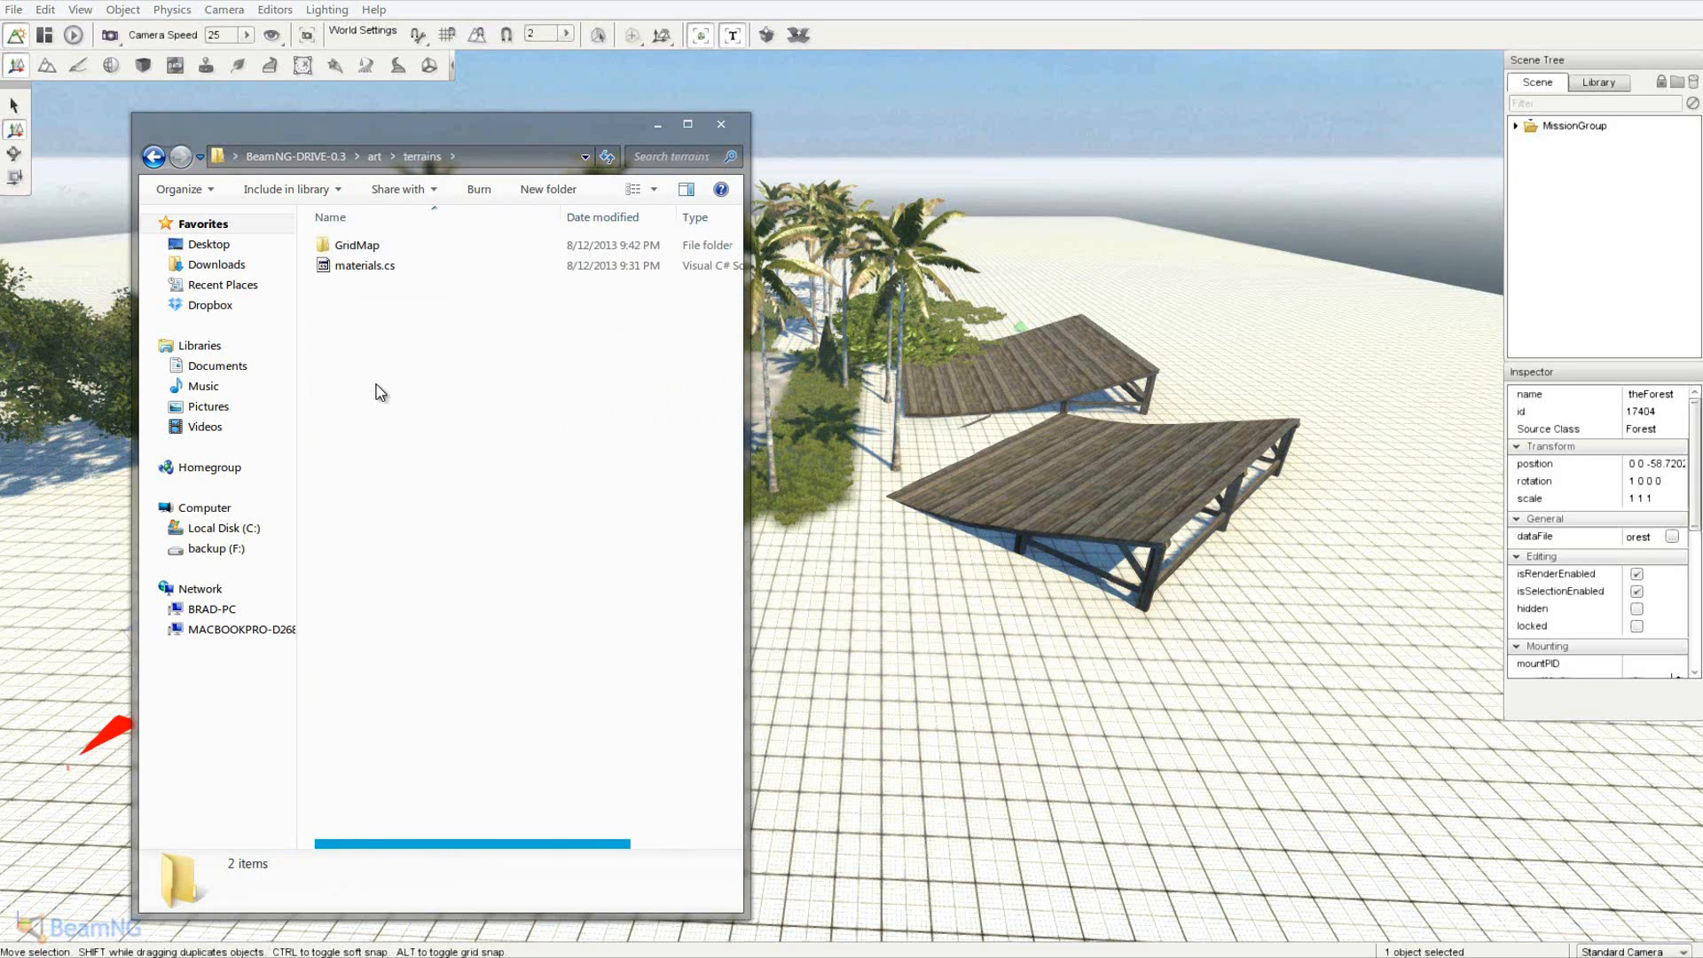
double_click(357, 249)
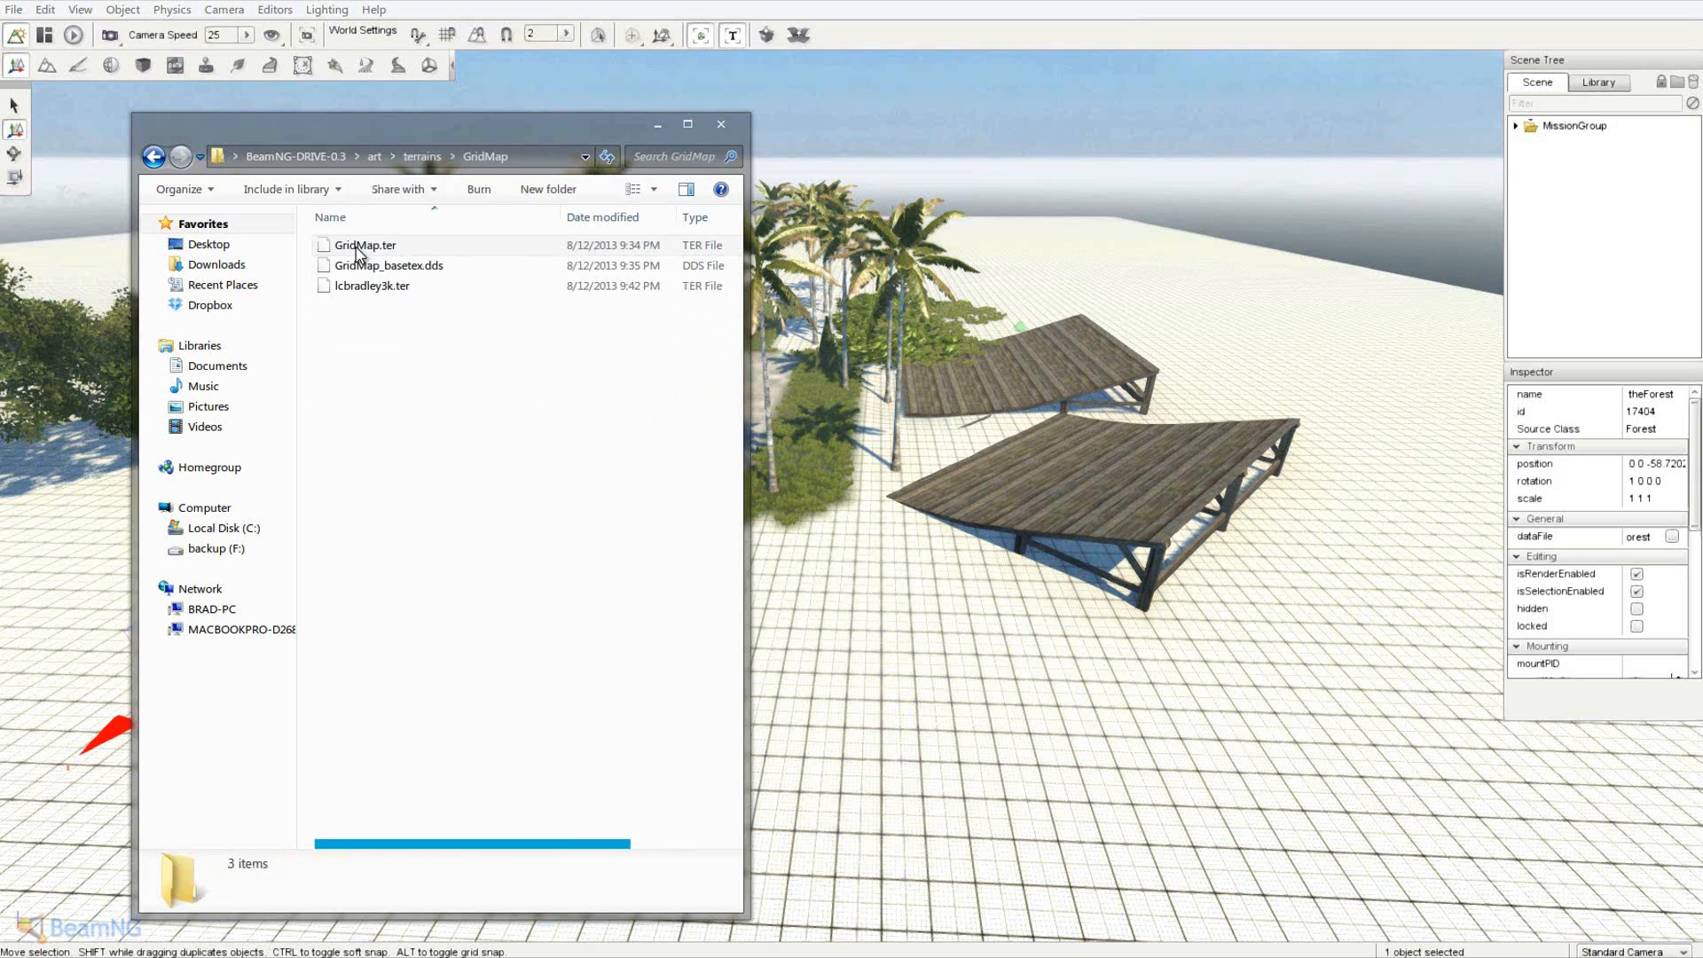
right_click(376, 289)
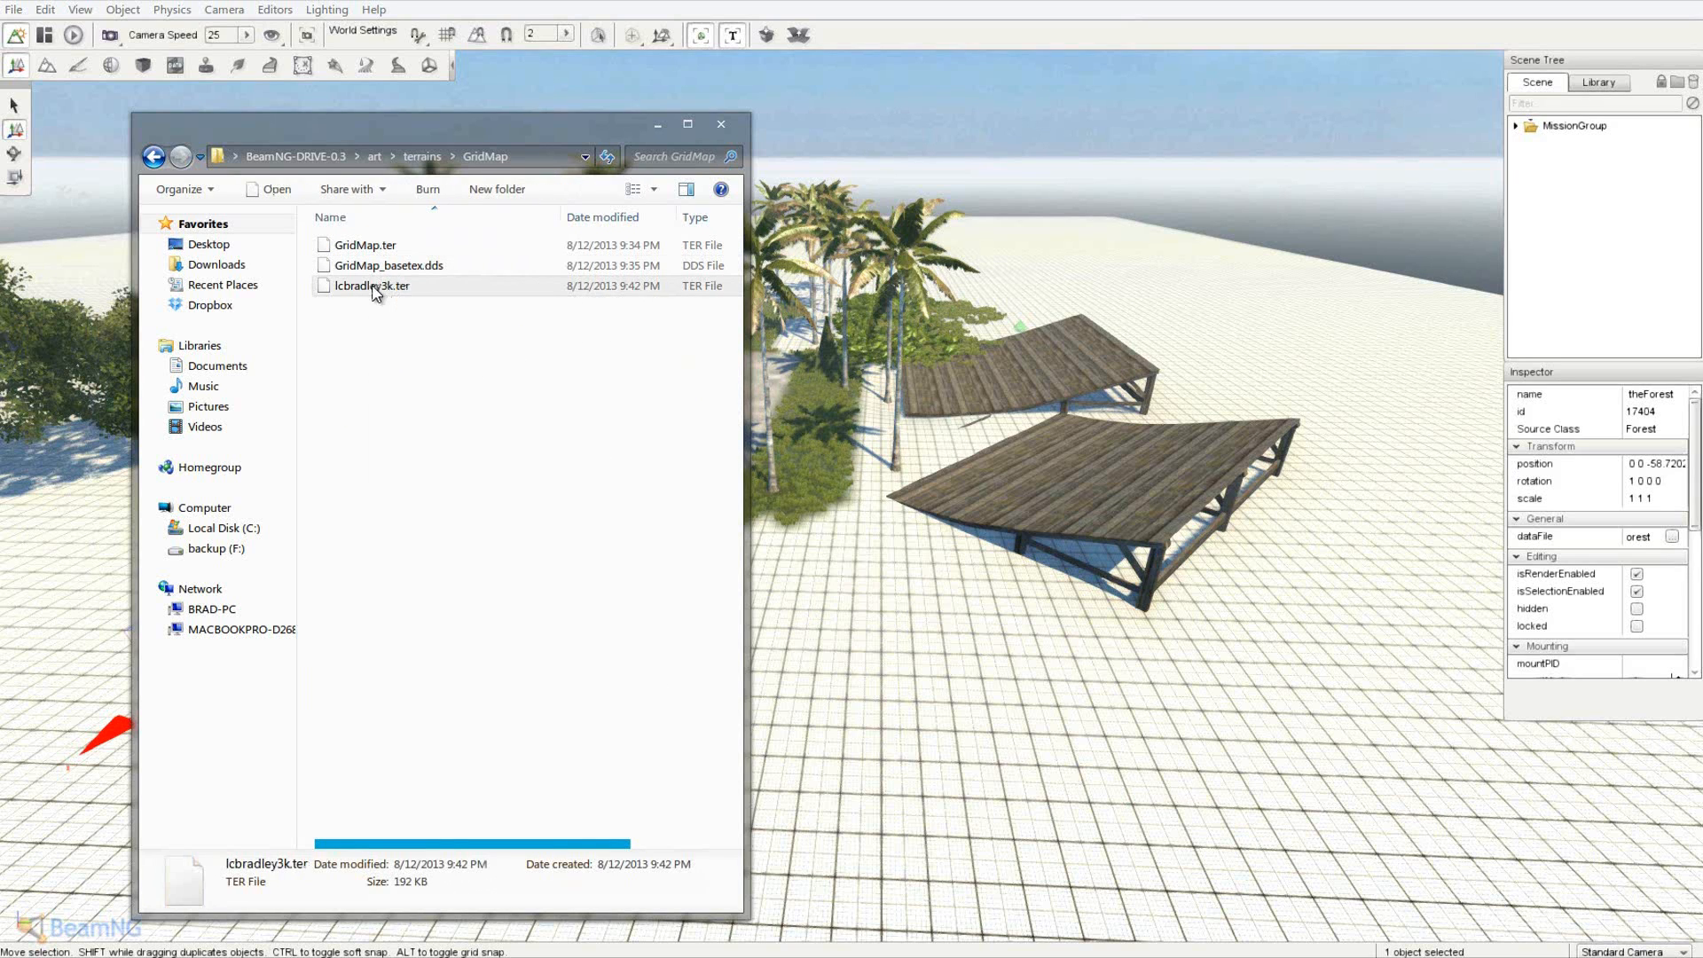
left_click(433, 569)
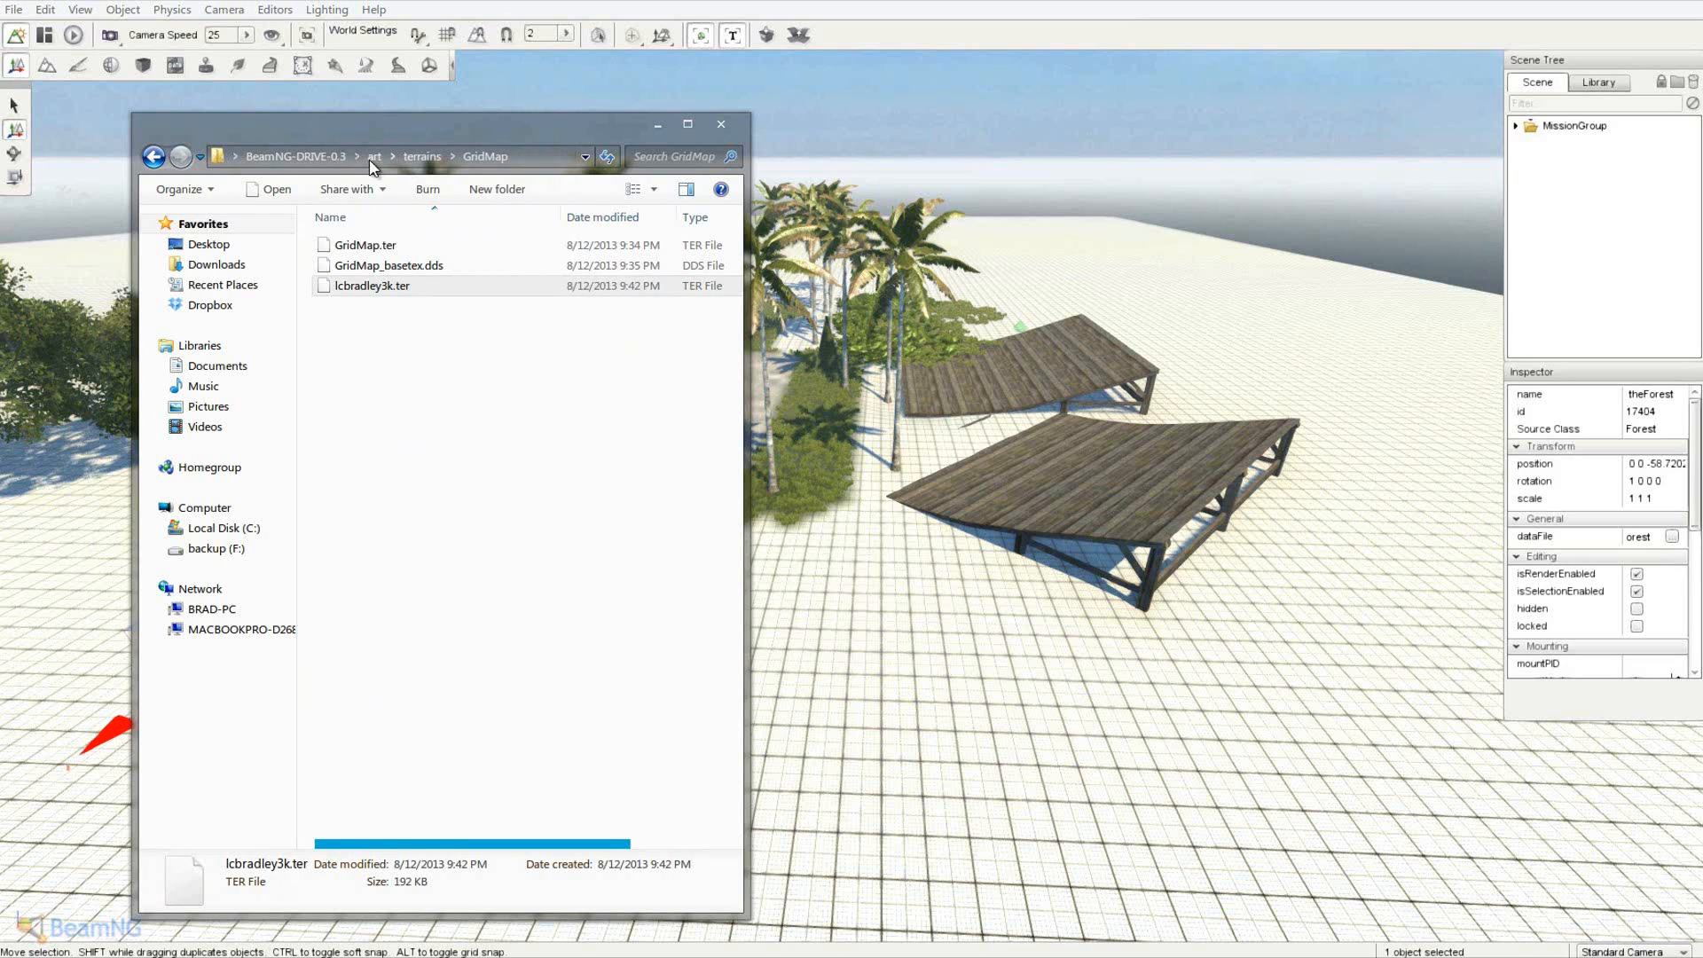
- Paste lcbradley3k.ter into the levels folder
left_click(295, 156)
double_click(369, 287)
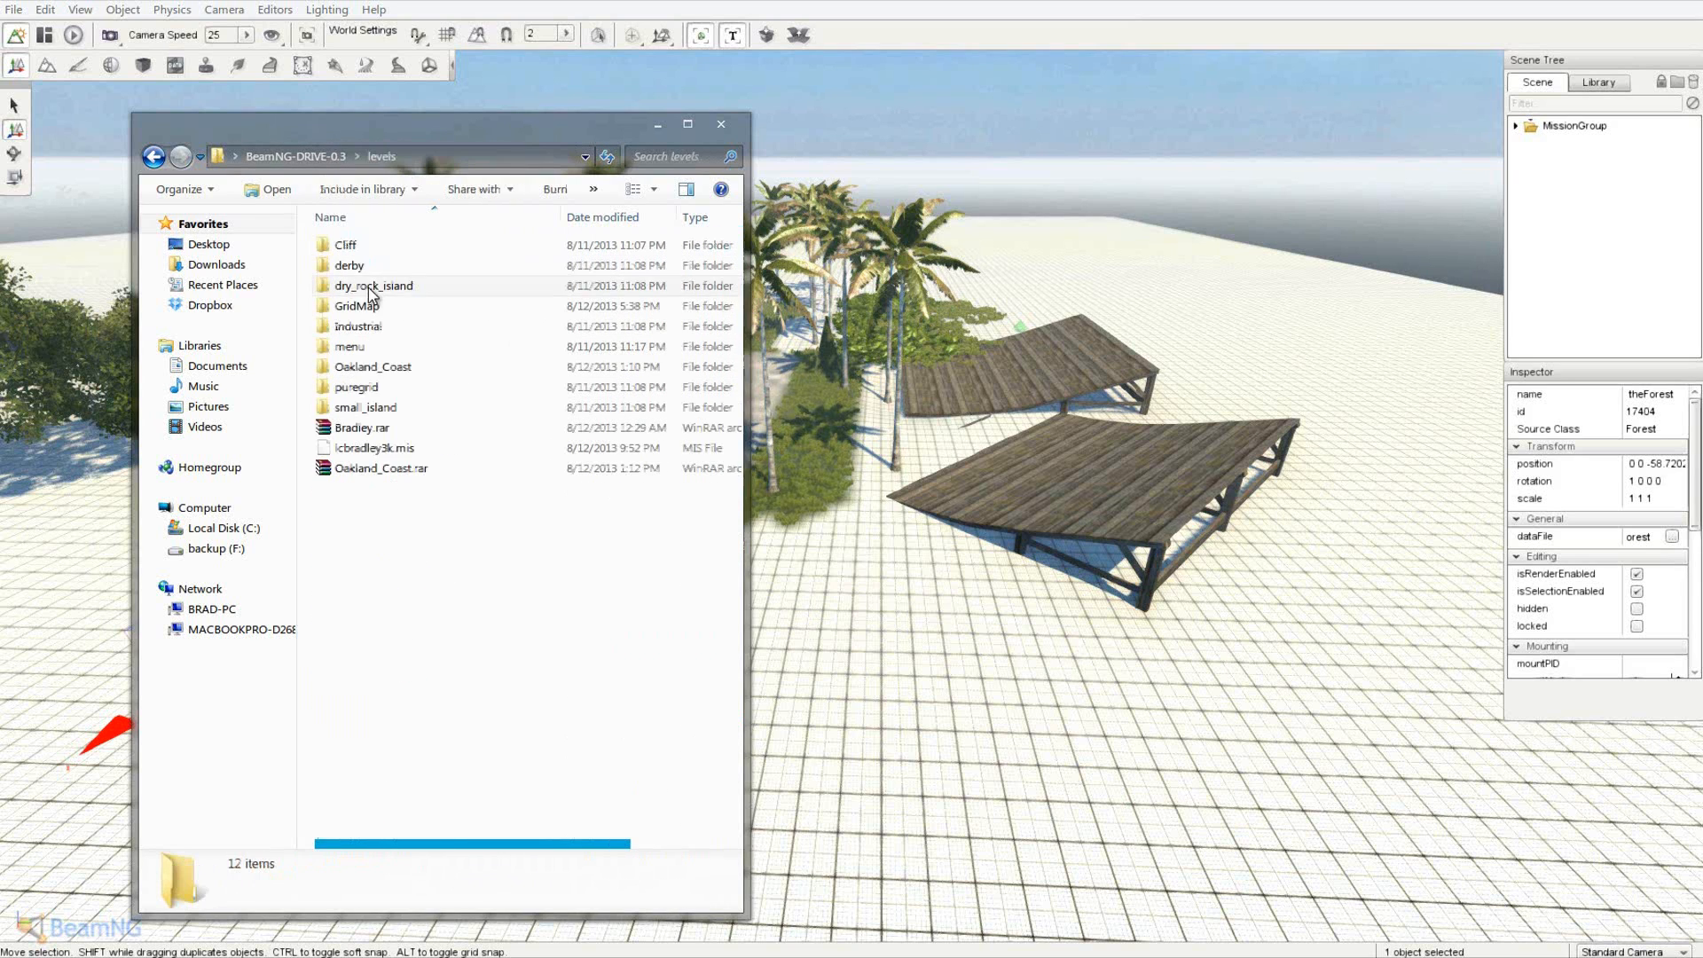
right_click(377, 523)
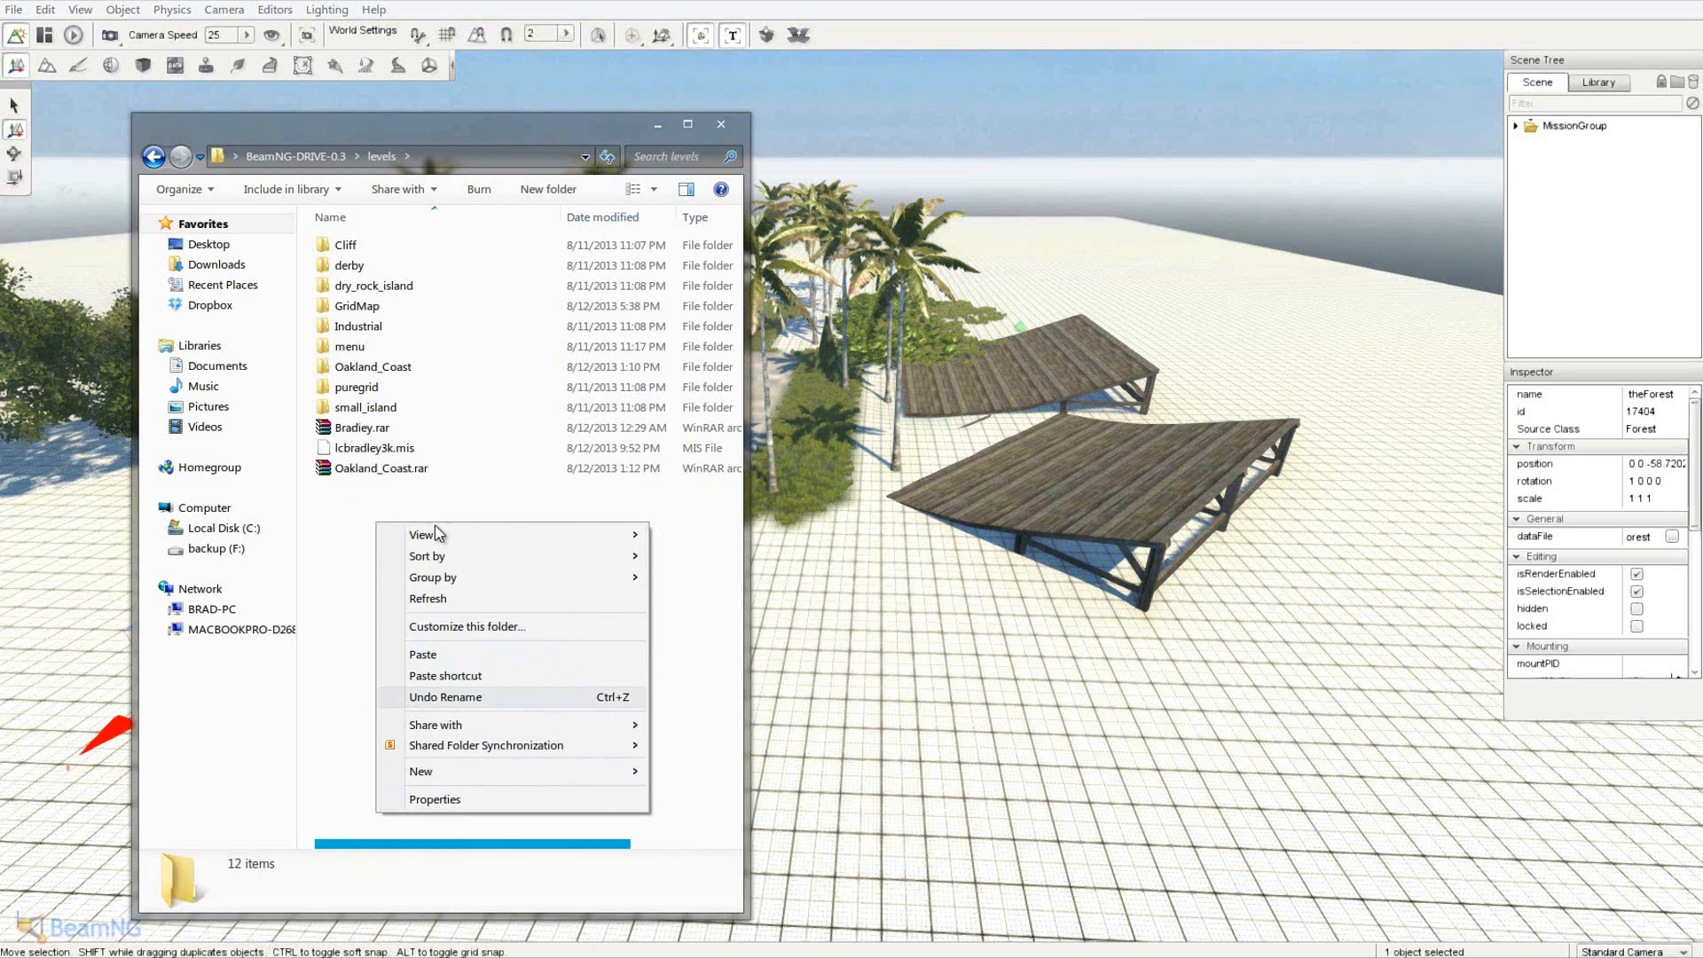
left_click(455, 657)
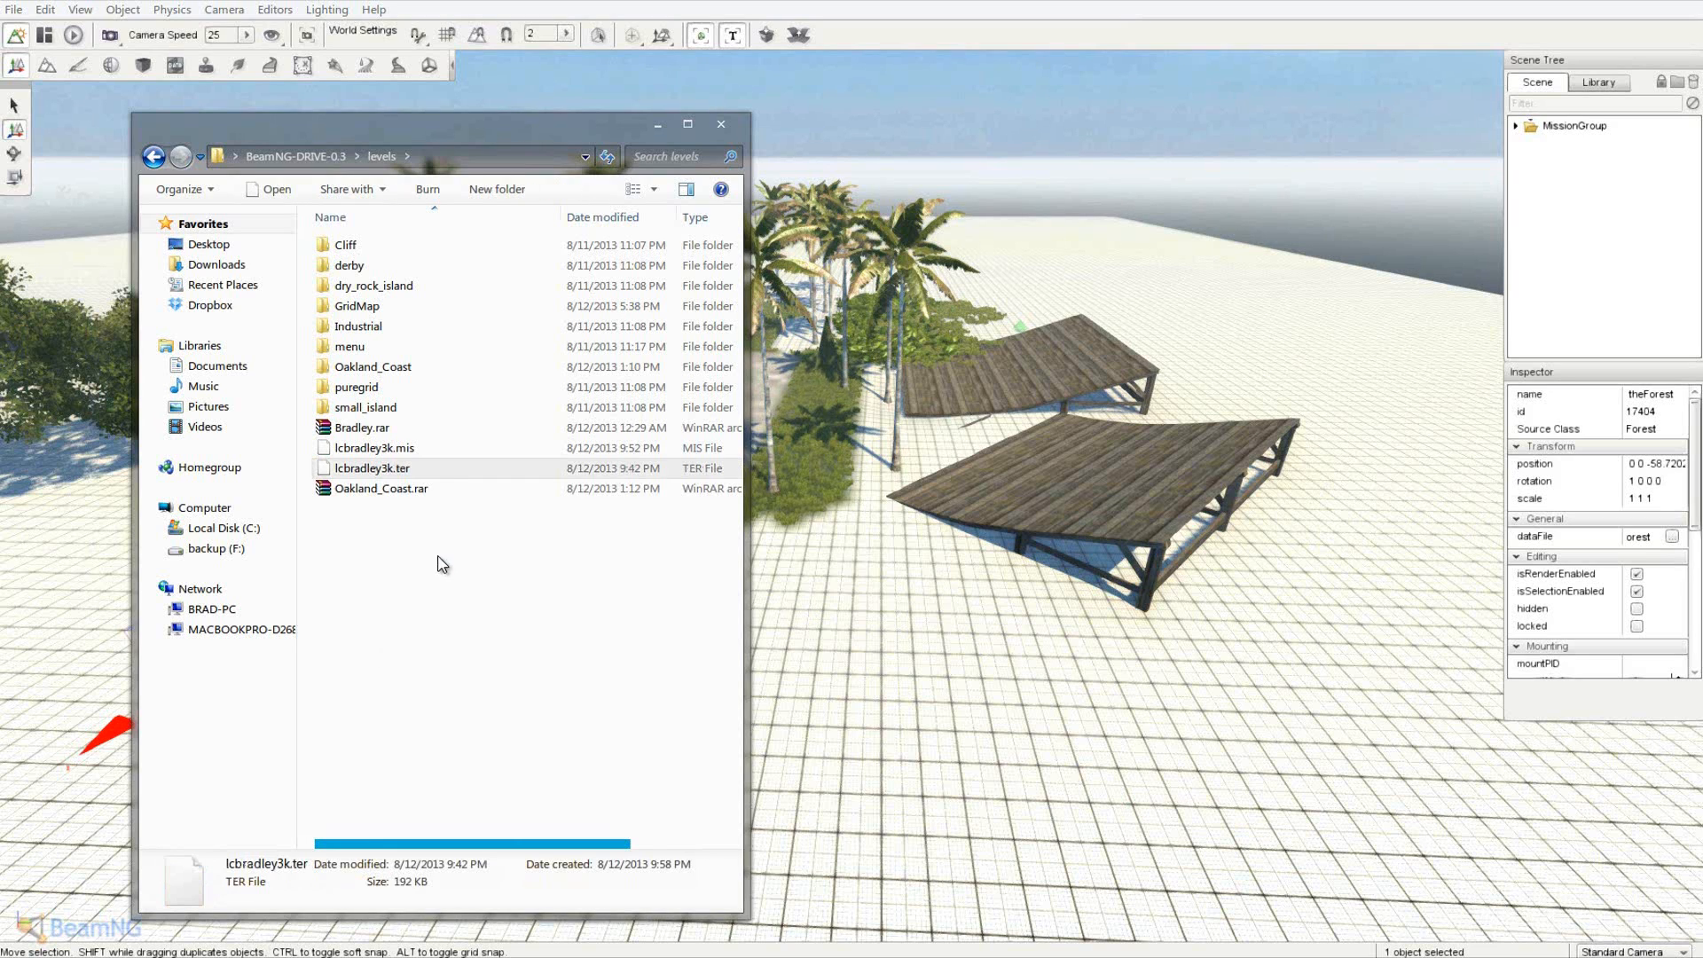
left_click(431, 450)
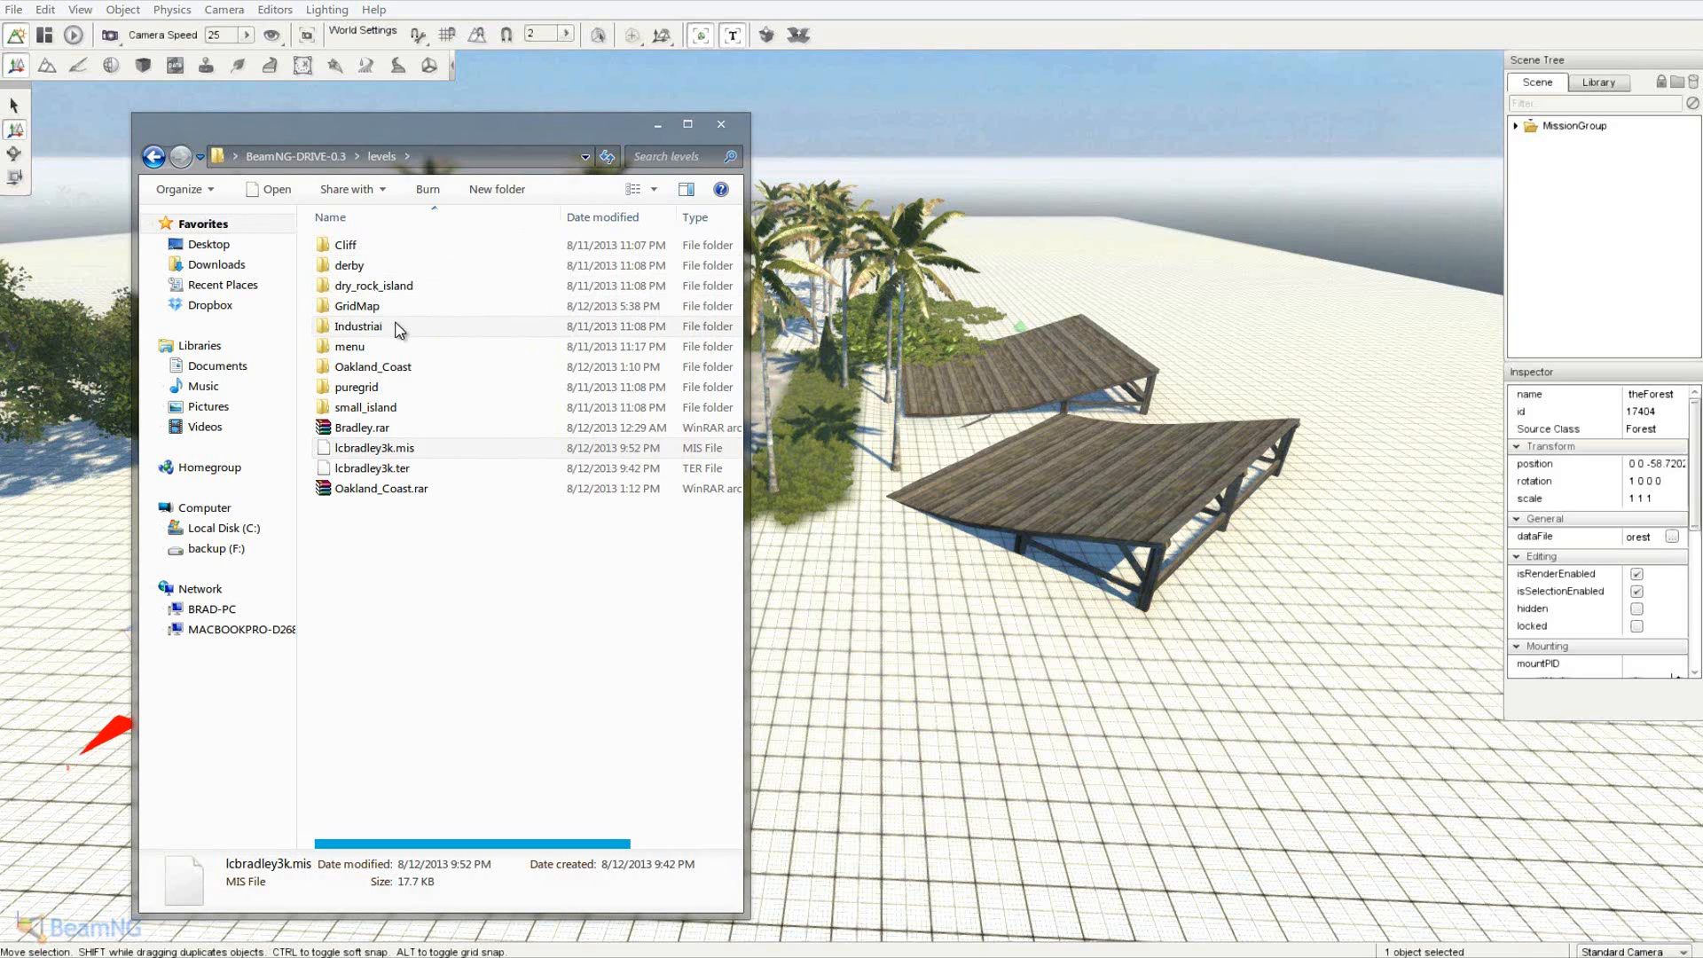
double_click(405, 367)
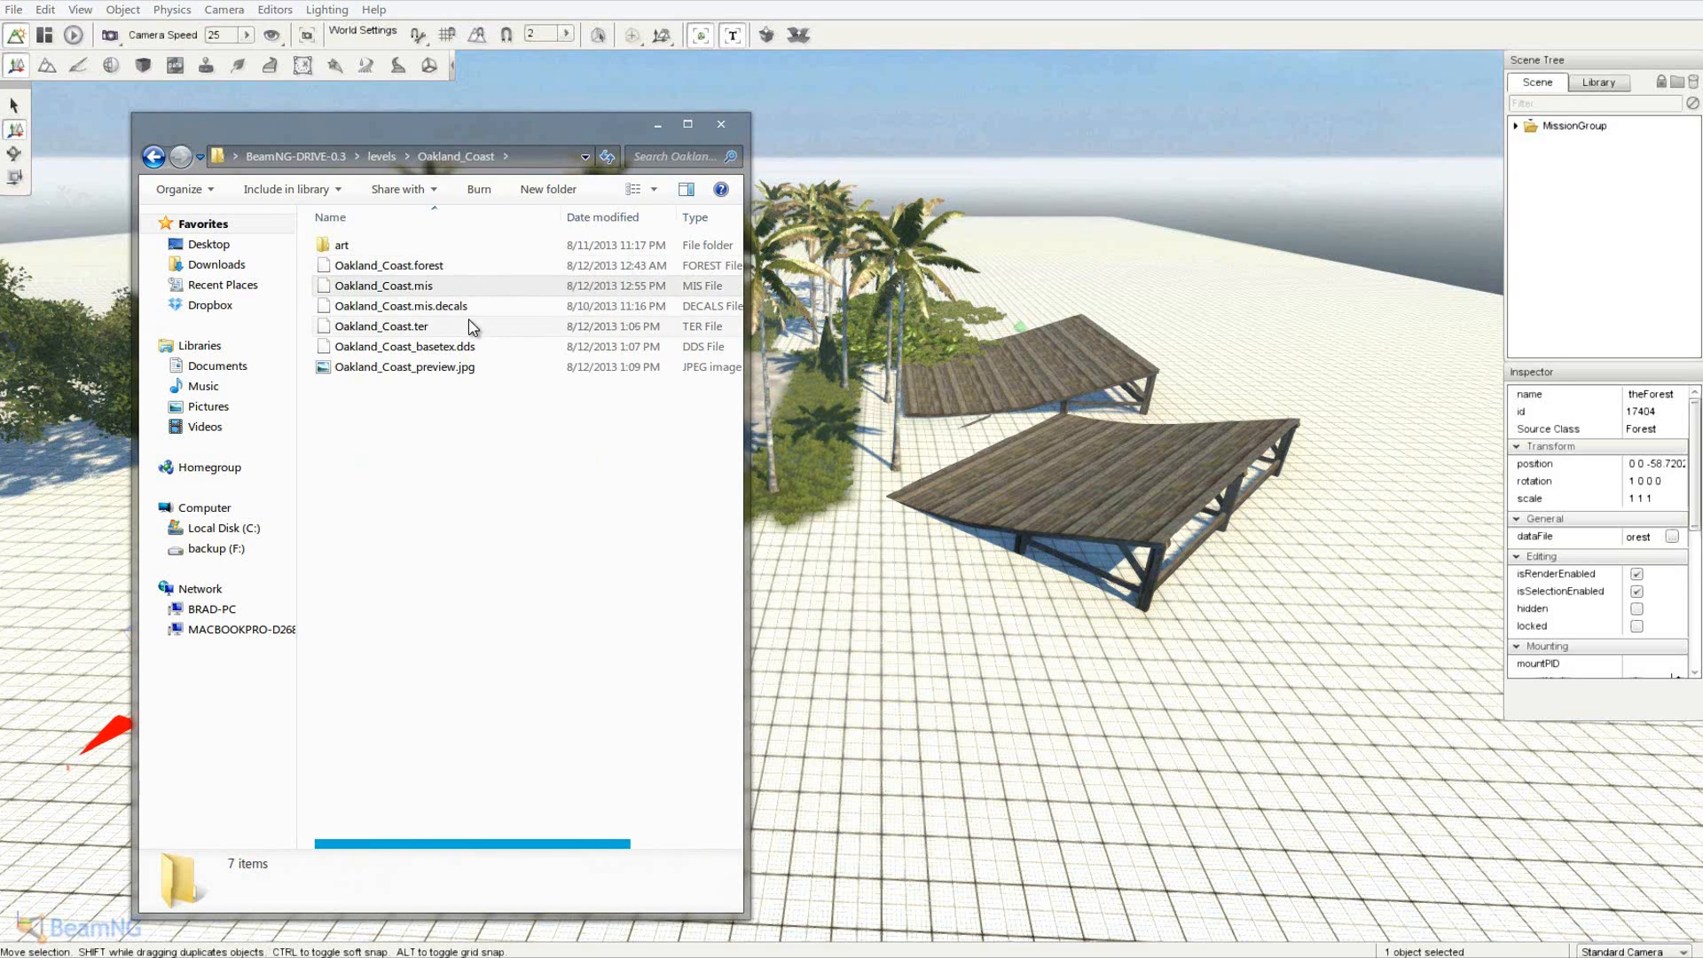
left_click(417, 265)
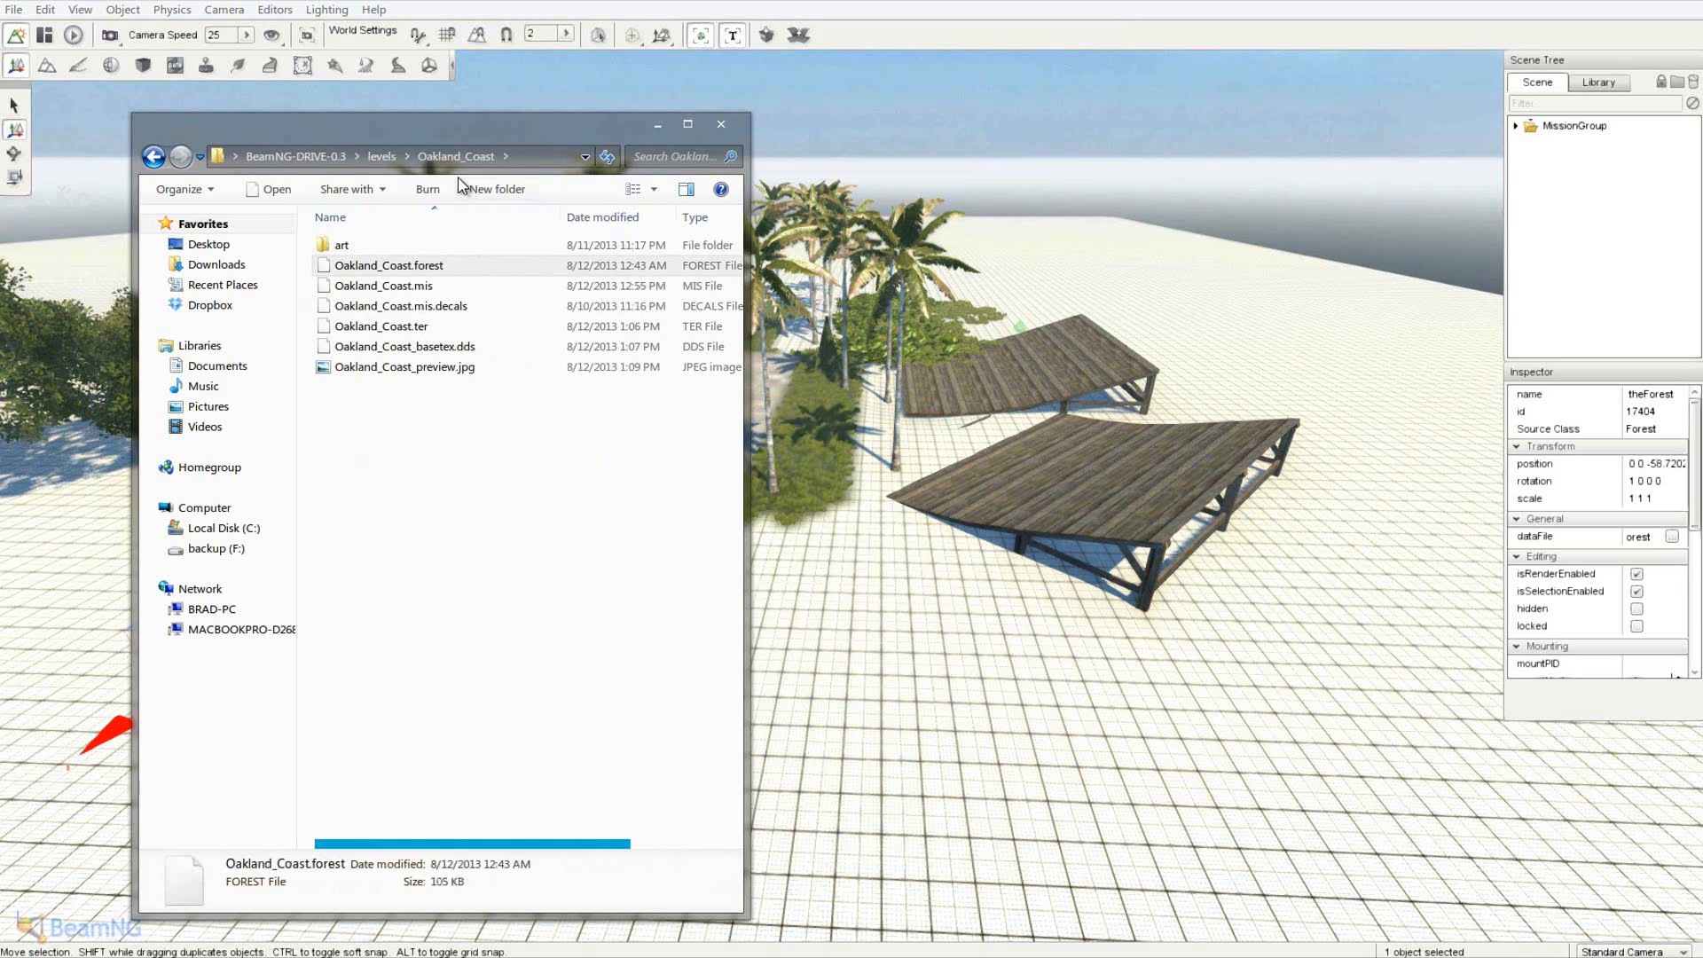
left_click(369, 152)
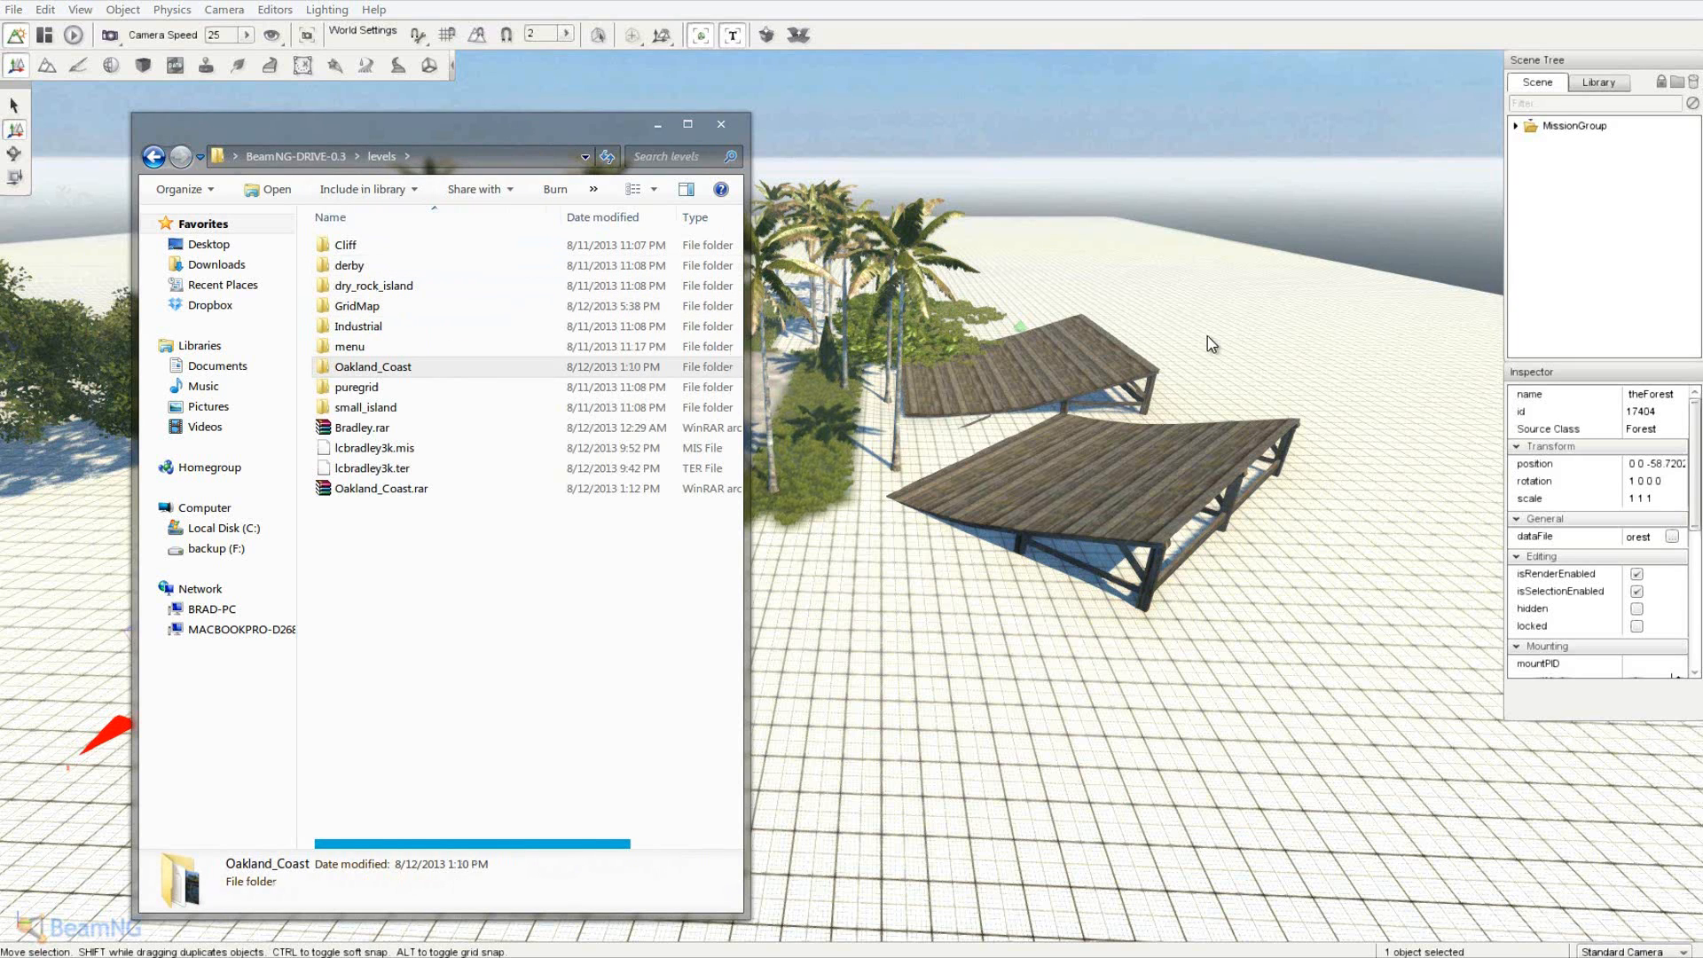
- Drag theForest into MissionGroup's Vegetation group and cancel the dataFile browse dialog
left_click(1517, 128)
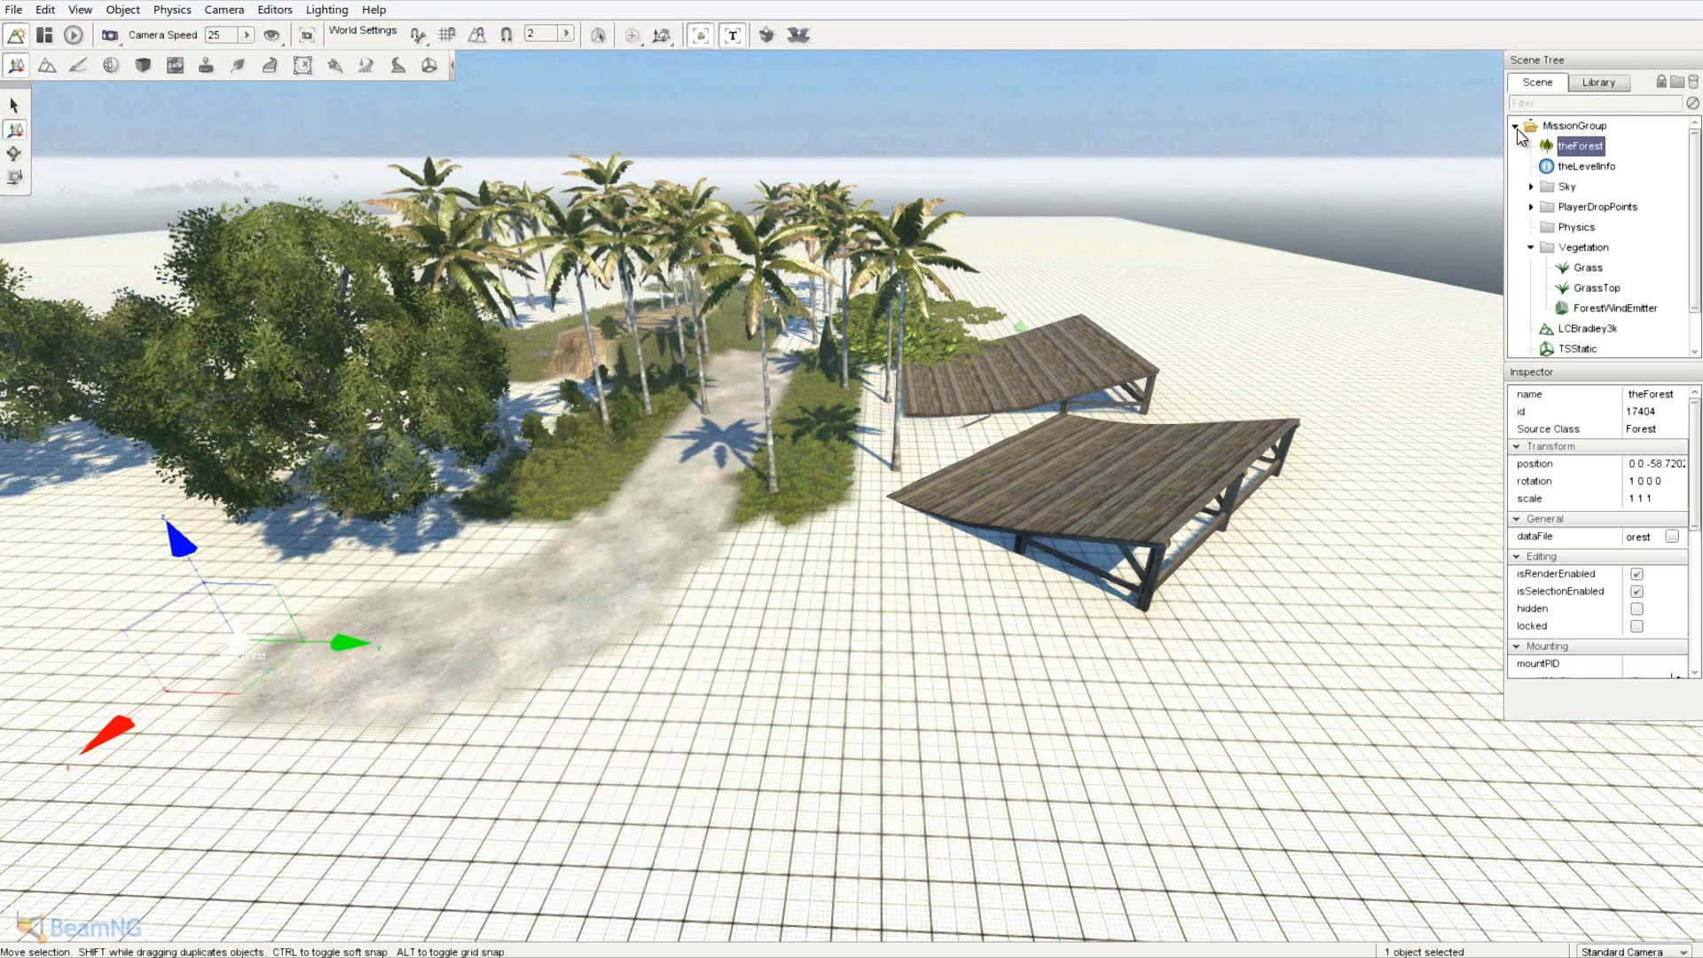
left_click(1570, 167)
left_click(1588, 147)
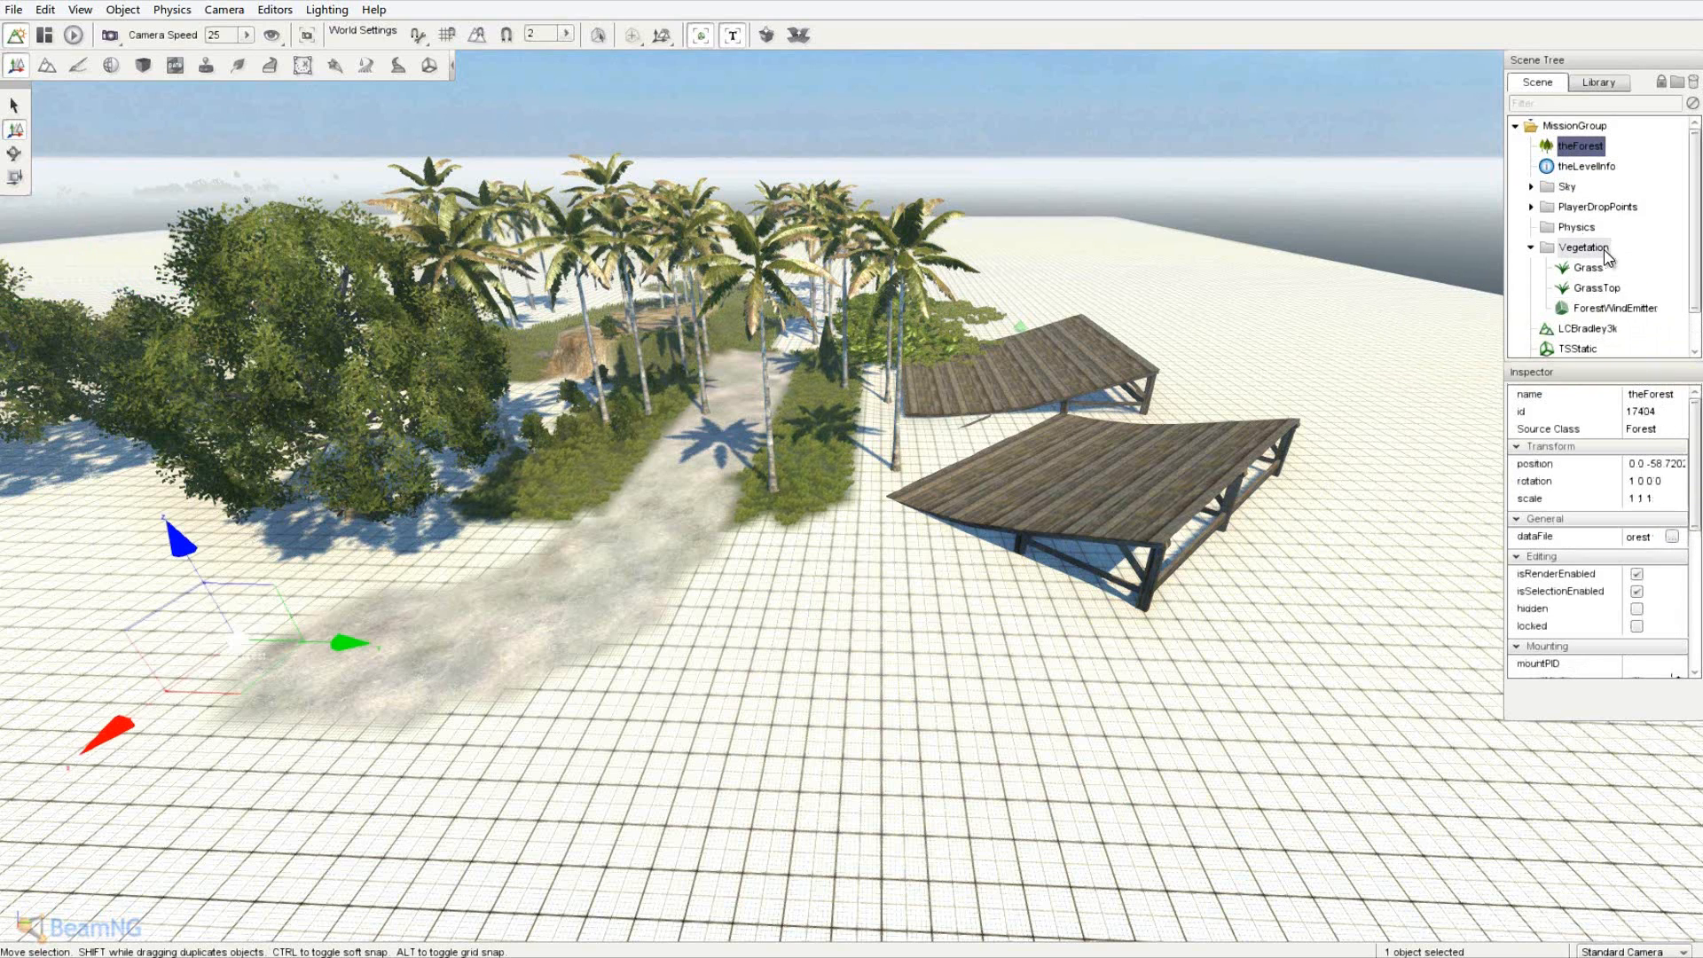
left_click_drag(1607, 256, 1606, 257)
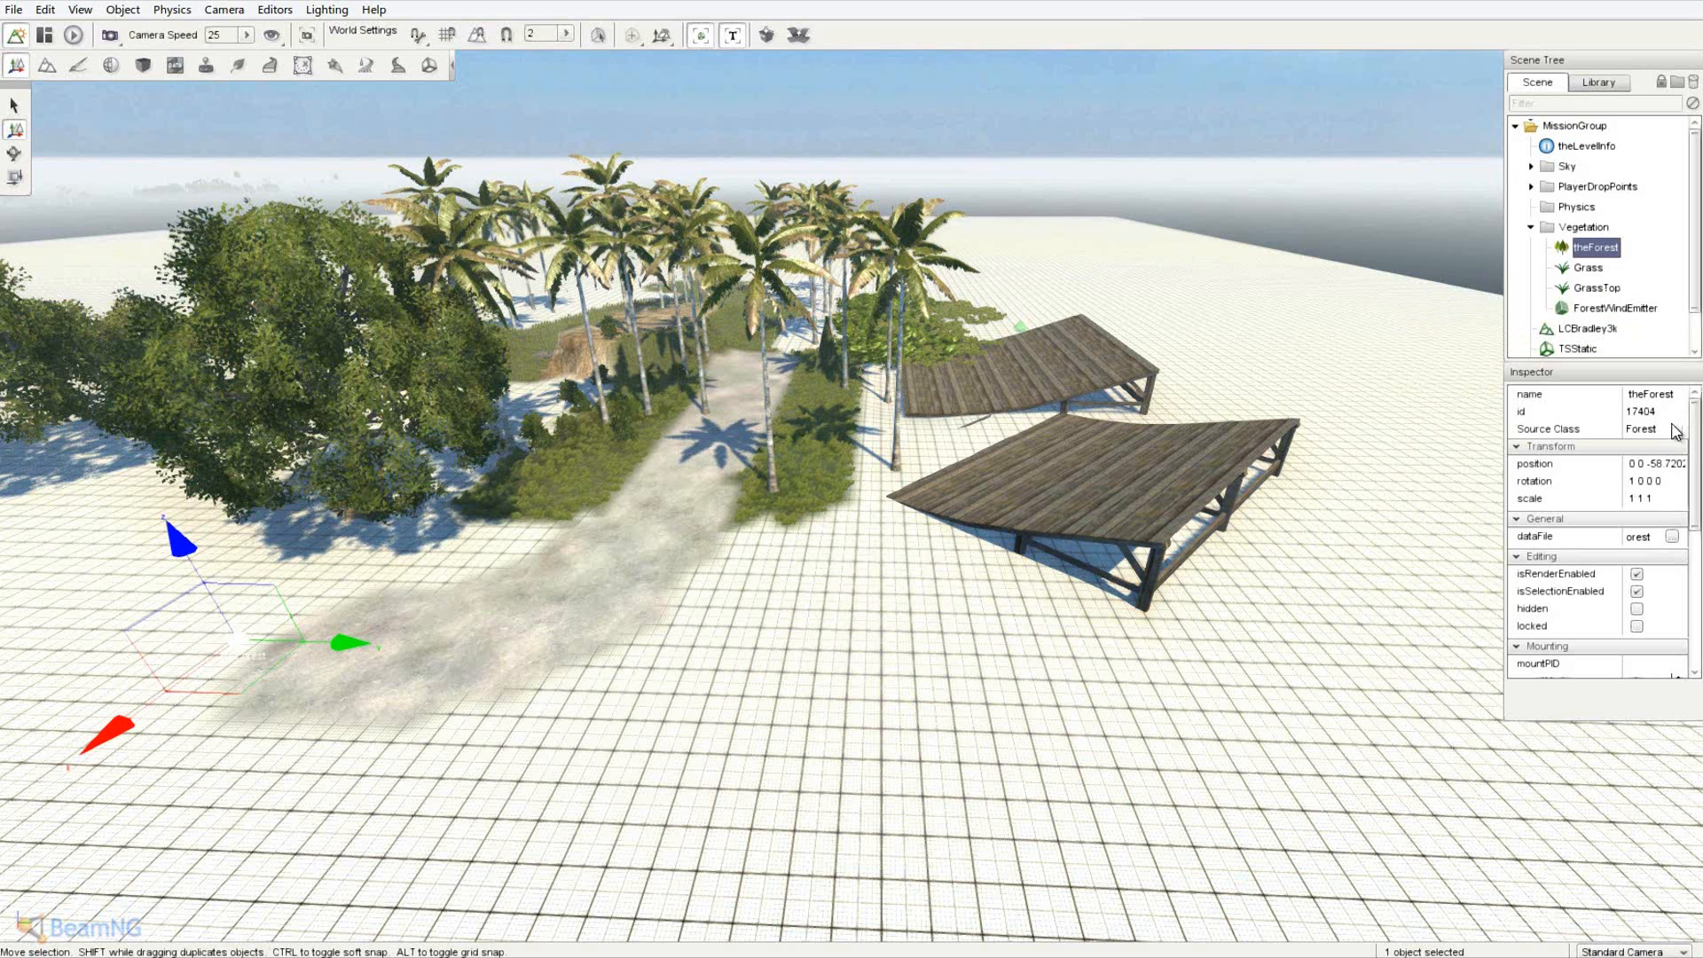
left_click(1672, 537)
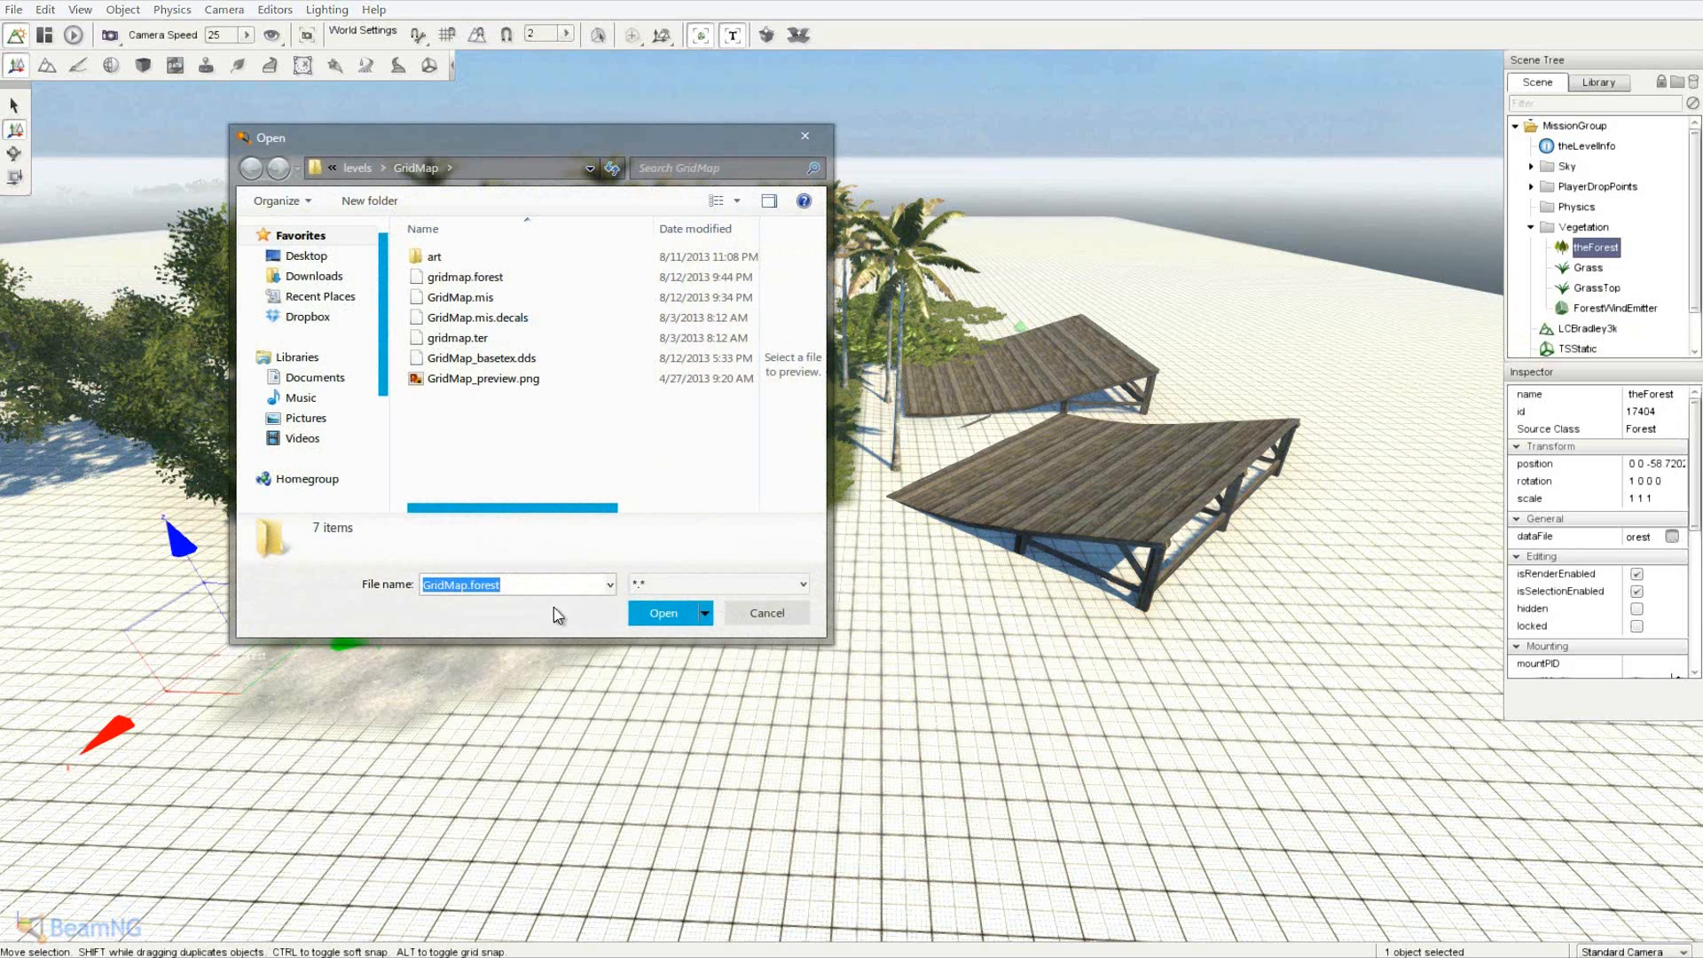
left_click(793, 618)
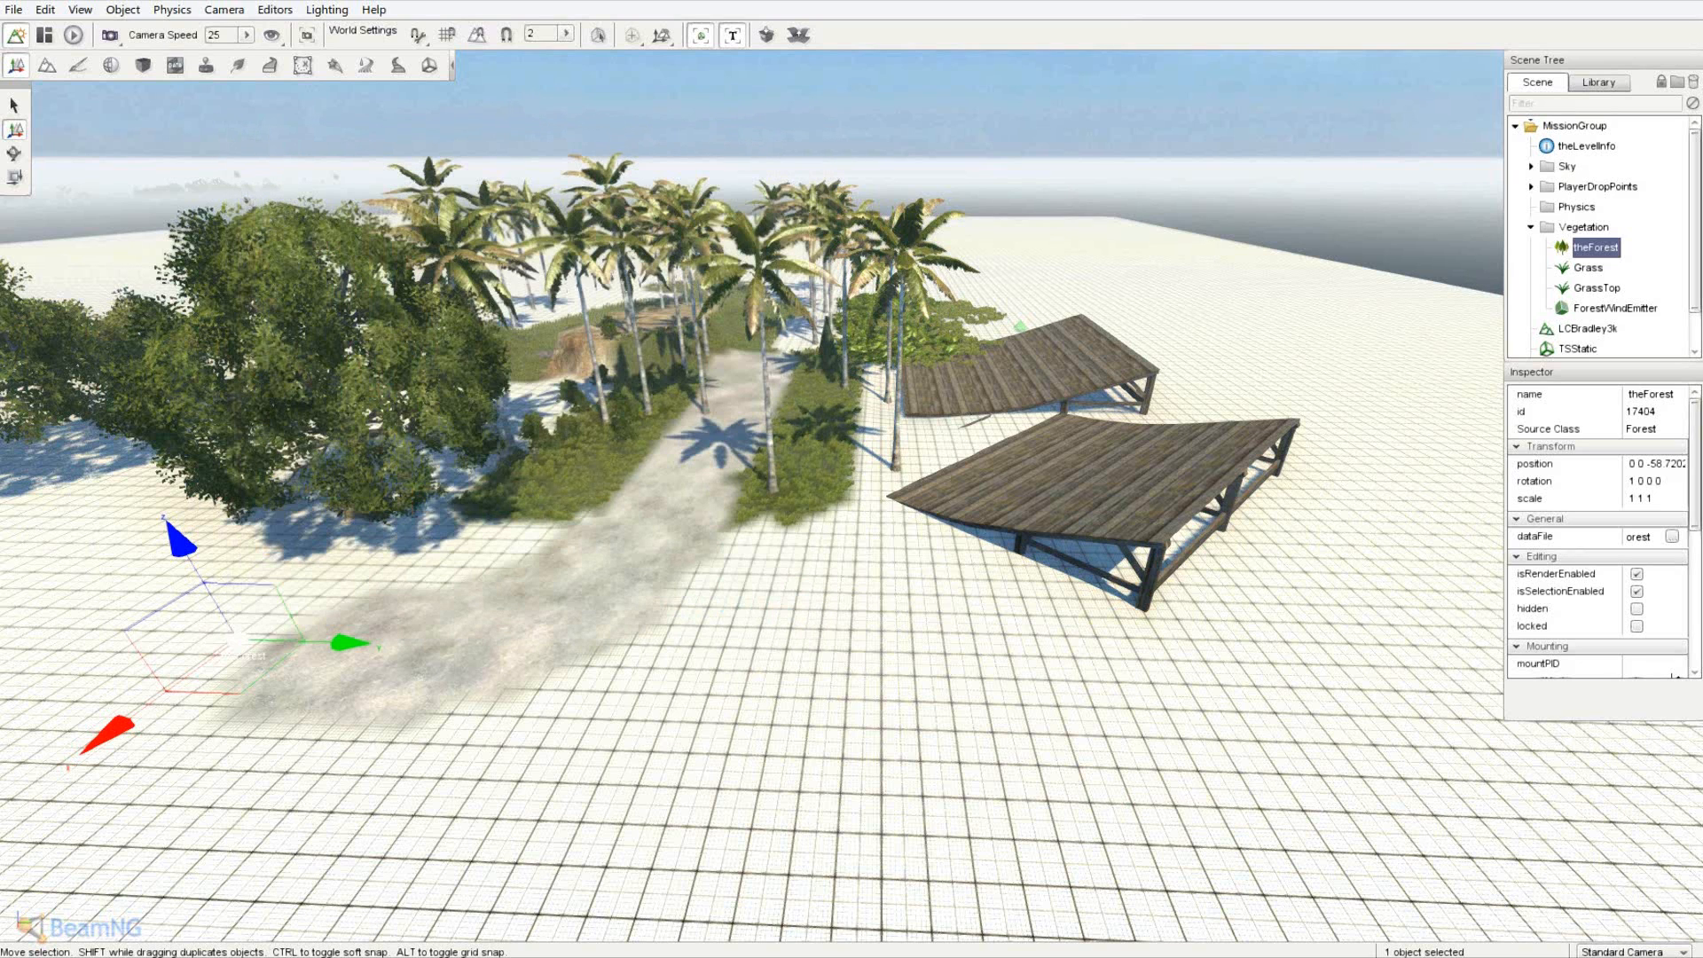
left_click(139, 954)
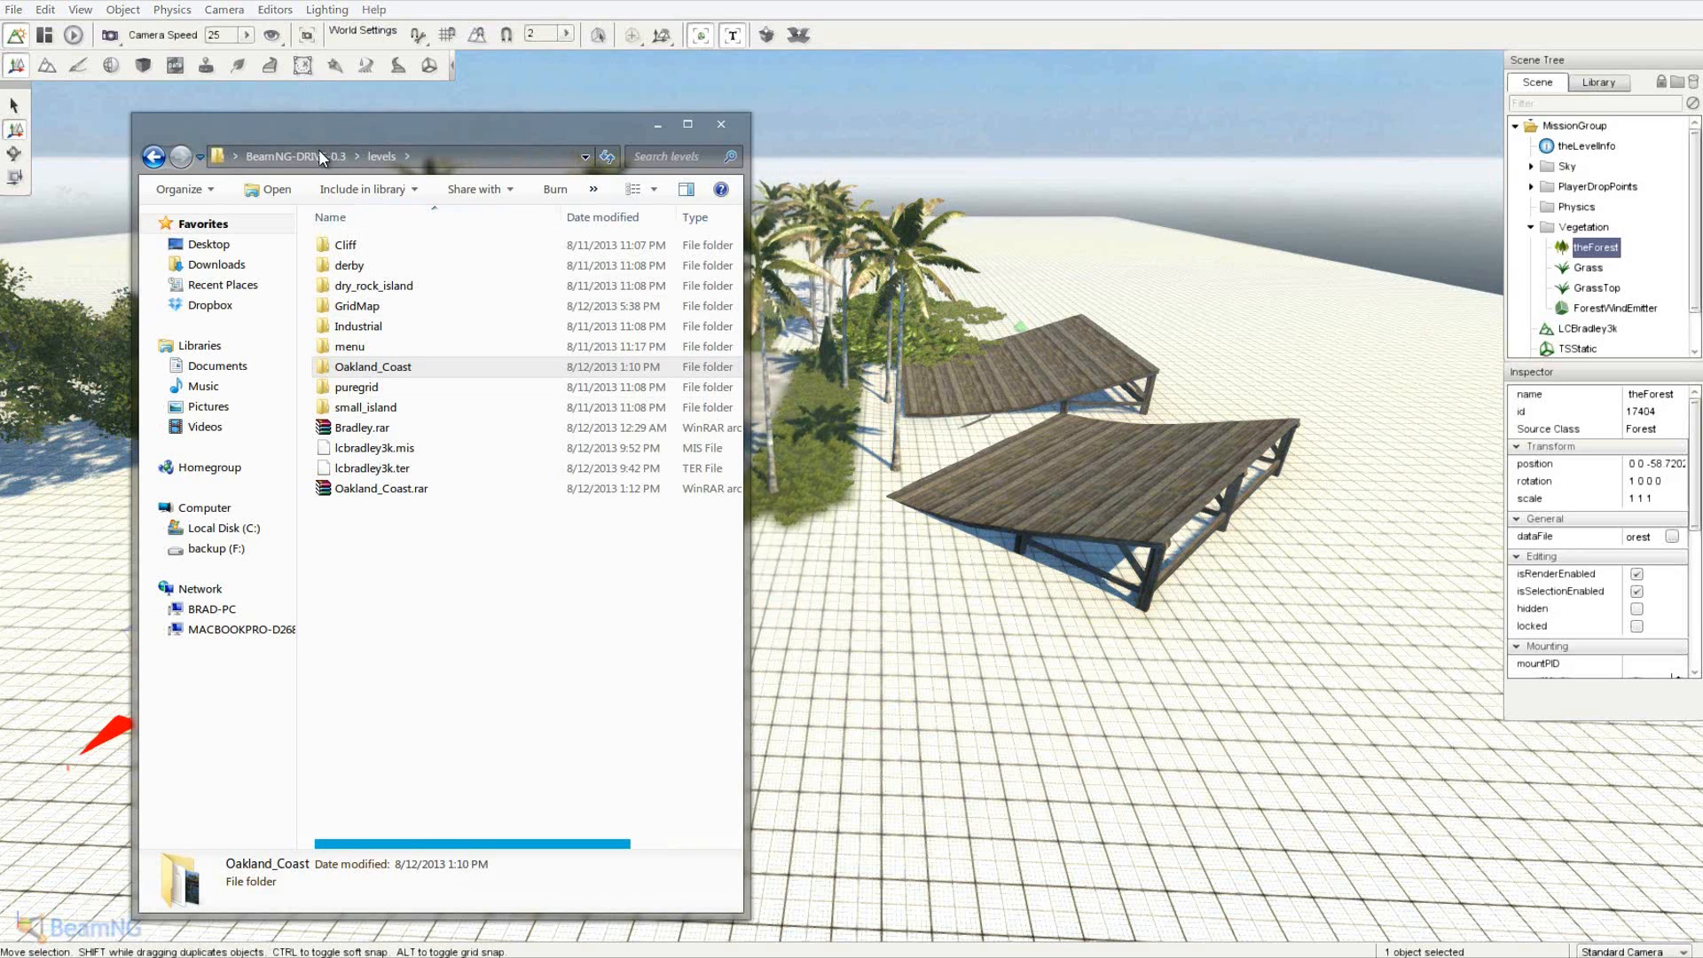
- Copy gridmap.forest from GridMap into levels and rename it lcbradley3k.forest
double_click(355, 306)
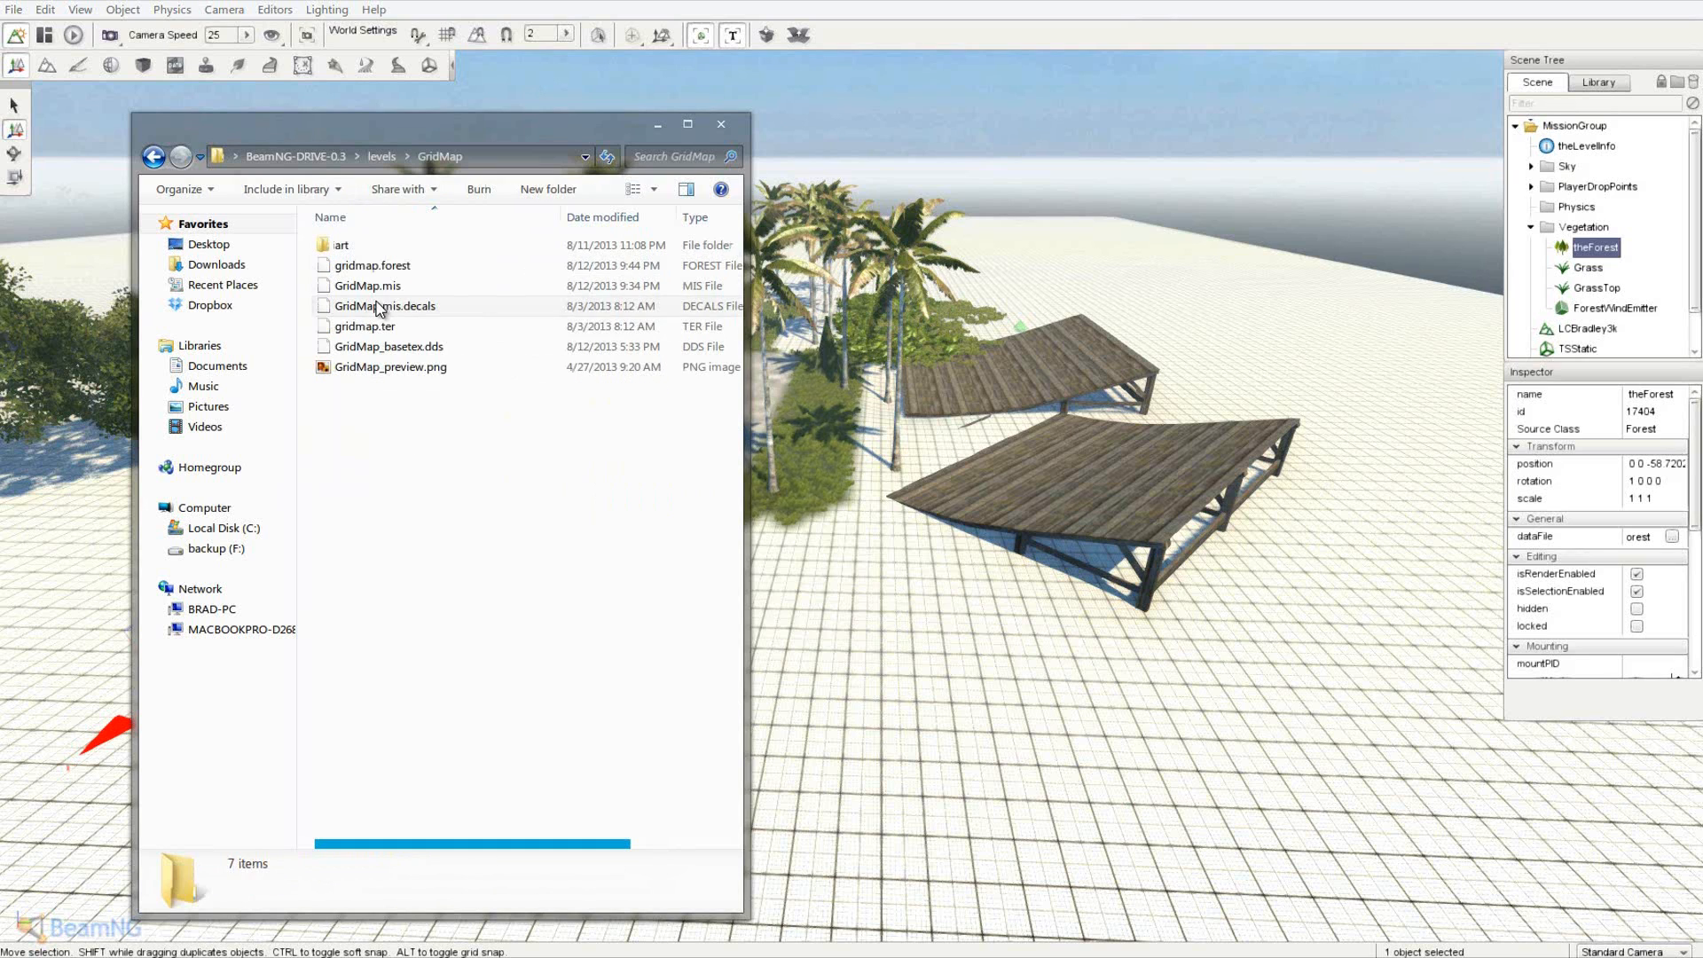
right_click(376, 264)
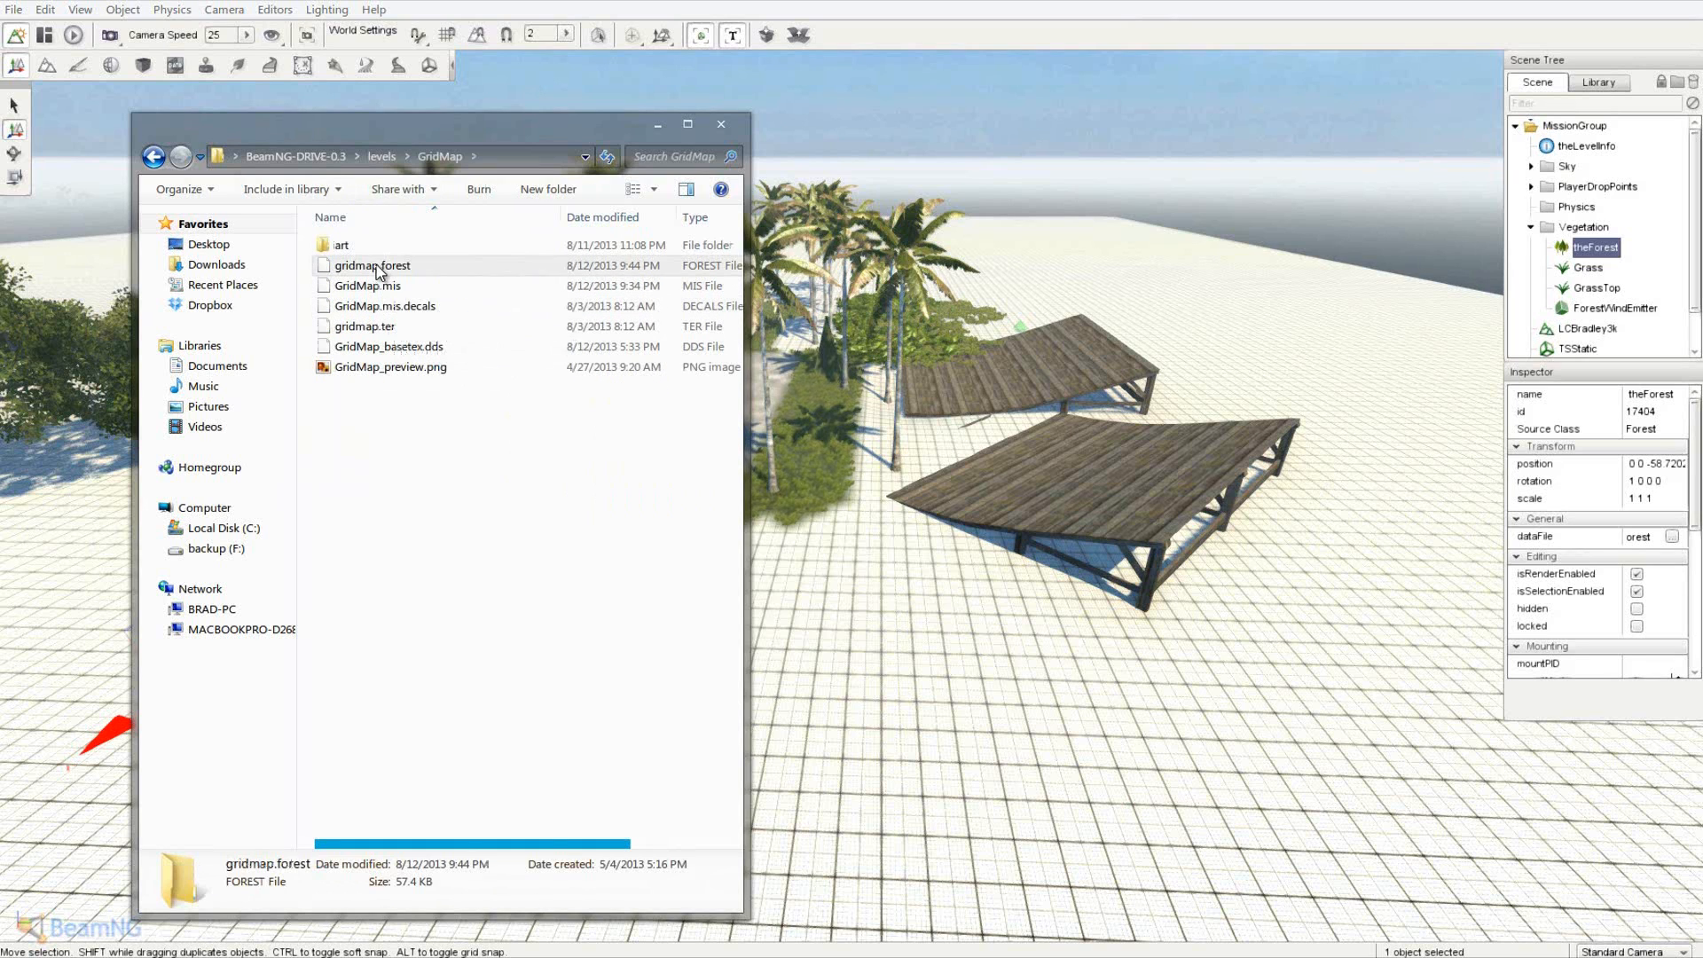
left_click(497, 549)
left_click(381, 157)
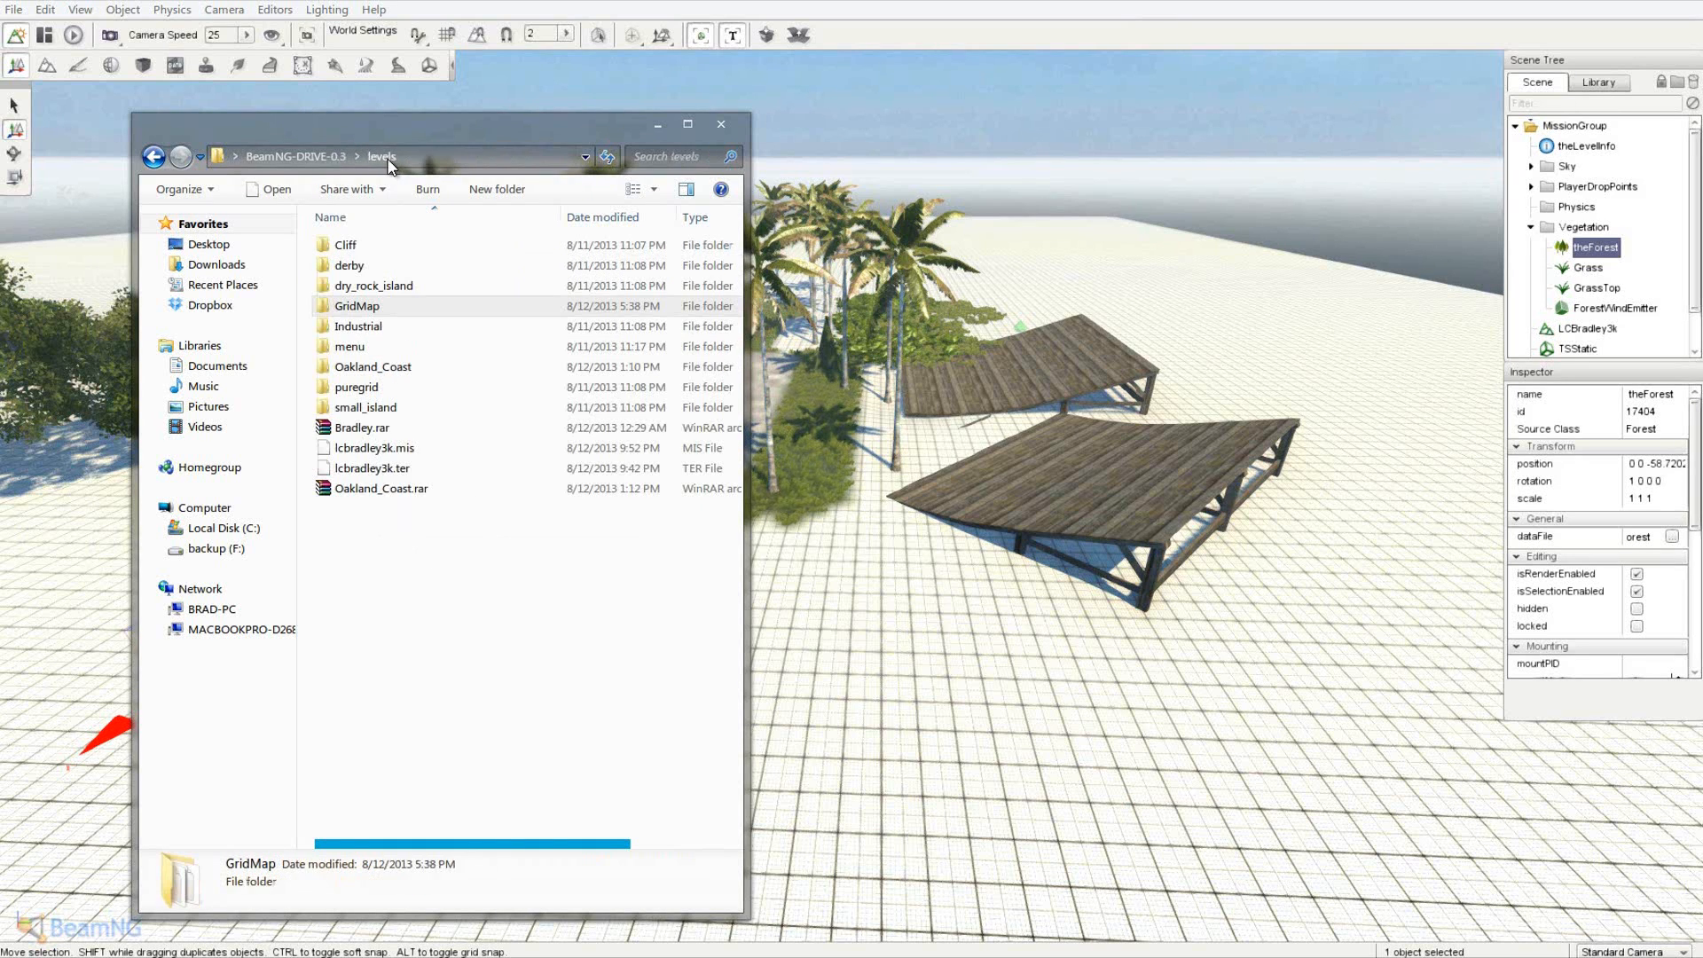
right_click(362, 544)
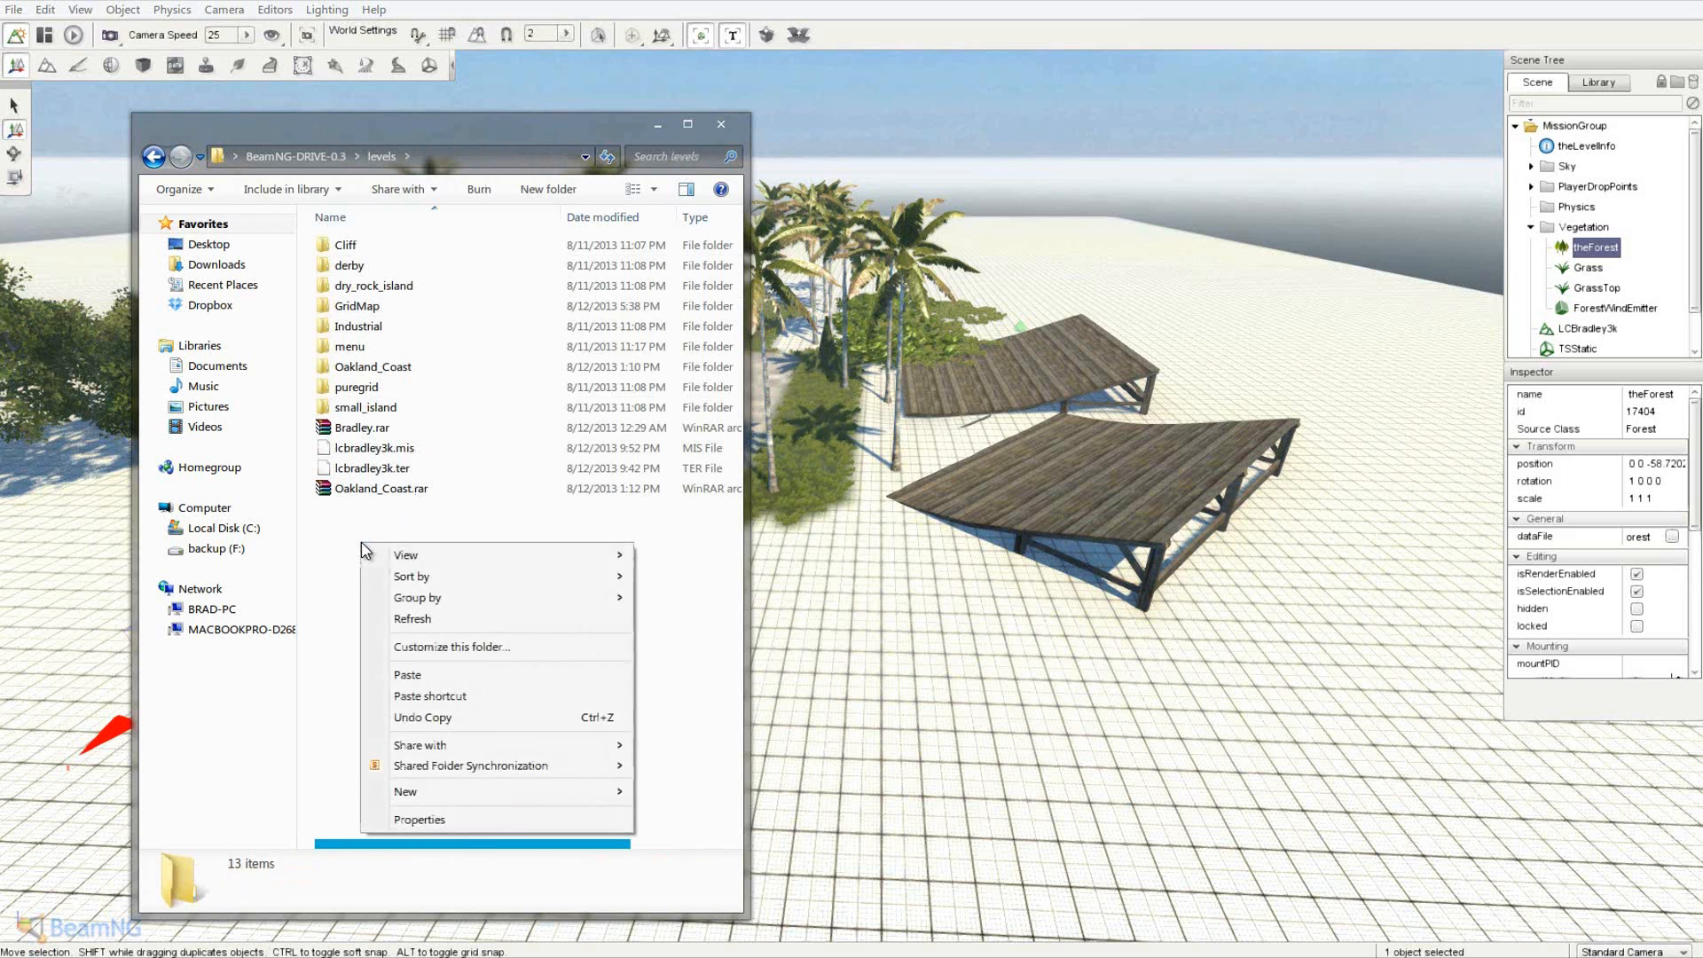
left_click(449, 675)
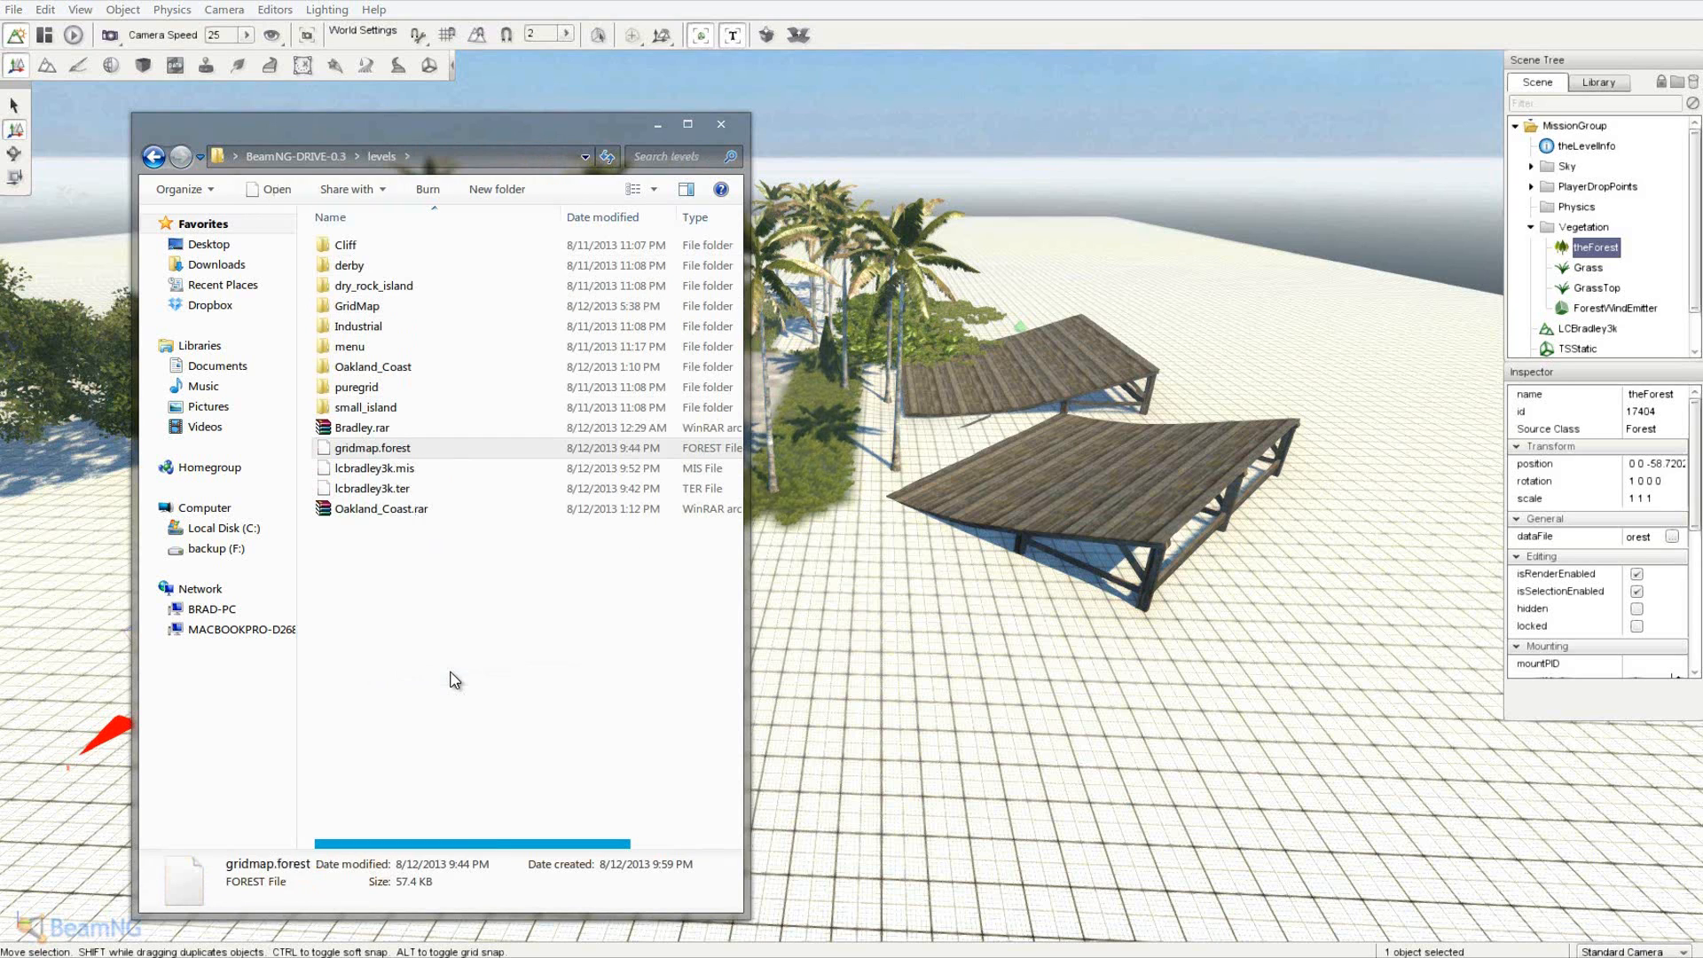
right_click(368, 454)
left_click(449, 807)
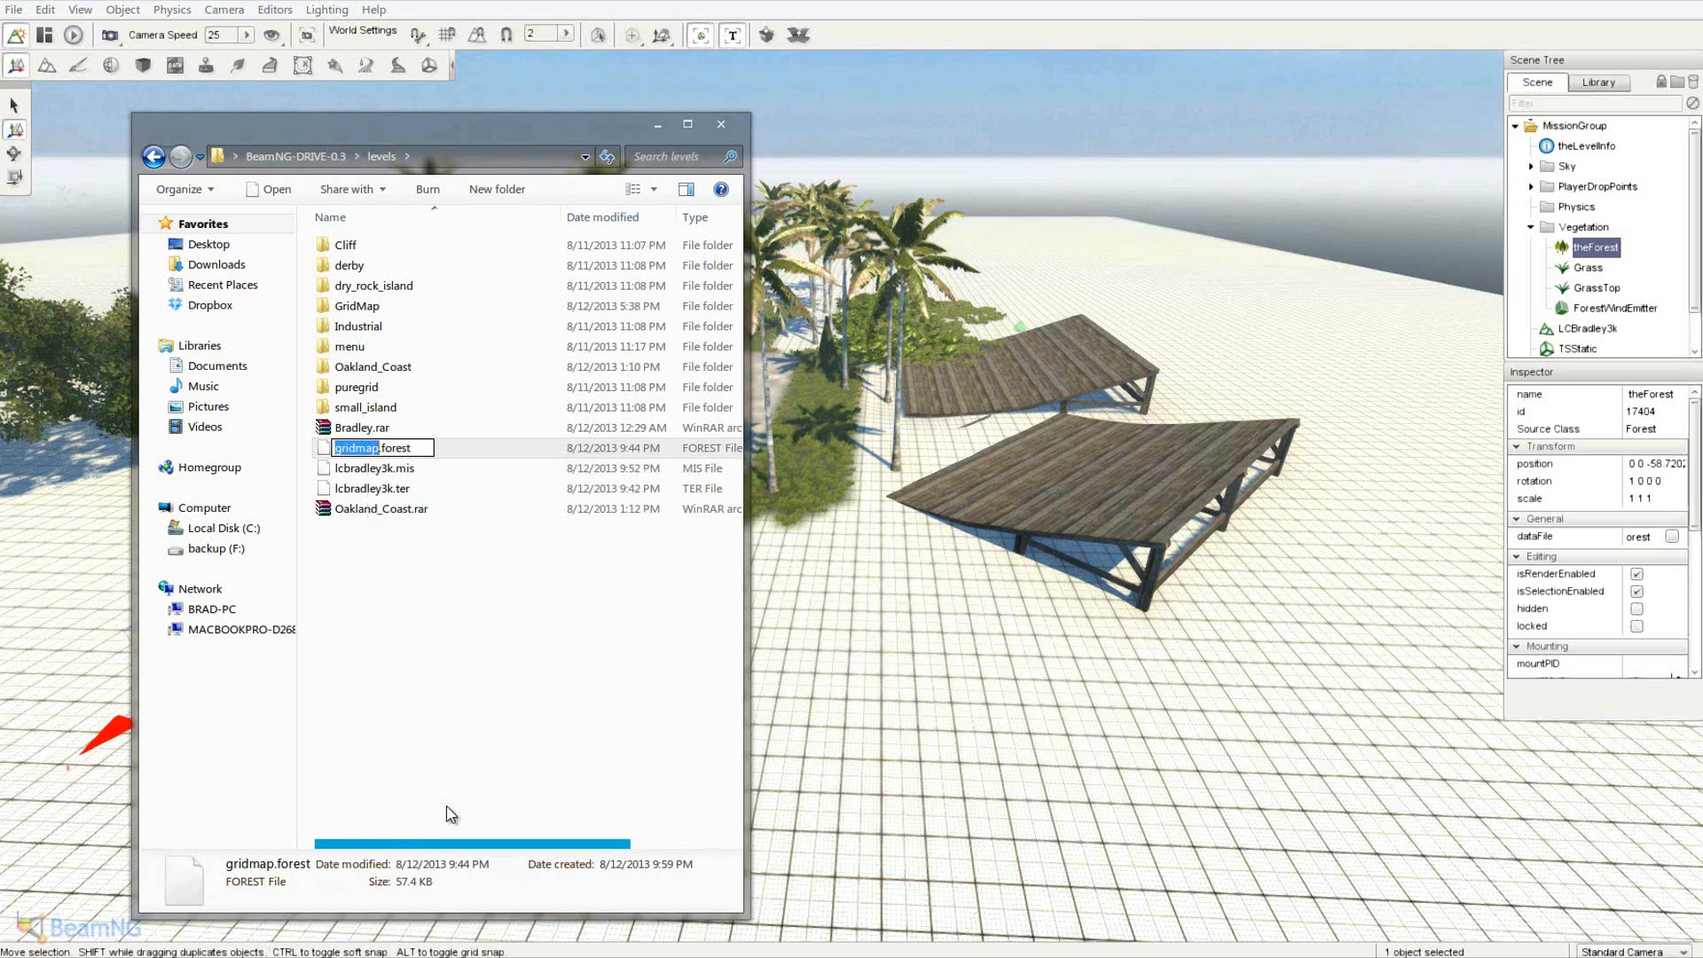
type("lcbradley3k")
left_click(530, 687)
- Create a new folder named LCBradley3k in levels
right_click(402, 603)
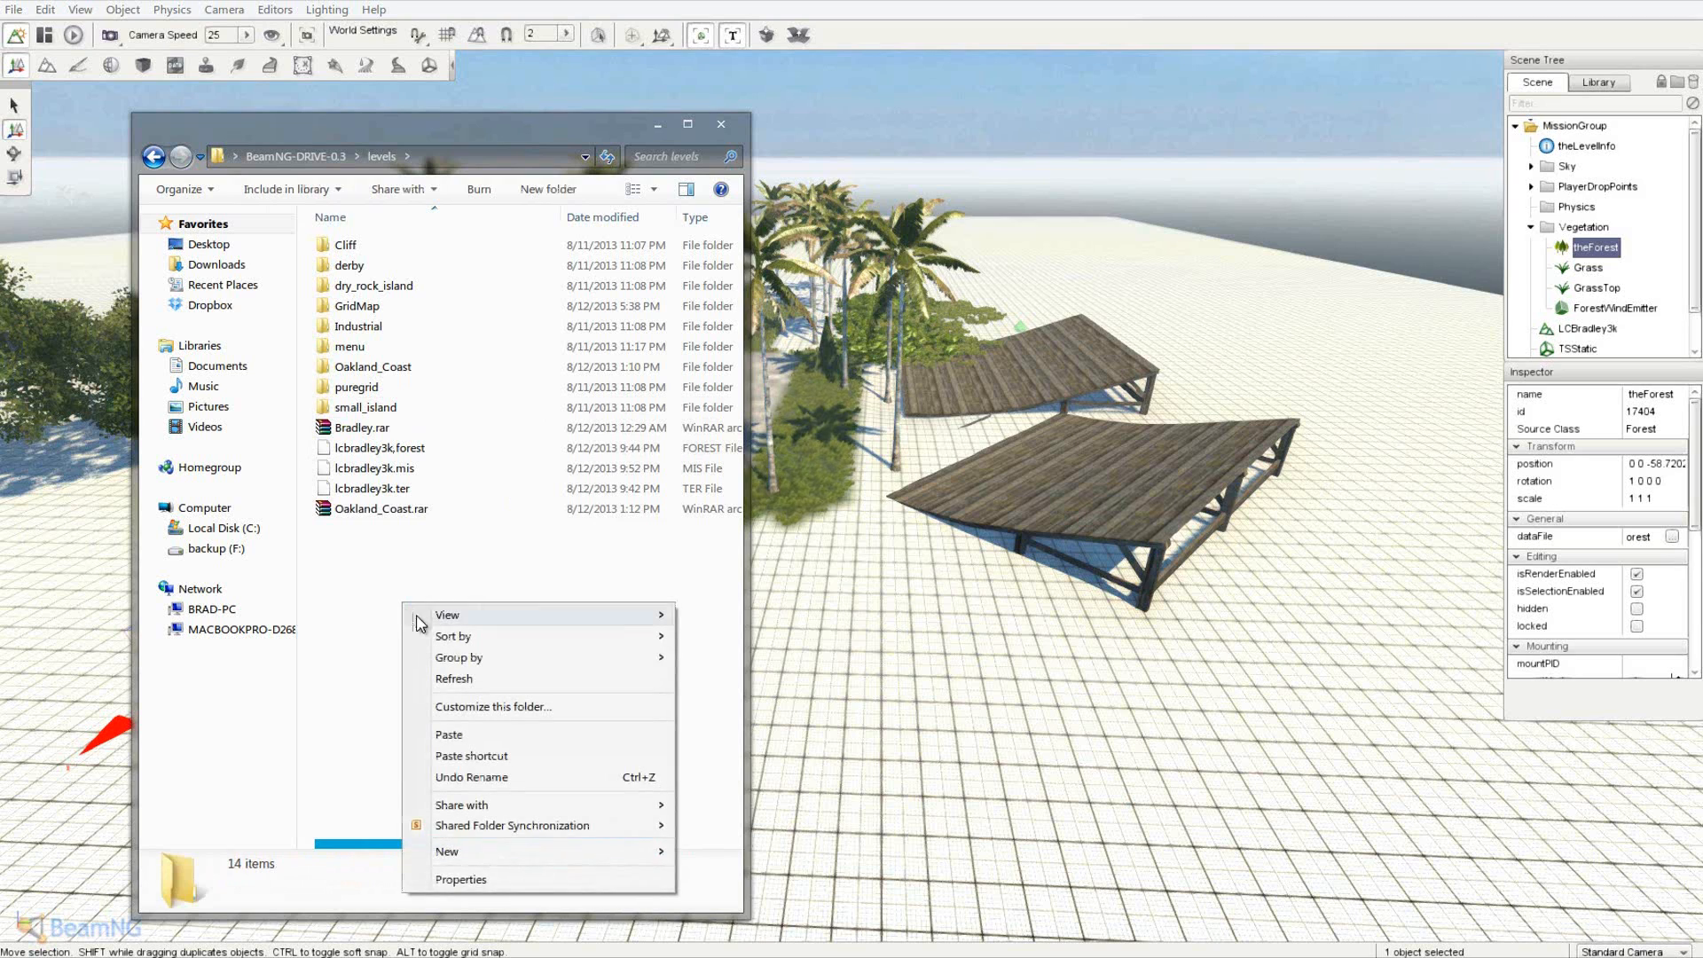
mouse_move(488, 852)
left_click(754, 569)
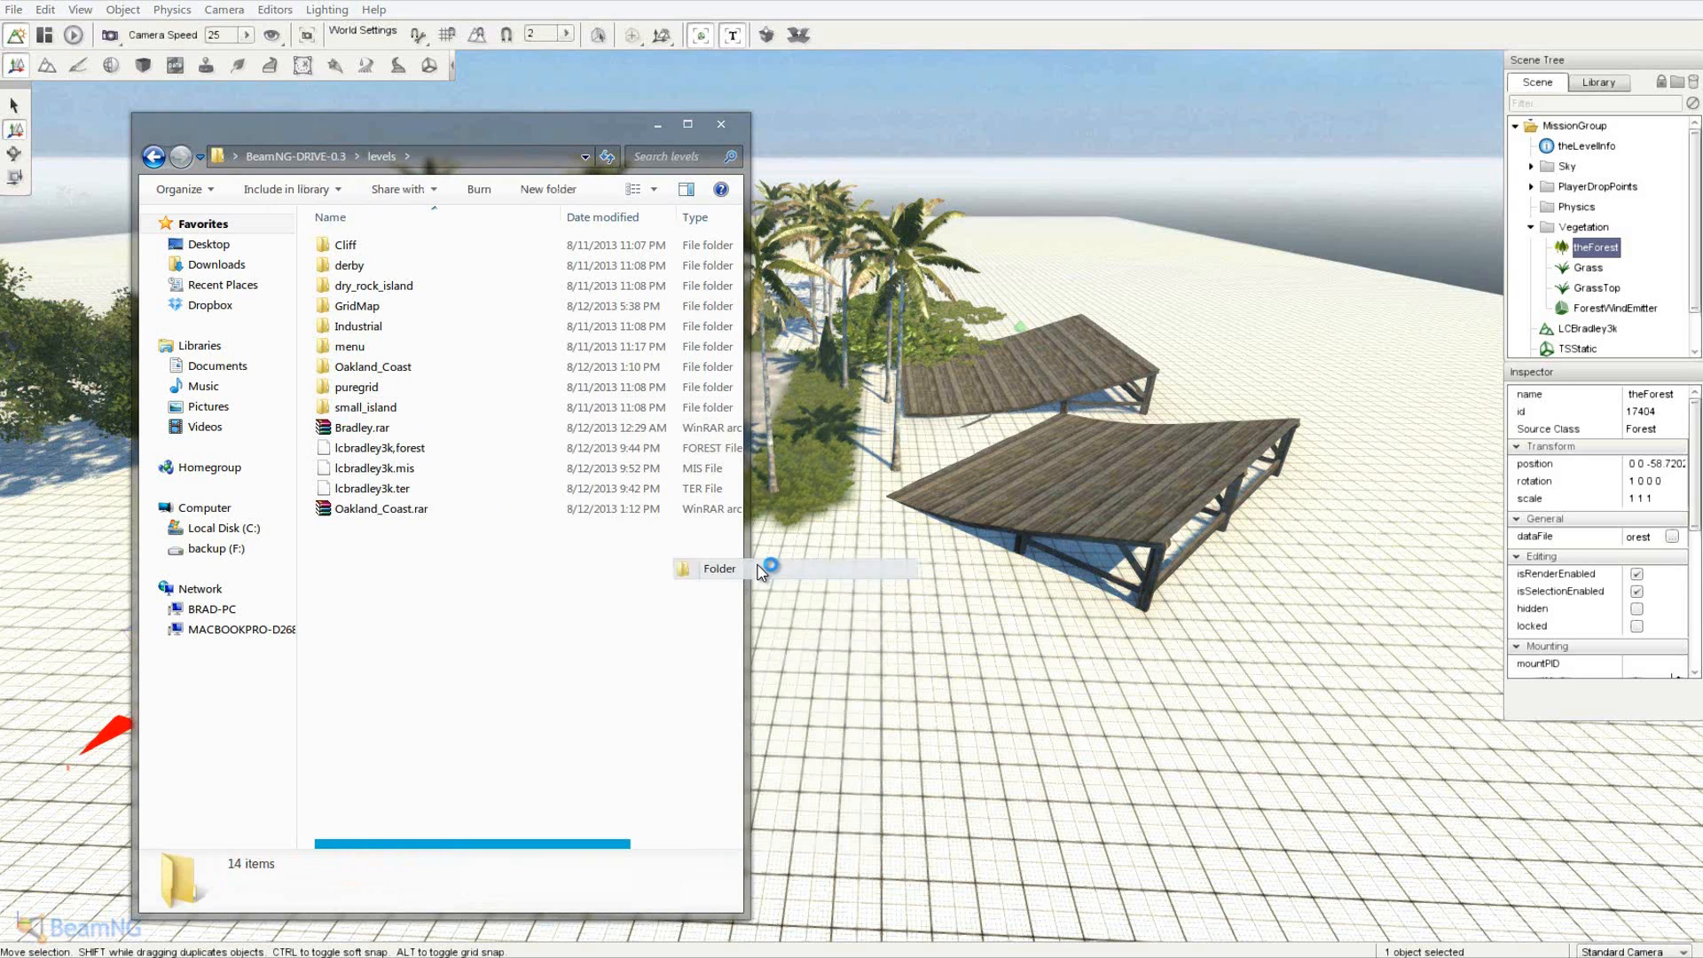
type("LCBradley3k")
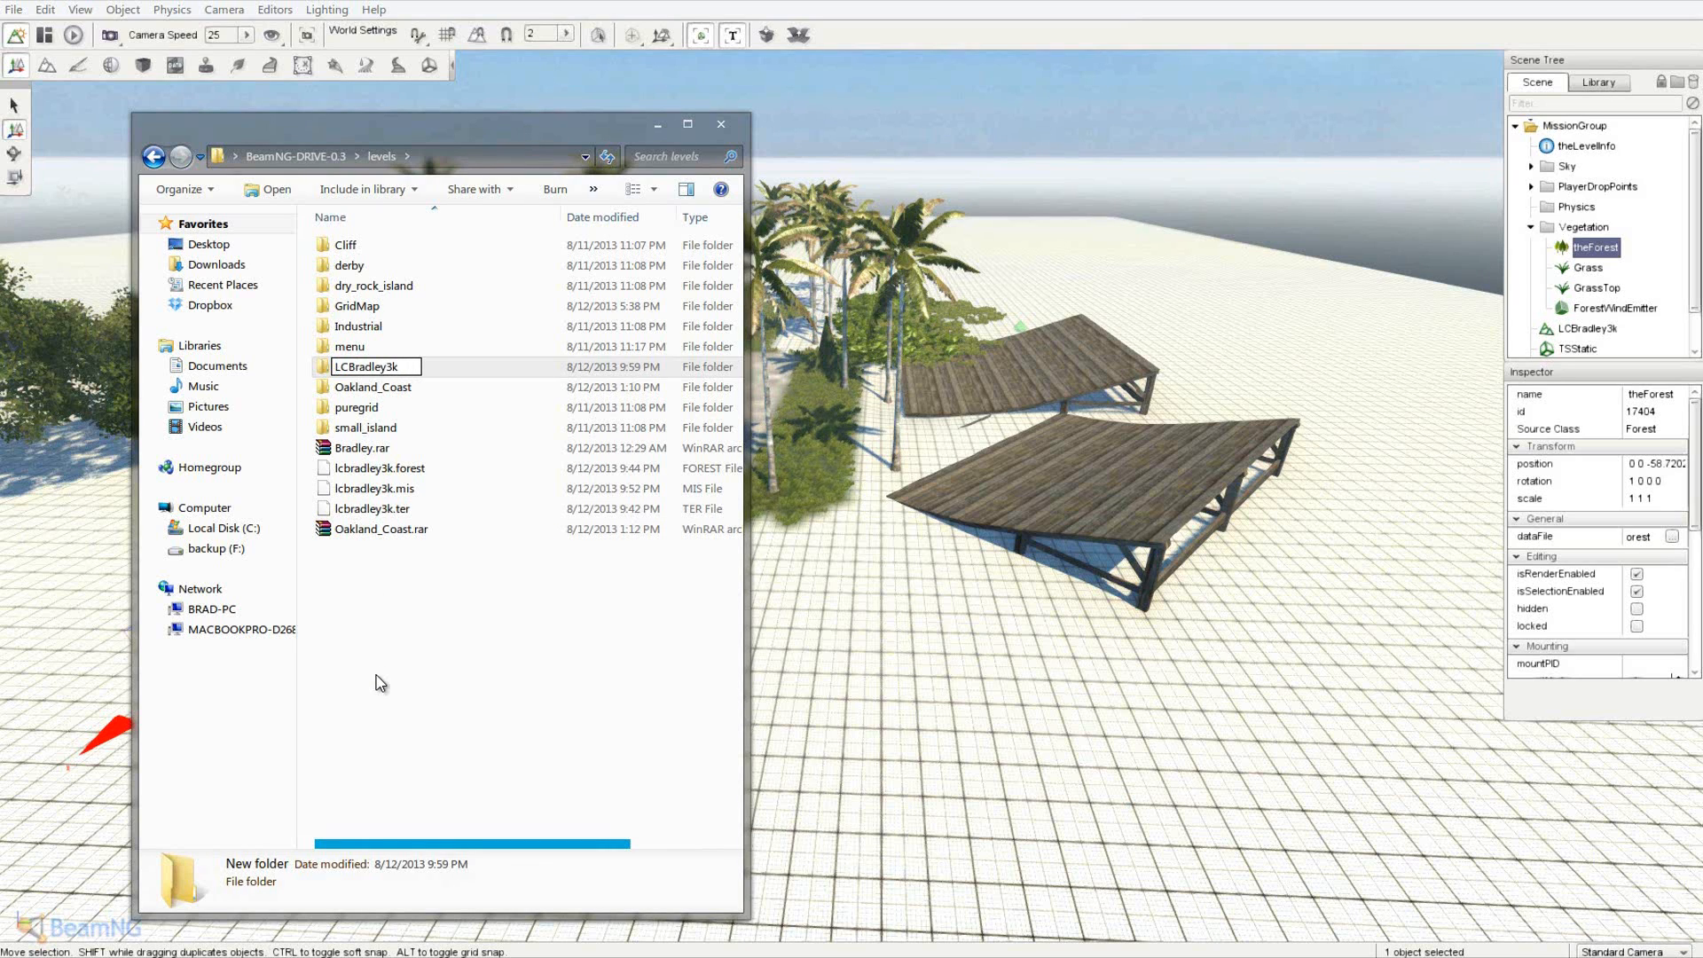
left_click(379, 682)
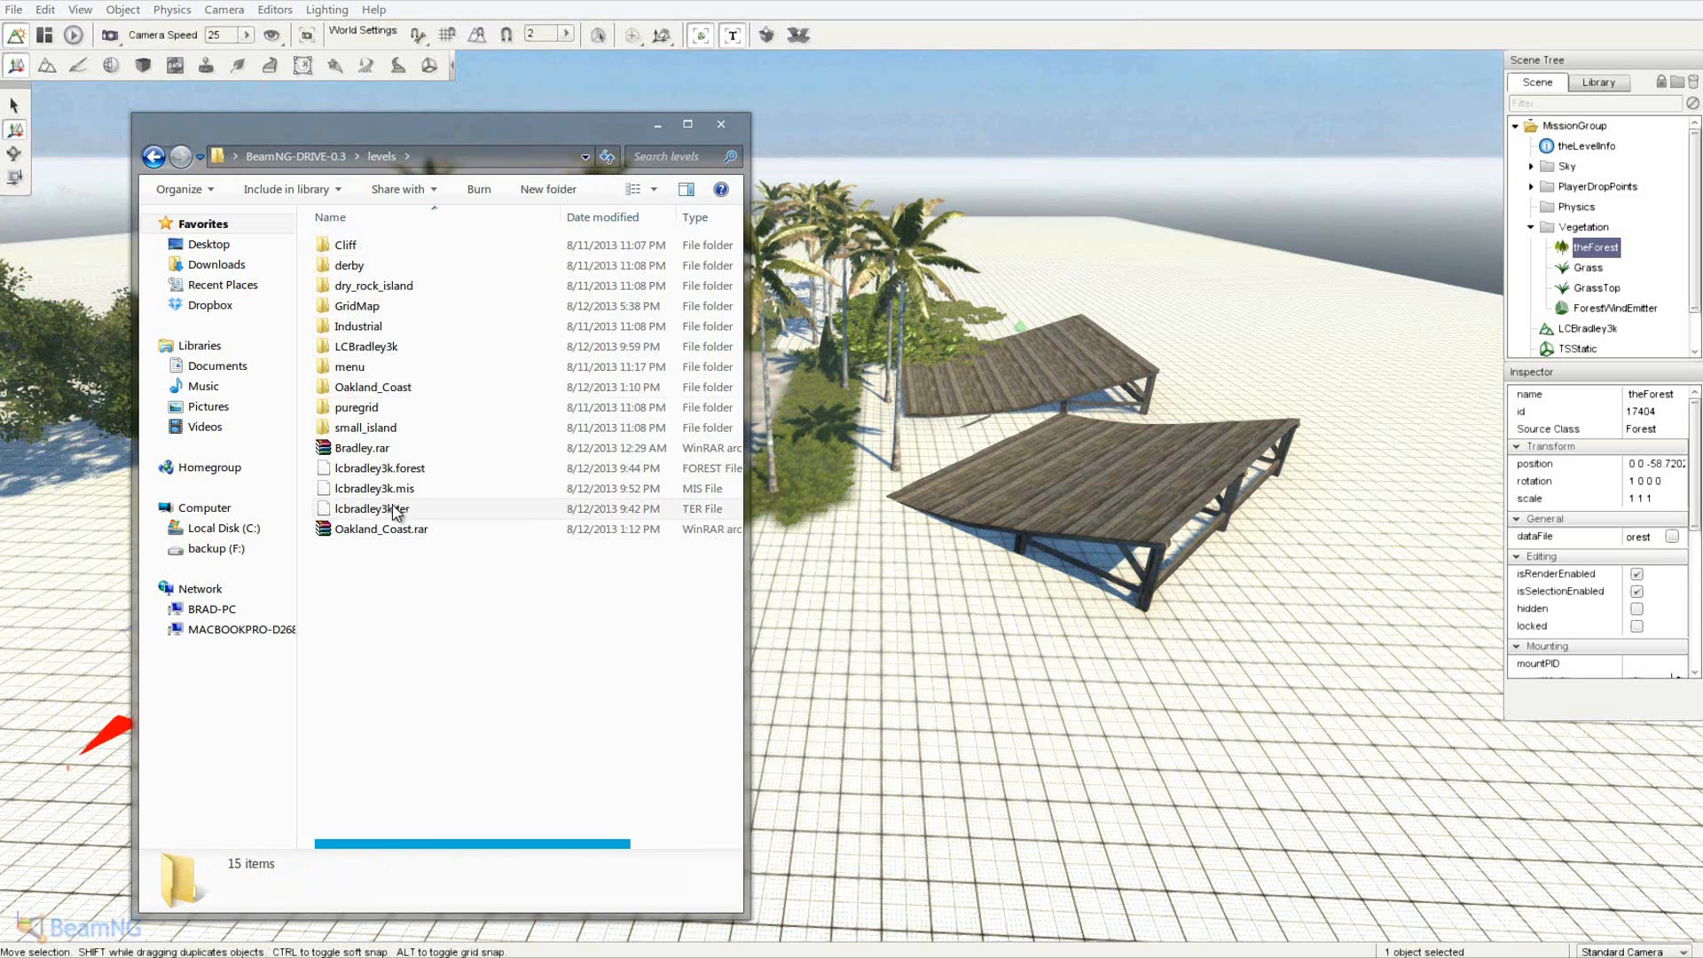
- Move lcbradley3k.forest, .mis and .ter into the LCBradley3k folder
left_click(338, 510)
left_click(399, 470, "shift")
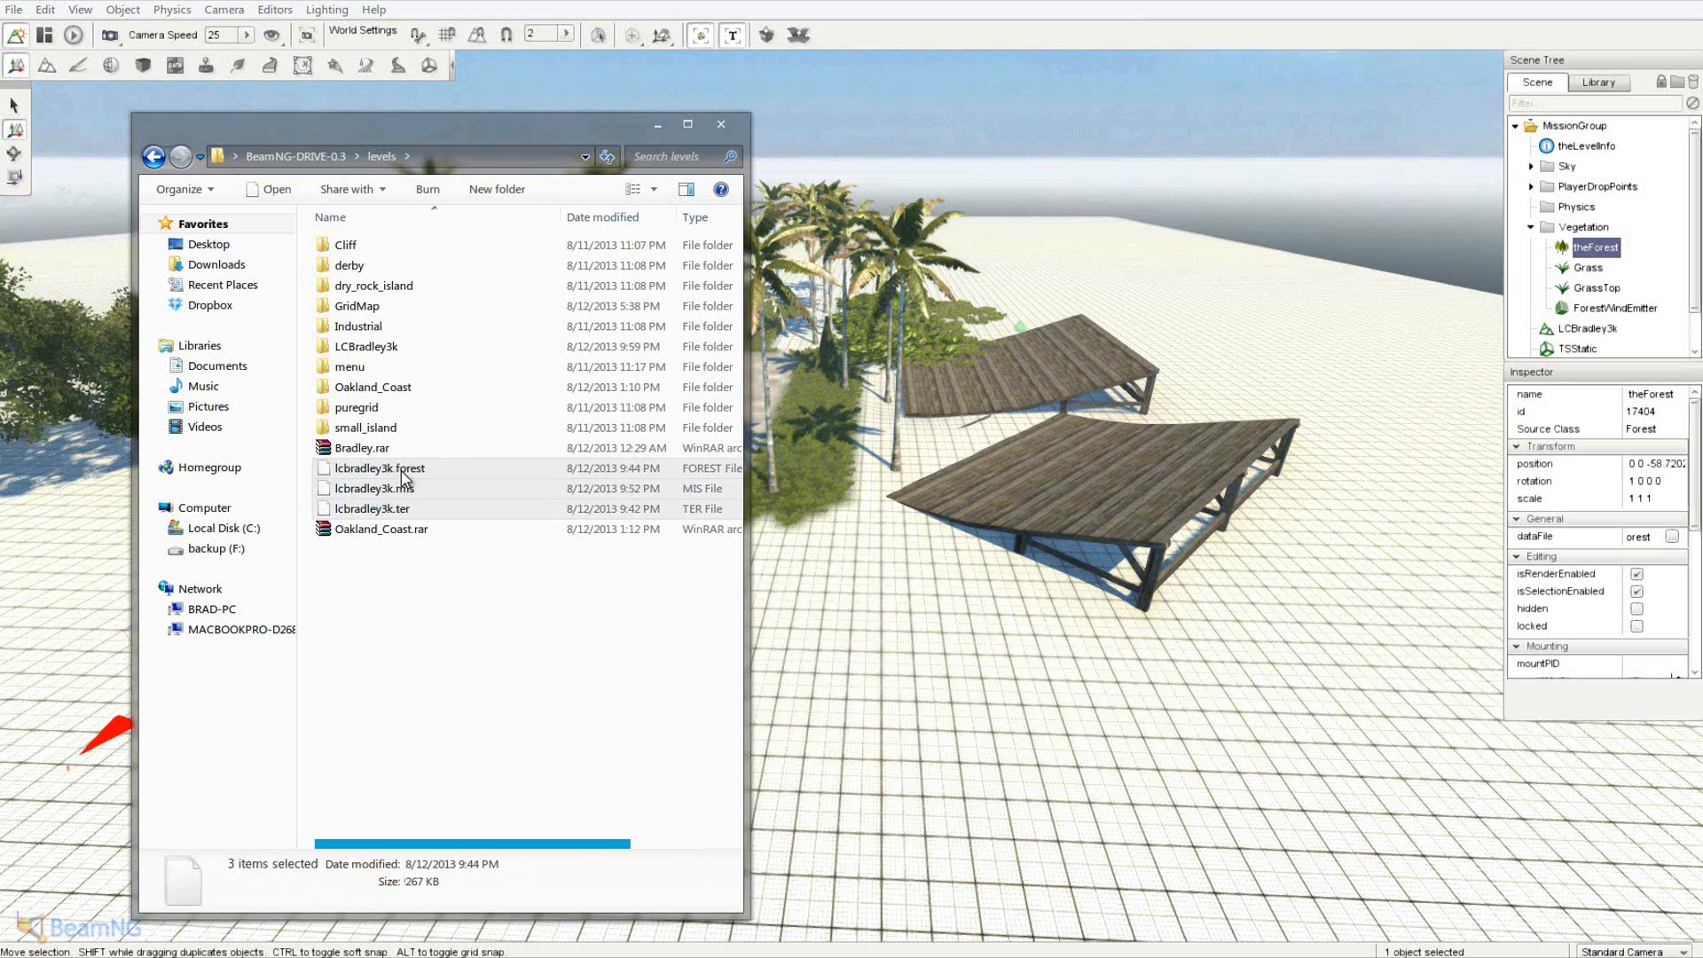
right_click(401, 471)
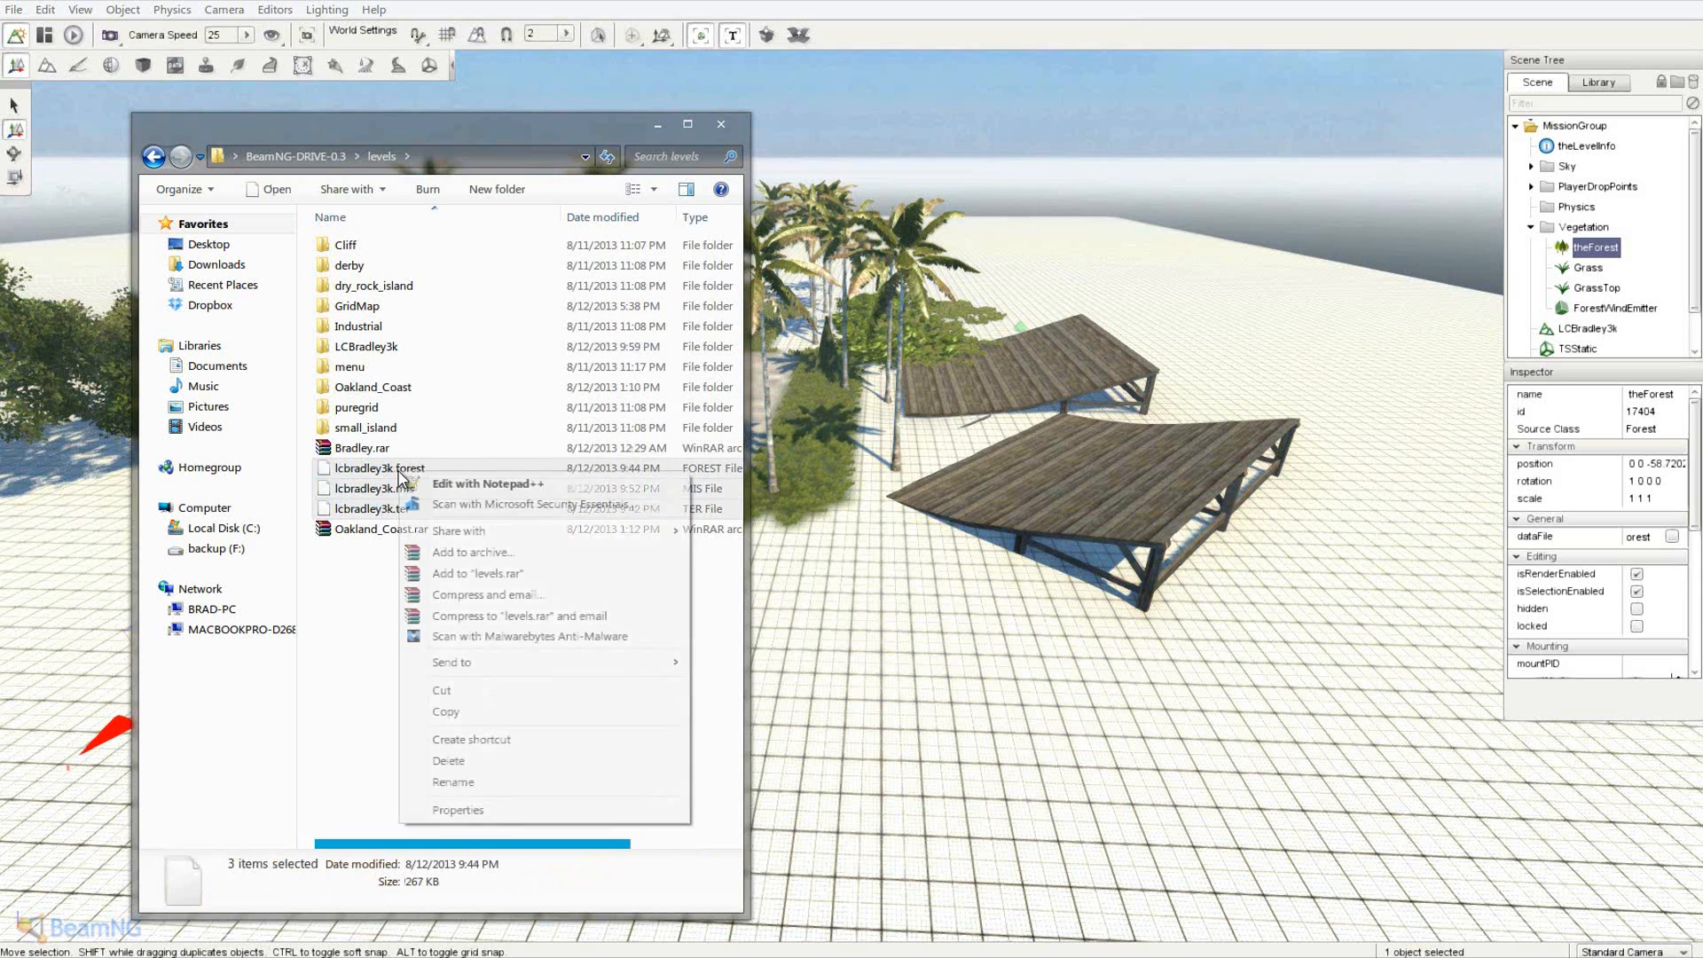
left_click(317, 584)
left_click_drag(311, 463, 390, 352)
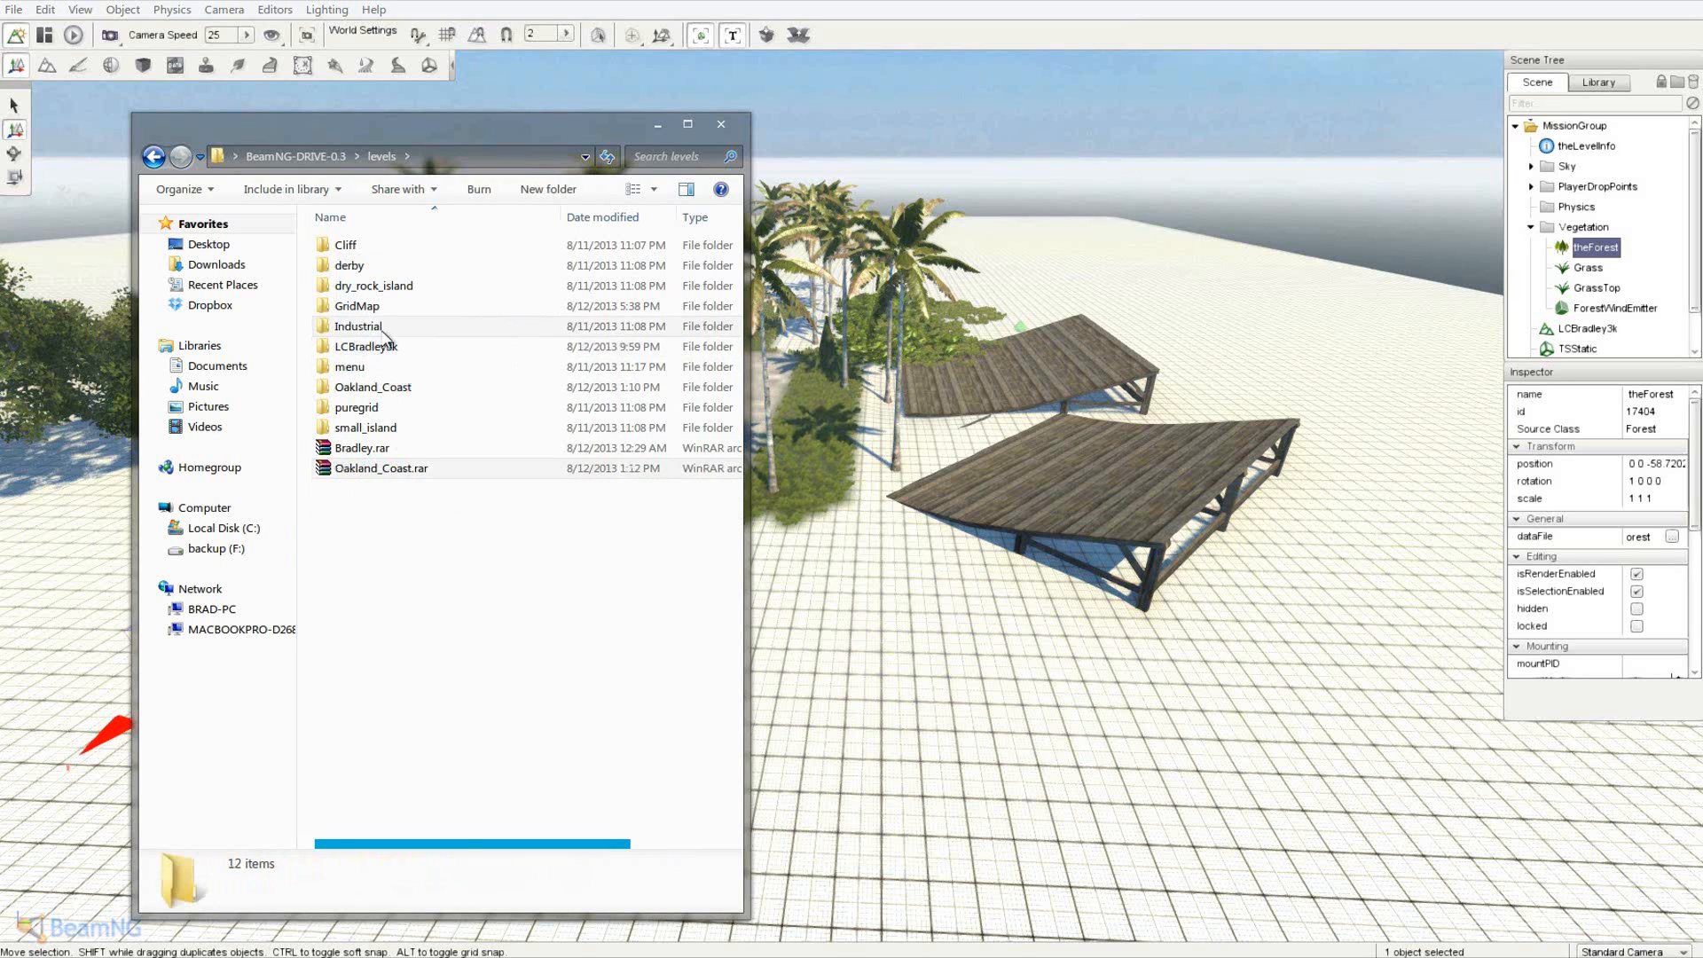
double_click(388, 351)
left_click(390, 156)
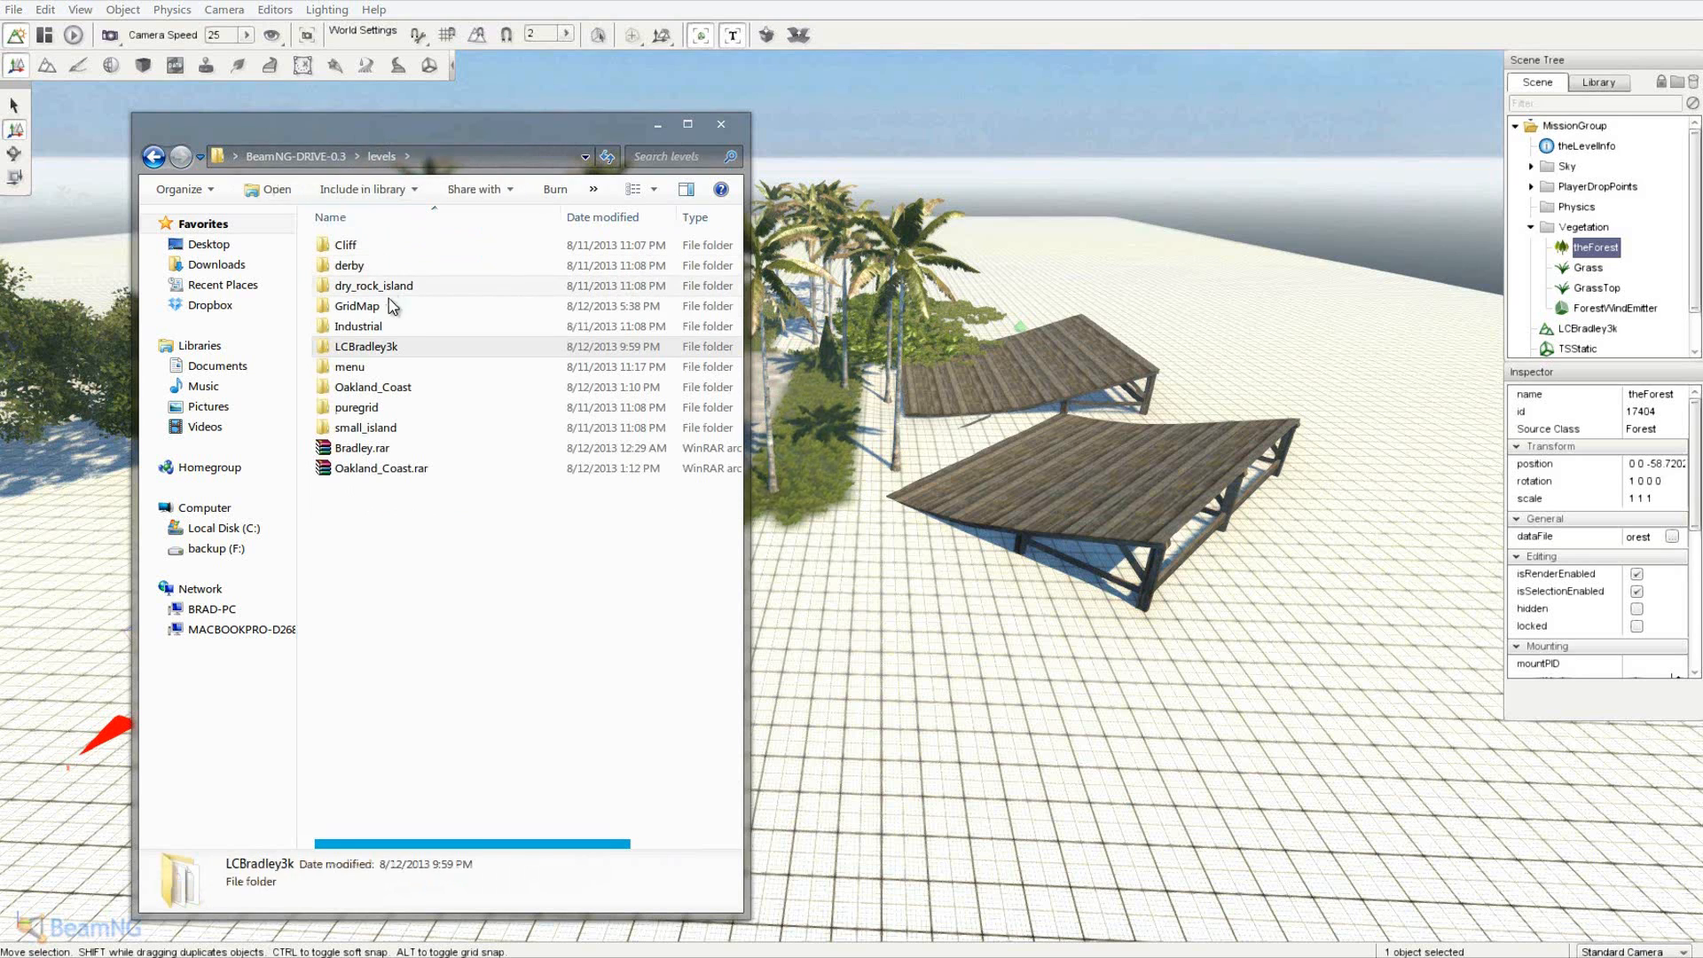
- Copy GridMap_basetex.dds and GridMap.mis.decals from GridMap into LCBradley3k
double_click(408, 311)
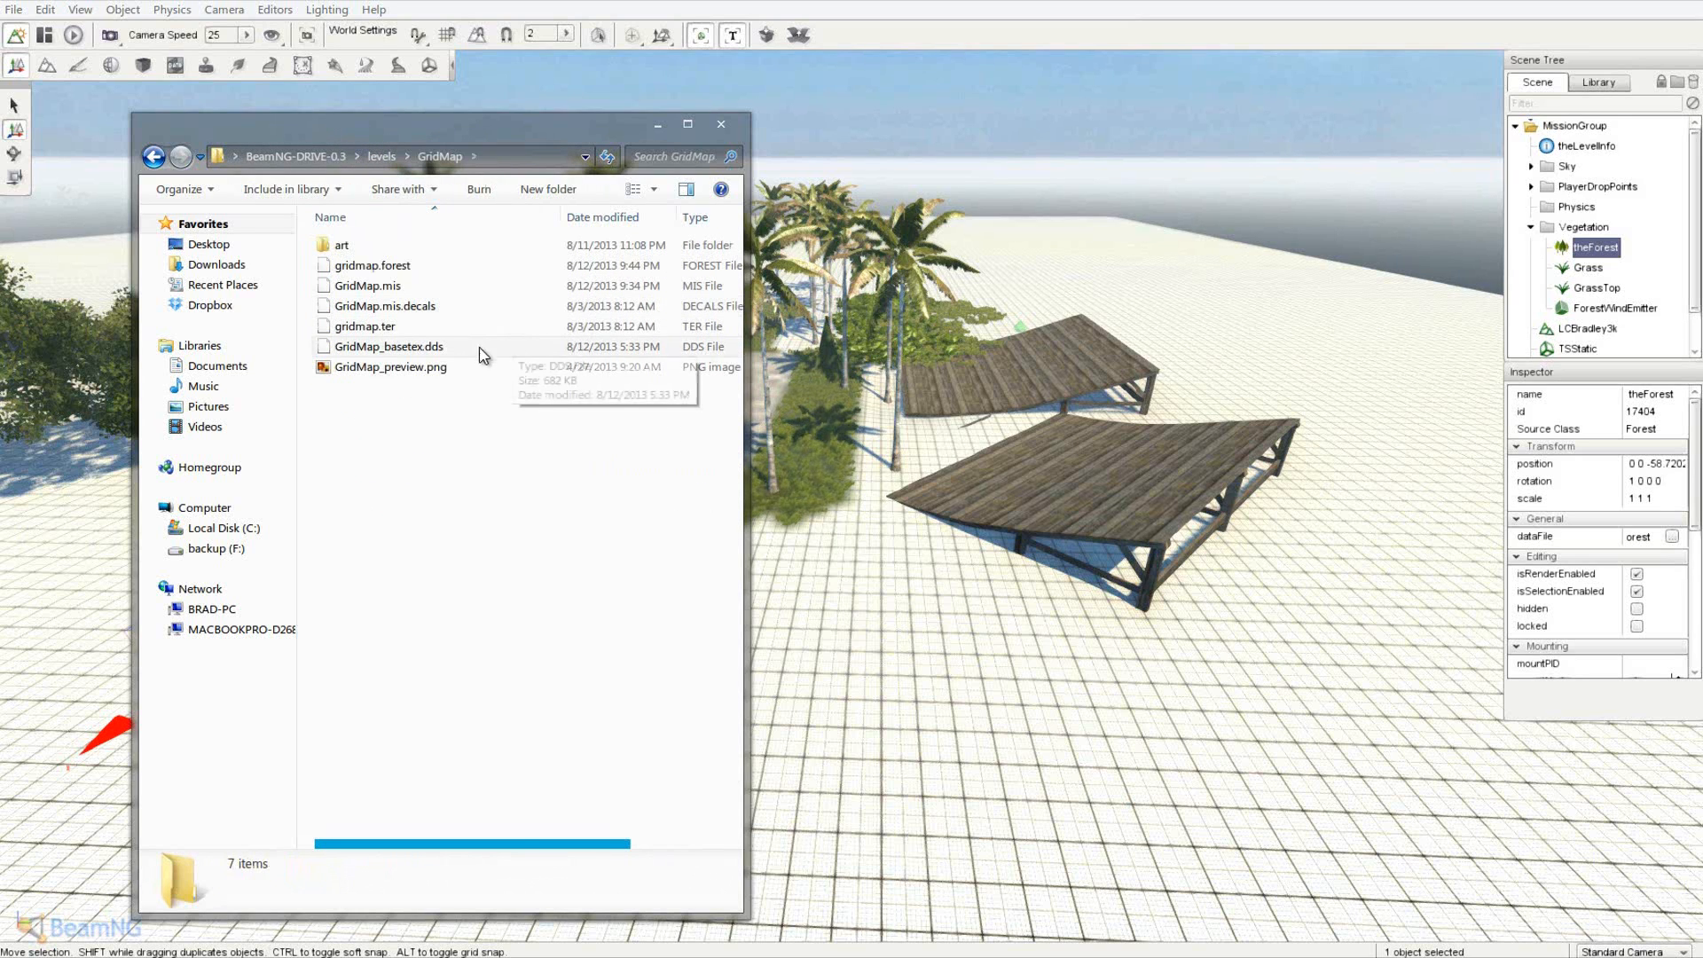
left_click(396, 352)
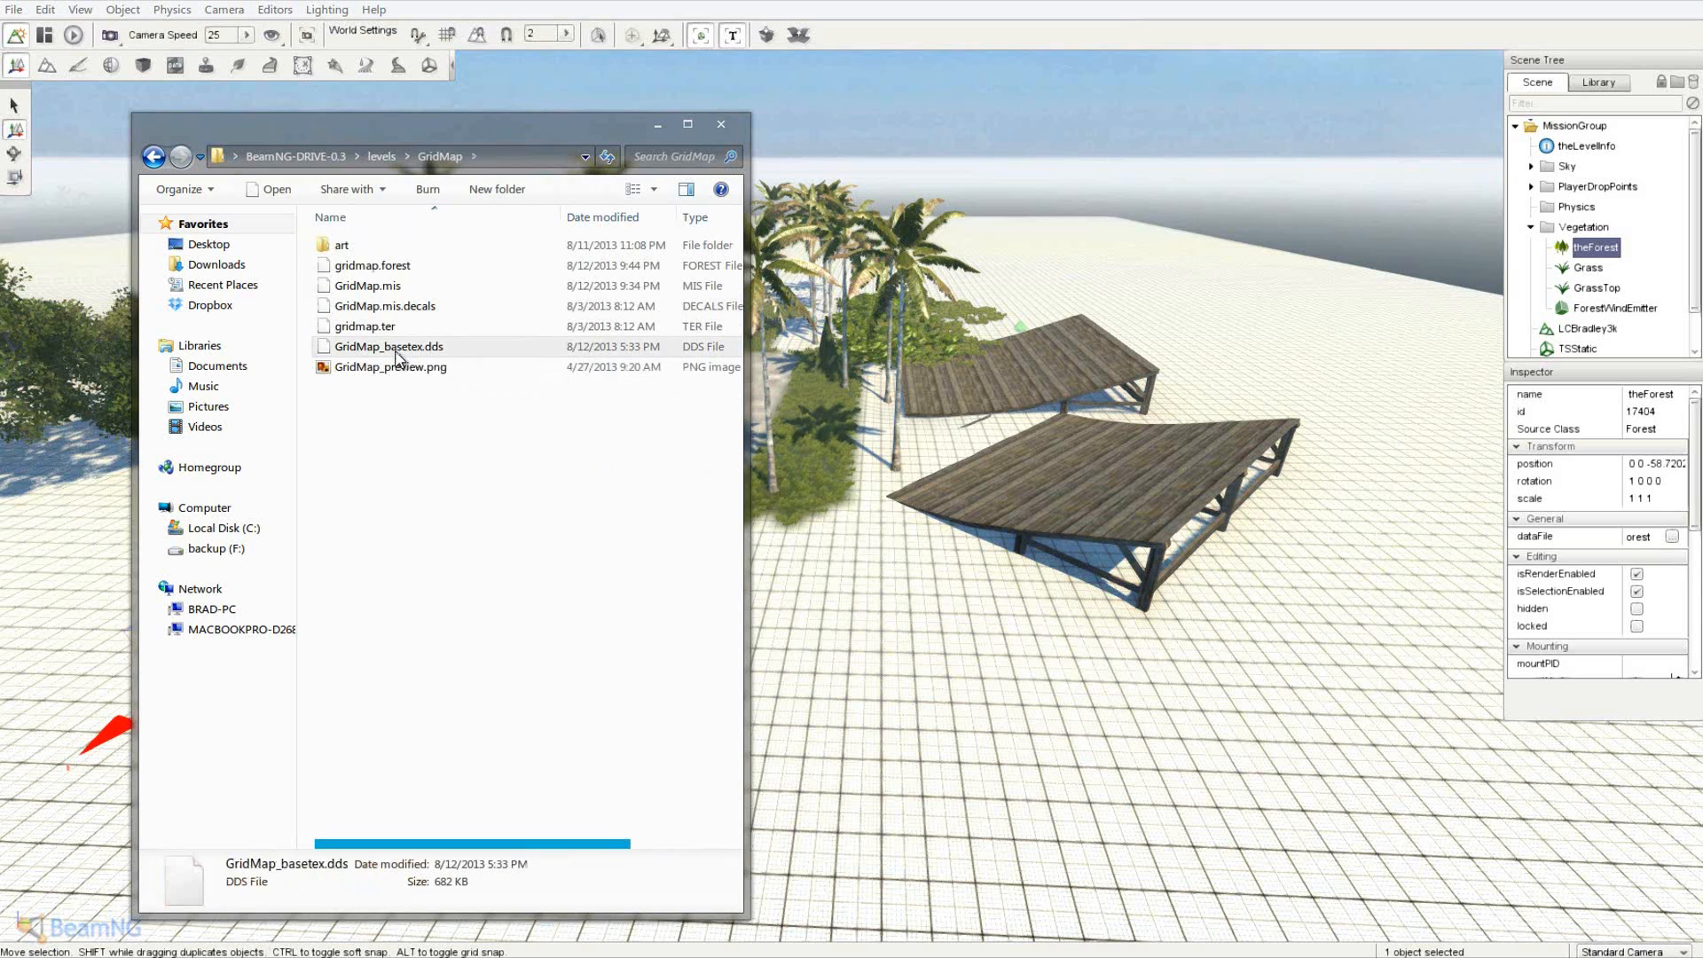
left_click(440, 308, "ctrl")
right_click(406, 313)
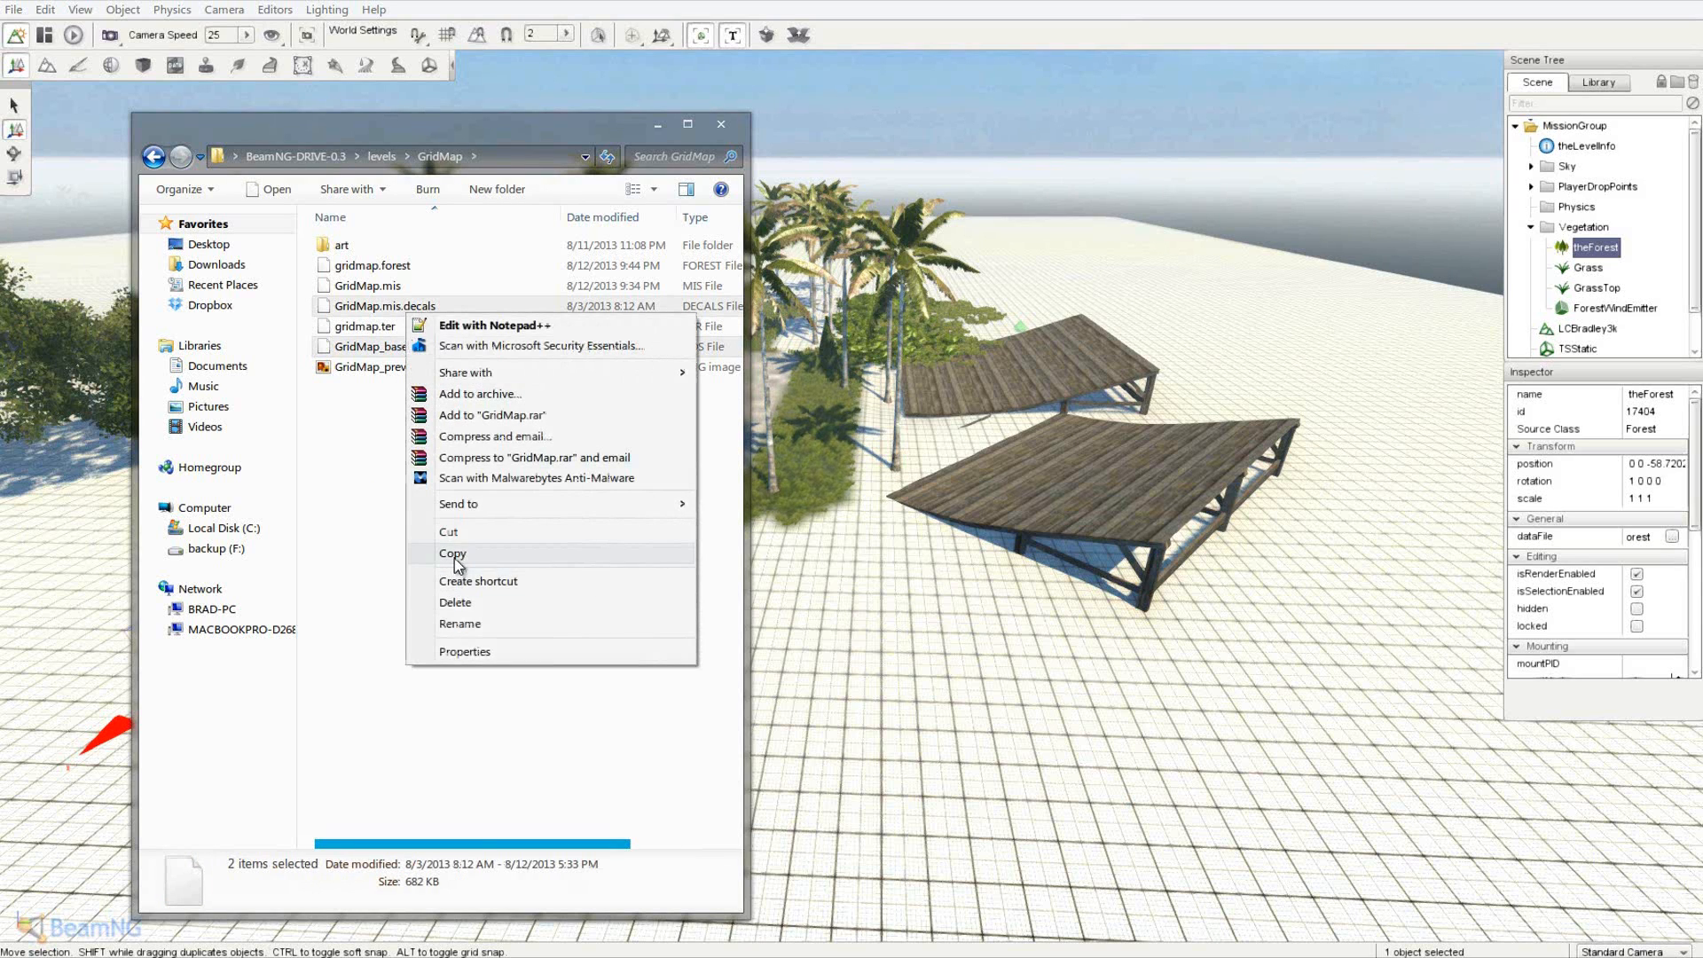
left_click(453, 554)
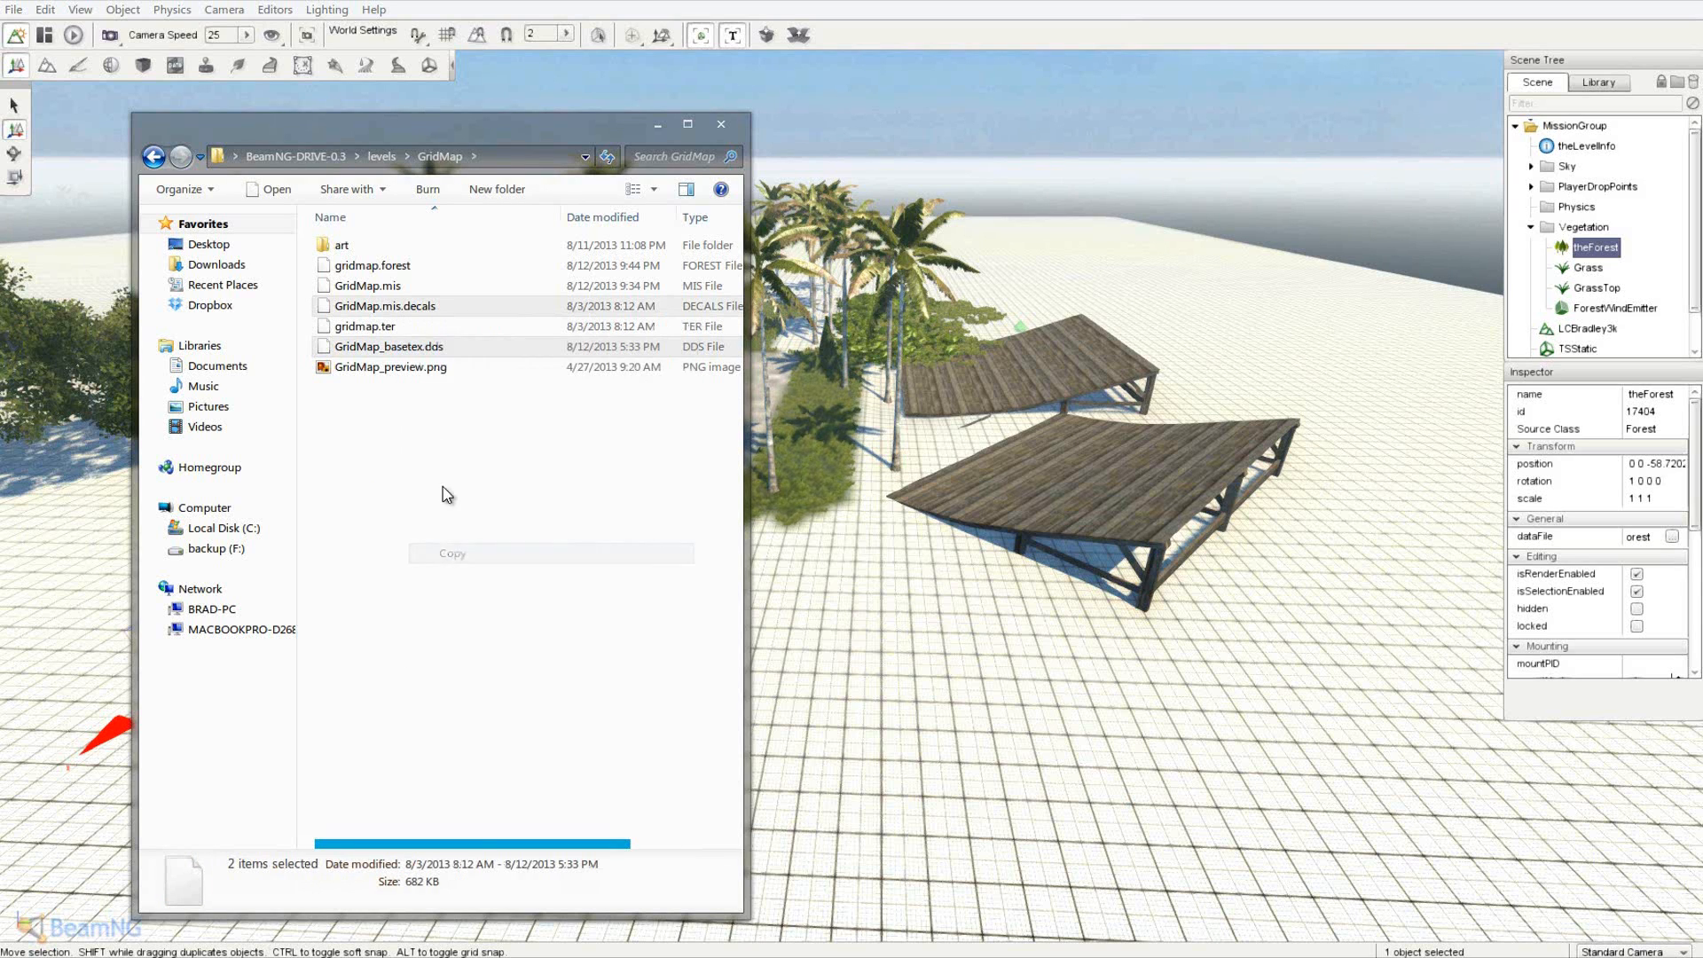
left_click(374, 158)
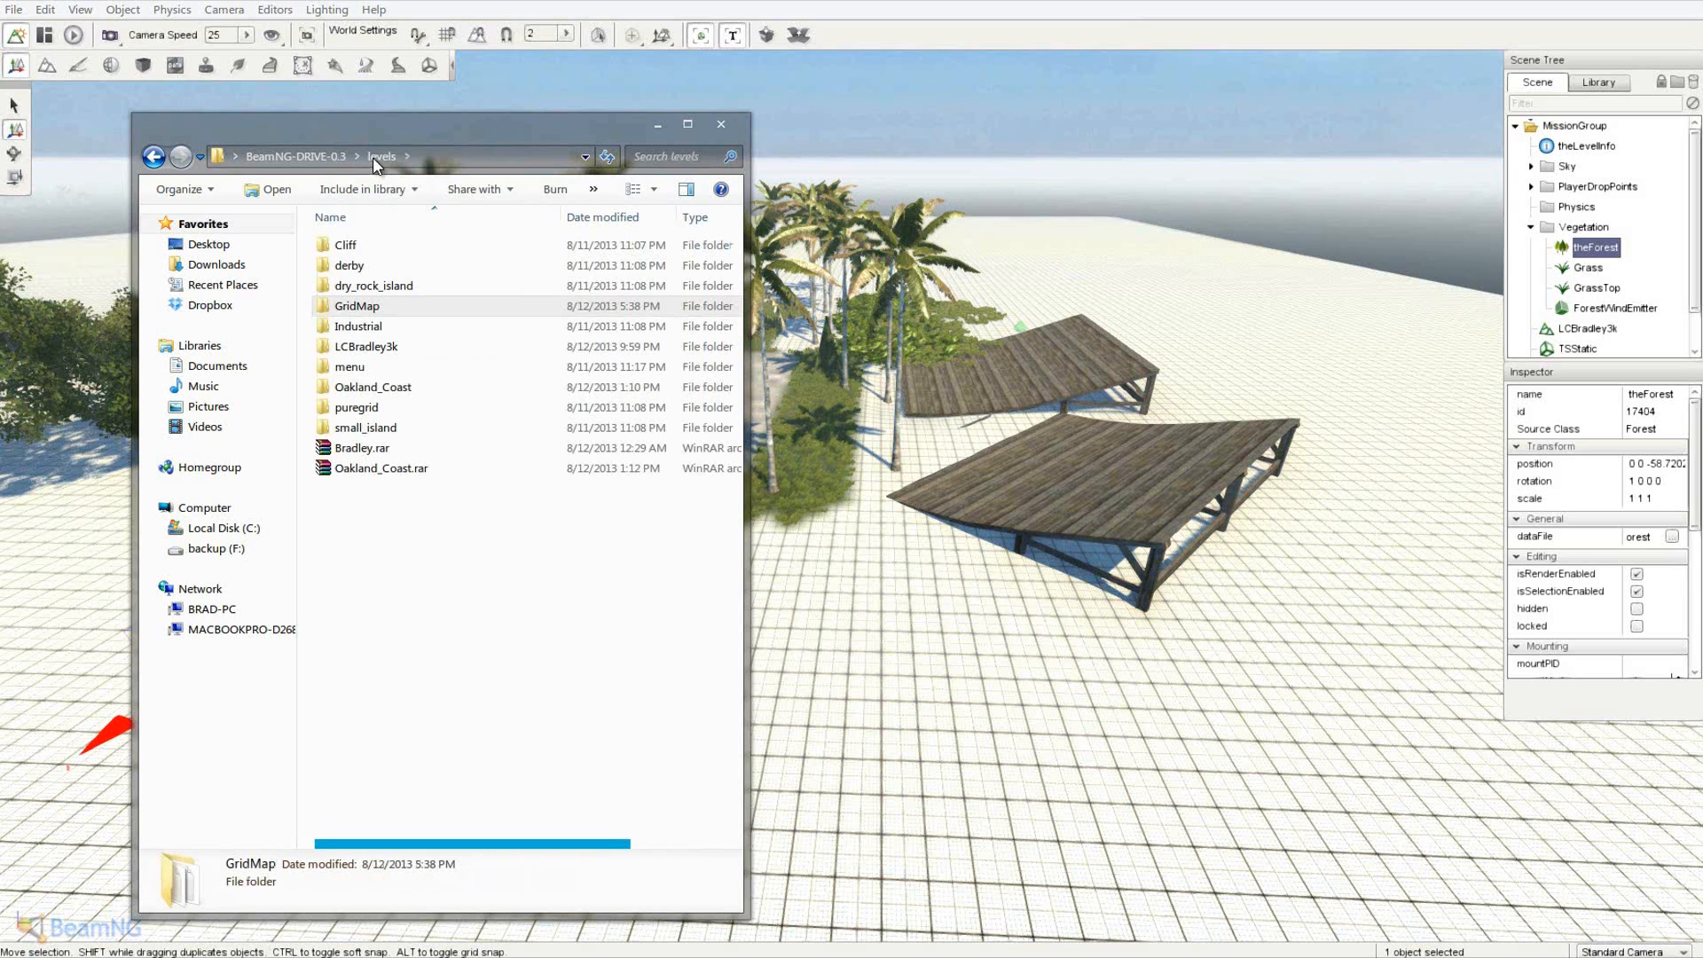
double_click(391, 347)
right_click(376, 364)
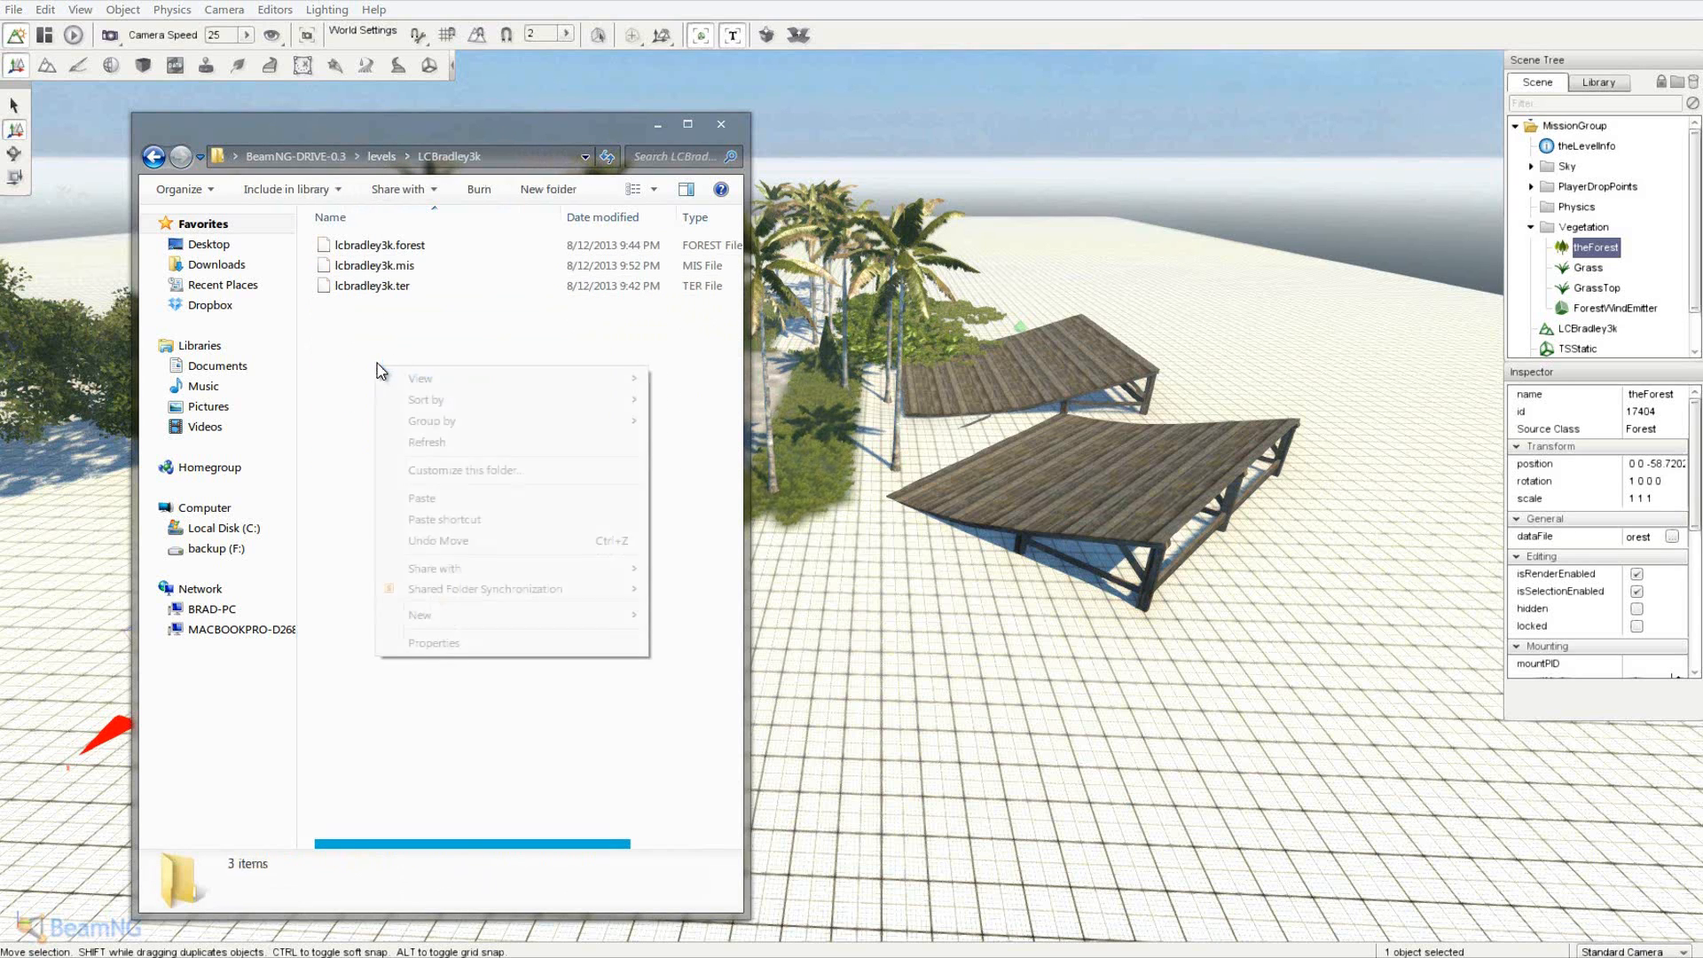
left_click(444, 497)
- Rename the pasted files to lcbradley.dds and lcbradley.decals
right_click(395, 243)
left_click(469, 553)
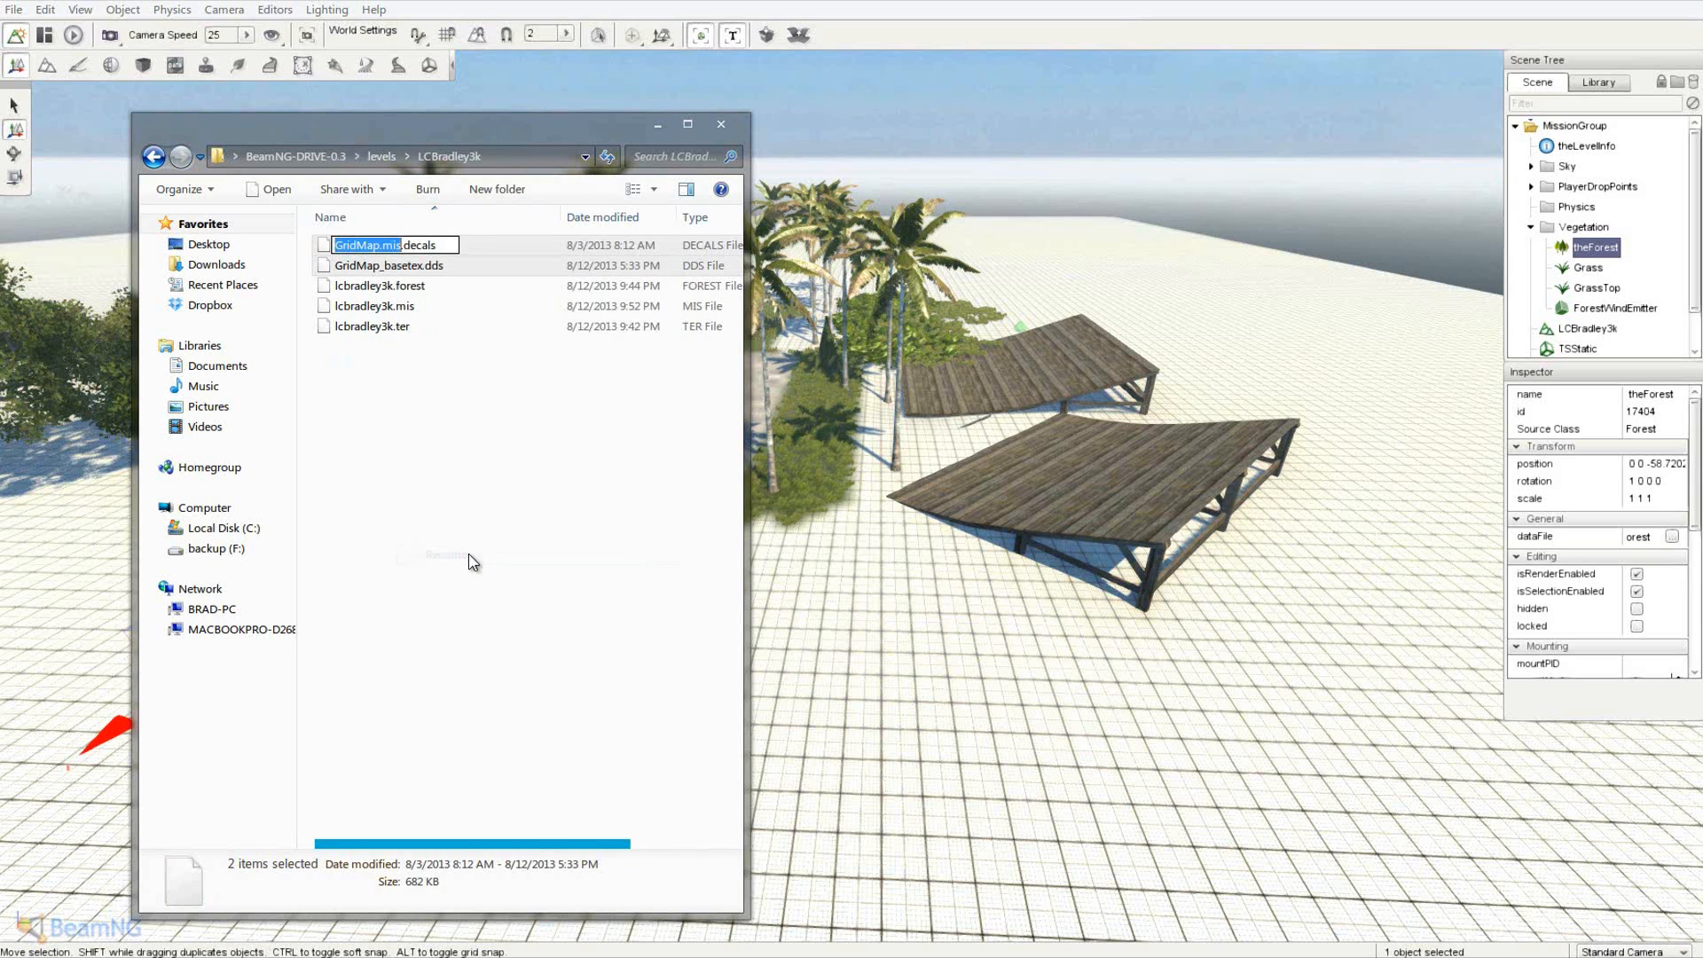
key("Delete")
key("Delete")
type("lcbradley")
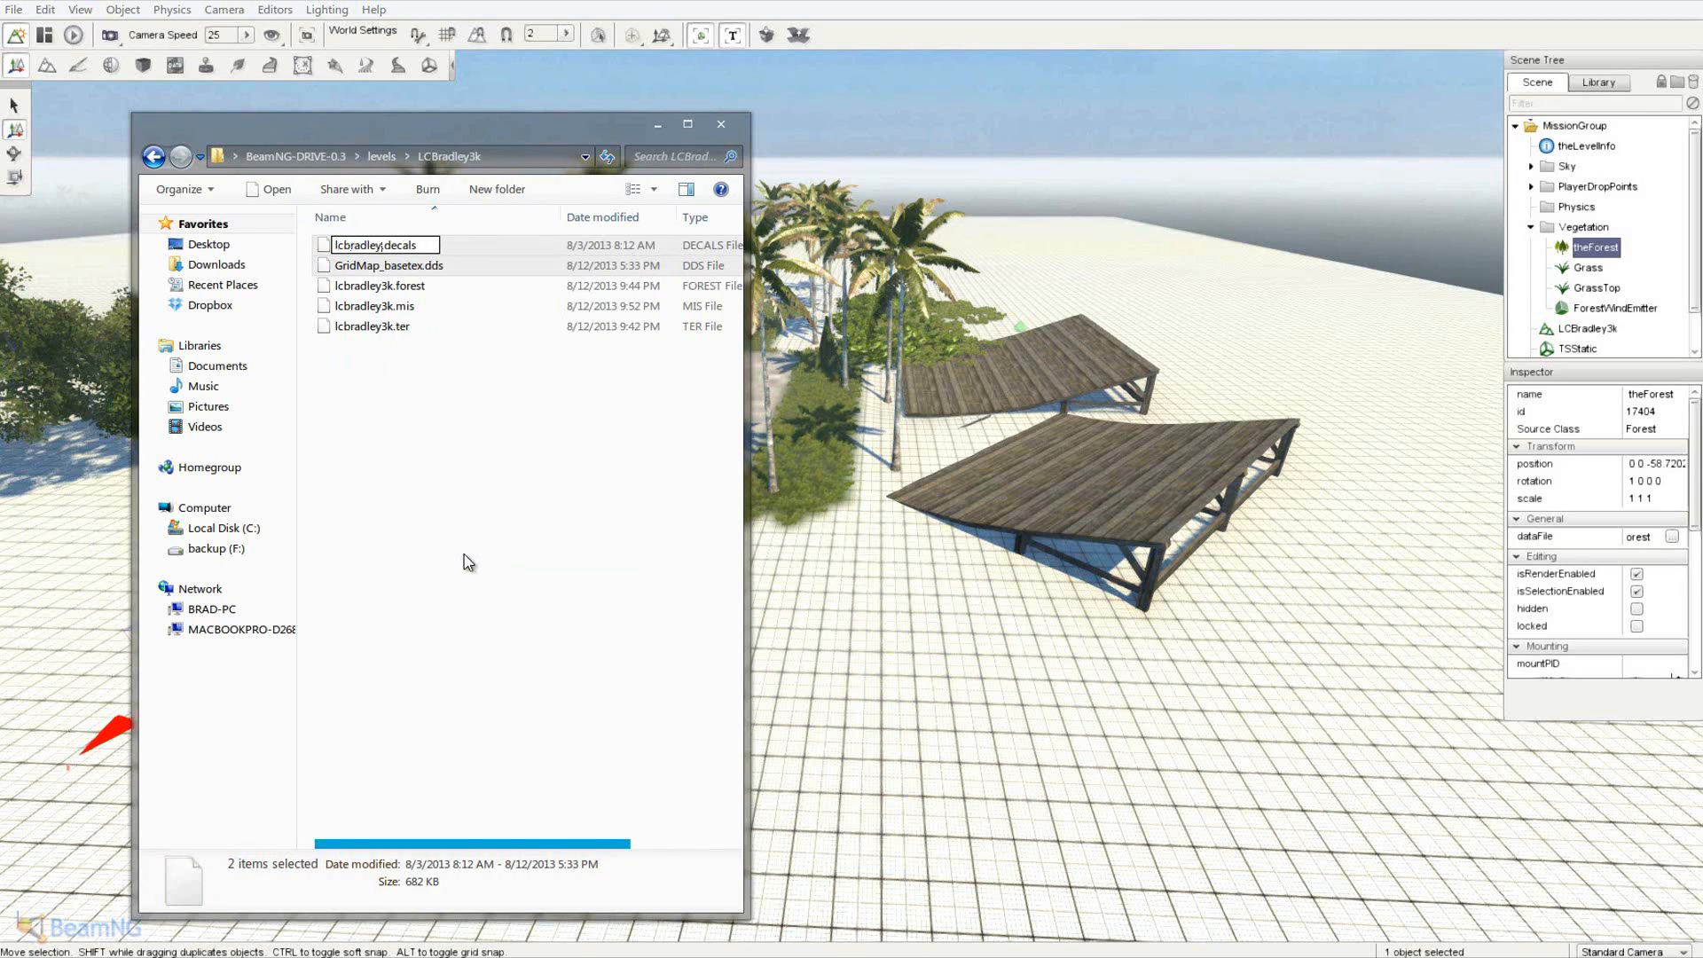
left_click(471, 563)
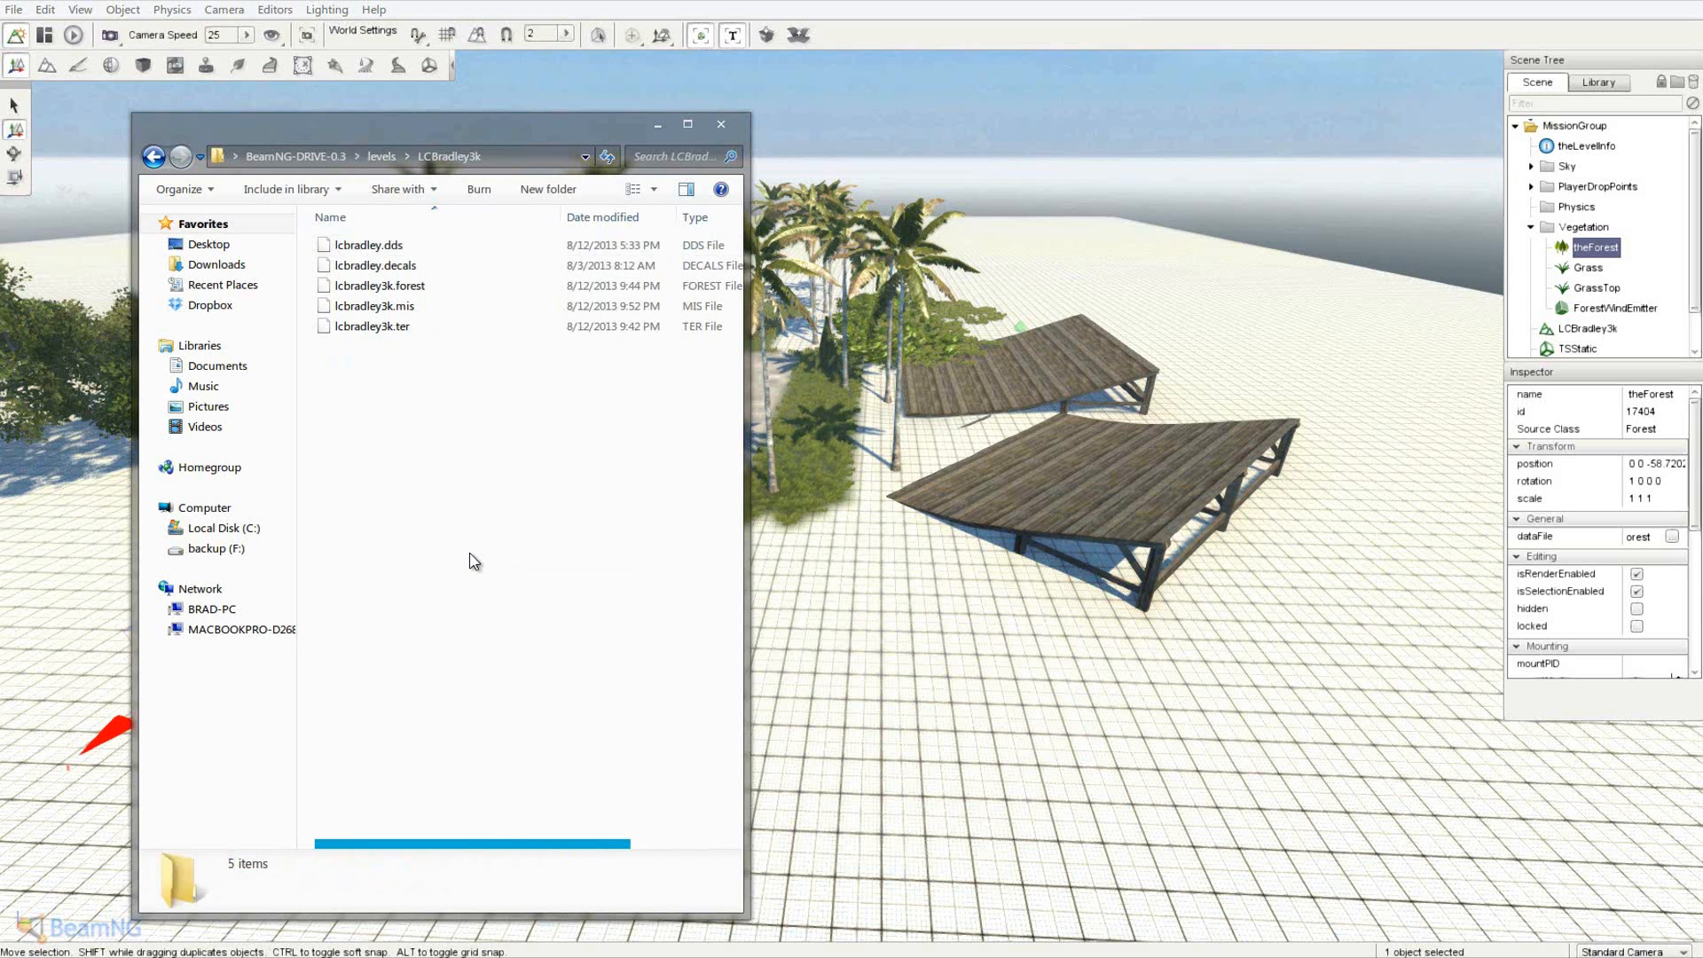
left_click_drag(404, 402, 418, 237)
left_click(456, 412)
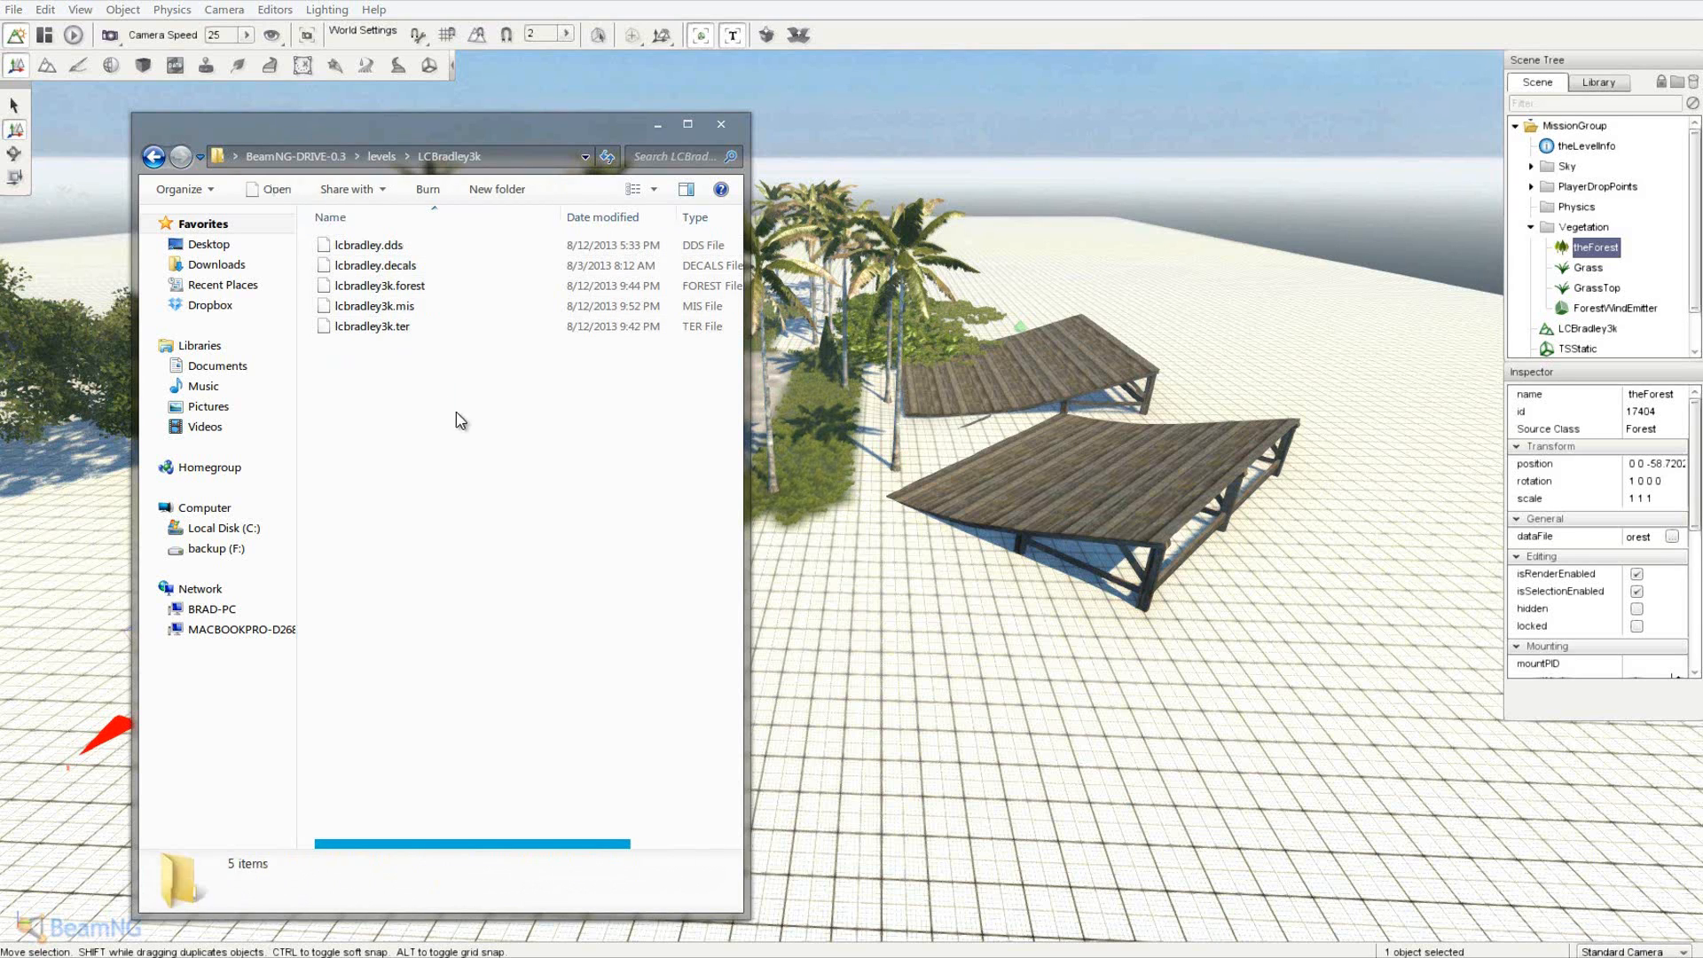
left_click_drag(471, 439, 452, 238)
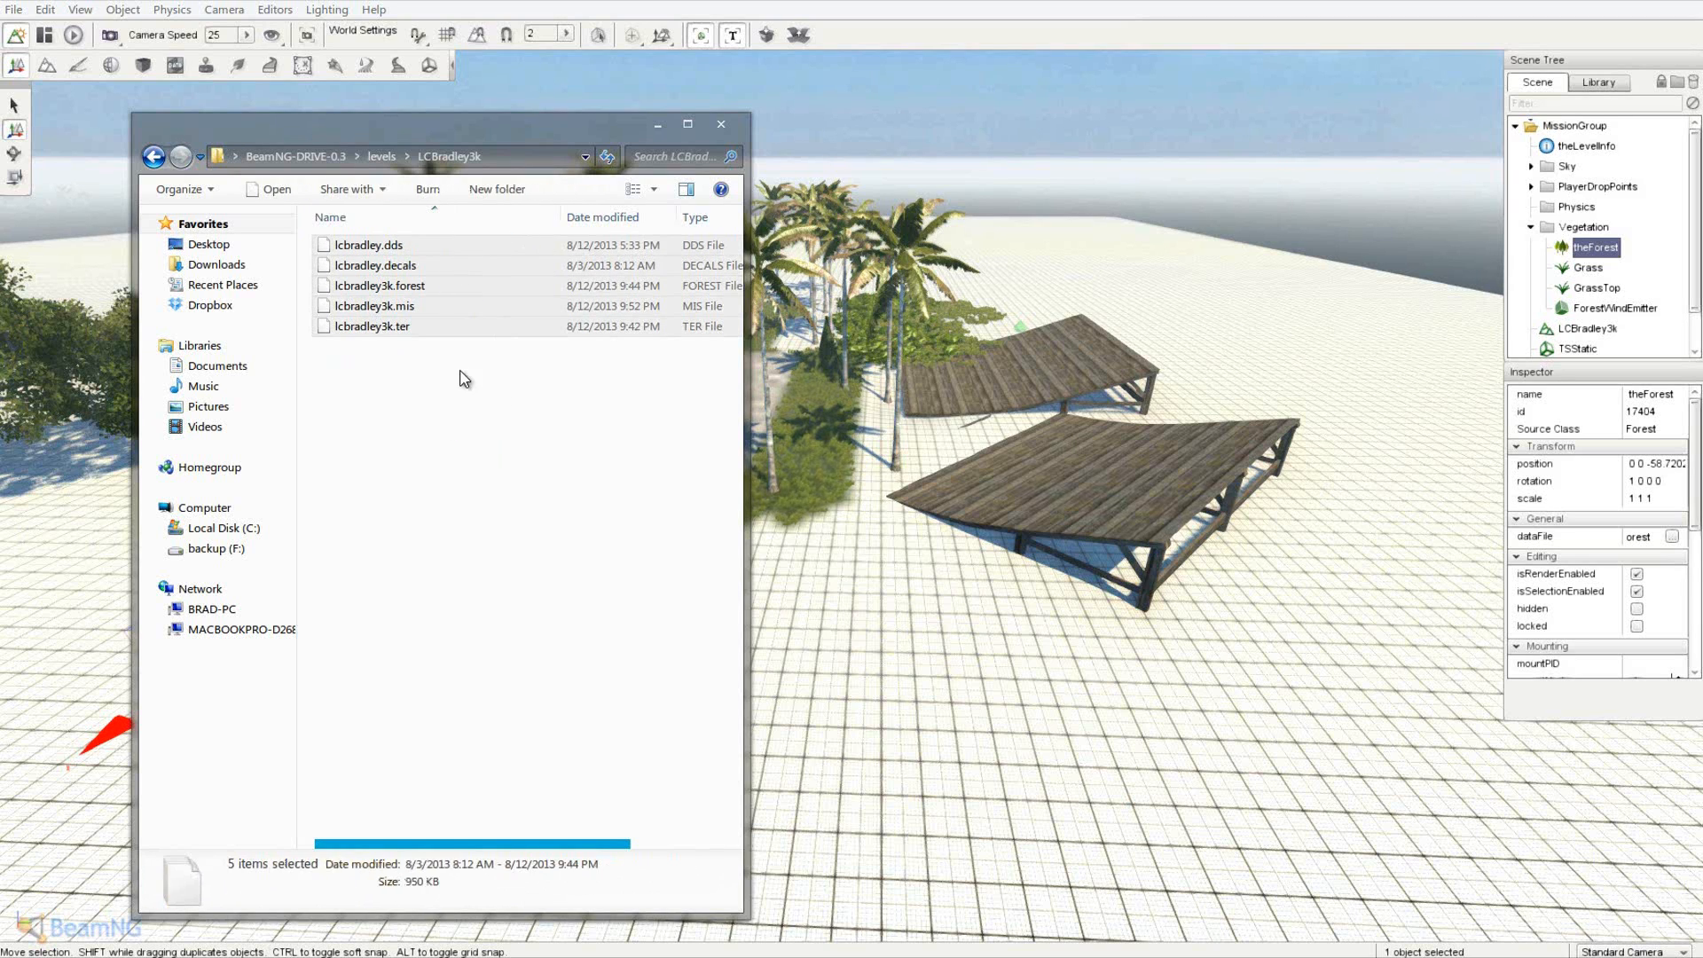
left_click(464, 421)
left_click_drag(467, 444, 520, 233)
left_click(477, 378)
left_click_drag(485, 401, 483, 278)
left_click(477, 377)
left_click_drag(507, 123, 0, 149)
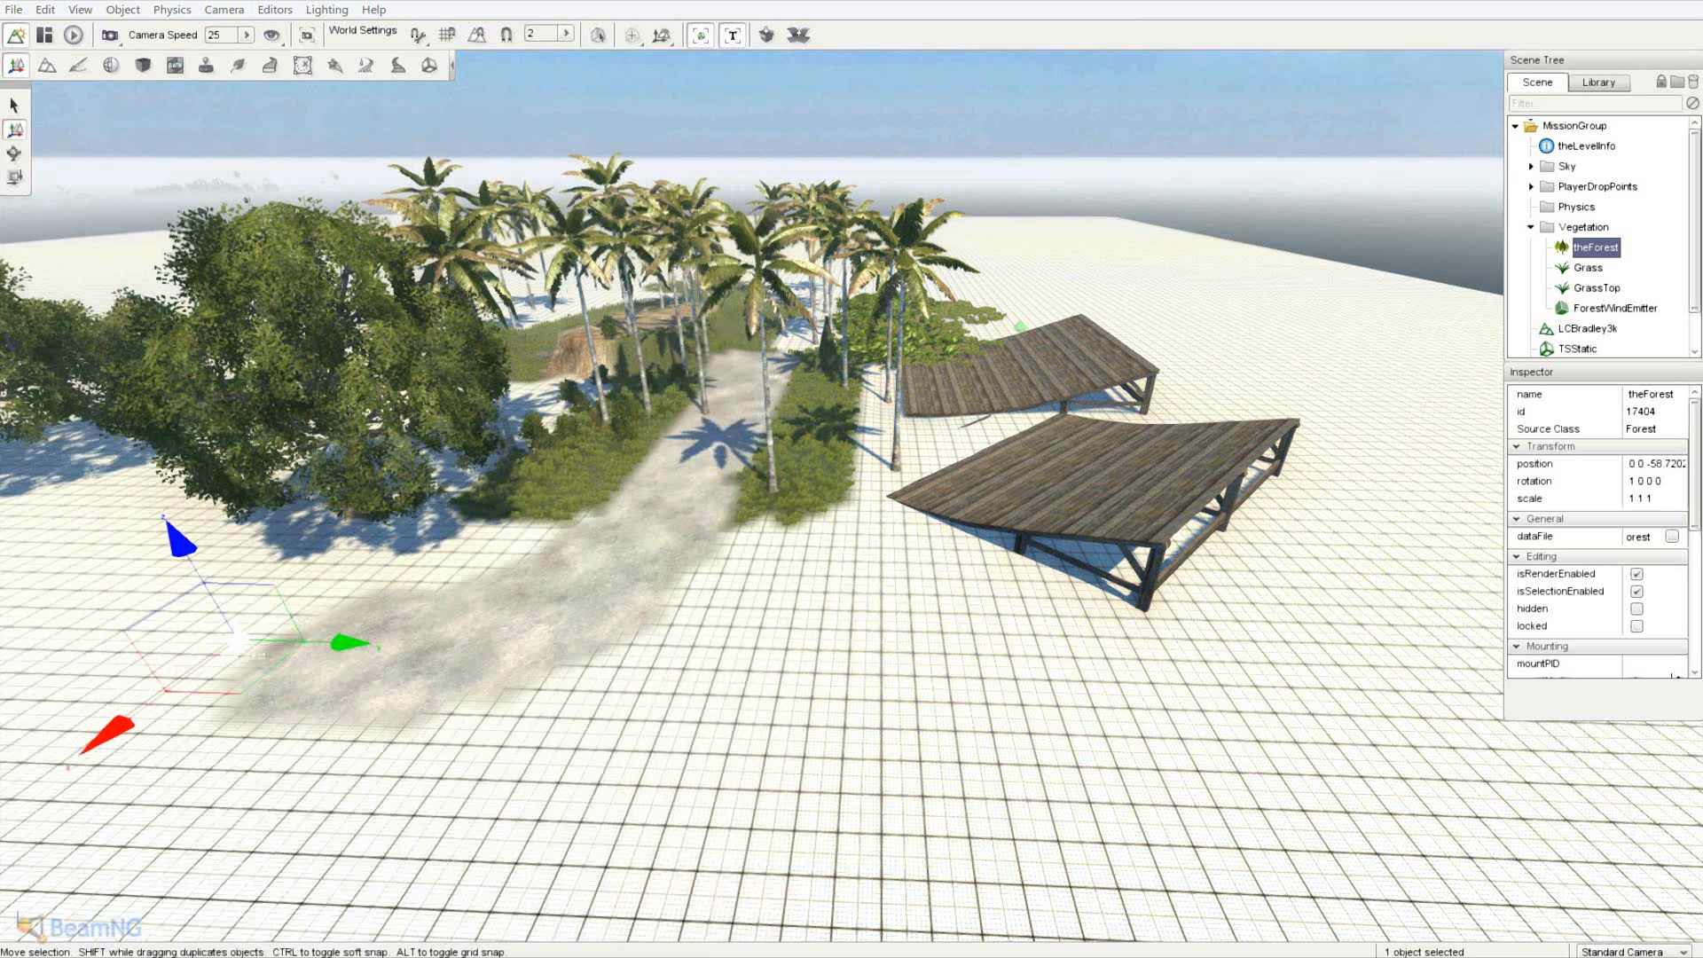
- Save the level, then open LCBradley3k\lcbradley3k.mis and dismiss the resource error
left_click(13, 11)
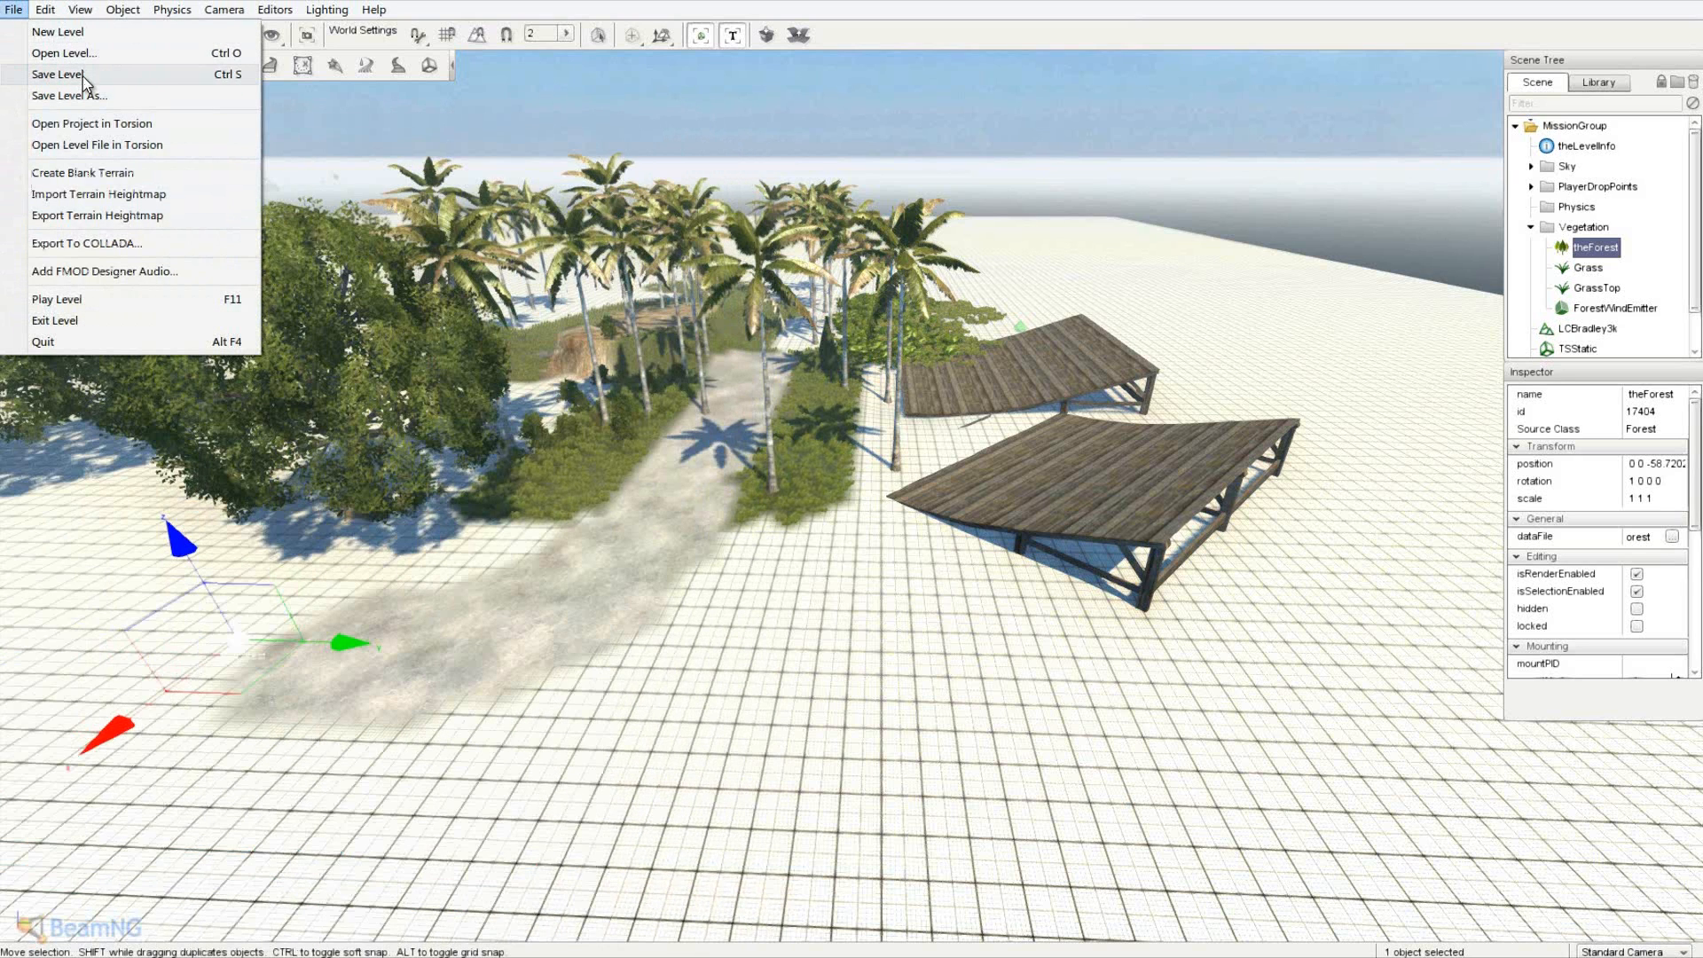
left_click(82, 77)
left_click(12, 11)
left_click(68, 54)
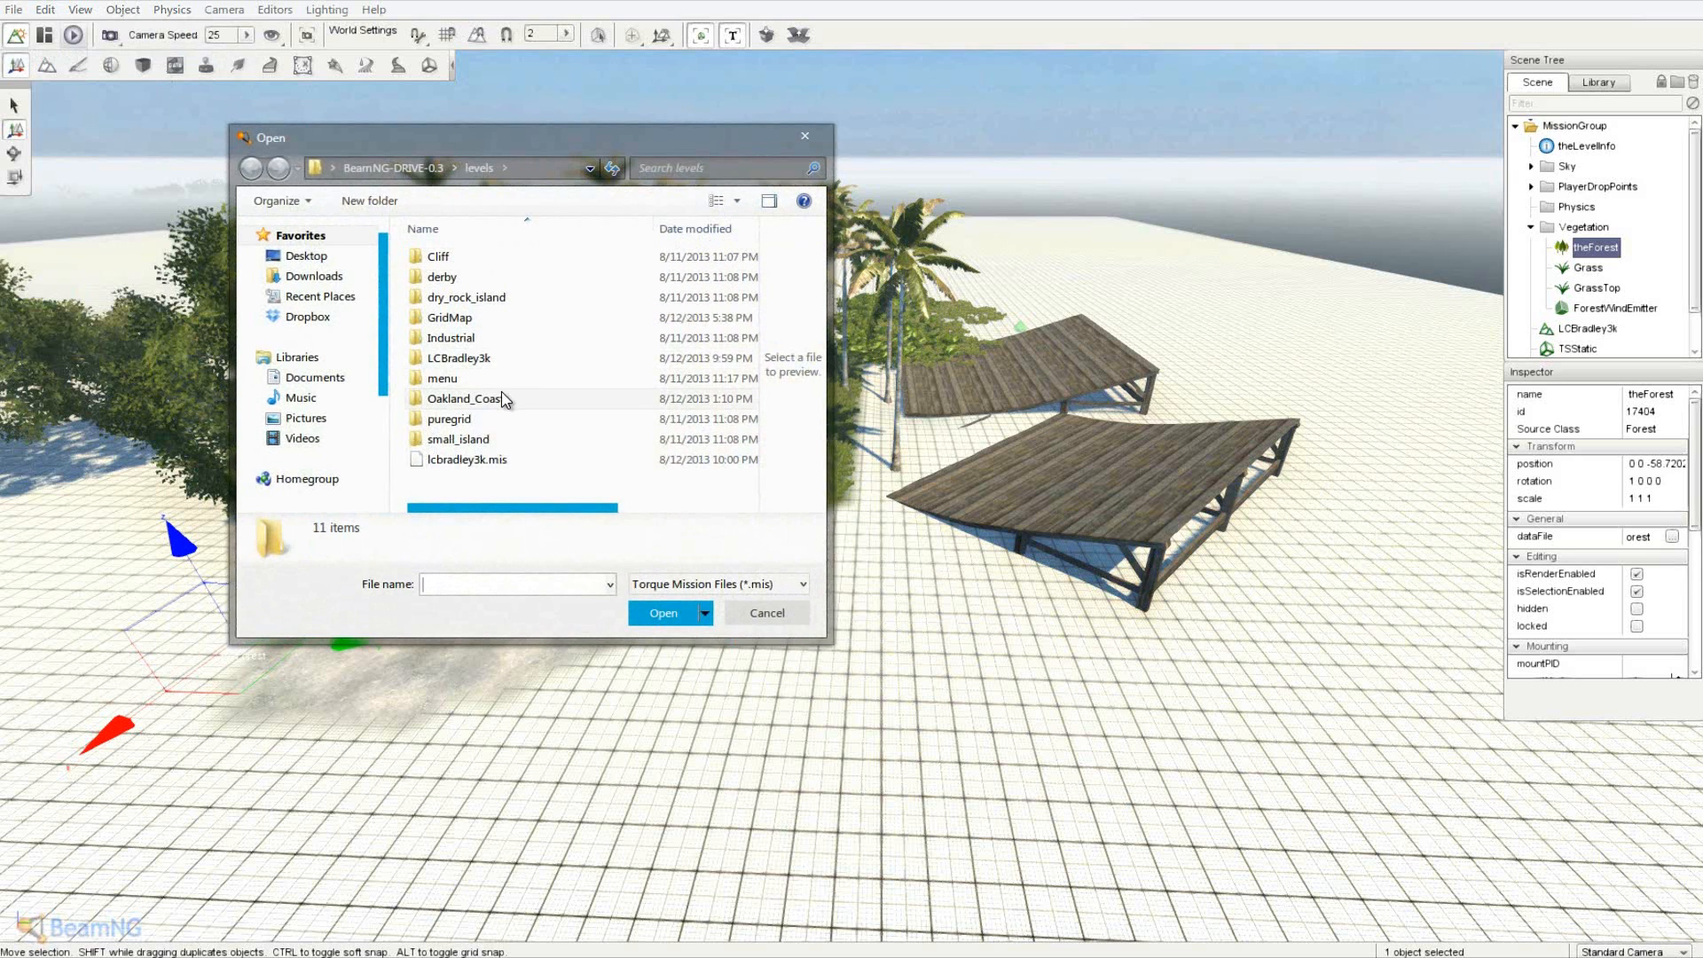
double_click(497, 359)
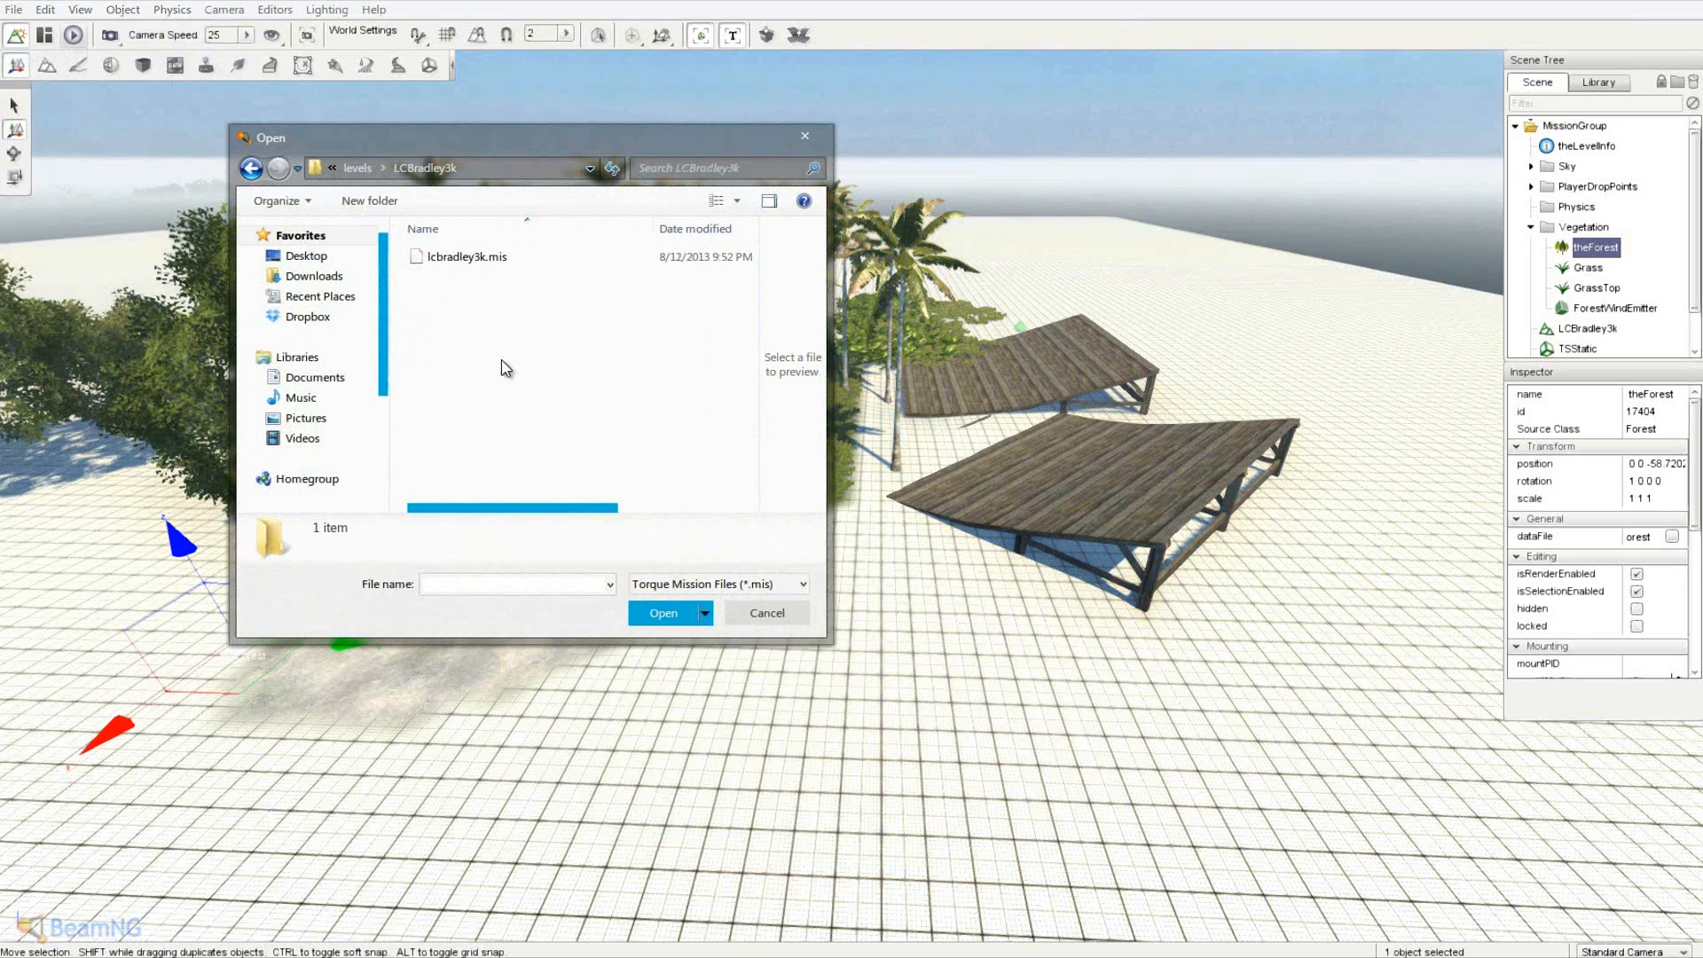
double_click(488, 258)
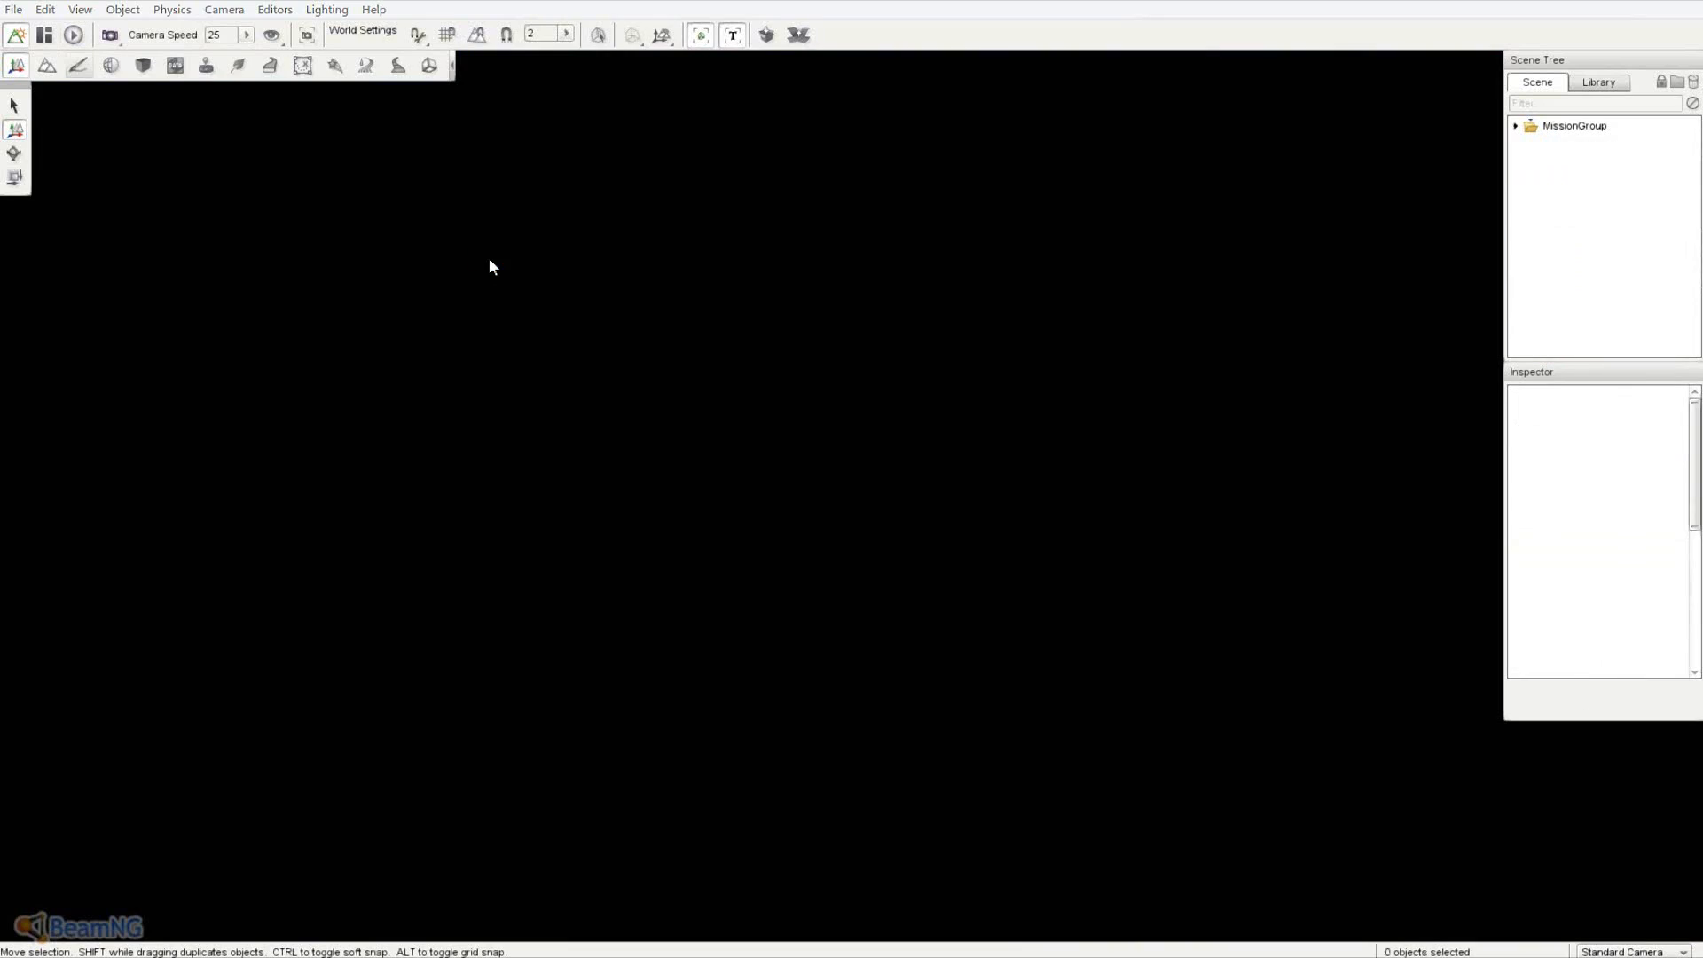
left_click(1057, 556)
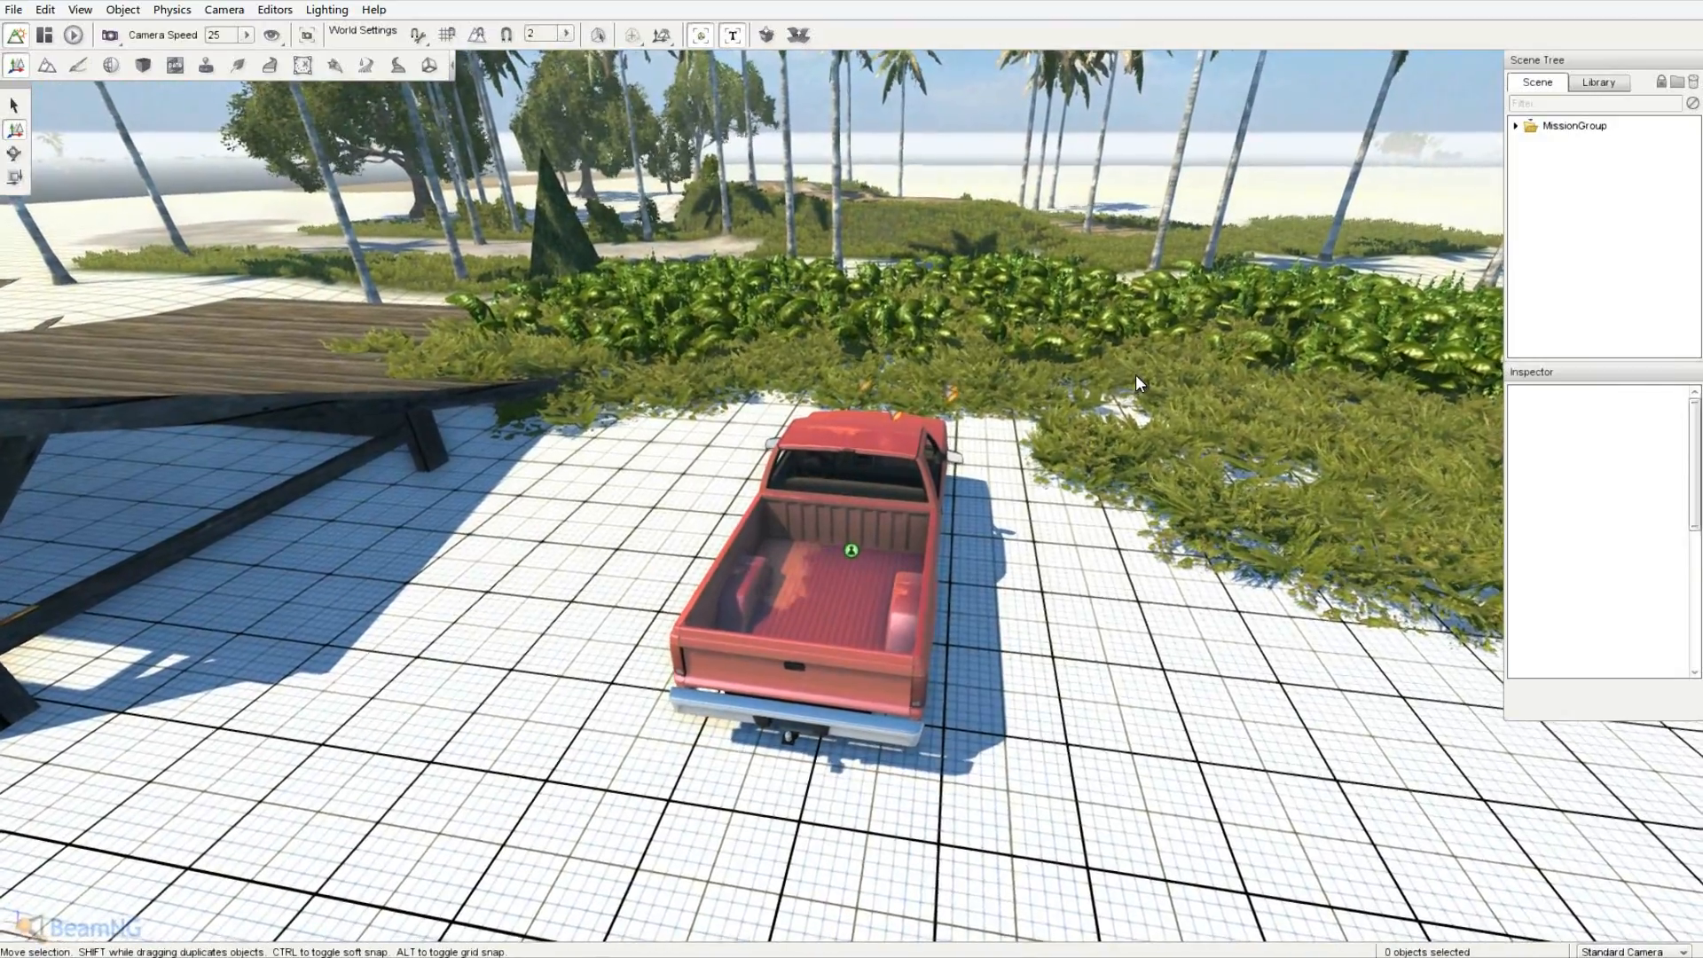
- Fly the camera around the reloaded level to inspect the wooden ramps and palms
key("a")
key("s")
right_click_drag(851, 471, 851, 472)
key("w")
key("a")
key("d")
- Rename lcbradley.decals to lcbradley.mis.decals in the LCBradley3k folder
key("a")
key("w")
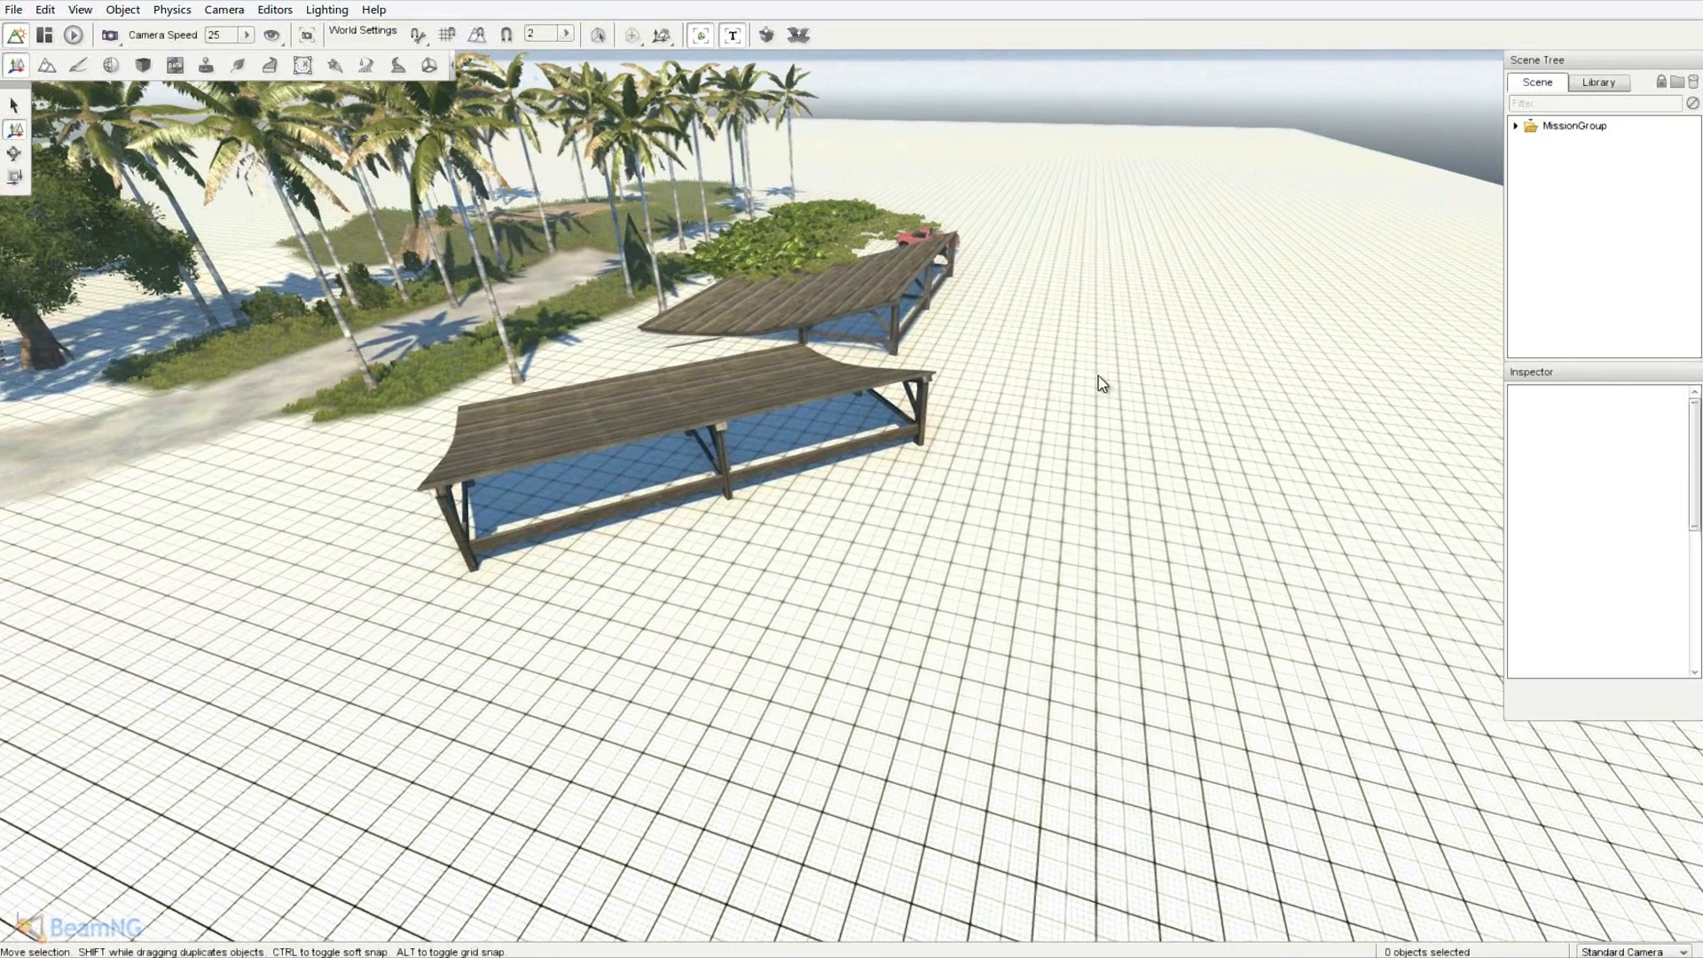
left_click_drag(0, 116, 575, 130)
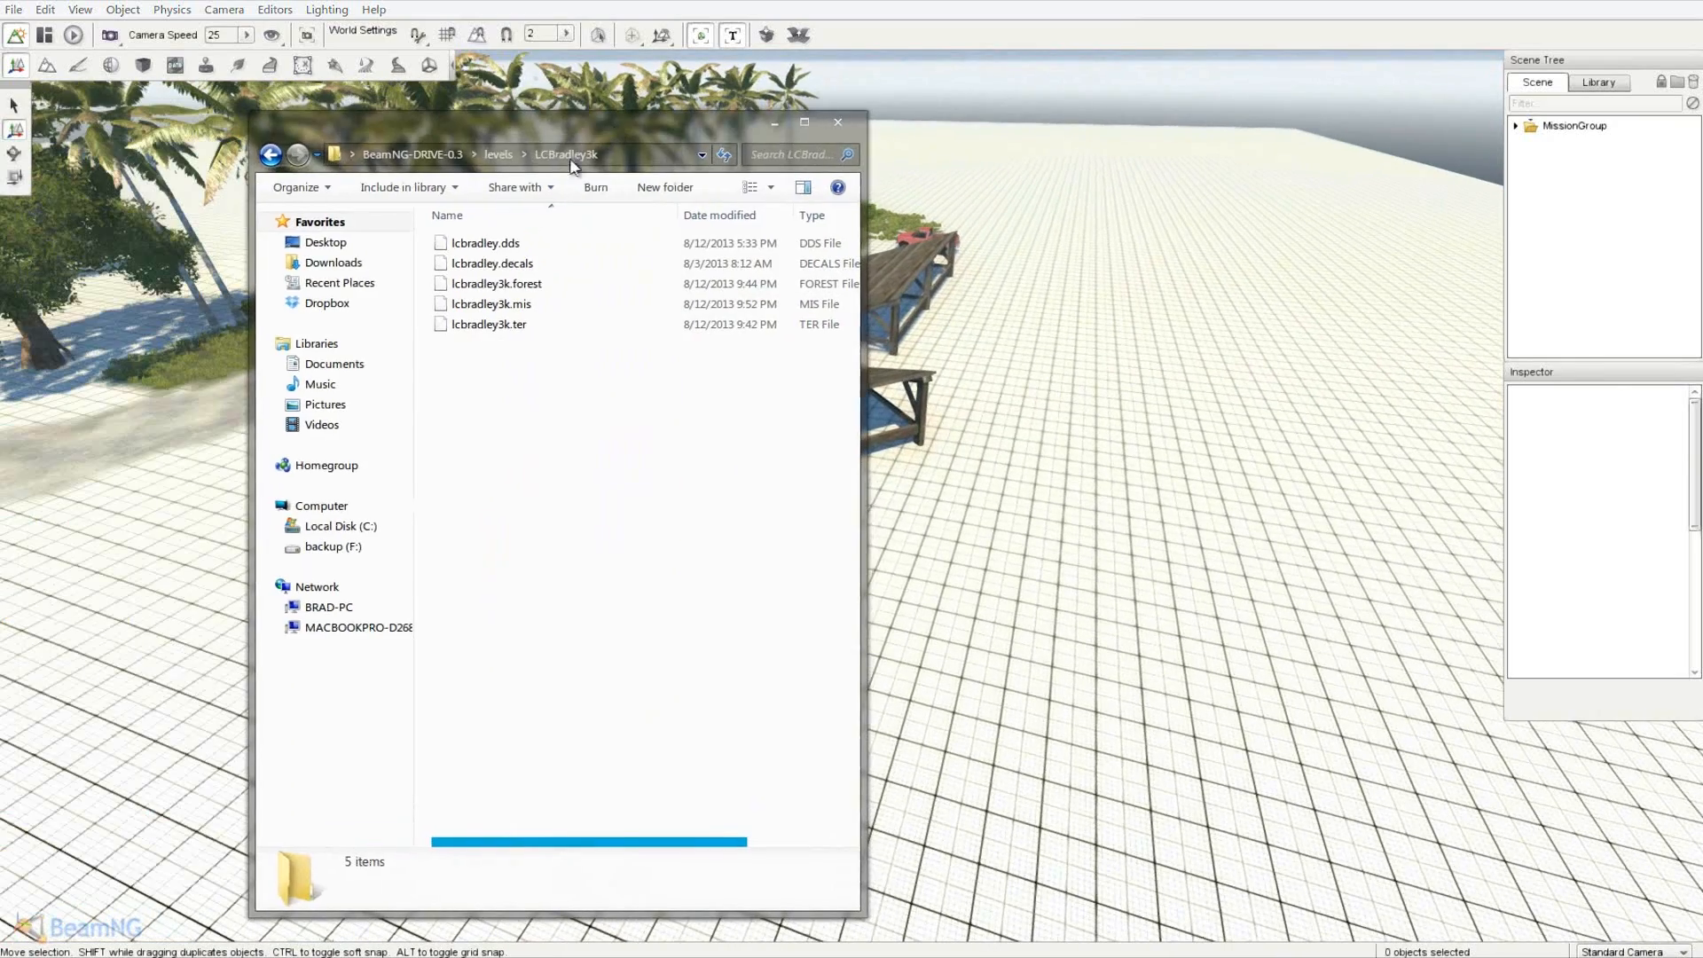
right_click(516, 262)
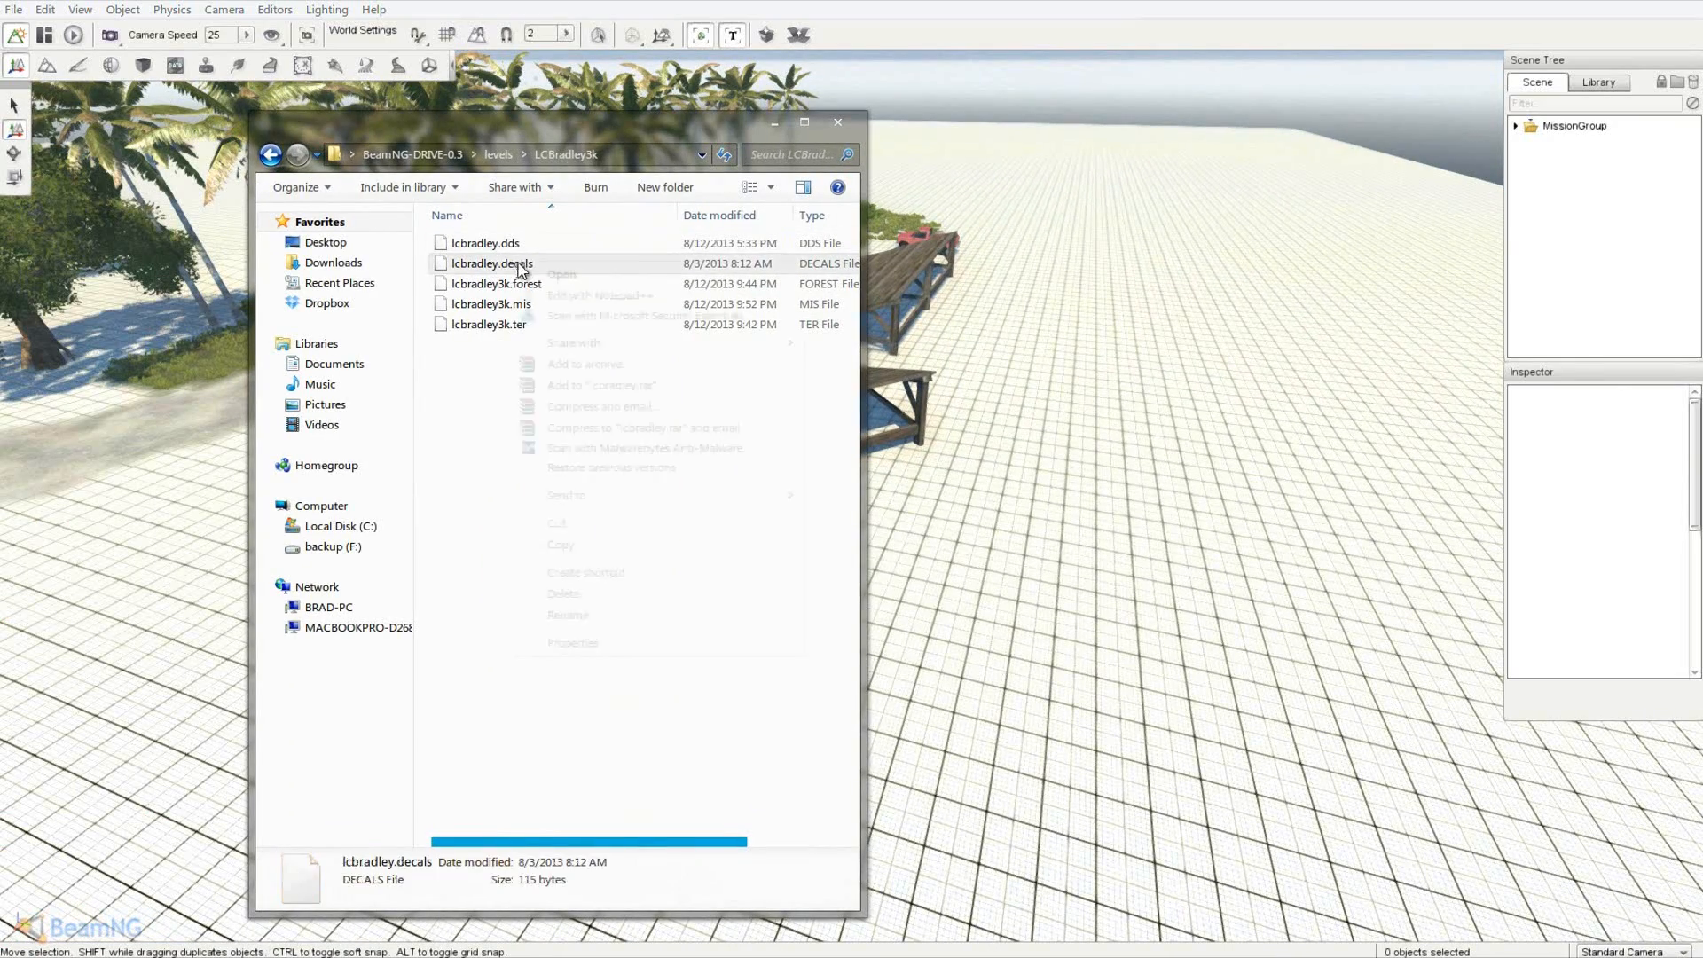
left_click(570, 619)
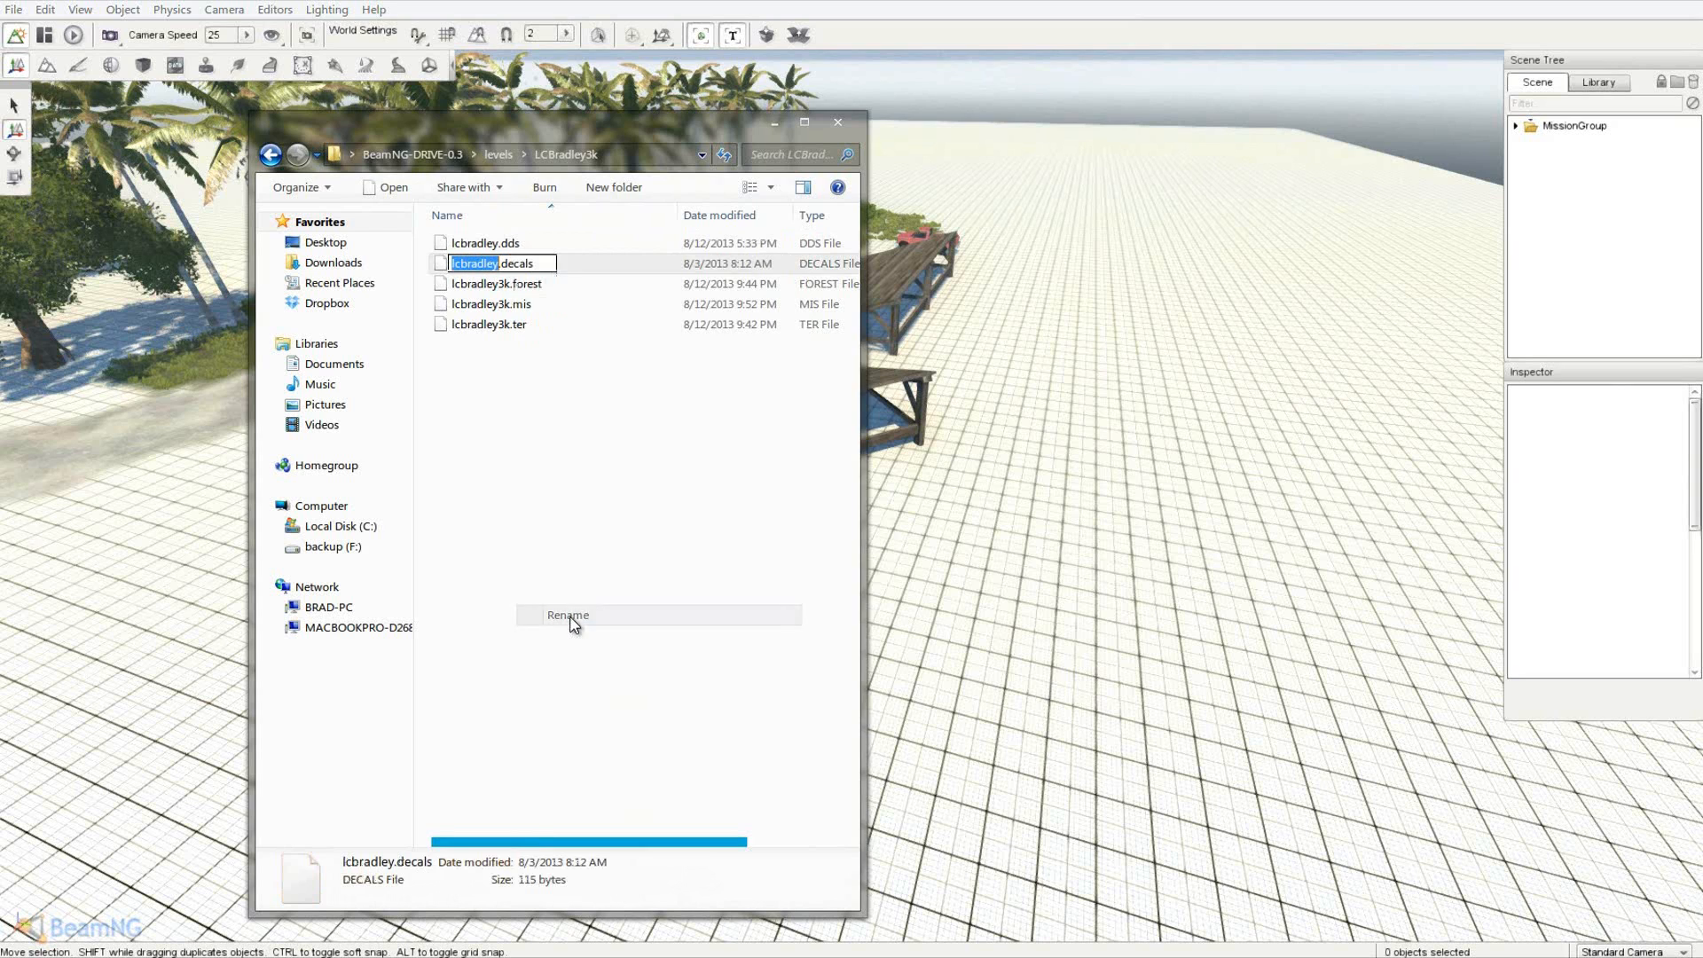
left_click(502, 264)
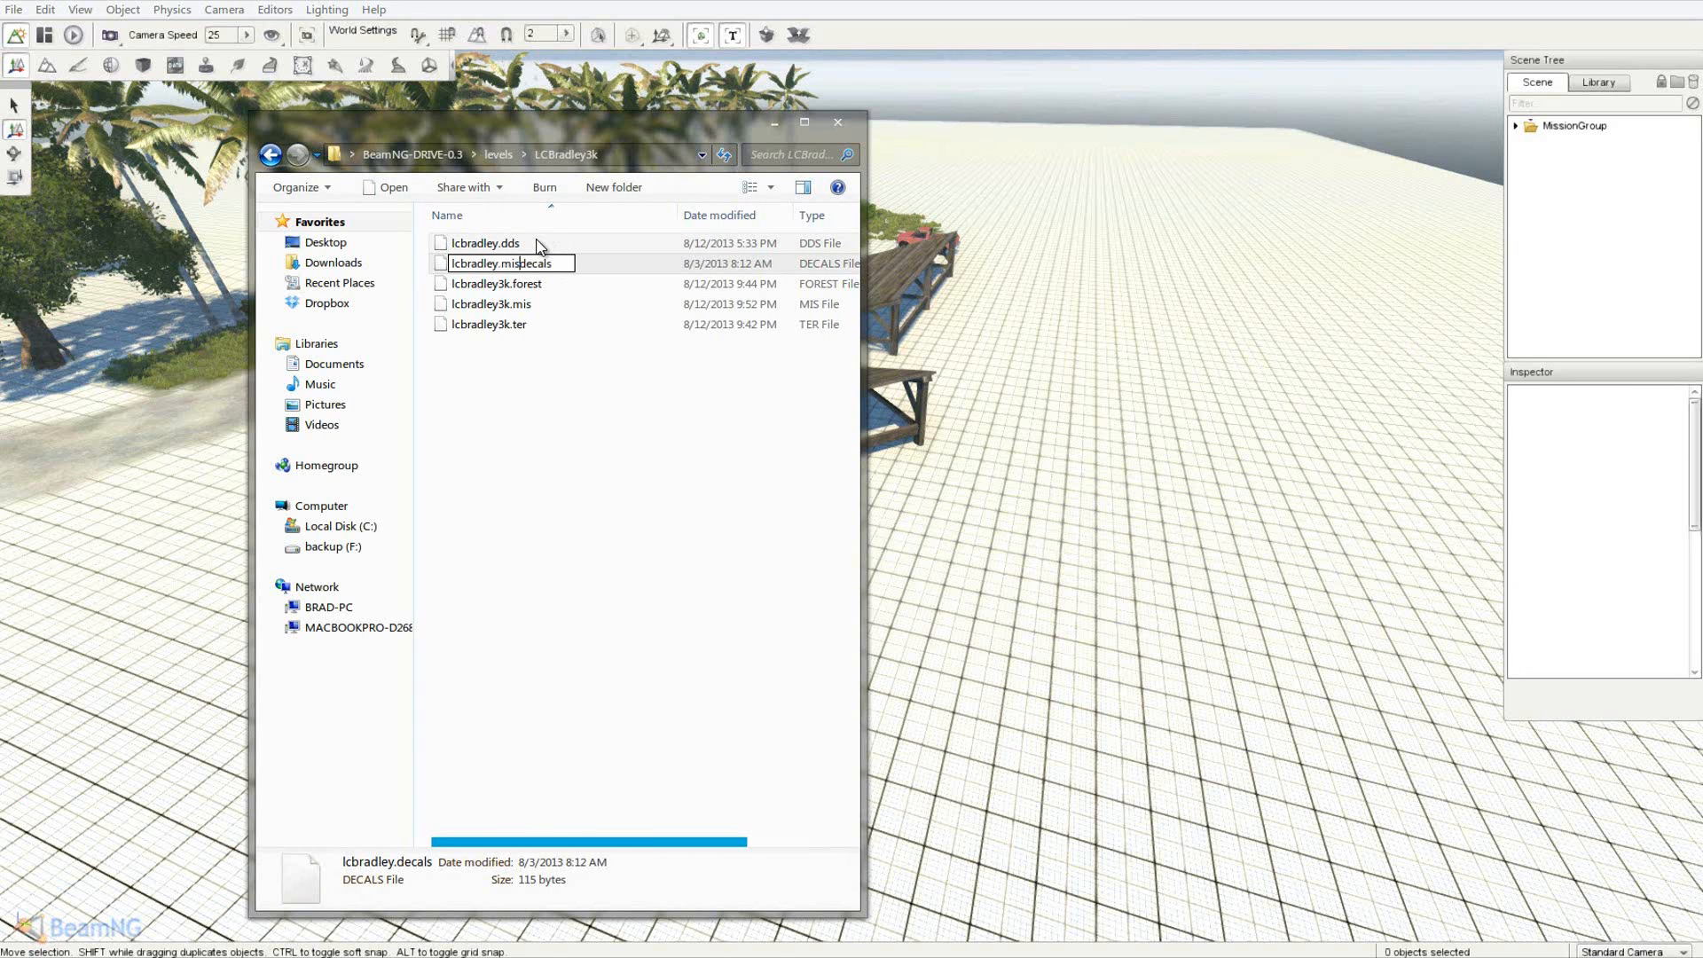
left_click(628, 481)
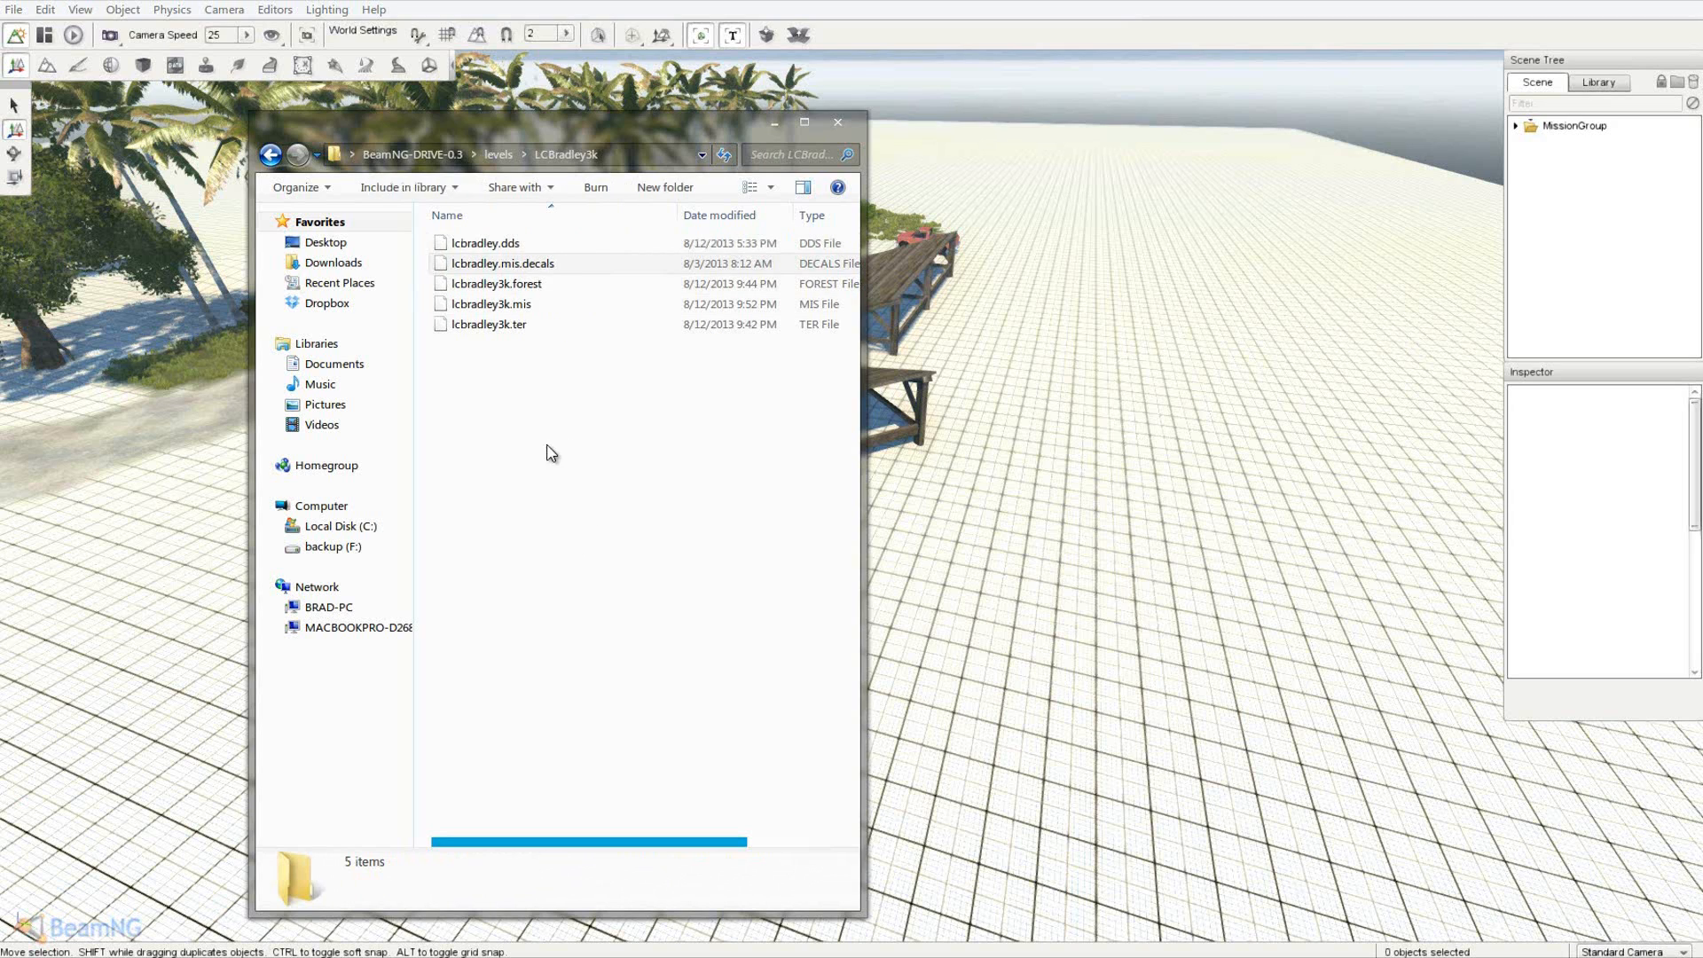
- Check the lcbradley3k.mis and lcbradley3k.forest files, then go back up to the levels folder
left_click(528, 307)
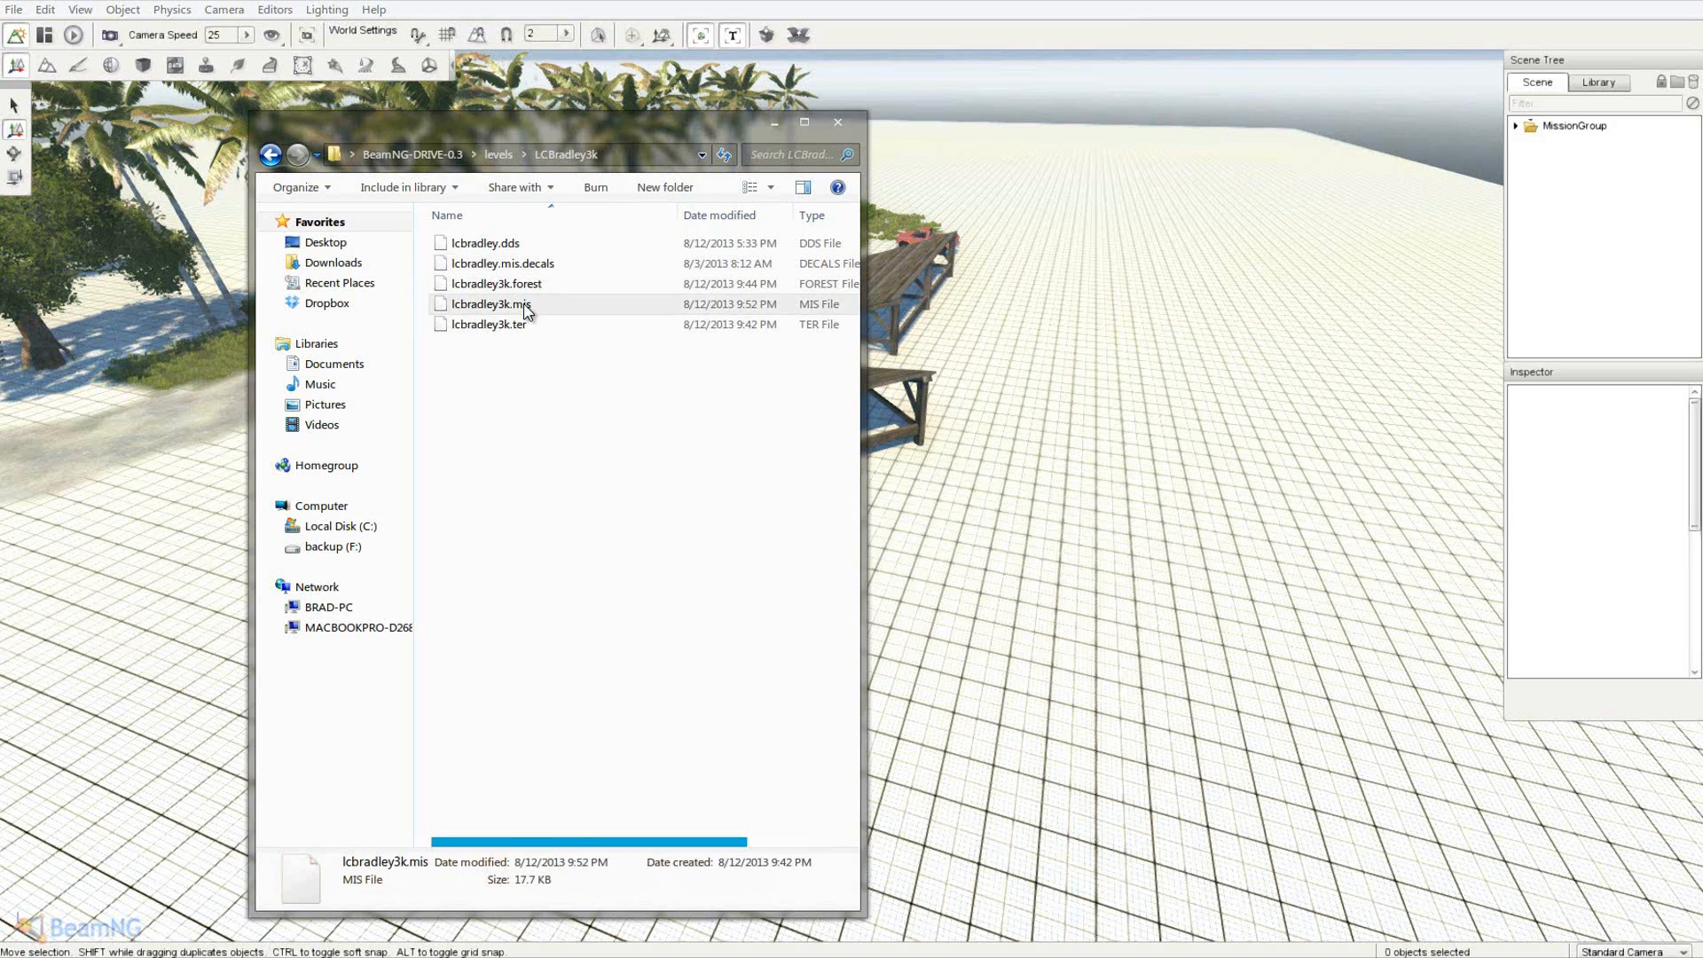
left_click(530, 284)
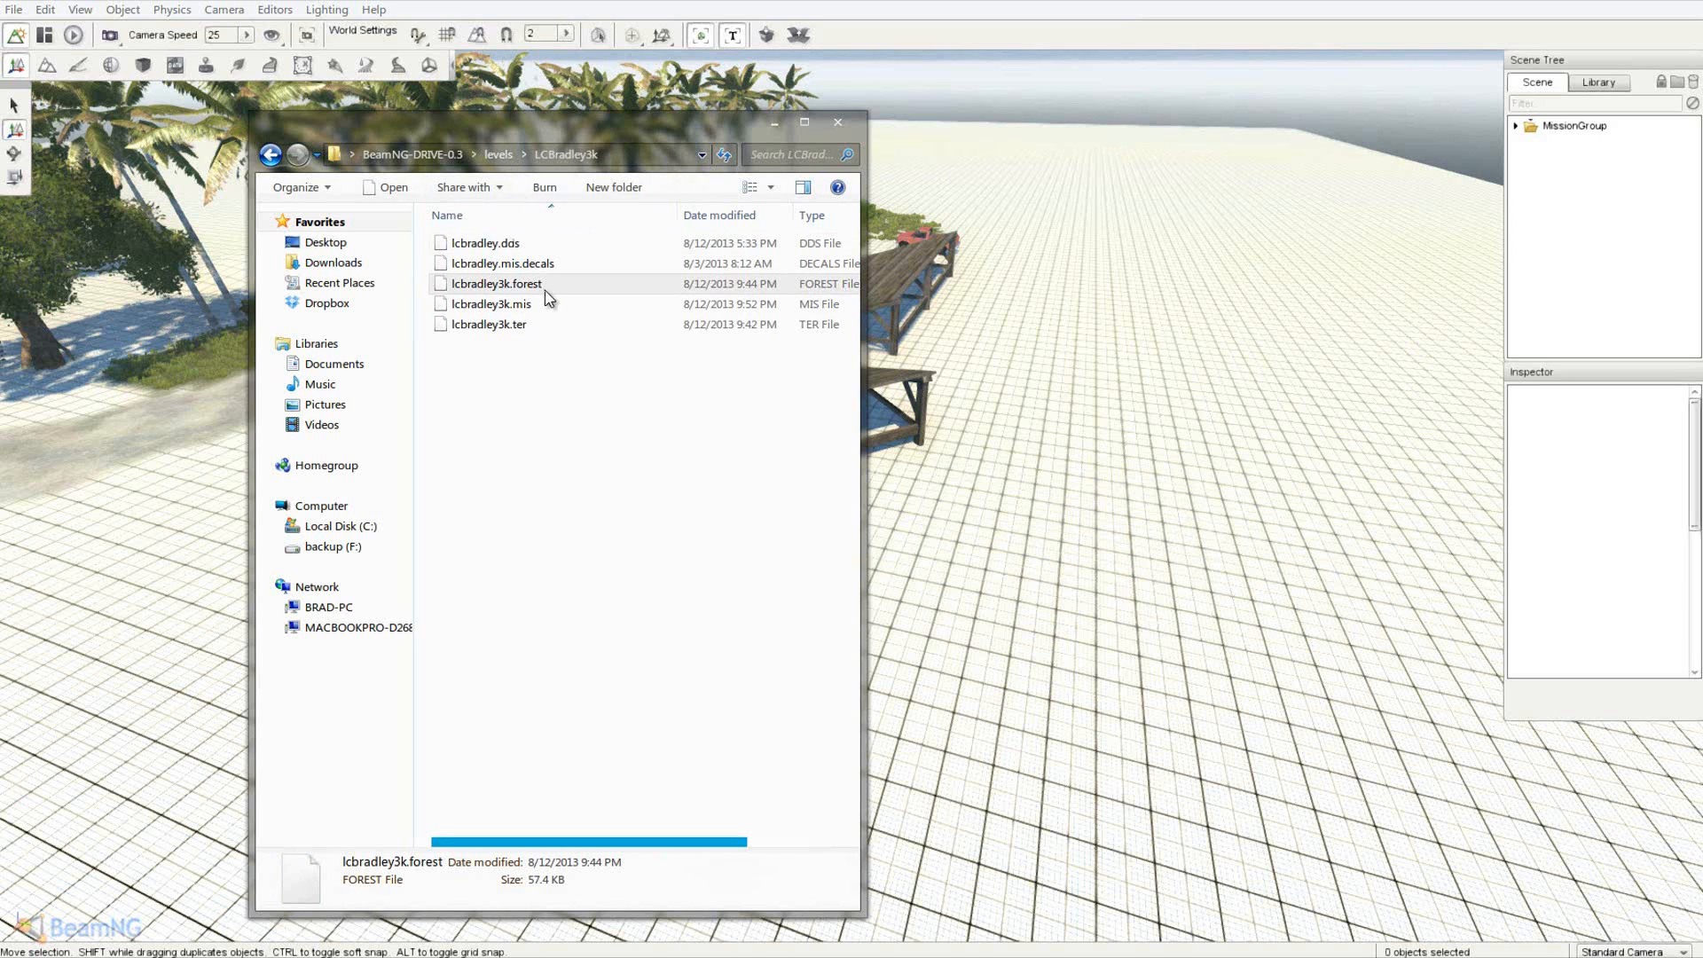
left_click(513, 357)
left_click(499, 155)
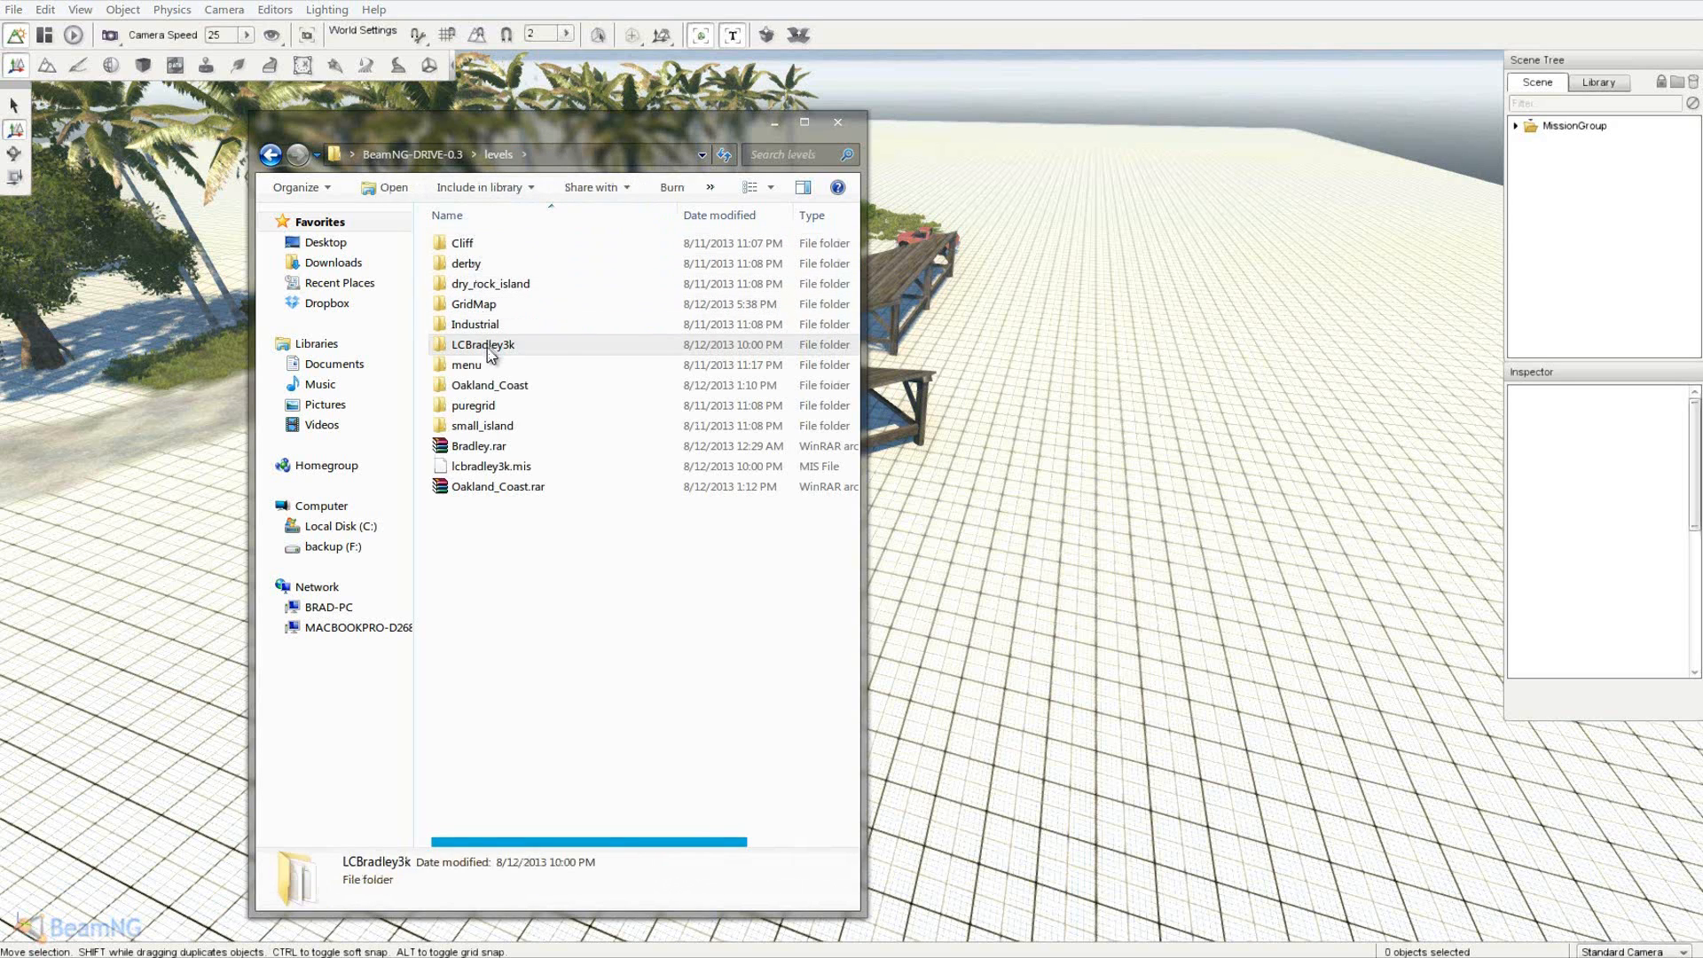
left_click(504, 265)
left_click(501, 283)
- Move Explorer aside to view the grid level, then bring it back showing dry_rock_island
left_click(479, 263)
left_click_drag(582, 121, 0, 133)
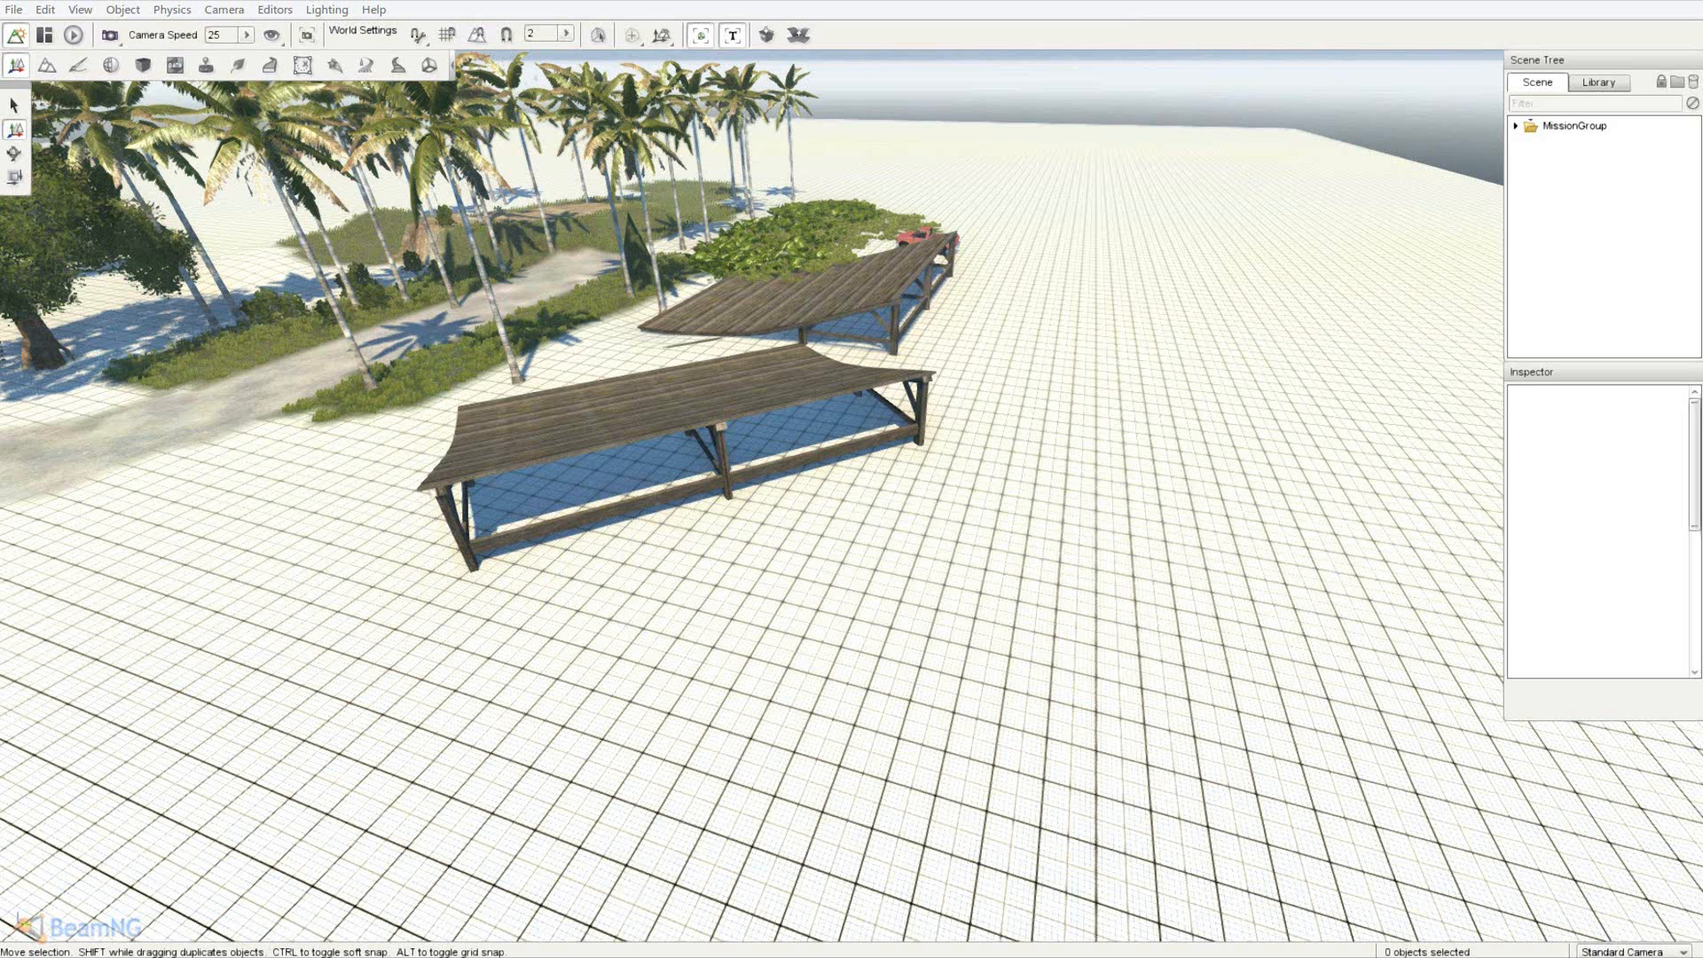
left_click_drag(0, 142, 535, 109)
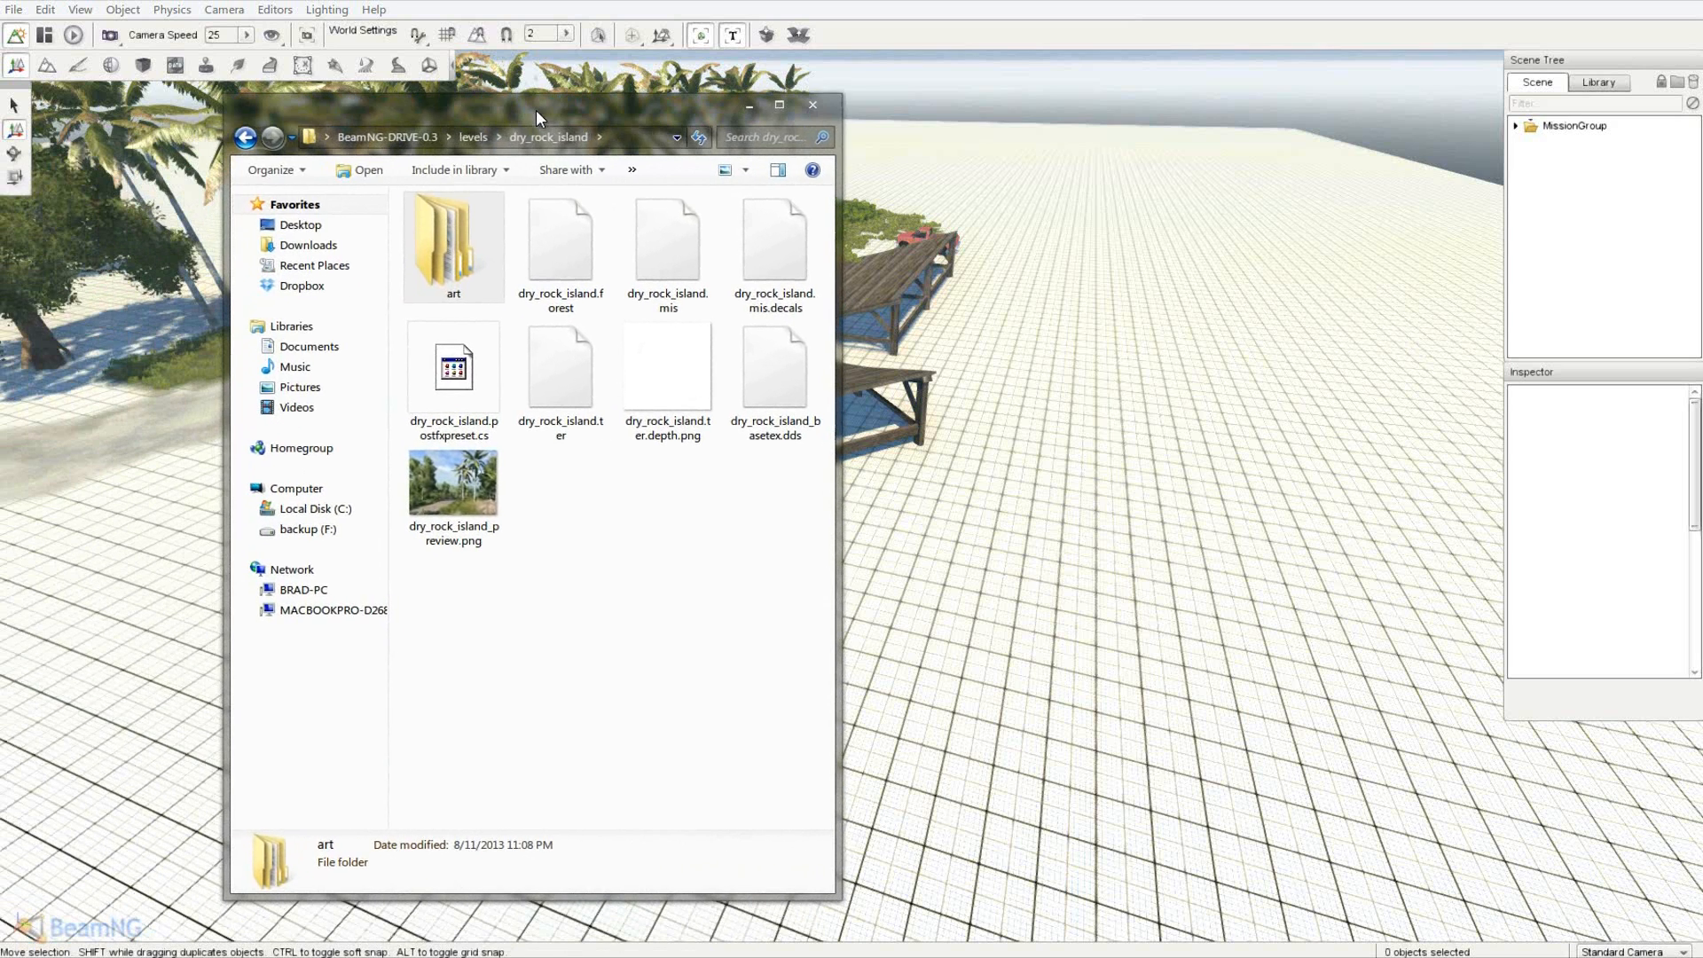
- Navigate from BeamNG-DRIVE-0.3 through levels into dry_rock_island\art\shapes
left_click(473, 137)
left_click(387, 137)
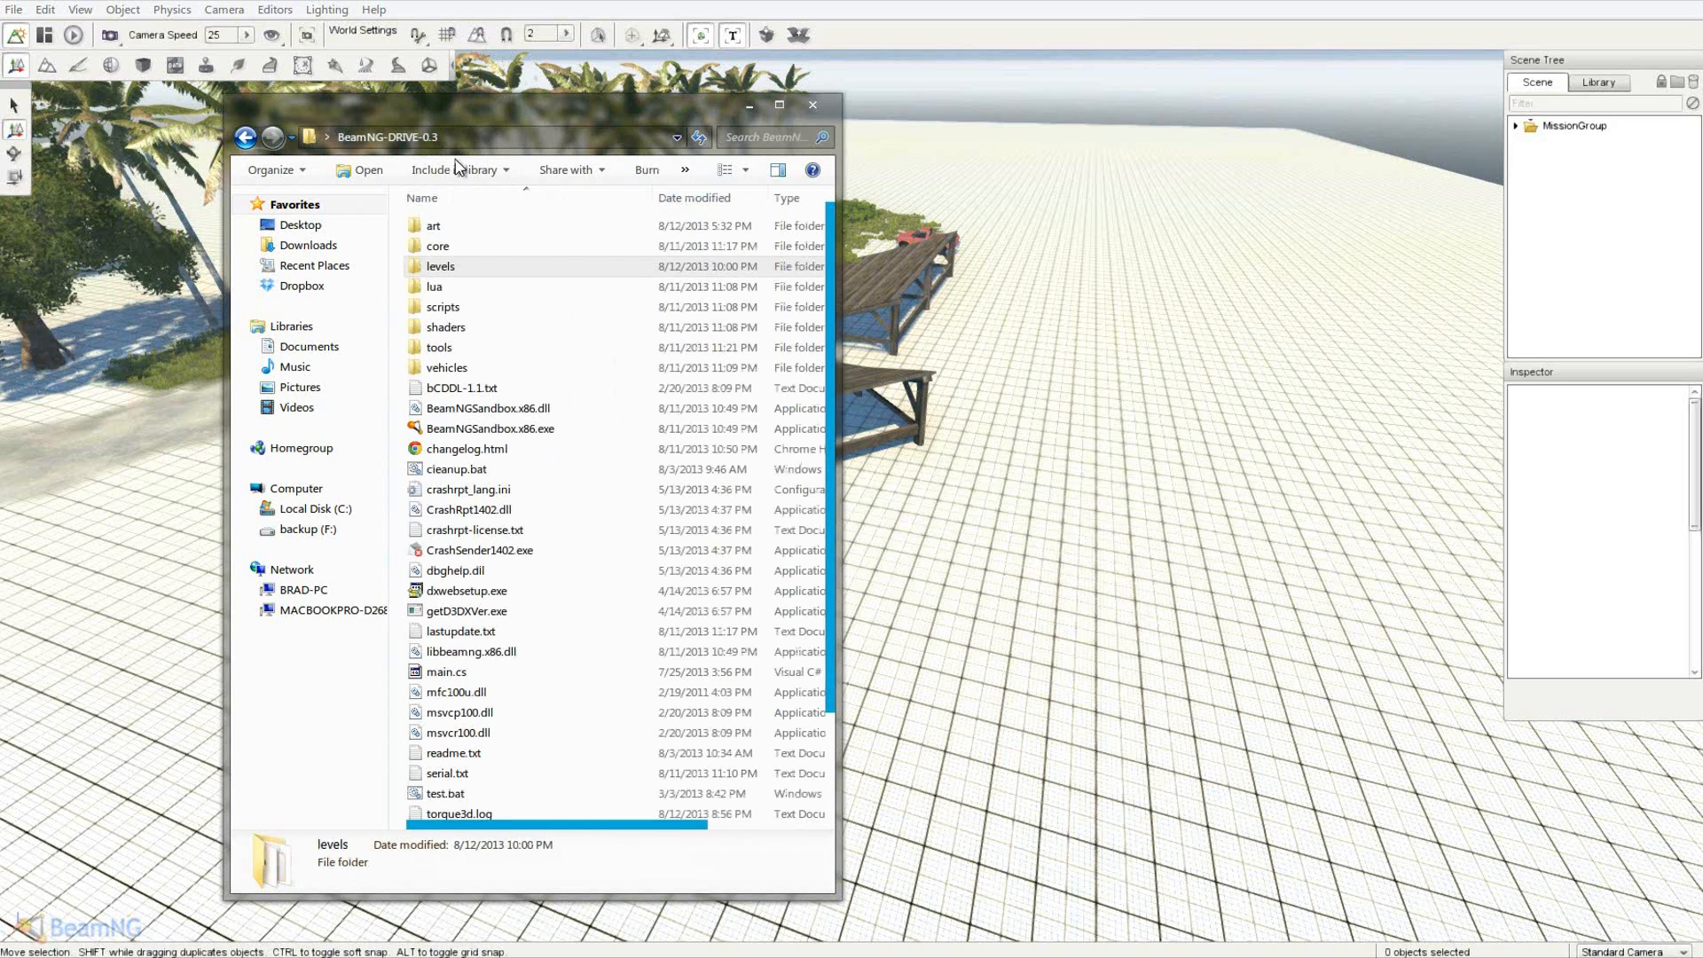
double_click(471, 273)
left_click_drag(598, 119, 639, 113)
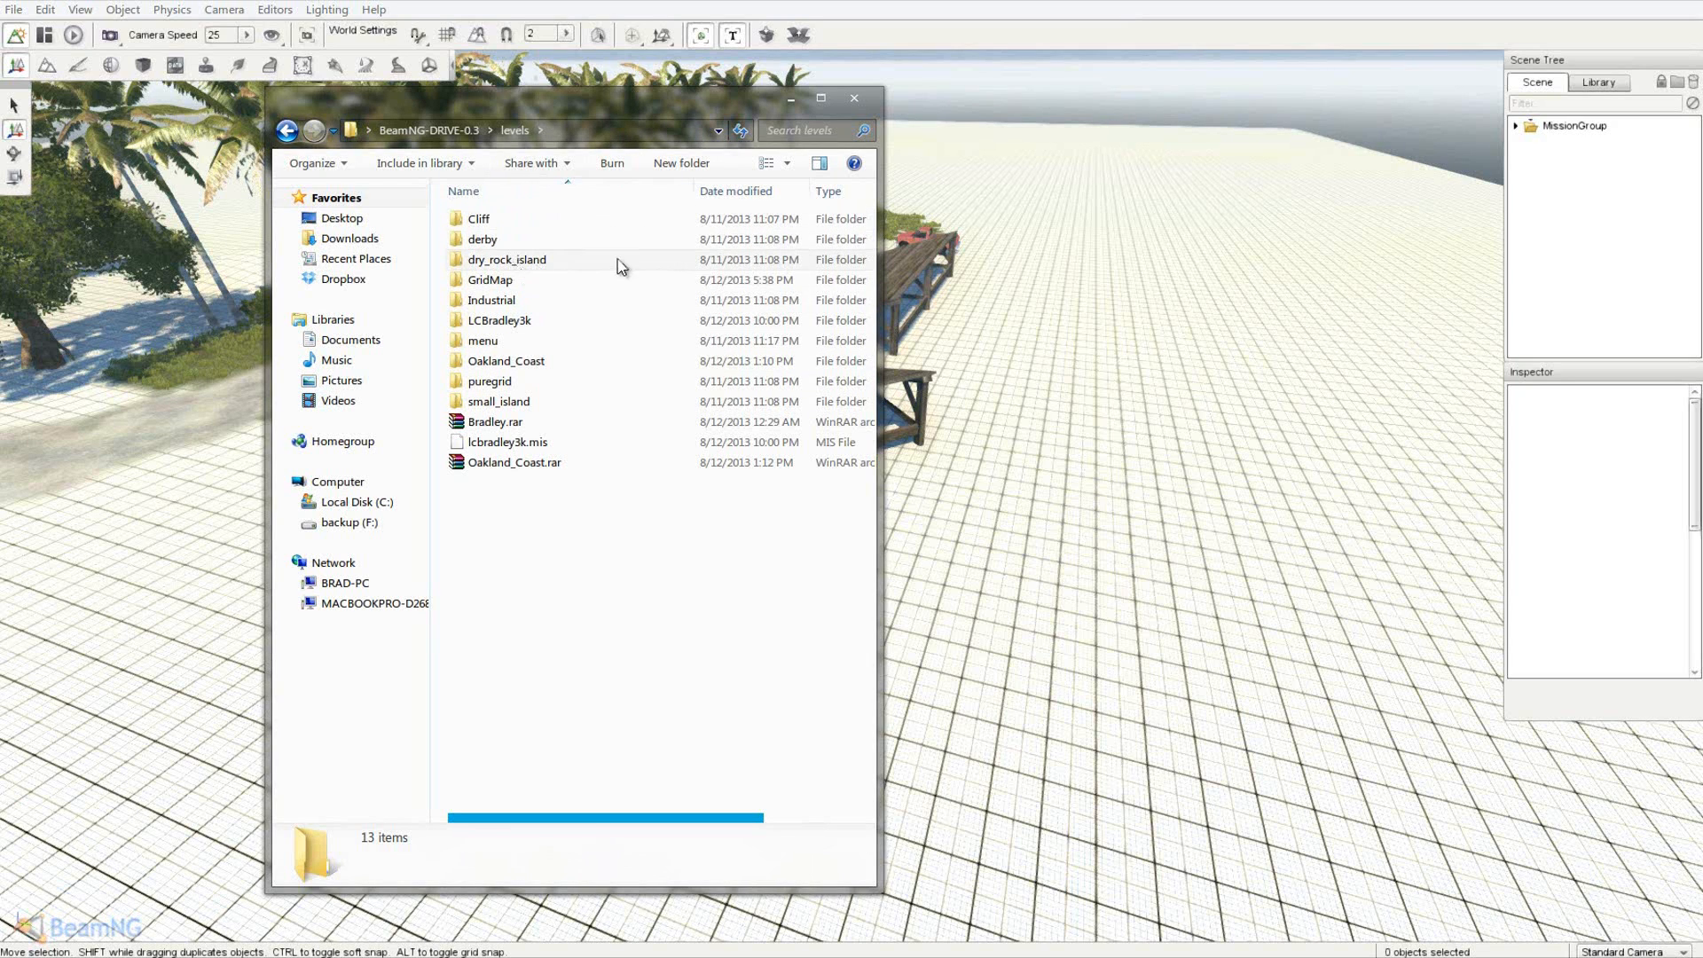
double_click(544, 260)
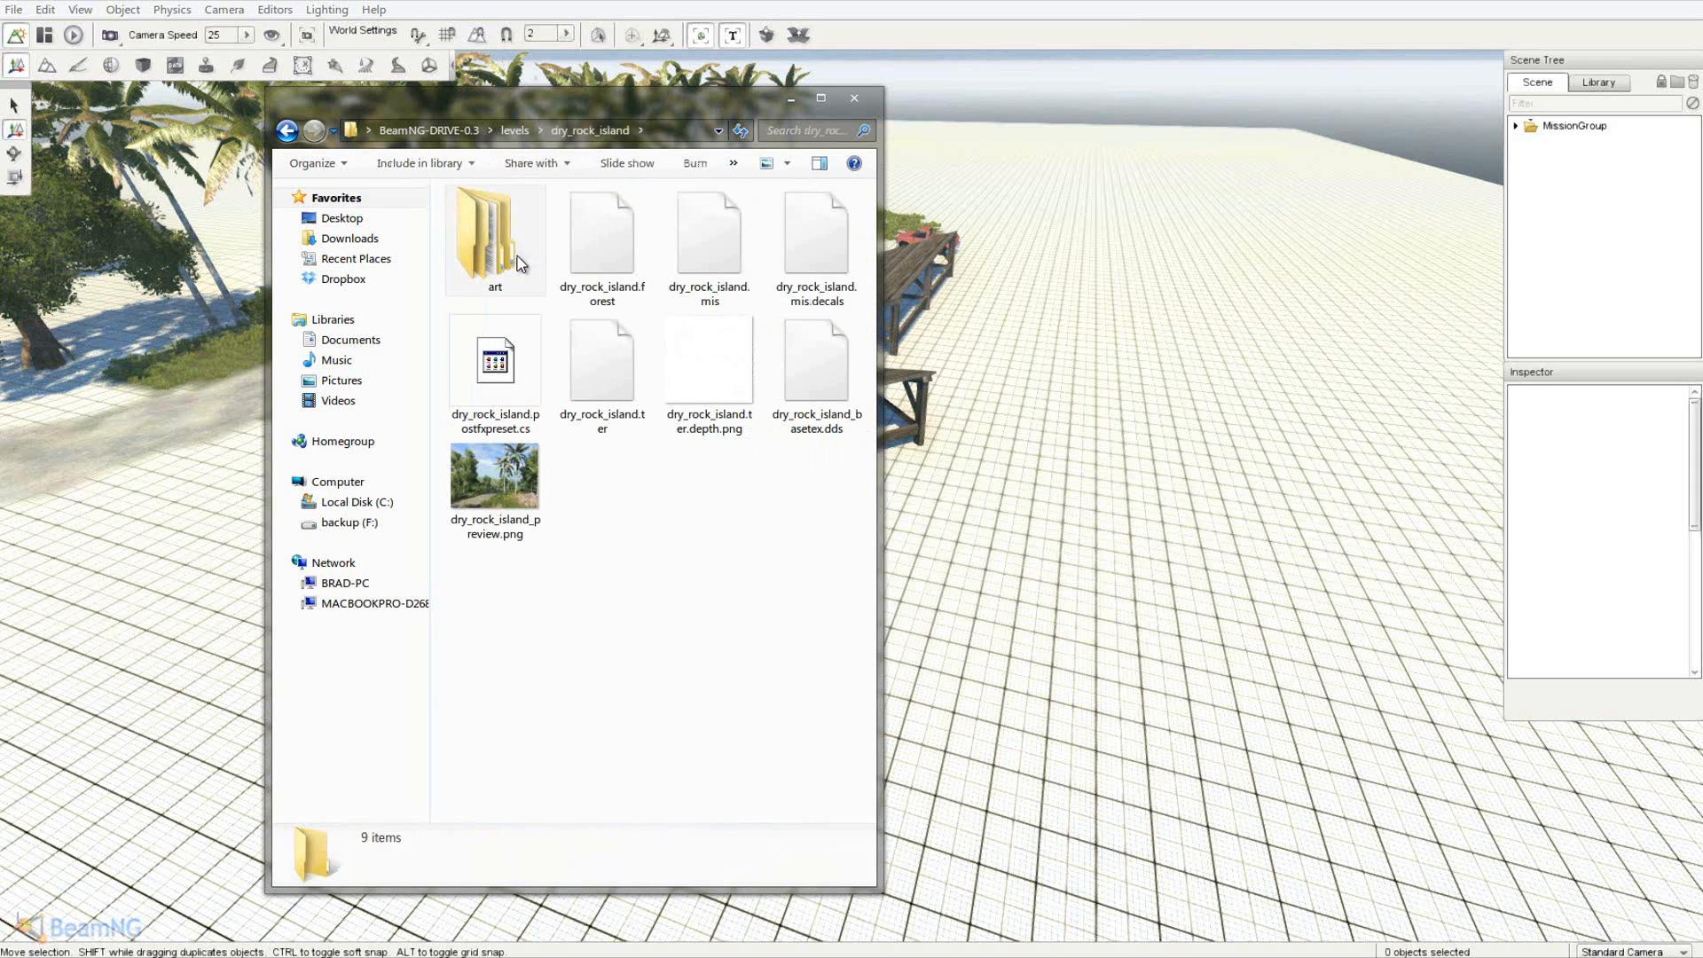
double_click(520, 264)
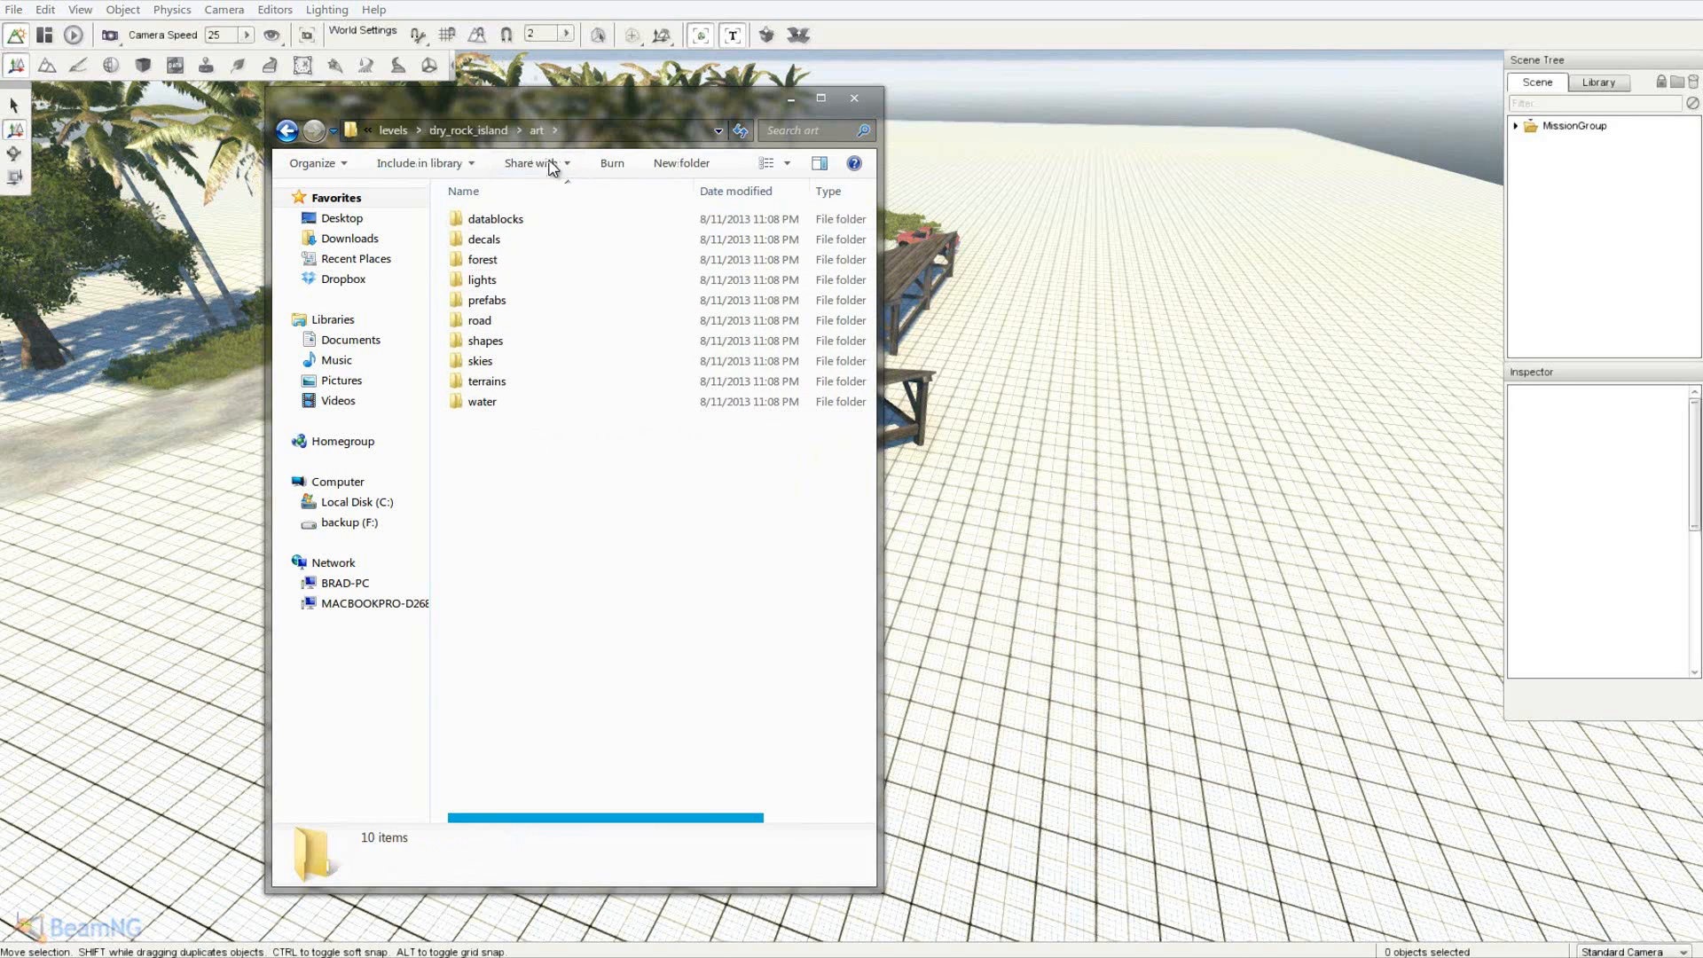
double_click(498, 340)
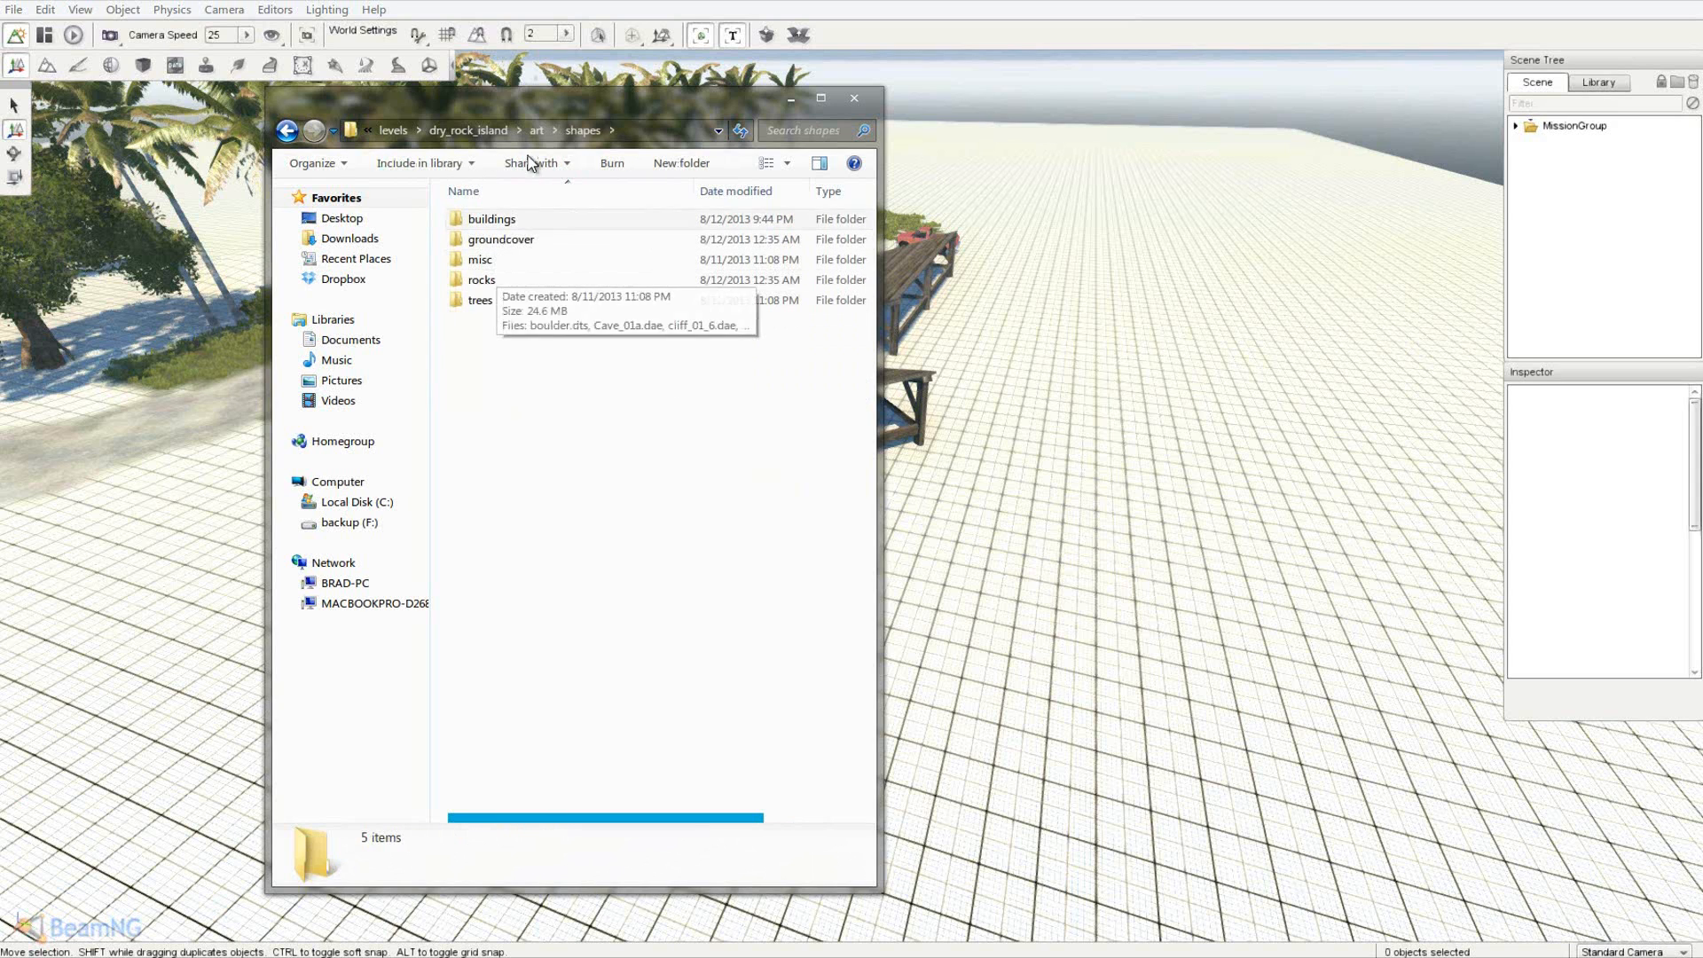
- In the editor's Meshes library, open levels > dry_rock_island > shapes
left_click(1583, 89)
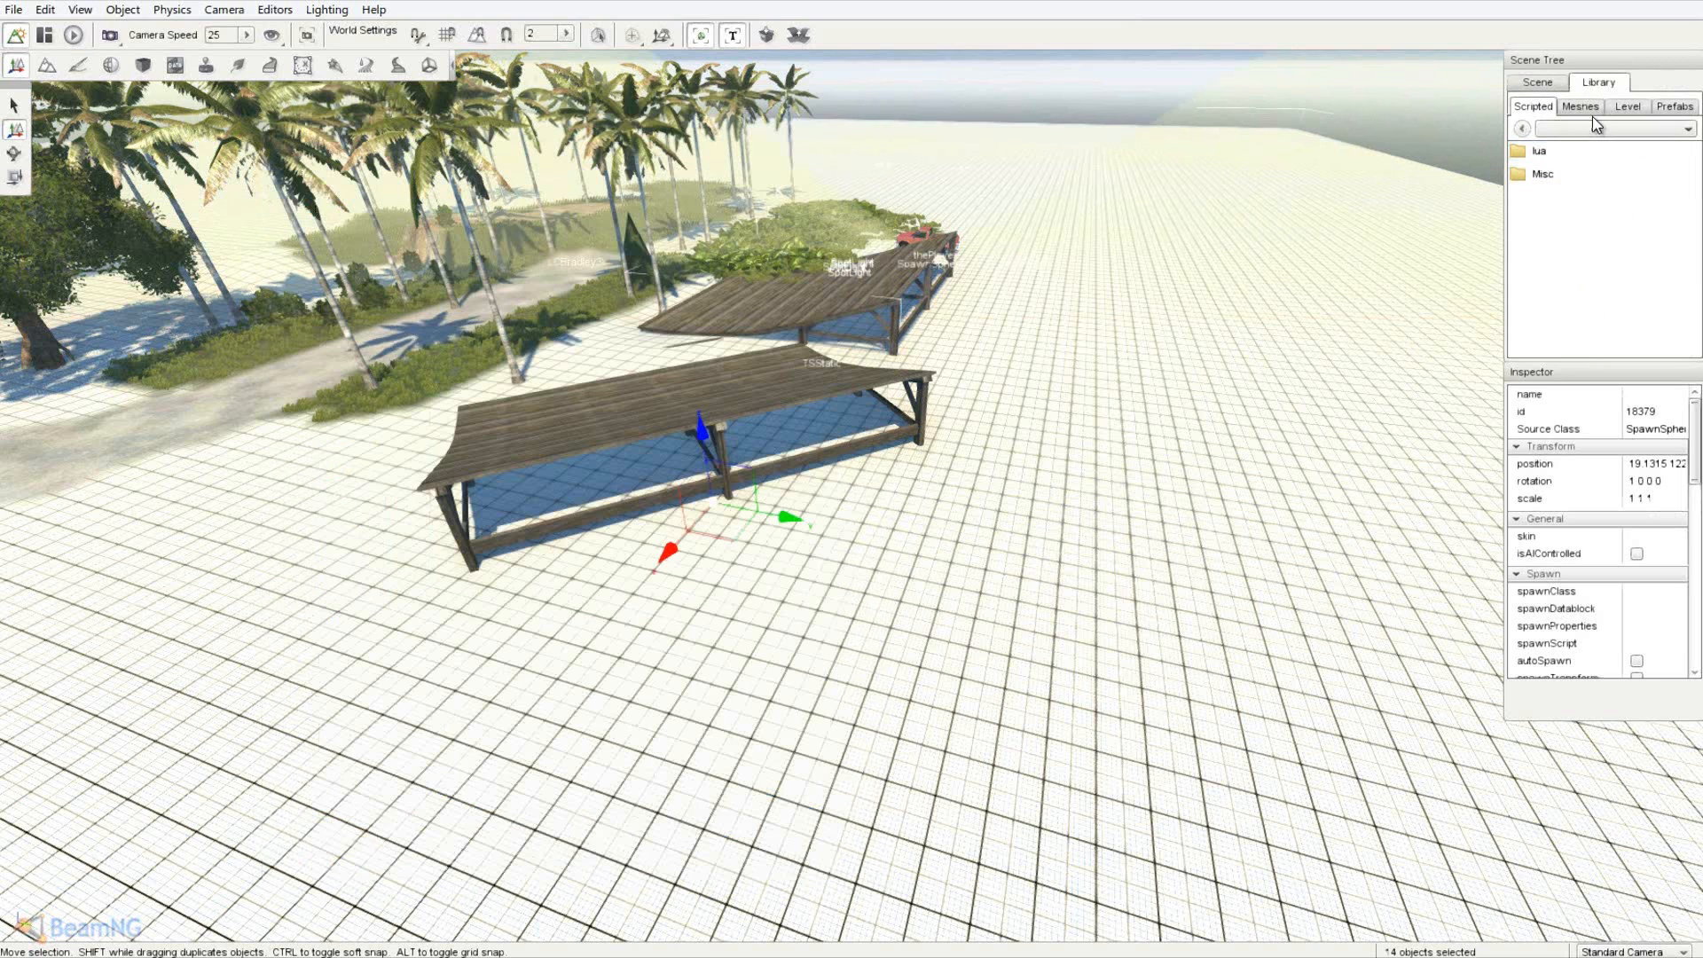
left_click(1594, 116)
double_click(1556, 176)
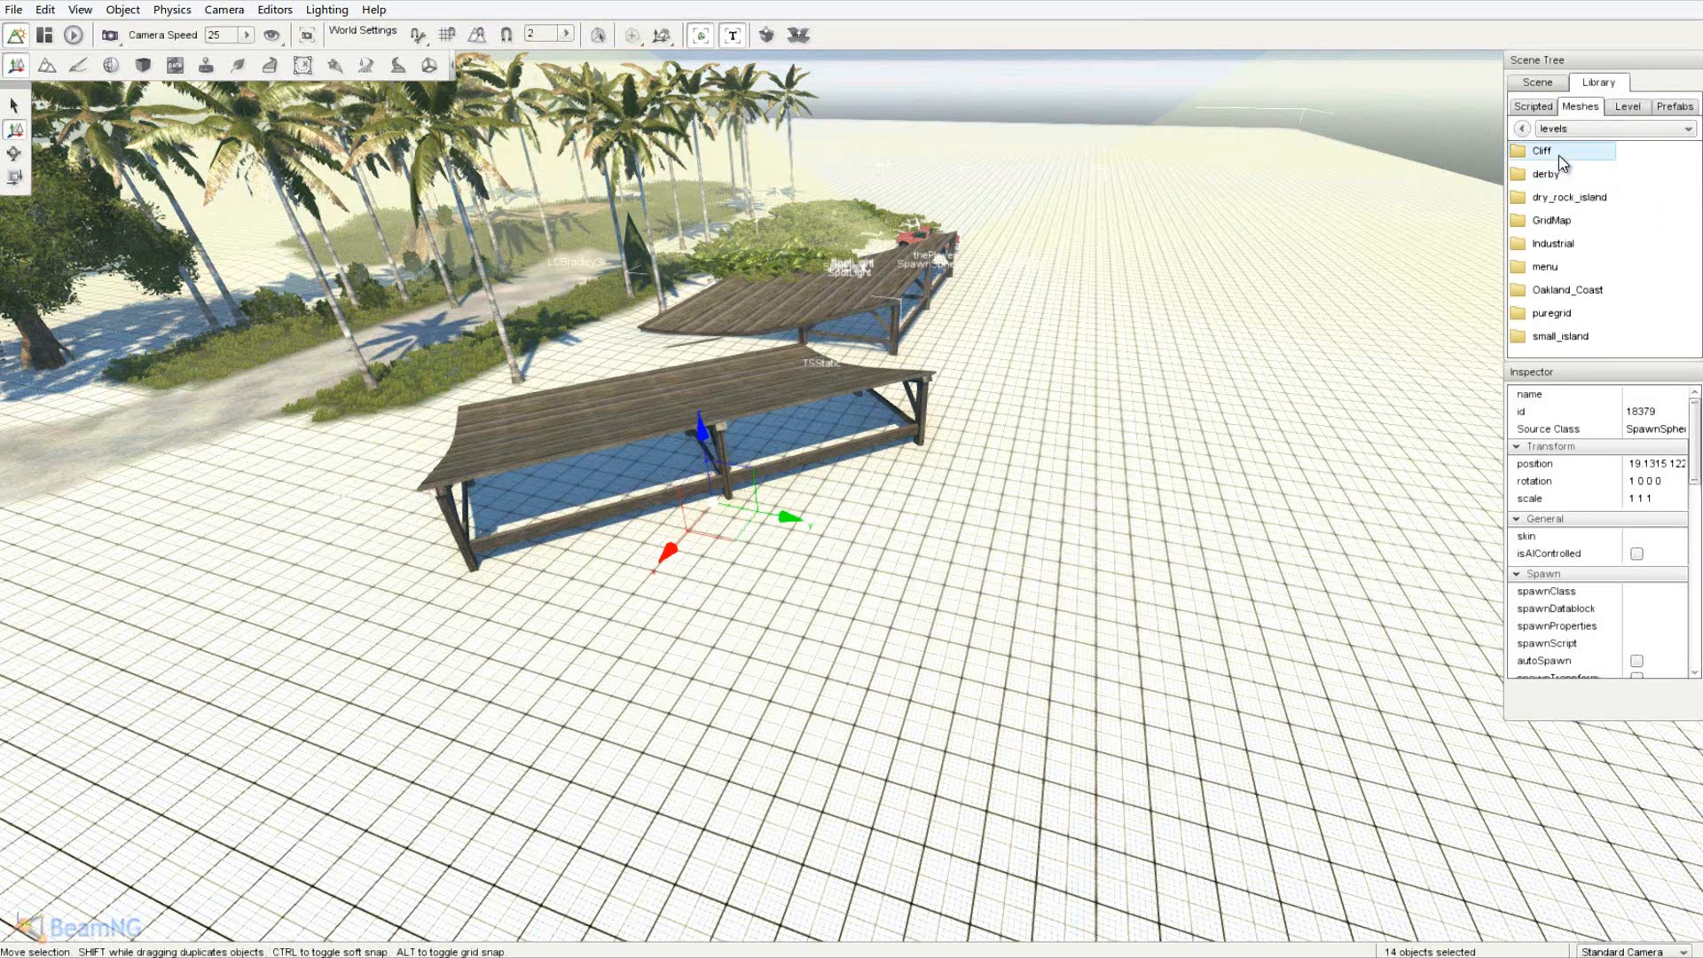
double_click(1567, 199)
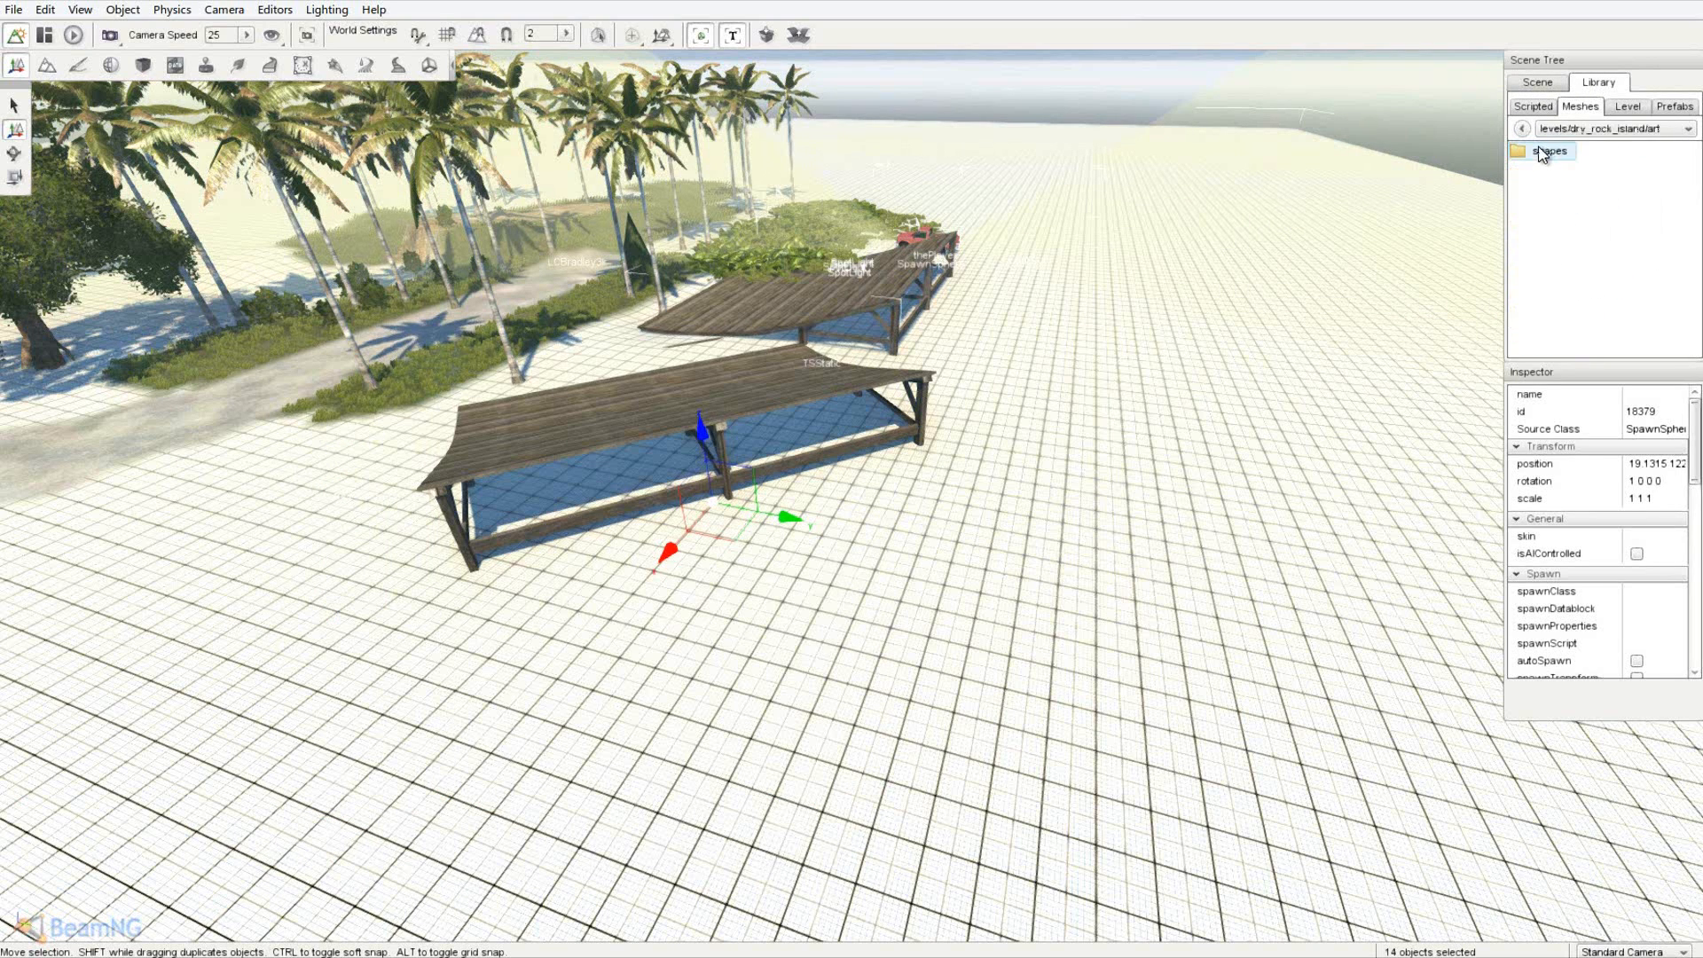
double_click(1550, 152)
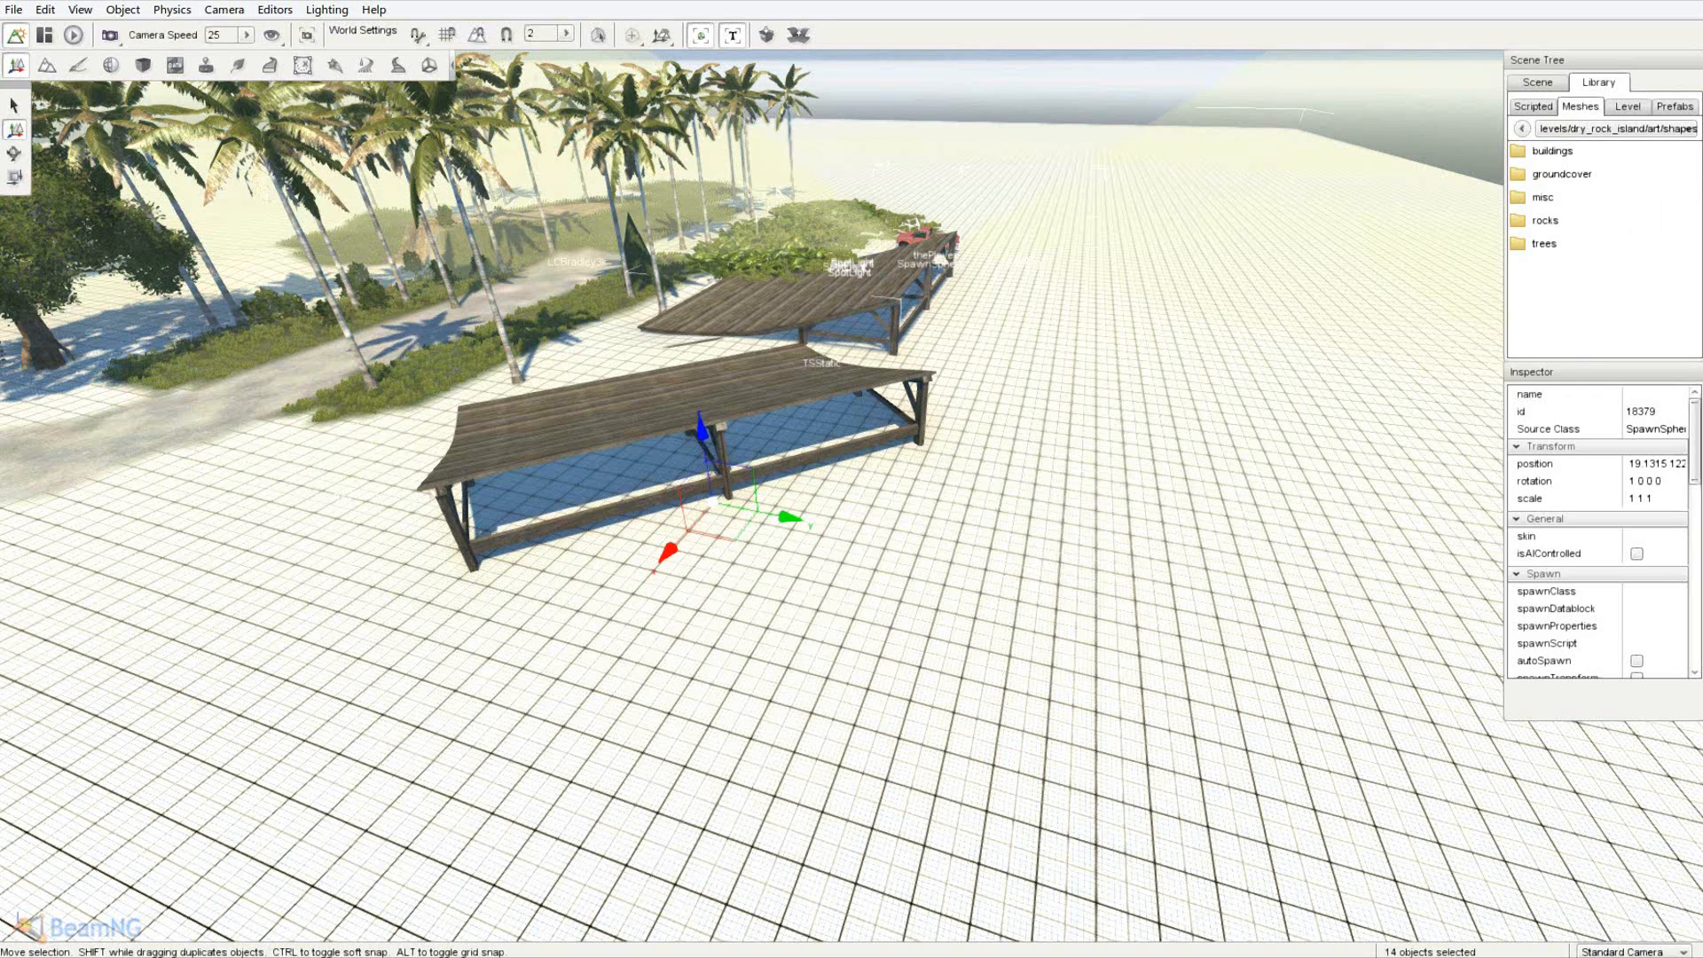
key("alt+Tab")
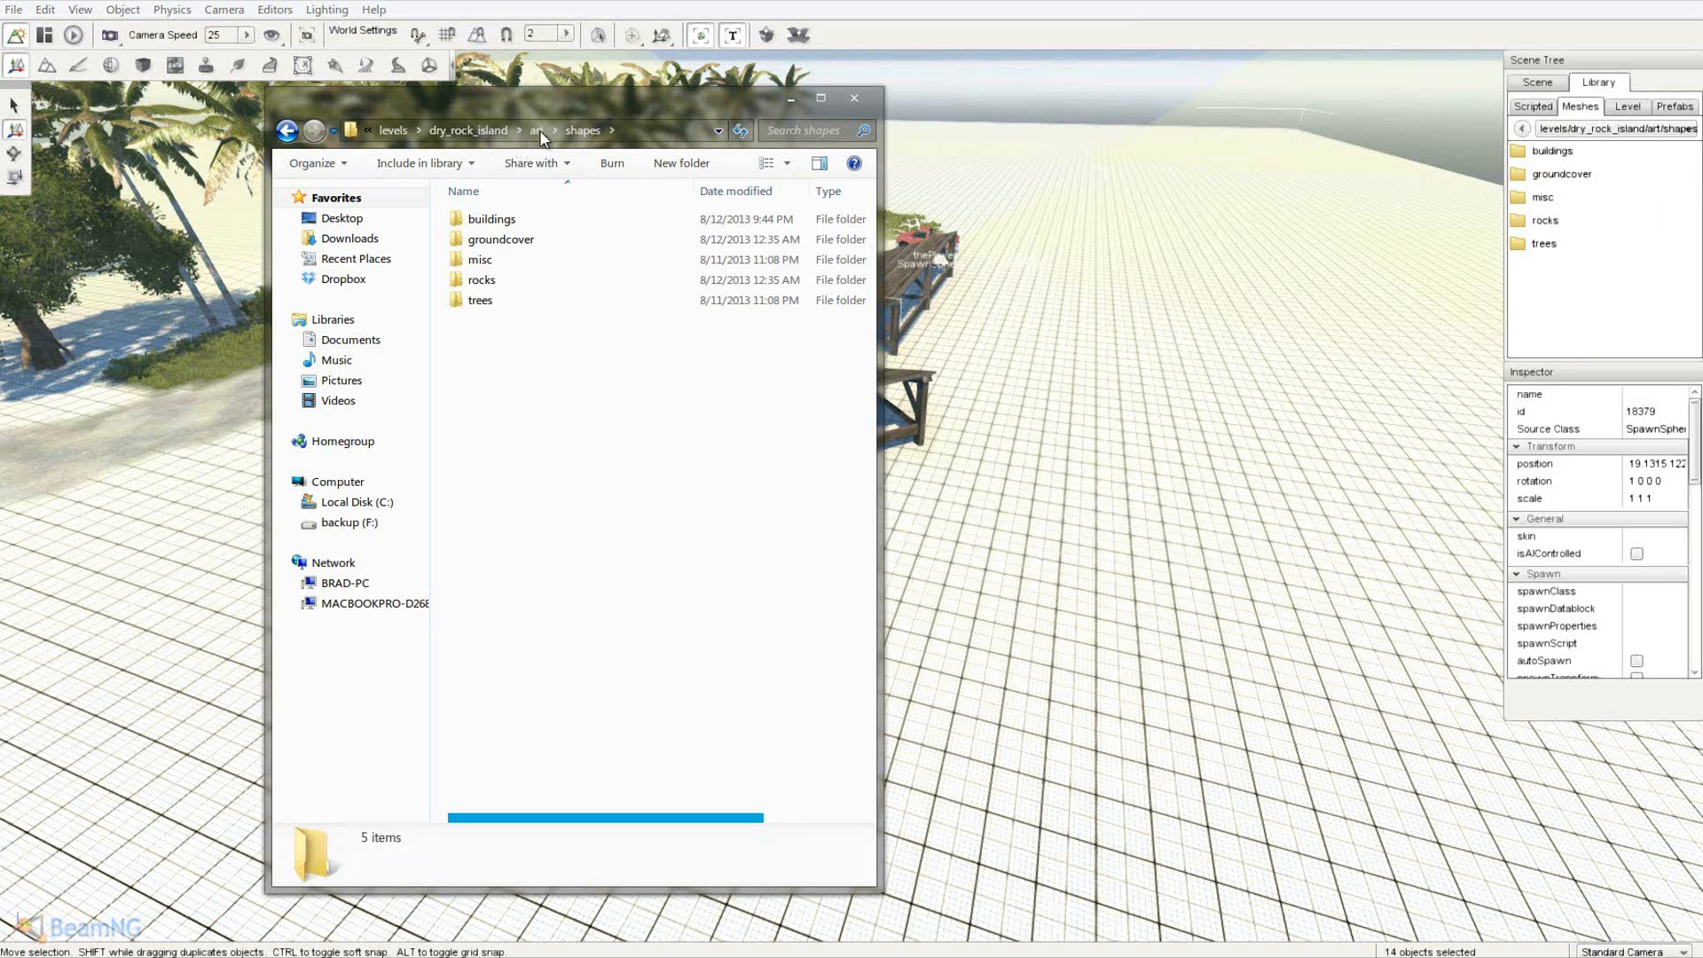
- Copy dry_rock_island's art folder and paste it into LCBradley3k (841 items, 186 MB)
left_click(470, 133)
right_click(503, 251)
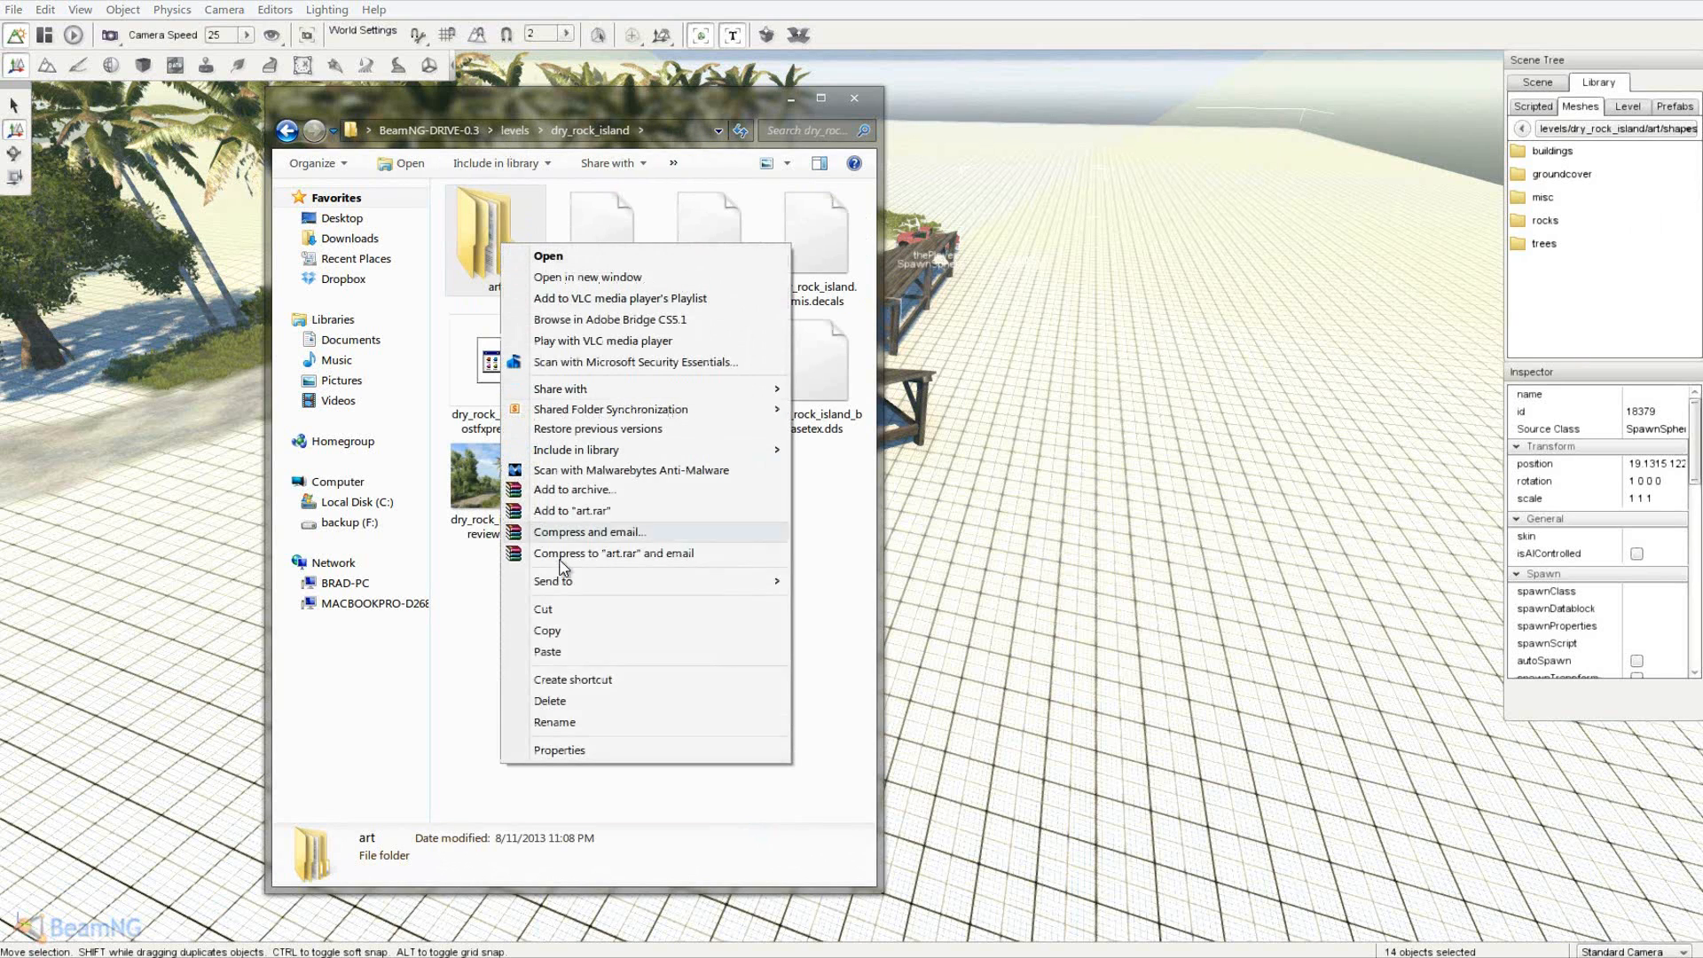
left_click(550, 650)
left_click(473, 131)
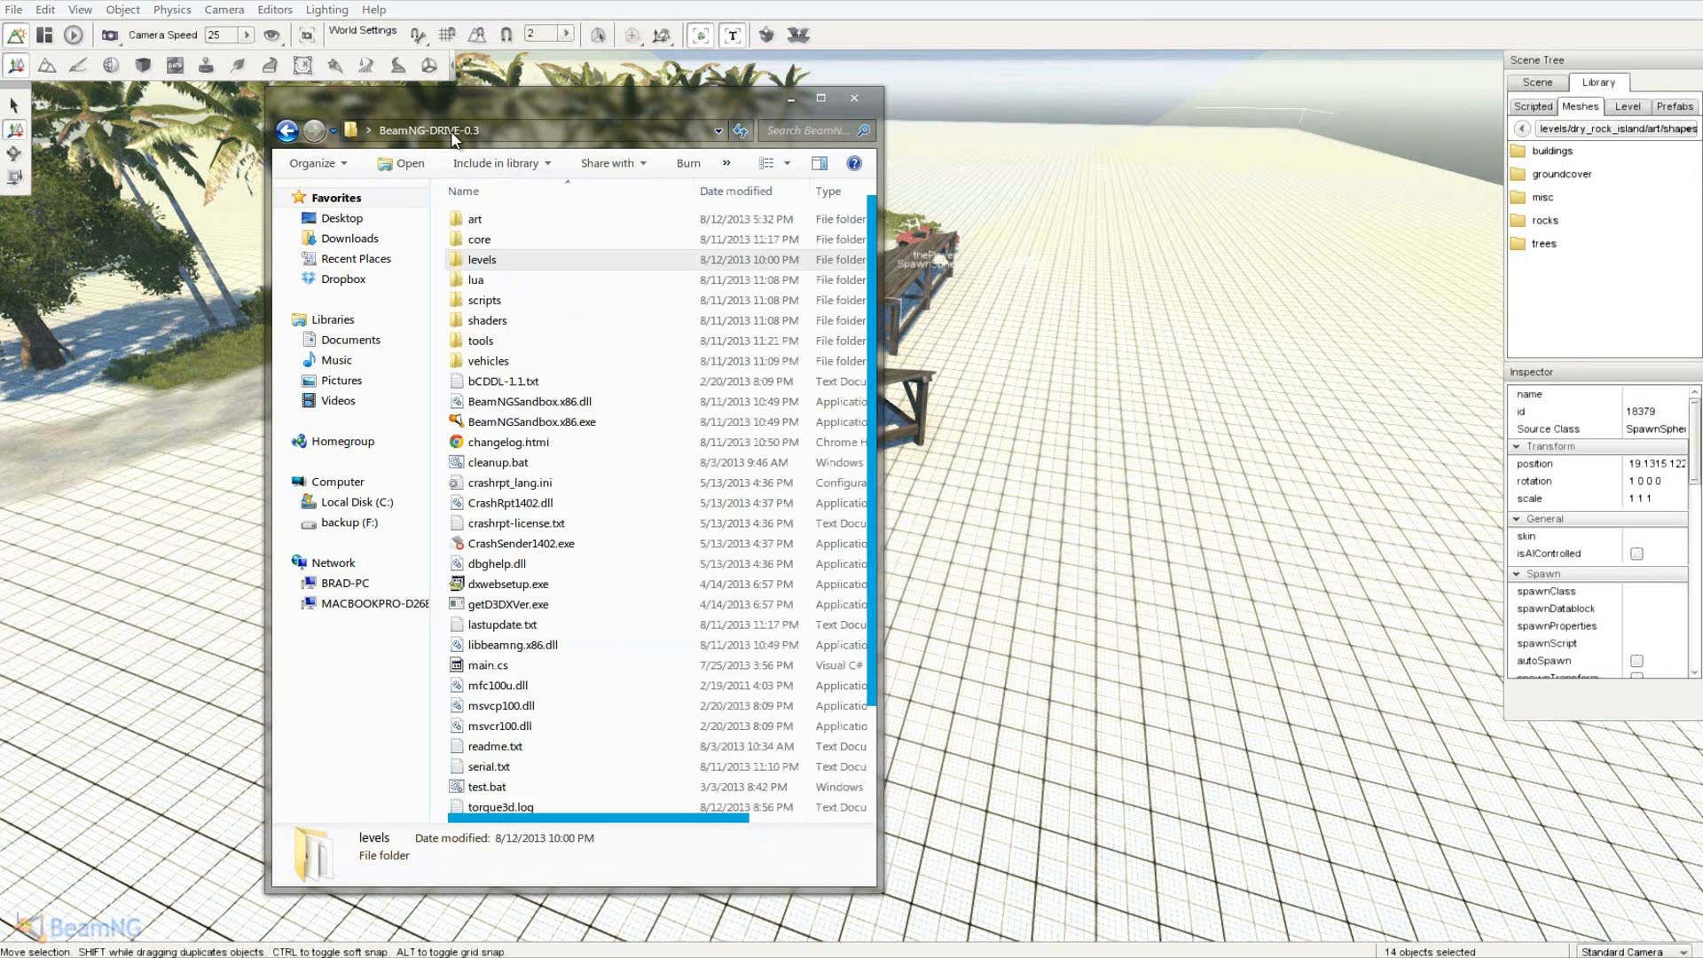
double_click(487, 260)
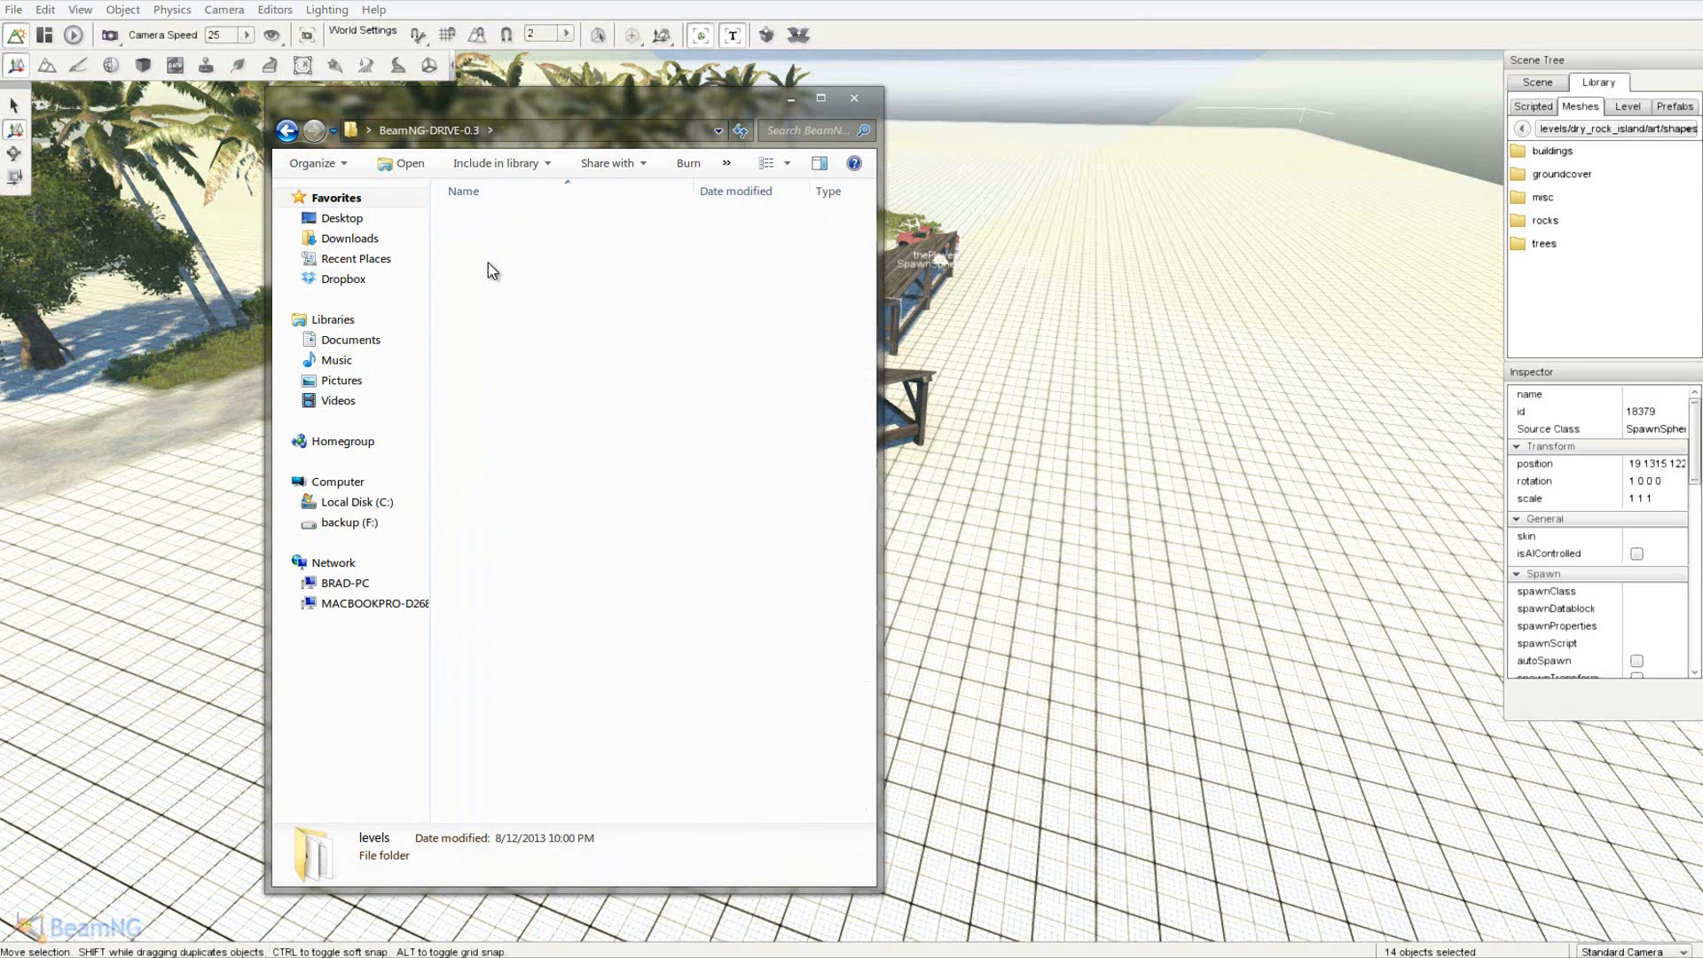
double_click(523, 325)
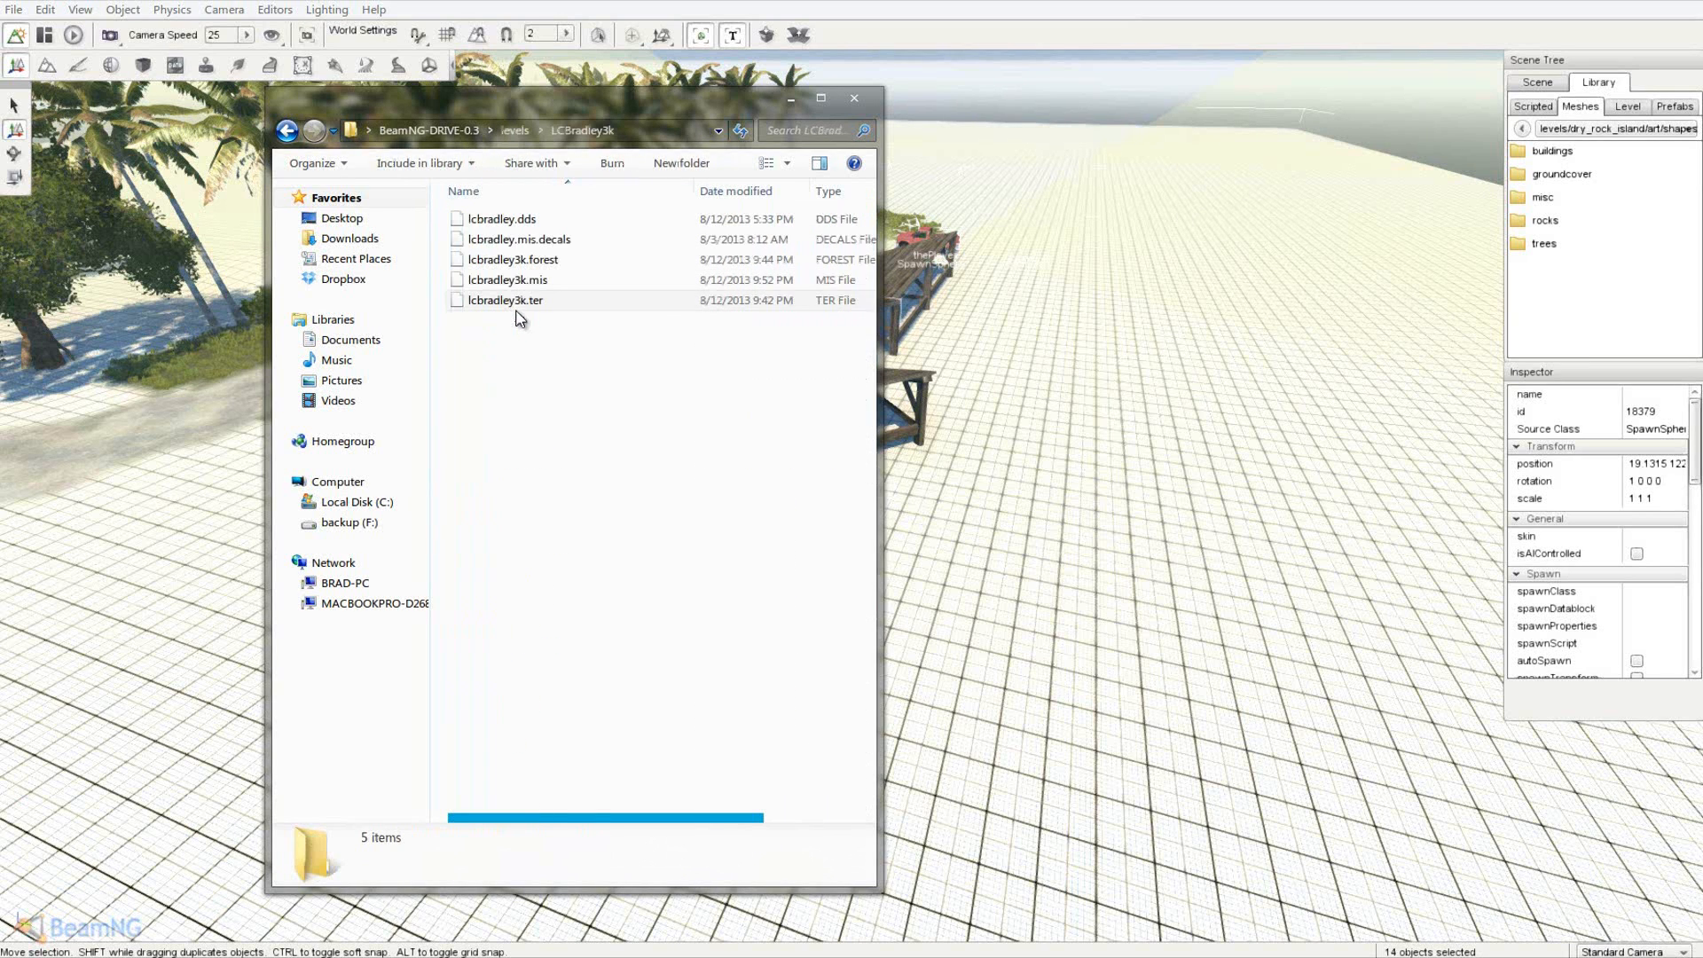
right_click(497, 356)
left_click(543, 487)
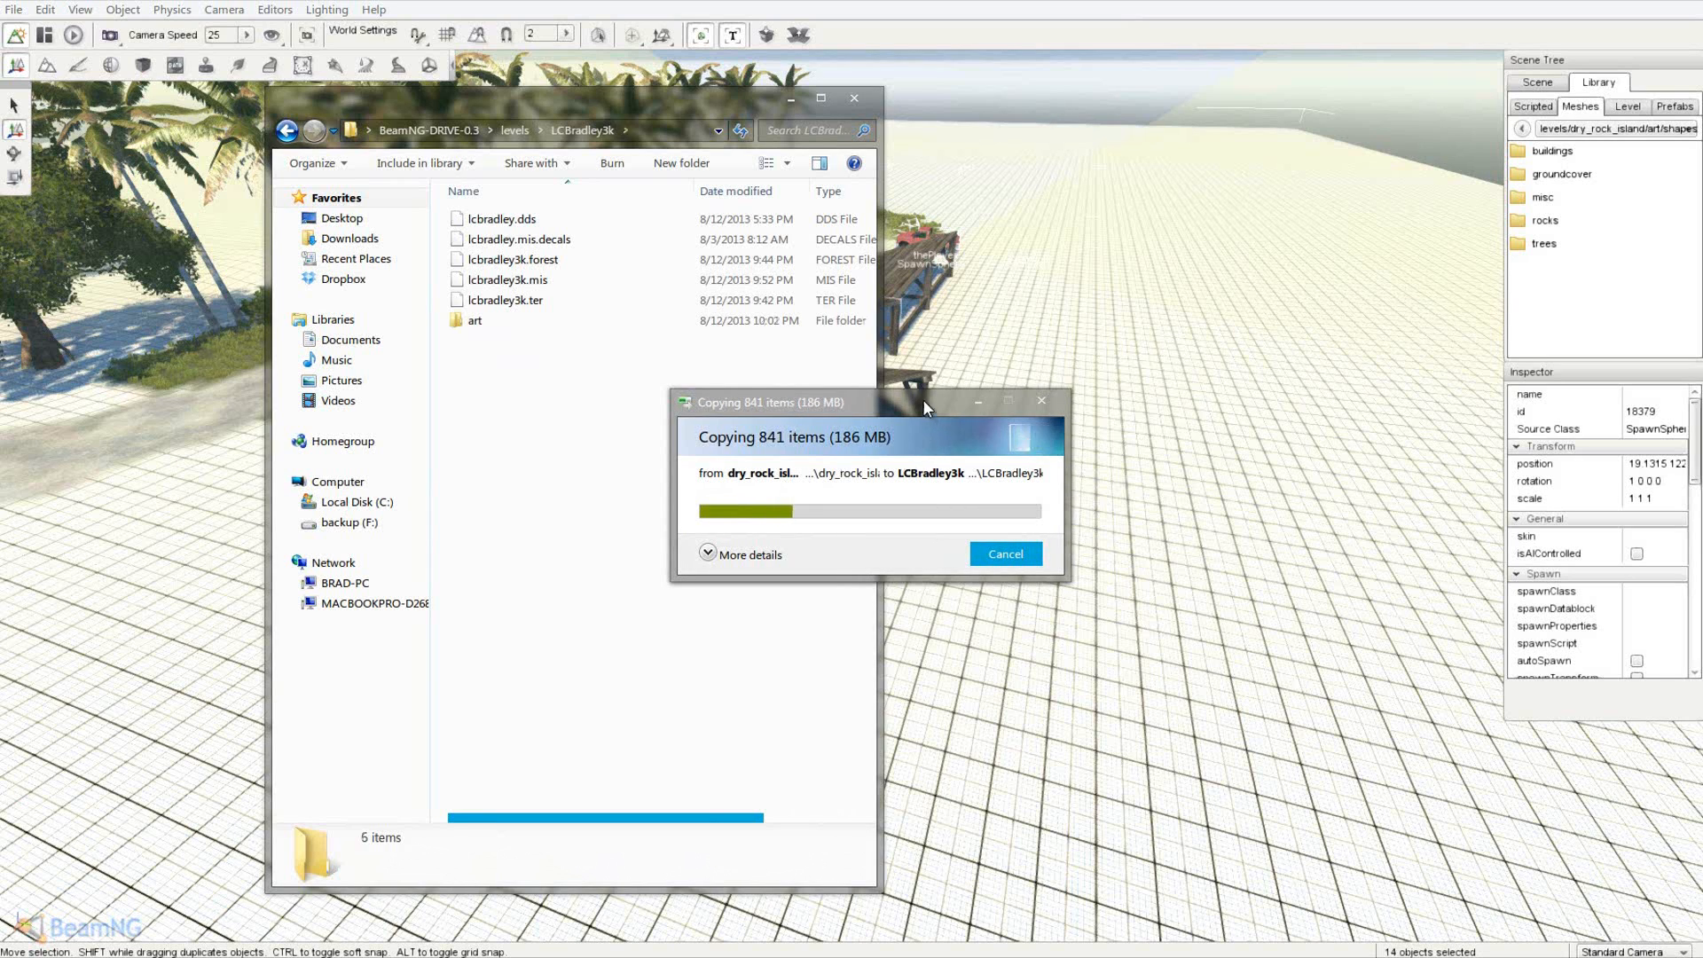
left_click_drag(923, 399, 1235, 127)
left_click_drag(608, 88, 647, 129)
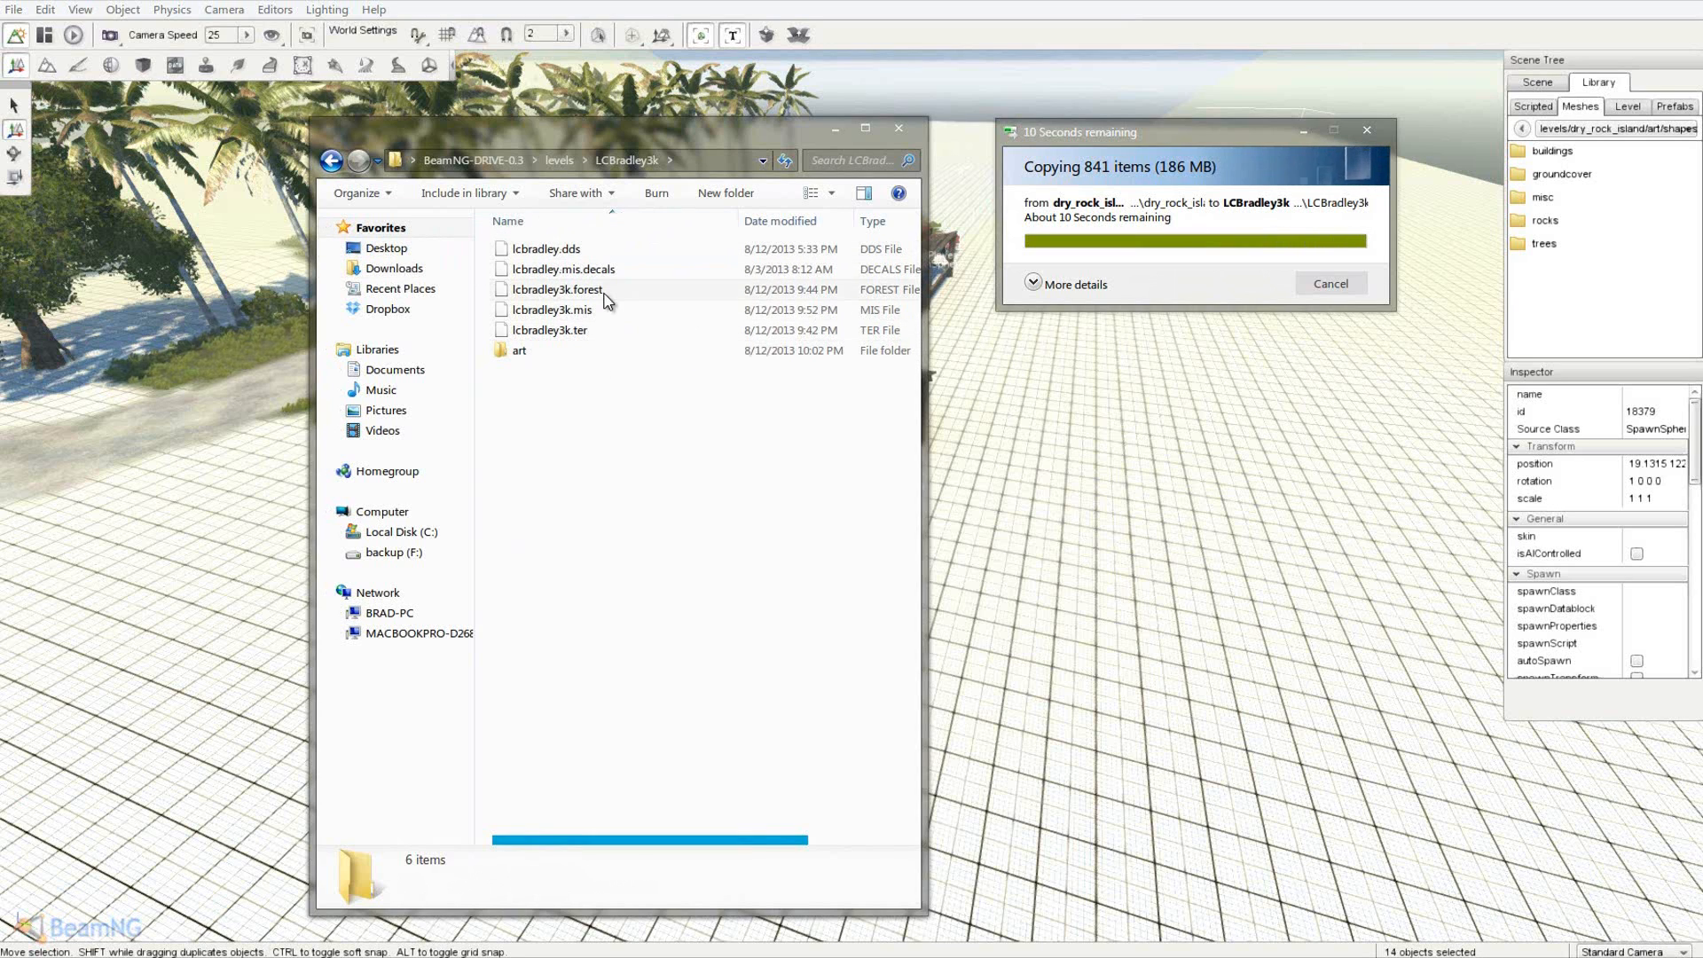
- Check the copied art\shapes folders in LCBradley3k, including the buildings and misc files
left_click(620, 350)
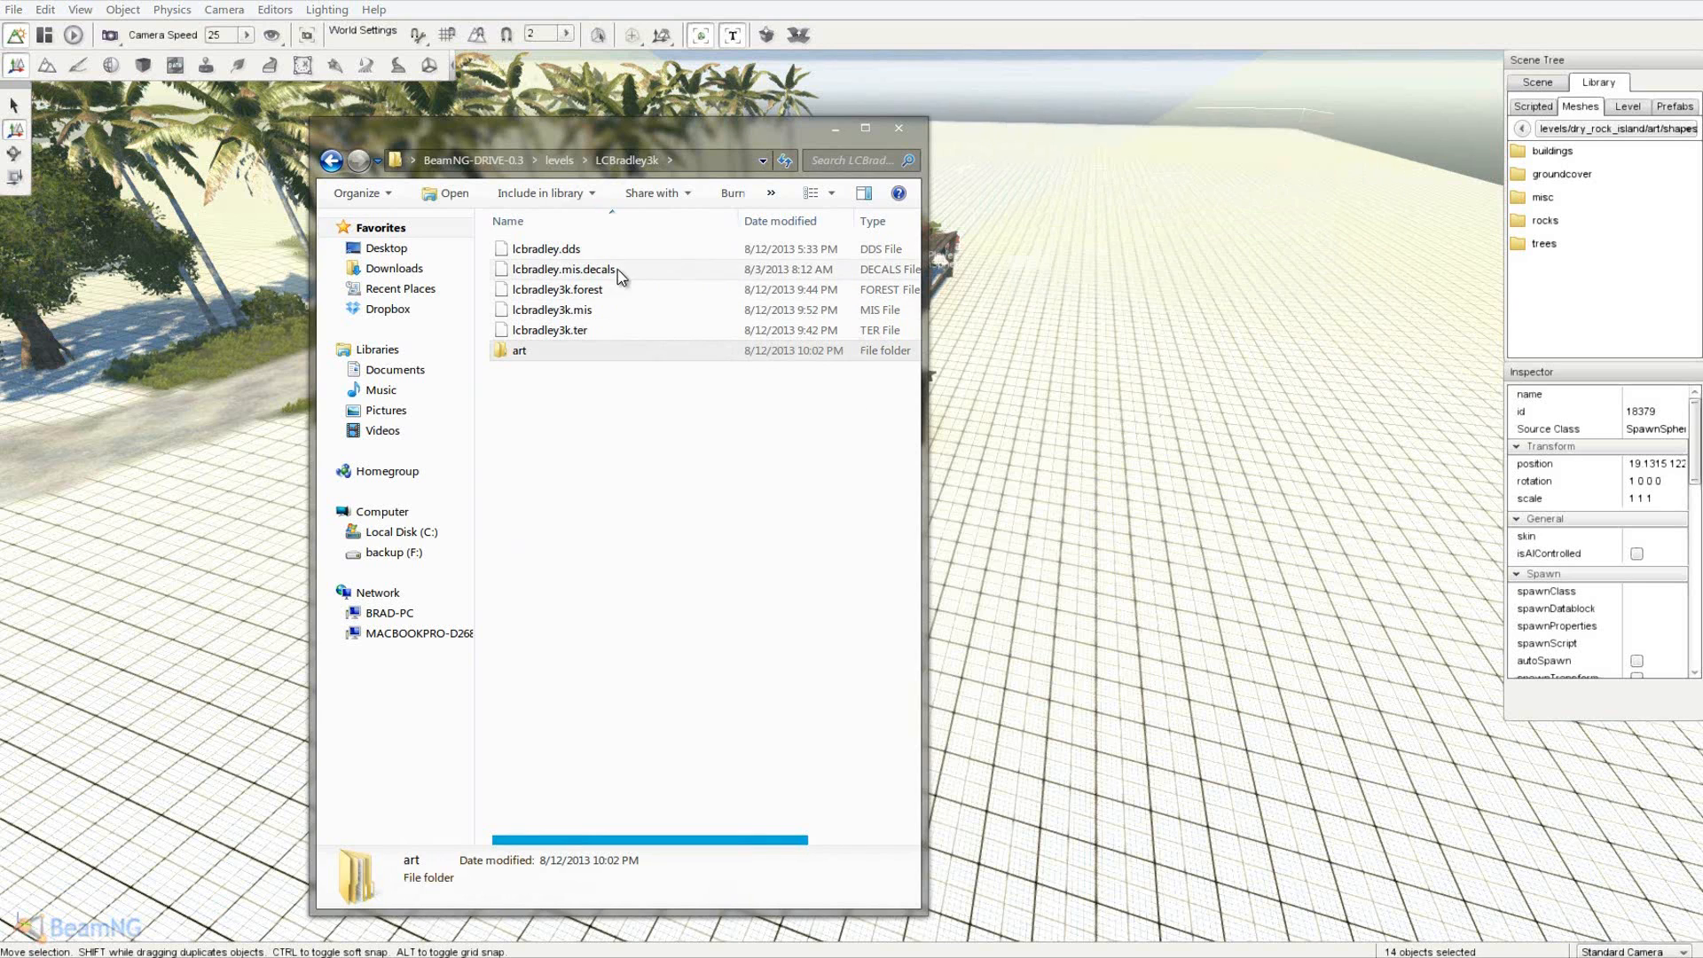
left_click(568, 159)
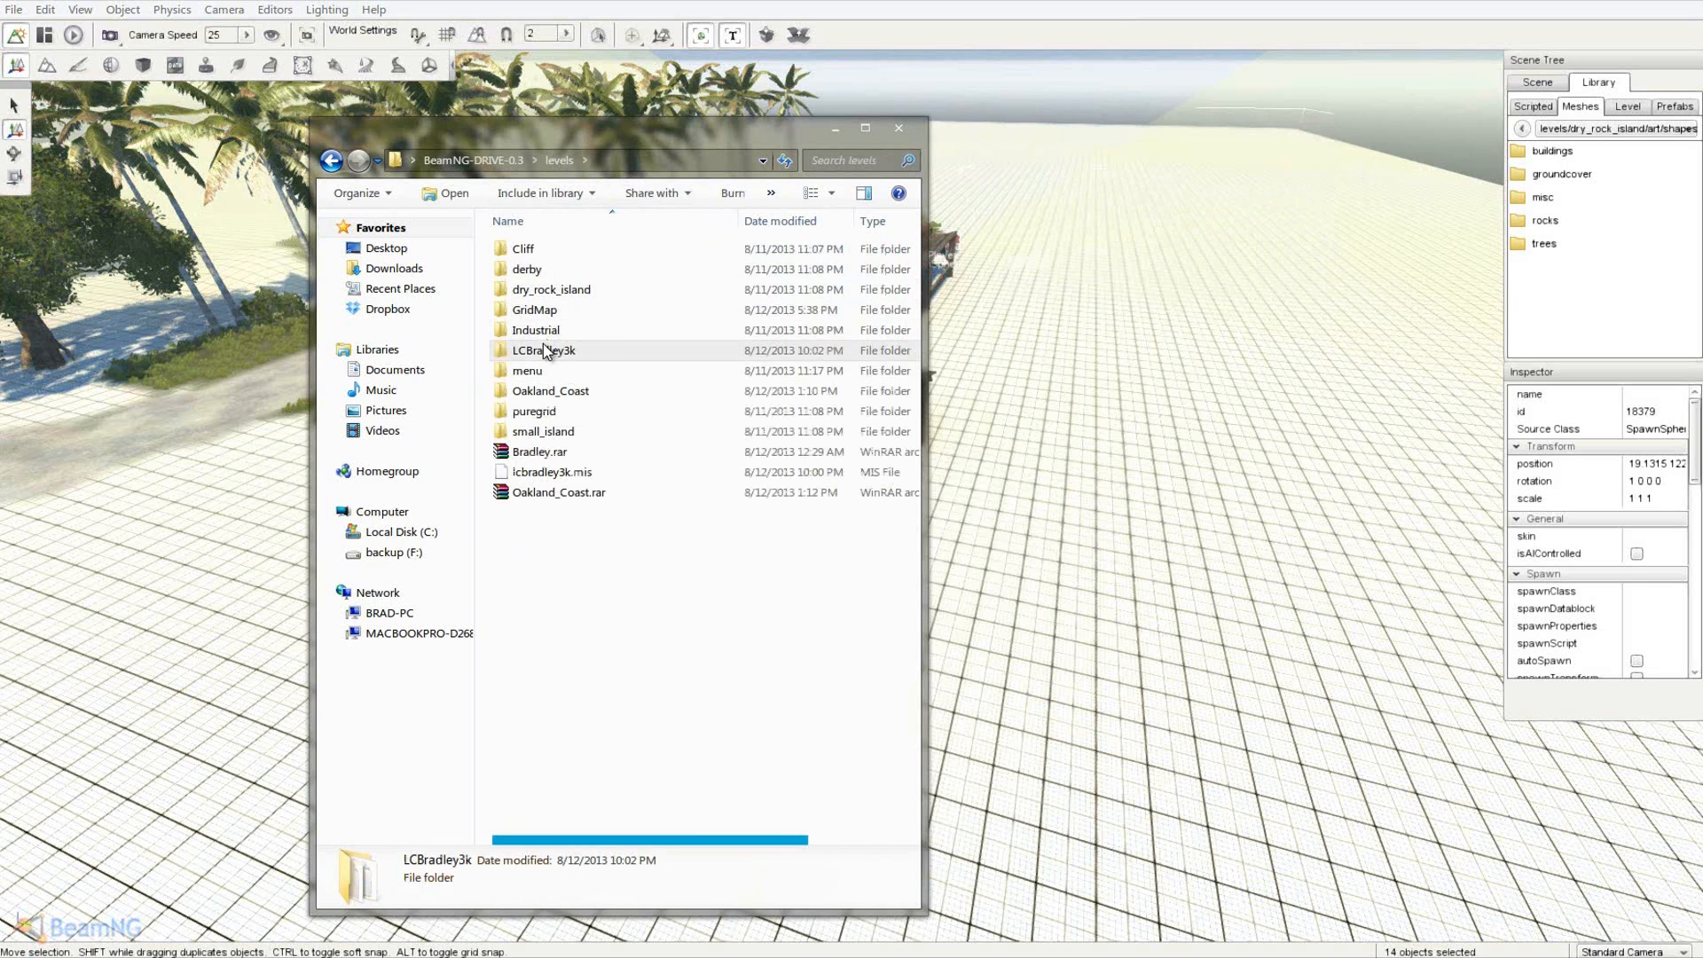
double_click(543, 343)
double_click(541, 250)
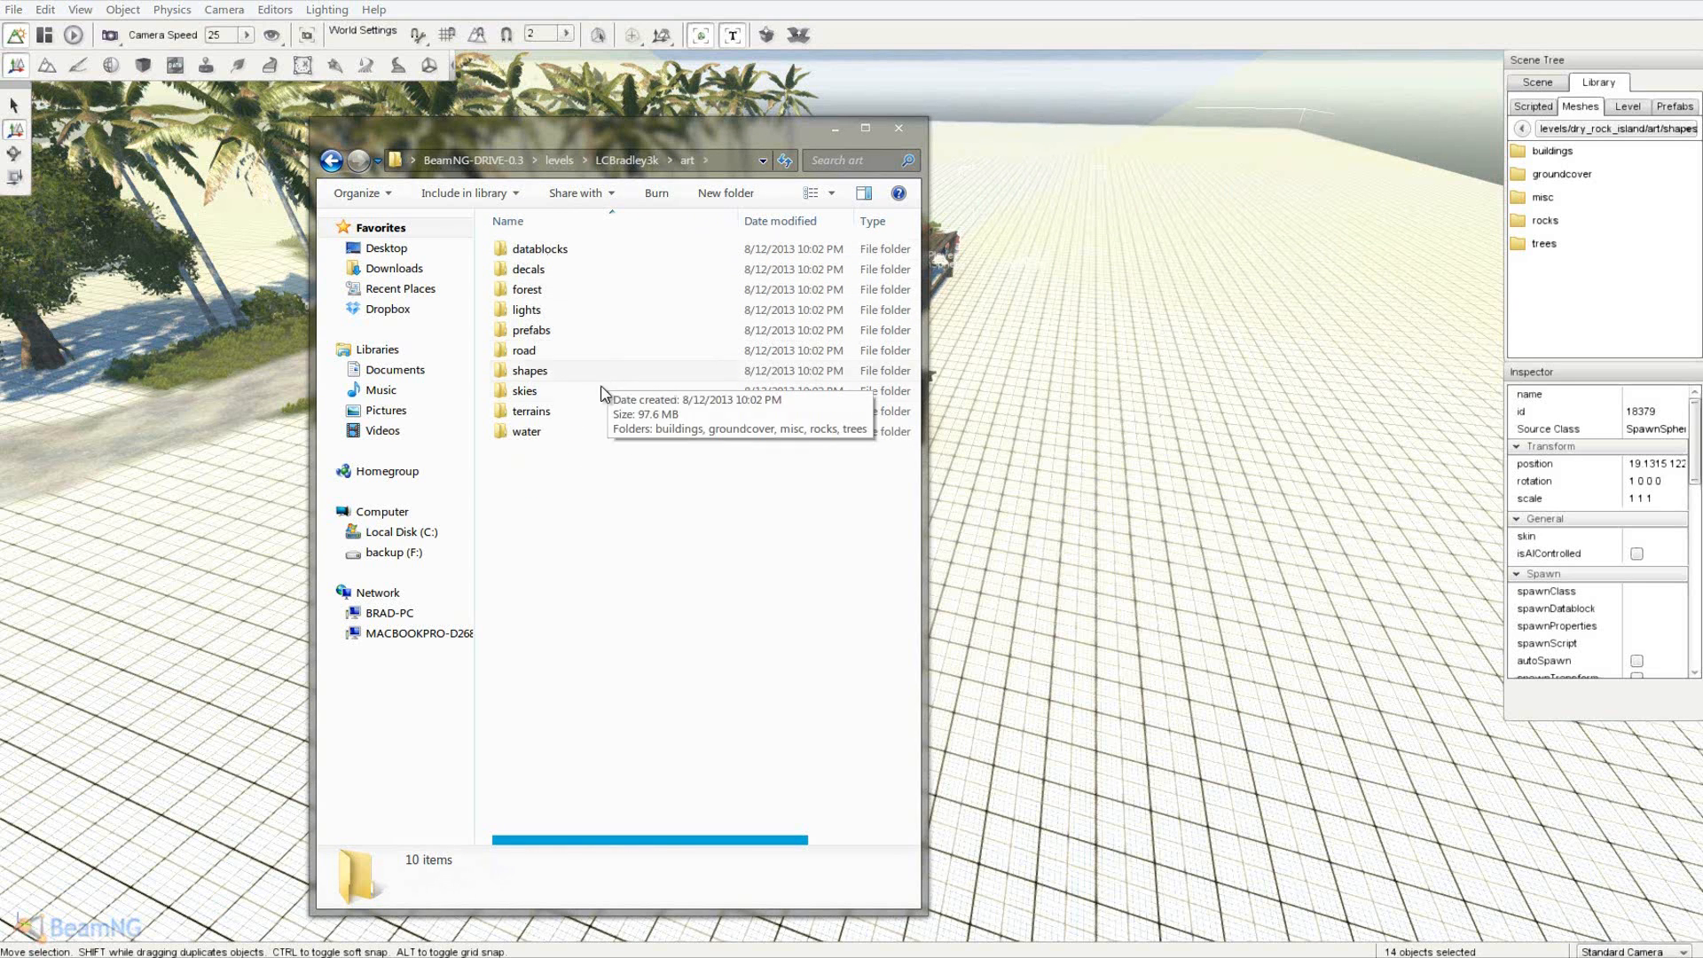
double_click(532, 371)
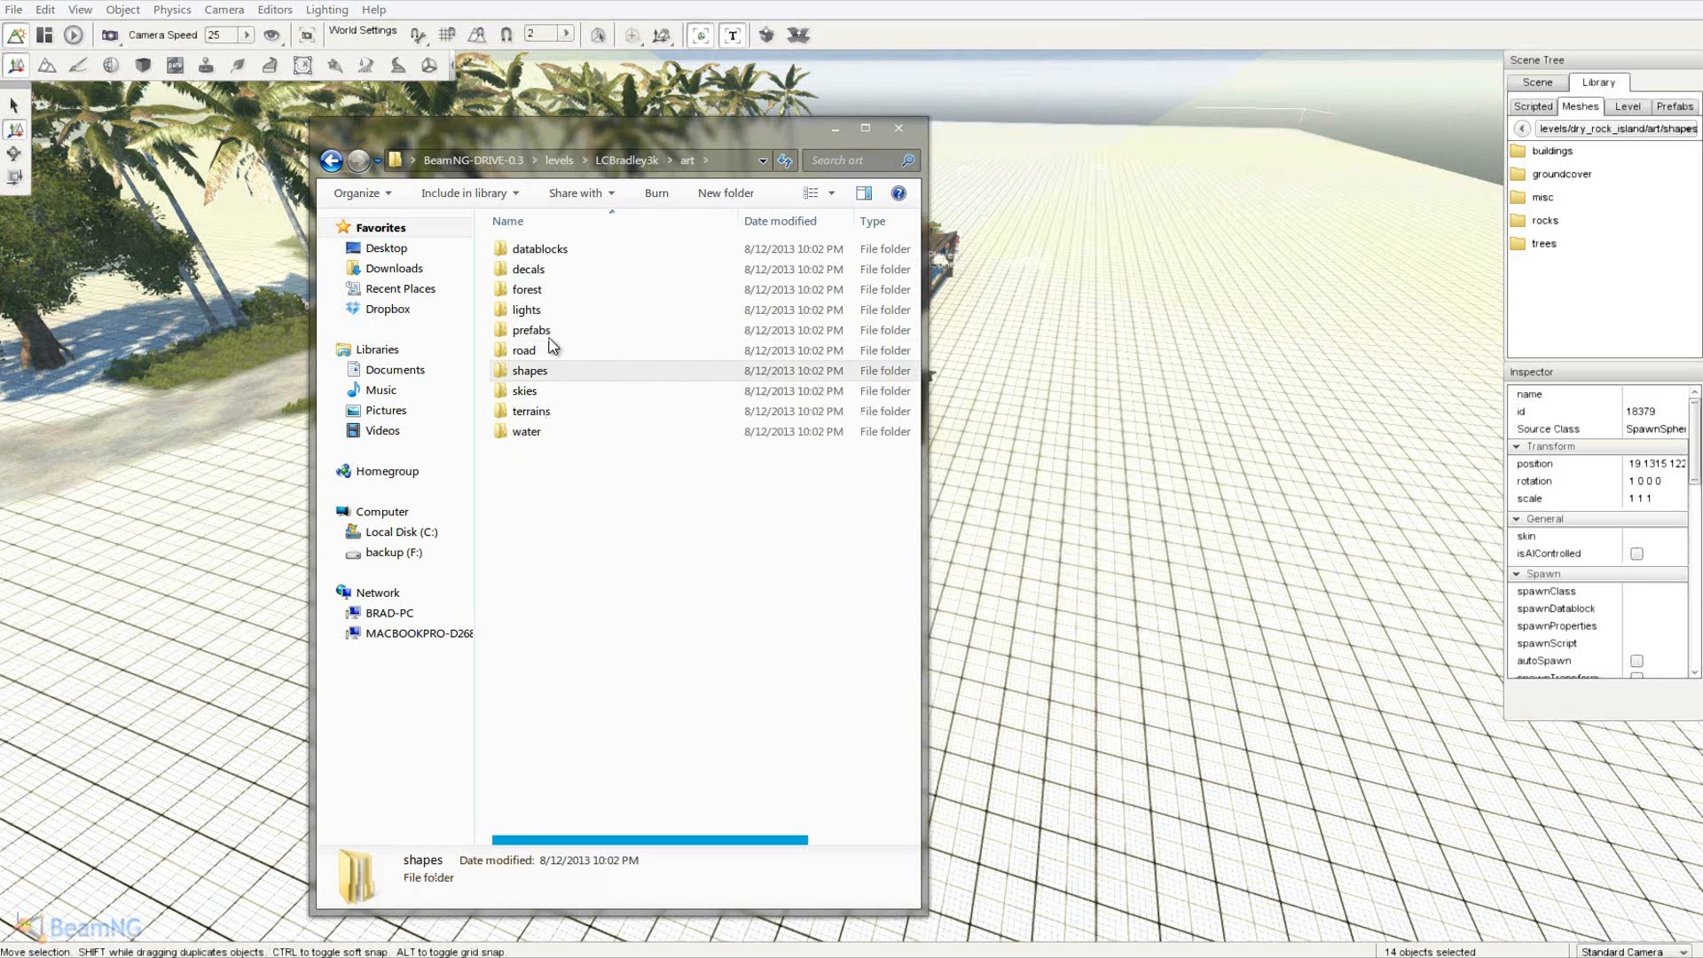
double_click(572, 253)
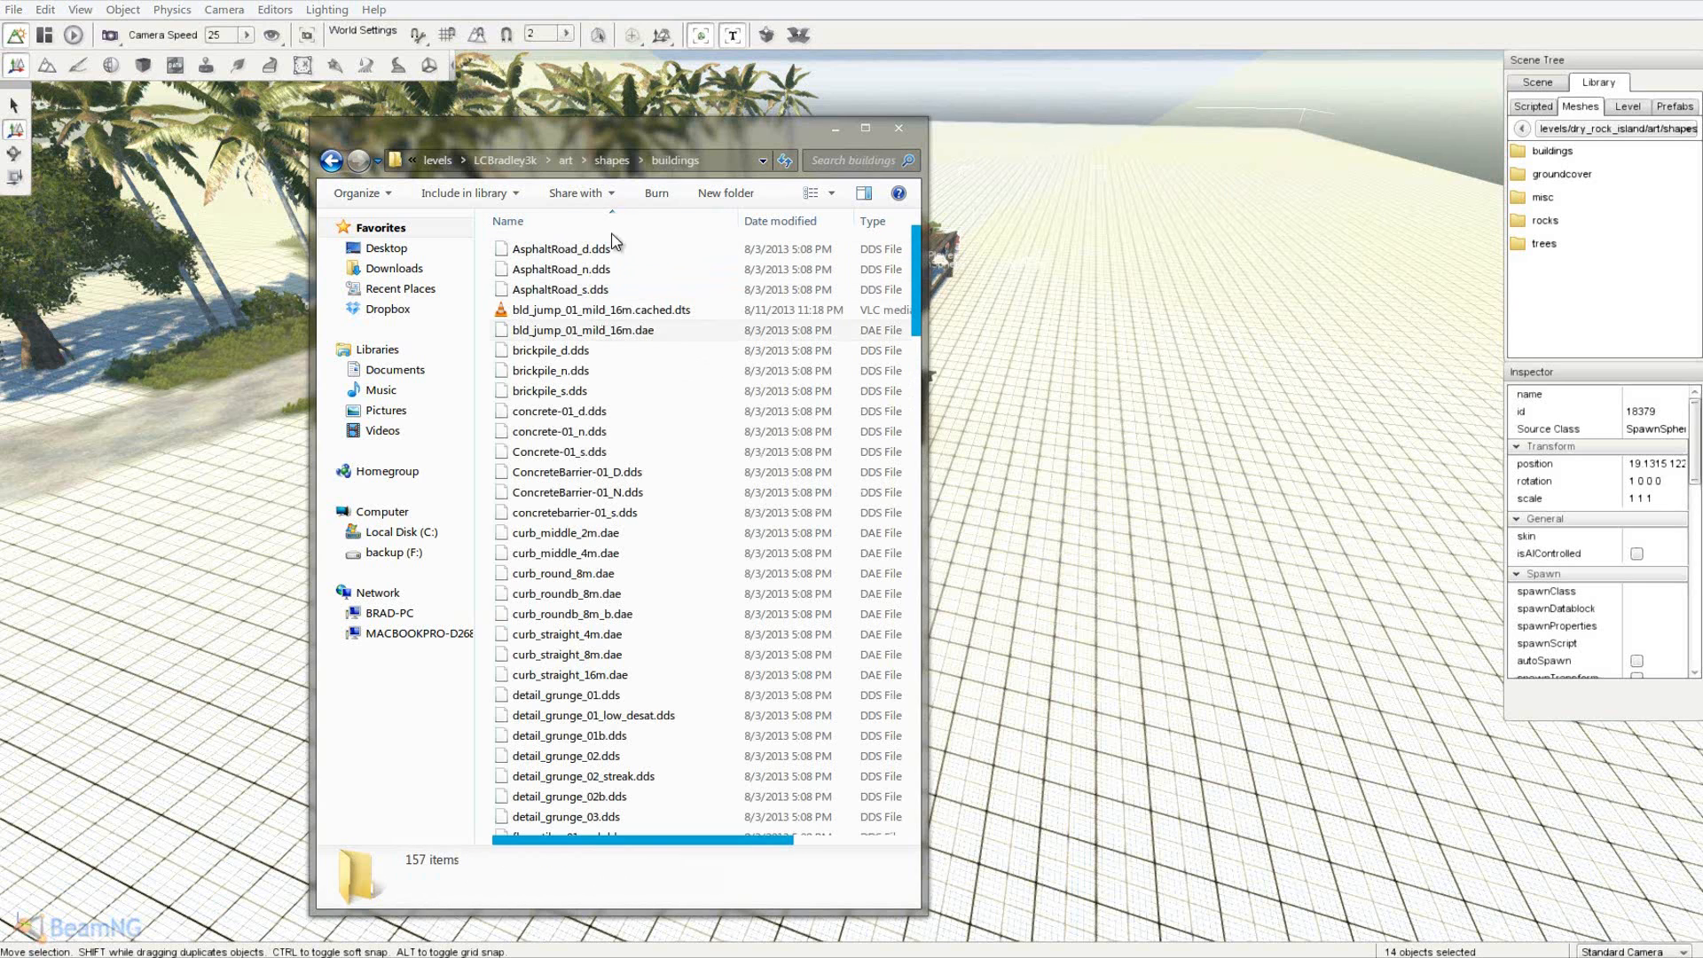
left_click(612, 162)
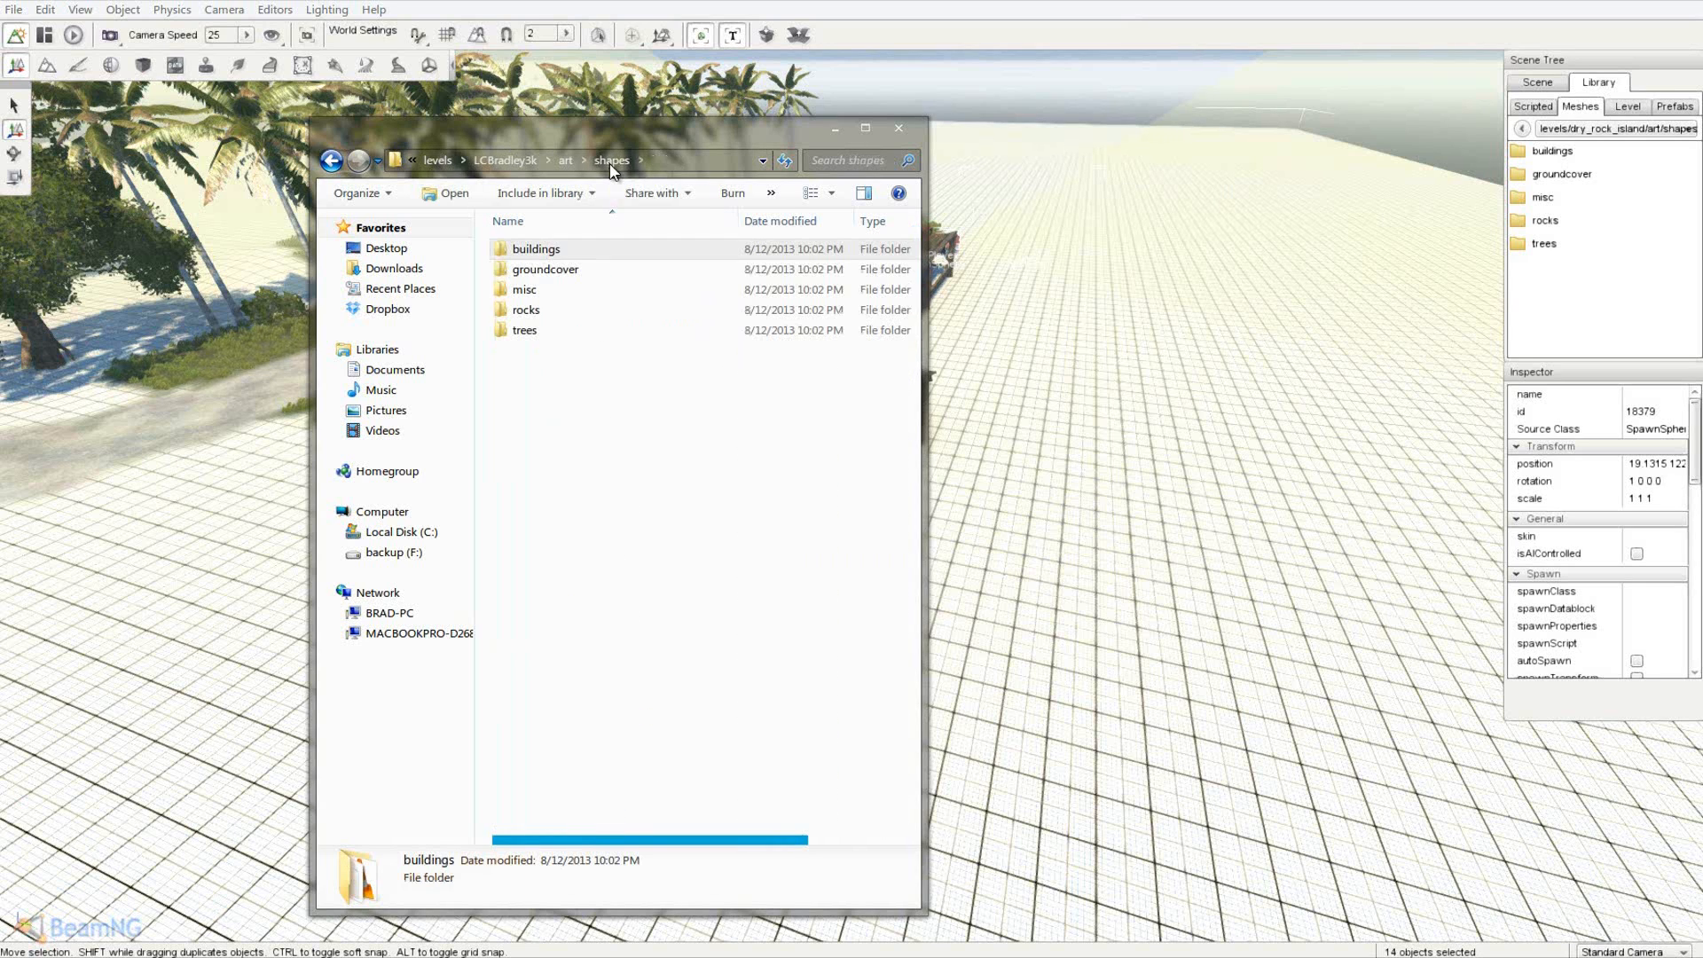
double_click(576, 286)
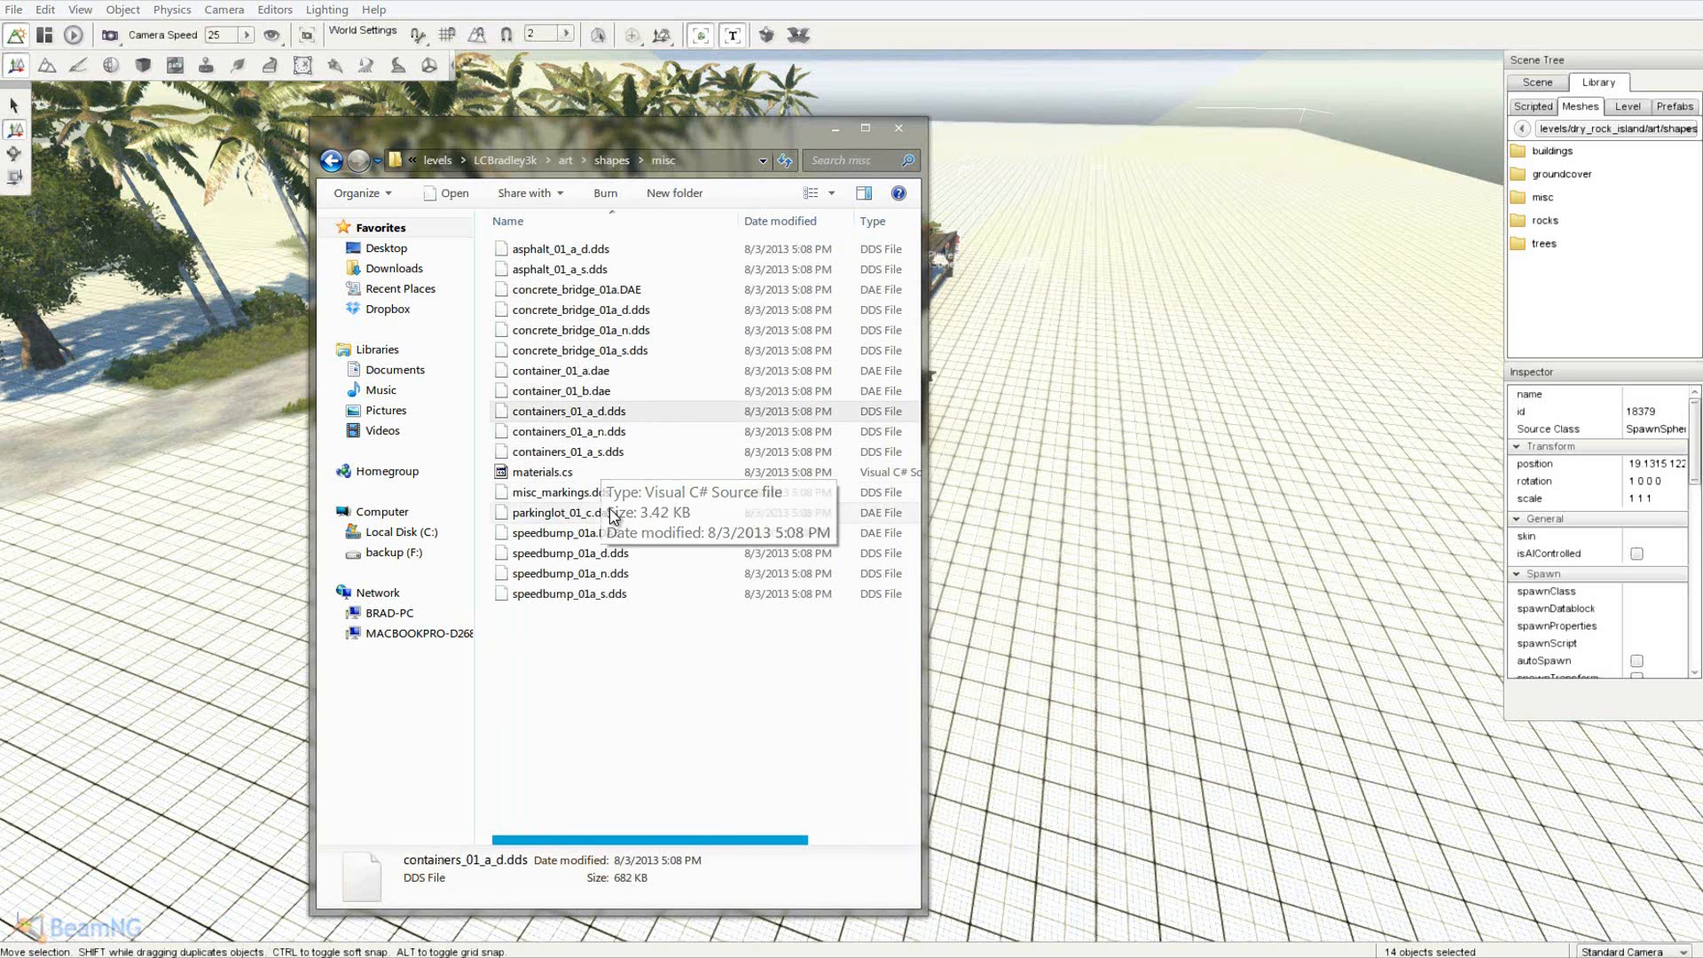
left_click(612, 289)
left_click(525, 251)
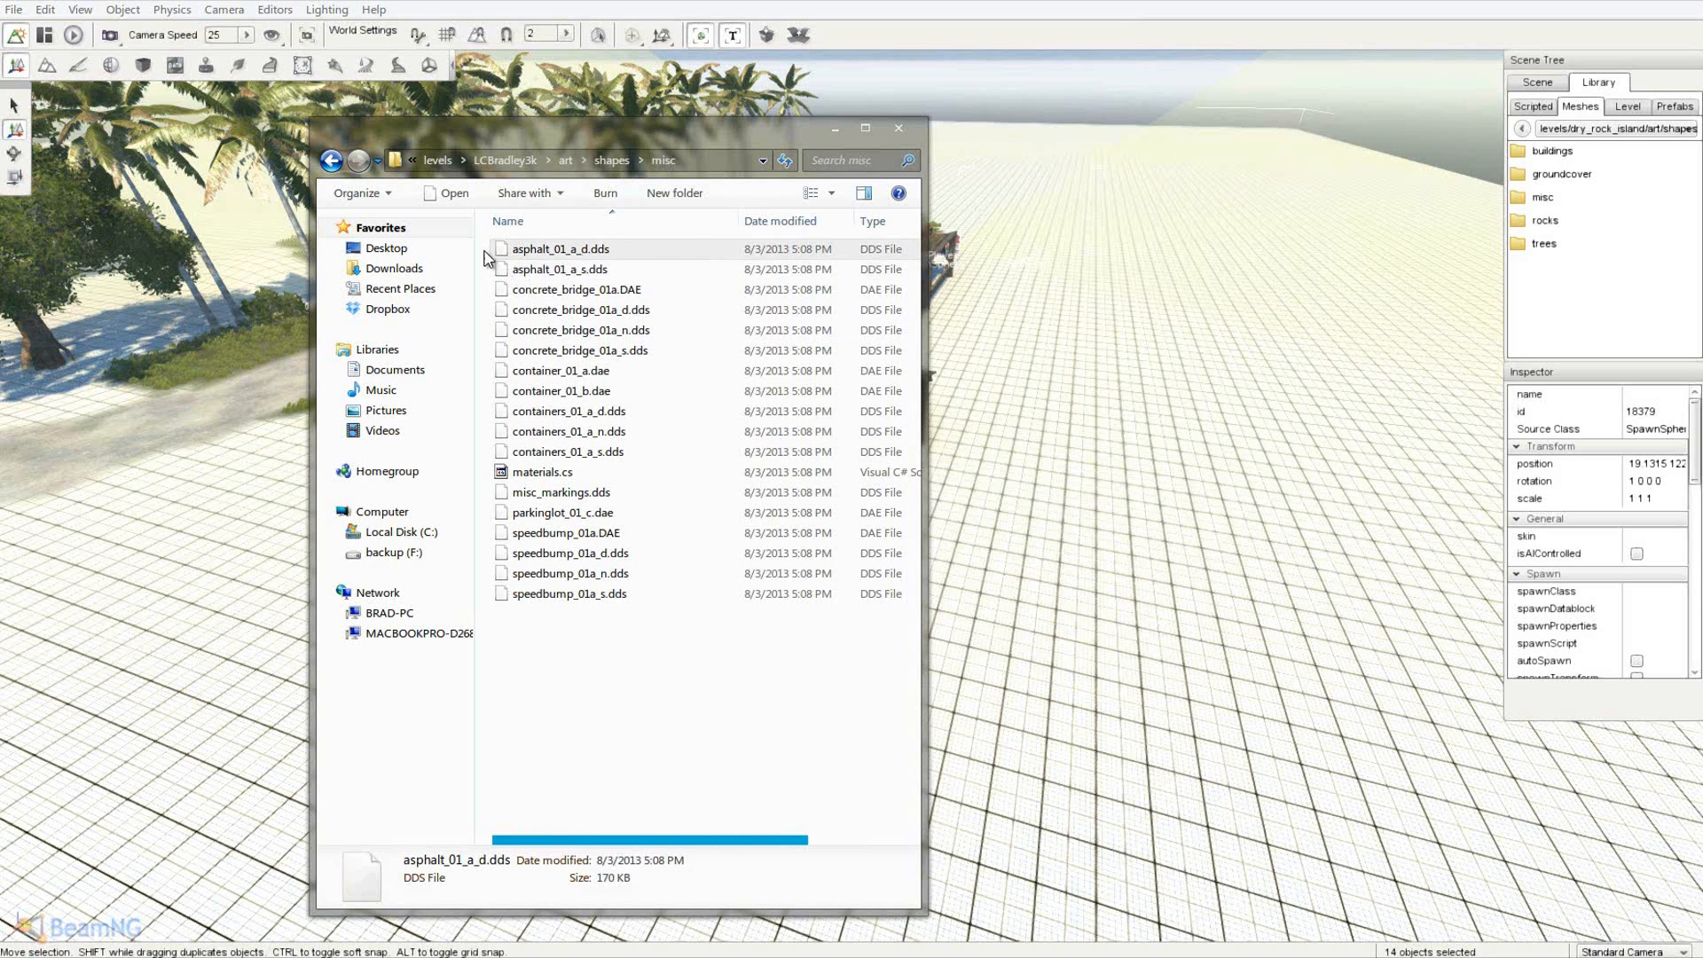
left_click_drag(480, 249, 689, 631)
left_click(689, 631)
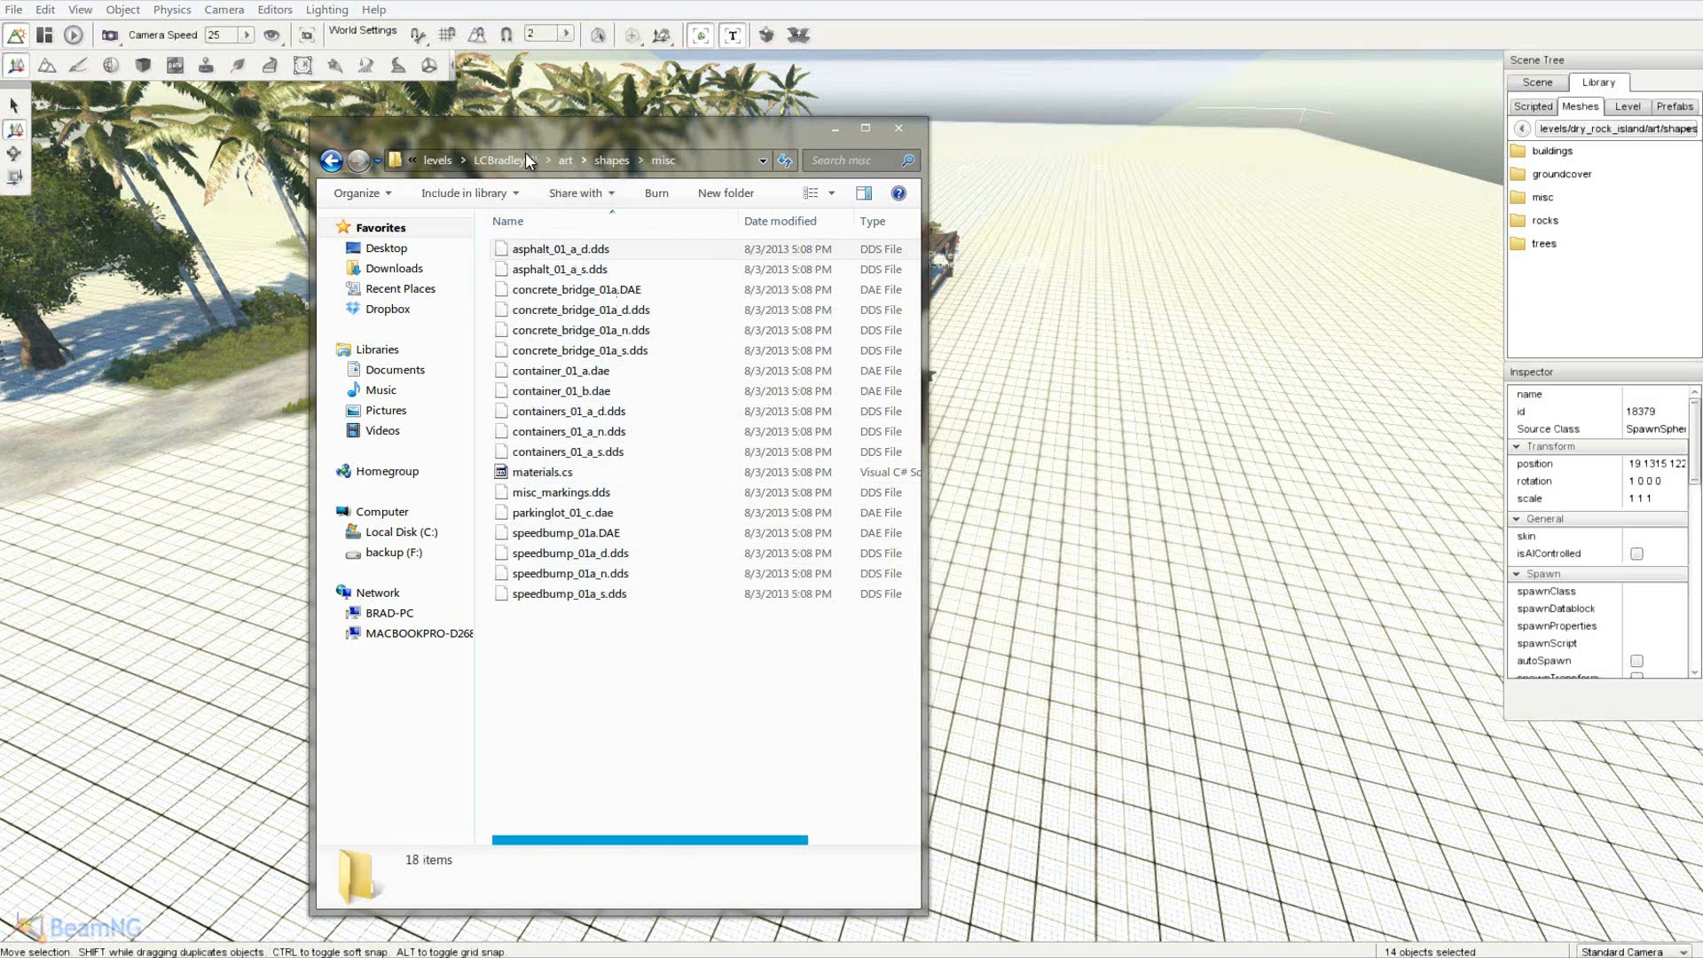
- Inspect small_island's art\shapes\misc files like misc_markings.dds and speedbump_01a.DAE, then return to levels
left_click(438, 160)
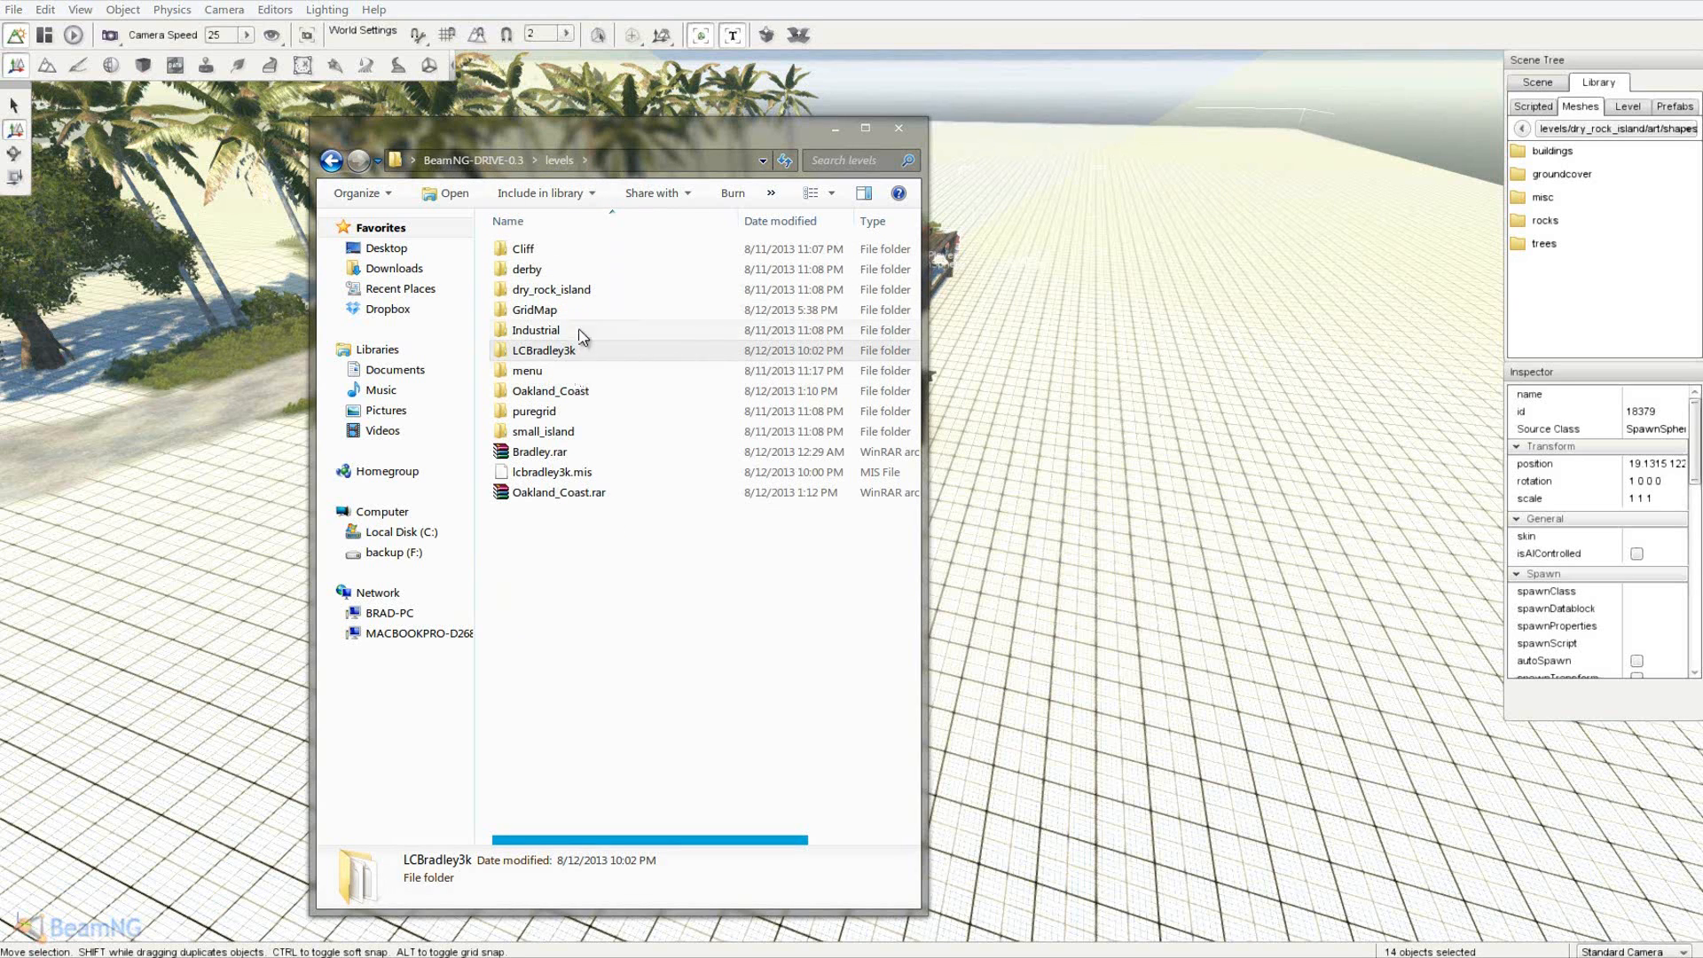
double_click(575, 433)
double_click(587, 249)
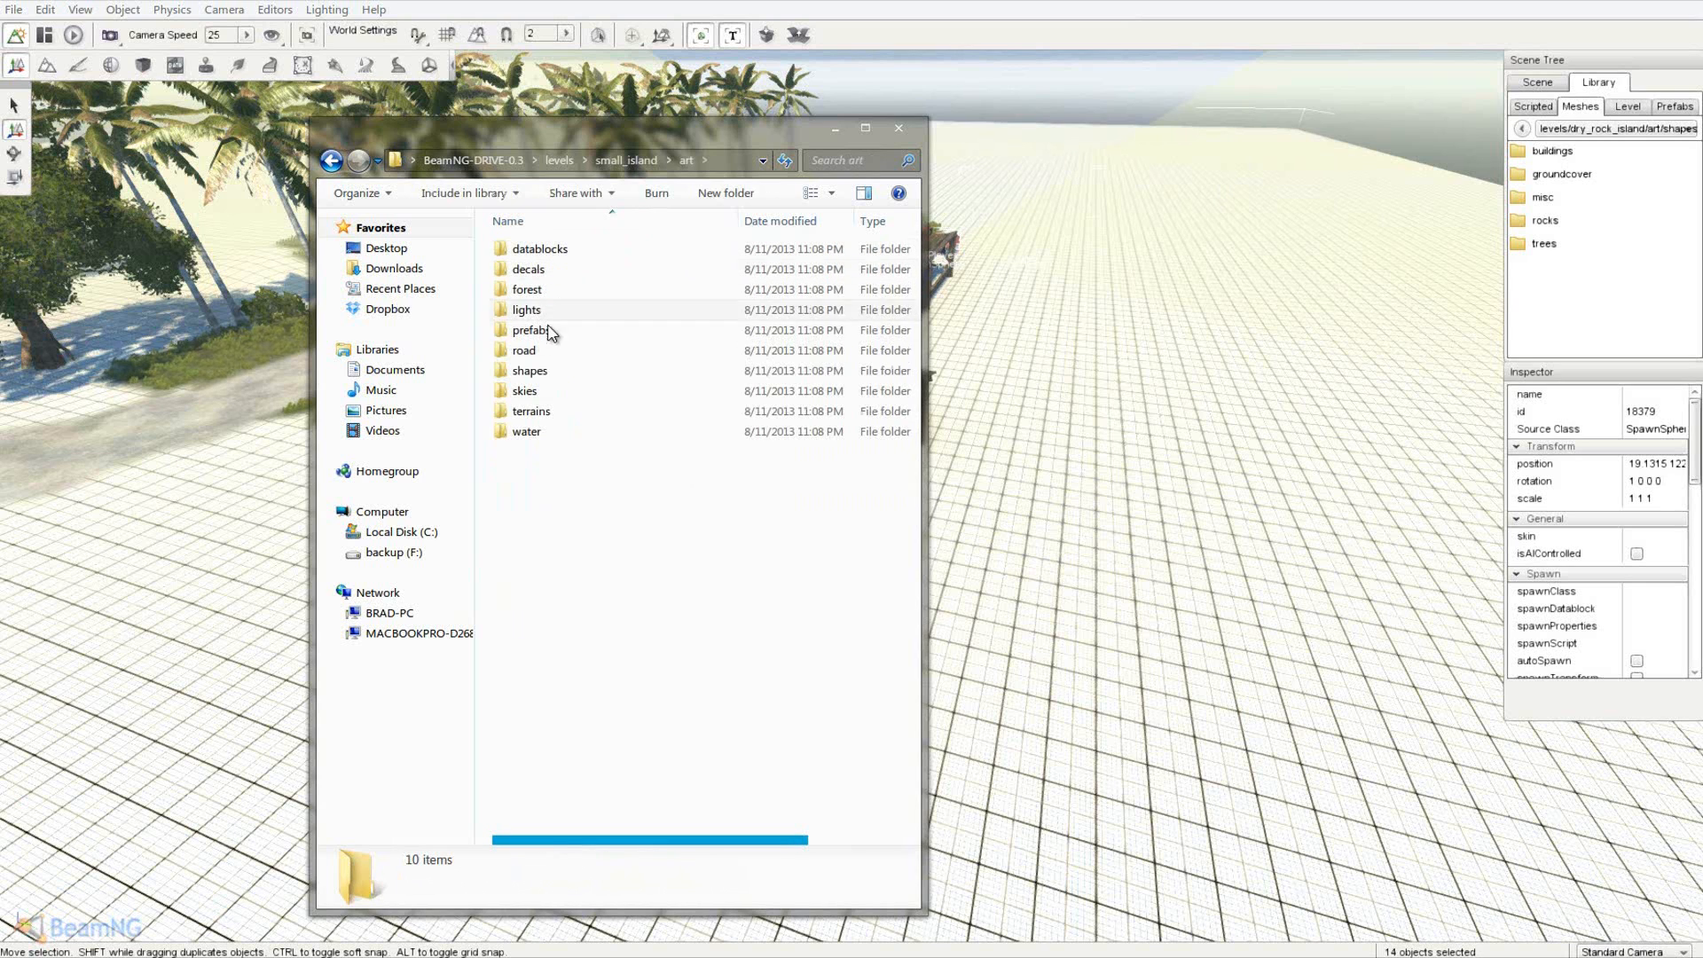
double_click(532, 373)
double_click(544, 289)
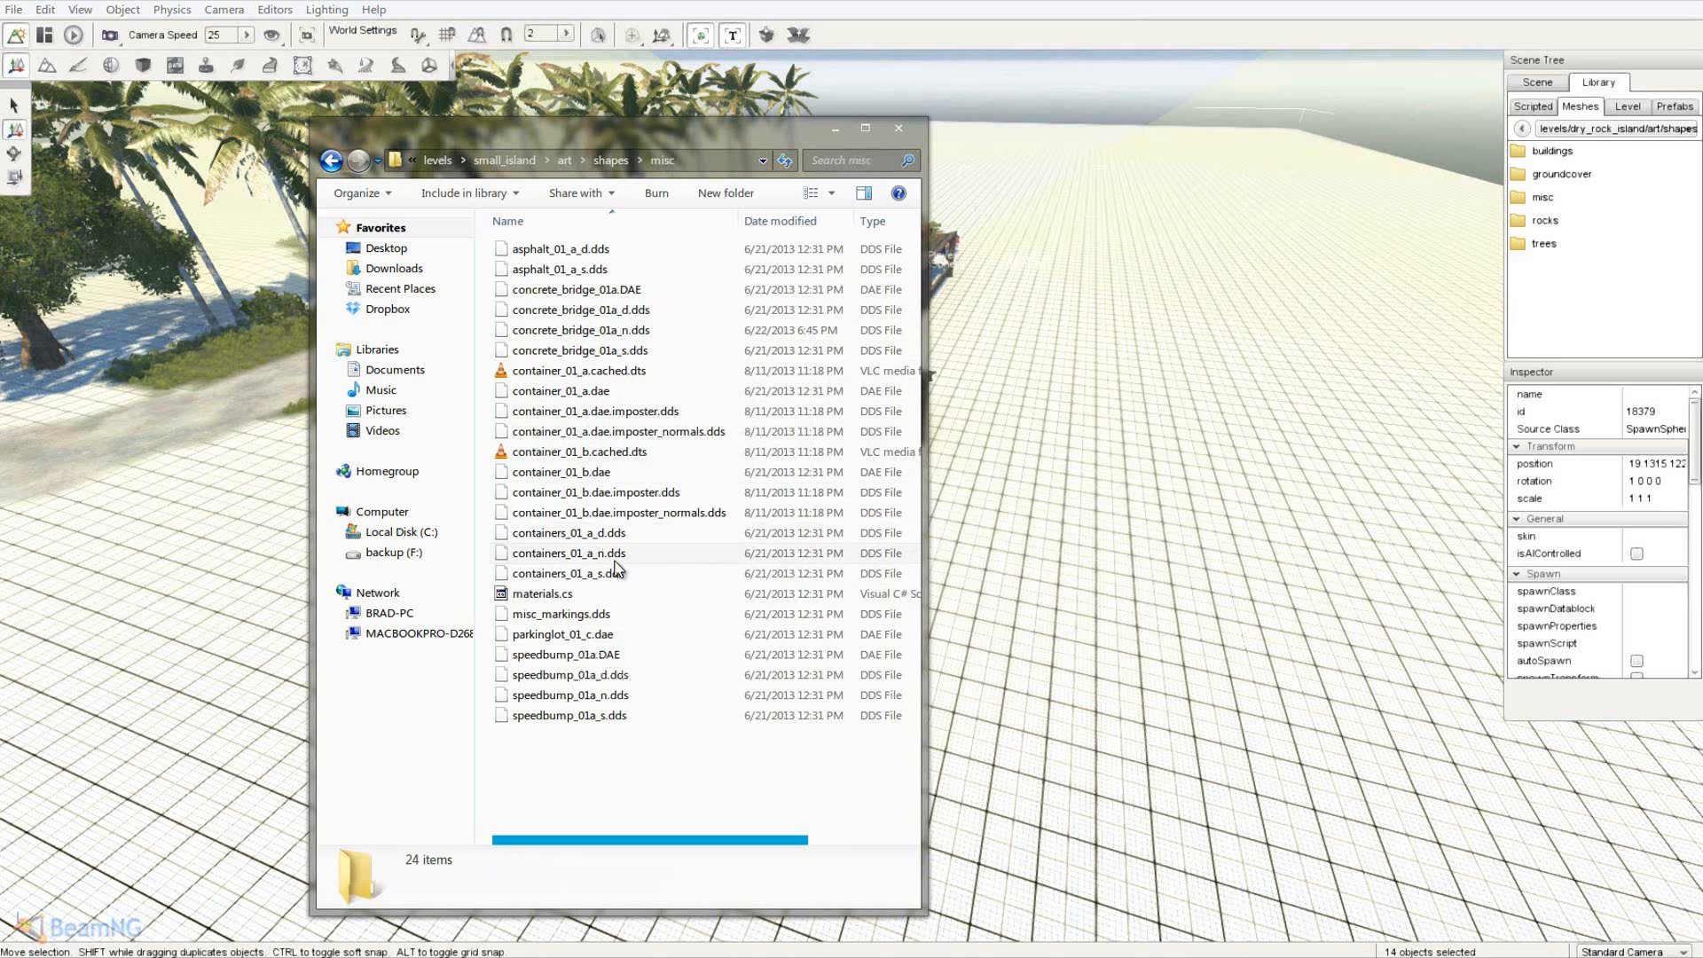
left_click(609, 621)
left_click(609, 637)
left_click(609, 654)
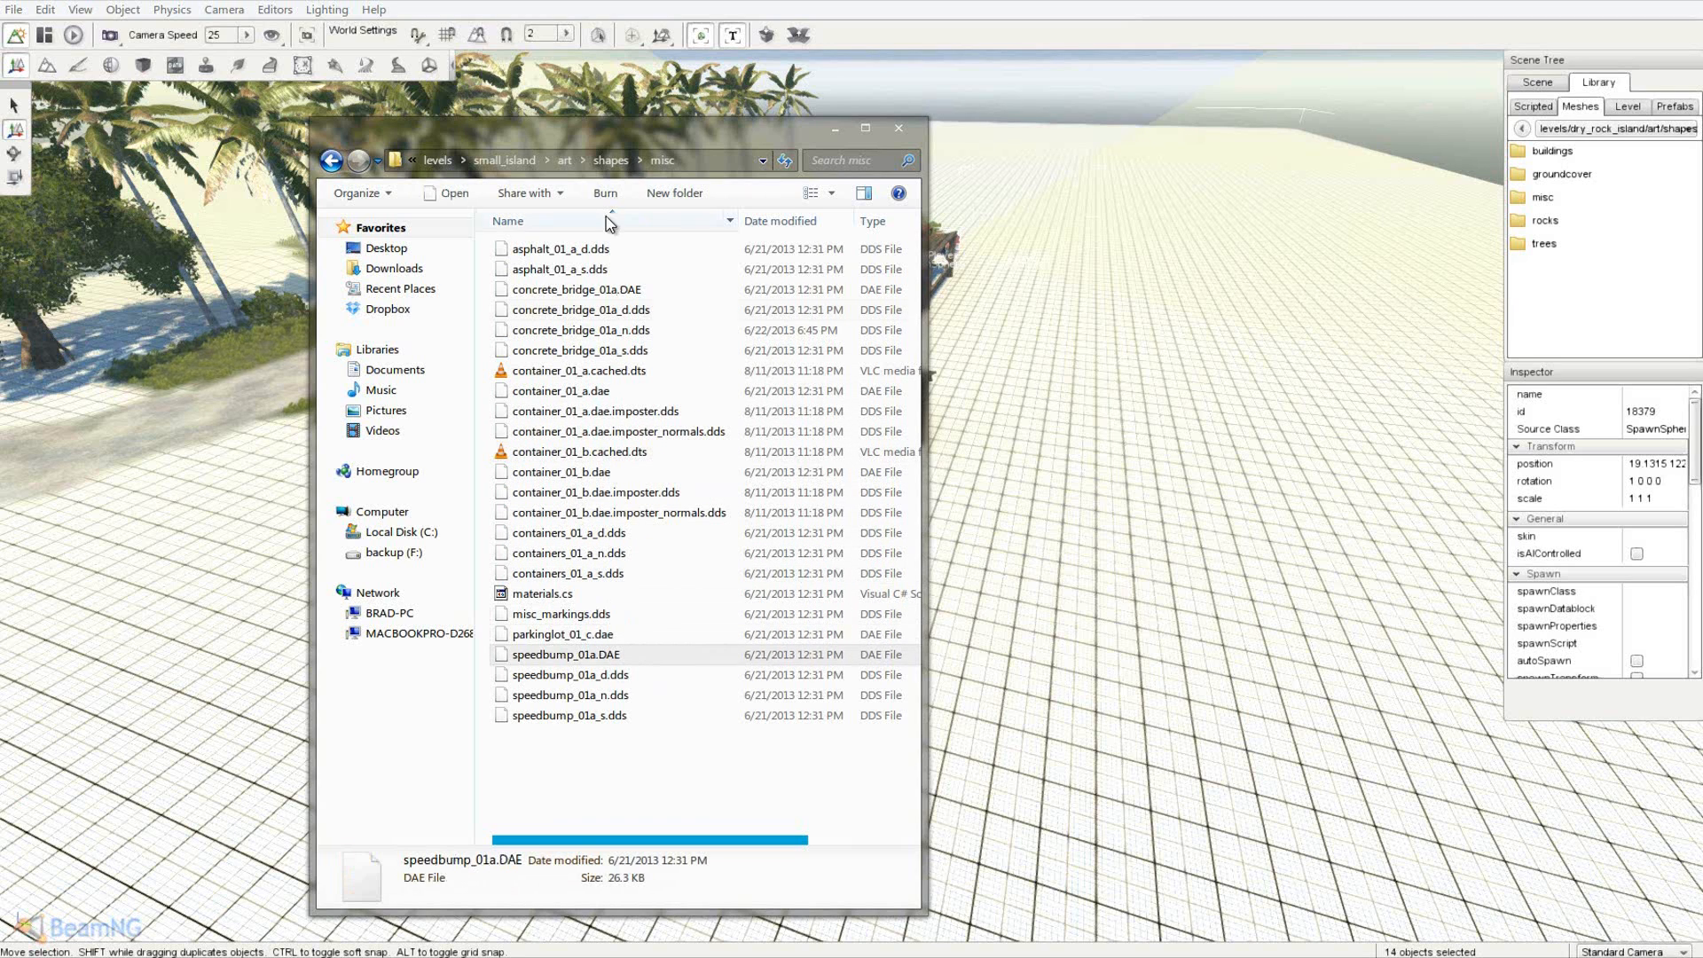
left_click(506, 160)
left_click(572, 163)
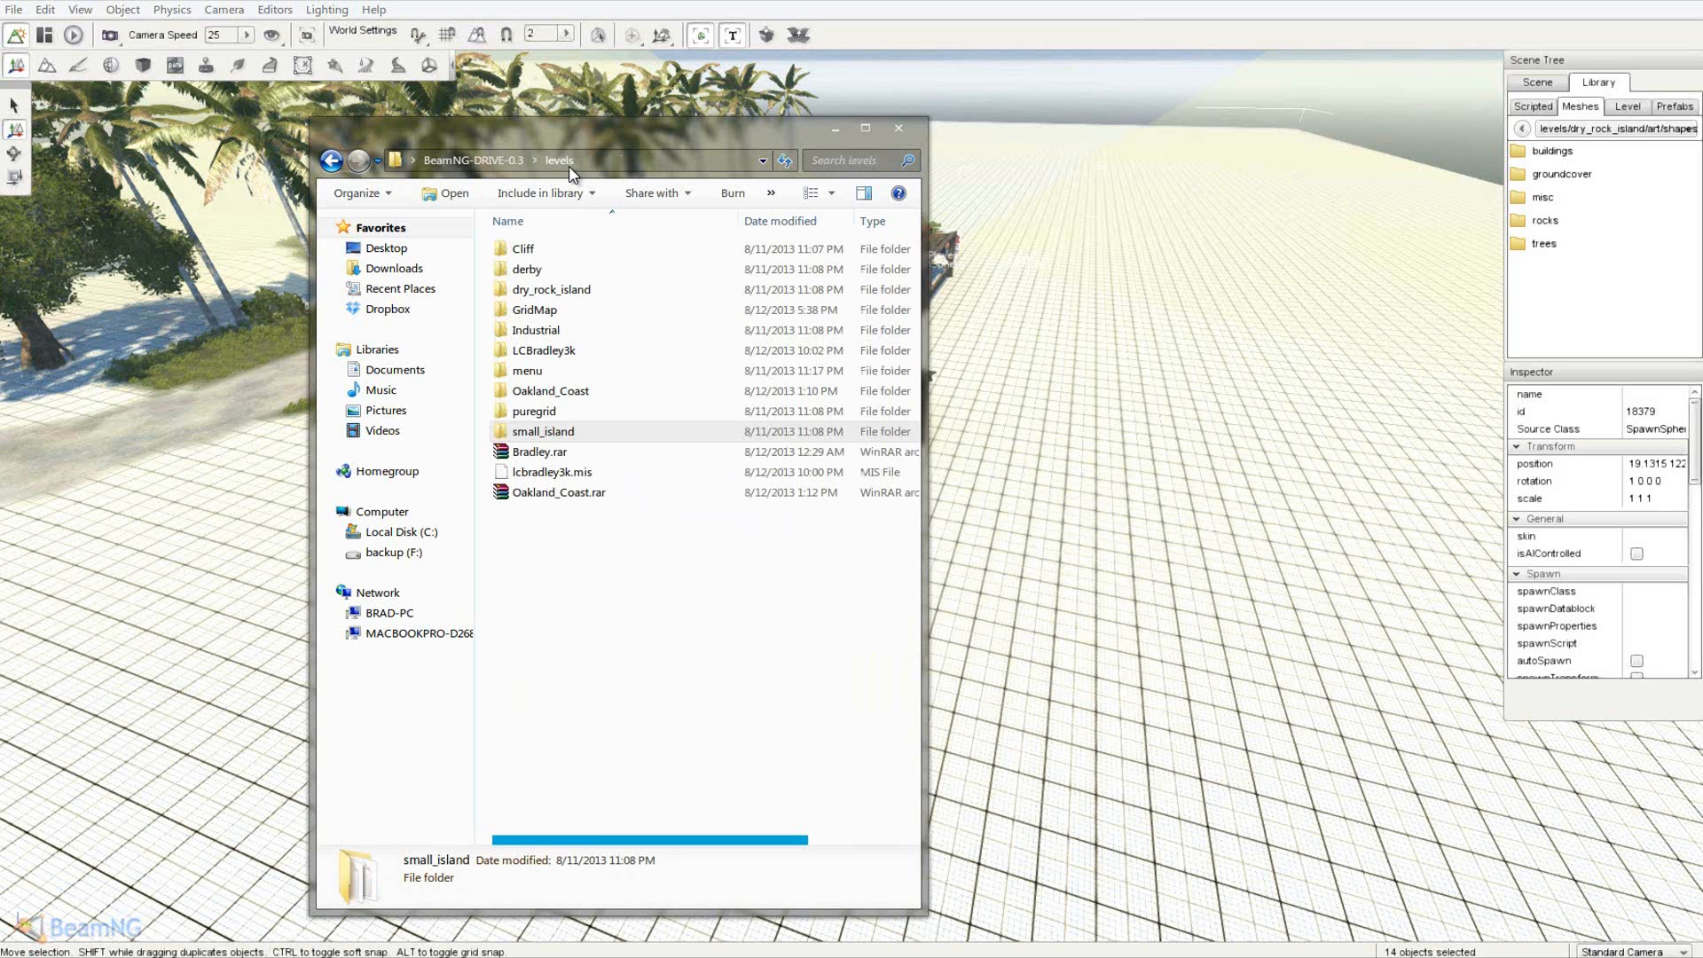
double_click(532, 270)
- Open derby\art\shapes\misc and copy its six RoadBarrier files
double_click(561, 251)
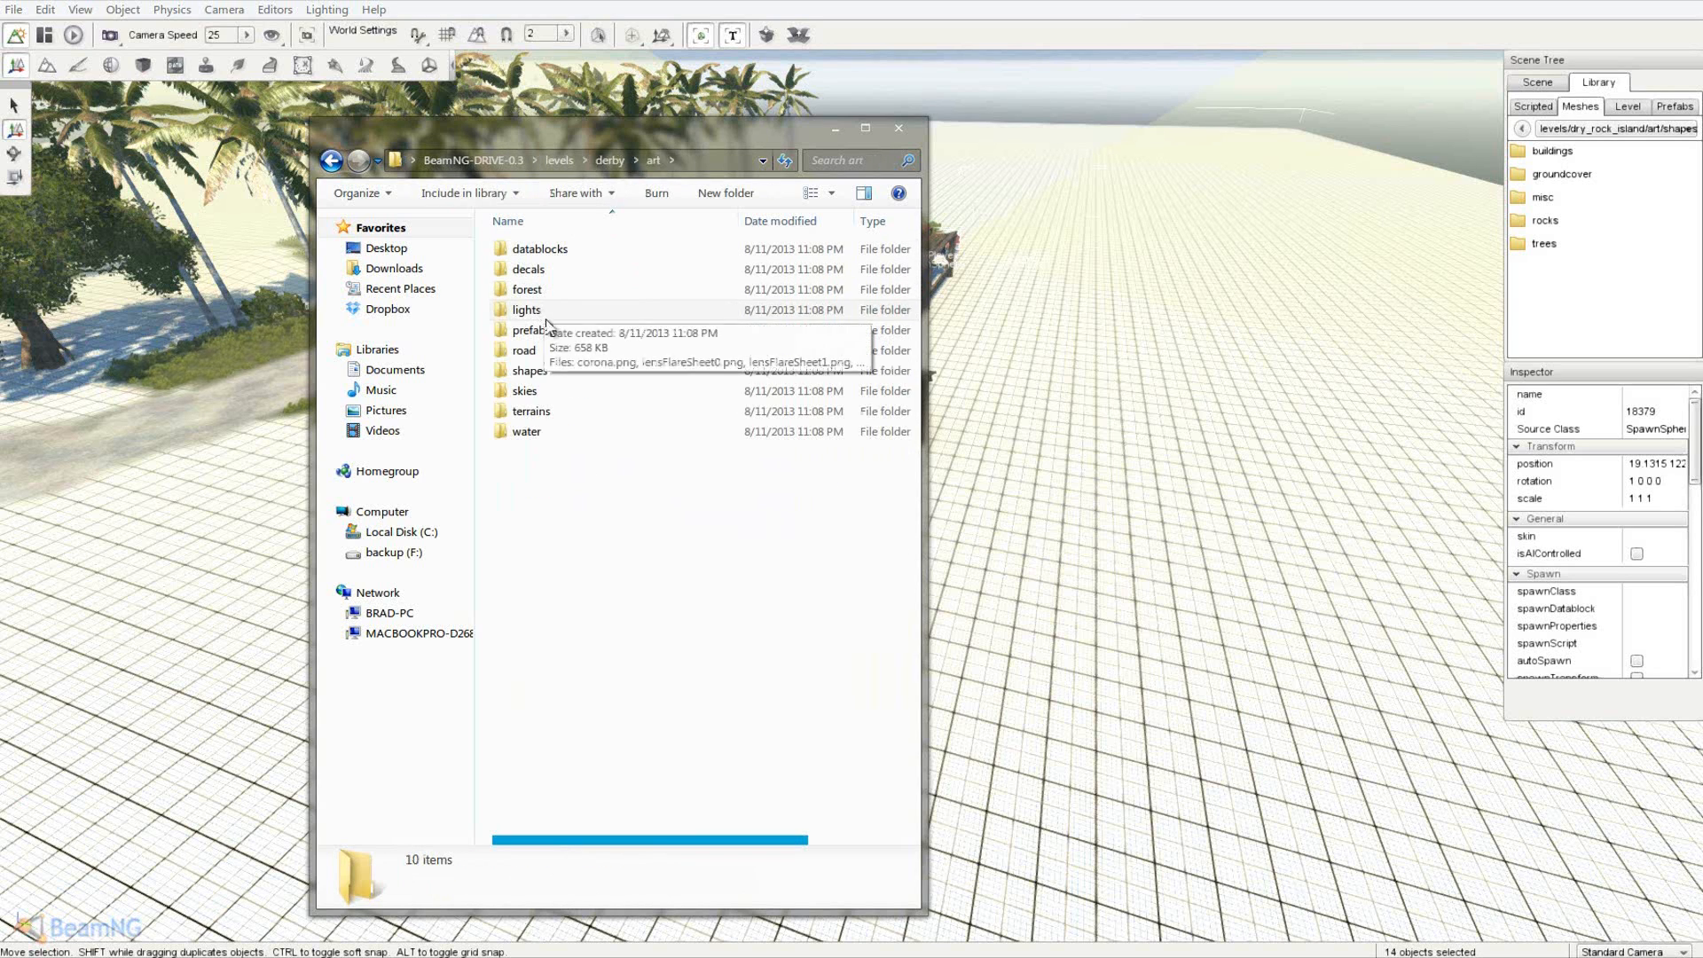
double_click(544, 371)
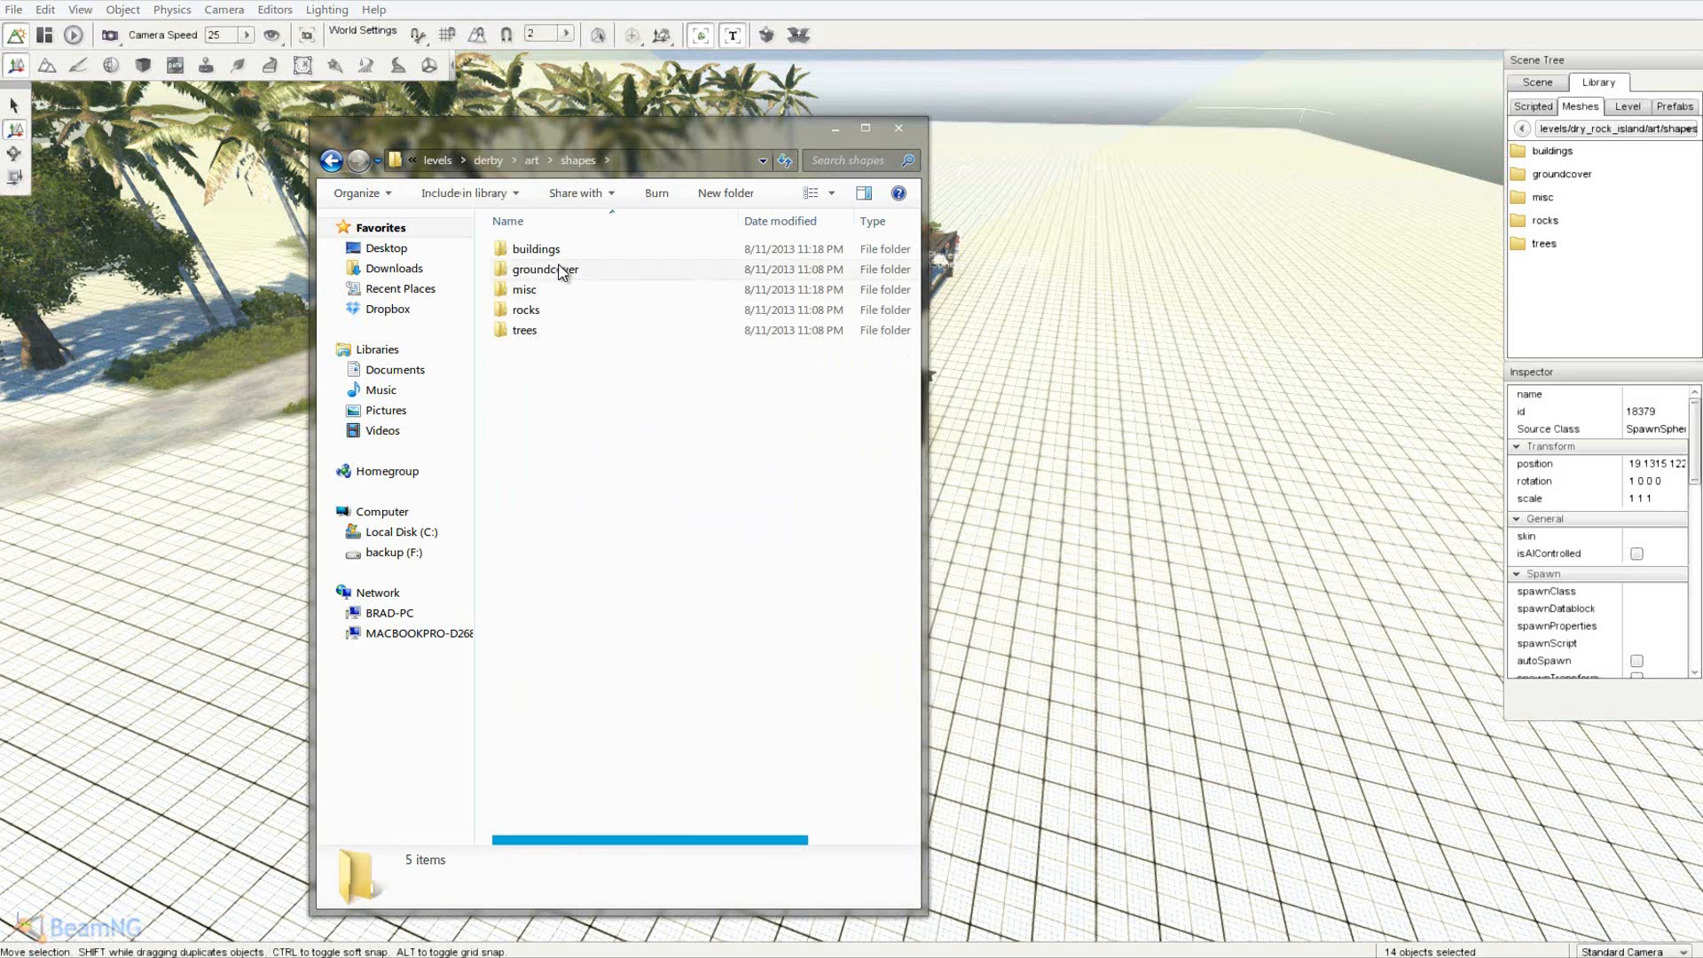
double_click(552, 293)
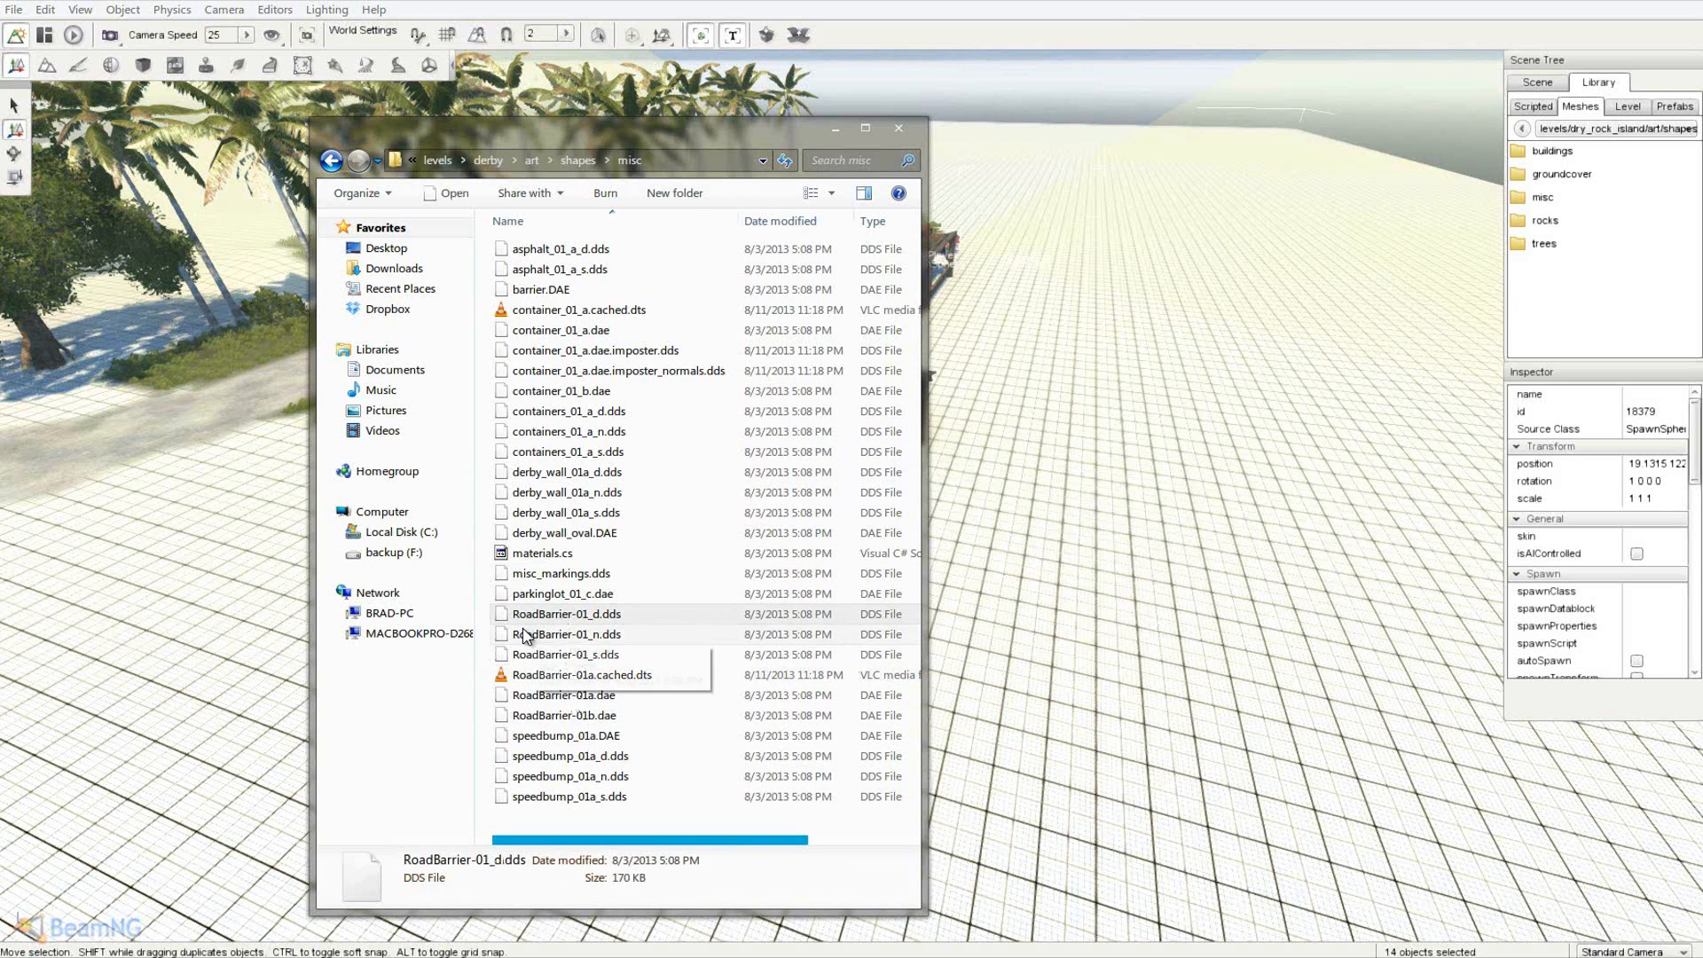
mouse_move(661, 696)
left_mouse_down()
mouse_move(673, 732)
mouse_move(661, 709)
left_mouse_up()
right_click(578, 621)
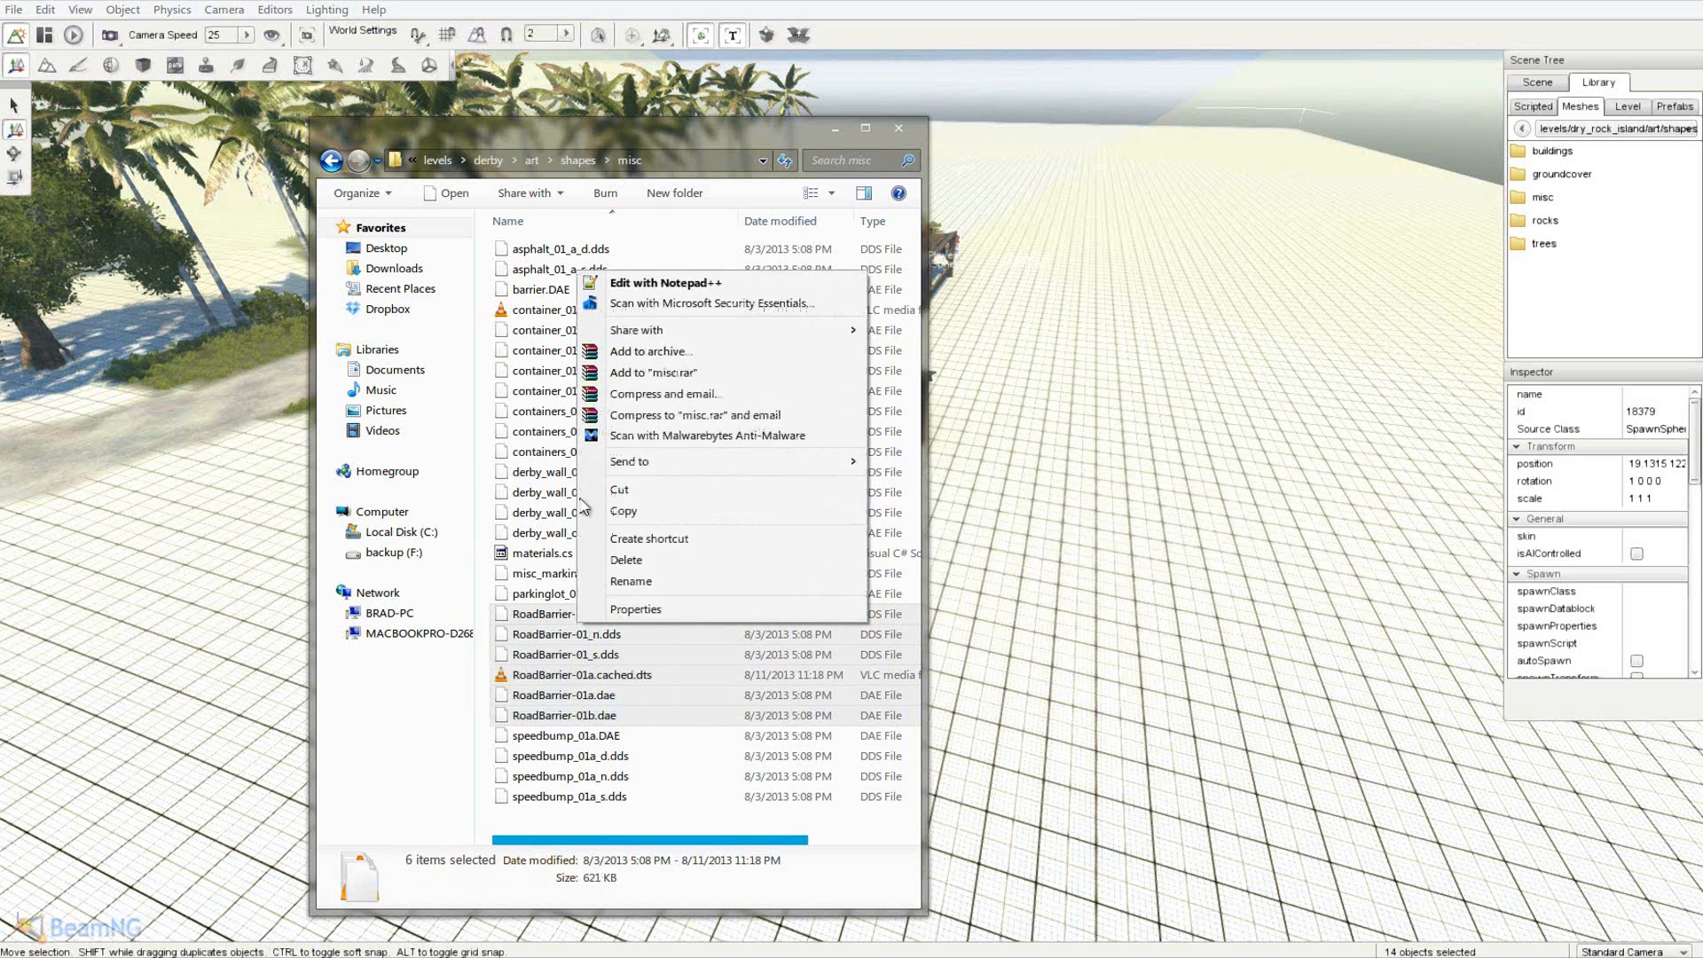
left_click(626, 512)
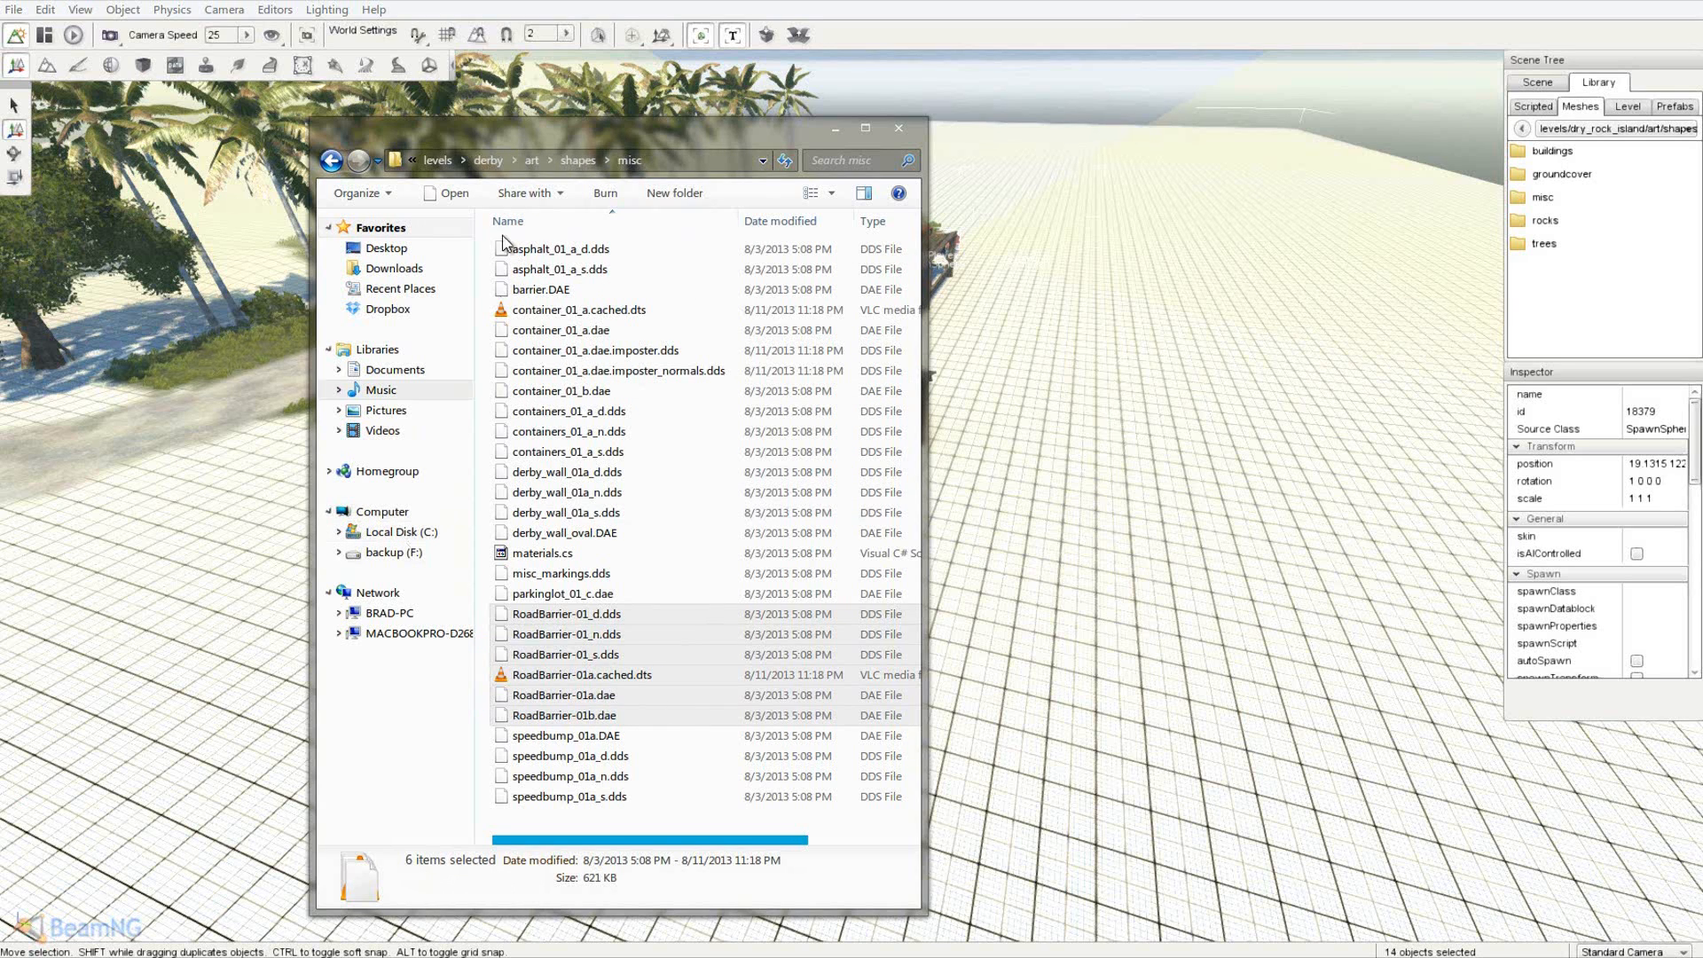
left_click(448, 160)
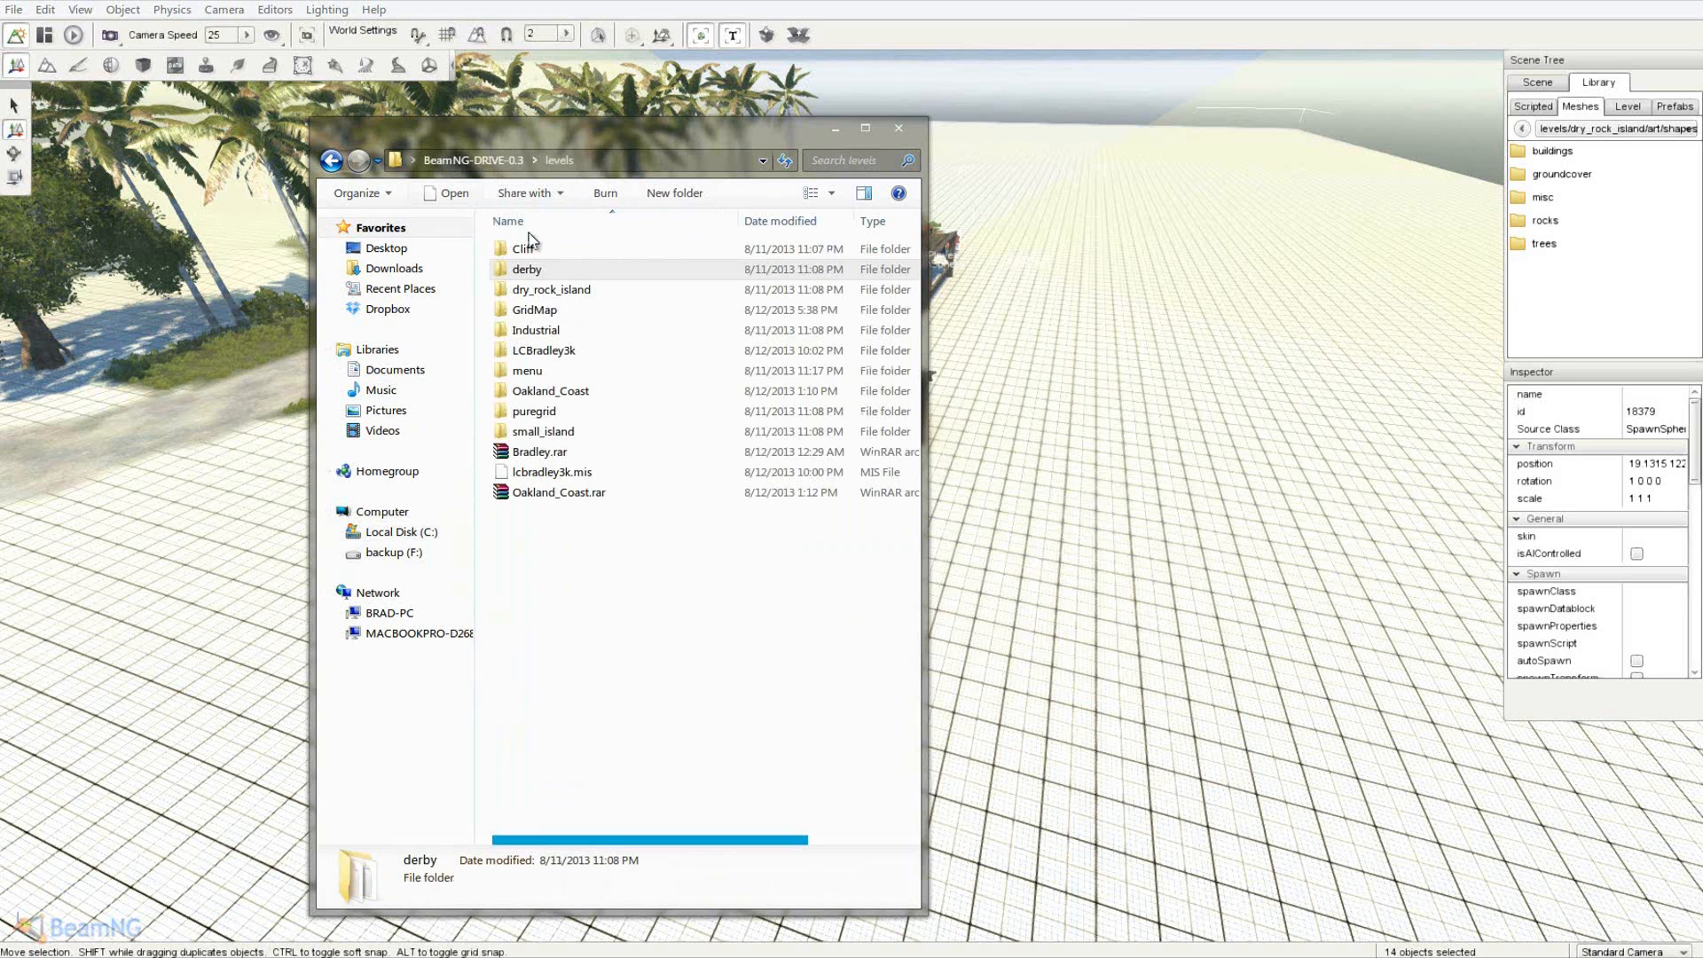
- Paste the RoadBarrier files into LCBradley3k\art\shapes\misc
double_click(544, 349)
double_click(545, 249)
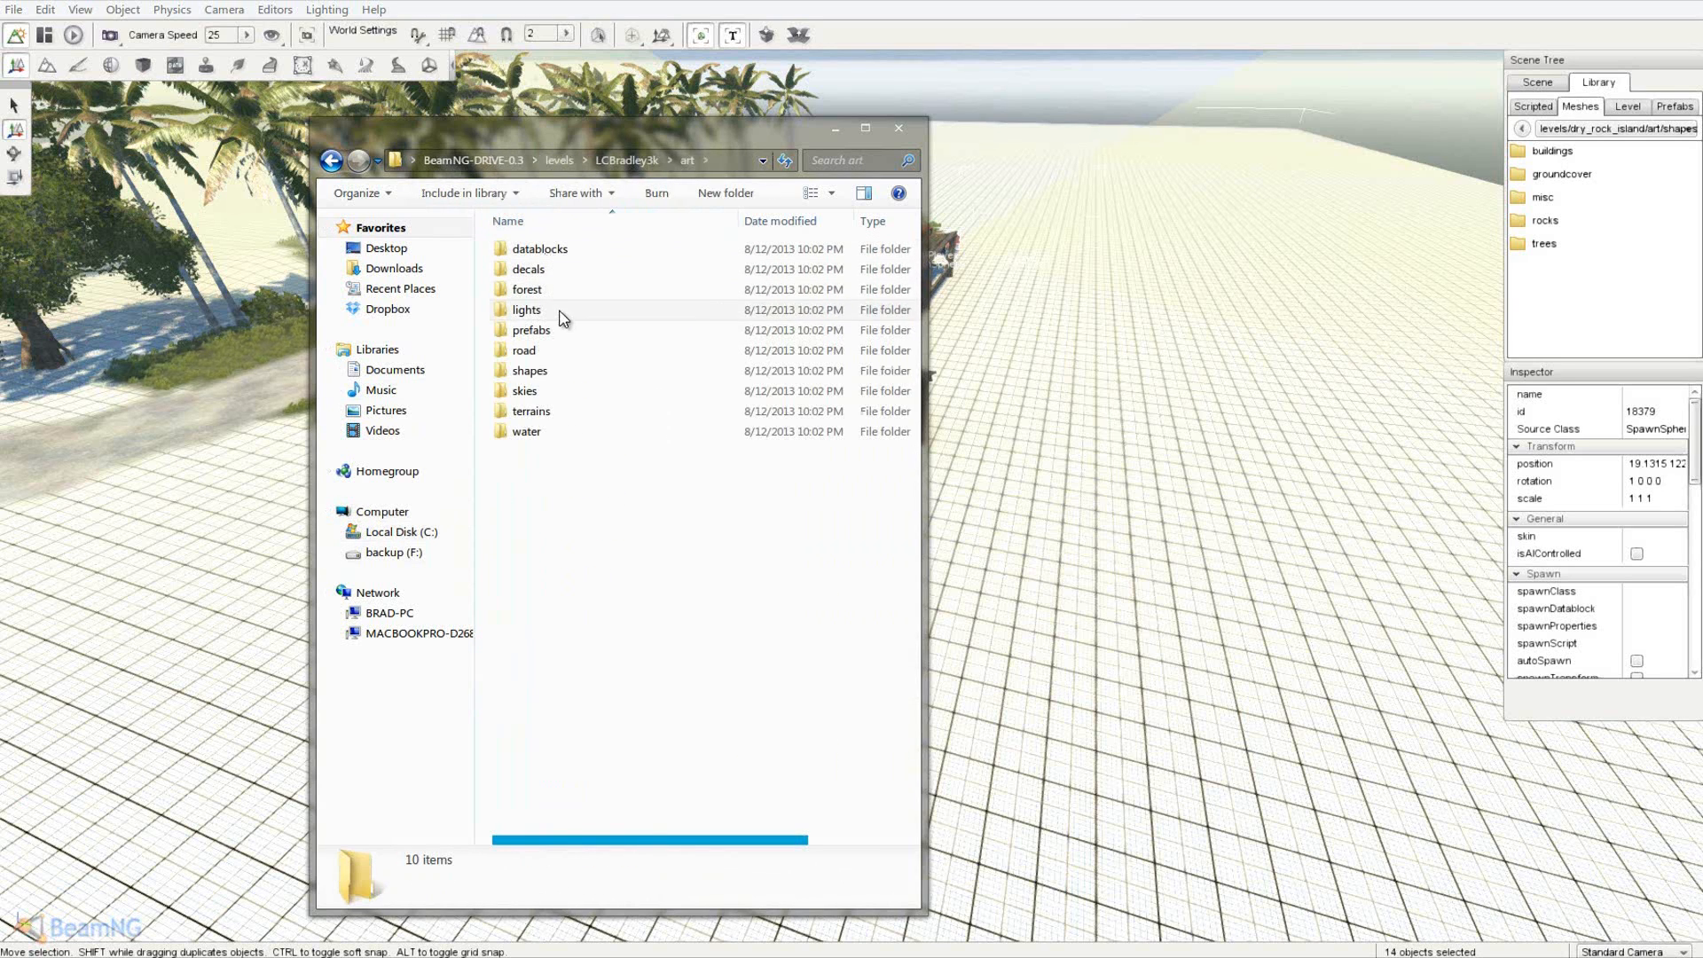
double_click(554, 373)
double_click(554, 289)
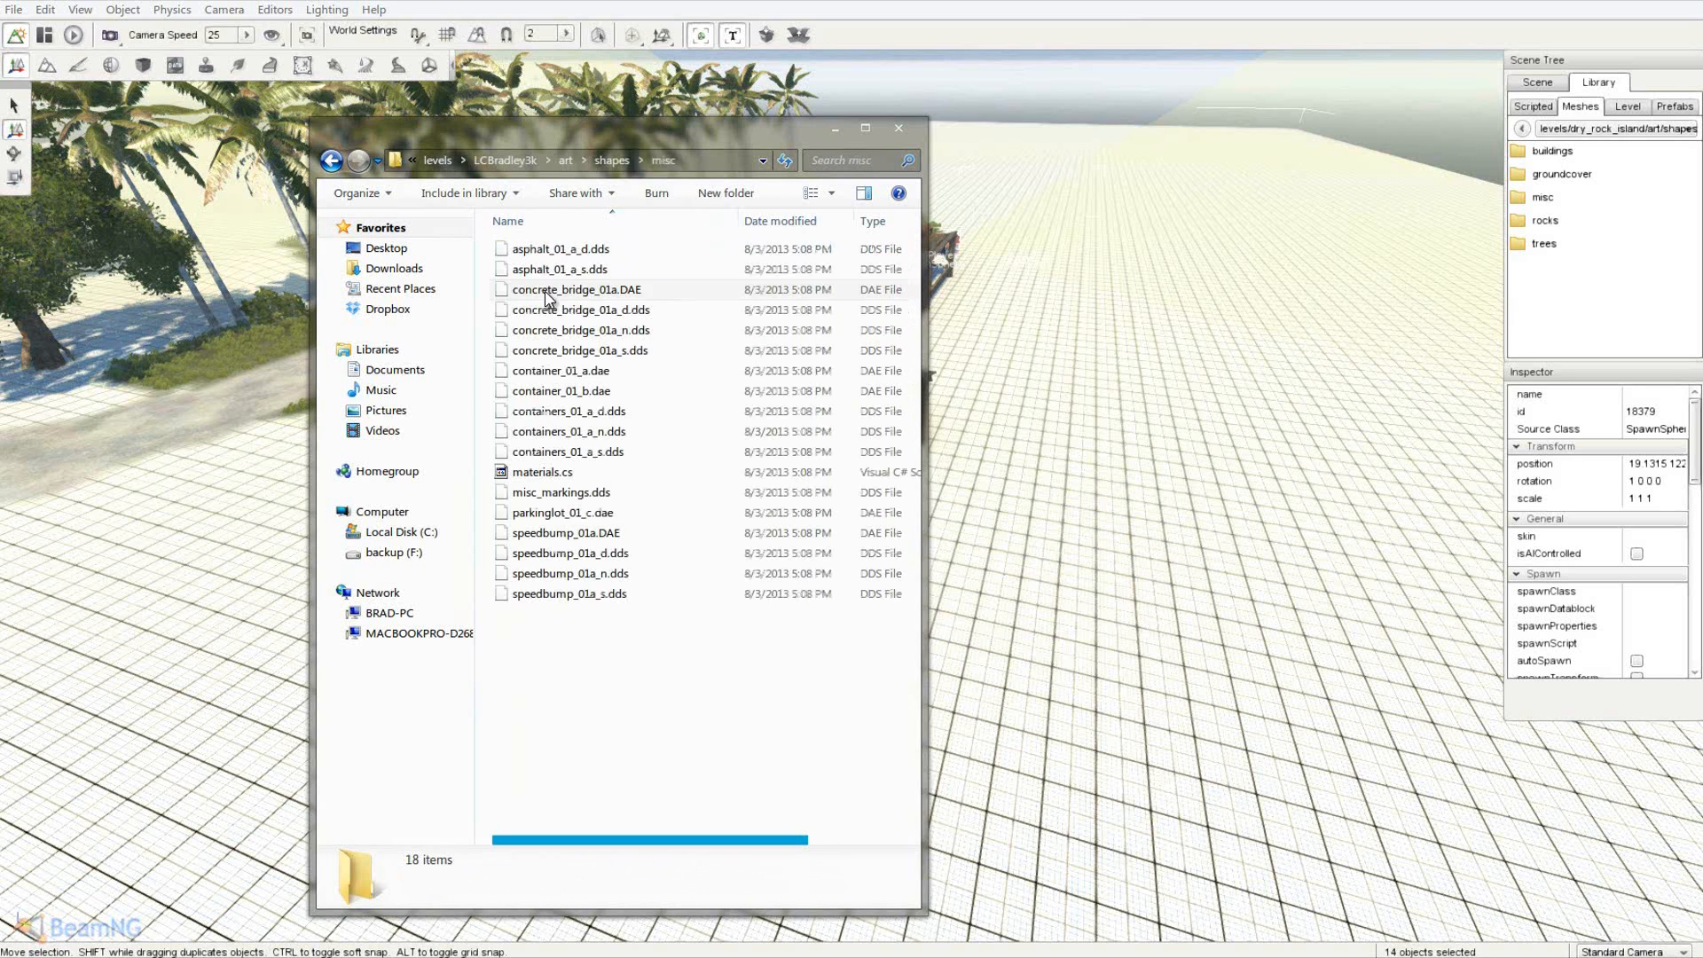
right_click(575, 655)
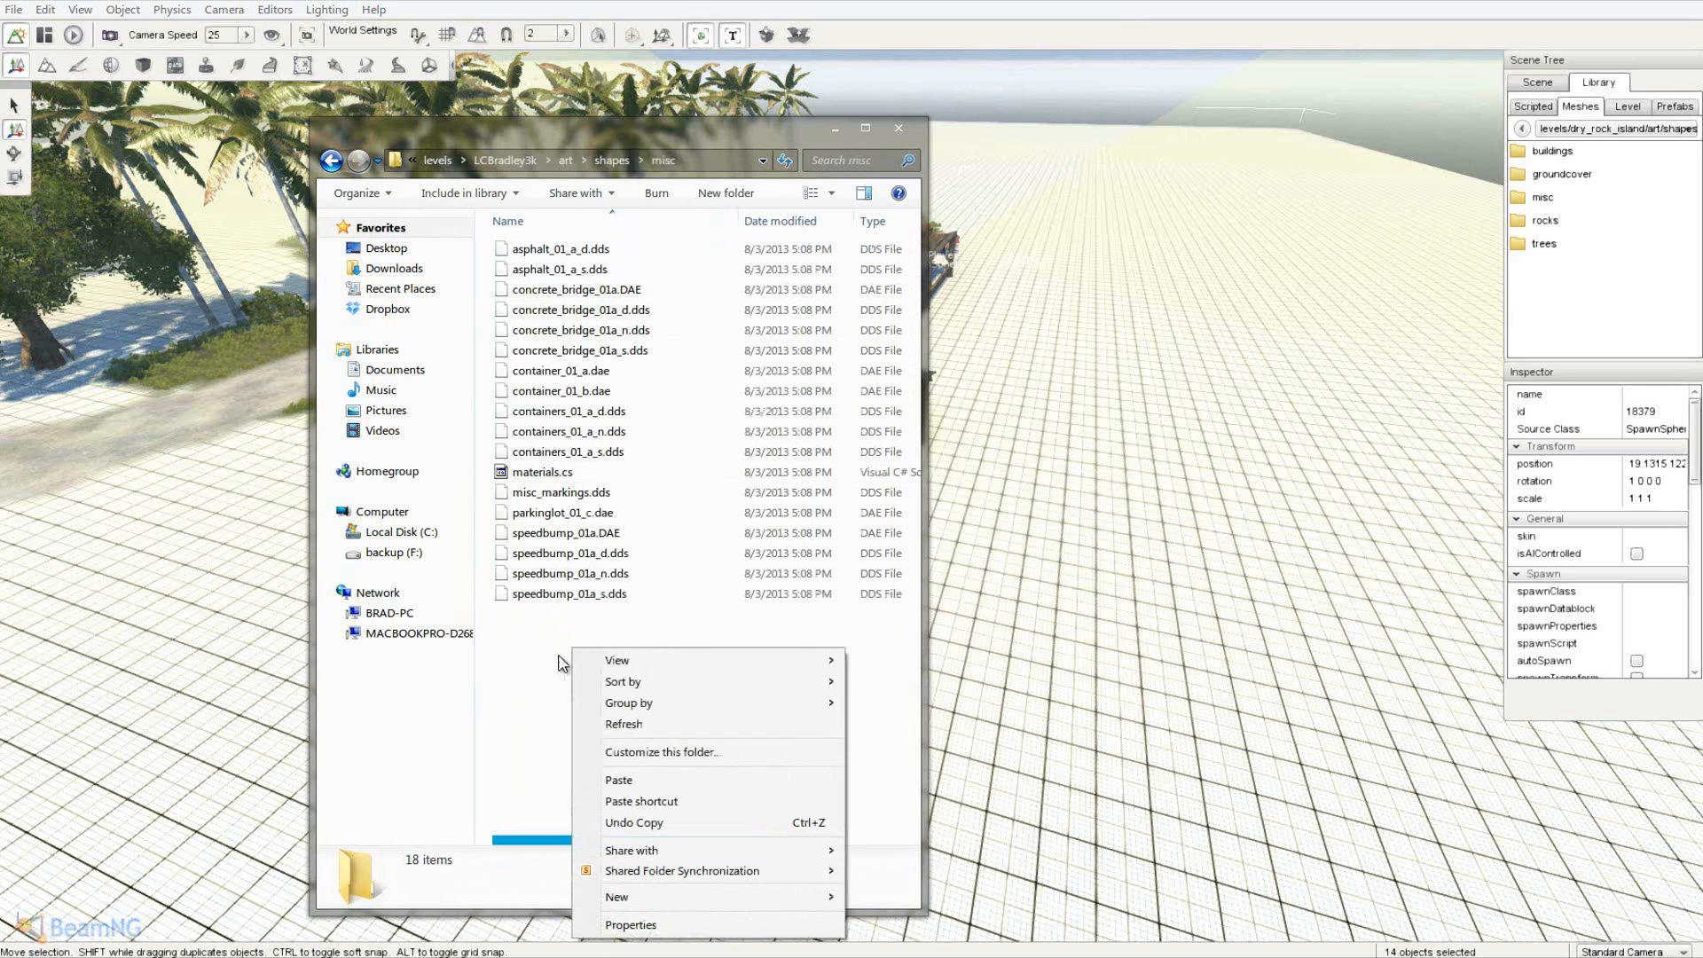
left_click(636, 781)
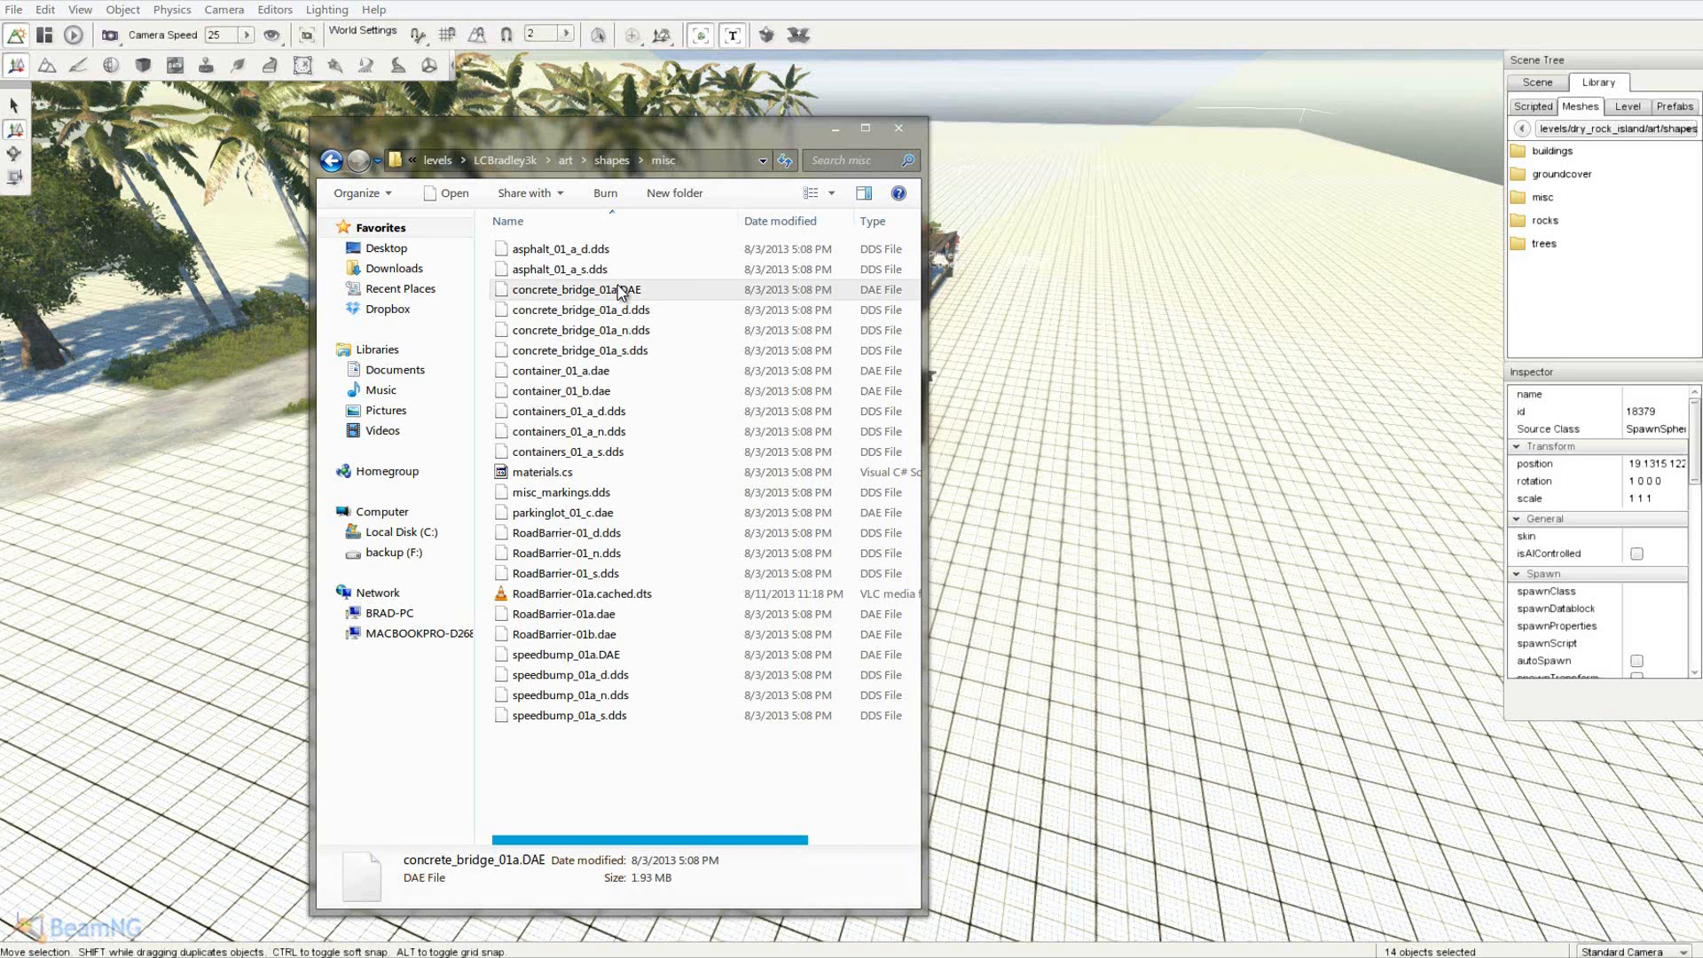
left_click(439, 160)
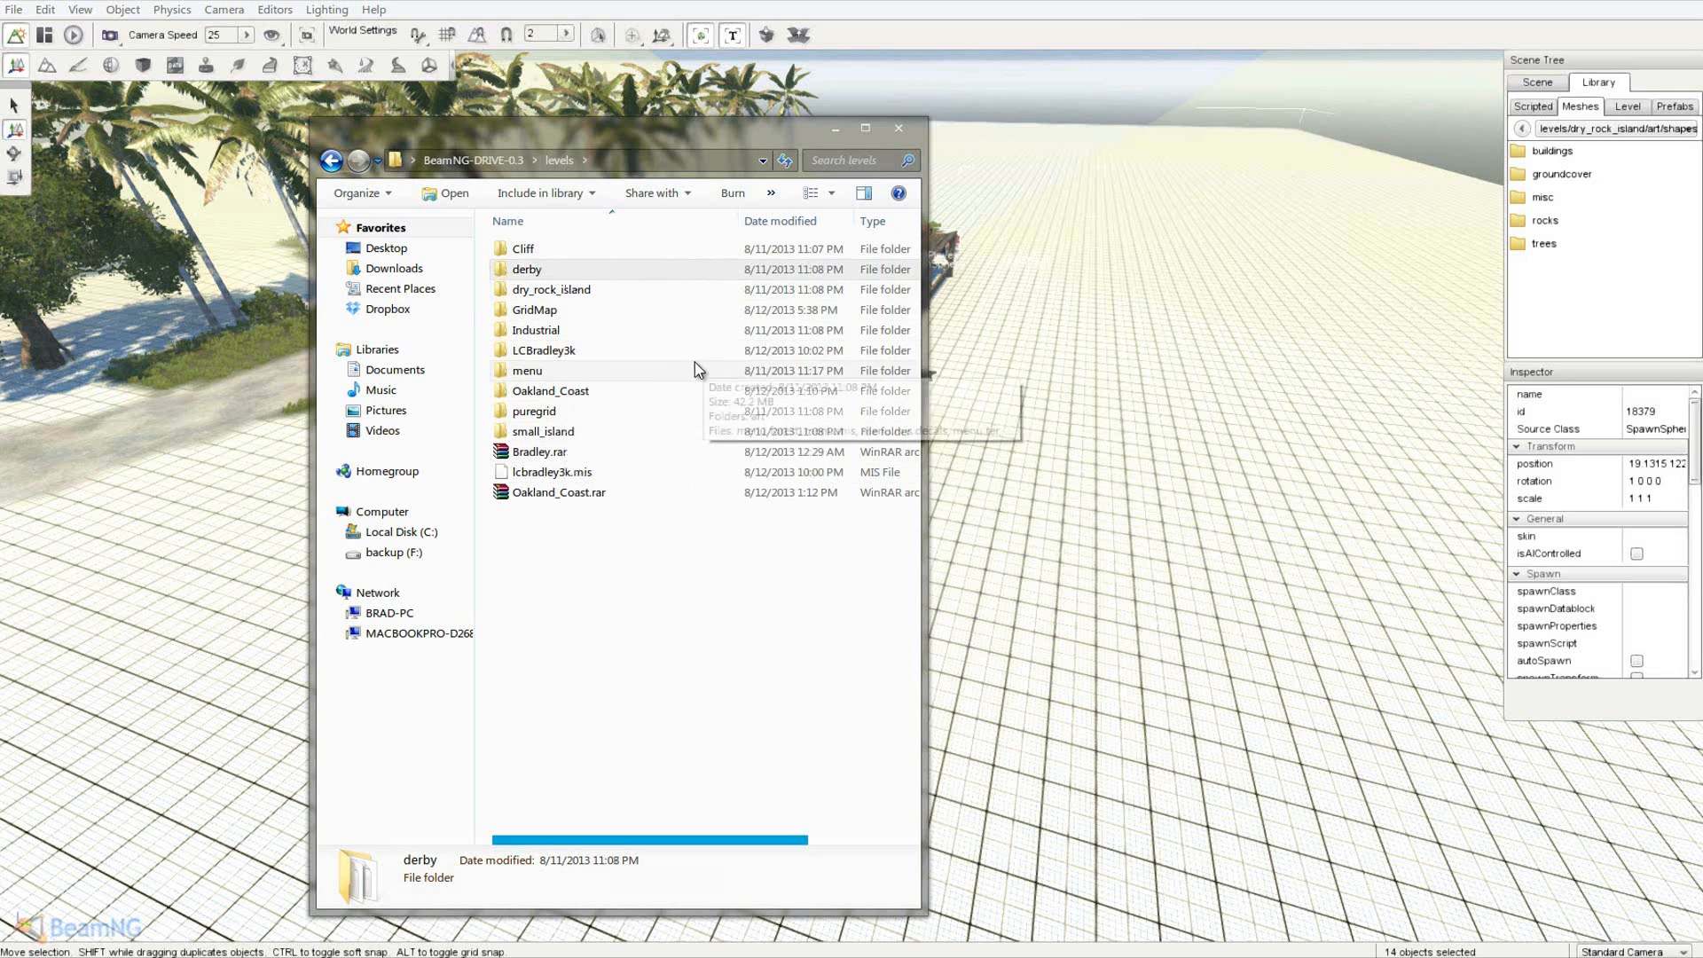
left_click_drag(528, 135, 579, 130)
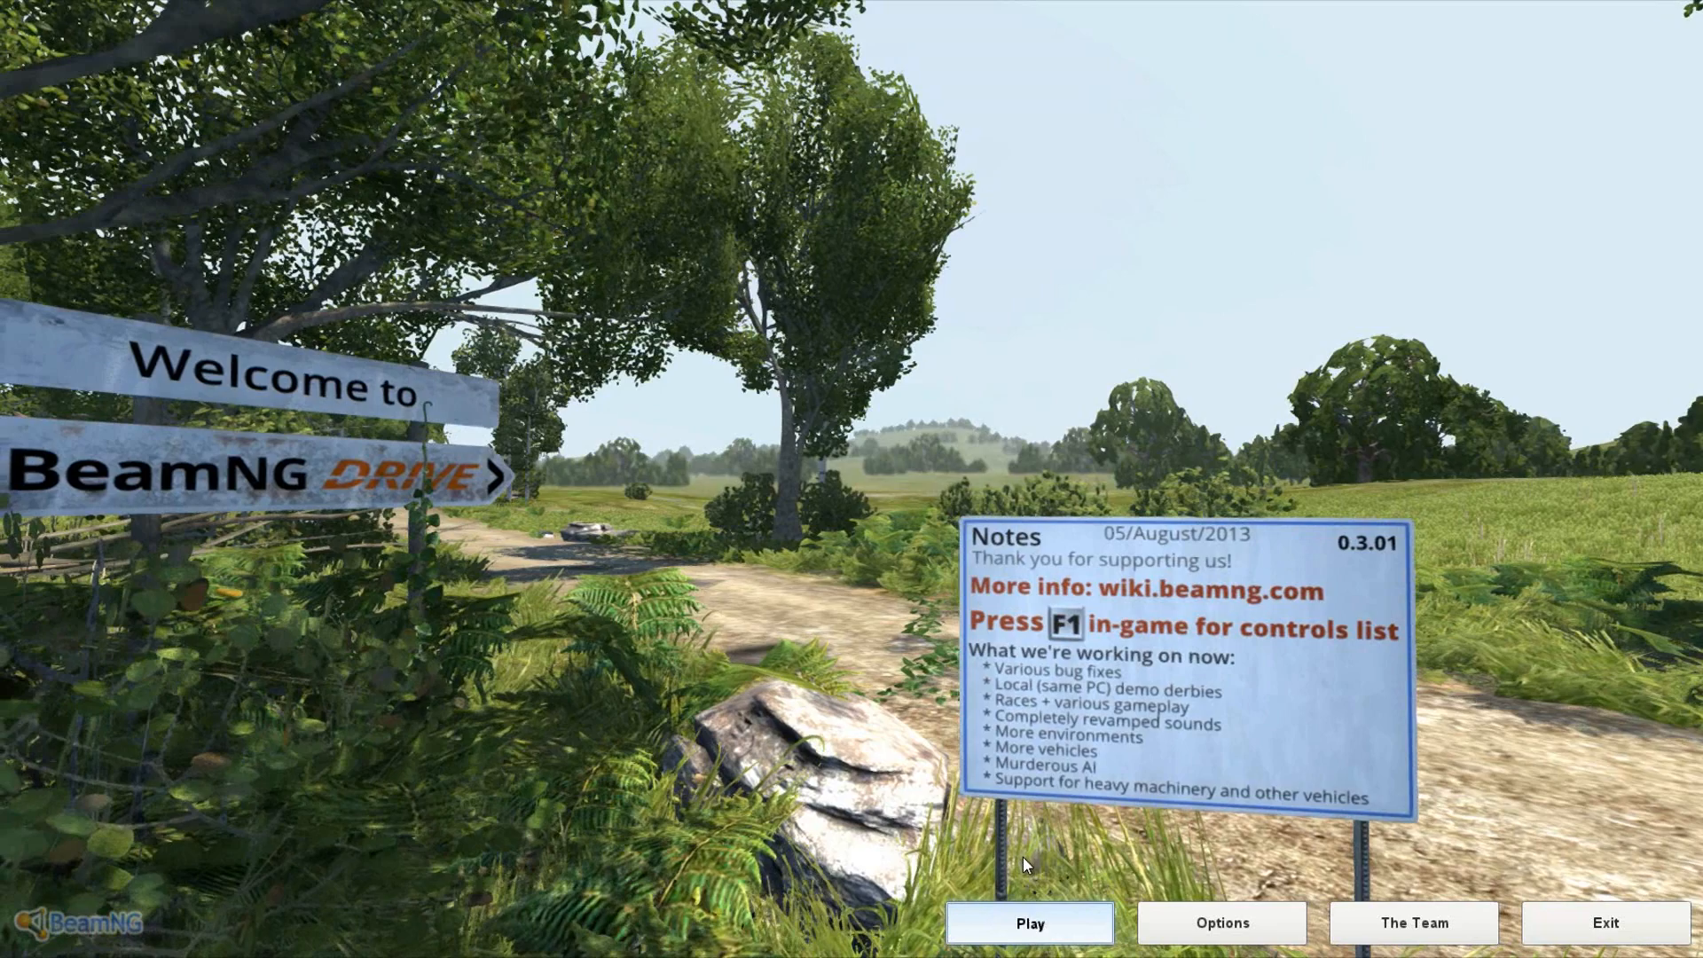
- Pick Grid Map from the Play level list and start loading it
left_click(1026, 912)
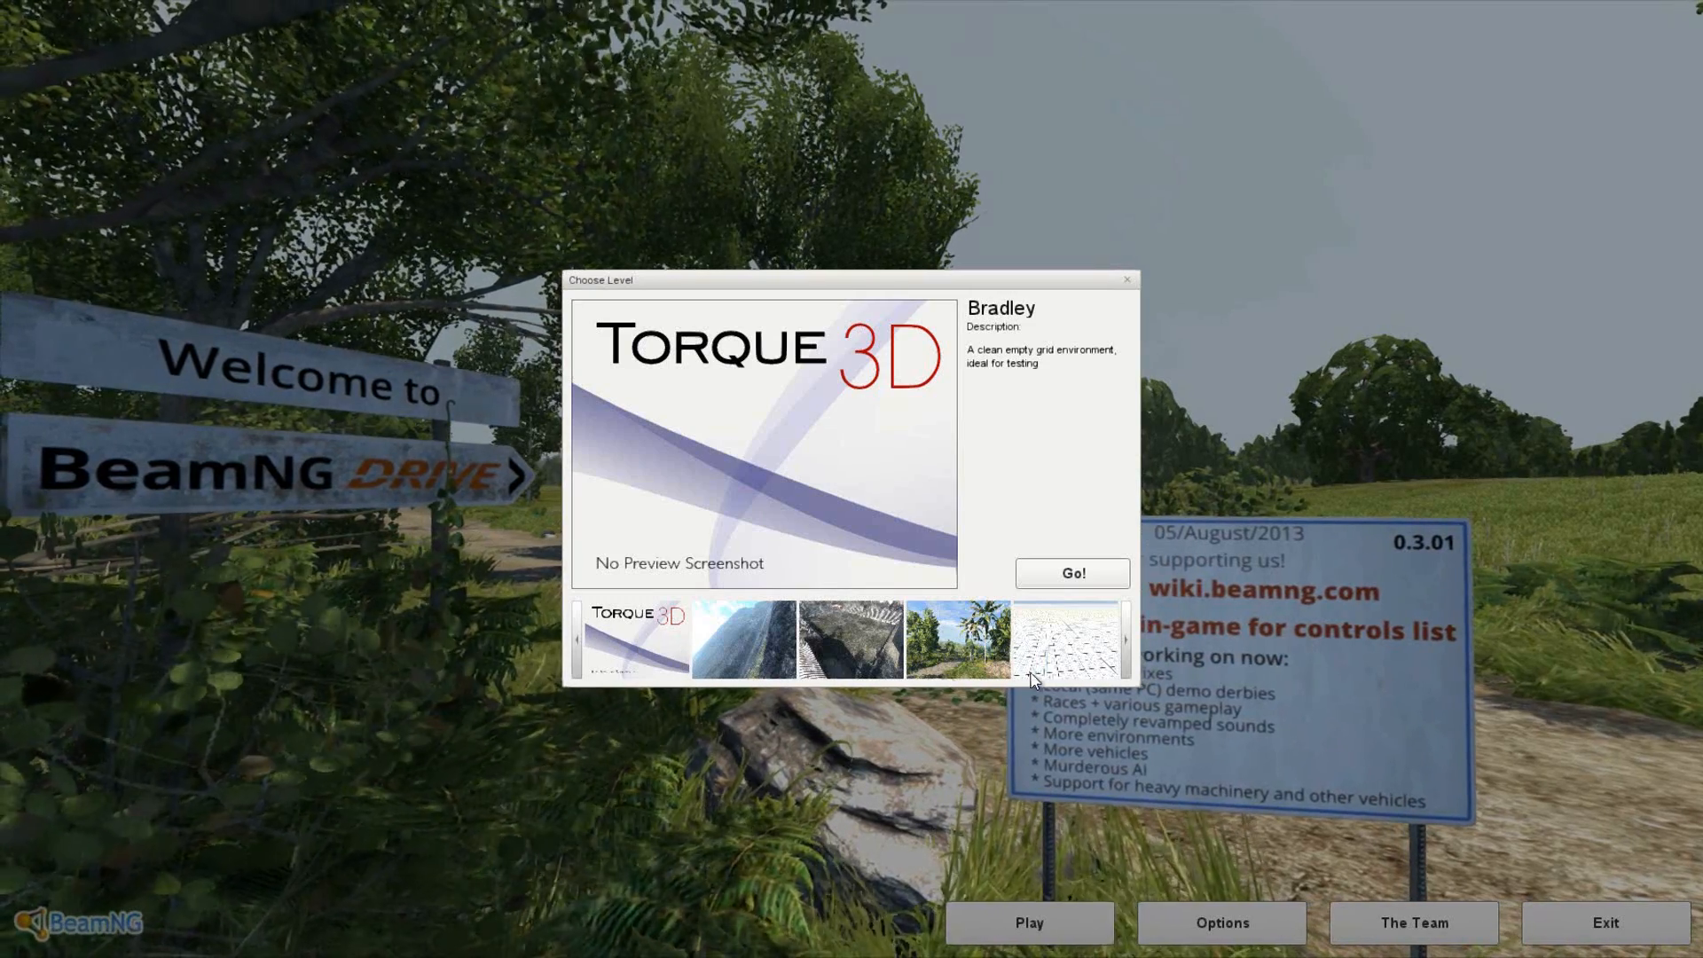
left_click(1124, 641)
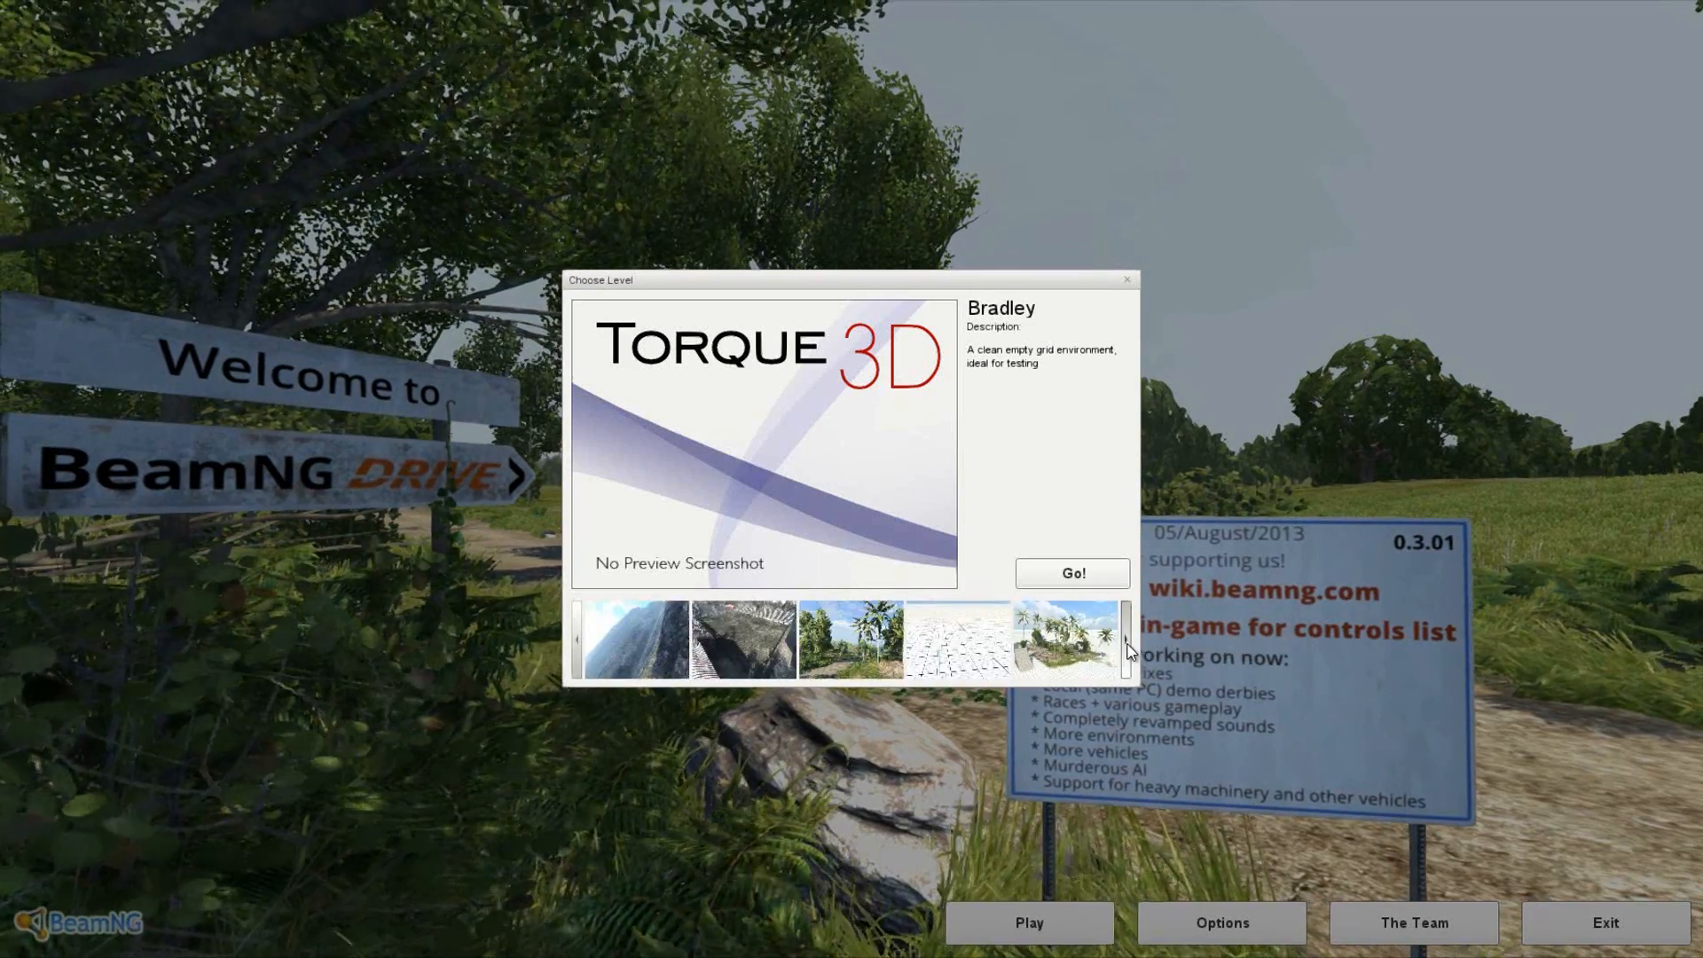
left_click(1125, 641)
left_click(956, 649)
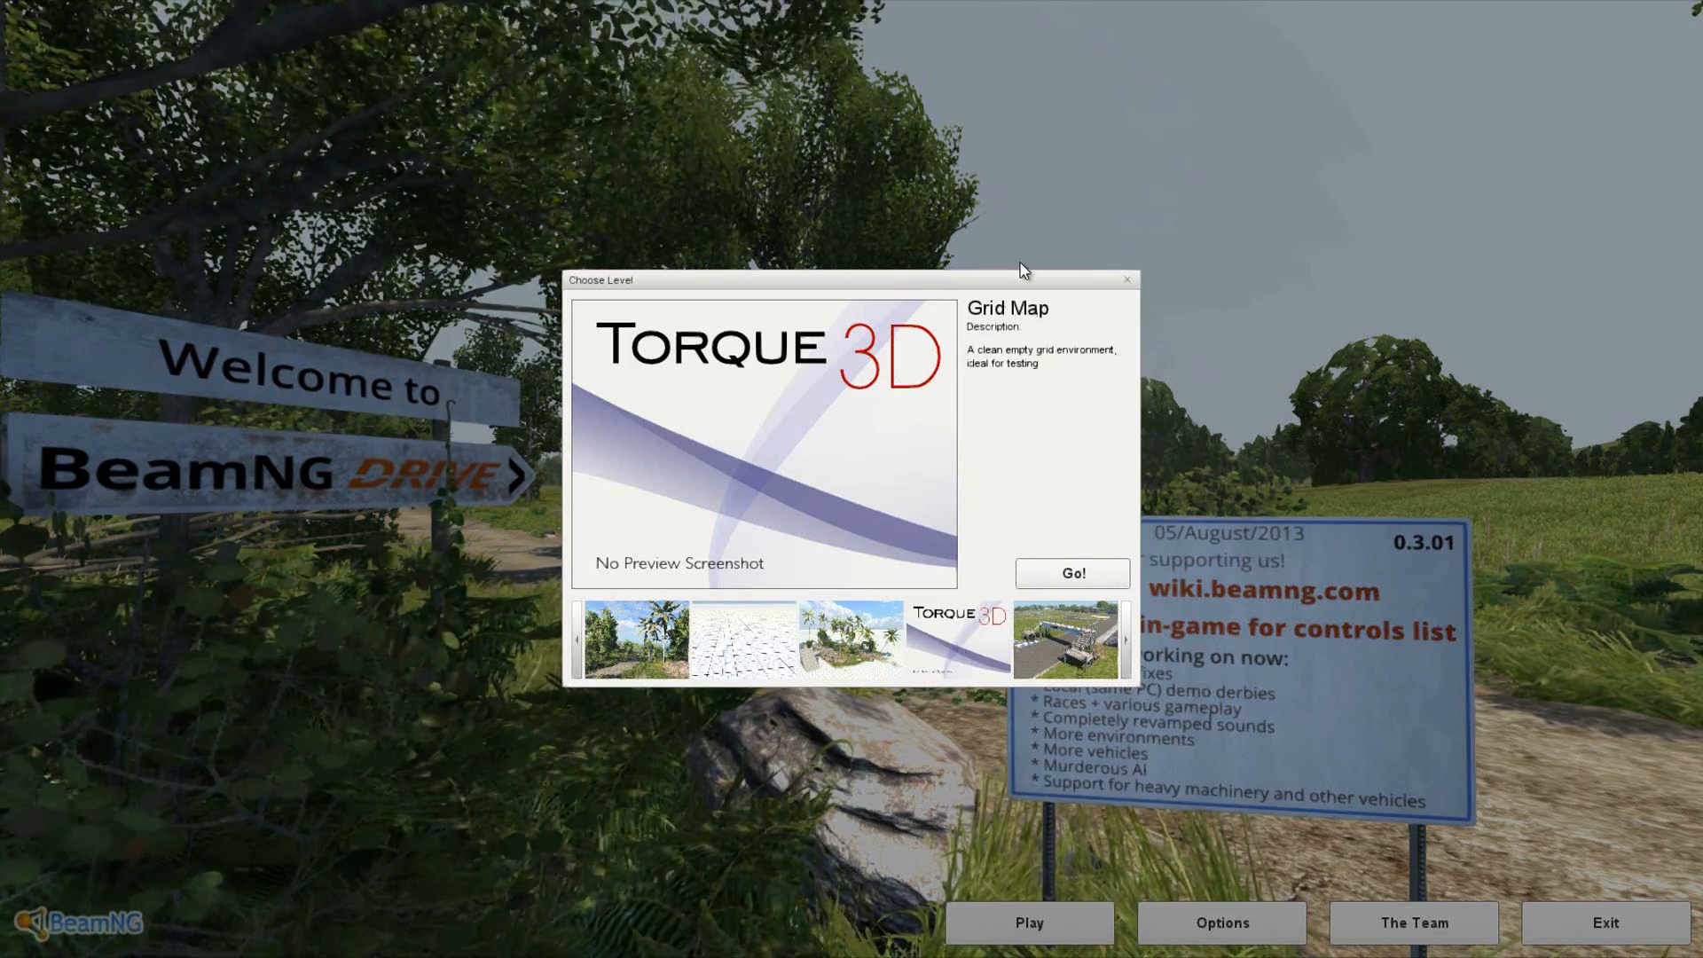
left_click(1040, 582)
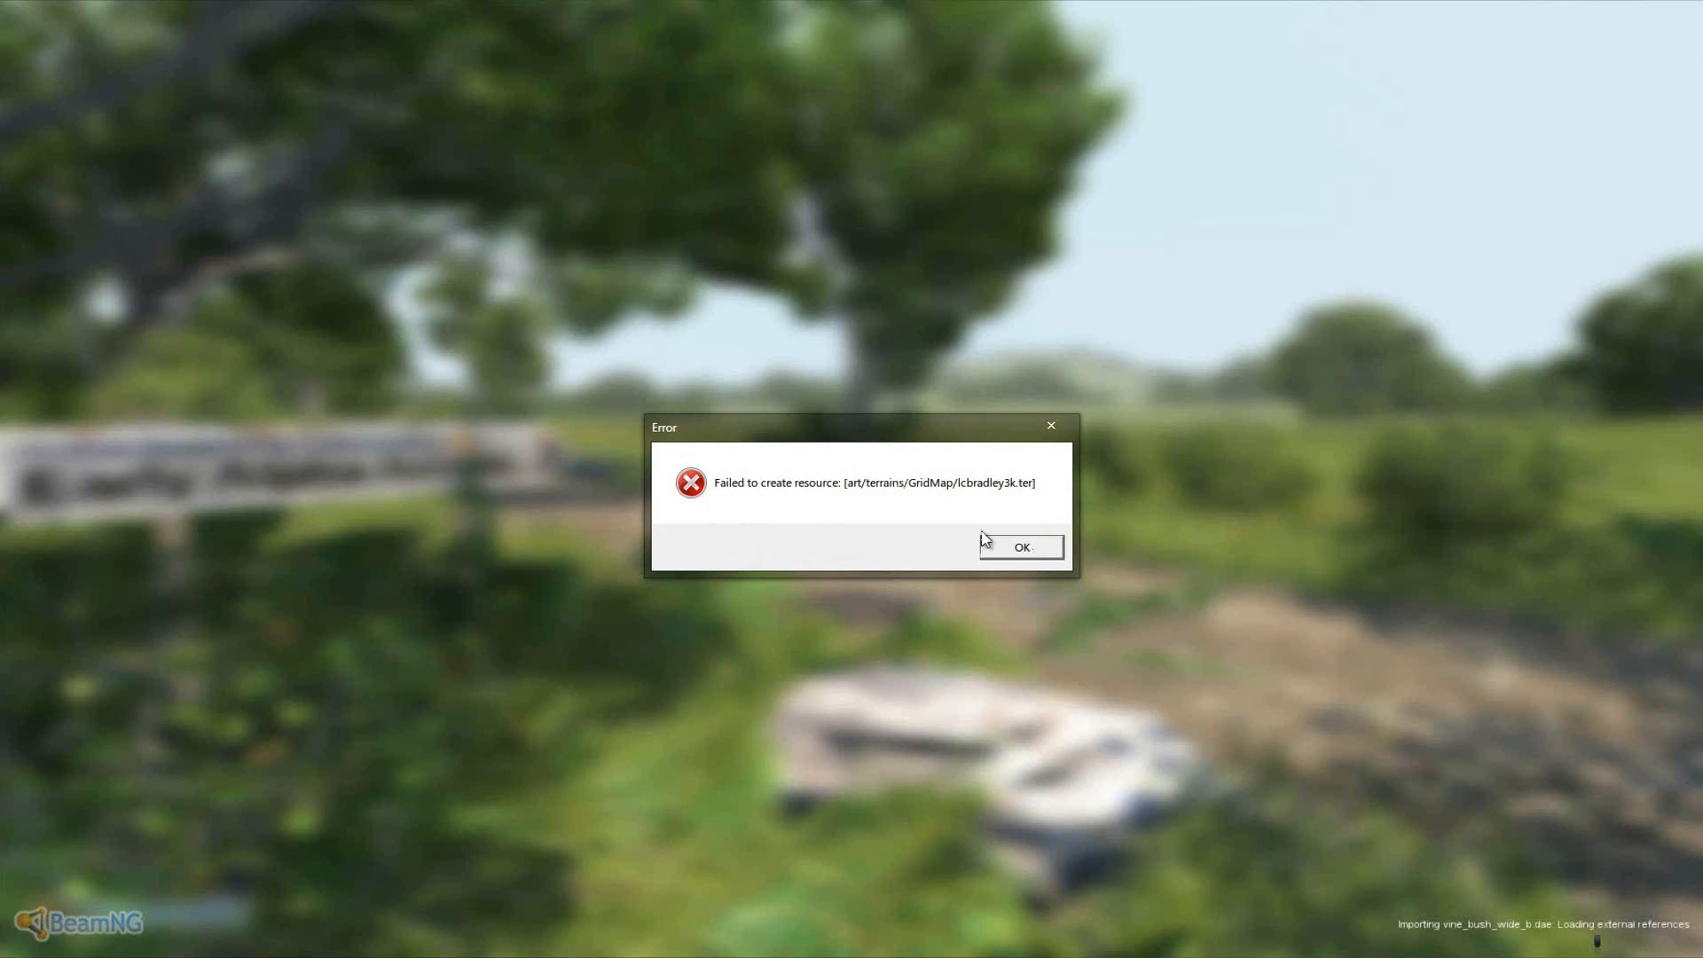
- Dismiss the terrain and decals errors, stay in Grid Map, and open the World Editor with F11
left_click(1020, 550)
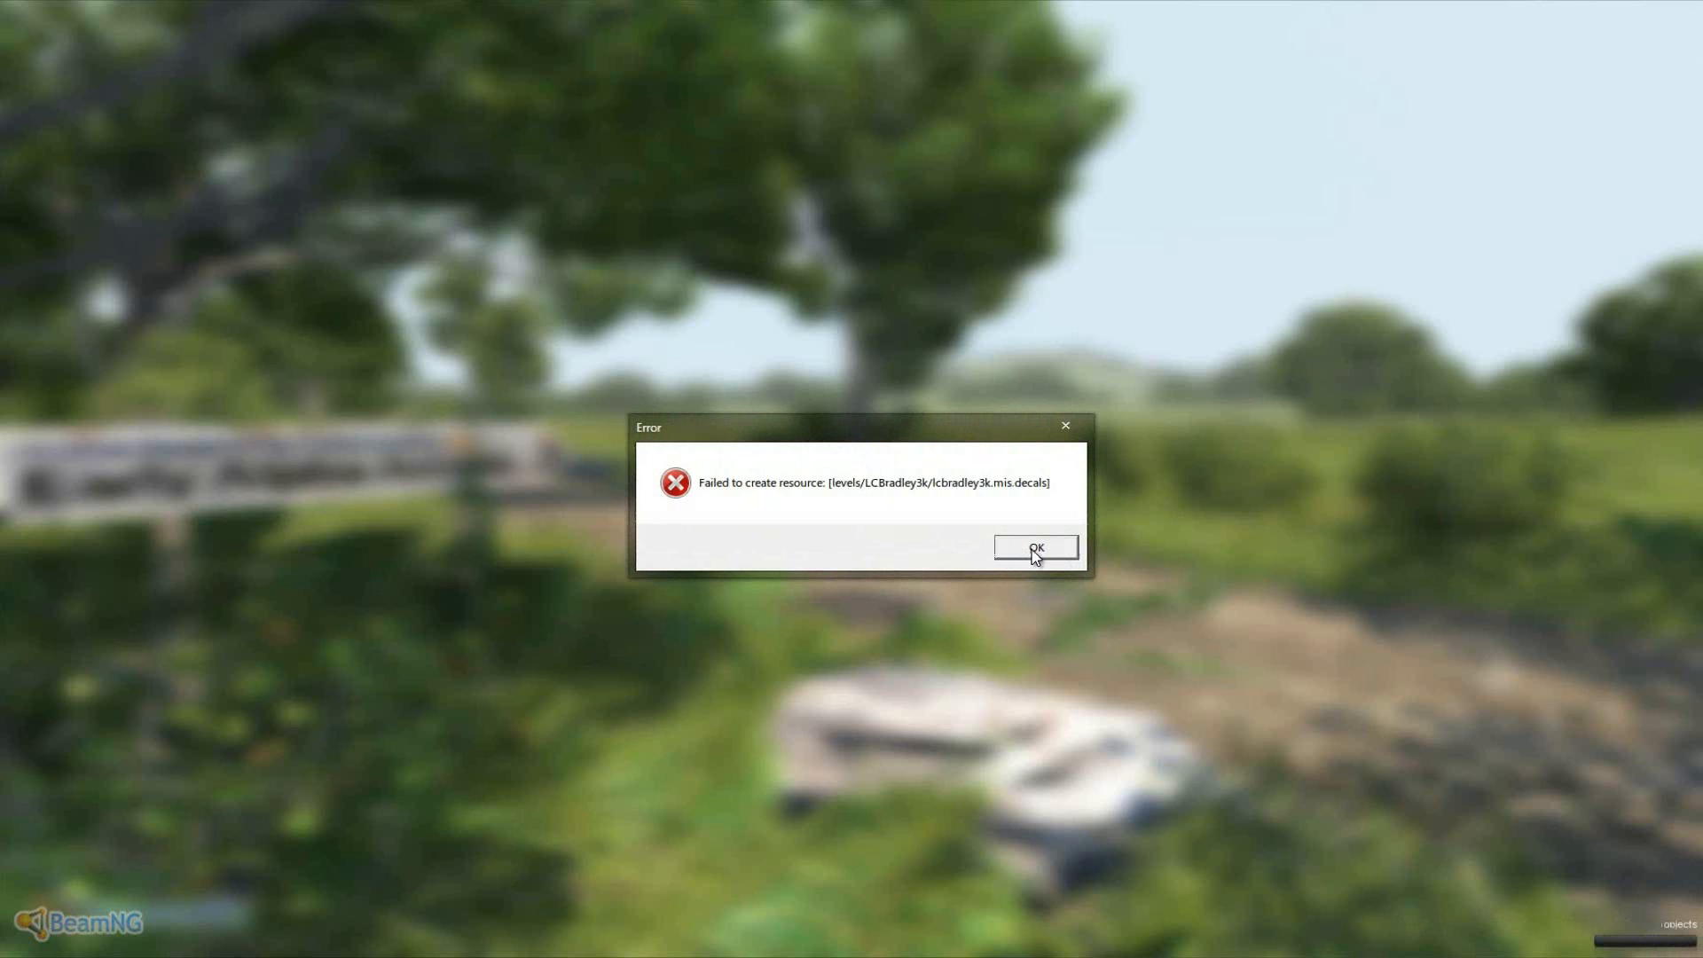
left_click(1034, 550)
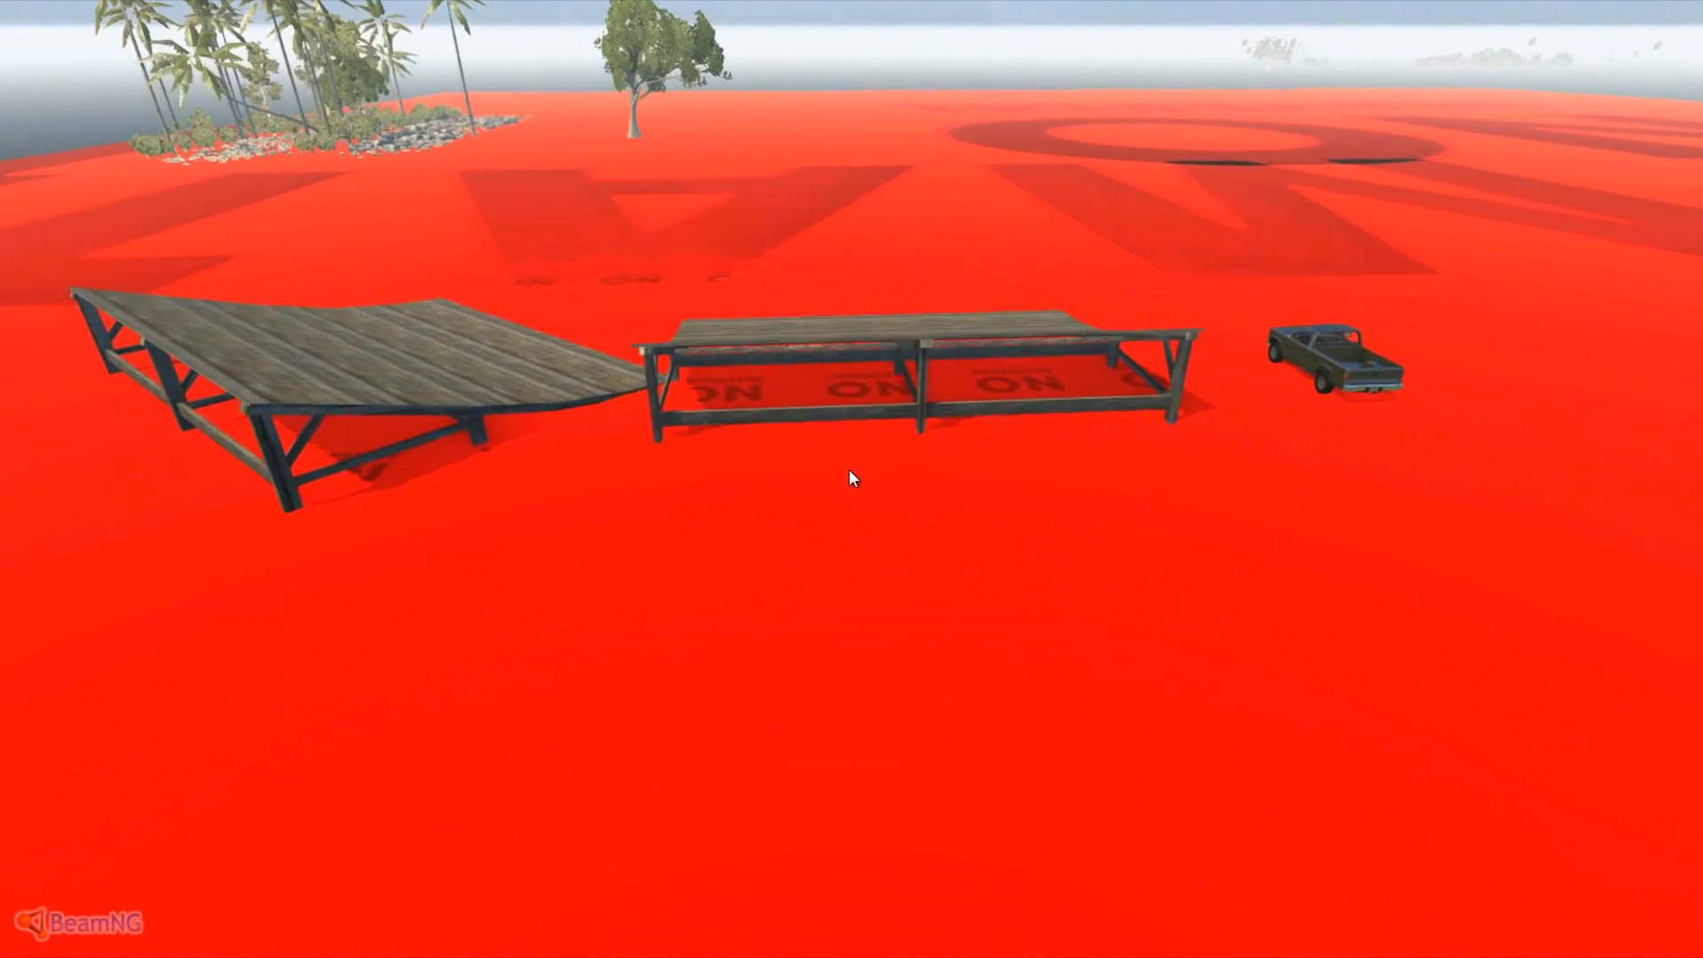
key("Escape")
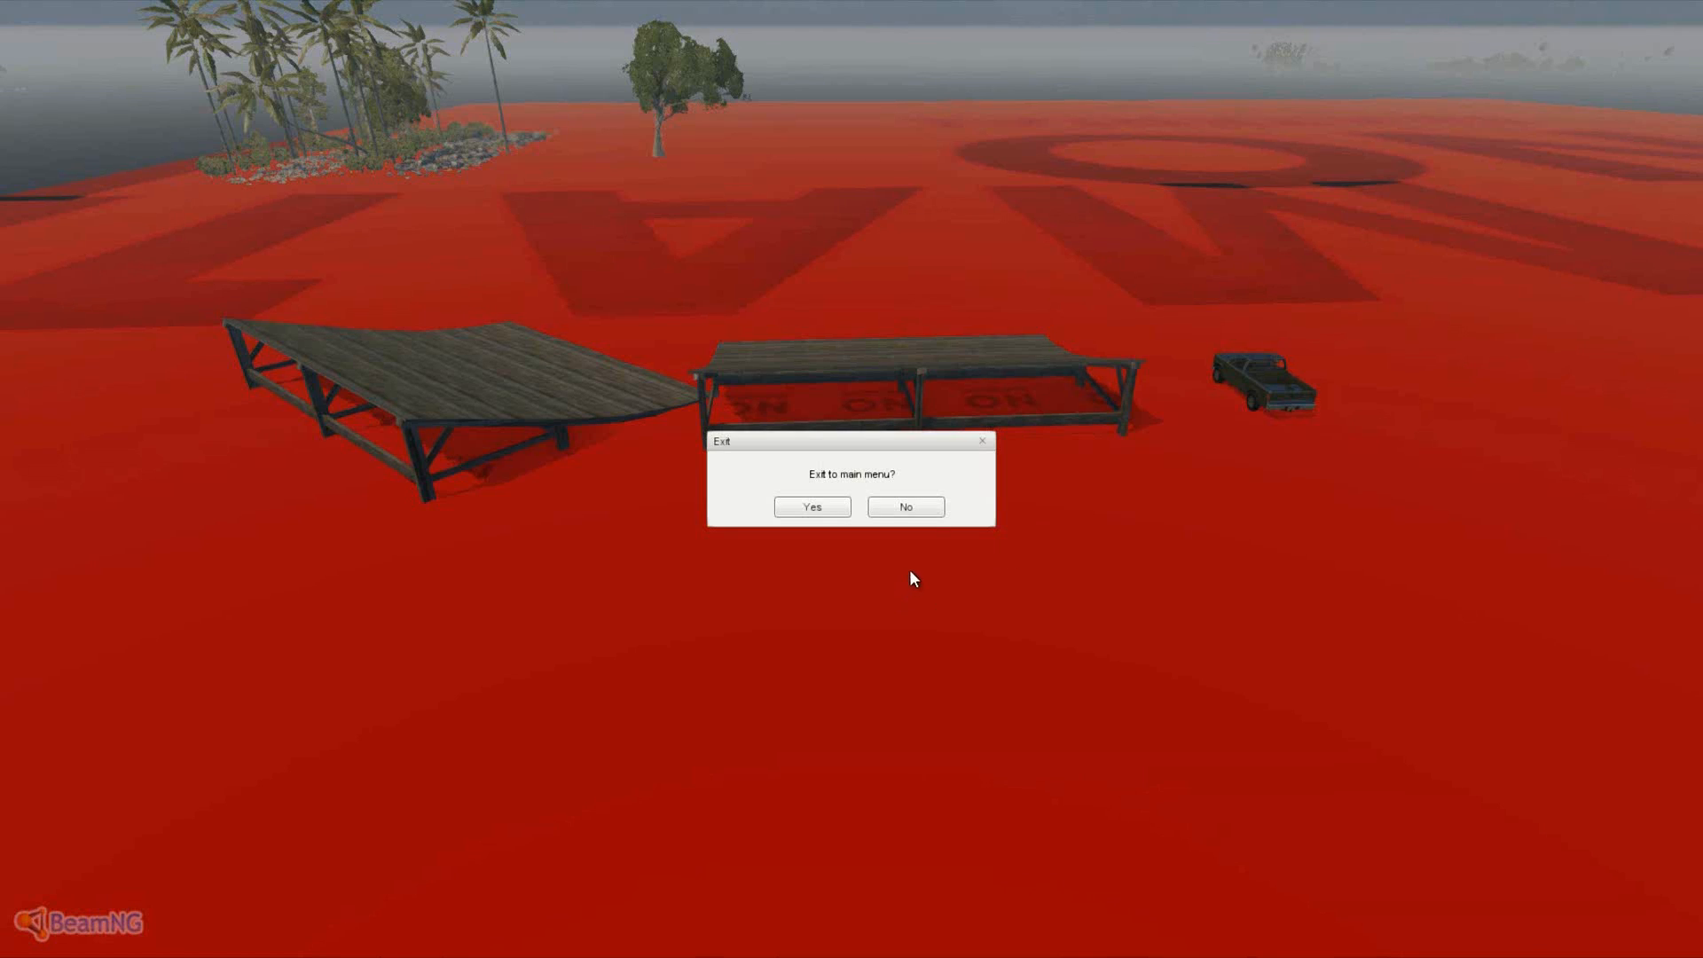
left_click(932, 508)
key("F11")
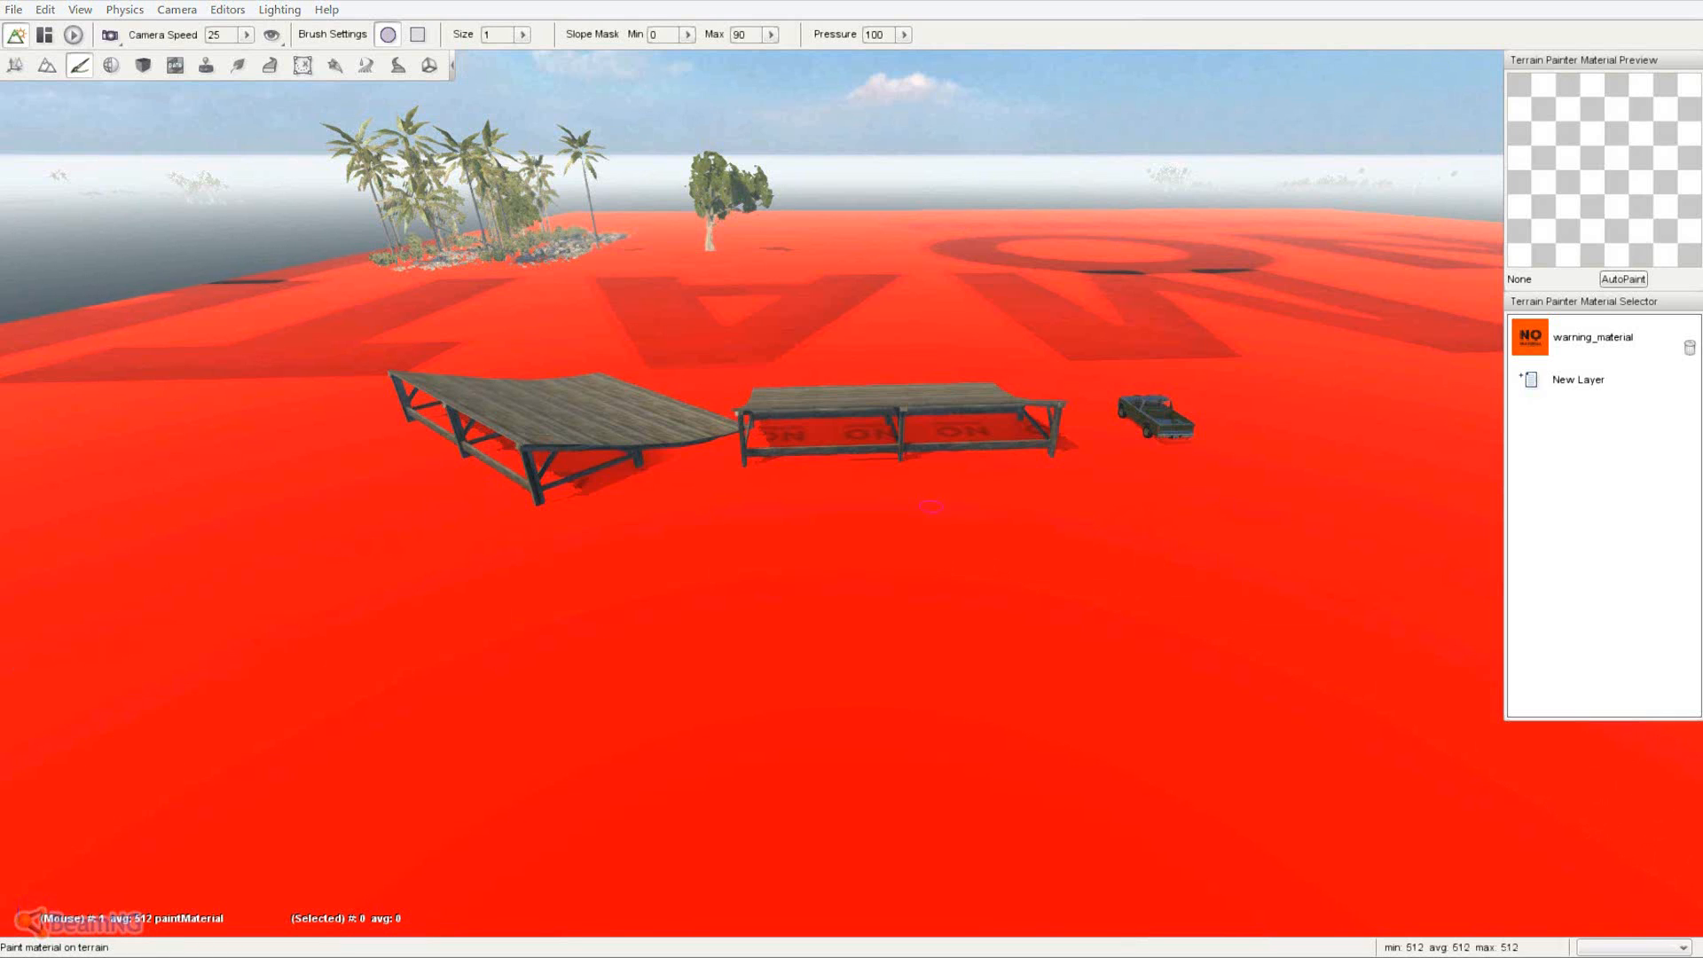
- Browse to levels > LCBradley3k and open lcbradley3k.ter with Edit with Notepad++
left_click_drag(603, 124, 732, 87)
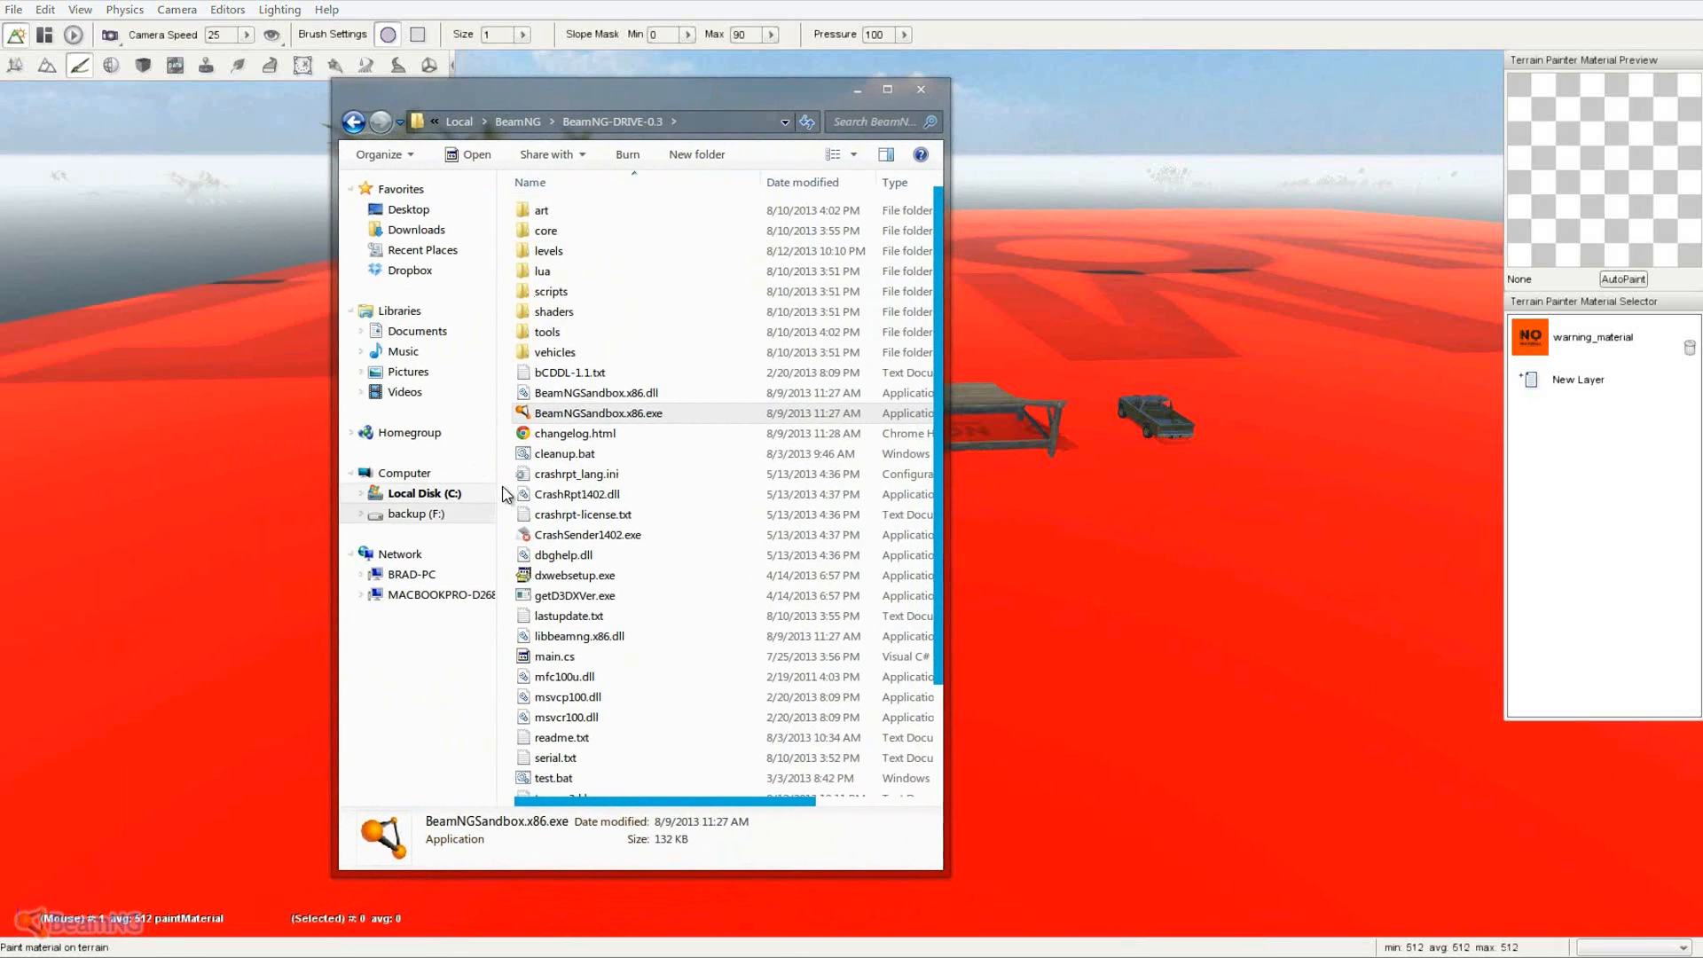
double_click(607, 252)
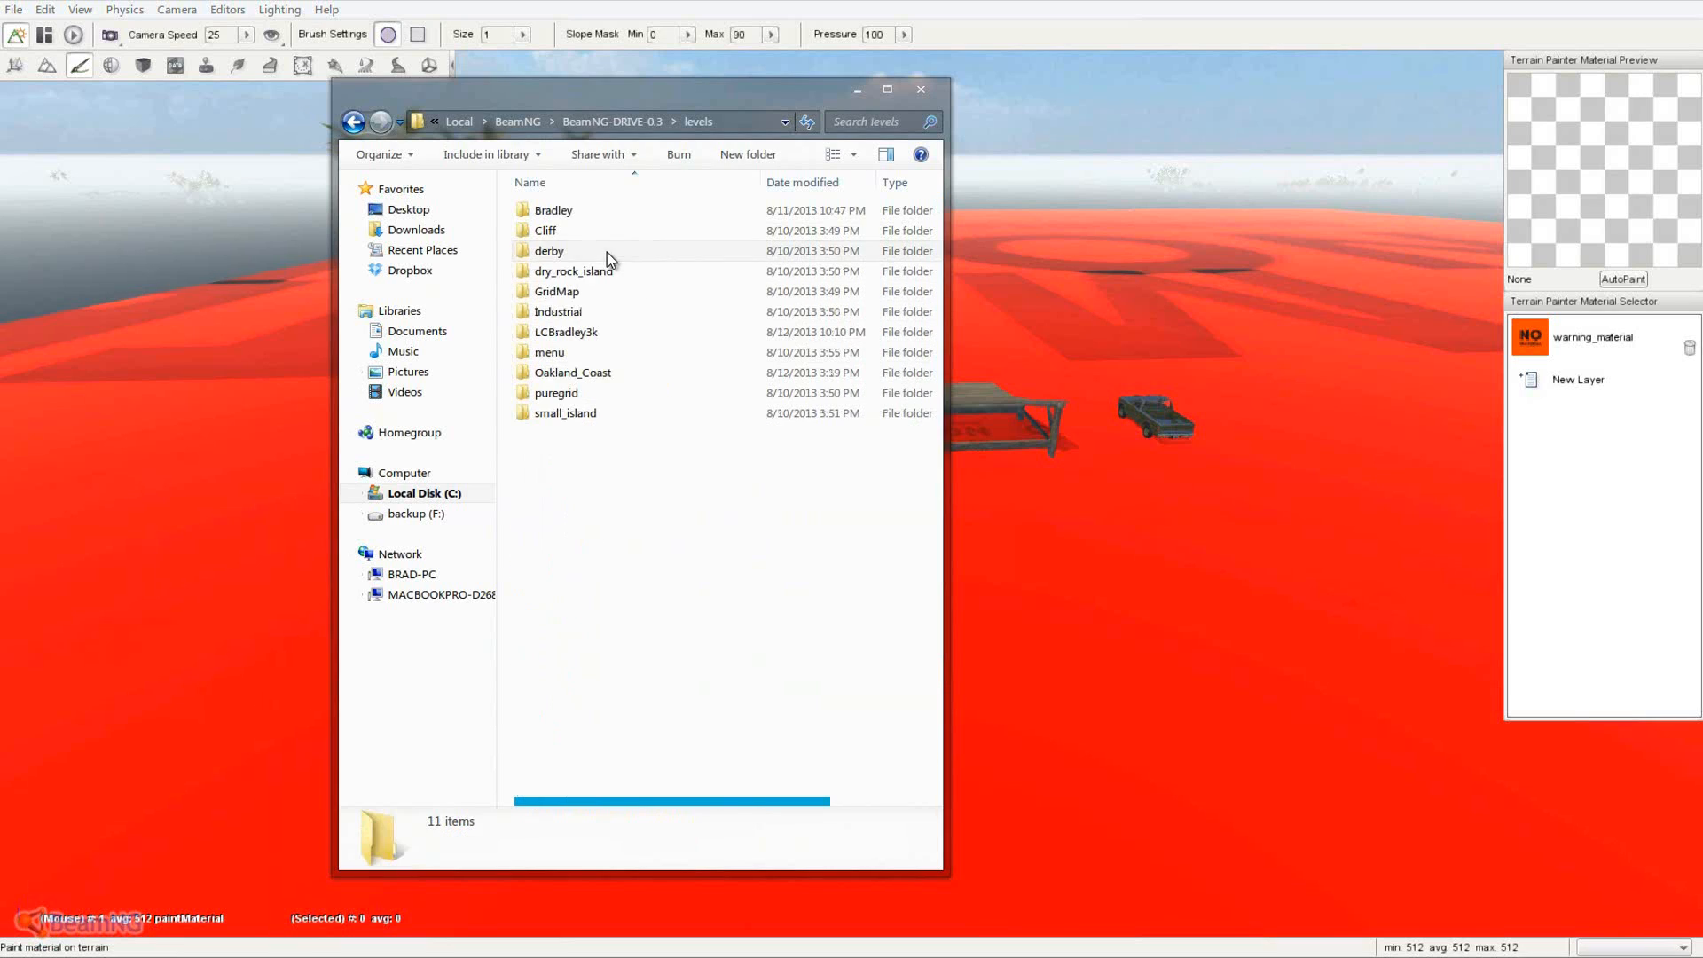
double_click(592, 335)
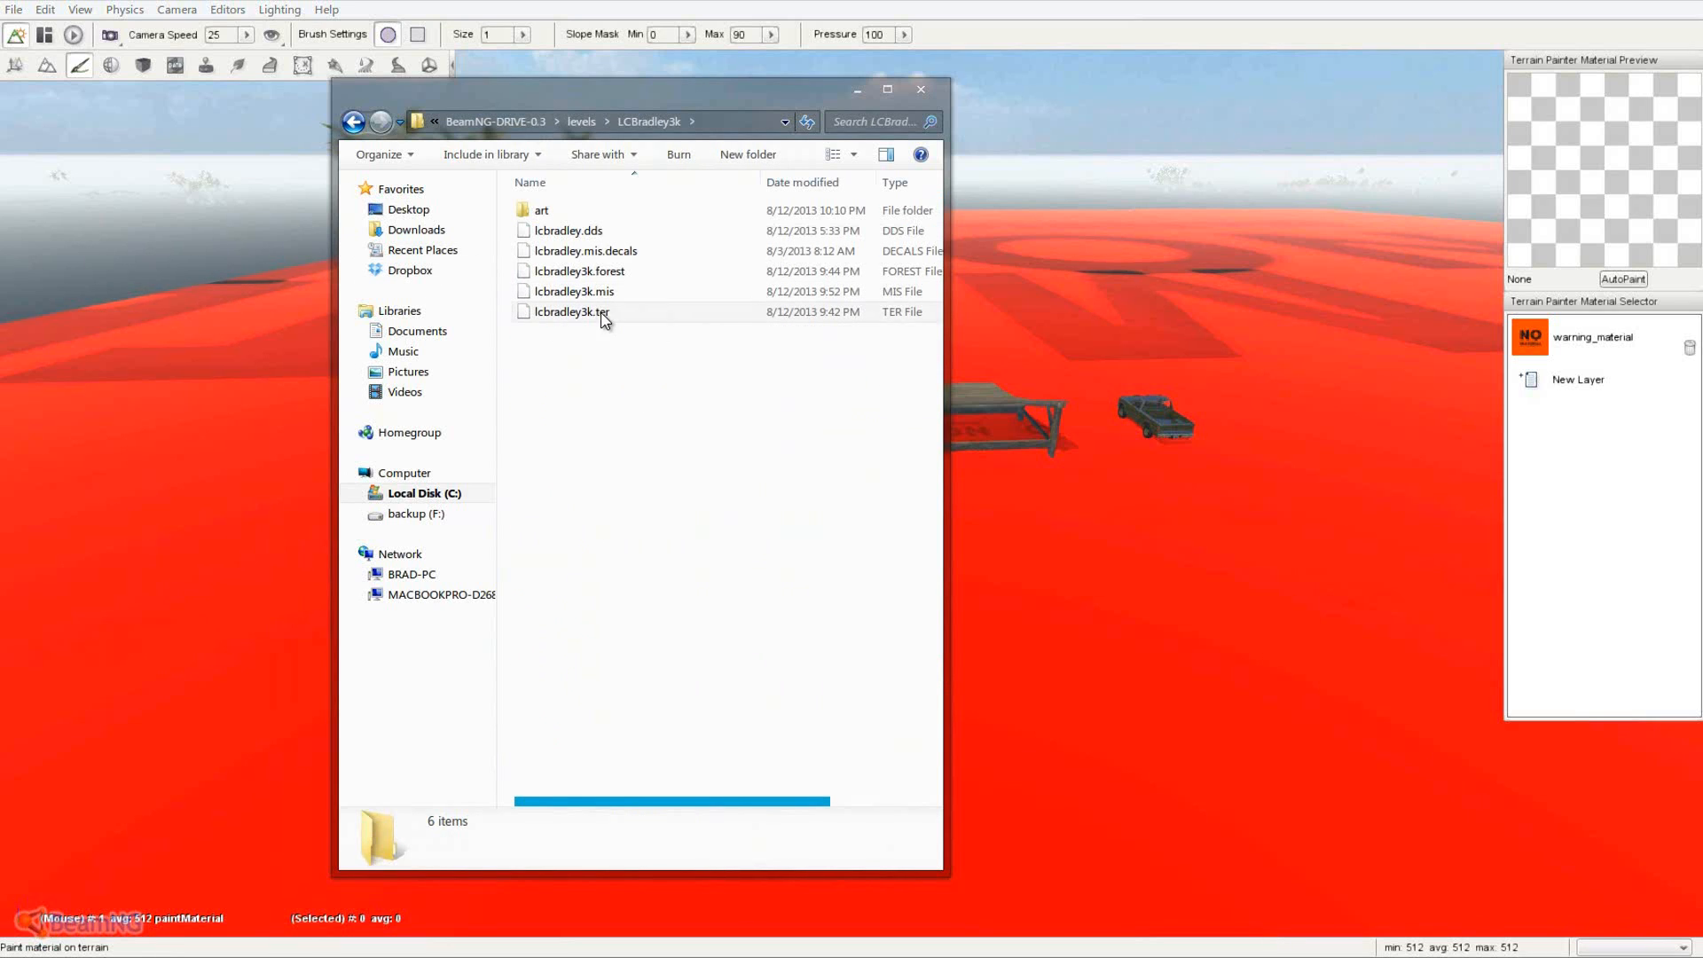
left_click(601, 313)
right_click(581, 322)
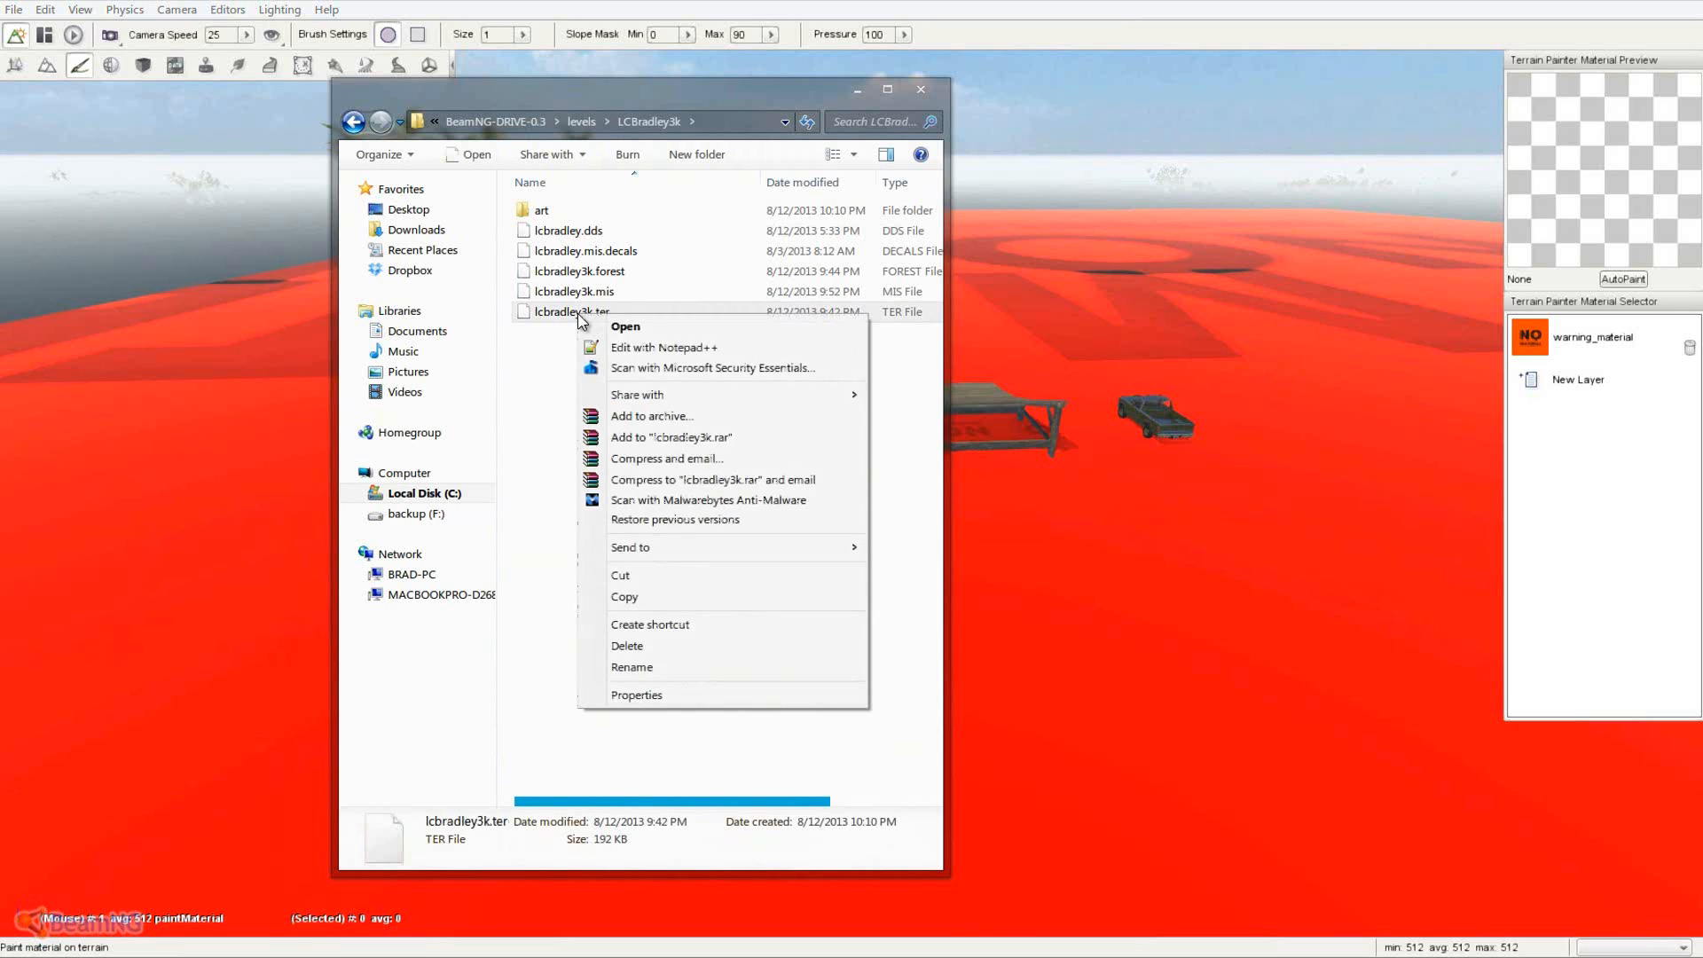
left_click(658, 348)
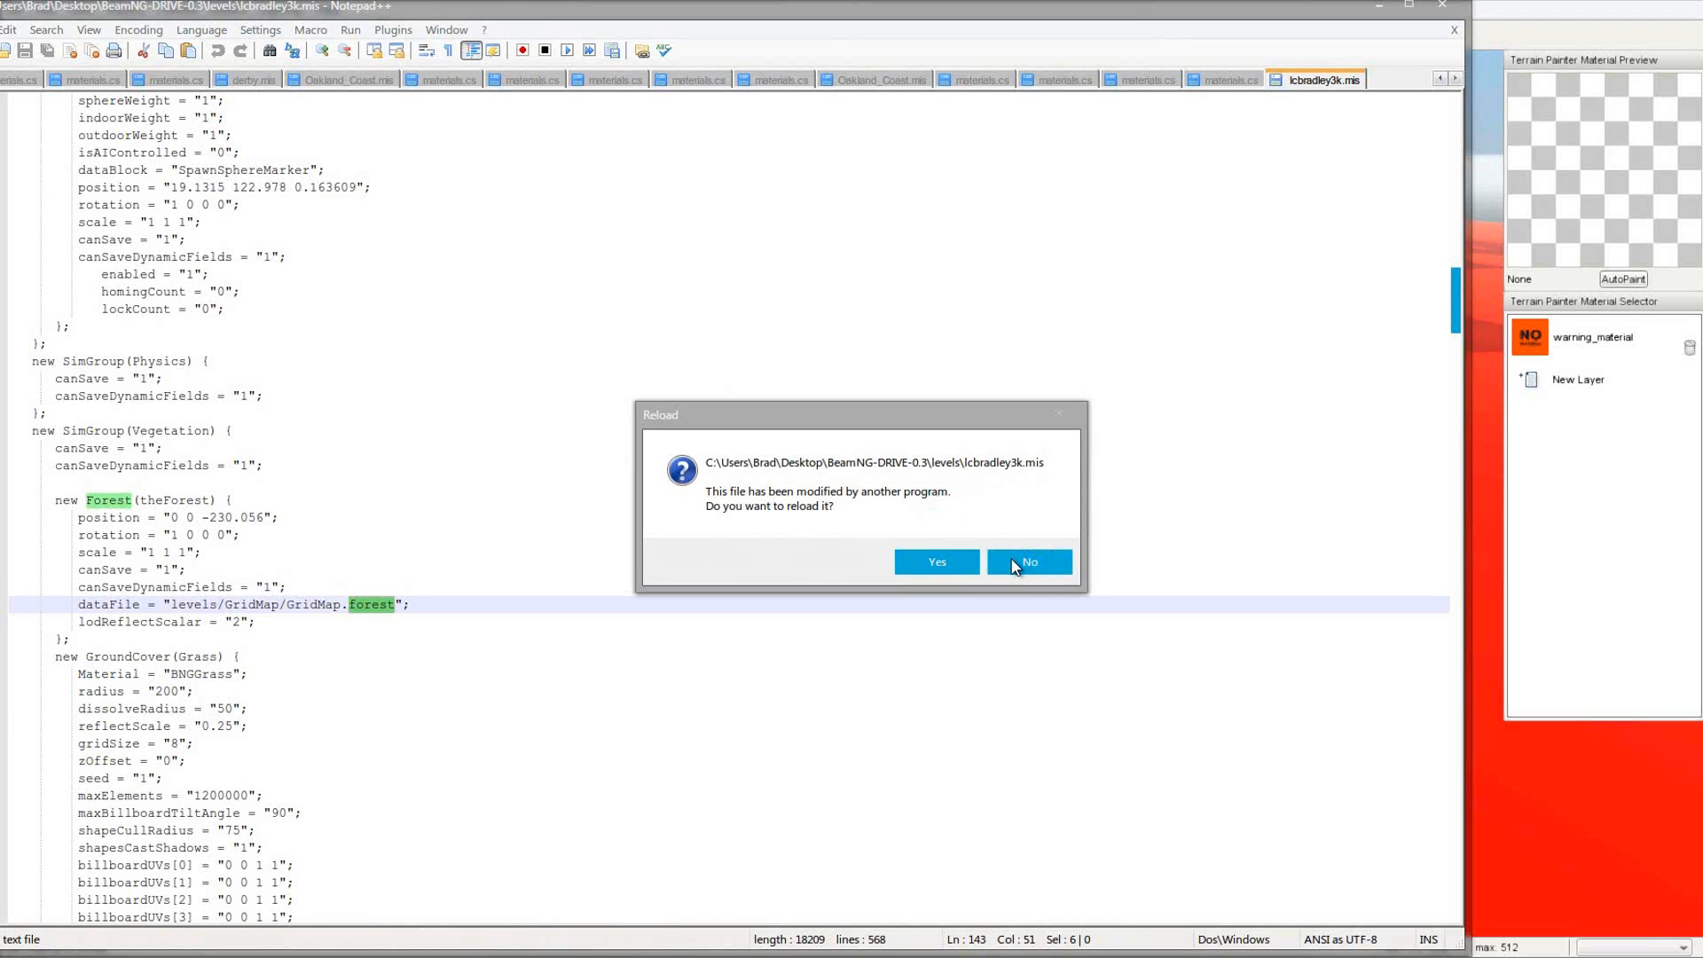
- Reload the changed lcbradley3k.mis, then compare it with the binary lcbradley3k.ter tab
left_click(949, 568)
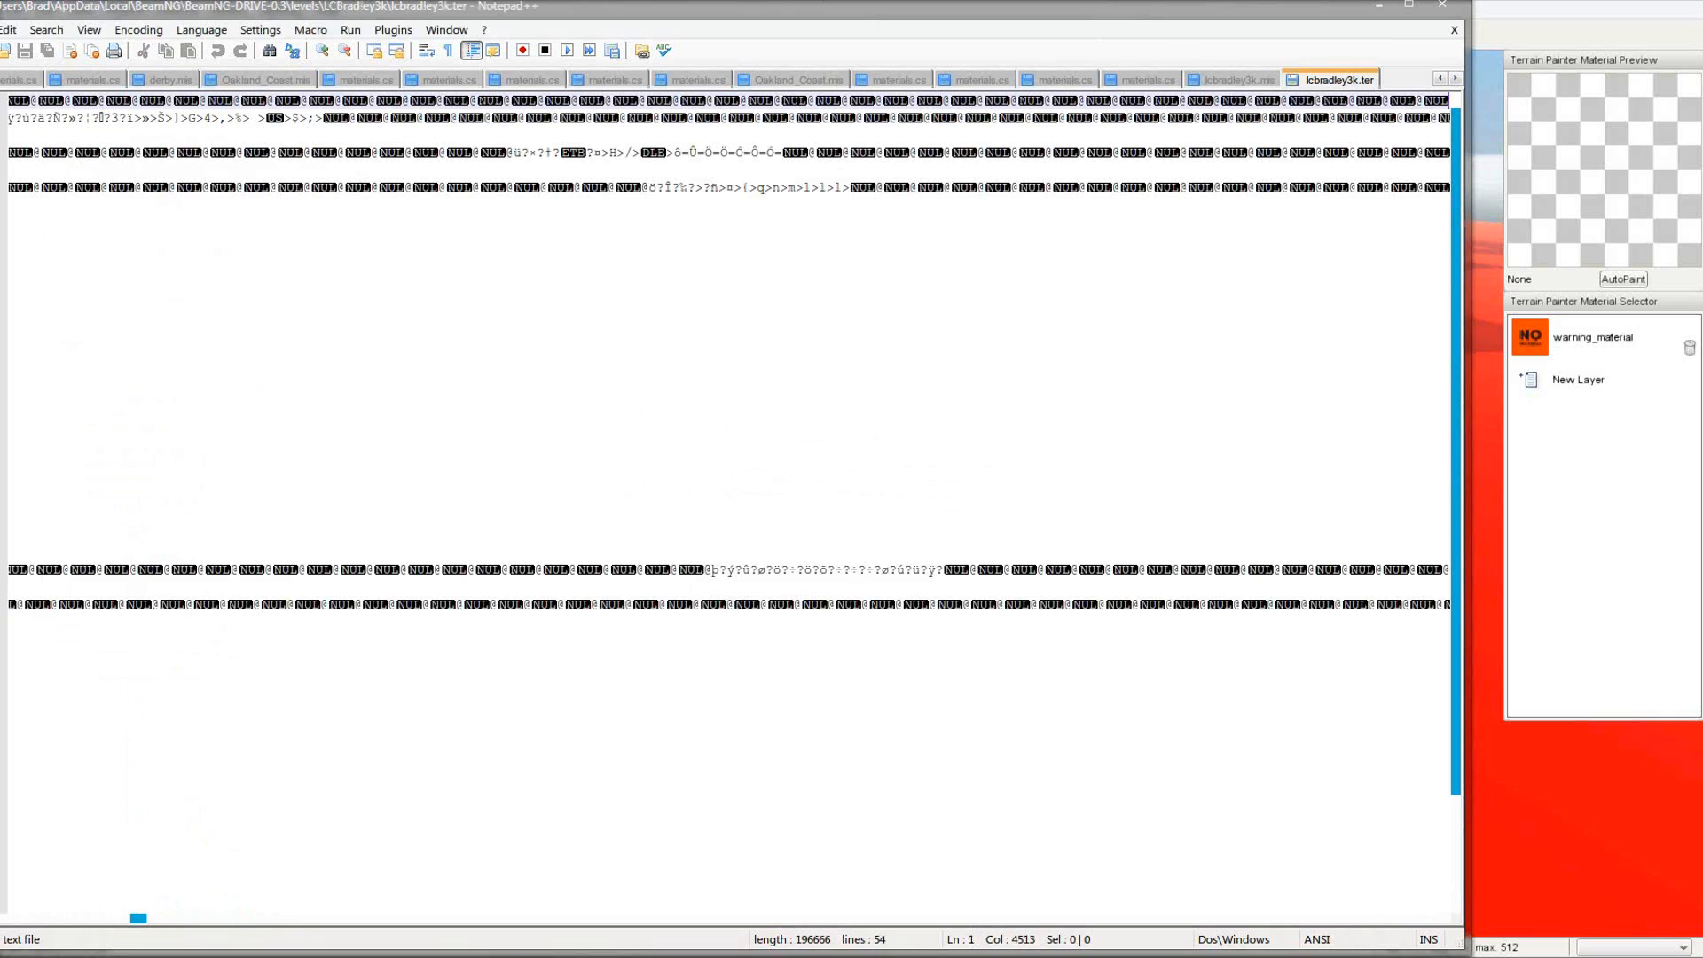
left_click_drag(970, 3, 1090, 24)
left_click(1357, 101)
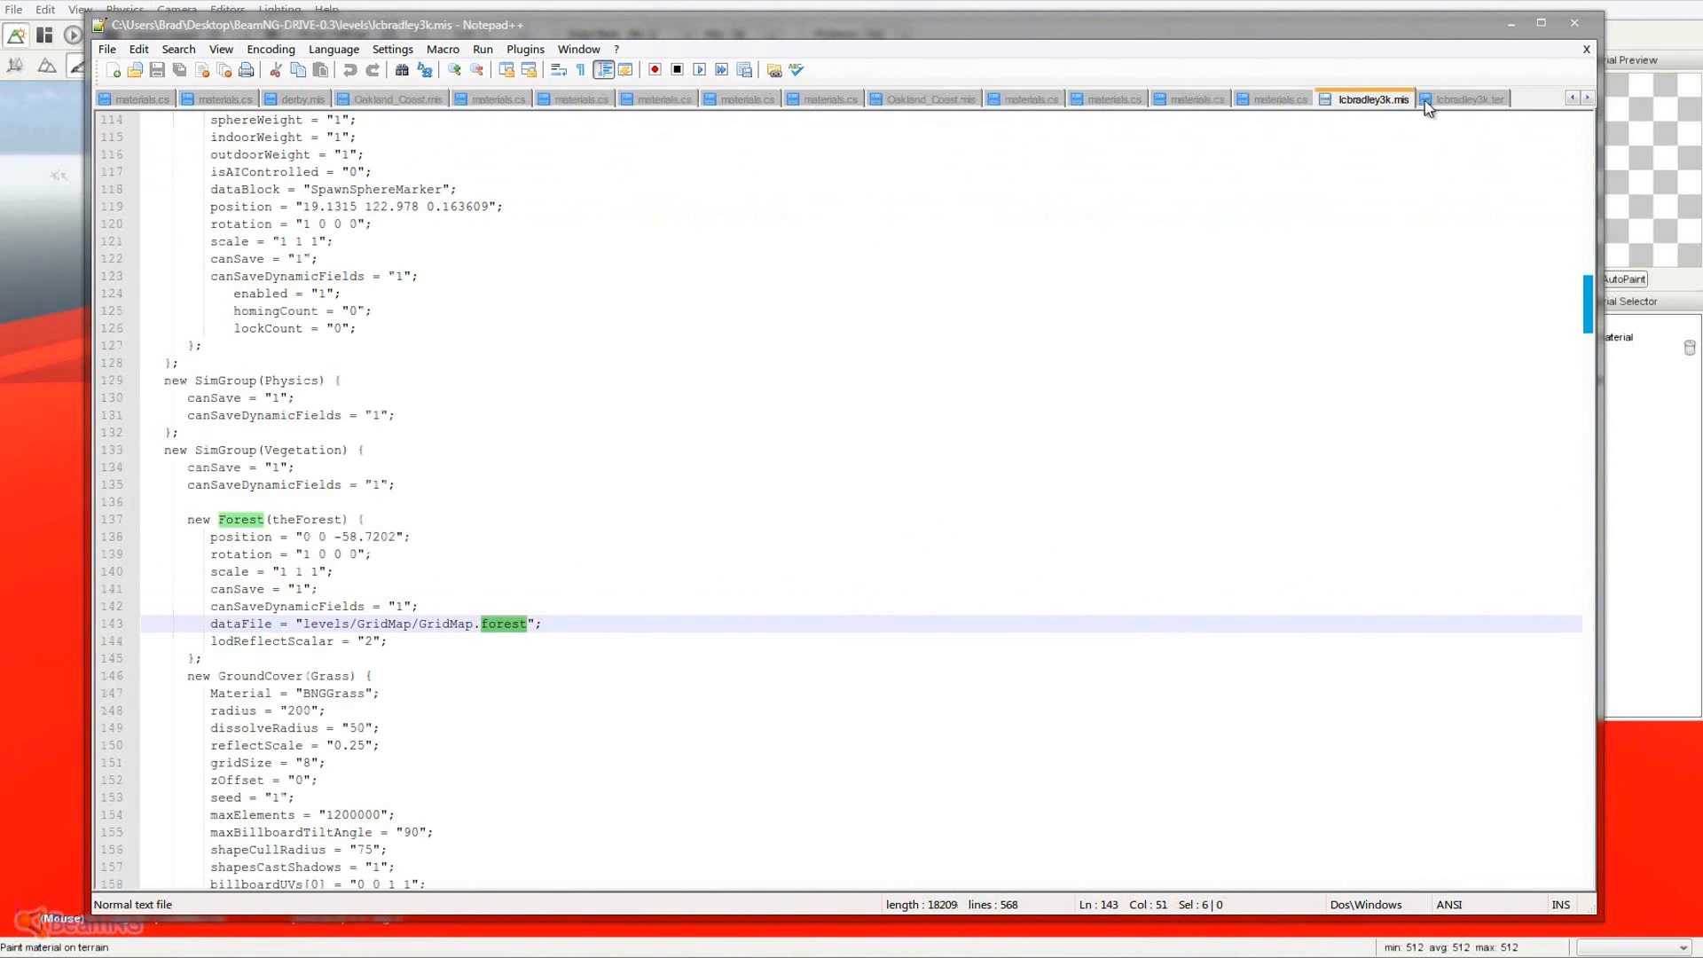
left_click(1499, 101)
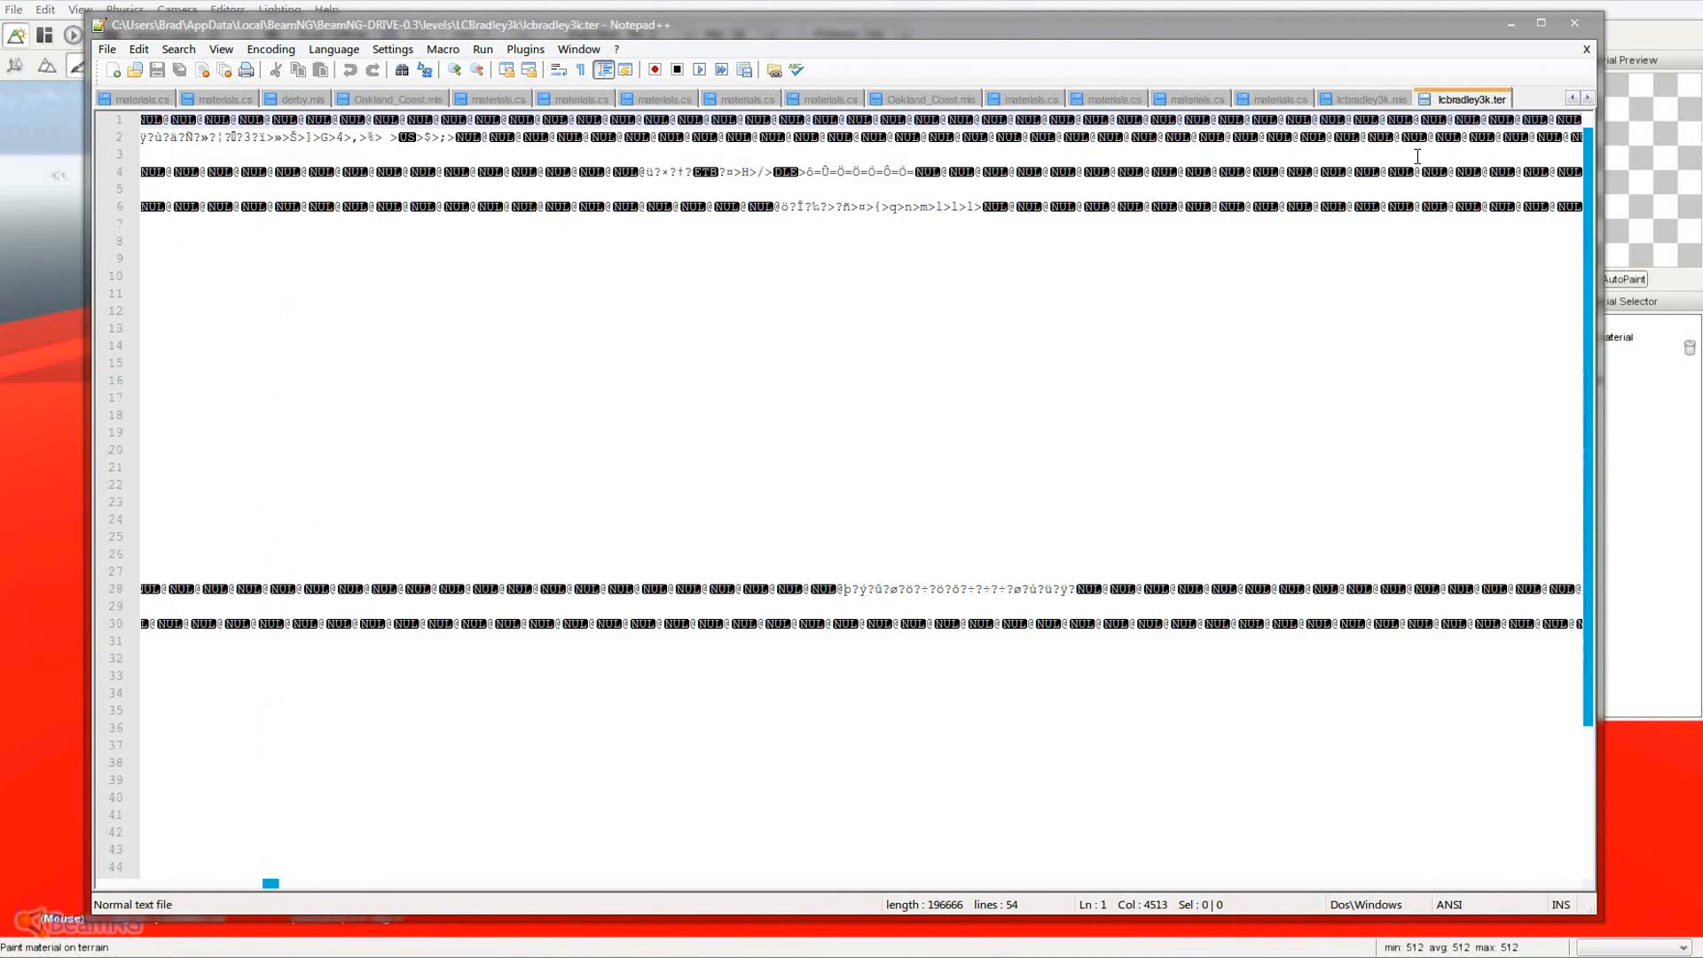
- Move Notepad++ aside, bring back the LCBradley3k folder and select lcbradley3k.forest
left_click_drag(711, 32, 0, 52)
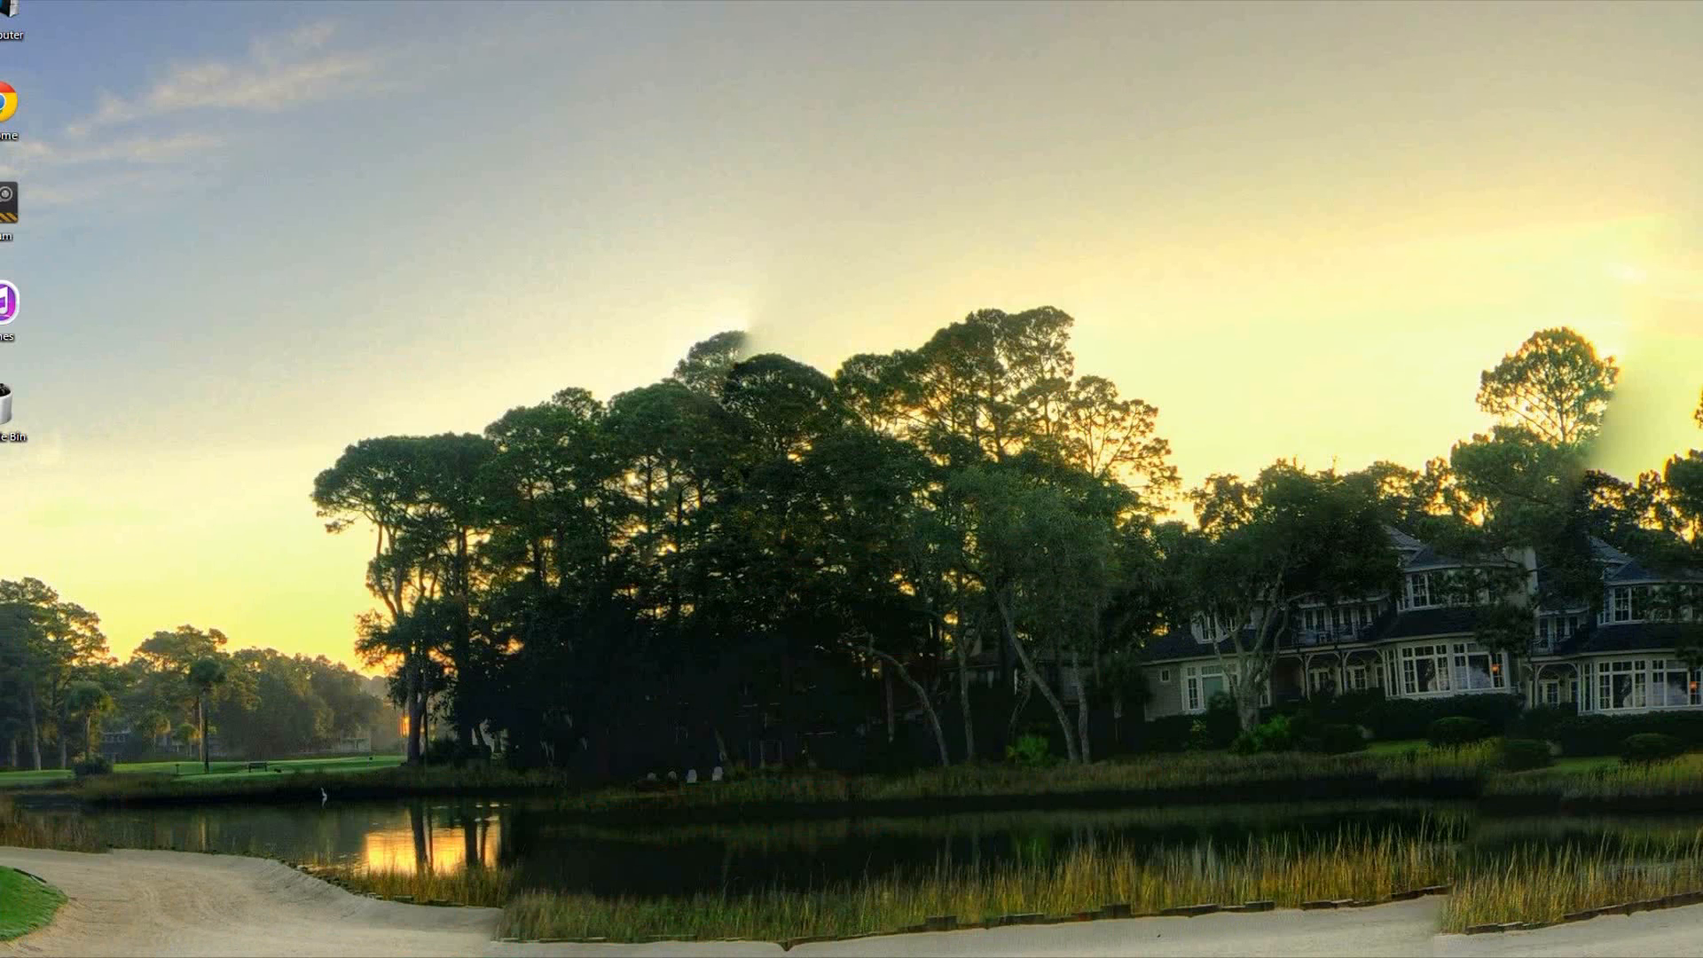
left_click(665, 957)
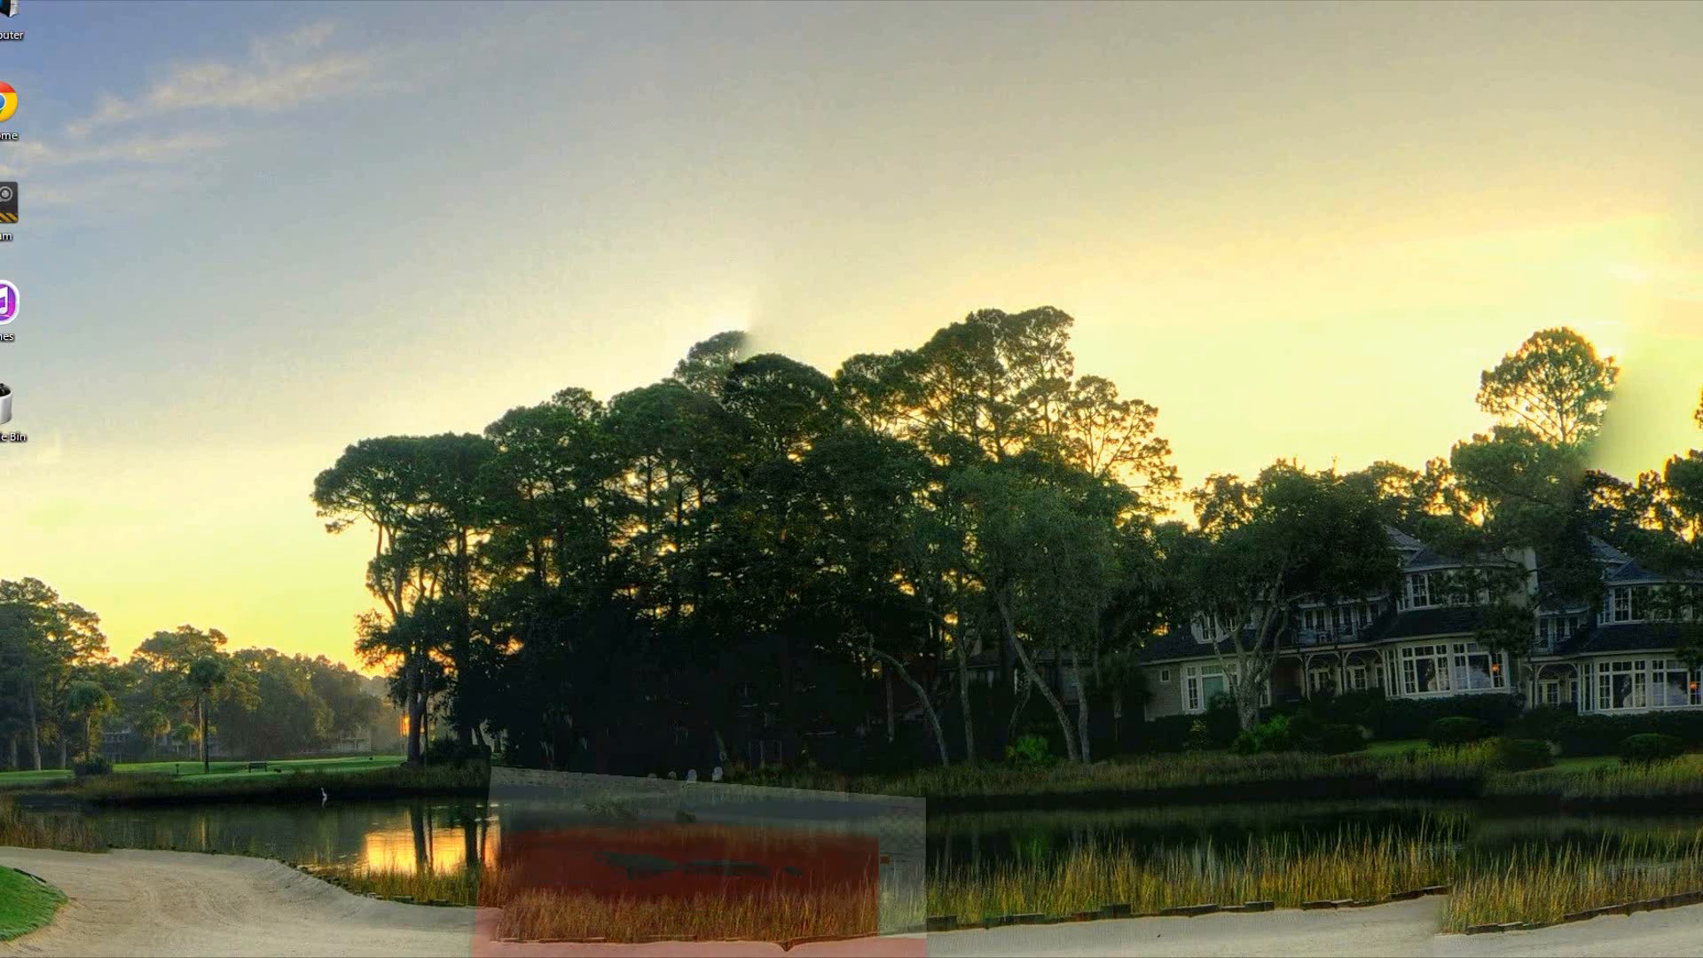
left_click(169, 957)
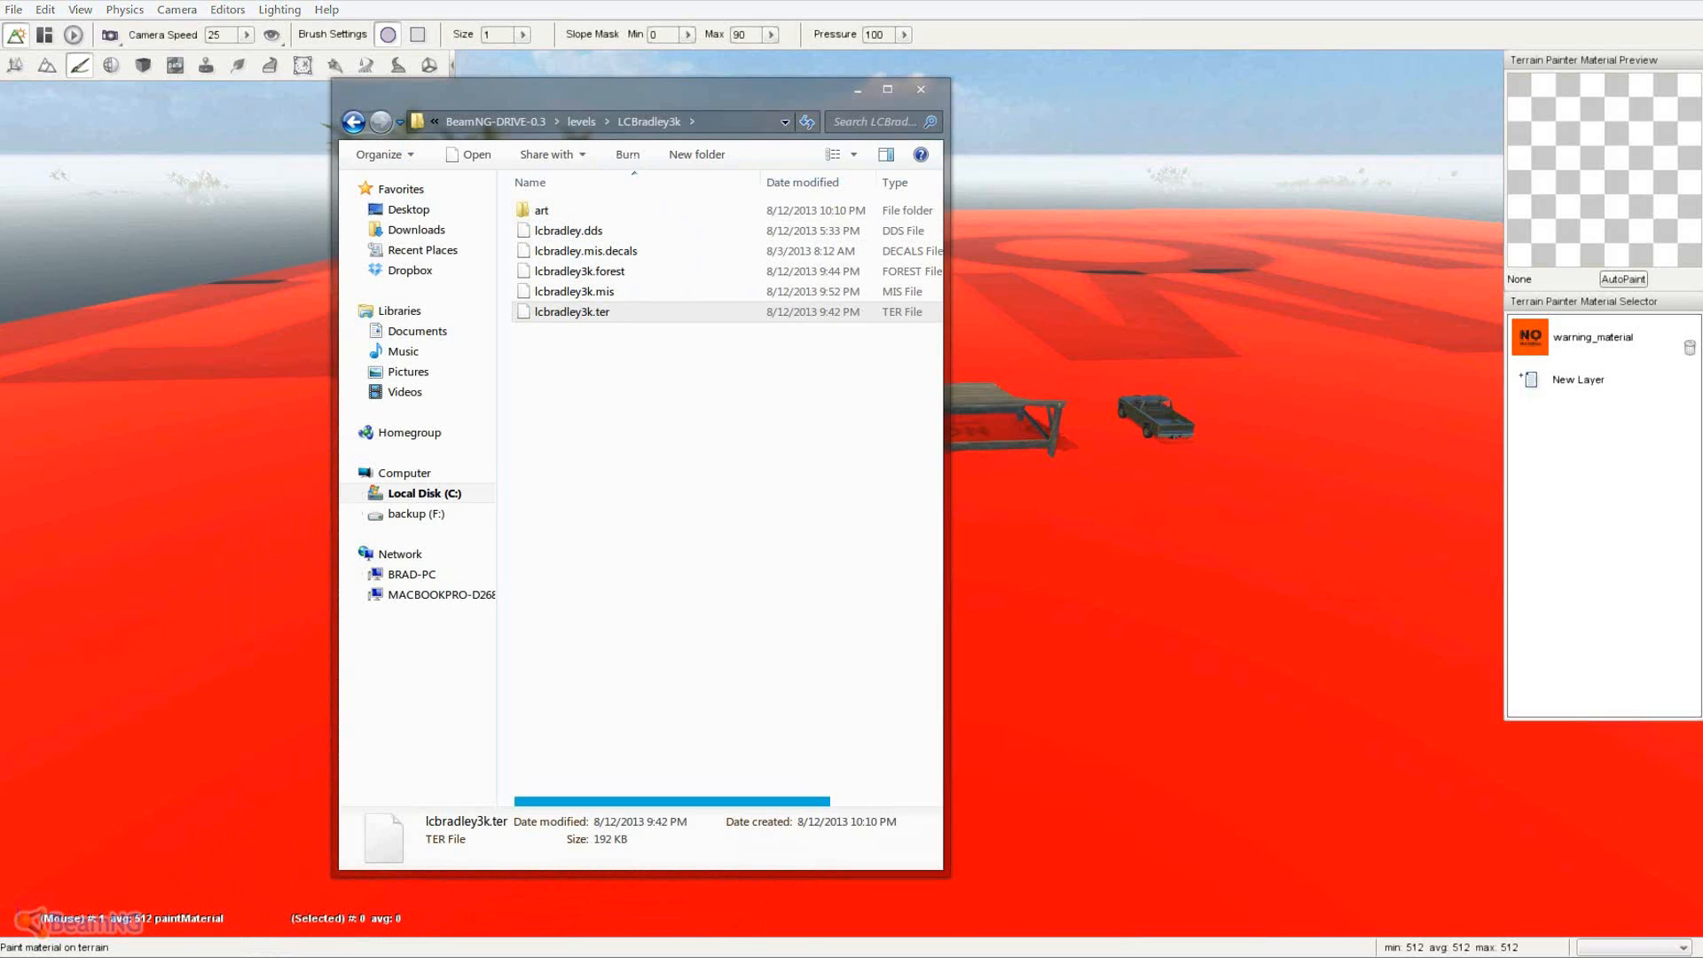
left_click(631, 266)
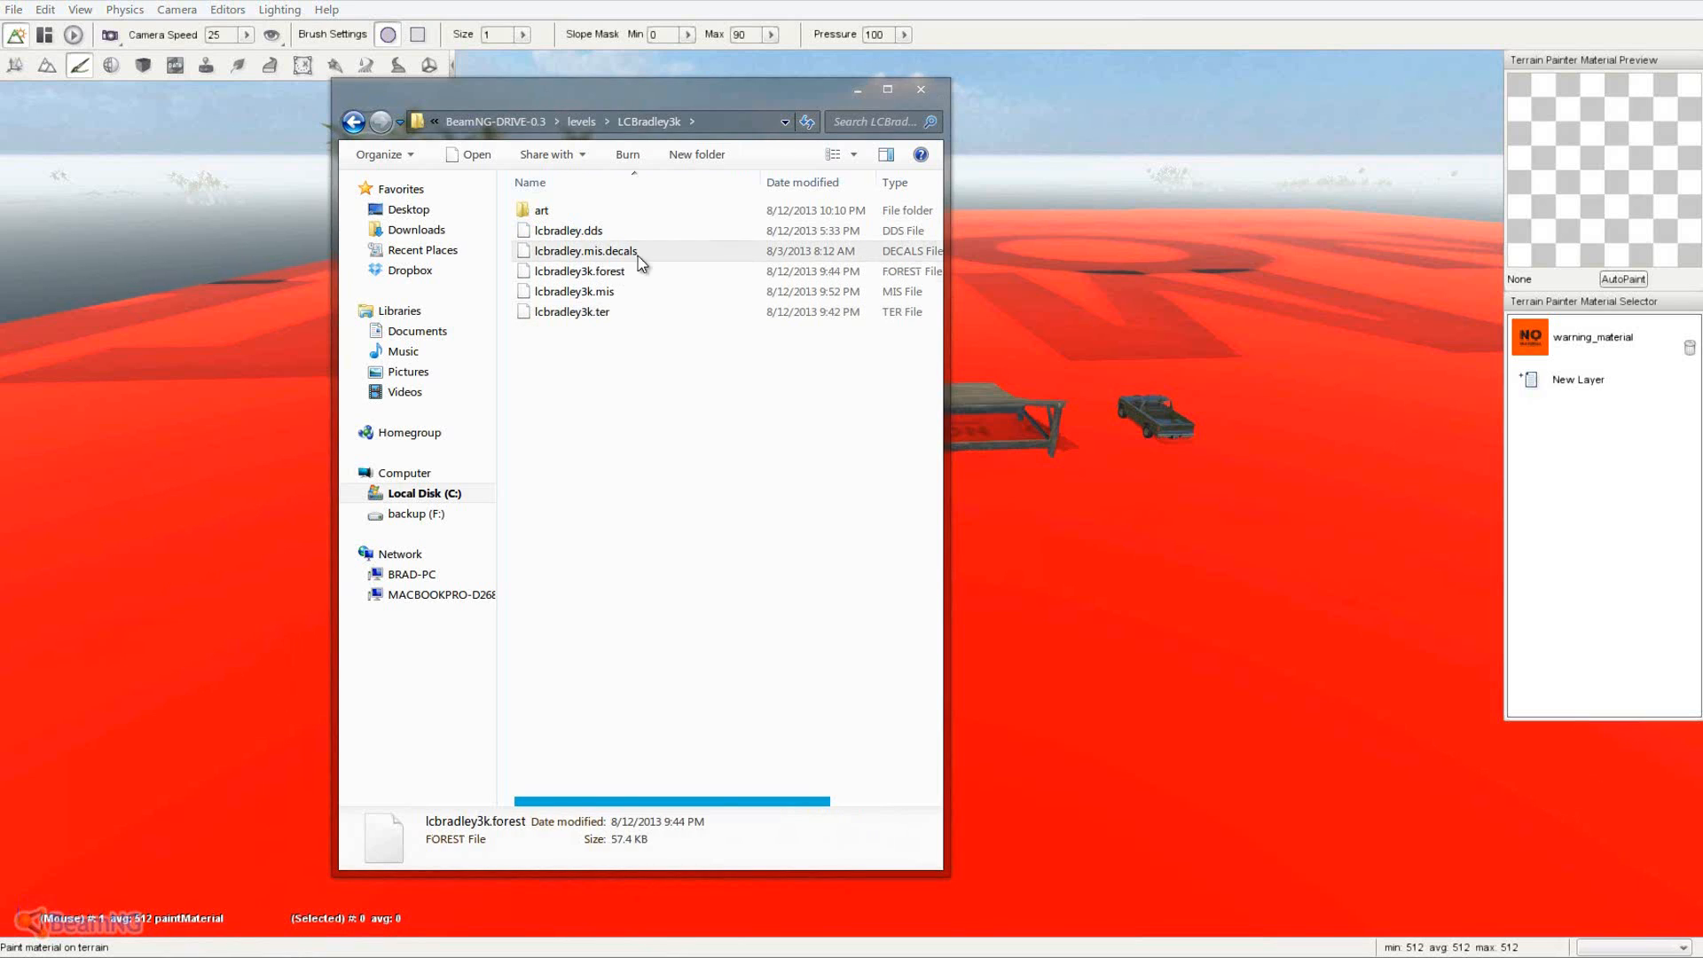
- Open lcbradley3k.mis in Notepad++ from the LCBradley3k folder
left_click(606, 295)
right_click(604, 298)
left_click(665, 331)
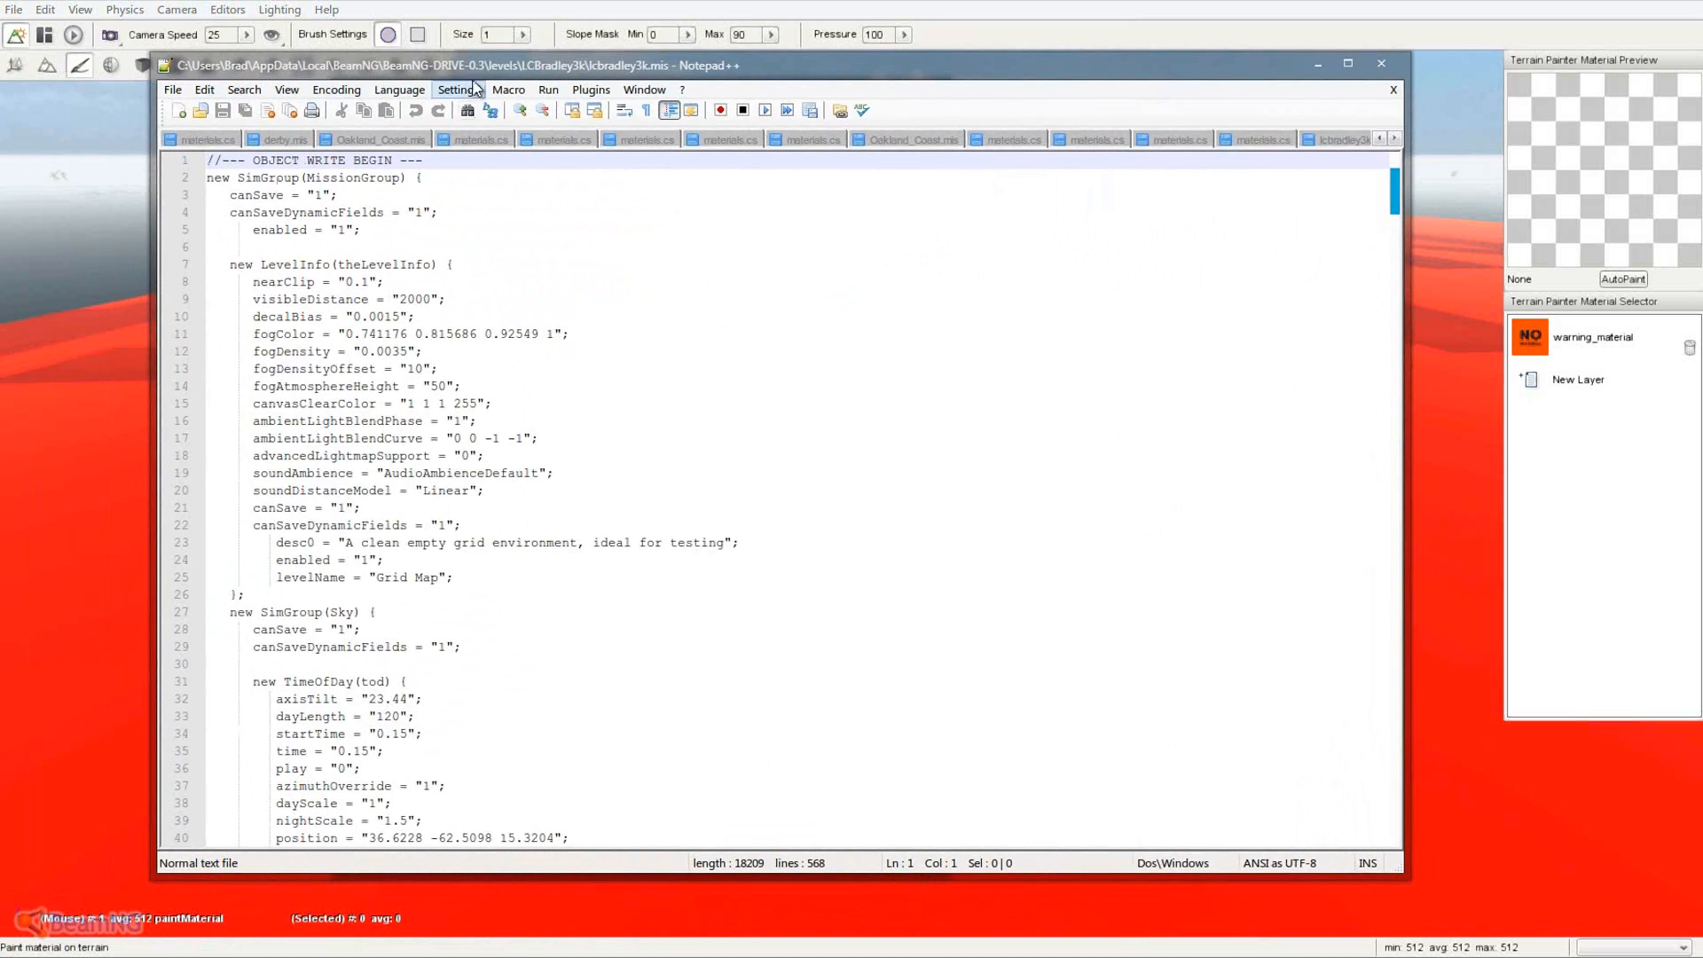
left_click_drag(477, 64, 525, 95)
left_click(526, 312)
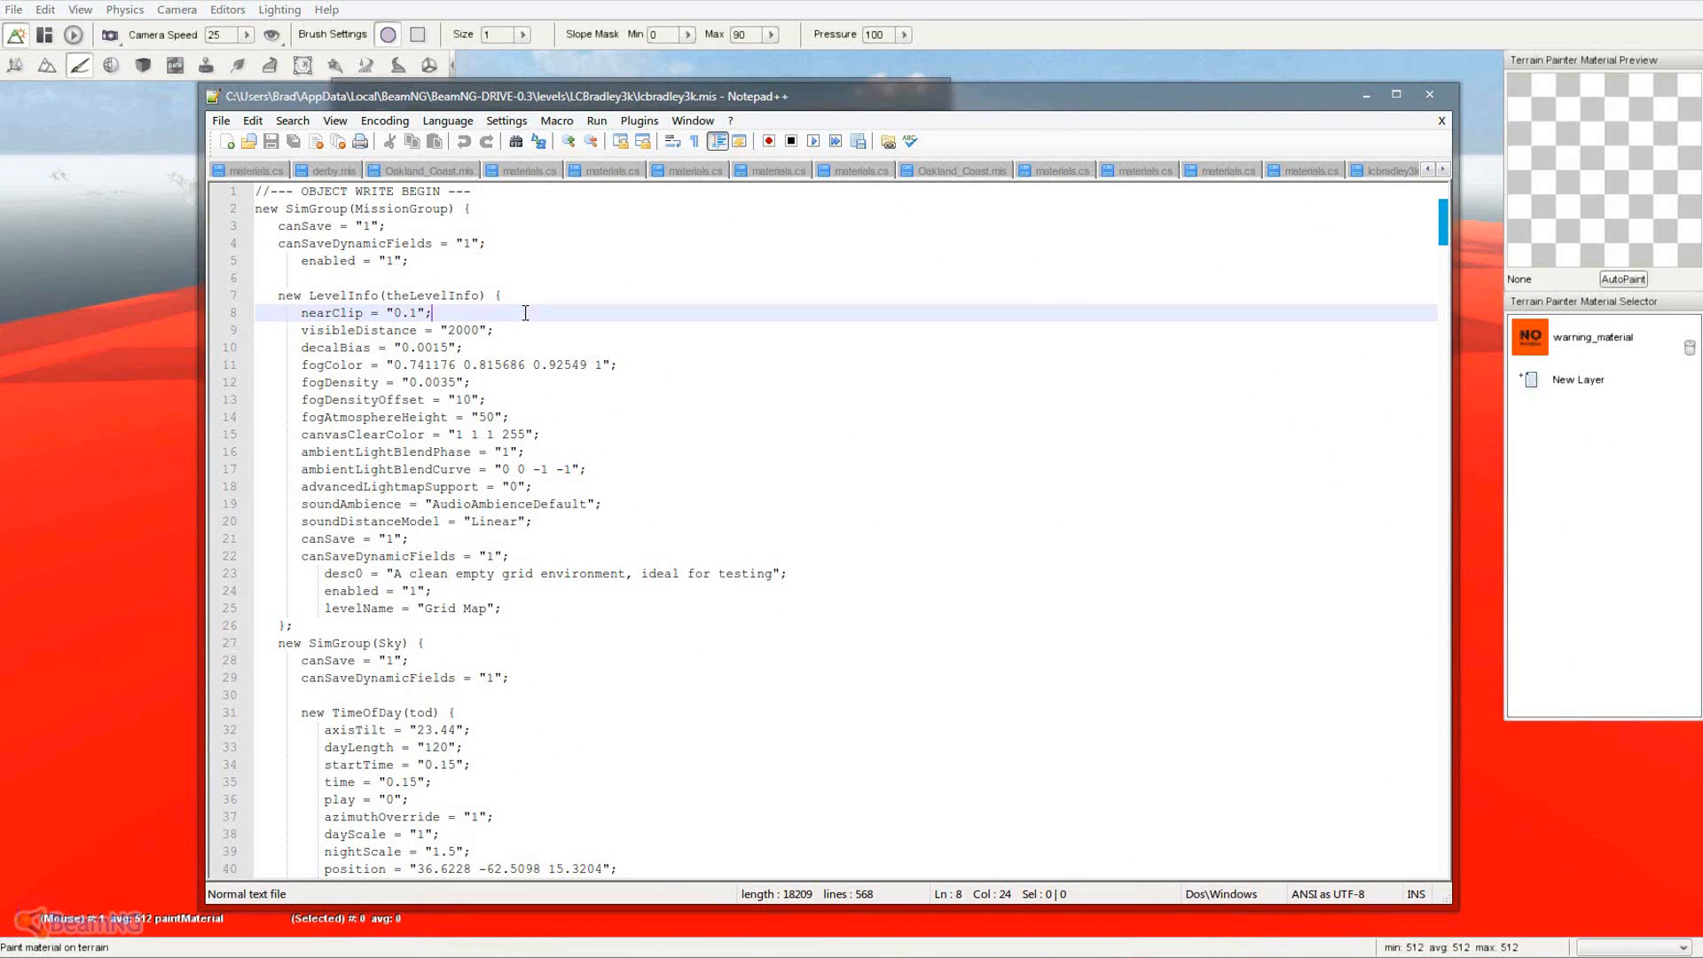
key("ctrl+f")
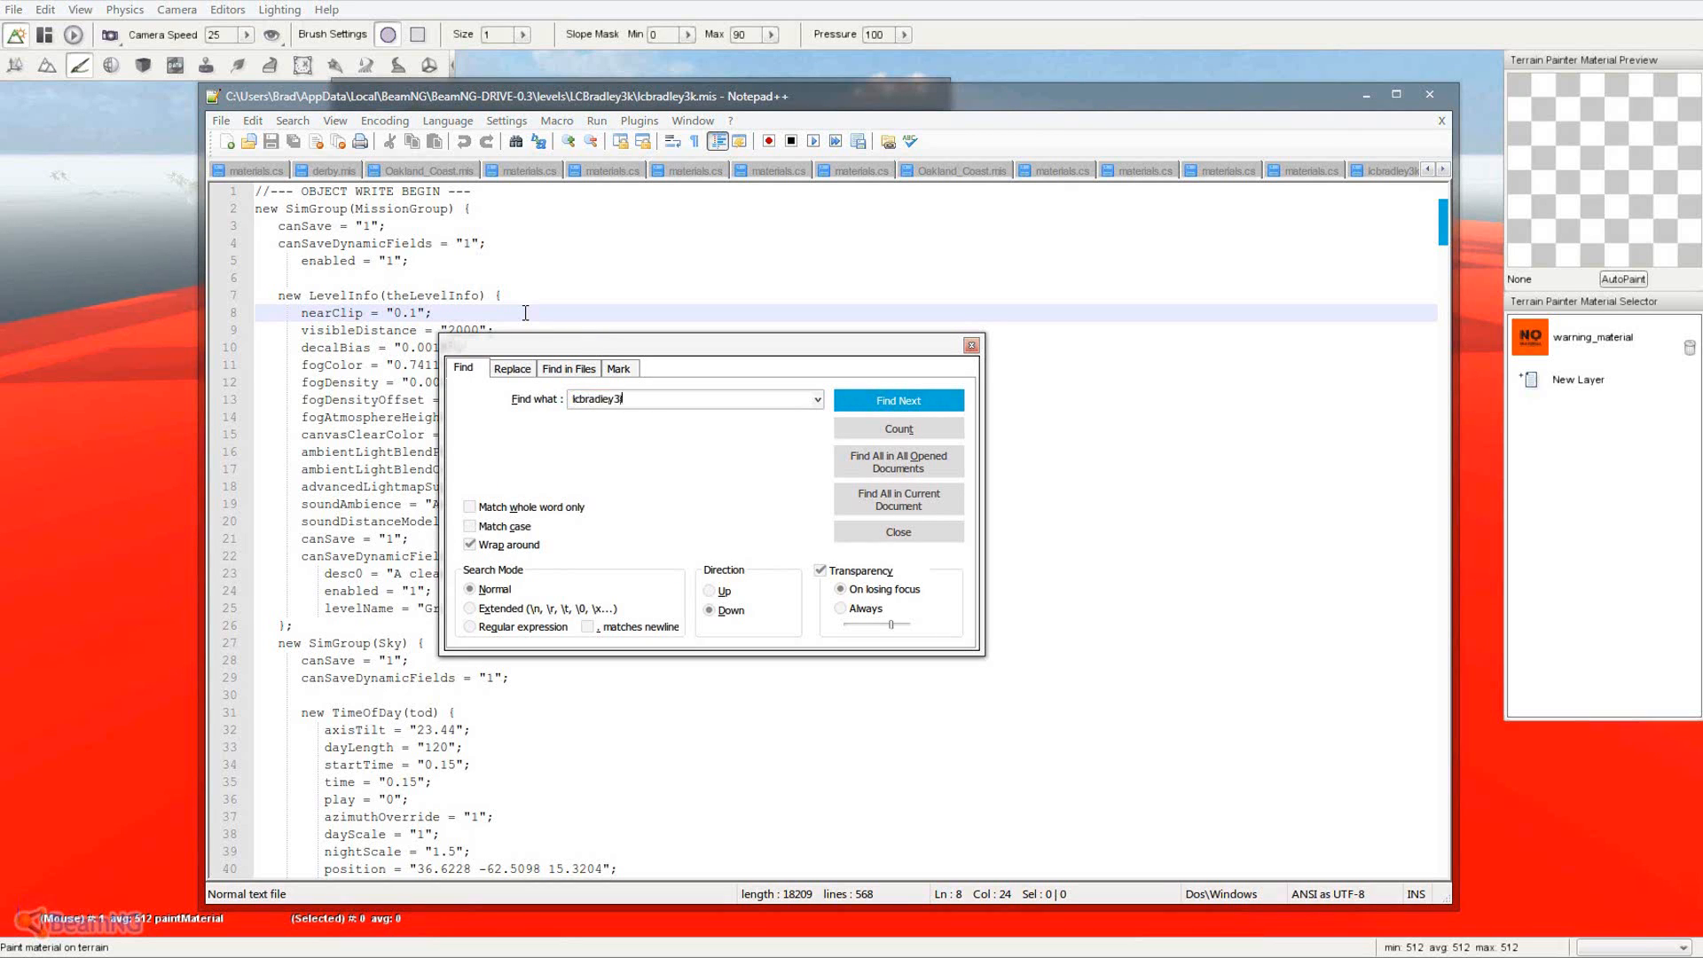
left_click(871, 400)
left_click_drag(704, 349, 861, 199)
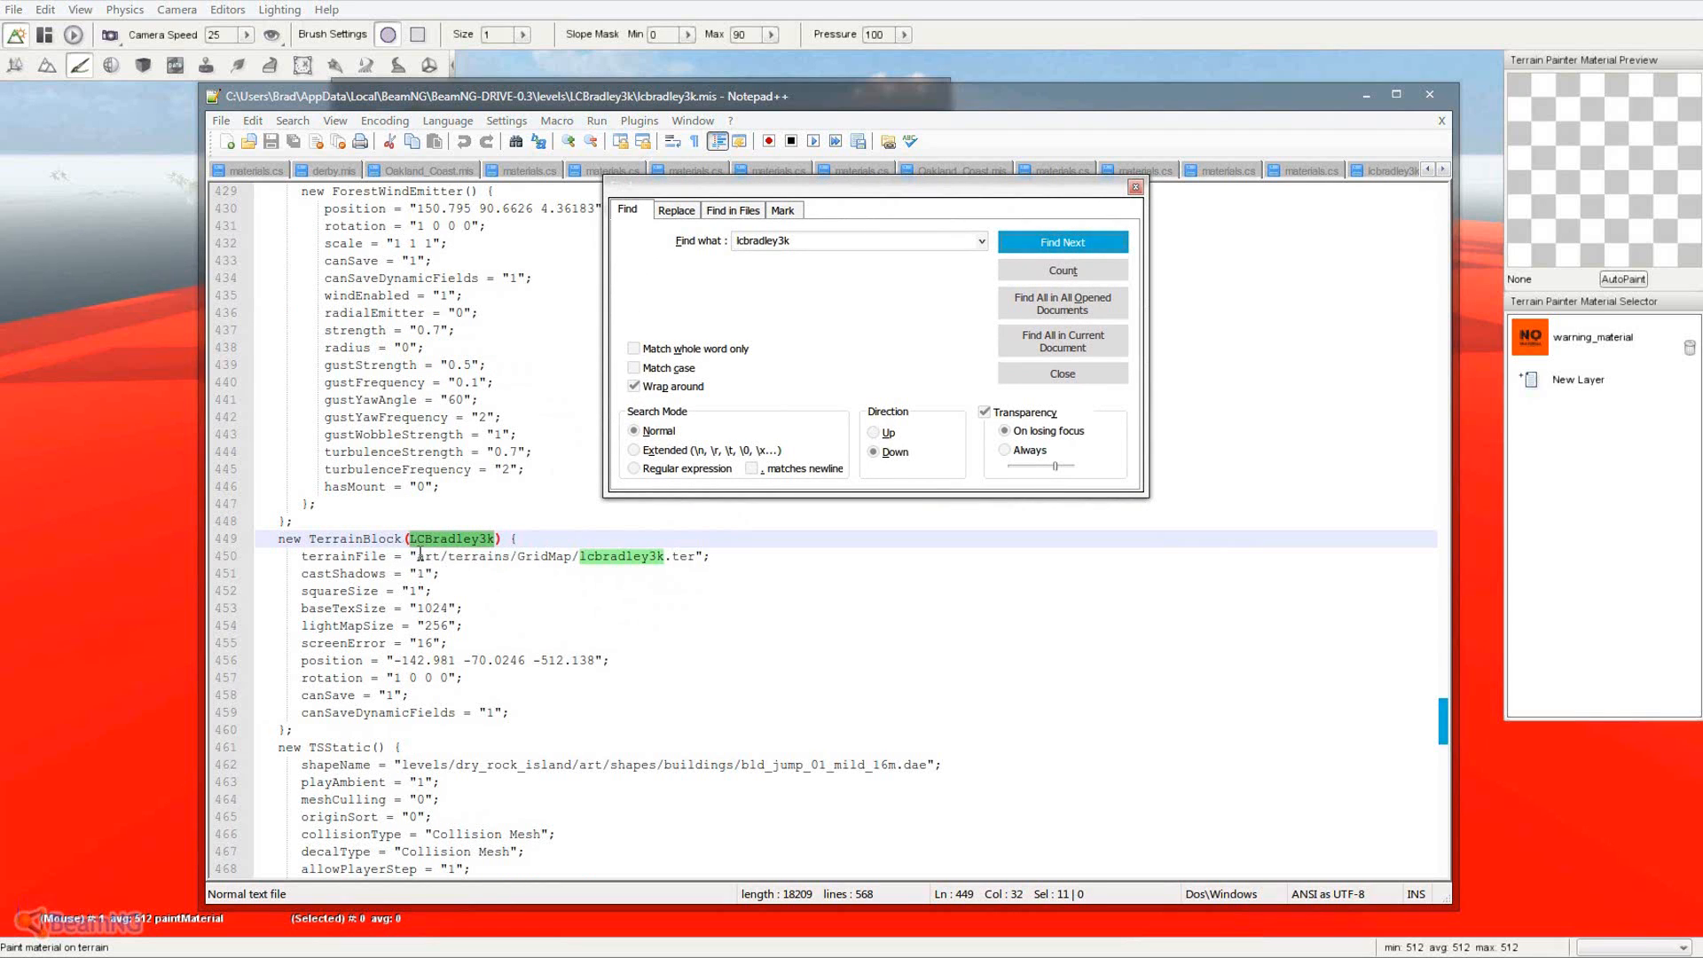
left_click(1135, 186)
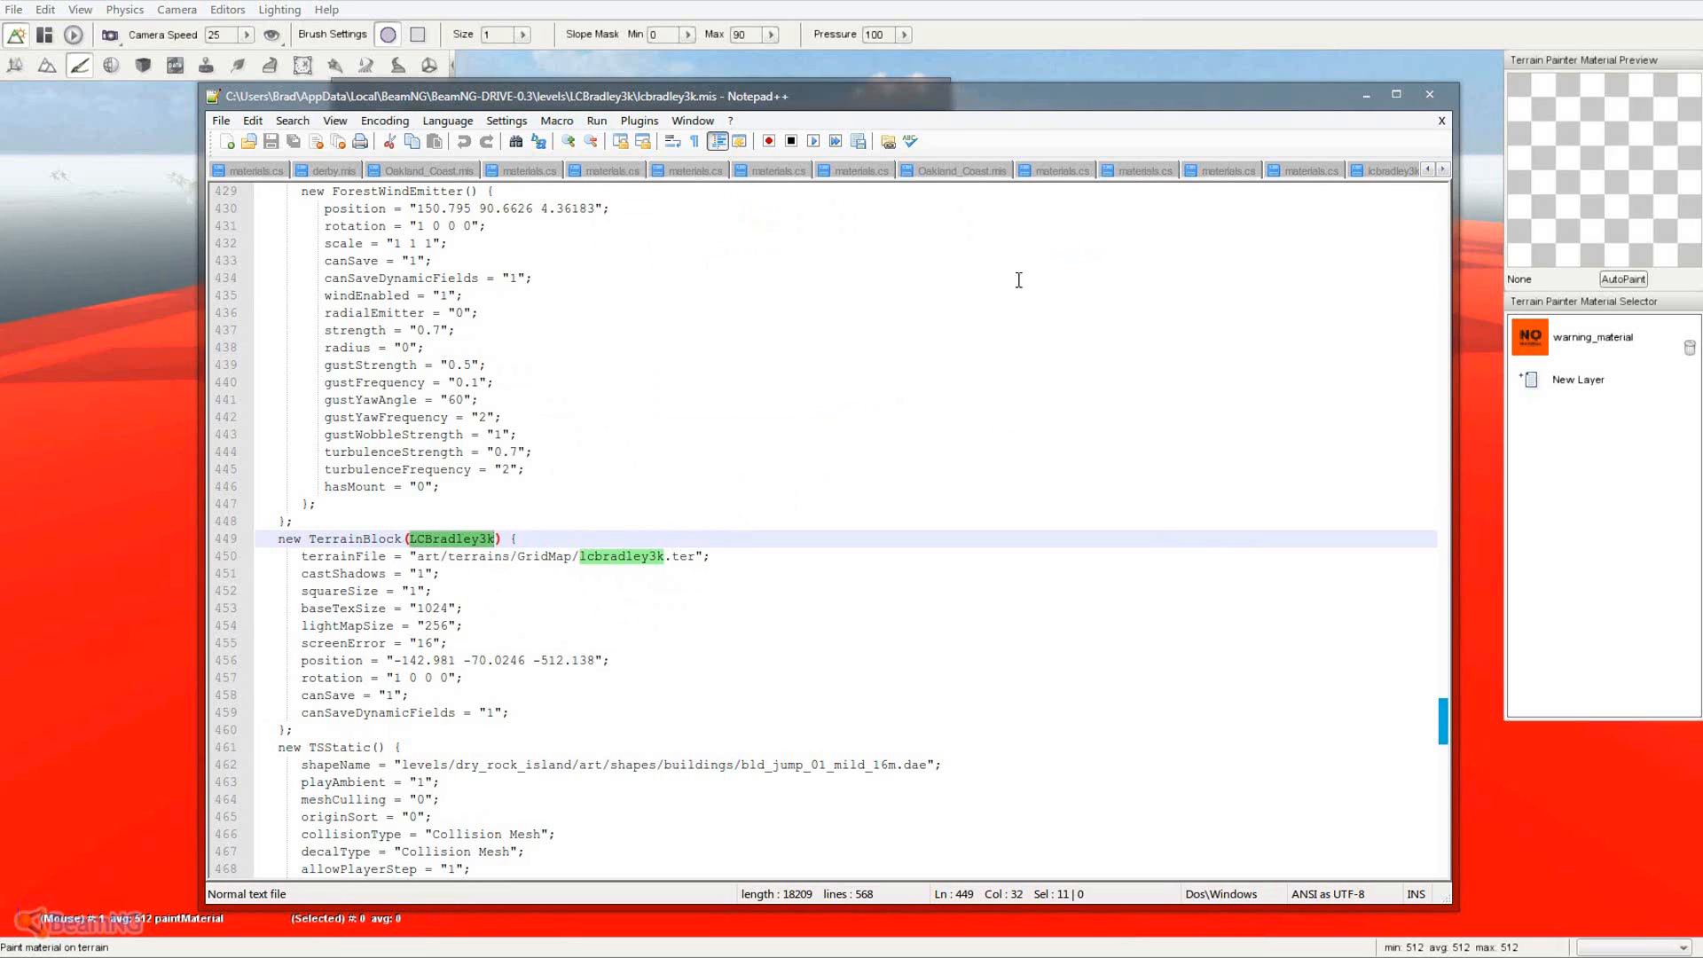
left_click_drag(415, 556, 461, 559)
key("alt+Tab")
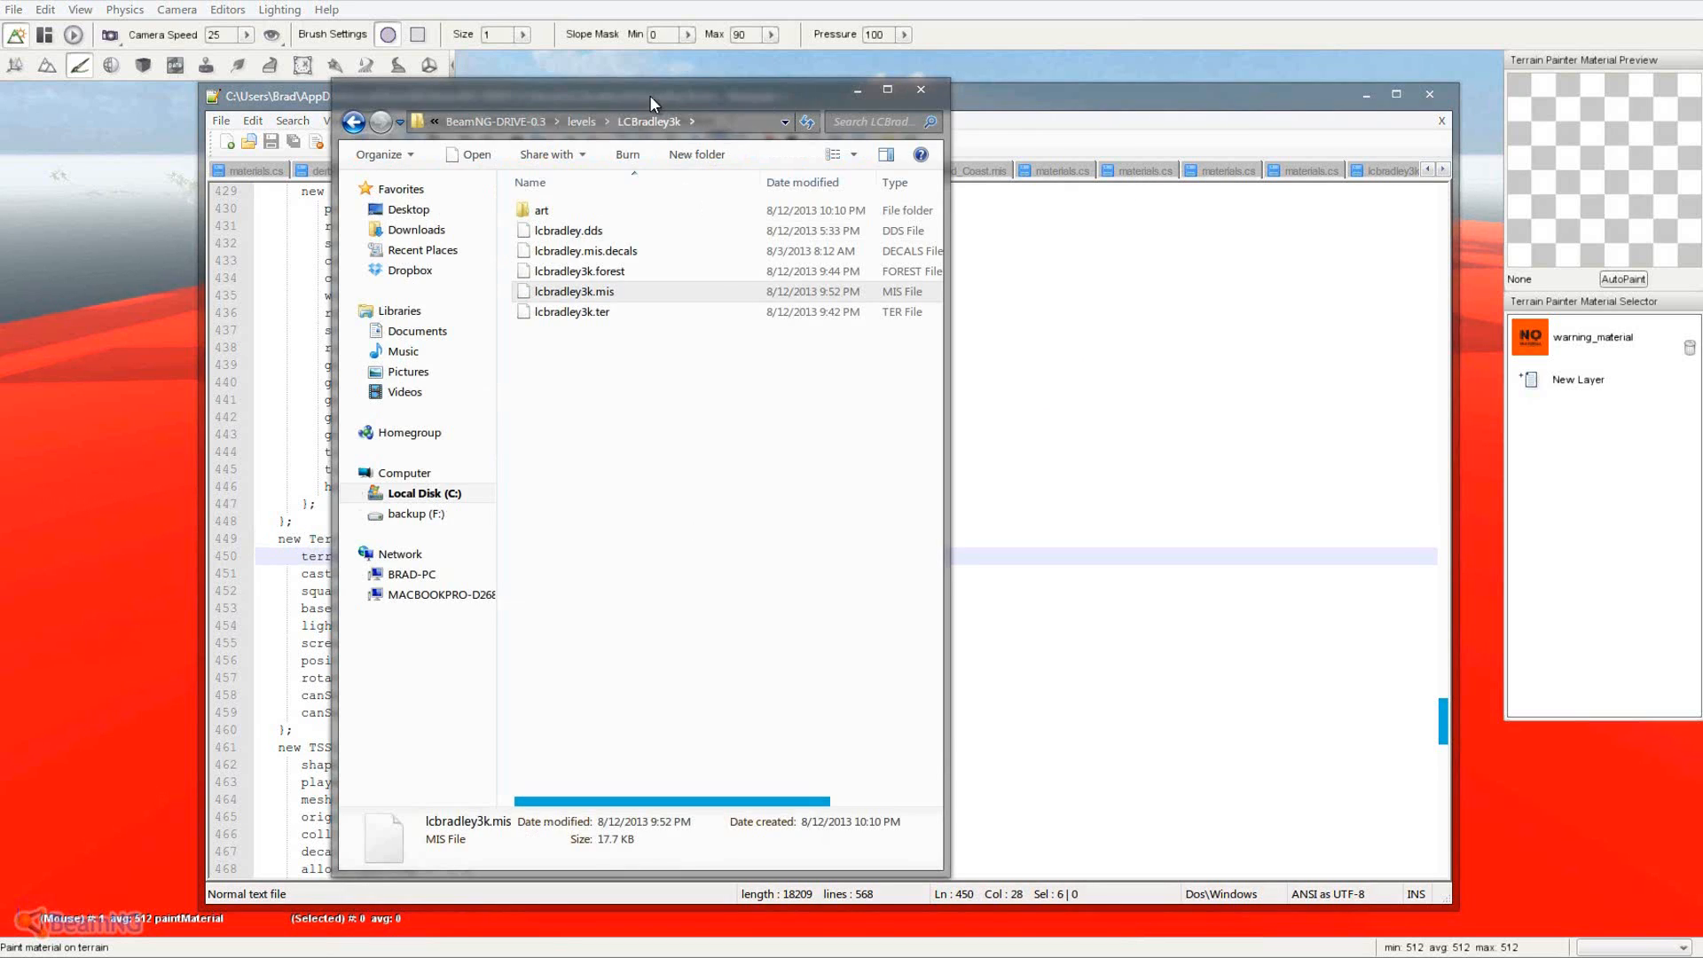
- Go up to BeamNG-DRIVE-0.3 and check the art\terrains folder
left_click_drag(650, 94, 1122, 90)
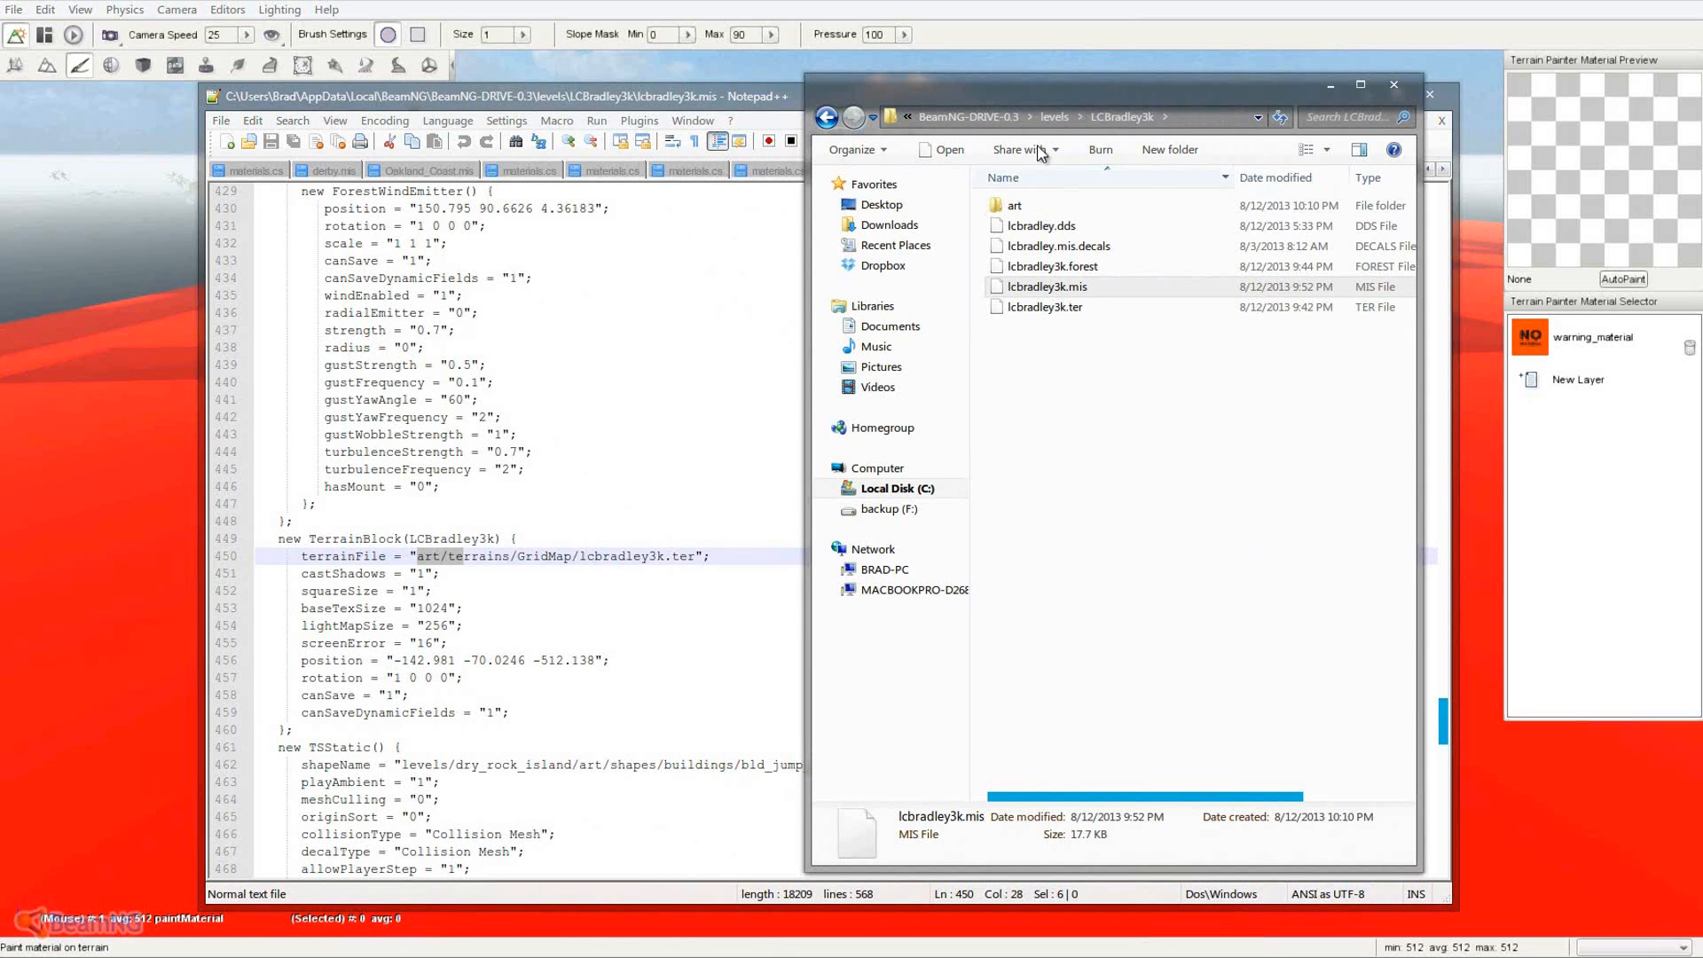
left_click(1053, 116)
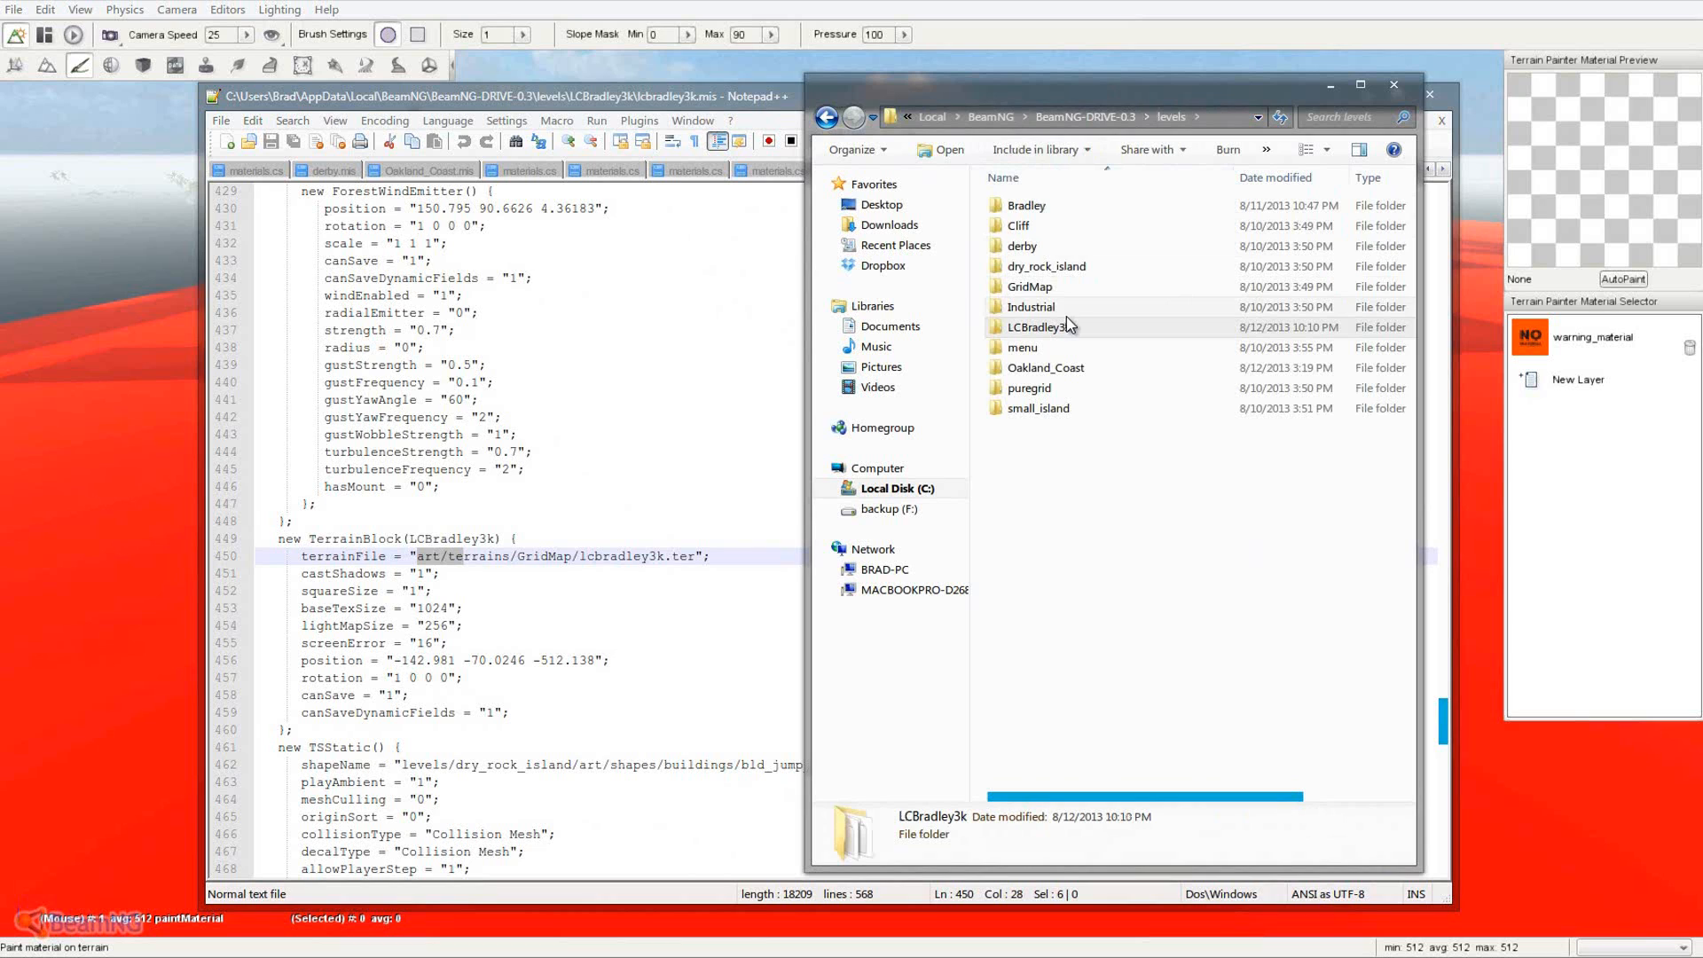
left_click(1057, 116)
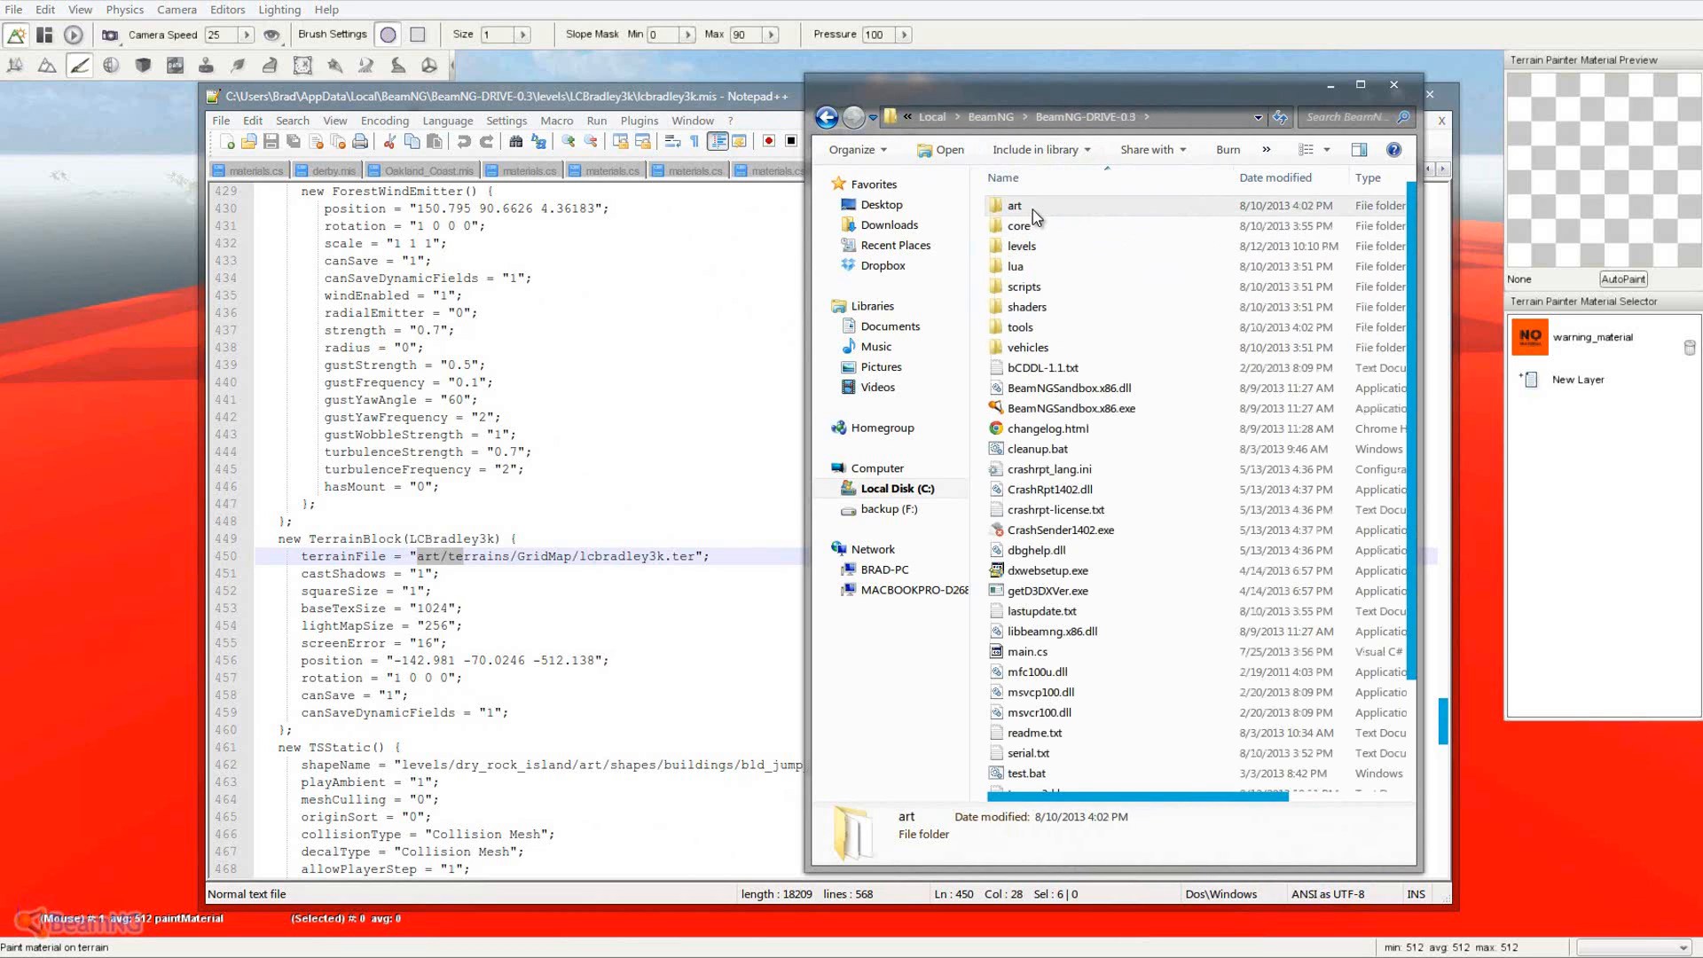
double_click(1033, 210)
double_click(1029, 348)
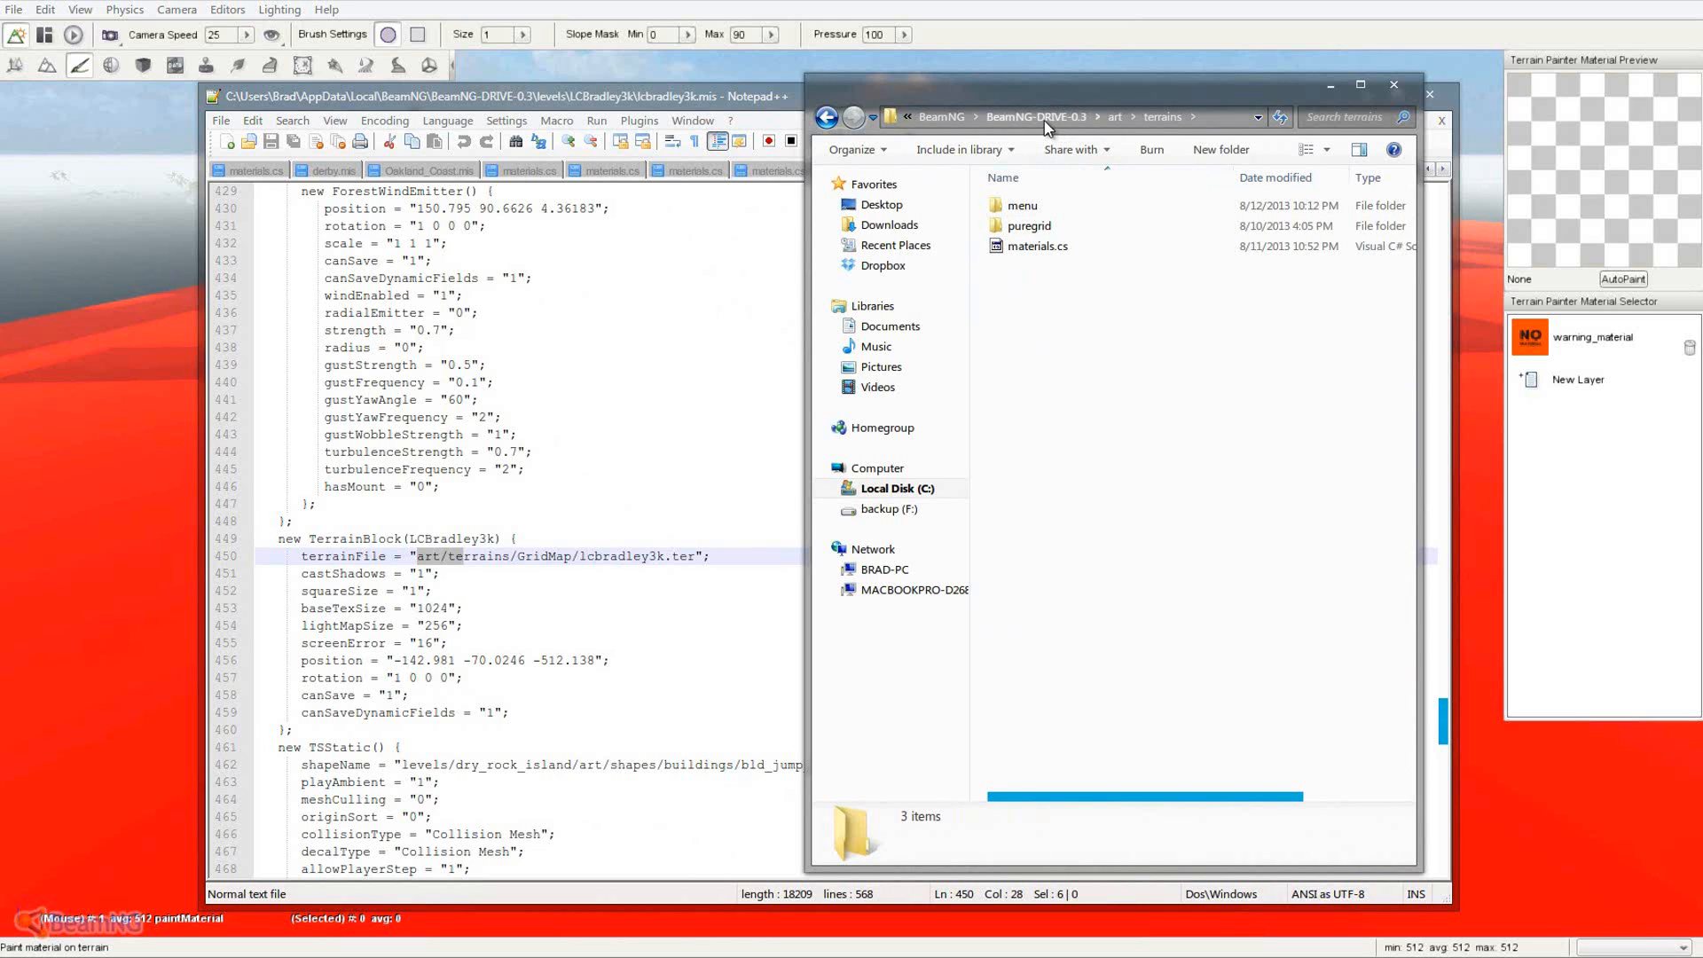
- Return to levels\LCBradley3k and move Explorer off screen to reveal Notepad++
left_click(1081, 116)
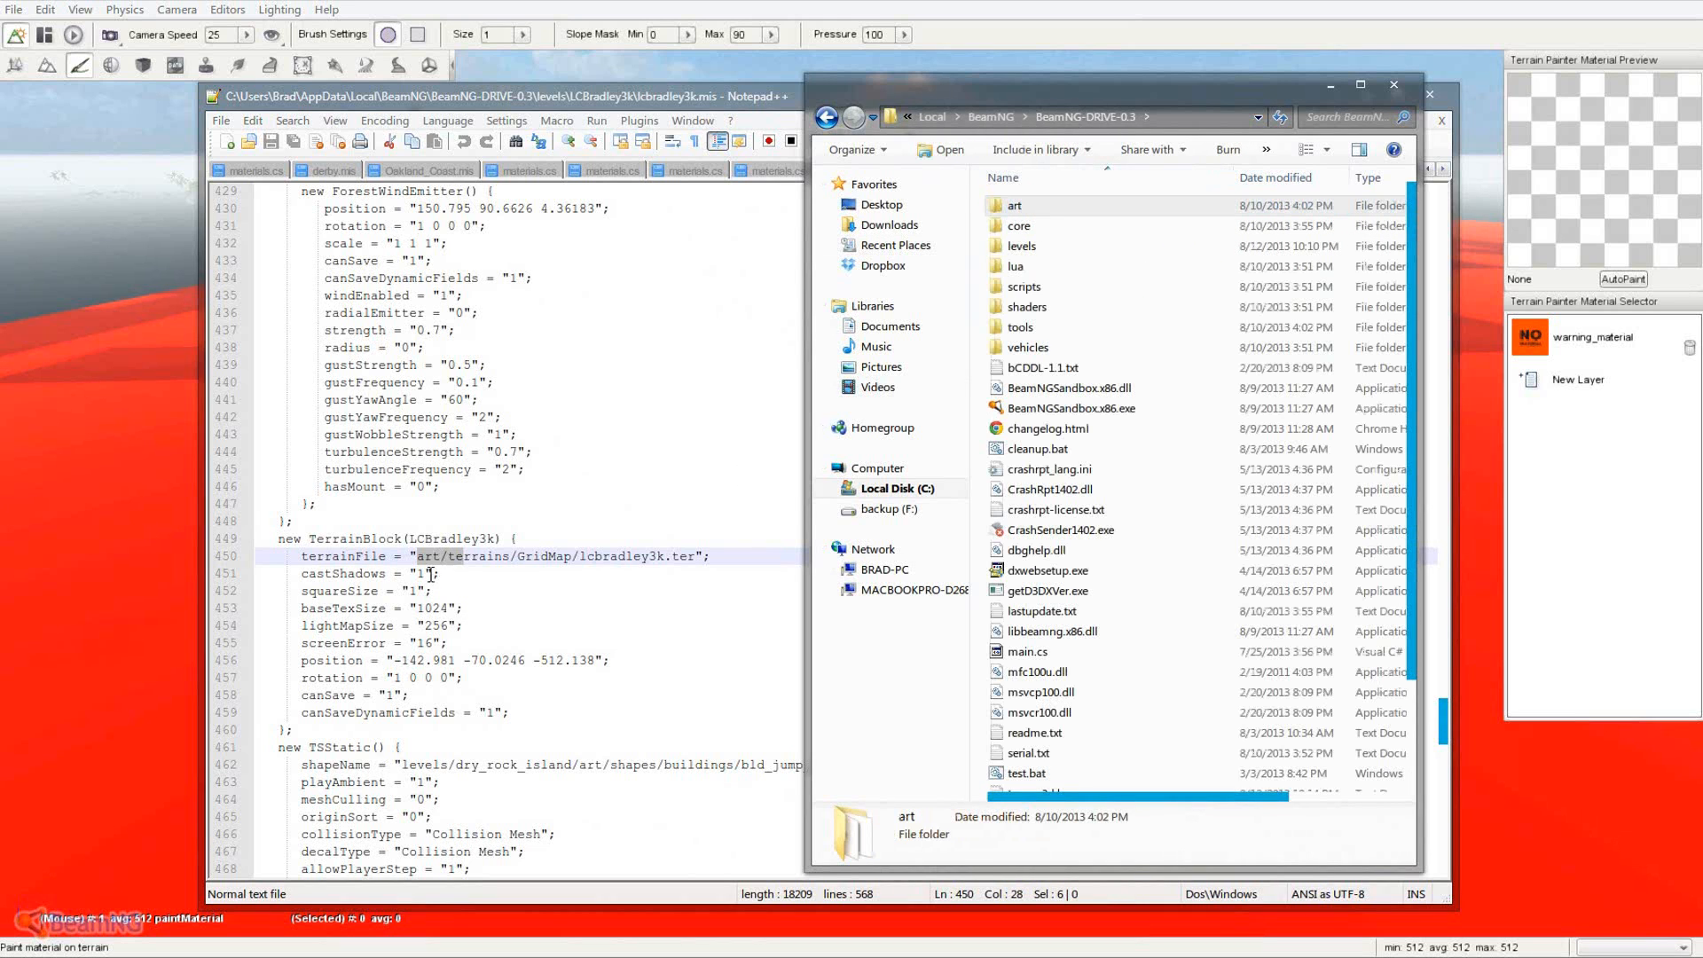
left_click_drag(1046, 92, 1090, 92)
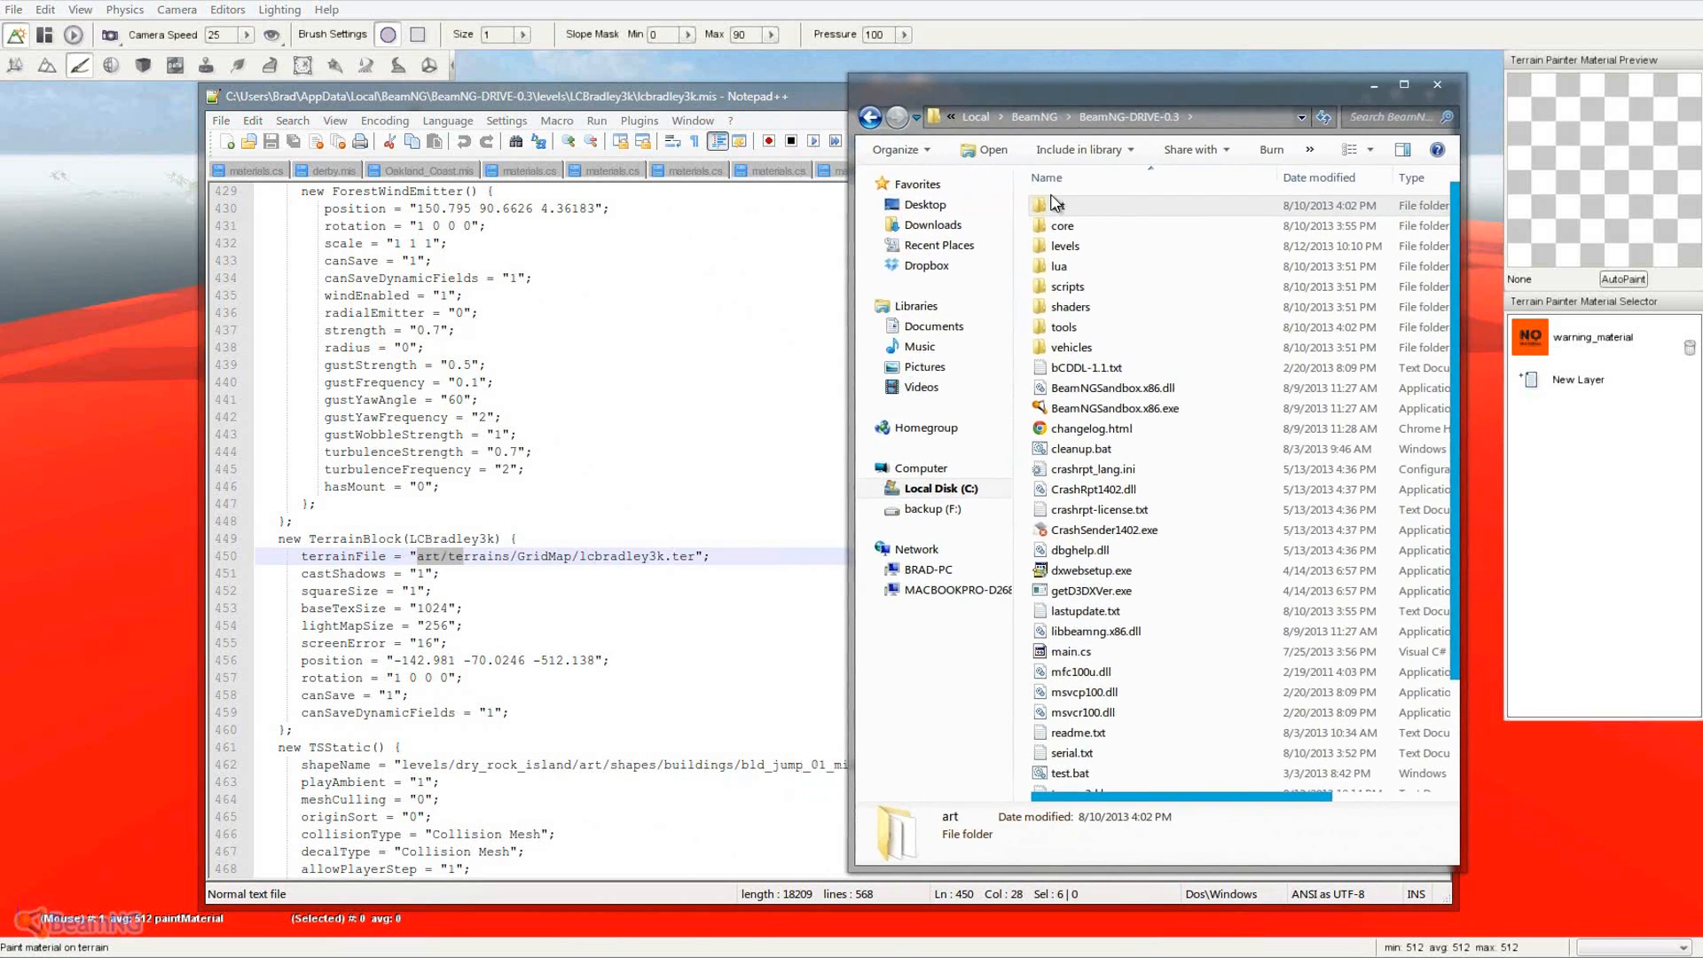
double_click(1065, 246)
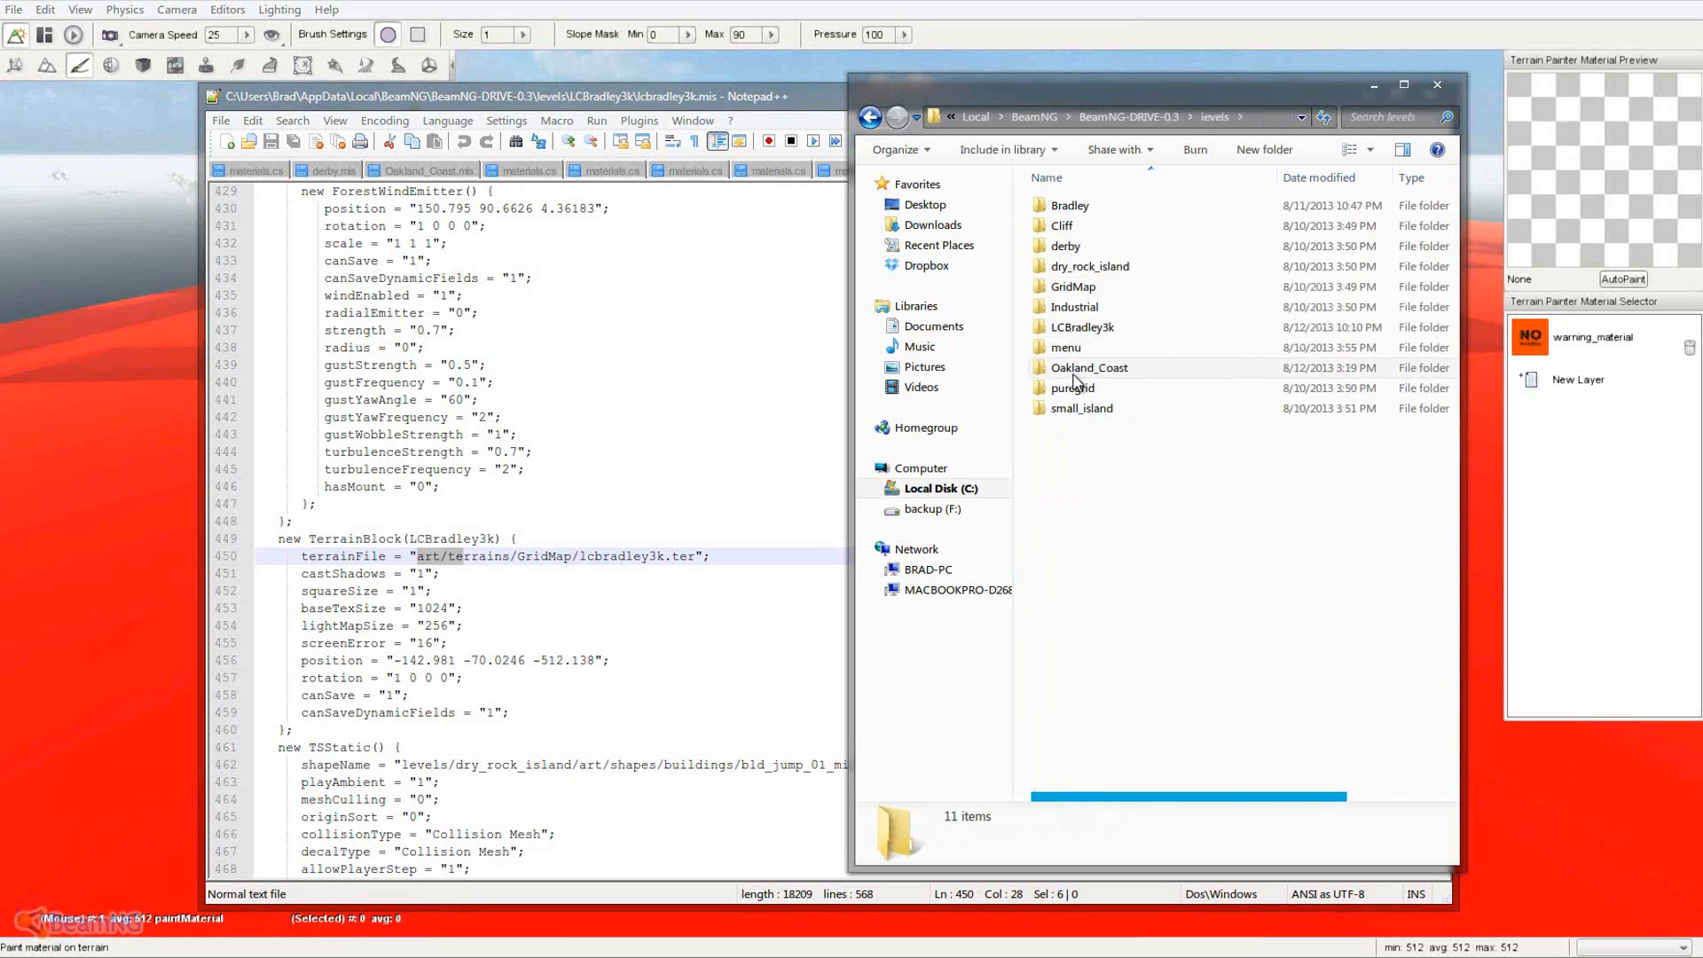
double_click(1080, 328)
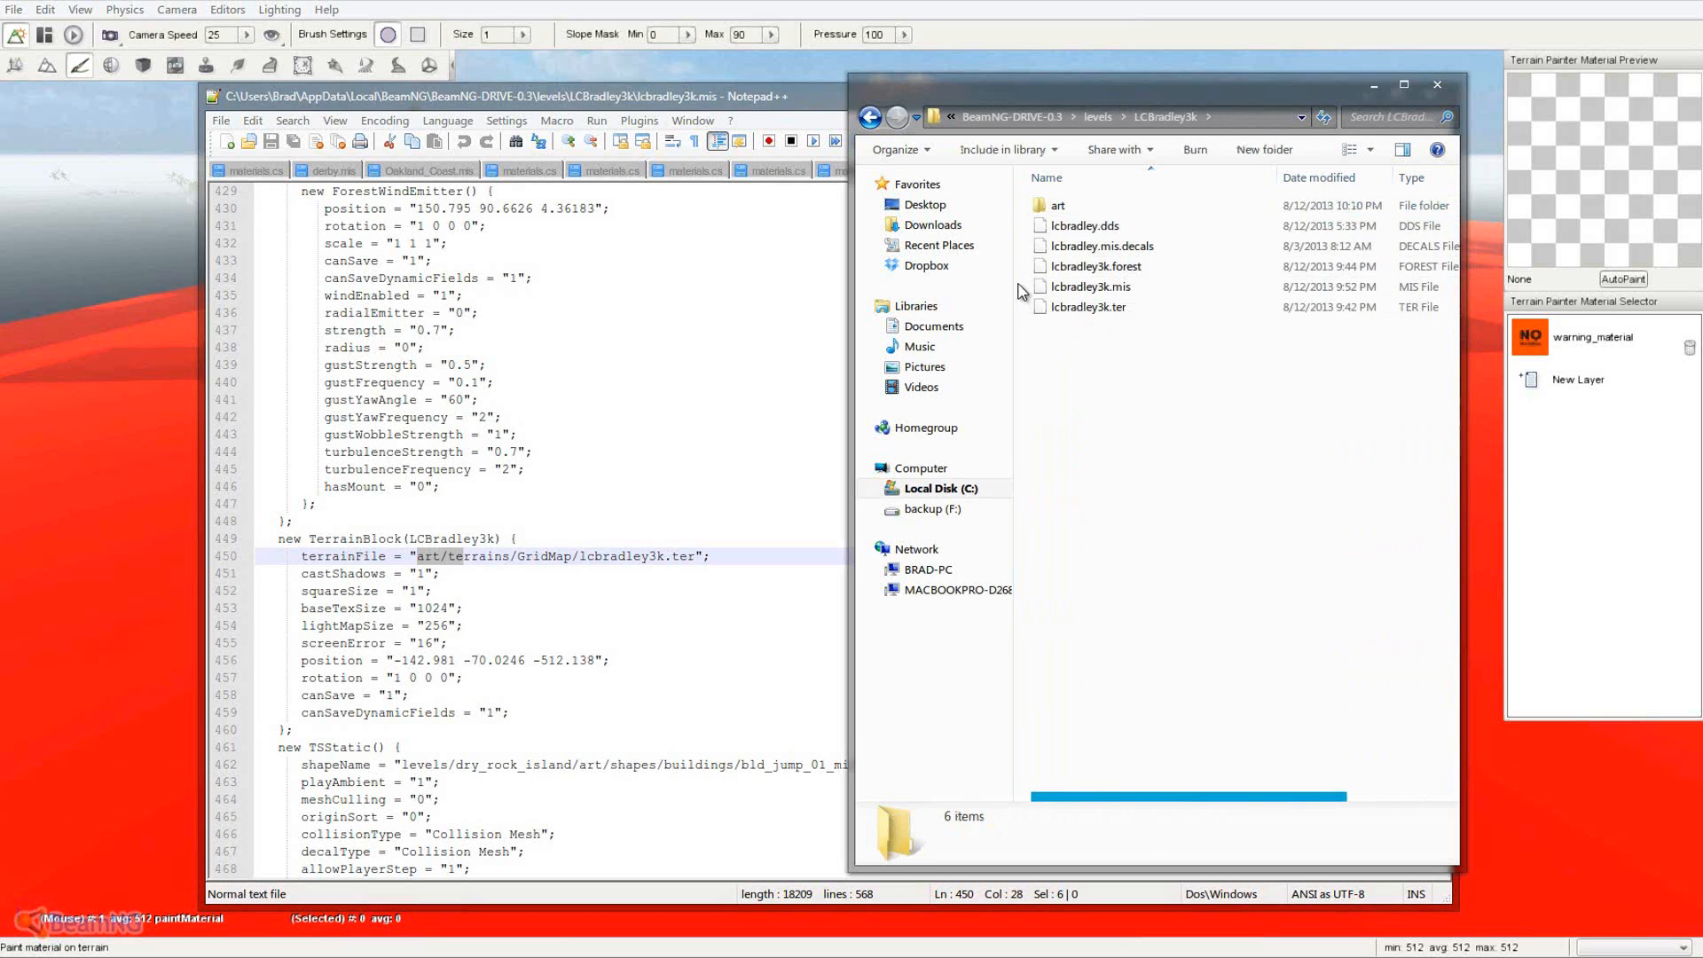
left_click_drag(1073, 93, 0, 129)
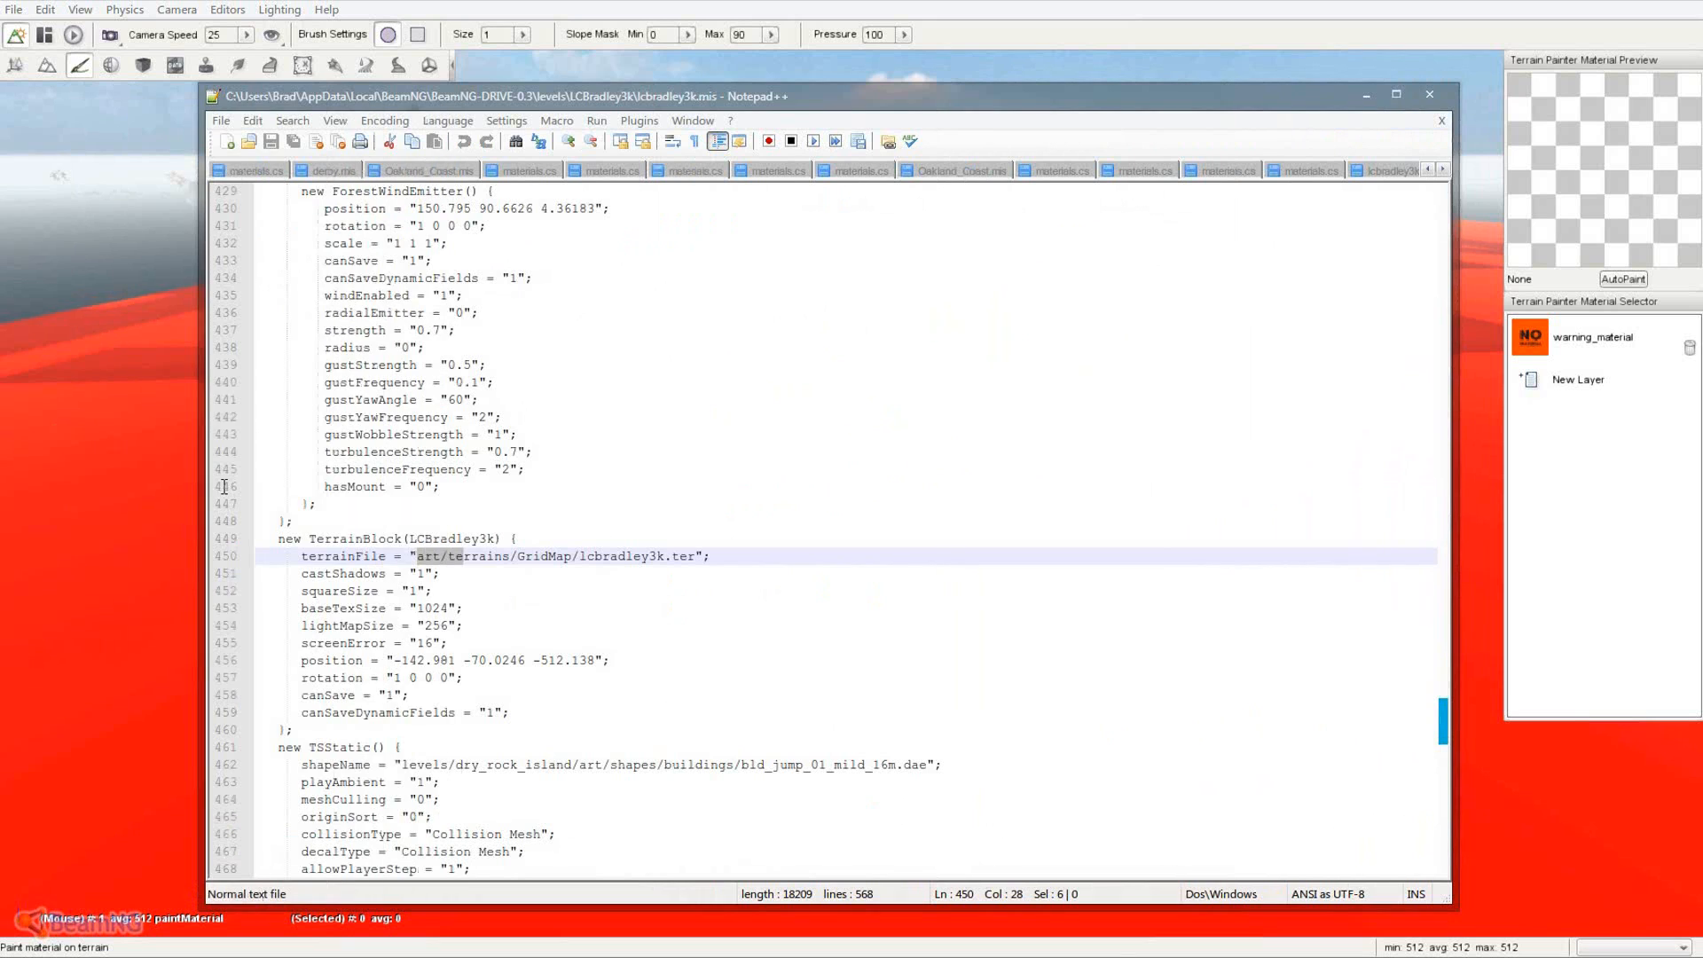
- Change the terrainFile path to levels/LCBradley3k/lcbradley3k.ter and save lcbradley3k.mis
mouse_move(417, 557)
left_mouse_down()
mouse_move(510, 556)
mouse_move(438, 559)
left_mouse_up()
type("levels")
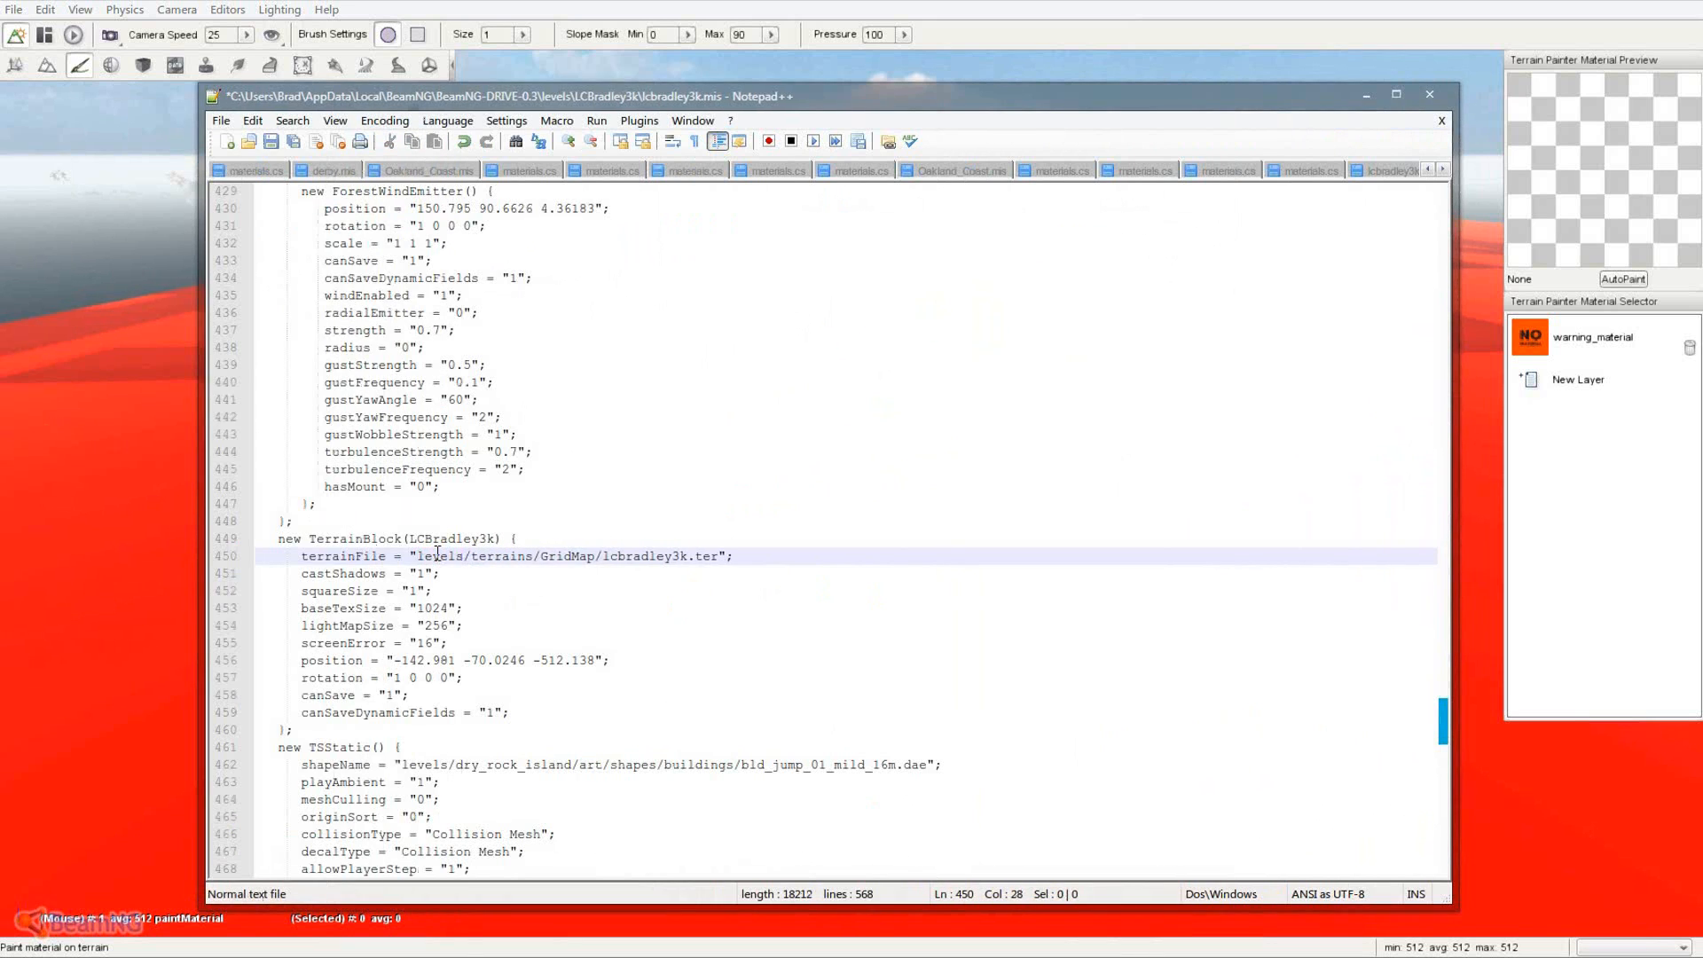
left_click_drag(596, 557, 470, 560)
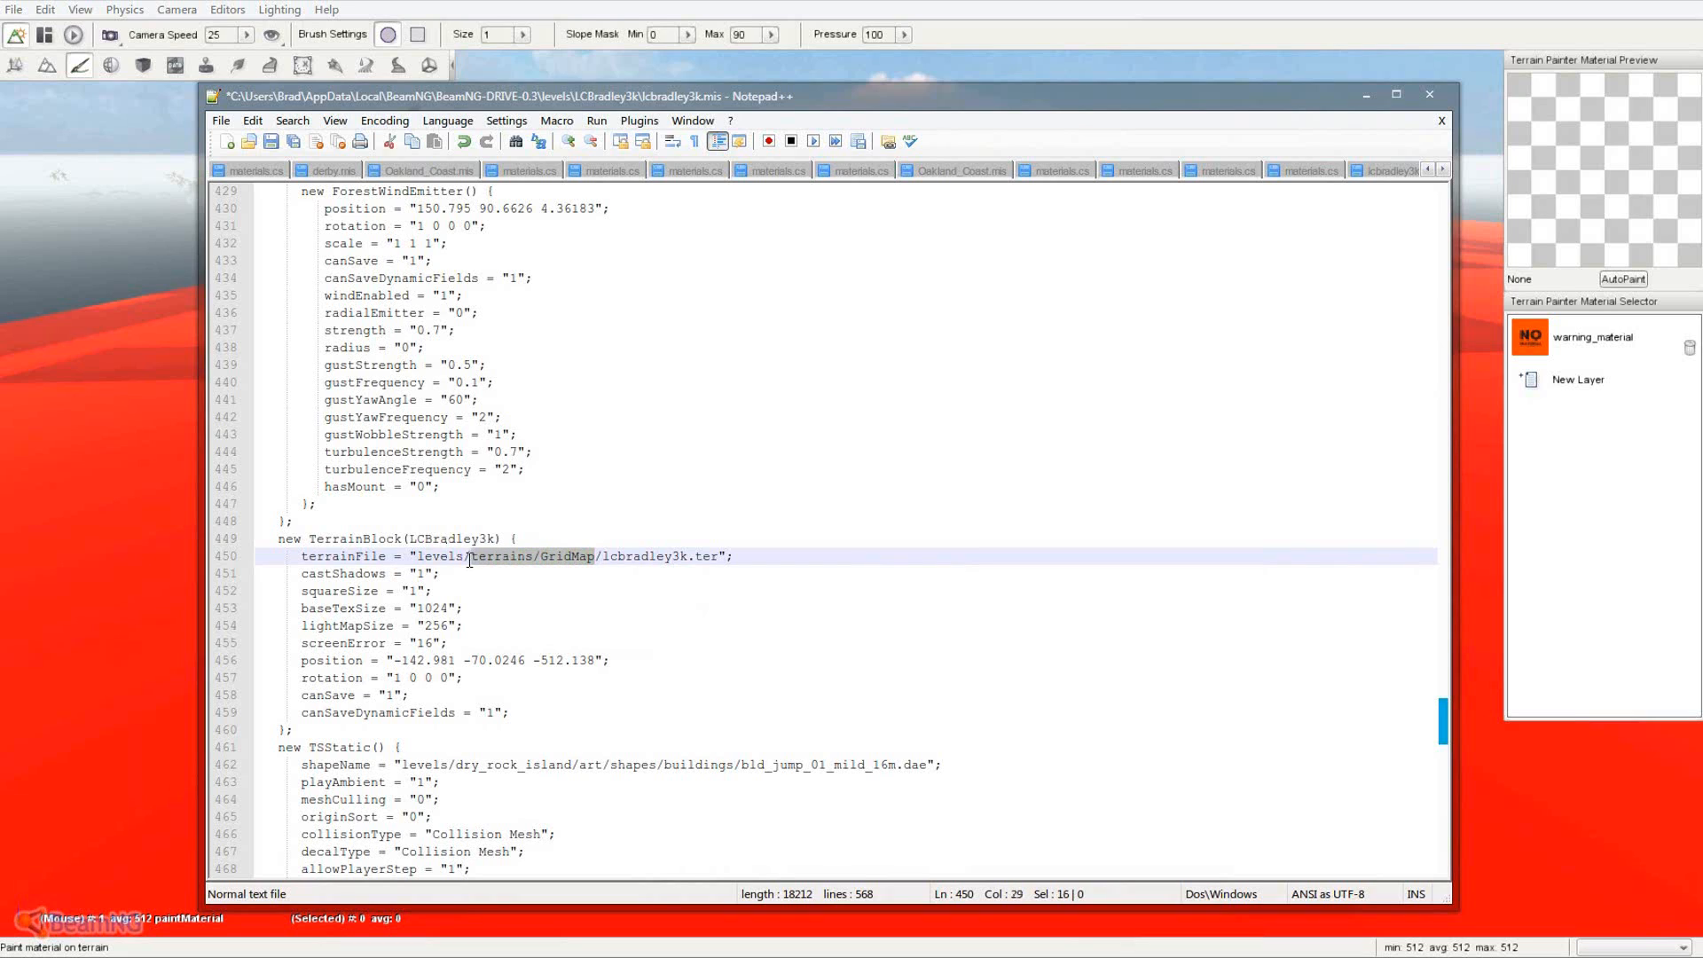
type("LCBradley3")
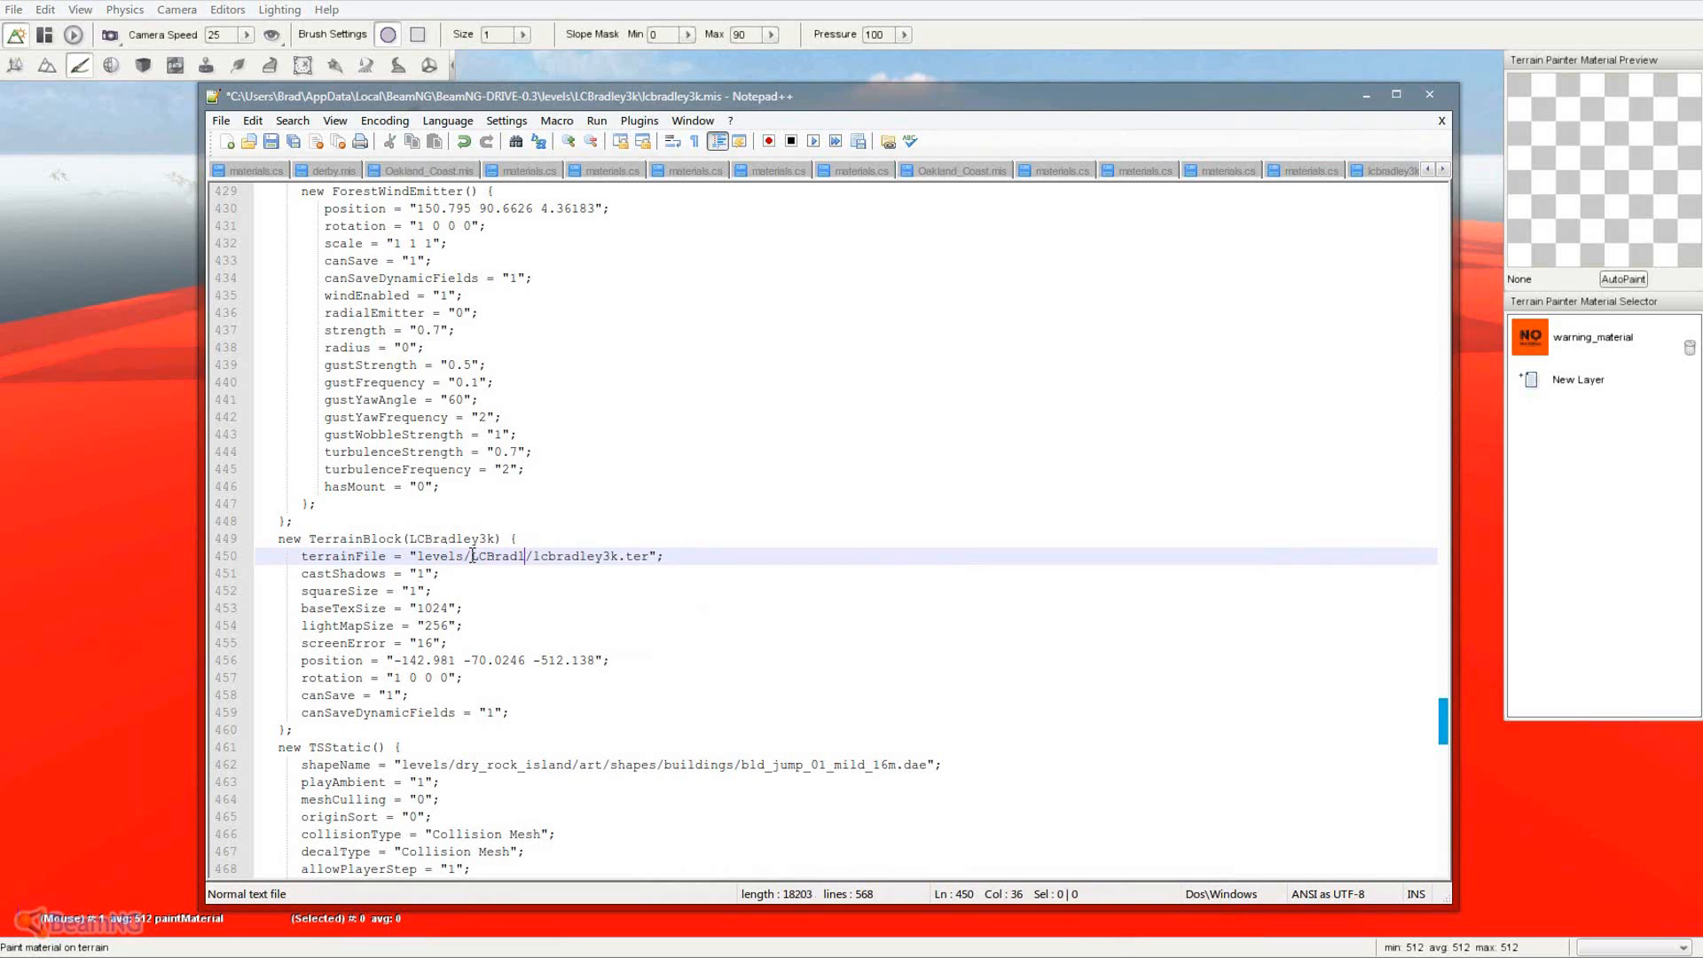
type("k")
left_click(270, 141)
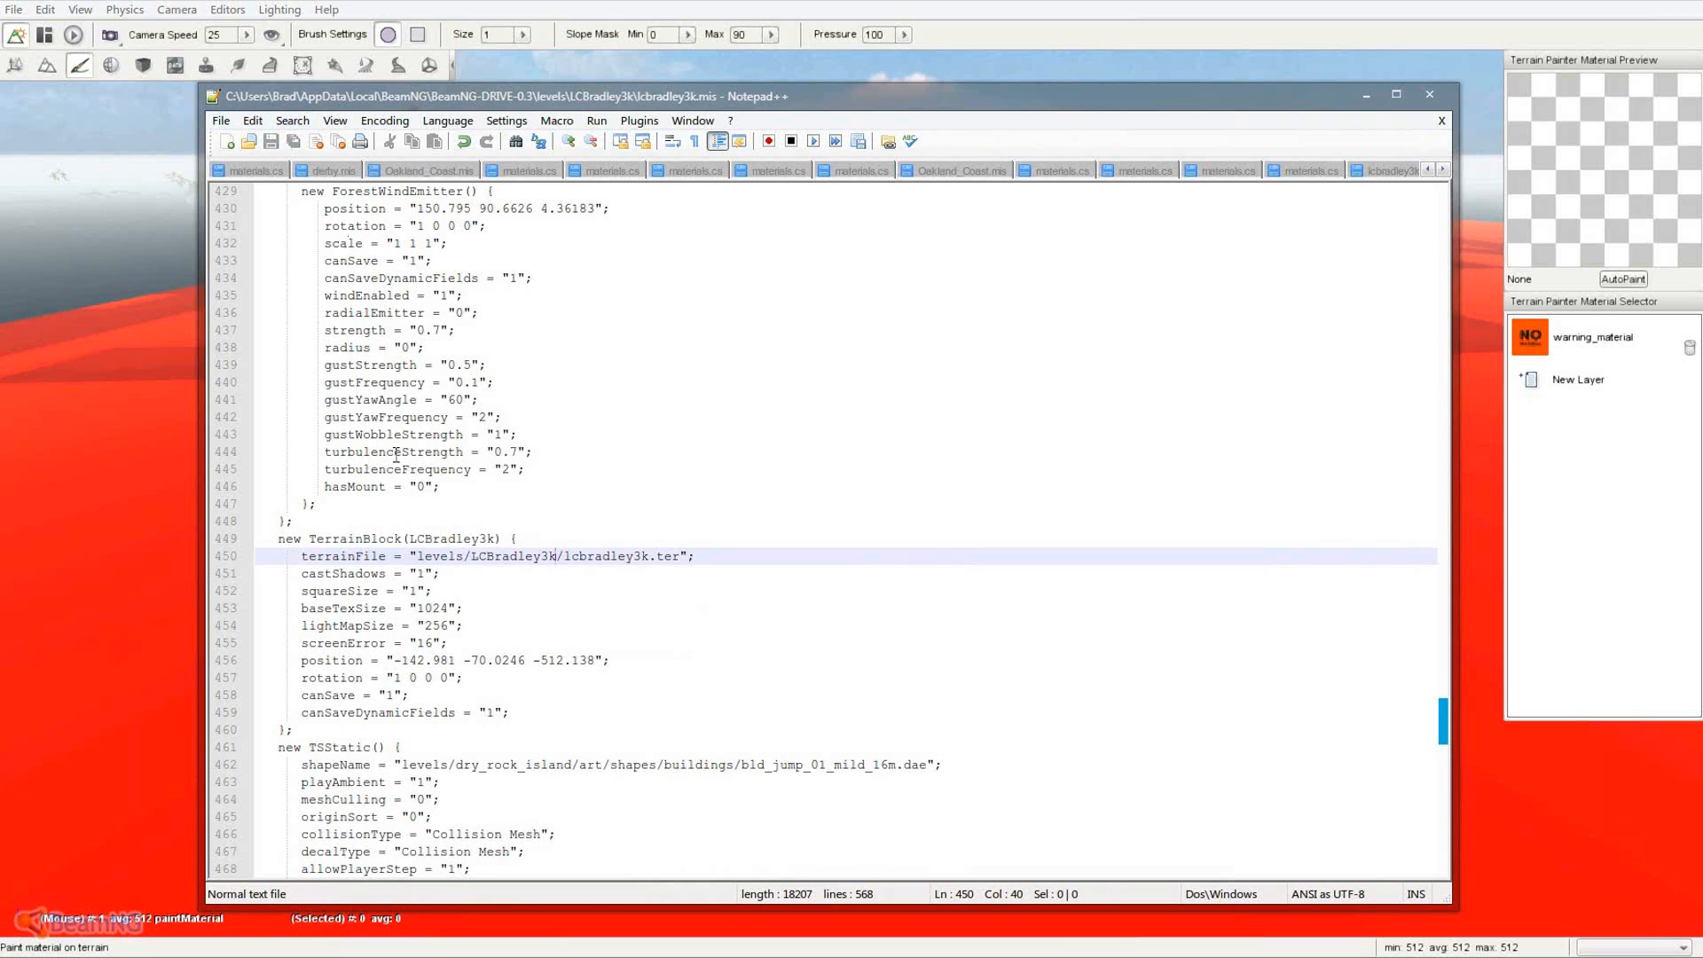
- Review the end of the edited terrainFile line in the TerrainBlock
left_click(720, 590)
left_click(705, 558)
left_click(708, 585)
left_click(706, 570)
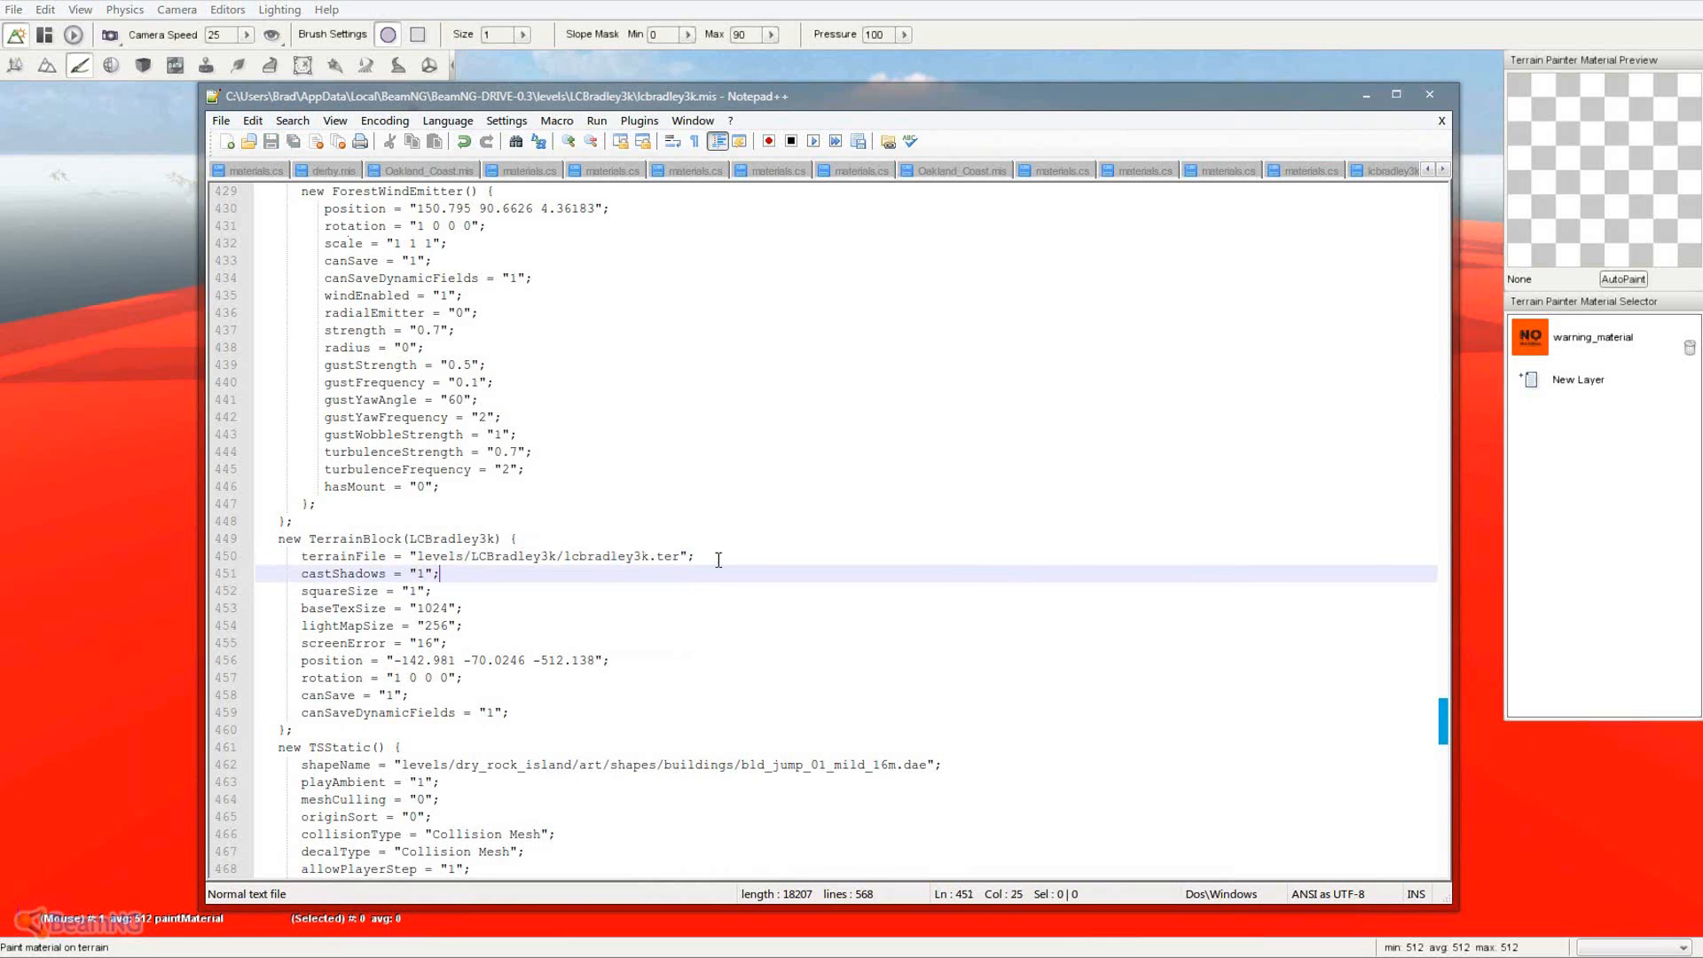
left_click(718, 560)
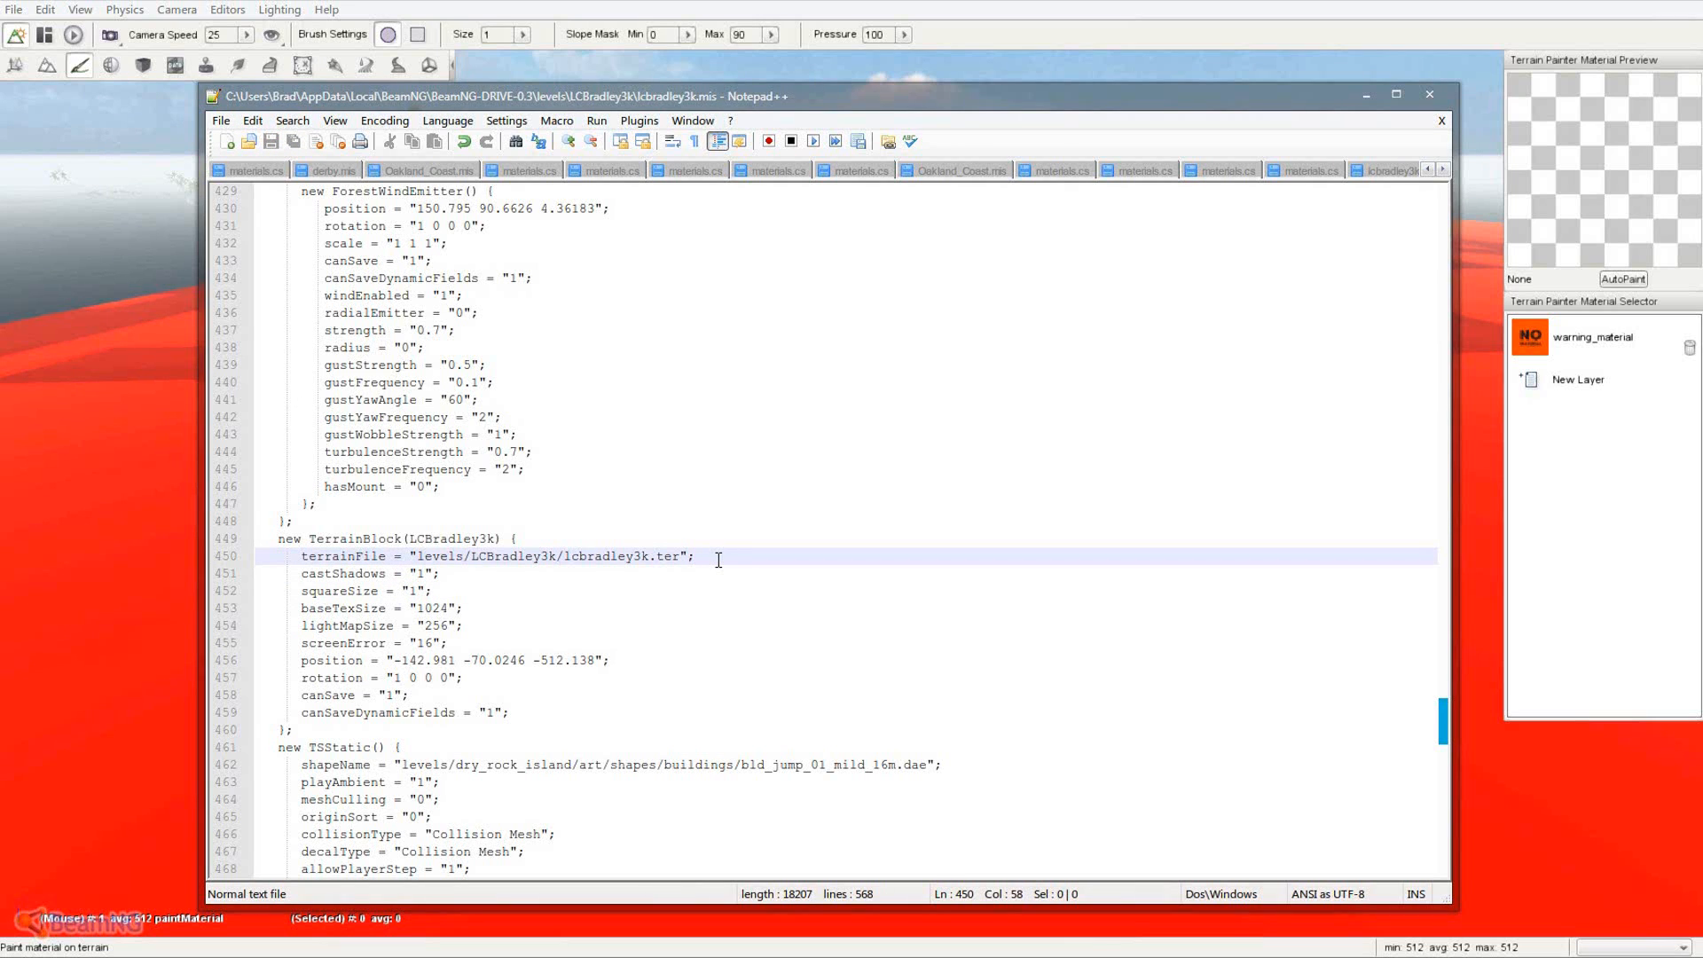
left_click(739, 470)
key("ctrl+f")
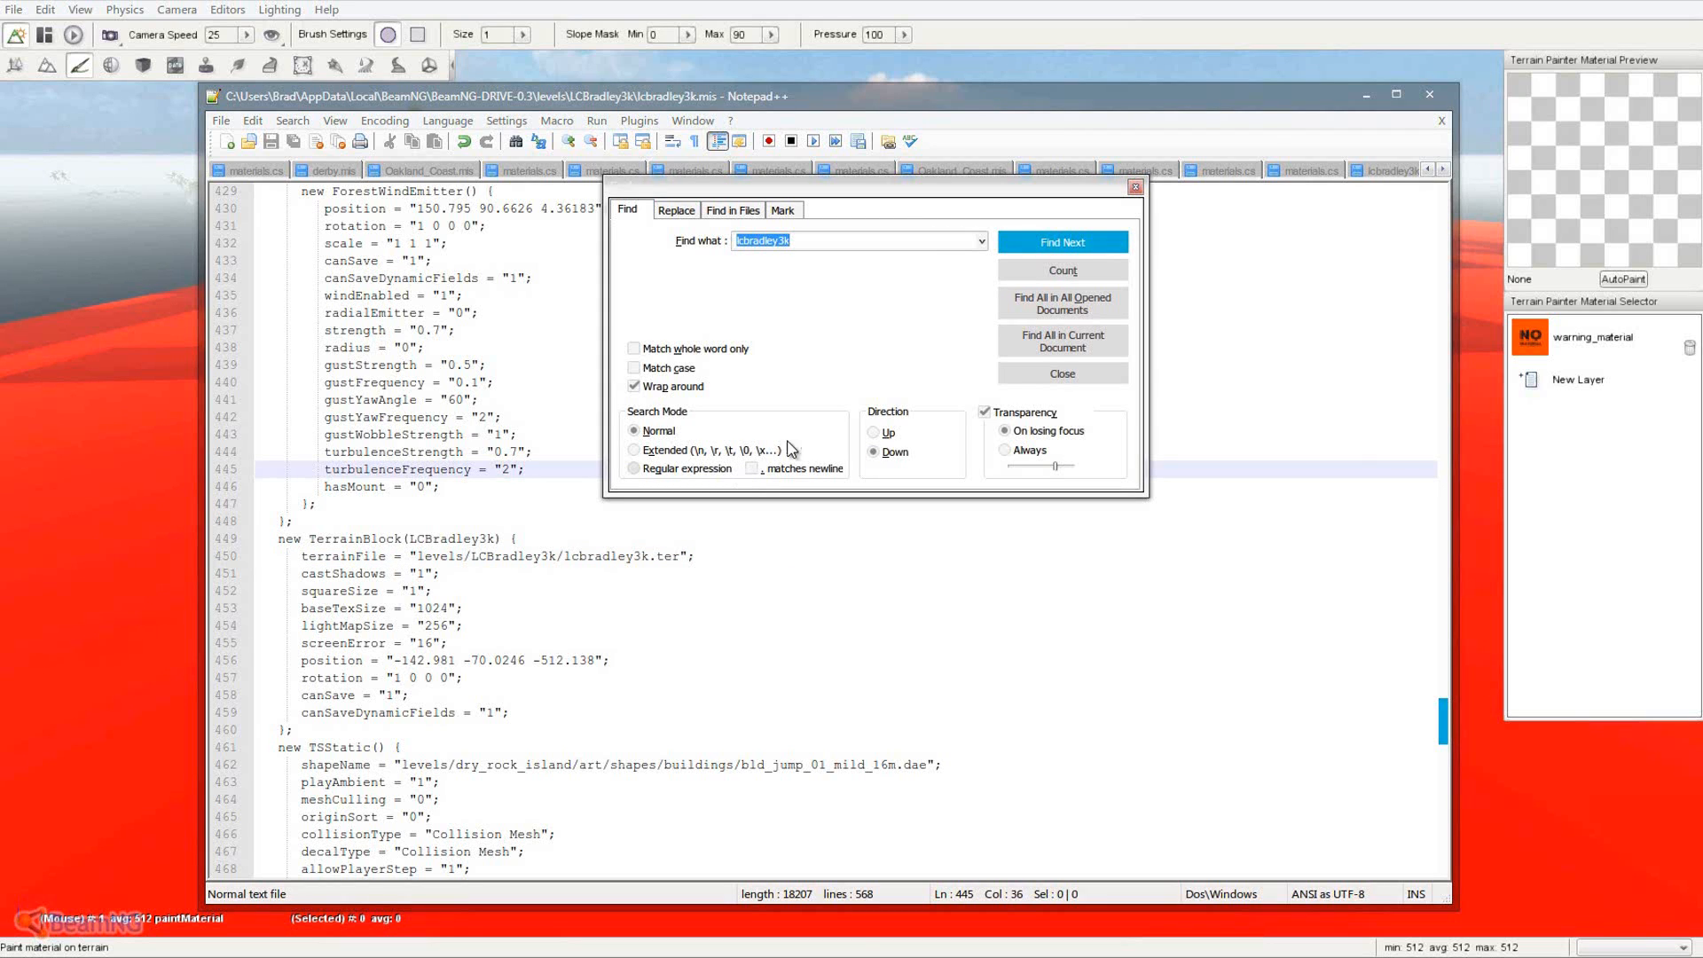
left_click(1048, 248)
left_click(1050, 253)
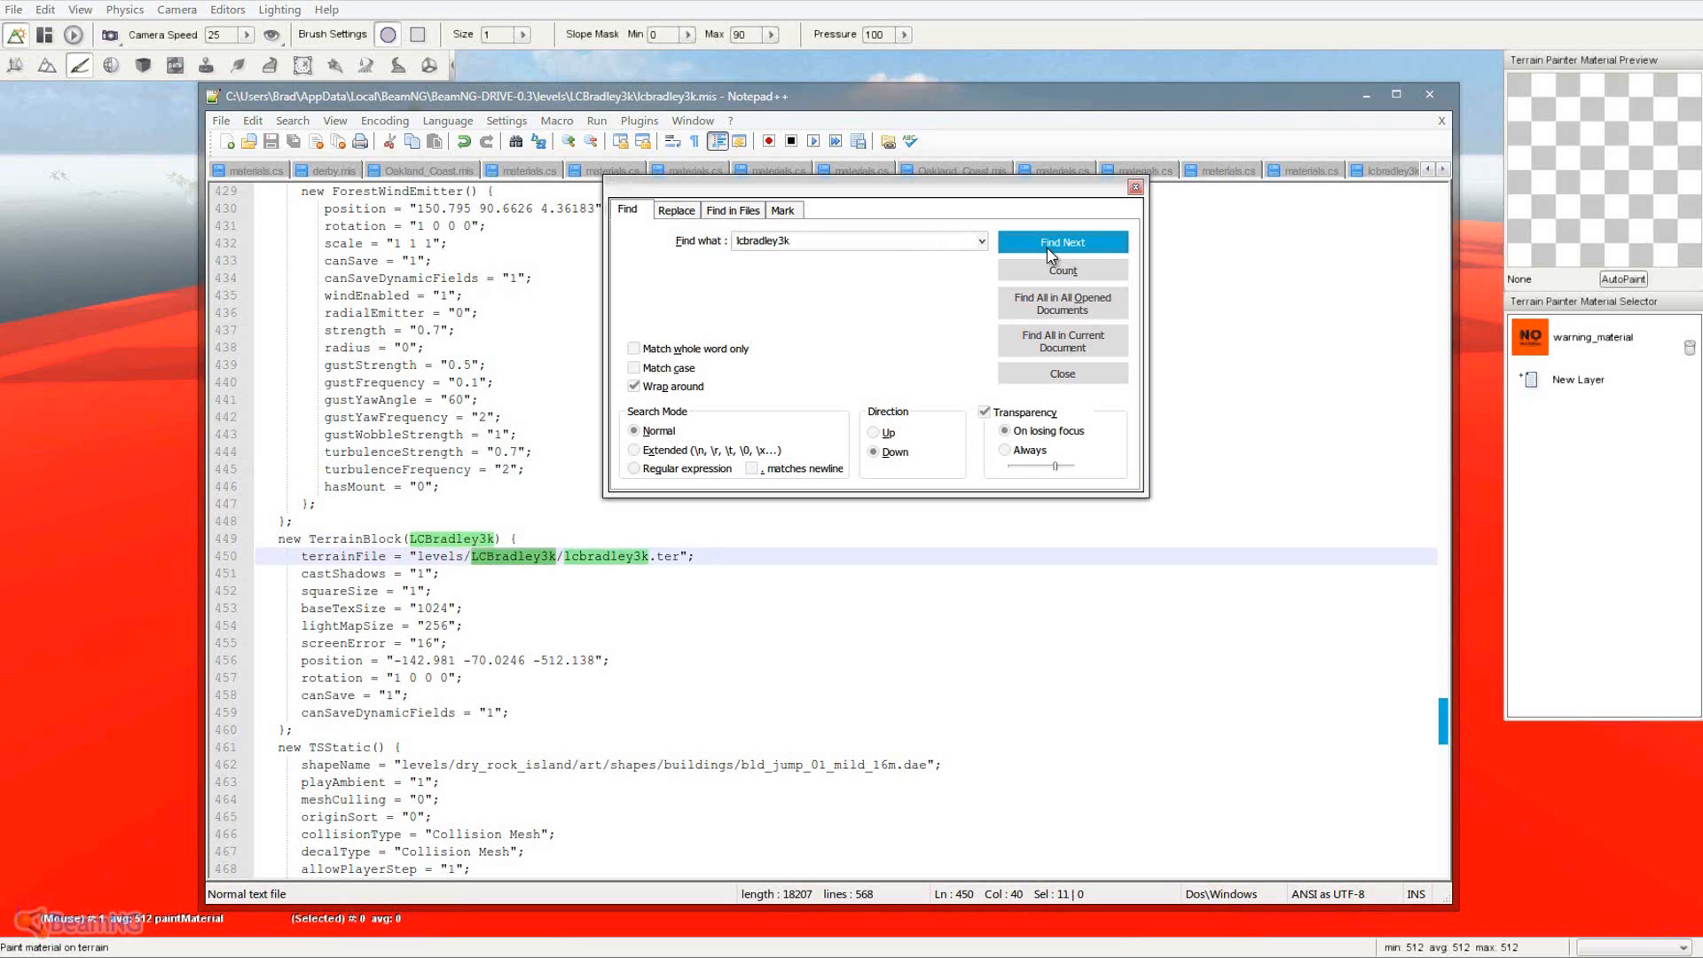
left_click(1050, 255)
left_click(1050, 255)
left_click(1050, 254)
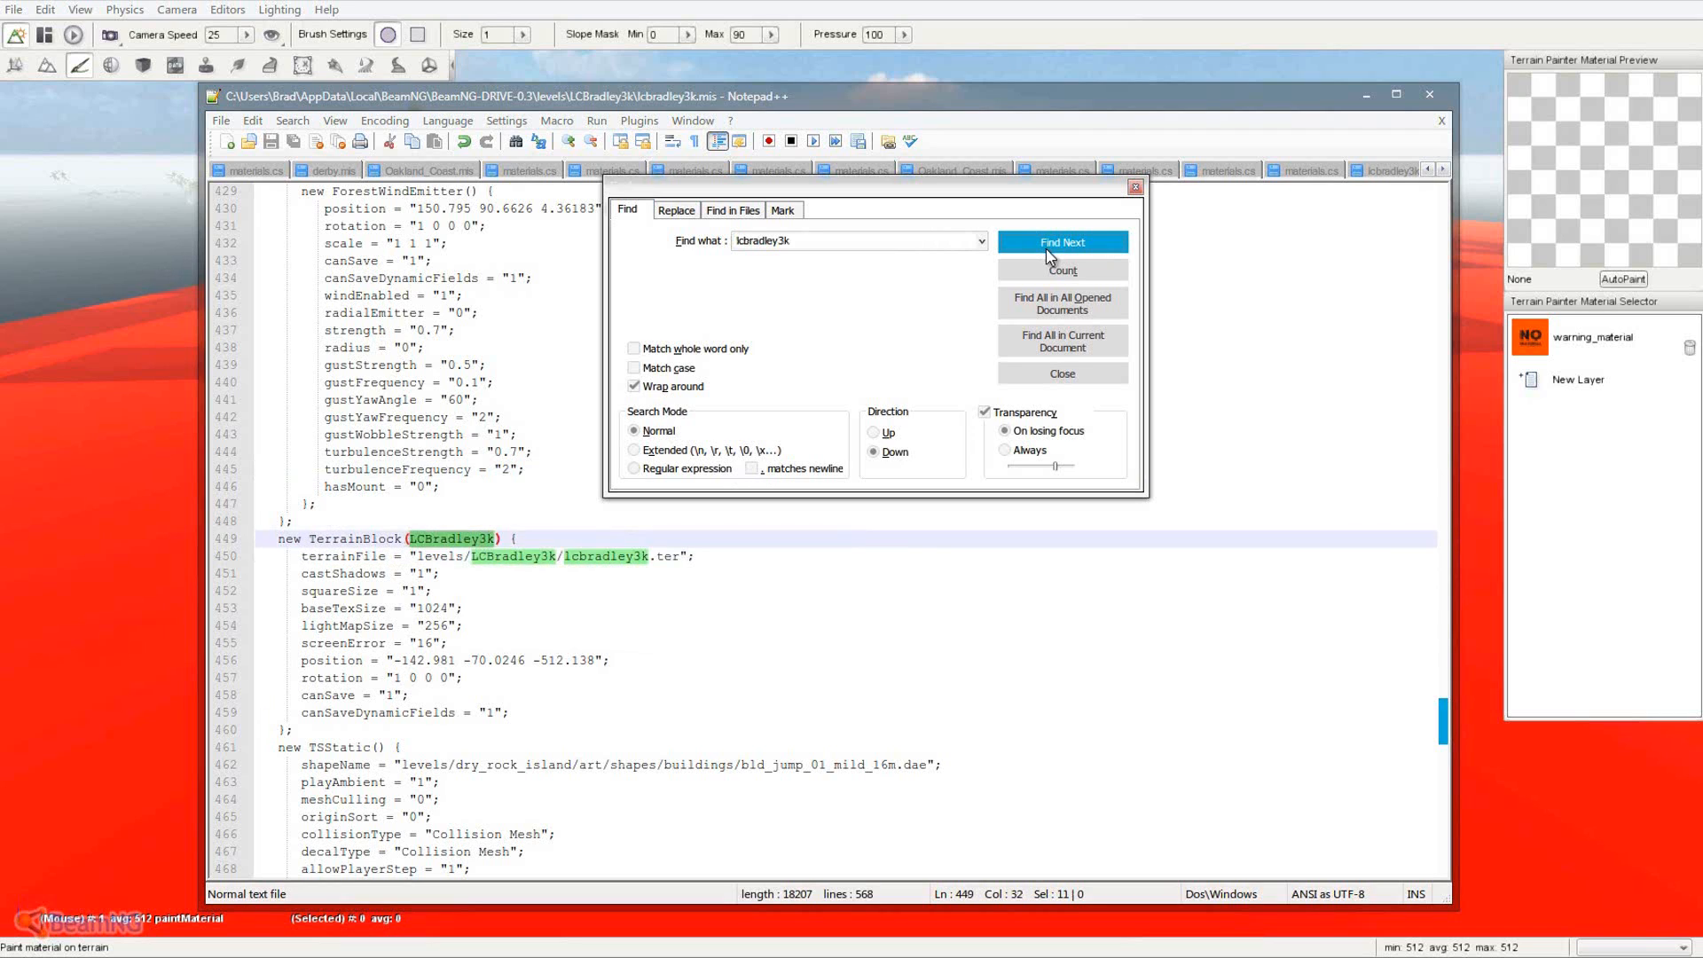
left_click(1050, 254)
left_click(1134, 187)
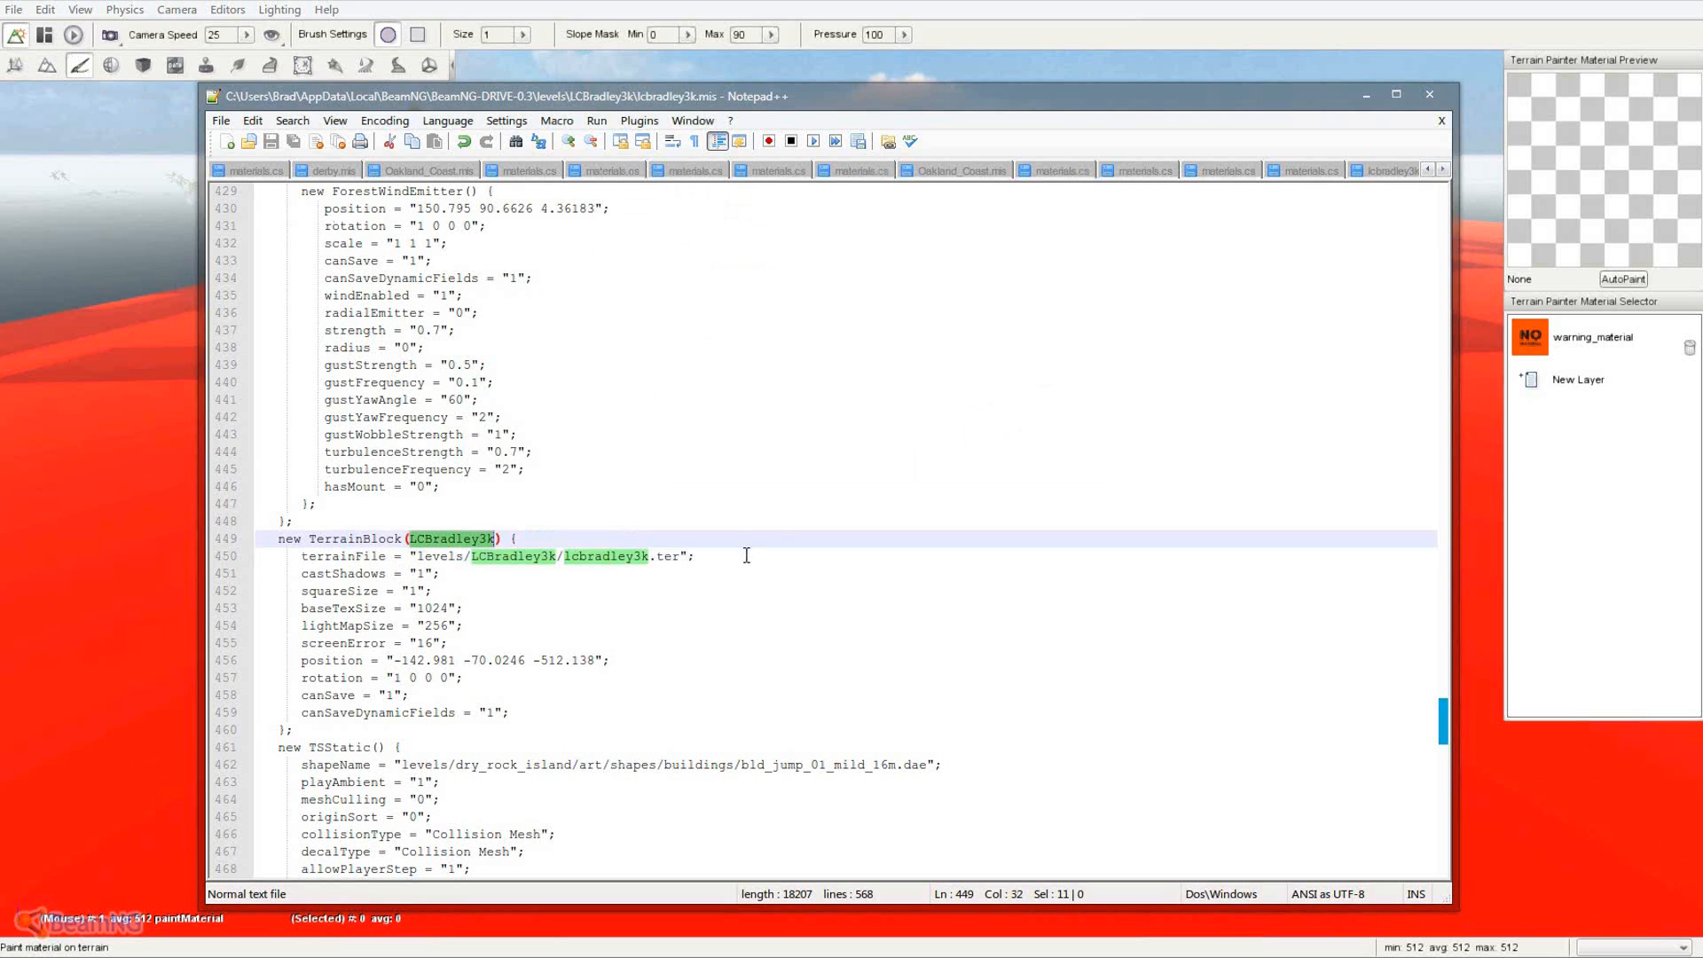
- Exit the level being edited via the World Editor's File menu
left_click(14, 10)
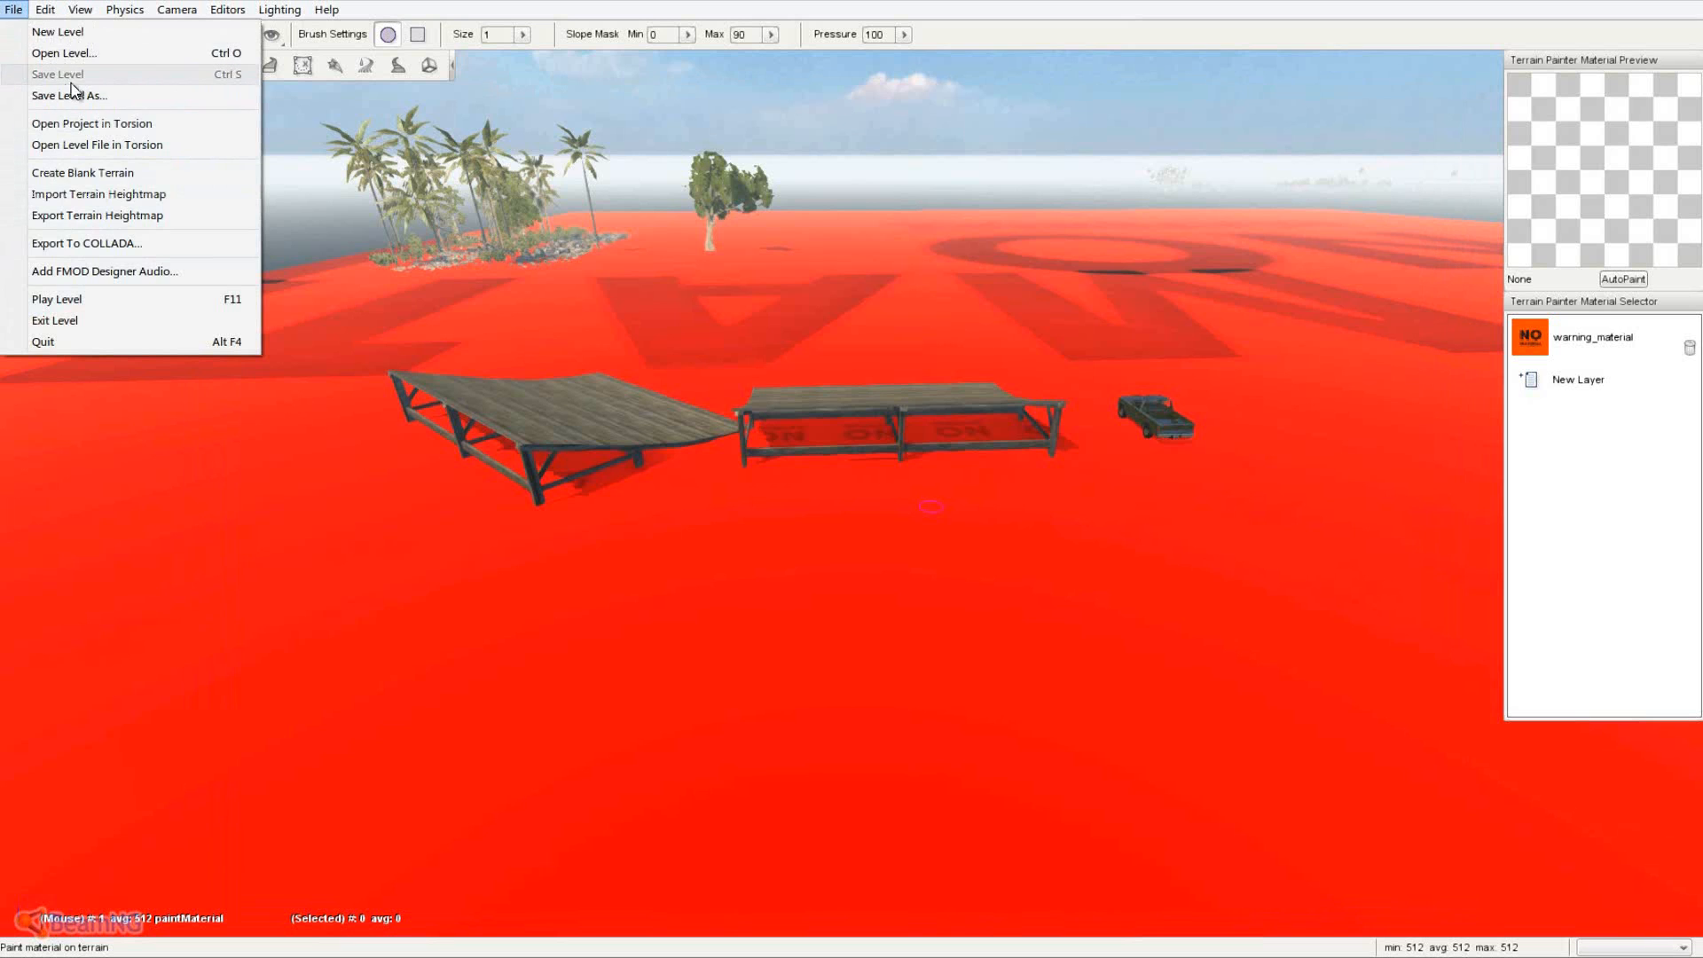
left_click(301, 12)
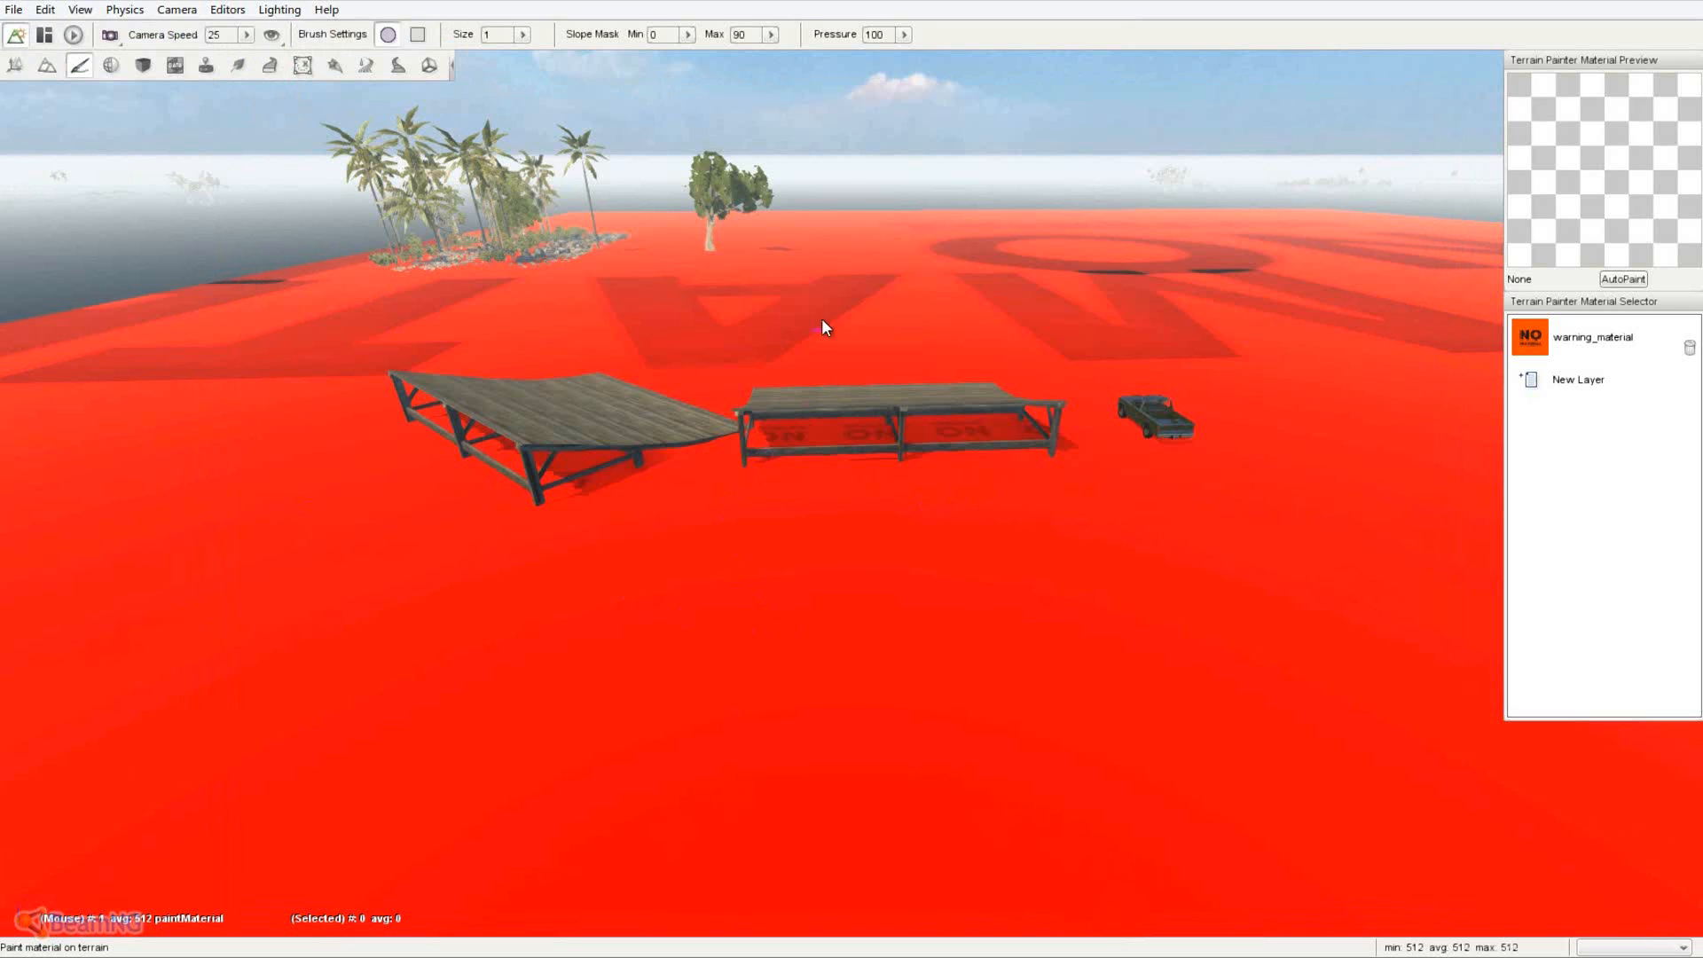
left_click(14, 10)
left_click(87, 321)
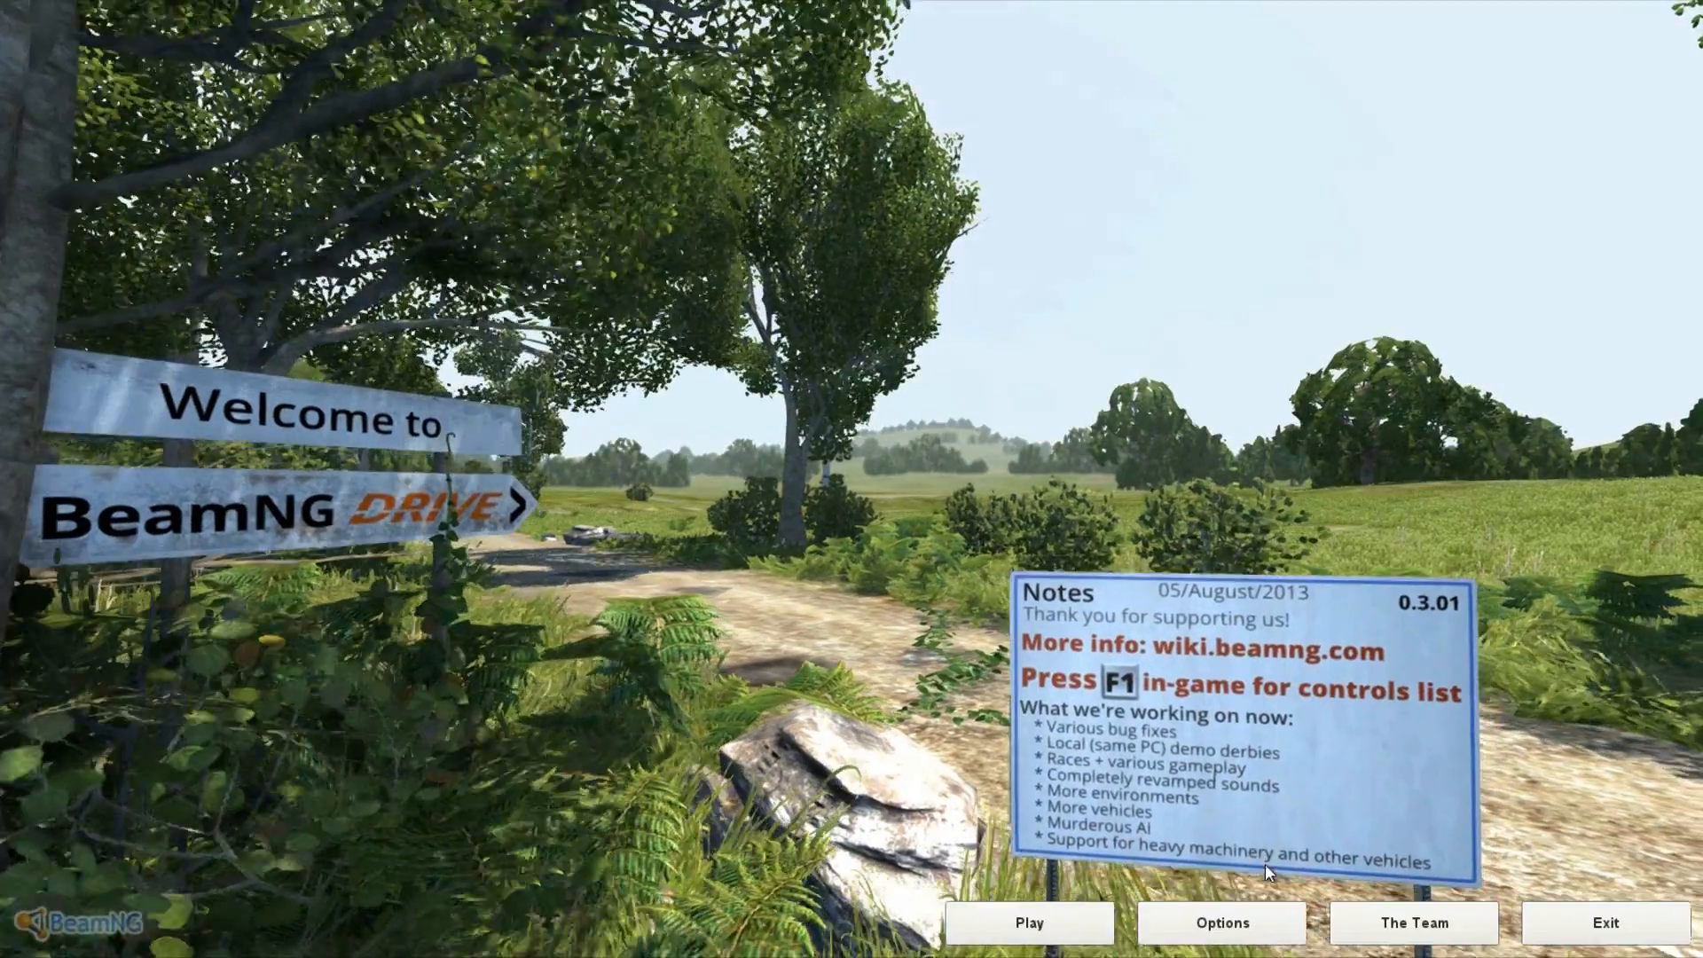
- Load the Grid Map level from Play and acknowledge the missing lcbradley3k.mis.decals error
left_click(1057, 927)
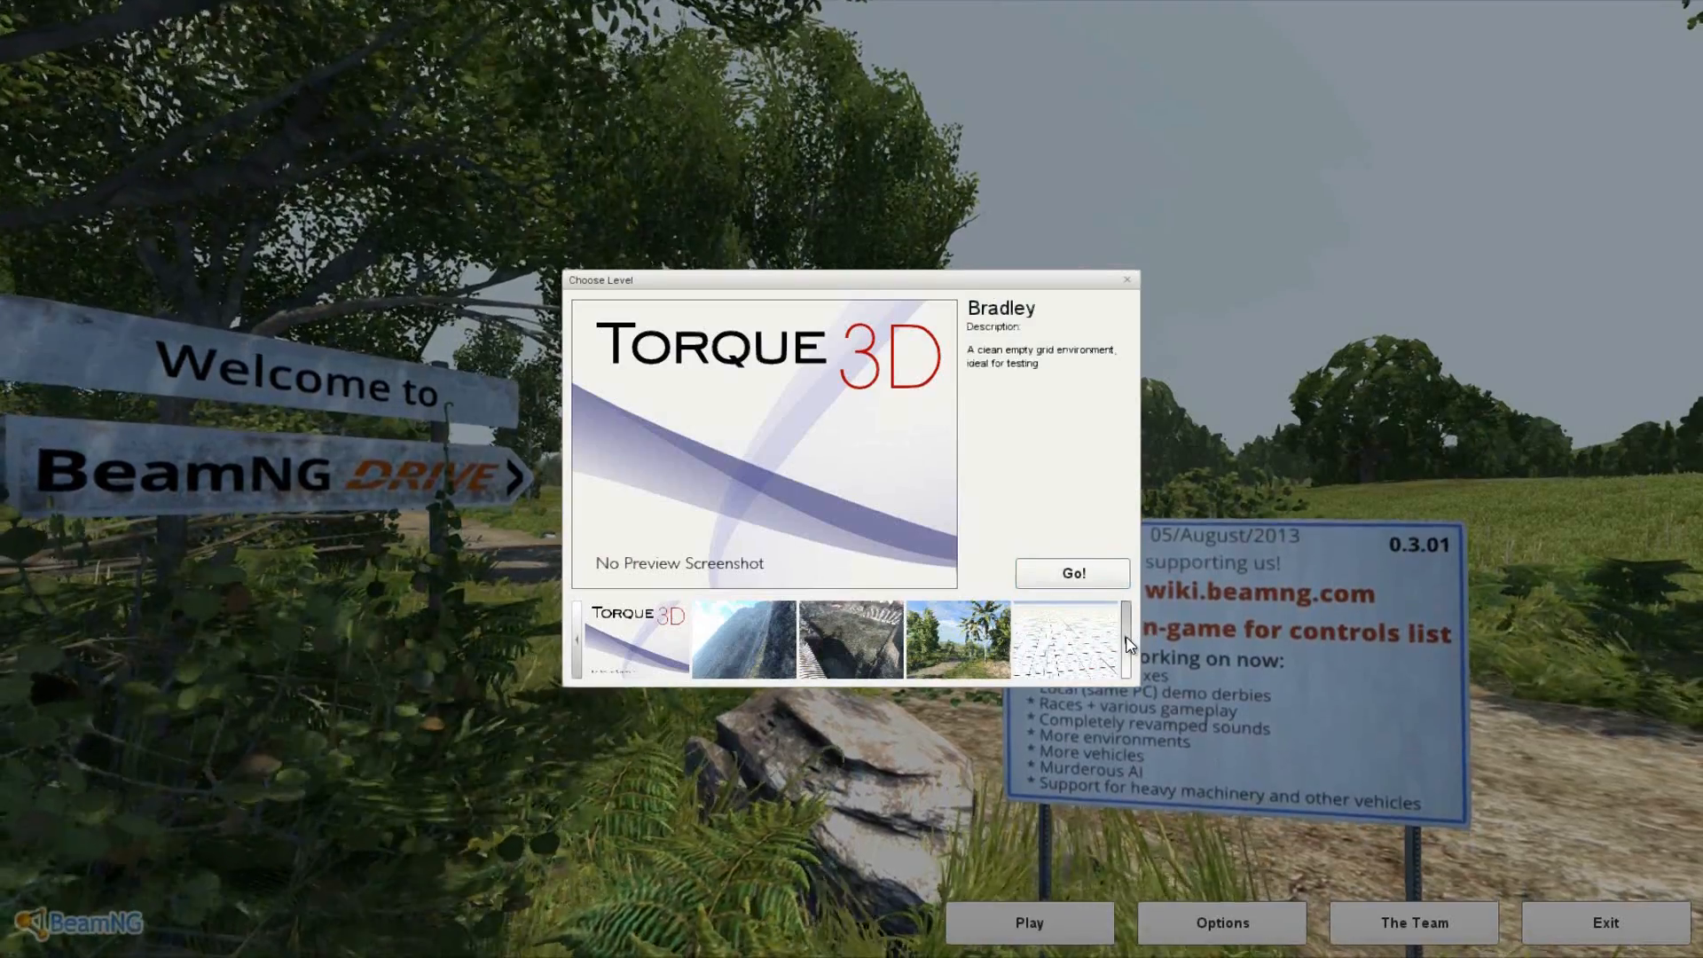
left_click(1127, 645)
left_click(1069, 639)
left_click(1074, 573)
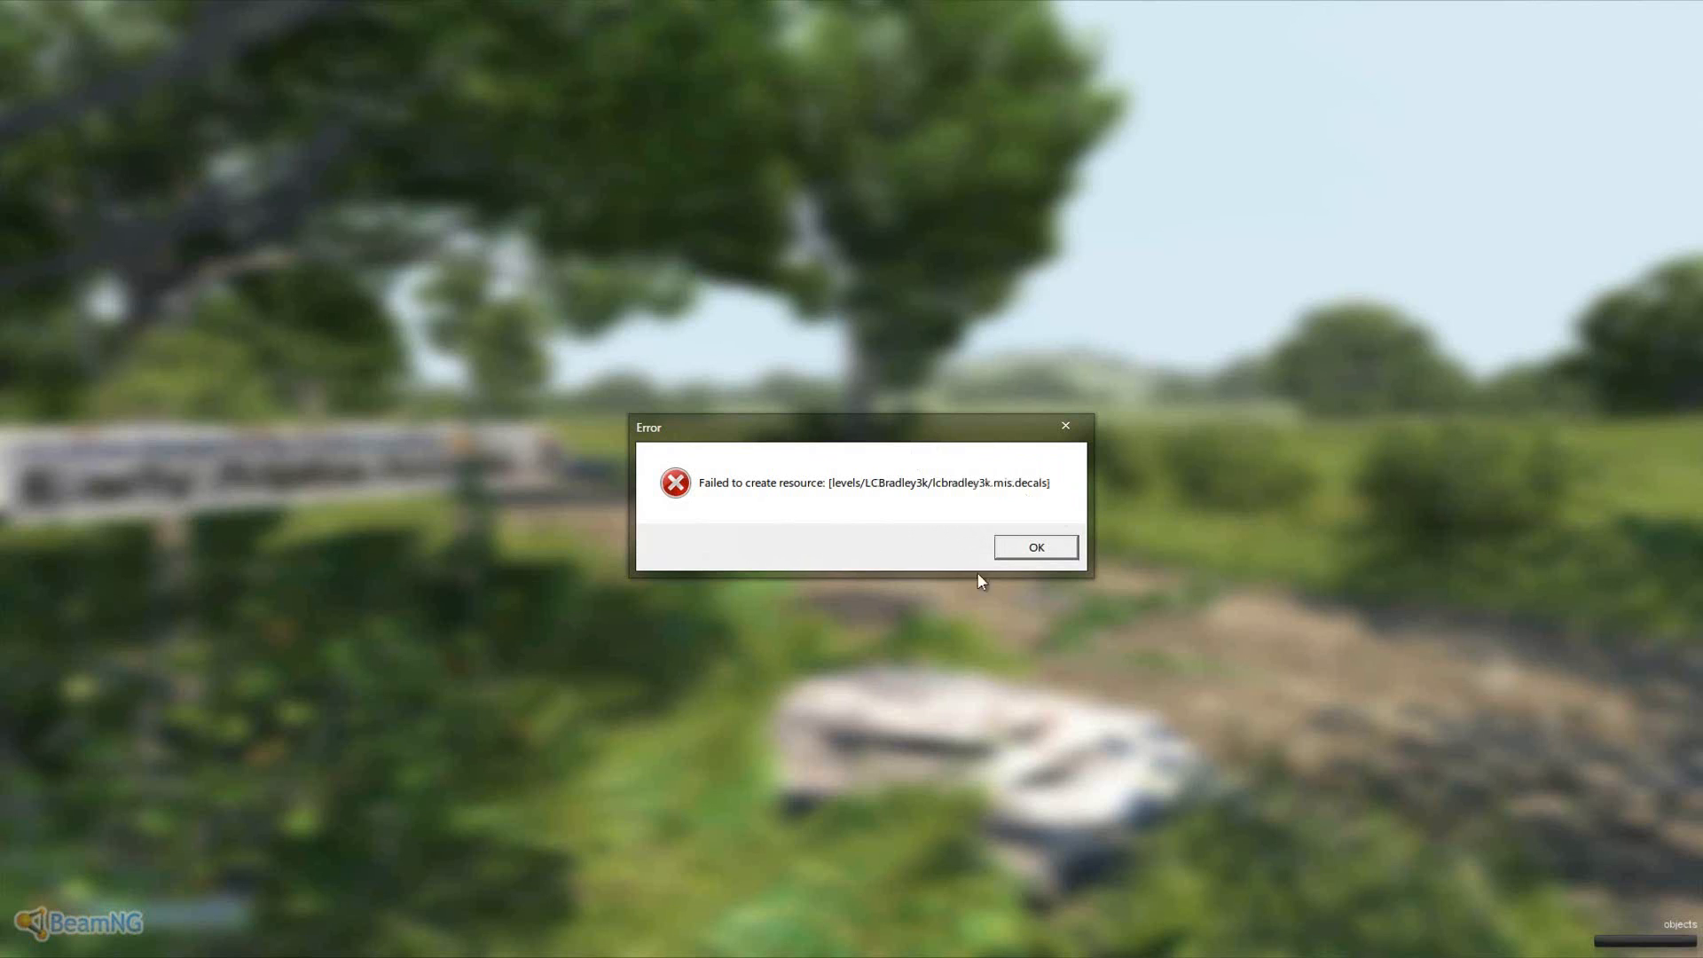
left_click(1052, 557)
- Dismiss the decals error and look around the loaded grid-textured level
left_click(1035, 550)
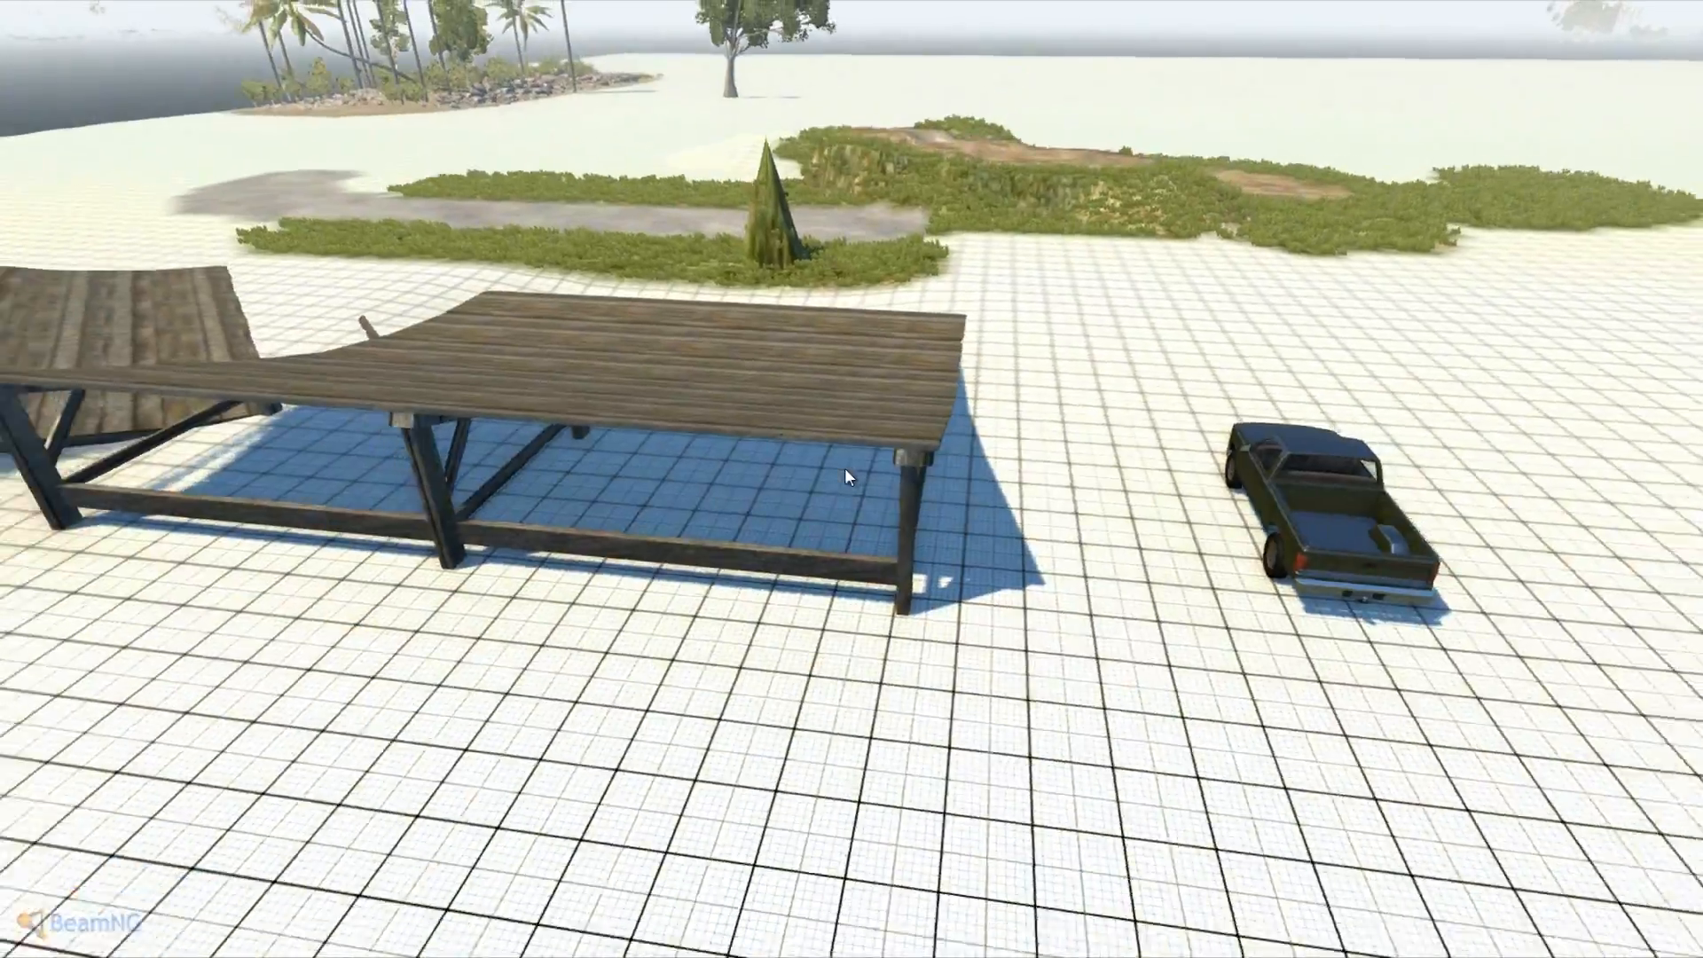
right_click_drag(845, 469, 853, 468)
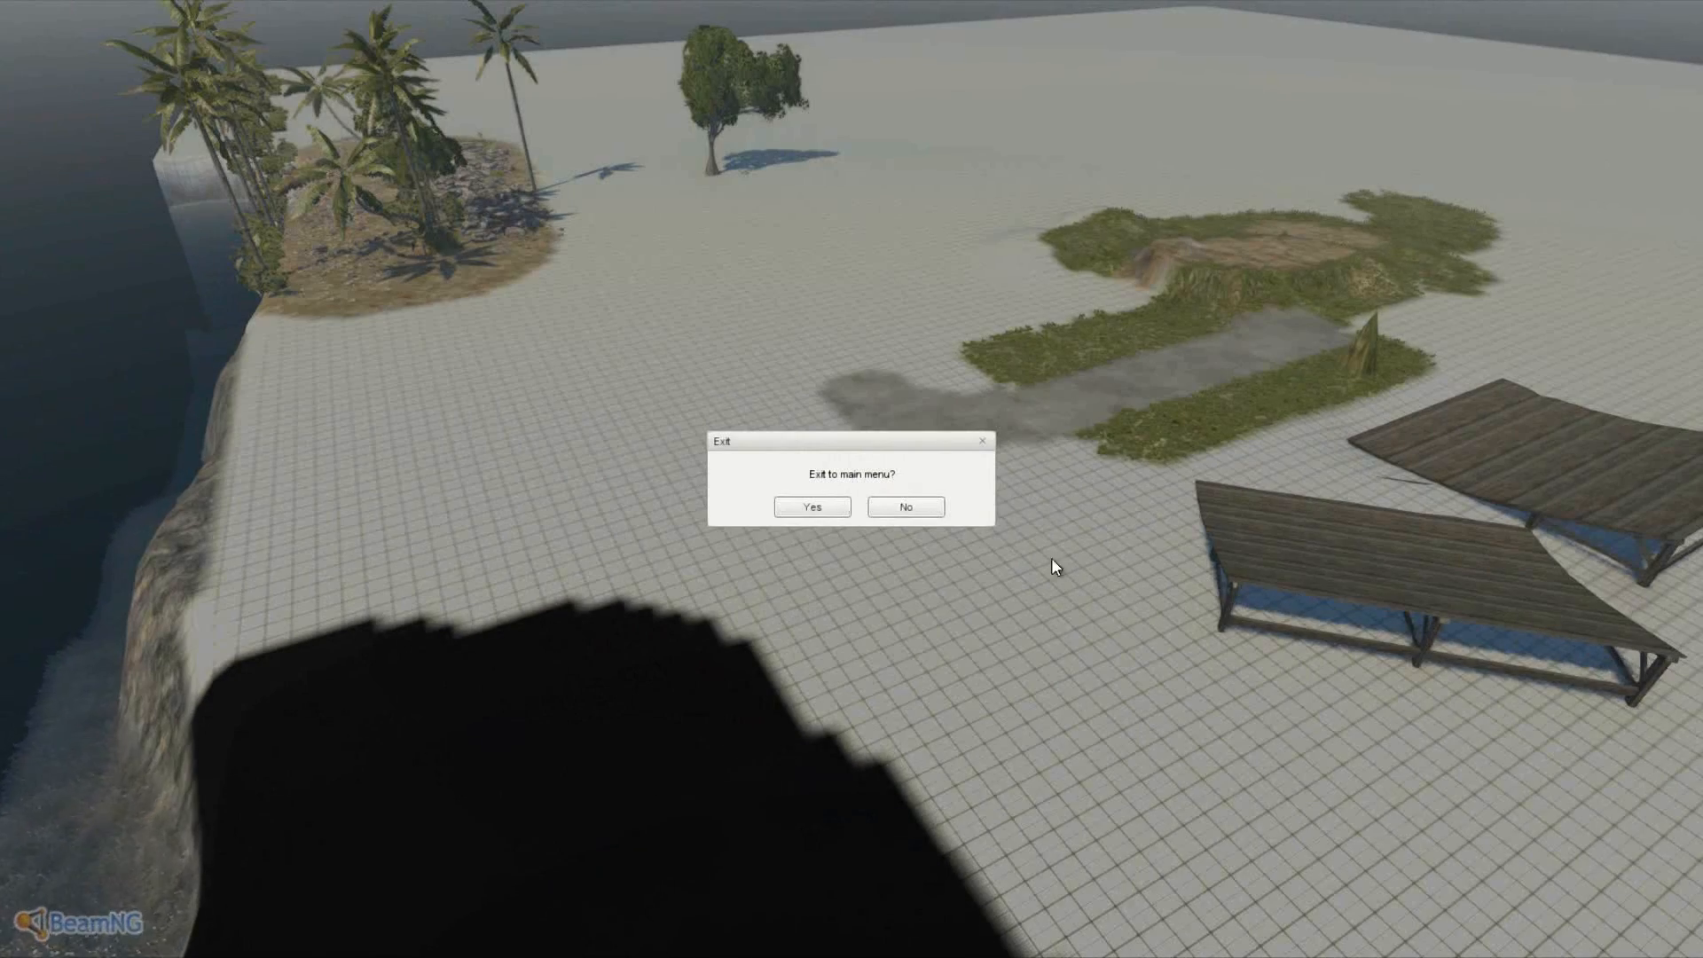
left_click(923, 506)
right_click_drag(922, 507, 854, 468)
- Fly the free camera over the ramps with WASD, then bring up the exit-to-main-menu prompt
key("a")
key("d")
key("w")
key("a")
key("s")
key("Escape")
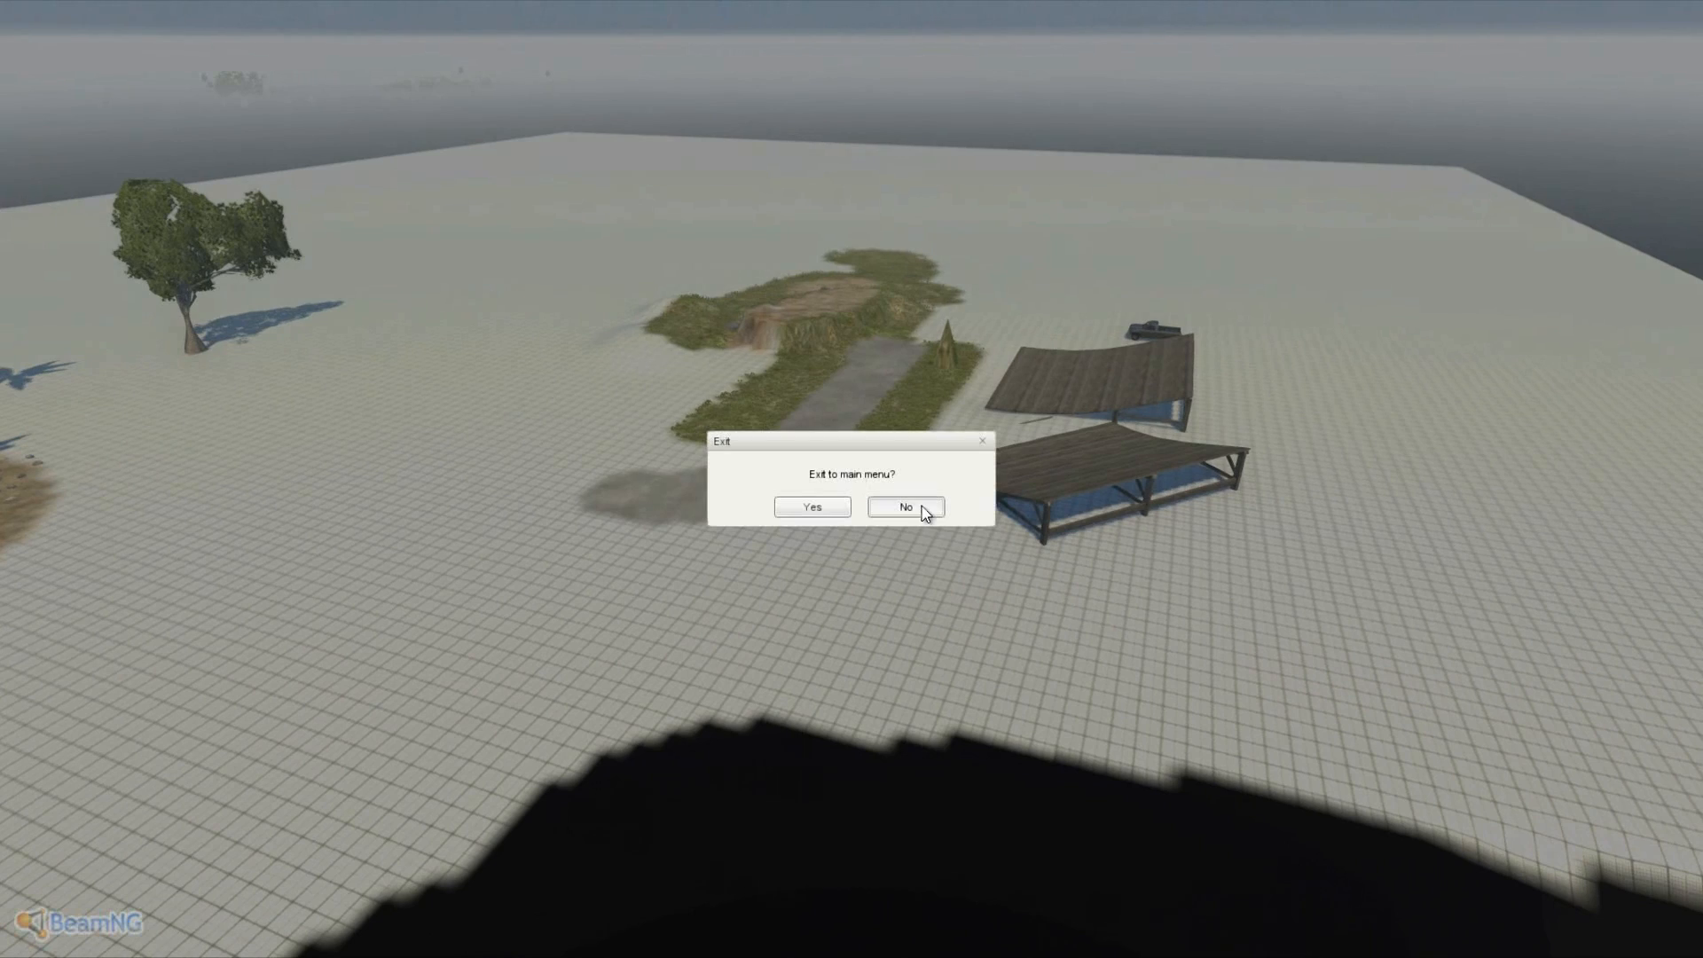
- Return to lcbradley3k.mis in Notepad++ and search 'forest' to find the dataFile path
mouse_move(556, 957)
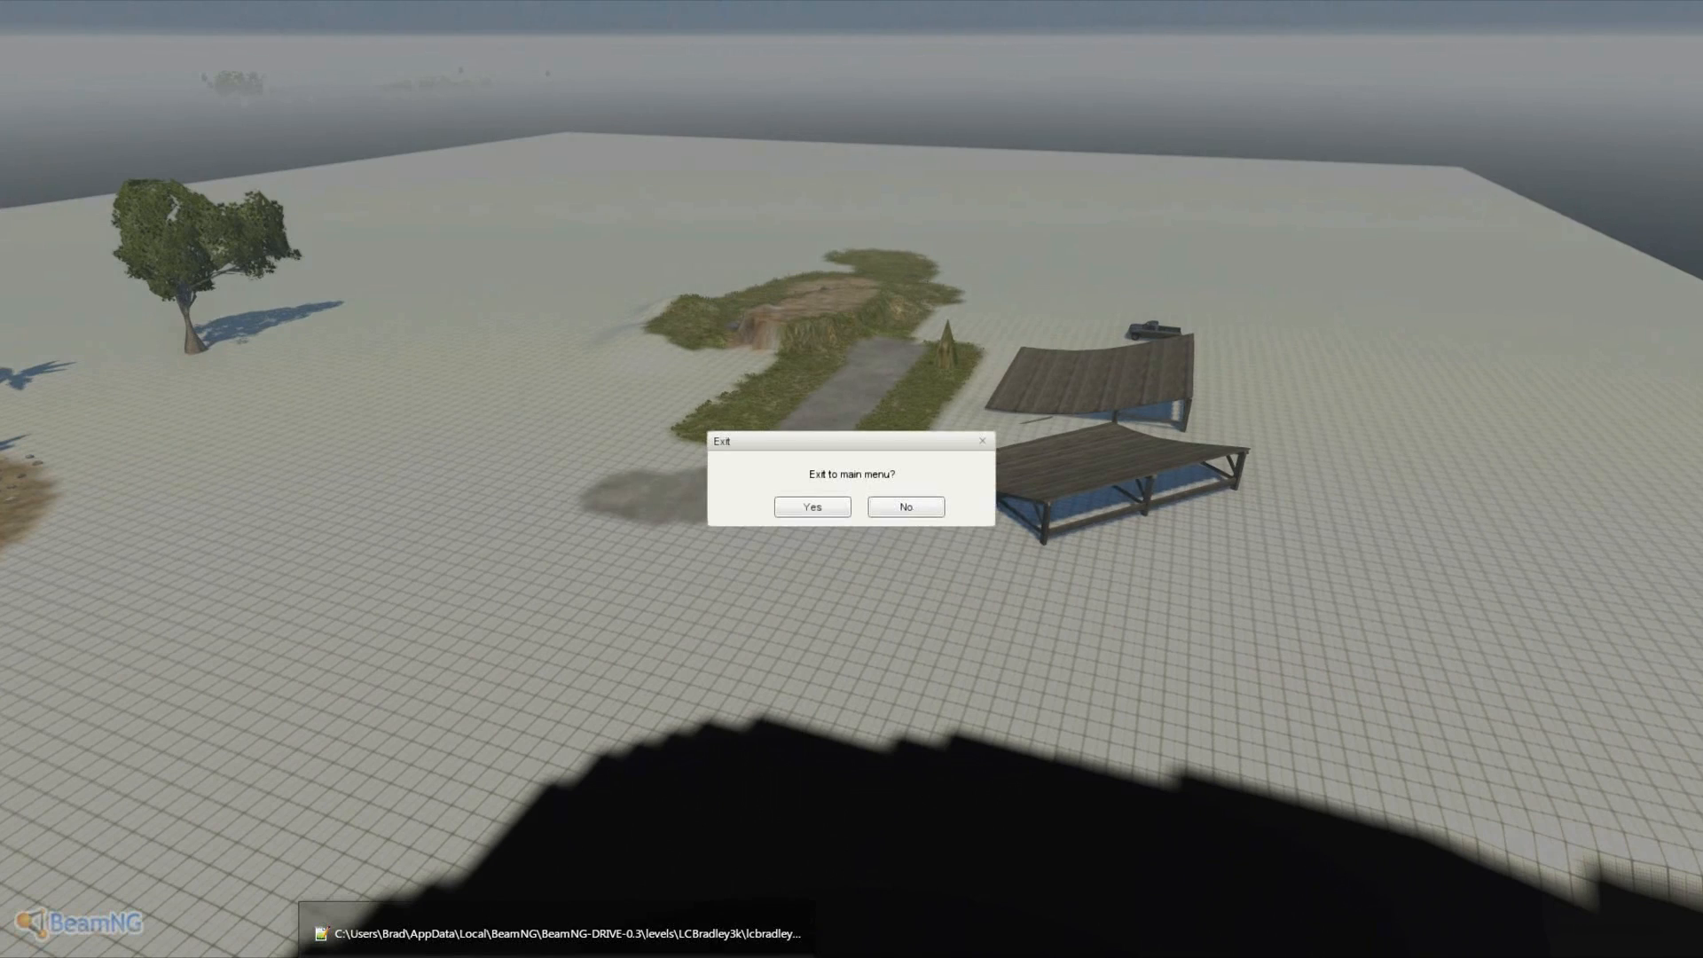
left_click(556, 936)
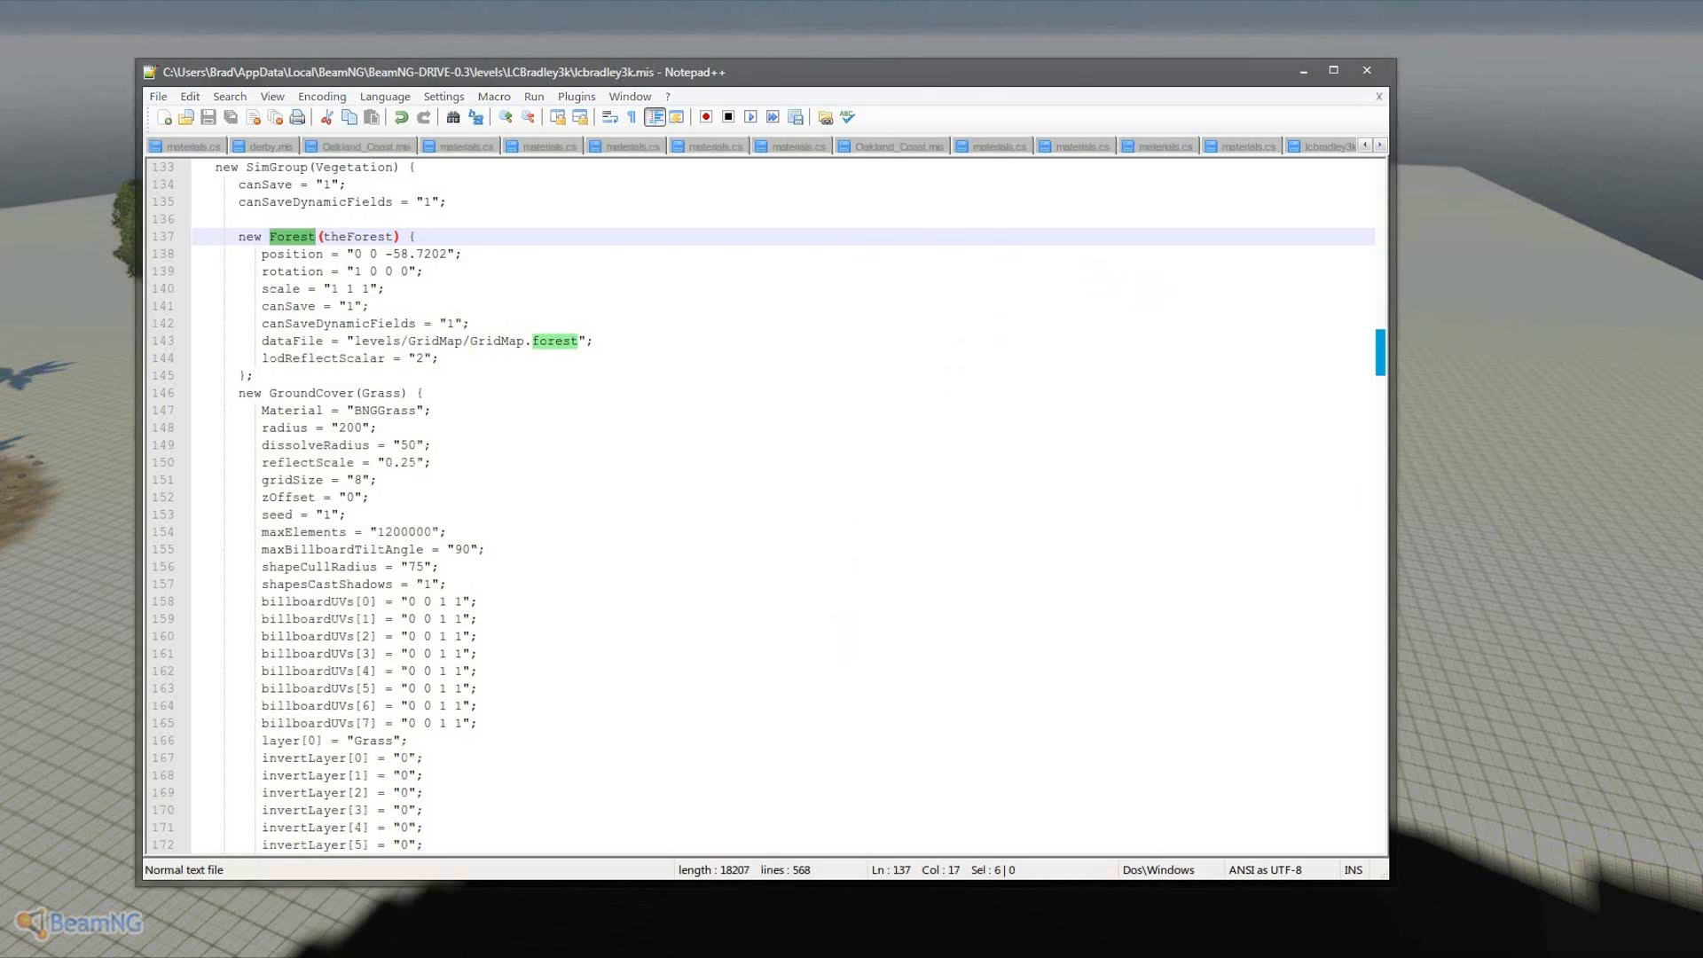
key("alt+Tab")
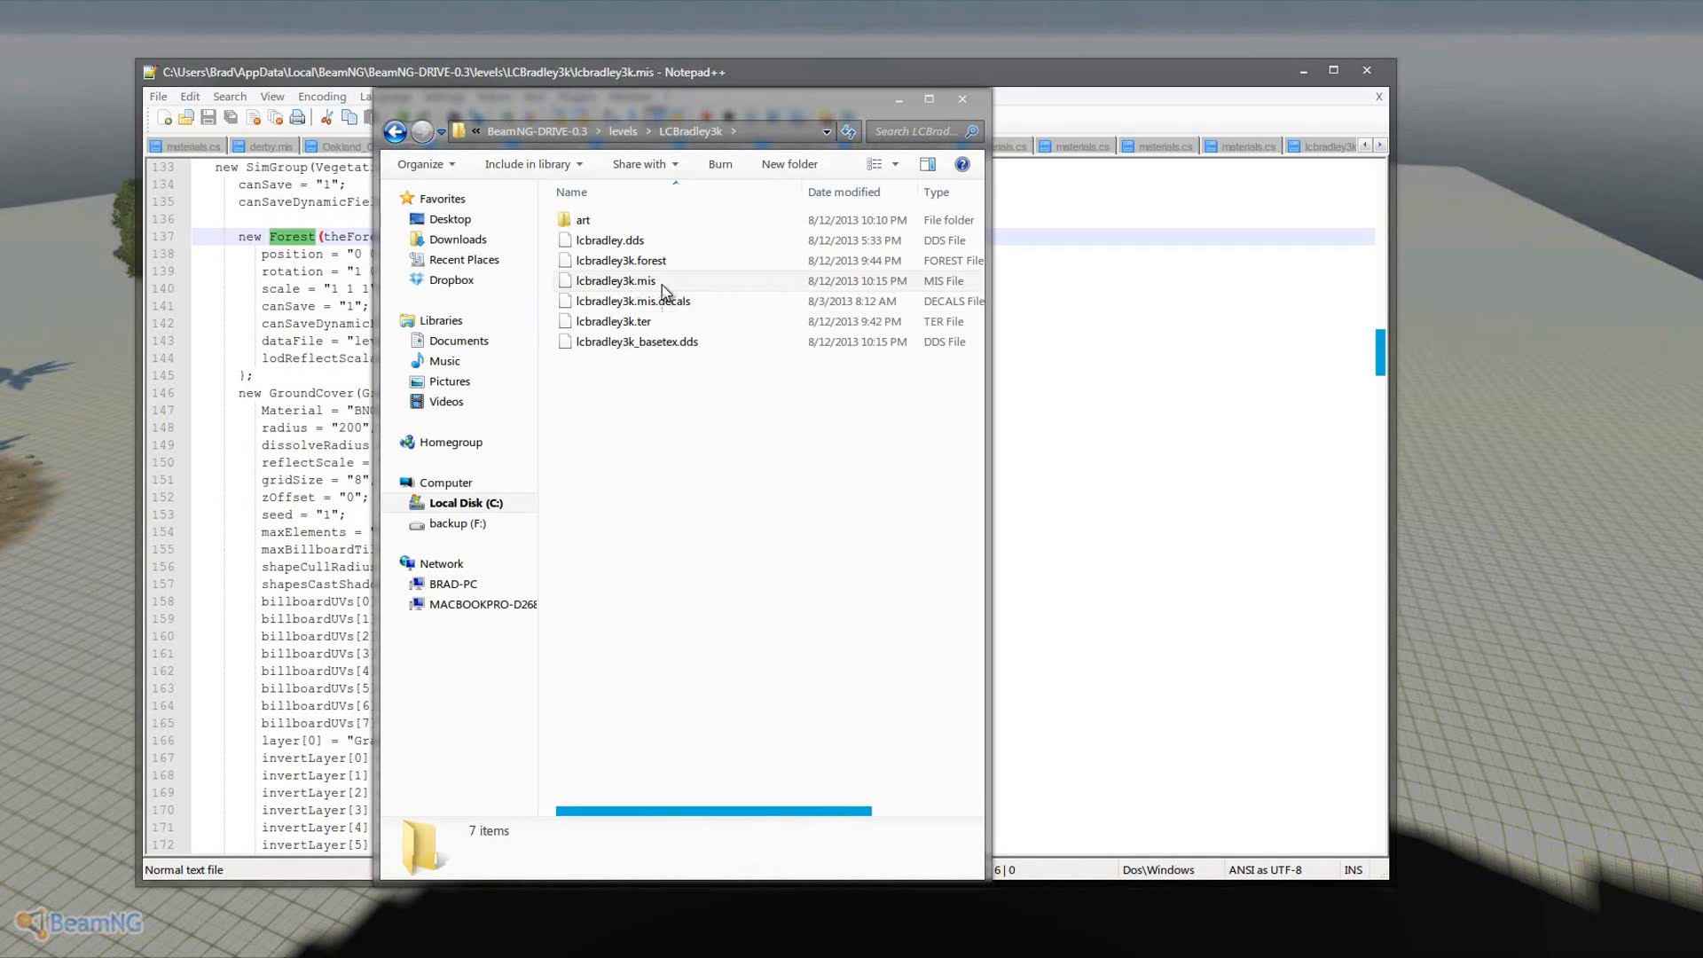
left_click_drag(816, 101, 0, 115)
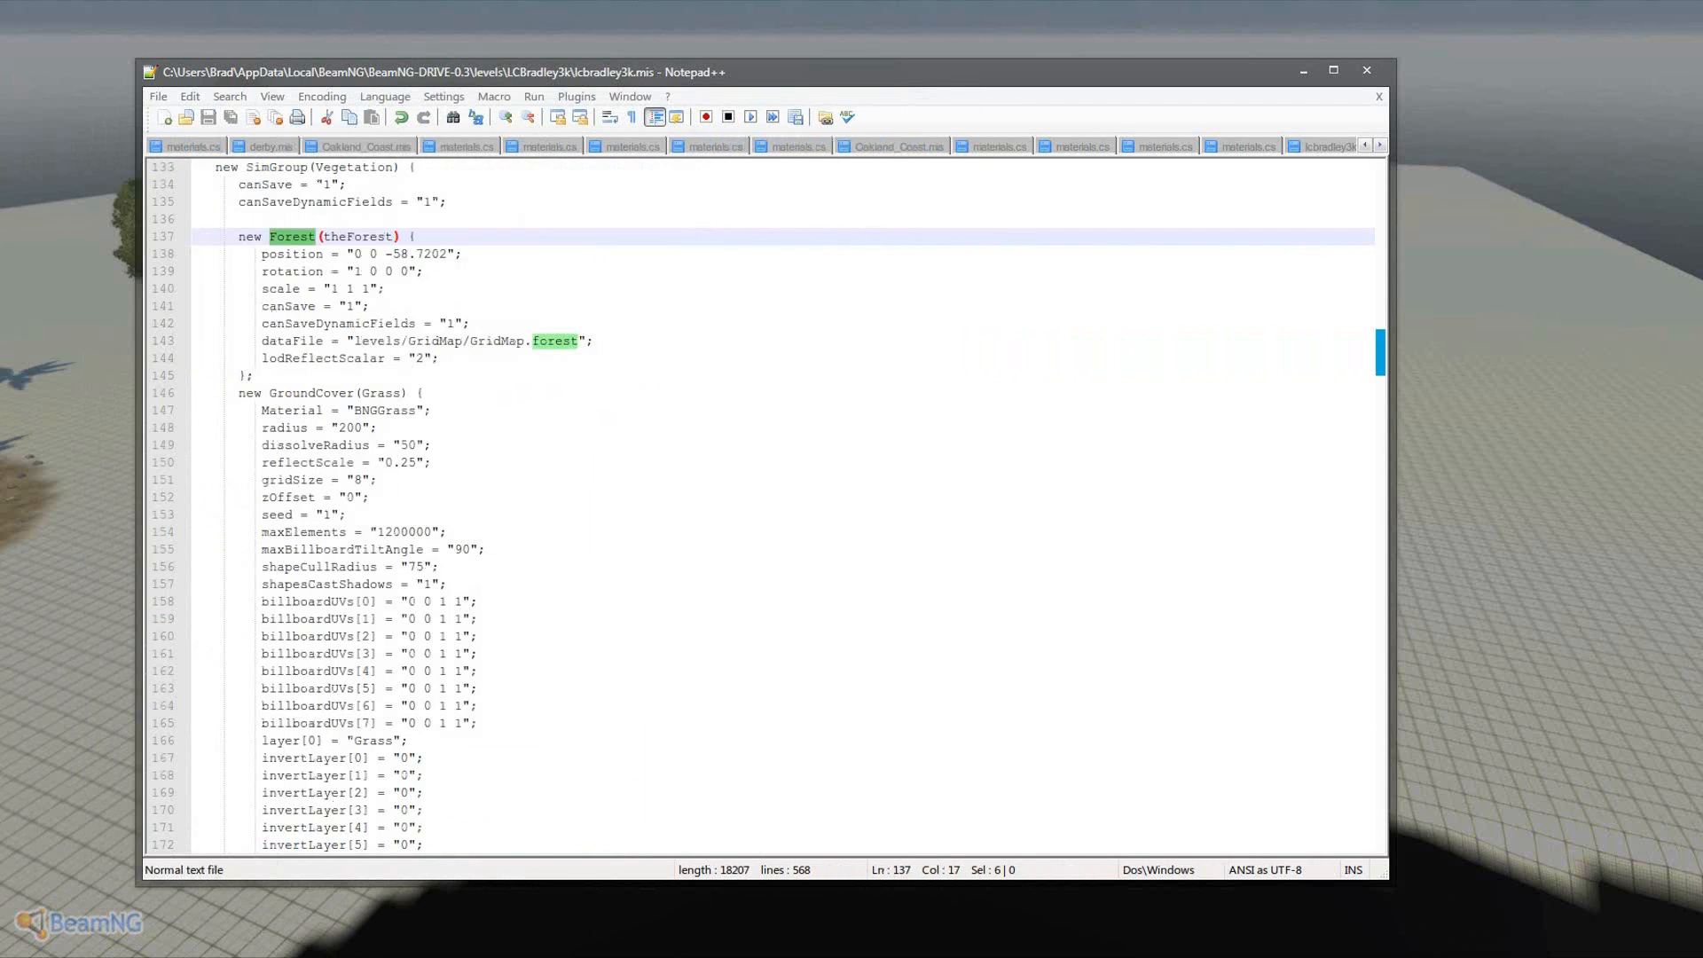
left_click(506, 271)
key("ctrl+f")
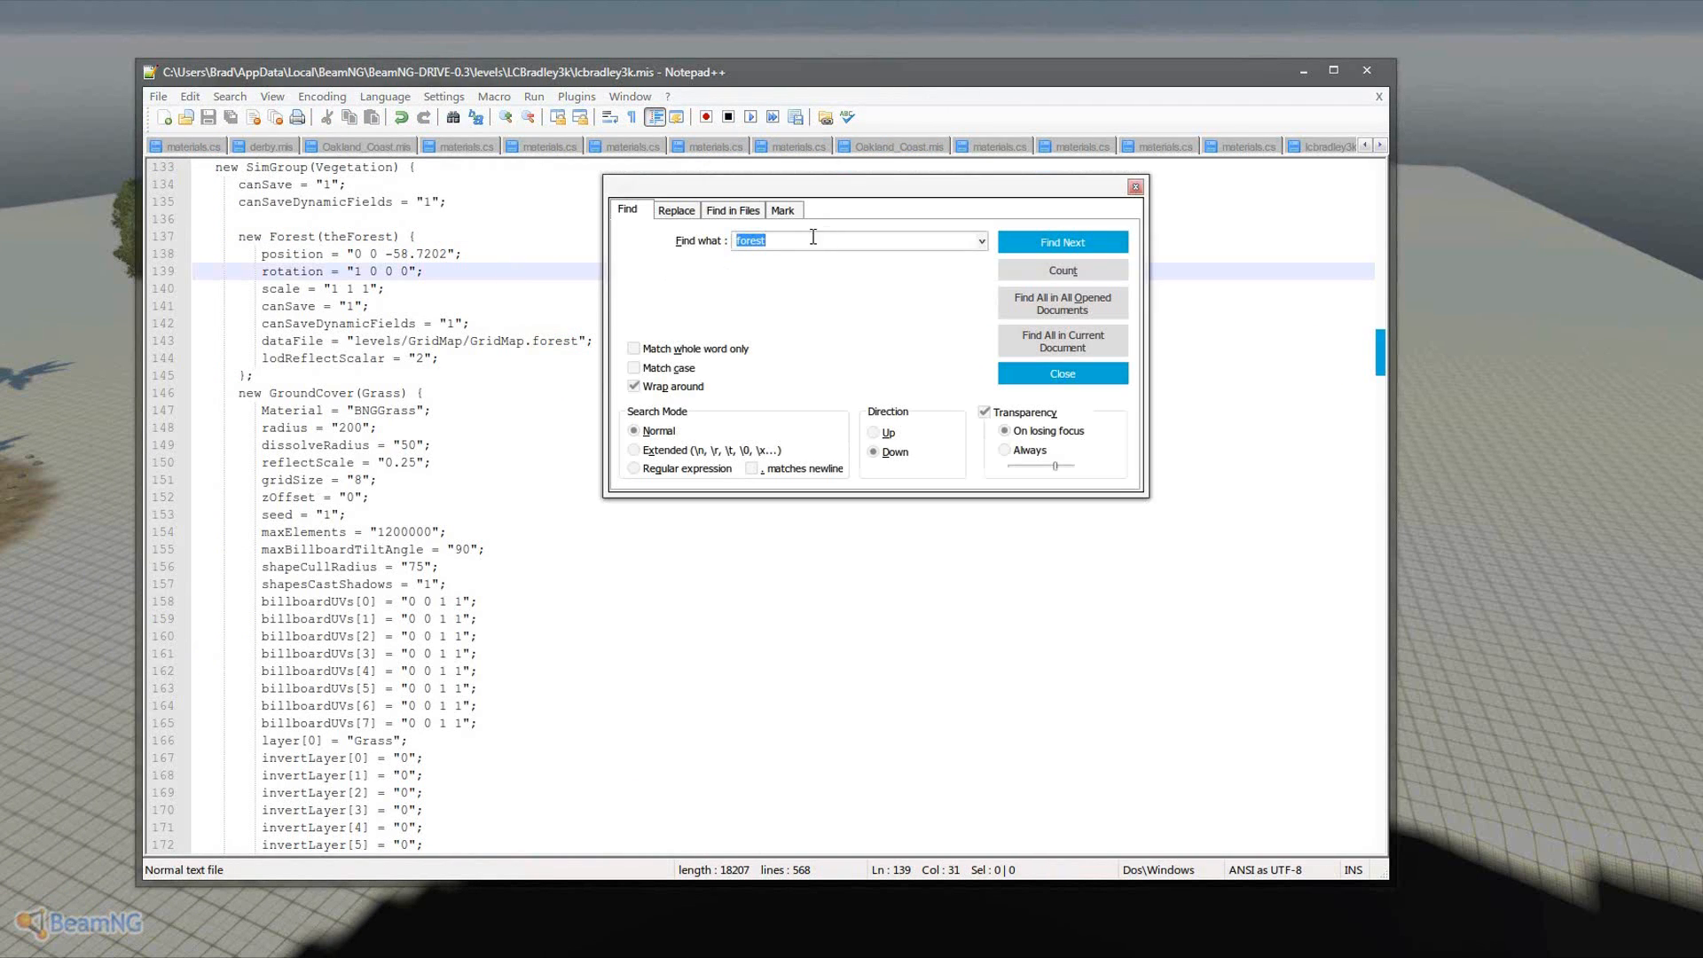
left_click(1062, 242)
left_click(1136, 186)
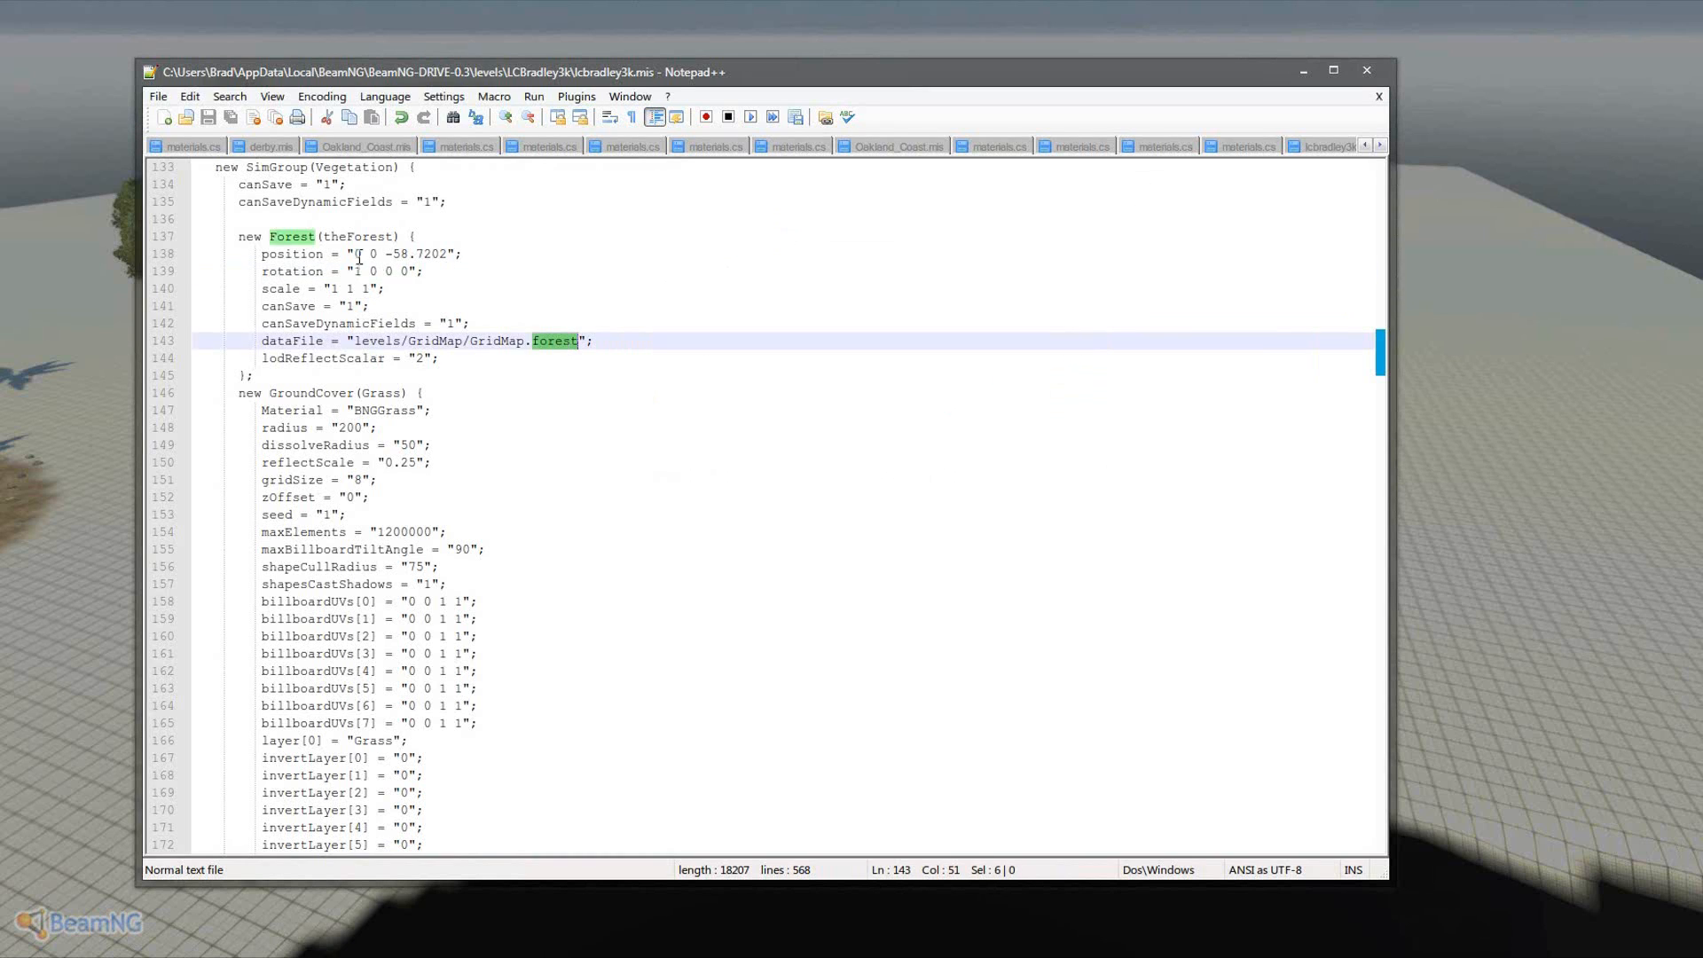
- Replace both GridMap parts with lcbradley3k, making levels/lcbradley3k/lcbradley3k.forest, and save
left_click_drag(349, 345, 409, 345)
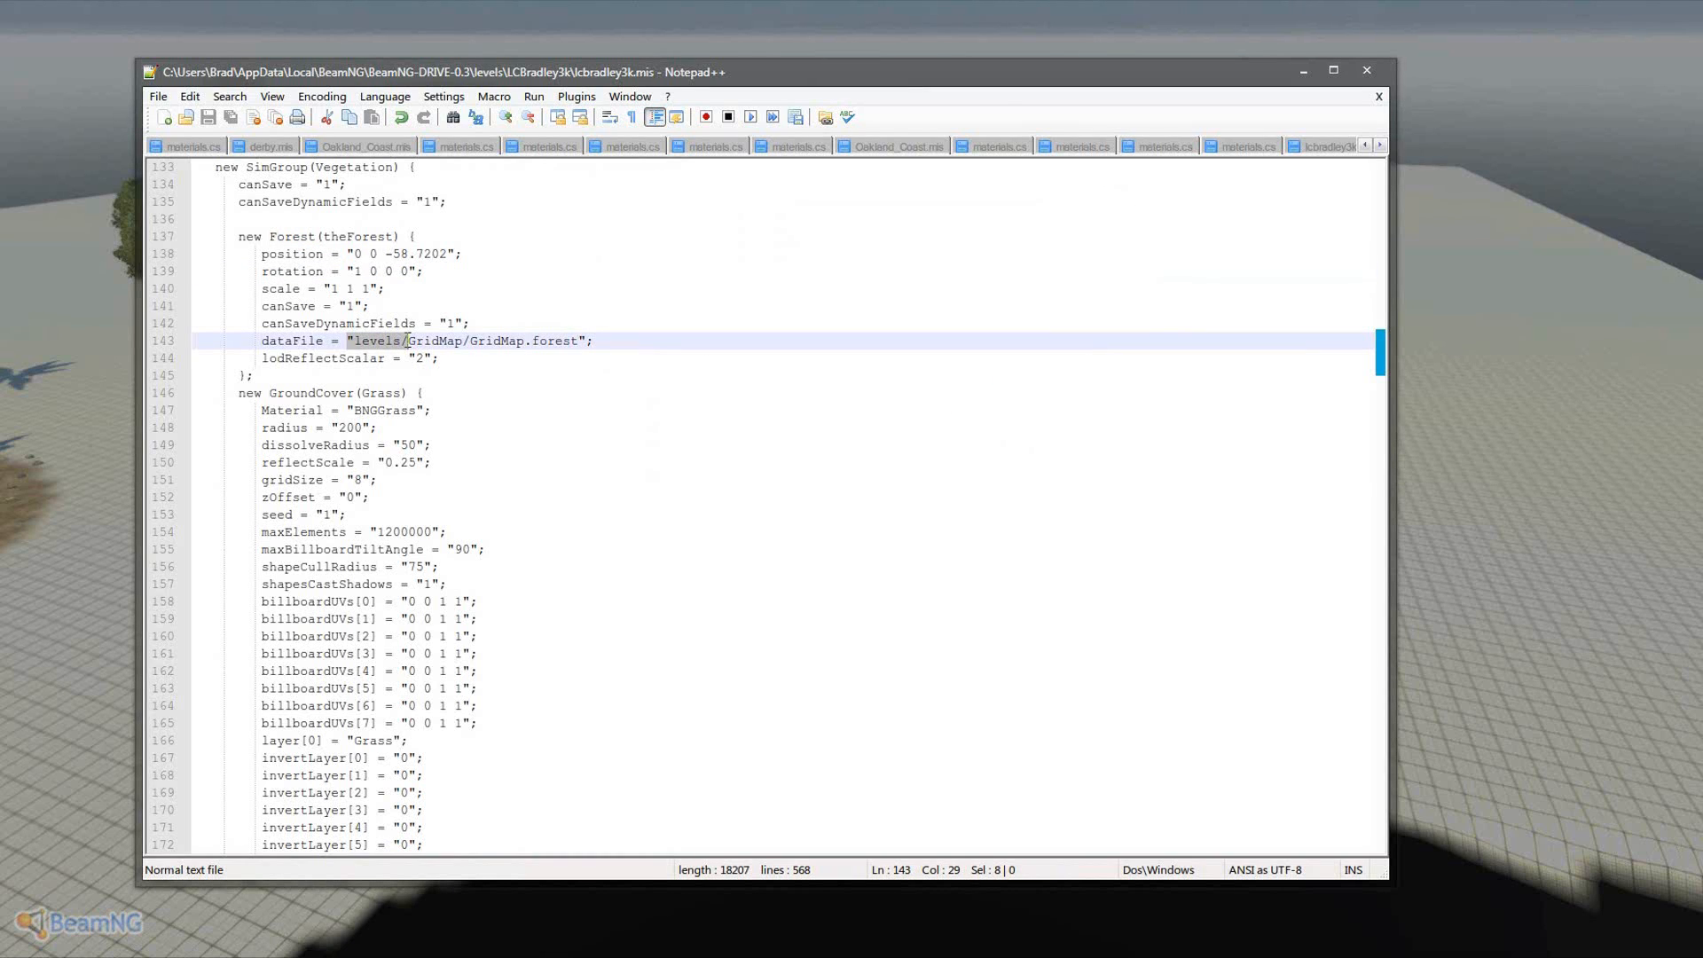
left_click_drag(523, 346, 409, 348)
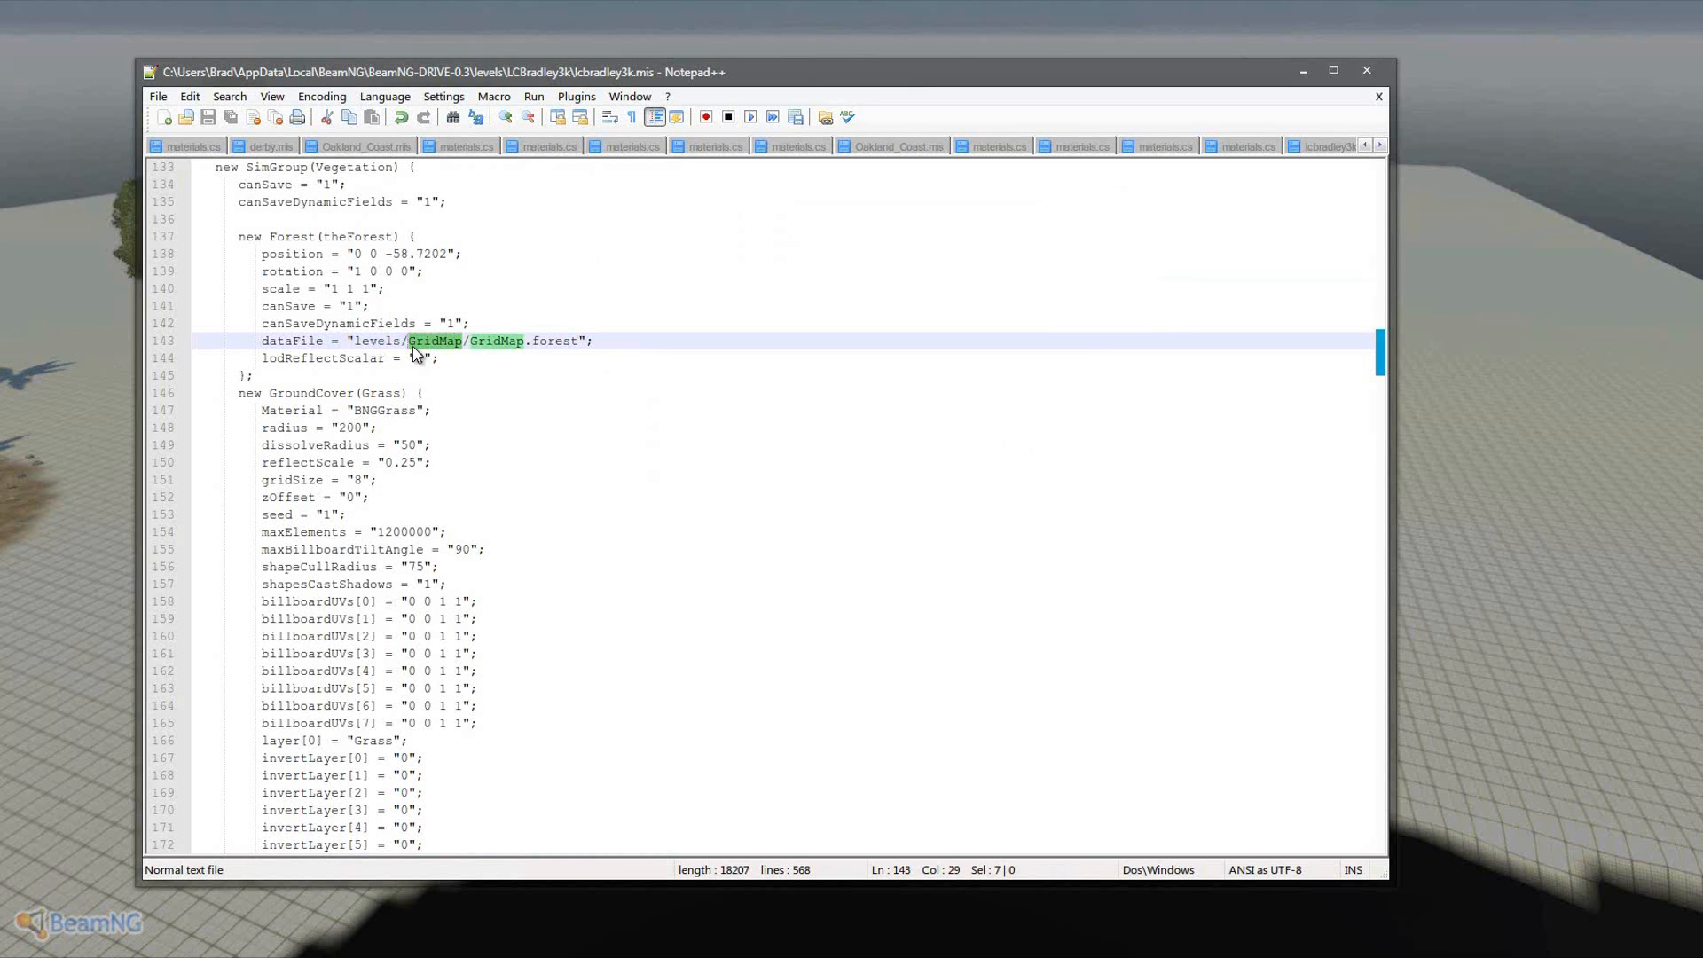
type("lcbradley3k")
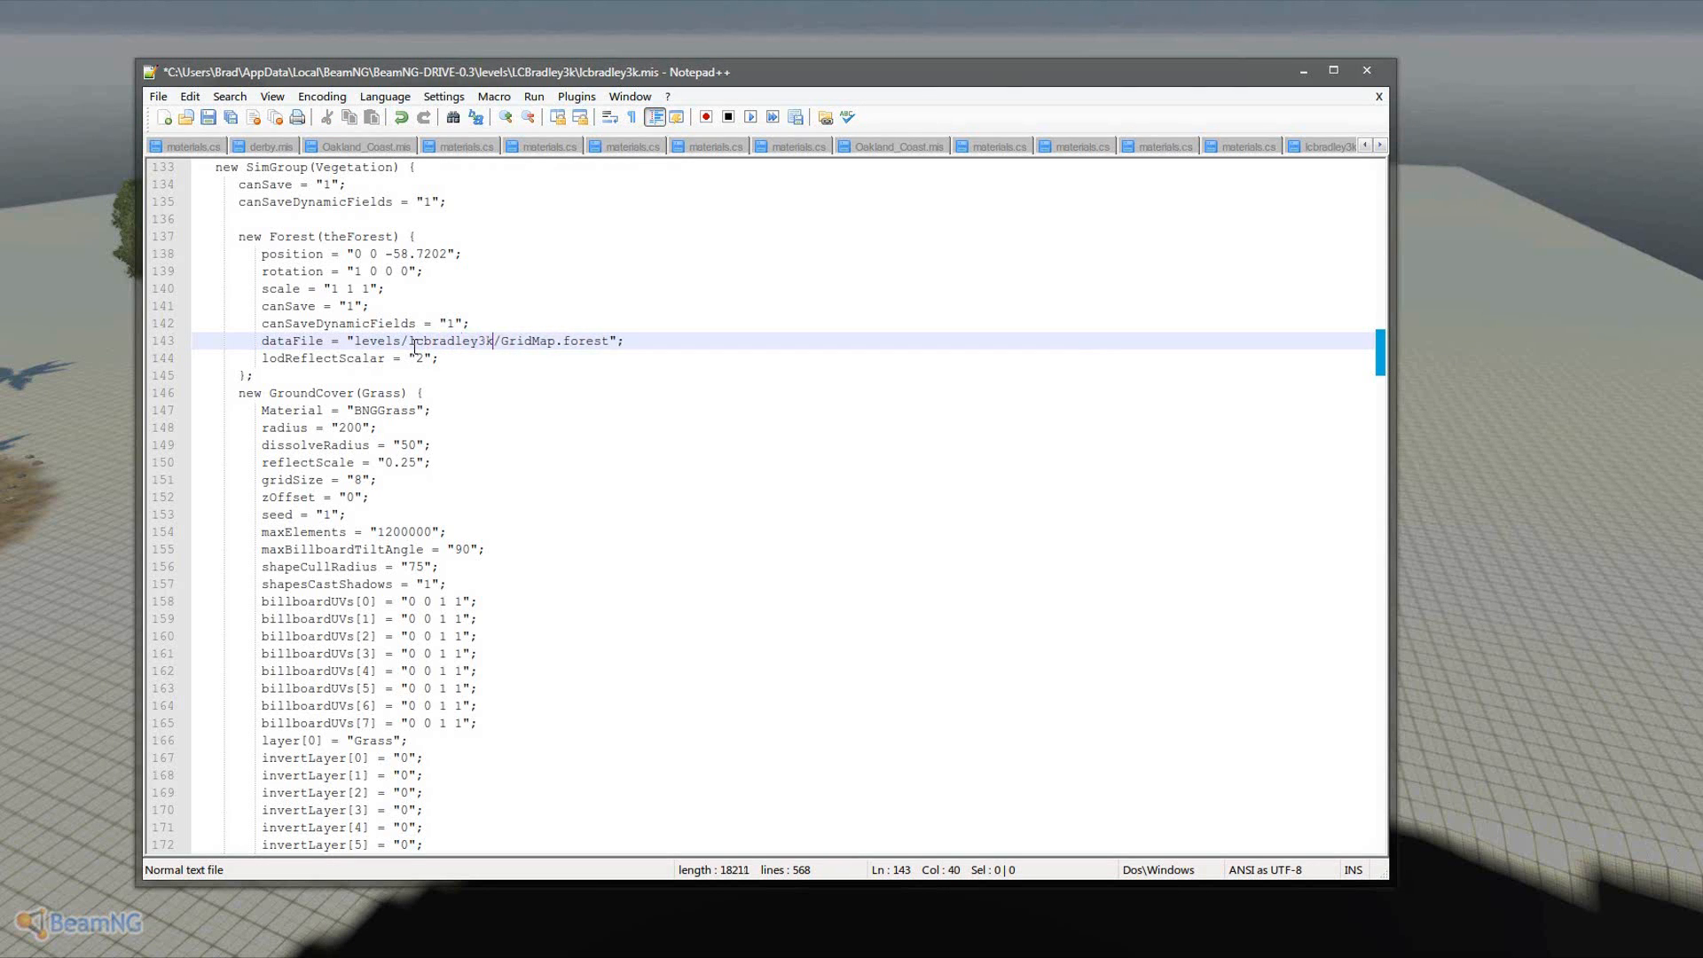
left_click_drag(550, 341, 501, 342)
type("lcbradley3k")
left_click(795, 456)
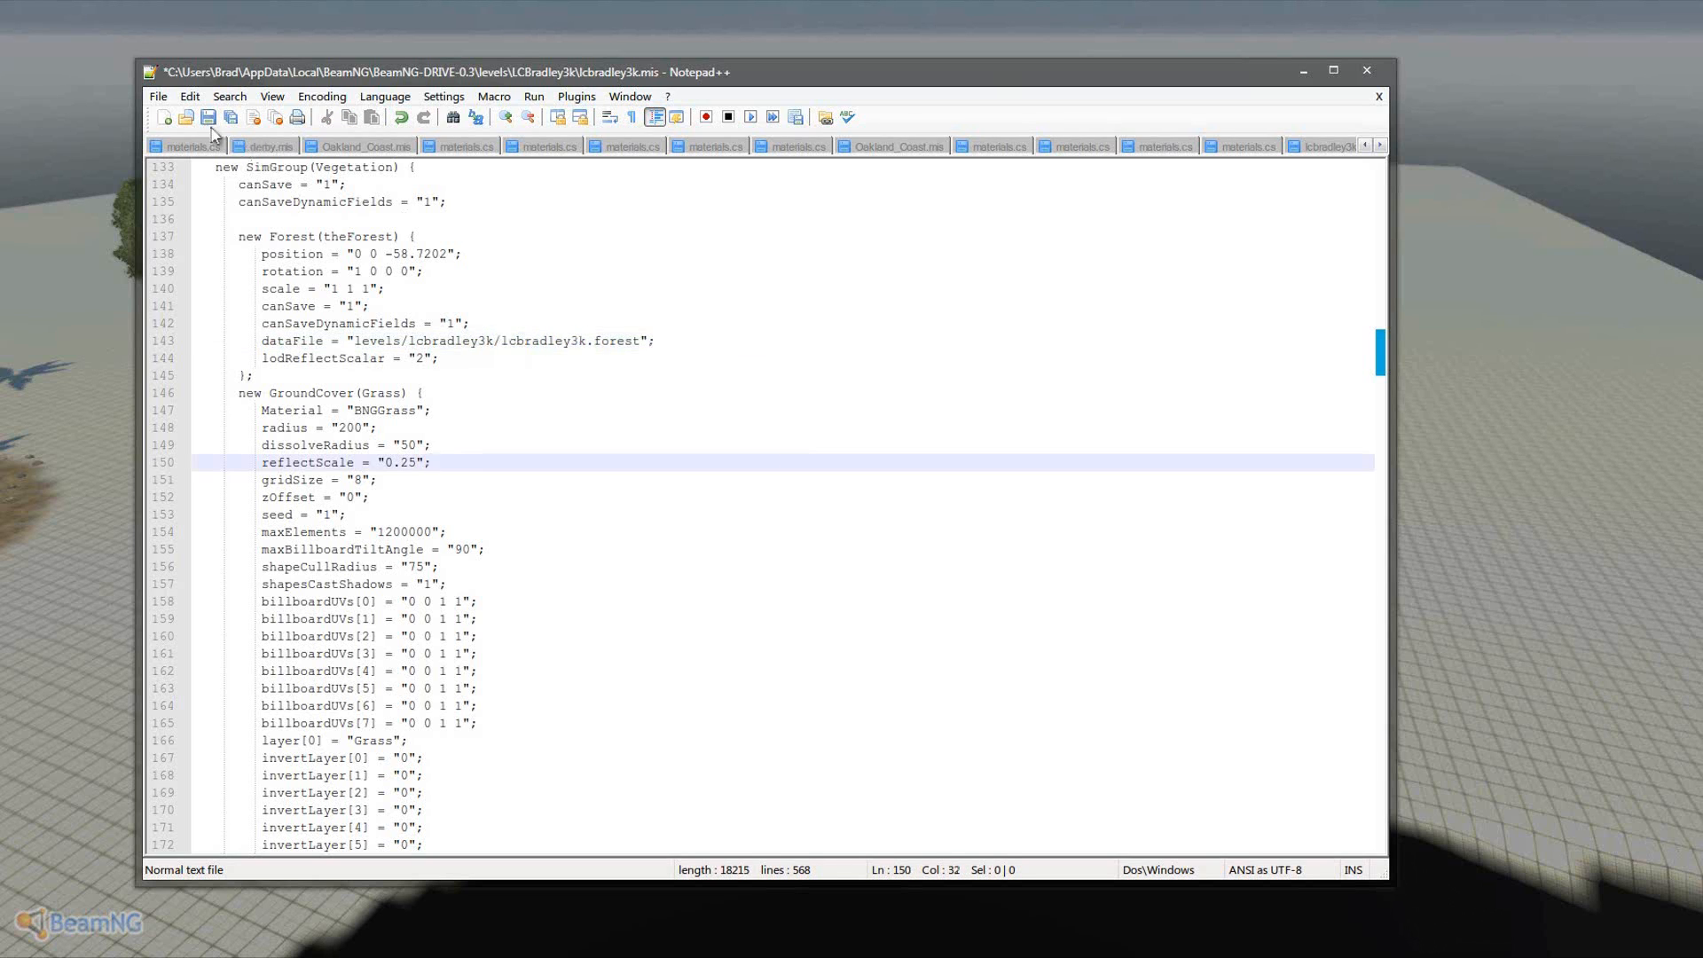
left_click(157, 95)
left_click(187, 179)
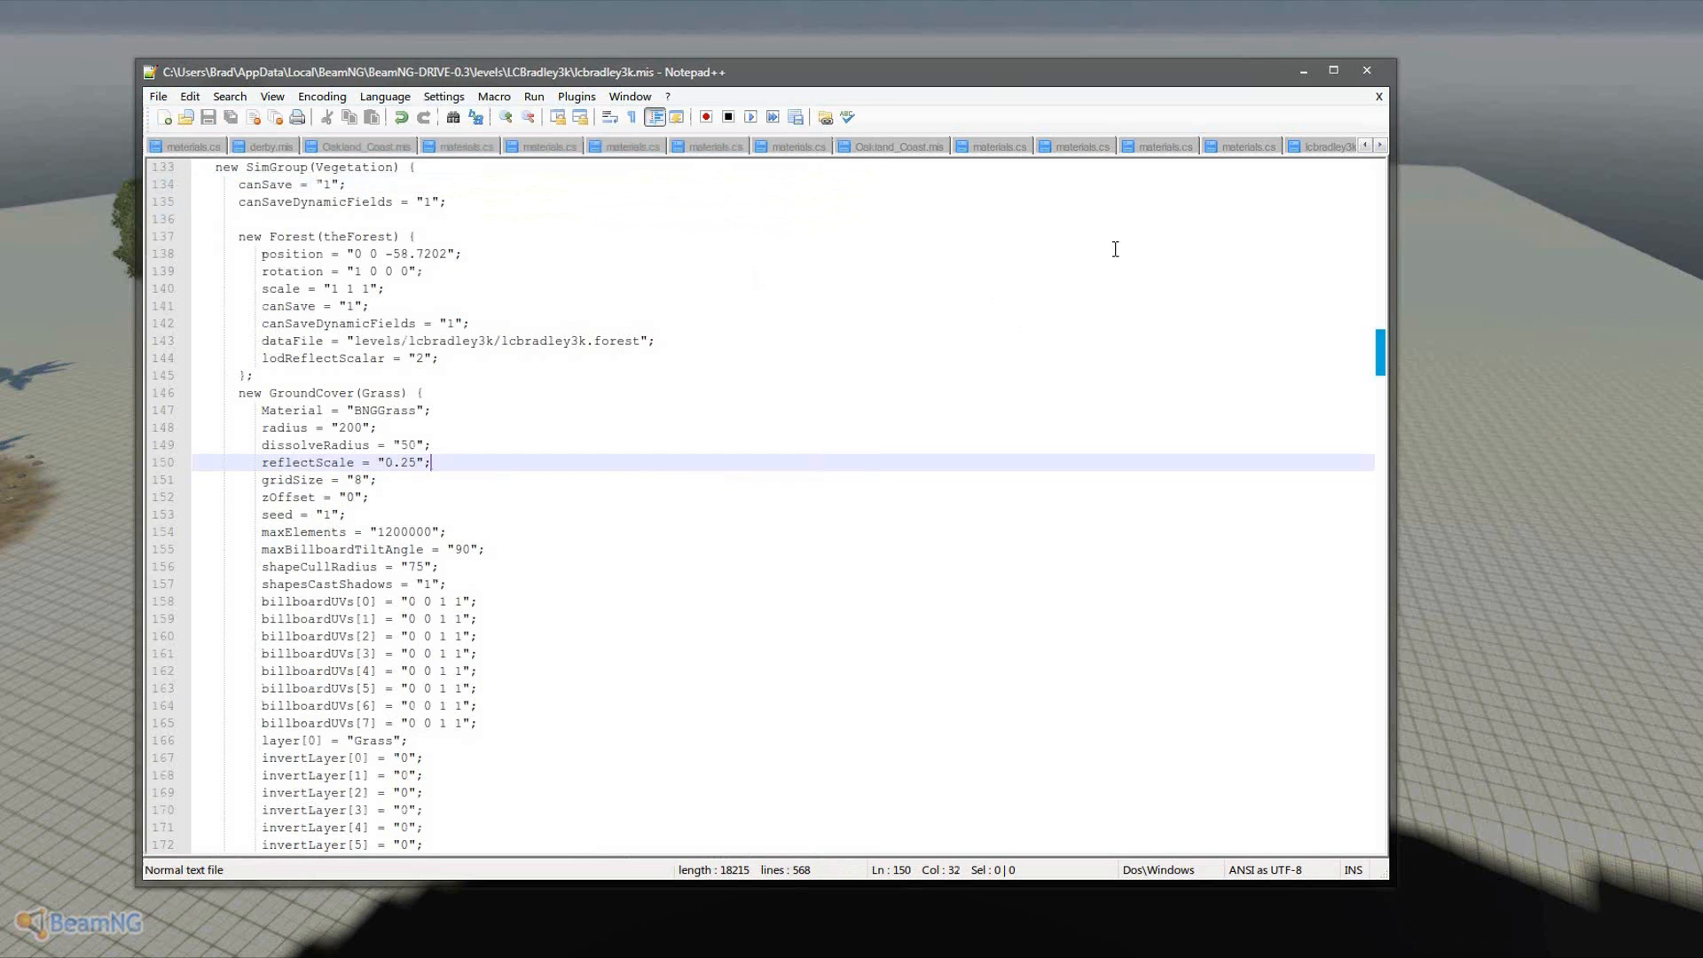
left_click(1301, 69)
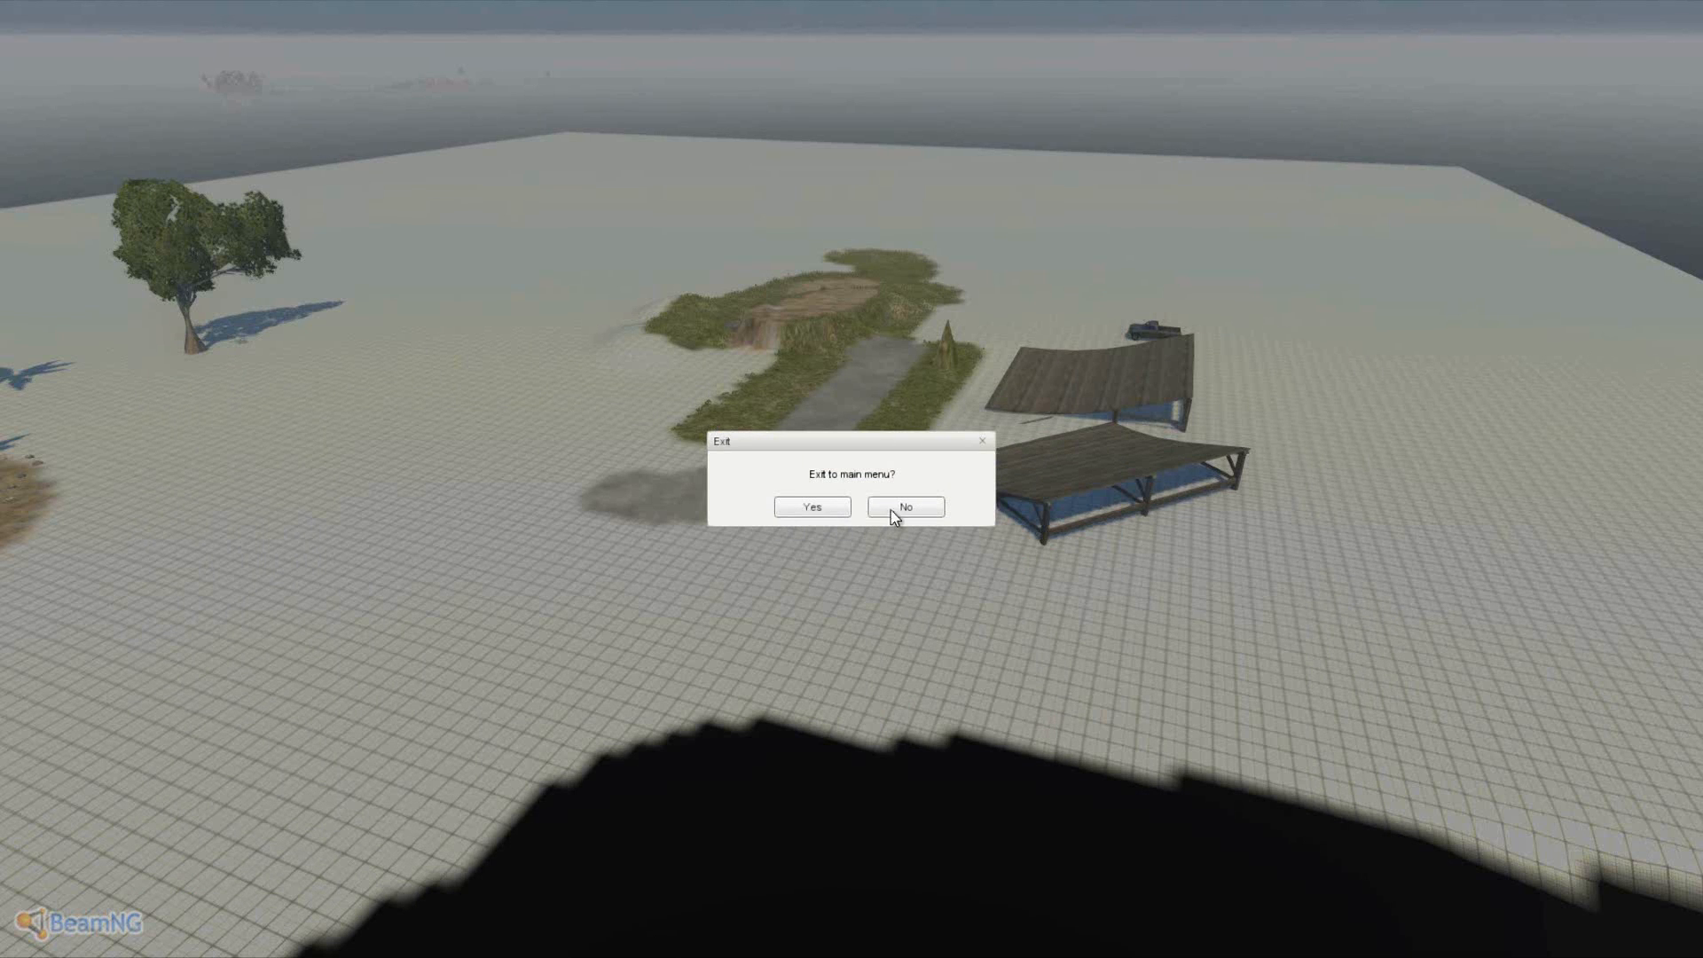
- Confirm Yes on the 'Exit to main menu?' prompt
left_click(831, 507)
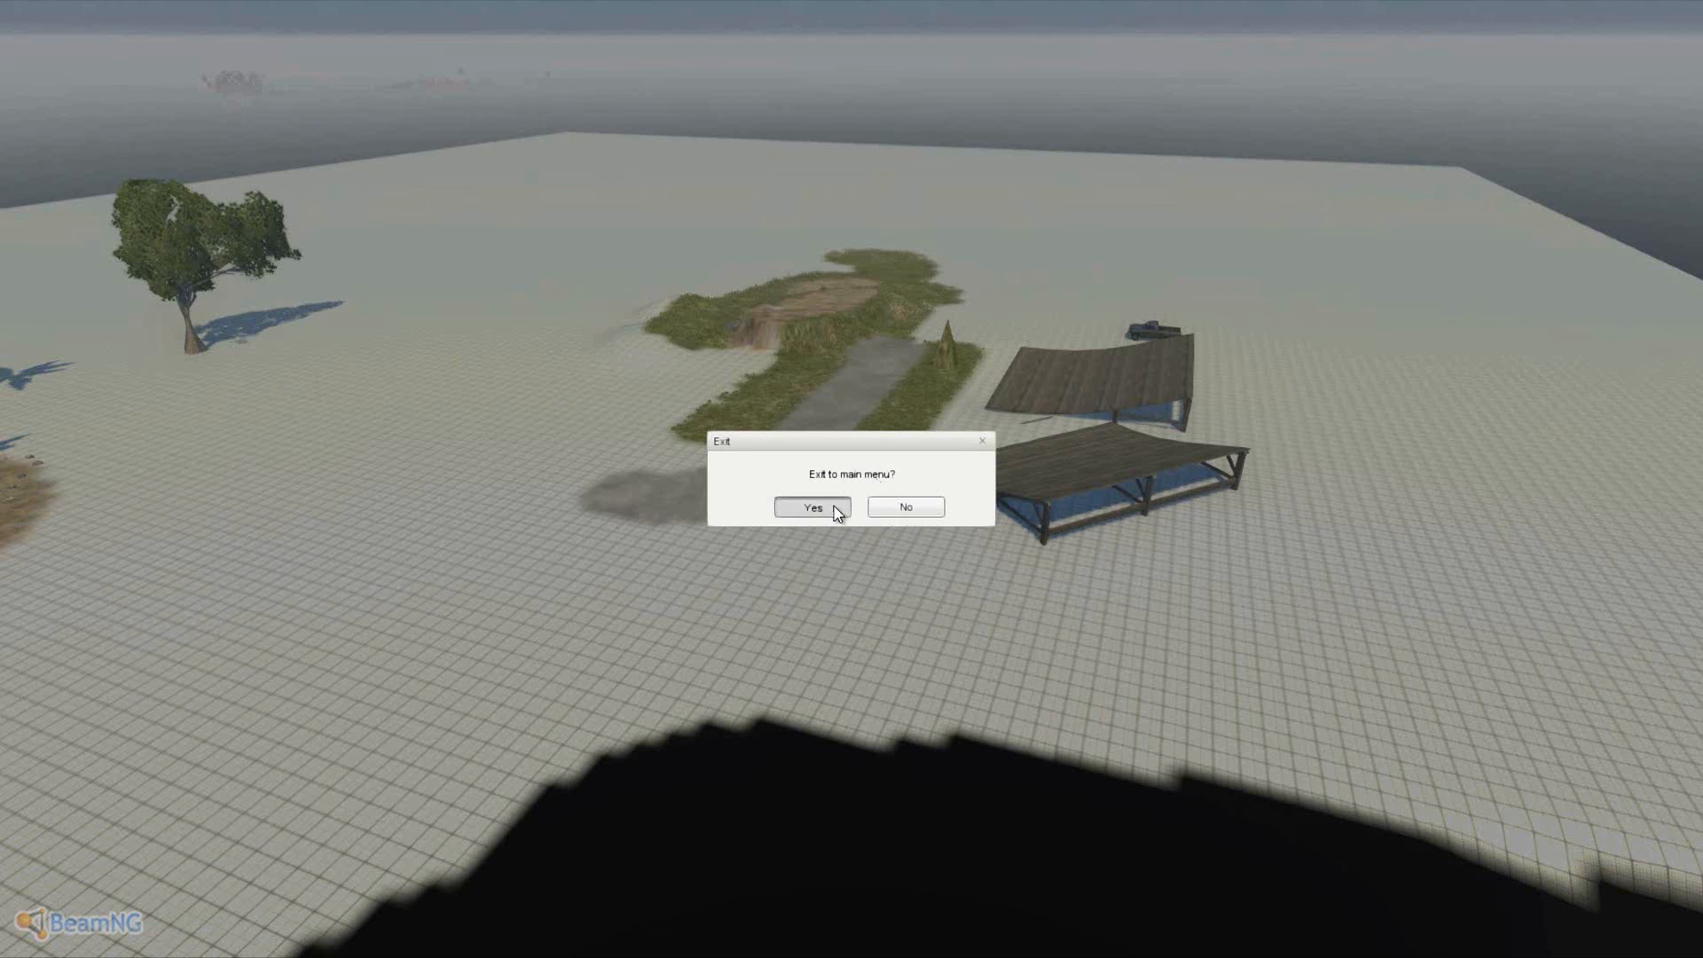
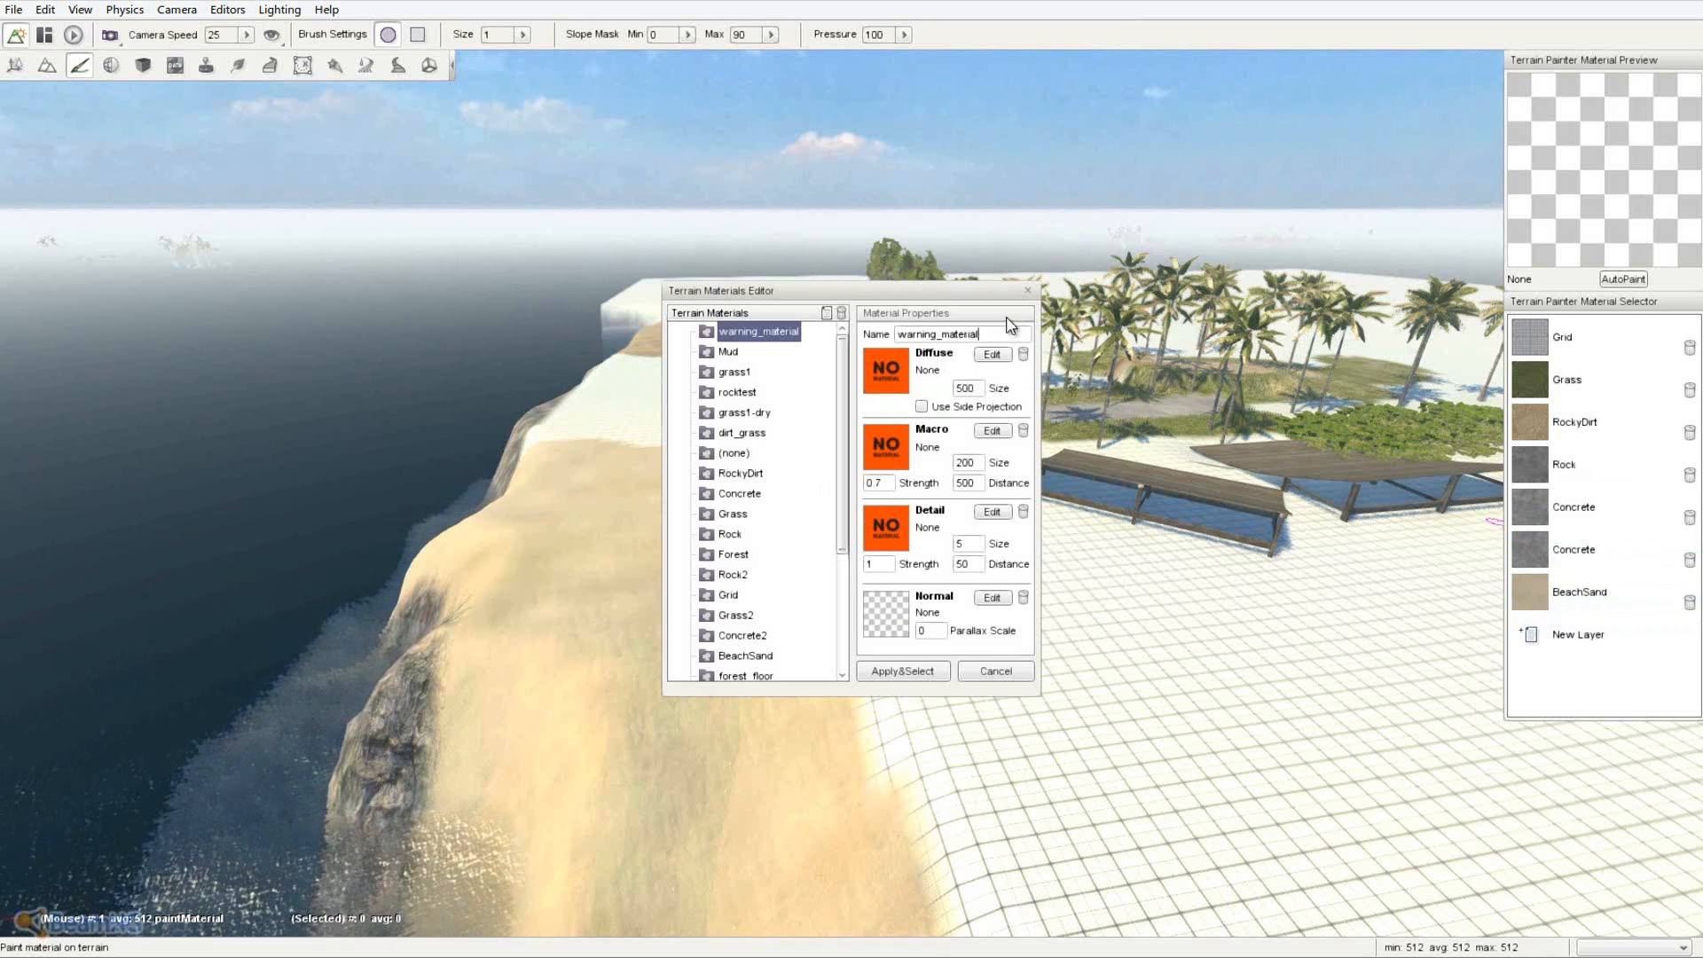
- Make BeachSand the terrain paint material with Apply&Select
left_click(1027, 292)
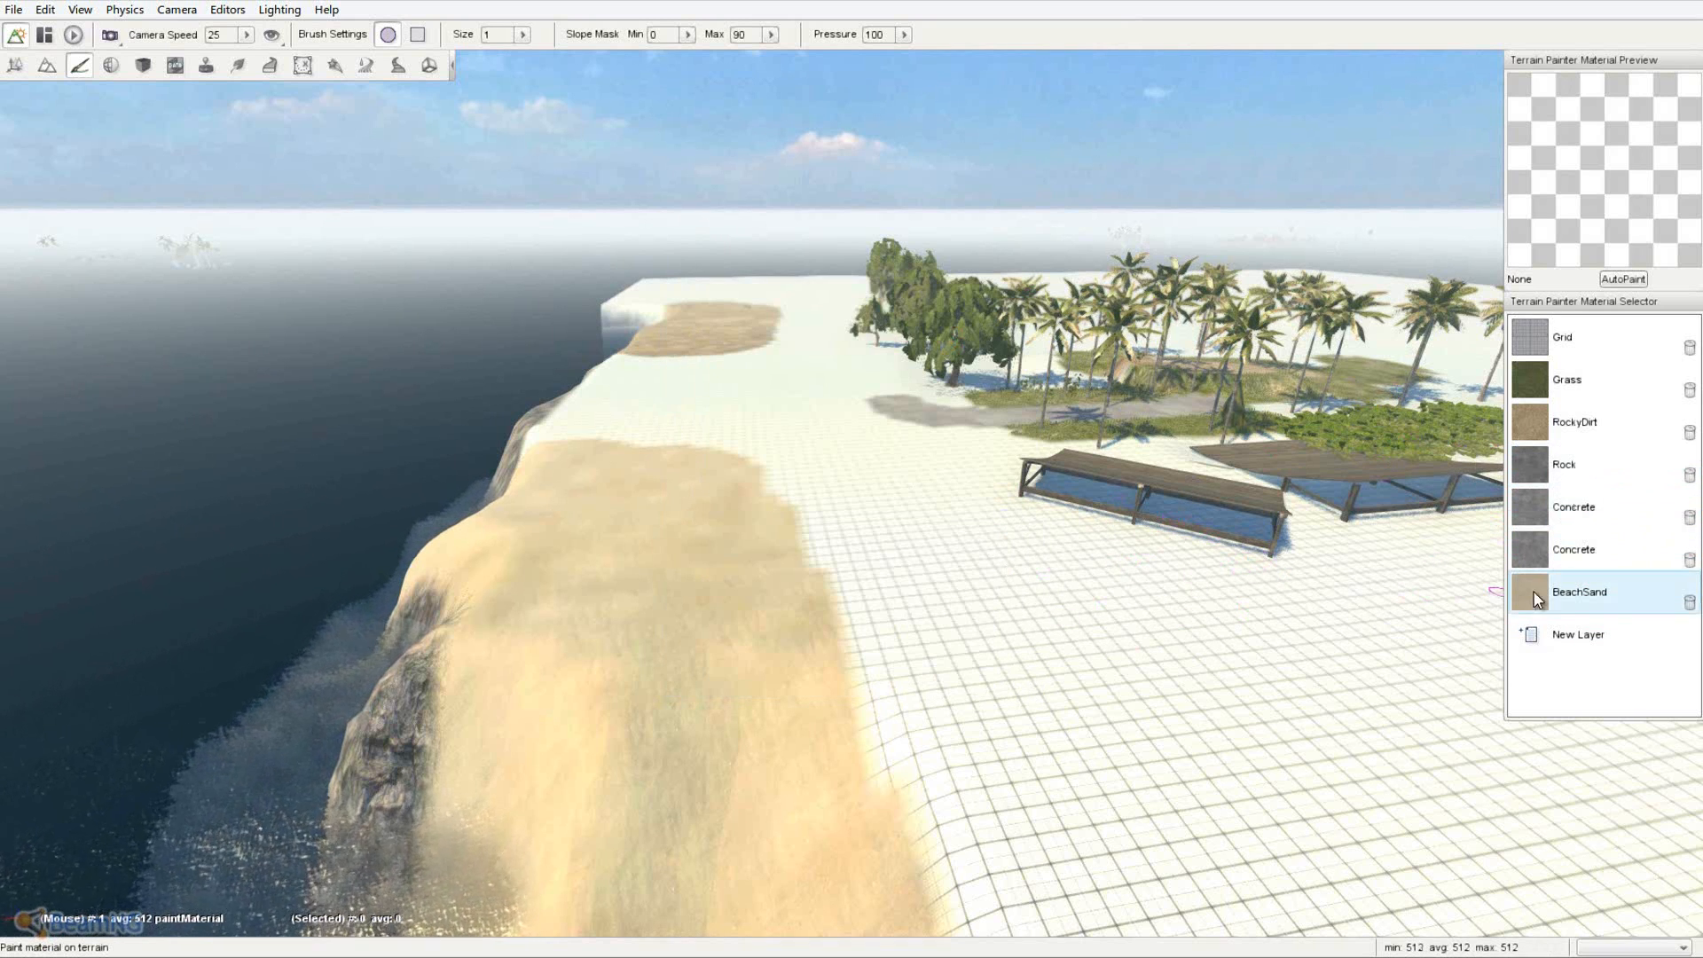
double_click(1614, 594)
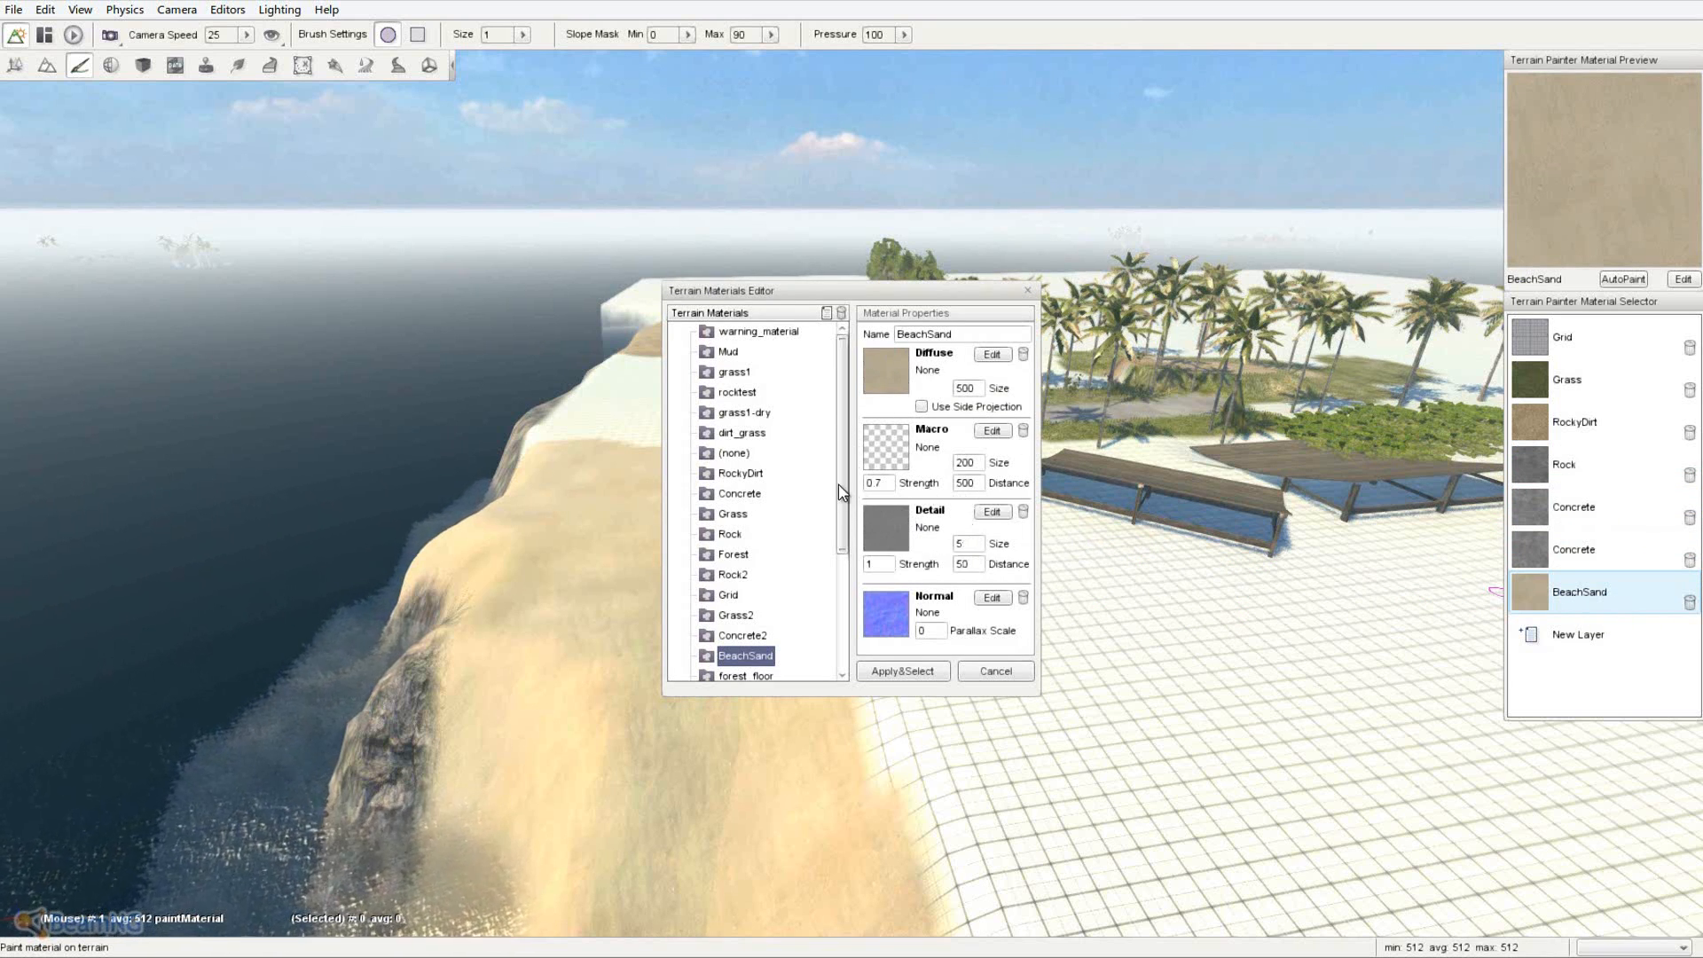
mouse_move(842, 455)
left_mouse_down()
mouse_move(851, 563)
mouse_move(844, 412)
mouse_move(860, 456)
mouse_move(843, 448)
left_mouse_up()
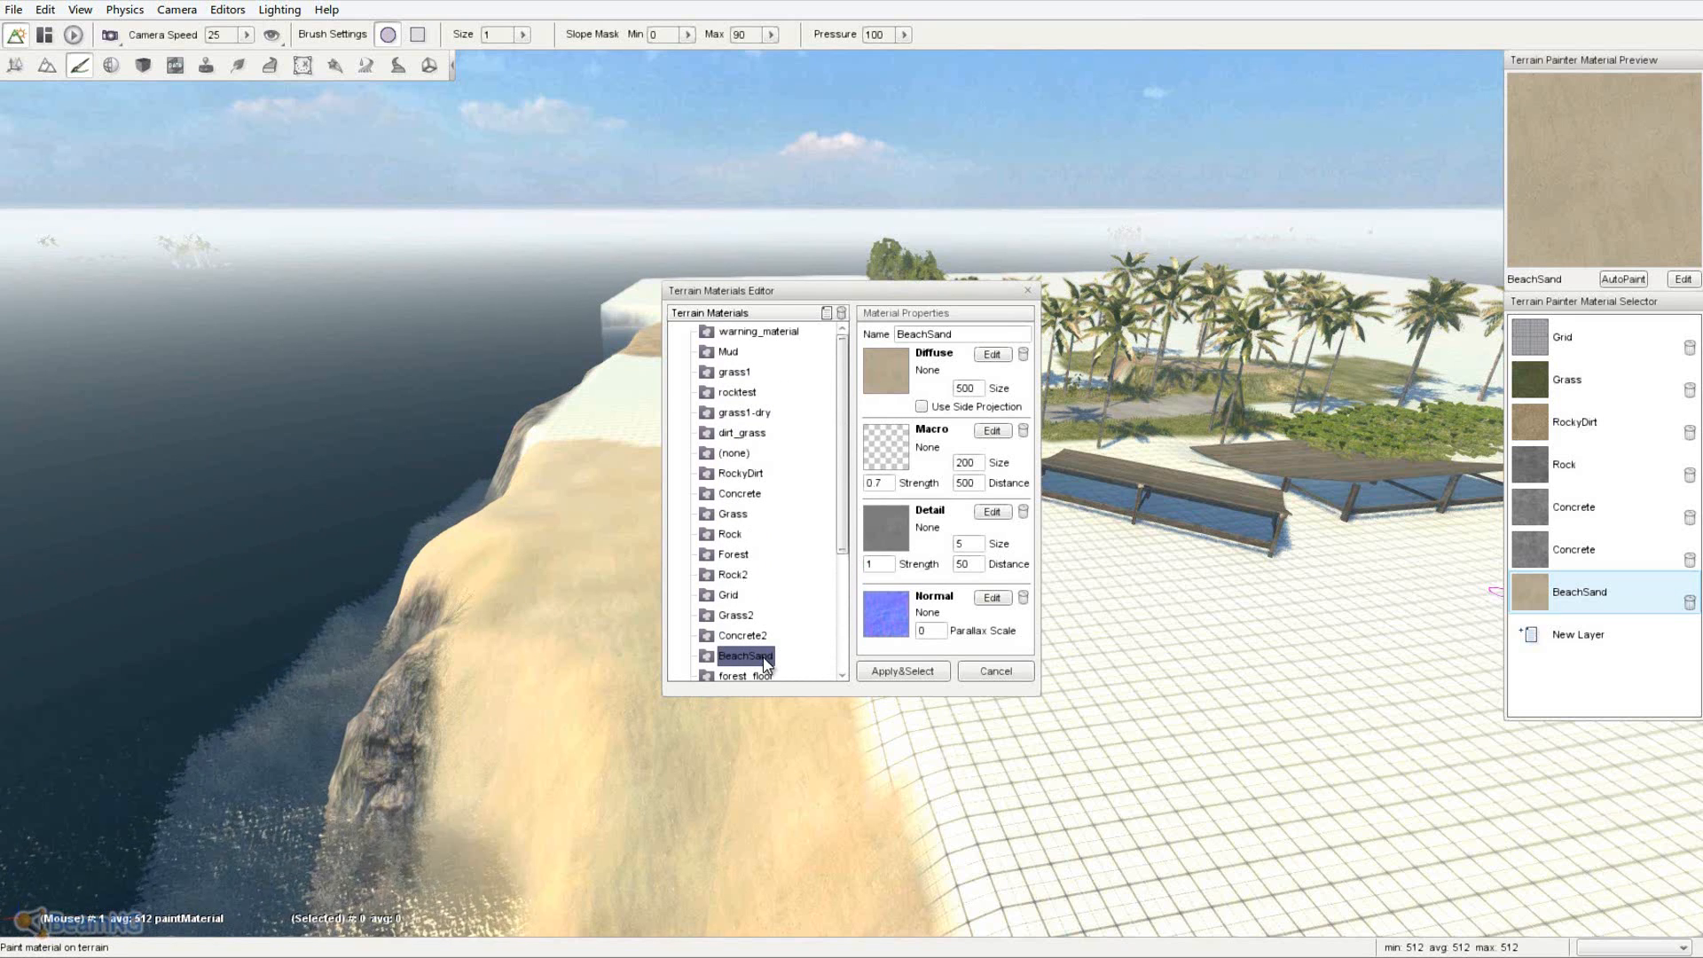
left_click(934, 674)
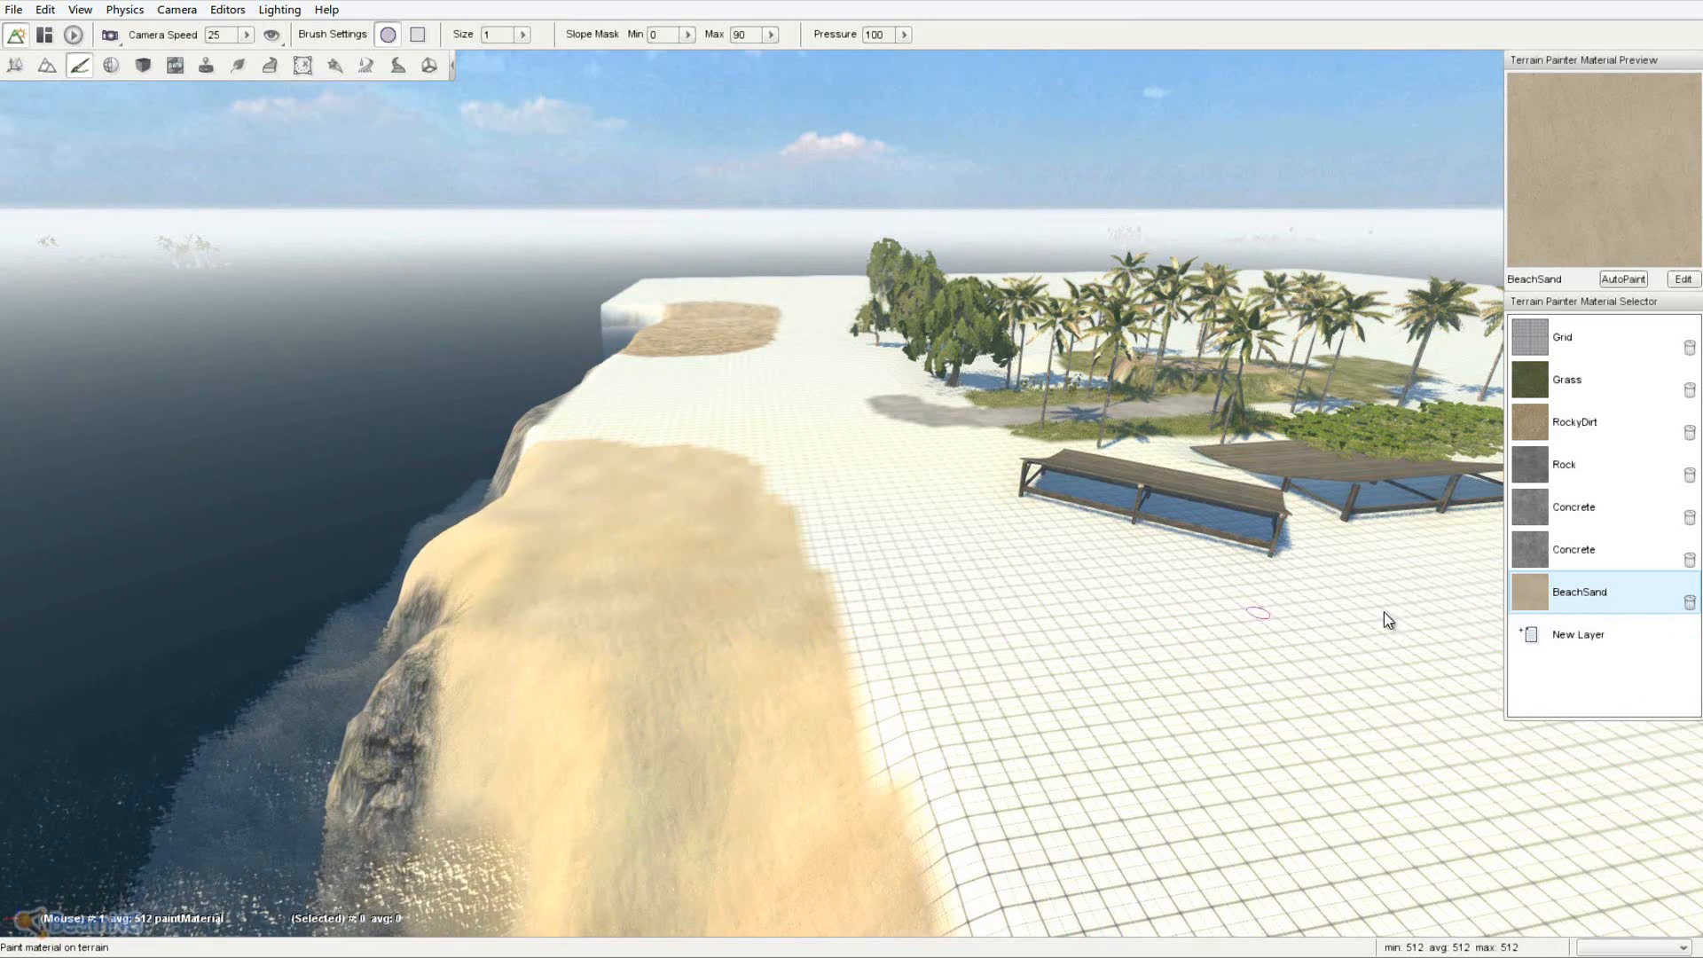
- Reopen the terrain materials editor and browse the Mud and grass1-dry materials
double_click(1608, 611)
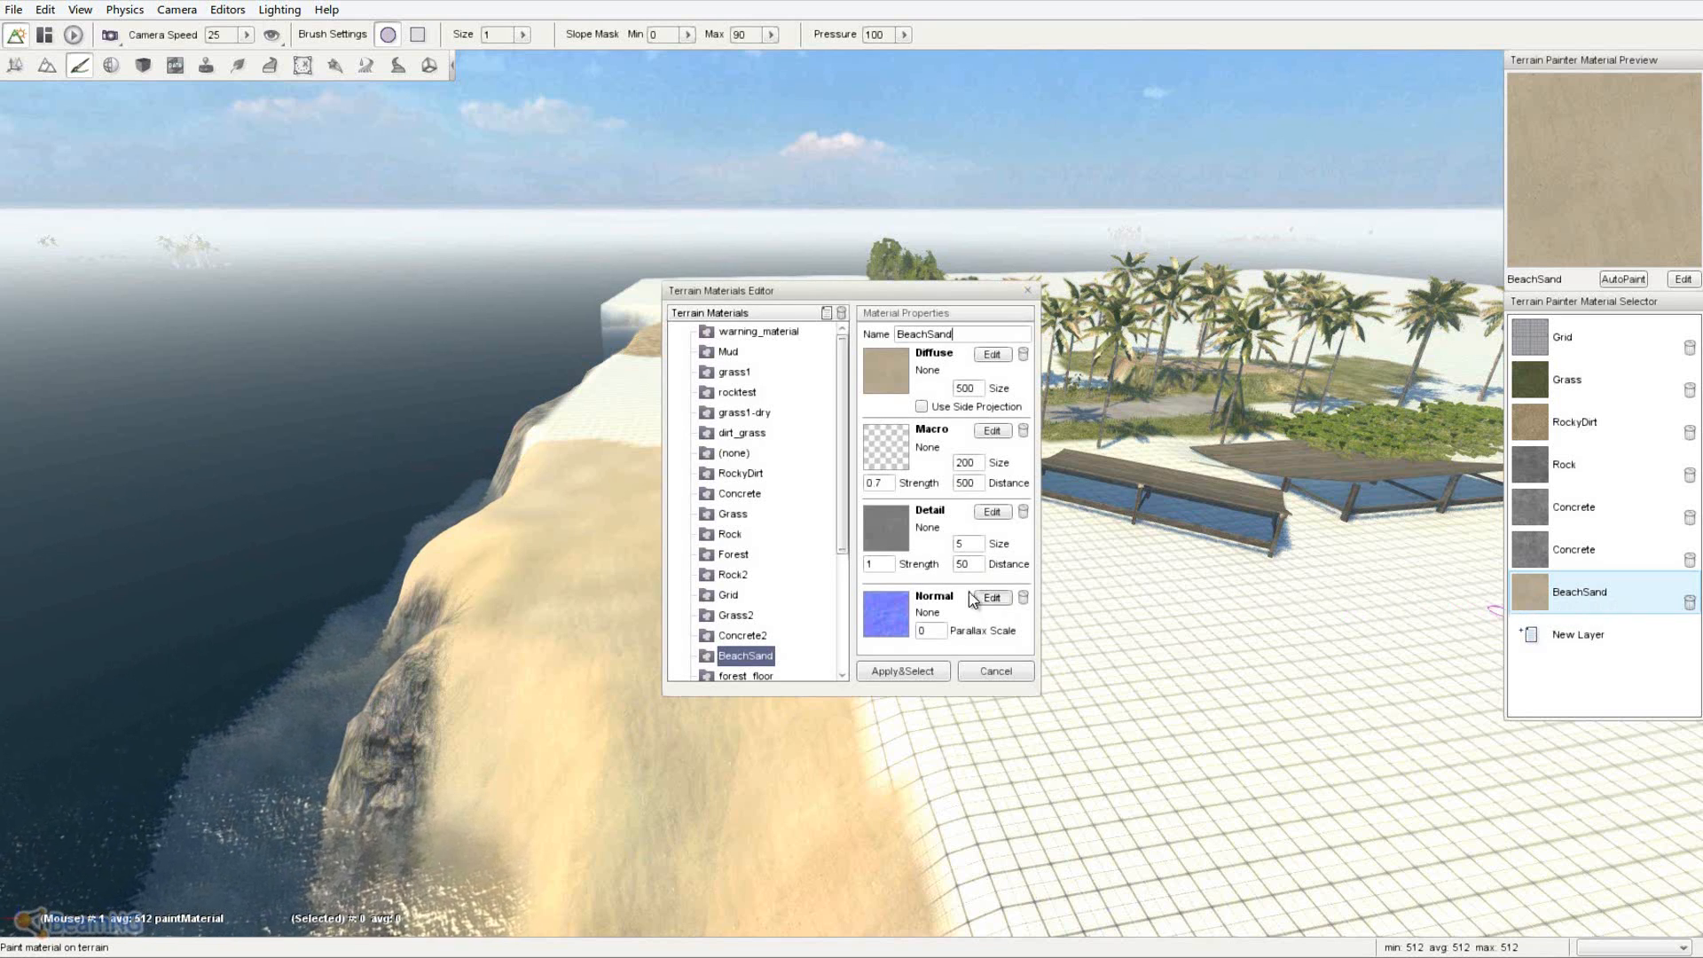
left_click_drag(845, 534, 869, 483)
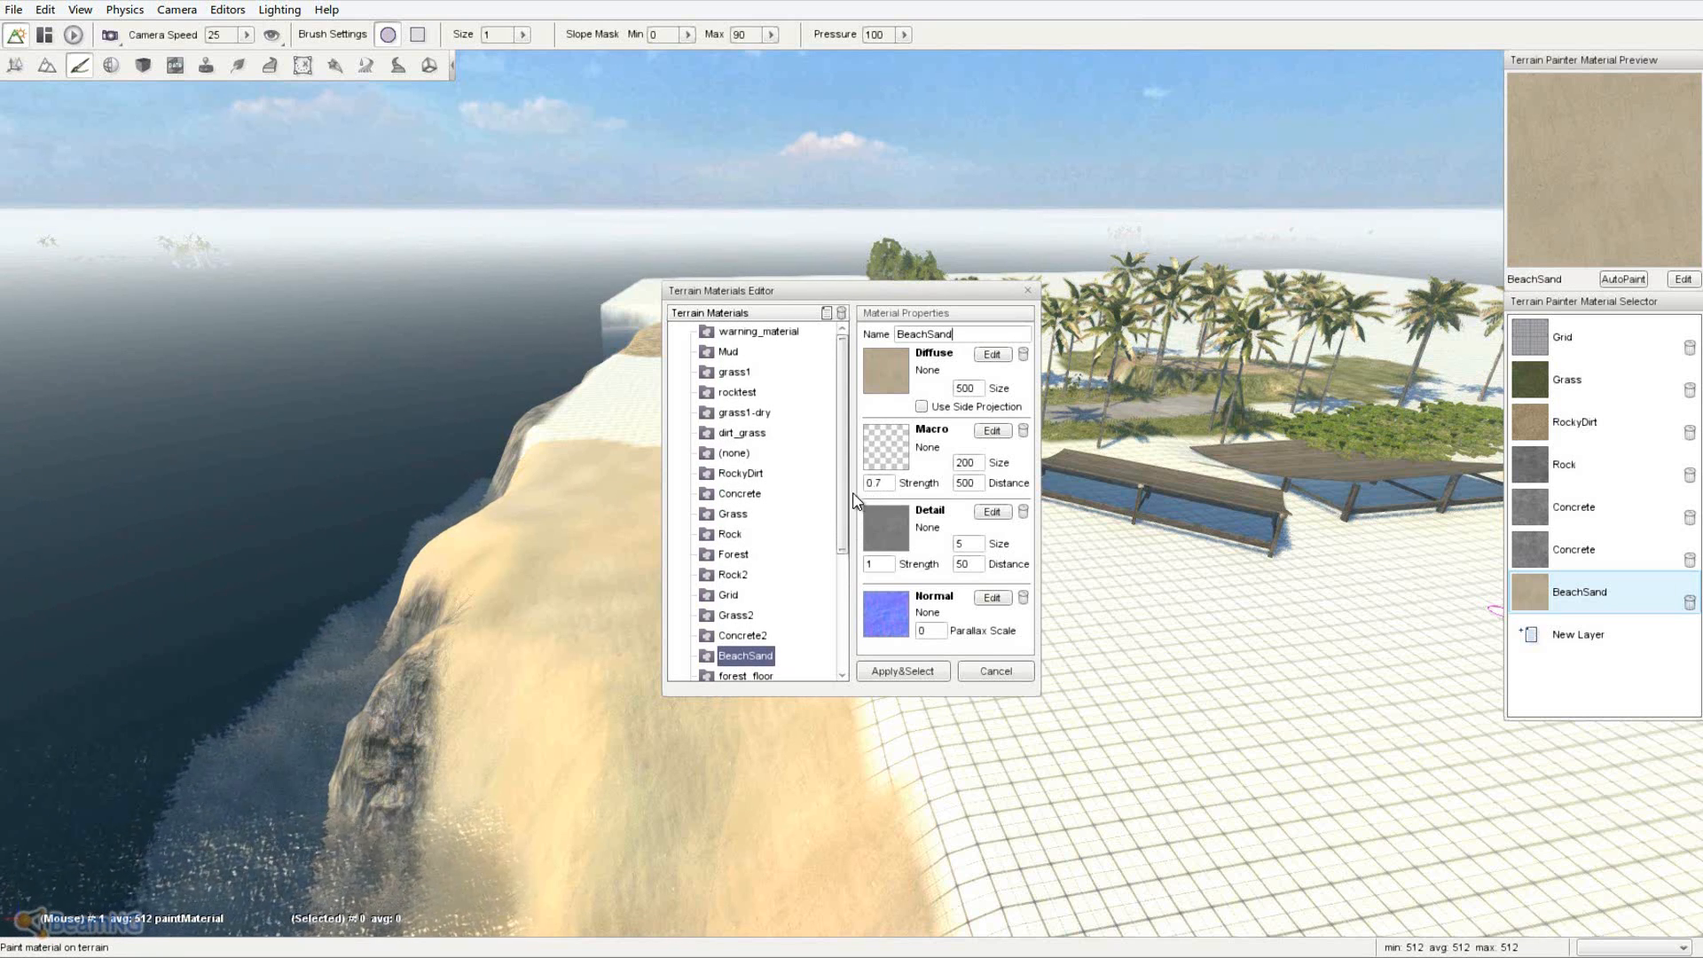
left_click_drag(842, 499, 881, 472)
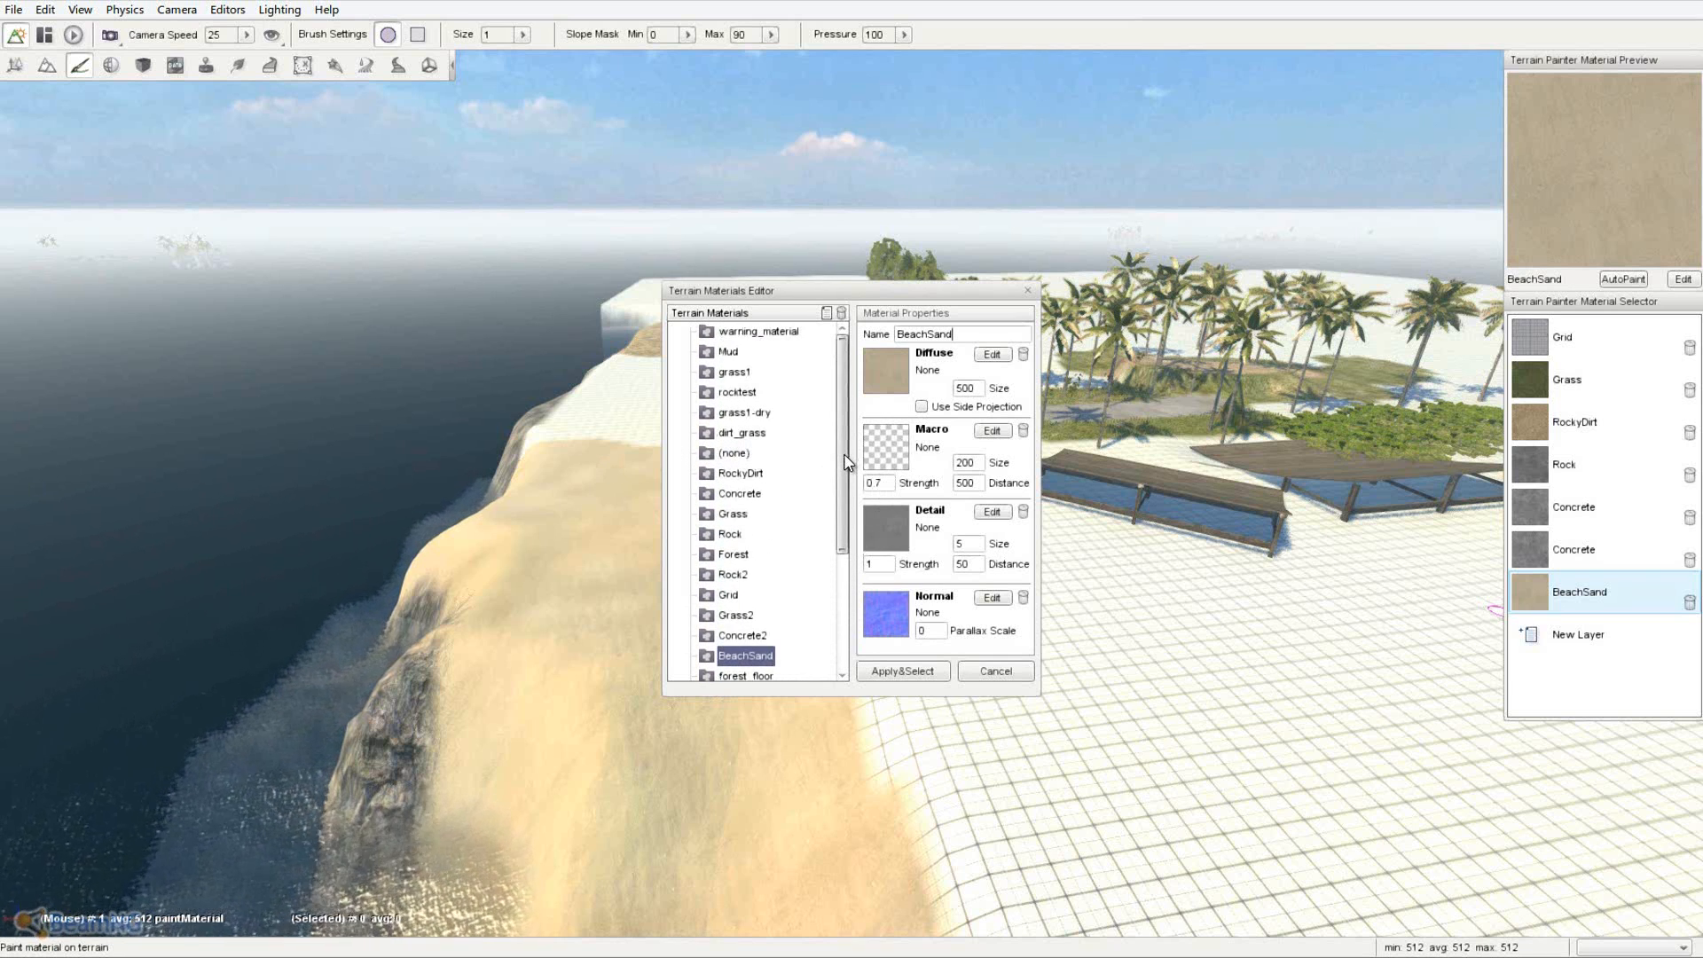
left_click(737, 352)
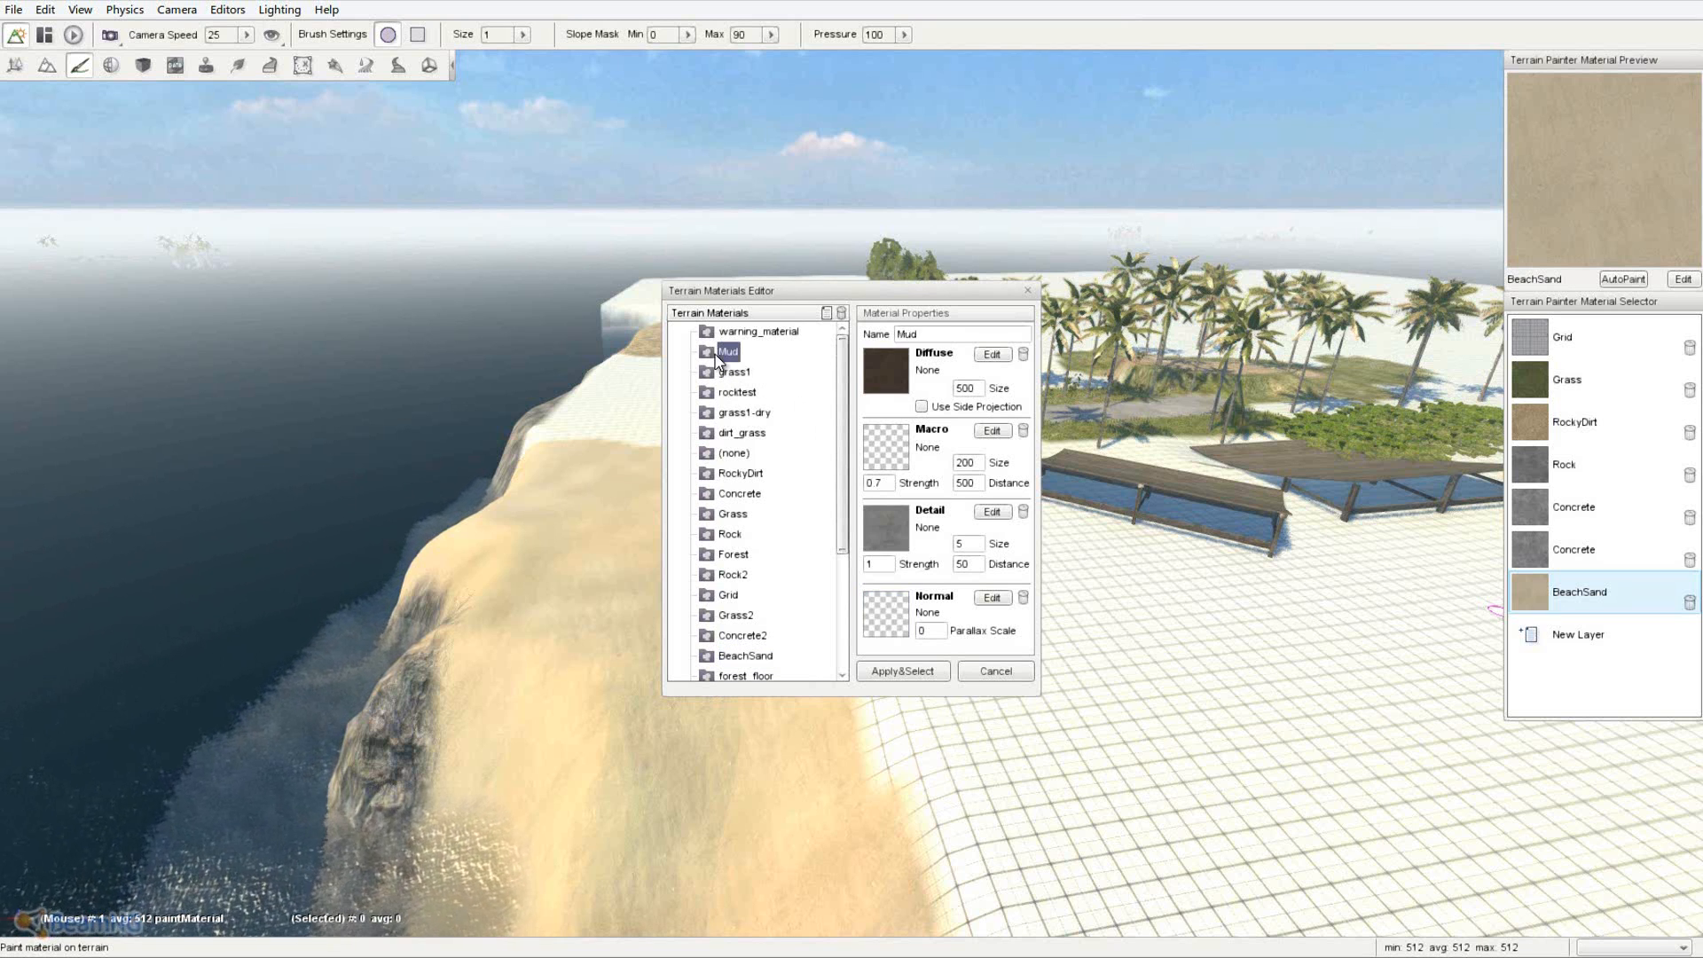
left_click(747, 413)
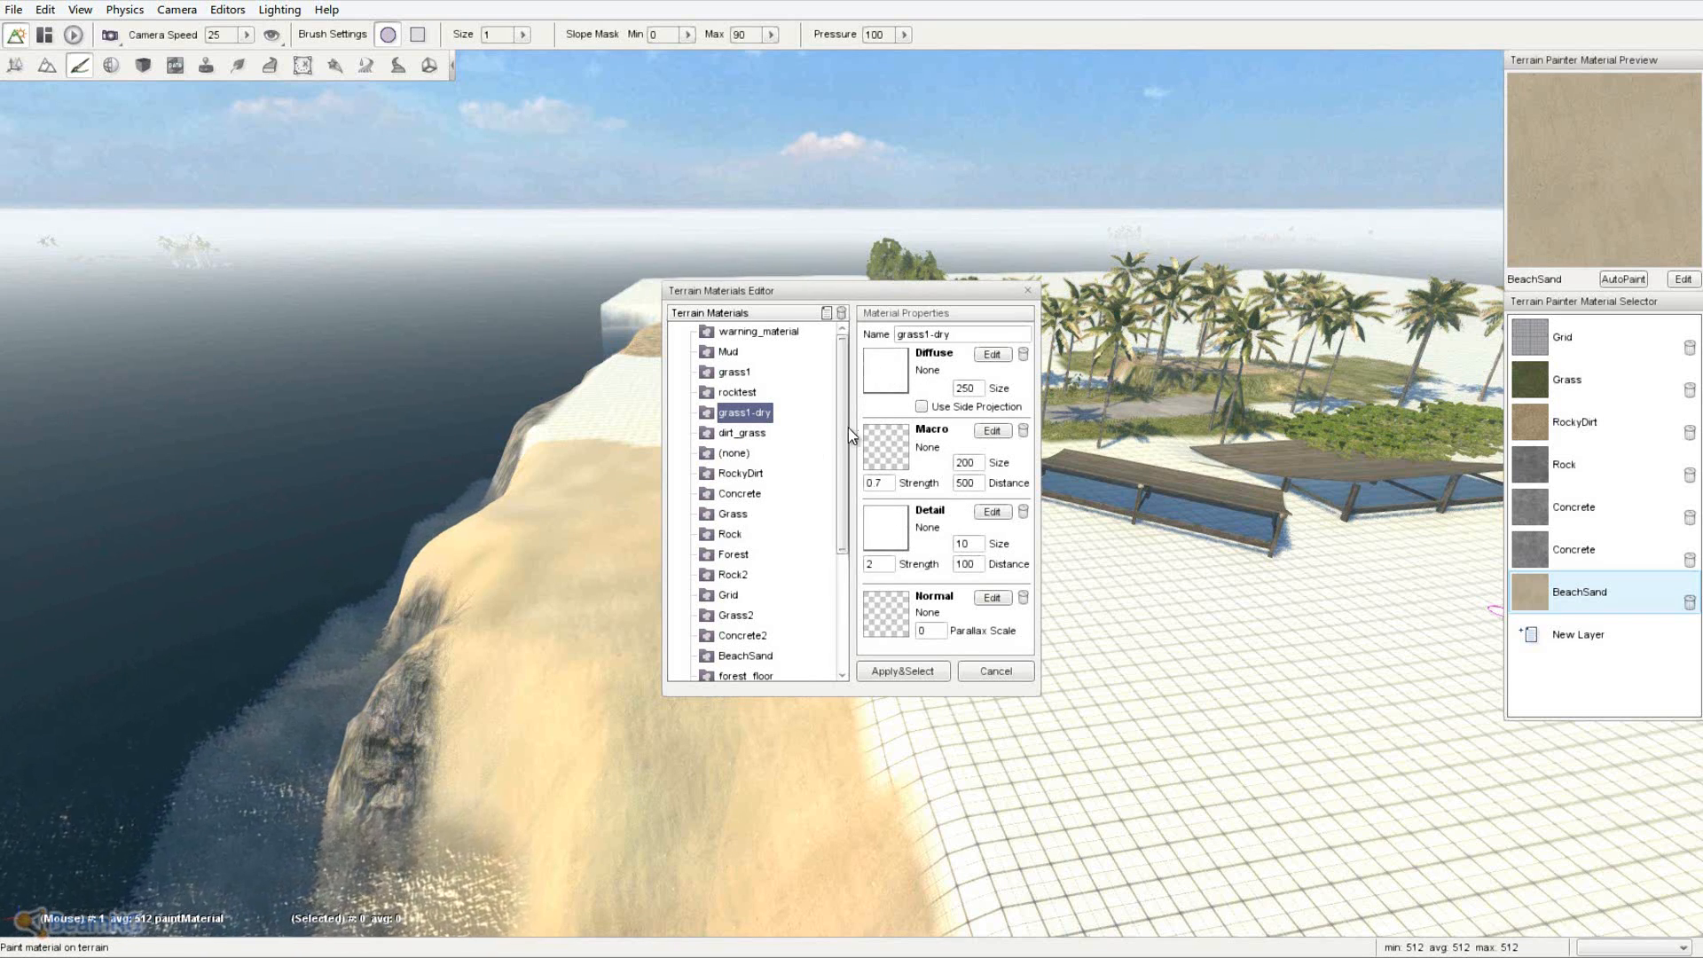
left_click_drag(848, 428, 849, 582)
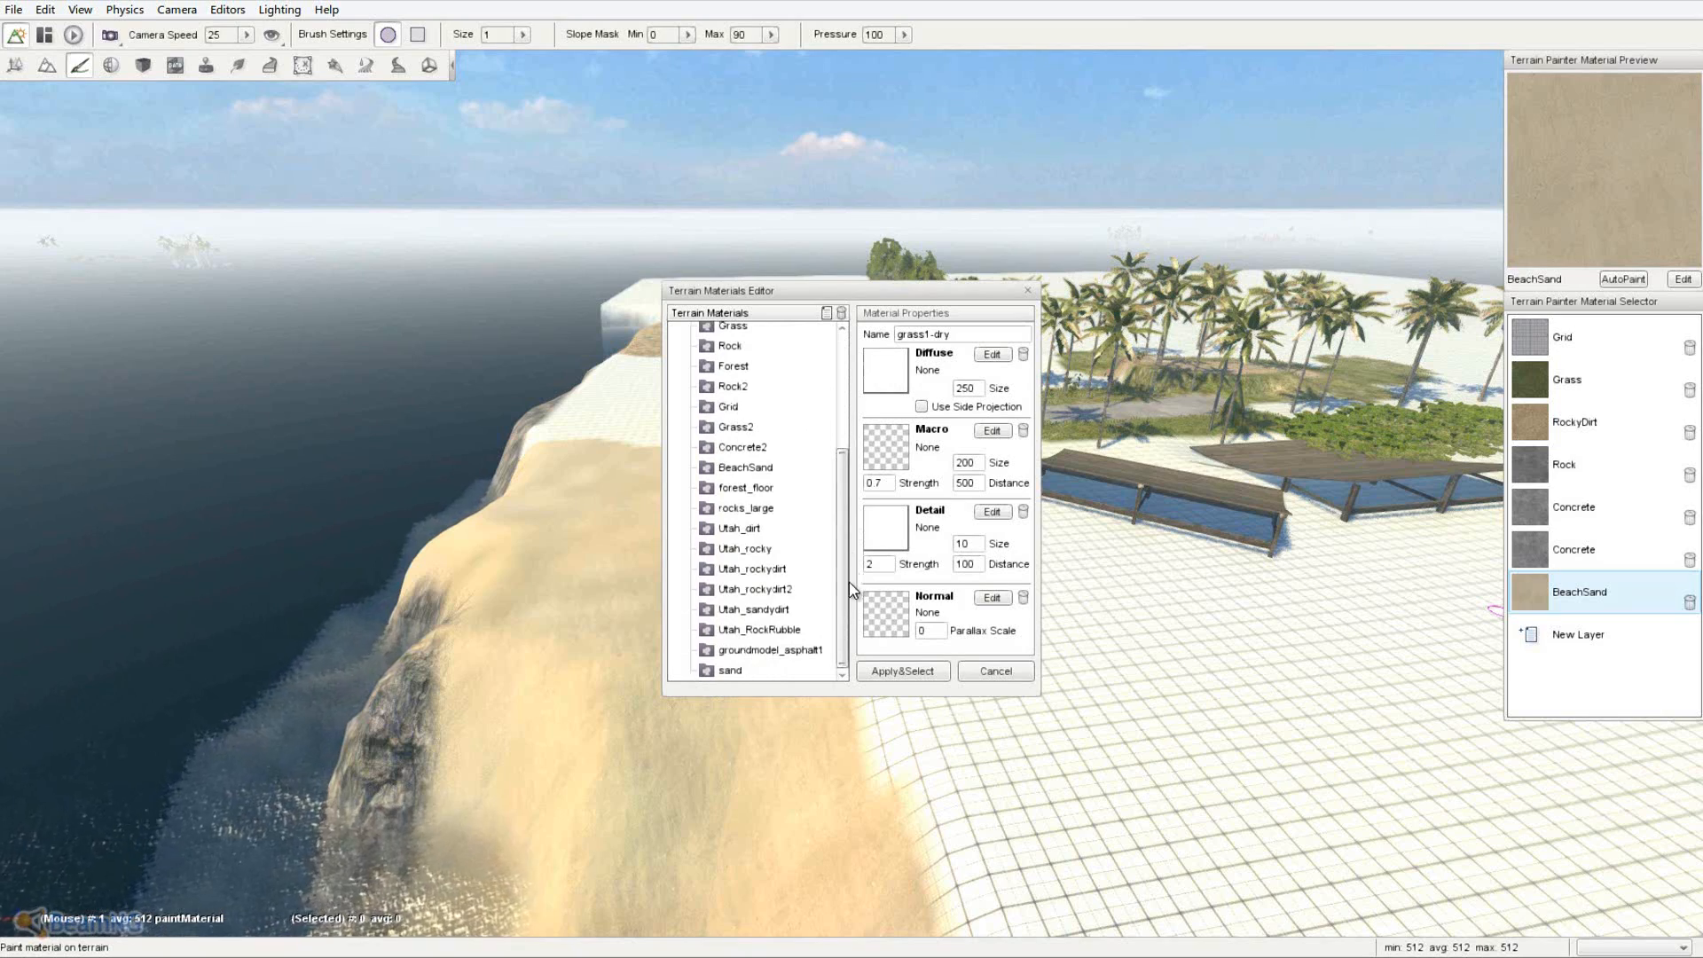
- Close the materials editor without changes and fly the camera over the sandy island
left_click(1001, 669)
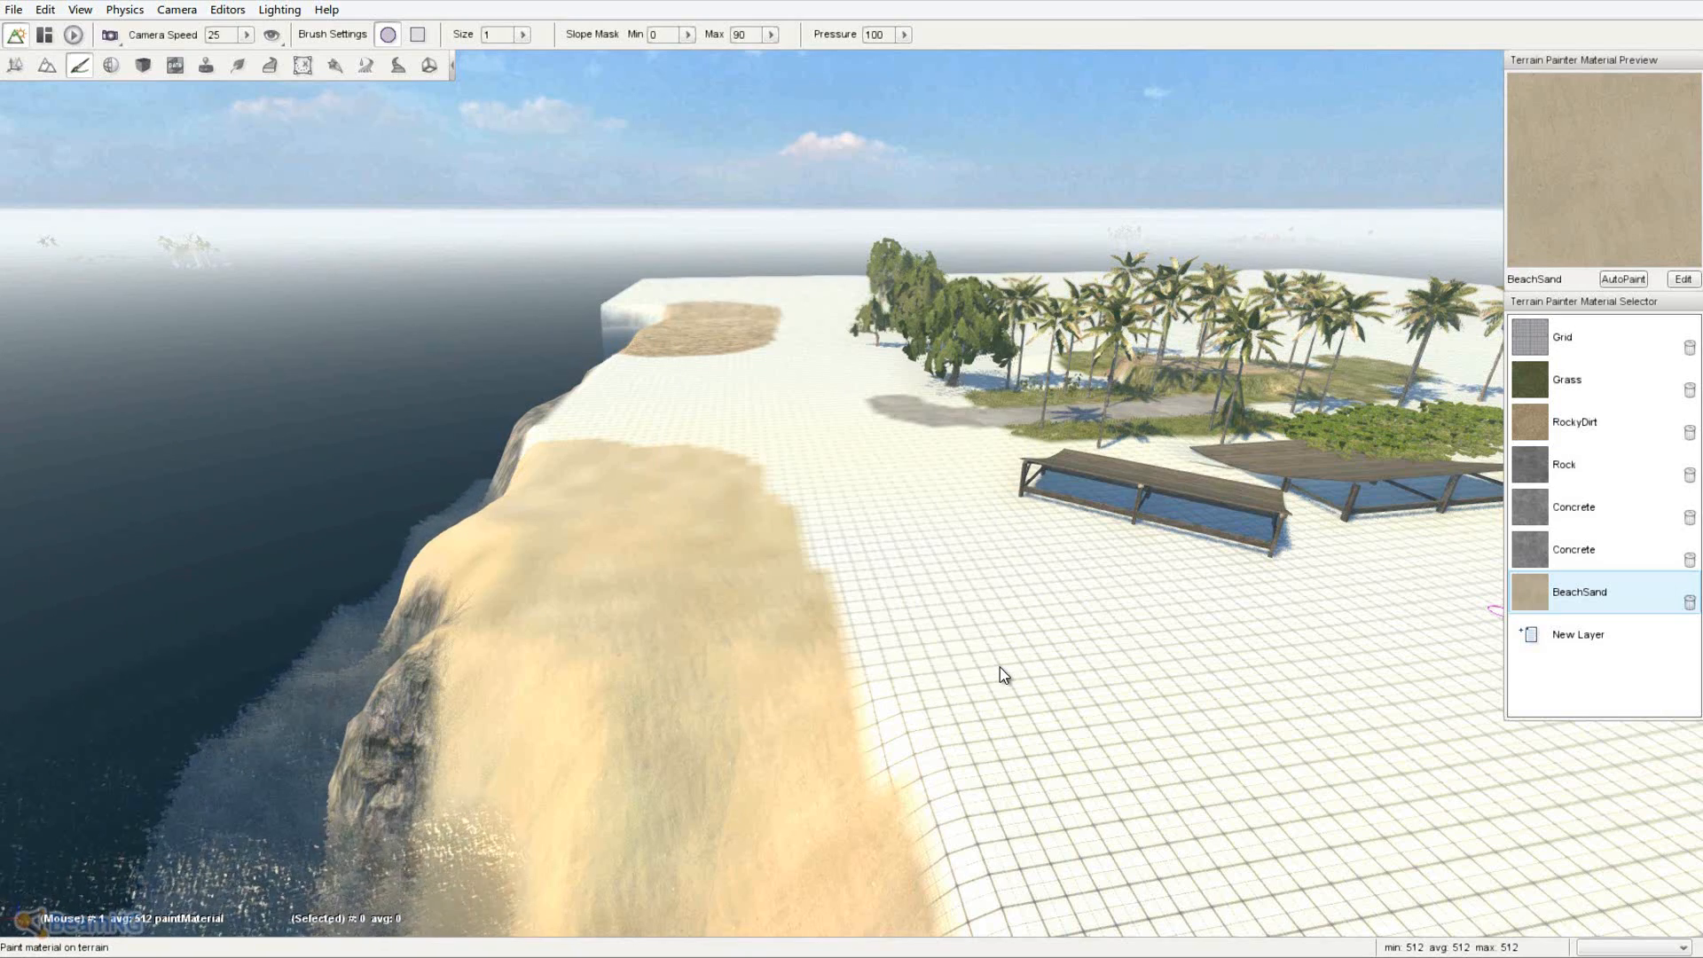
right_click_drag(1001, 665, 853, 471)
key("a")
key("w")
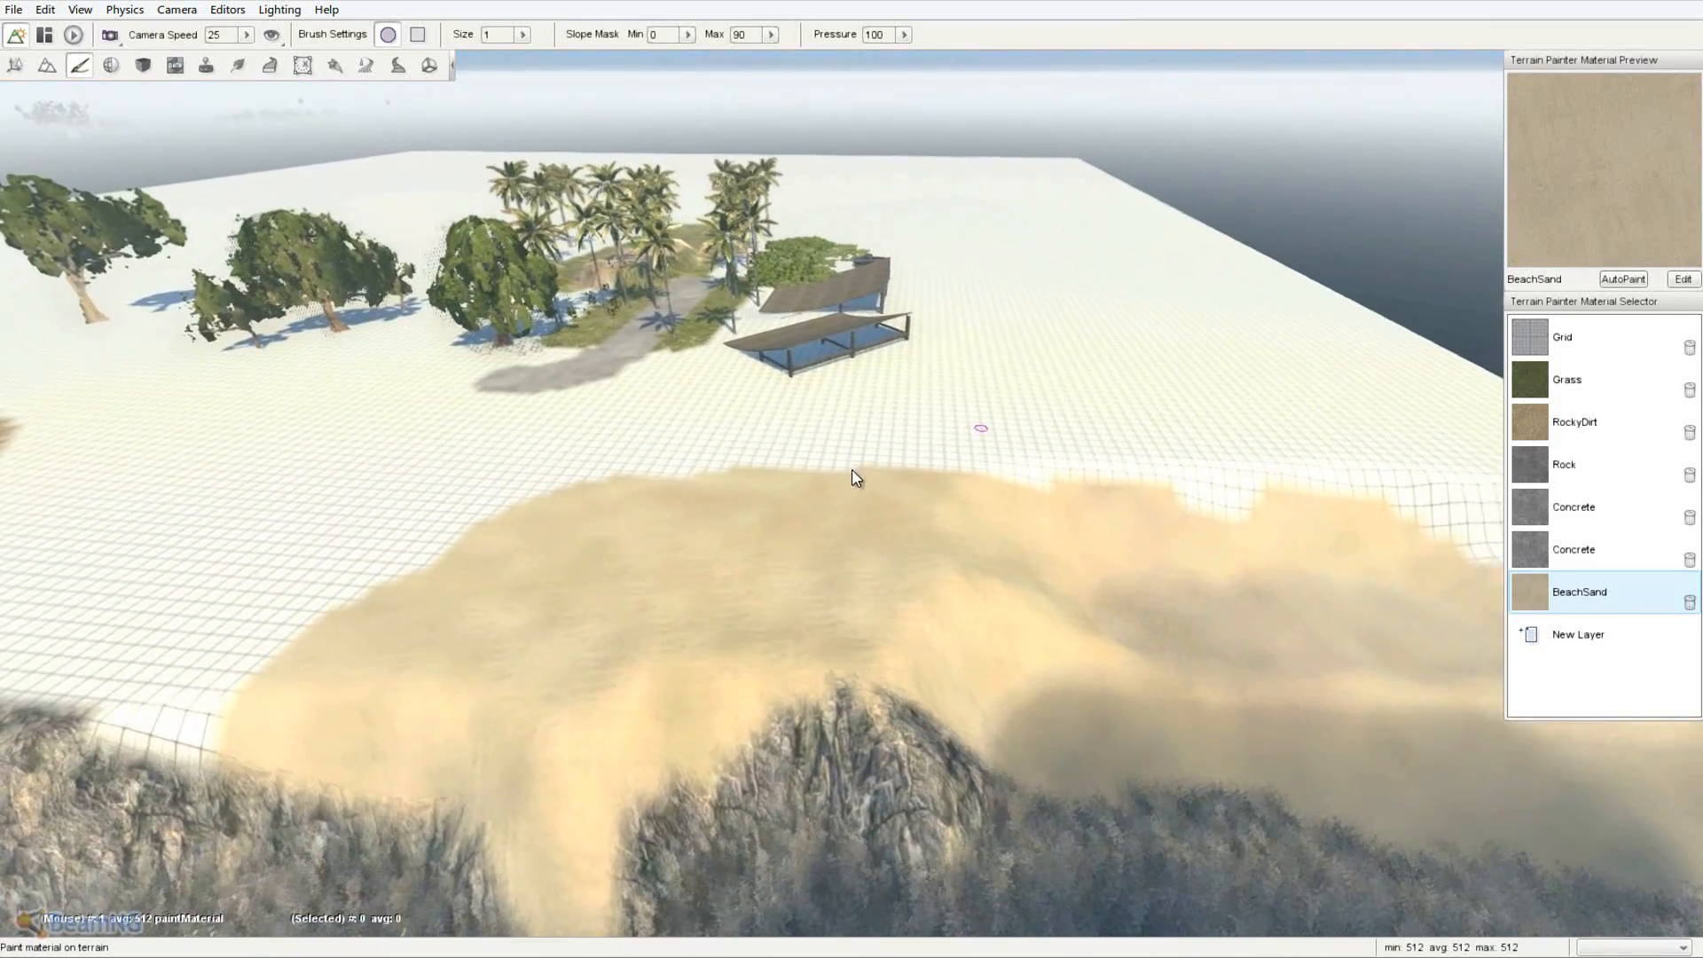
key("a")
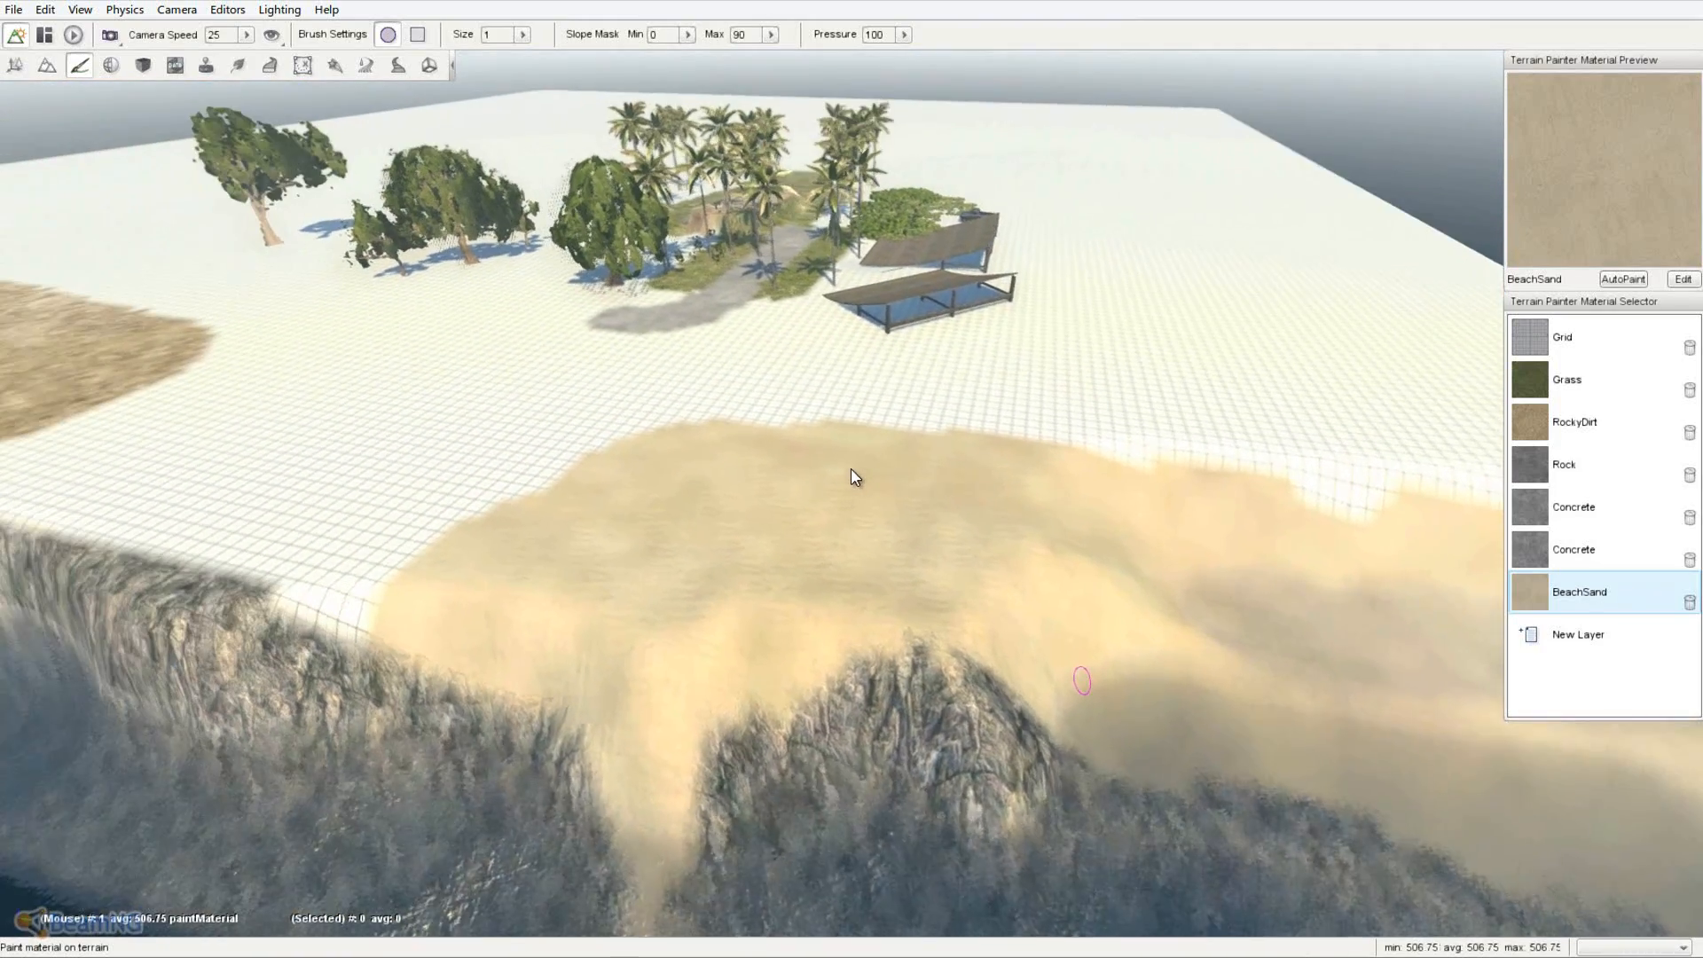
right_click_drag(851, 470, 851, 470)
key("w")
key("s")
- Survey the cliffs and trees, then bring the BeamNG-DRIVE-0.3 Explorer window onscreen
right_click_drag(965, 663, 856, 478)
key("w")
key("a")
key("a")
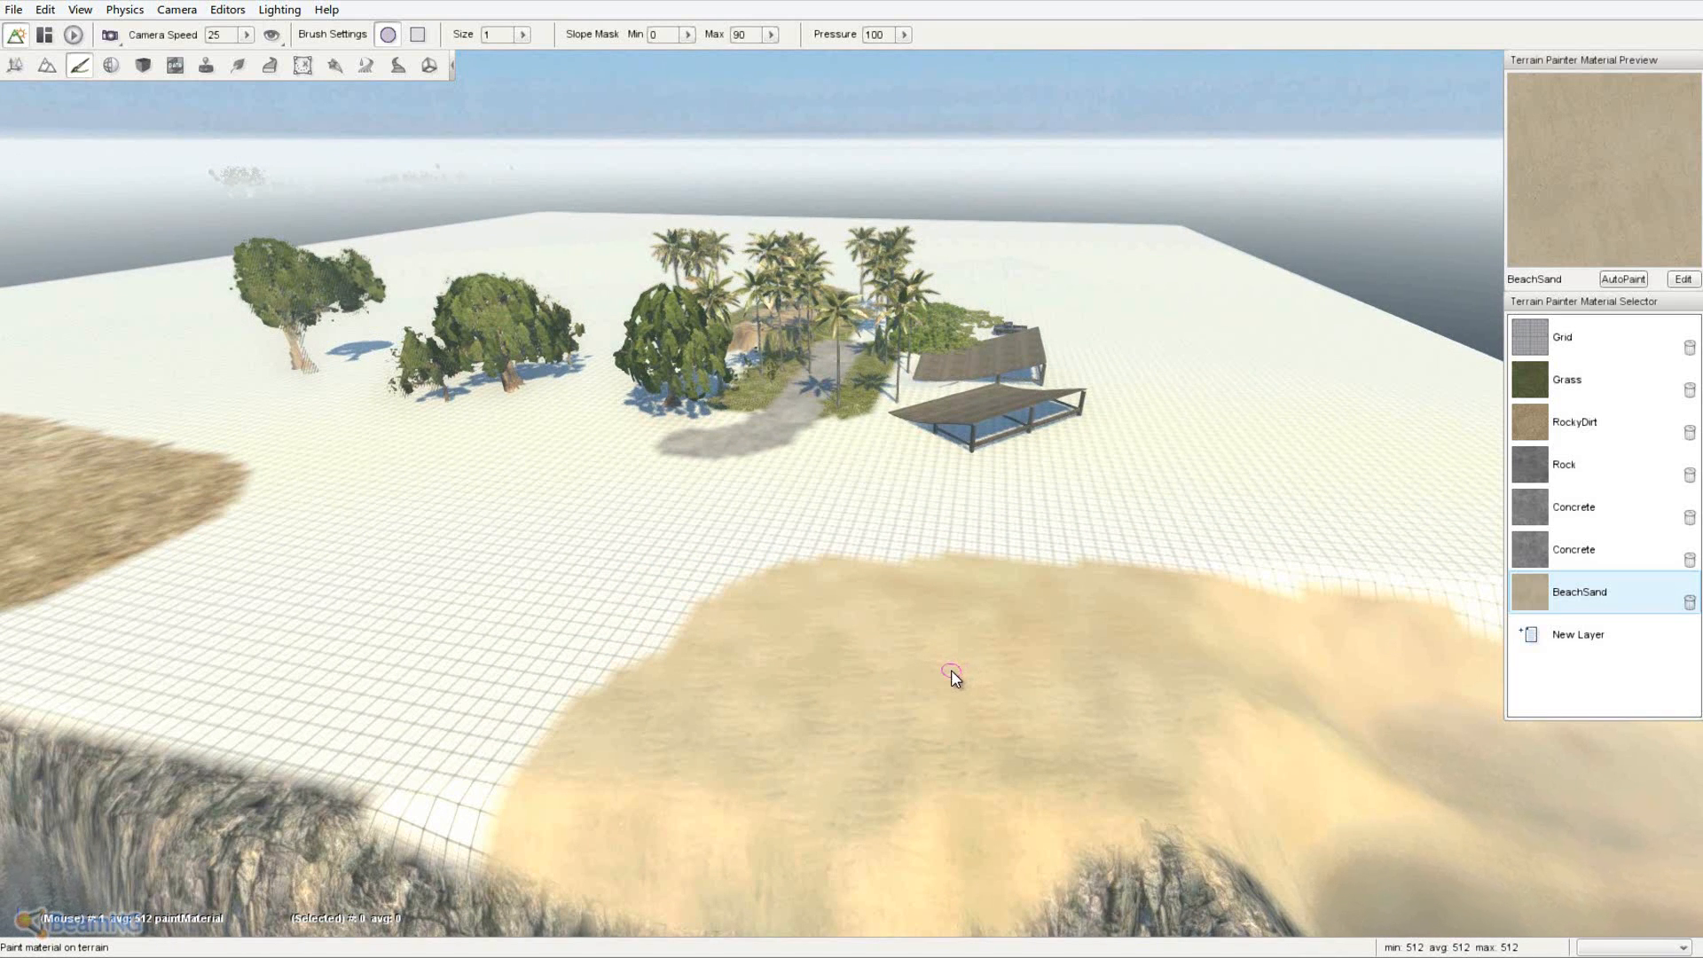
right_click_drag(954, 678, 854, 478)
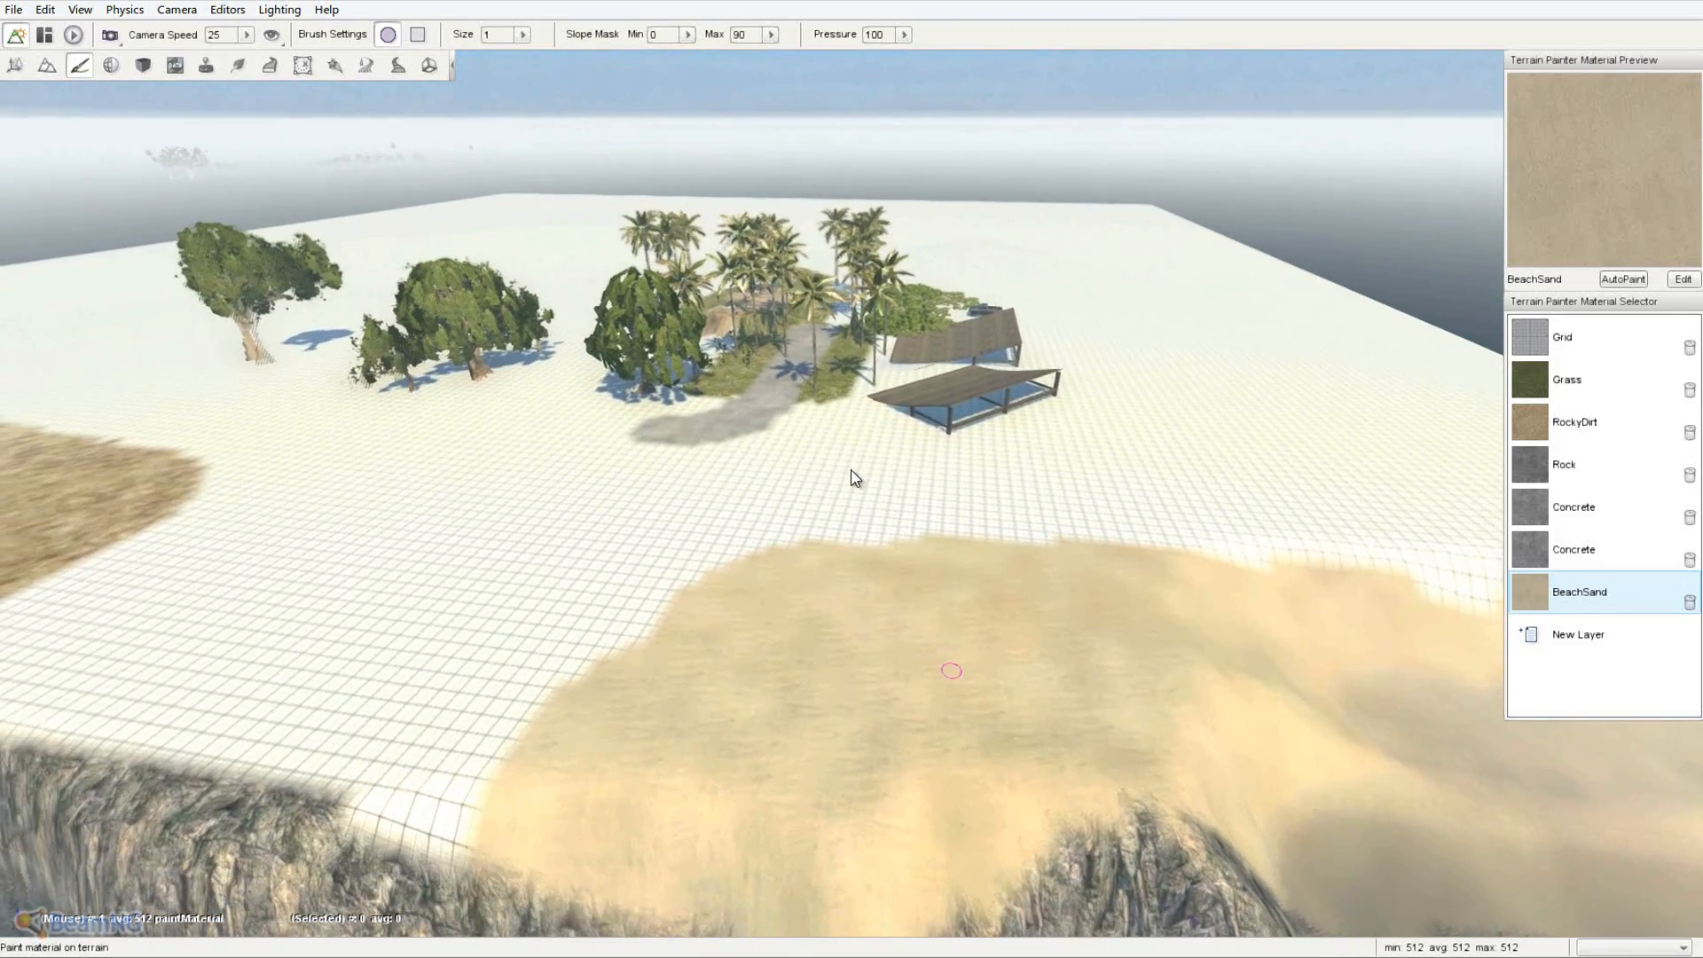
key("s")
key("w")
key("w")
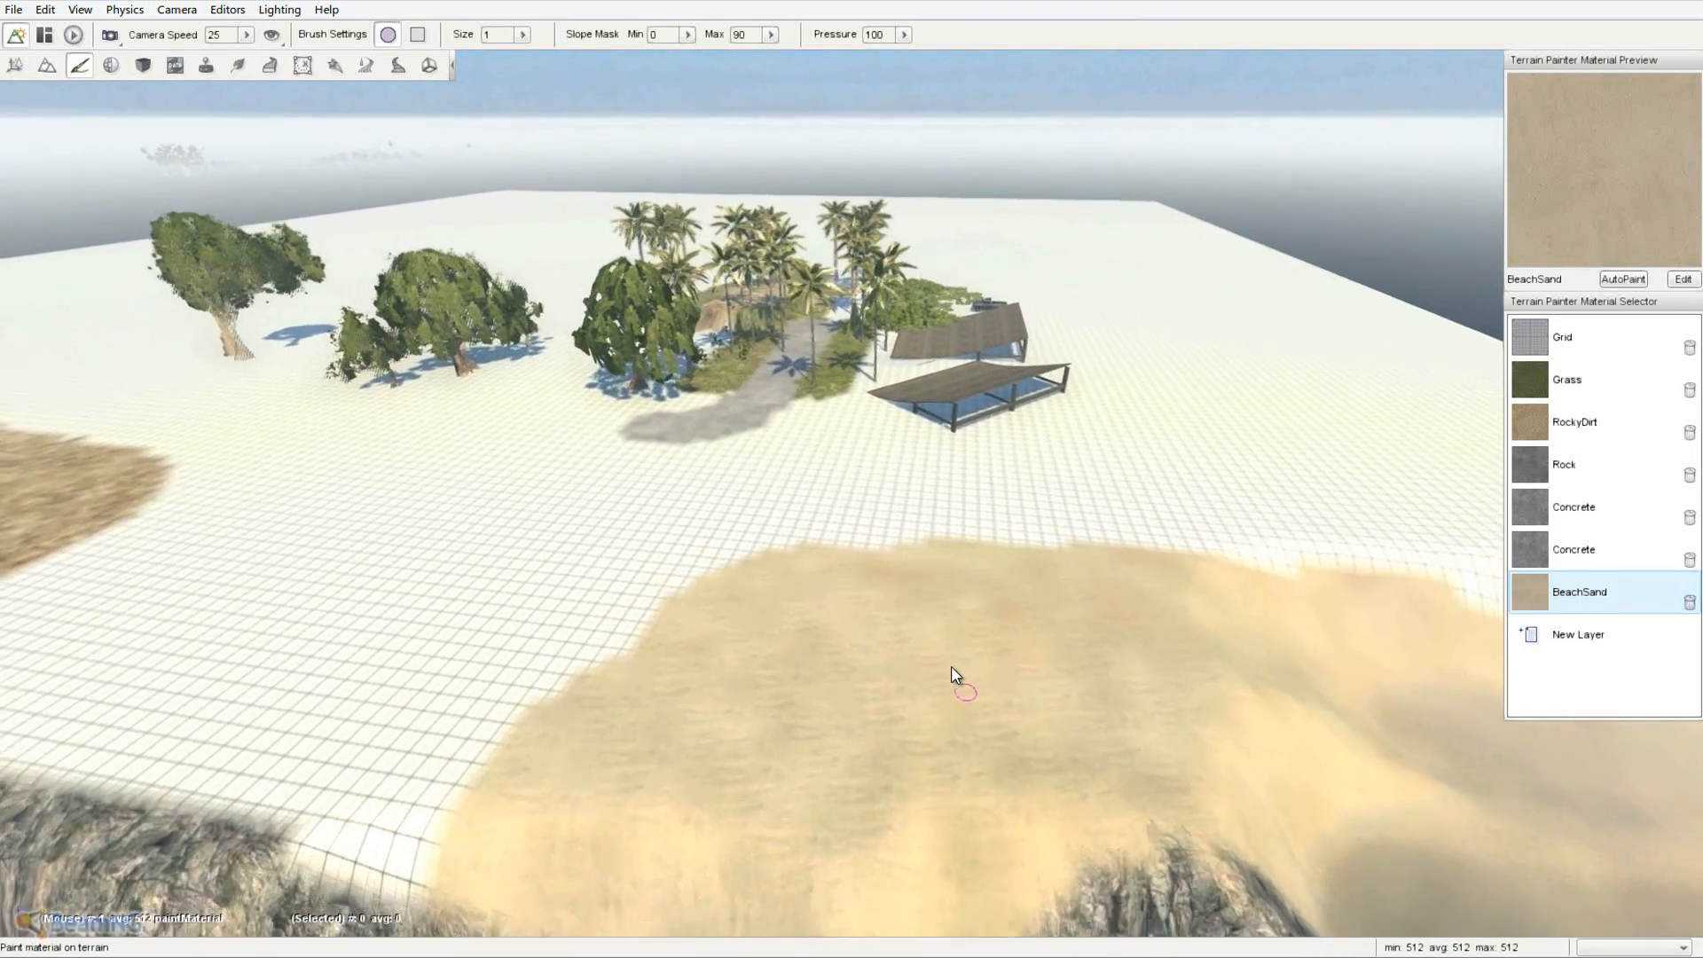
key("s")
key("w")
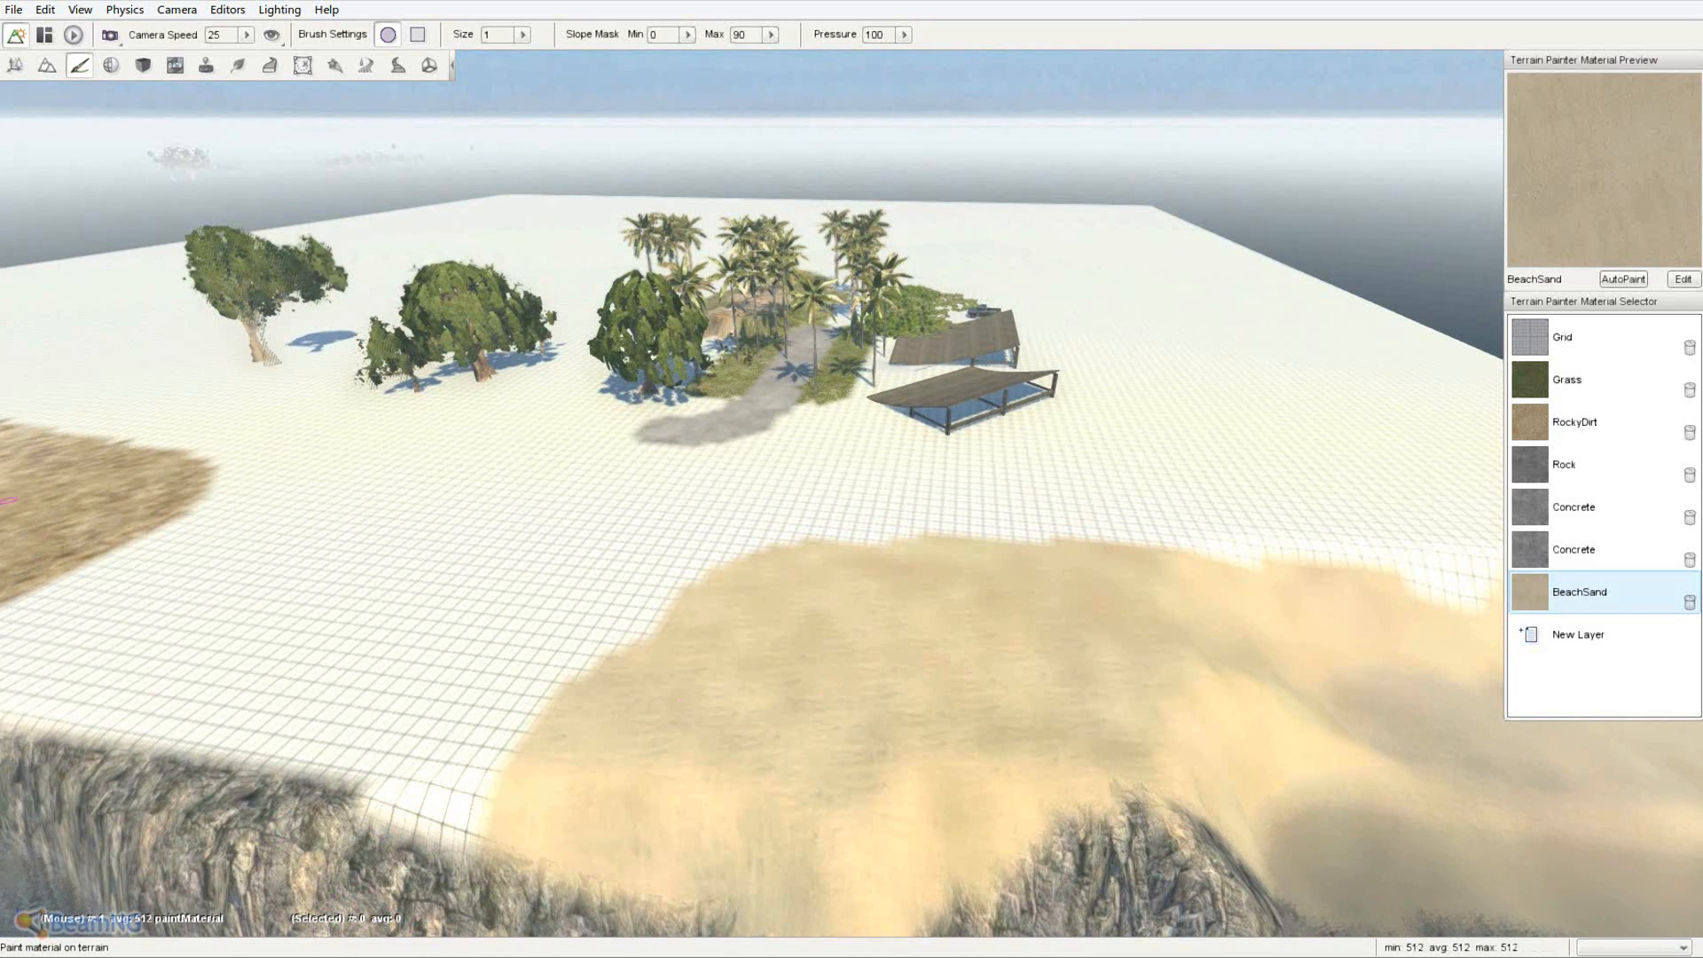
left_click_drag(0, 166, 606, 136)
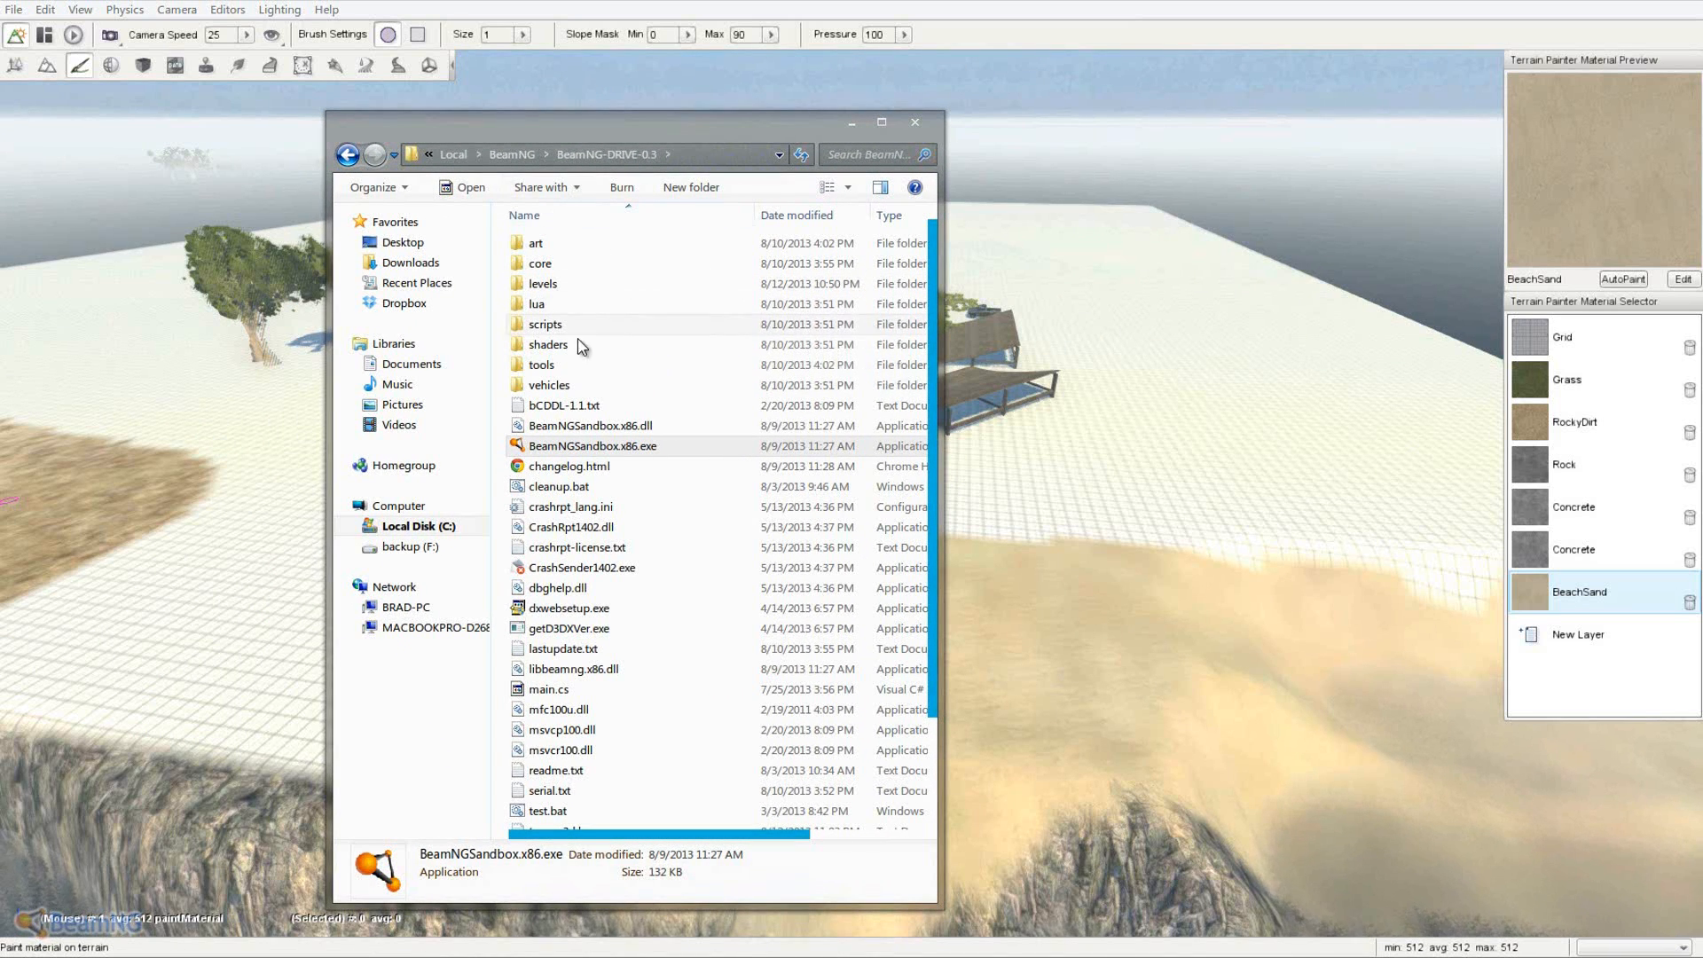
- Open levels/LCBradley3k/art/terrains and reload its materials.cs in Notepad++
double_click(583, 286)
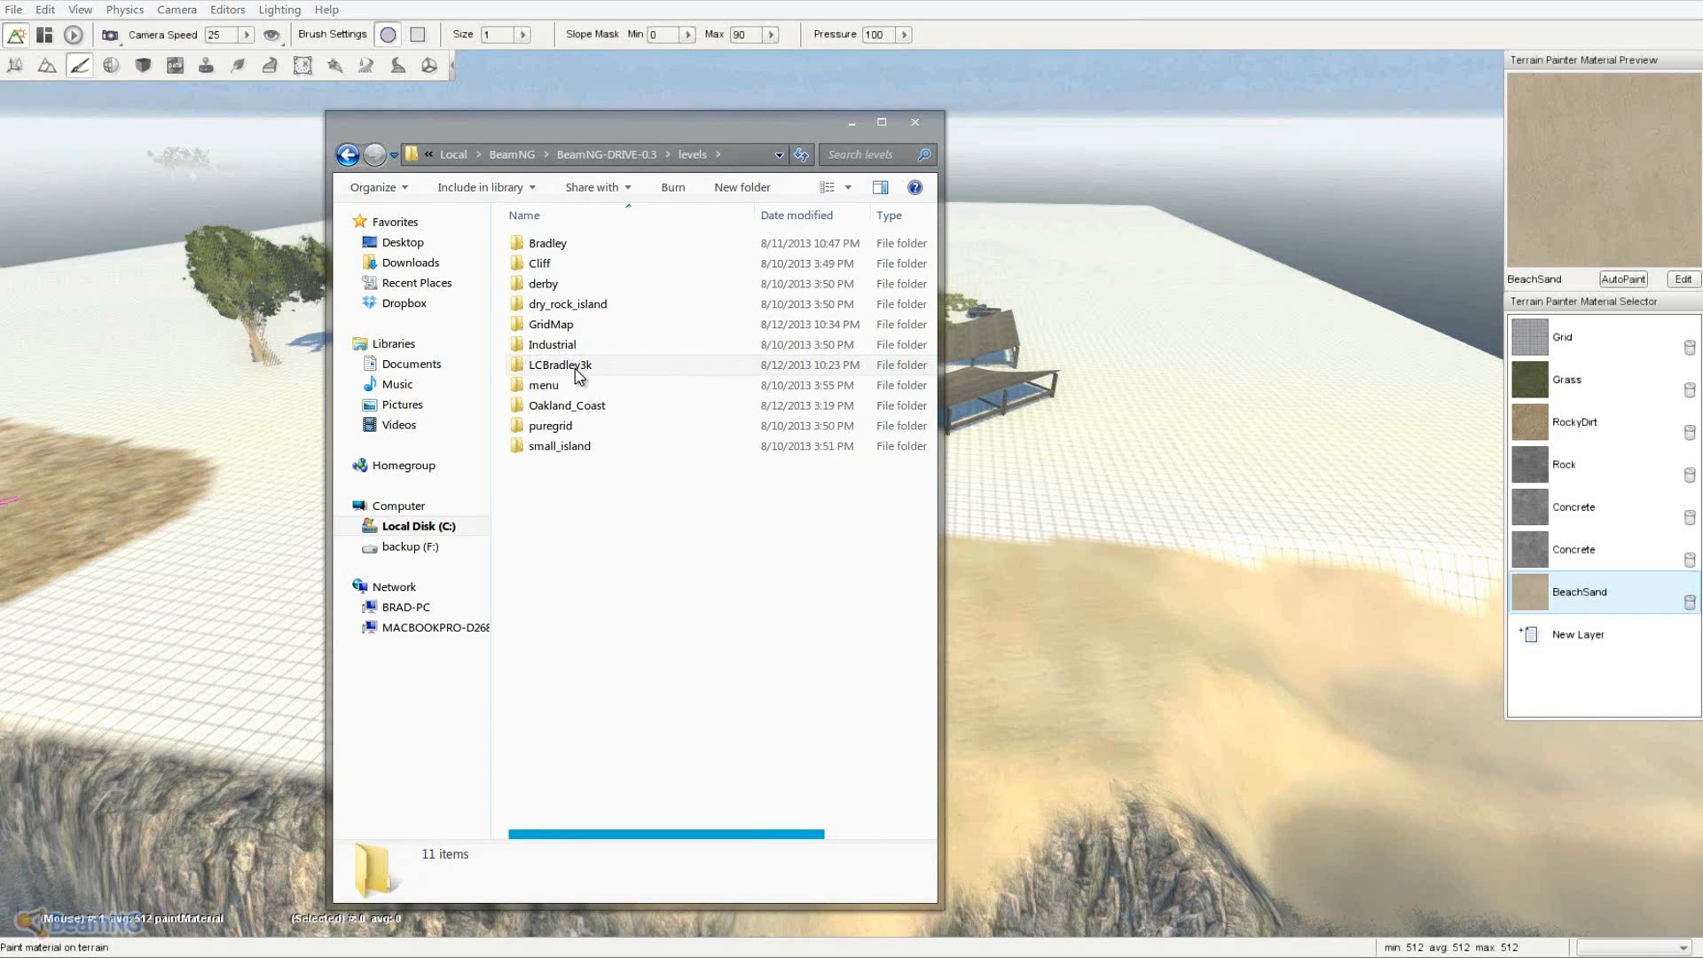
double_click(572, 363)
double_click(626, 247)
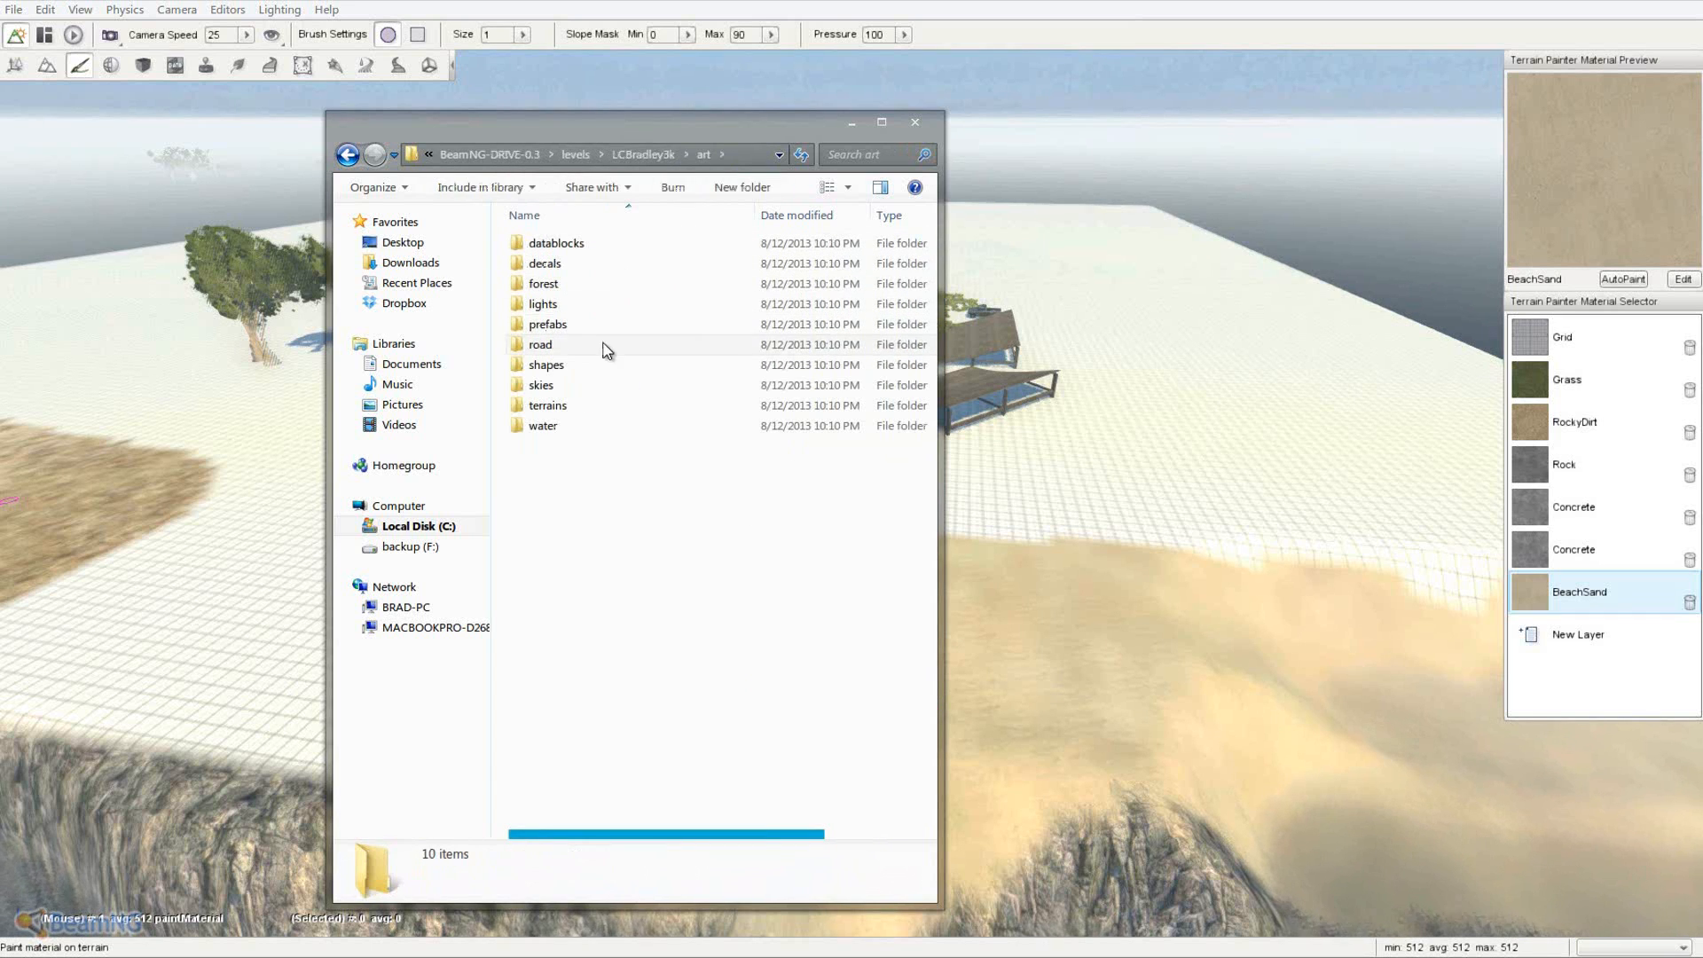
double_click(568, 405)
scroll(575, 522, "down", 7)
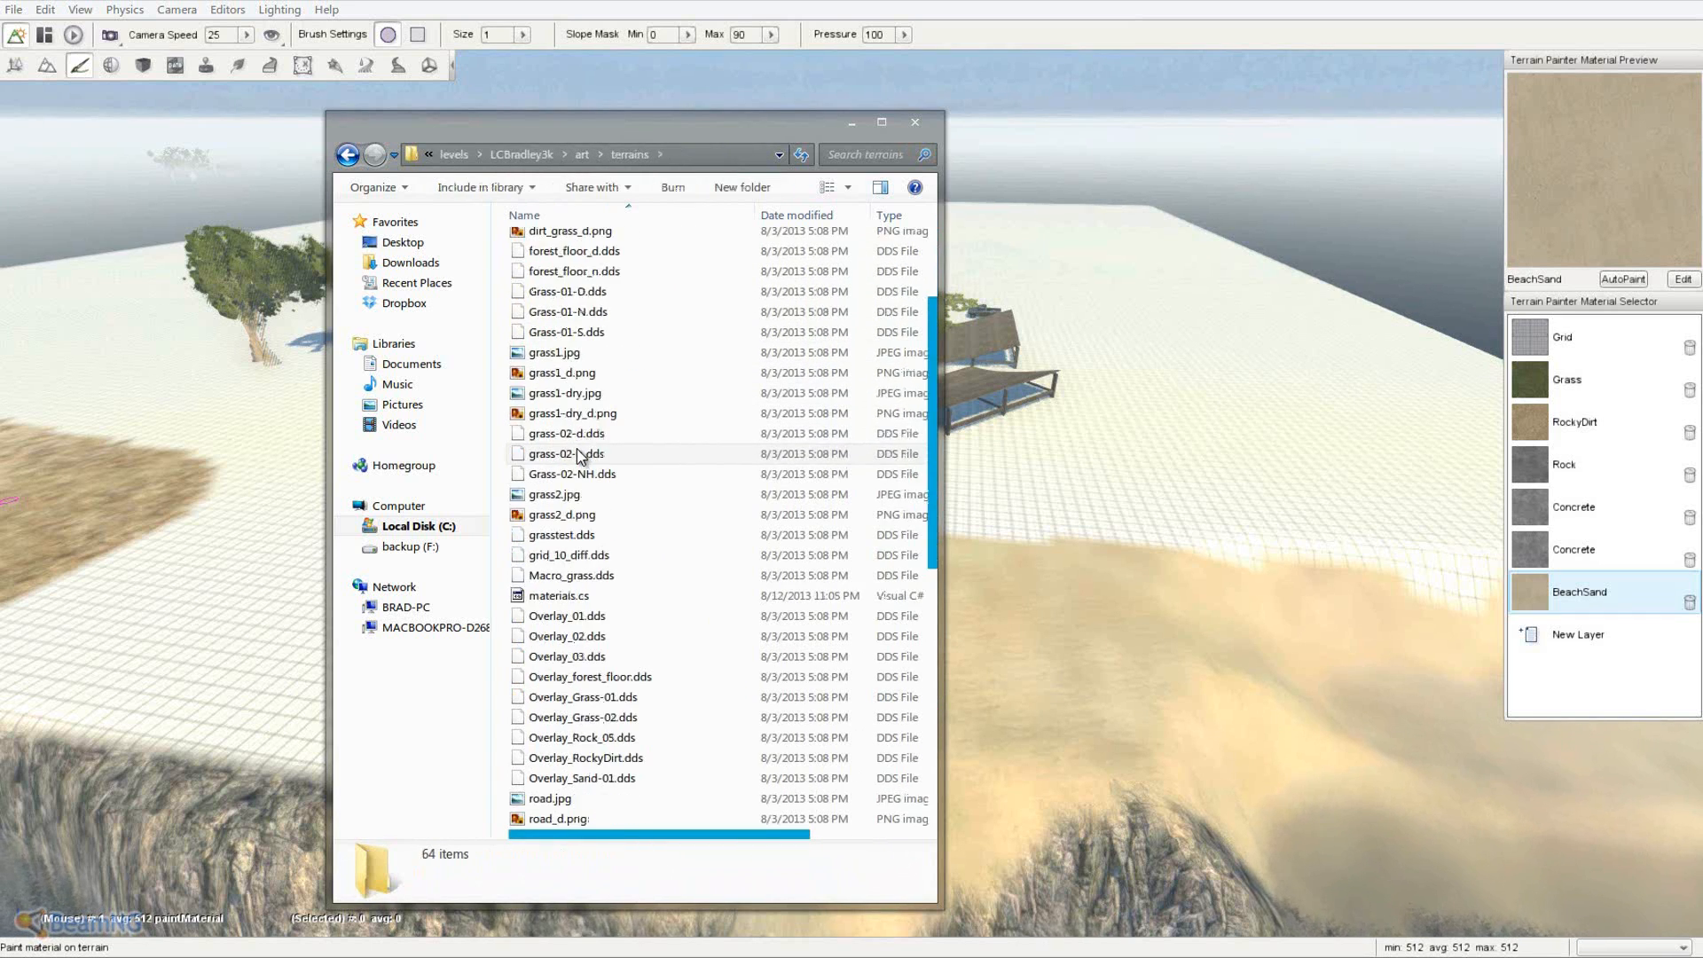
left_click(566, 536)
right_click(566, 539)
left_click(612, 575)
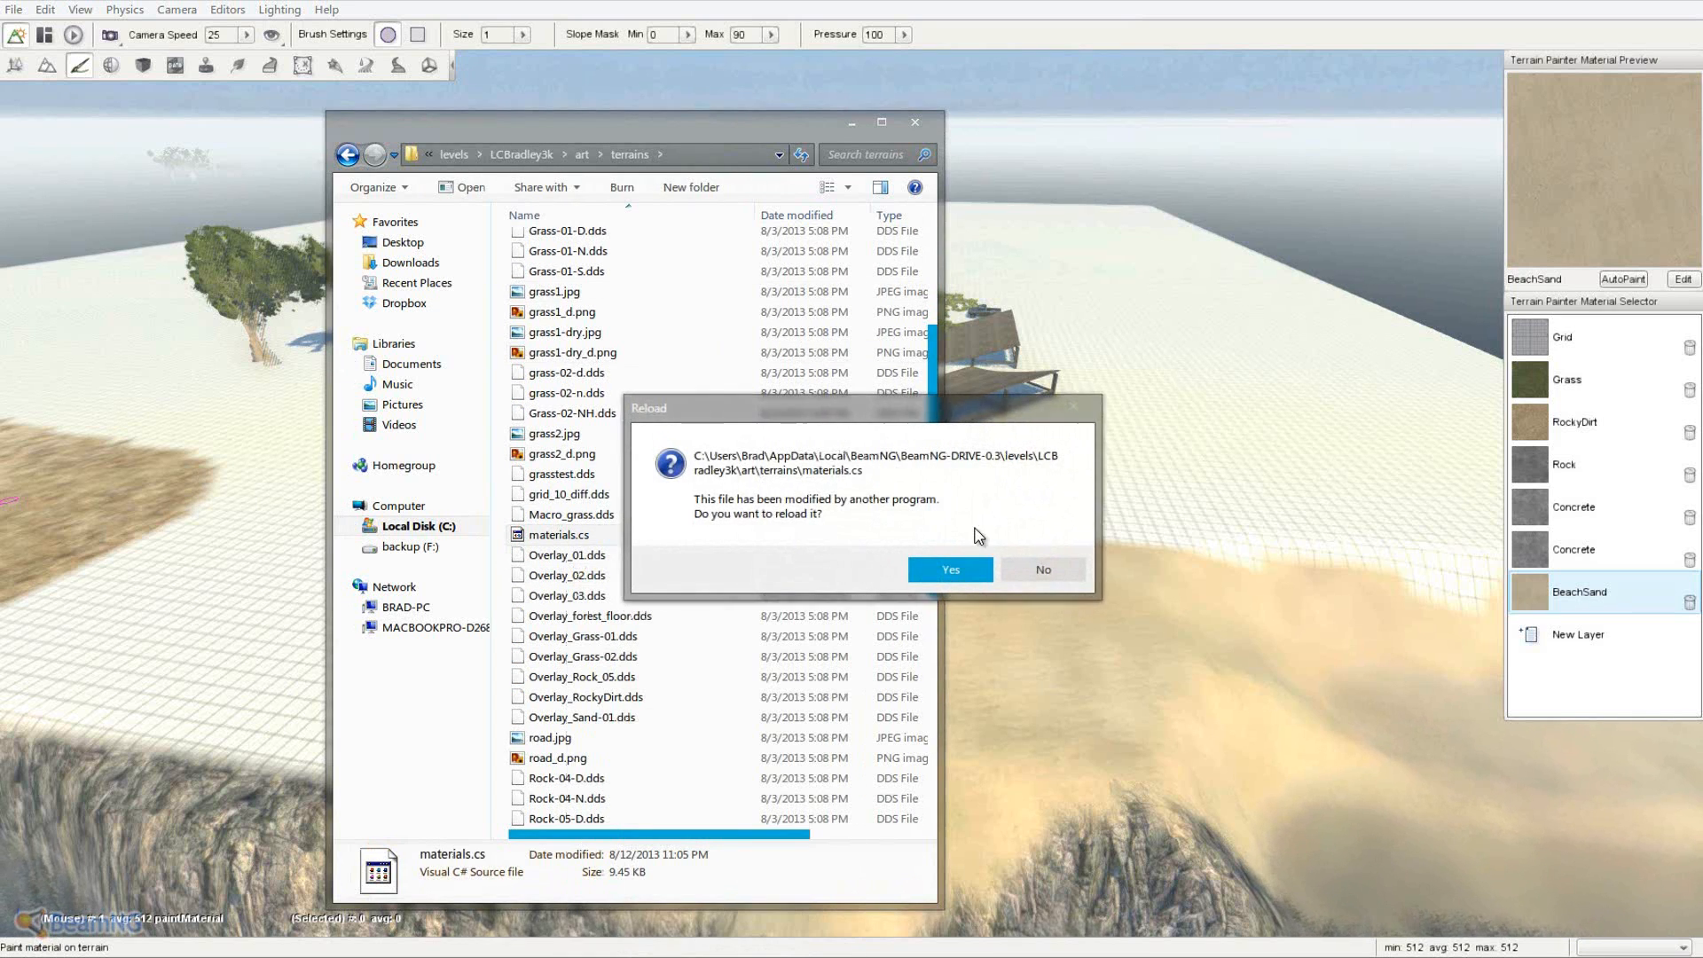
left_click(951, 570)
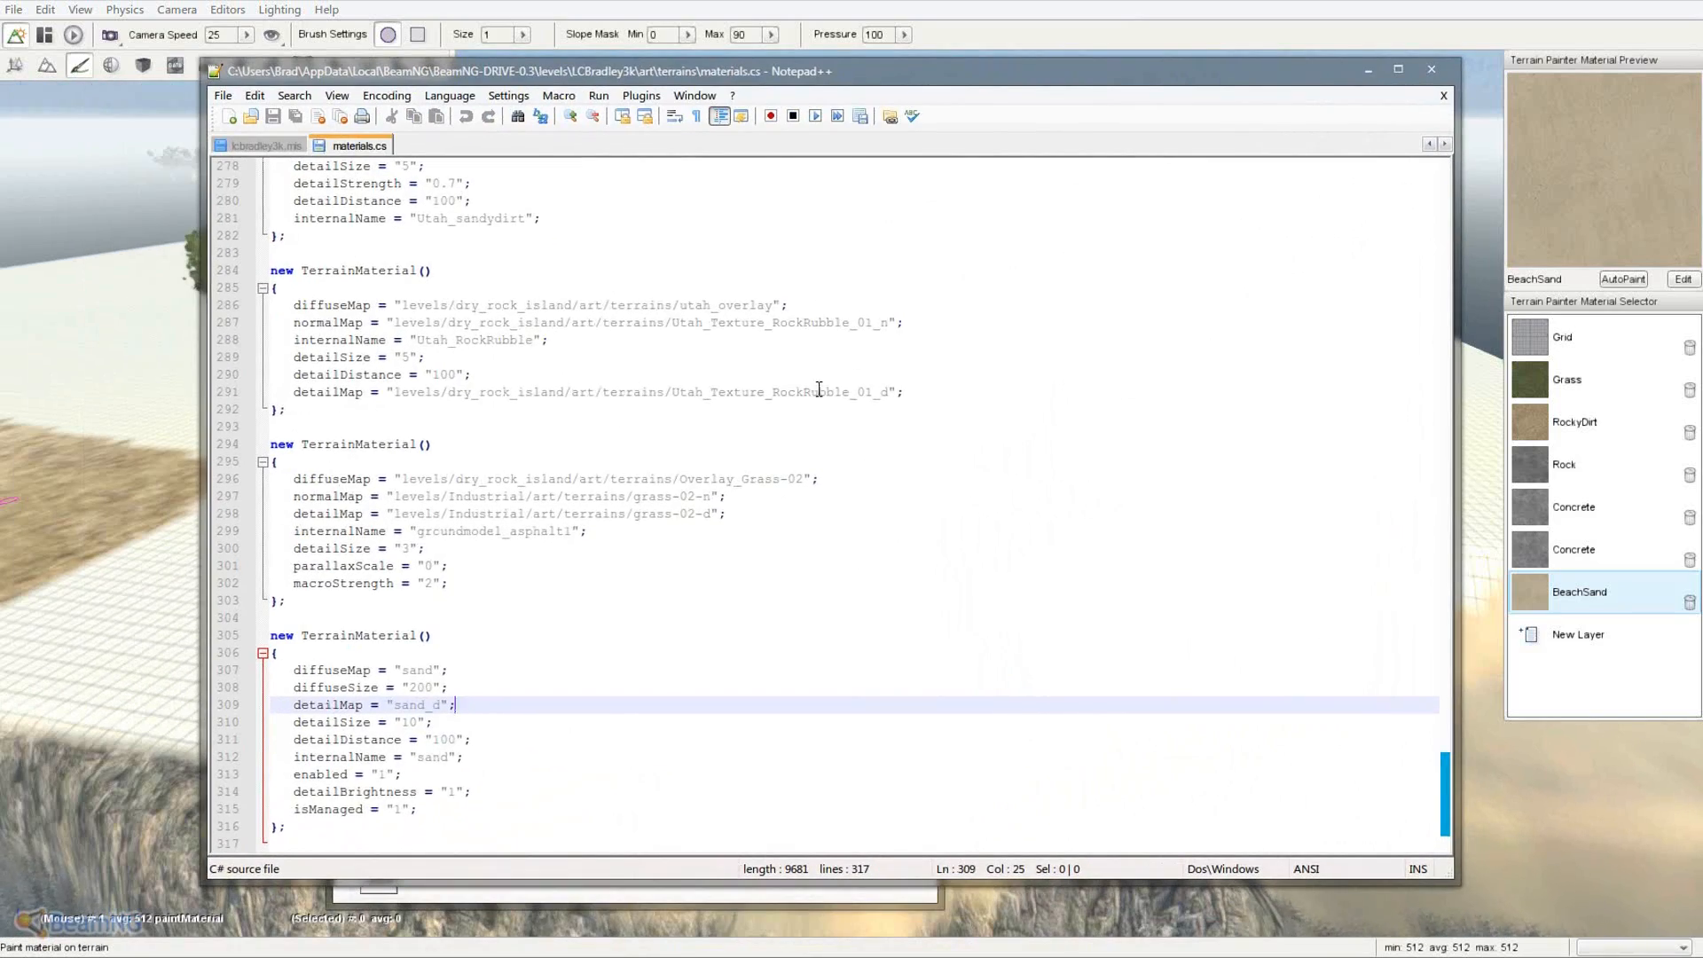
- Review materials.cs without edits, highlighting a diffuseMap path, then close Notepad++
scroll(818, 393, "up", 20)
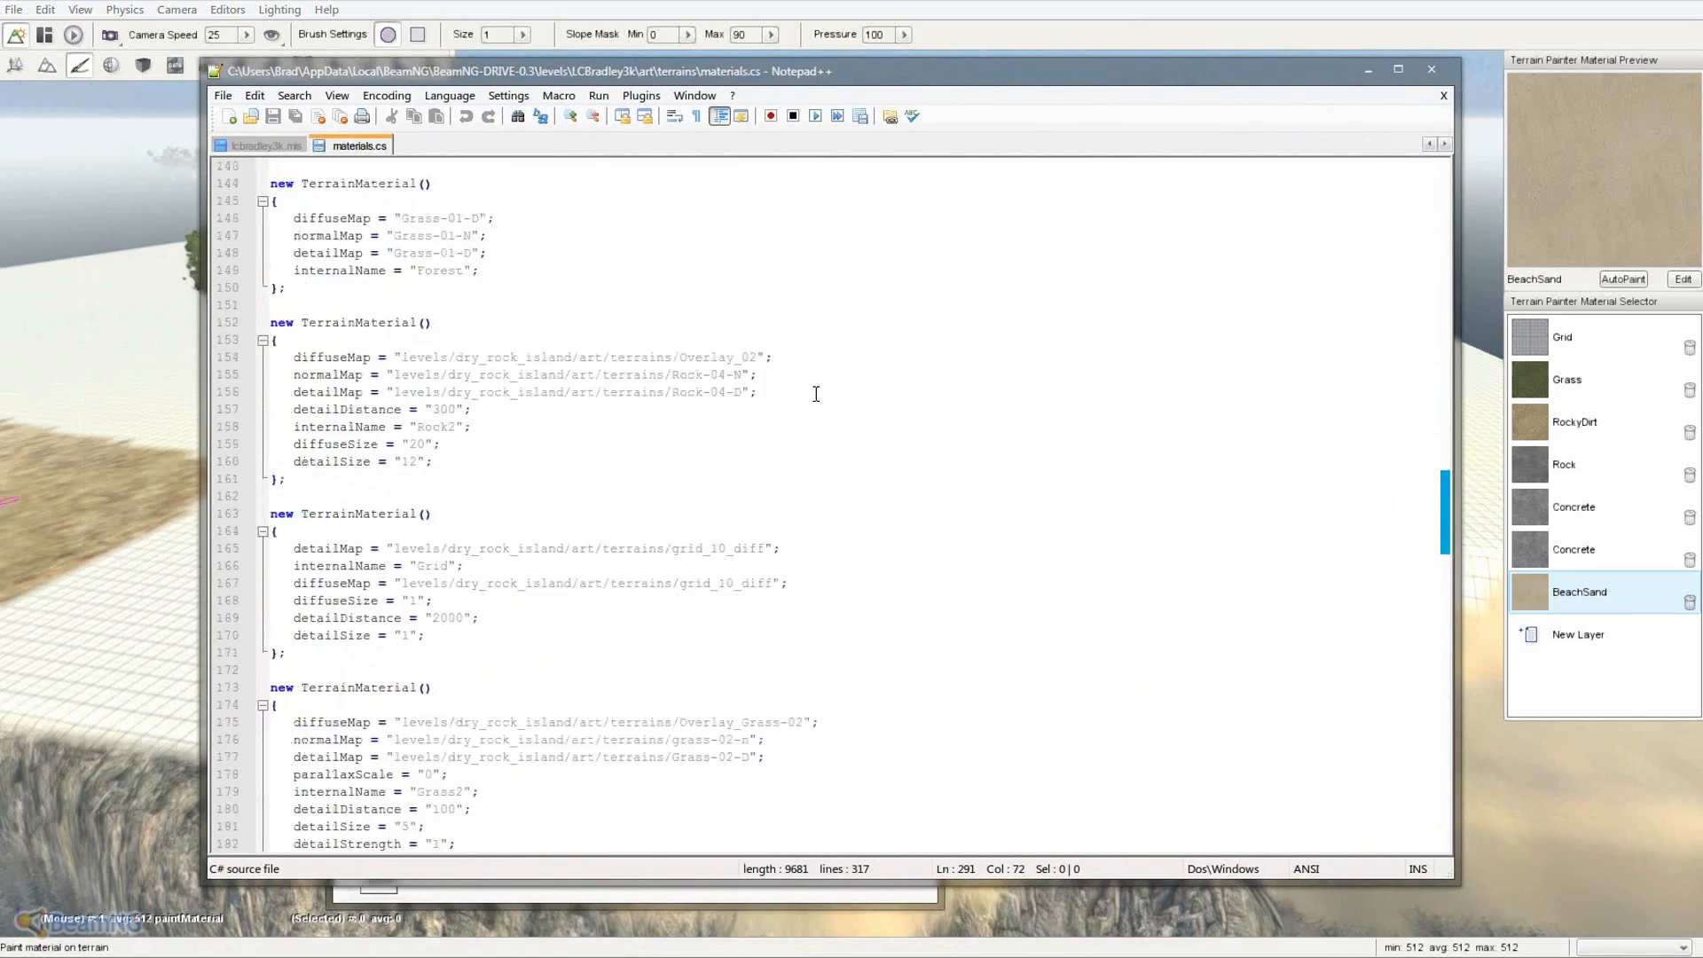
scroll(817, 393, "up", 2)
left_click_drag(405, 341, 756, 341)
scroll(750, 342, "up", 2)
scroll(679, 390, "up", 20)
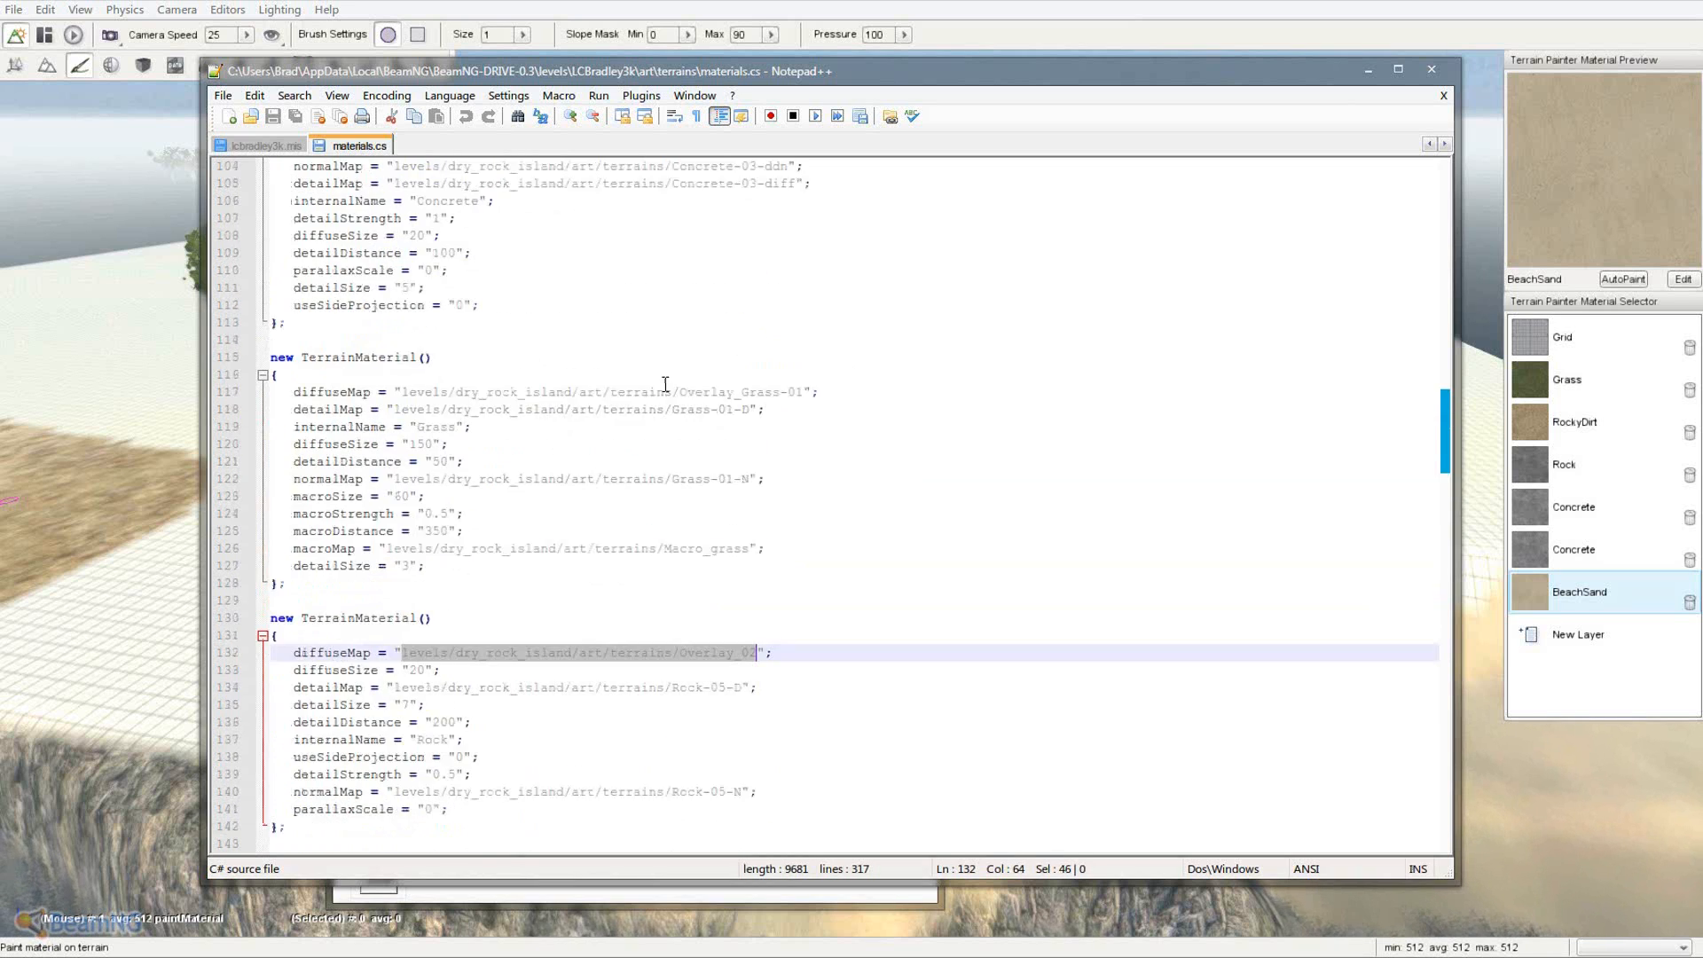
scroll(650, 429, "up", 10)
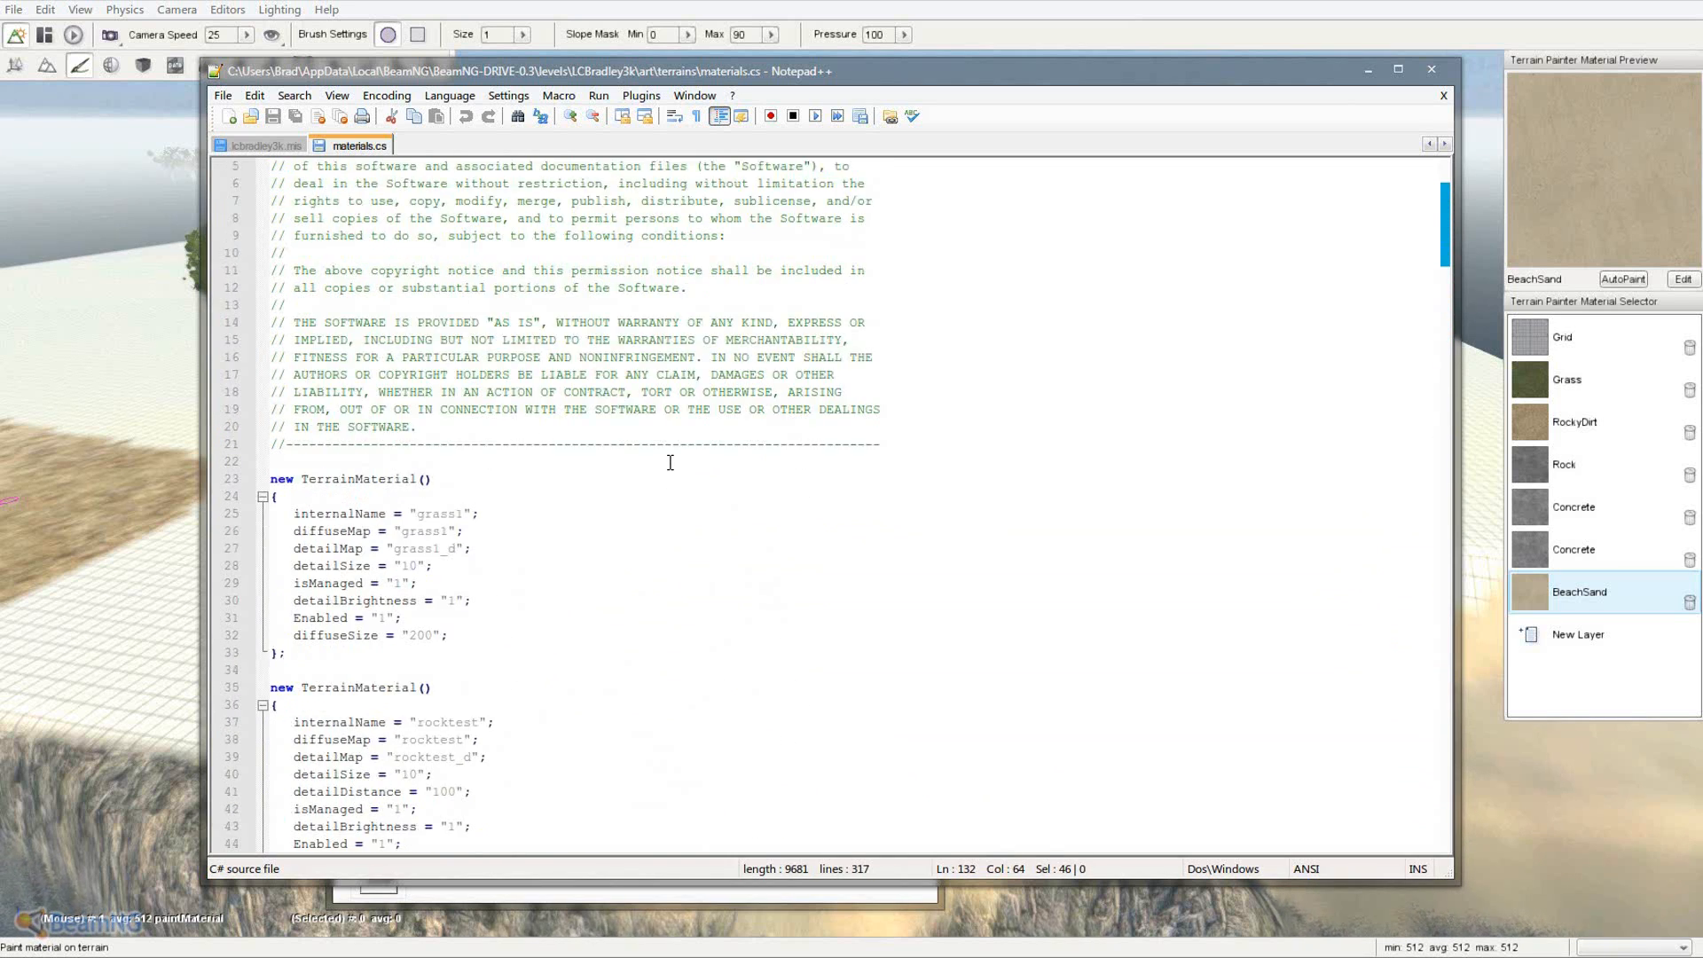
left_click(1430, 69)
- Make Grass the terrain paint material and fly toward the road and palms
left_click(850, 121)
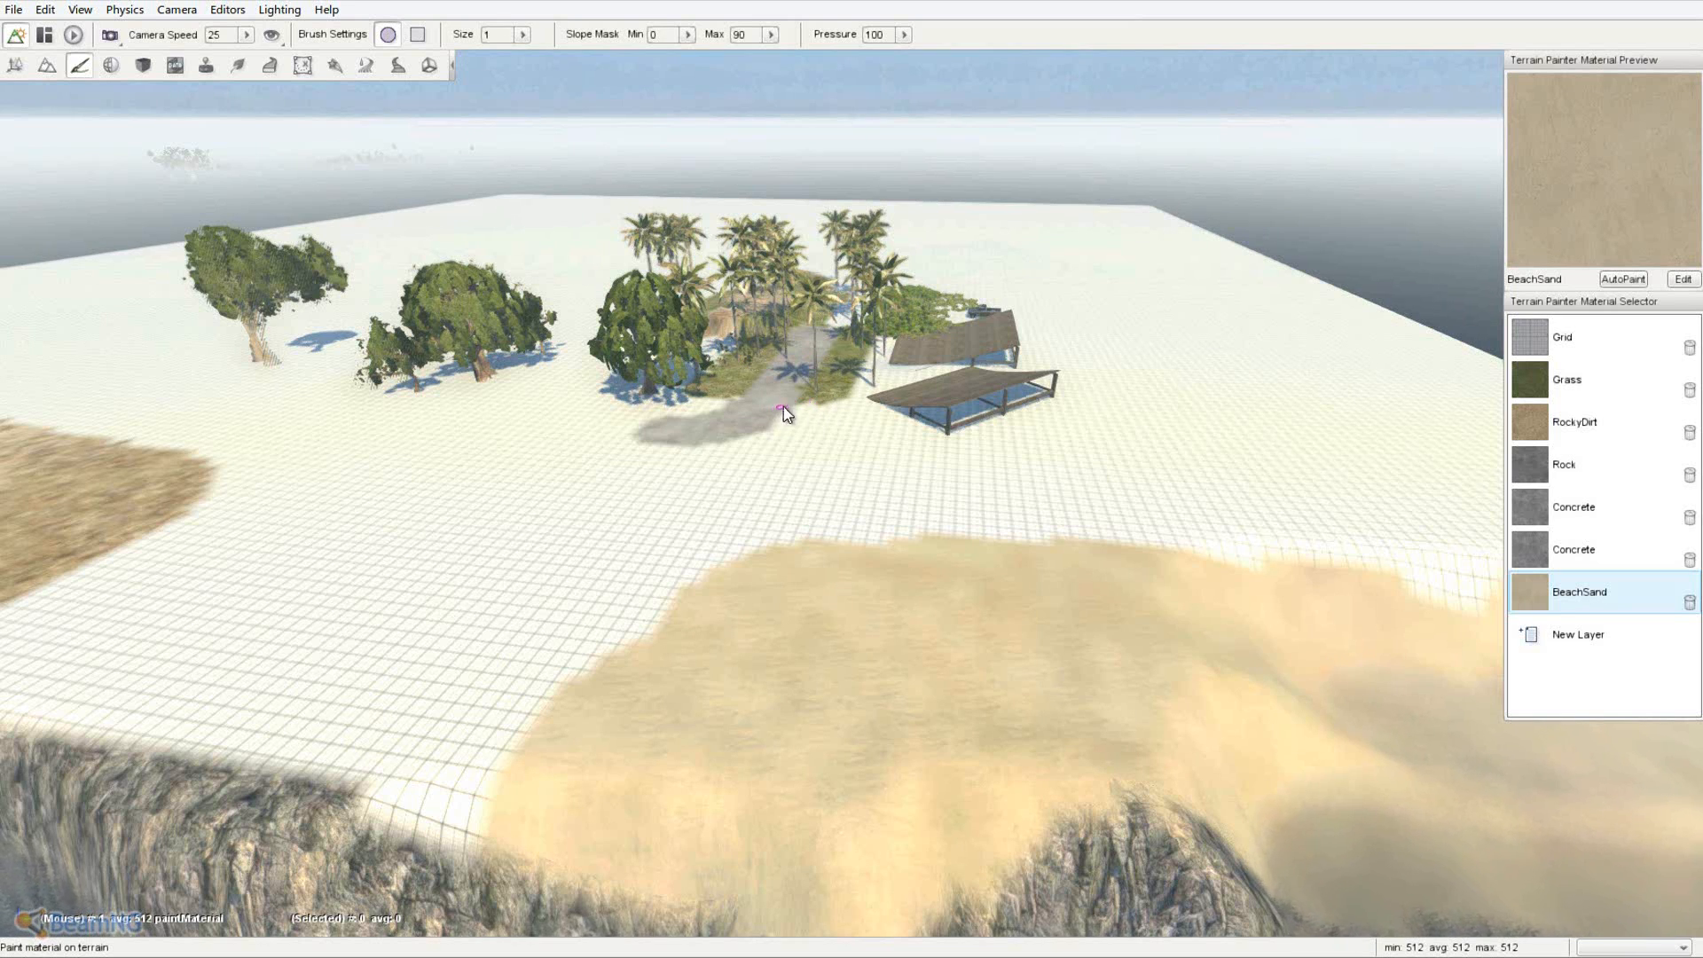
left_click(1536, 383)
key("w")
right_click_drag(920, 380, 852, 470)
key("w")
- Paint a small grass patch beside the road and pan toward the sandy shoreline
mouse_move(1009, 524)
left_mouse_down()
mouse_move(1035, 609)
mouse_move(1052, 527)
mouse_move(1087, 576)
mouse_move(1093, 500)
left_mouse_up()
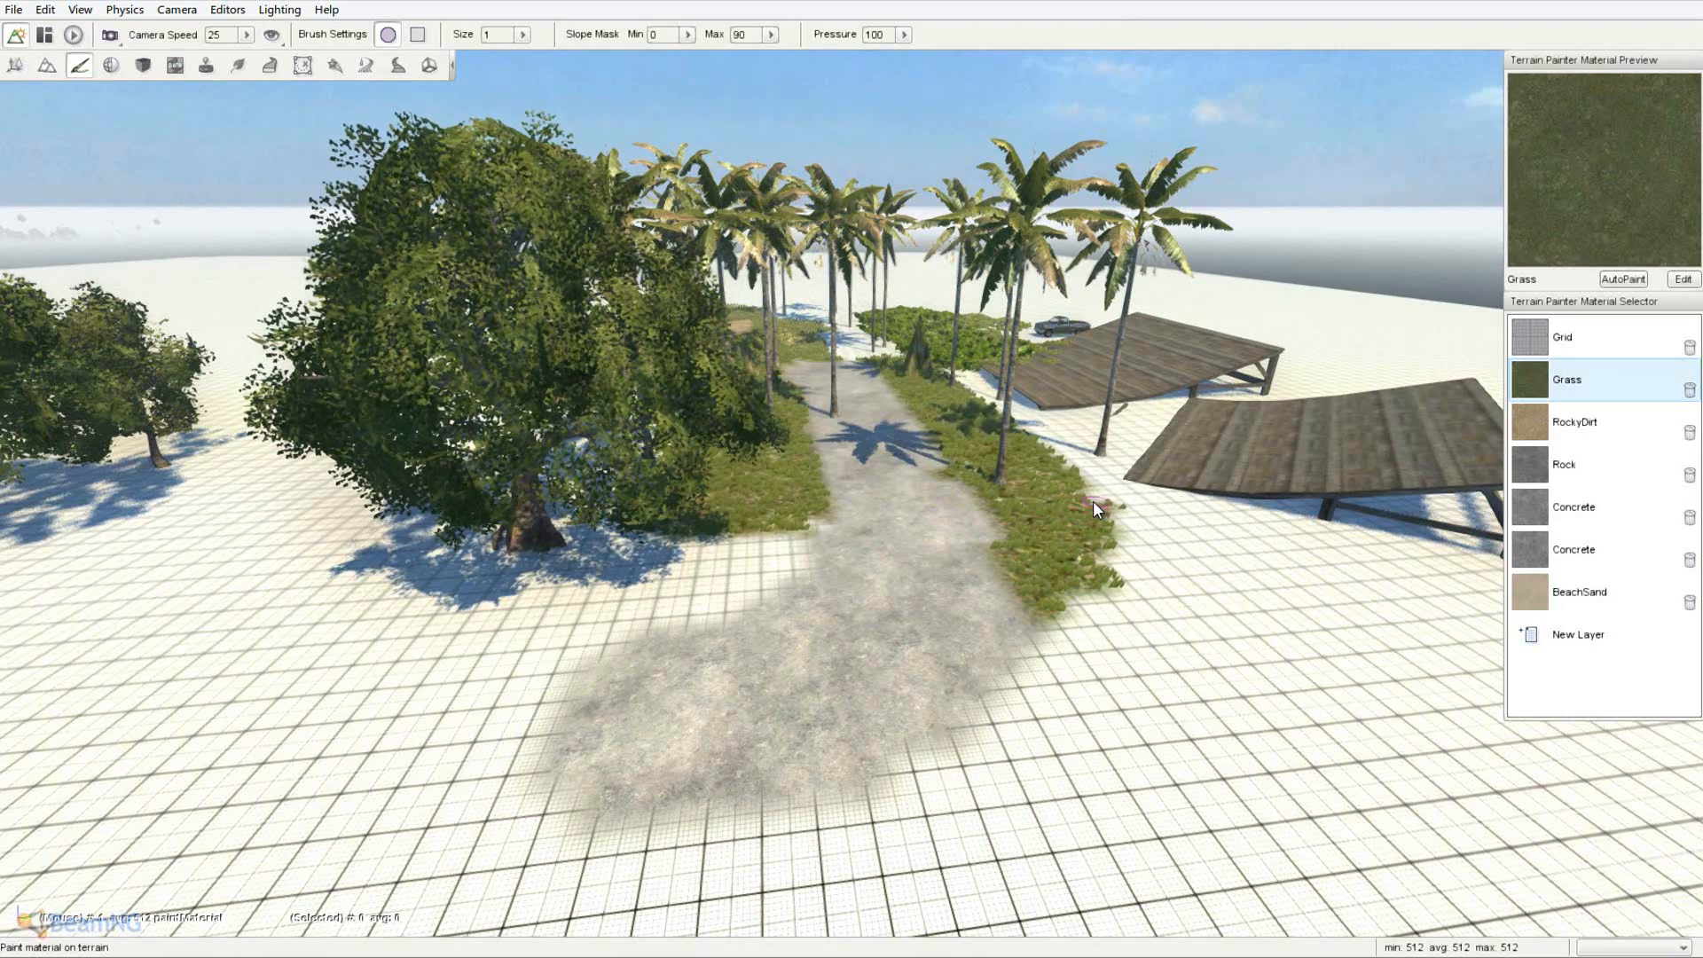
key("d")
right_click_drag(1219, 582, 851, 469)
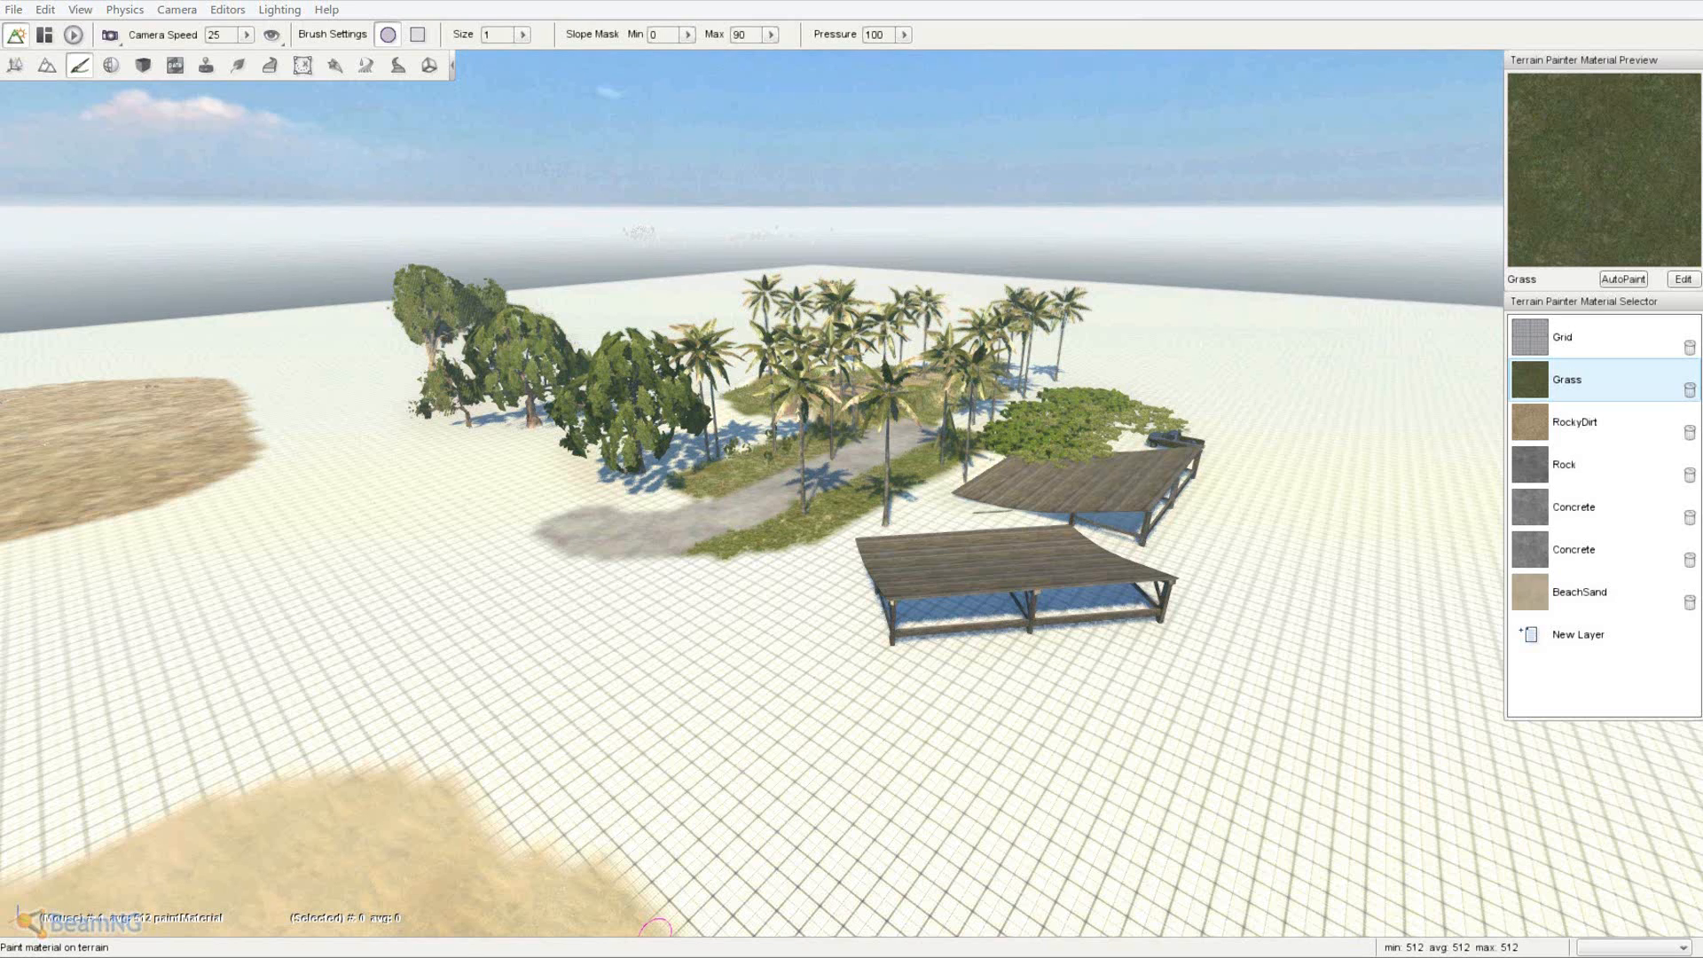
mouse_move(437, 957)
- Bring Explorer forward and navigate back to the LCBradley3k level folder
mouse_move(135, 957)
left_click(133, 903)
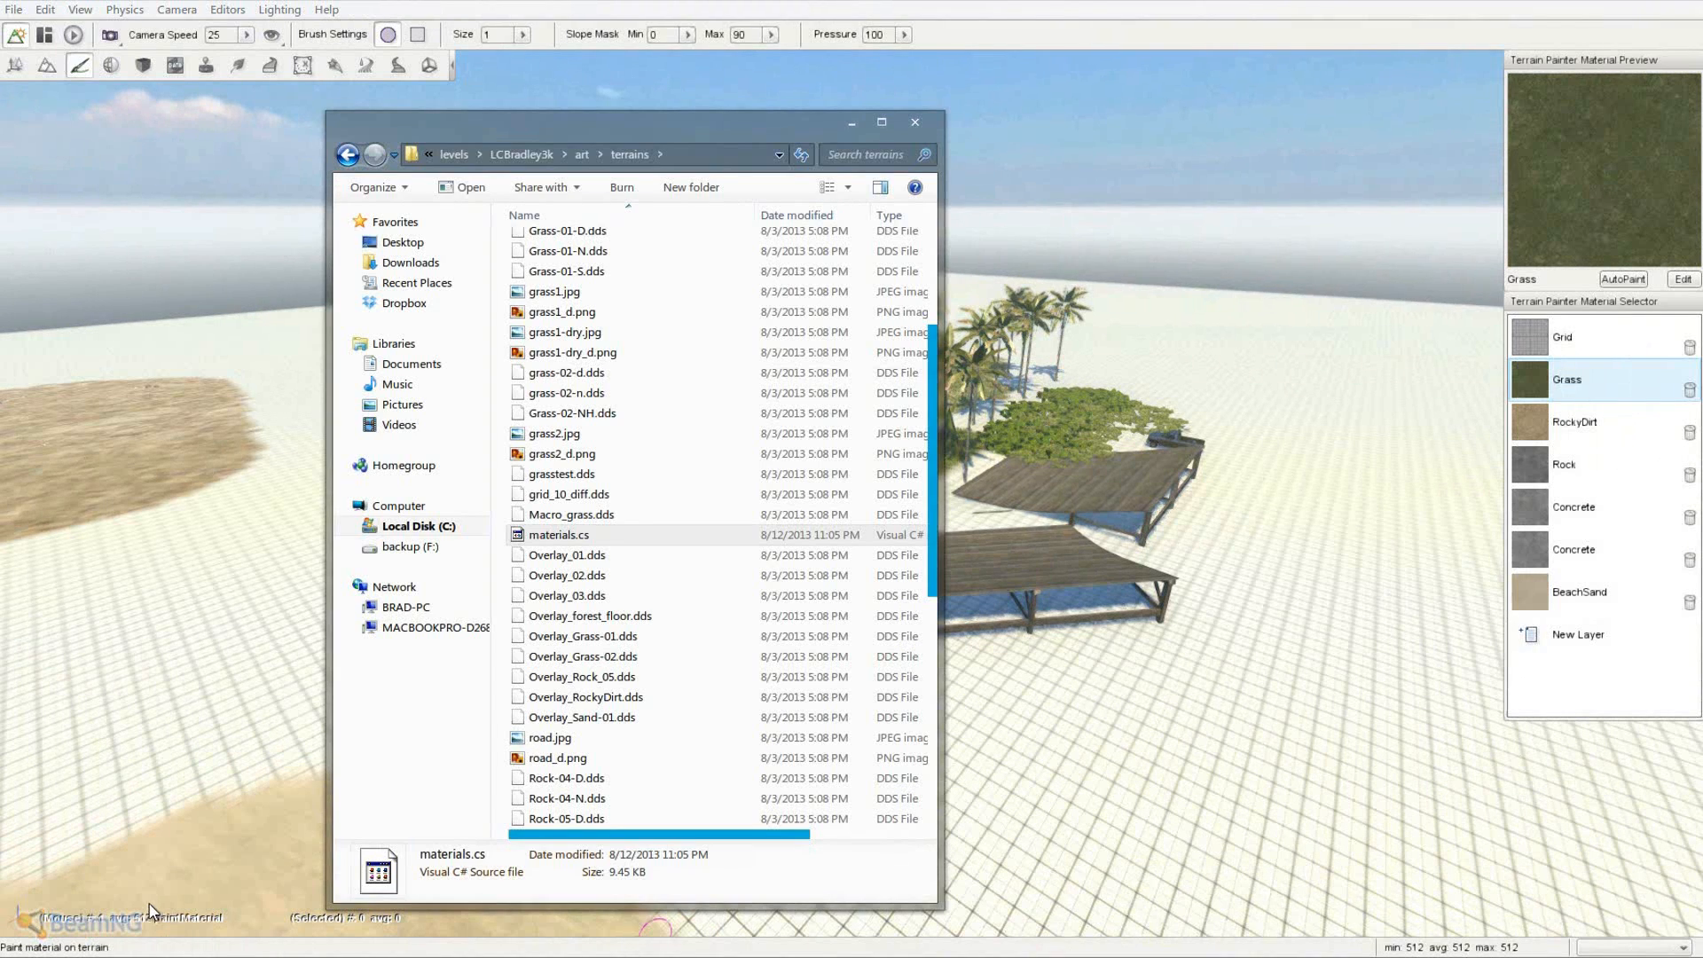
left_click(506, 152)
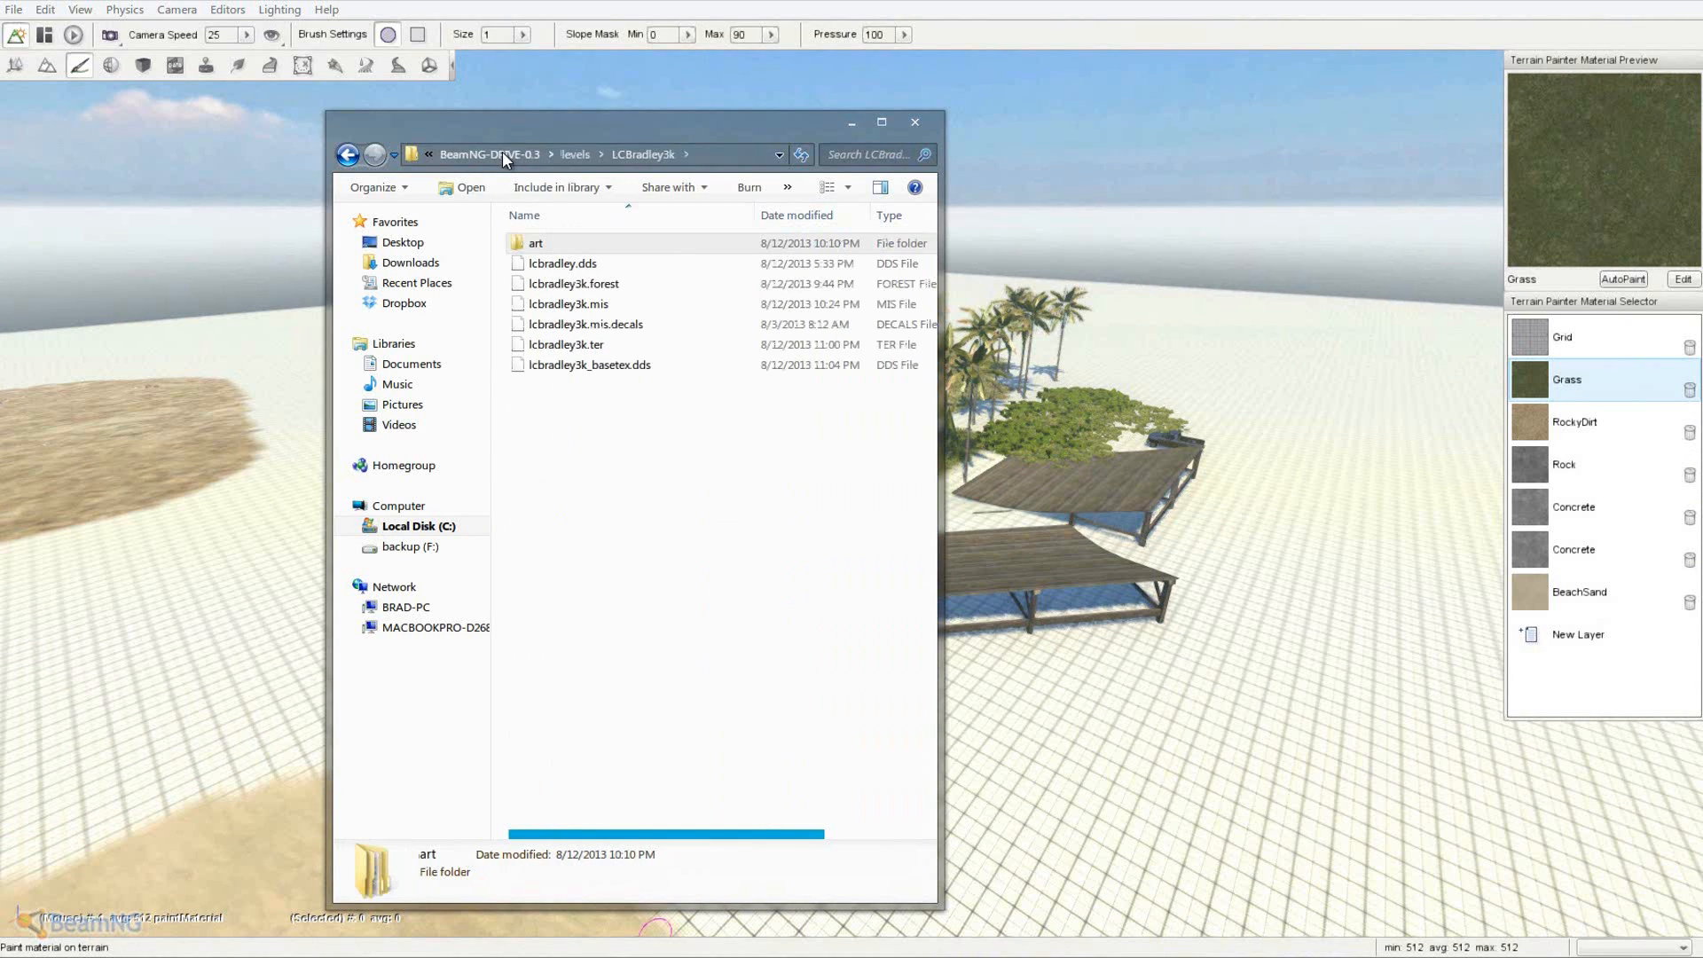
left_click(572, 155)
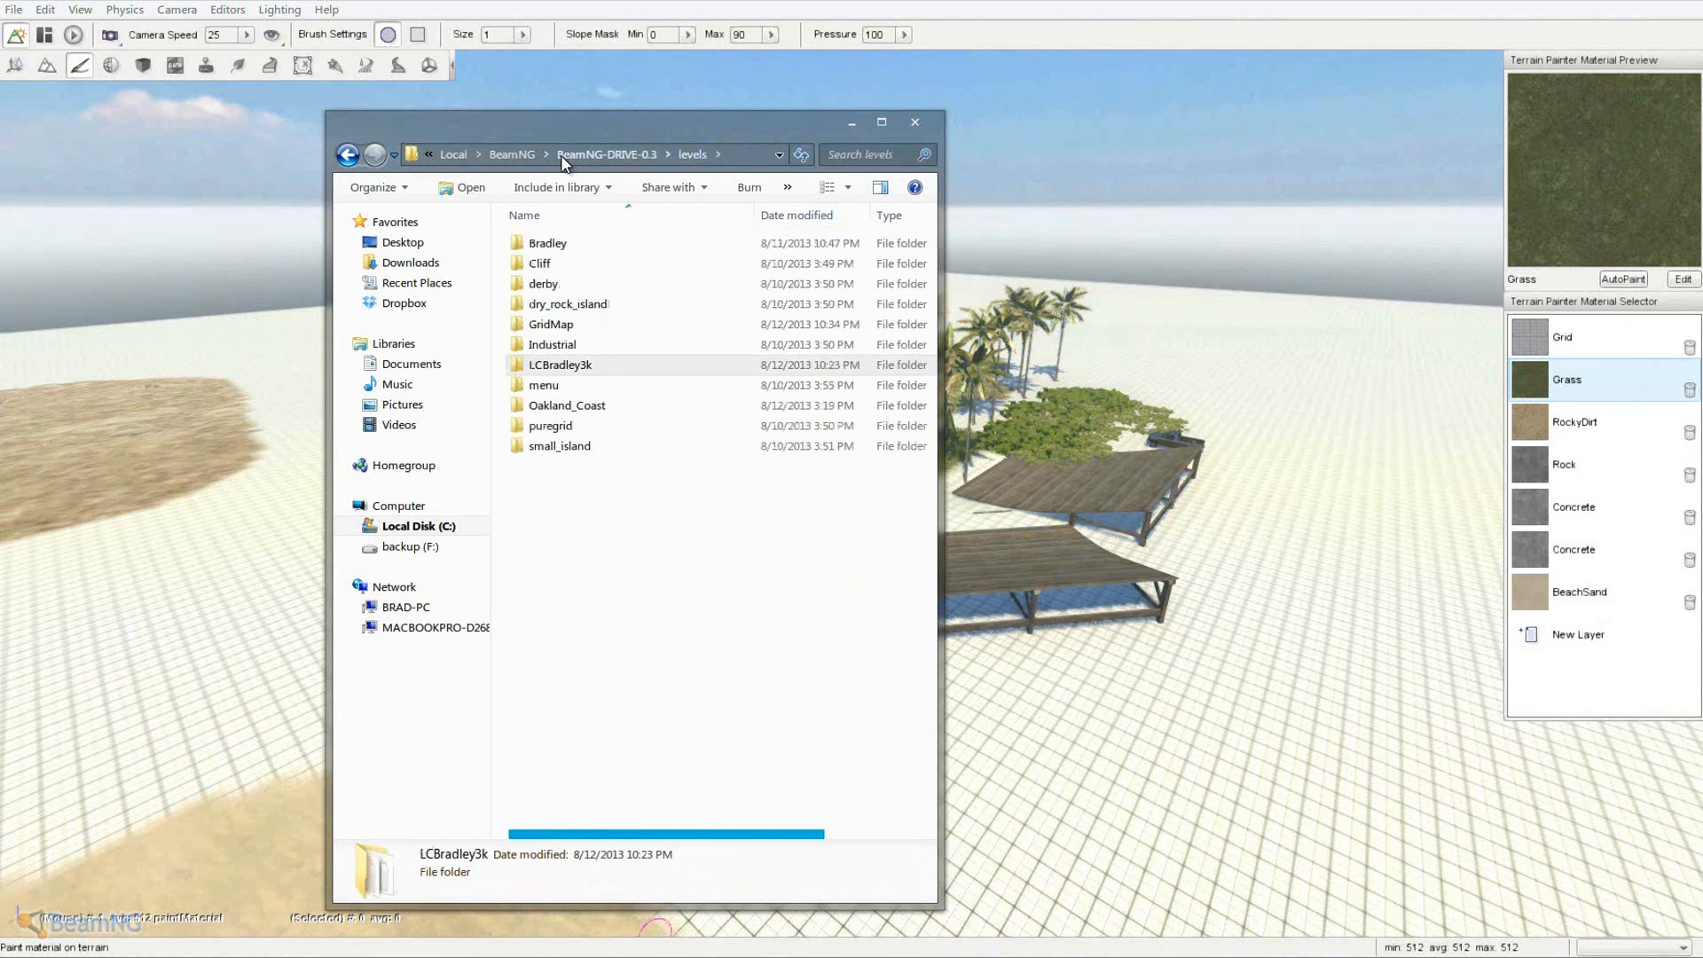
double_click(588, 373)
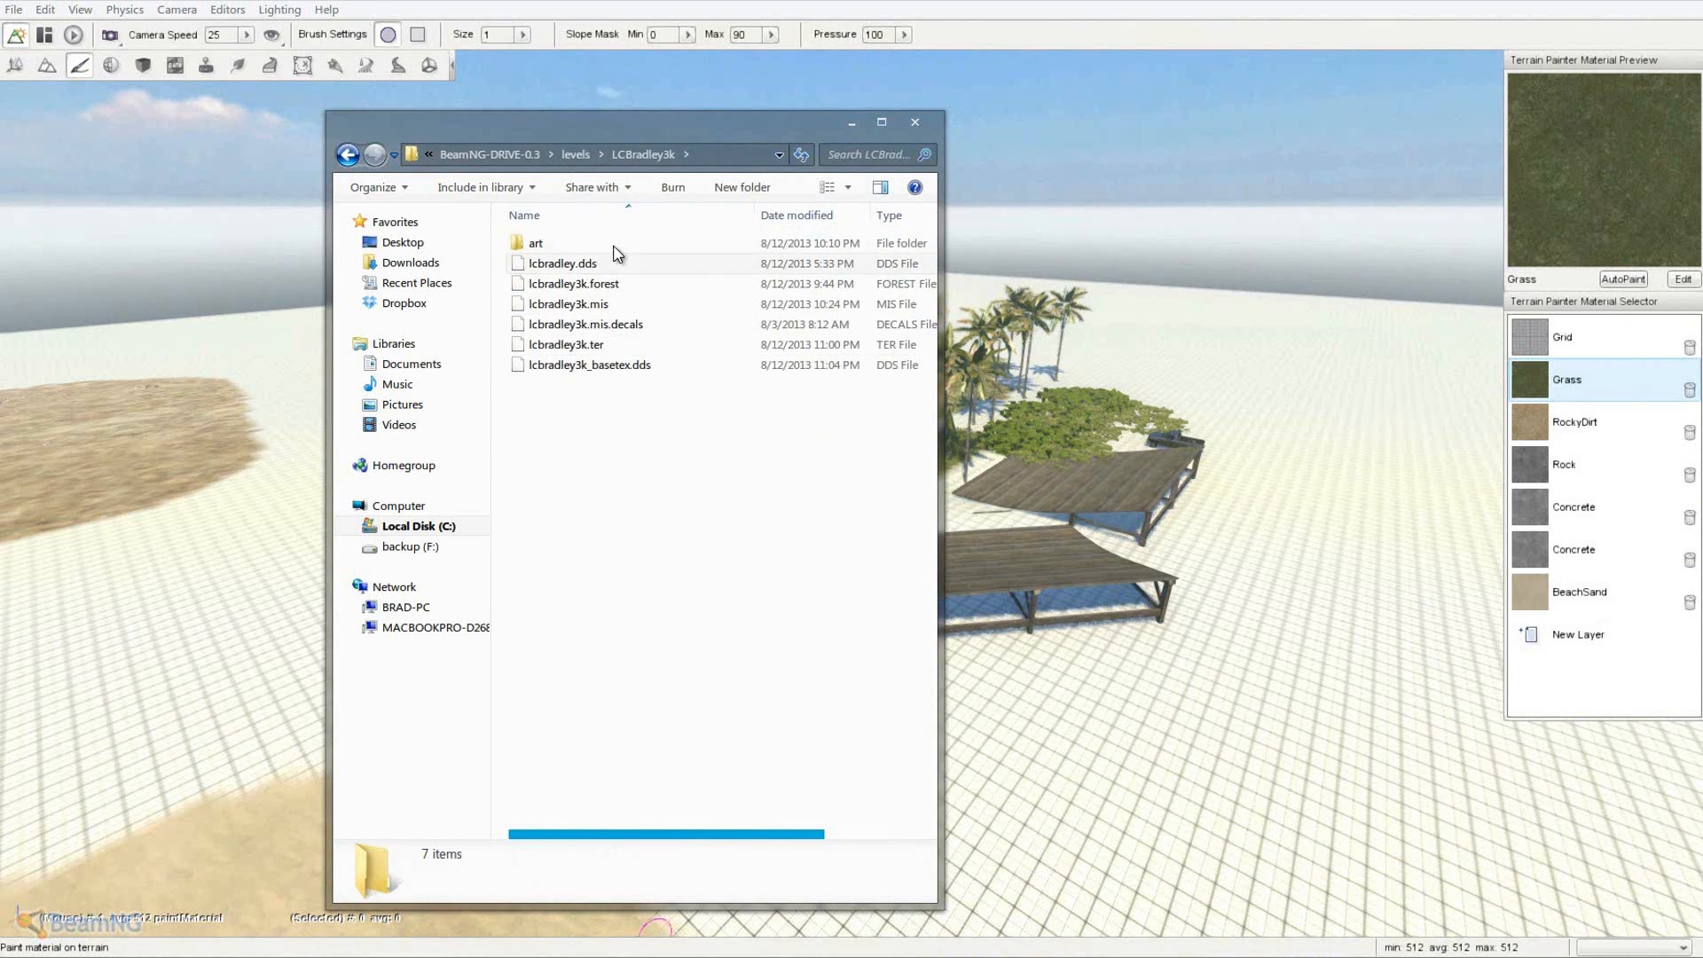
double_click(543, 243)
left_click(608, 163)
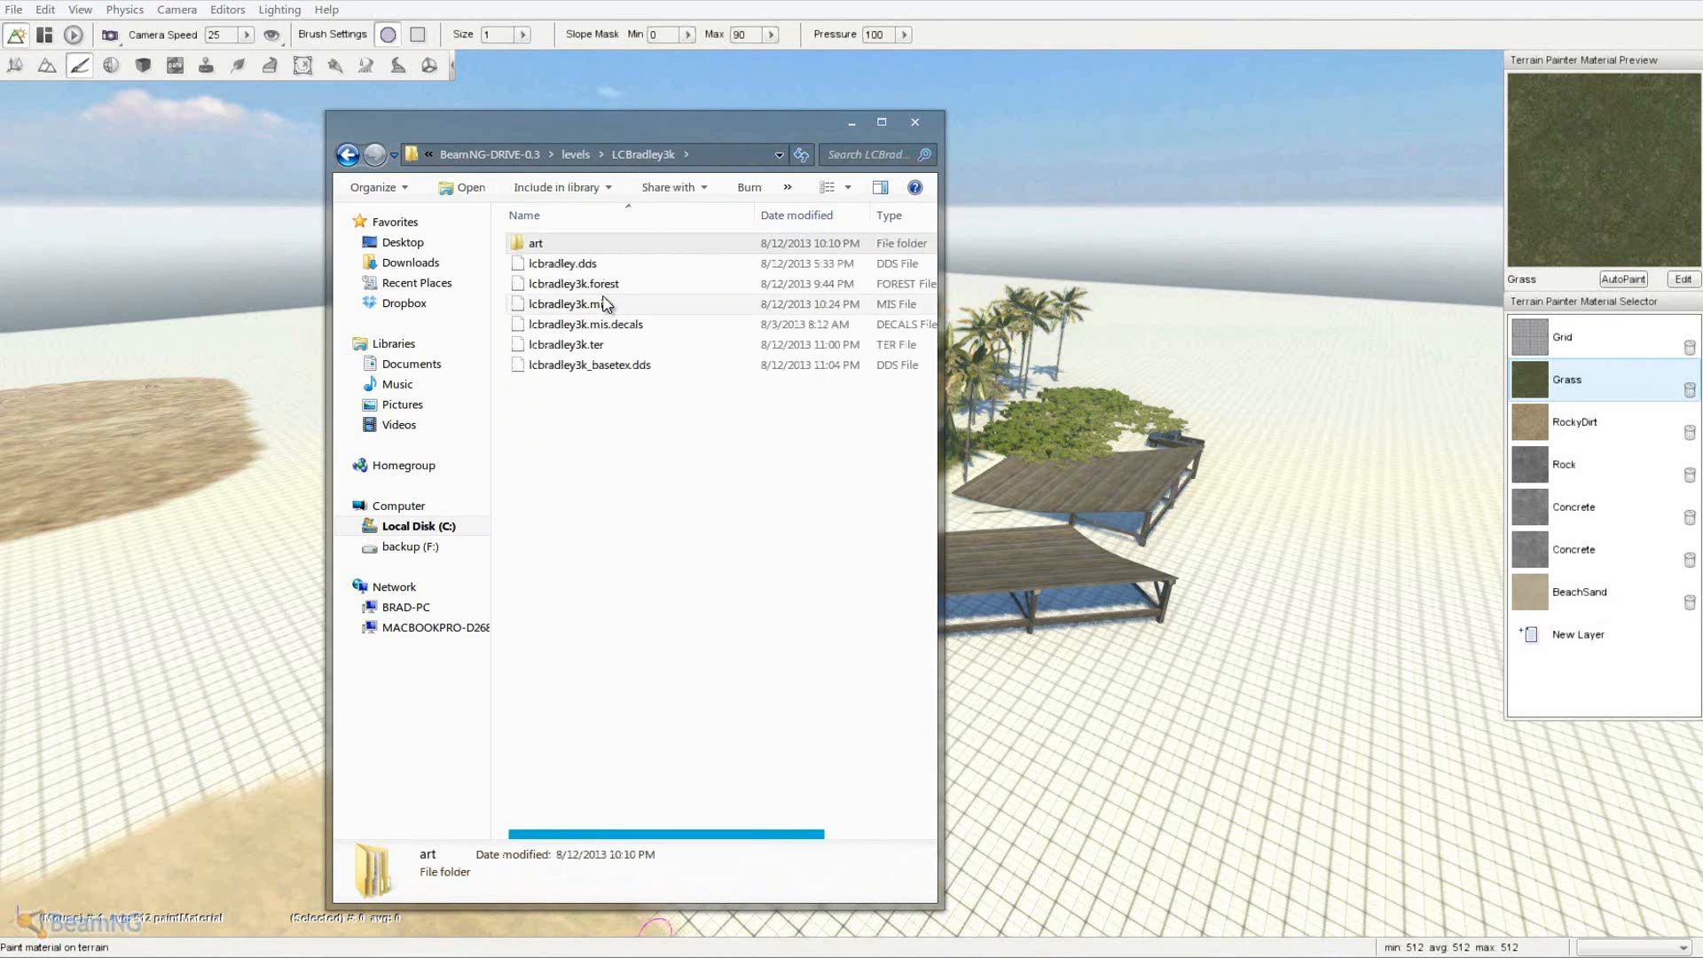
- Open lcbradley3k.mis from the LCBradley3k folder in Notepad++
left_click(589, 265)
left_click(596, 282)
left_click(615, 267)
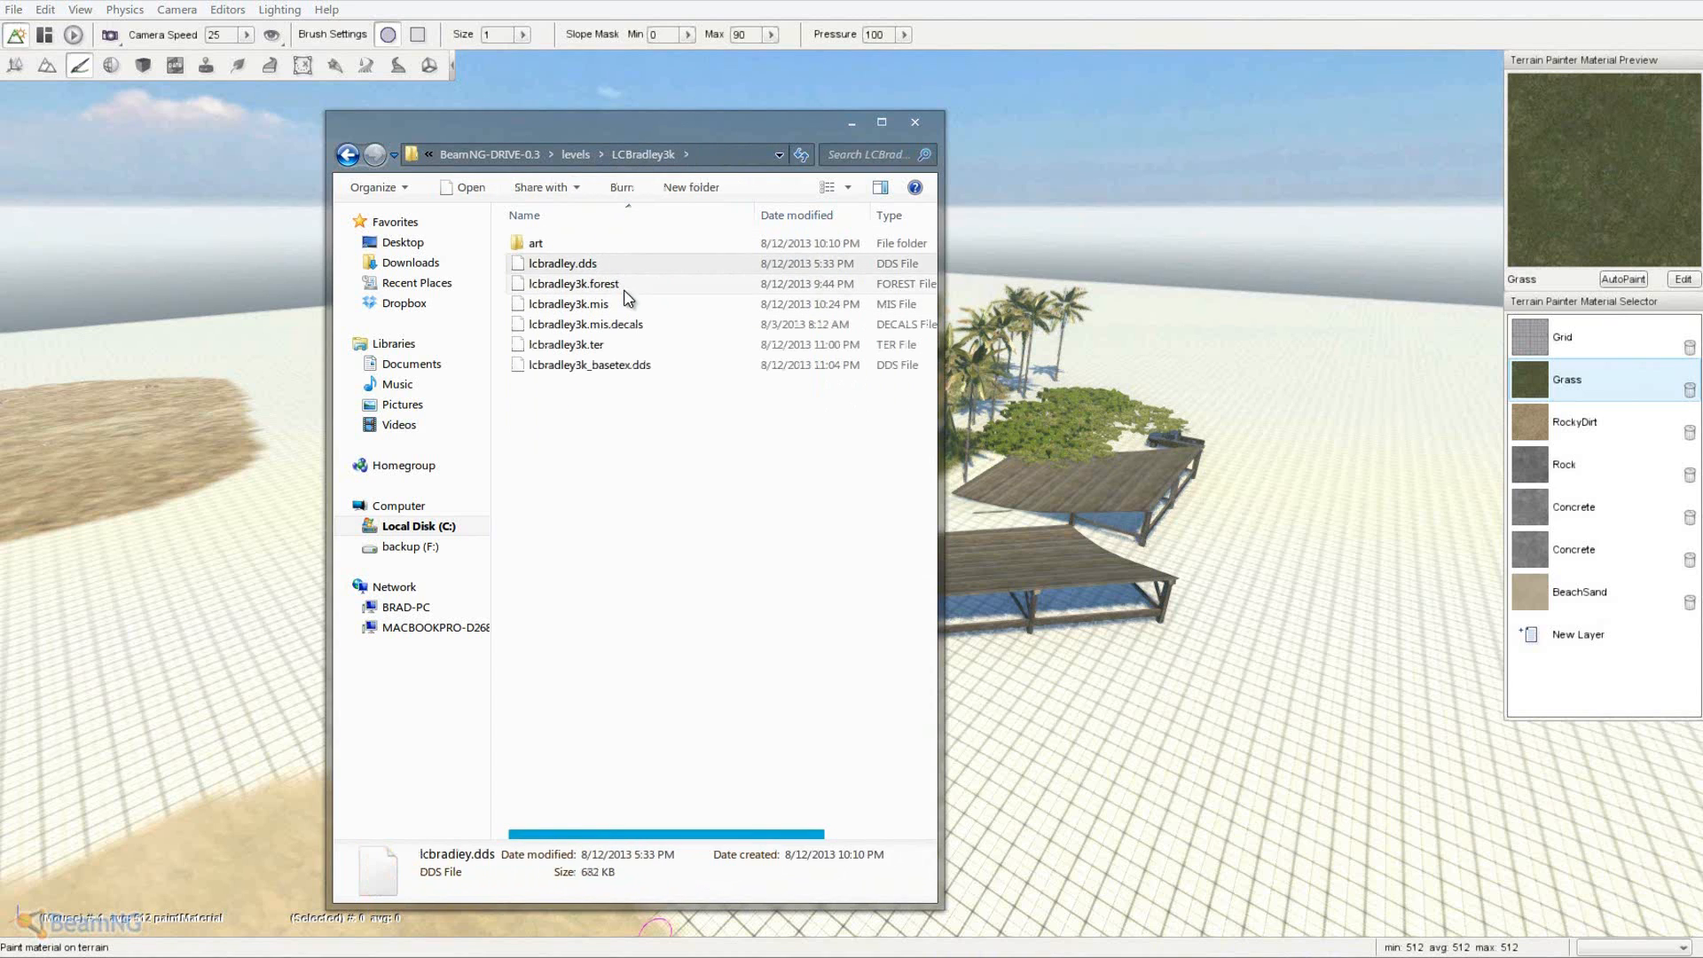
left_click(628, 290)
left_click(589, 305)
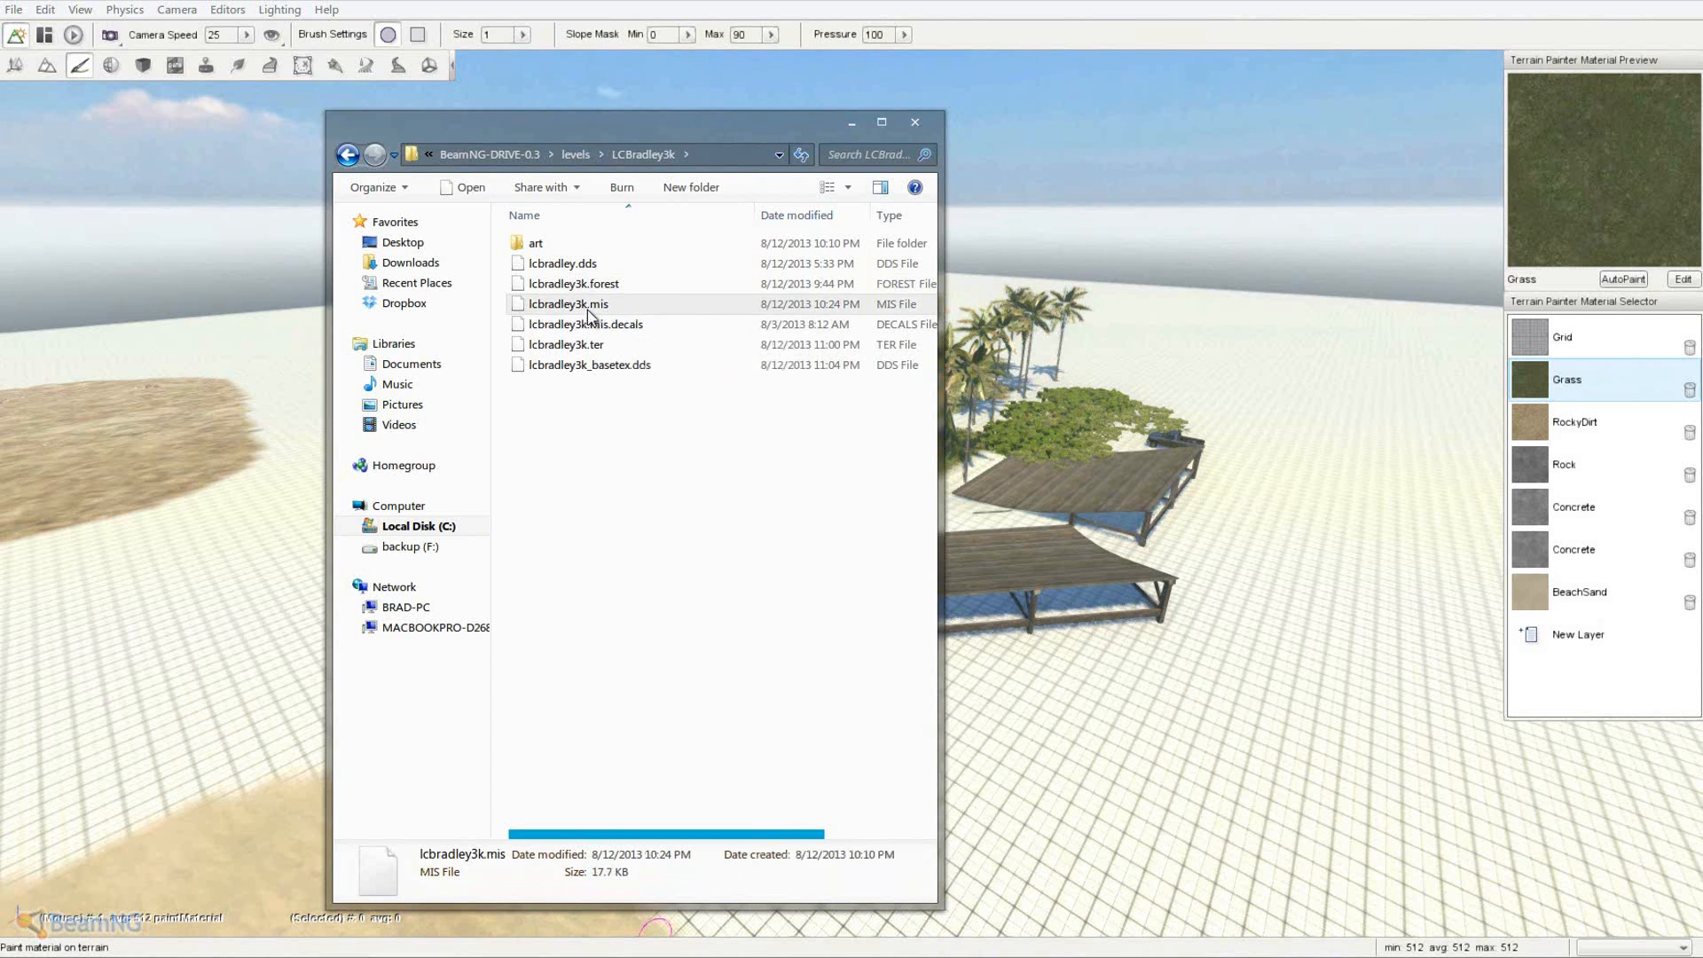
right_click(589, 306)
left_click(633, 344)
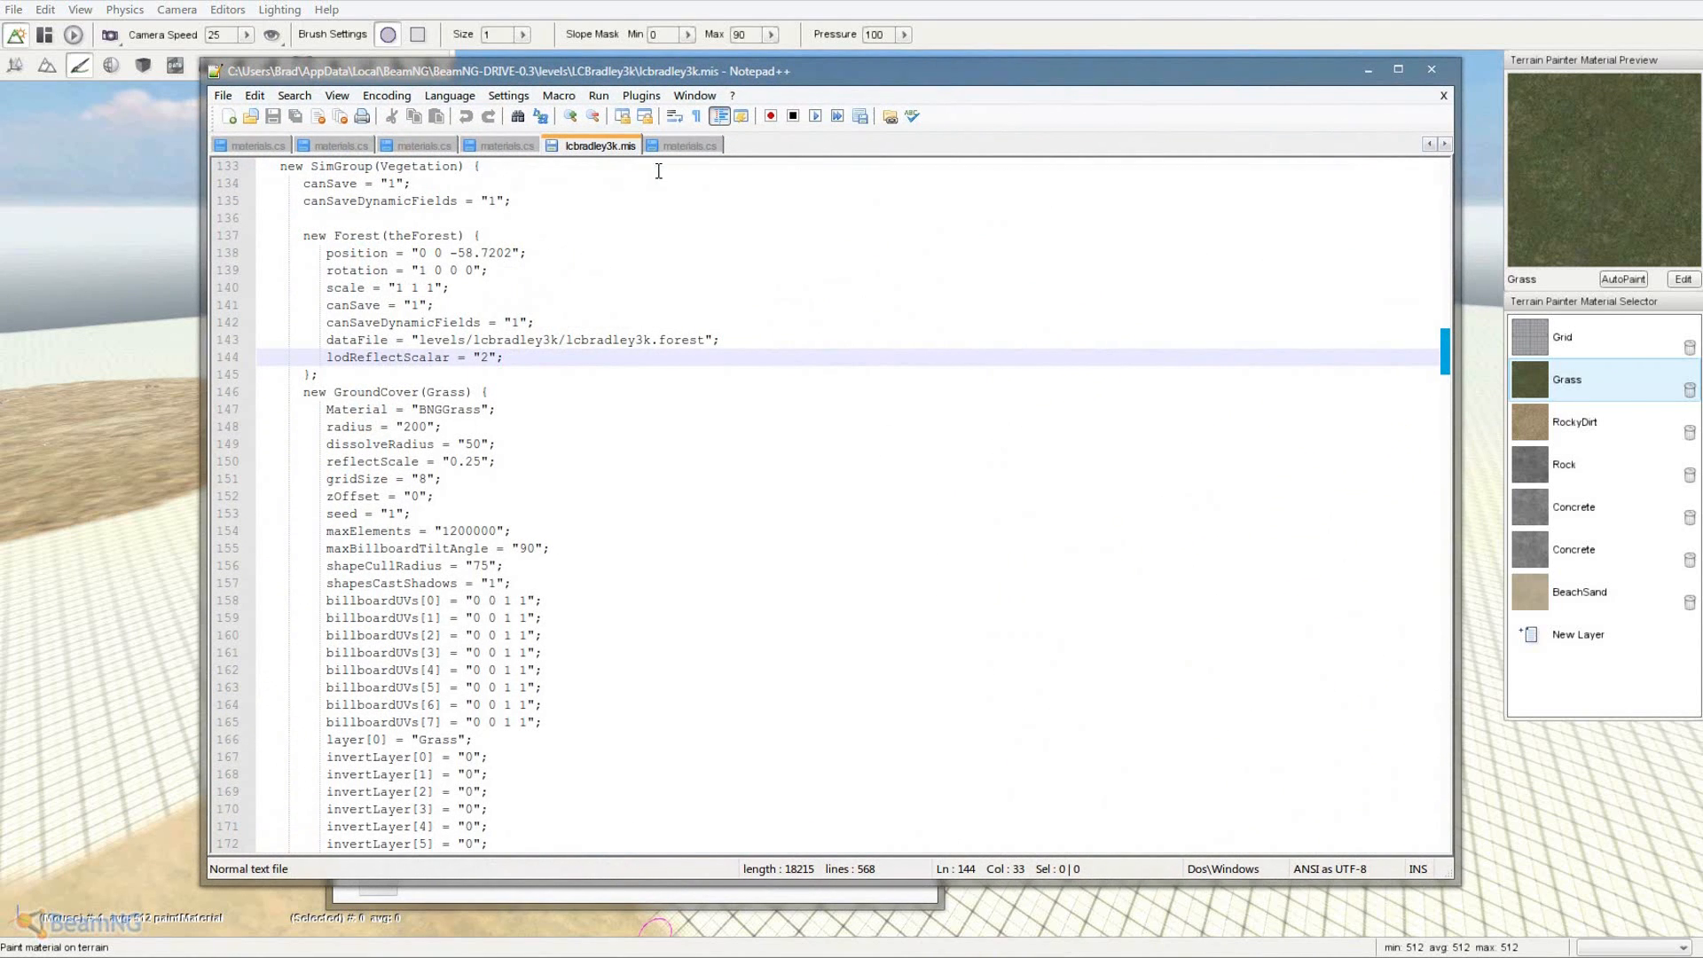
- Replace 'Grid Map' with LCBradley3k as the levelName on line 25
left_click(685, 346)
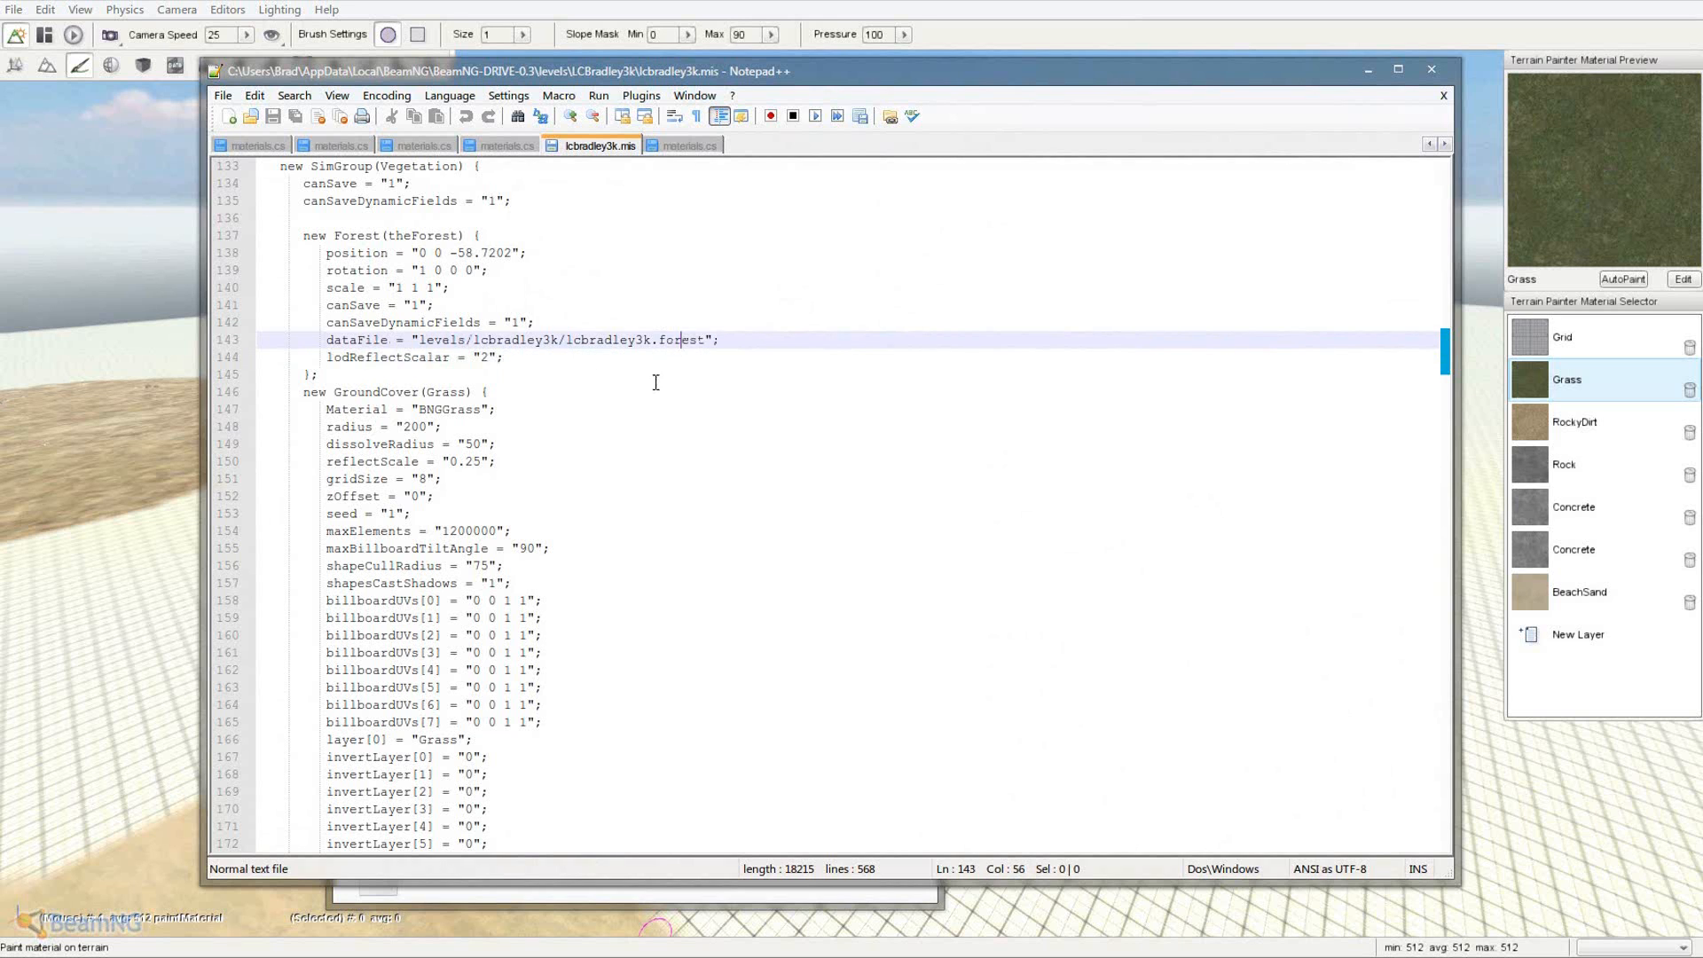
scroll(656, 382, "up", 6)
scroll(649, 387, "up", 20)
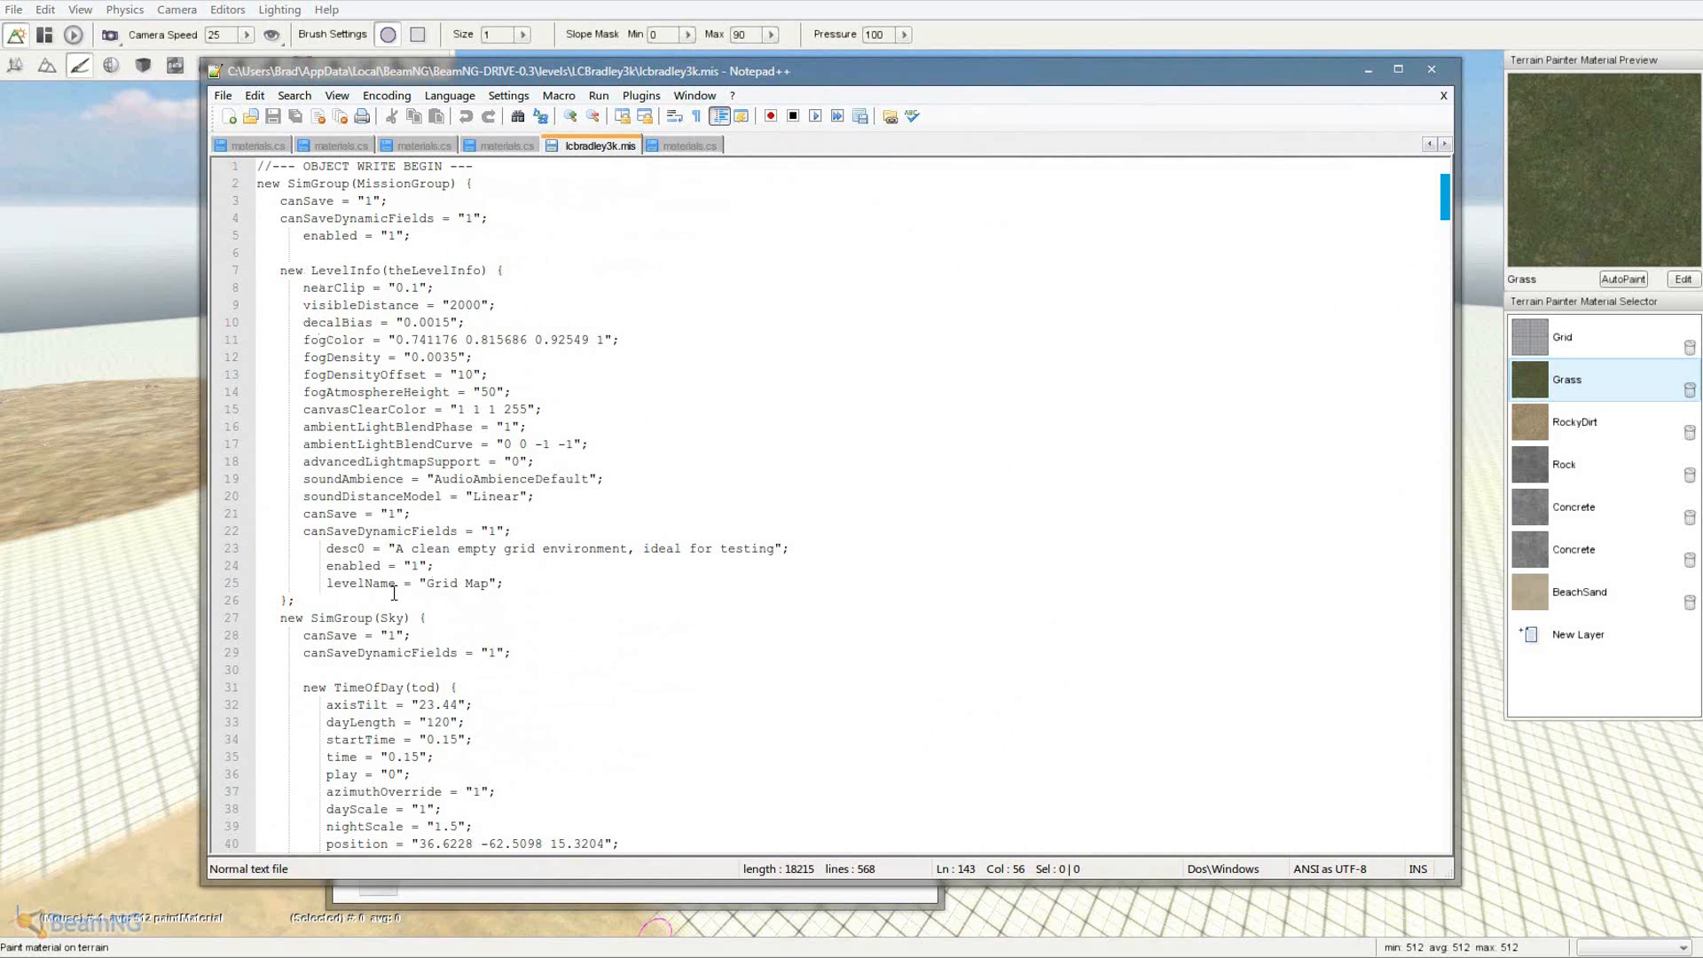
left_click_drag(430, 581, 471, 582)
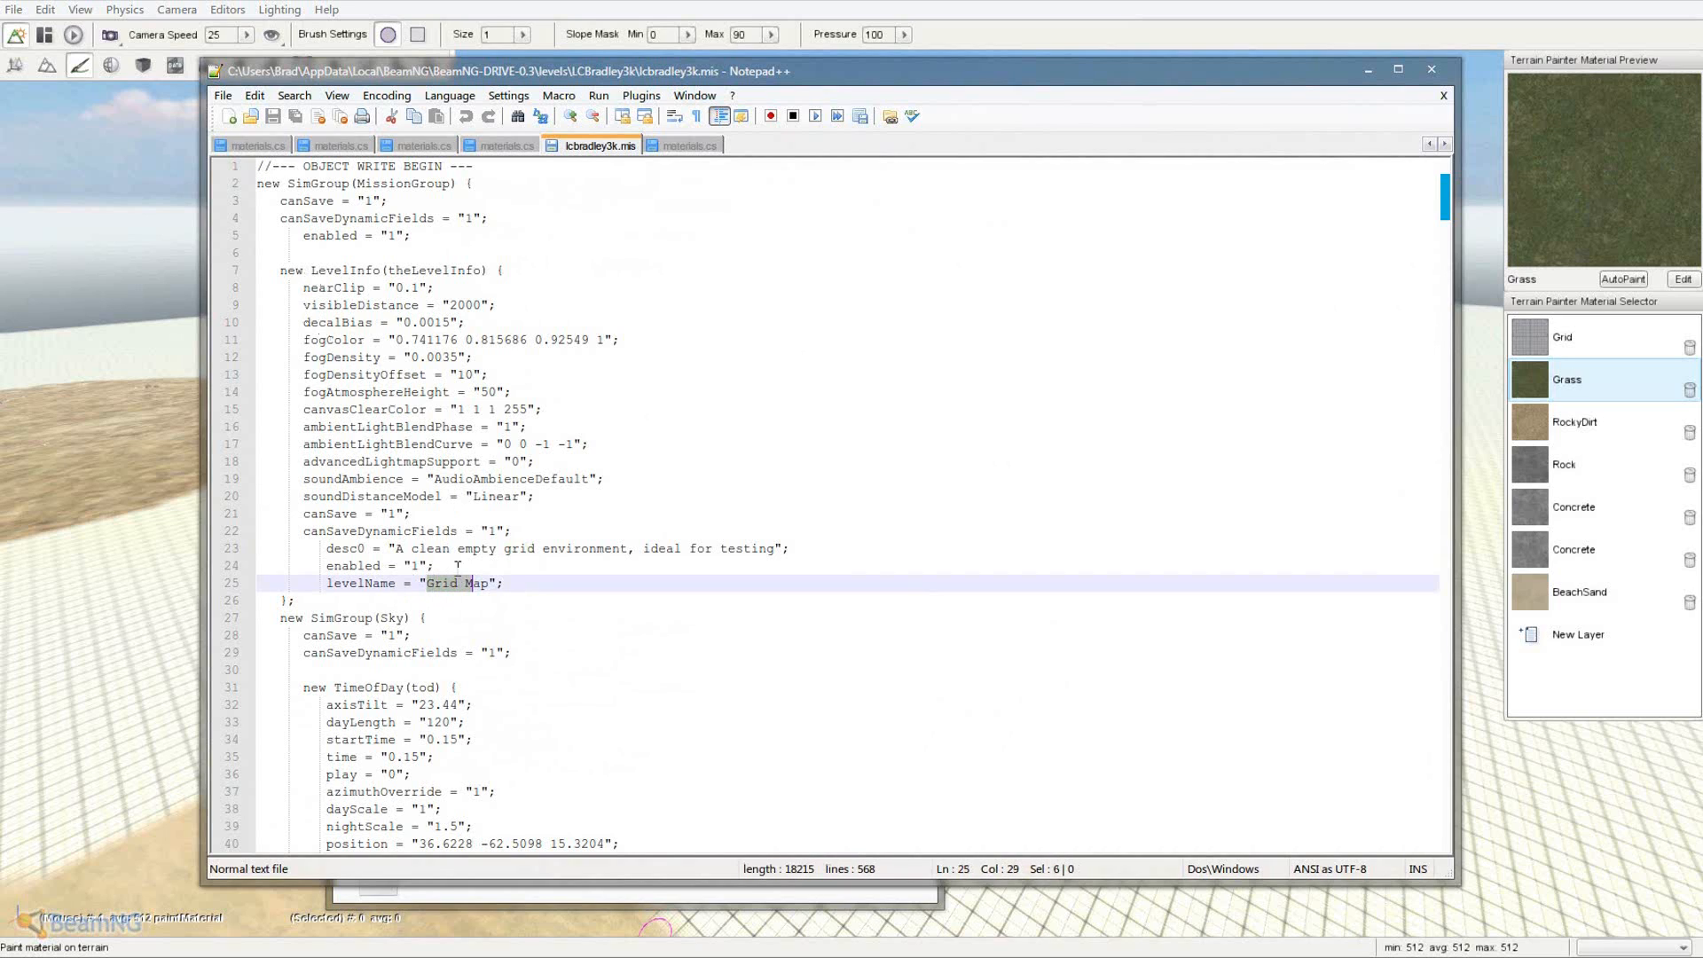
mouse_move(327, 549)
left_mouse_down()
mouse_move(364, 556)
mouse_move(341, 555)
left_mouse_up()
left_click(323, 550)
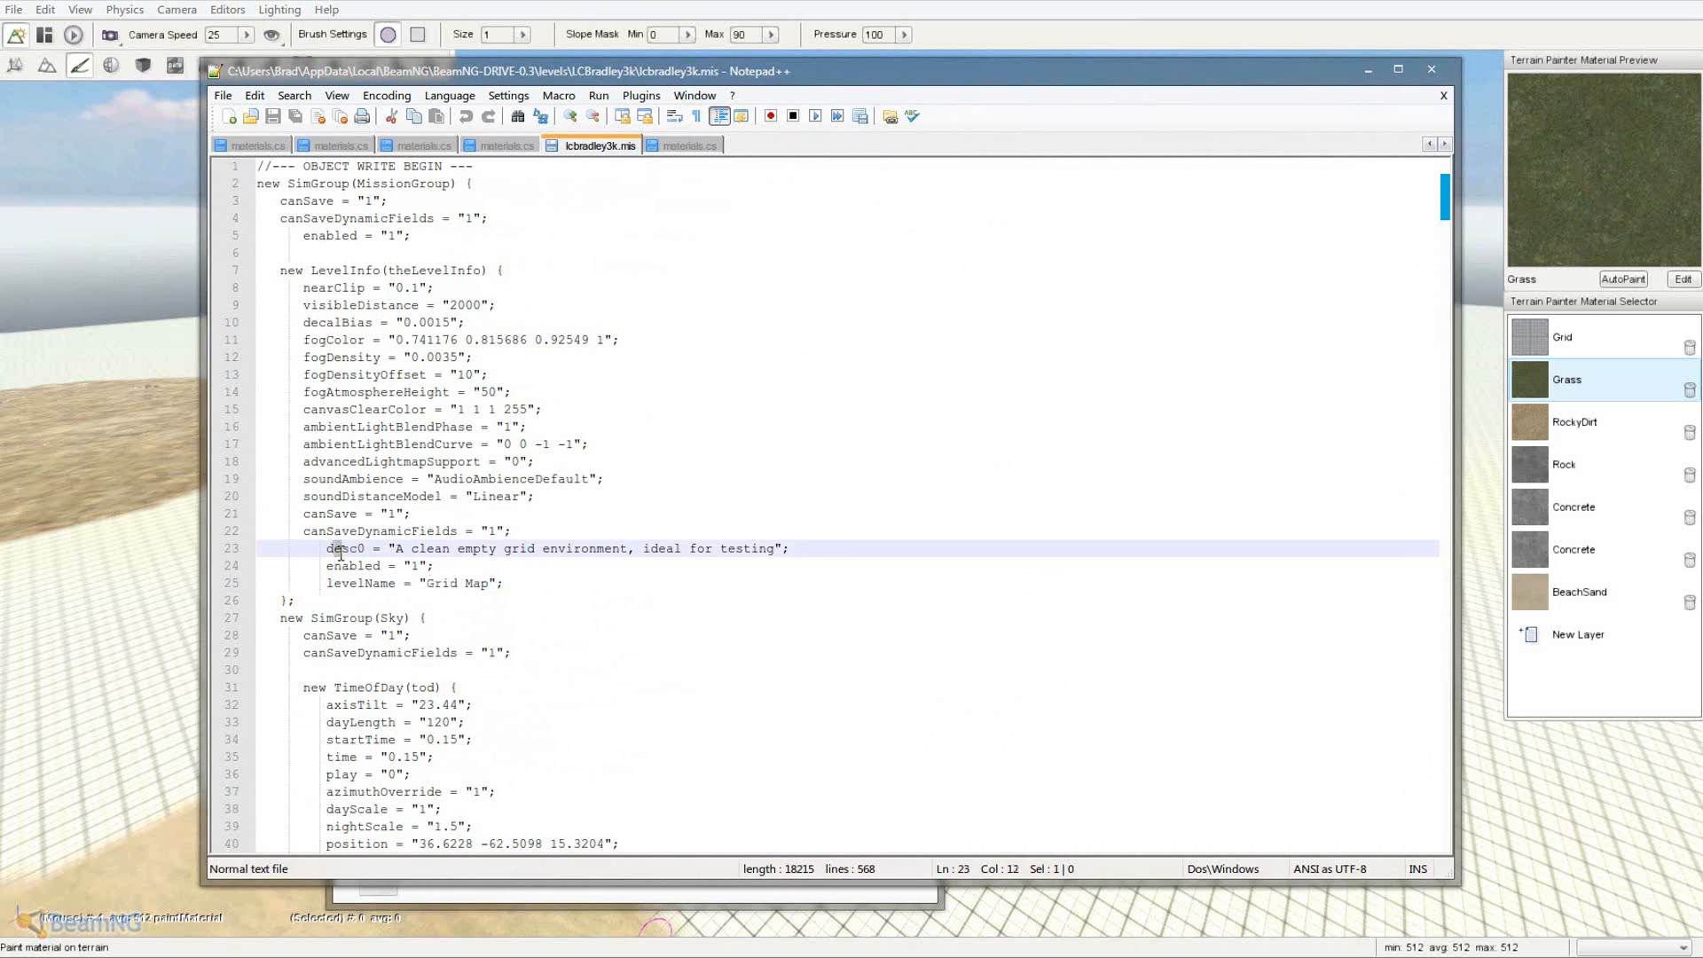
left_click_drag(427, 586, 501, 586)
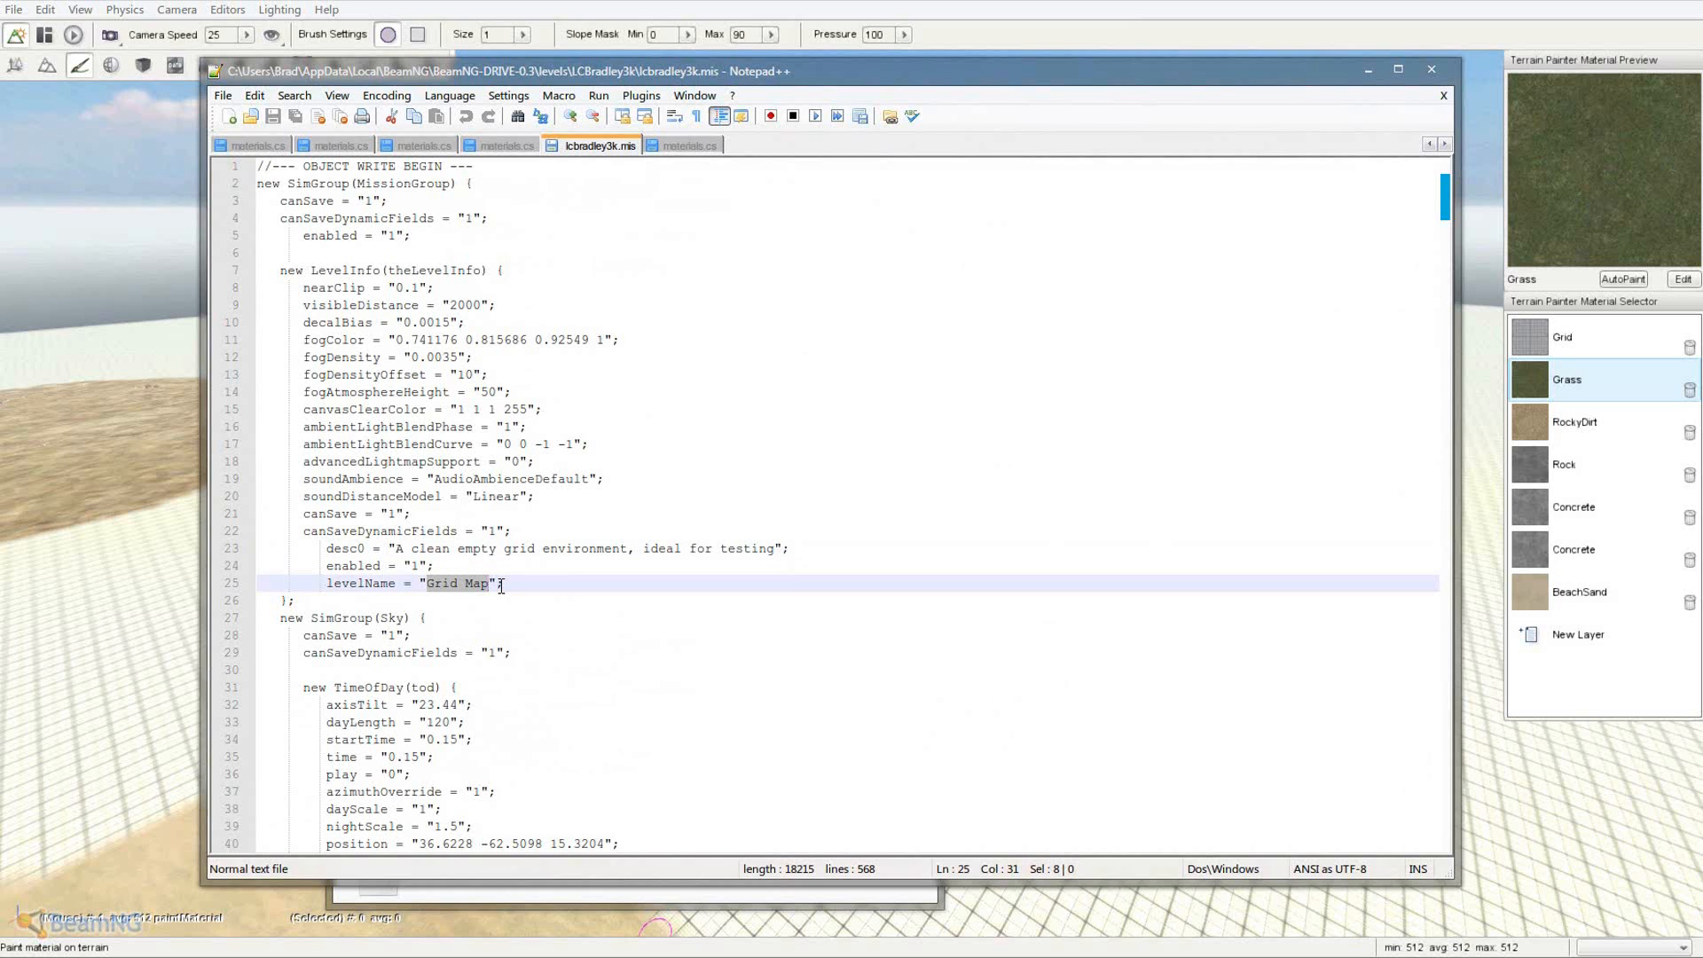
type("1")
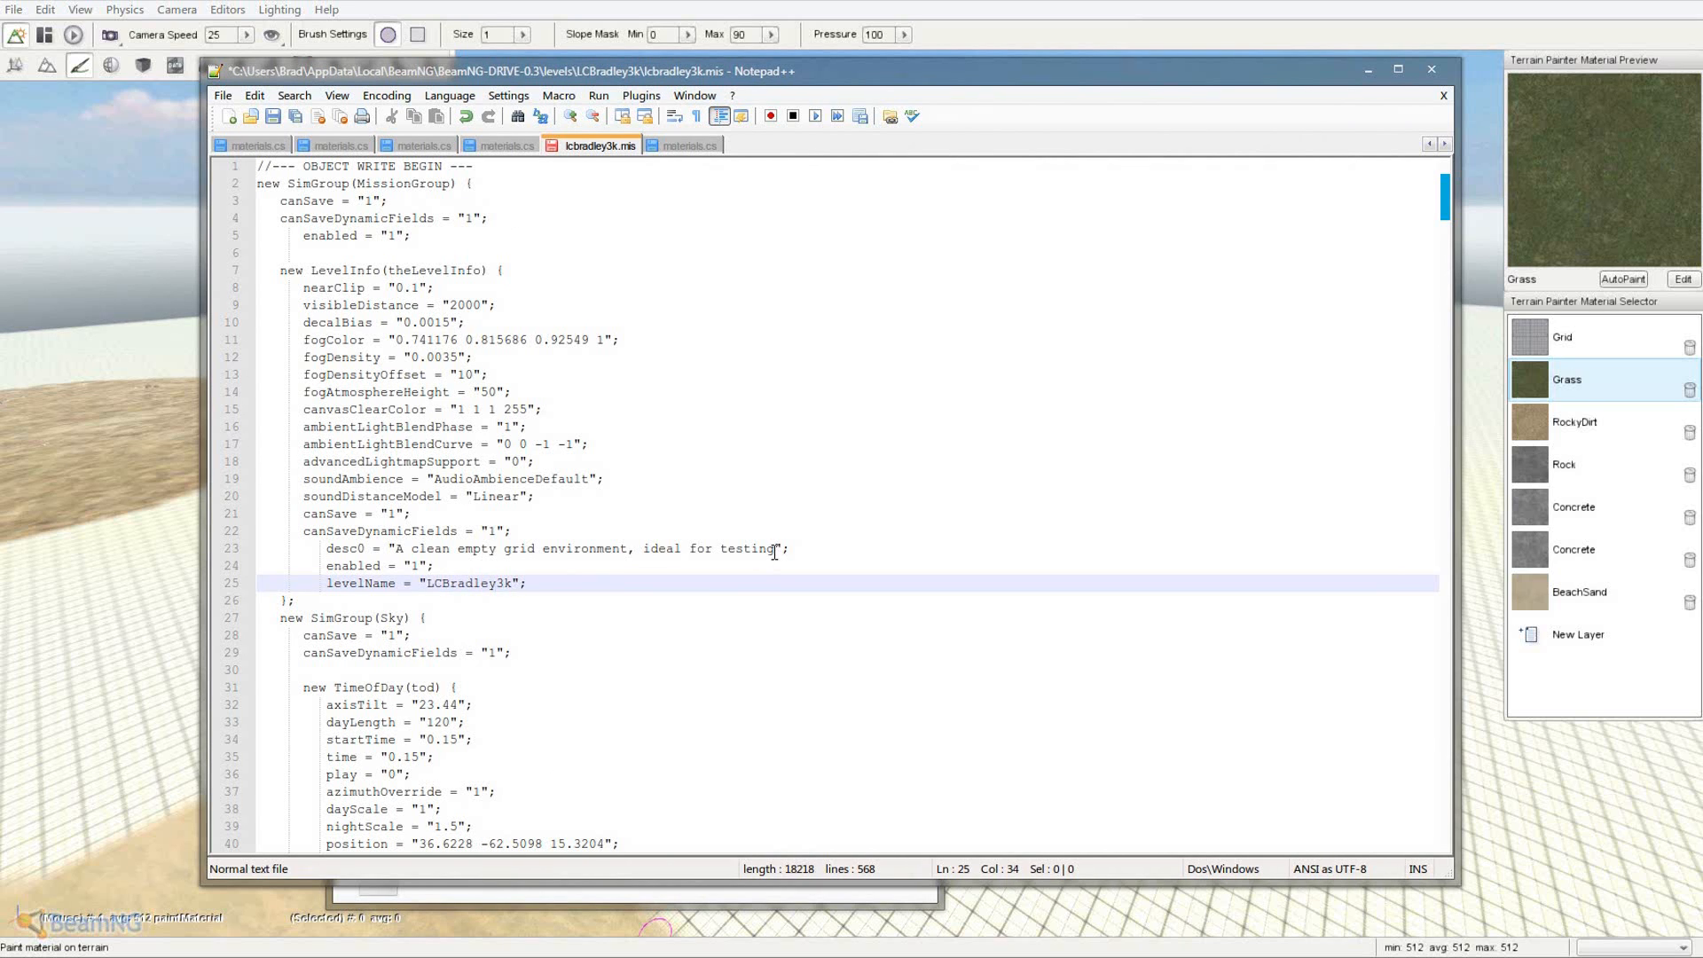
- Change desc0 on line 23 to 'Lovely field of enjoyment!' and save lcbradley3k.mis
left_click_drag(774, 552, 399, 554)
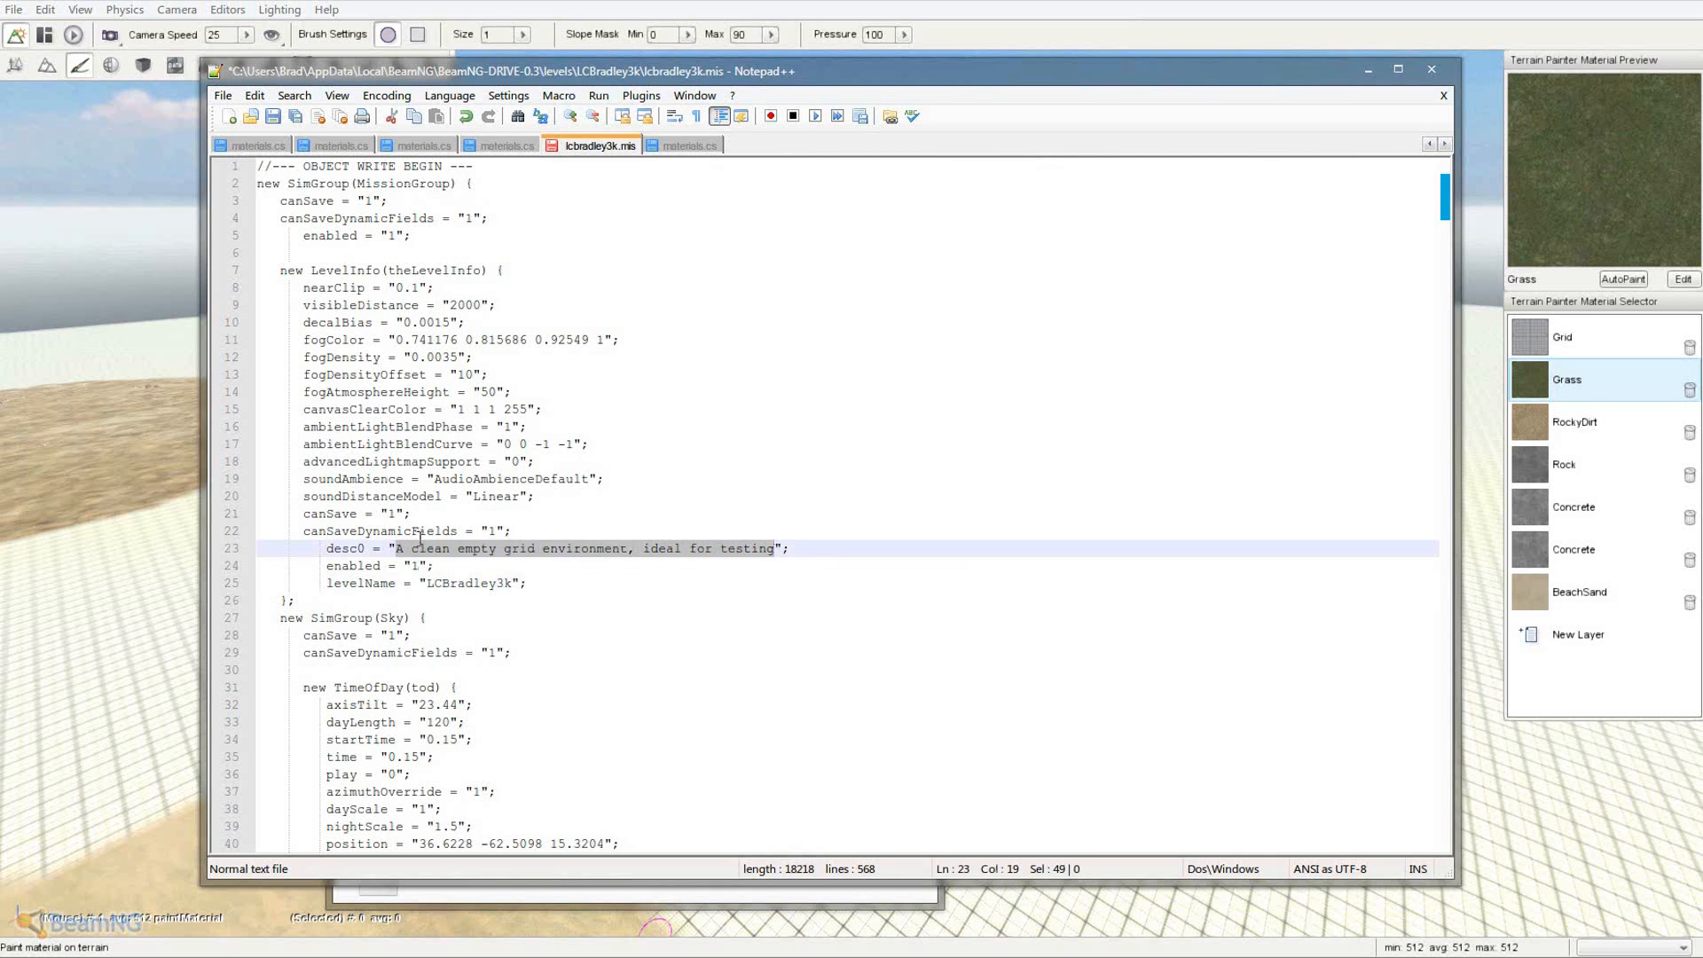
left_click_drag(463, 60, 423, 73)
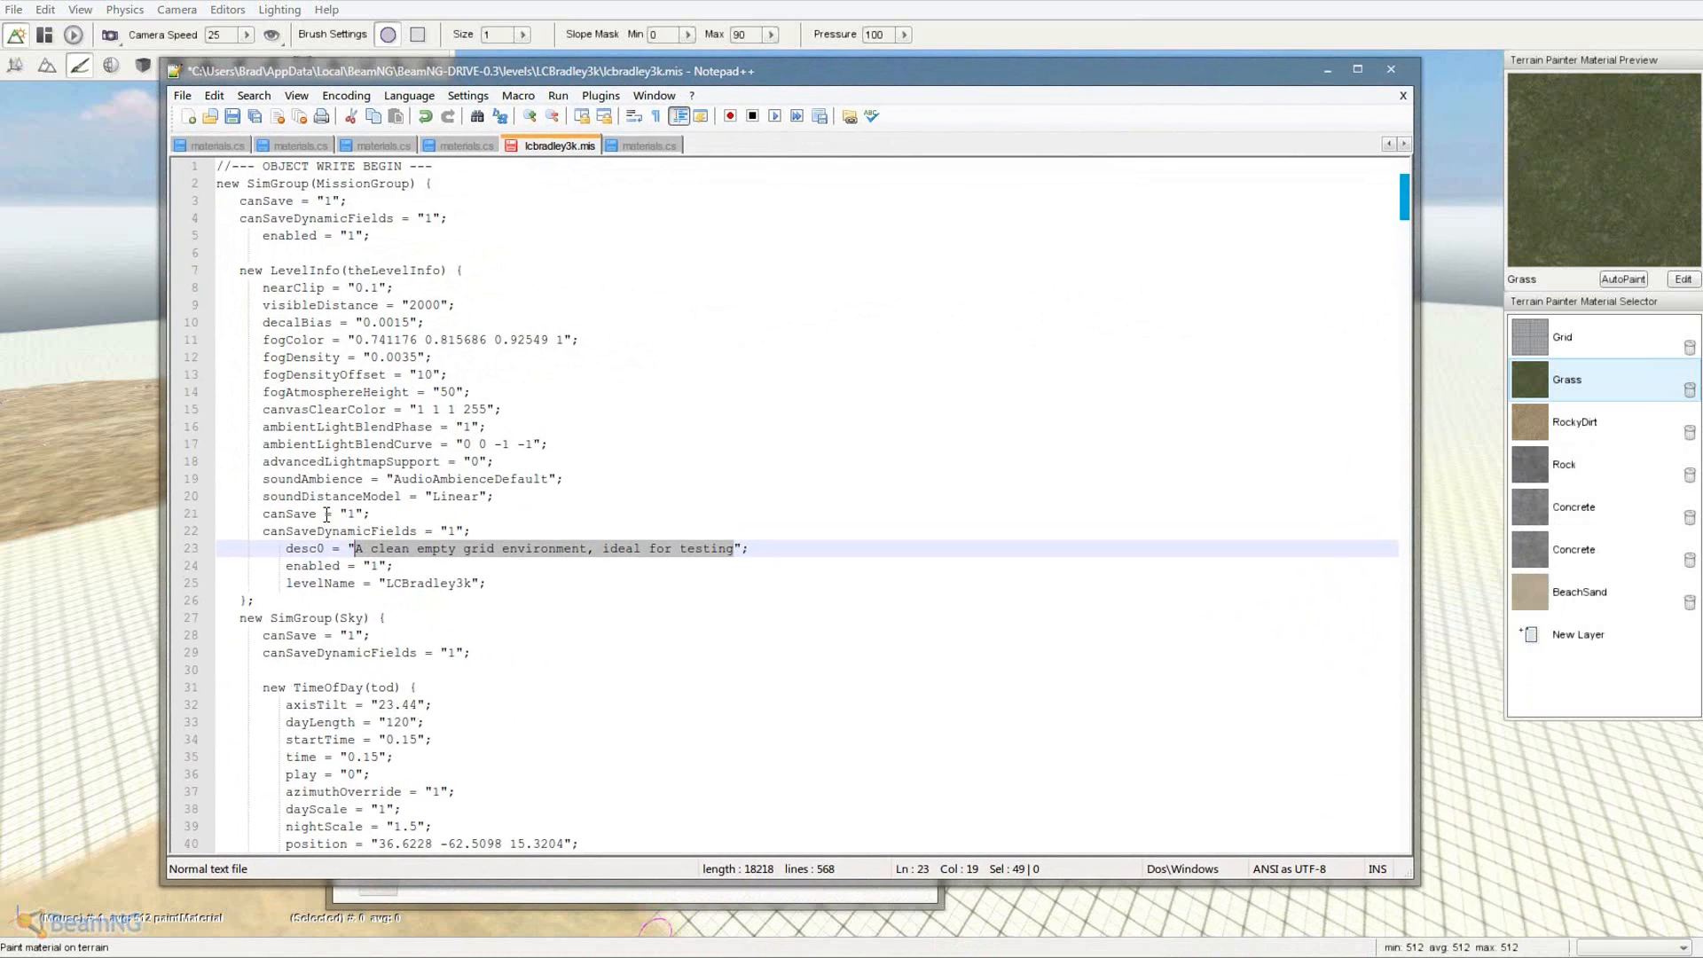
type("Lovely field of enjoyment!")
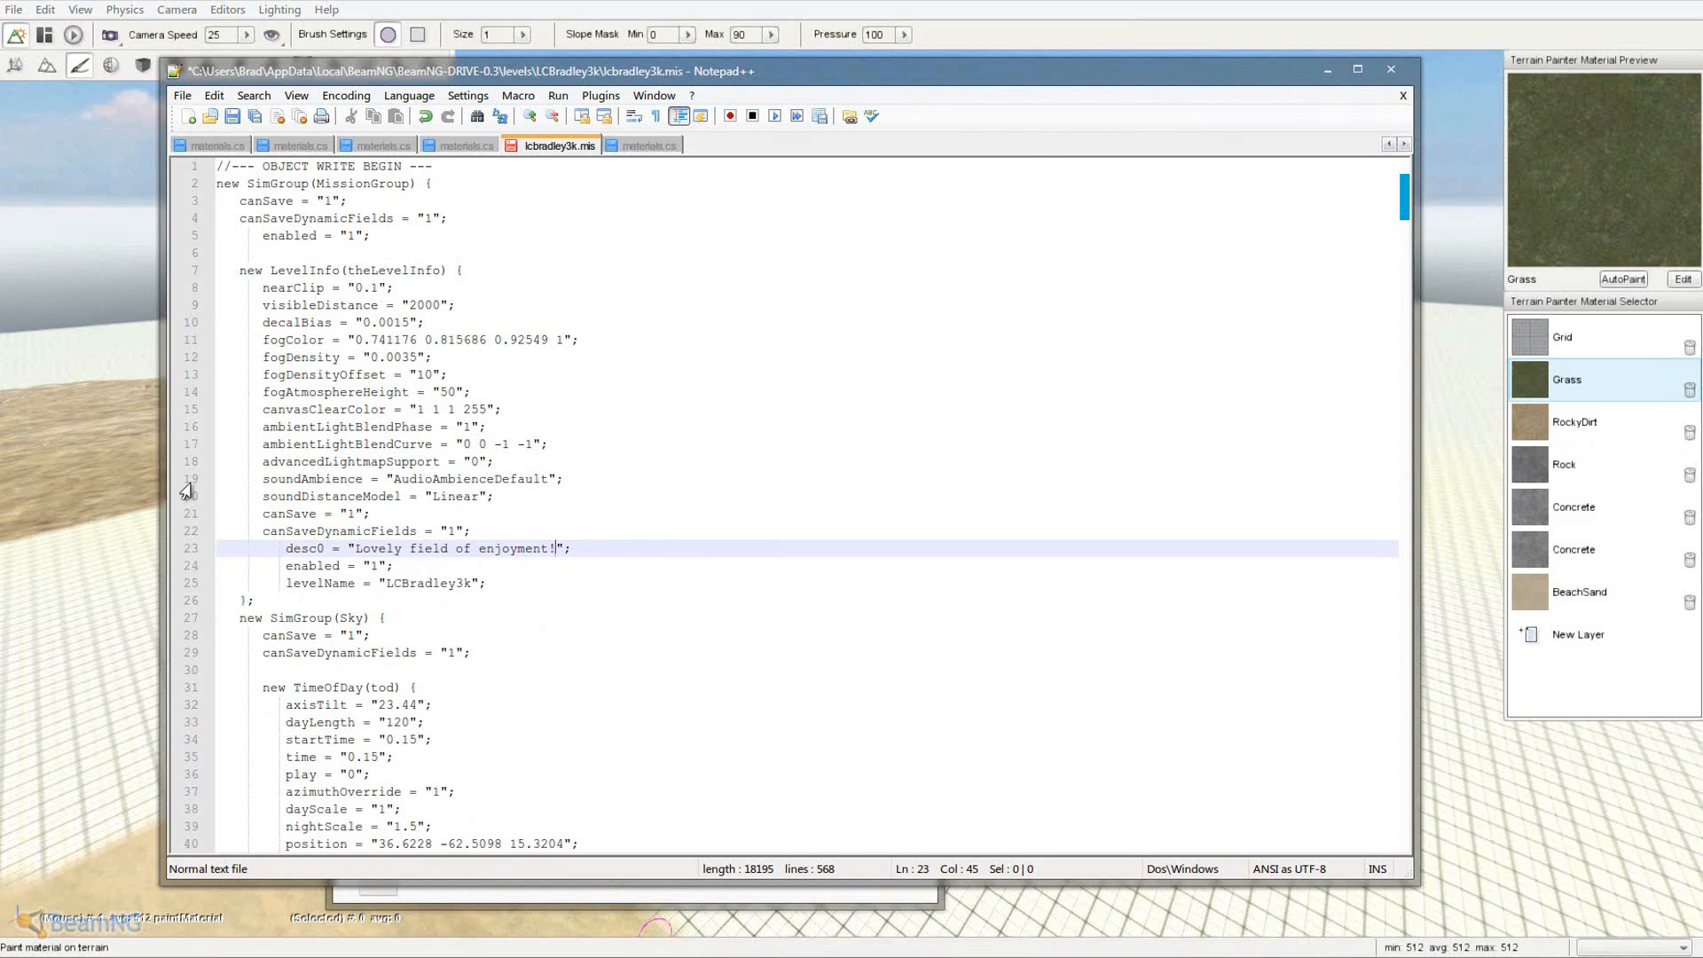
left_click(231, 119)
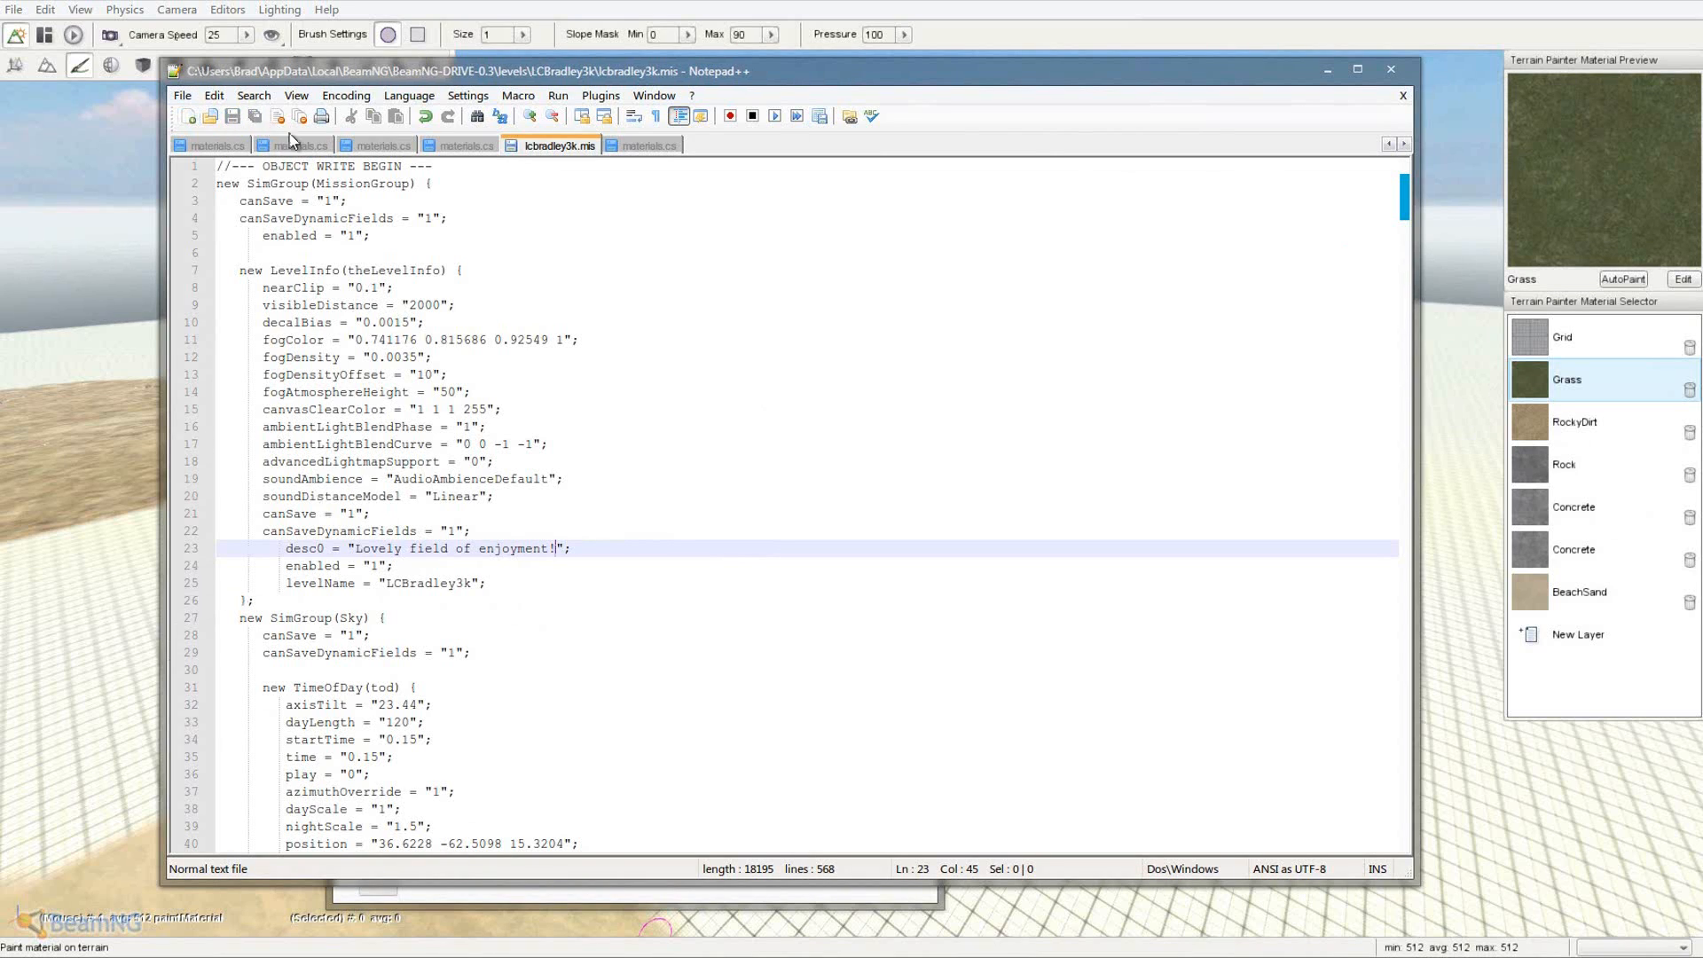
- Move the BeamNGSandbox screenshot JPEG into the LCBradley3k level folder
left_click(1329, 71)
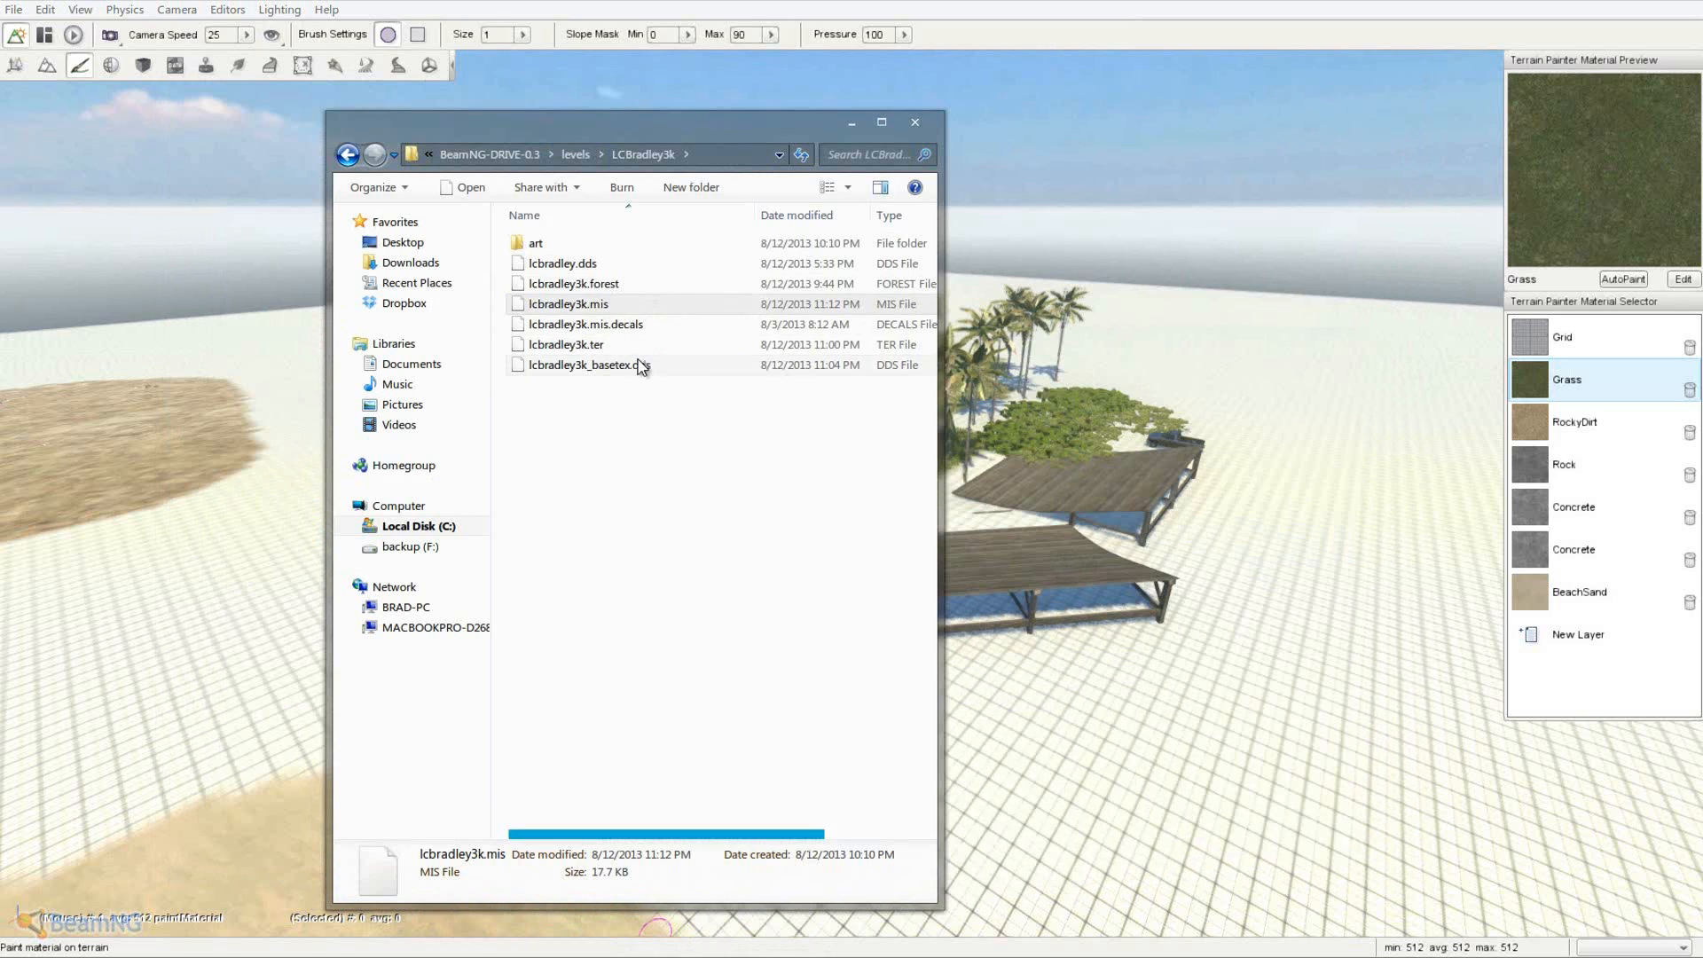
left_click(562, 438)
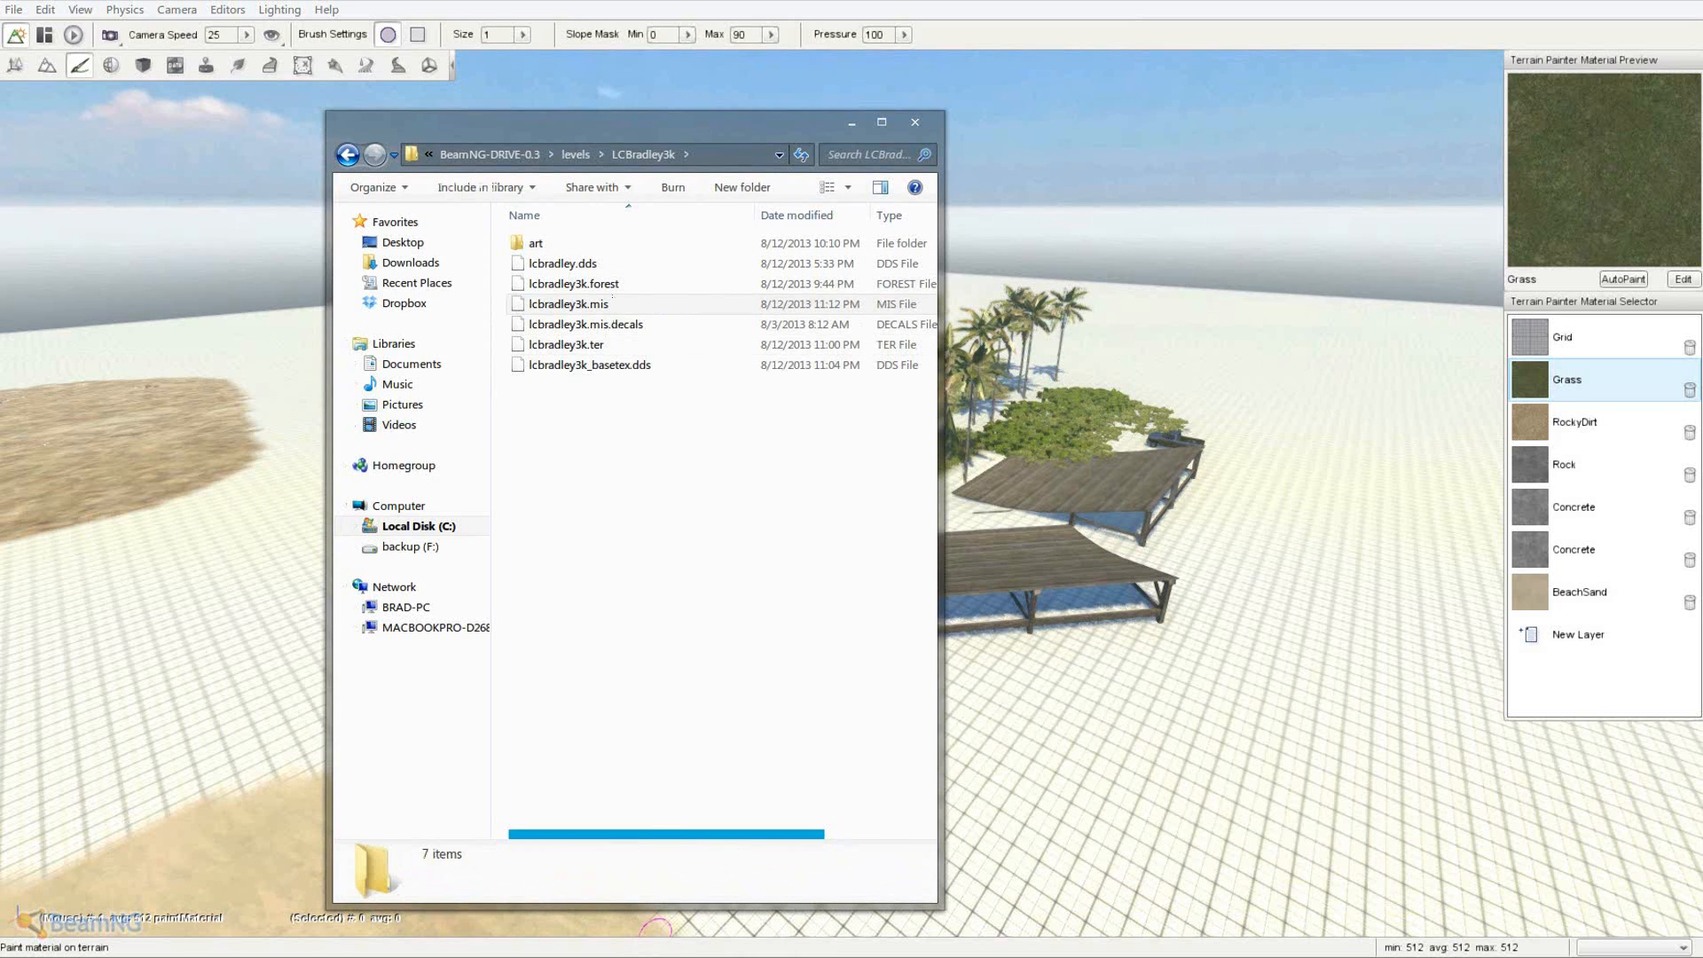
left_click_drag(354, 630, 625, 507)
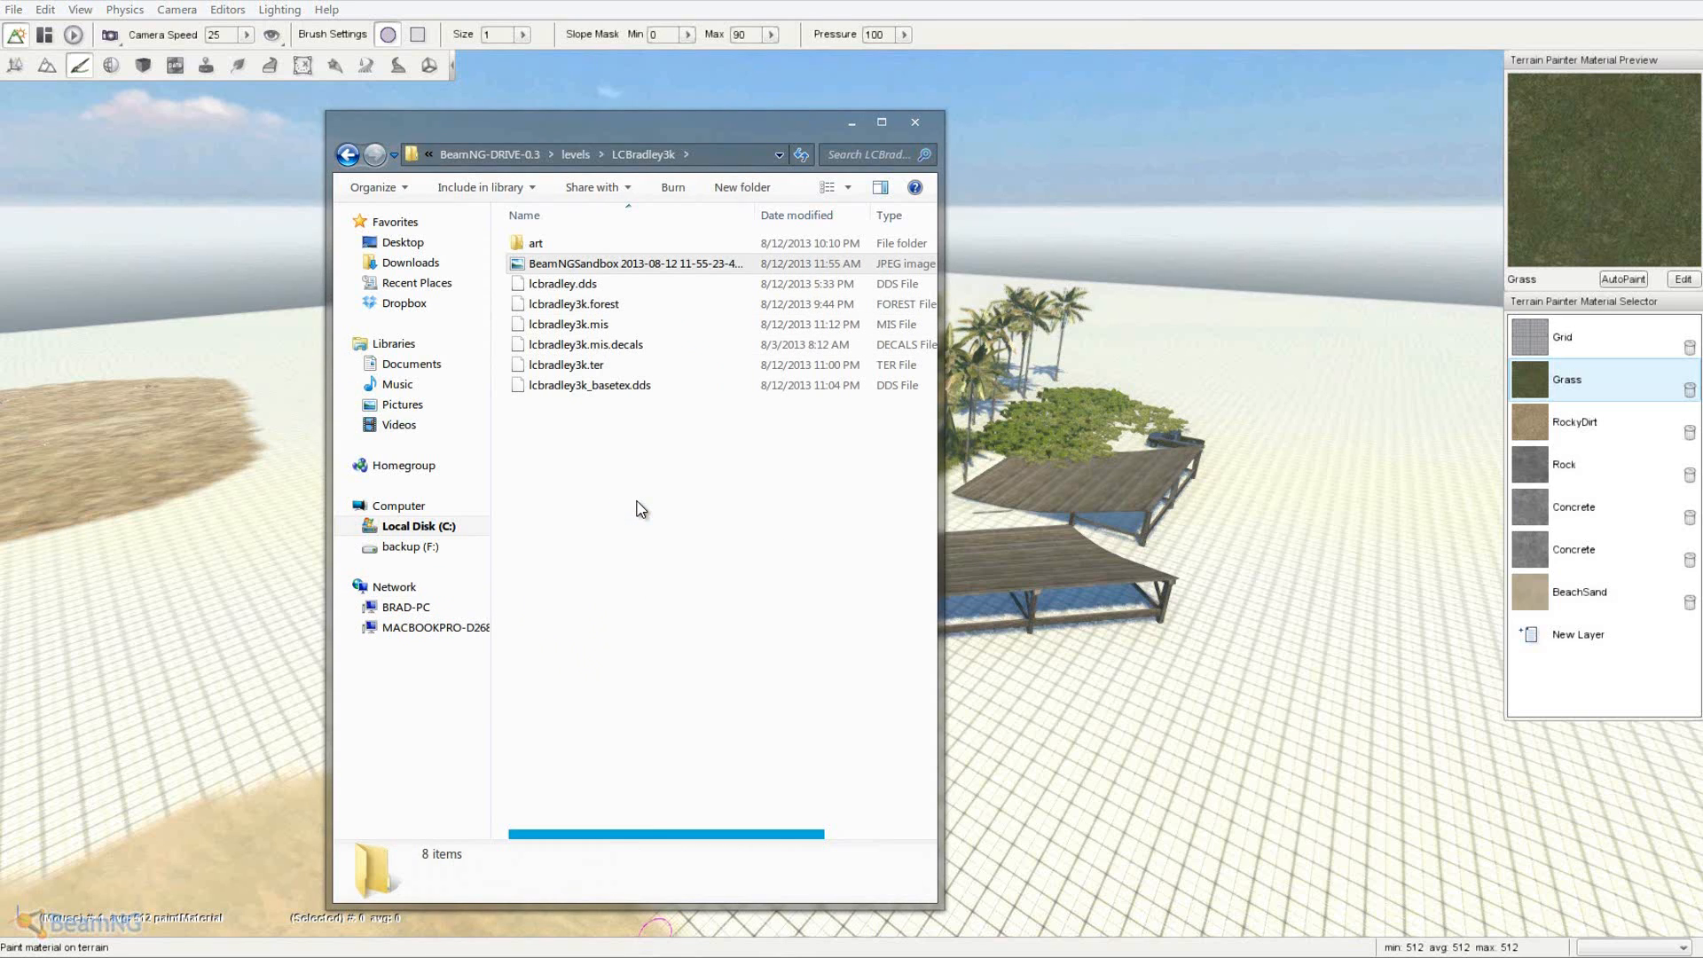
left_click(699, 429)
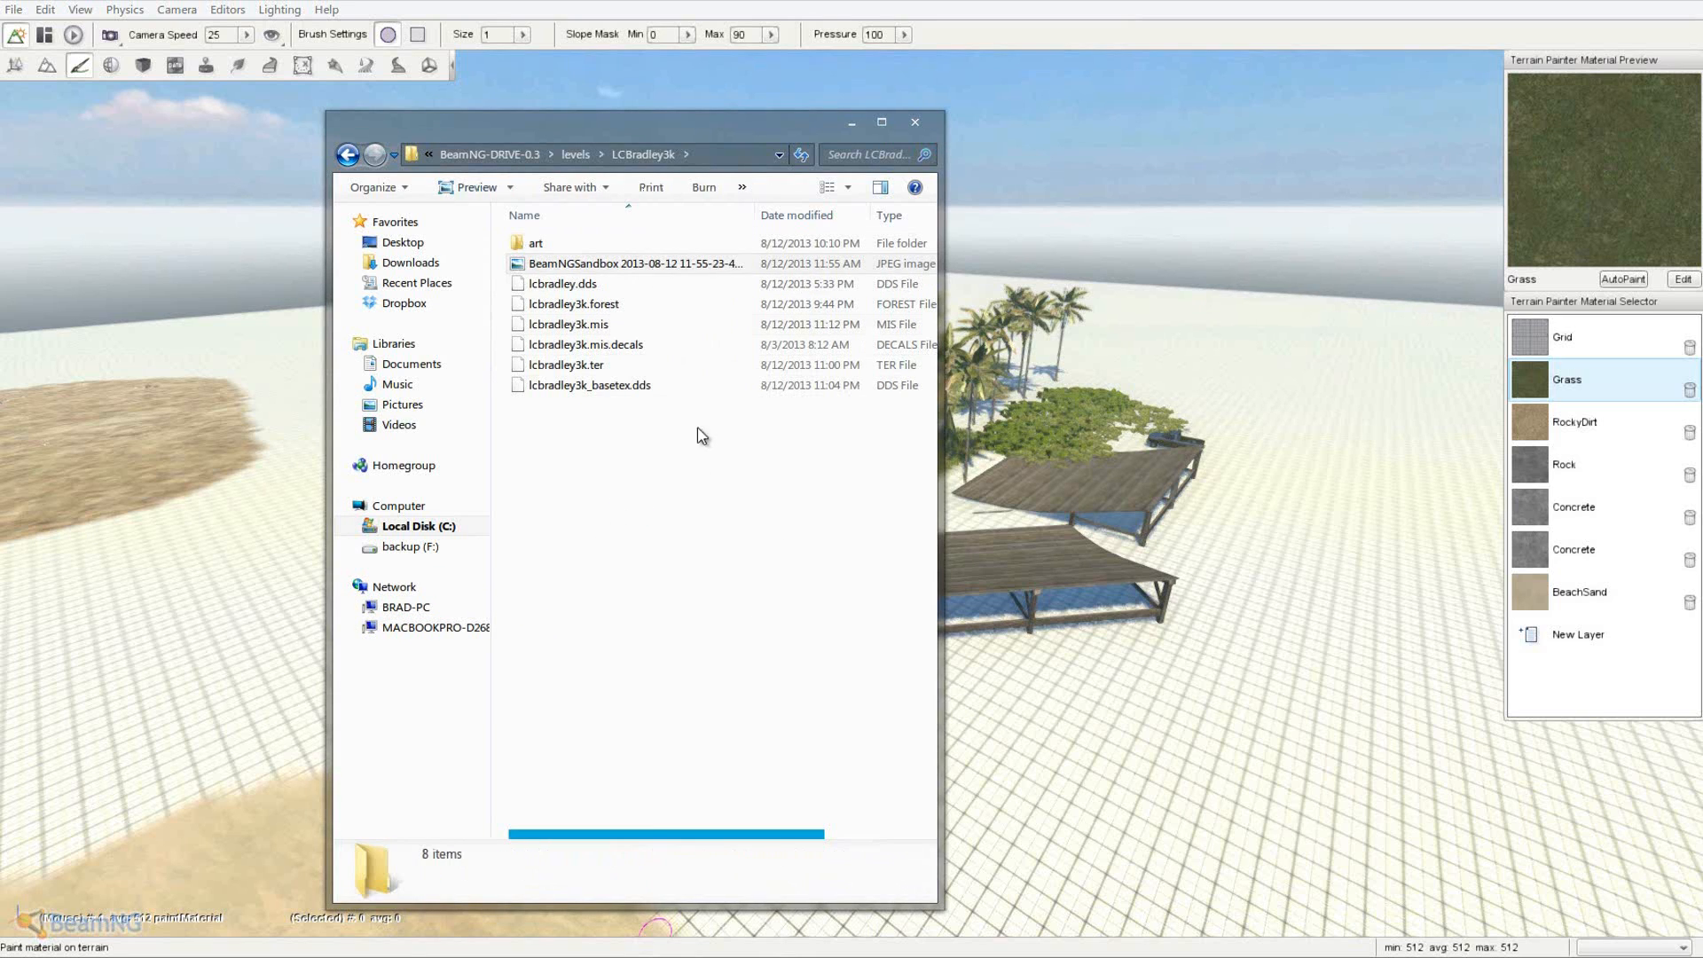
left_click(630, 265)
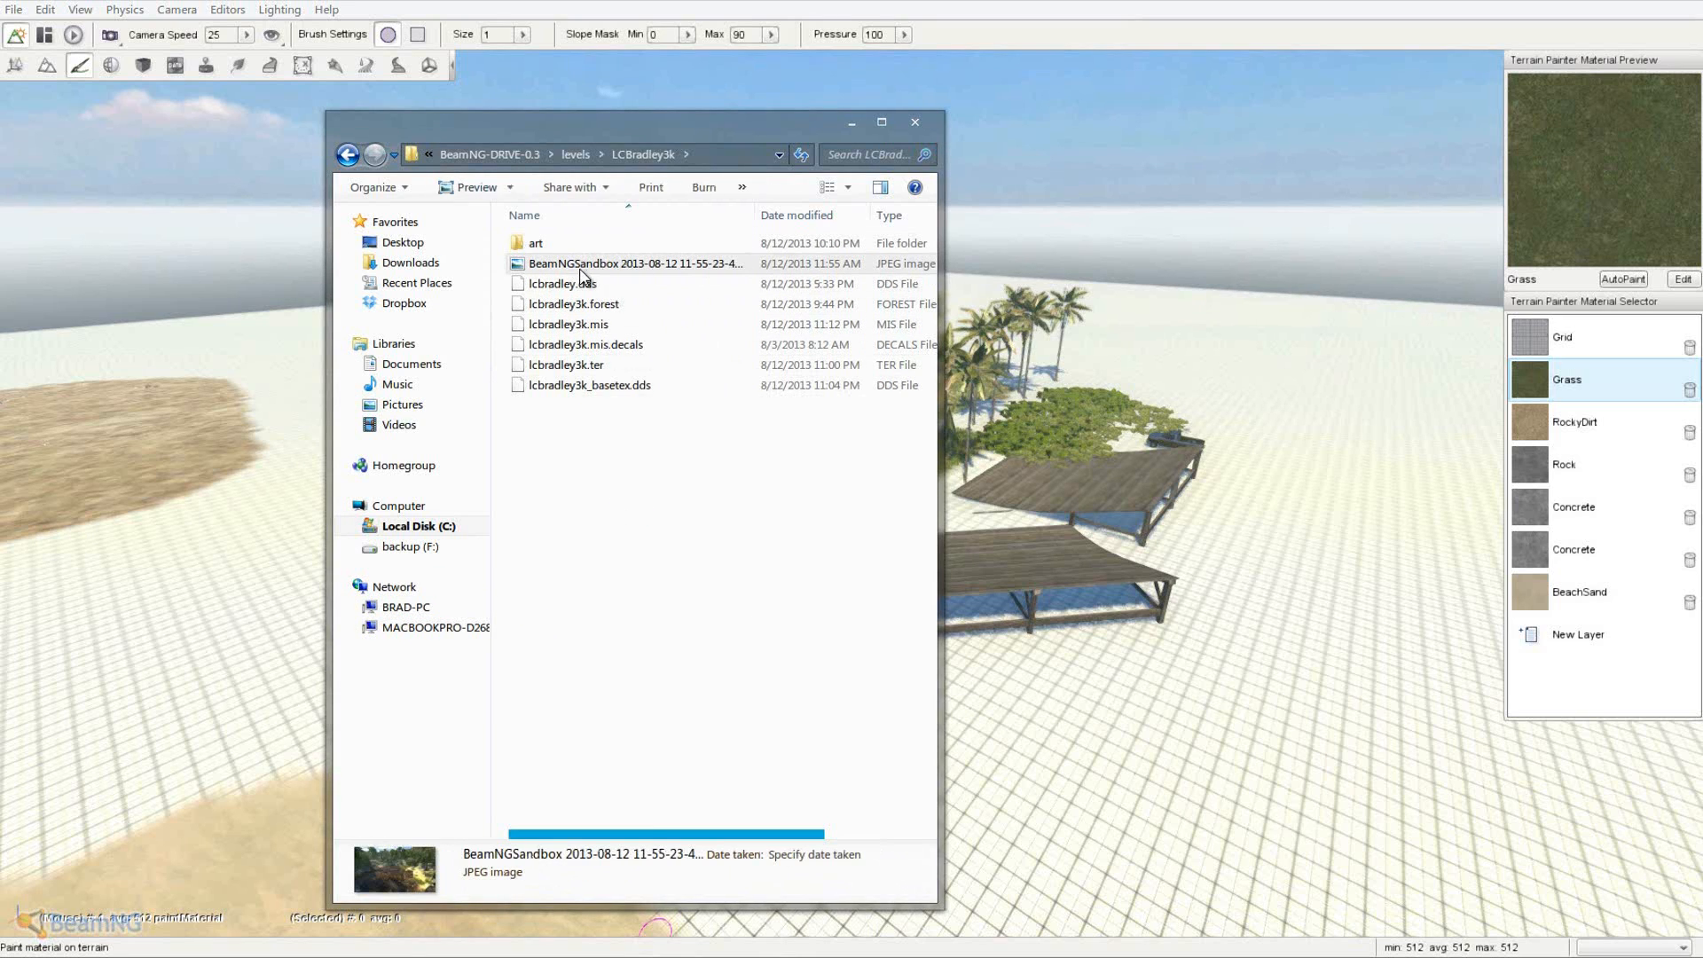
right_click(582, 272)
left_click(647, 787)
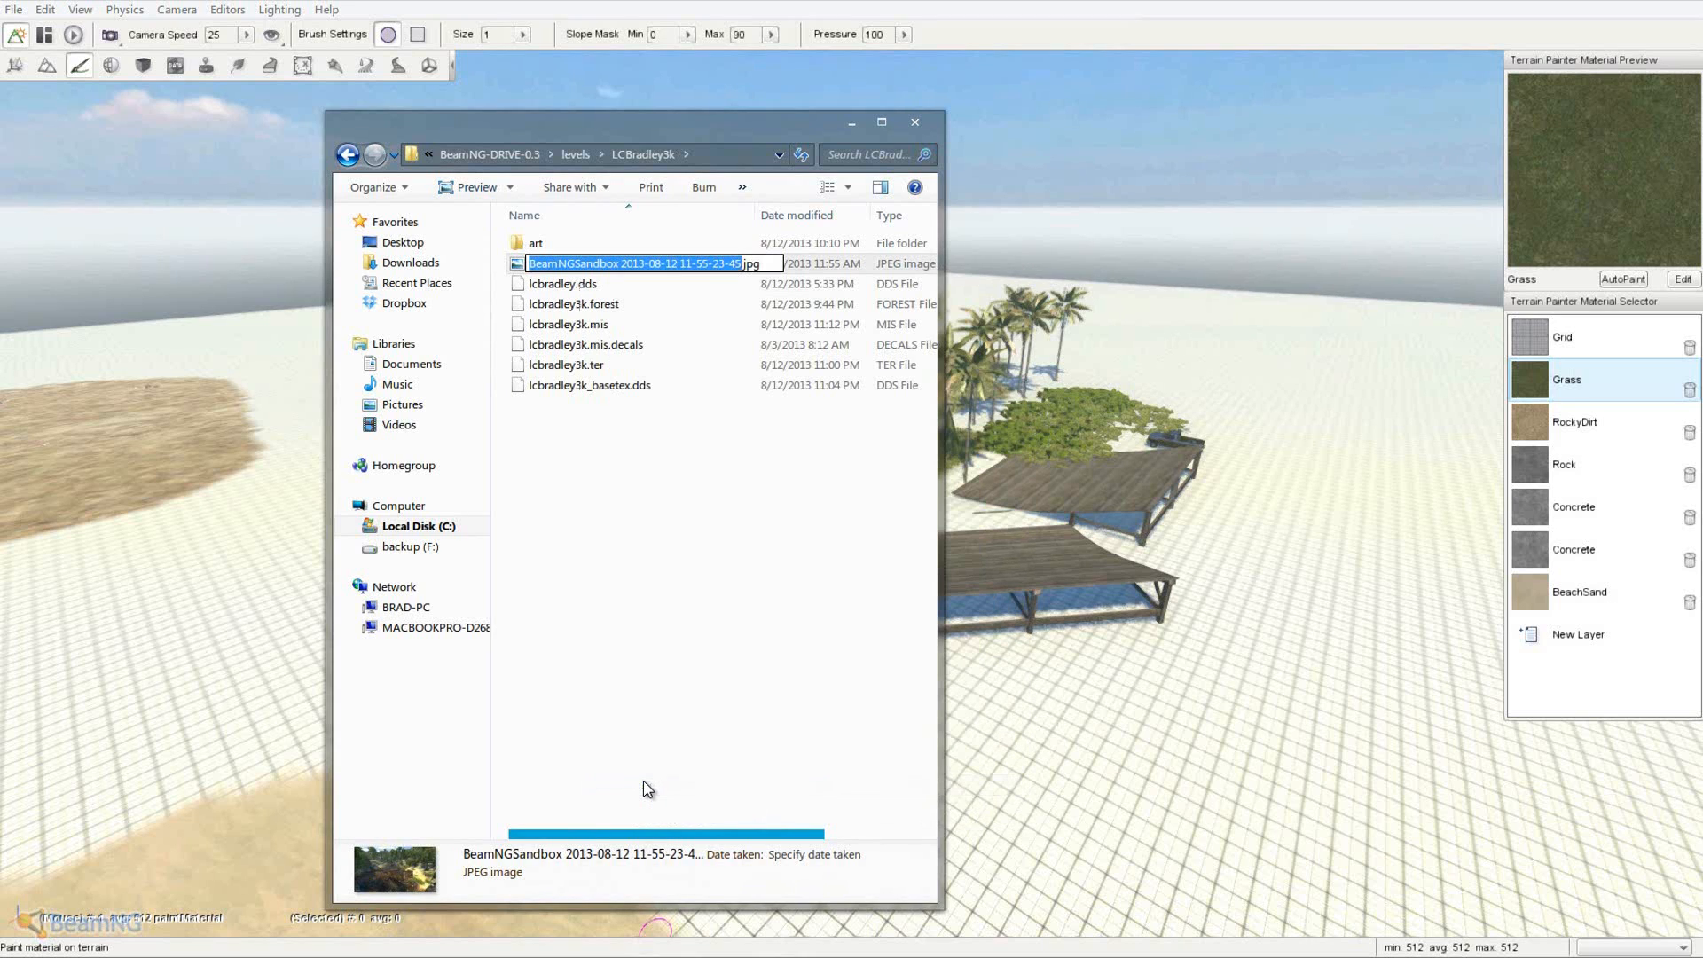
type("lcbradley3k")
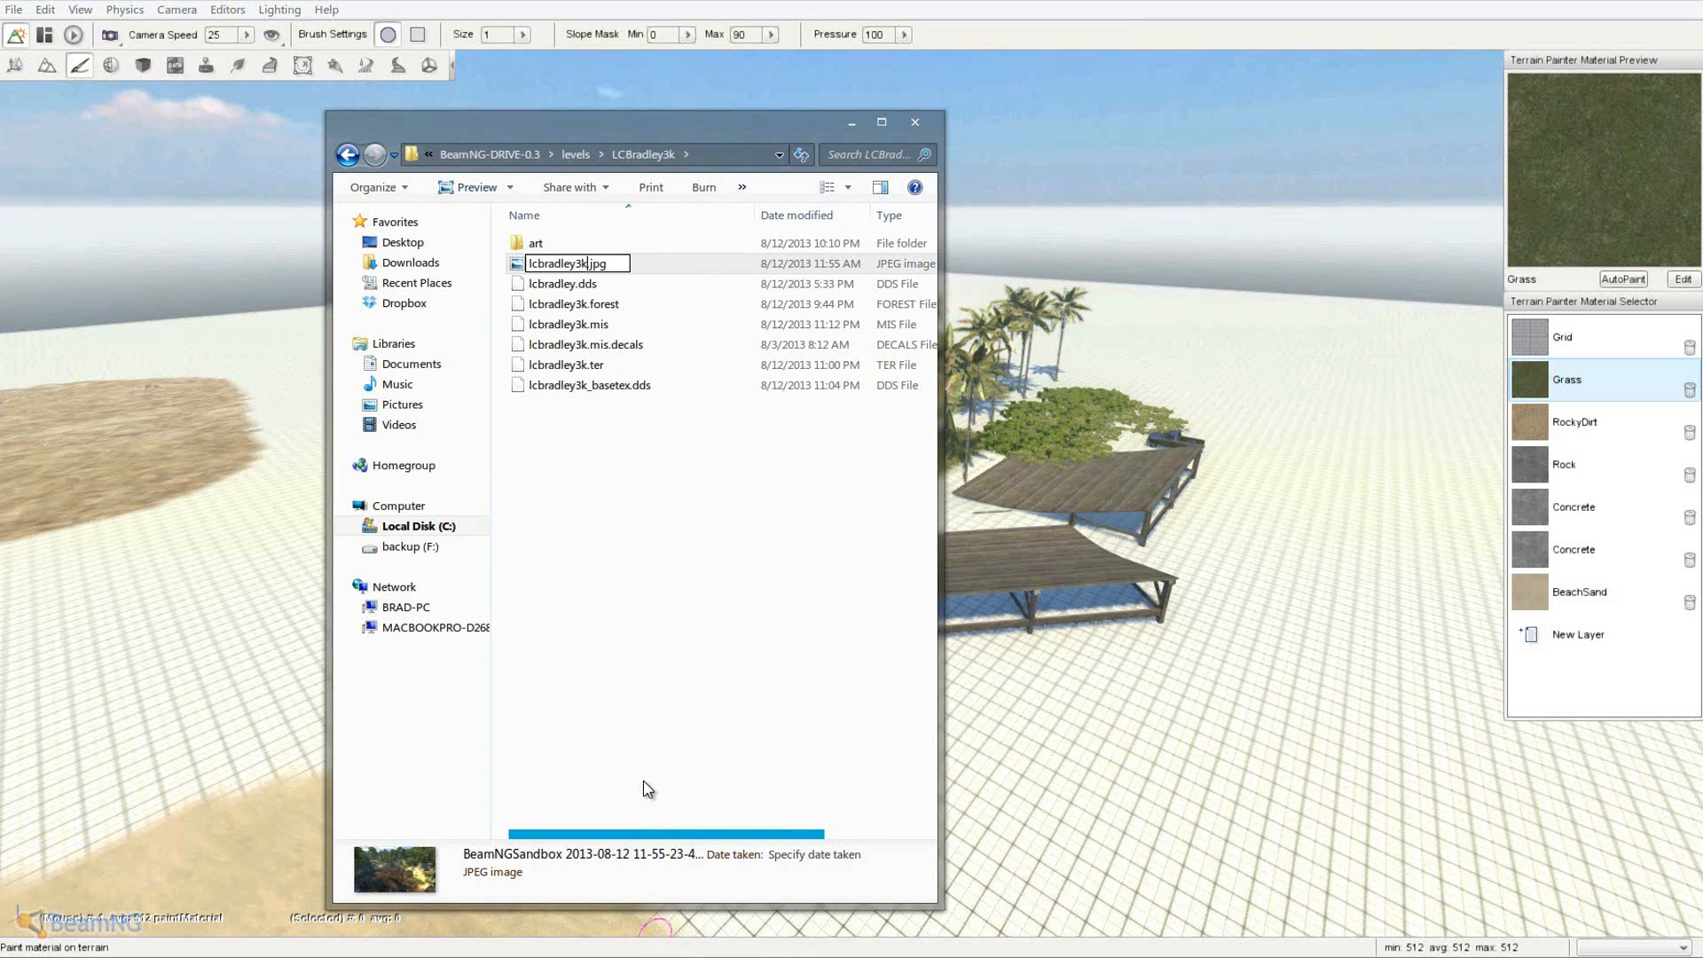
type("_preview")
key("Return")
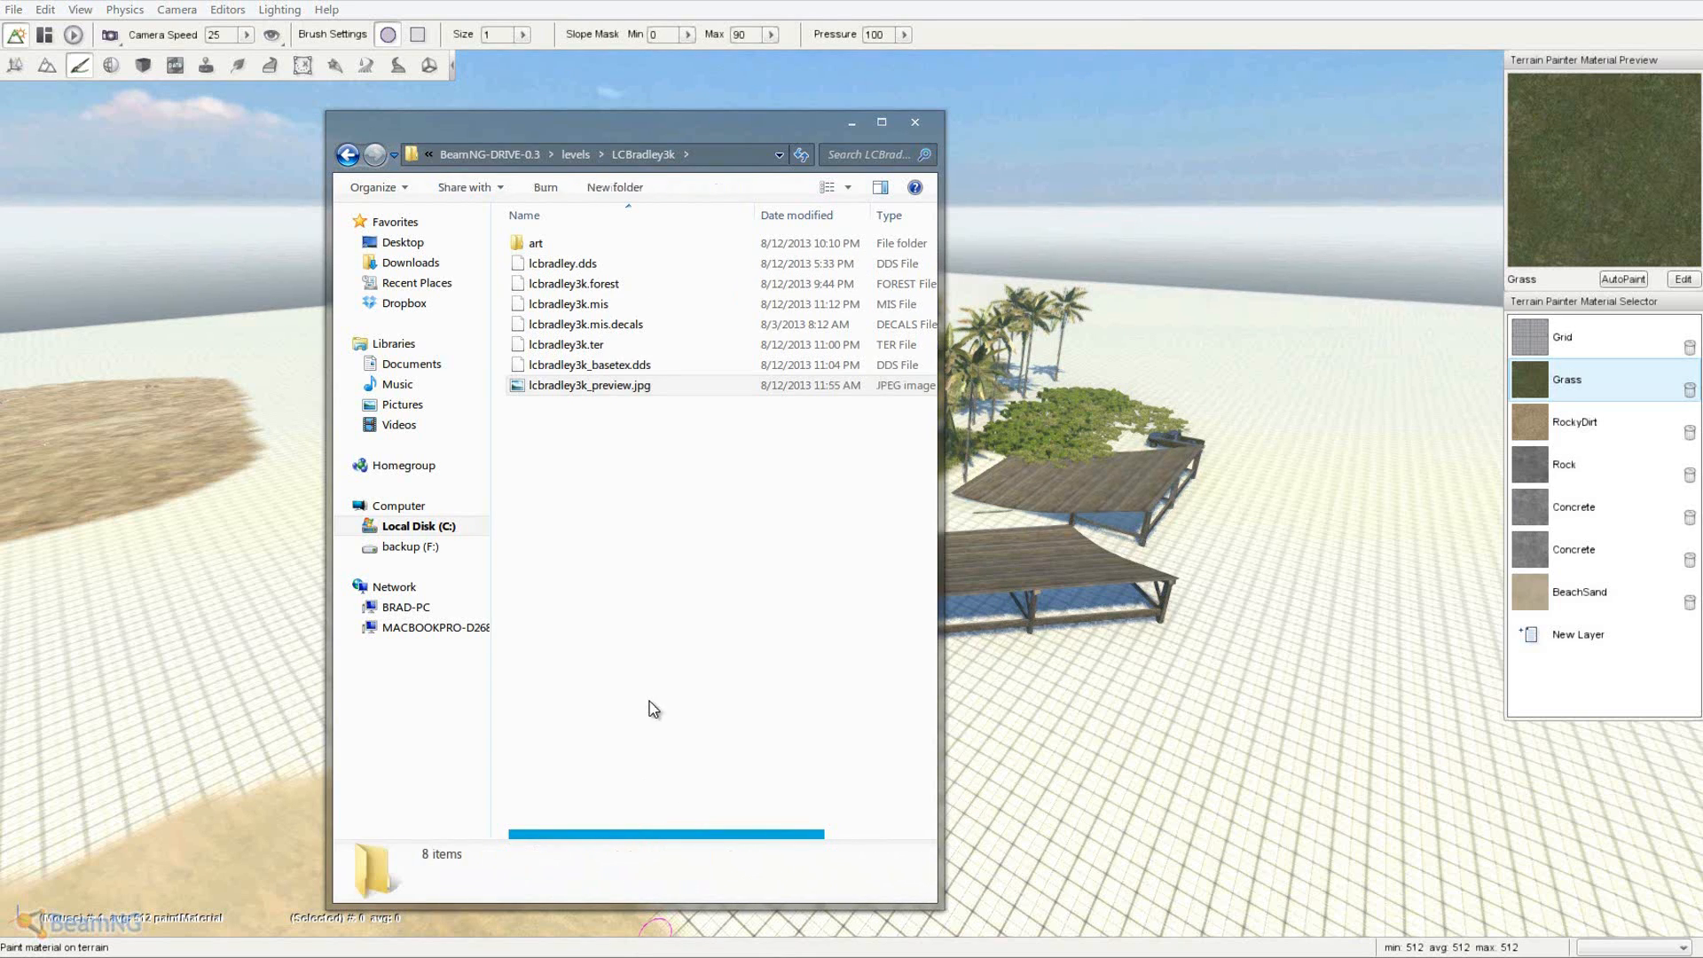
- Exit the level from the World Editor's file menu
left_click(848, 122)
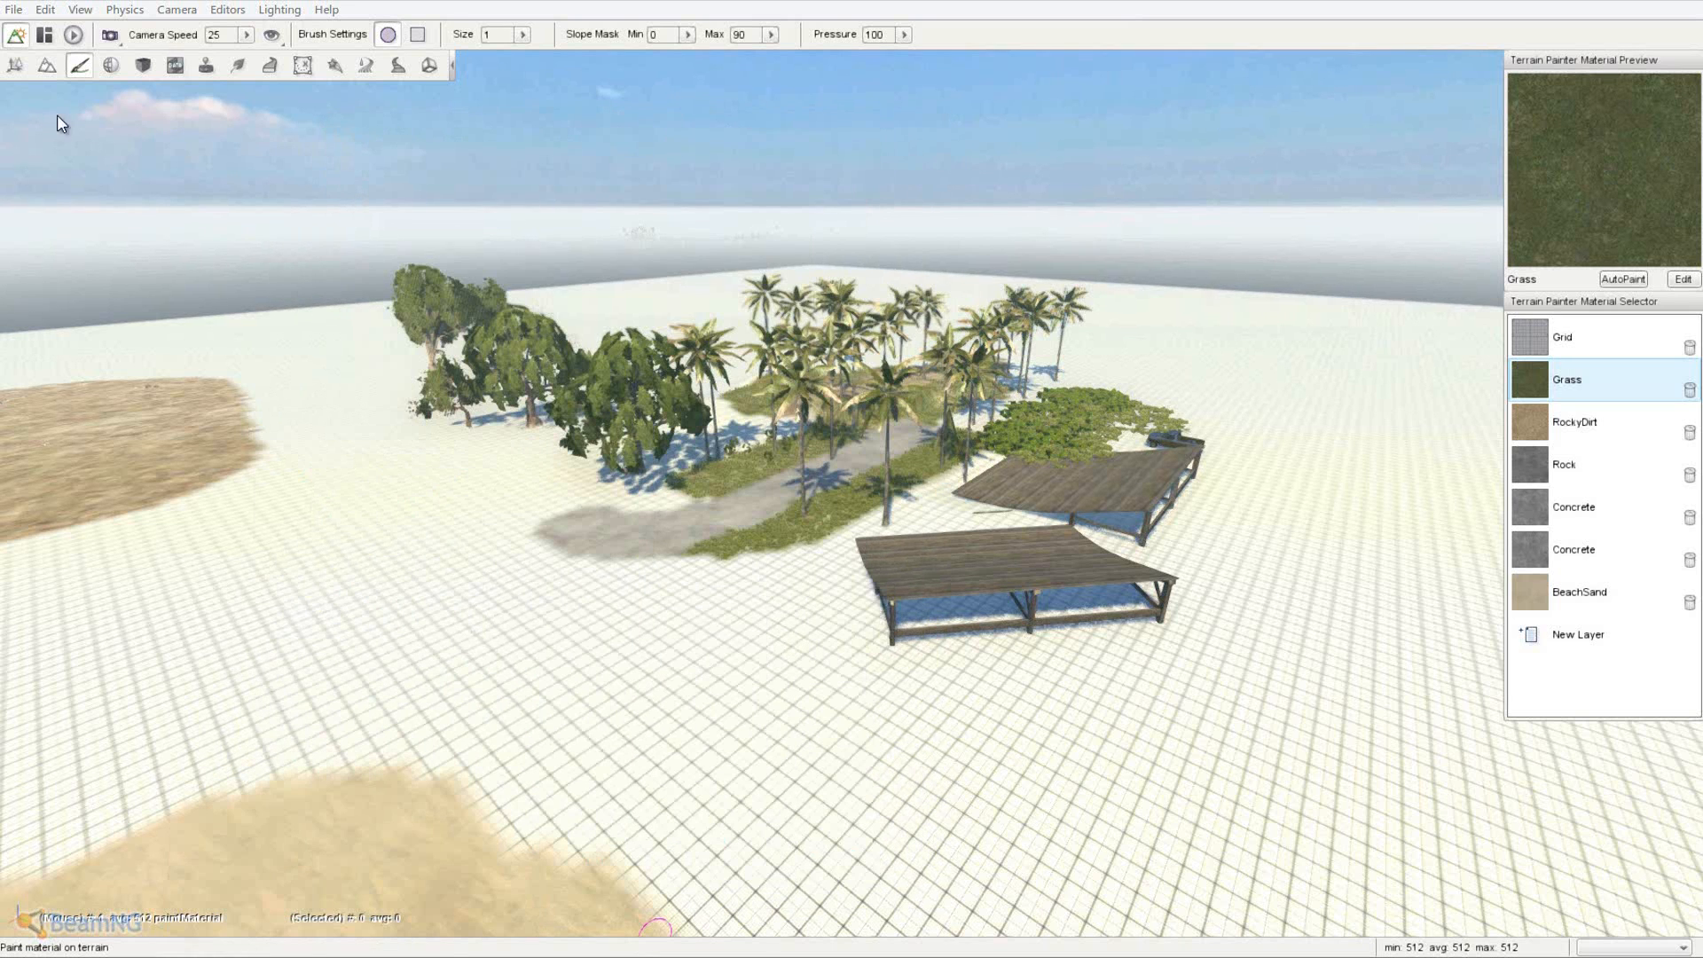
left_click(15, 9)
left_click(14, 9)
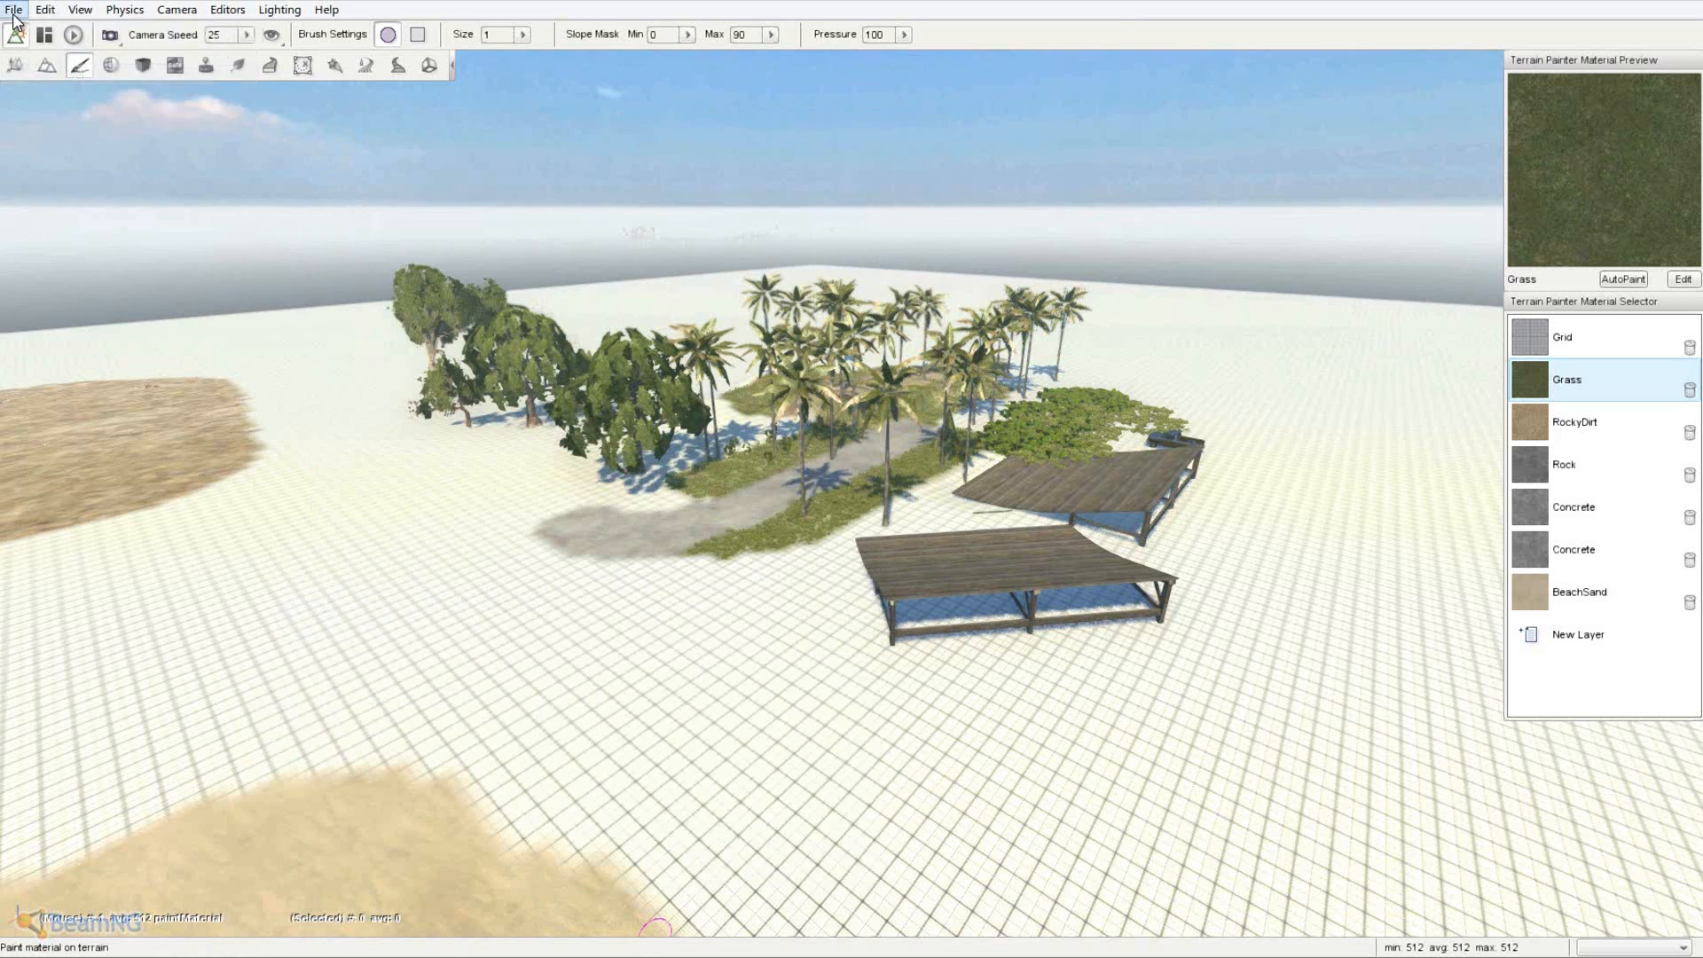
left_click(14, 10)
left_click(84, 315)
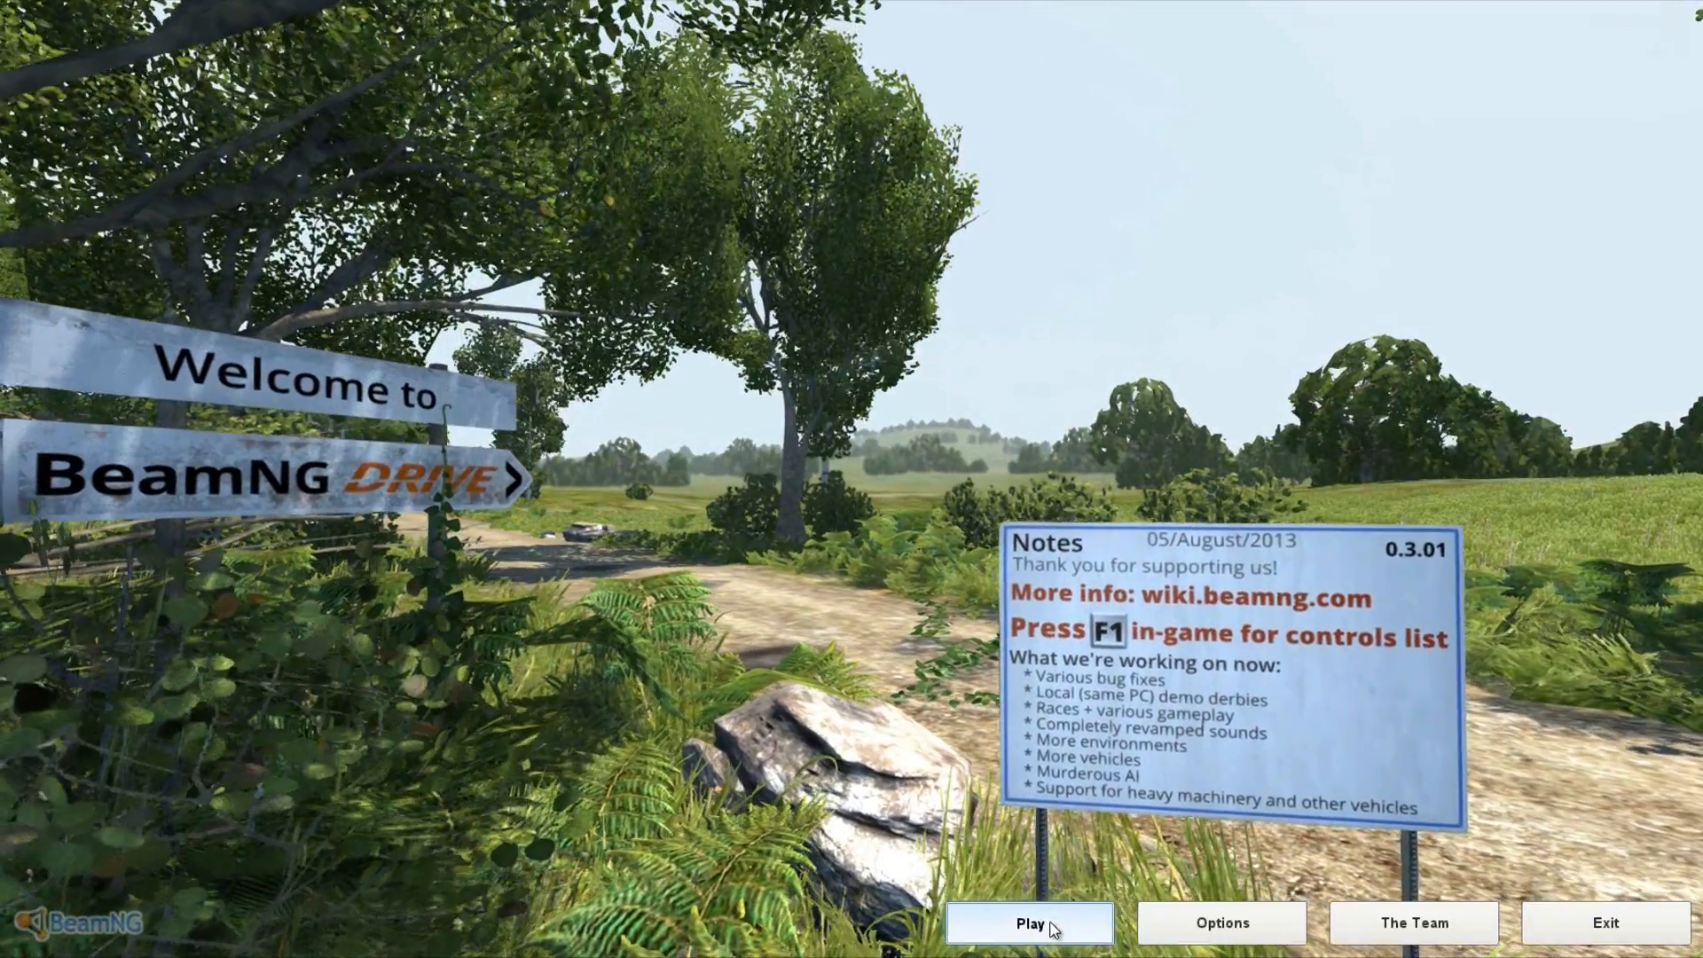
- Choose LCBradley3k from the Play level list and load it with Go!
left_click(1050, 924)
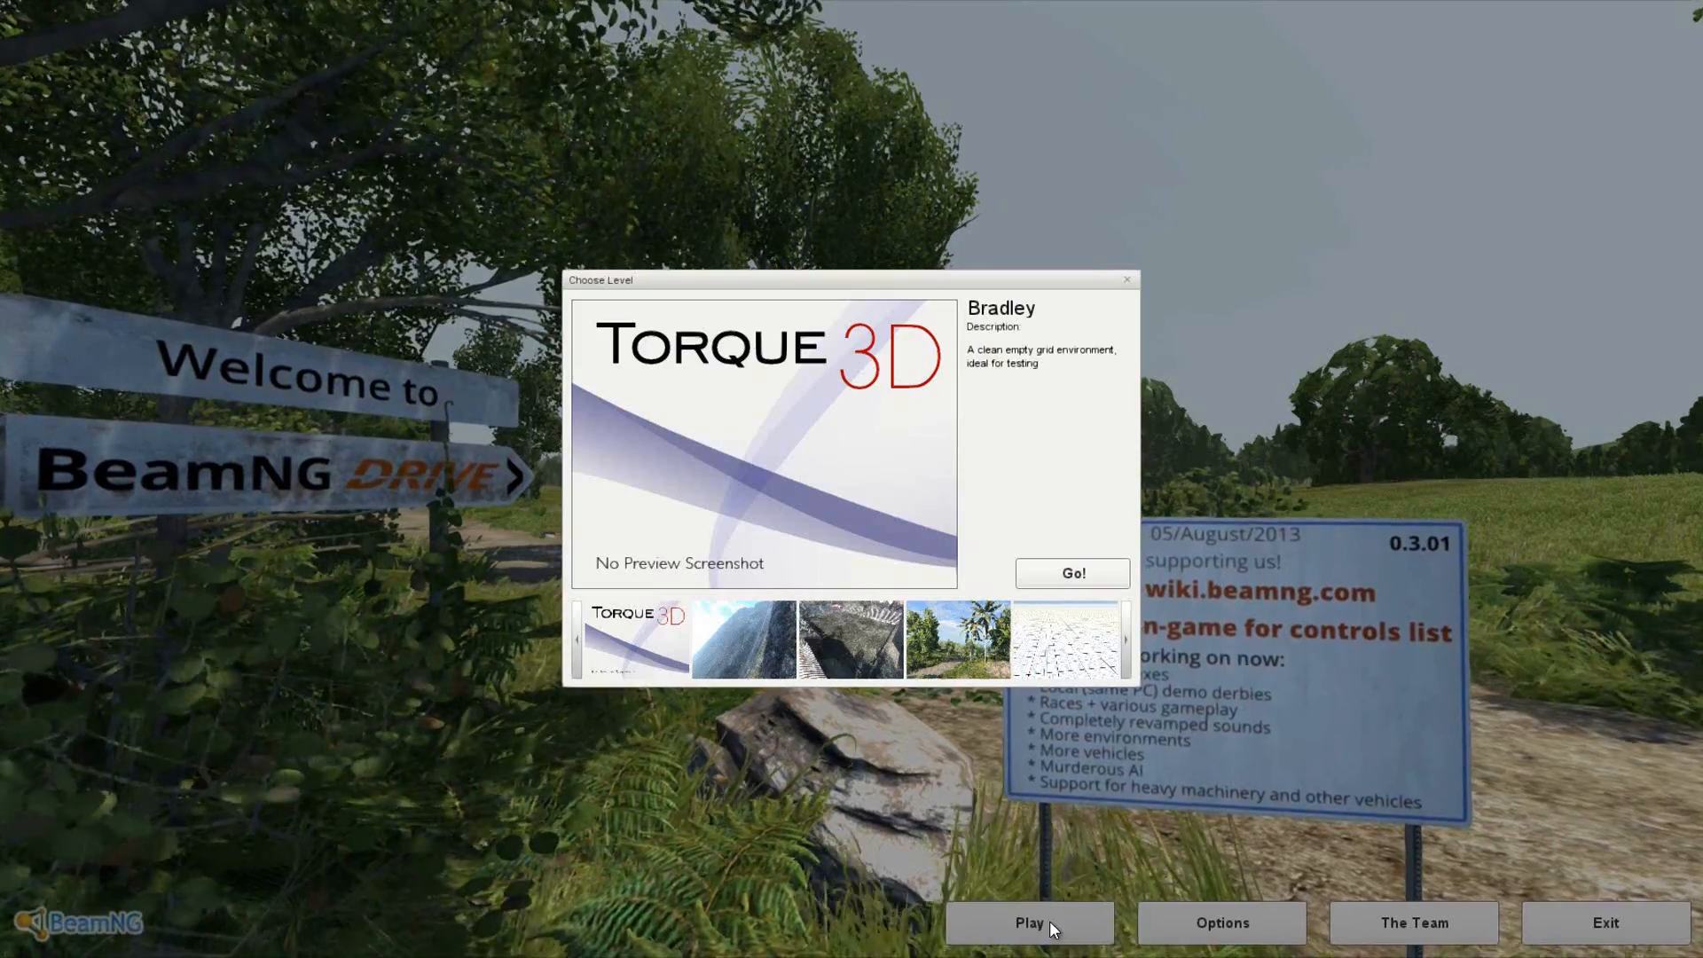
left_click(1131, 646)
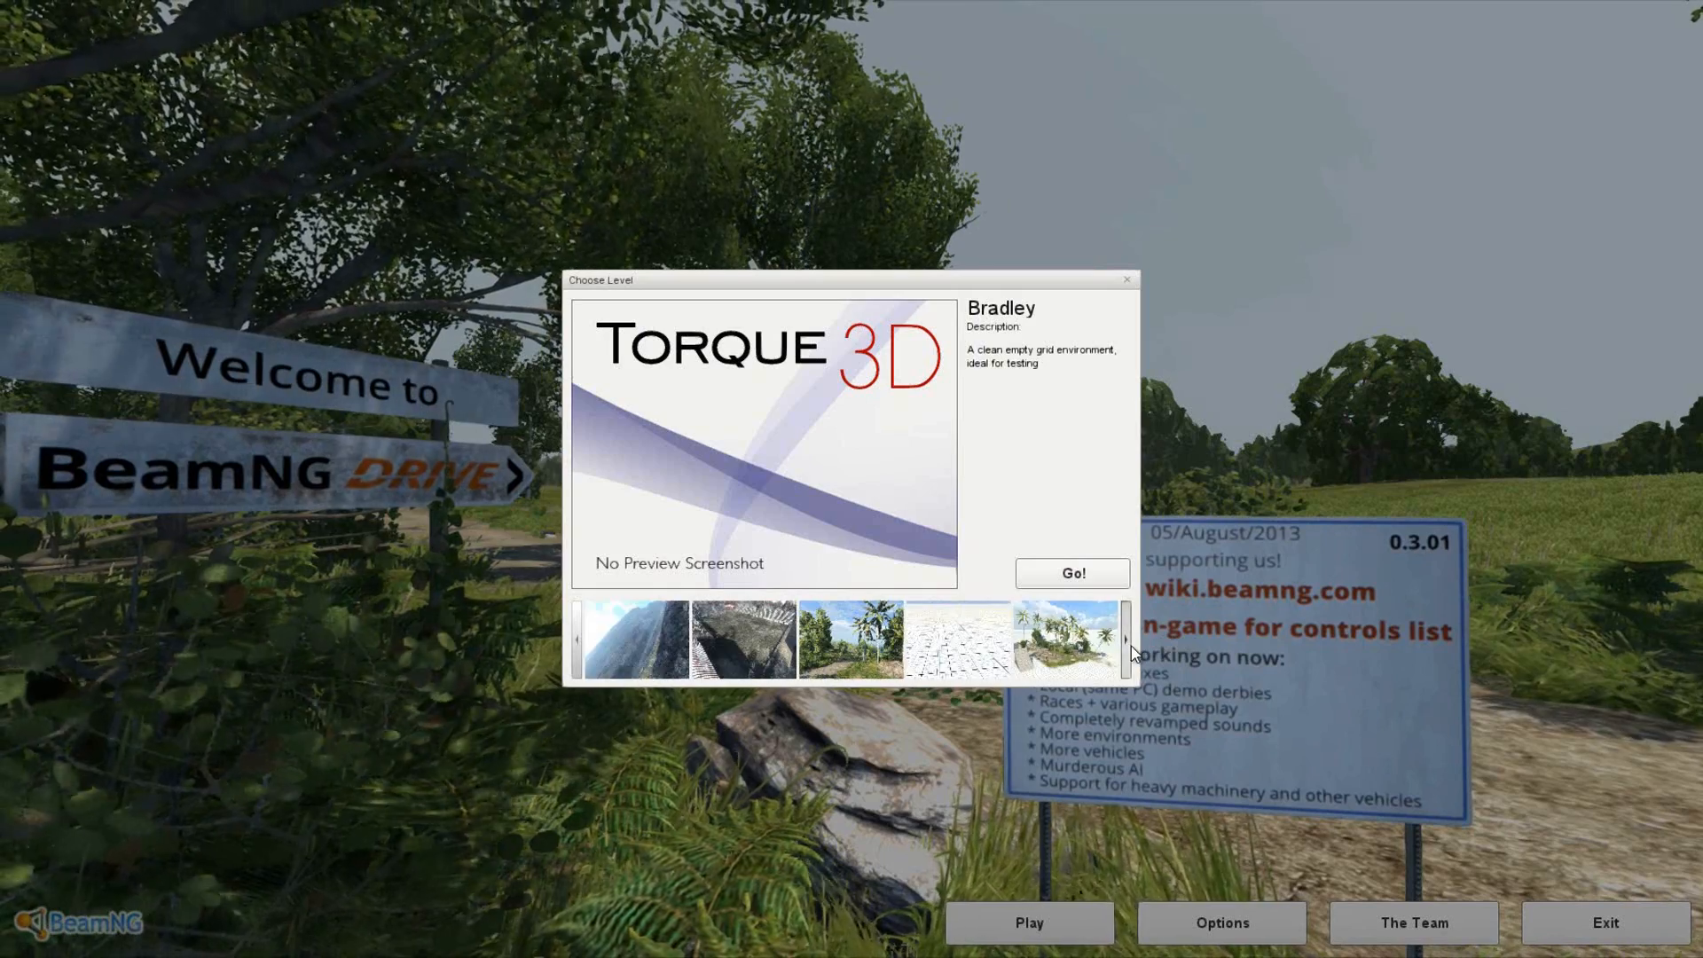
left_click(1131, 646)
left_click(1131, 645)
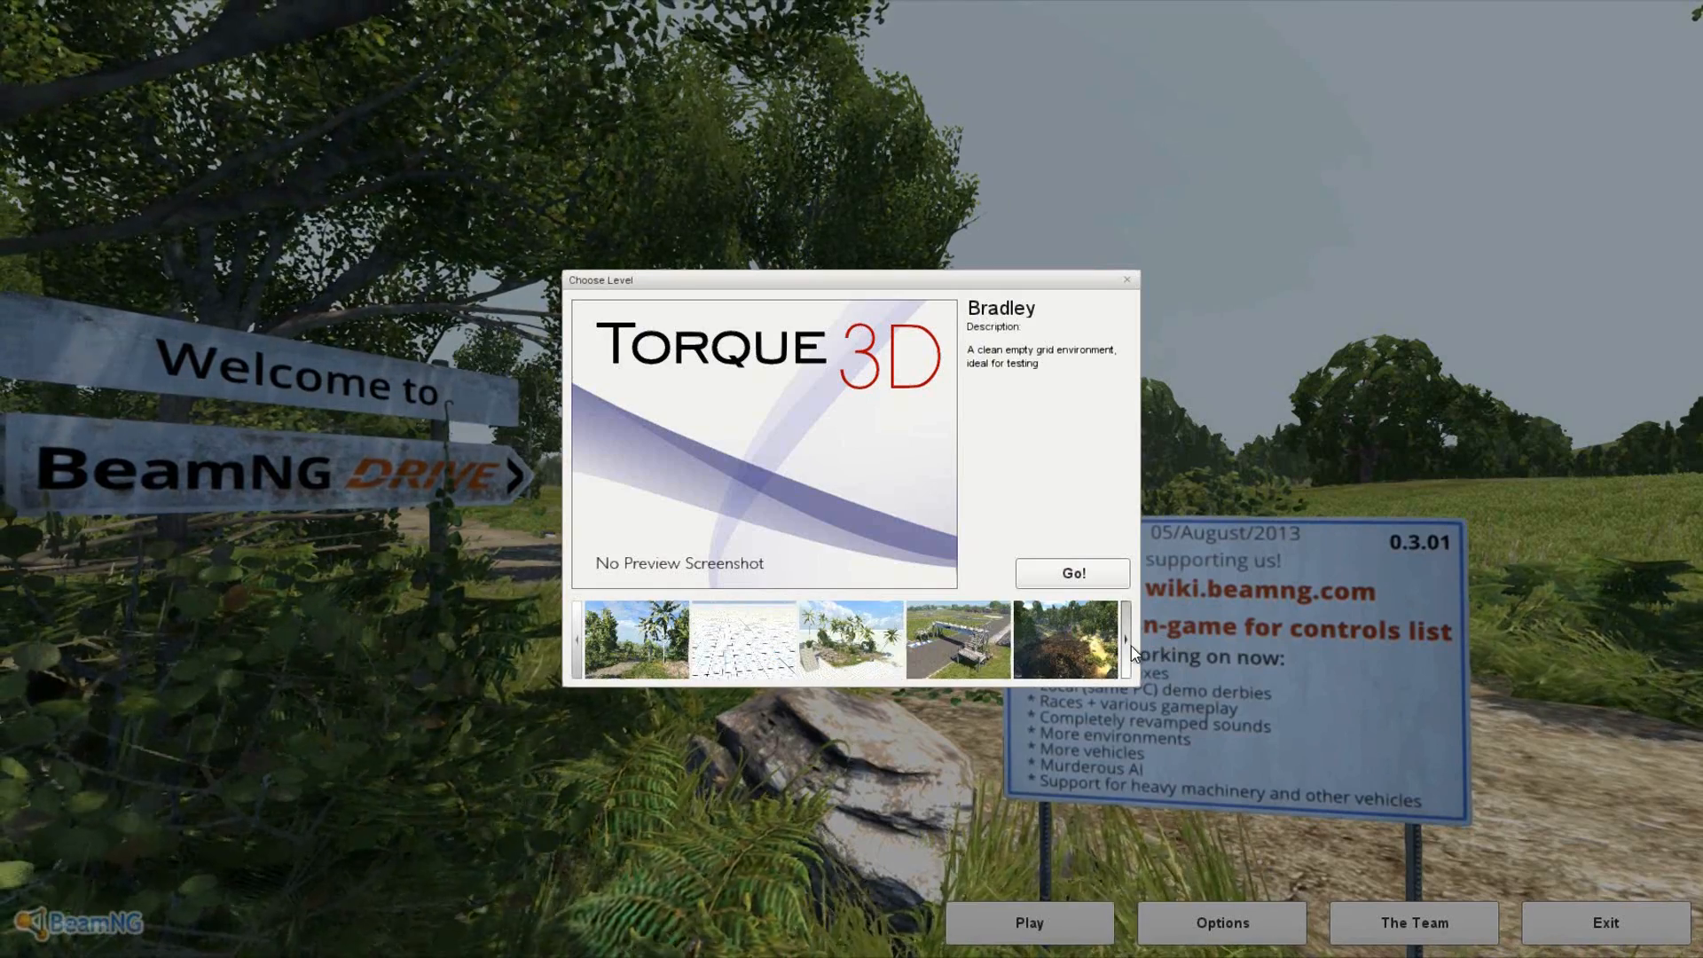
left_click(1131, 646)
left_click(1001, 663)
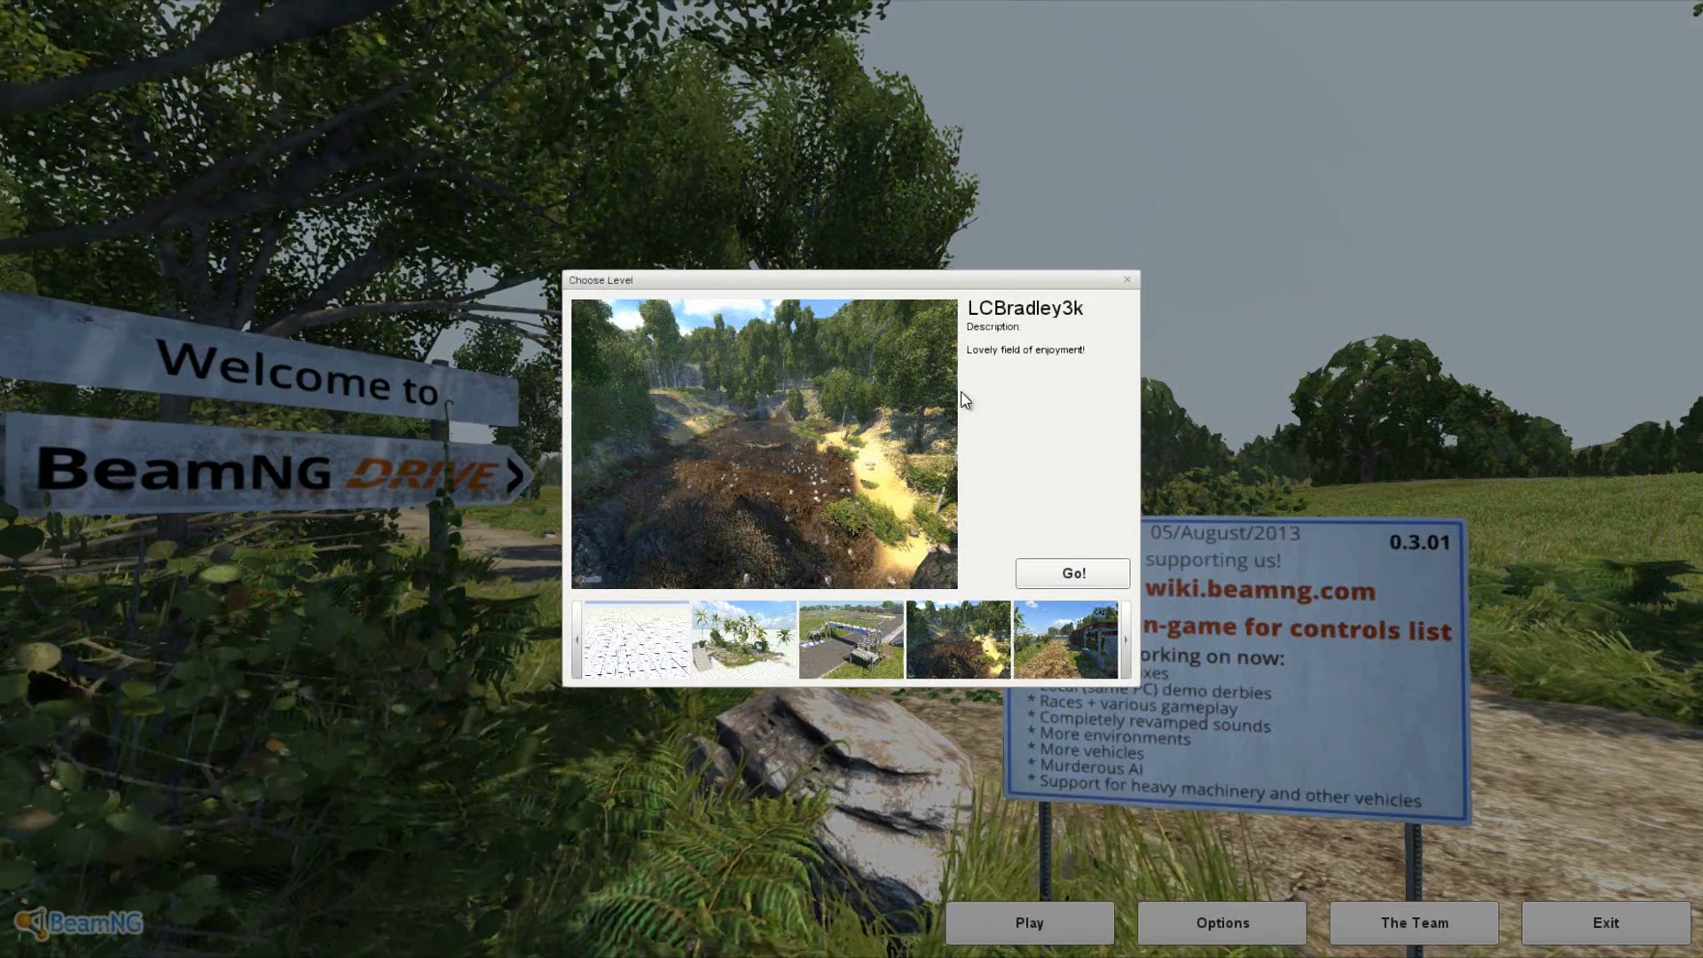
left_click(1087, 568)
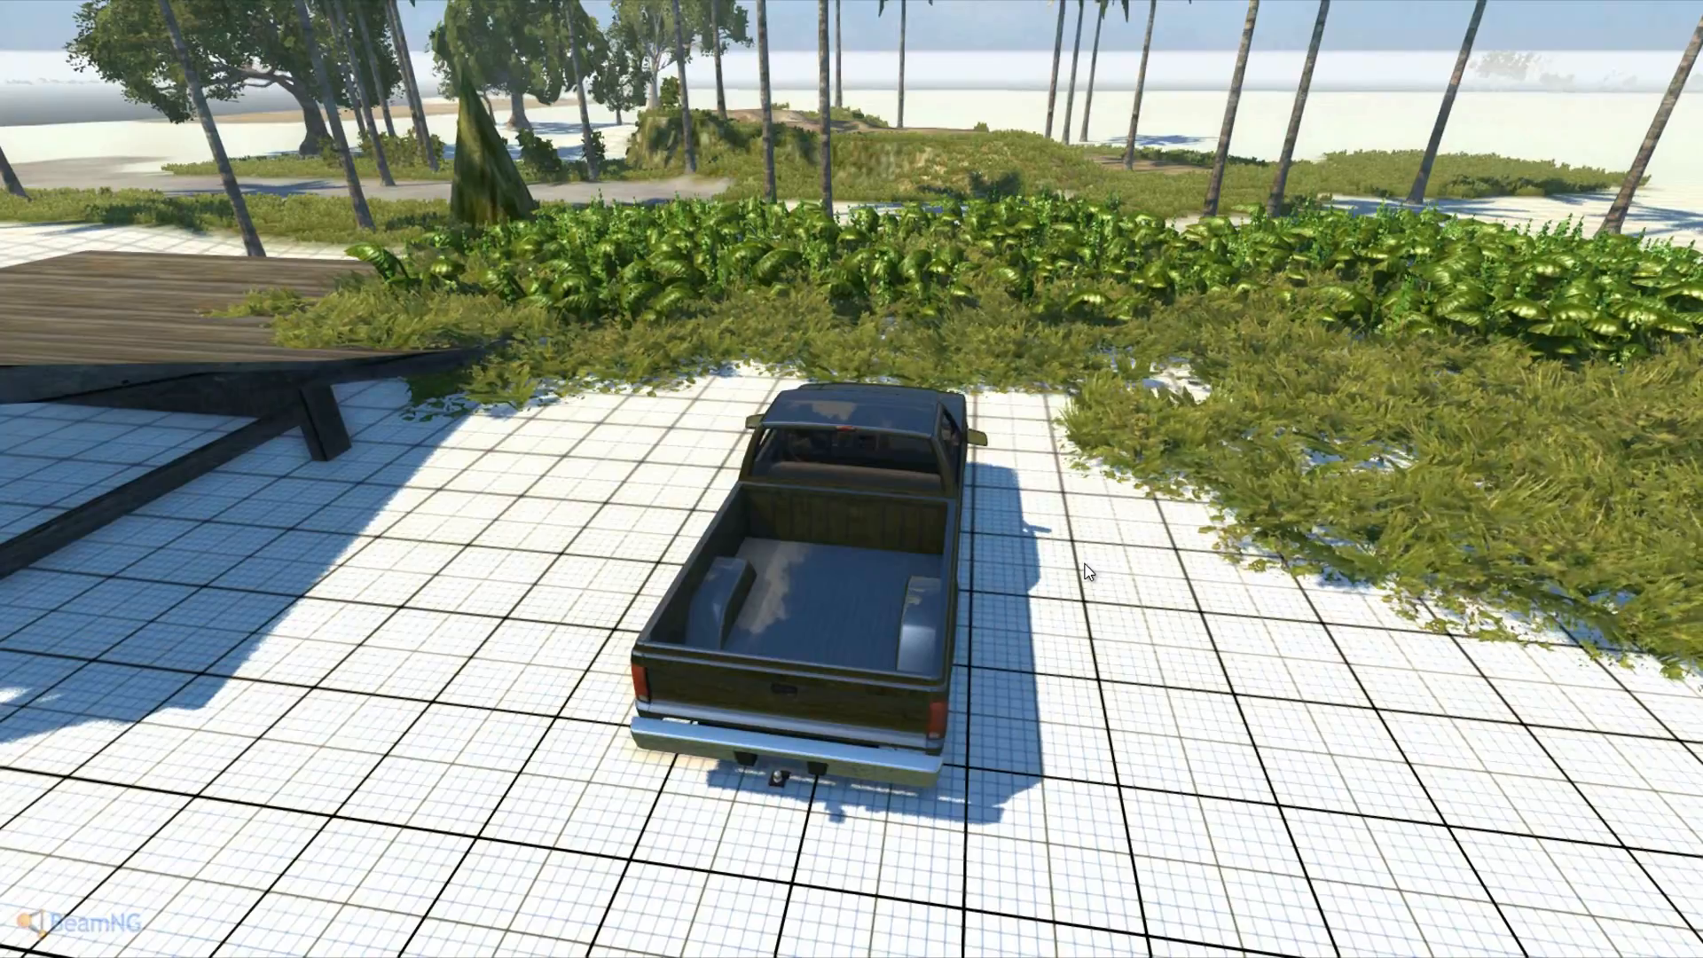
- Drive the pickup through the leafy plants and along the dirt road past the palms
key("Up")
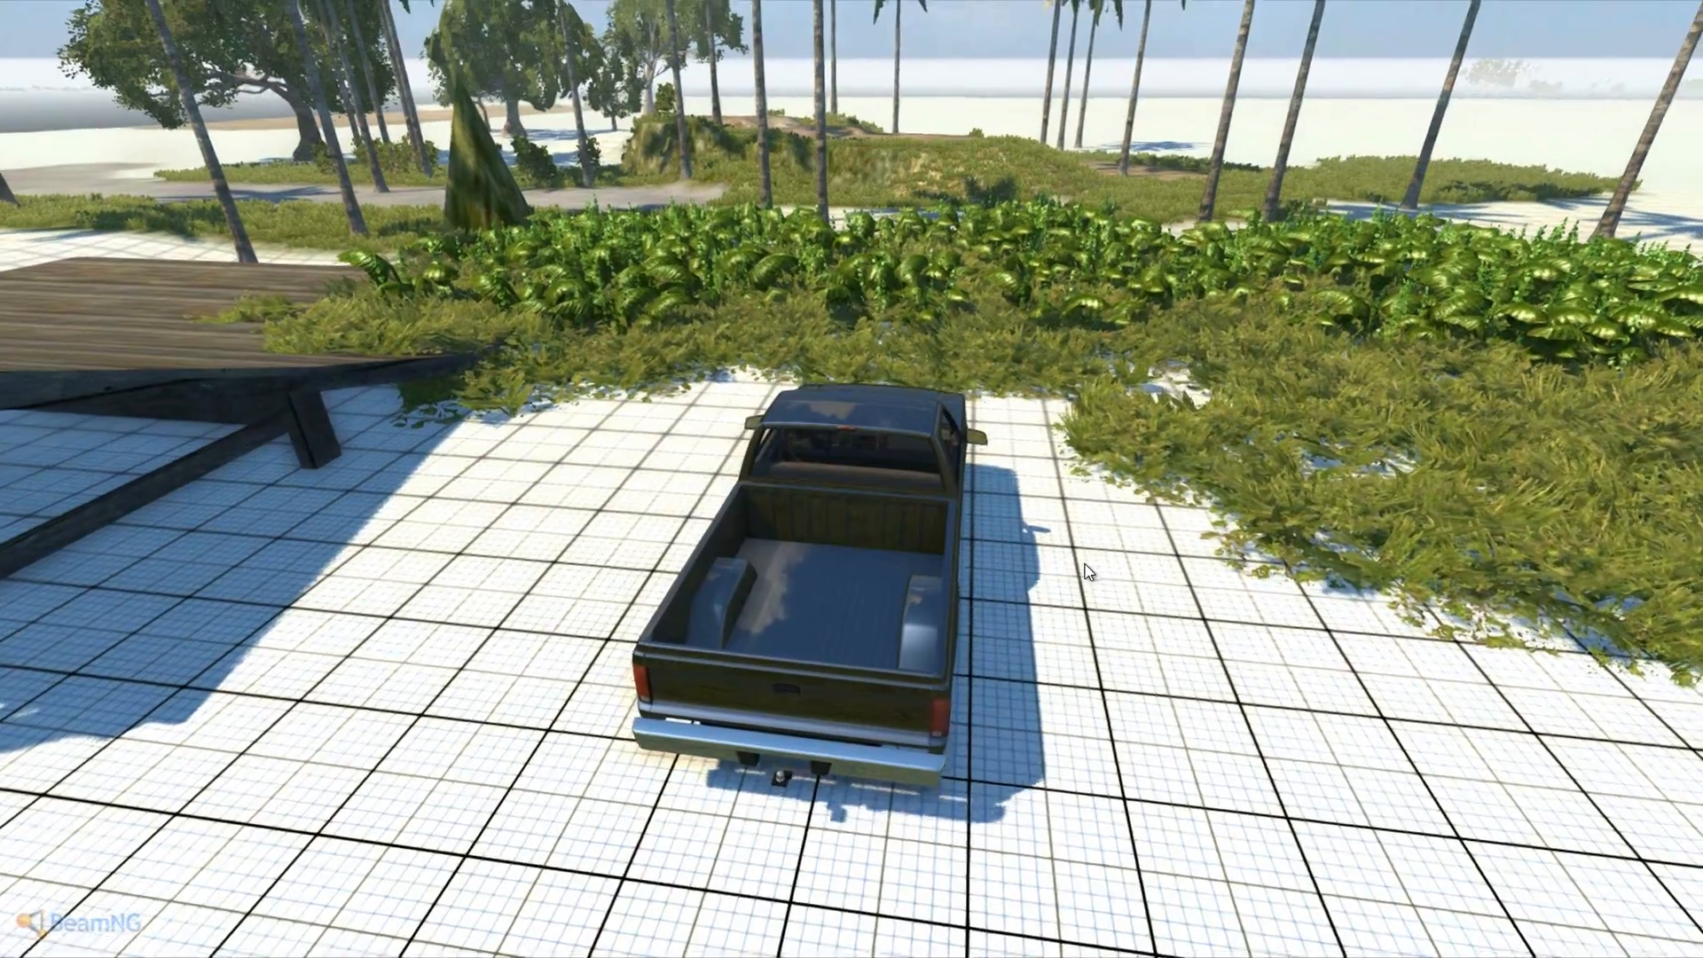
key("Up")
key("Left")
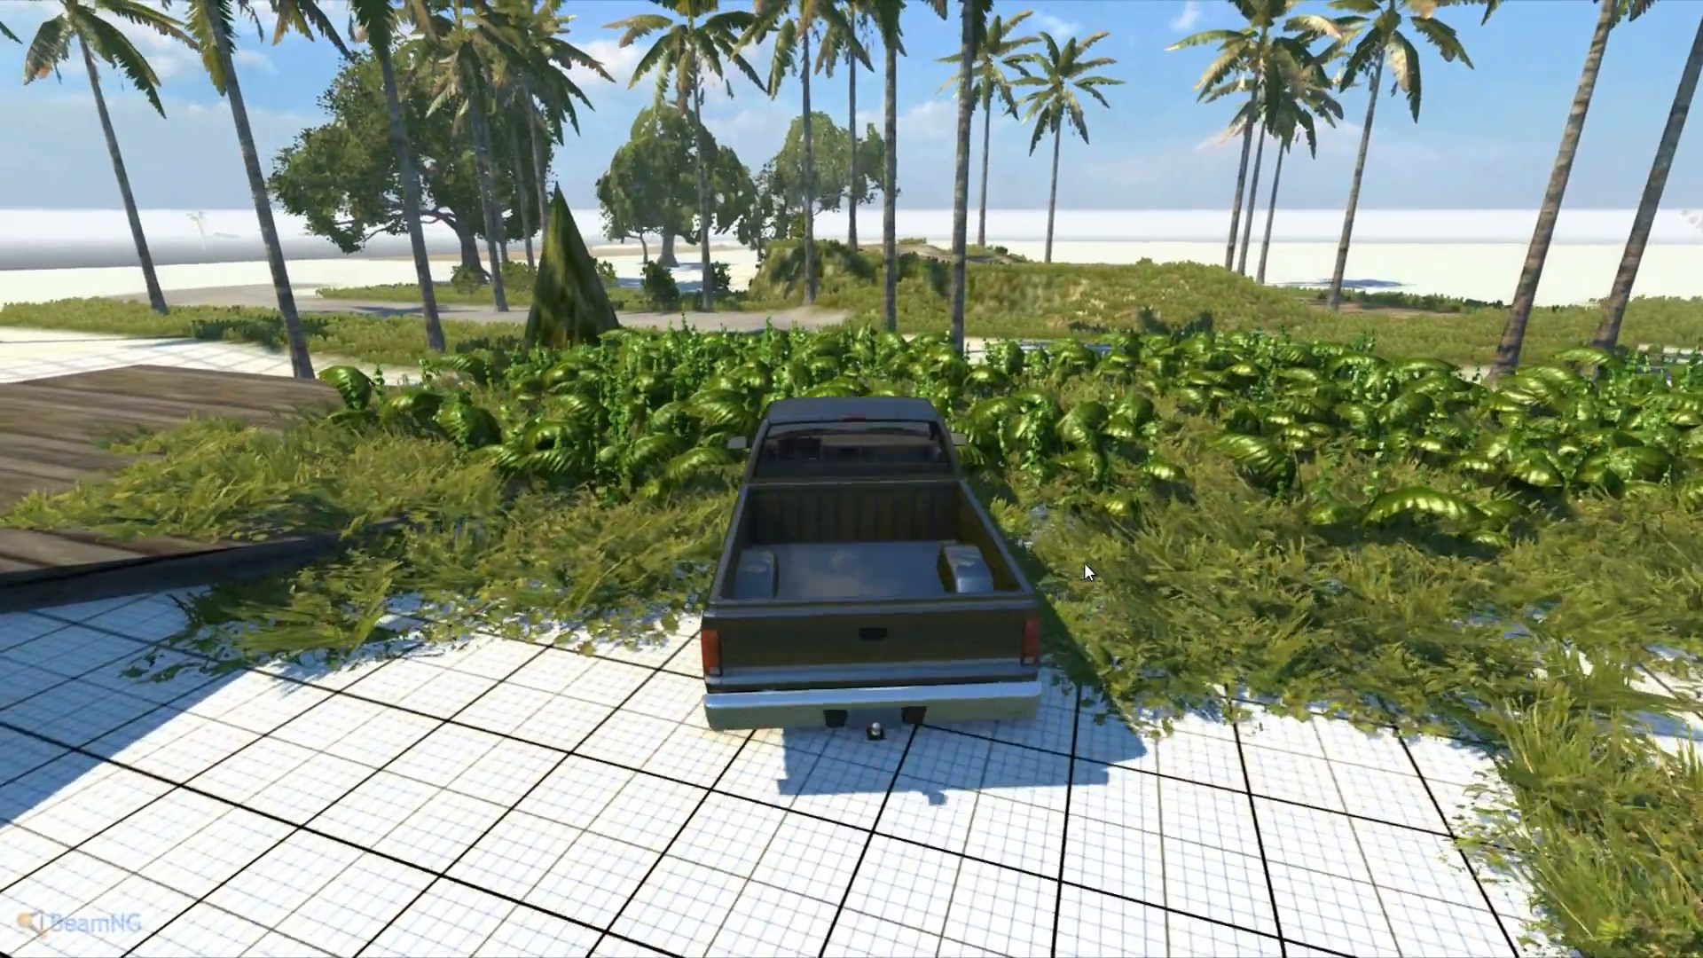
key("Up")
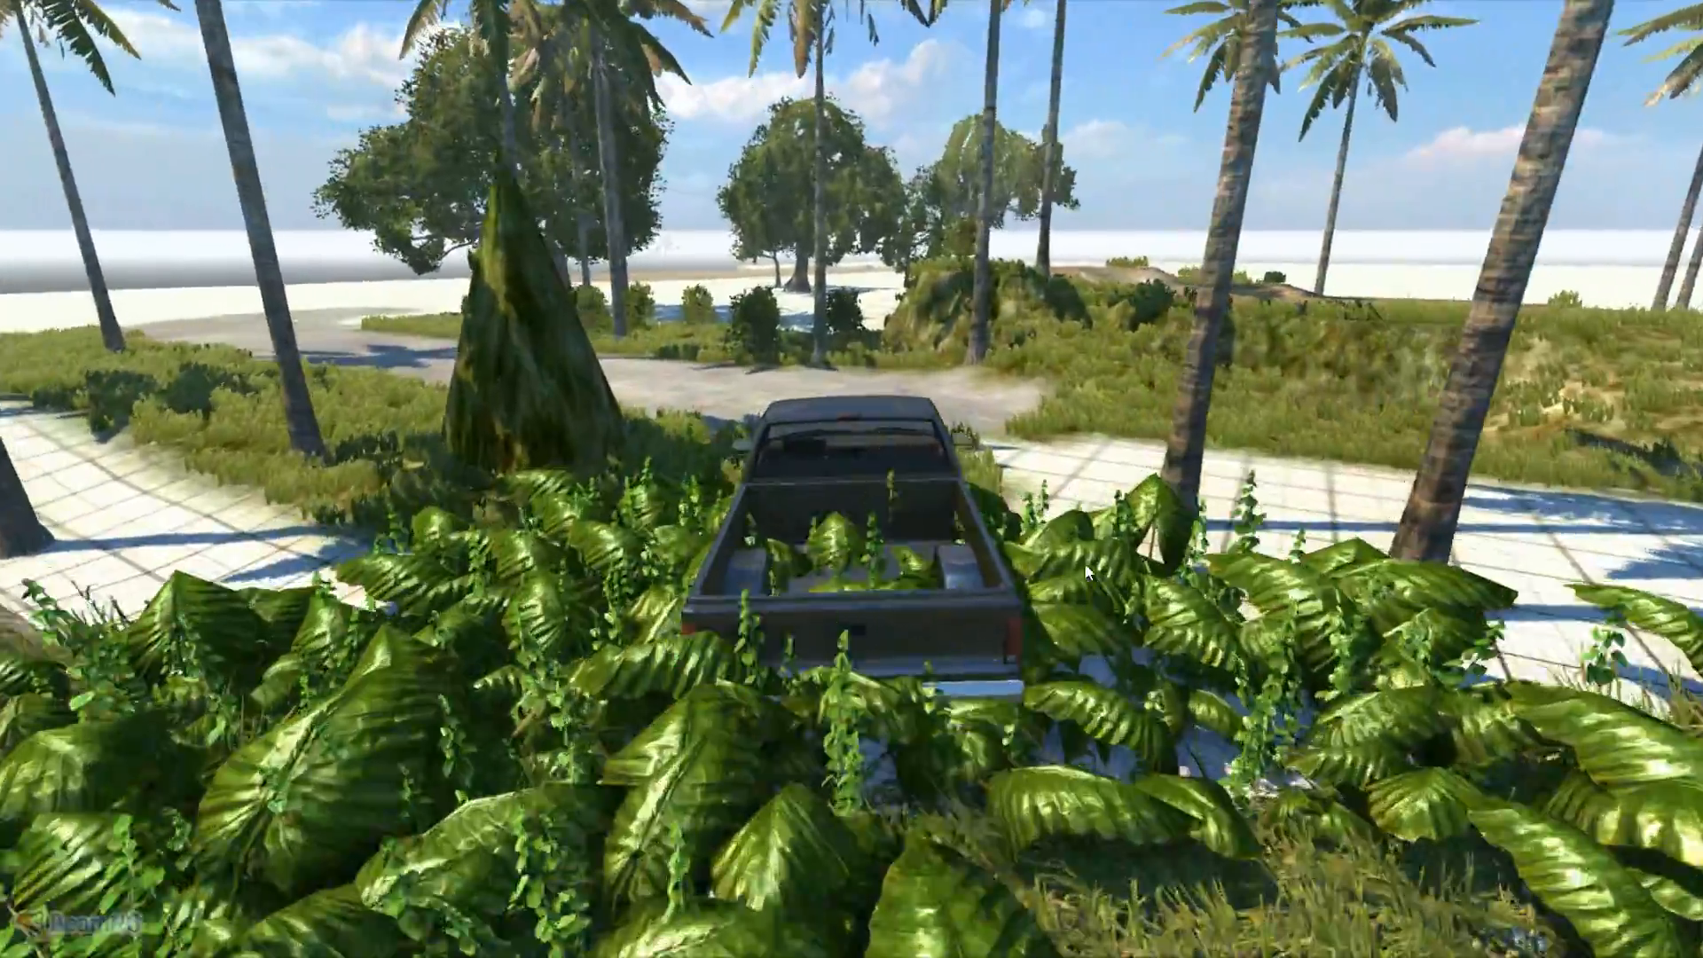
key("Up")
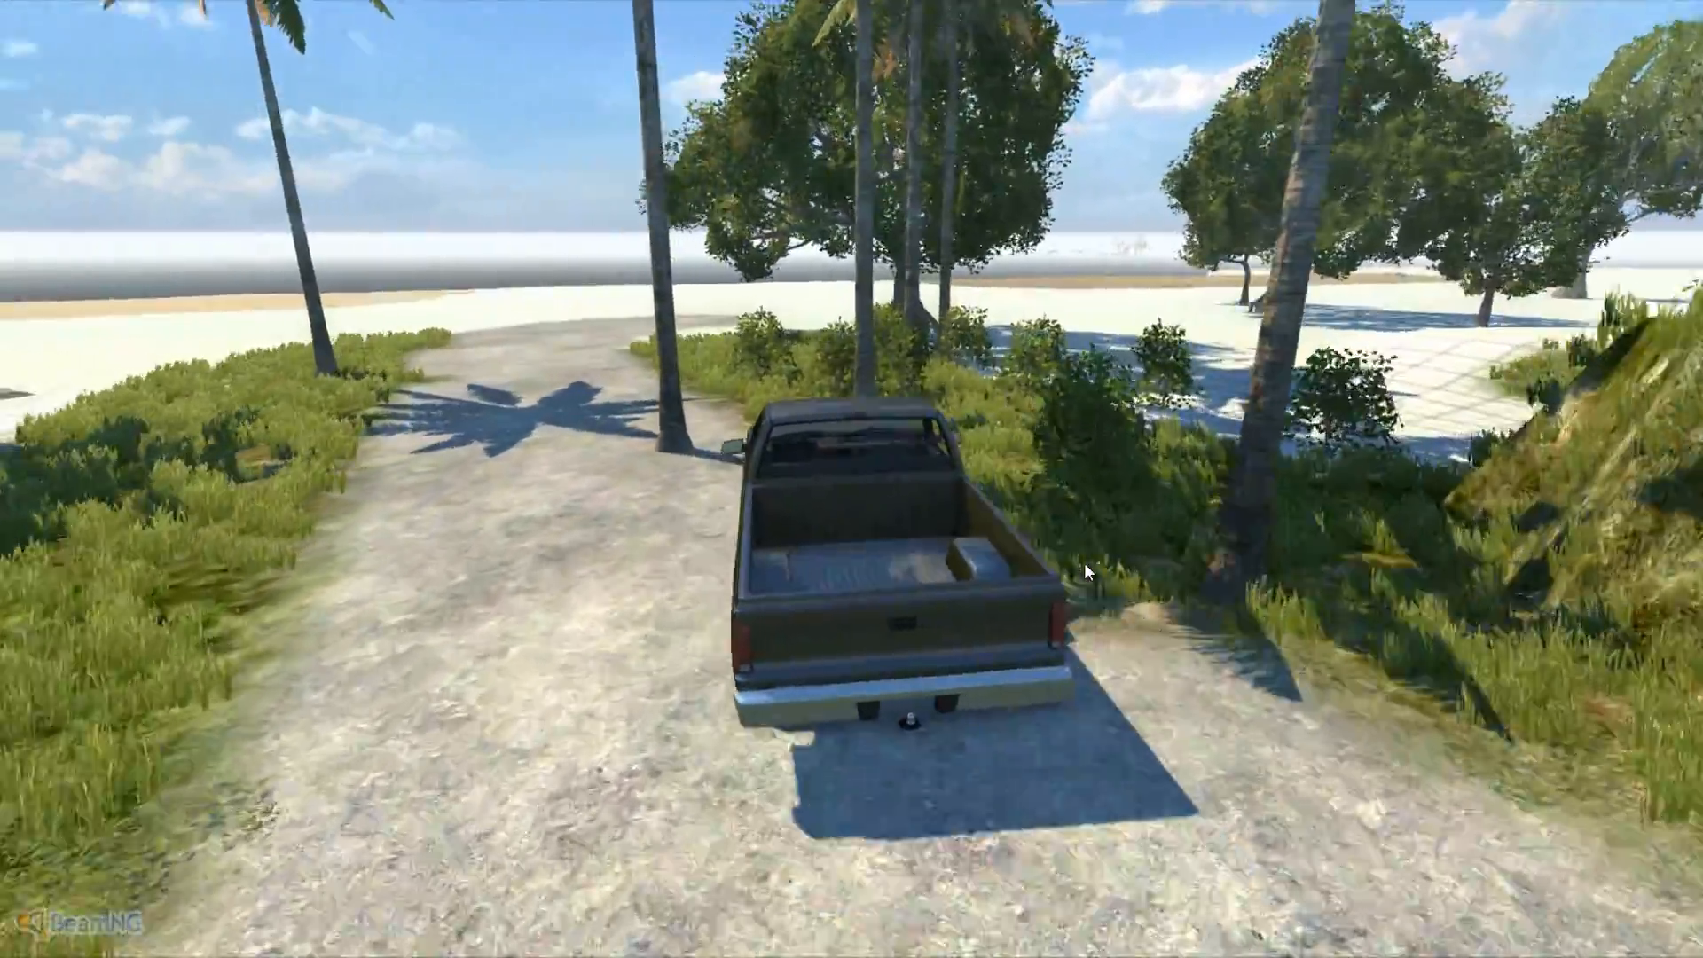
key("Up")
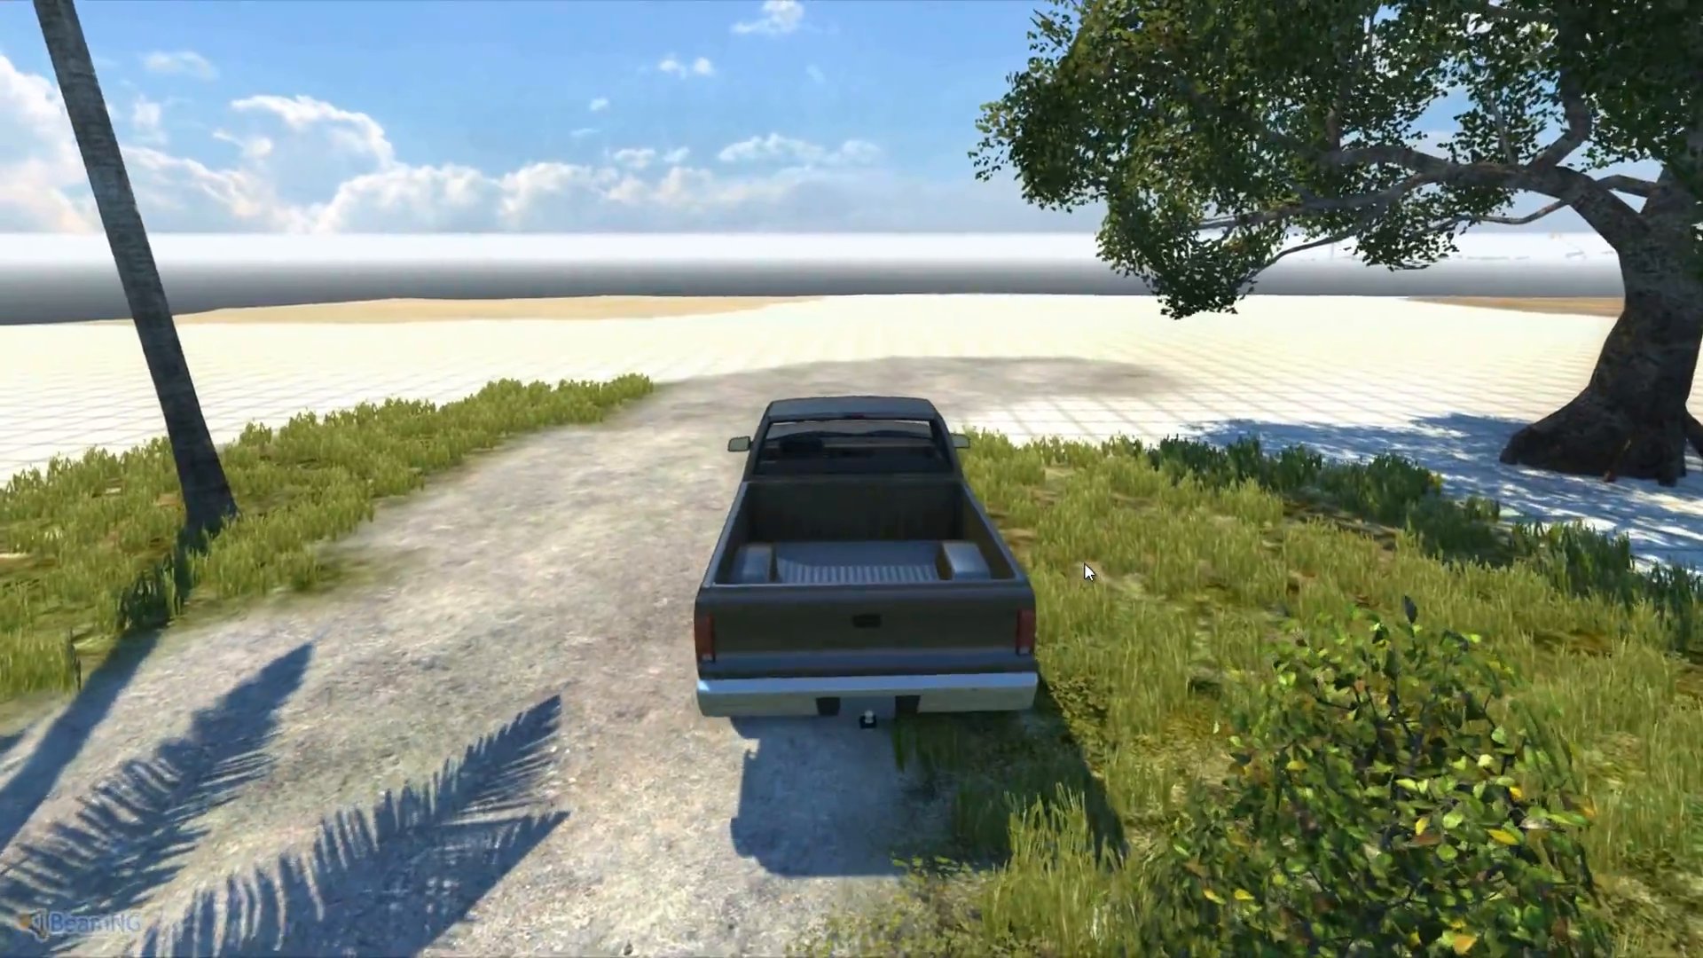
- Switch to free camera and rise to a high overhead view of the island
key("Right")
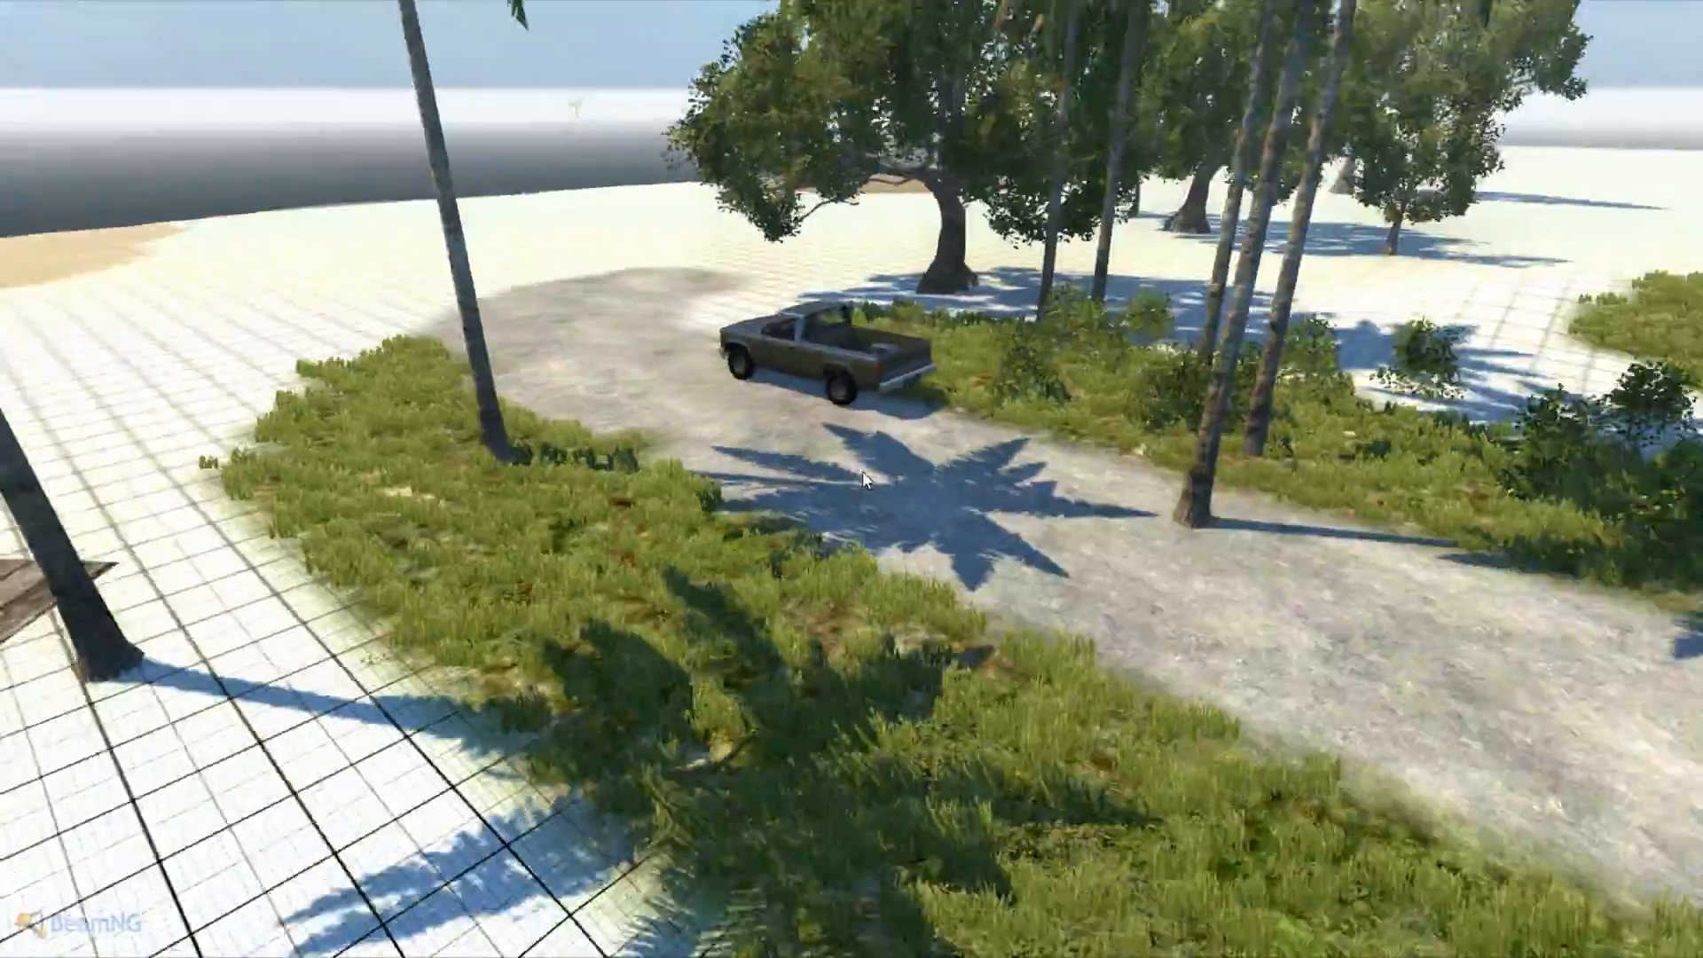
key("s")
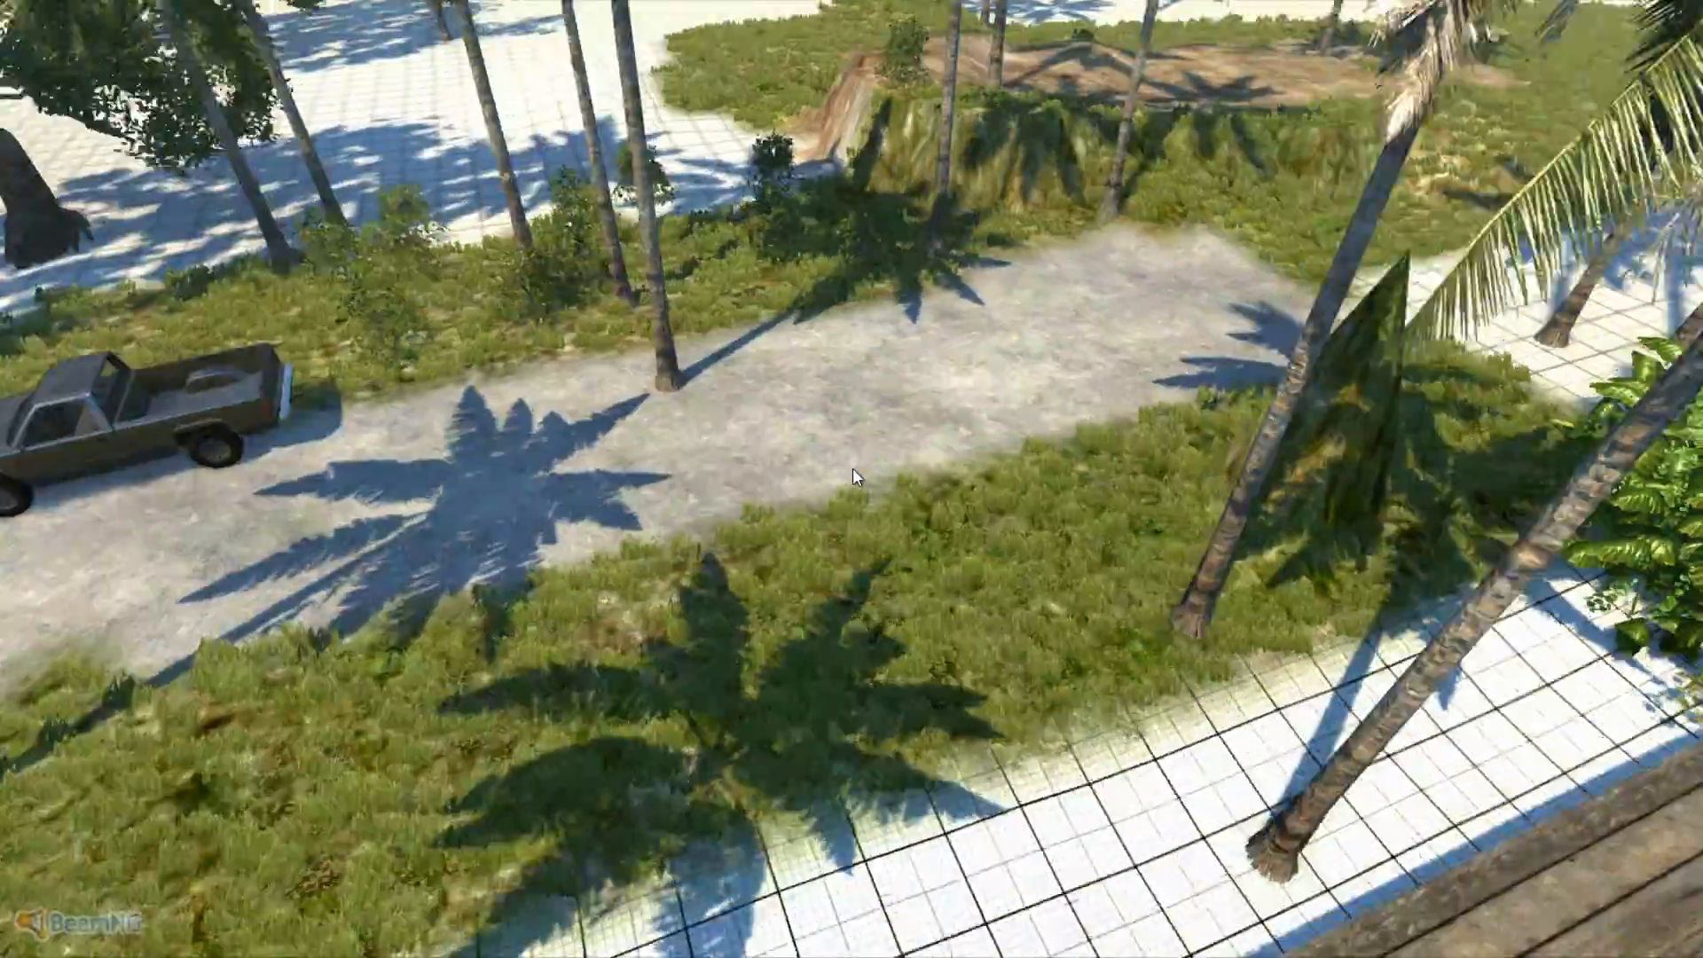
key("s")
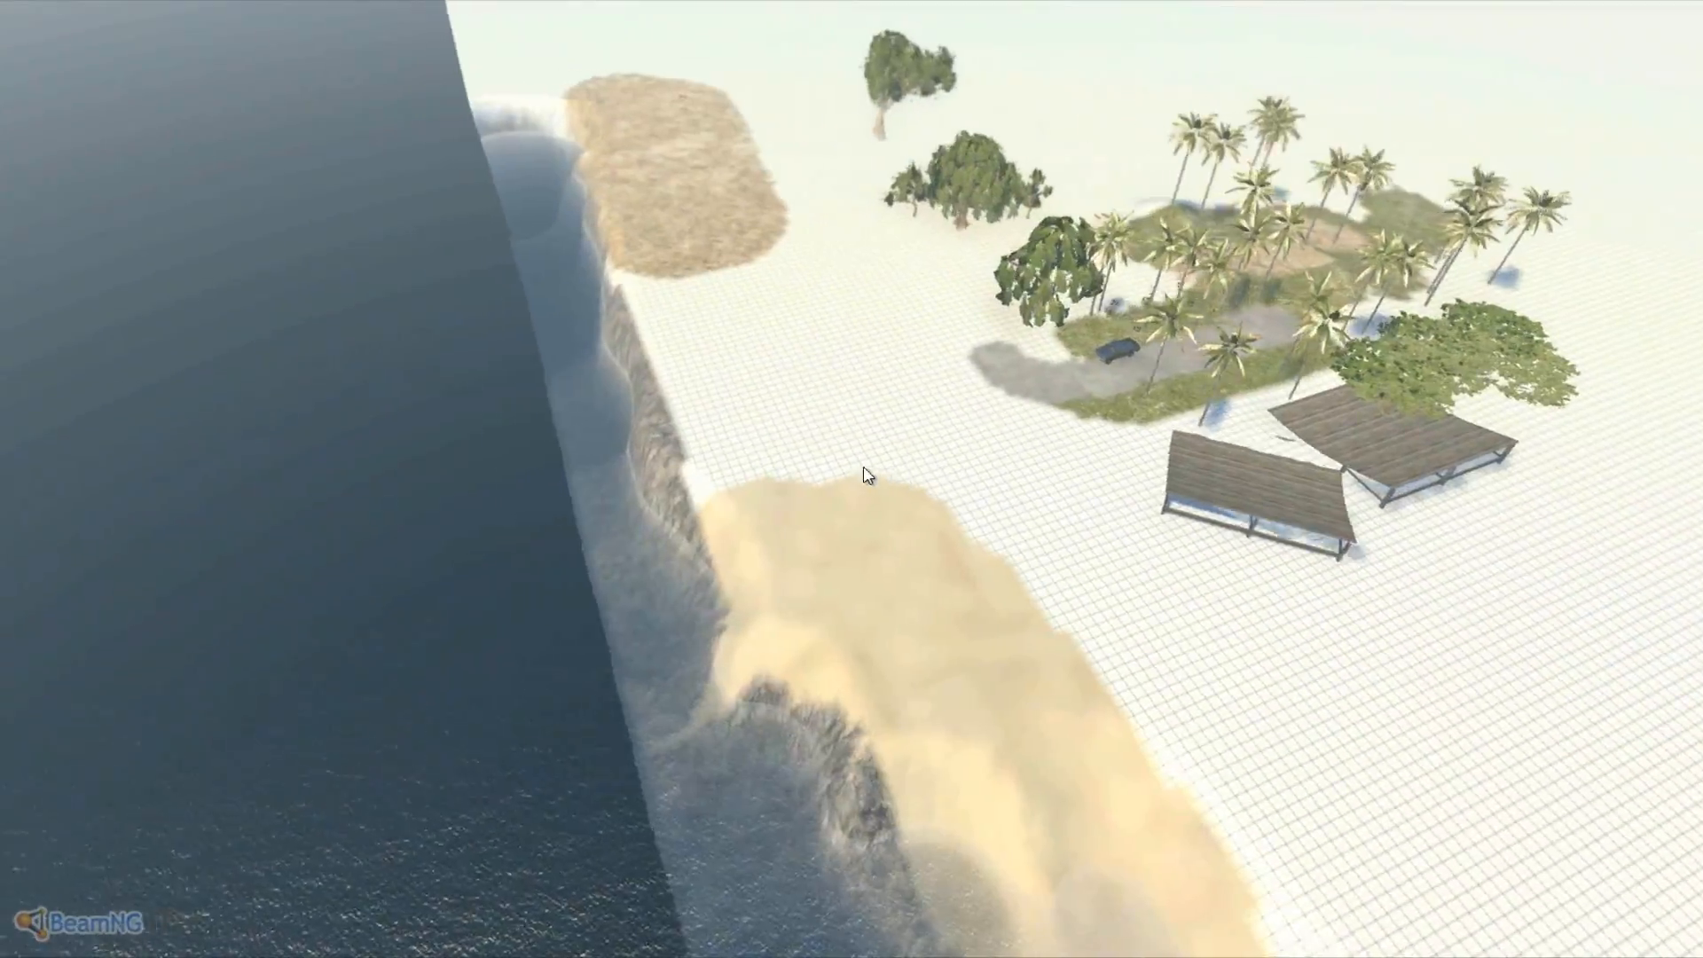
- Fly the free camera from the palm grove out to the sand dune and ocean and back
key("w")
key("w")
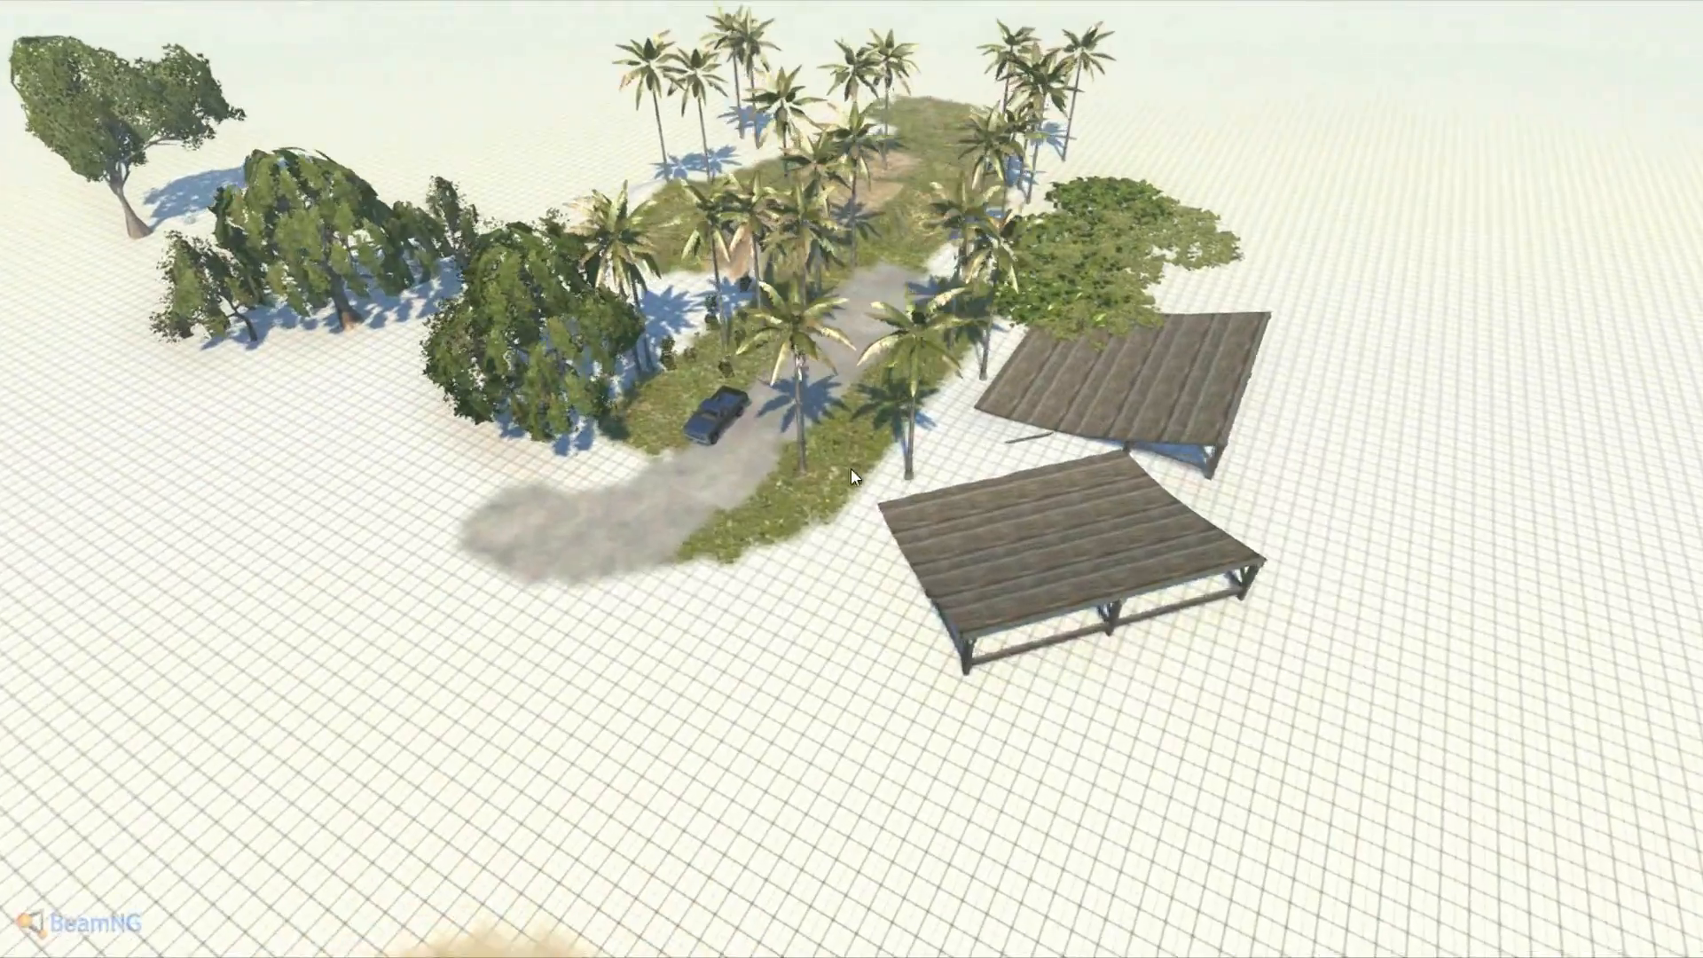
key("s")
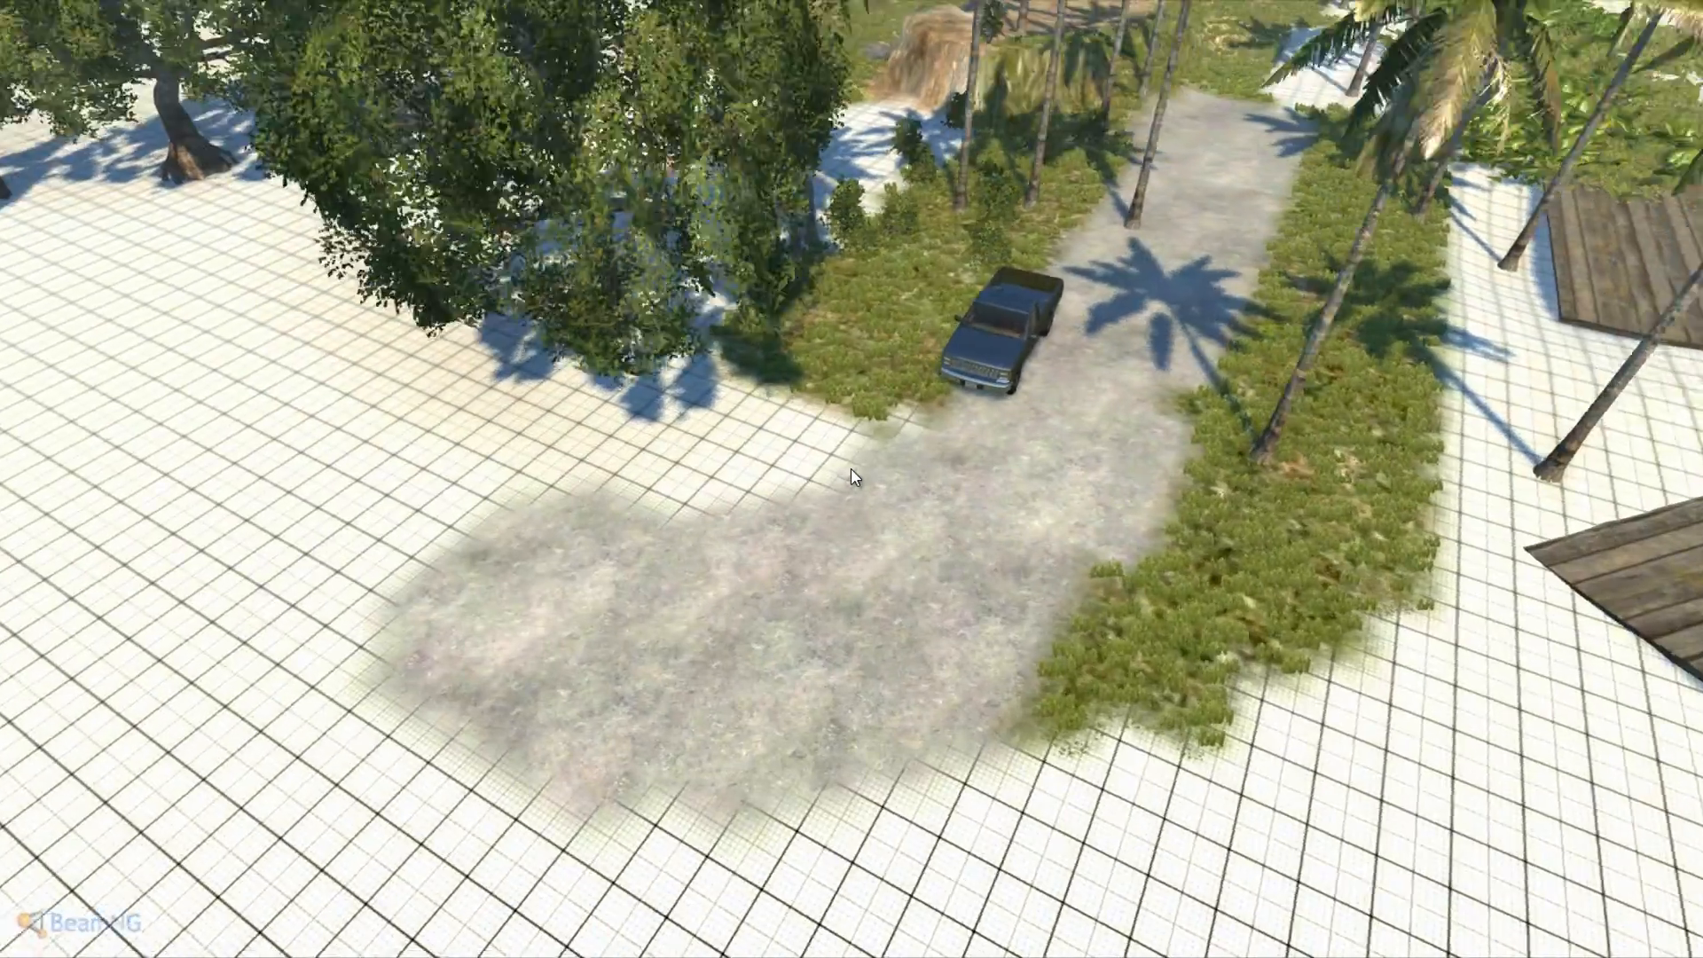
key("a")
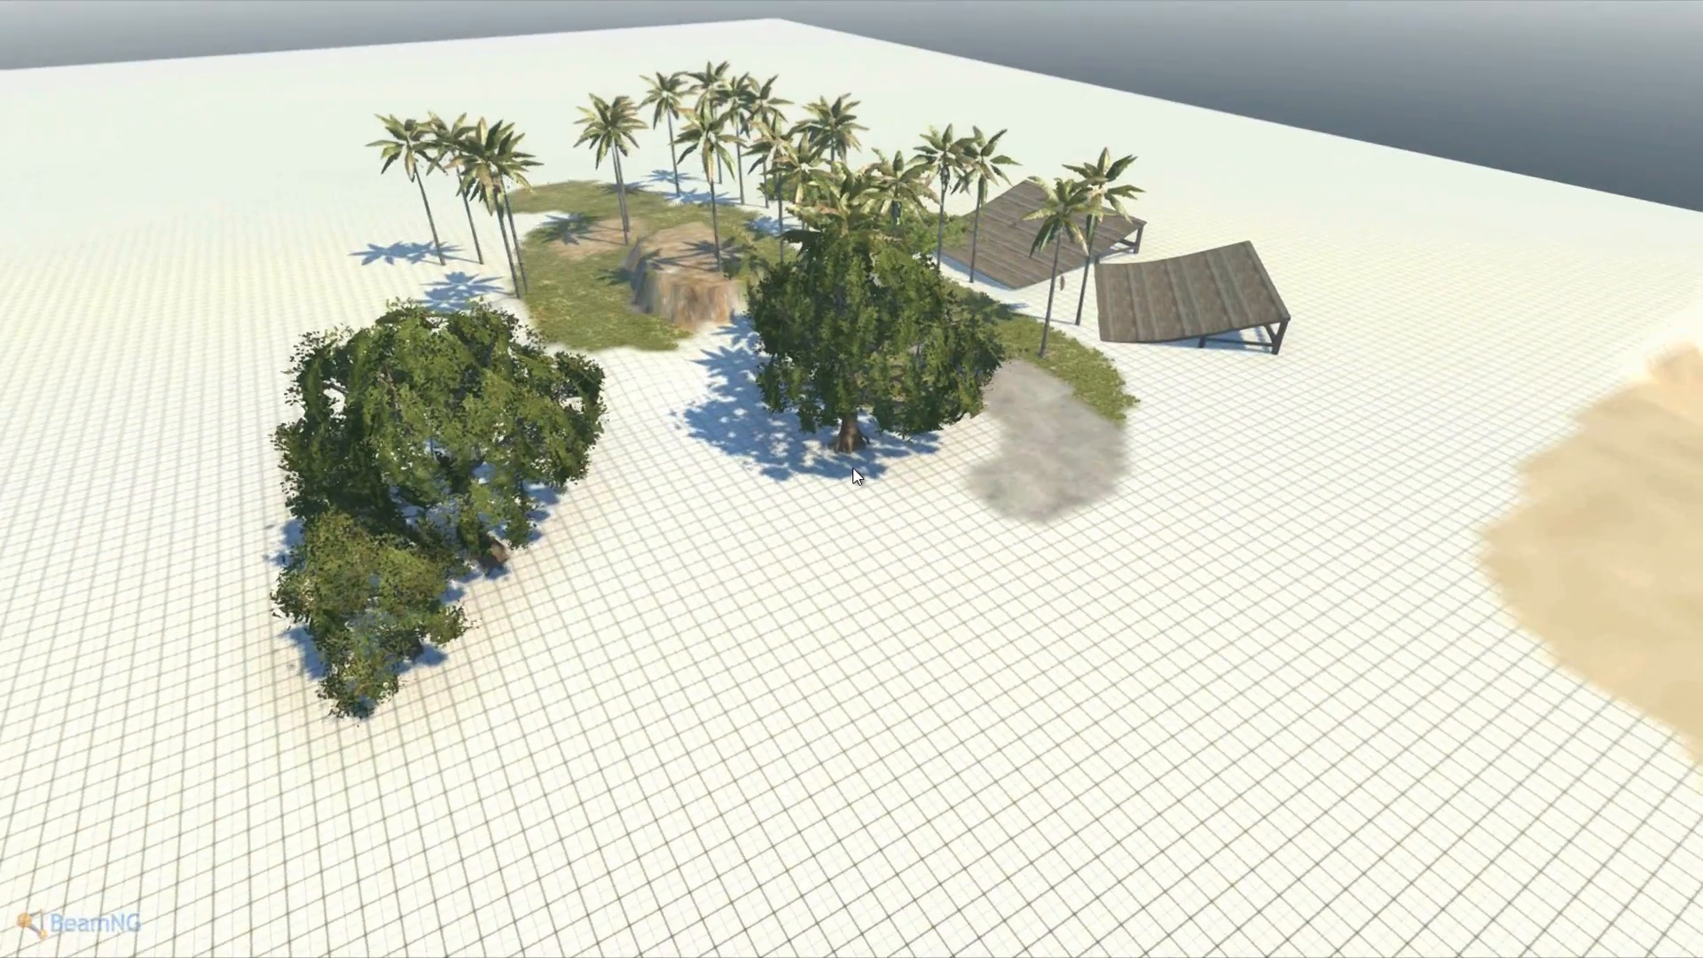
key("d")
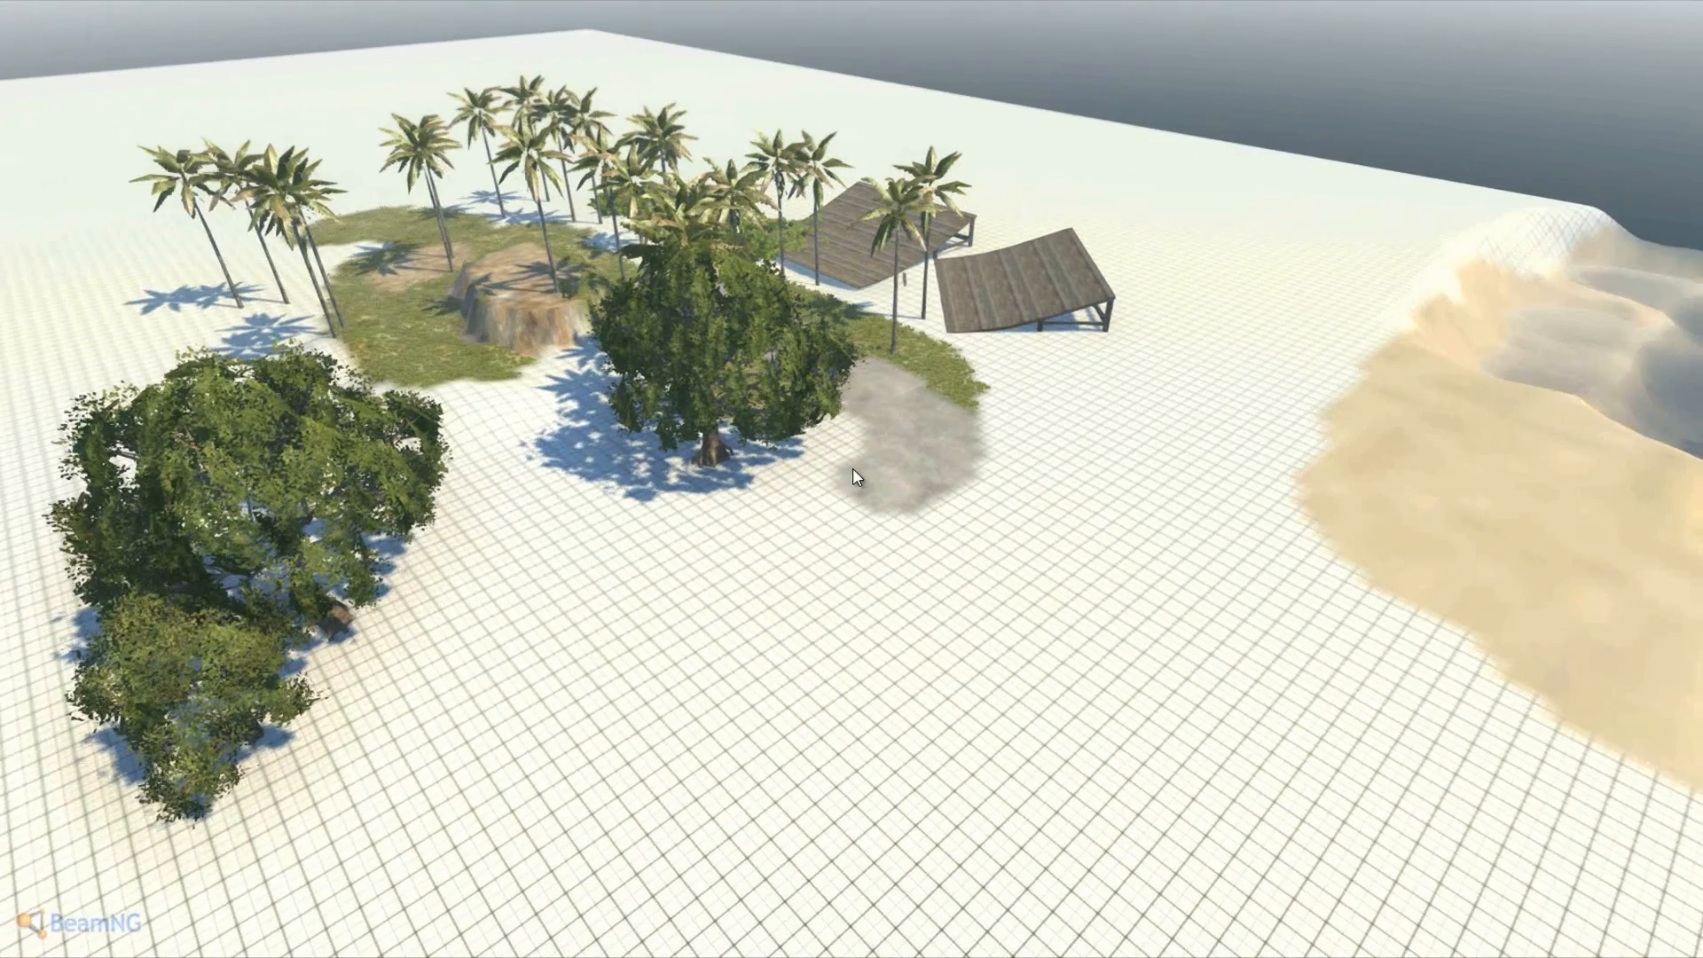
key("d")
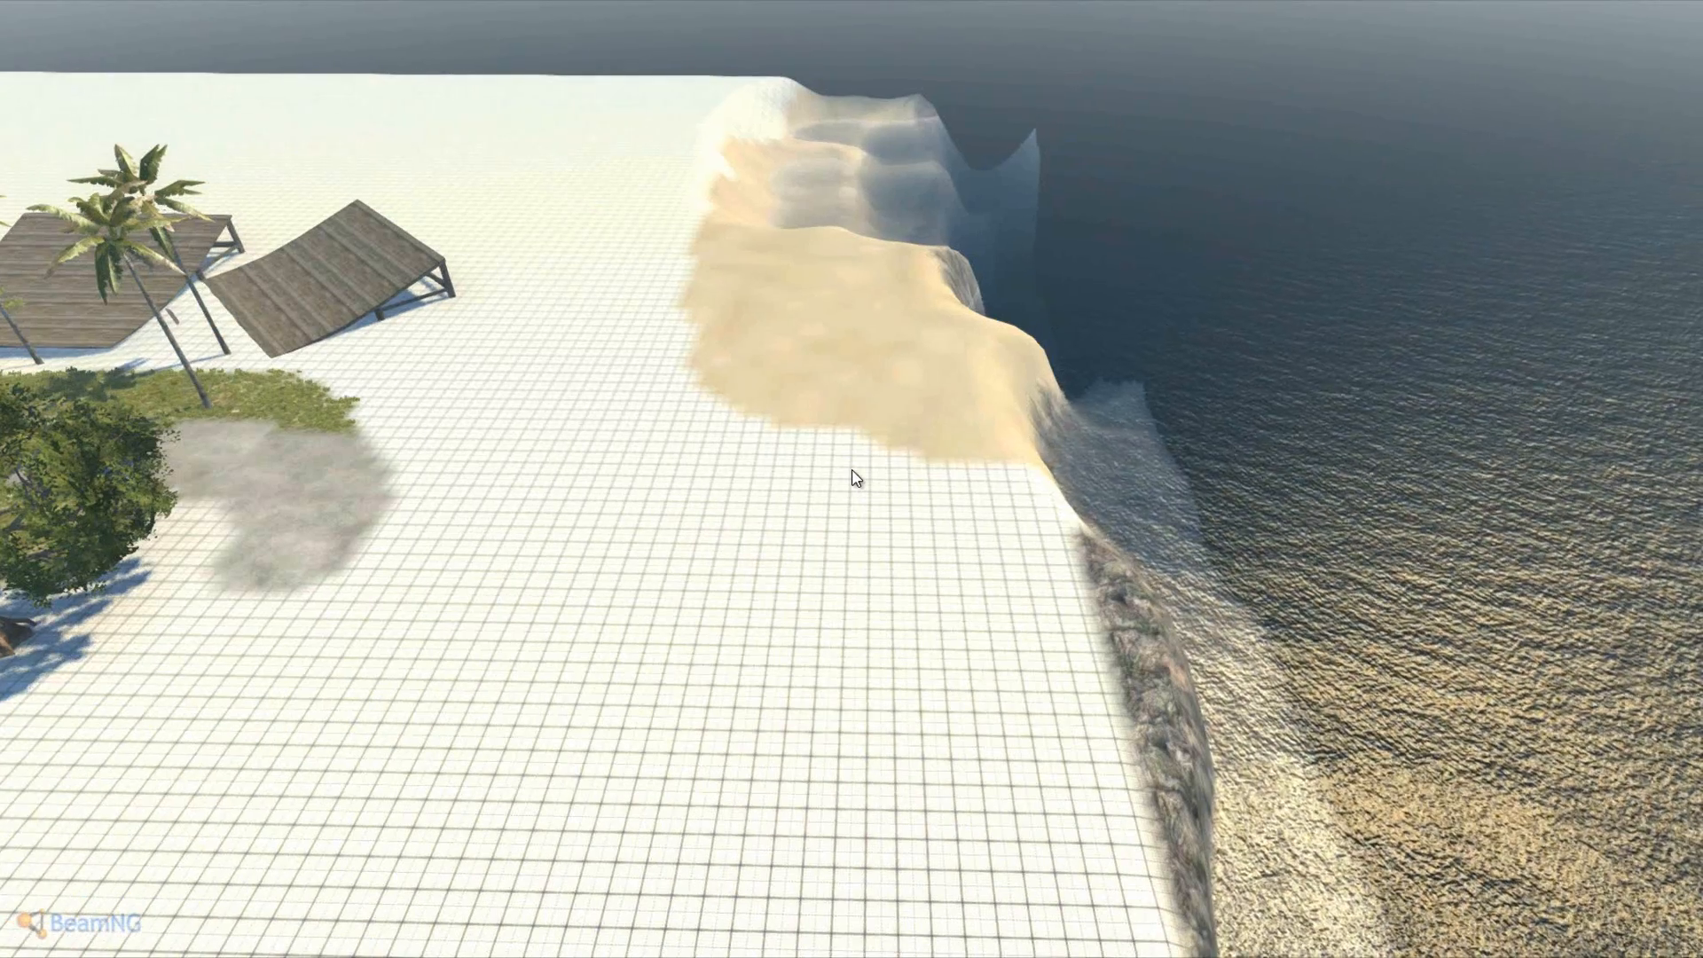
key("a")
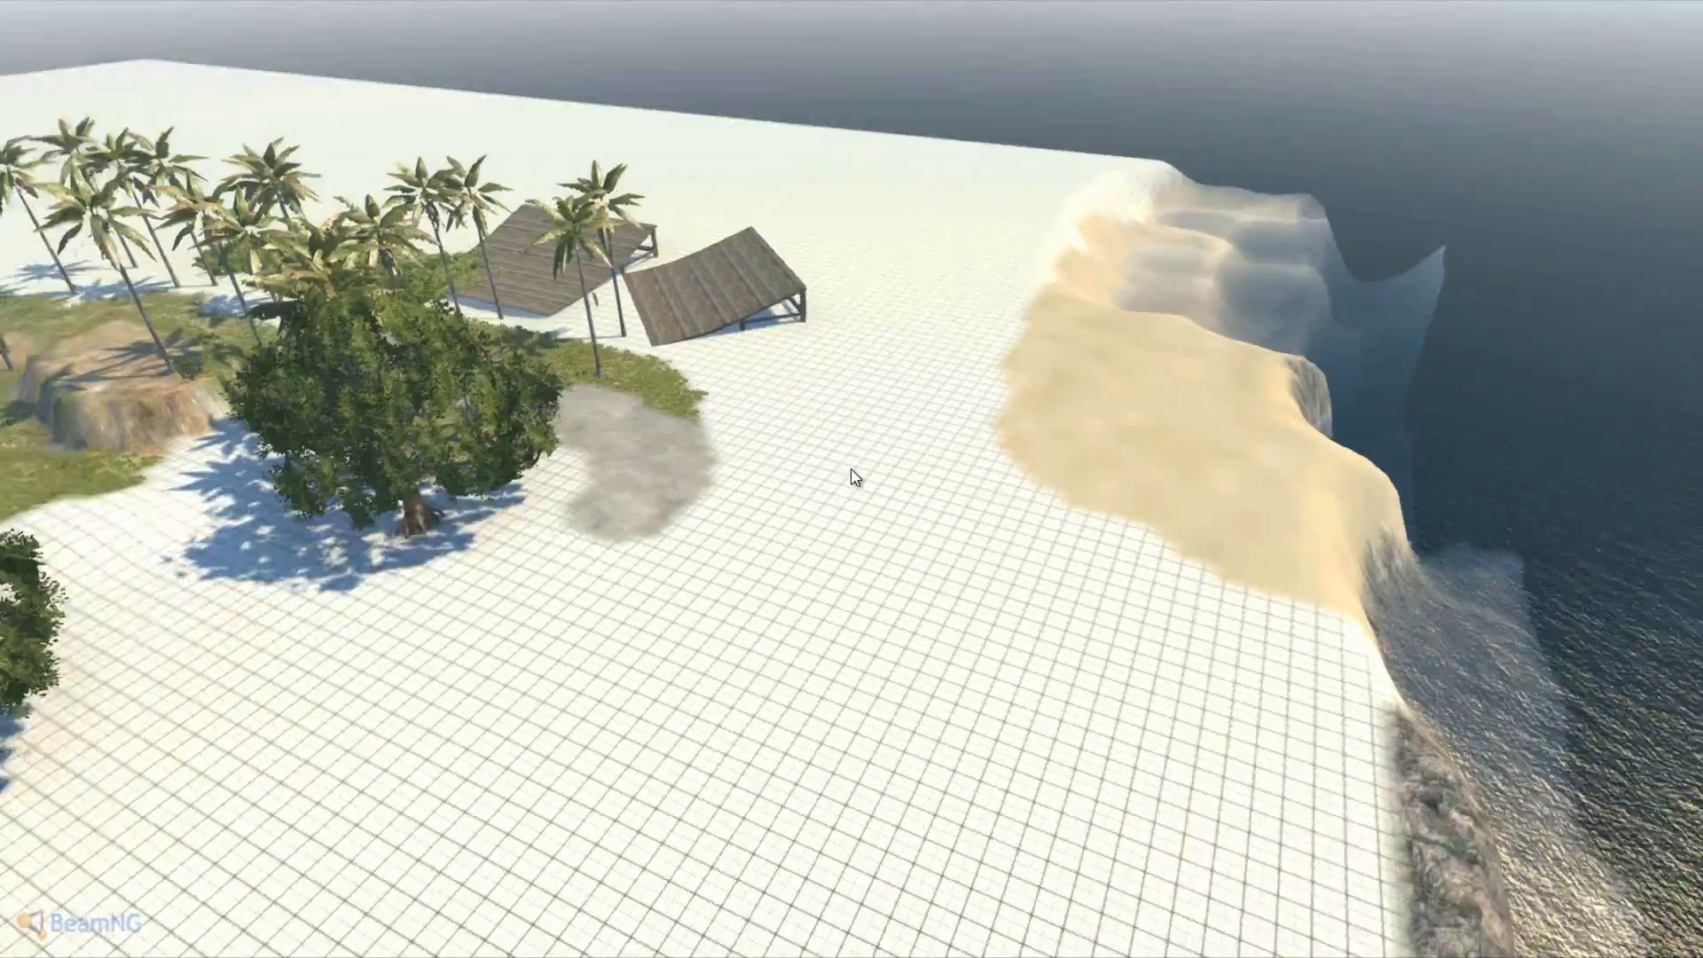
- Circle the tree grove toward the cabins and ocean, dropping low over the palms
key("w")
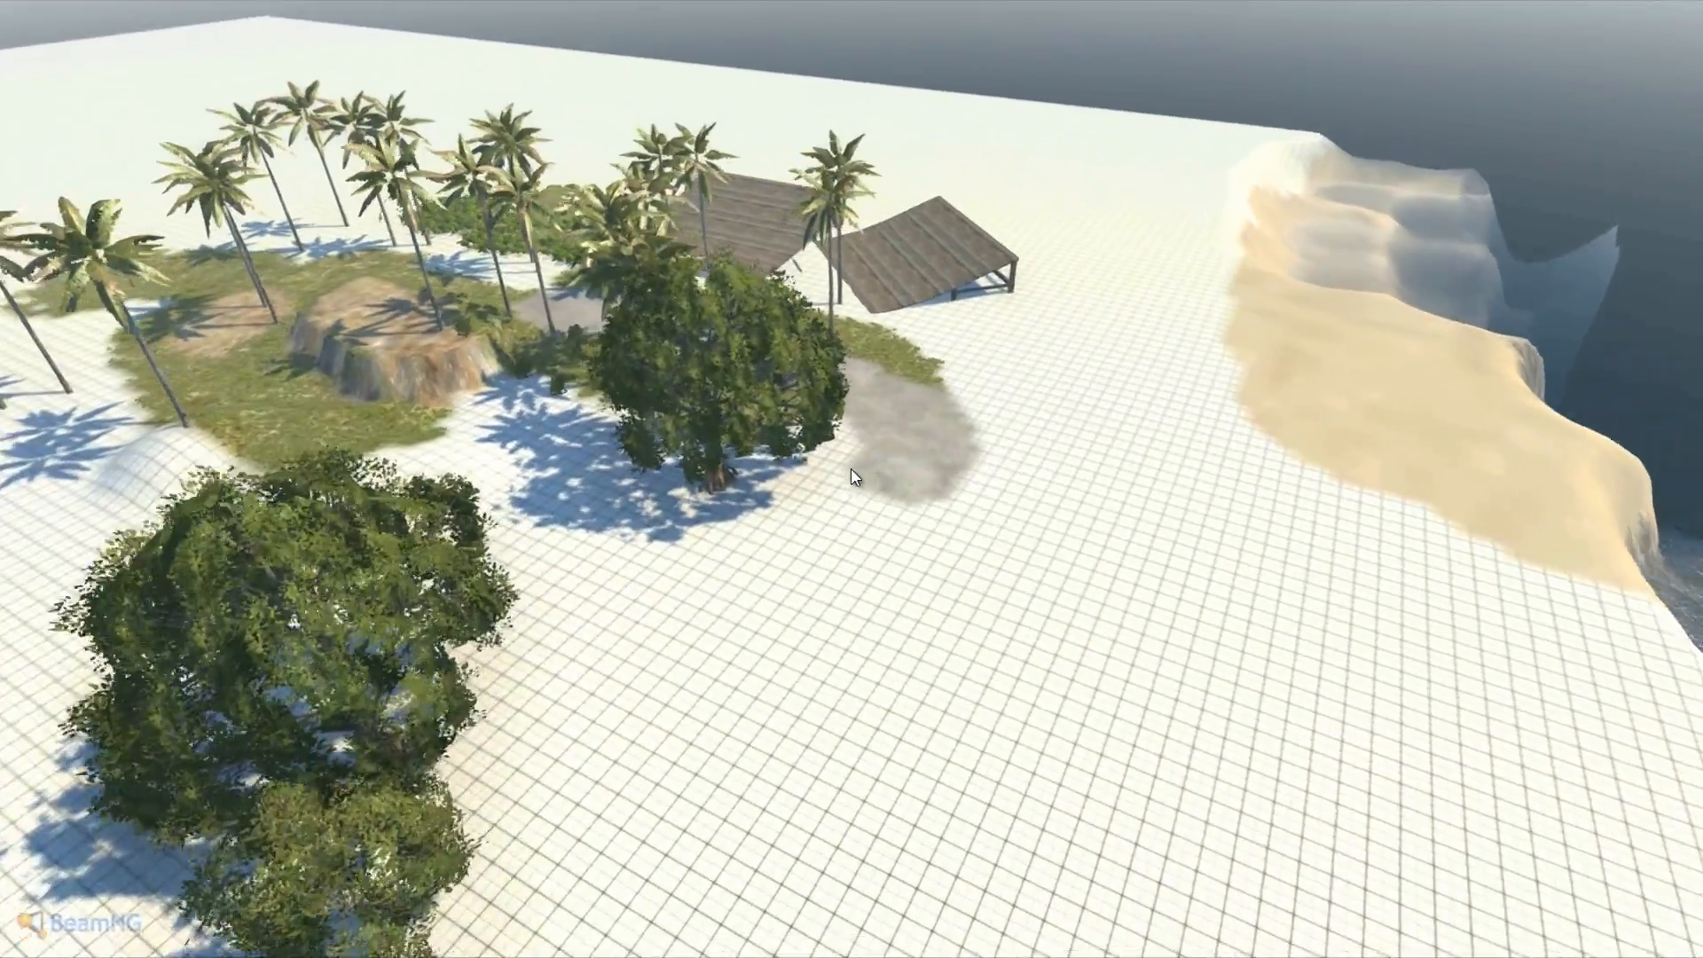
key("a")
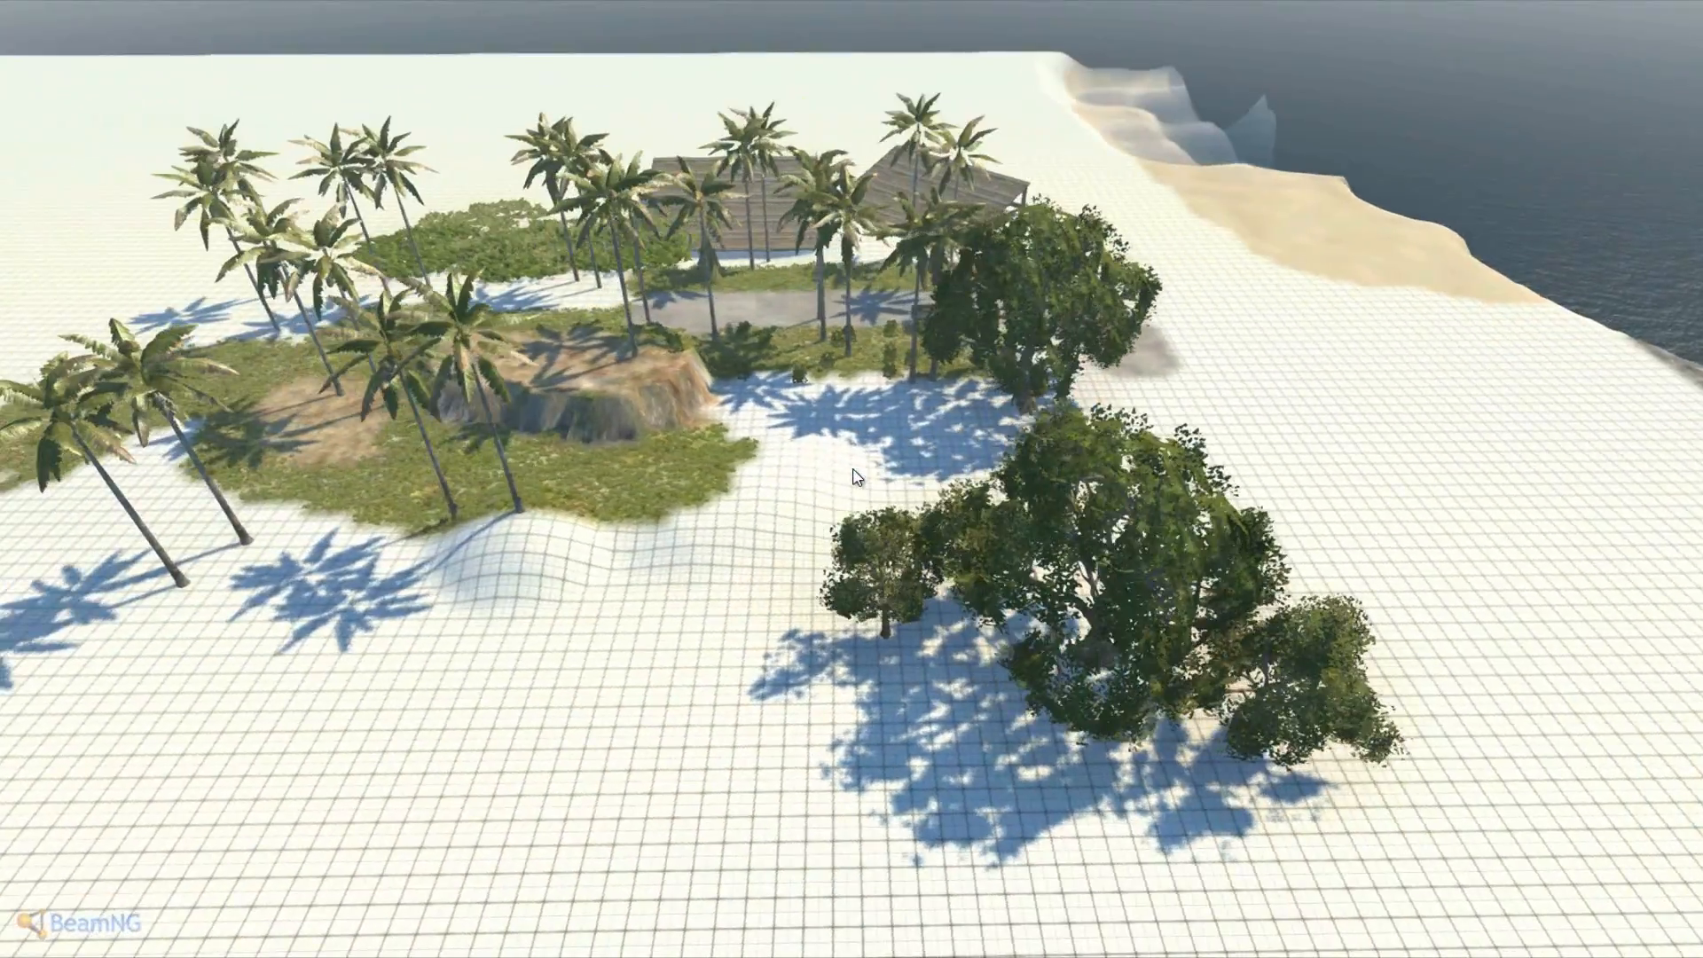
key("a")
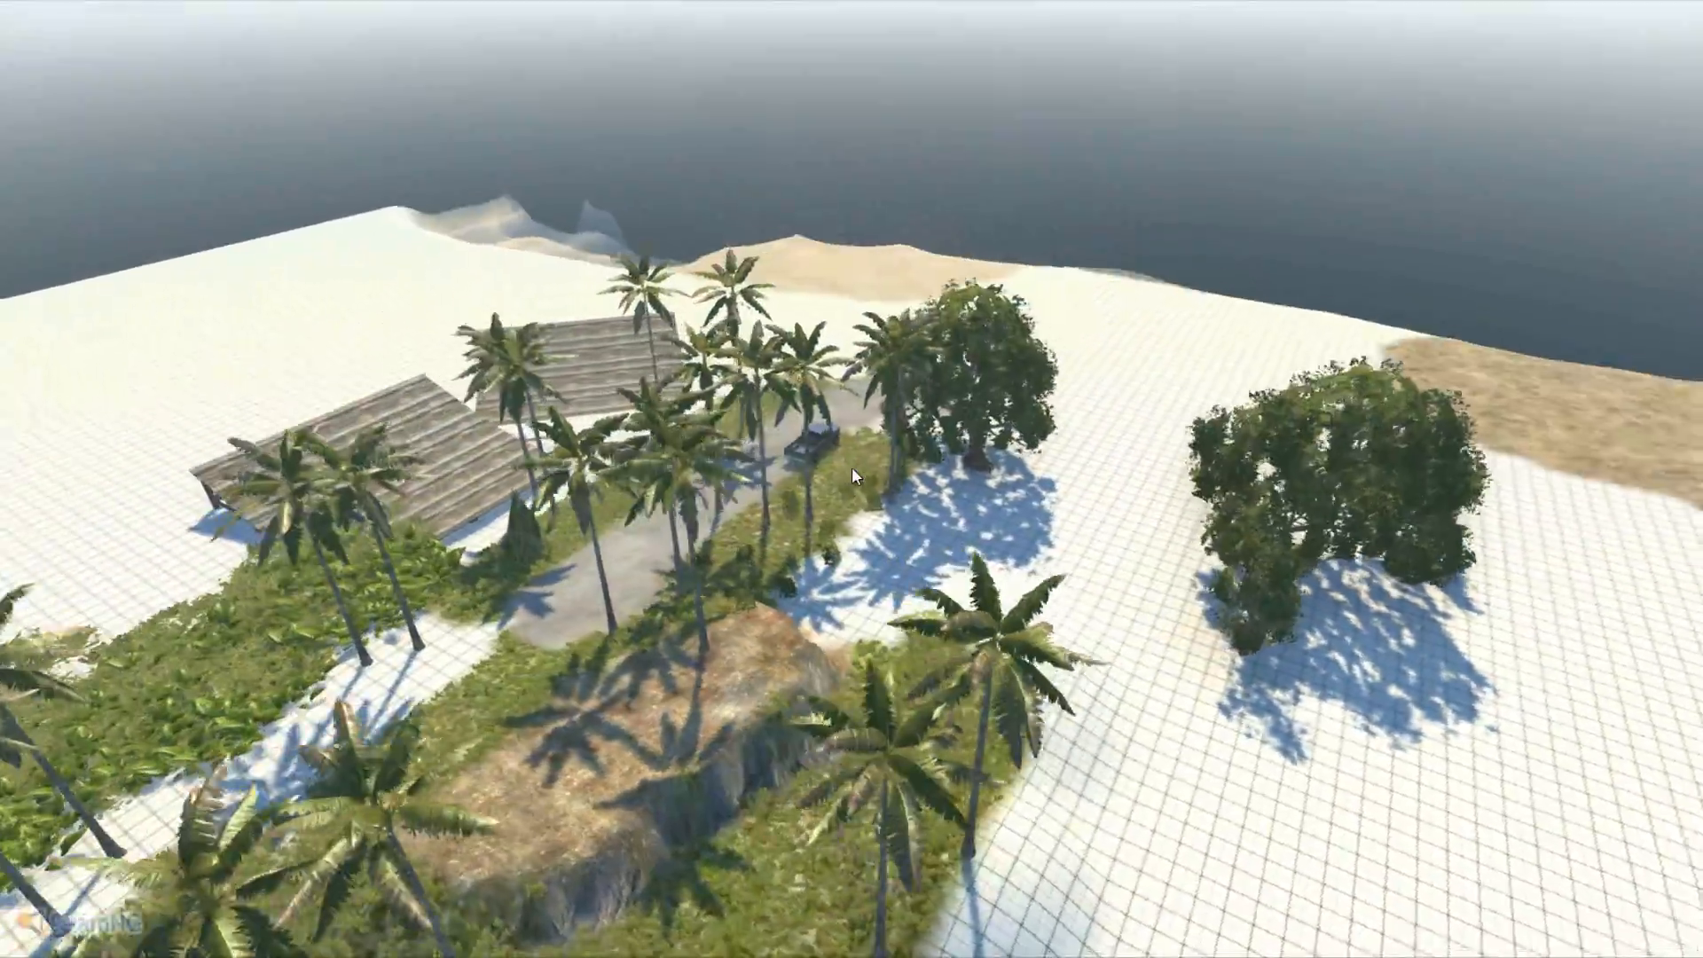
key("a")
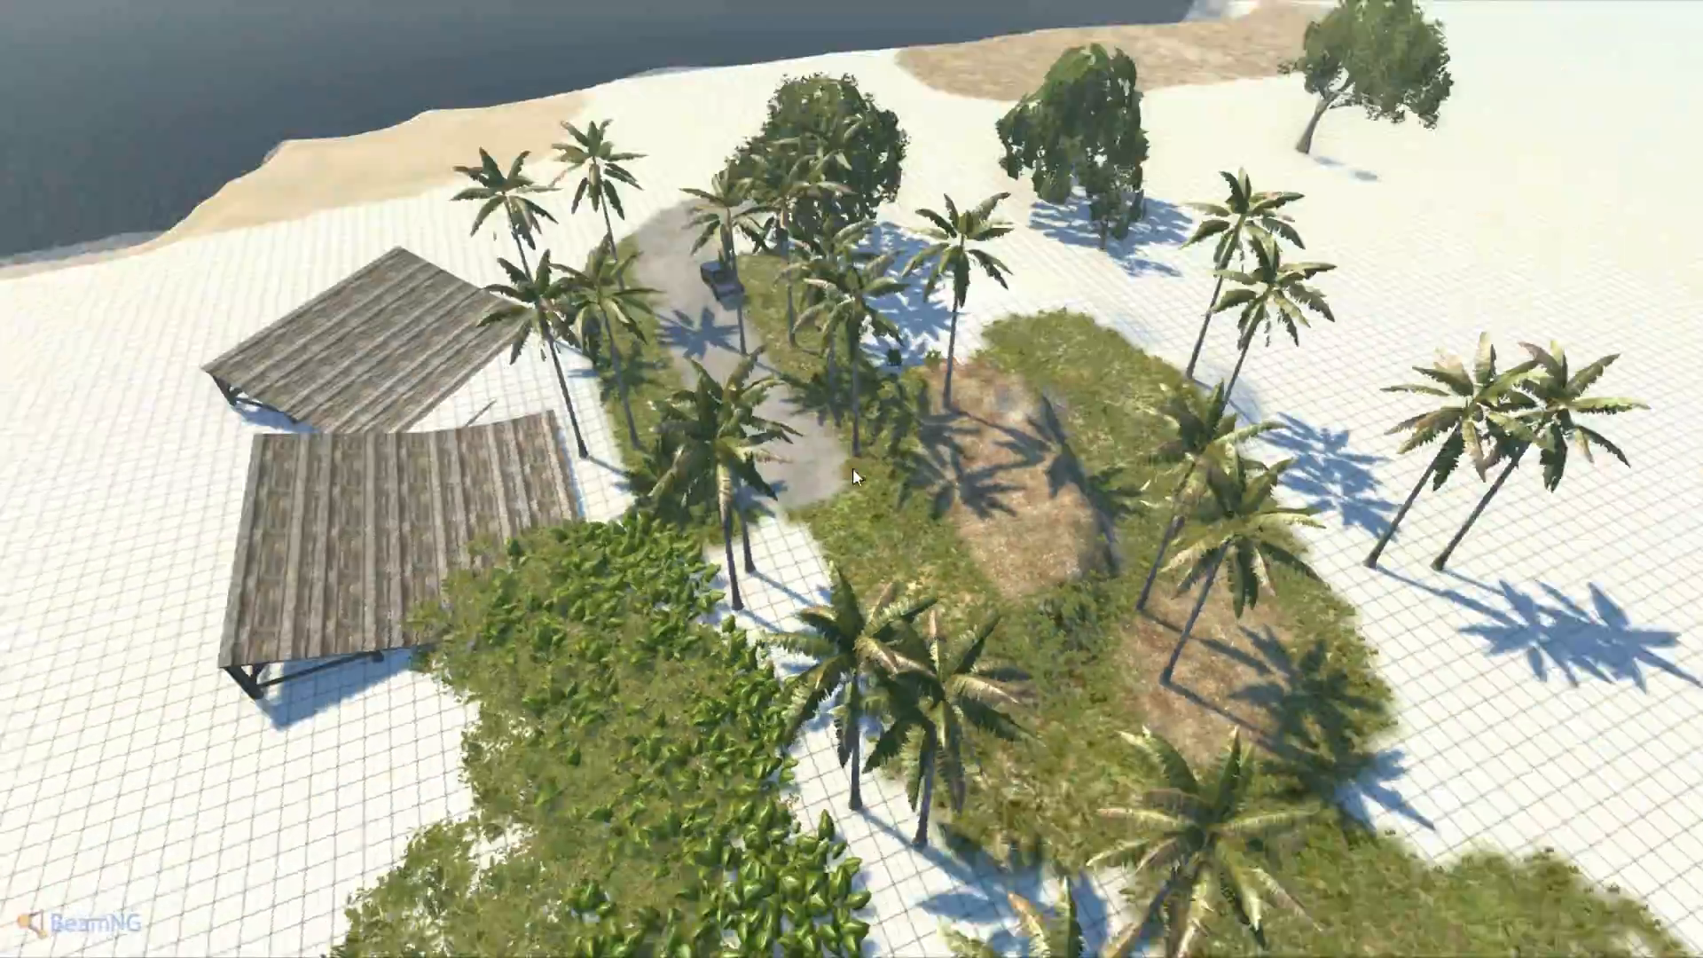
key("w")
key("a")
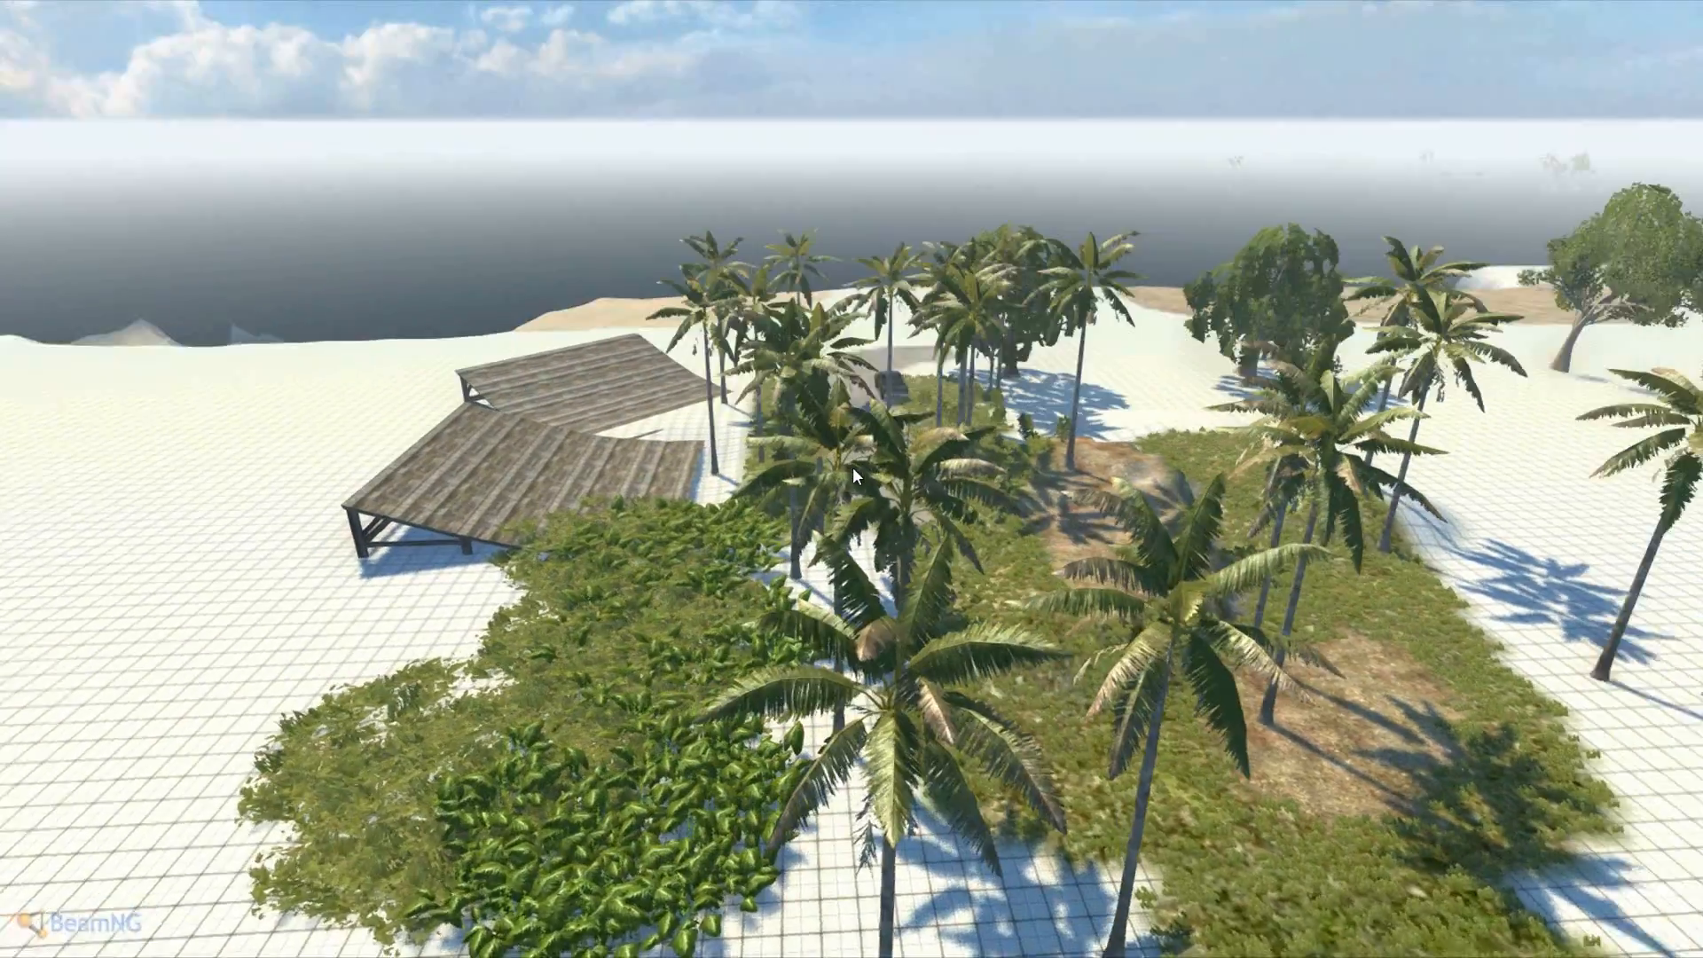
- Sweep over the road, pickup and cabins, then bring up the 'Exit to main menu?' prompt
key("a")
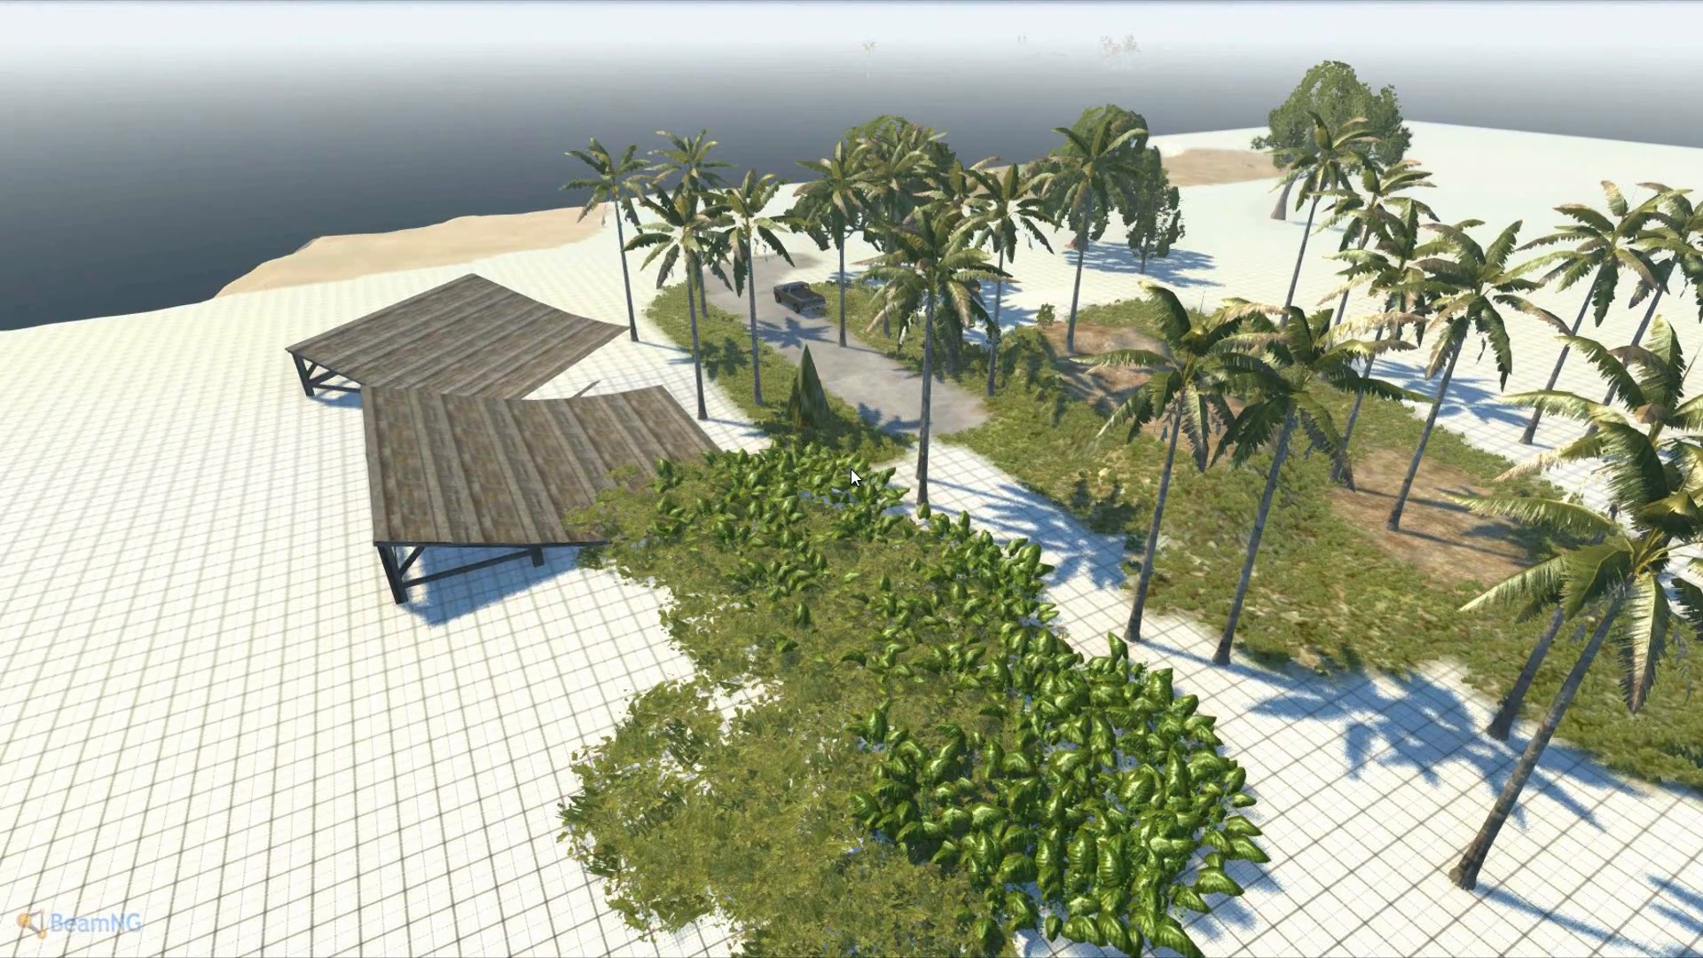
key("a")
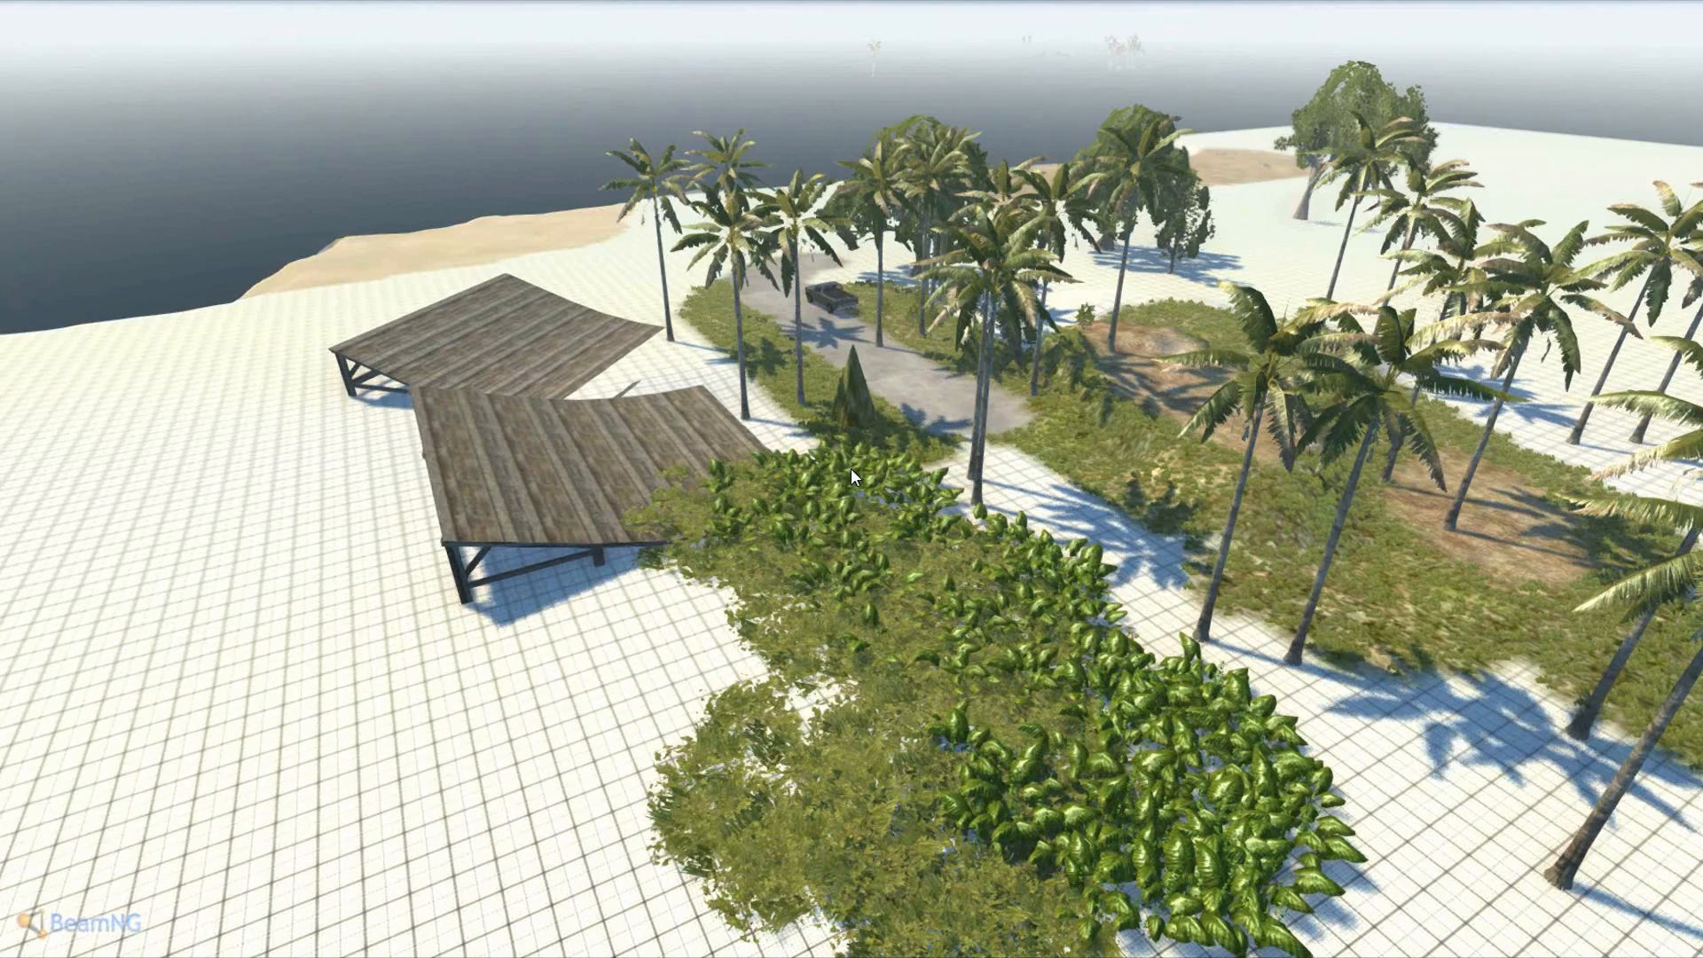
key("w")
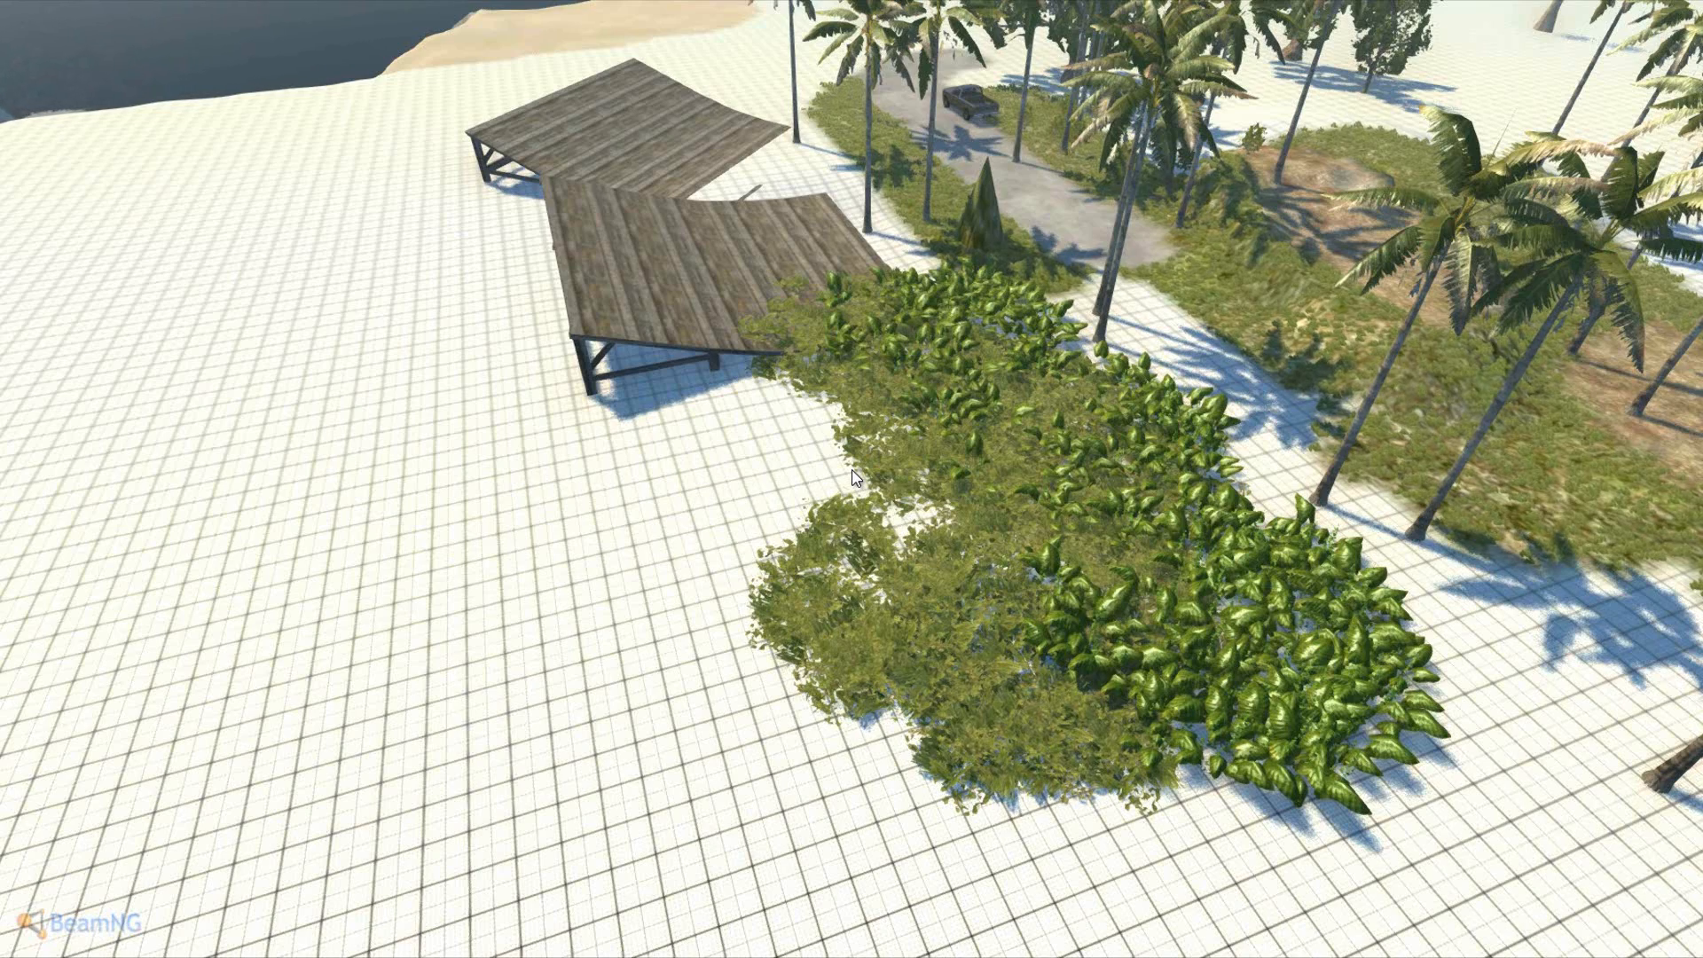
right_click_drag(851, 470, 851, 468)
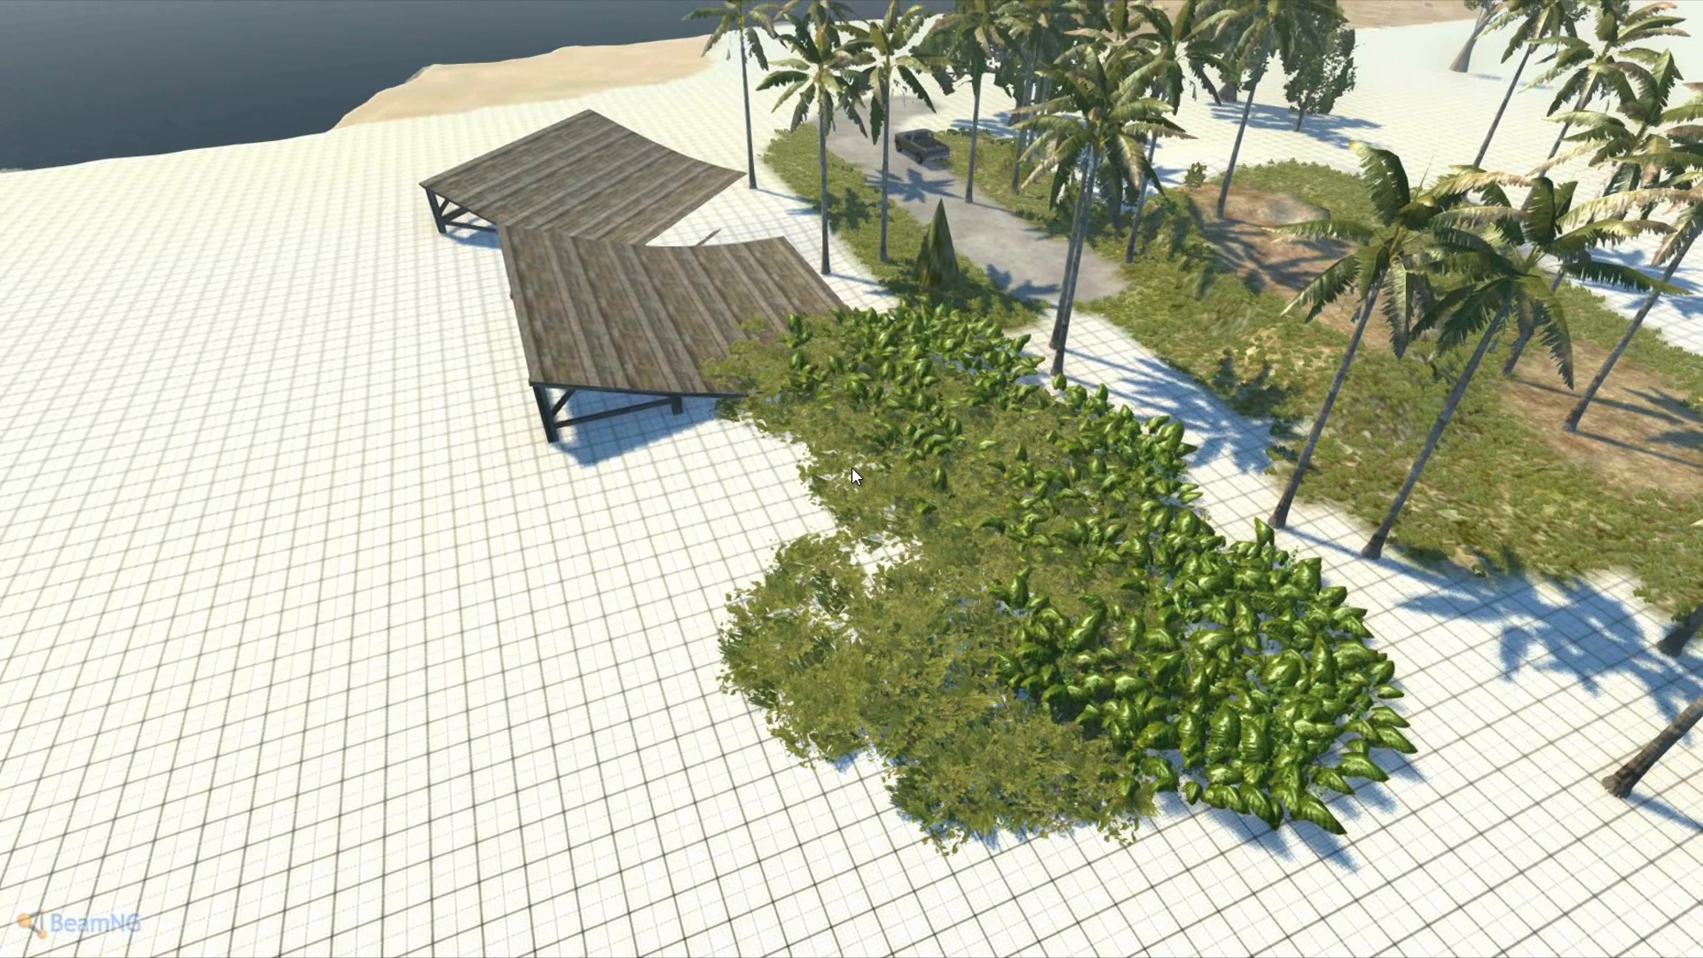
key("Escape")
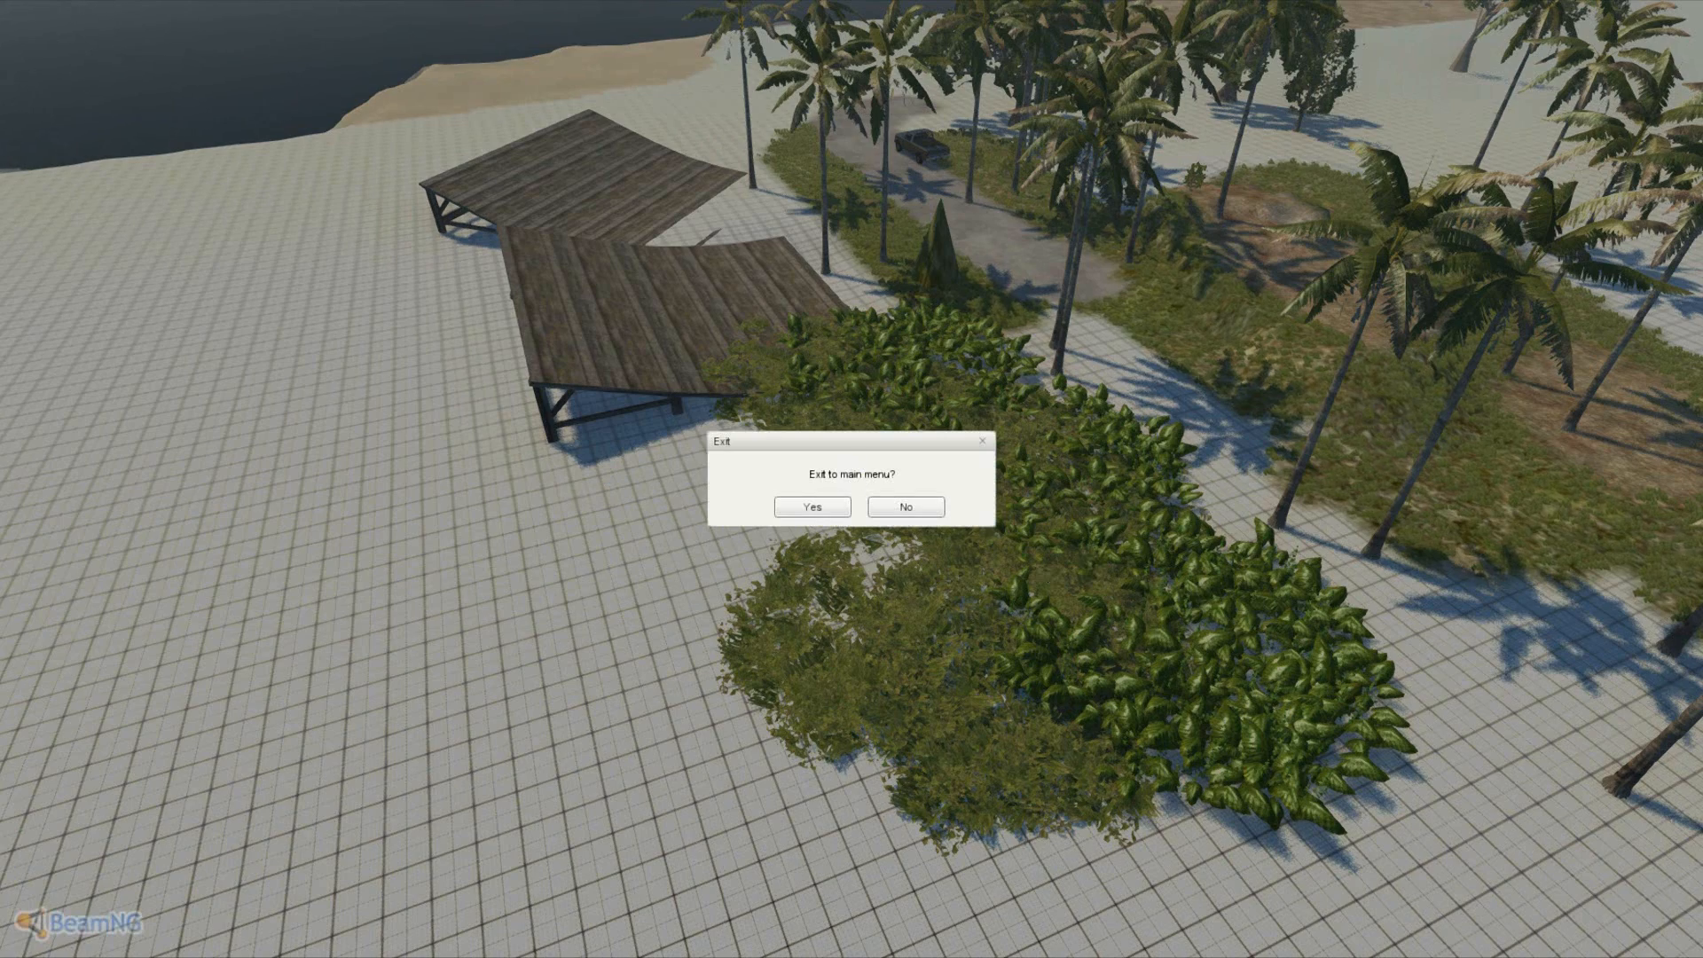